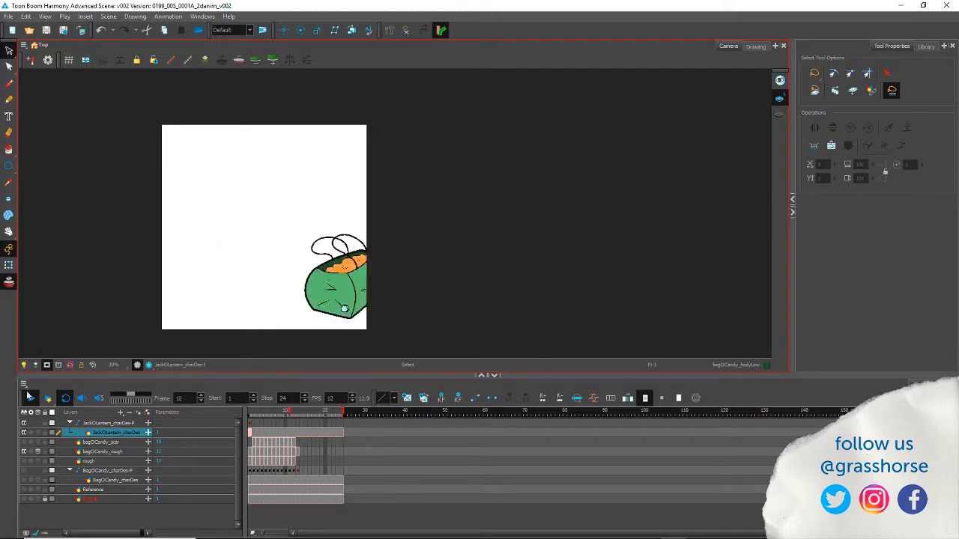
Step: Turn off the camera mask and show the Reference layer with the existing motion path
left_click(31, 398)
left_click(46, 366)
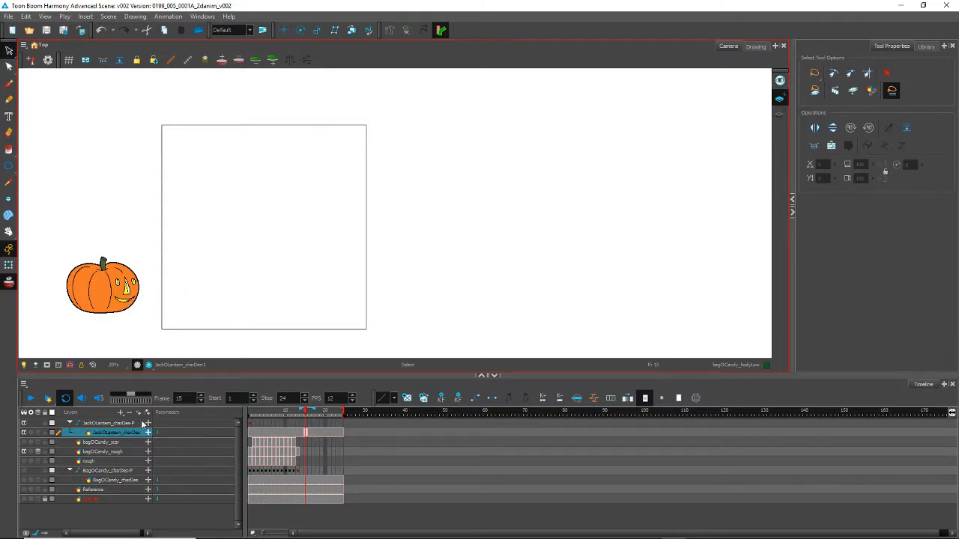
left_click(25, 490)
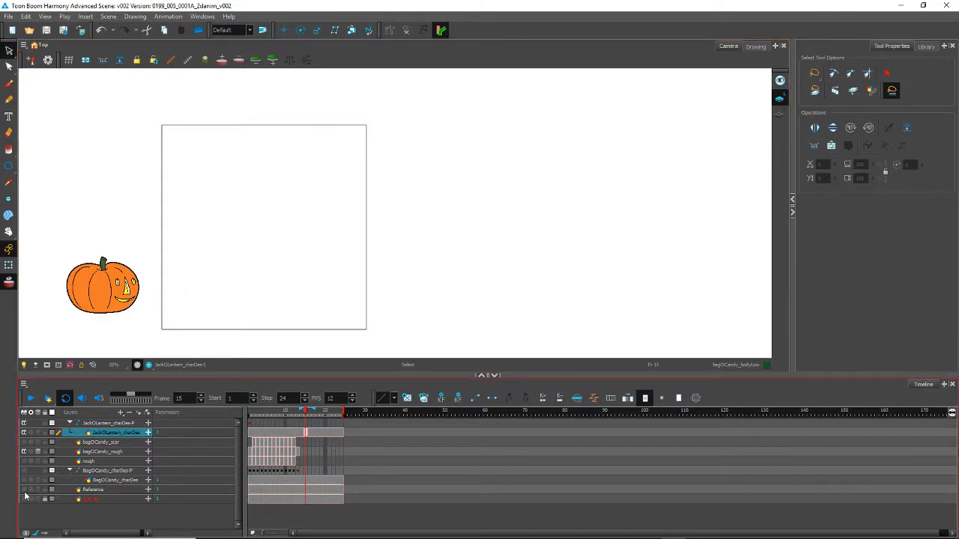
left_click(24, 489)
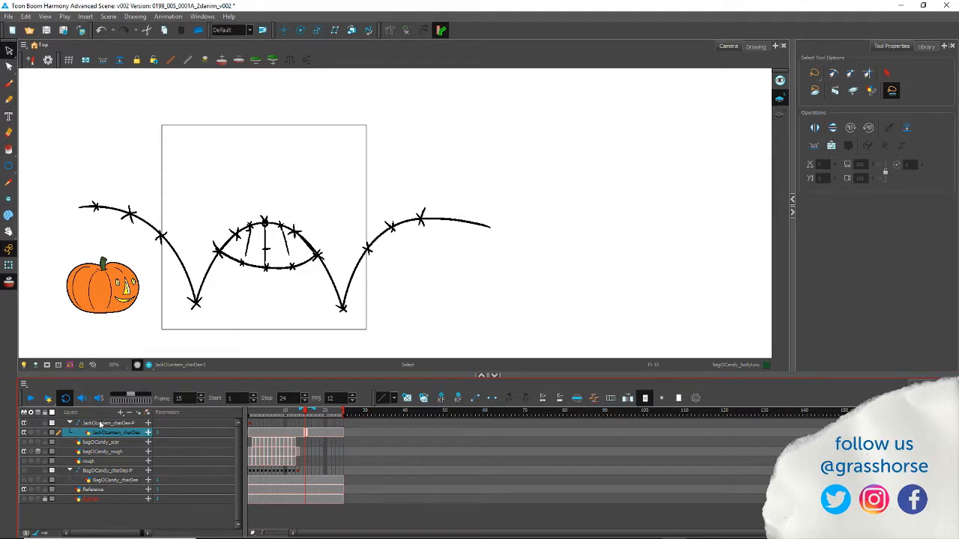
Step: Add a vector drawing layer named jackOLantern_reference above the Reference layer
left_click(88, 491)
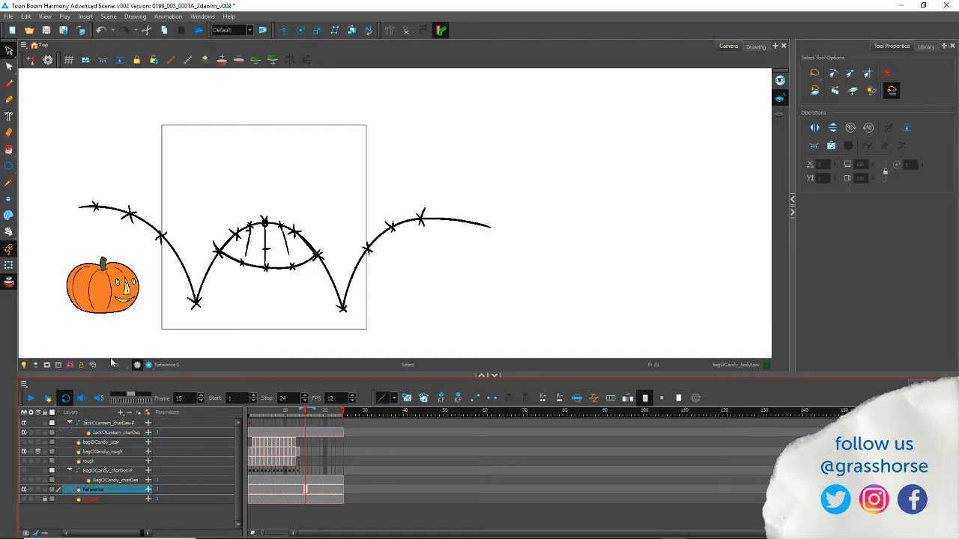
left_click(120, 413)
left_click(131, 457)
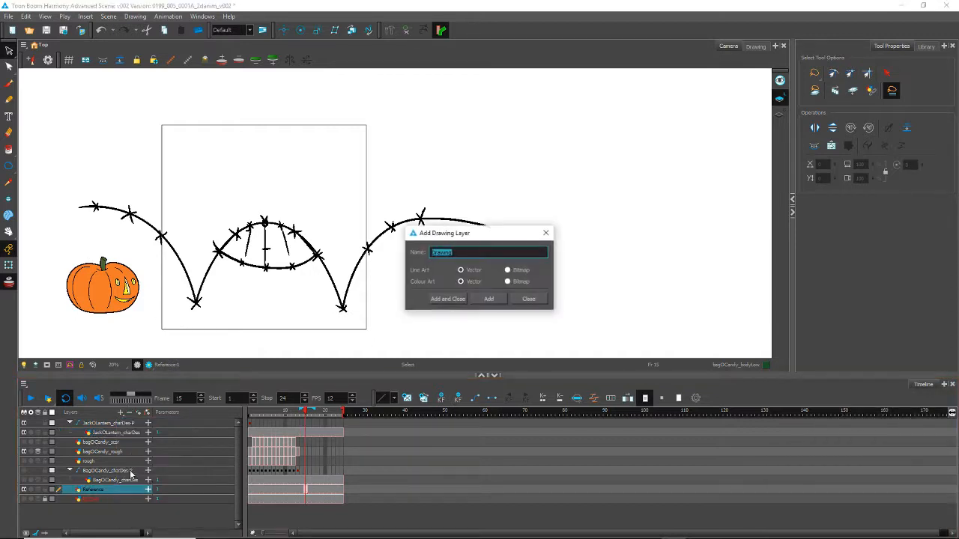
type("jackOLantern_refere")
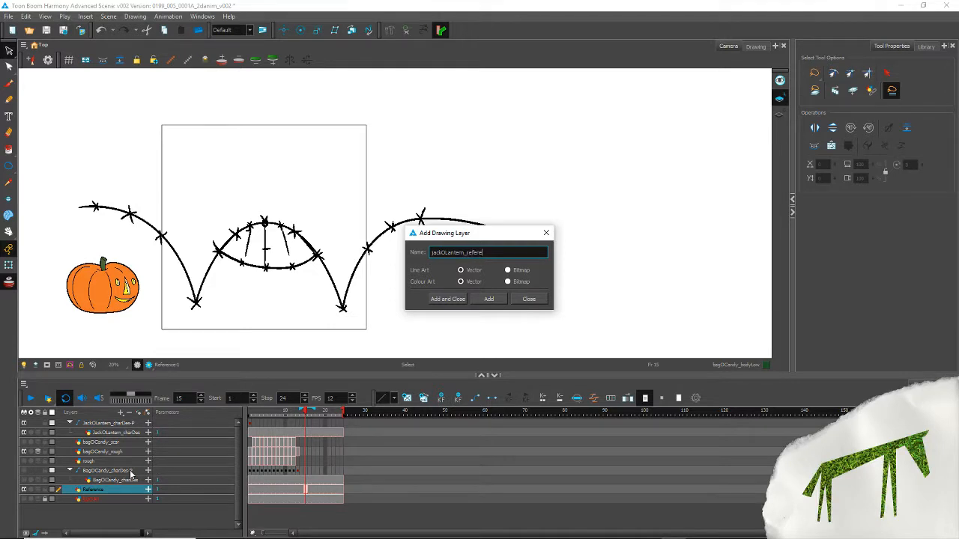
type("nce")
key("Return")
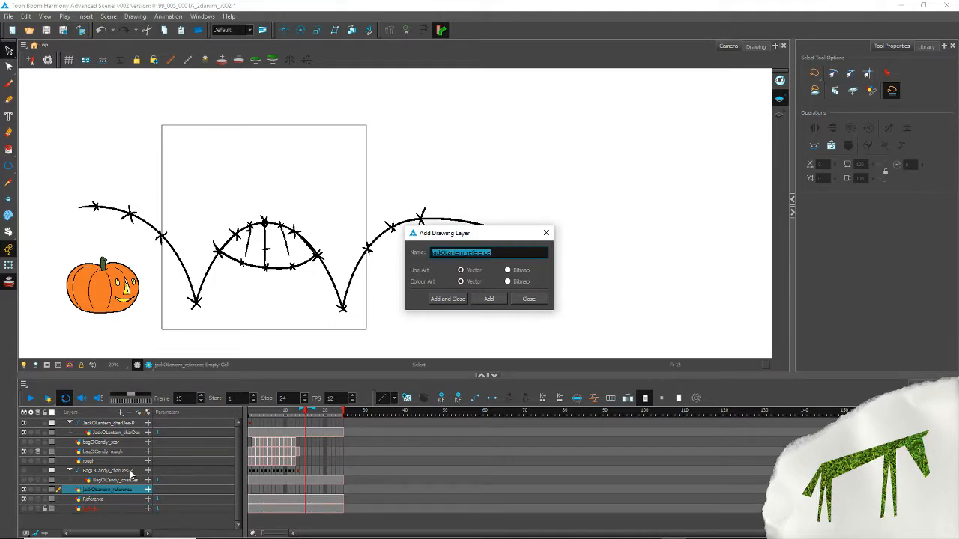
left_click(529, 299)
Step: Rename the Reference layer as bagOCandy_reference
double_click(90, 499)
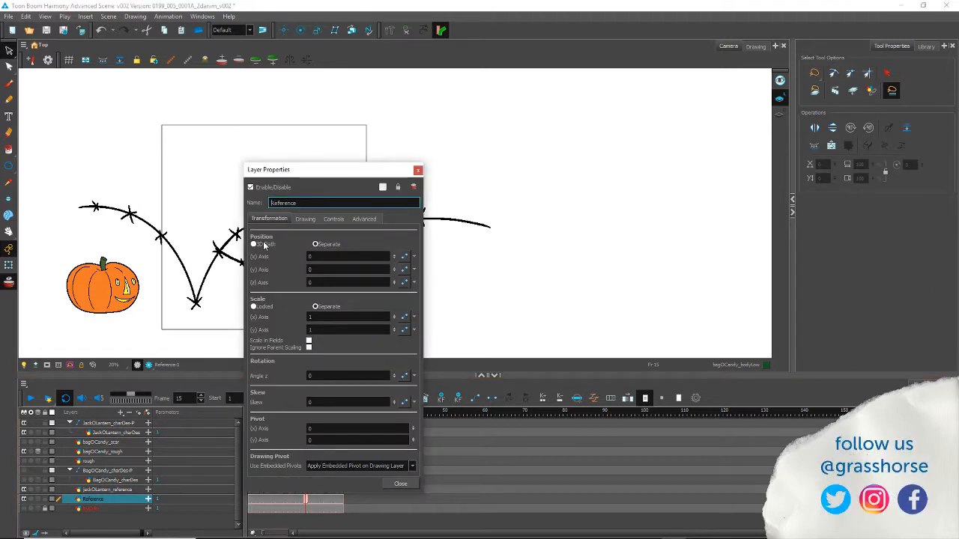
key("Delete")
type("bagOCandy_r")
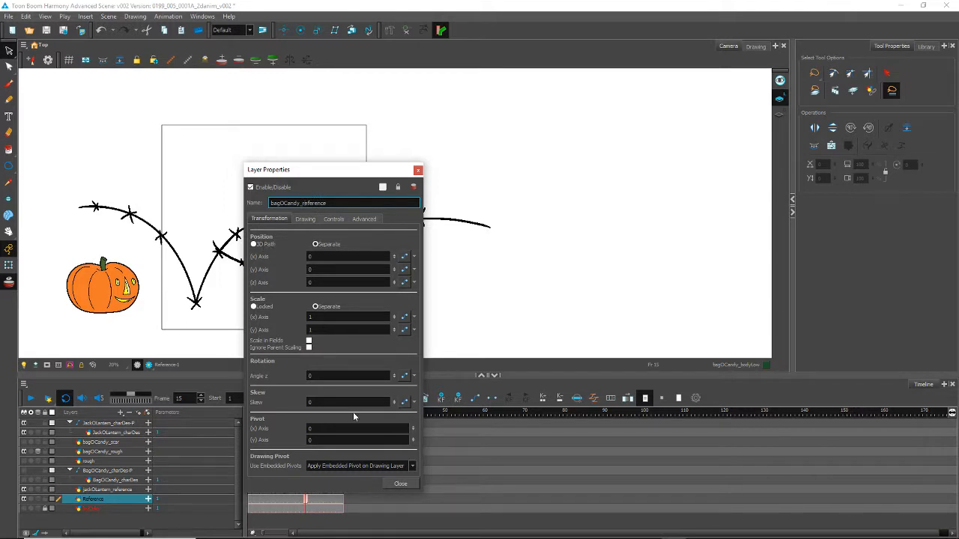
left_click(398, 483)
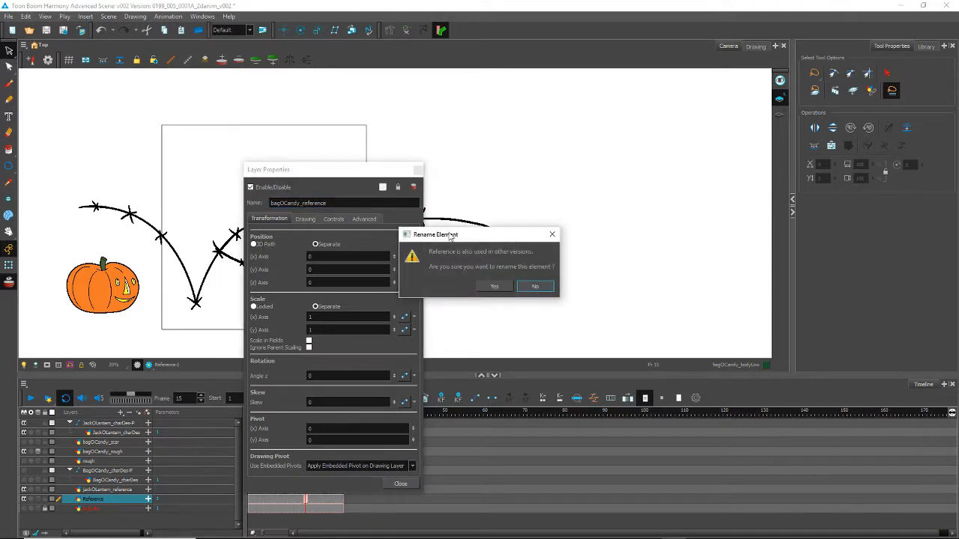
left_click(536, 280)
left_click(418, 170)
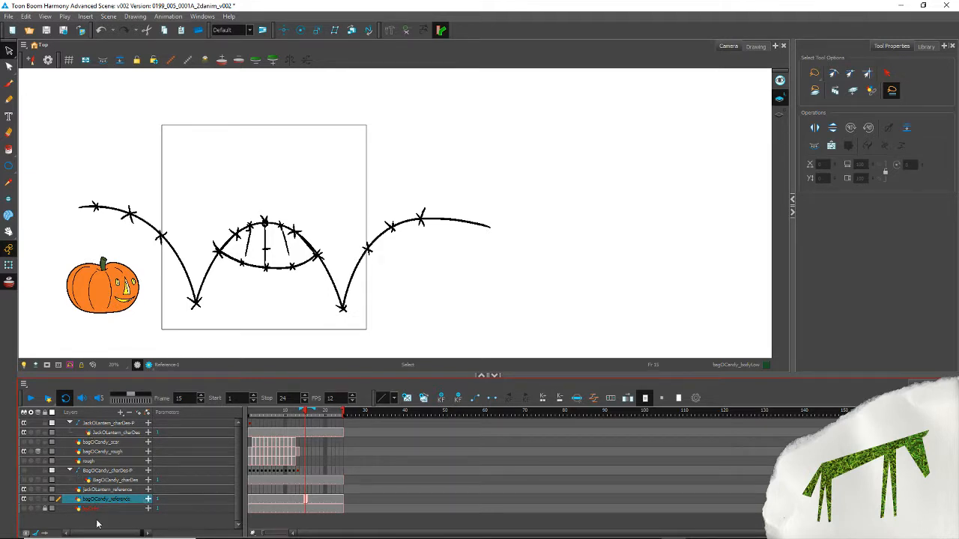
Step: Draw a long ground line on the jackOLantern_reference layer with the Pencil in the lines colour, and hide the bagOCandy_reference layer
left_click(95, 491)
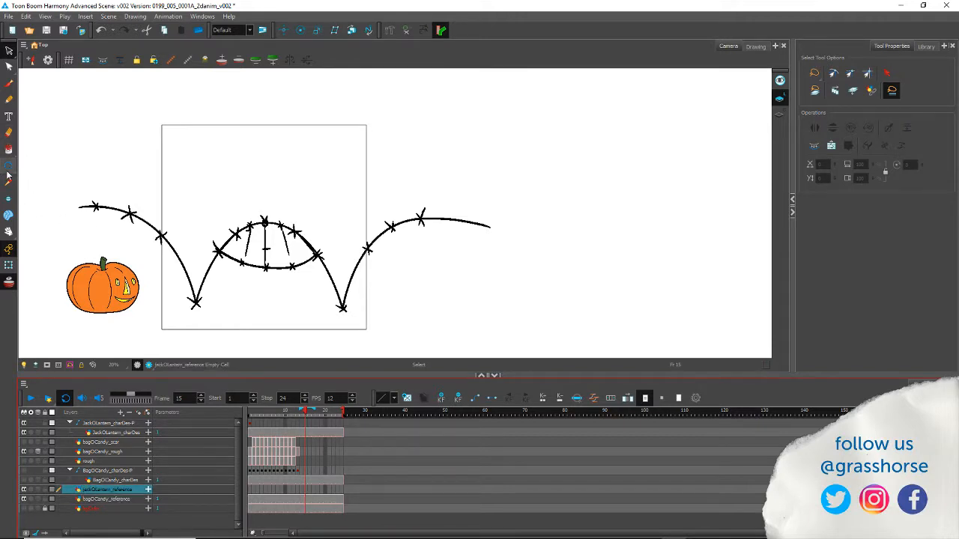
left_click(8, 100)
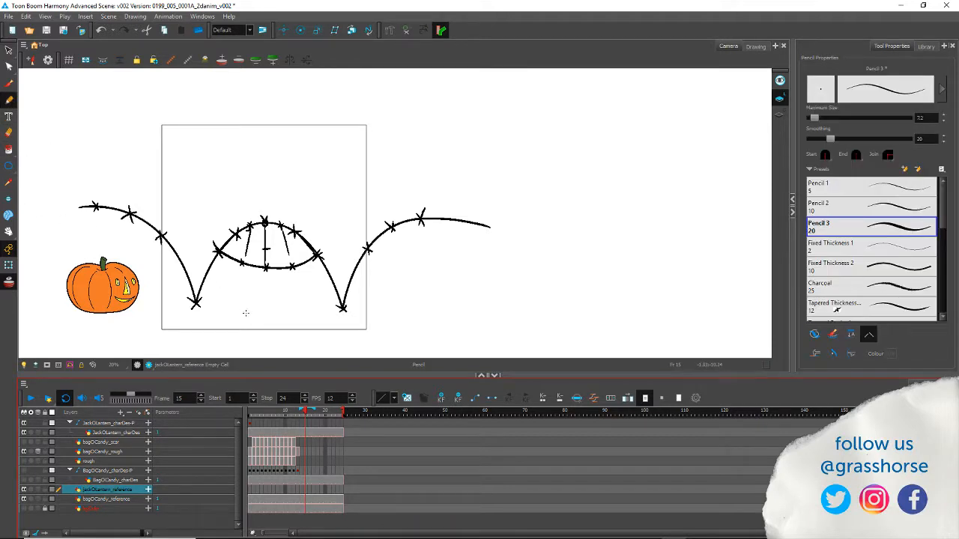
left_click(203, 16)
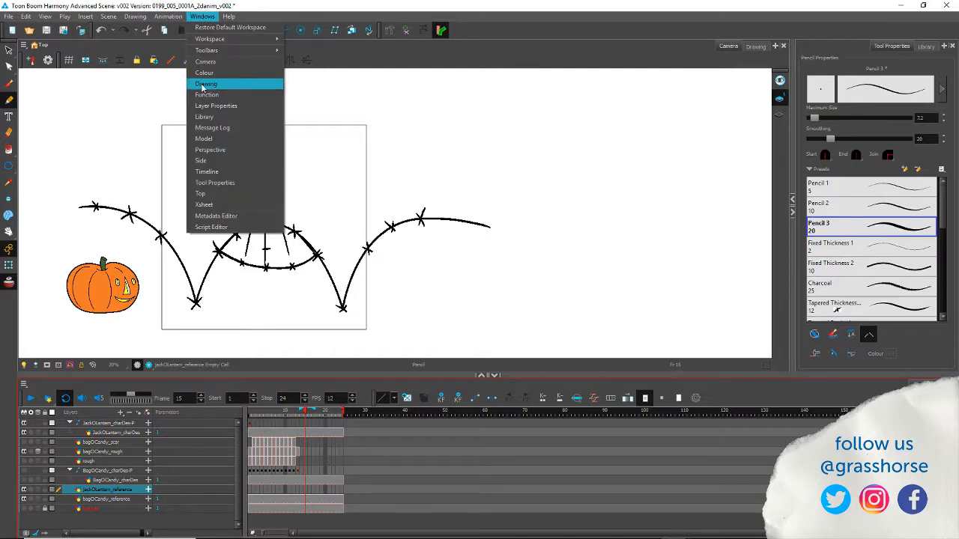
left_click(195, 84)
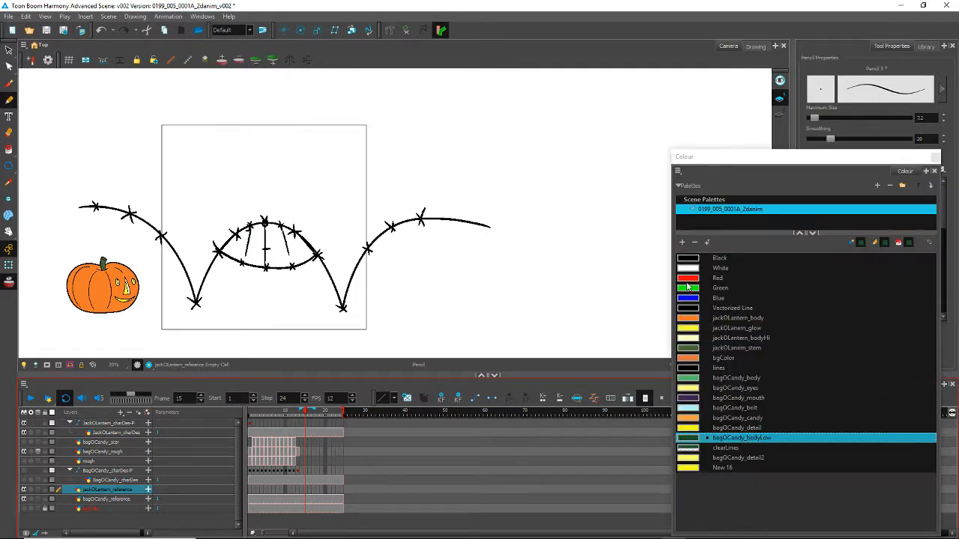
left_click(688, 368)
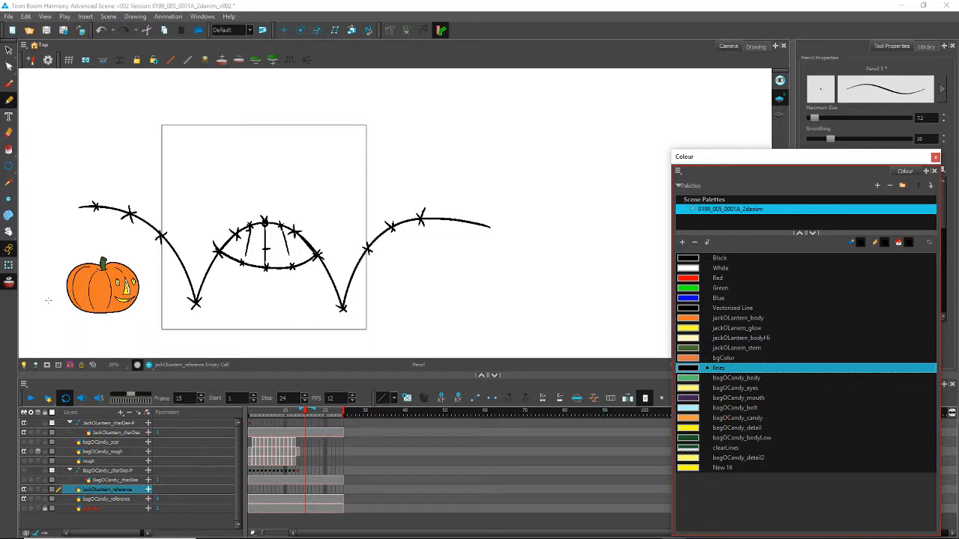
left_click_drag(48, 300, 514, 309)
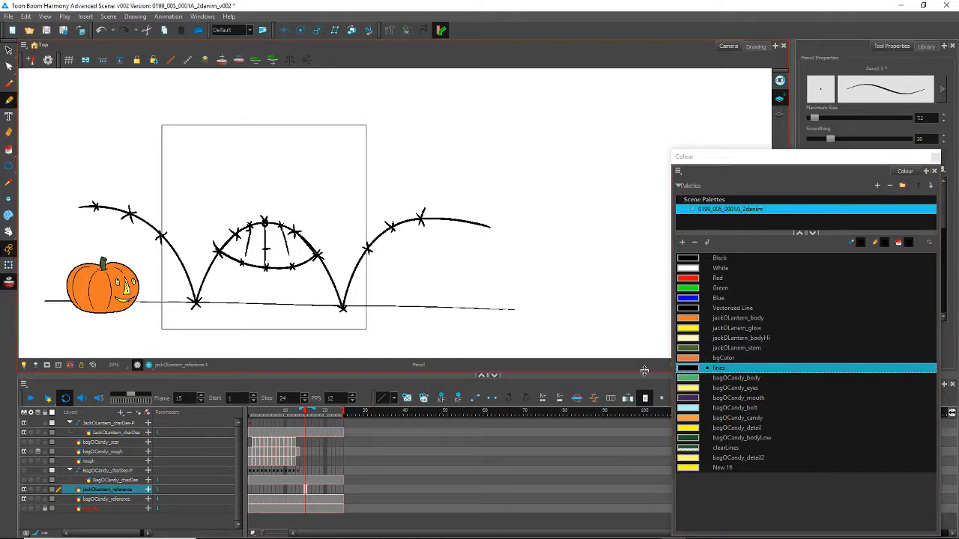
left_click(935, 157)
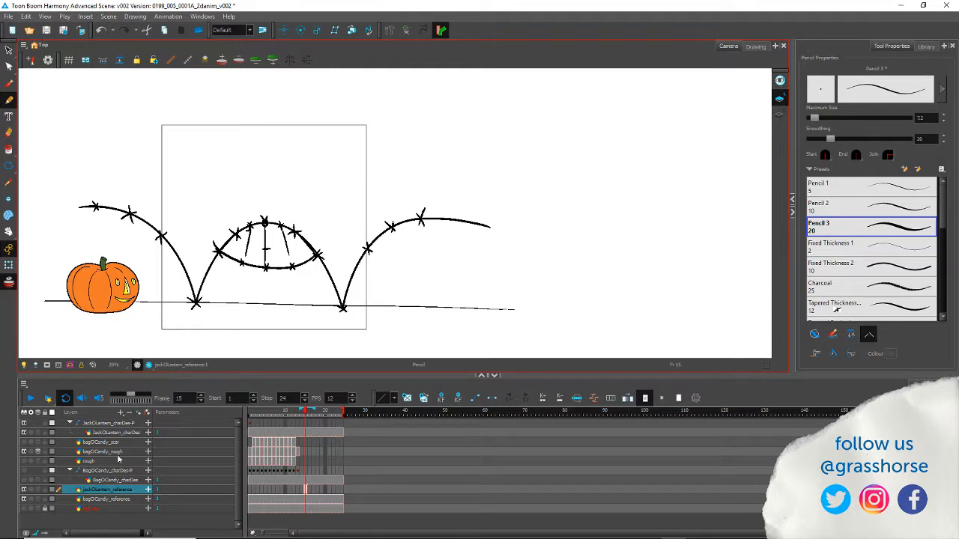
left_click(24, 500)
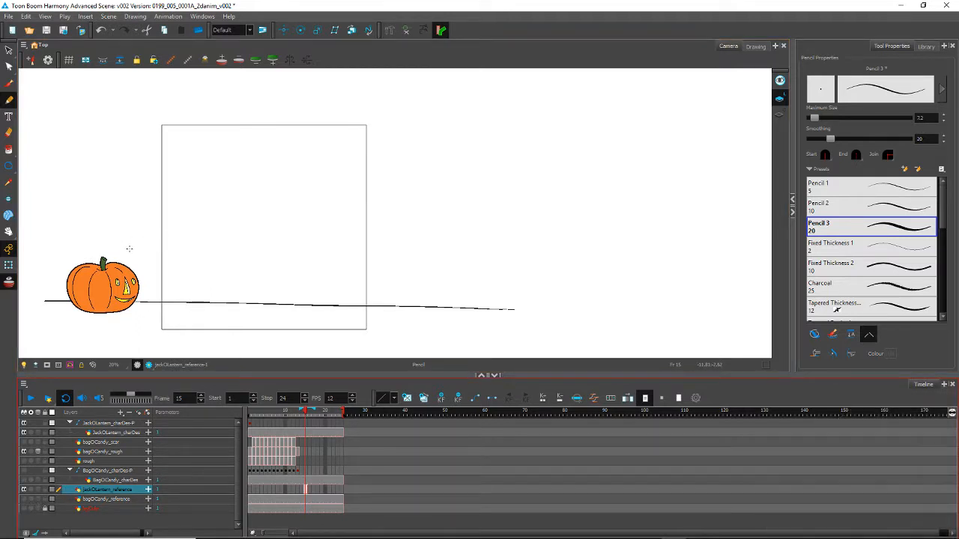
mouse_move(137, 248)
left_mouse_down()
mouse_move(180, 254)
mouse_move(201, 301)
mouse_move(243, 259)
mouse_move(274, 304)
left_mouse_up()
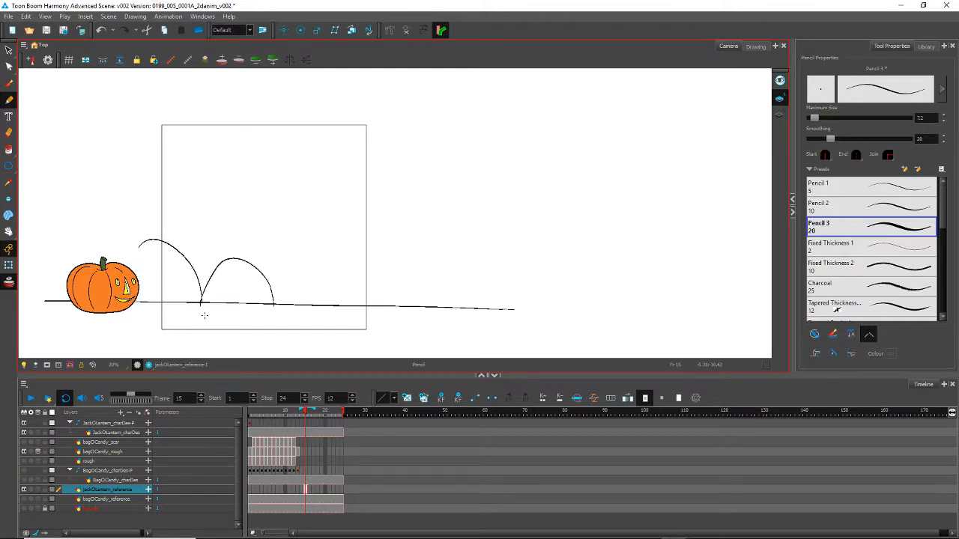
key("ctrl+z")
key("ctrl+z")
Step: Draw an upper height guide line above the ground line and a path of four bounce arcs between them
left_click_drag(133, 241, 485, 255)
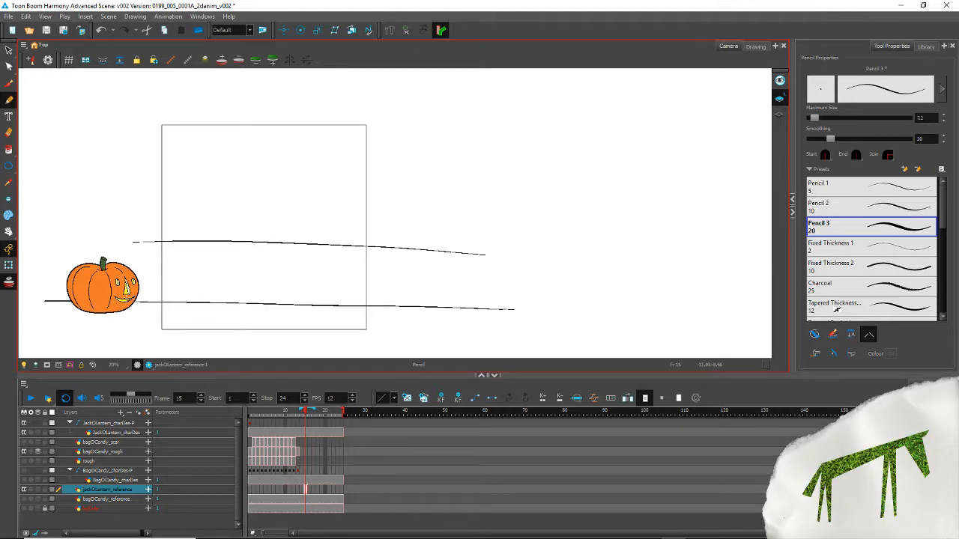
mouse_move(116, 303)
left_mouse_down()
mouse_move(171, 239)
mouse_move(193, 281)
mouse_move(249, 244)
mouse_move(266, 299)
mouse_move(296, 234)
mouse_move(327, 289)
mouse_move(338, 256)
mouse_move(382, 249)
mouse_move(398, 309)
left_mouse_up()
Step: Delete the extra contour points on the rising sides of the first three bounce arcs, just before their peaks
left_click(9, 67)
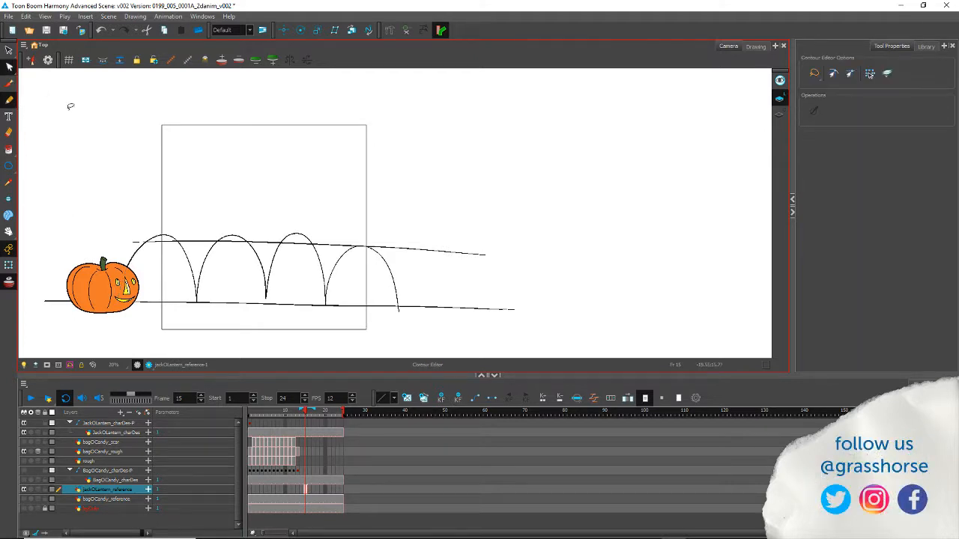
left_click(193, 264)
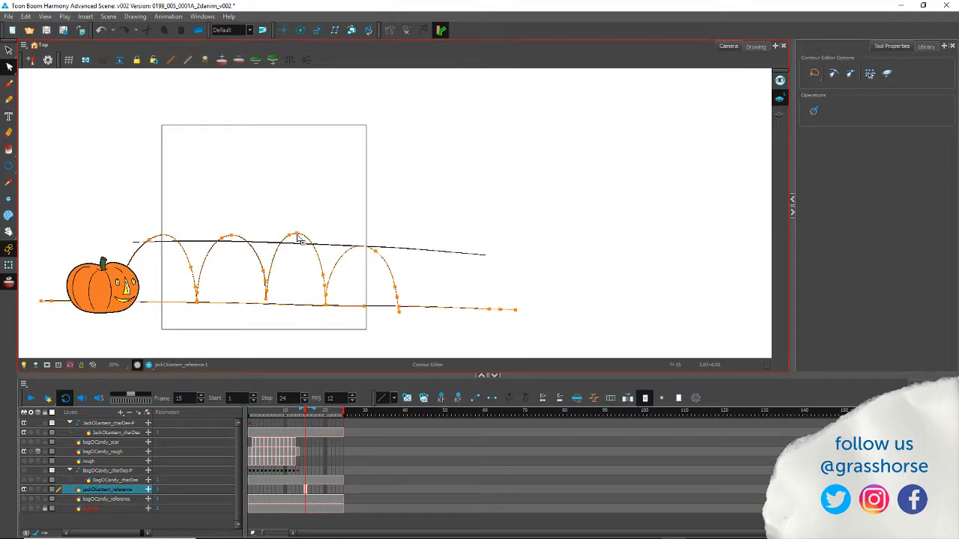
left_click(362, 253)
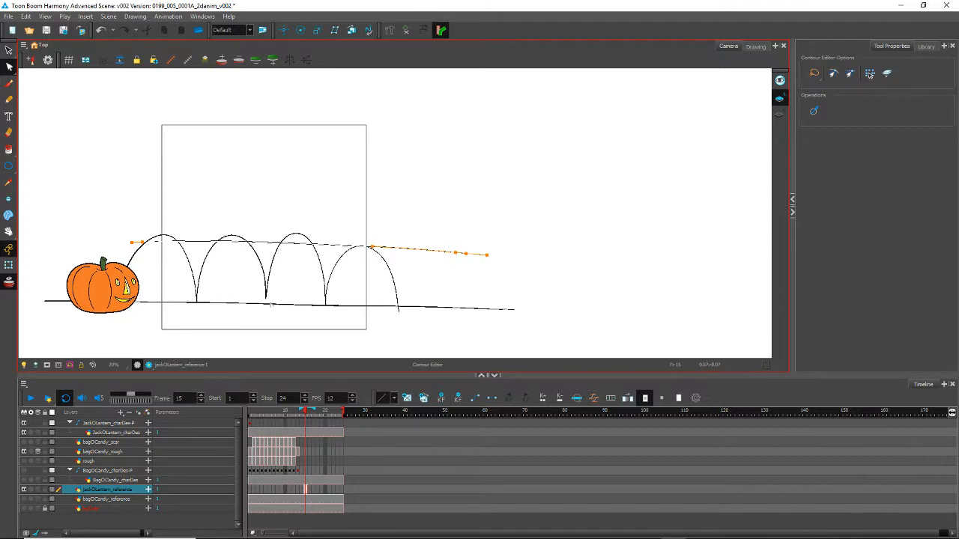
left_click(239, 242)
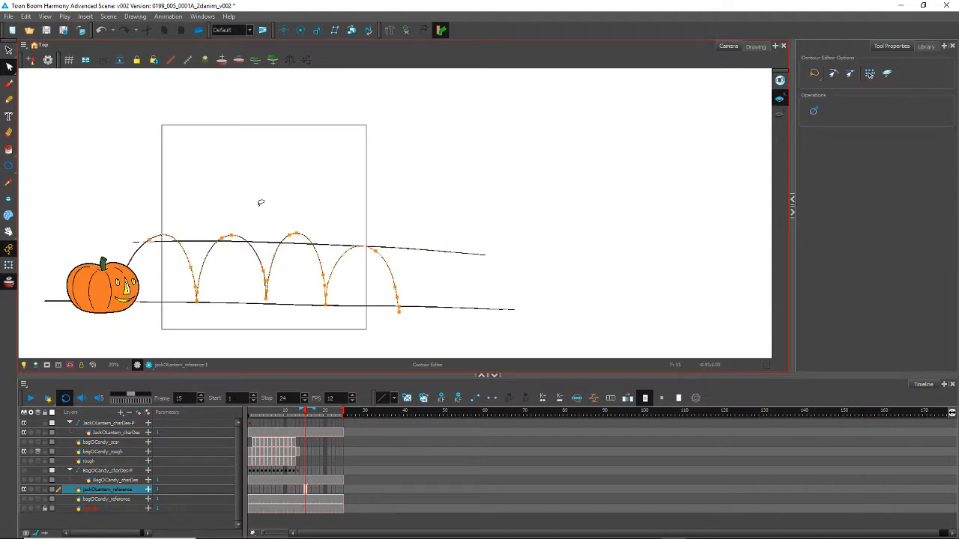
mouse_move(283, 217)
left_mouse_down()
mouse_move(287, 231)
mouse_move(279, 213)
left_mouse_up()
key("Delete")
left_click_drag(221, 226, 220, 227)
key("Delete")
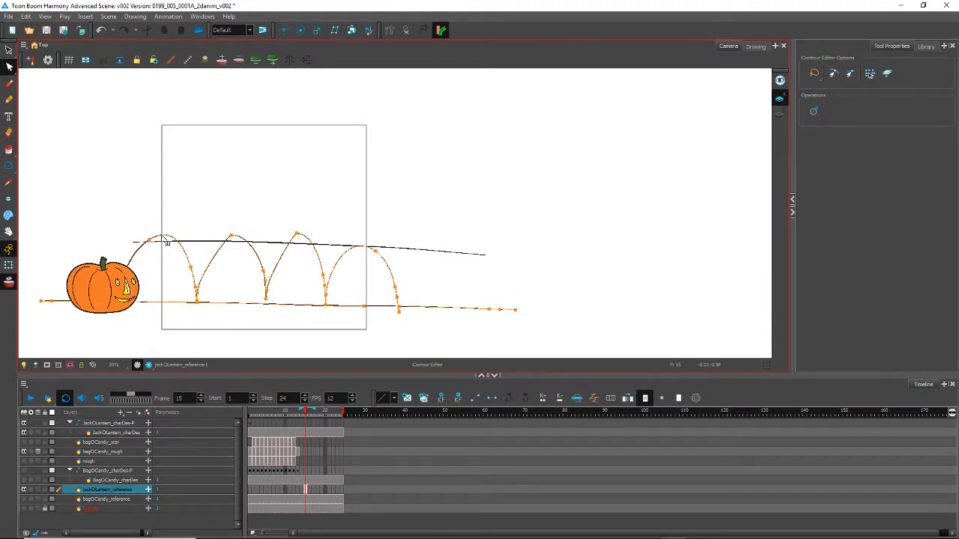
left_click(149, 240)
key("Delete")
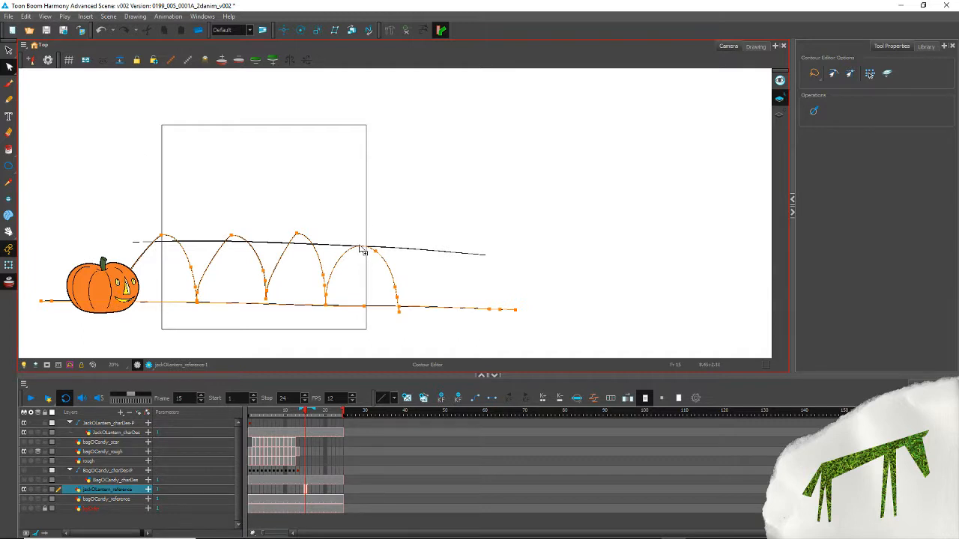
Step: Move the upper height guide line slightly up toward the peaks of the bounce arcs
left_click(9, 50)
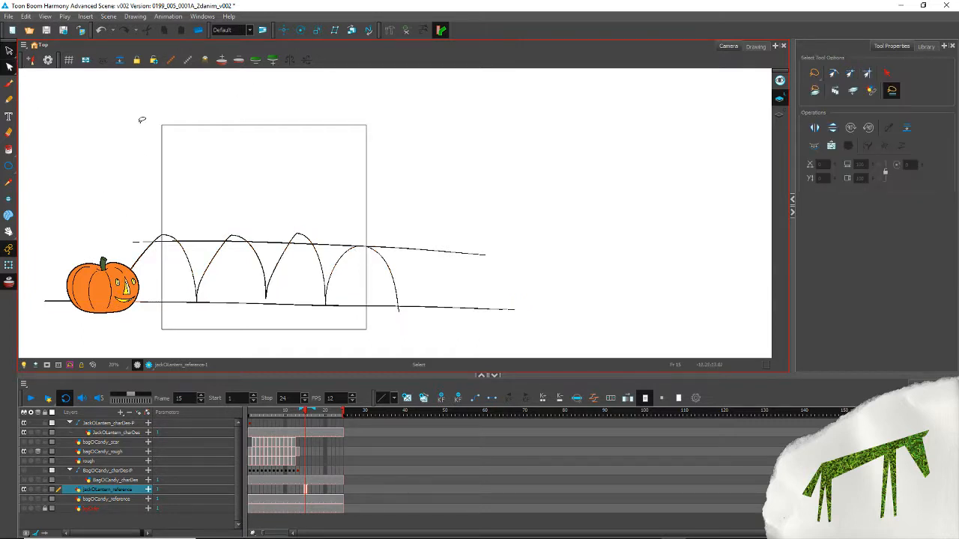
left_click(393, 249)
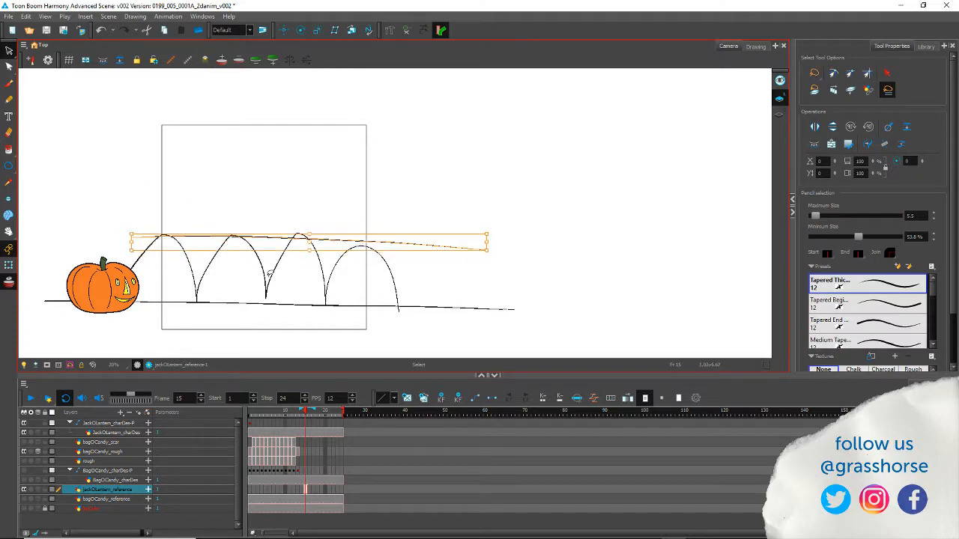
left_click(391, 274)
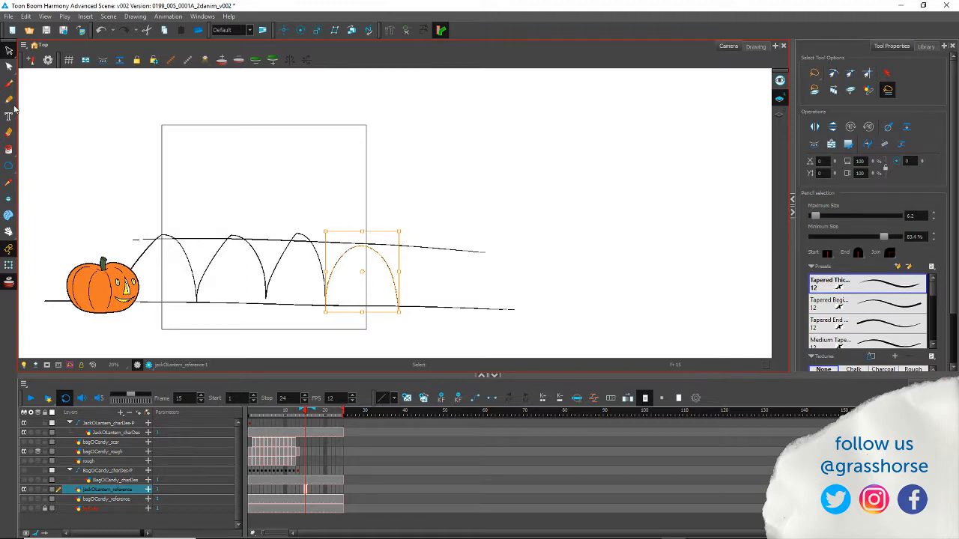
left_click(442, 277)
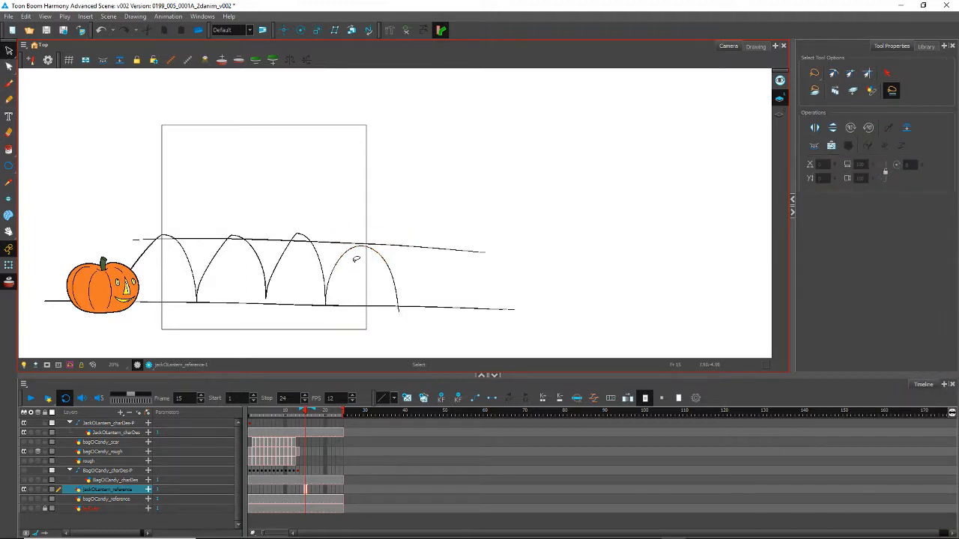
Step: Delete the extra contour points on the falling side of the fourth bounce arc
key("alt+q")
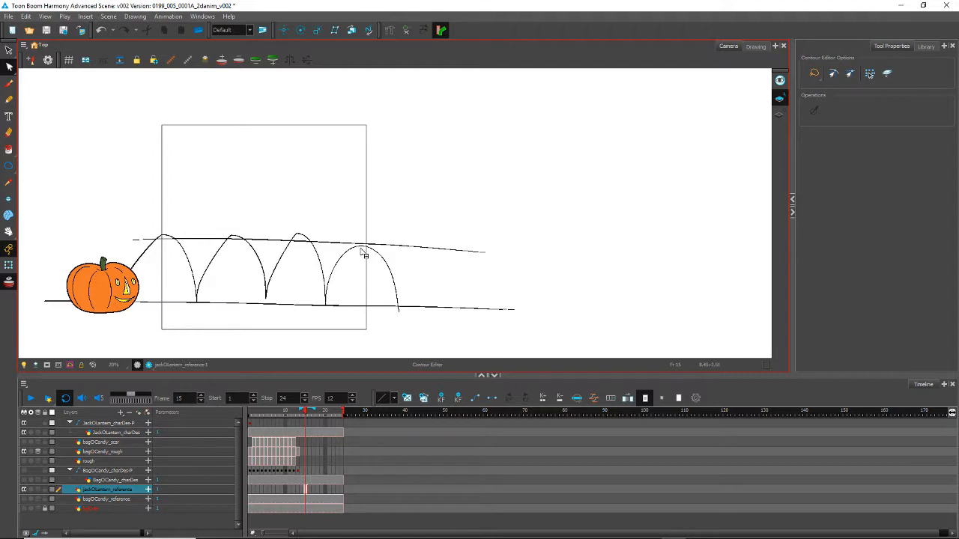
key("ctrl+a")
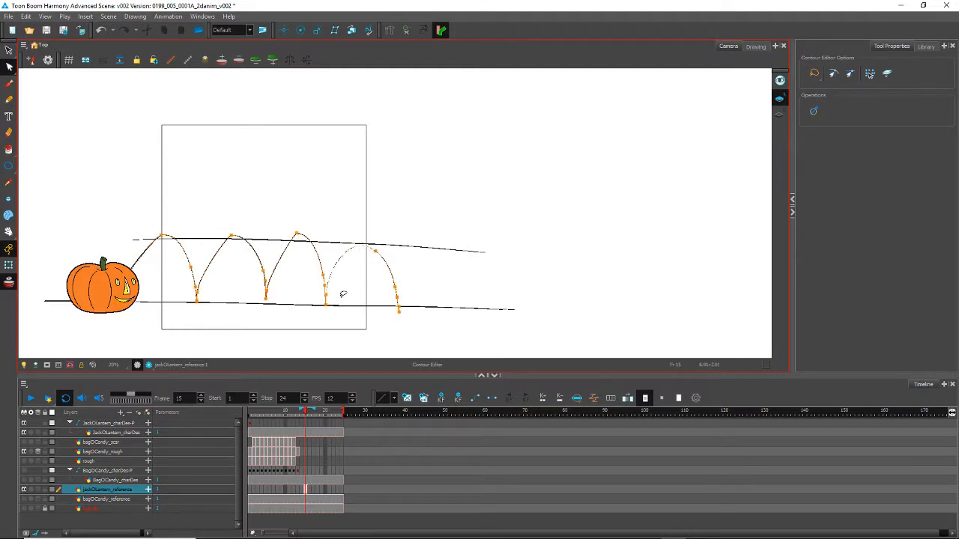
left_click(362, 247)
left_click(373, 256, "shift")
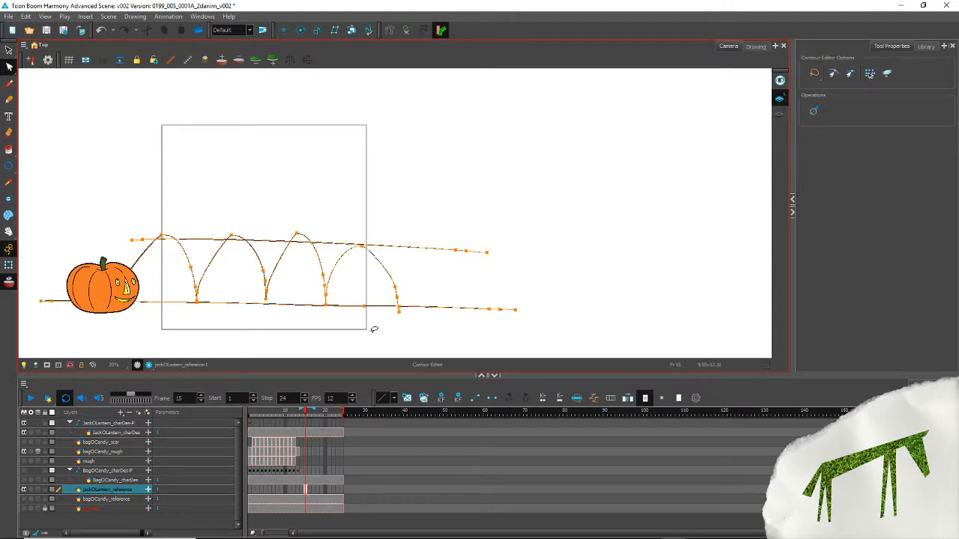
mouse_move(382, 275)
left_mouse_down()
mouse_move(404, 285)
mouse_move(391, 275)
left_mouse_up()
key("Delete")
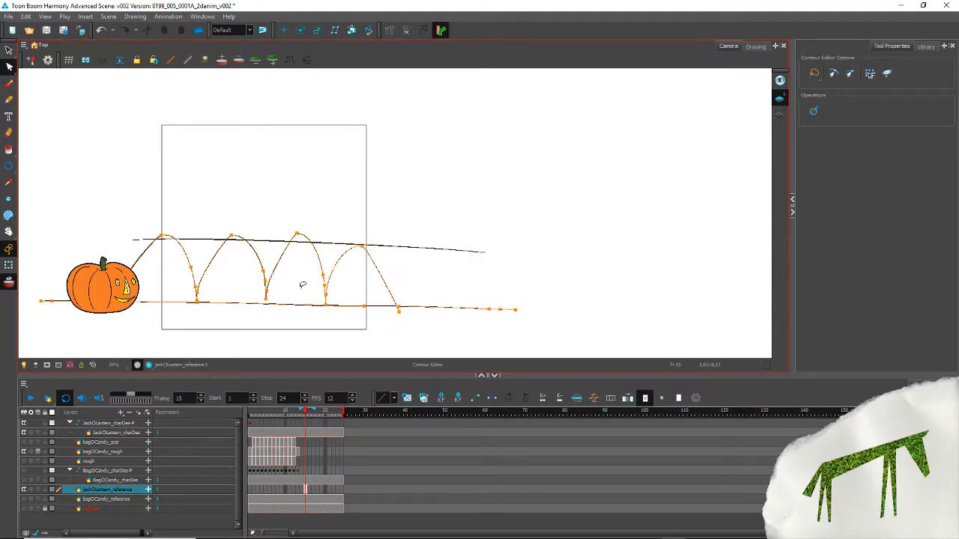
Step: Delete the extra contour points on the falling sides of the first three bounce arcs
mouse_move(312, 268)
left_mouse_down()
mouse_move(324, 293)
mouse_move(318, 263)
mouse_move(339, 277)
left_mouse_up()
key("Delete")
key("Delete")
mouse_move(252, 273)
left_mouse_down()
mouse_move(256, 282)
mouse_move(233, 242)
left_mouse_up()
key("Delete")
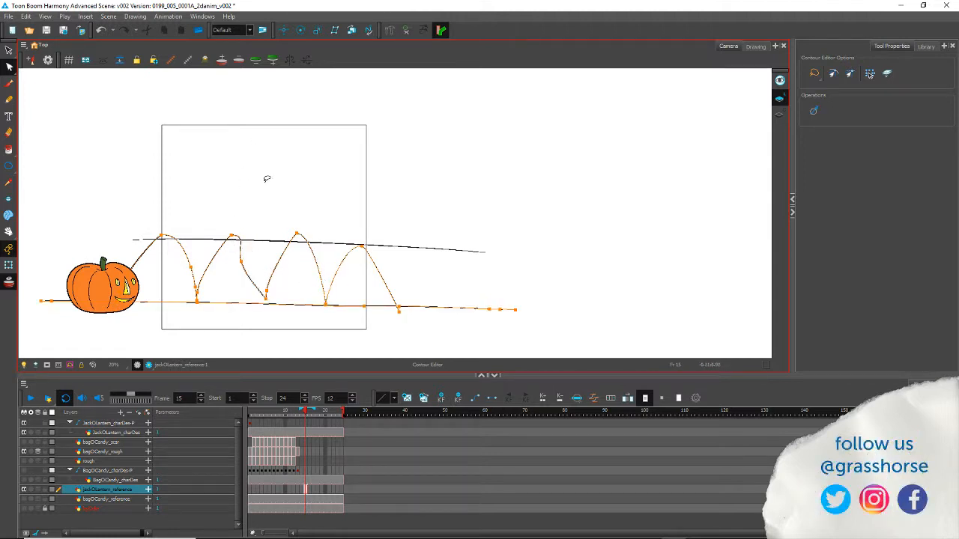
key("ctrl+z")
mouse_move(286, 273)
left_mouse_down()
mouse_move(243, 259)
mouse_move(272, 287)
mouse_move(275, 260)
left_mouse_up()
key("Delete")
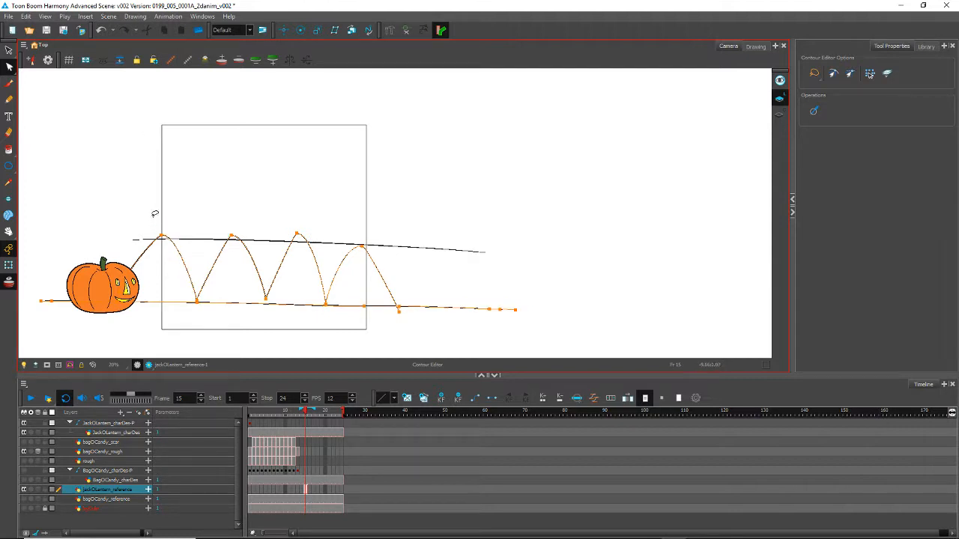
Step: Lower the peak points of the first three bounce arcs onto the upper height guide line
left_click(161, 235)
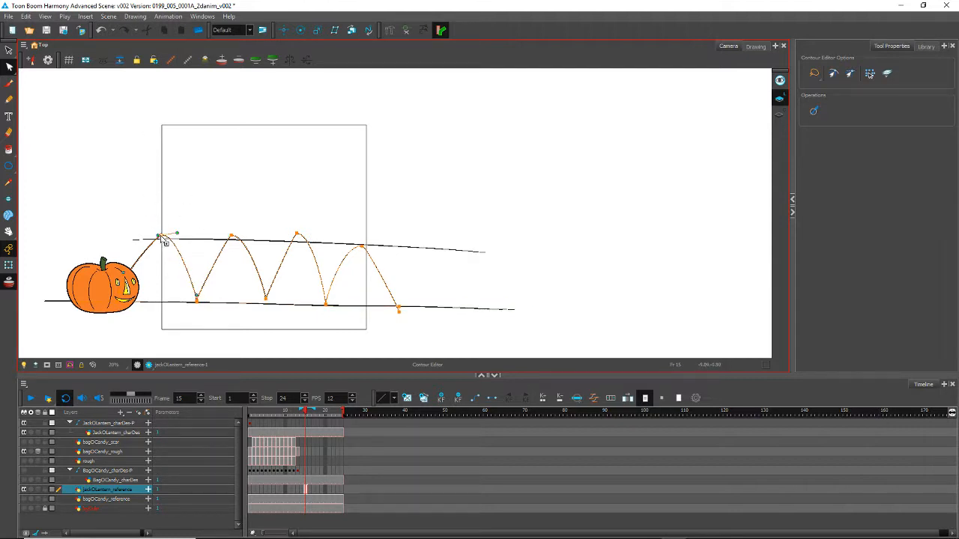
left_click_drag(161, 236, 161, 241)
left_click_drag(235, 241, 236, 245)
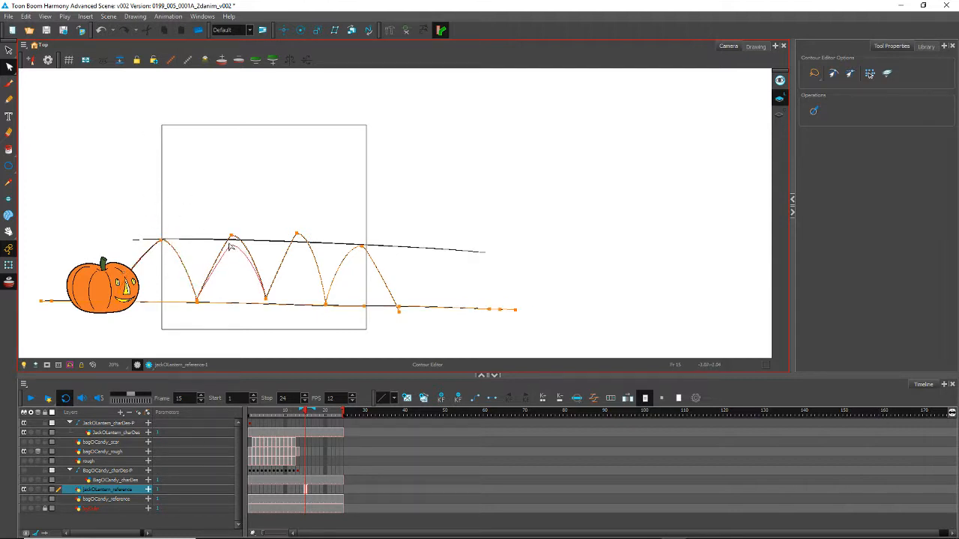
left_click(297, 235)
left_click_drag(295, 237, 297, 242)
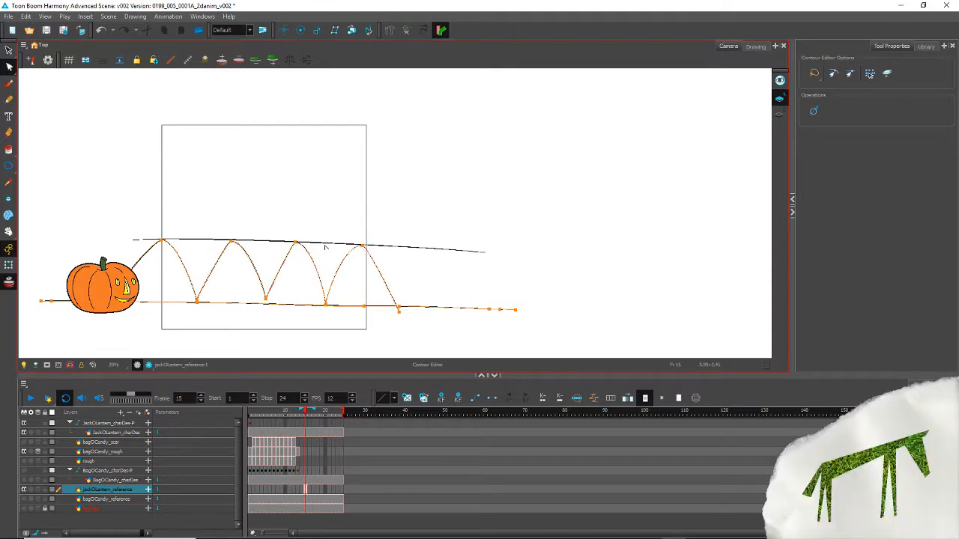
Step: Delete the upper height guide line and the ground line, keeping only the bounce path
left_click(9, 50)
left_click(421, 248)
key("Delete")
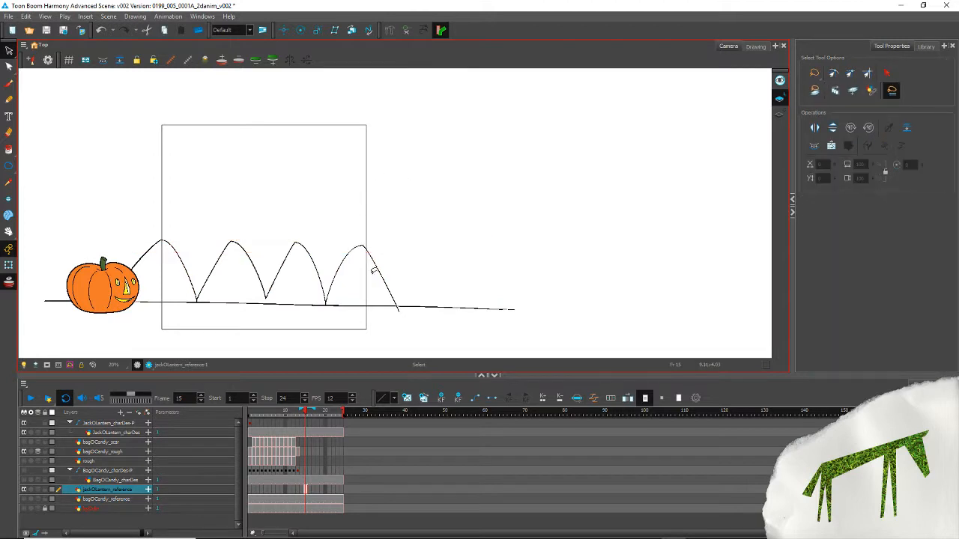
mouse_move(417, 274)
left_mouse_down()
mouse_move(425, 307)
mouse_move(418, 279)
left_mouse_up()
key("Delete")
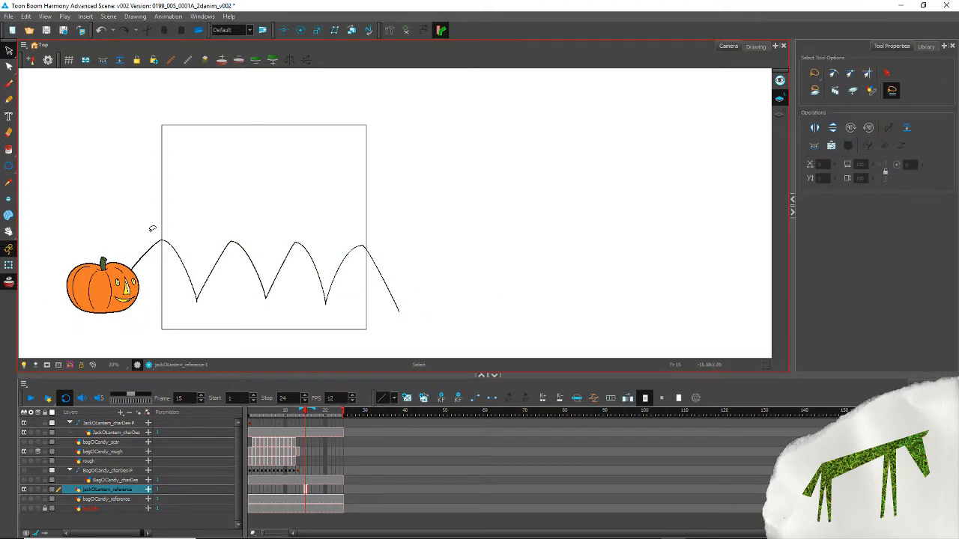
Step: Extend the curve handles horizontally at the four arc peaks to round the bounce arcs symmetrically
mouse_move(158, 218)
left_mouse_down()
mouse_move(140, 214)
mouse_move(161, 270)
left_mouse_up()
left_click(9, 66)
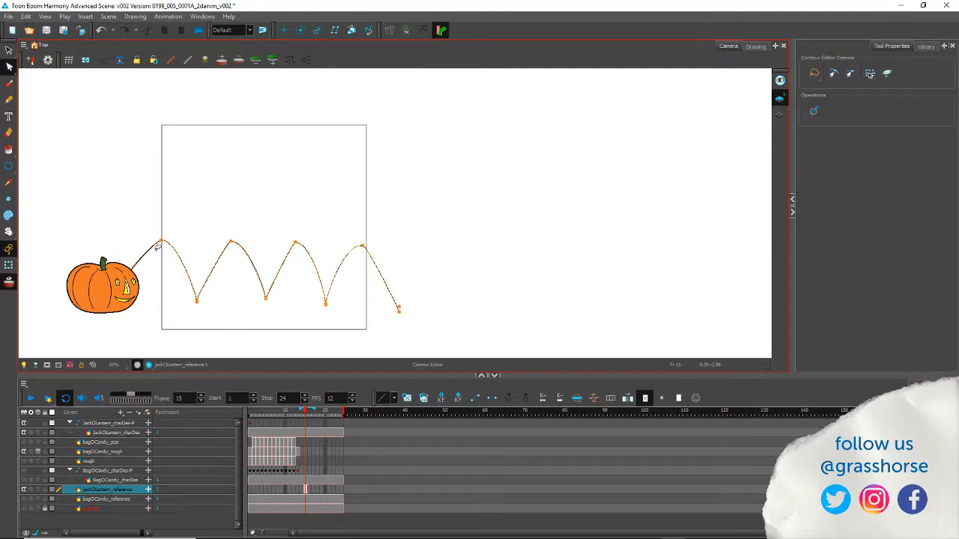
mouse_move(161, 243)
left_mouse_down()
mouse_move(131, 240)
mouse_move(141, 240)
left_mouse_up()
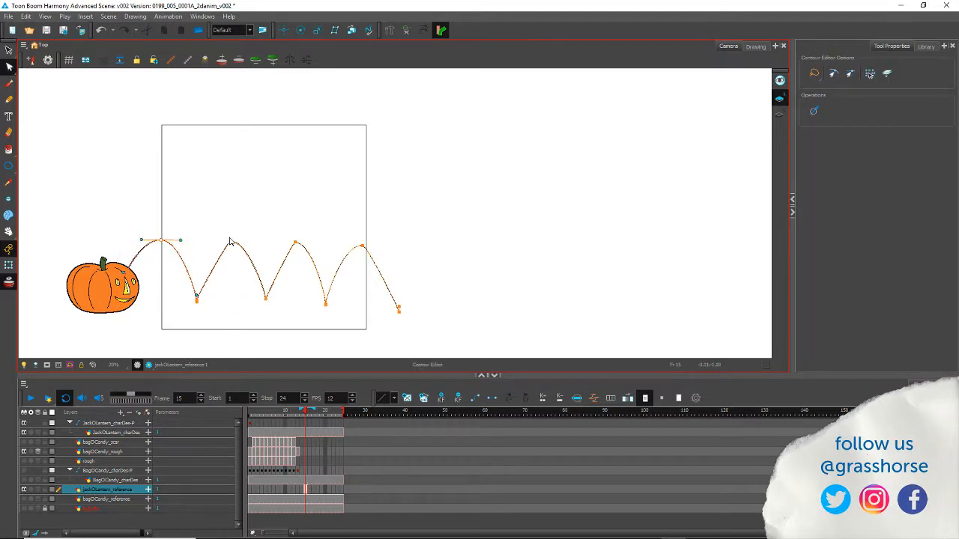
left_click_drag(231, 244, 206, 241)
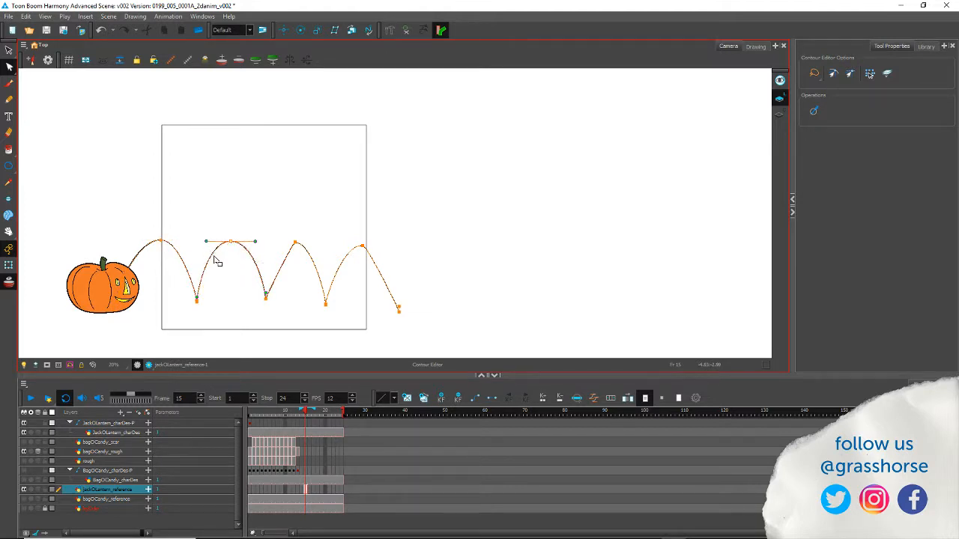
left_click_drag(296, 244, 388, 248)
left_click(83, 201)
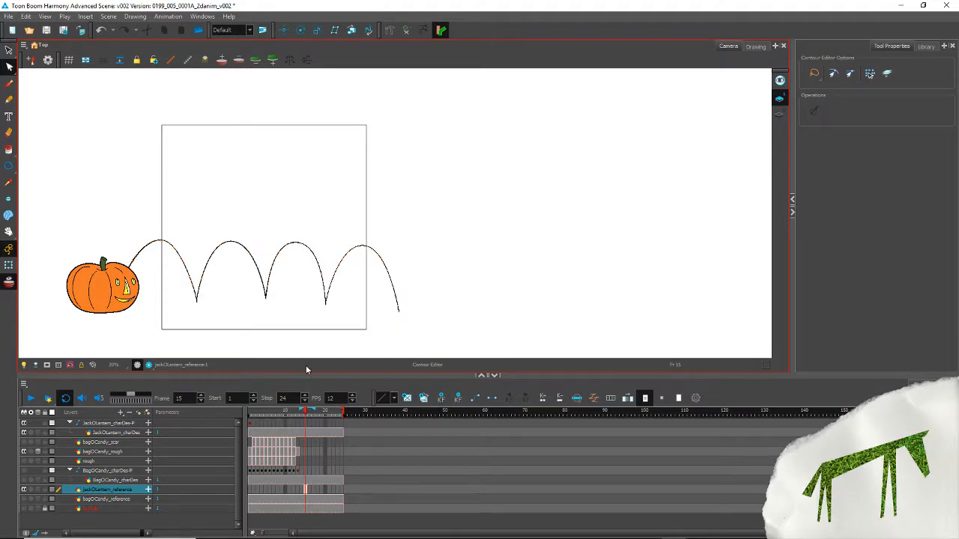
Step: Mark the peak of each of the four bounce arcs with a small cross using the Pencil tool
left_click(8, 99)
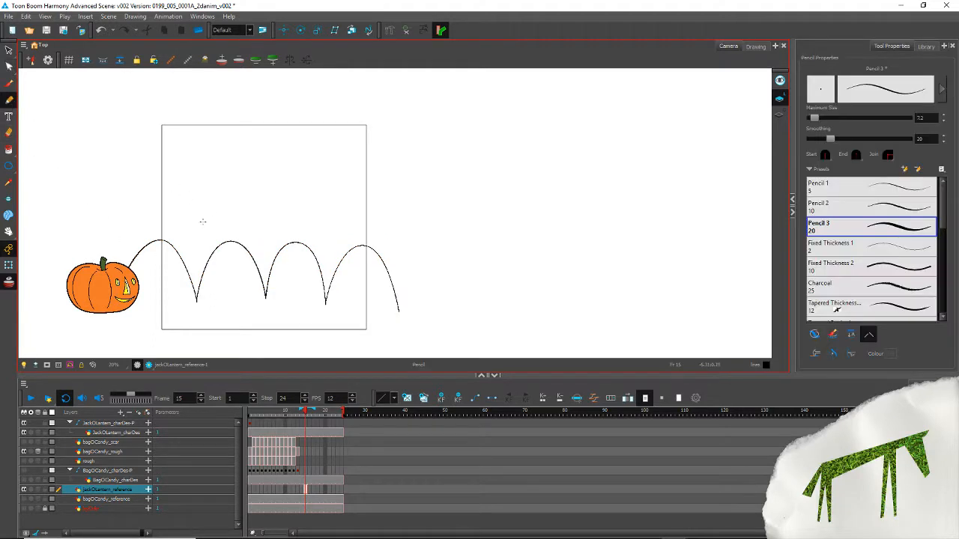
mouse_move(155, 235)
left_mouse_down()
mouse_move(163, 244)
mouse_move(155, 244)
left_mouse_up()
mouse_move(224, 238)
left_mouse_down()
mouse_move(233, 247)
mouse_move(224, 247)
left_mouse_up()
left_click_drag(289, 238, 298, 247)
left_click_drag(297, 238, 289, 248)
left_click_drag(354, 242, 363, 252)
left_click_drag(363, 243, 354, 252)
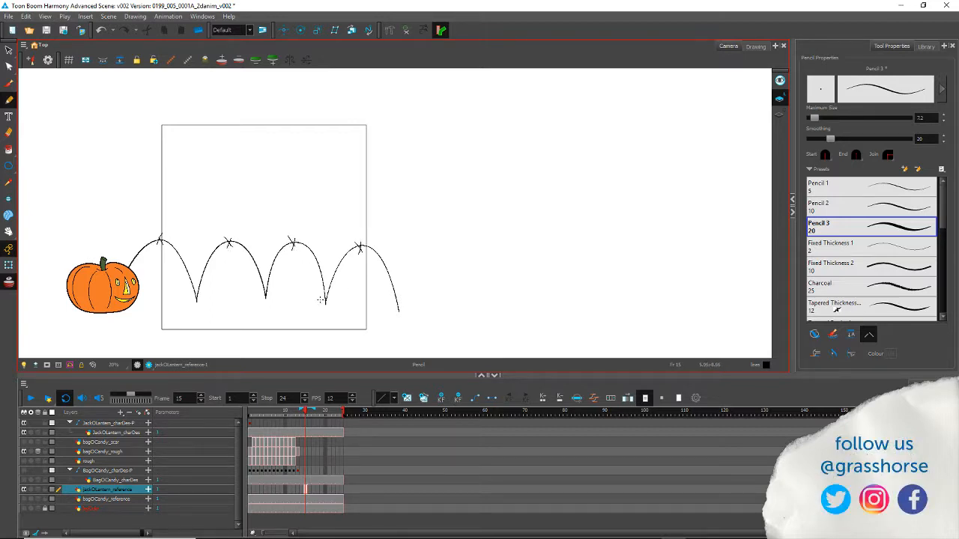
Step: Mark the ground contacts between the arcs and the spaced in-between positions along their sides with small pencil crosses
left_click_drag(260, 296, 268, 299)
mouse_move(189, 260)
left_mouse_down()
mouse_move(180, 269)
mouse_move(210, 270)
left_mouse_up()
mouse_move(211, 261)
left_mouse_down()
mouse_move(202, 270)
mouse_move(260, 270)
mouse_move(251, 271)
left_mouse_up()
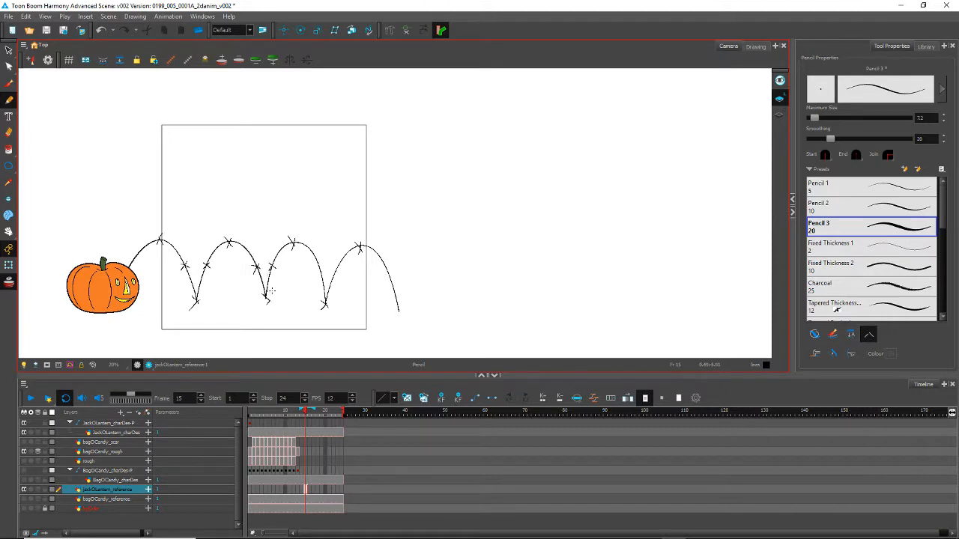
left_click_drag(314, 266, 323, 275)
mouse_move(322, 266)
left_mouse_down()
mouse_move(314, 274)
mouse_move(341, 275)
left_mouse_up()
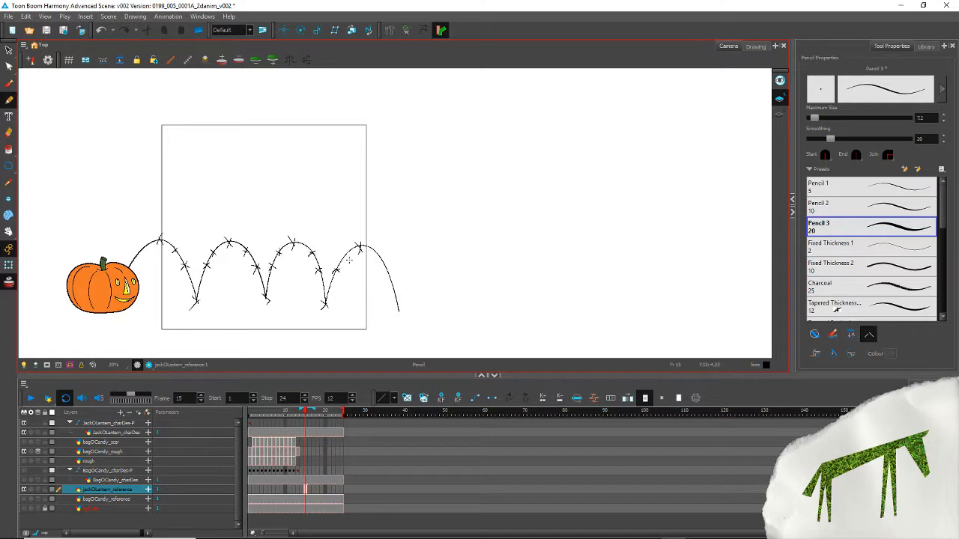
left_click_drag(341, 253, 383, 263)
left_click_drag(137, 247, 144, 256)
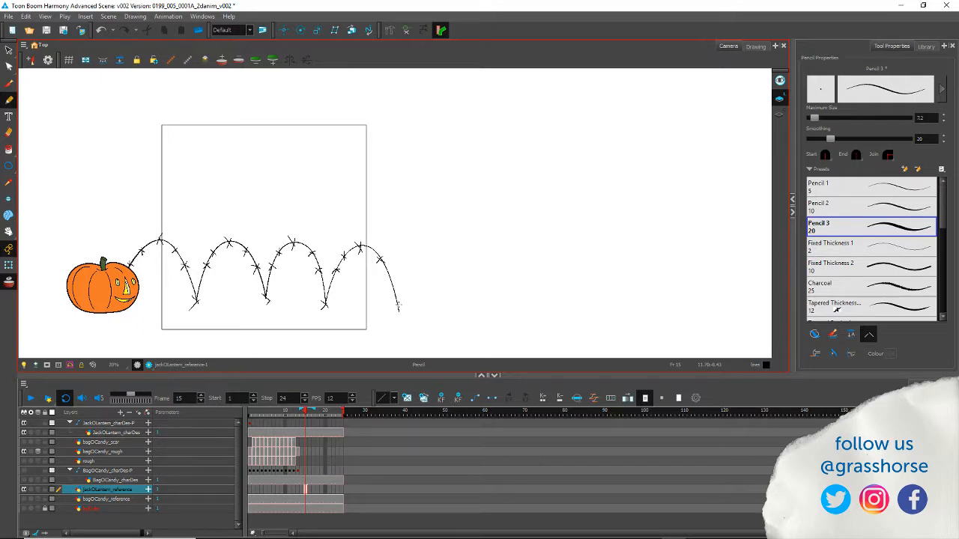
Step: Go back to frame 1 and add a vector drawing layer named jackOLantern_rough above the jack-o'-lantern's peg layer
left_click_drag(302, 410, 298, 412)
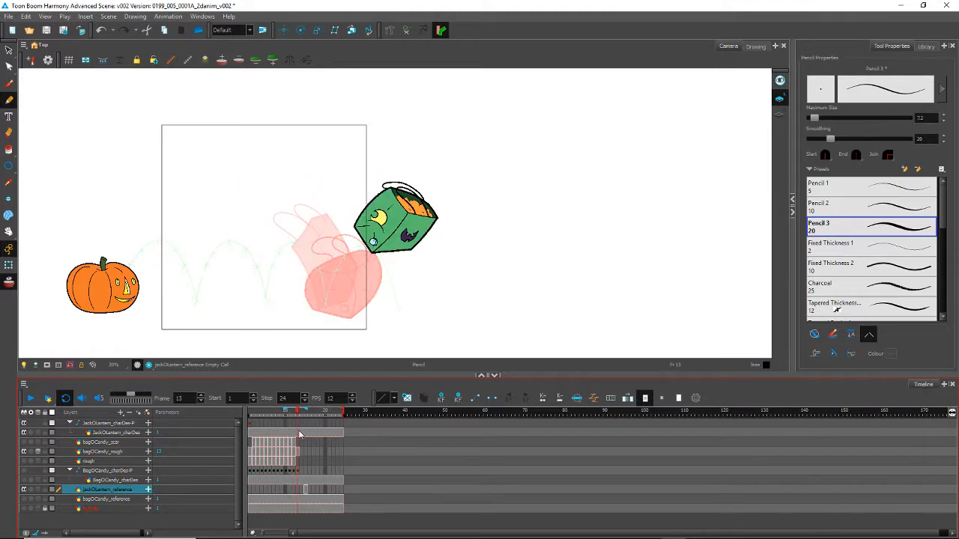
key("comma")
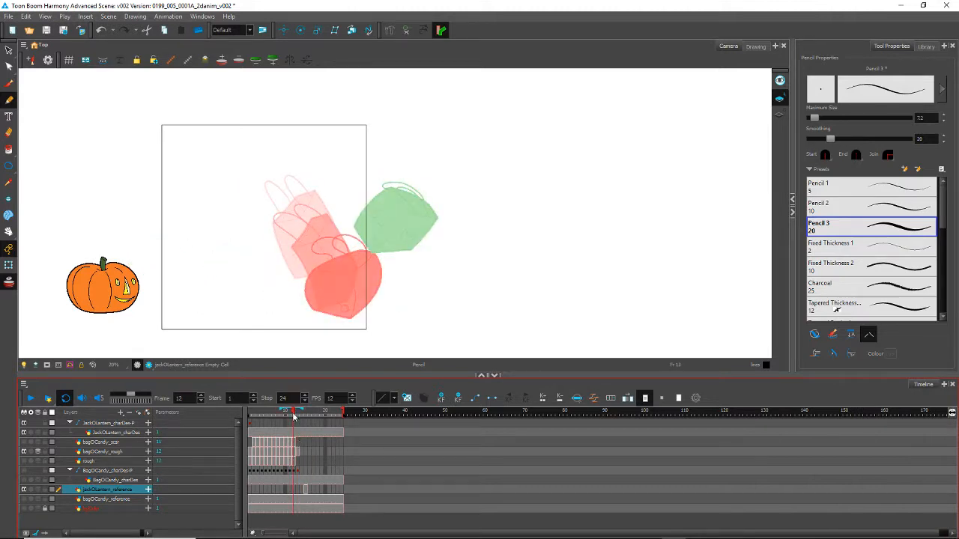
mouse_move(295, 413)
left_mouse_down()
mouse_move(258, 414)
mouse_move(268, 419)
left_mouse_up()
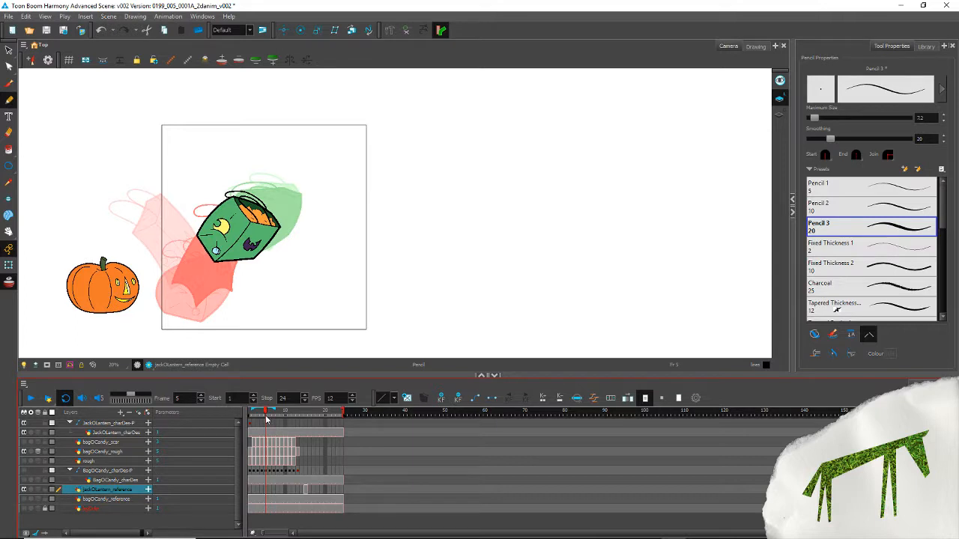
left_click(266, 424)
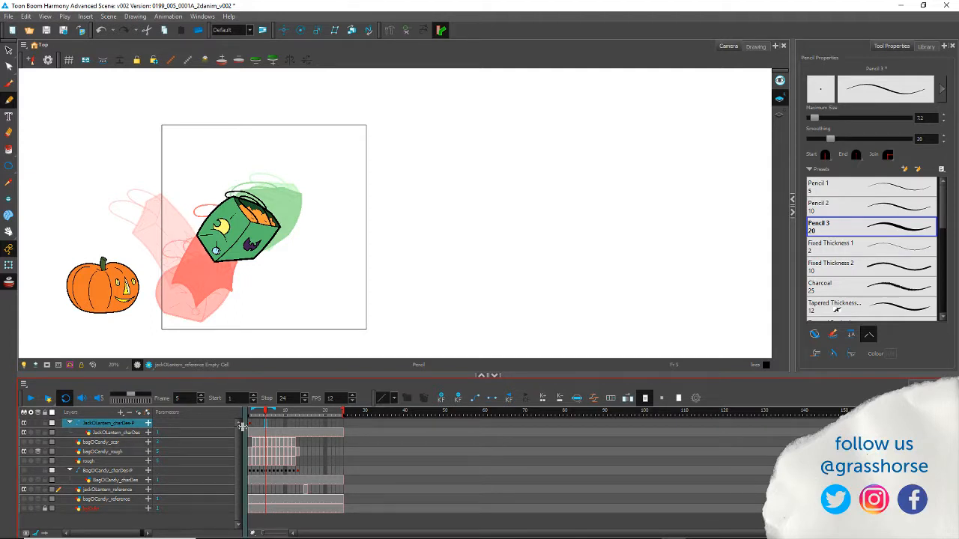
left_click_drag(265, 413, 234, 419)
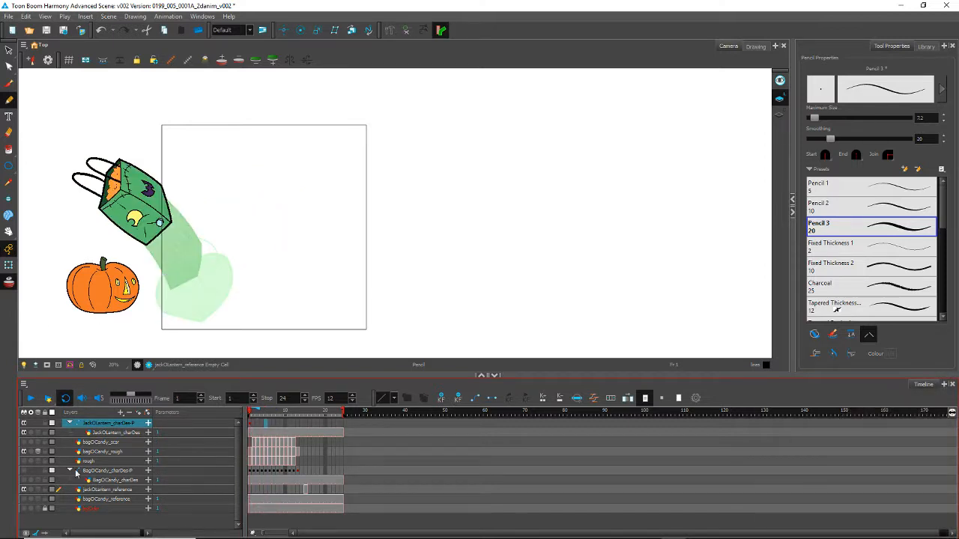
double_click(107, 424)
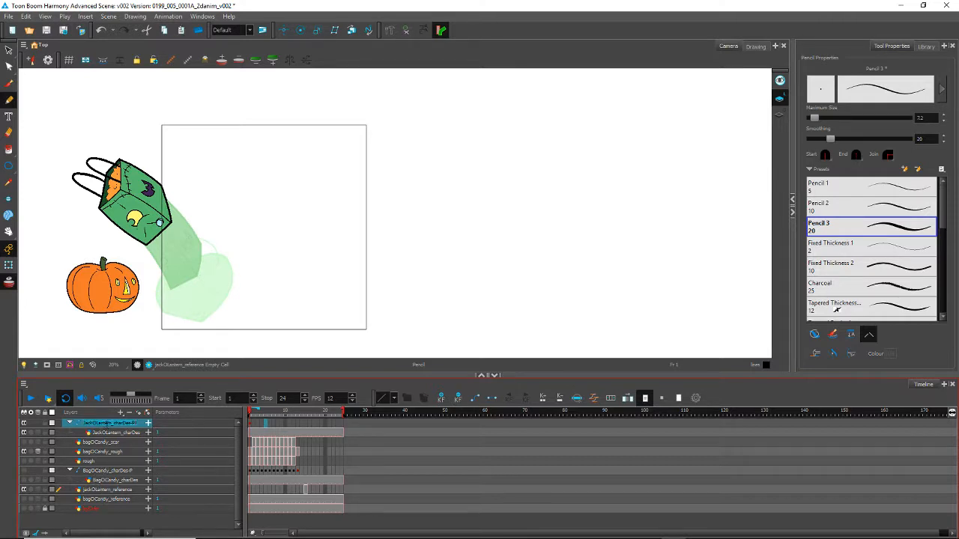
left_click(122, 415)
left_click(134, 476)
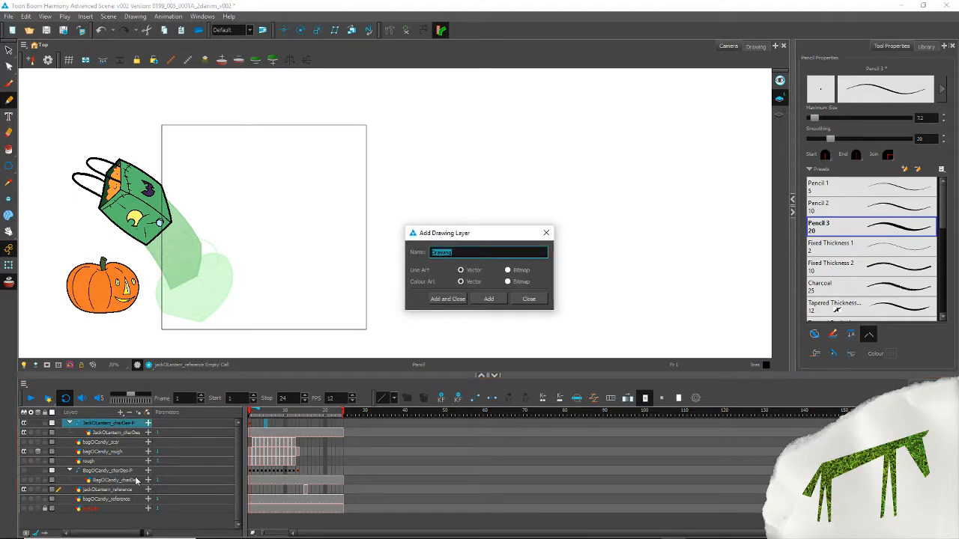
type("jackOLantern_rough")
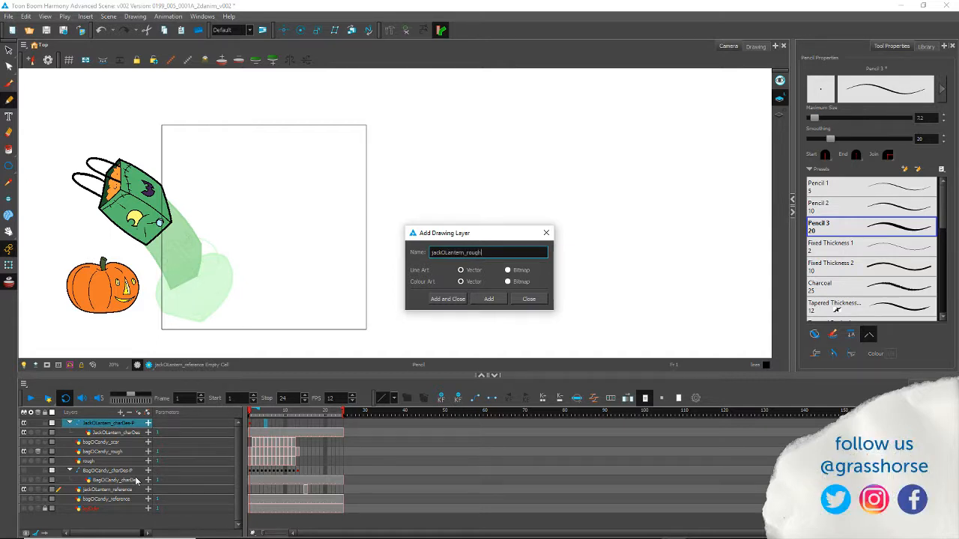
left_click(439, 299)
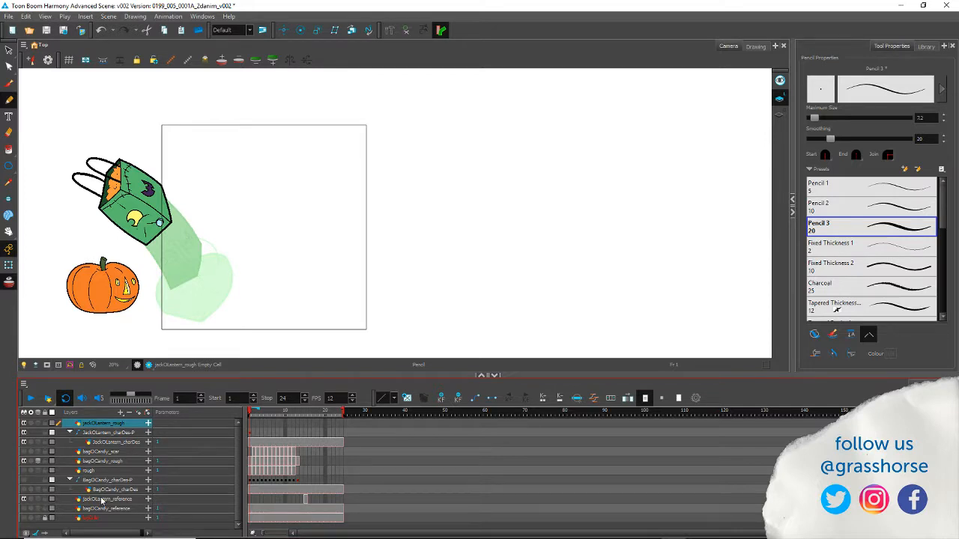
Step: Move the jackOLantern_reference drawing from frame 15 to frame 1 and extend its exposure through frame 24
left_click(103, 499)
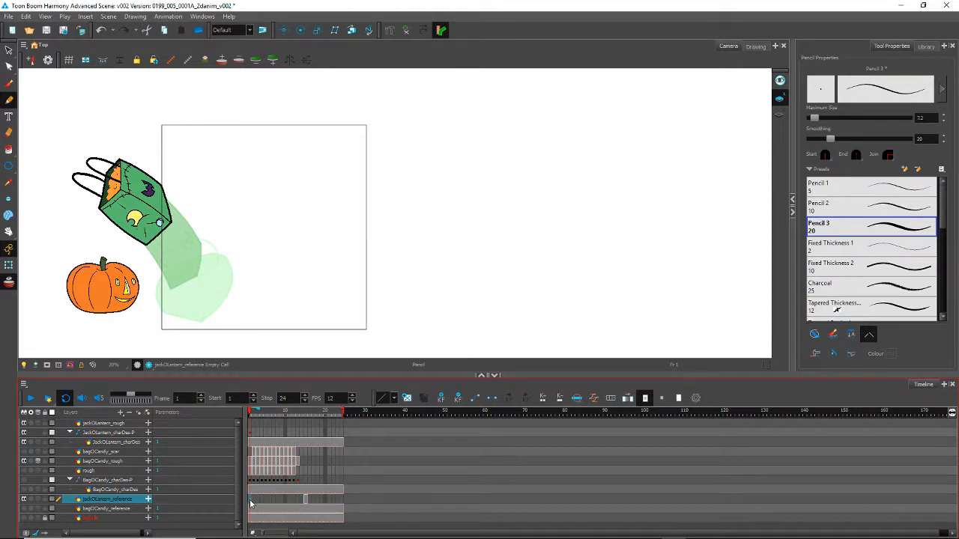
left_click(305, 499)
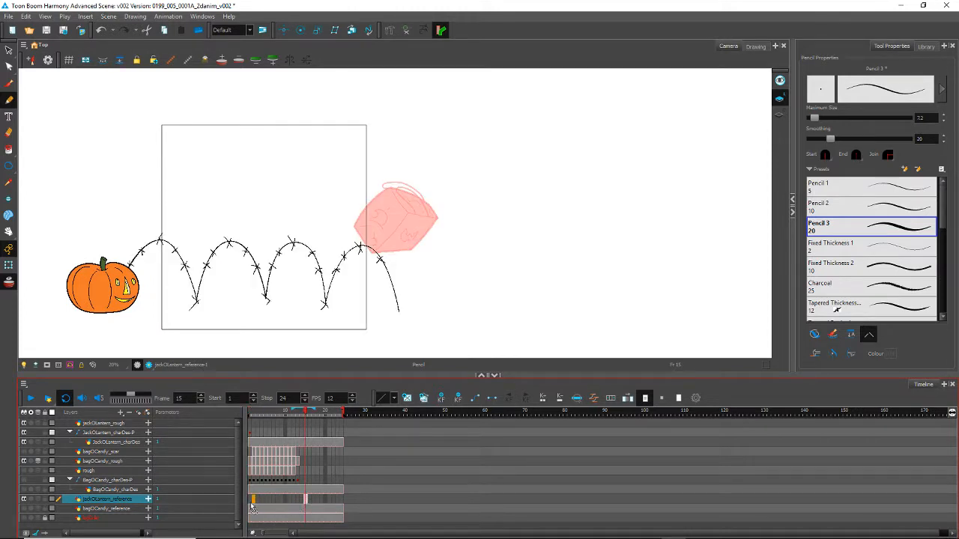
left_click_drag(251, 504, 248, 501)
left_click(342, 500)
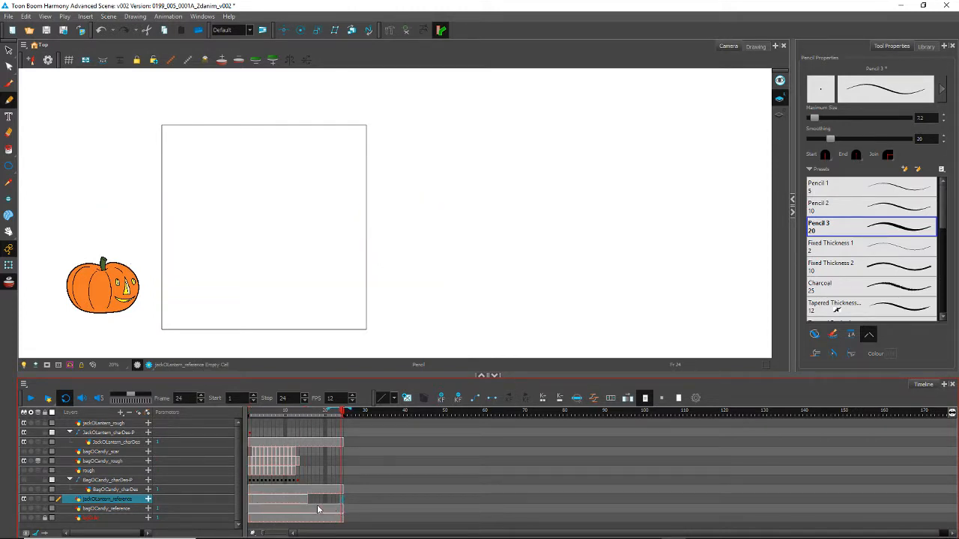
key("F5")
left_click(250, 500)
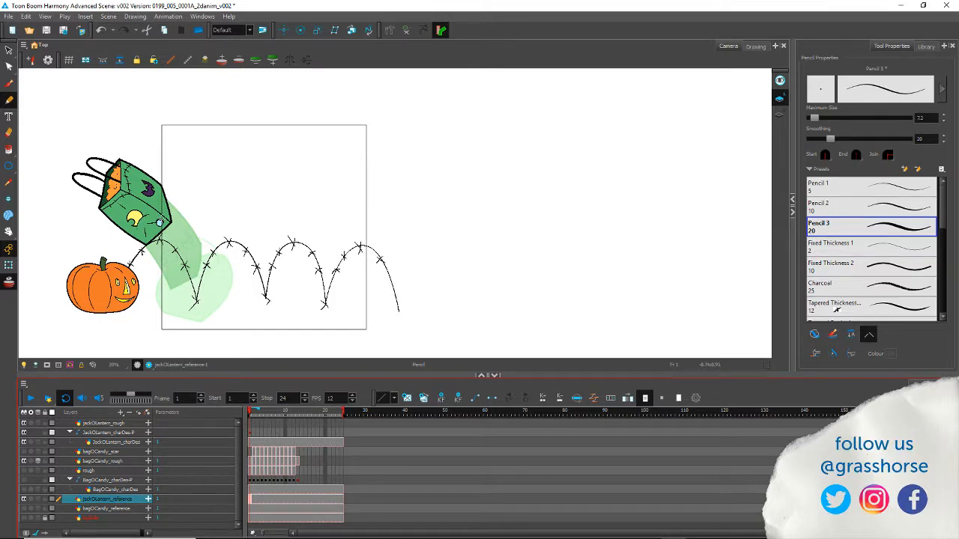
scroll(159, 222, "up", 3)
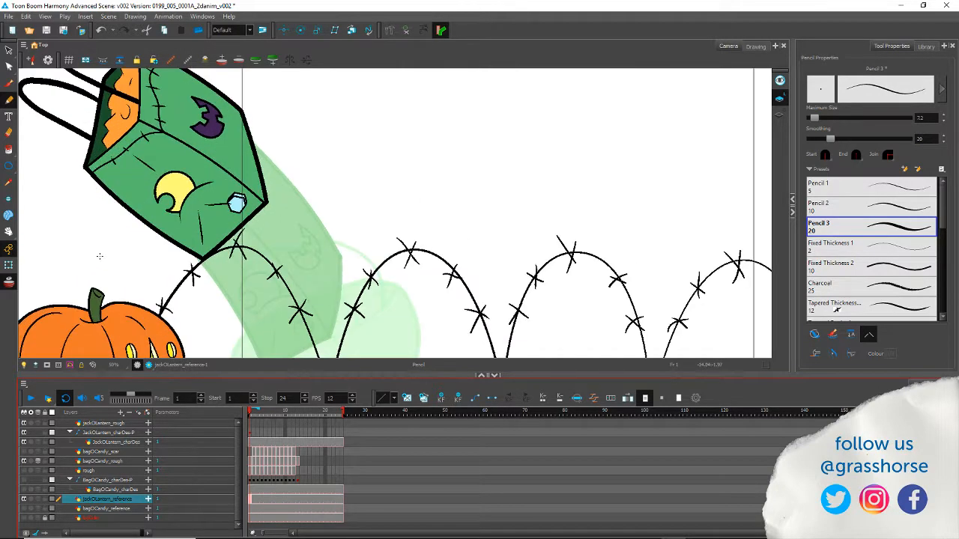
scroll(135, 243, "down", 3)
mouse_move(158, 235)
left_mouse_down()
mouse_move(157, 225)
mouse_move(196, 261)
mouse_move(122, 248)
mouse_move(184, 231)
mouse_move(123, 250)
left_mouse_up()
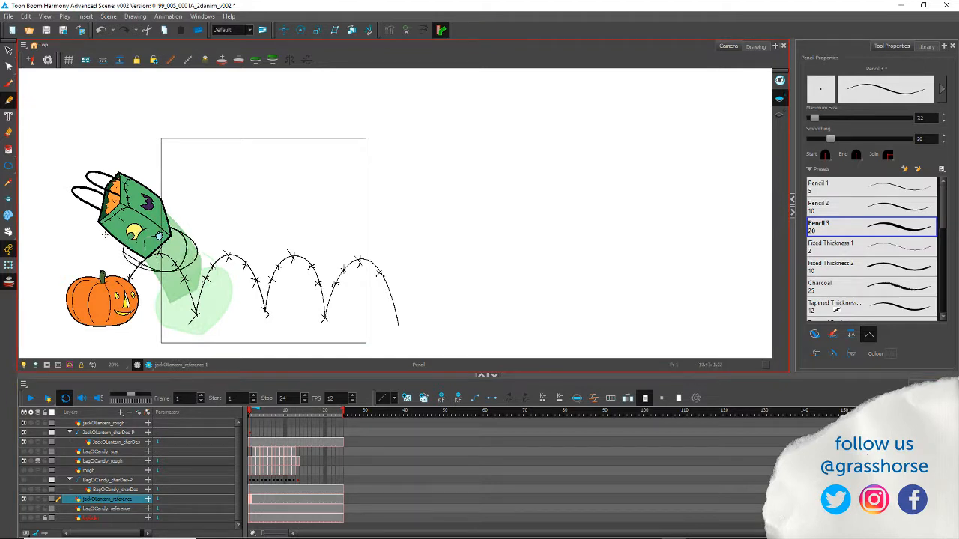
key("period")
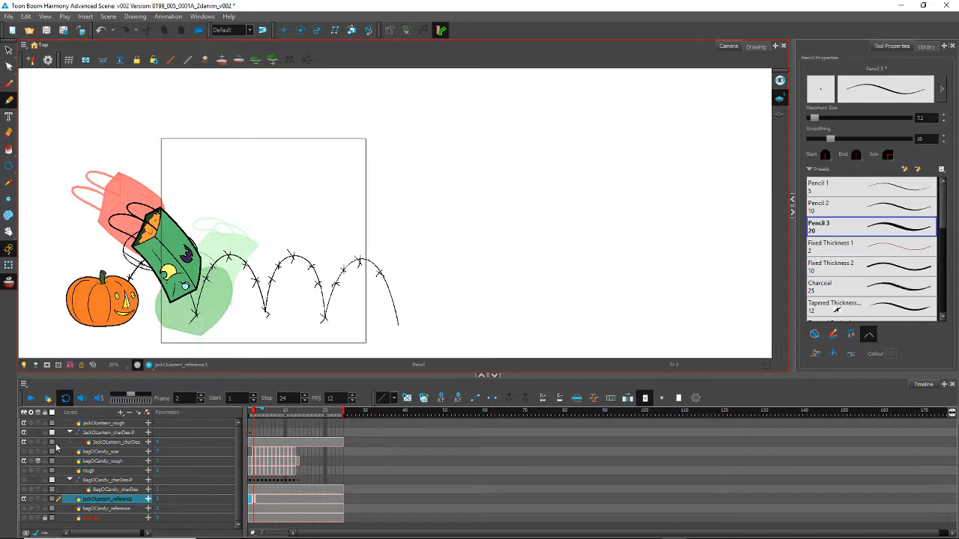
left_click(24, 462)
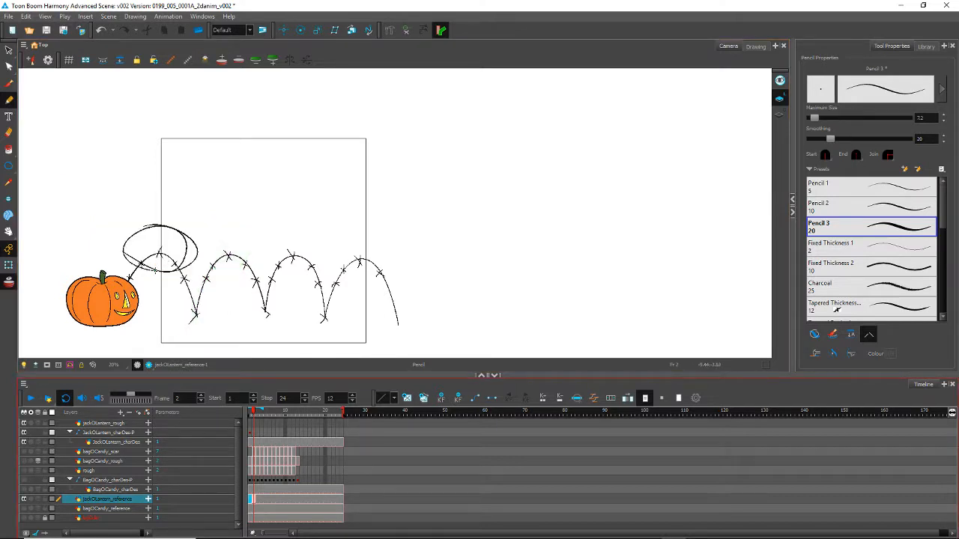
mouse_move(178, 231)
left_mouse_down()
mouse_move(150, 262)
mouse_move(200, 271)
mouse_move(146, 243)
mouse_move(174, 288)
mouse_move(150, 232)
left_mouse_up()
key("period")
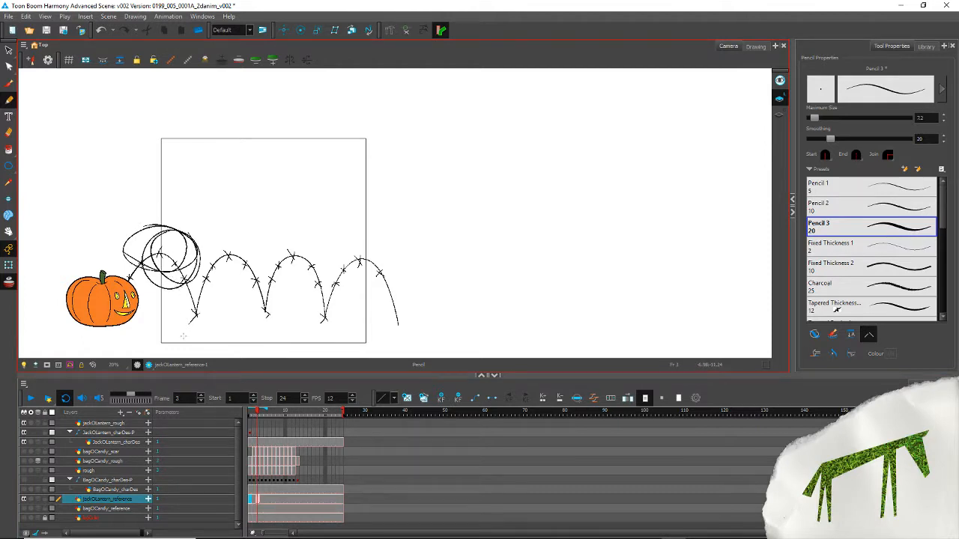
key("ctrl+z")
key("ctrl+z")
key("ctrl+z")
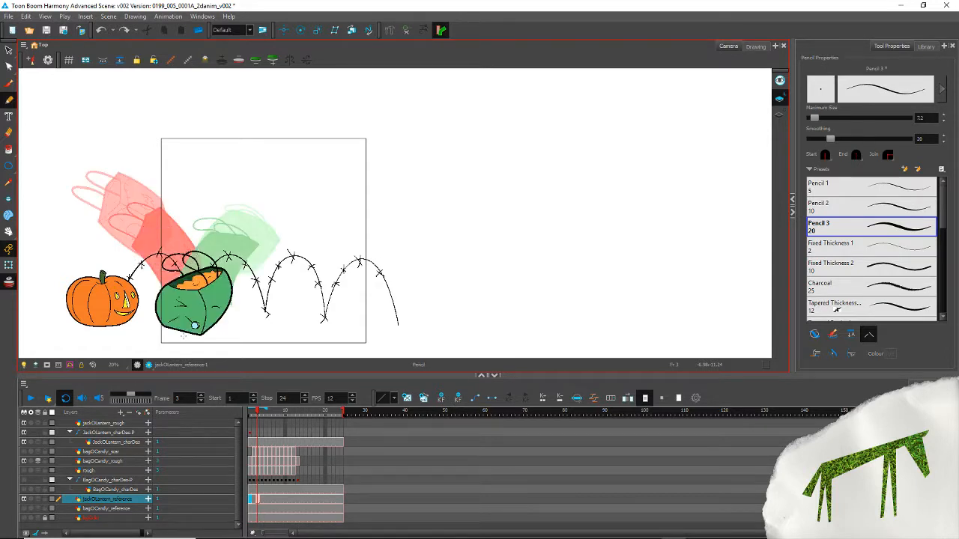
Step: Hide the bagOCandy_rough layer and pencil a rough, slightly squashed oval around the first arc's peak on frame 1 of jackOLantern_rough
left_click(23, 461)
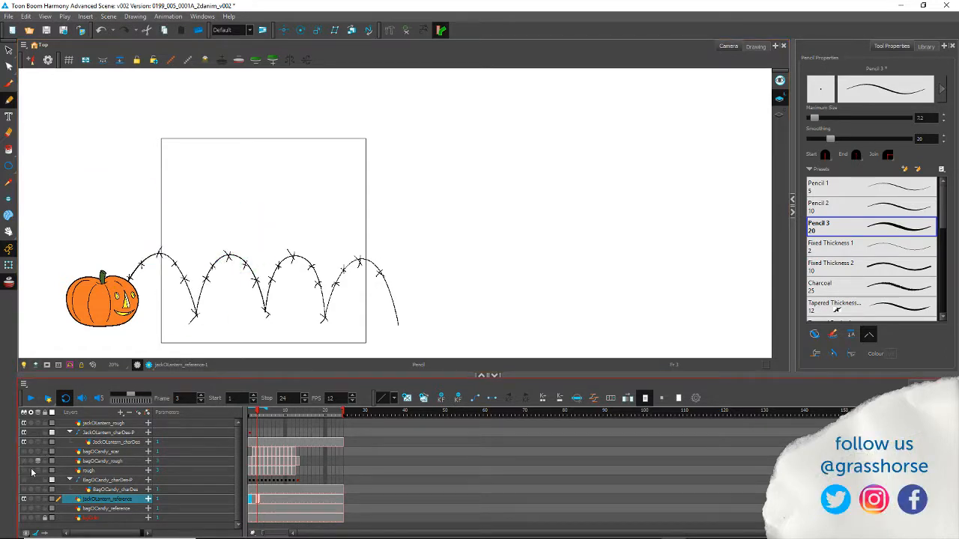
left_click(96, 424)
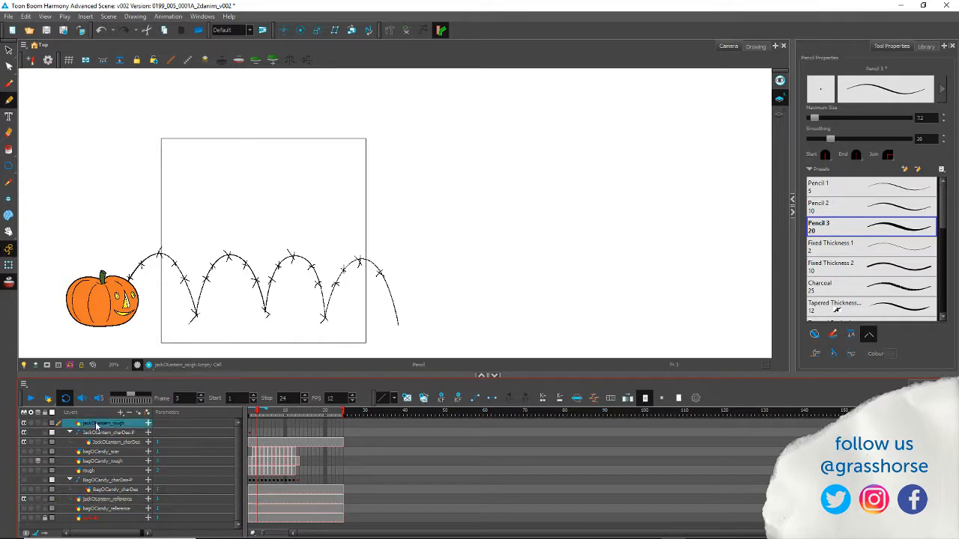
left_click(250, 424)
mouse_move(140, 224)
left_mouse_down()
mouse_move(176, 226)
mouse_move(179, 253)
mouse_move(127, 249)
mouse_move(180, 234)
mouse_move(144, 271)
mouse_move(127, 261)
left_mouse_up()
key("ctrl+z")
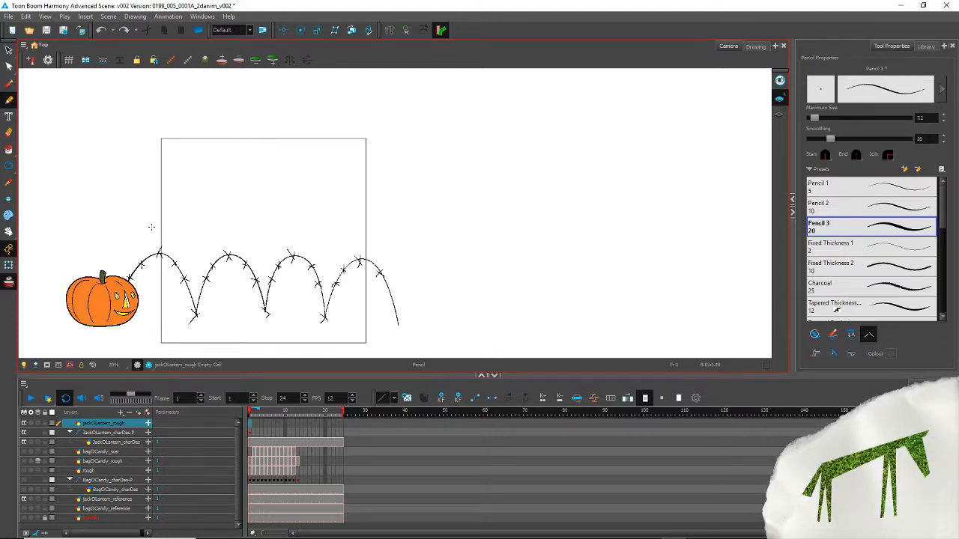
mouse_move(152, 227)
left_mouse_down()
mouse_move(190, 245)
mouse_move(155, 273)
mouse_move(116, 248)
left_mouse_up()
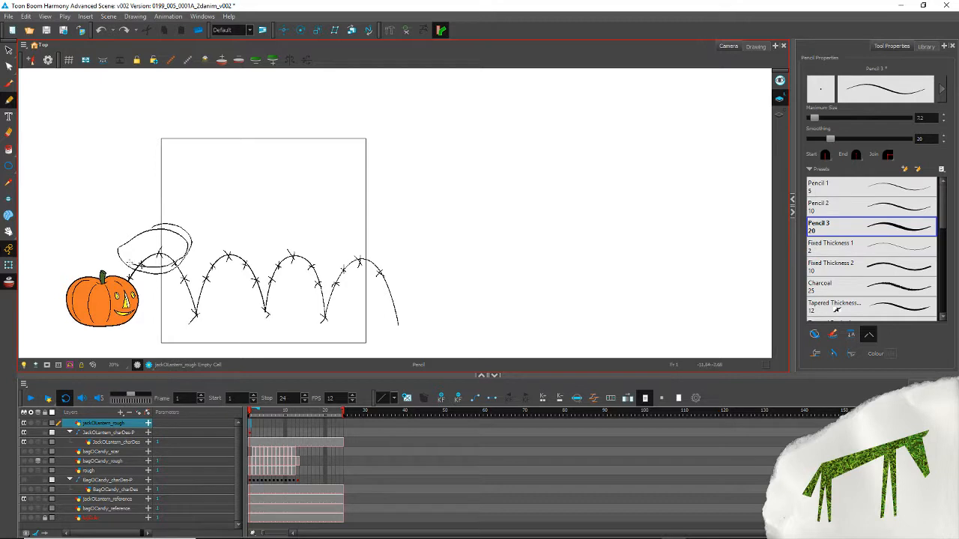
mouse_move(155, 223)
left_mouse_down()
mouse_move(129, 255)
mouse_move(161, 222)
left_mouse_up()
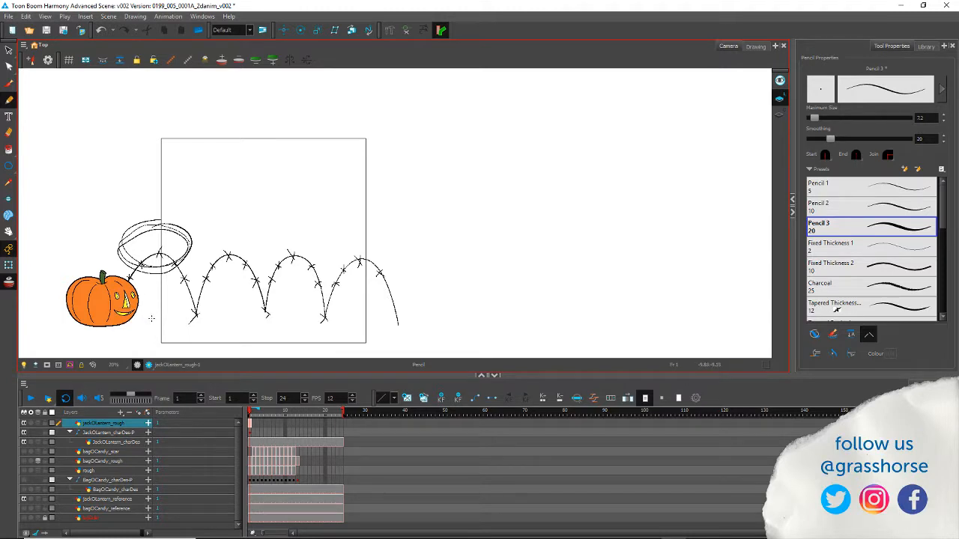
Step: Rough the jack-o'-lantern on frames 2 to 6 as ovals following the path down, squashed flat at the first ground contact, and rising again
key("period")
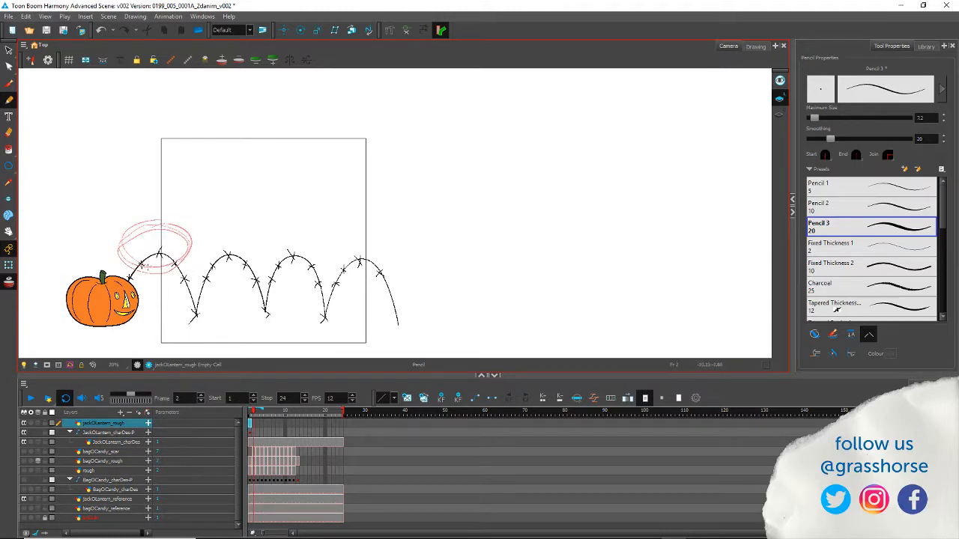
mouse_move(146, 261)
left_mouse_down()
mouse_move(204, 283)
mouse_move(181, 223)
mouse_move(146, 274)
mouse_move(196, 225)
left_mouse_up()
key("period")
left_click_drag(158, 274, 189, 232)
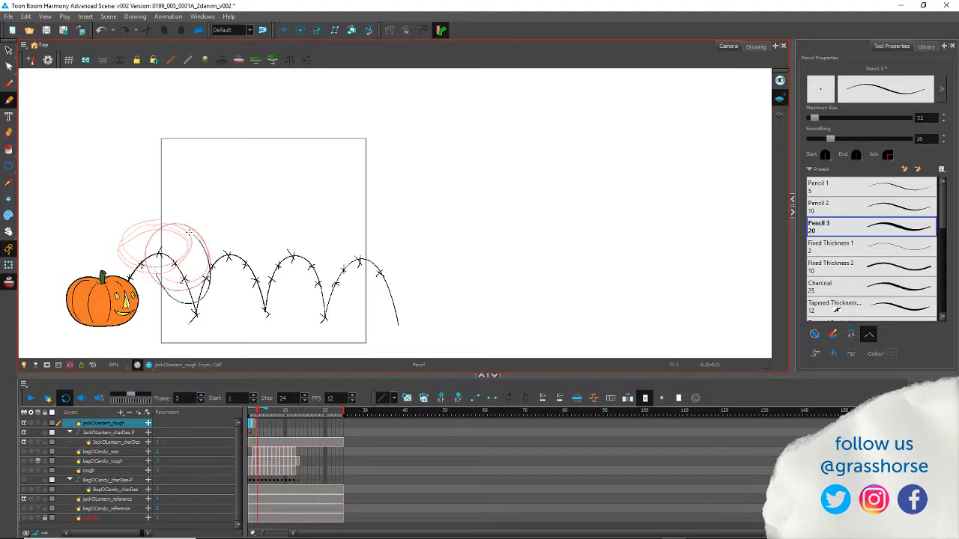
key("period")
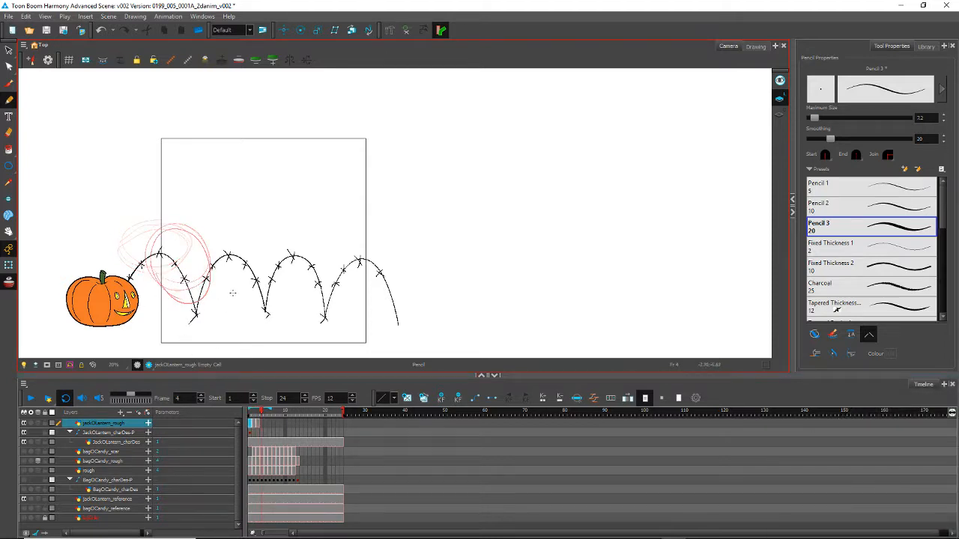
mouse_move(225, 279)
left_mouse_down()
mouse_move(155, 316)
mouse_move(234, 316)
mouse_move(192, 252)
mouse_move(196, 298)
mouse_move(191, 240)
mouse_move(193, 260)
mouse_move(242, 253)
mouse_move(182, 240)
mouse_move(241, 263)
left_mouse_up()
key("period")
key("period")
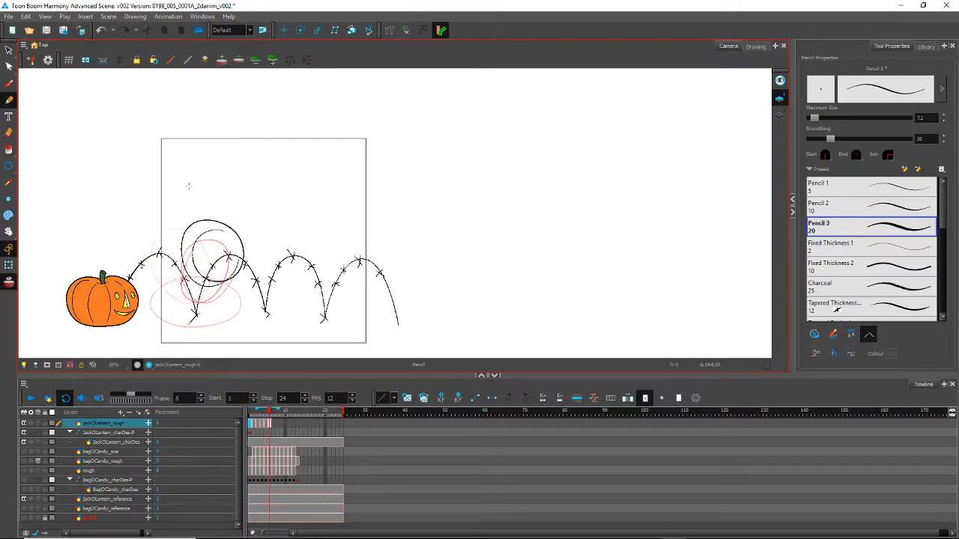
Step: Sketch the rough ovals for frames 7 and 8 around the second arc's peak, undoing the stray strokes
key("period")
mouse_move(244, 223)
left_mouse_down()
mouse_move(206, 239)
mouse_move(254, 221)
mouse_move(263, 262)
mouse_move(237, 277)
left_mouse_up()
key("period")
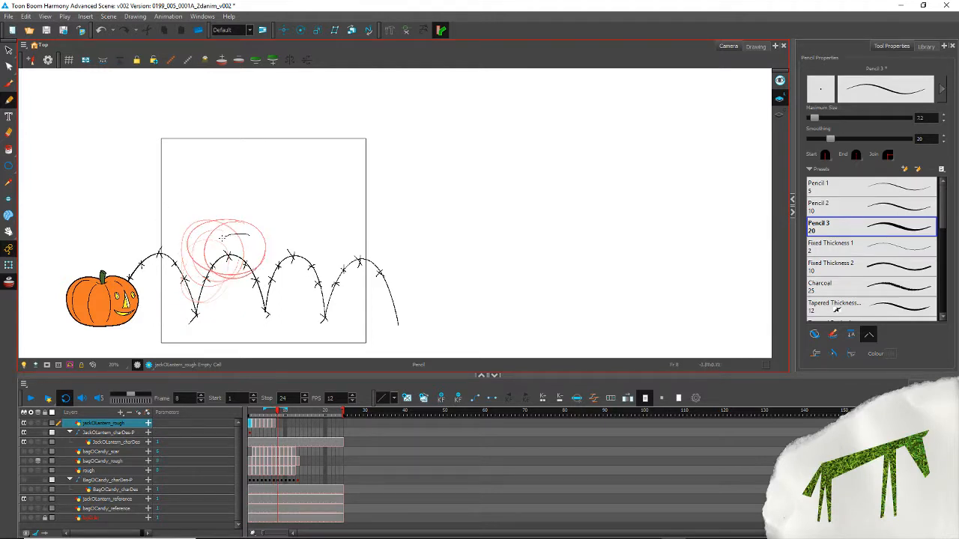
mouse_move(222, 238)
left_mouse_down()
mouse_move(269, 239)
mouse_move(219, 225)
left_mouse_up()
left_click_drag(241, 288, 264, 301)
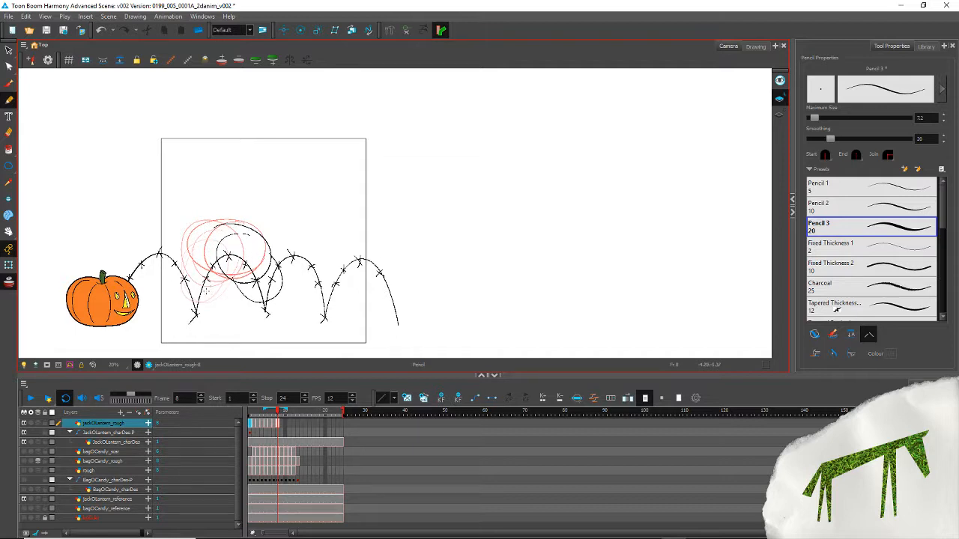
key("ctrl+z")
key("ctrl+z")
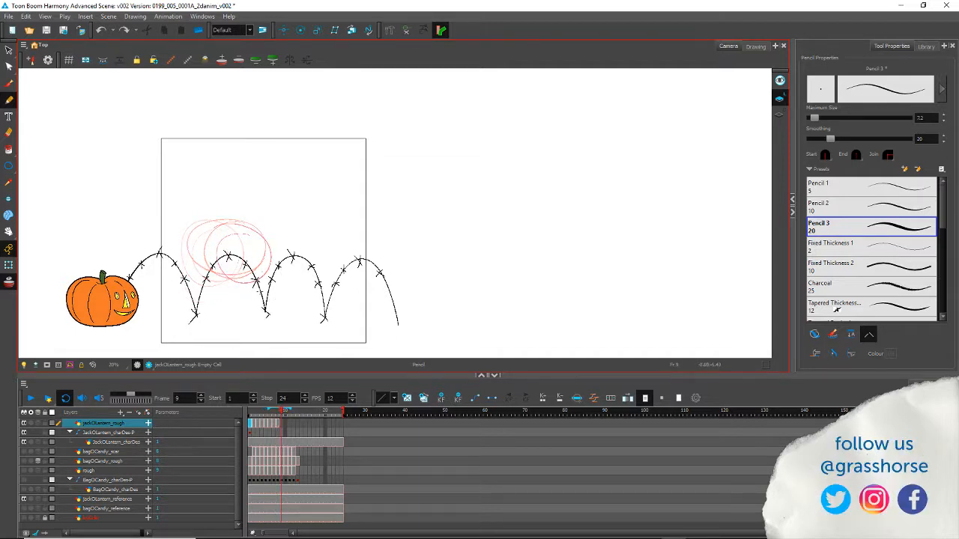
Step: Rough frames 9 to 16 along the second and third arcs, ending with a squashed oval at the third ground contact
mouse_move(238, 288)
left_mouse_down()
mouse_move(280, 277)
mouse_move(230, 251)
mouse_move(252, 284)
mouse_move(260, 324)
mouse_move(224, 309)
mouse_move(296, 288)
left_mouse_up()
key("period")
key("period")
mouse_move(264, 257)
left_mouse_down()
mouse_move(259, 299)
mouse_move(292, 259)
mouse_move(276, 244)
mouse_move(259, 279)
mouse_move(294, 254)
mouse_move(300, 234)
mouse_move(266, 269)
mouse_move(307, 224)
mouse_move(322, 262)
mouse_move(277, 273)
mouse_move(318, 238)
mouse_move(323, 279)
mouse_move(298, 256)
mouse_move(330, 270)
mouse_move(323, 307)
mouse_move(340, 330)
mouse_move(307, 294)
left_mouse_up()
key("period")
key("period")
key("period")
key("period")
key("period")
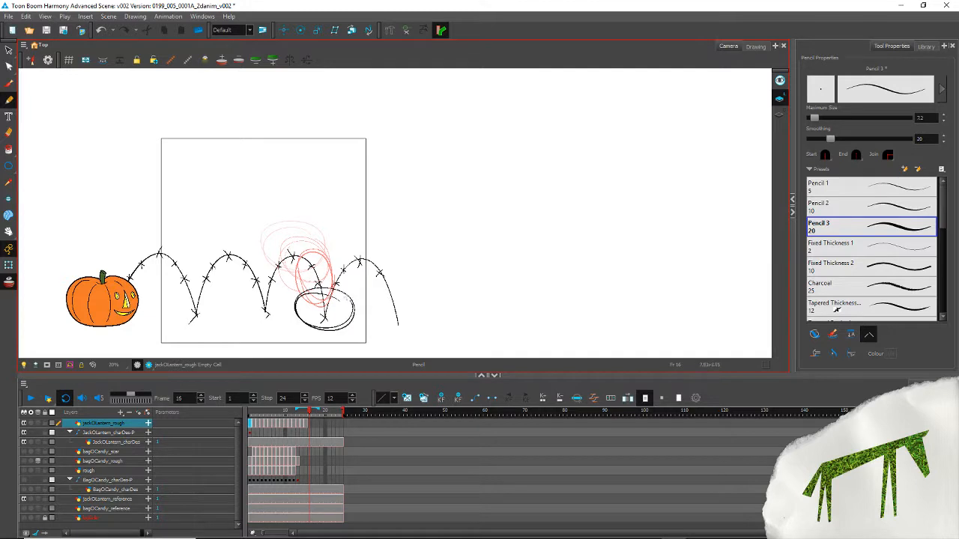
Step: Rough frames 17 to 20 up and over the fourth arc, redrawing the oval on frame 19
key("period")
mouse_move(322, 262)
left_mouse_down()
mouse_move(346, 258)
mouse_move(329, 308)
mouse_move(337, 257)
mouse_move(322, 284)
mouse_move(321, 259)
mouse_move(357, 247)
mouse_move(374, 259)
mouse_move(352, 228)
mouse_move(378, 255)
mouse_move(365, 240)
mouse_move(337, 273)
left_mouse_up()
key("period")
key("period")
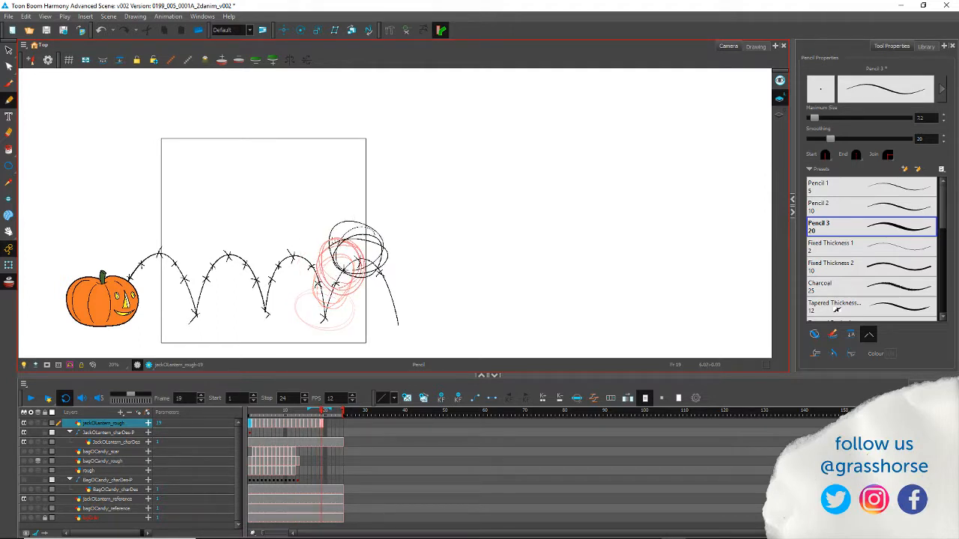
key("ctrl+z")
mouse_move(369, 236)
left_mouse_down()
mouse_move(330, 252)
mouse_move(352, 239)
mouse_move(337, 273)
left_mouse_up()
key(".")
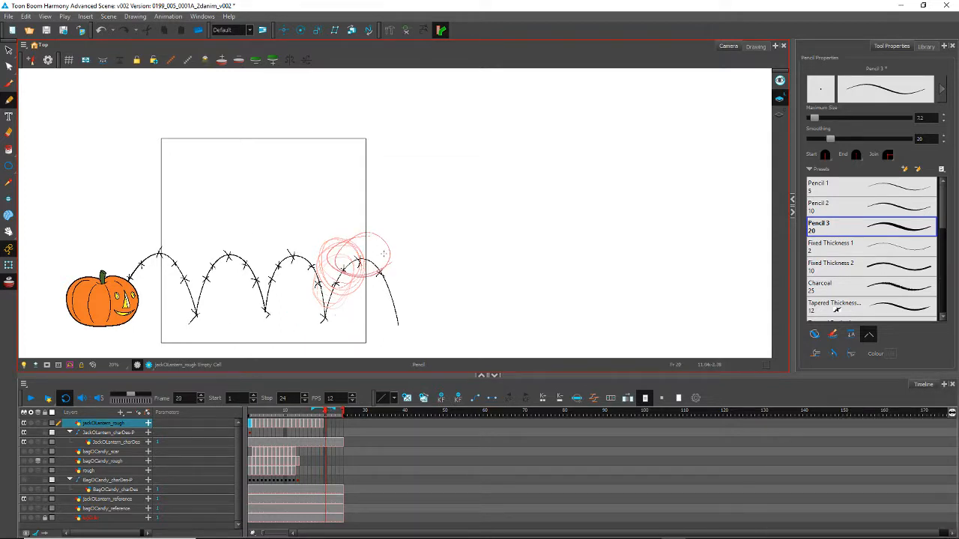
mouse_move(378, 245)
left_mouse_down()
mouse_move(403, 270)
mouse_move(383, 236)
left_mouse_up()
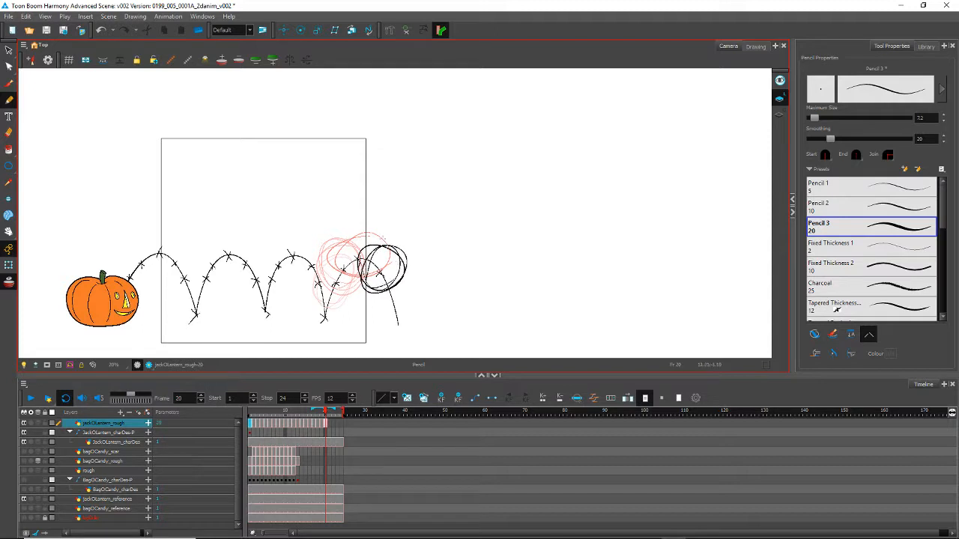
Step: Play back the rough bounce animation and return to frame 1
left_click(30, 398)
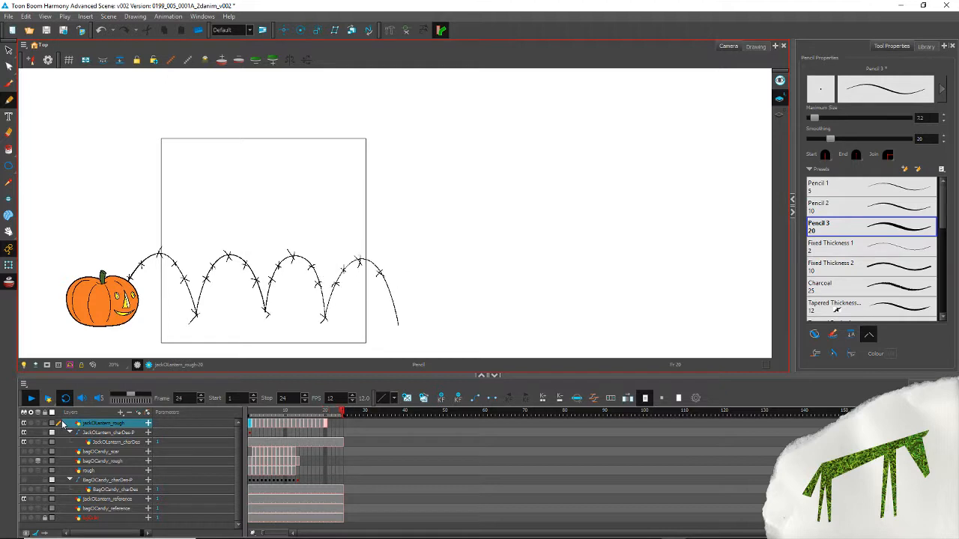
left_click(29, 398)
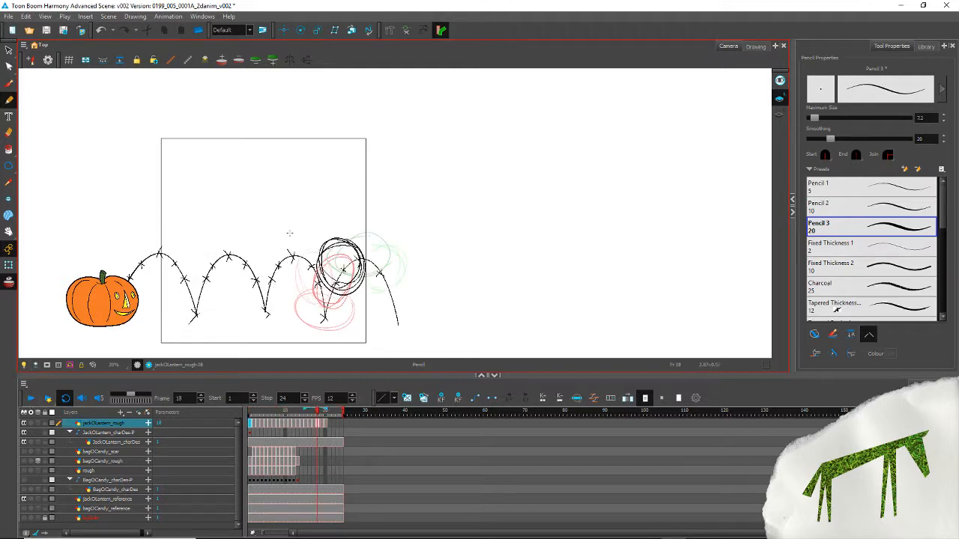
mouse_move(318, 413)
left_mouse_down()
mouse_move(248, 414)
mouse_move(264, 413)
mouse_move(247, 434)
mouse_move(315, 435)
mouse_move(329, 424)
mouse_move(255, 425)
mouse_move(337, 424)
mouse_move(250, 417)
left_mouse_up()
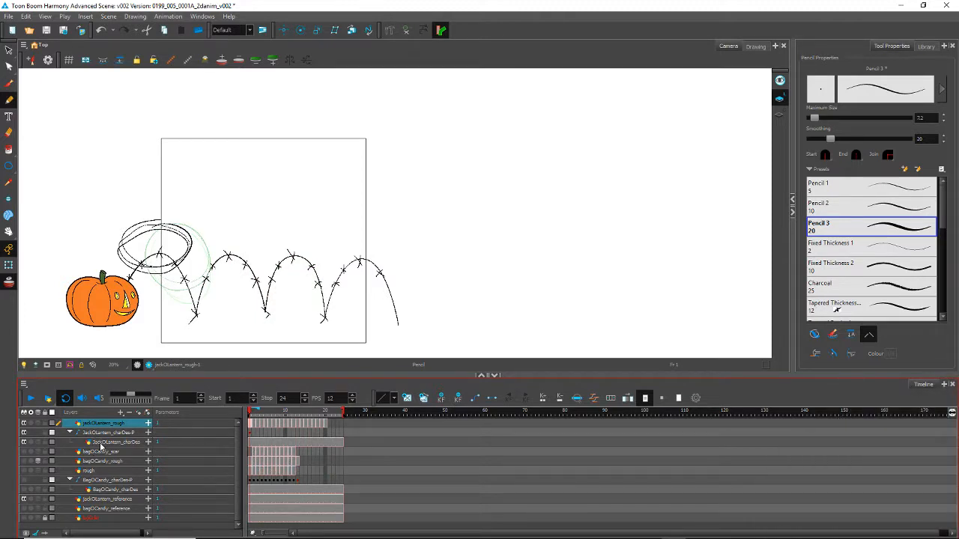
Step: Disable and re-enable the JackOLantern_charDes-P peg to compare the pumpkin's size and position with and without it
left_click(93, 434)
left_click(24, 434)
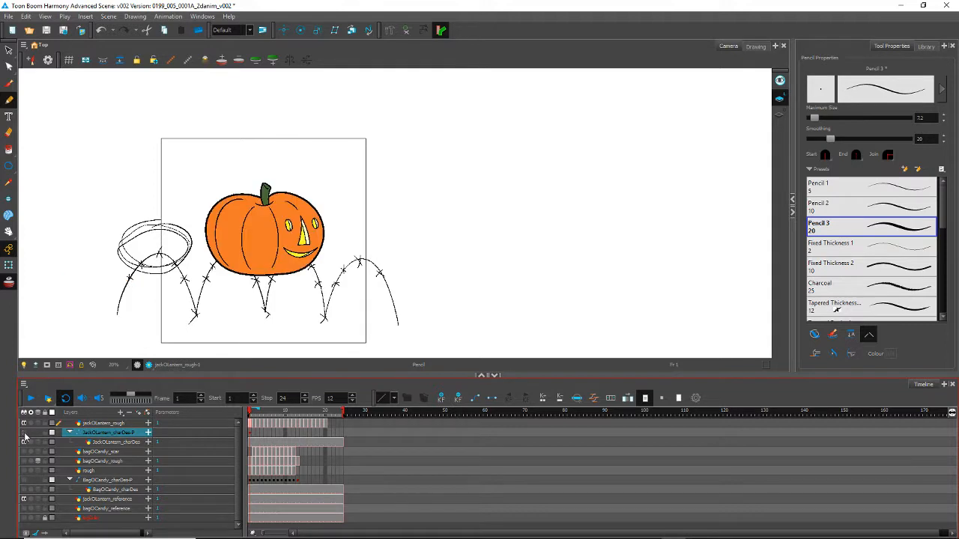
left_click(24, 433)
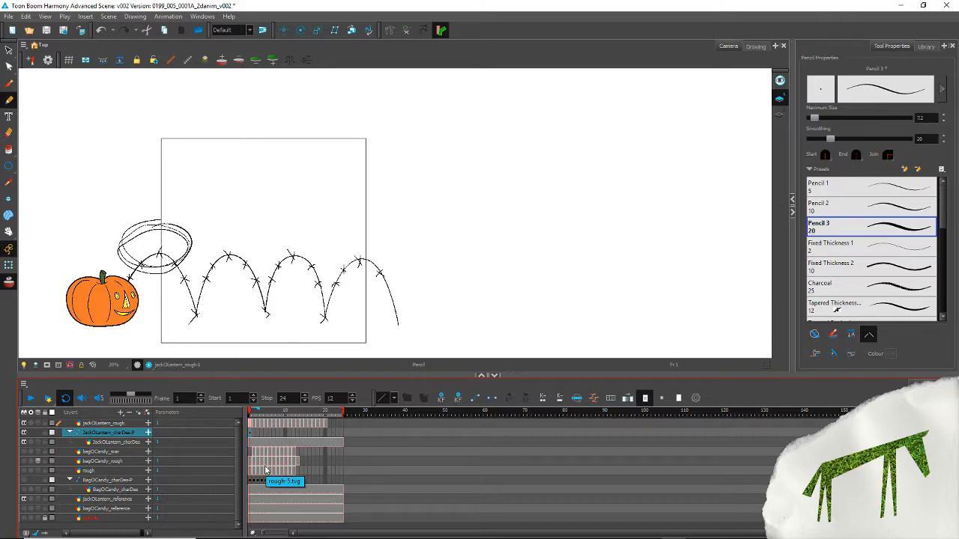
Step: On frame 1, move the jack-o'-lantern's peg with the Transform tool so the pumpkin sits over the rough oval at the first arc's peak
scroll(137, 301, "up", 5)
scroll(133, 305, "down", 4)
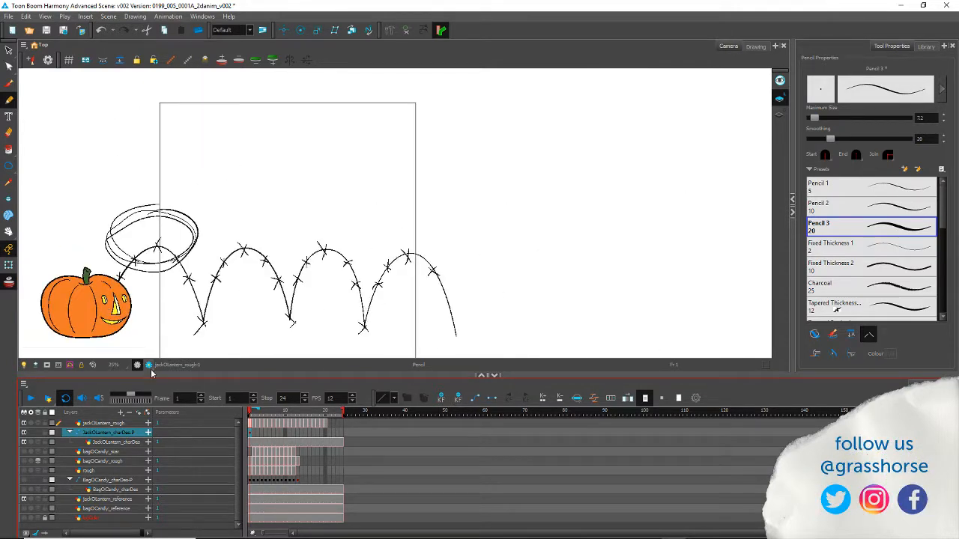
mouse_move(124, 278)
left_mouse_down()
mouse_move(192, 260)
mouse_move(265, 219)
left_mouse_up()
left_click_drag(238, 251, 198, 270)
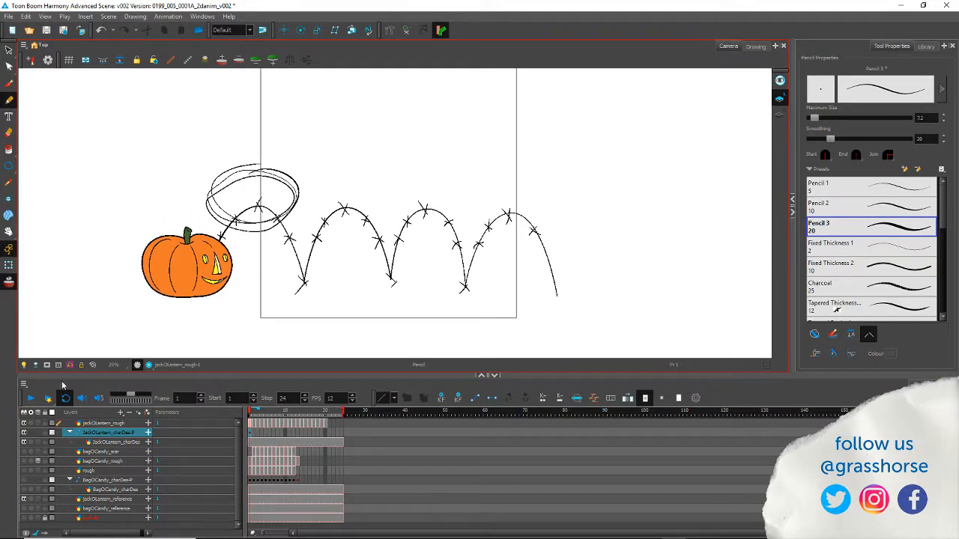
left_click(248, 430)
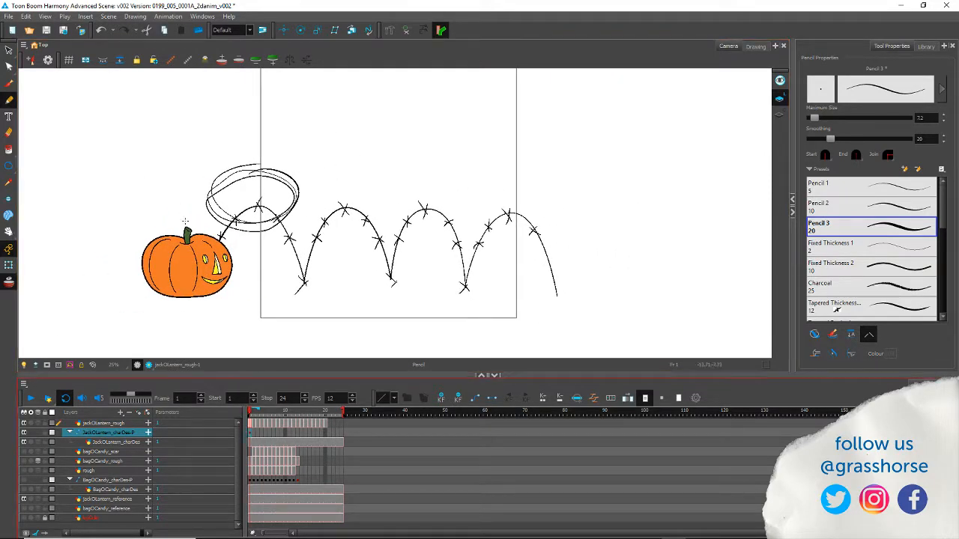
left_click(9, 266)
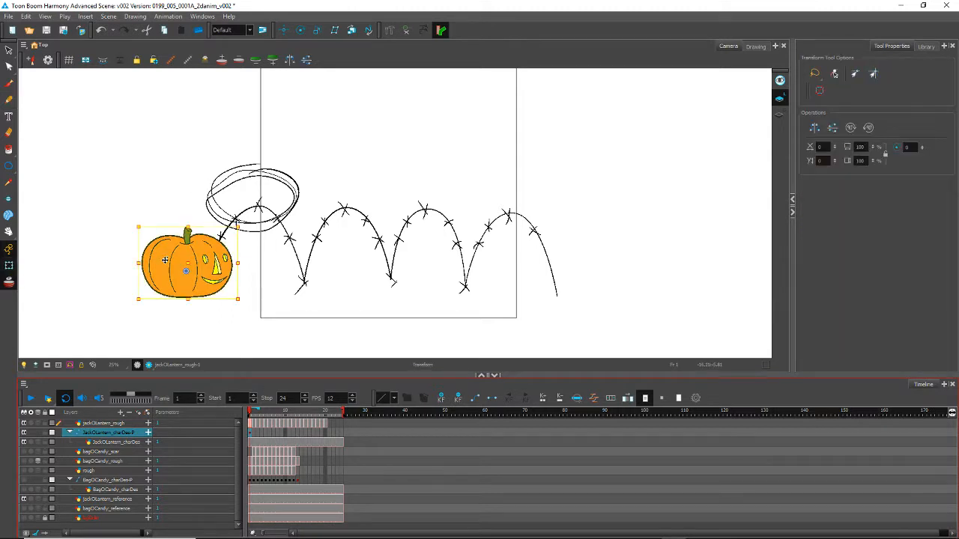
left_click_drag(157, 273, 229, 209)
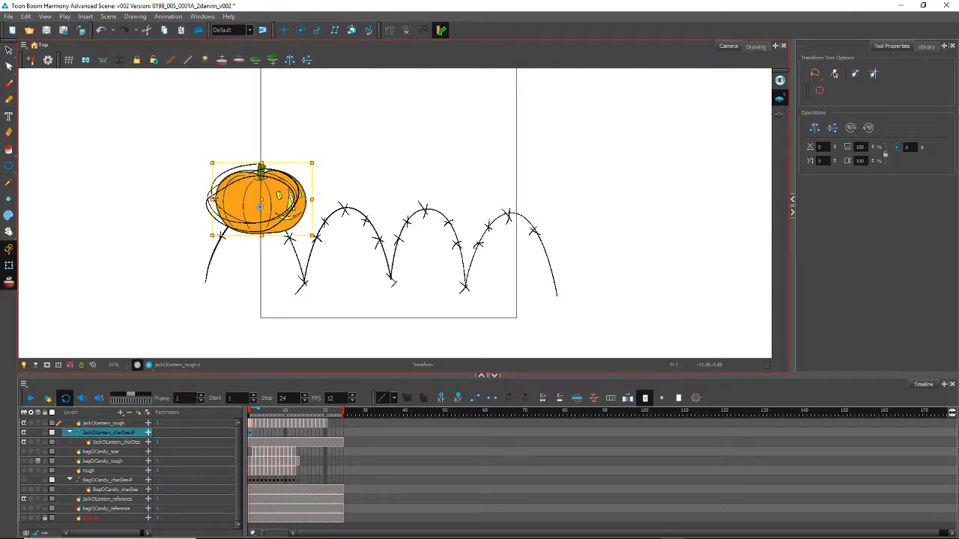
Step: Reposition the pumpkin's peg on frames 2, 3 and 4 so it descends along the first arc over the rough ovals
key("period")
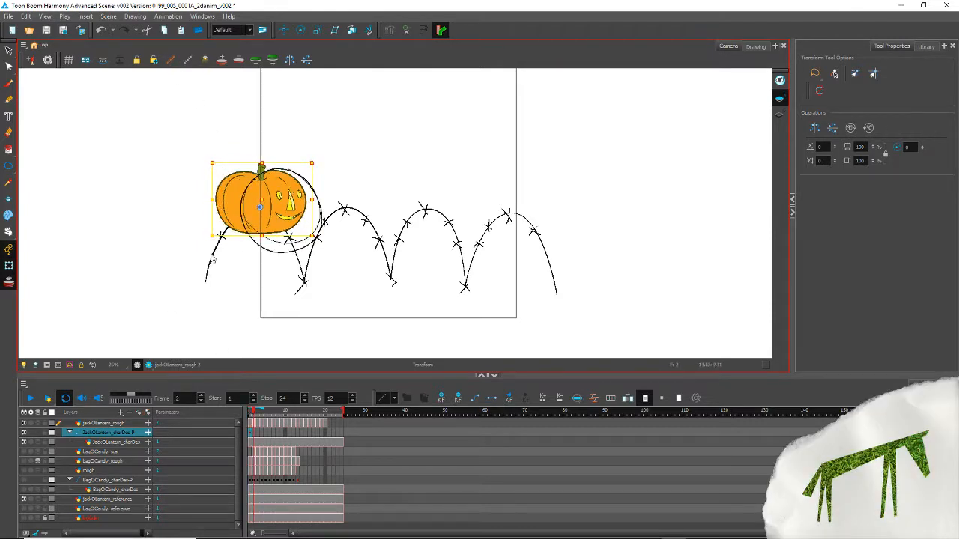
mouse_move(230, 205)
left_mouse_down()
mouse_move(241, 155)
mouse_move(251, 183)
mouse_move(243, 219)
mouse_move(240, 176)
mouse_move(268, 205)
mouse_move(260, 229)
mouse_move(258, 202)
mouse_move(270, 266)
mouse_move(275, 232)
mouse_move(277, 250)
left_mouse_up()
key("period")
key("period")
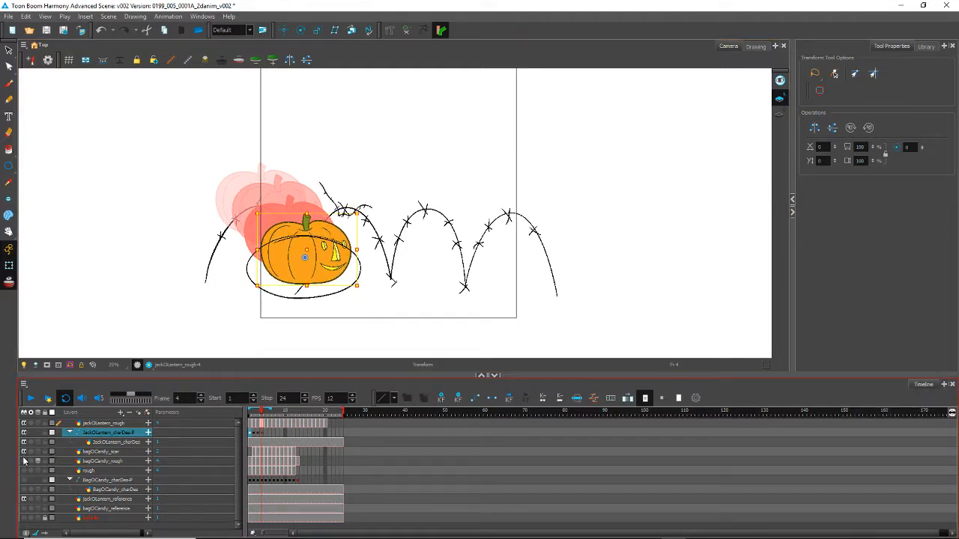
Step: Show the bagOCandy_rough layer and pencil a ground line beneath the squashed candy bag on bagOCandy_reference at frame 3
left_click(23, 461)
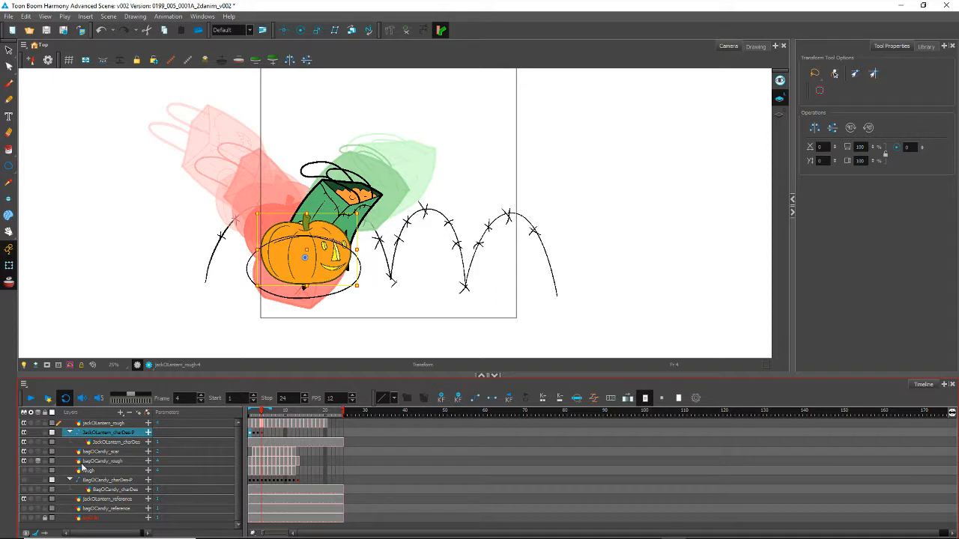
key("comma")
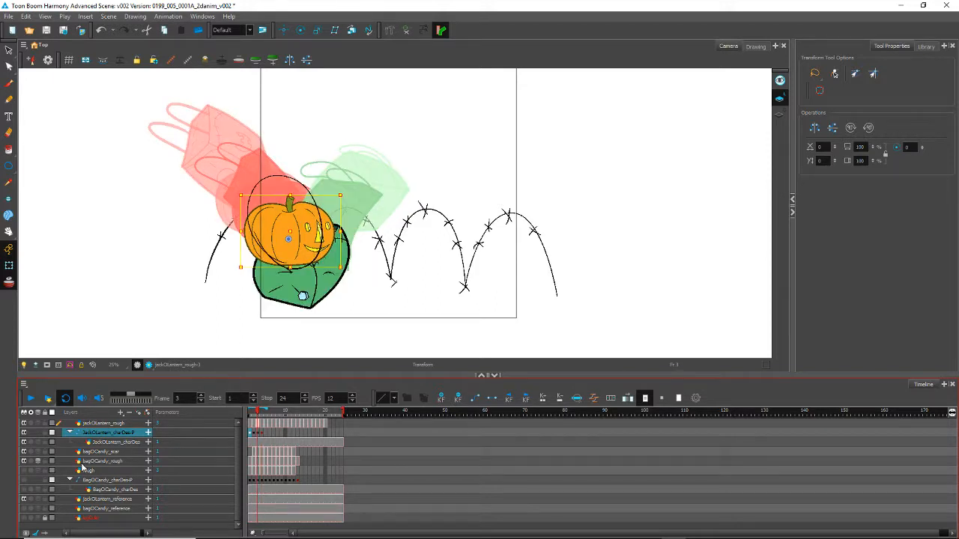
left_click(98, 508)
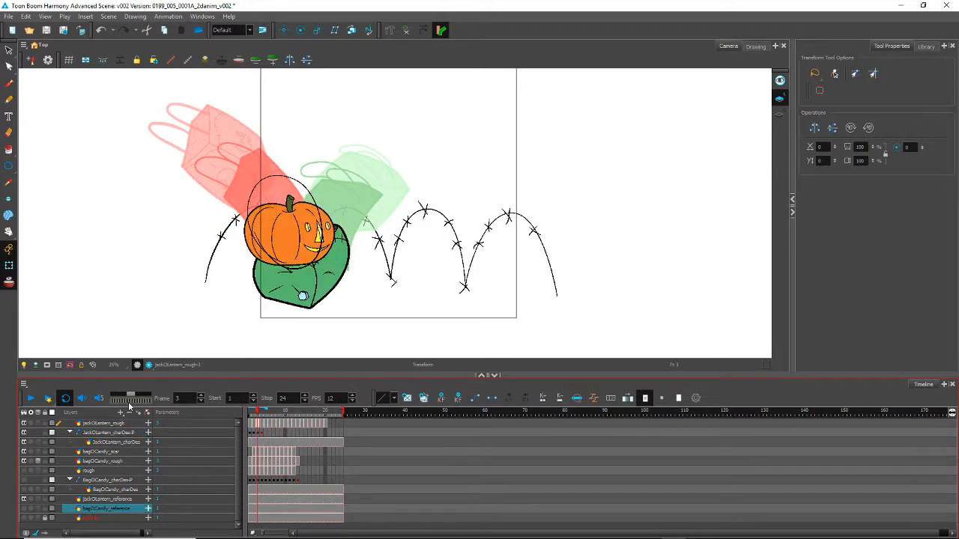
left_click(10, 99)
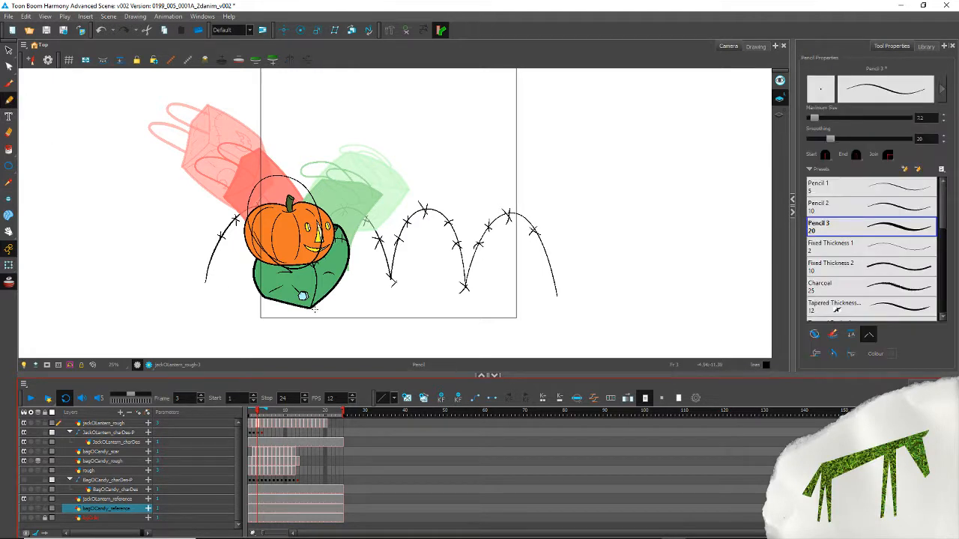
left_click_drag(352, 309, 271, 309)
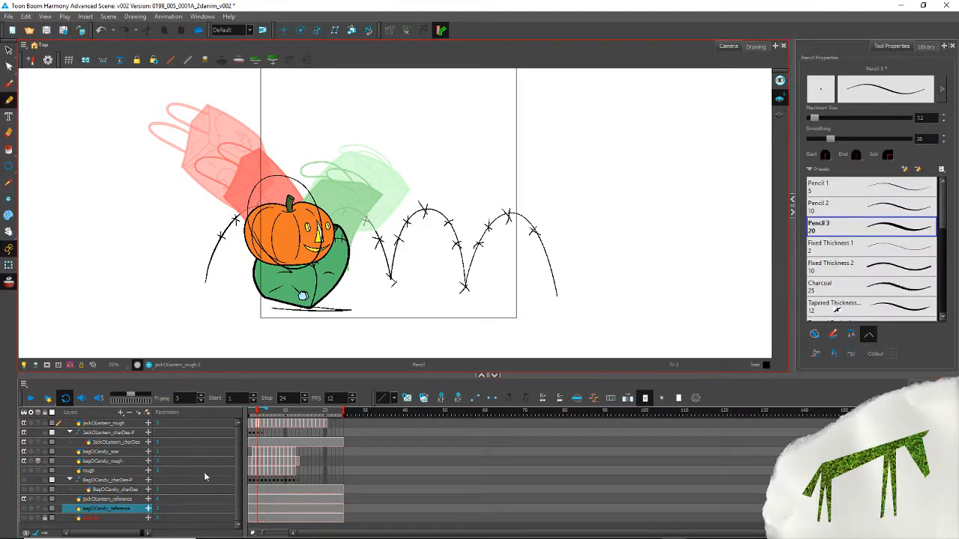
Step: Move the pencilled ground line from the jackOLantern_rough drawing at frame 3 onto the jackOLantern_reference layer
left_click(89, 424)
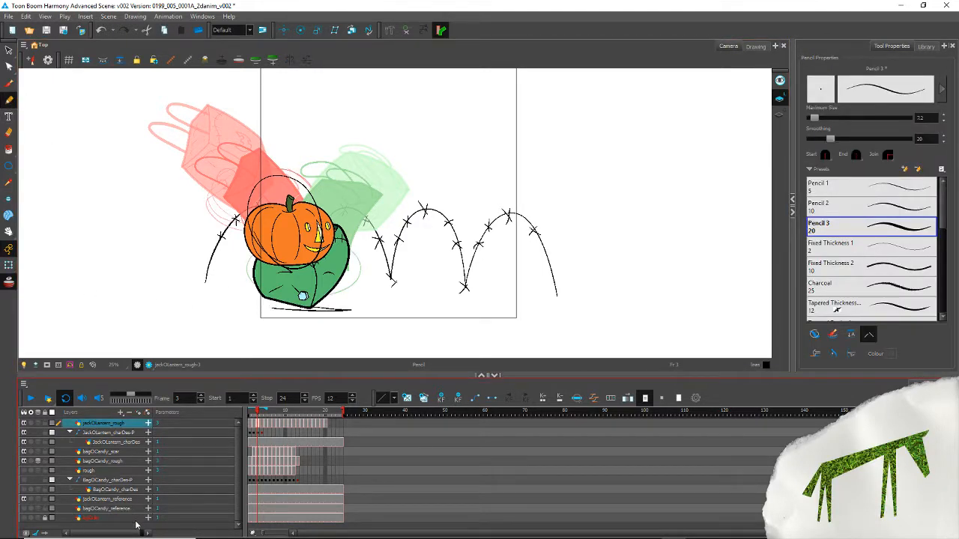
left_click(97, 434)
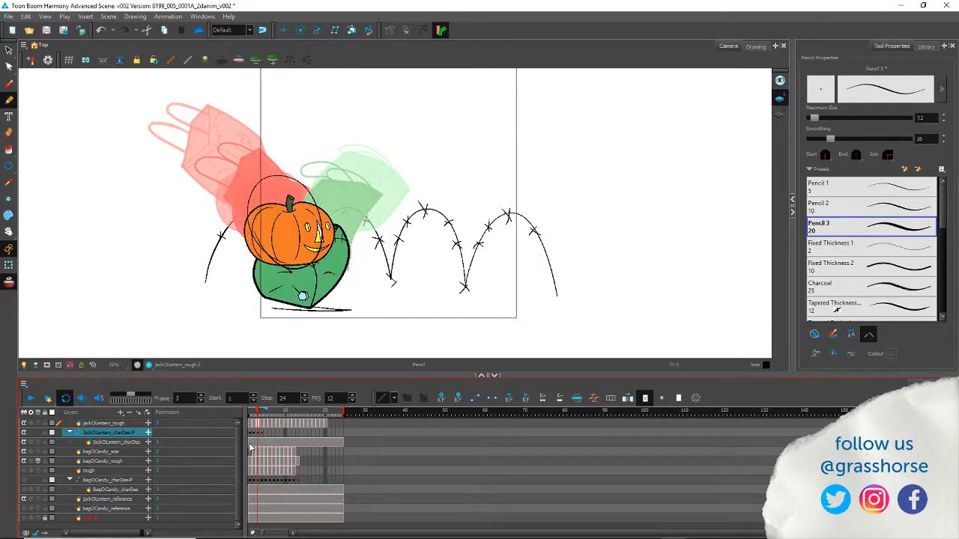
key("period")
key("period")
key("comma")
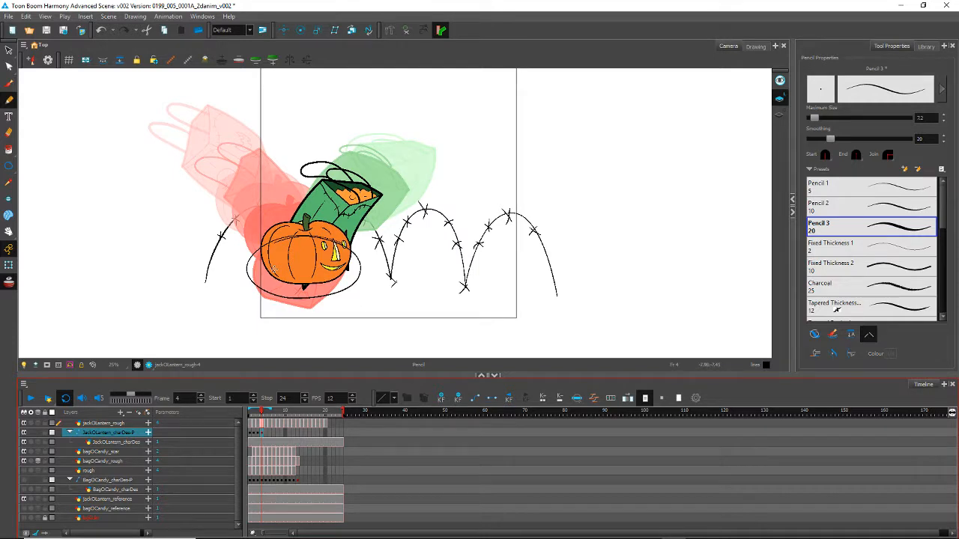
key("comma")
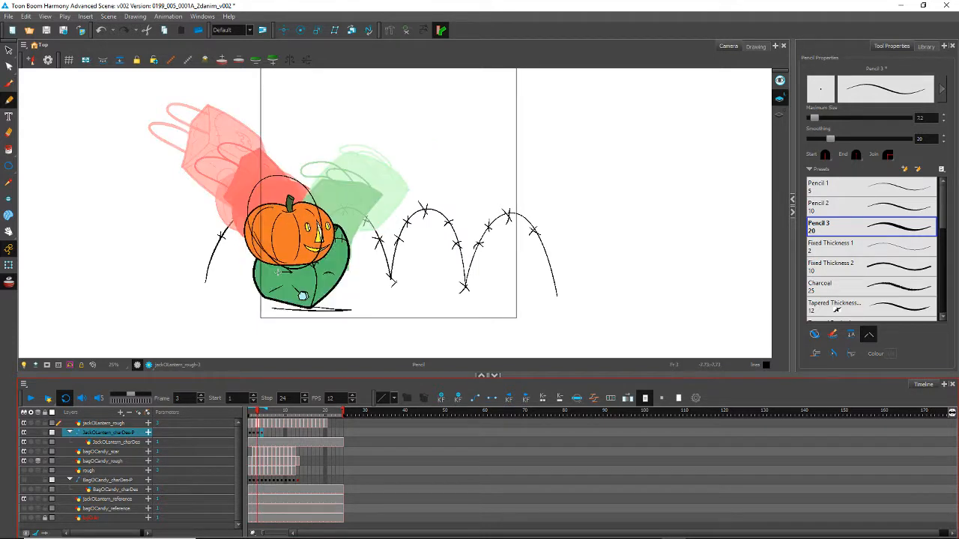
key("alt+s")
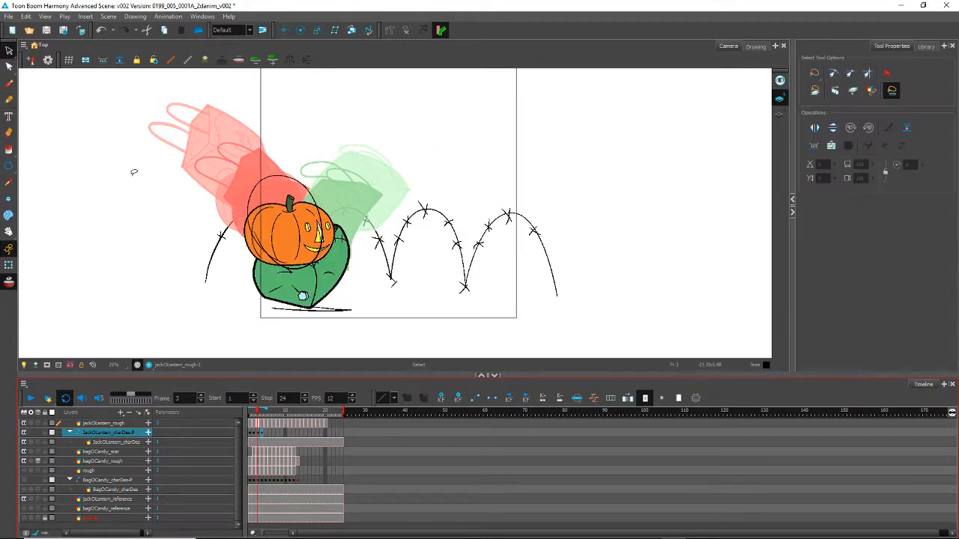
left_click(333, 308)
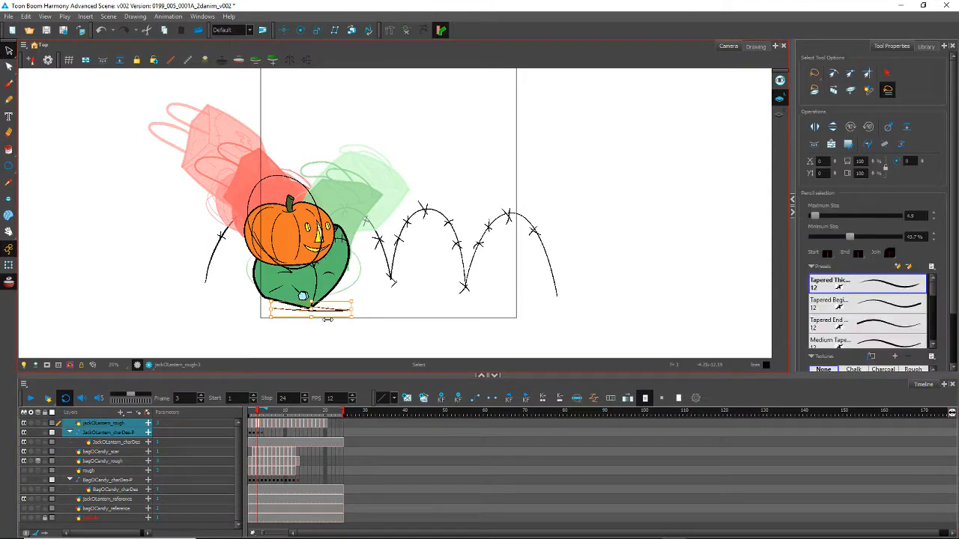
key("Delete")
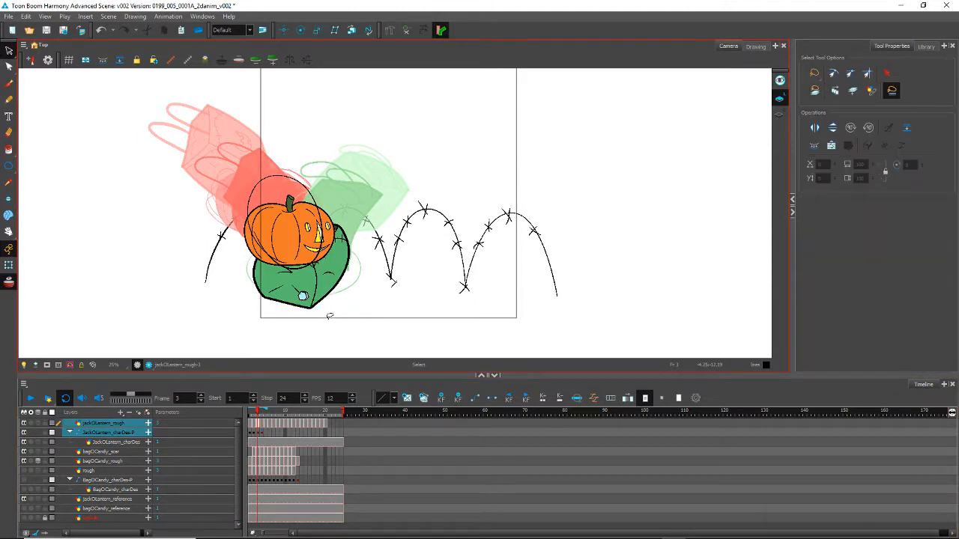
left_click(257, 501)
key("ctrl+z")
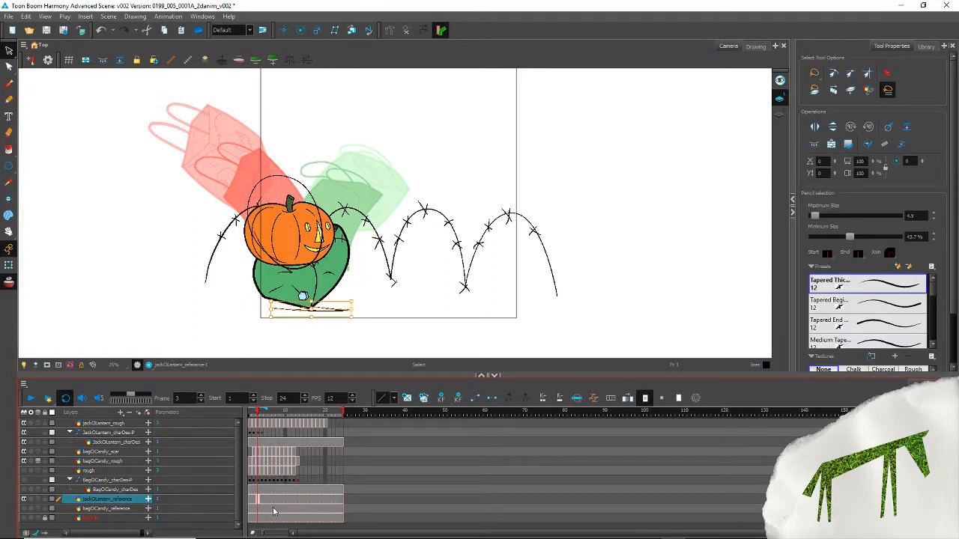
Step: On frame 4, hide the candy bag artwork and lower the jack-o'-lantern's peg so the pumpkin rests on the ground line
left_click(260, 433)
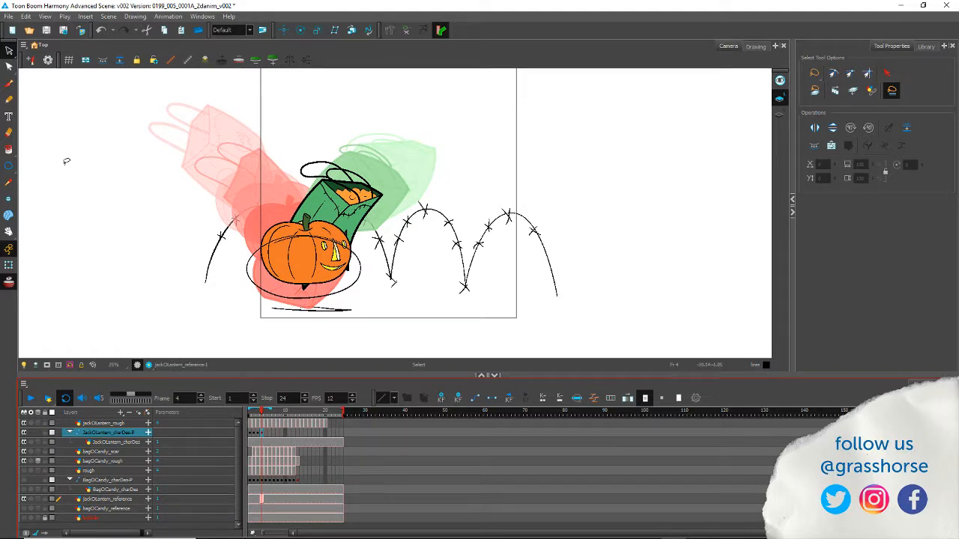
left_click(9, 266)
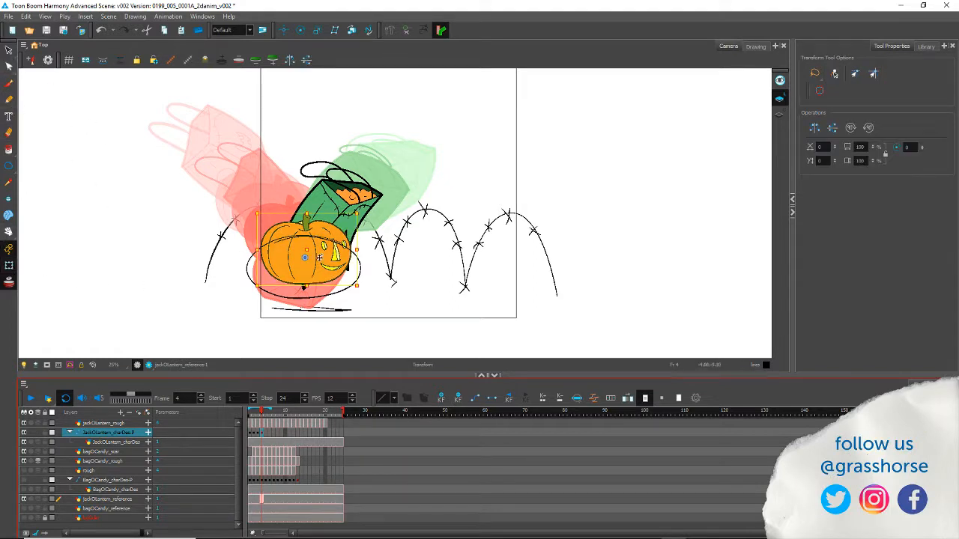
left_click_drag(281, 255, 272, 199)
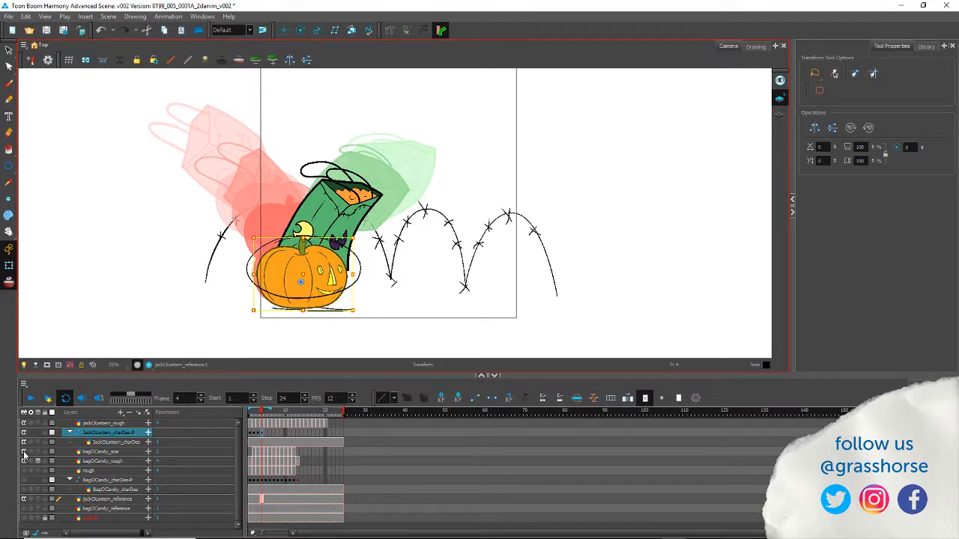
left_click(24, 455)
left_click_drag(282, 282, 271, 206)
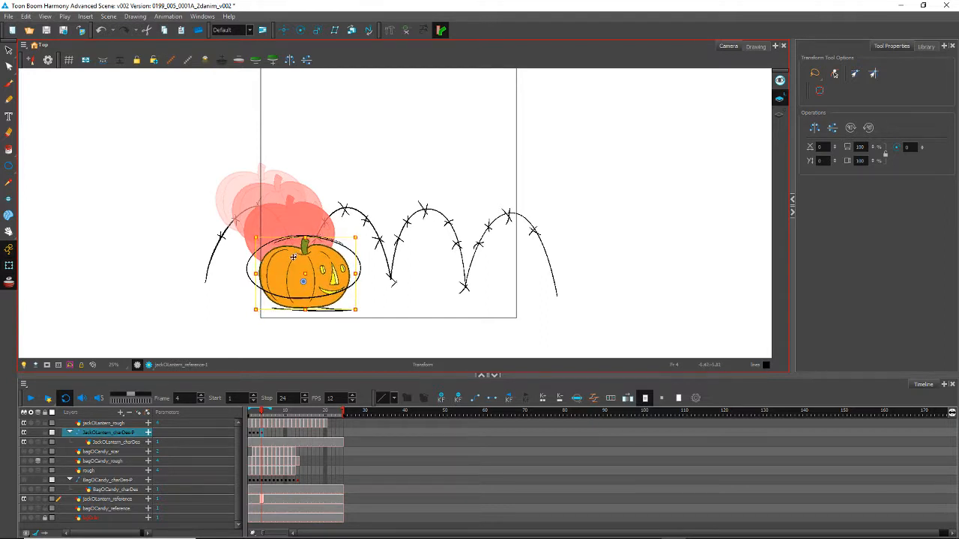
Step: Reposition the pumpkin's peg on frames 5 to 11 so it travels over the second arc, lands and rebounds into the third
key(".")
mouse_move(270, 270)
left_mouse_down()
mouse_move(294, 180)
mouse_move(295, 248)
mouse_move(303, 198)
mouse_move(292, 232)
mouse_move(334, 168)
mouse_move(339, 221)
mouse_move(346, 176)
mouse_move(360, 277)
left_mouse_up()
key(".")
key(".")
key(".")
key(".")
key(".")
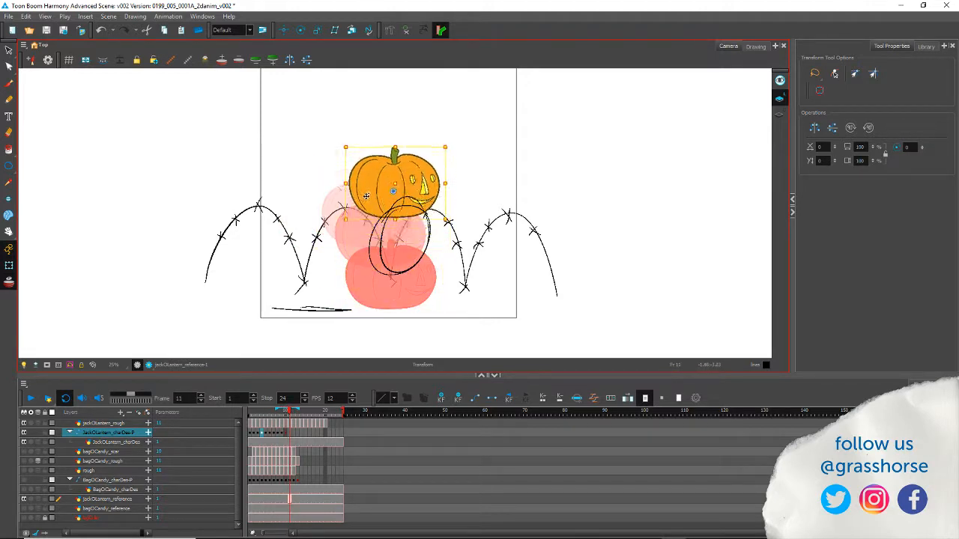
Step: Reposition the pumpkin's peg on frames 12 to 21 so it follows the roughs over the third and fourth arcs to the path's end
key(".")
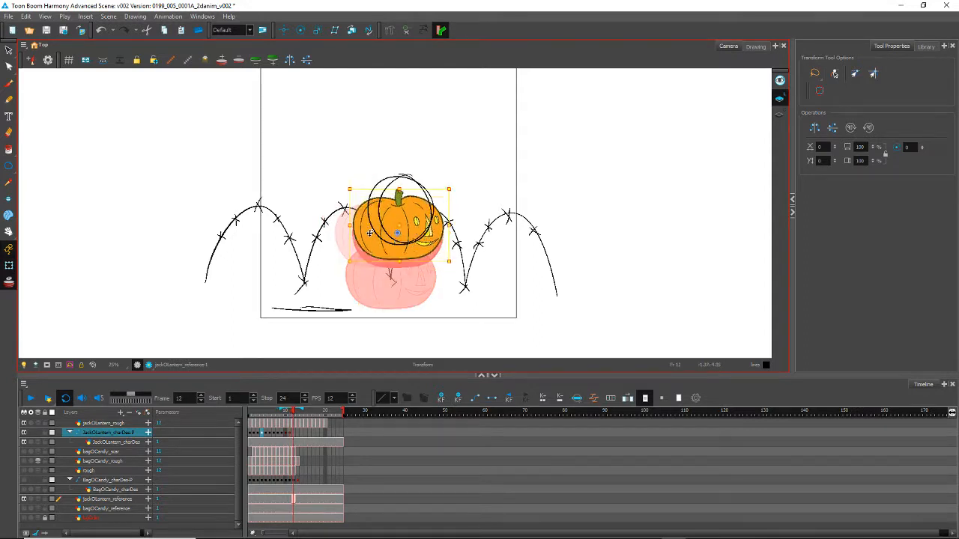
left_click_drag(369, 233, 498, 222)
key(".")
key(".")
key(".")
key(".")
key(".")
key(".")
key(".")
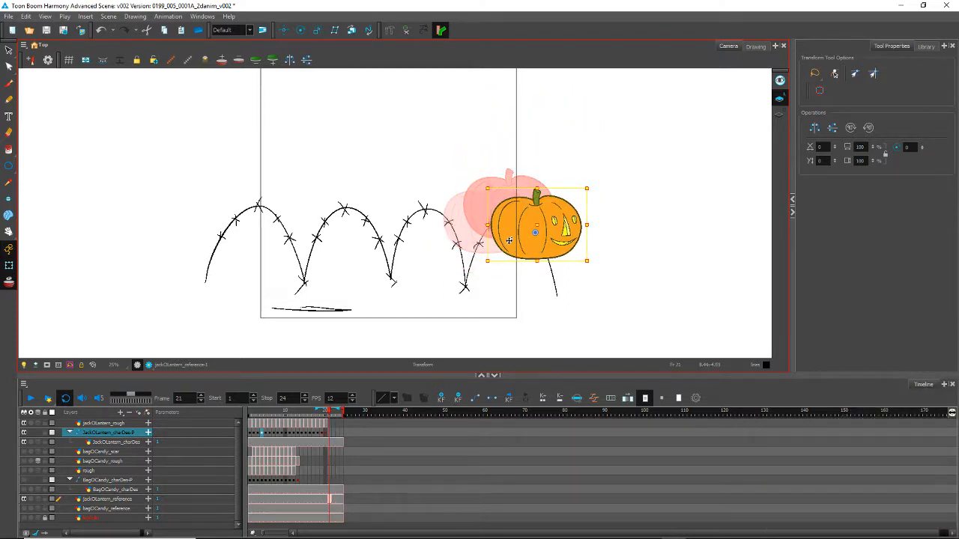
left_click_drag(509, 240, 577, 290)
Step: Step back through the frames to frame 1 and play the animation to review the pumpkin's bounce
key("comma")
key("comma")
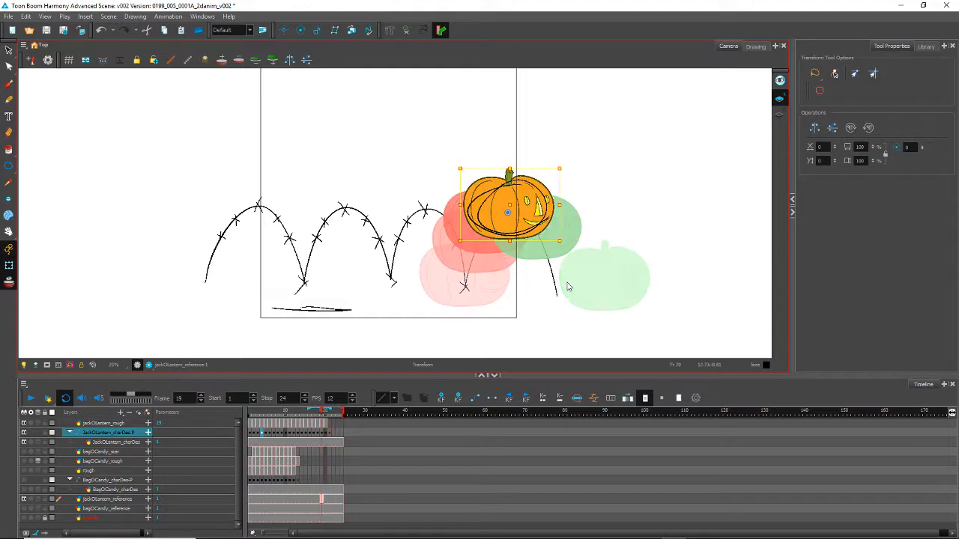
key("comma")
key("comma")
key("comma")
key("comma")
key("comma")
key("comma")
key("comma")
key("comma")
key("comma")
key("comma")
key("comma")
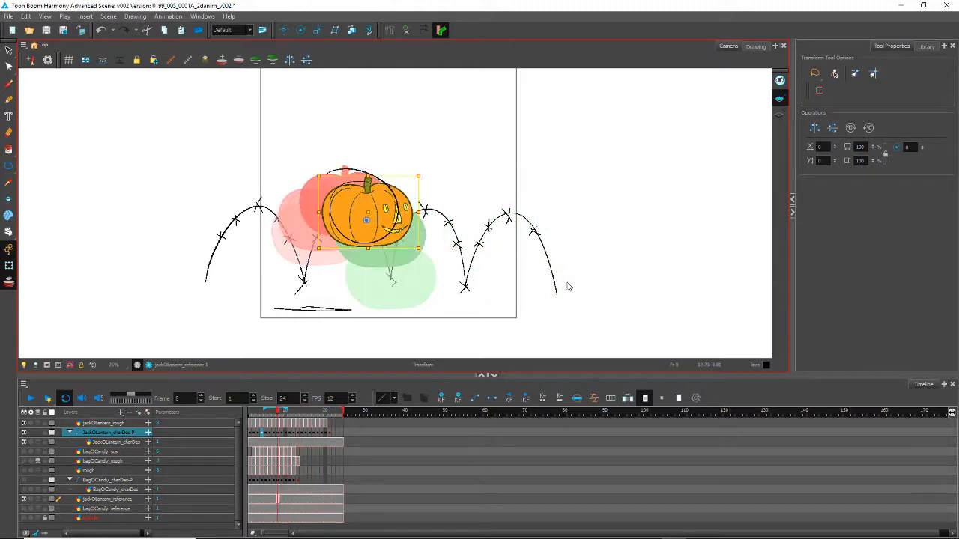
key("comma")
key("comma")
key("comma")
key("comma")
key("comma")
key("comma")
key("comma")
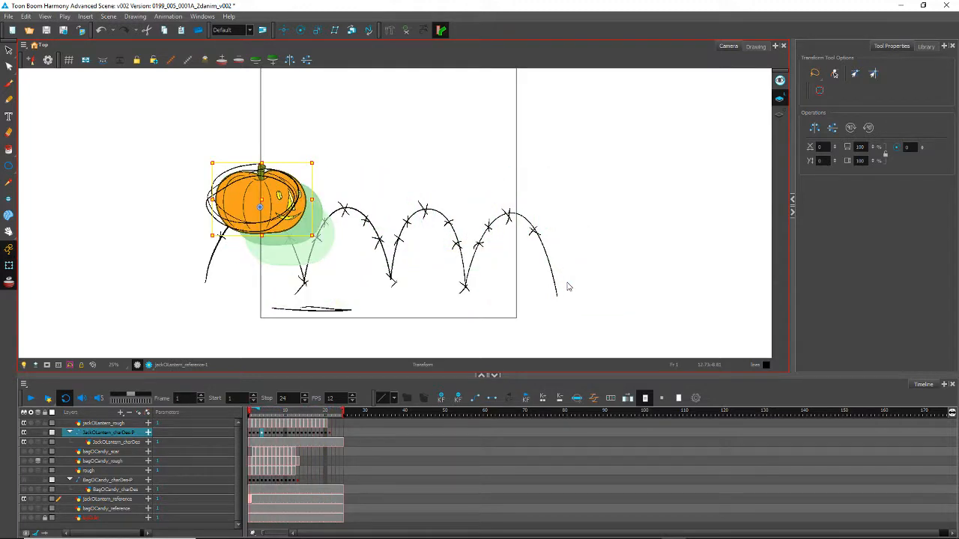
key("Return")
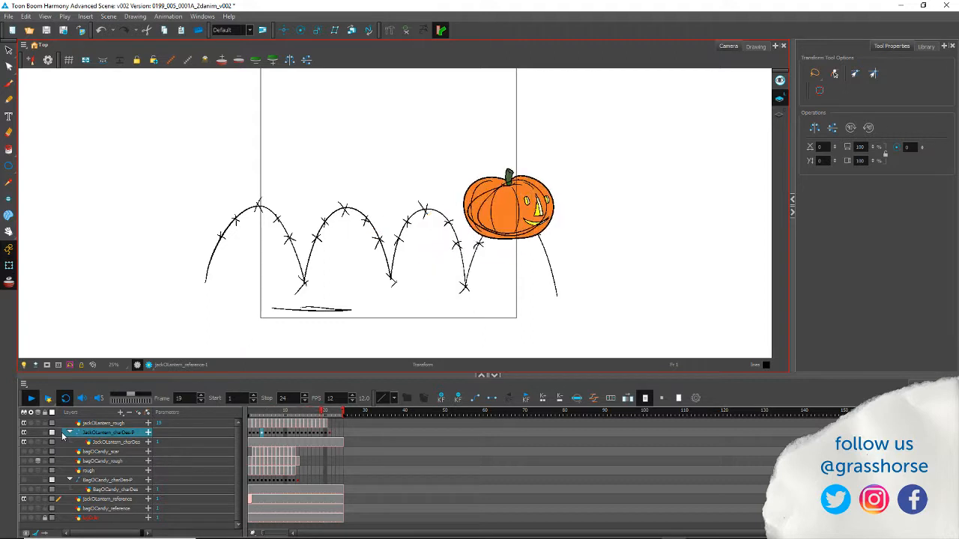
left_click(32, 397)
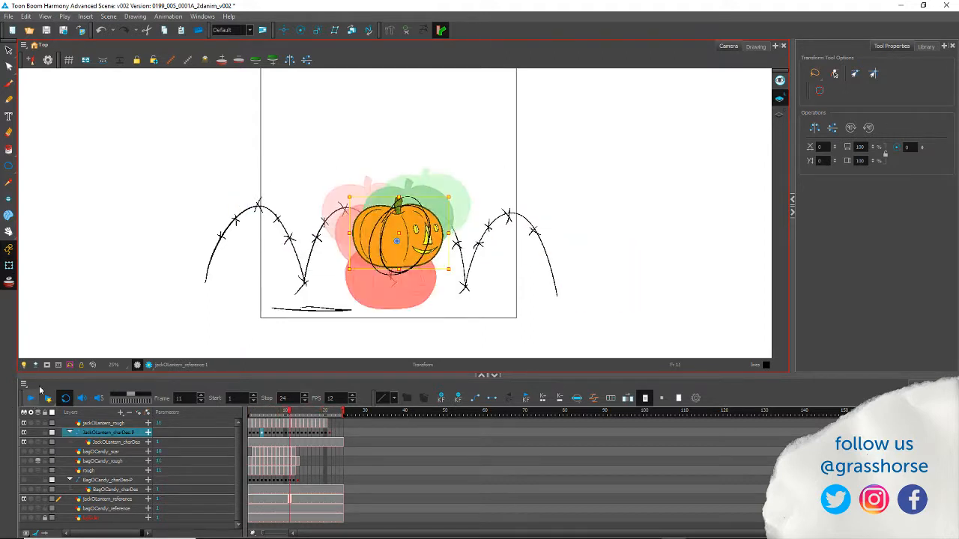
Step: Save the scene and return to frame 1
left_click(9, 18)
left_click(30, 73)
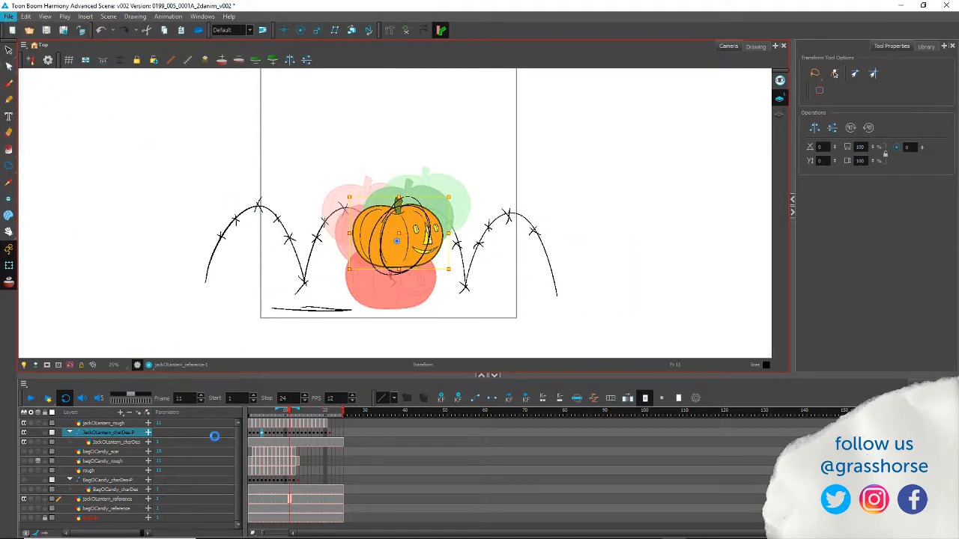
left_click_drag(289, 415, 215, 413)
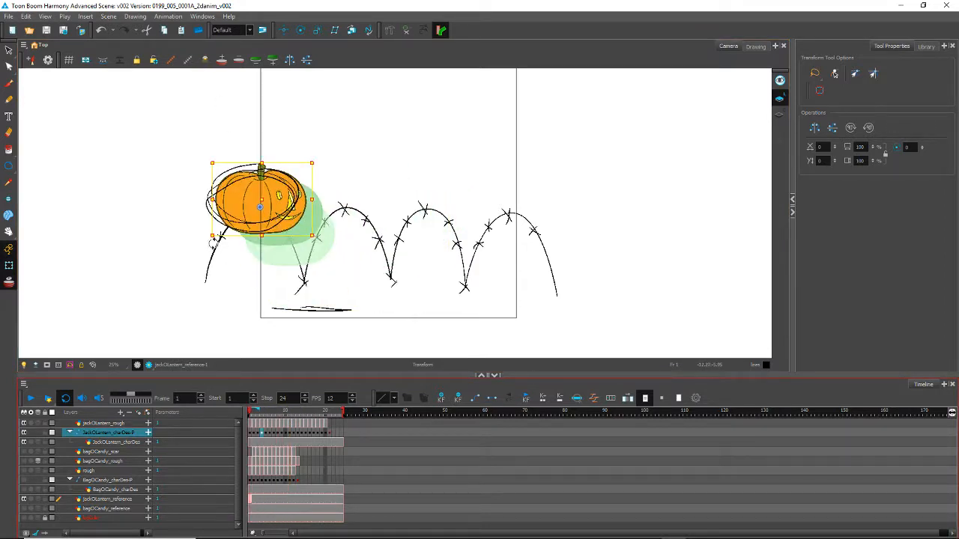
Step: Rotate the pumpkin's peg clockwise on frames 2 and 3 so it tilts forward with the rough ovals as it falls
key("period")
left_click_drag(228, 255, 207, 229)
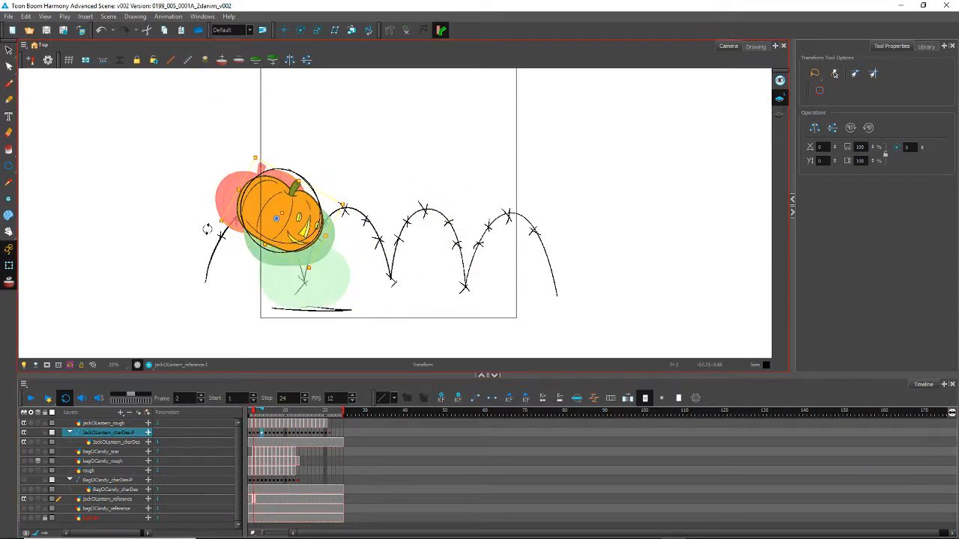
key("period")
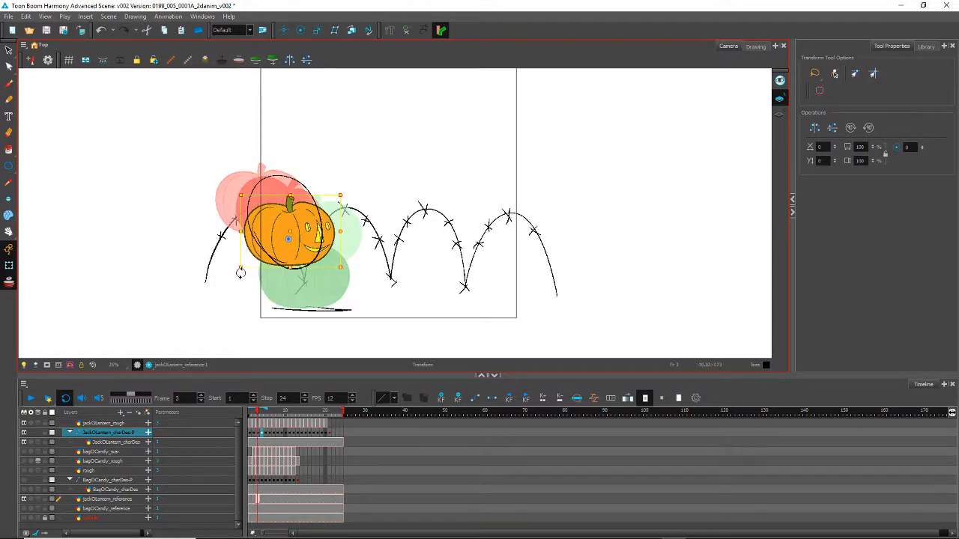
left_click_drag(240, 272, 222, 247)
key("period")
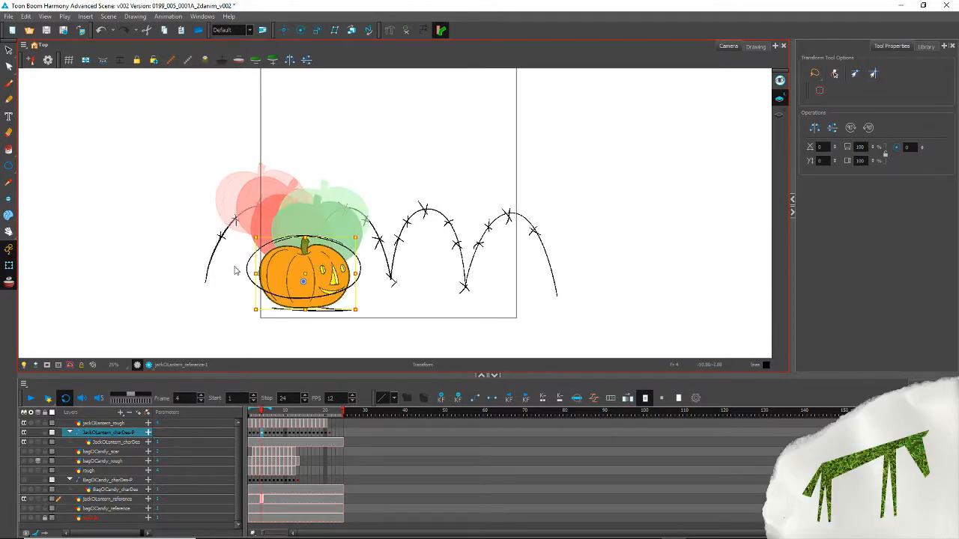
Step: Rotate the pumpkin's peg counter-clockwise on frames 5 and 6 so it tilts back while rising into the second arc
key("period")
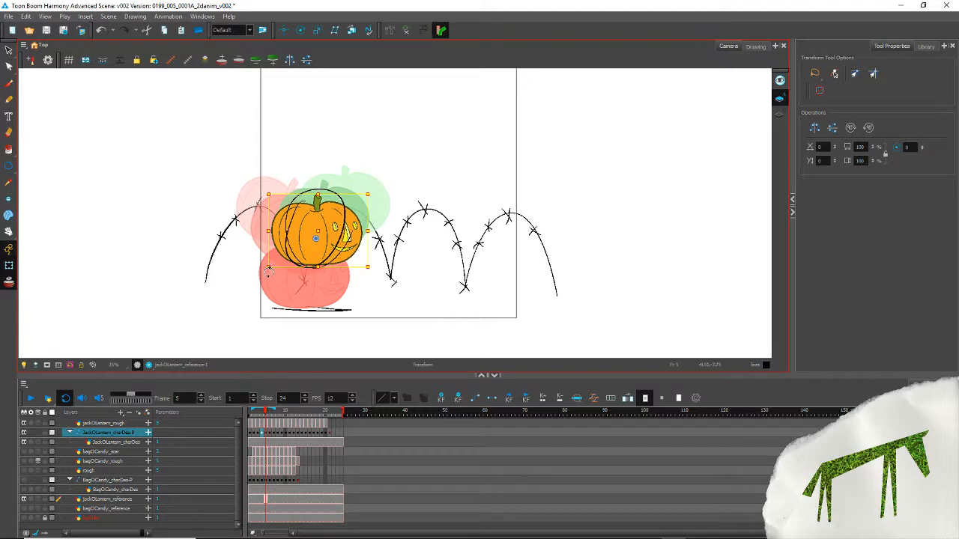
left_click_drag(269, 283, 282, 307)
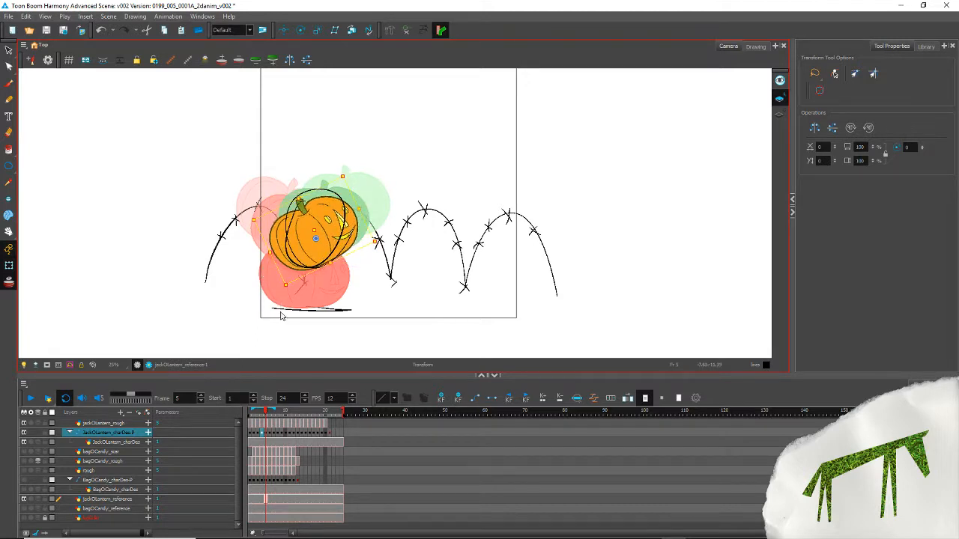
key("period")
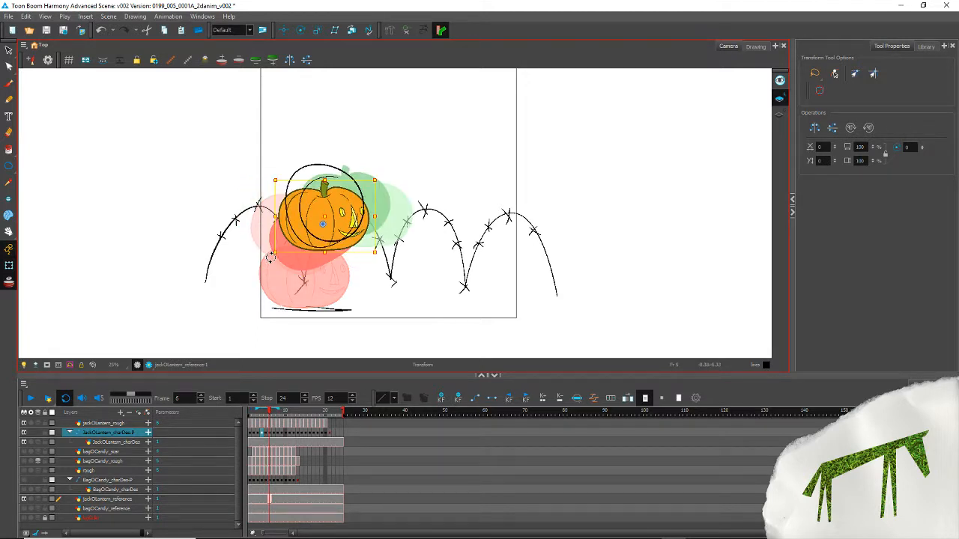
left_click_drag(271, 257, 286, 284)
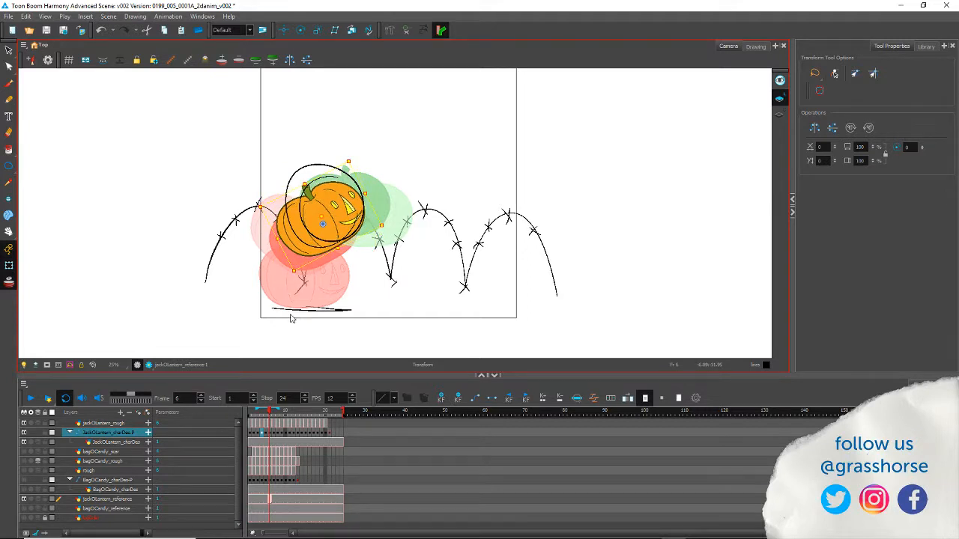
key("comma")
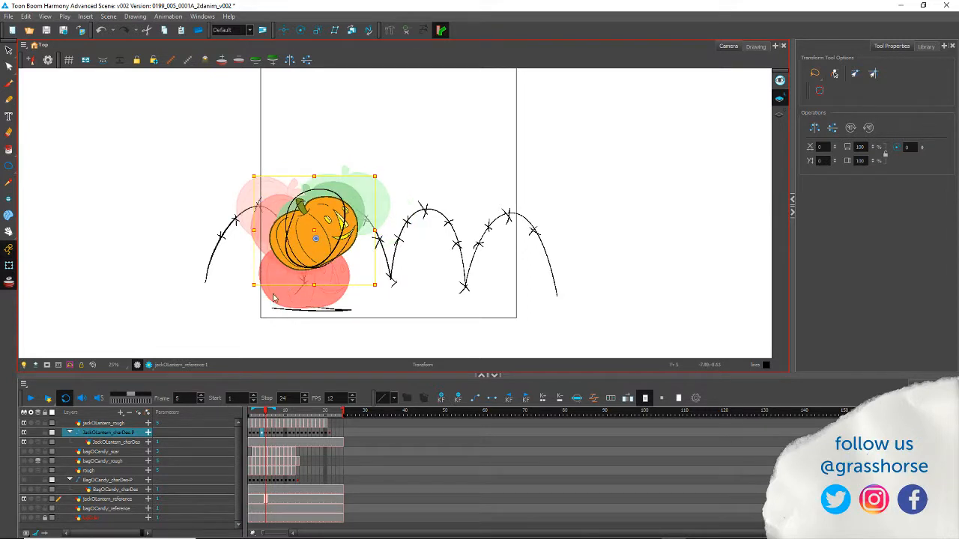
left_click_drag(252, 289, 265, 308)
key("period")
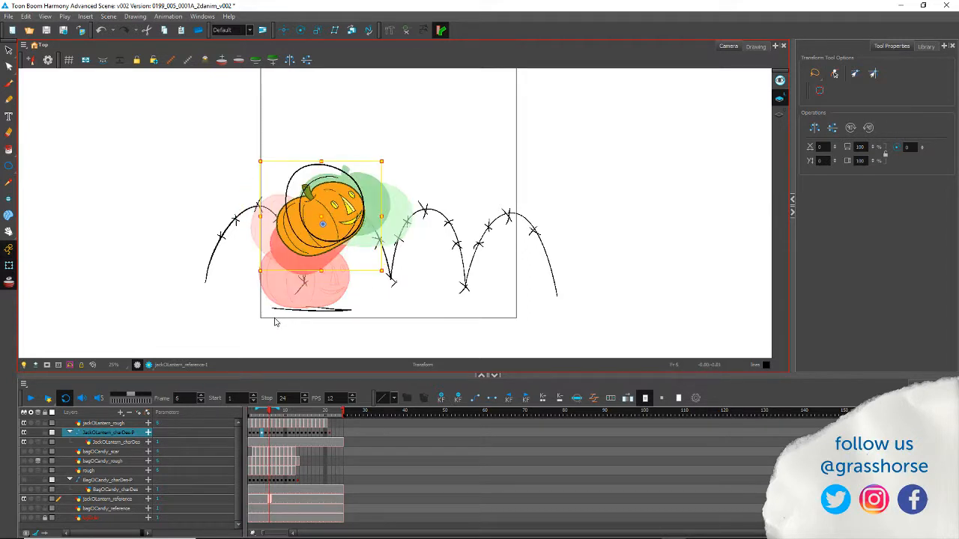
Step: Rotate the pumpkin's peg clockwise on frames 8 and 9 so it tilts forward while descending the second arc
key("period")
key("period")
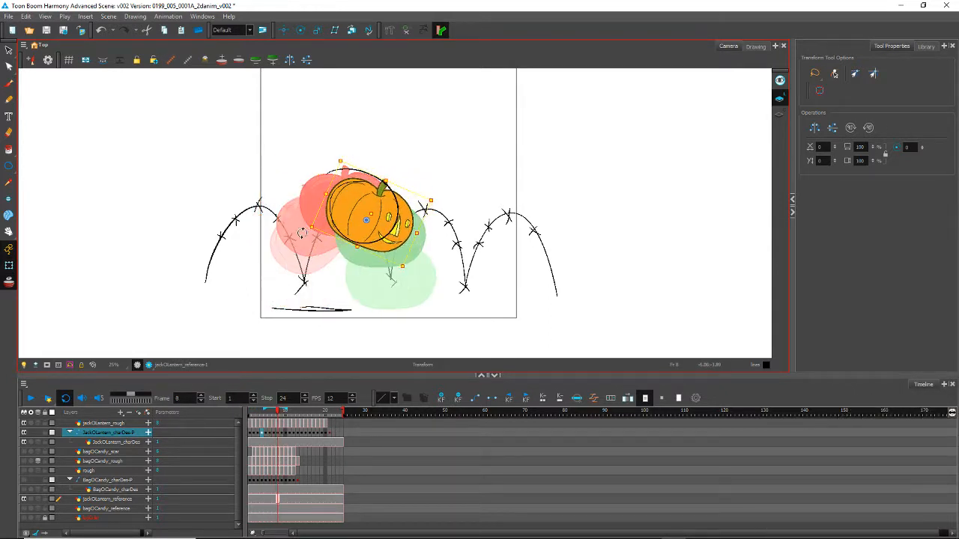
key("period")
left_click_drag(330, 274, 312, 224)
Step: Rotate the pumpkin's peg counter-clockwise on frames 11 and 12 so it tilts back with the rough ovals while rising into the third arc
key("period")
key("period")
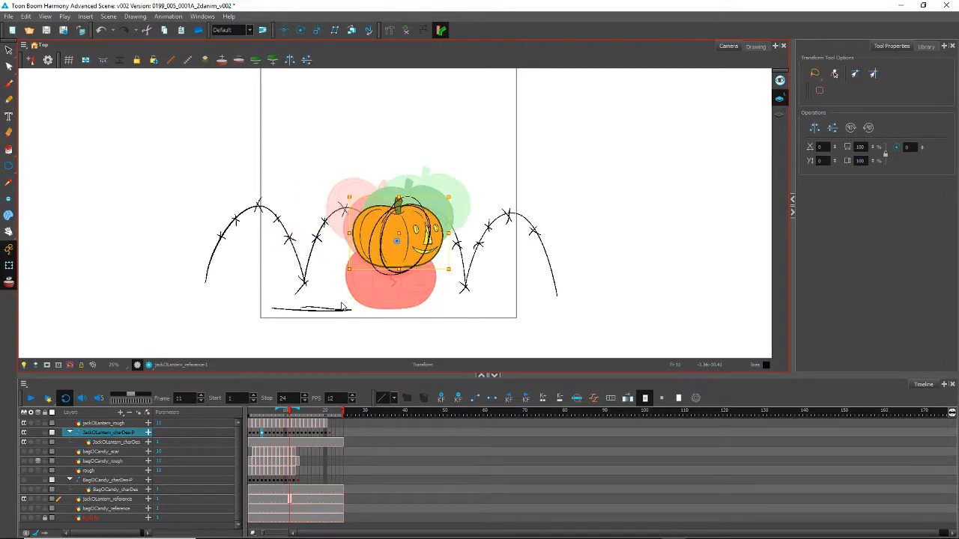
left_click_drag(347, 274, 389, 326)
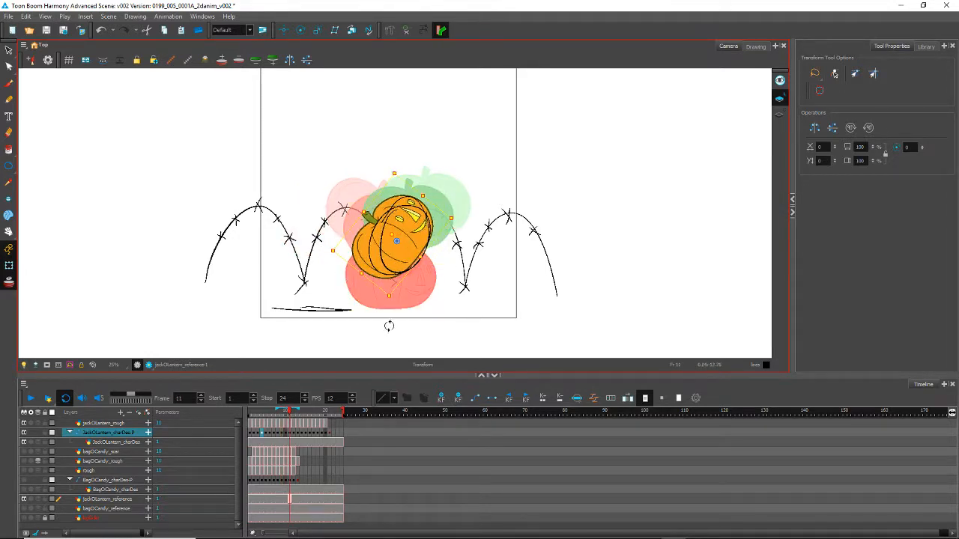
key("period")
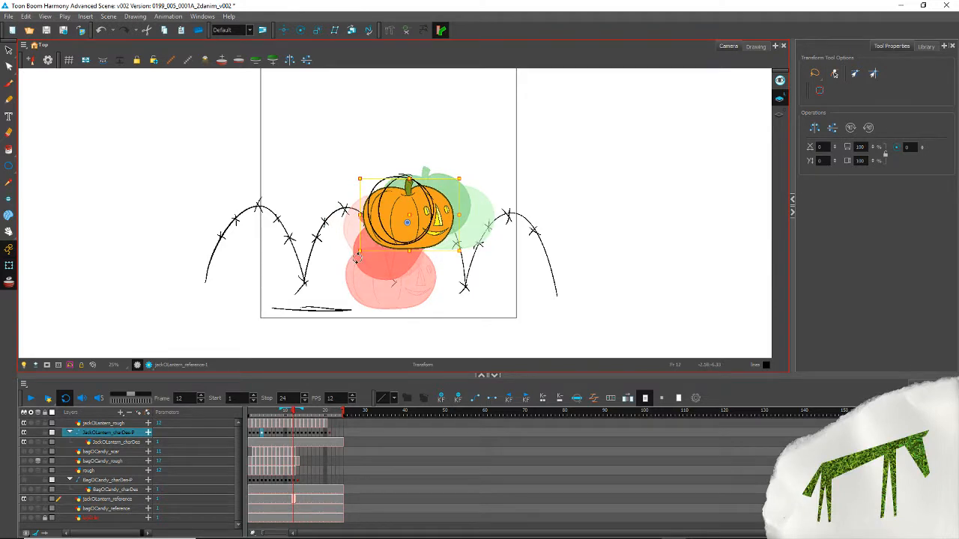
left_click_drag(356, 257, 381, 293)
Step: Rotate the pumpkin's peg clockwise on frames 14 and 15 so it tilts forward while descending the third arc
key("period")
key("period")
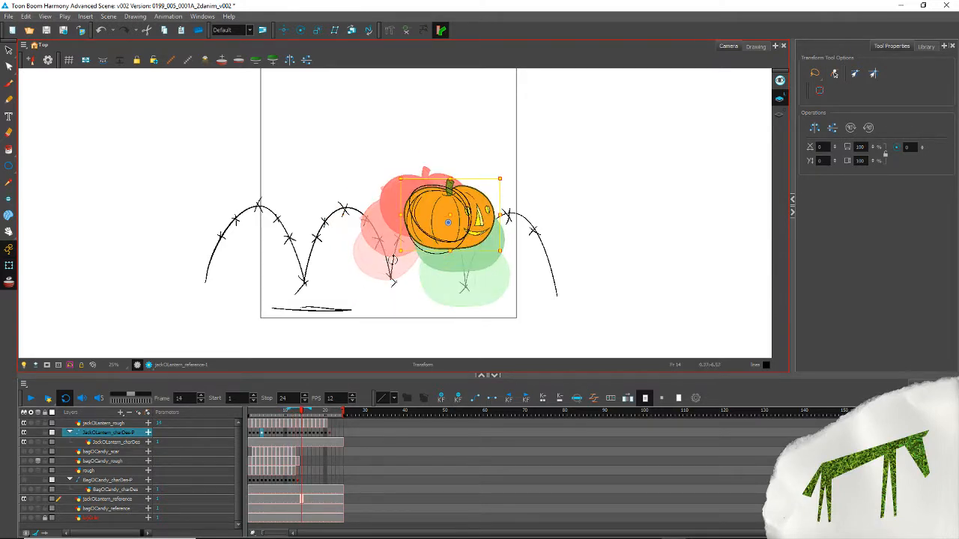
left_click_drag(397, 257, 382, 235)
key("period")
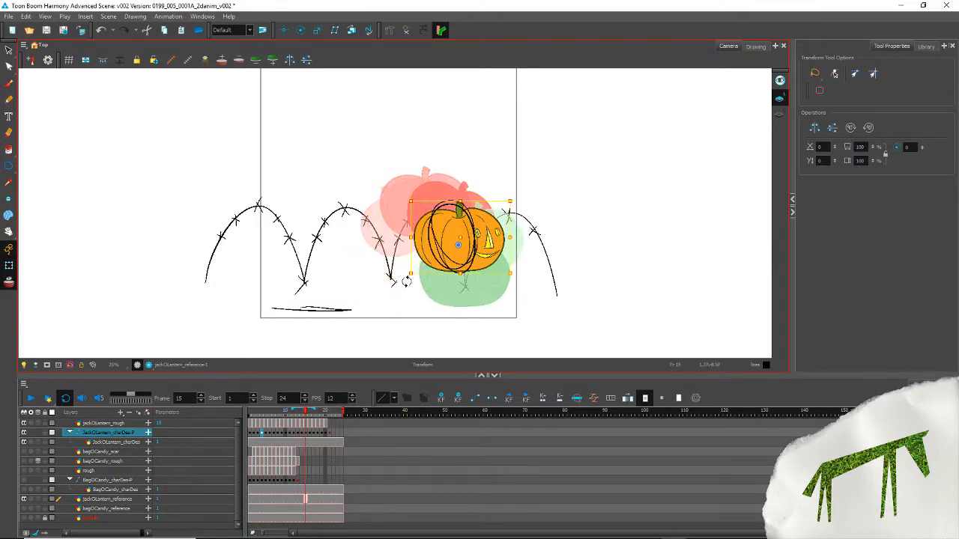
left_click_drag(405, 281, 386, 218)
Step: Rotate the pumpkin's peg counter-clockwise on frames 17 and 18 so it tilts back while rising into the last arc
key("period")
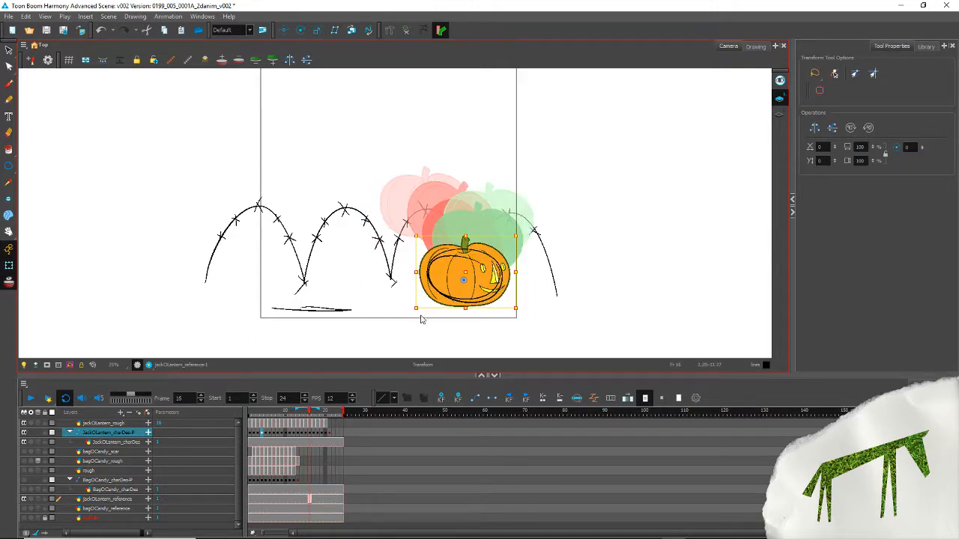
key("period")
left_click_drag(424, 276, 447, 320)
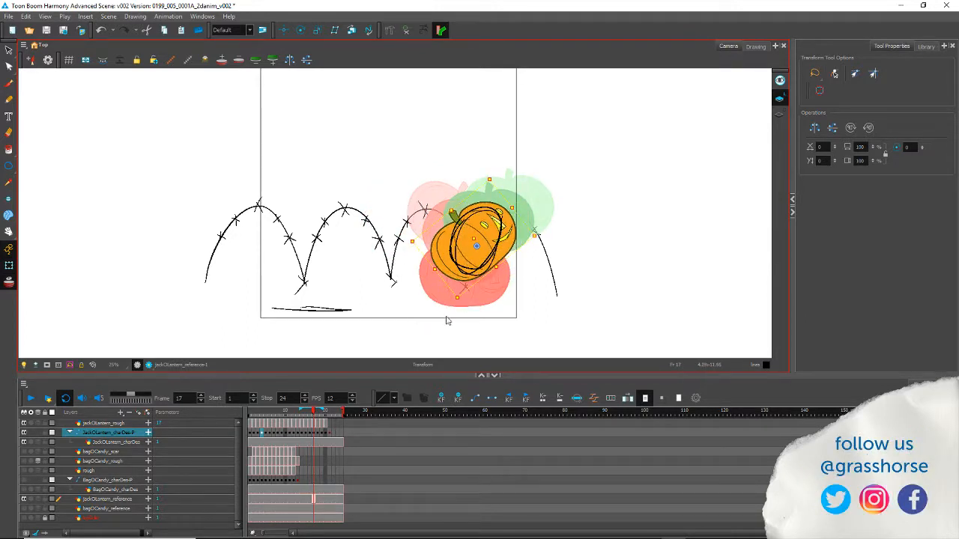
key("period")
left_click_drag(439, 267, 451, 311)
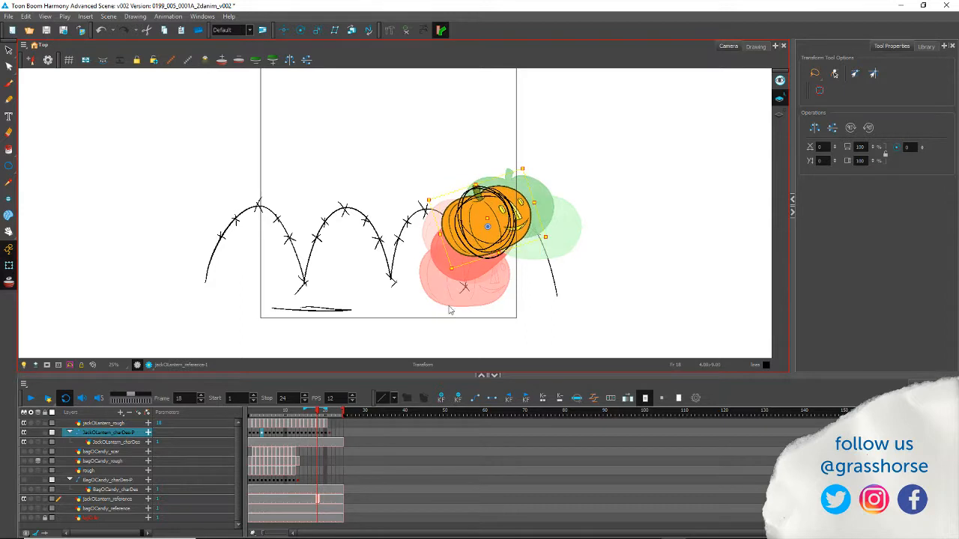
Step: Rotate the pumpkin's peg clockwise on frame 20 so it tilts forward while starting down the last arc
key("period")
key("period")
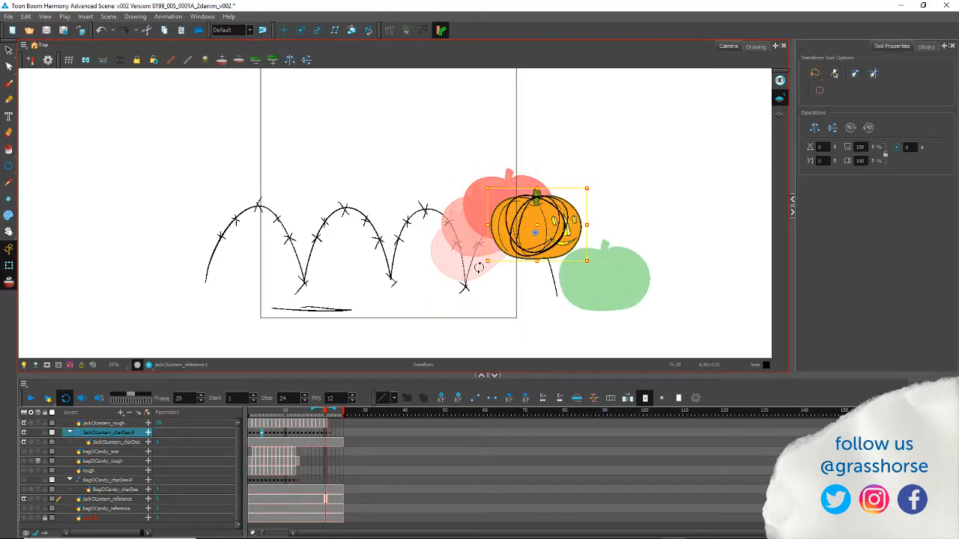
left_click_drag(478, 267, 462, 240)
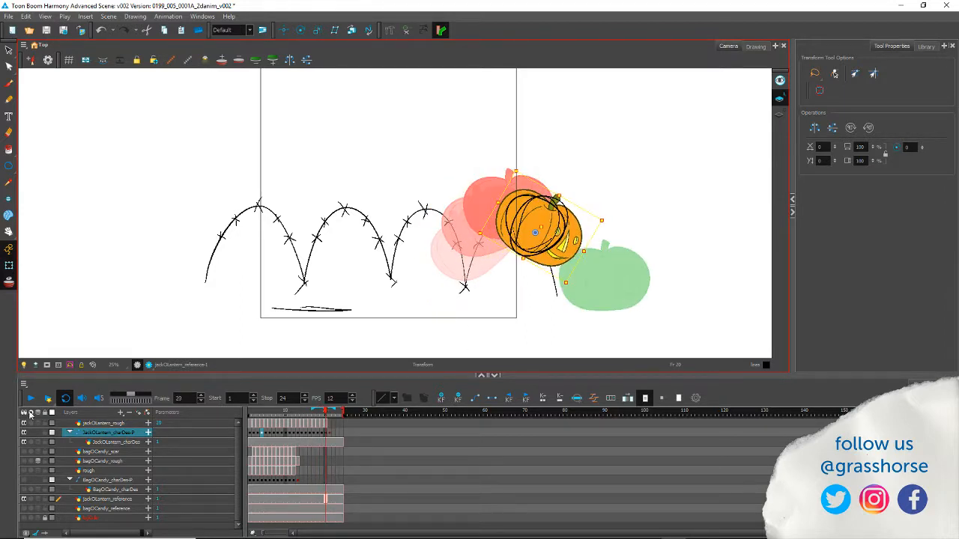
Step: Play the animation masked to the camera frame to check the pumpkin's bounce, and stop it with the mask off
left_click(33, 398)
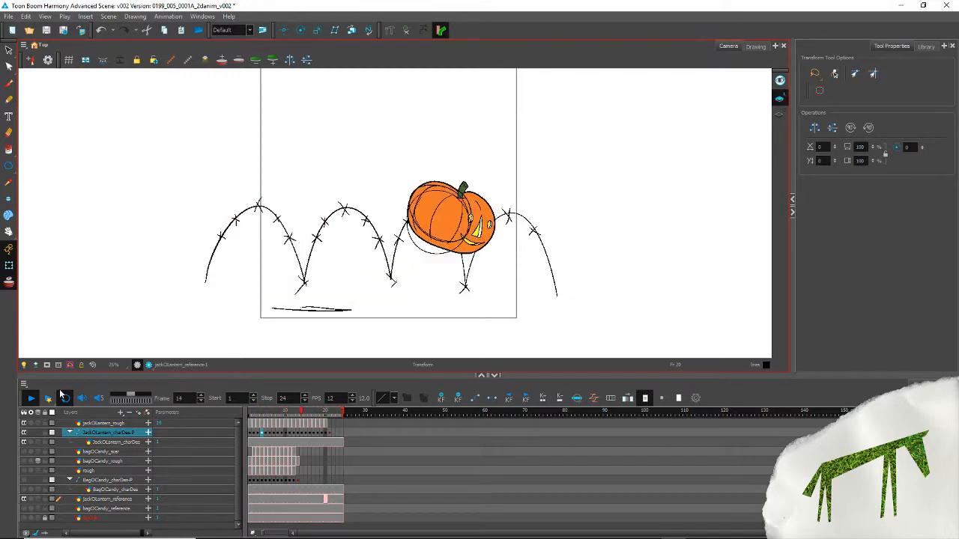
left_click(46, 364)
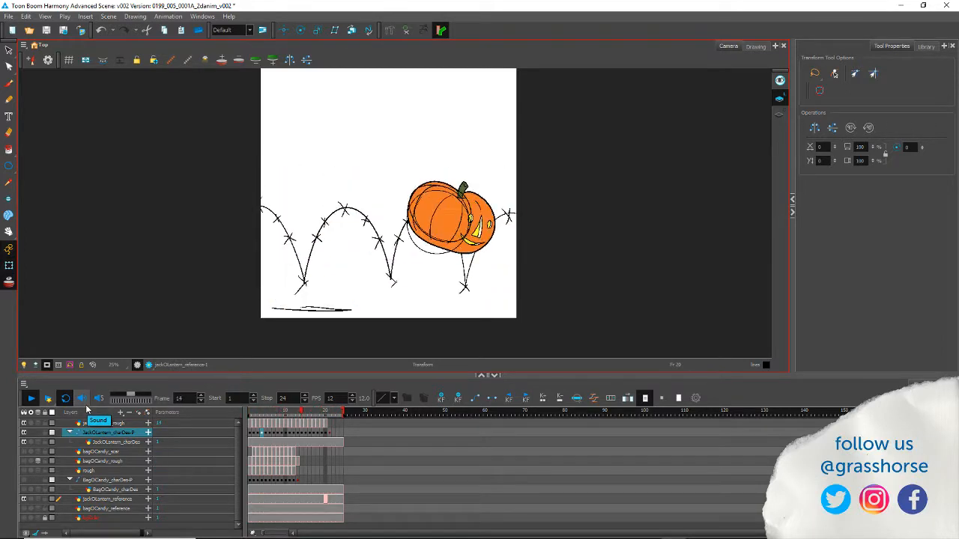
left_click(31, 399)
left_click(58, 365)
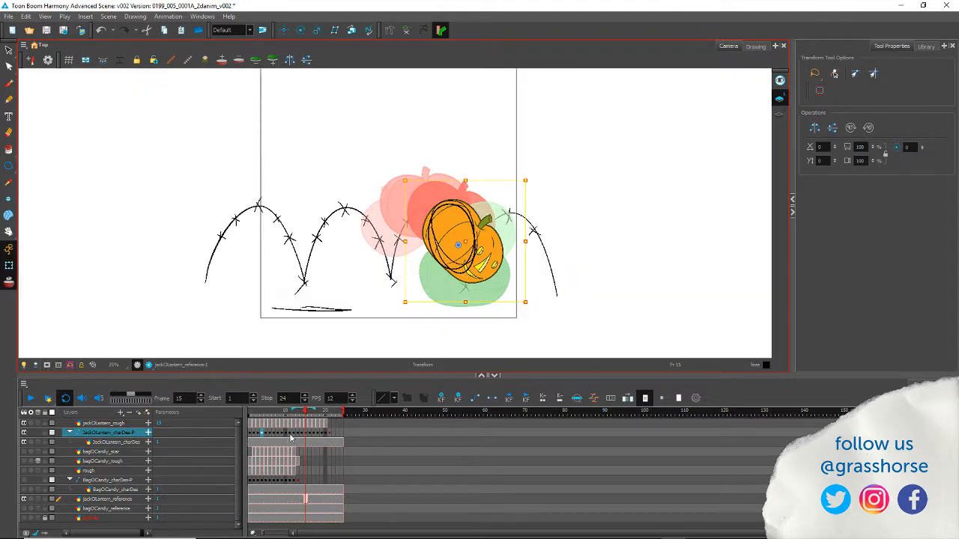
Step: On frame 21, move the pumpkin up onto the descending path just past frame 20's position and rotate it clockwise
key("period")
key("period")
key("period")
key("period")
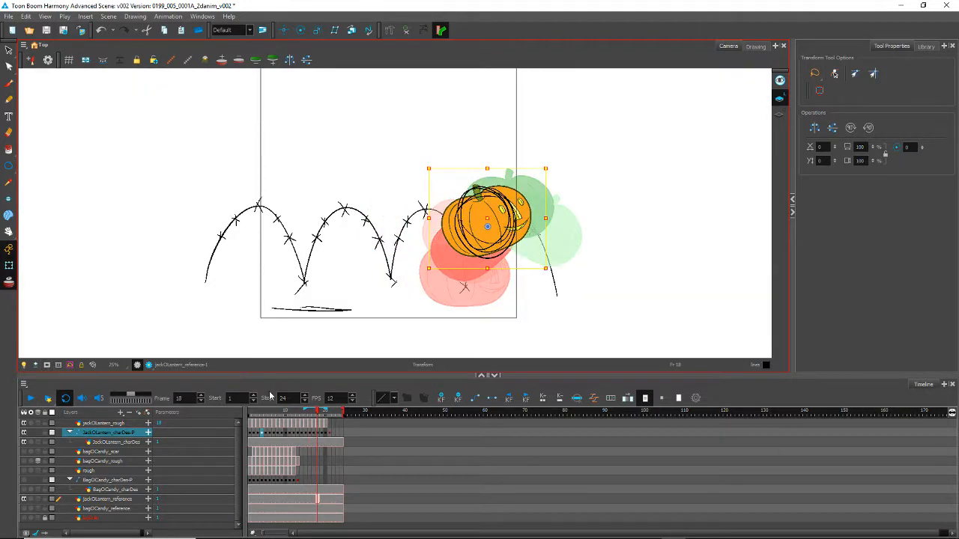
key("period")
key("period")
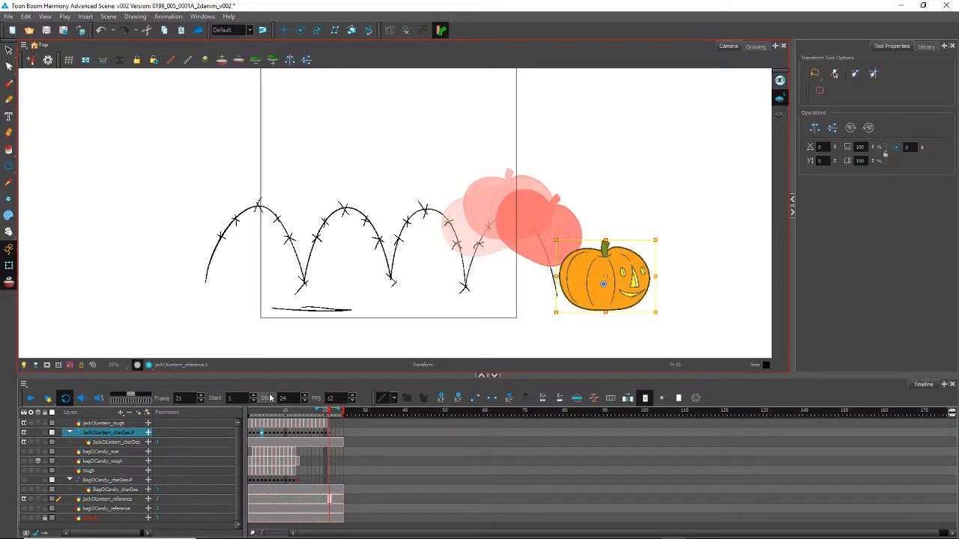
left_click_drag(585, 291, 522, 253)
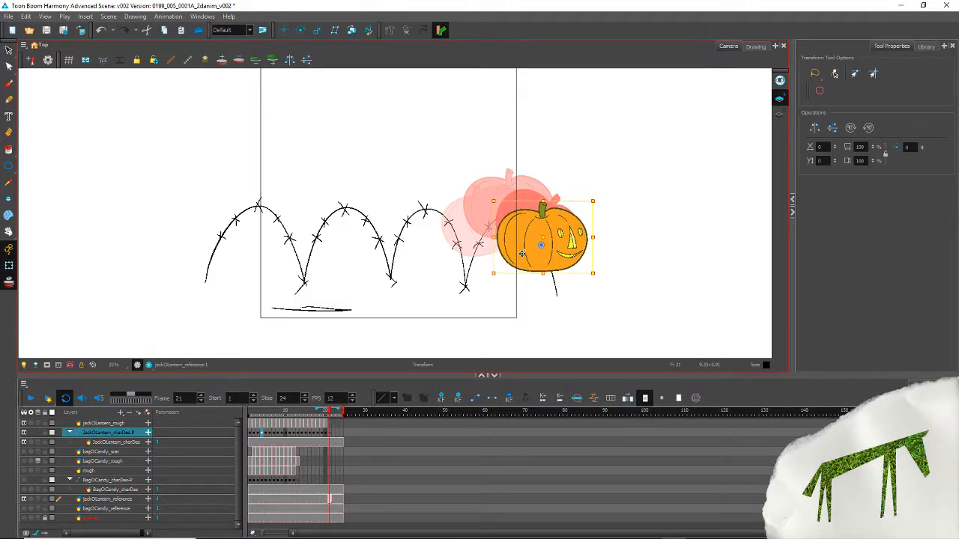
left_click_drag(595, 280, 552, 316)
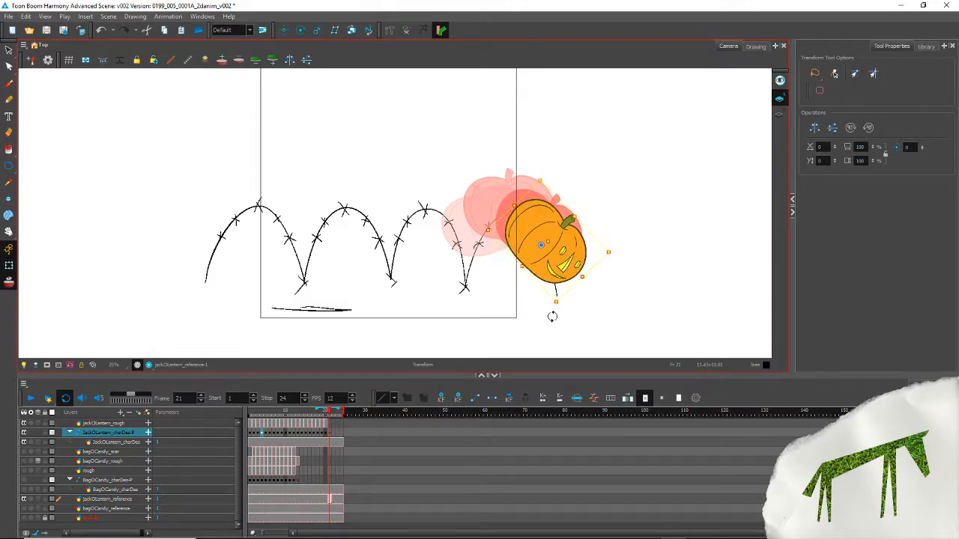
Step: Nudge the pumpkin slightly up and left on frame 20 and compare its spacing with the neighbouring frames
key("comma")
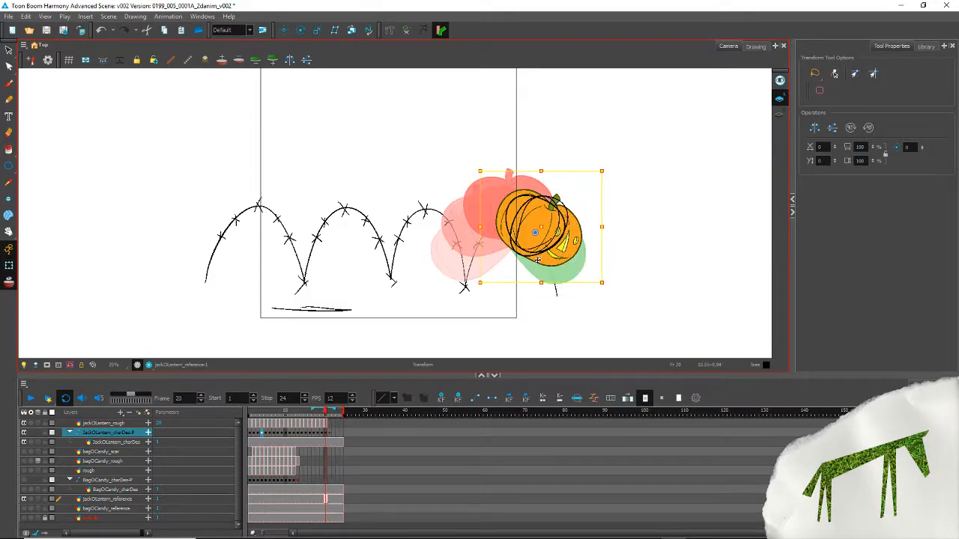
mouse_move(557, 258)
left_mouse_down()
mouse_move(641, 309)
mouse_move(551, 250)
left_mouse_up()
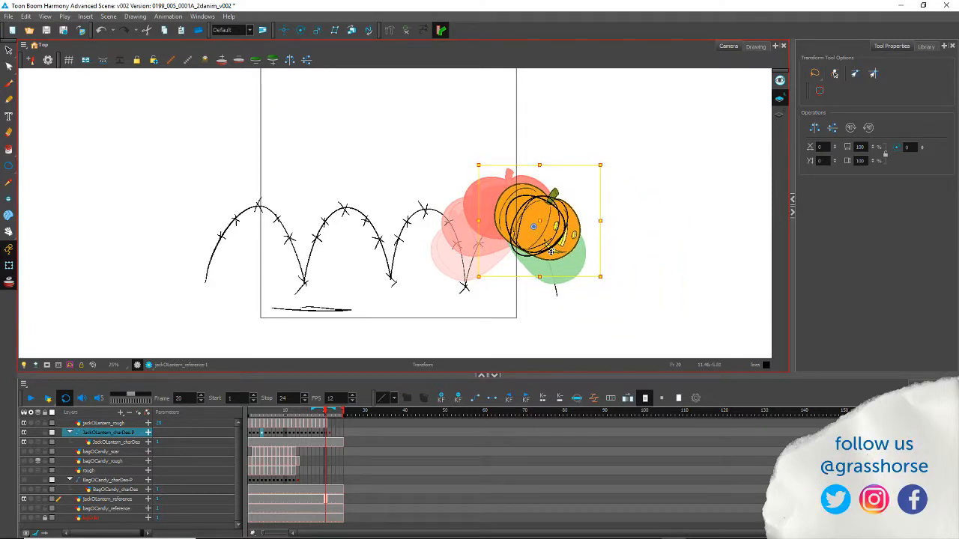
key("comma")
key("period")
key("period")
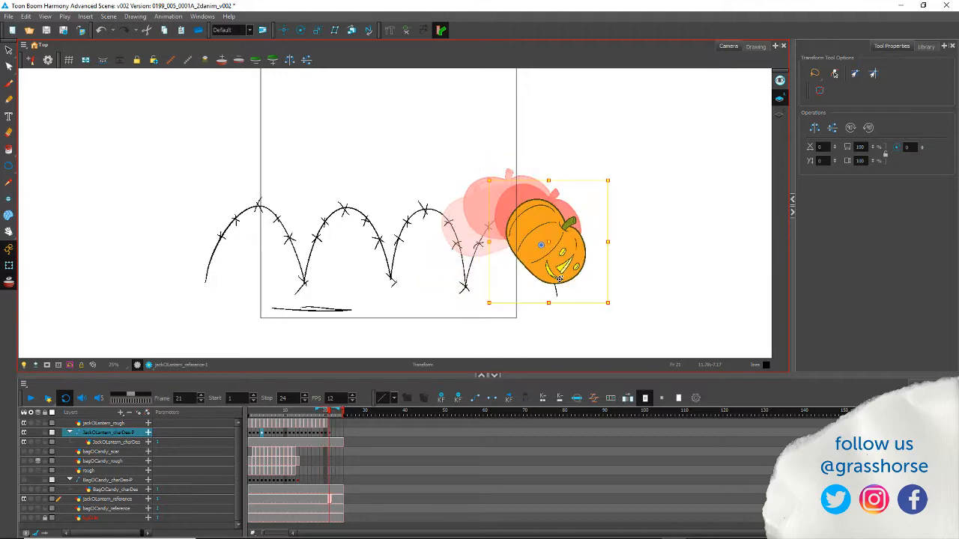
Step: Play the animation masked to the camera frame to review how the pumpkin exits
left_click(30, 401)
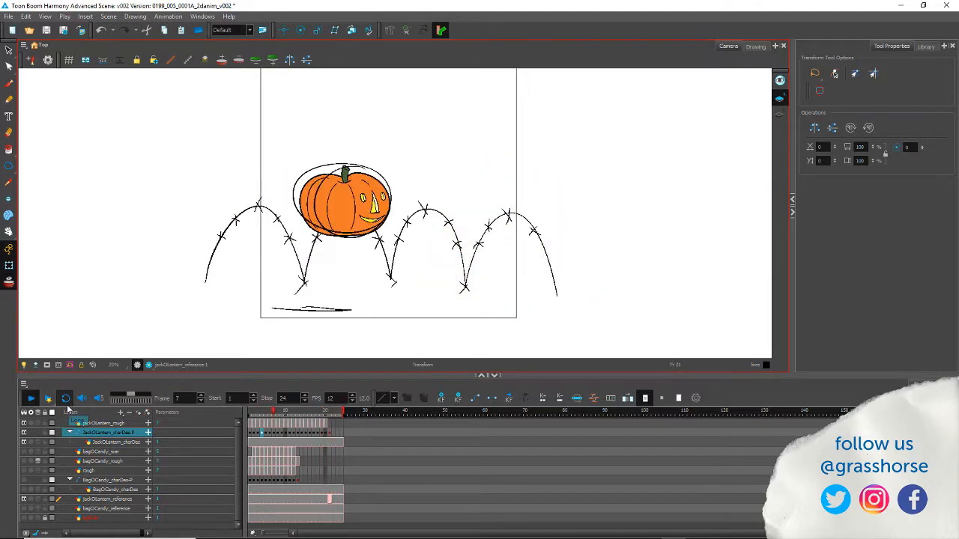
left_click(66, 405)
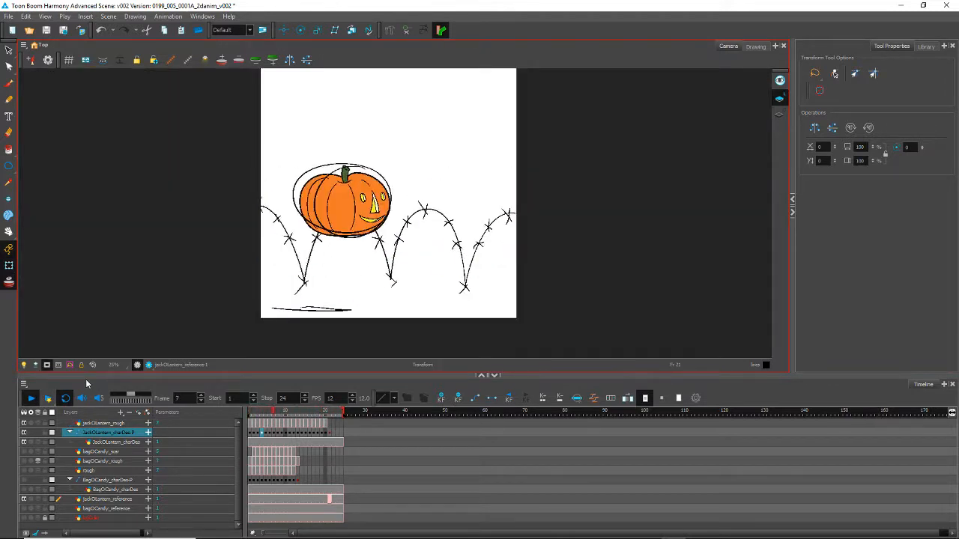
left_click(32, 400)
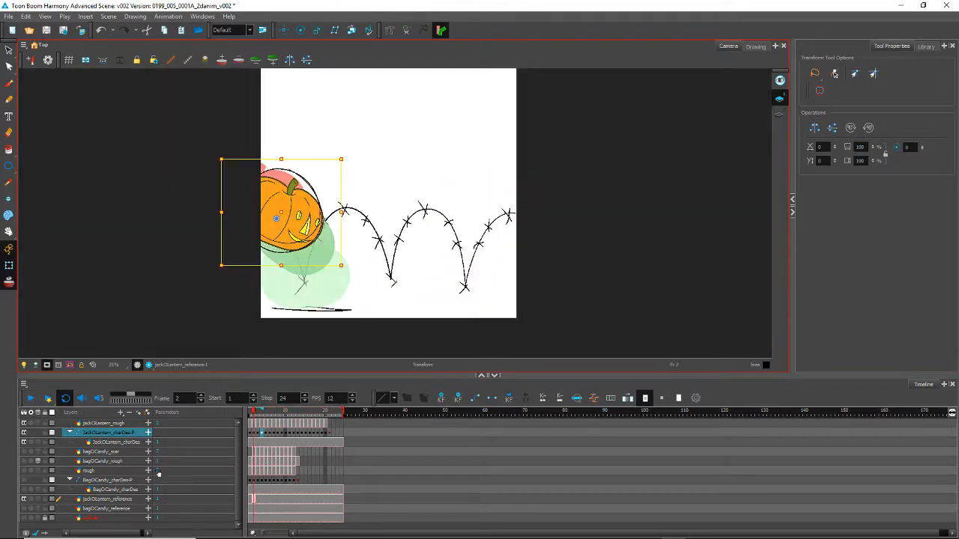
Step: On frame 22, select the pumpkin's parent peg and move it right, fully outside the camera frame
left_click(334, 446)
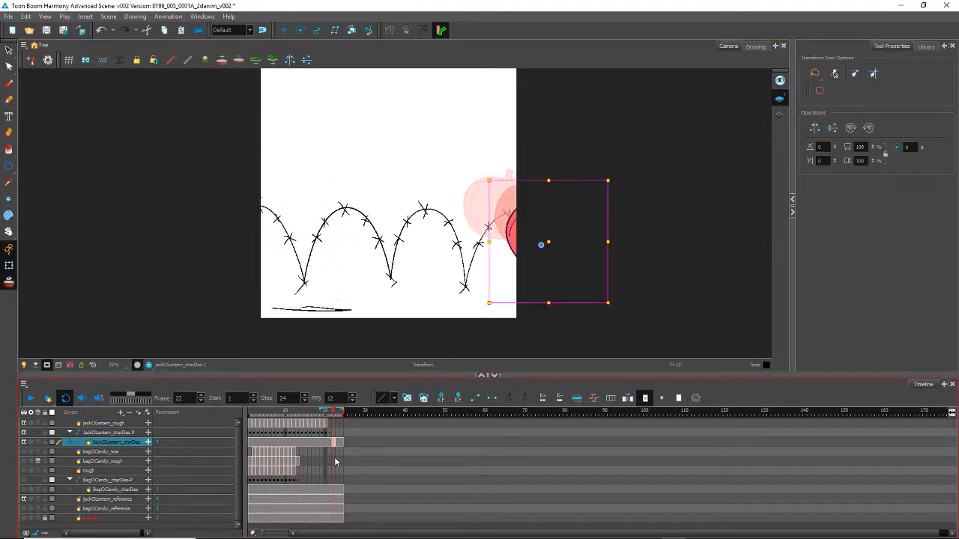
key("b")
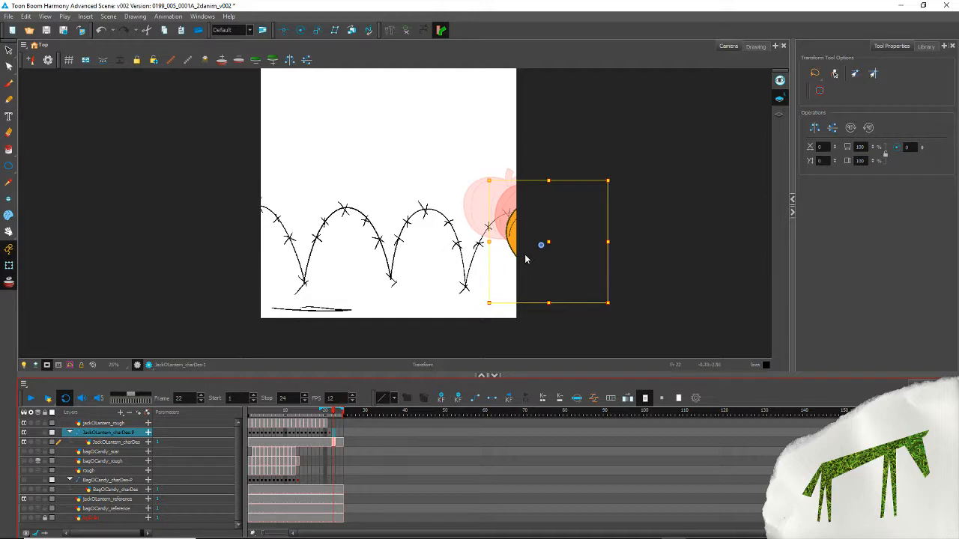
mouse_move(525, 259)
left_mouse_down()
mouse_move(599, 263)
mouse_move(519, 311)
left_mouse_up()
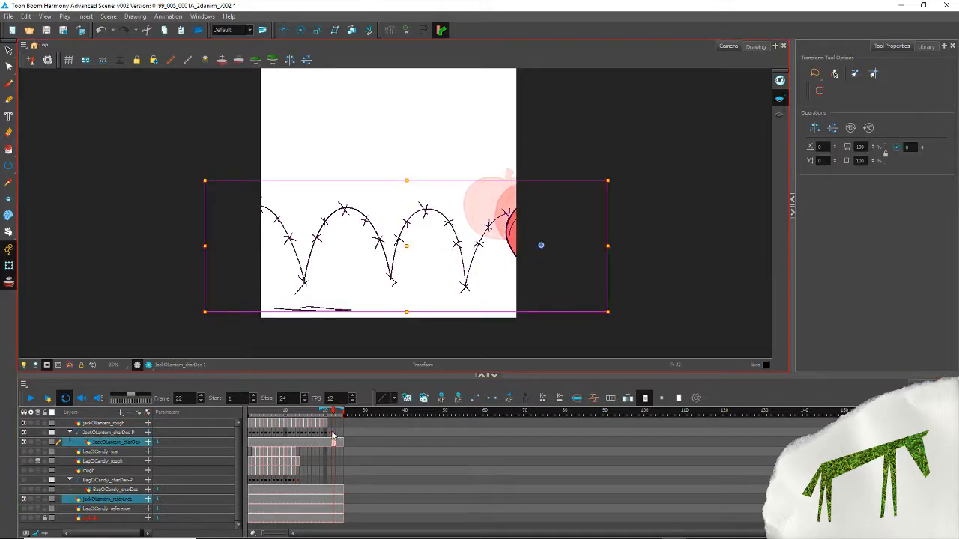
key("b")
left_click_drag(516, 235, 576, 242)
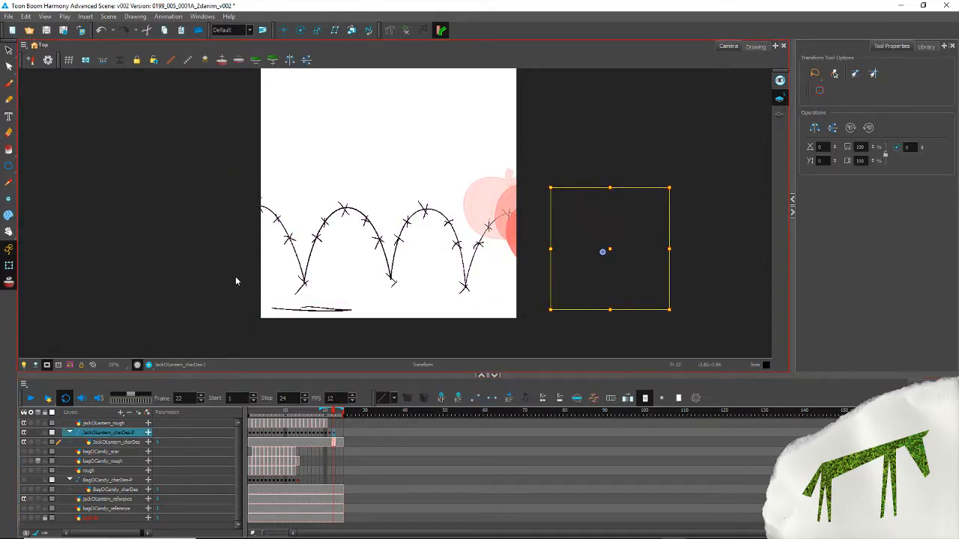
Step: Play the animation to check the pumpkin's exit, and return to frame 1
left_click(31, 399)
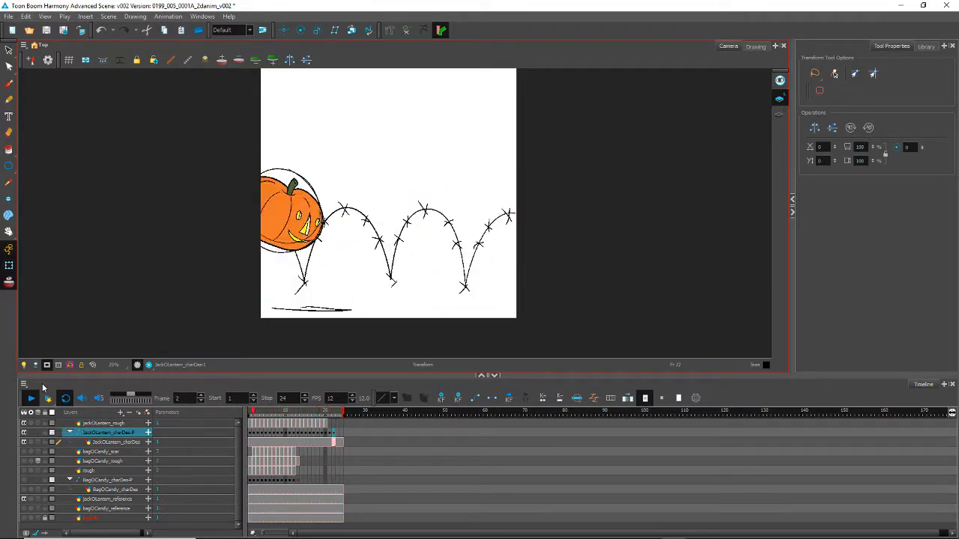
left_click(31, 399)
left_click_drag(272, 414, 237, 412)
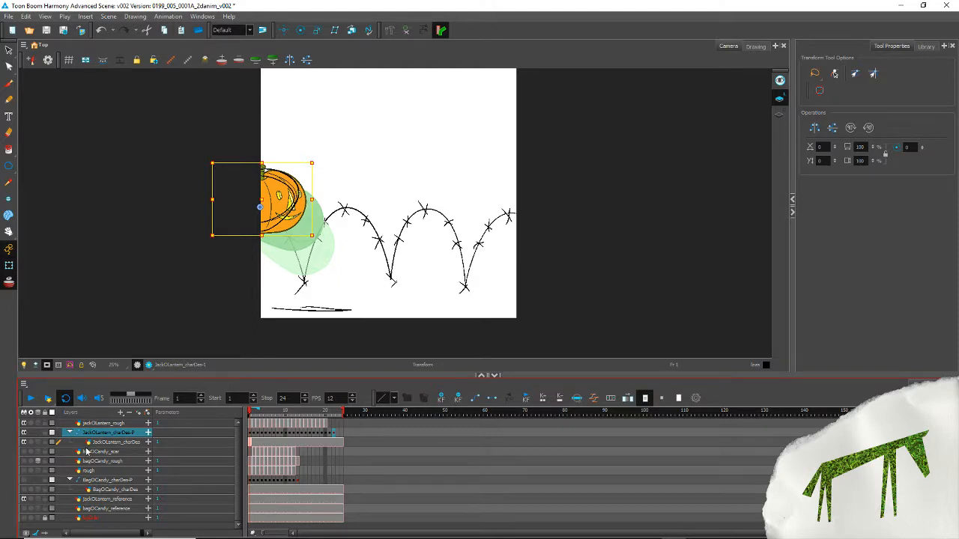
Step: Select the jackOLantern_rough drawing on frame 1 and open the Colour view, placed clear of the timeline
left_click(253, 424)
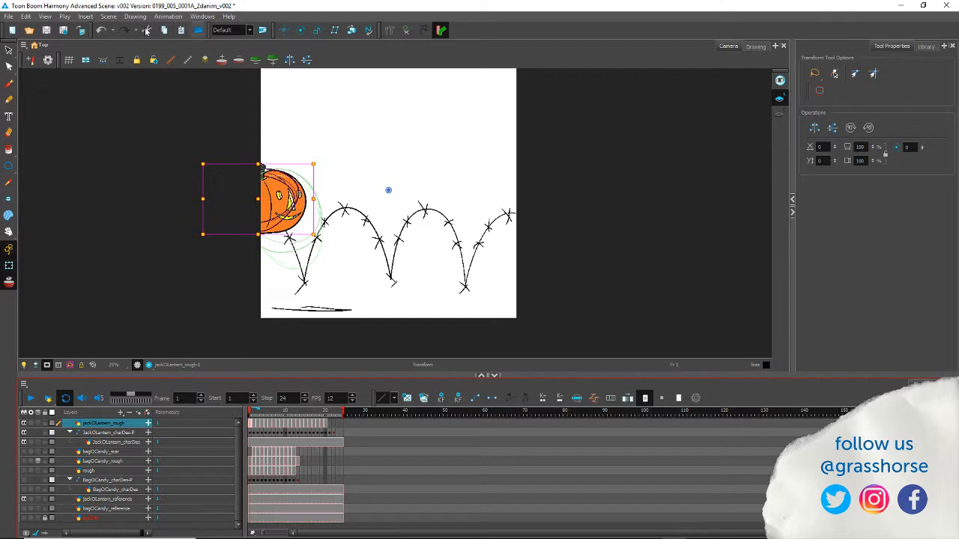
left_click(202, 17)
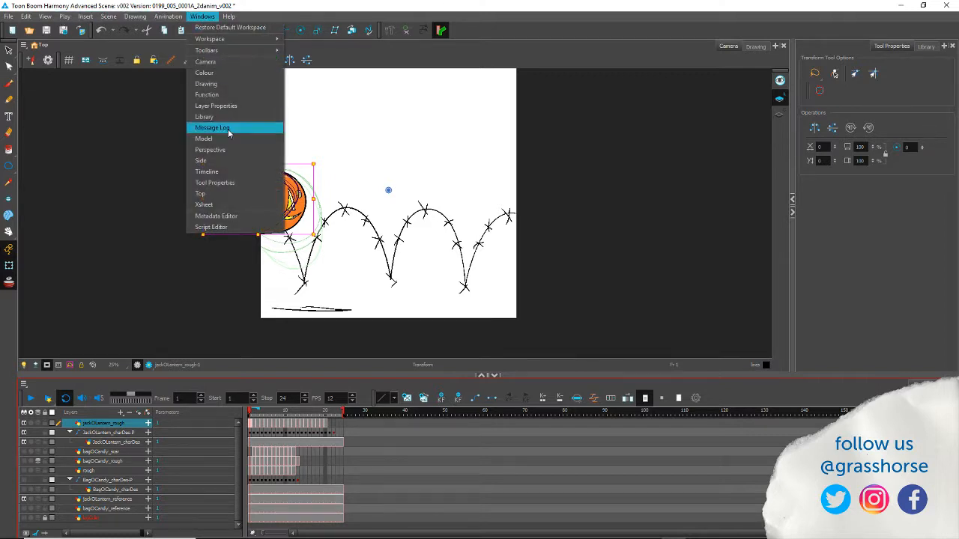
left_click(202, 73)
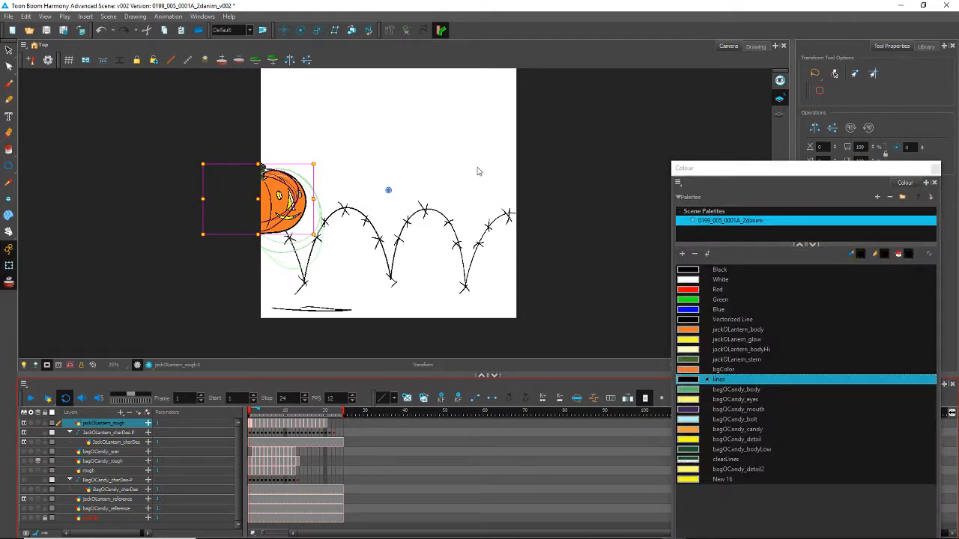
left_click_drag(716, 171, 612, 53)
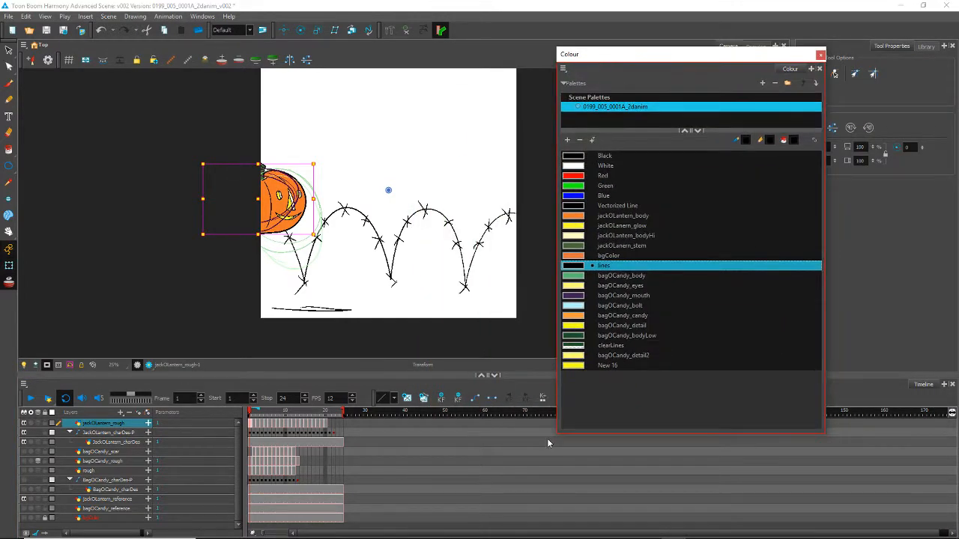
Step: Rename the yellow New 16 swatch in the scene palette as roughLines
double_click(605, 365)
type("te")
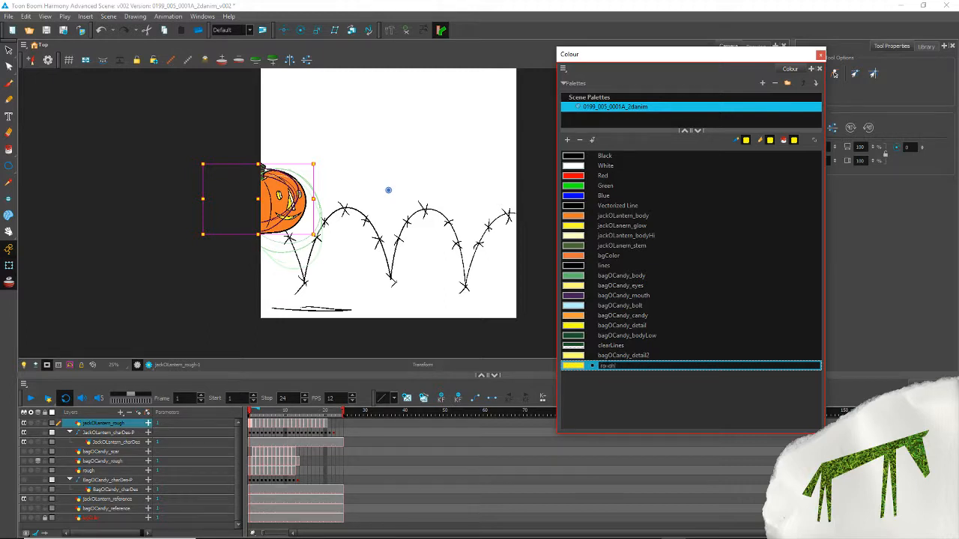
type("roughLines")
key("Tab")
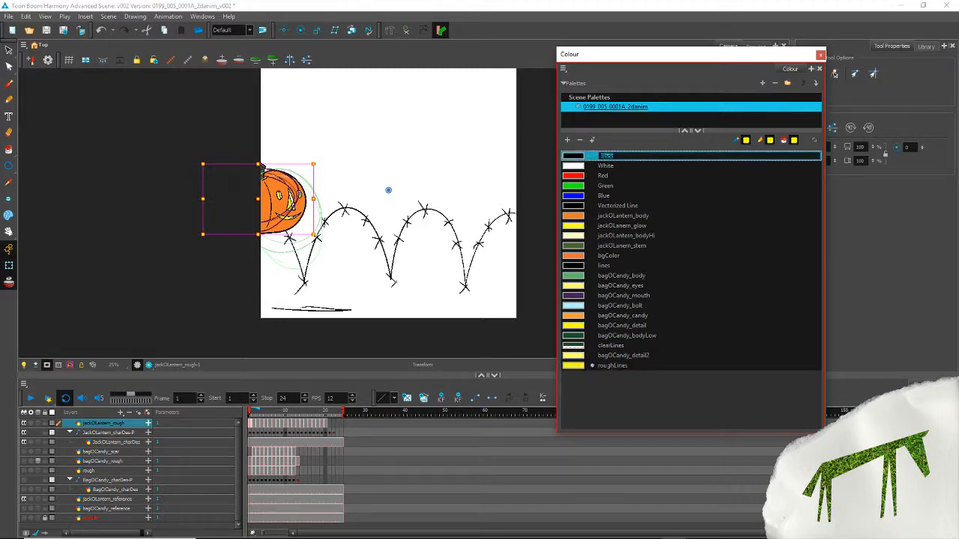
Step: Change the roughLines swatch to cyan with H 179, S 93 and V 90, and close the Colour Picker
double_click(573, 365)
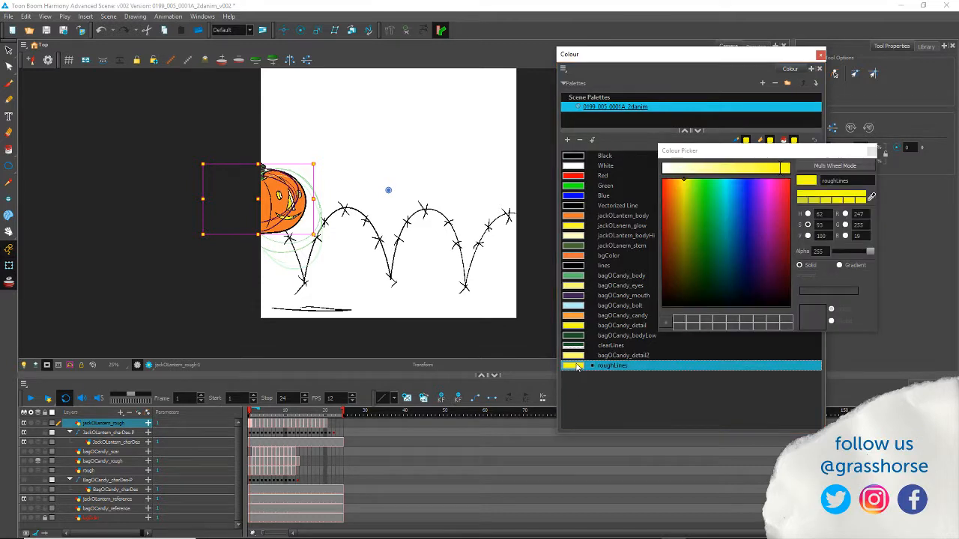
mouse_move(724, 184)
left_mouse_down()
mouse_move(727, 212)
mouse_move(725, 191)
left_mouse_up()
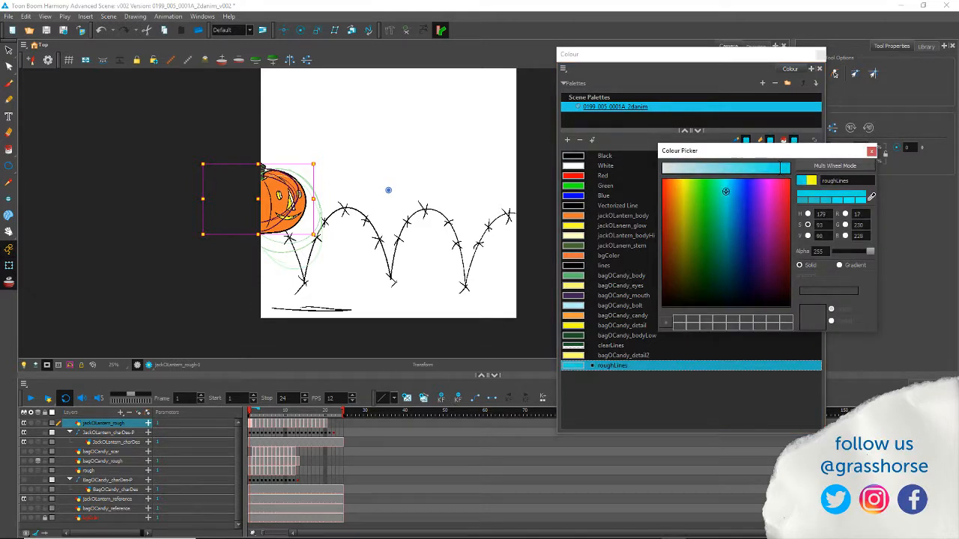
left_click(870, 152)
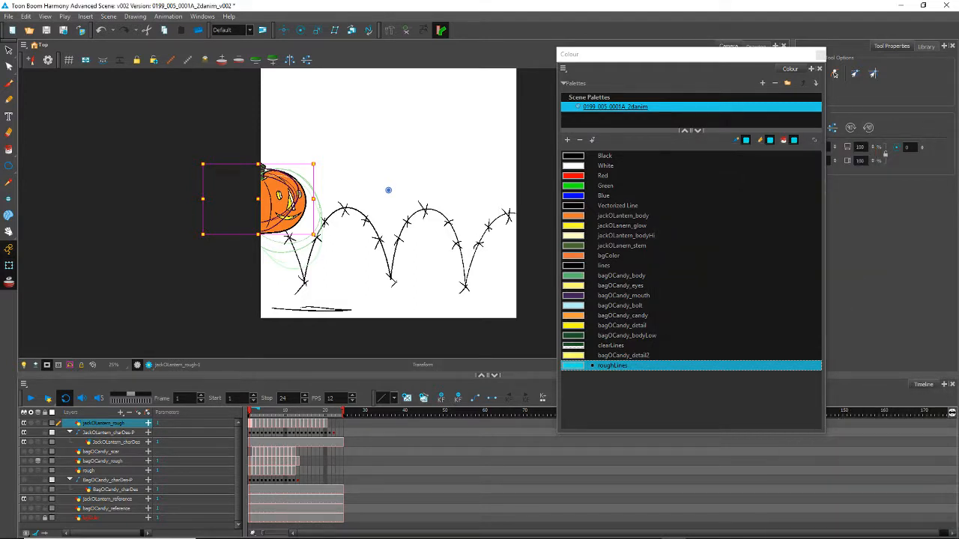
Step: Turn off the camera mask and recolour all strokes of the jackOLantern_reference drawing with the roughLines swatch
left_click(94, 499)
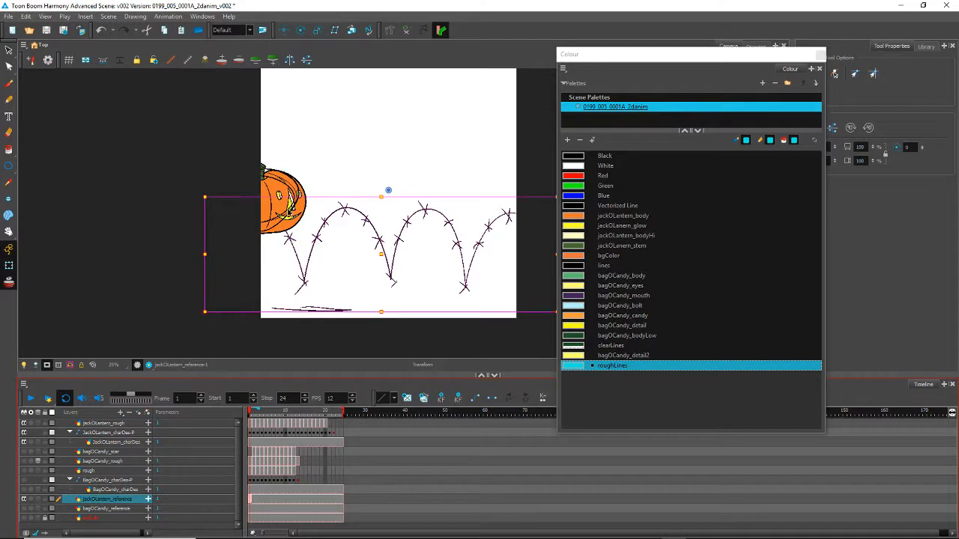
left_click(574, 372)
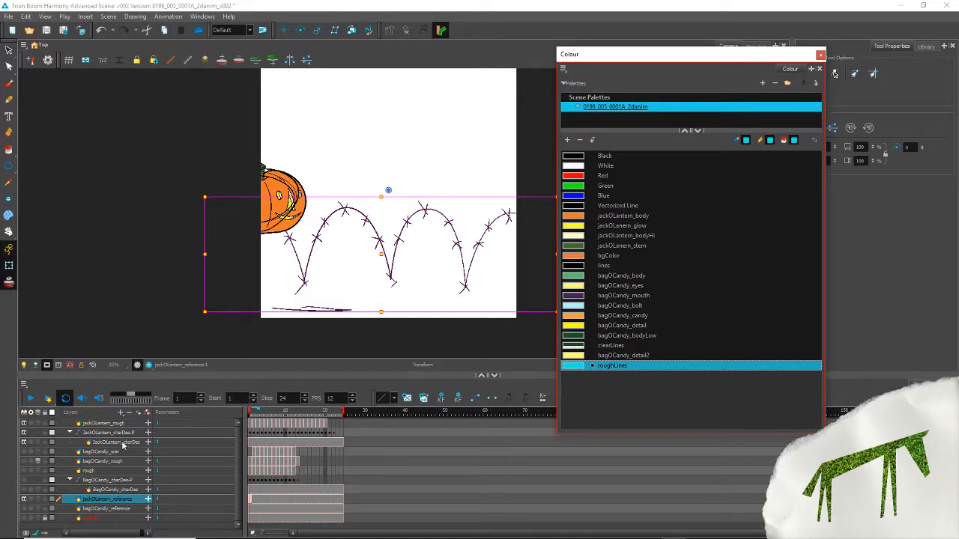
left_click(9, 50)
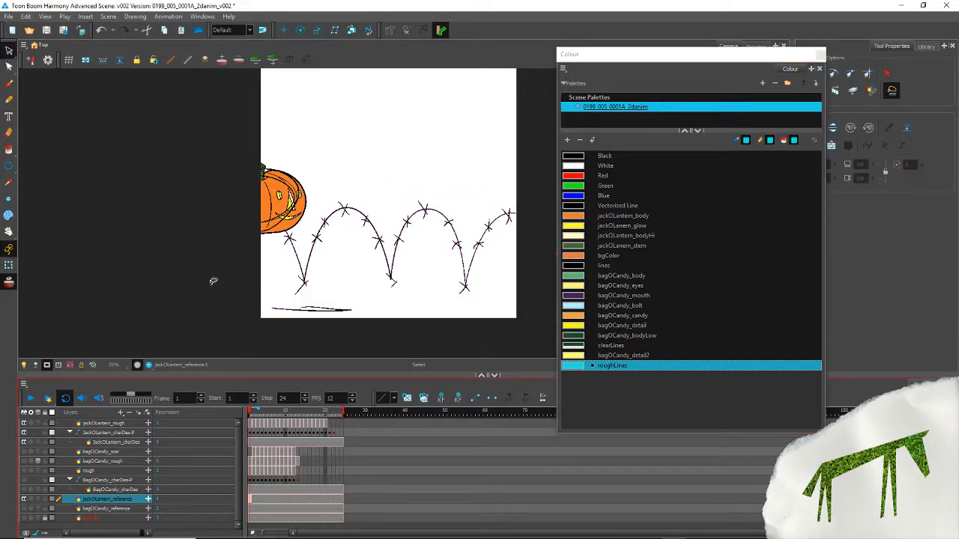
mouse_move(148, 233)
left_mouse_down()
mouse_move(224, 295)
mouse_move(359, 99)
mouse_move(161, 240)
left_mouse_up()
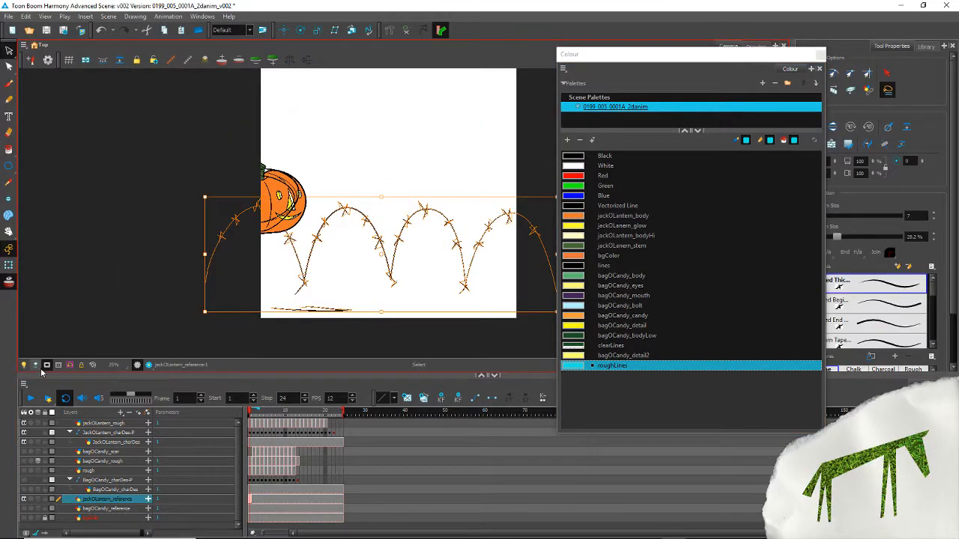
left_click(42, 367)
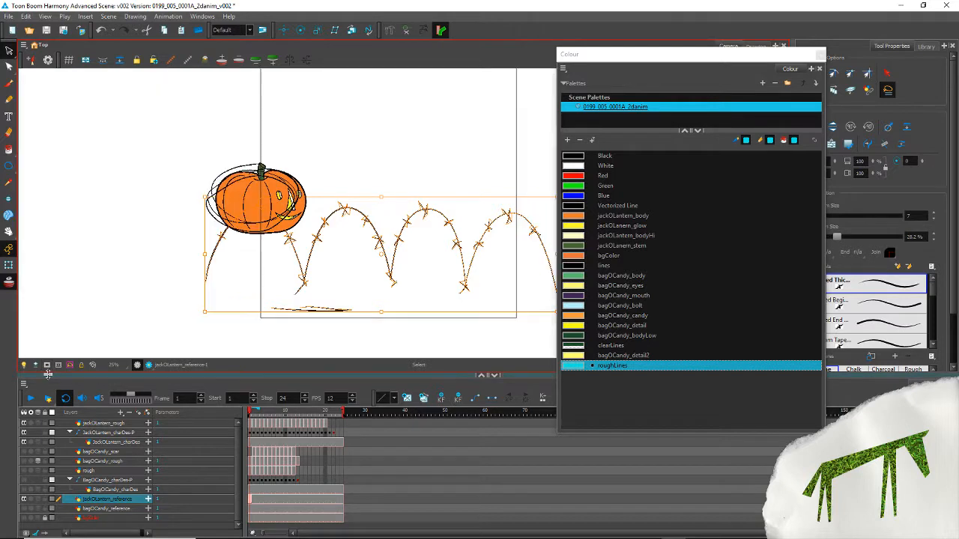
left_click(573, 366)
left_click(123, 187)
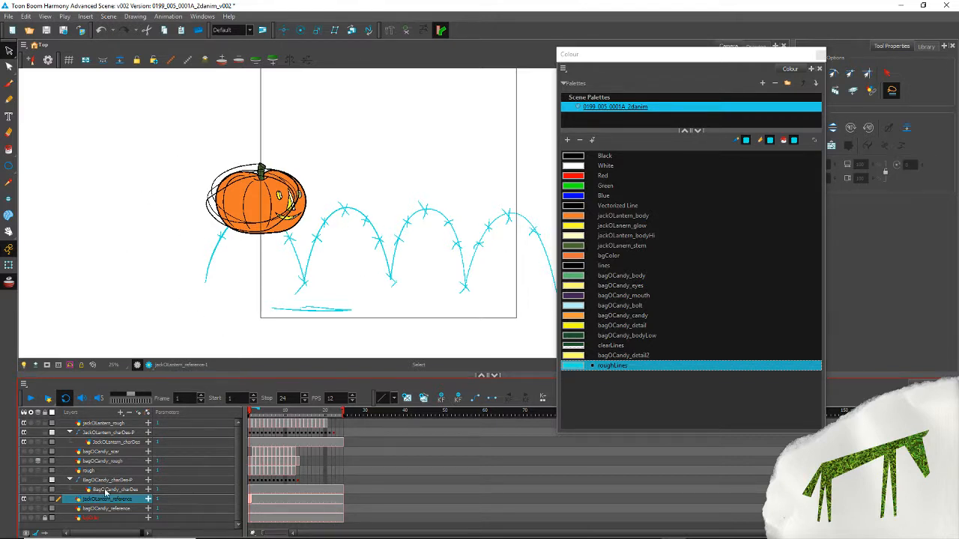
Step: Recolour the rough strokes of jackOLantern_rough on frames 1 to 3 with the roughLines swatch
left_click(100, 444)
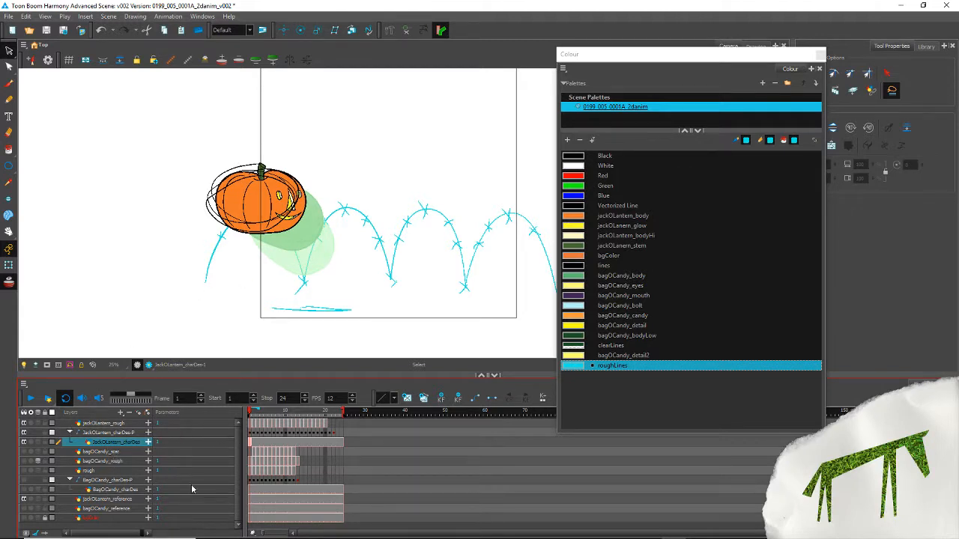
left_click(89, 422)
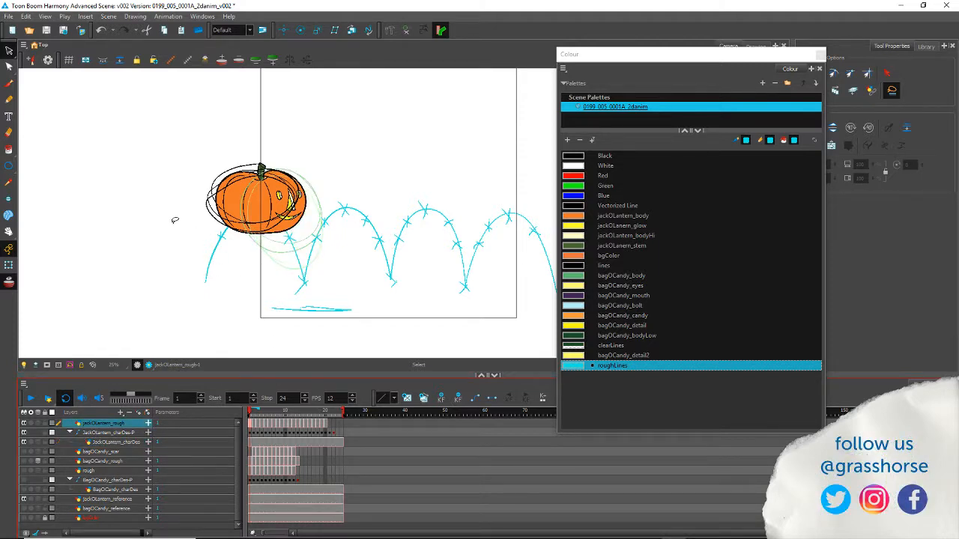
mouse_move(176, 214)
left_mouse_down()
mouse_move(163, 149)
mouse_move(165, 159)
left_mouse_up()
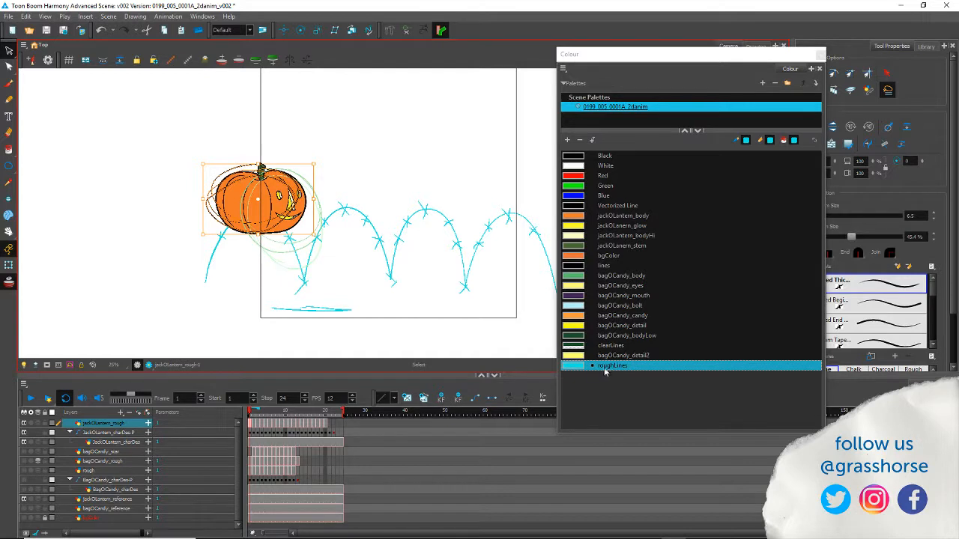
key("period")
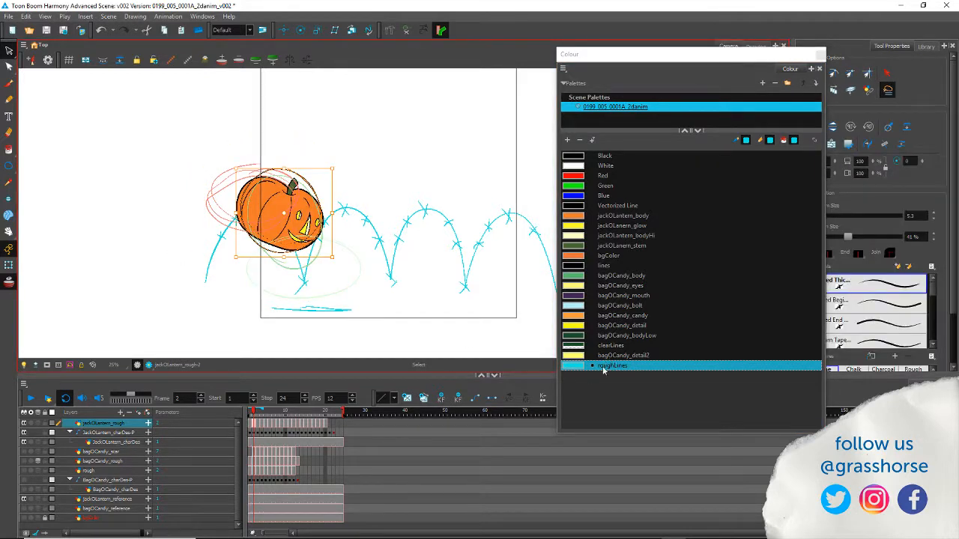
left_click(608, 365)
key("period")
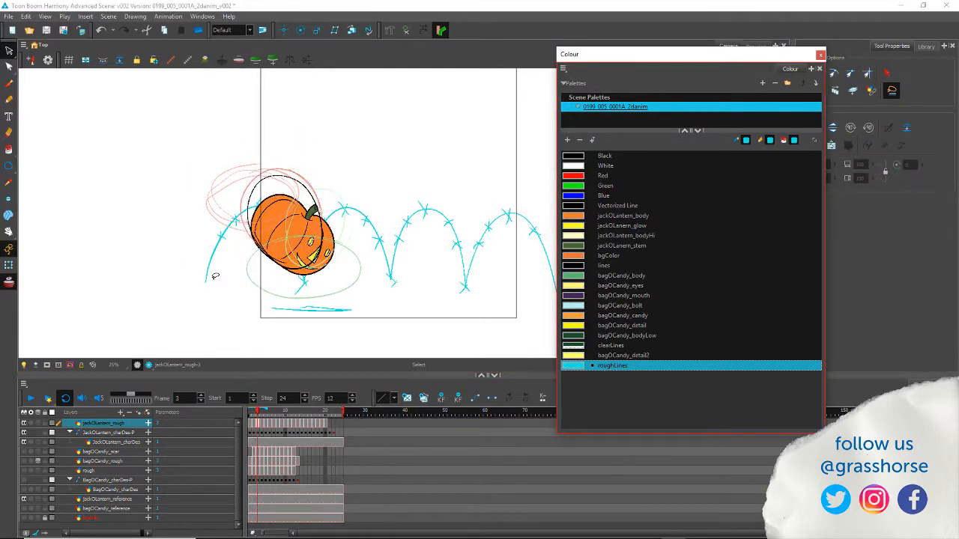
mouse_move(215, 276)
left_mouse_down()
mouse_move(286, 302)
mouse_move(296, 143)
mouse_move(262, 287)
mouse_move(416, 293)
mouse_move(228, 241)
left_mouse_up()
left_click(608, 368)
Step: Recolour the rough strokes of jackOLantern_rough on frames 4 to 6 with the roughLines swatch
key("period")
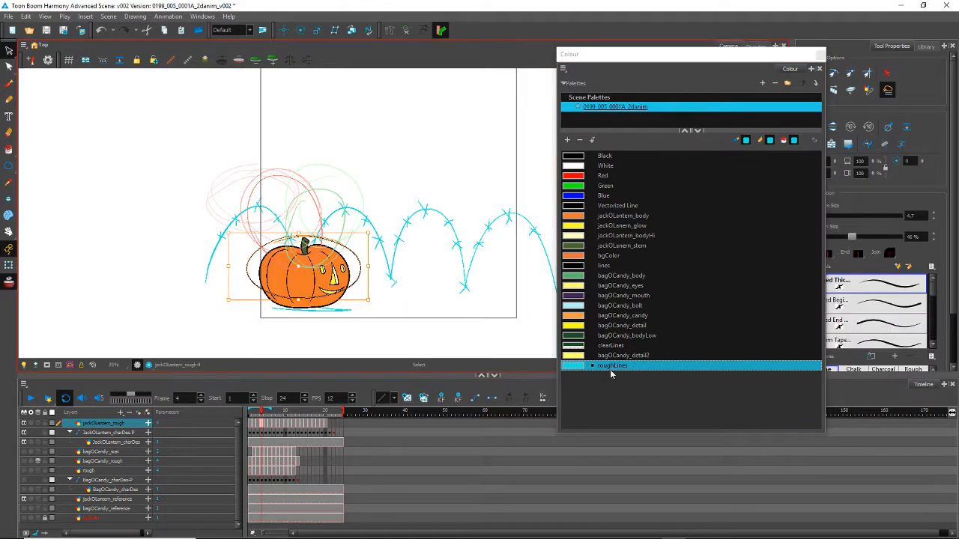
left_click(609, 367)
key("period")
mouse_move(258, 275)
left_mouse_down()
mouse_move(319, 139)
mouse_move(251, 279)
left_mouse_up()
left_click(603, 369)
key("period")
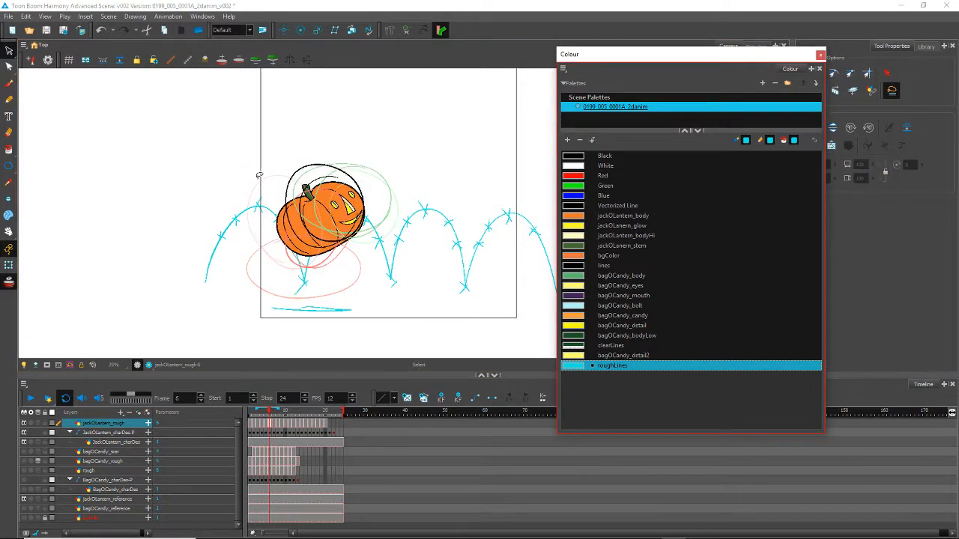
mouse_move(259, 175)
left_mouse_down()
mouse_move(409, 180)
mouse_move(260, 163)
mouse_move(283, 201)
mouse_move(262, 159)
left_mouse_up()
left_click(609, 366)
Step: Recolour the rough strokes of jackOLantern_rough on frames 7 to 9 with the roughLines swatch
key("period")
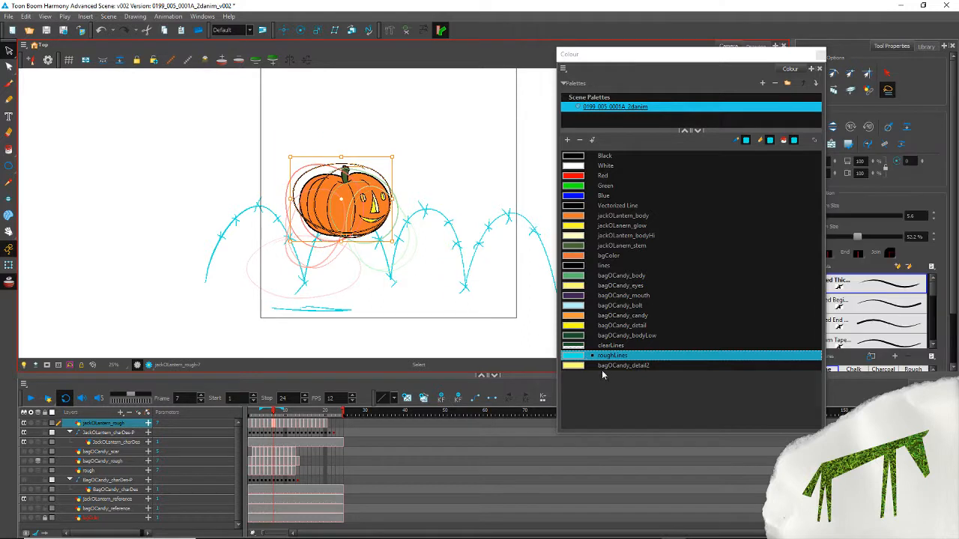
left_click(607, 363)
key("period")
mouse_move(303, 217)
left_mouse_down()
mouse_move(287, 113)
mouse_move(300, 213)
left_mouse_up()
left_click(610, 362)
key("period")
mouse_move(326, 249)
left_mouse_down()
mouse_move(365, 142)
mouse_move(341, 291)
left_mouse_up()
left_click(602, 358)
Step: Recolour the rough strokes of jackOLantern_rough on frames 10 to 12 with the roughLines swatch
key("period")
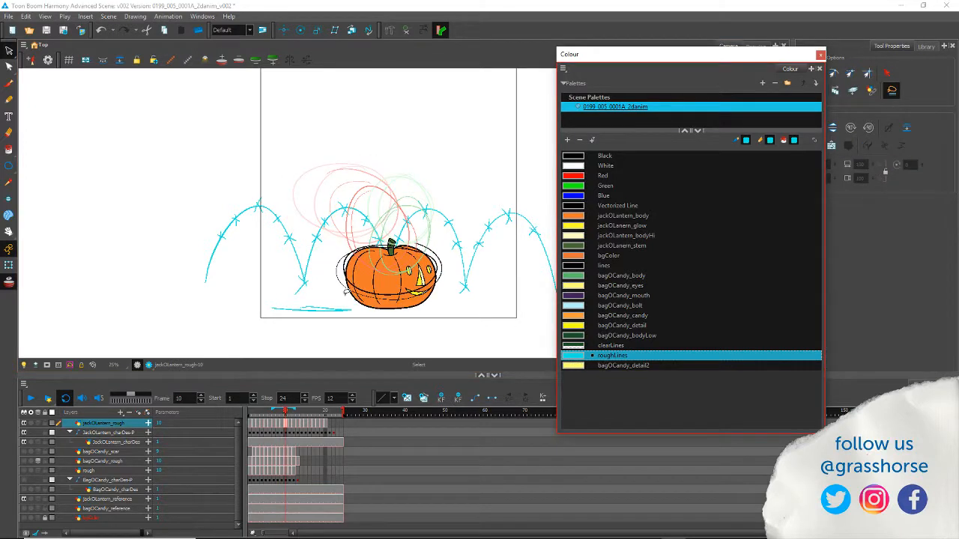
left_click_drag(392, 325, 441, 331)
left_click(621, 355)
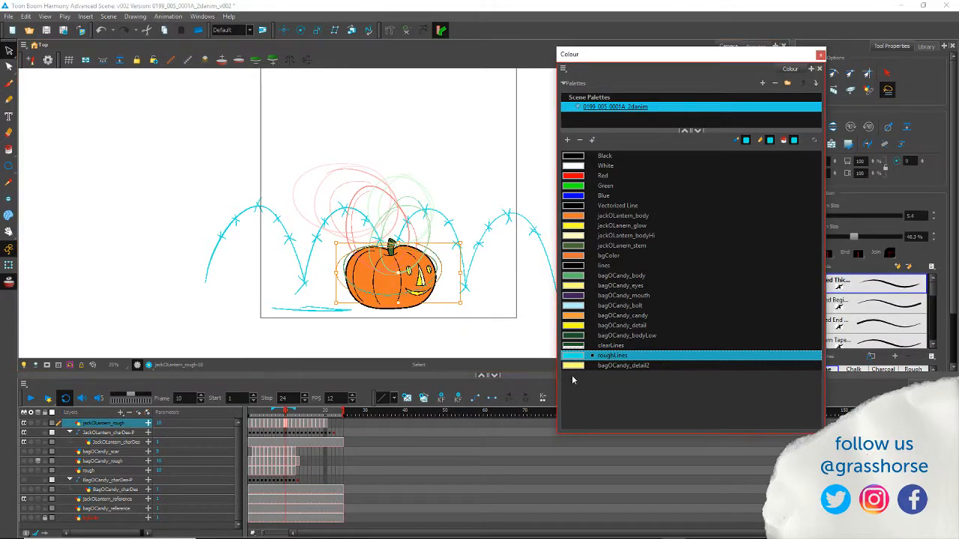
key("period")
left_click_drag(377, 291, 397, 296)
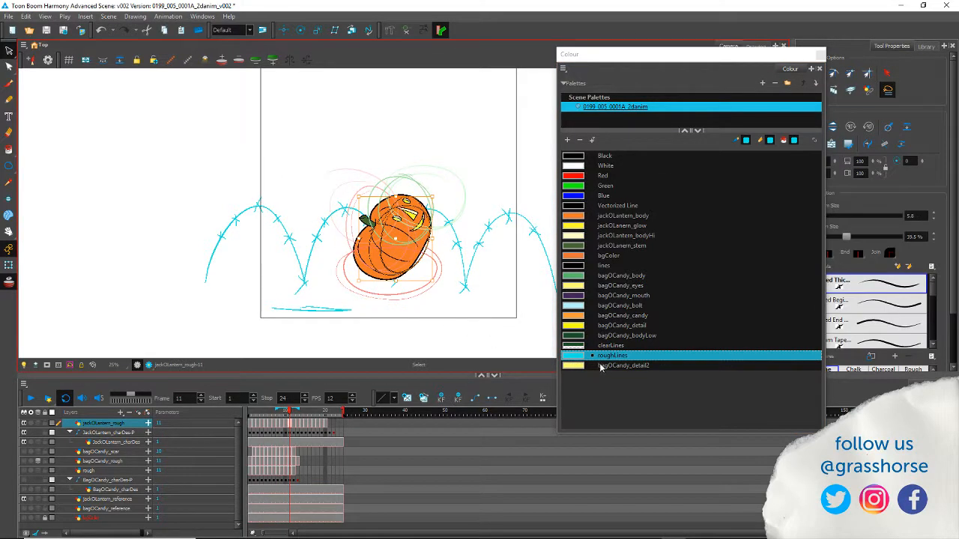
left_click(605, 358)
key("period")
mouse_move(336, 272)
left_mouse_down()
mouse_move(498, 233)
mouse_move(333, 223)
mouse_move(362, 265)
mouse_move(450, 154)
mouse_move(385, 266)
left_mouse_up()
left_click(606, 357)
Step: Recolour the rough strokes of jackOLantern_rough on frames 13 to 16 with the roughLines swatch
key("period")
left_click(603, 357)
key("period")
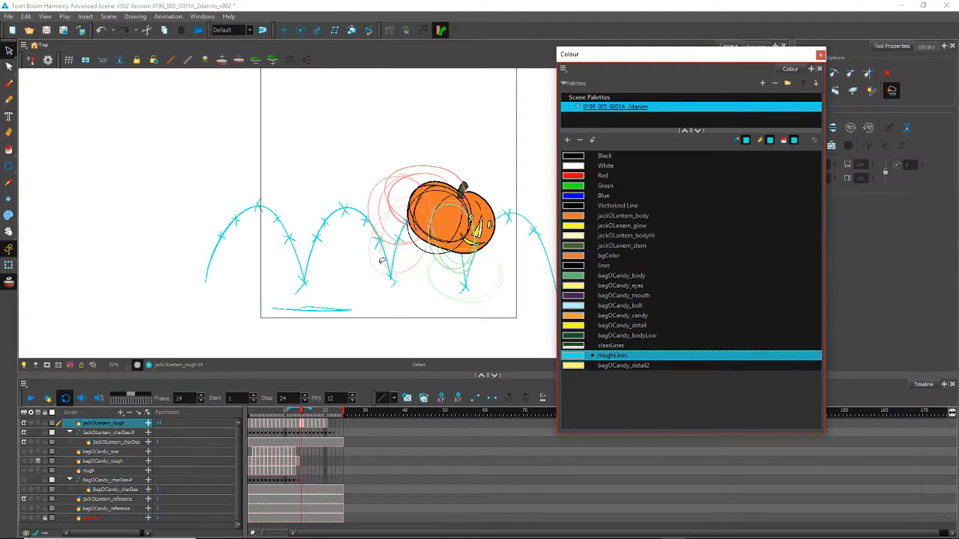
mouse_move(385, 218)
left_mouse_down()
mouse_move(386, 211)
mouse_move(385, 251)
mouse_move(440, 169)
mouse_move(389, 284)
mouse_move(460, 314)
mouse_move(411, 309)
mouse_move(520, 183)
mouse_move(415, 261)
left_mouse_up()
left_click(606, 357)
key("period")
left_click(605, 358)
key("period")
left_click(605, 358)
Step: Recolour the rough strokes of jackOLantern_rough on frames 17 to 20 with the roughLines swatch
key("period")
left_click(614, 357)
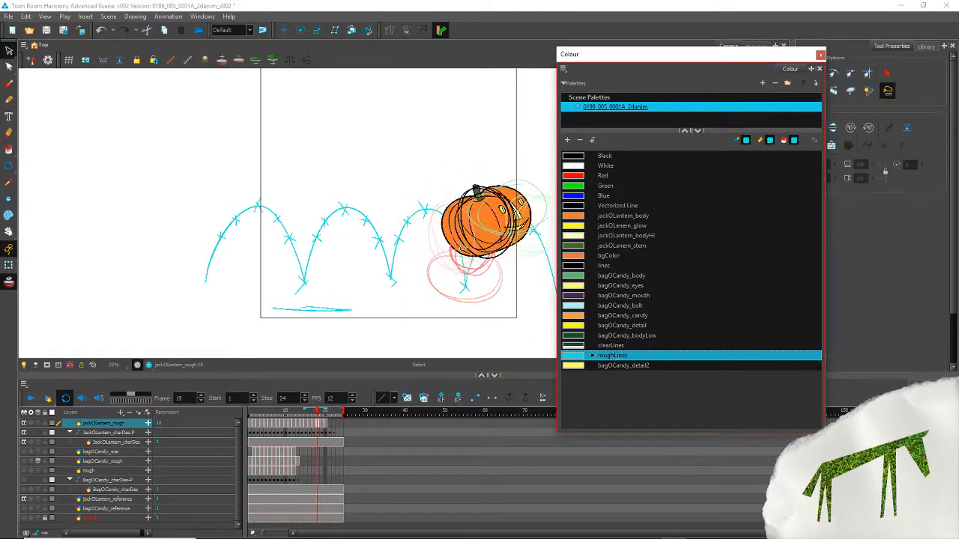
key("period")
left_click(612, 357)
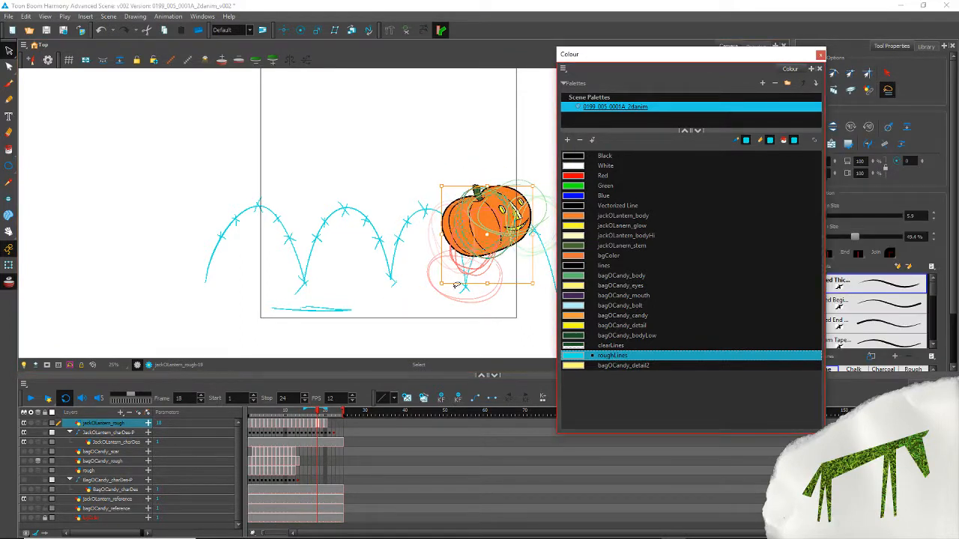
key("period")
mouse_move(454, 283)
left_mouse_down()
mouse_move(462, 153)
mouse_move(504, 286)
left_mouse_up()
left_click(610, 358)
key("period")
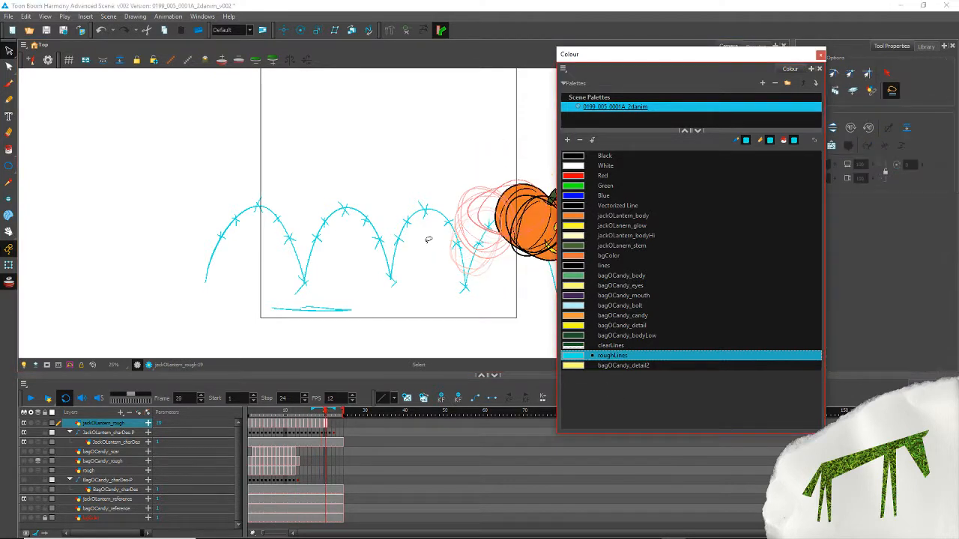
mouse_move(426, 239)
left_mouse_down()
mouse_move(580, 296)
mouse_move(469, 187)
left_mouse_up()
left_click(607, 359)
Step: Step back frame by frame from frame 21 to frame 1 to examine the recoloured rough drawings, comparing frames 1 and 2
key("period")
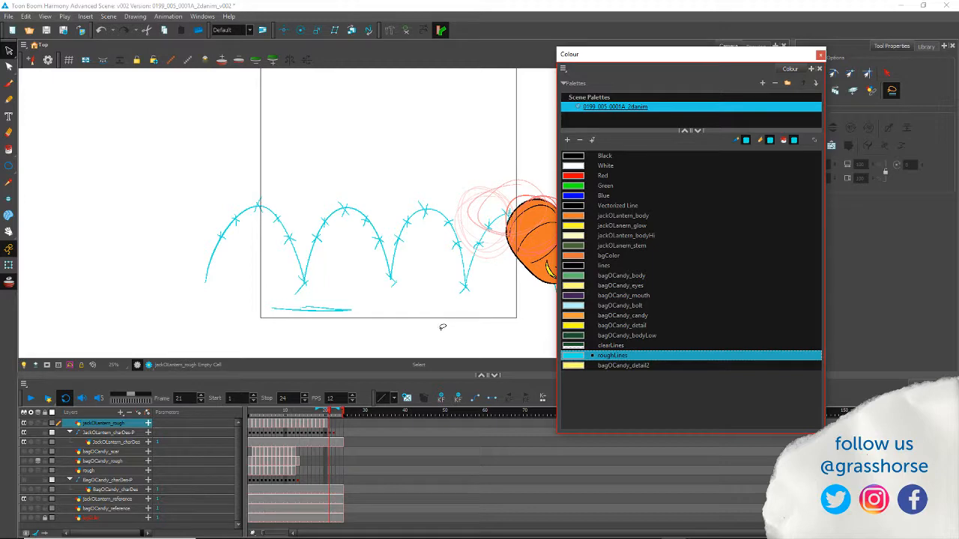
key("comma")
key("comma")
key("comma")
key("comma")
key("comma")
key("comma")
key("comma")
key("comma")
key("comma")
key("comma")
key("comma")
key("comma")
key("comma")
key("comma")
key("comma")
key("comma")
key("comma")
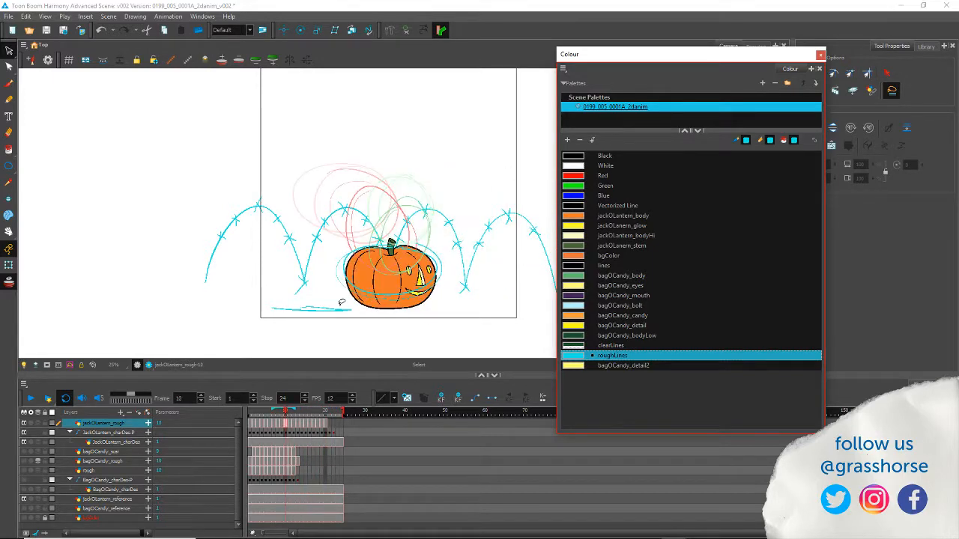
key("comma")
key("comma")
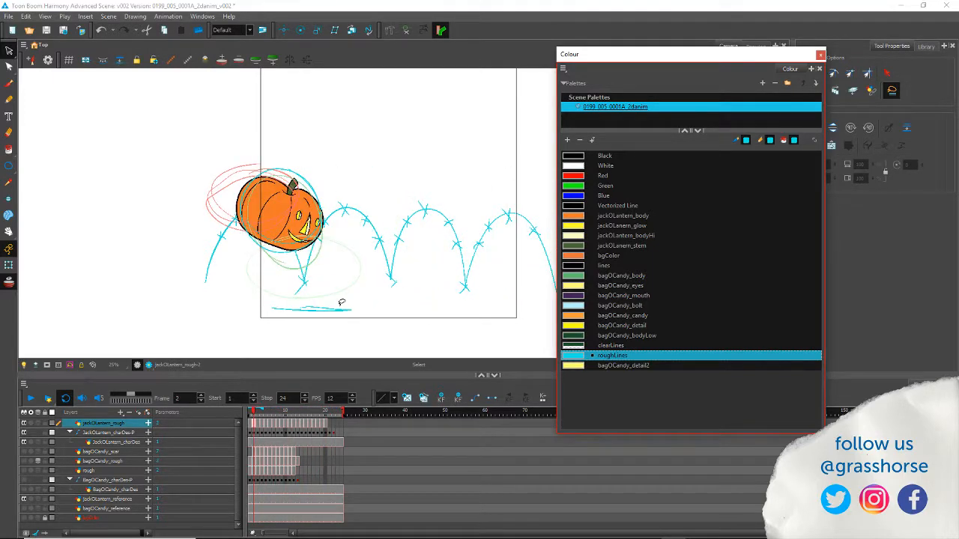
key("comma")
key("period")
key("comma")
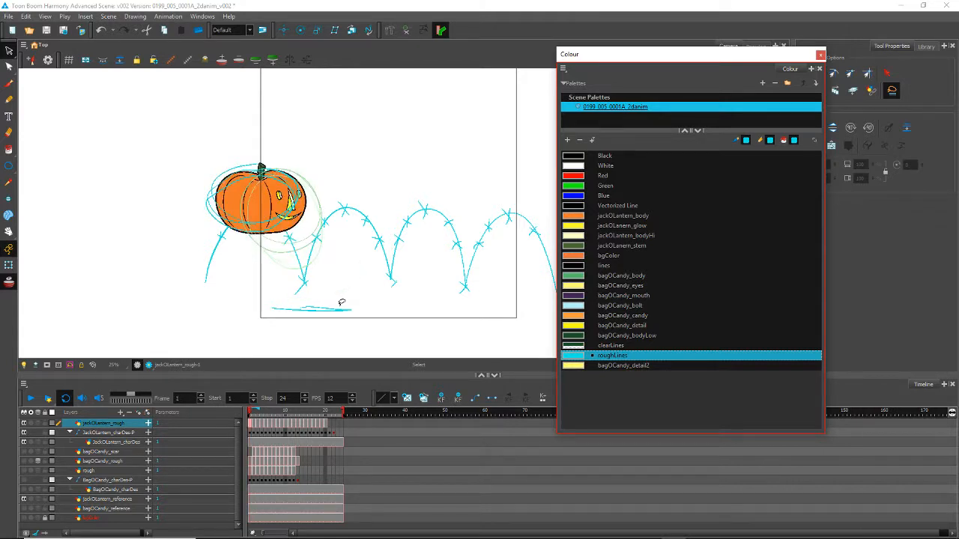
key("period")
key("comma")
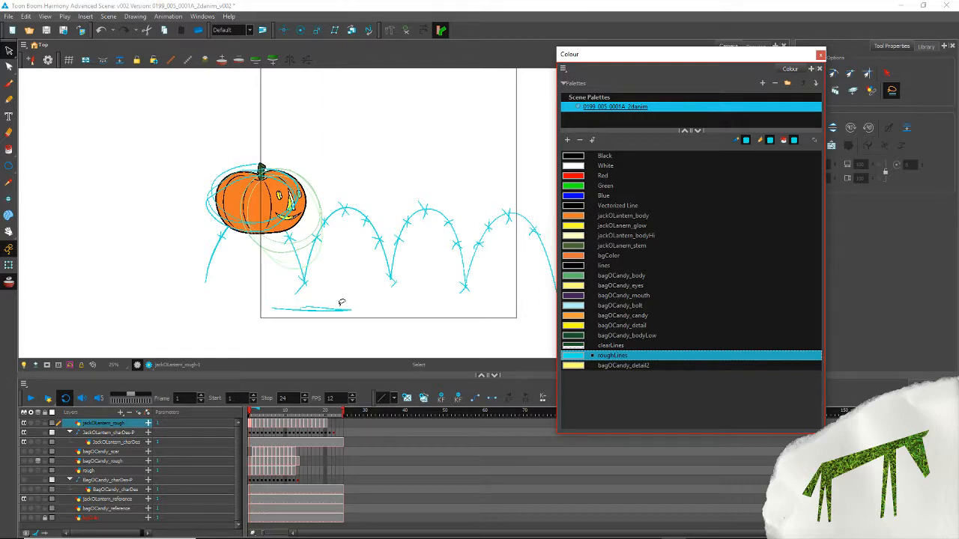
Step: Play the animation with the camera mask on to check the bounce, and return to frame 1 with the mask off
left_click(47, 365)
left_click(31, 398)
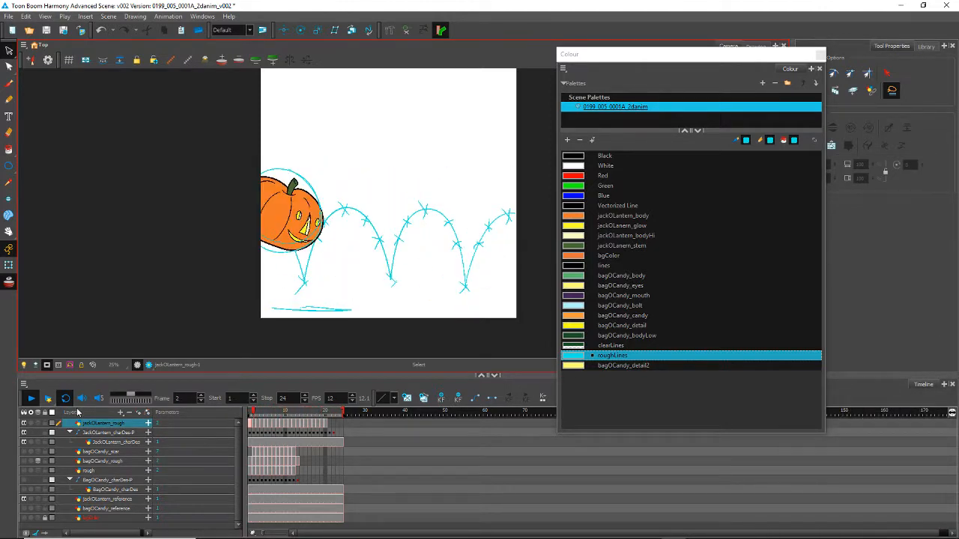
left_click(31, 399)
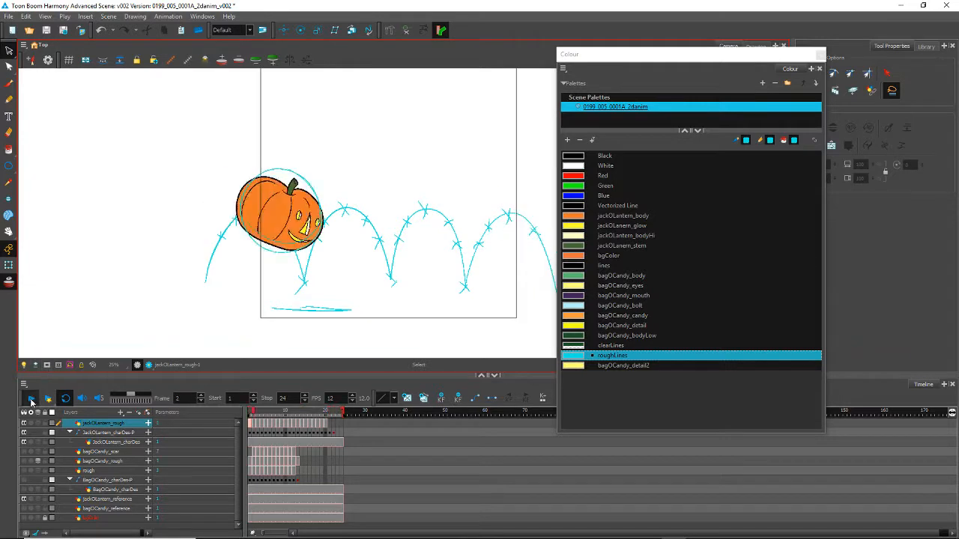
left_click(31, 401)
Step: Shift all jackOLantern_rough drawings and JackOLantern_charDes-P keyframes two frames later, and select the peg at frame 2
left_click(251, 433)
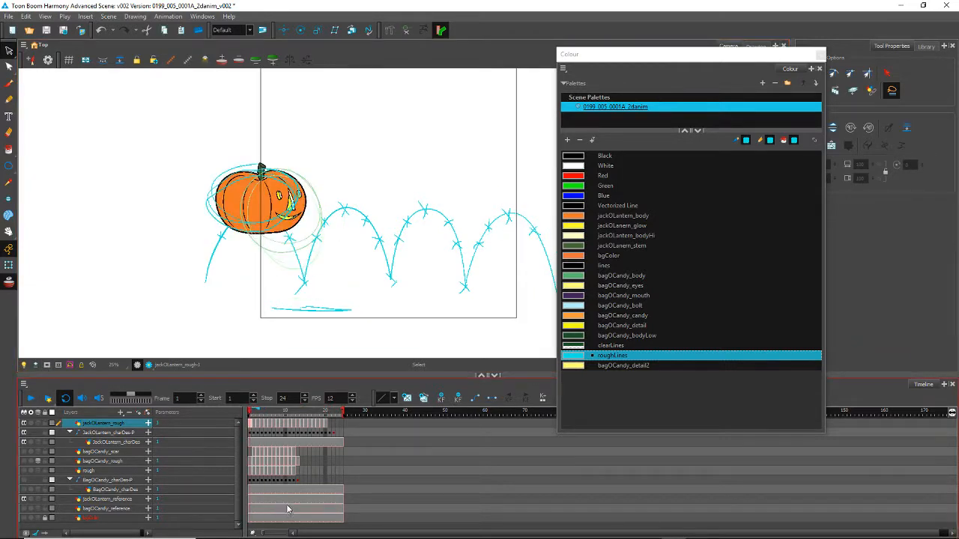
left_click(334, 437, "shift")
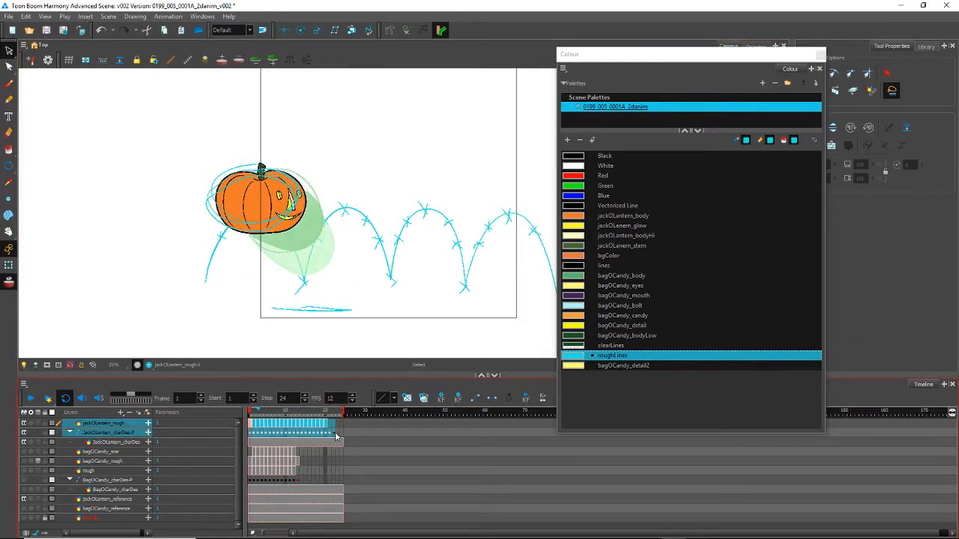
left_click_drag(335, 434, 342, 434)
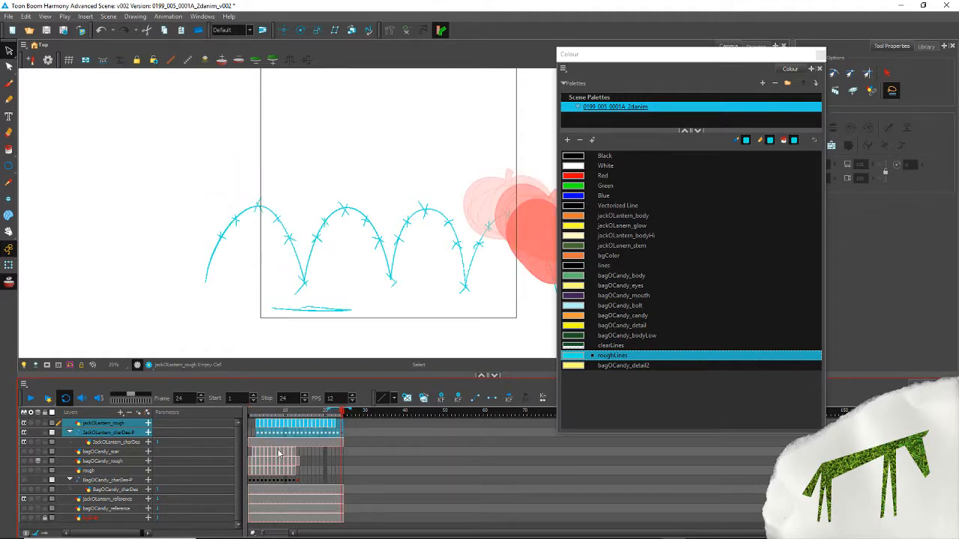
left_click(254, 434)
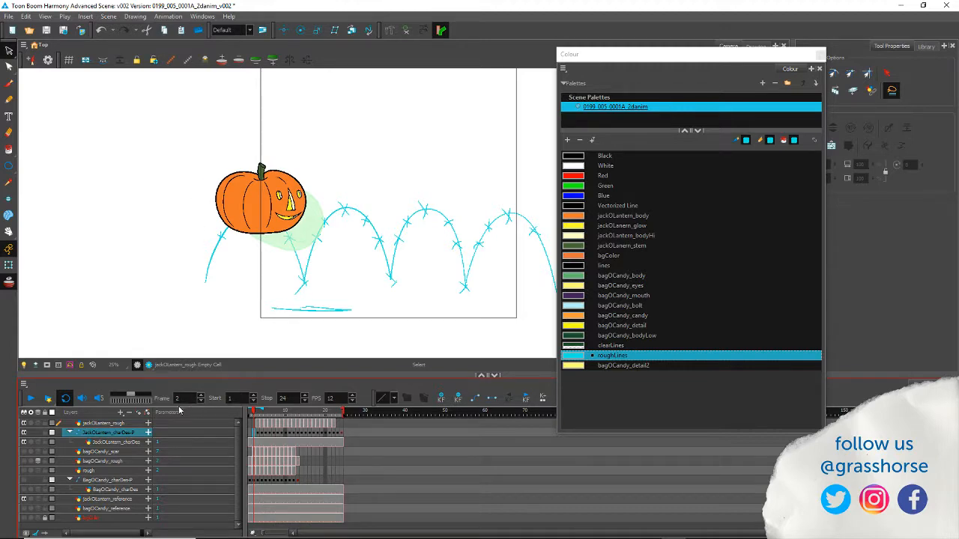
Step: At frame 2, move the jack-o'-lantern back and down along the first arc and tilt it counter-clockwise
left_click_drag(268, 417, 344, 416)
left_click_drag(255, 420, 223, 414)
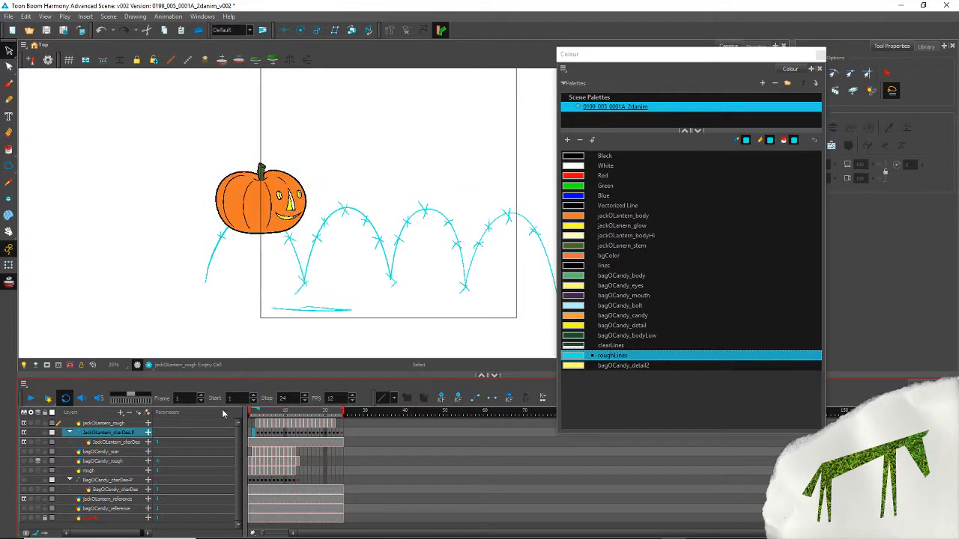
left_click(254, 436)
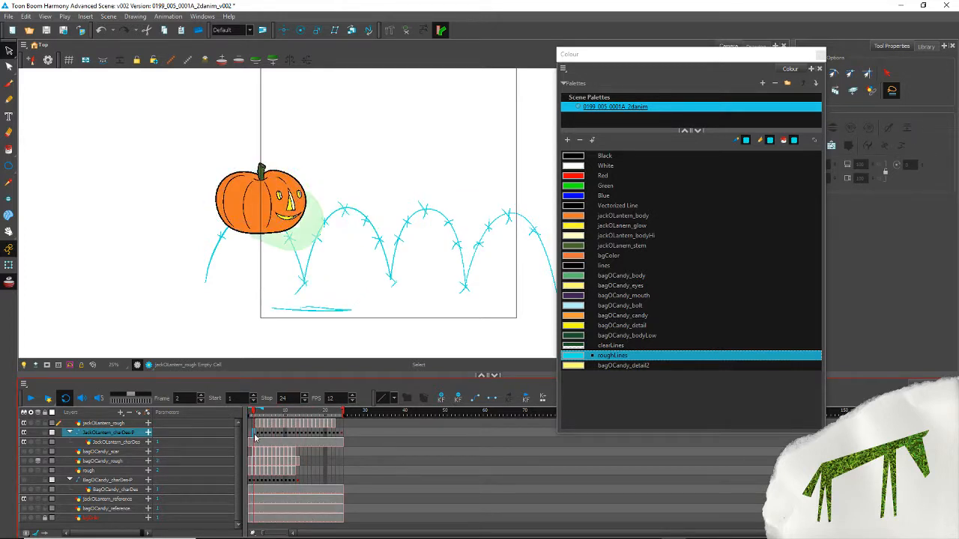
left_click(9, 266)
left_click_drag(239, 205, 216, 218)
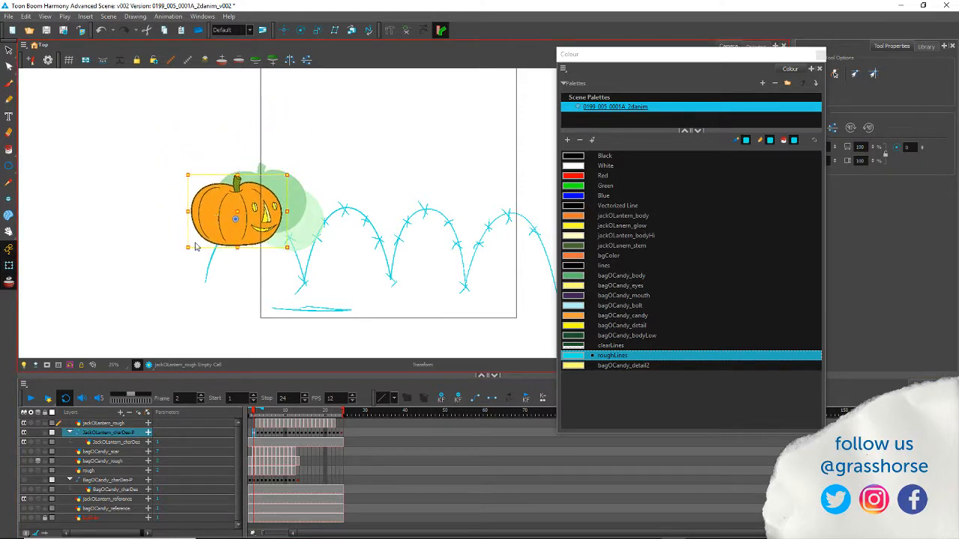
left_click_drag(181, 256, 208, 274)
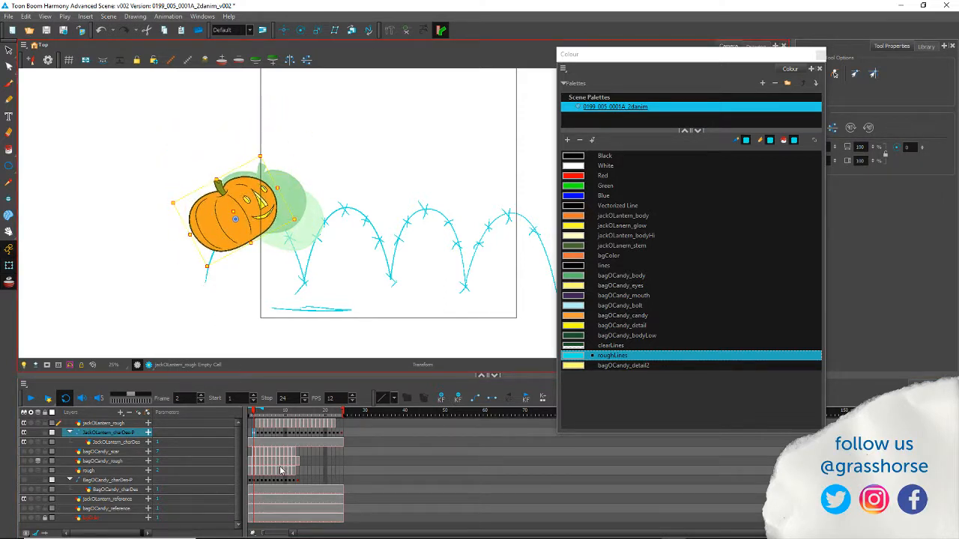
Step: At frame 1, lower the jack-o'-lantern onto the start of the path and rotate it further counter-clockwise
left_click(252, 436)
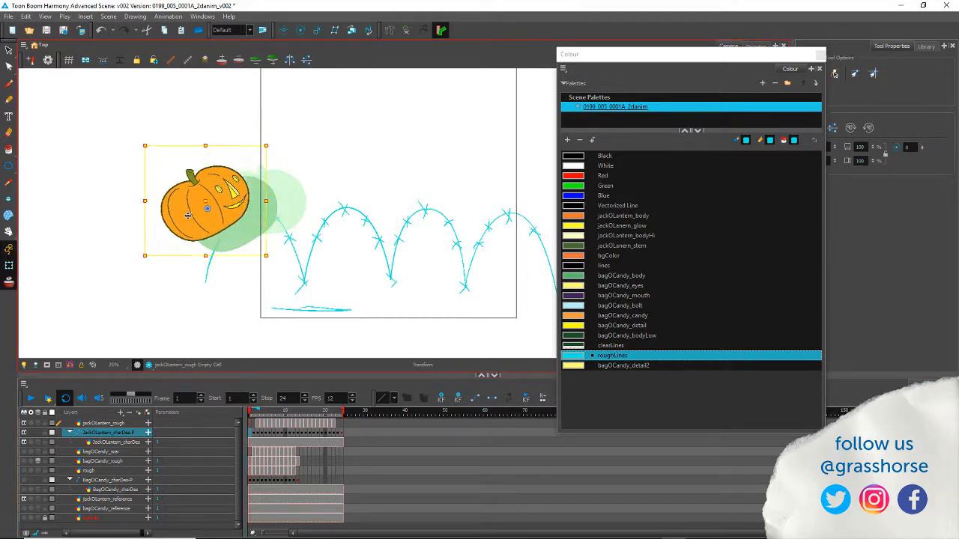
left_click_drag(183, 210, 197, 239)
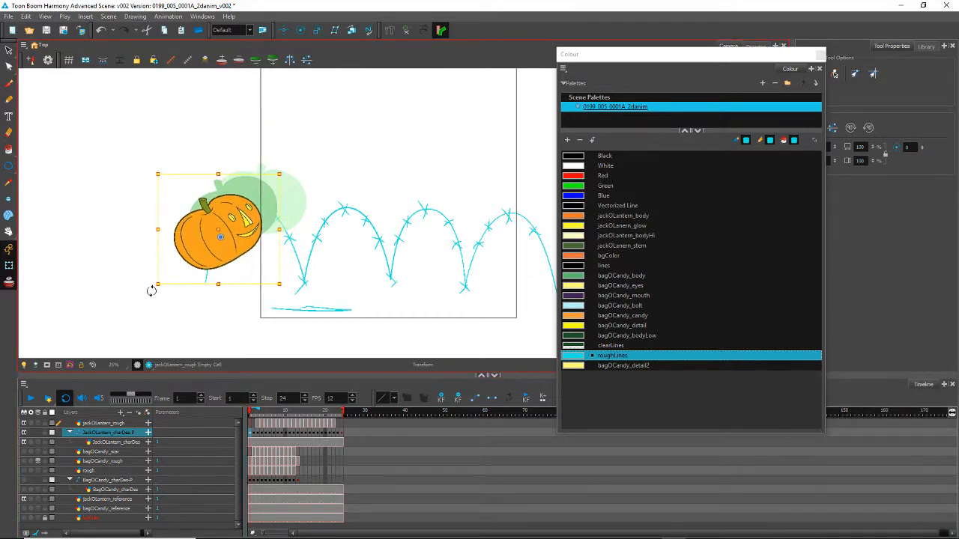
left_click_drag(151, 291, 187, 317)
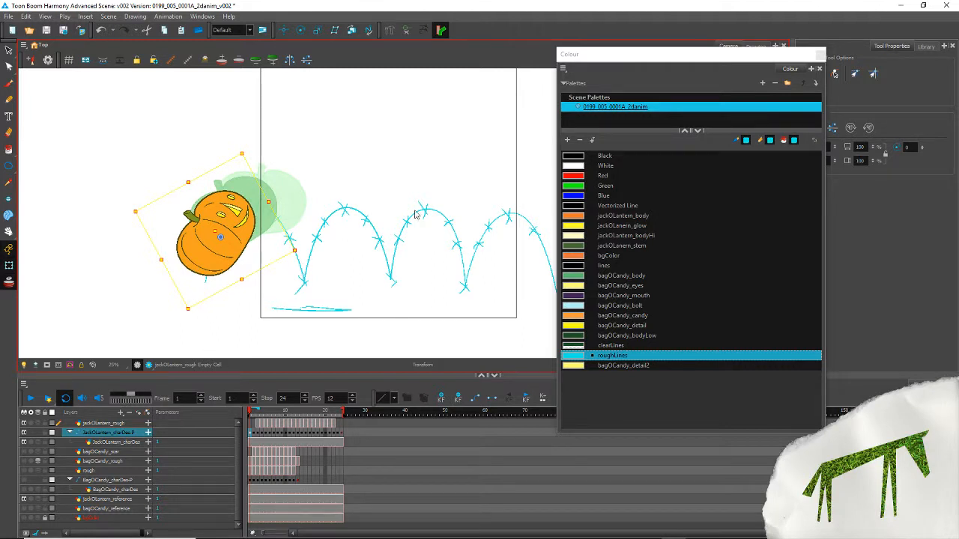
Step: Play the animation to check the new entry poses, with the camera mask turned on
left_click(31, 398)
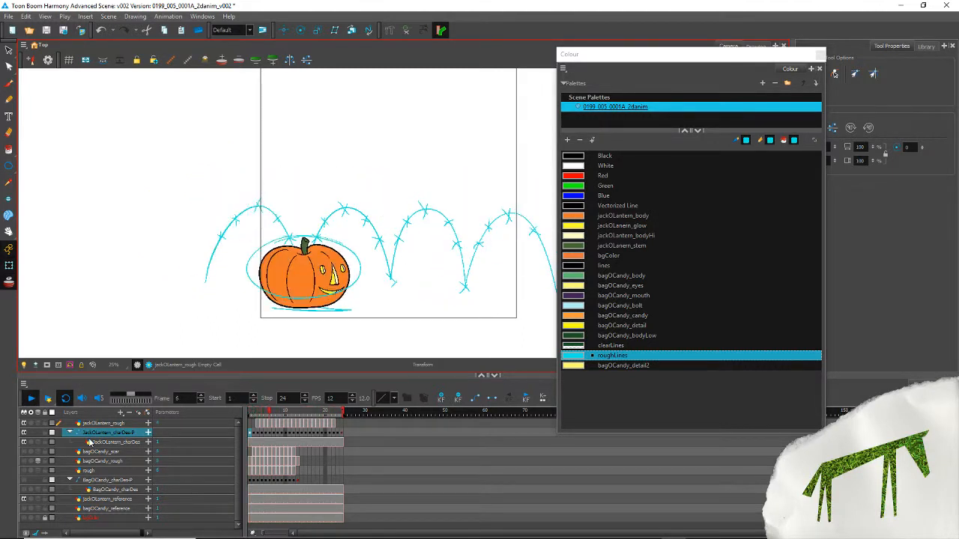
left_click(69, 366)
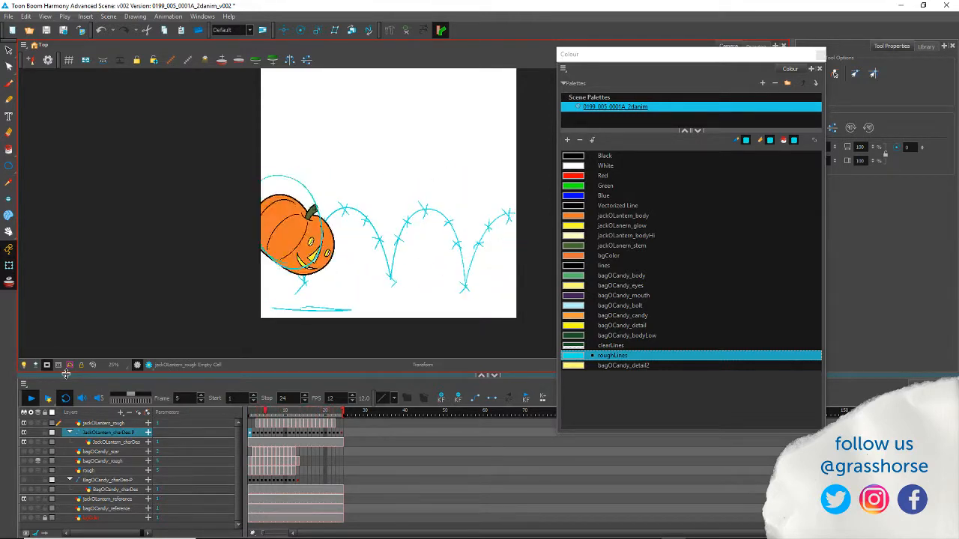
left_click(31, 398)
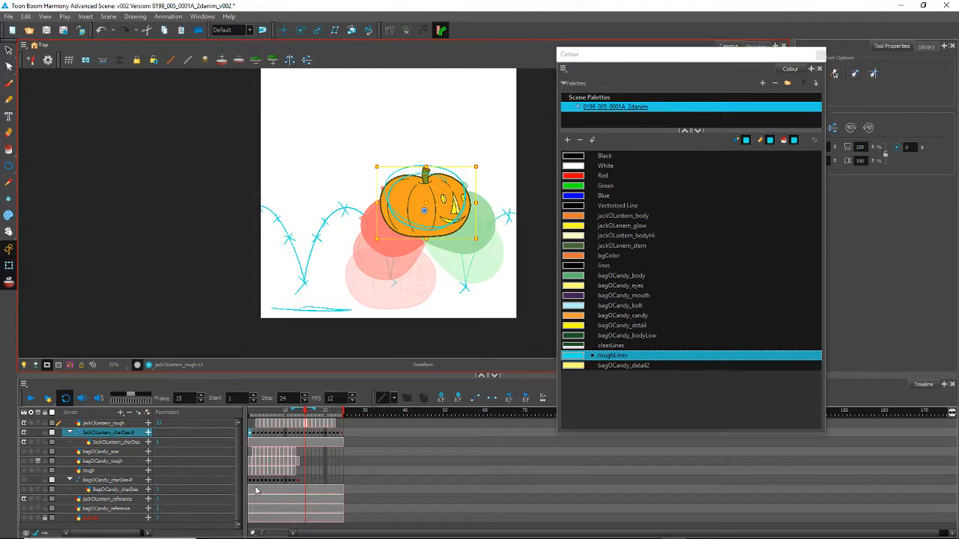
Step: Show the bagOCandy_rough layer and the bagOCandy layer above it, and play both characters together
left_click(39, 456)
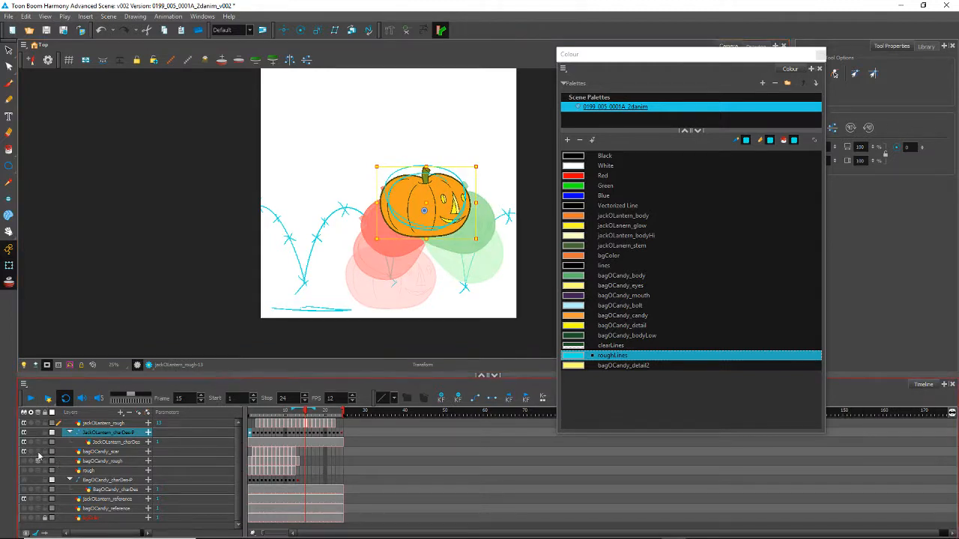
left_click(31, 399)
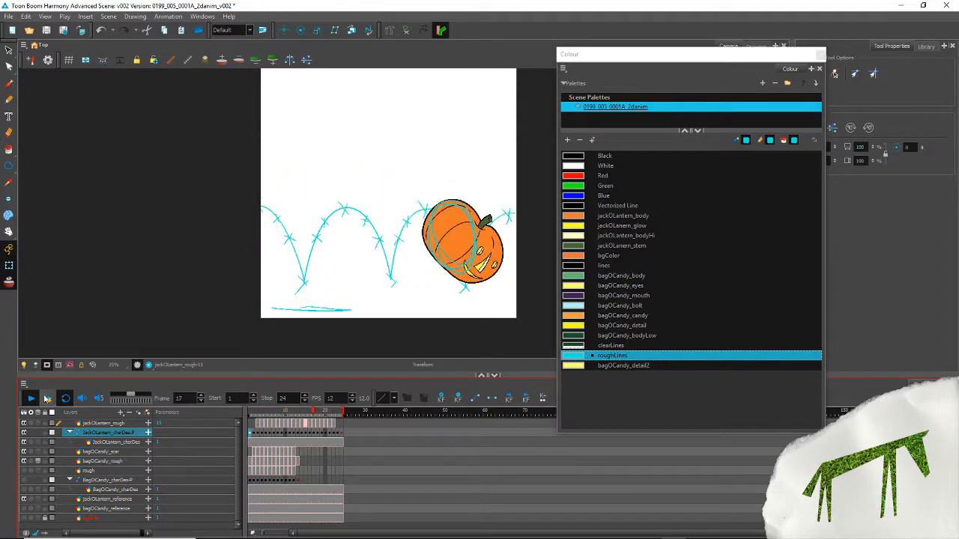
left_click(32, 399)
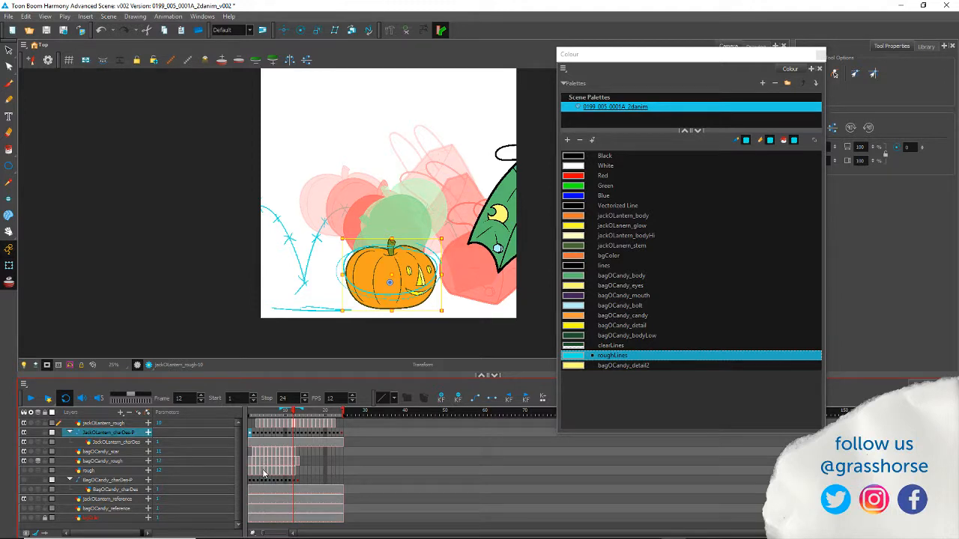
Step: Try starting the drawings of both visible bagOCandy layers at frame 12, play the timing, and move them back to frame 1
left_click(251, 462)
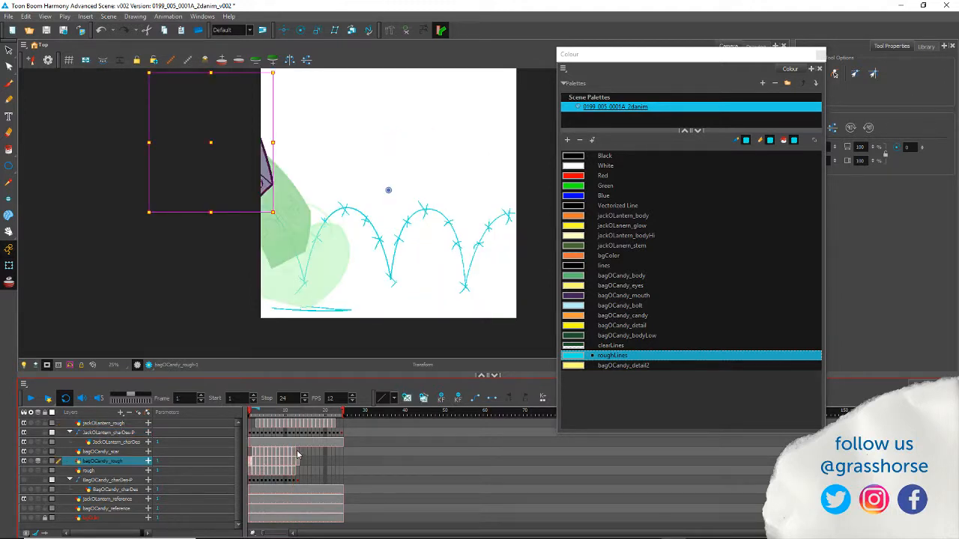
left_click_drag(298, 455, 255, 468)
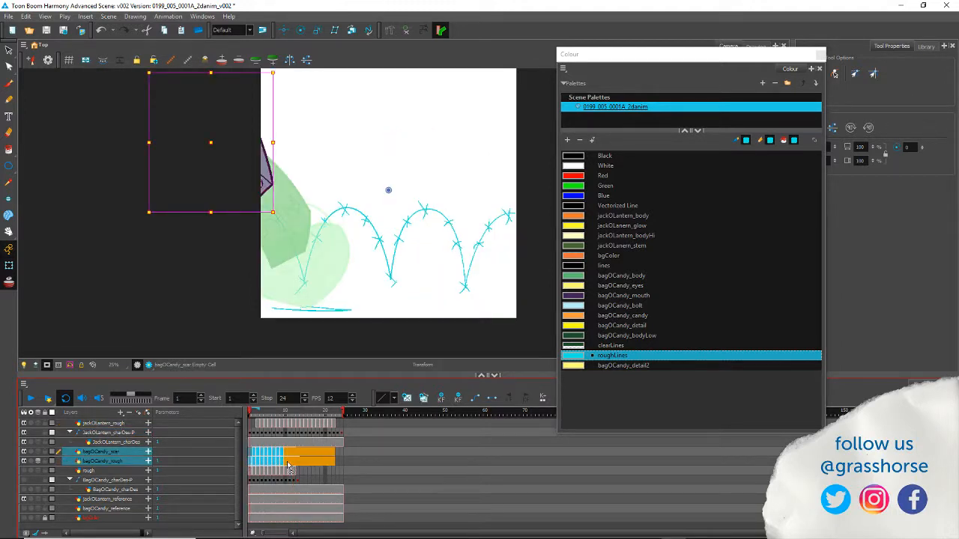
left_click(293, 468)
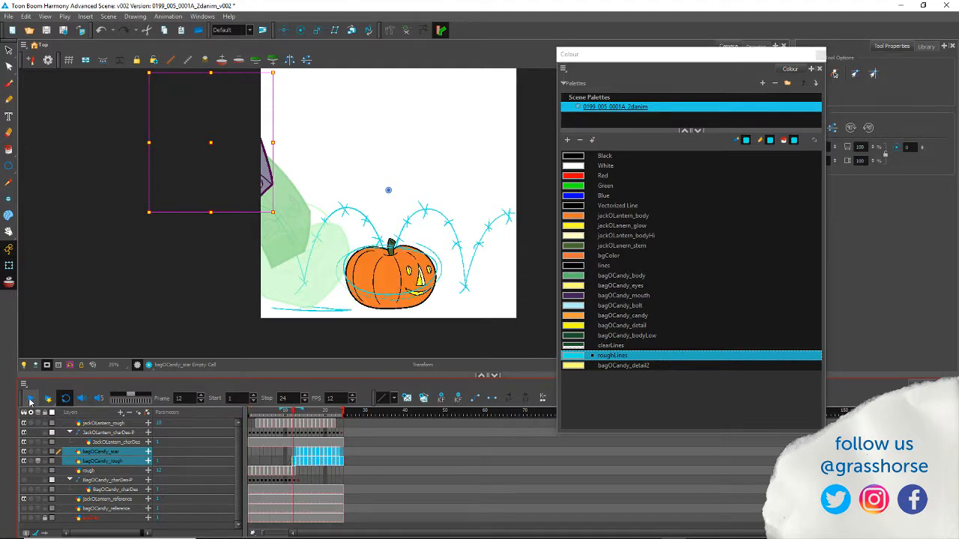
left_click(30, 399)
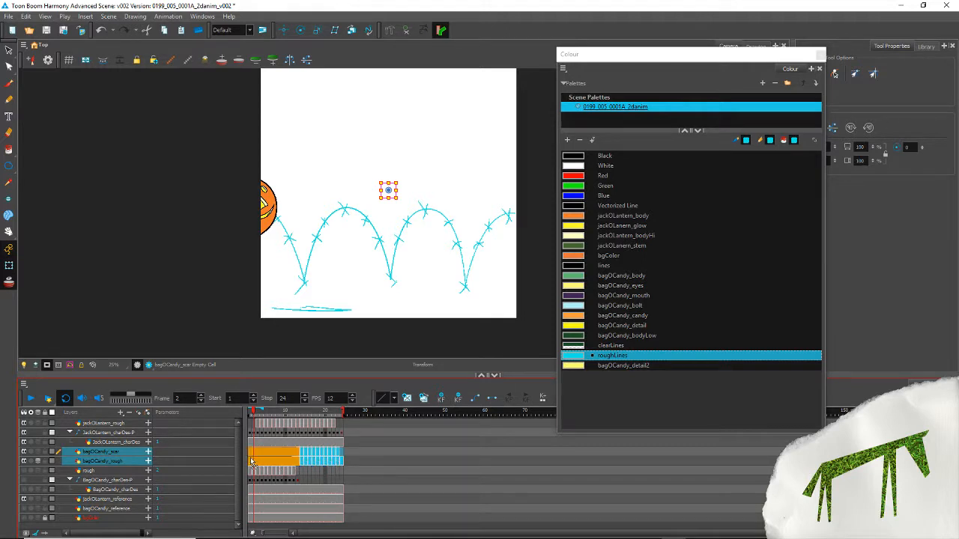
left_click_drag(251, 462, 251, 463)
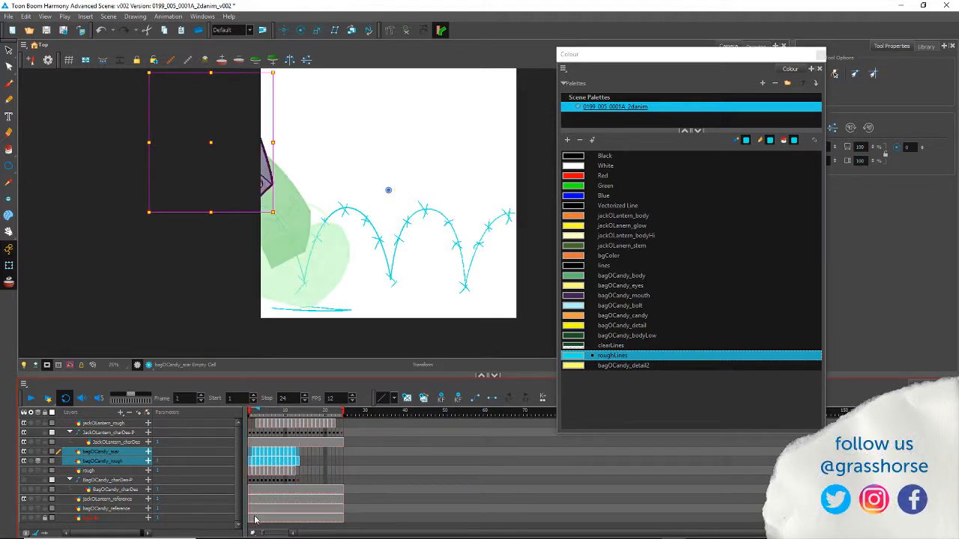
Step: Set the scene length to 36 frames and extend the JackOLantern_charDes drawing's exposure to frame 36
left_click(251, 434)
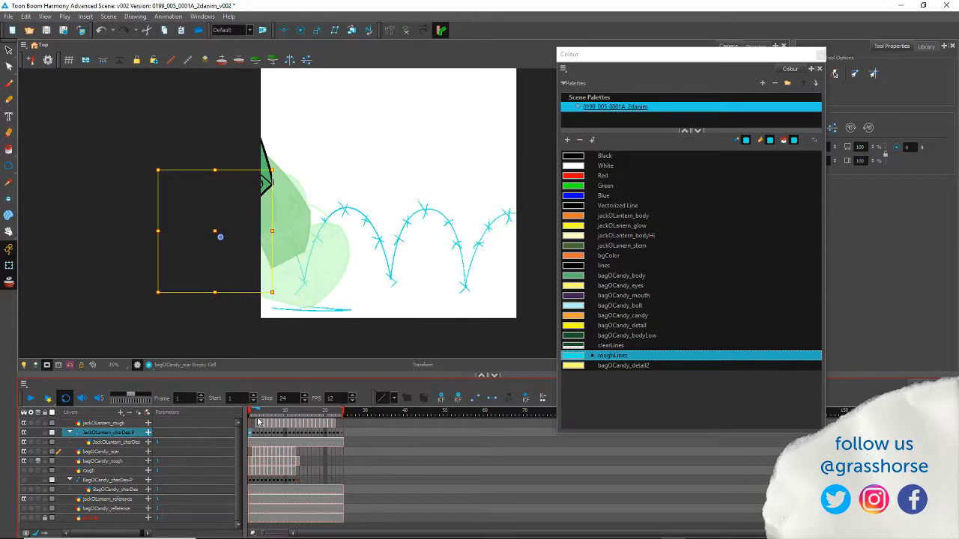
left_click(253, 425)
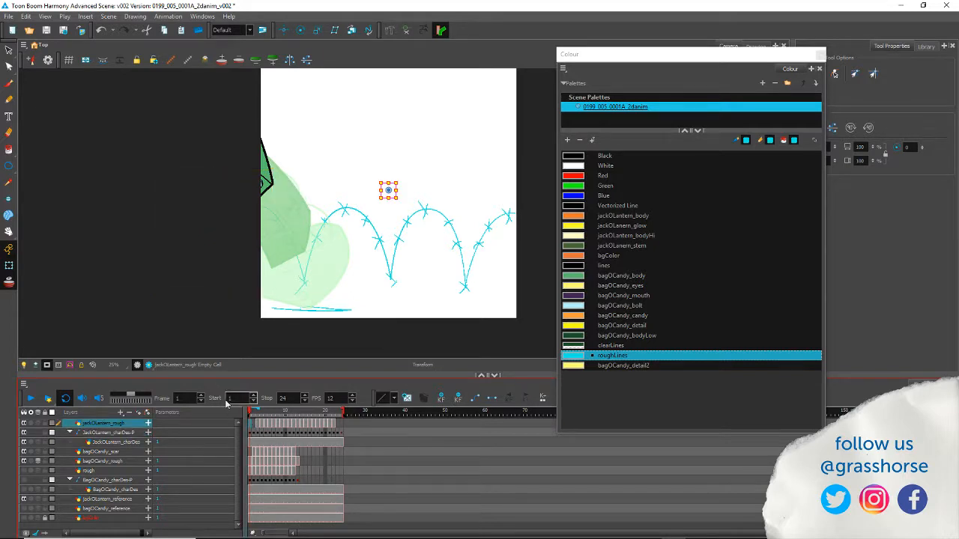
left_click(107, 17)
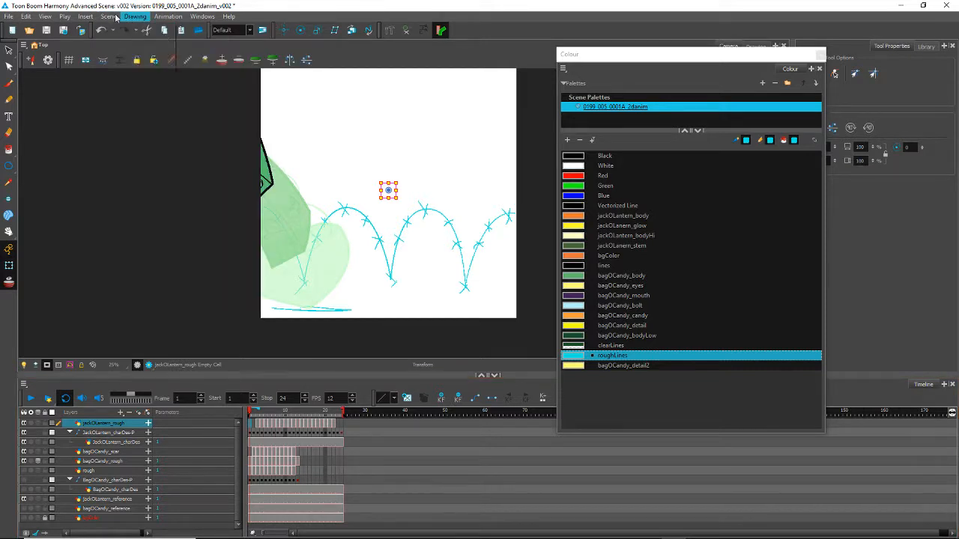
left_click(108, 30)
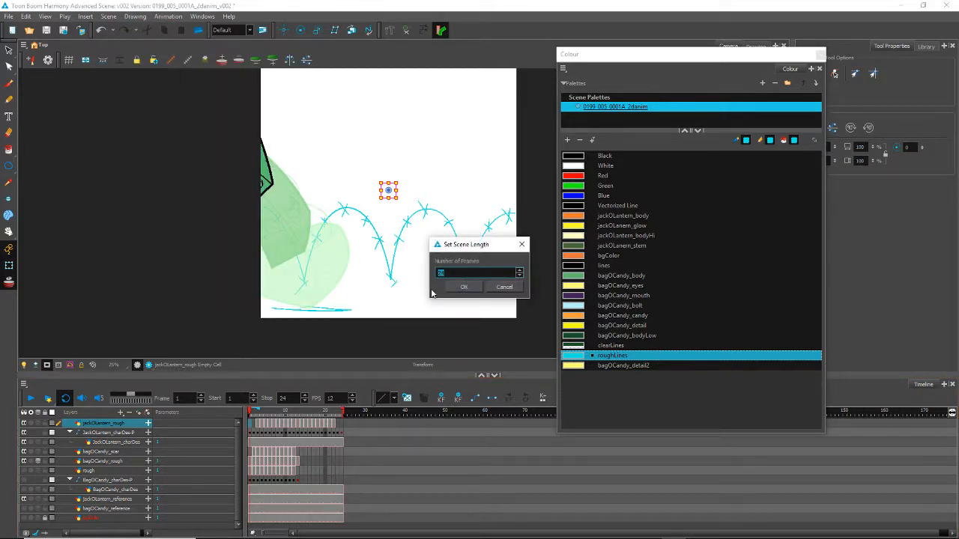
type("36")
key("Return")
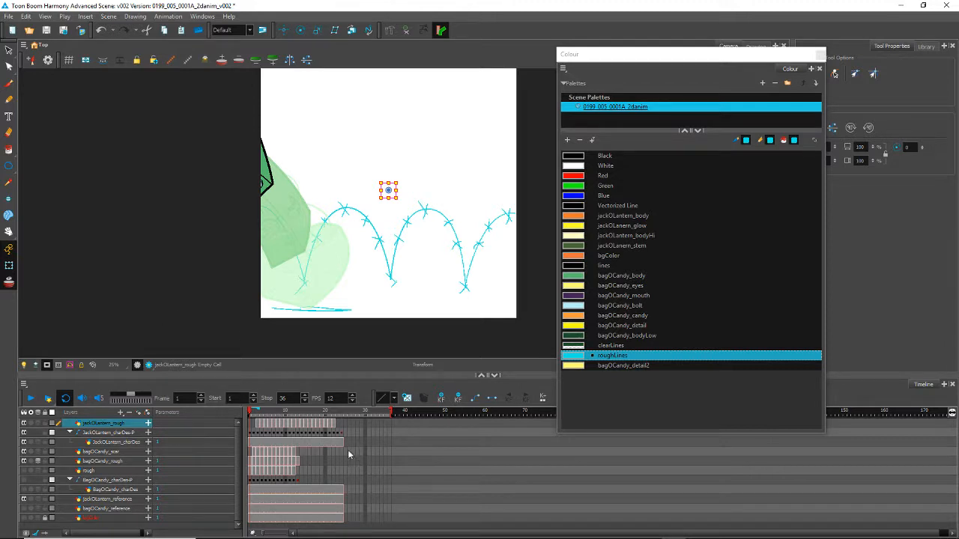
left_click(389, 443)
key("F5")
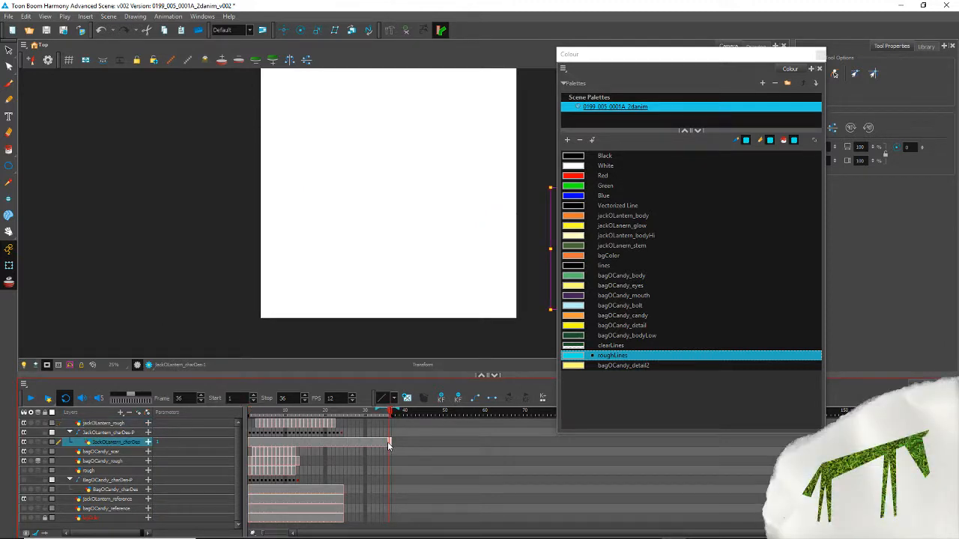
Step: Shift the JackOLantern_charDes-P keyframes to start at frame 10 and the jackOLantern_rough drawings at frame 12, and play the timing
left_click(252, 434)
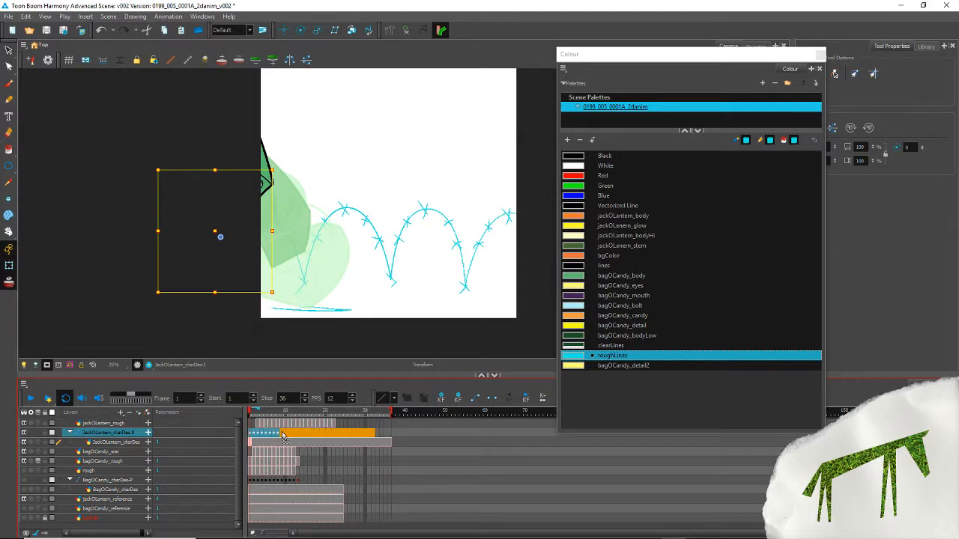
left_click_drag(291, 438, 297, 440)
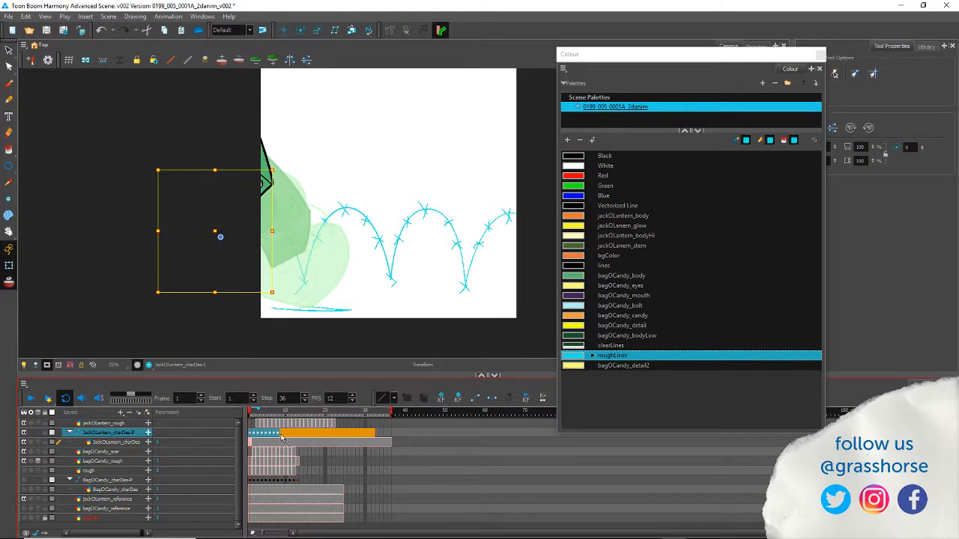
left_click(285, 441)
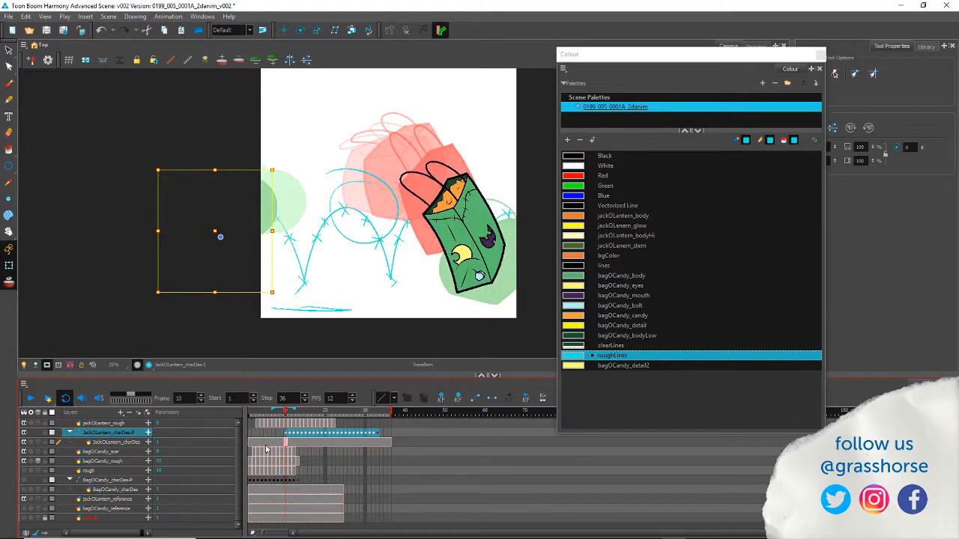
left_click(259, 425)
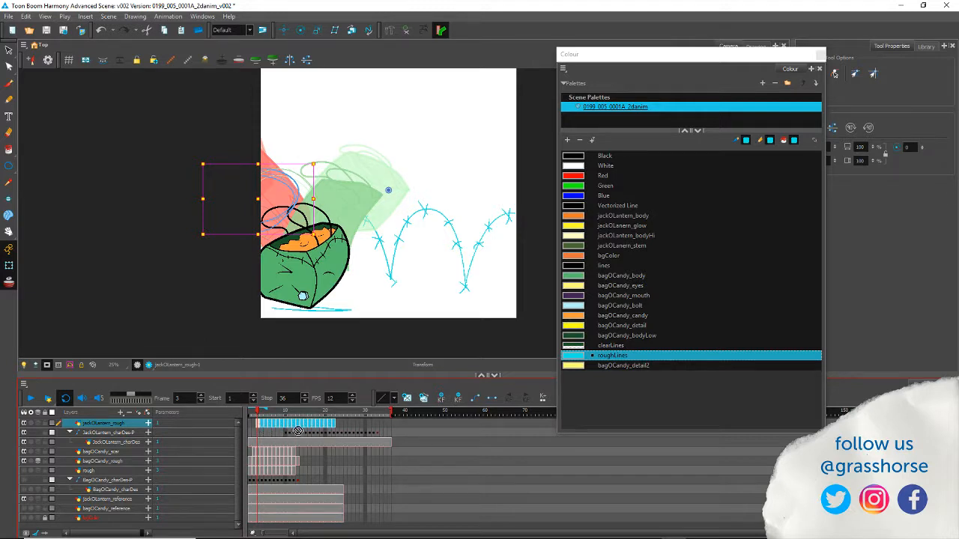
left_click(295, 427)
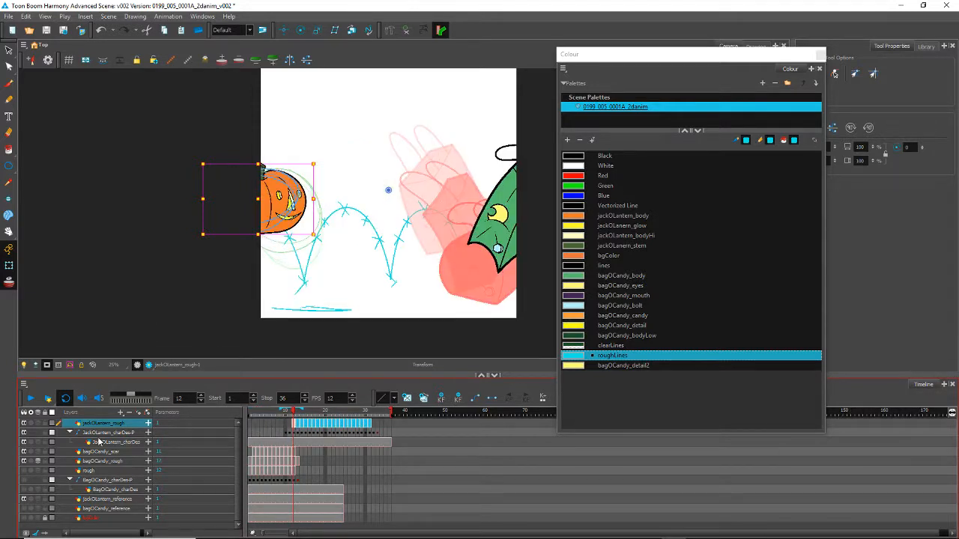
left_click(31, 399)
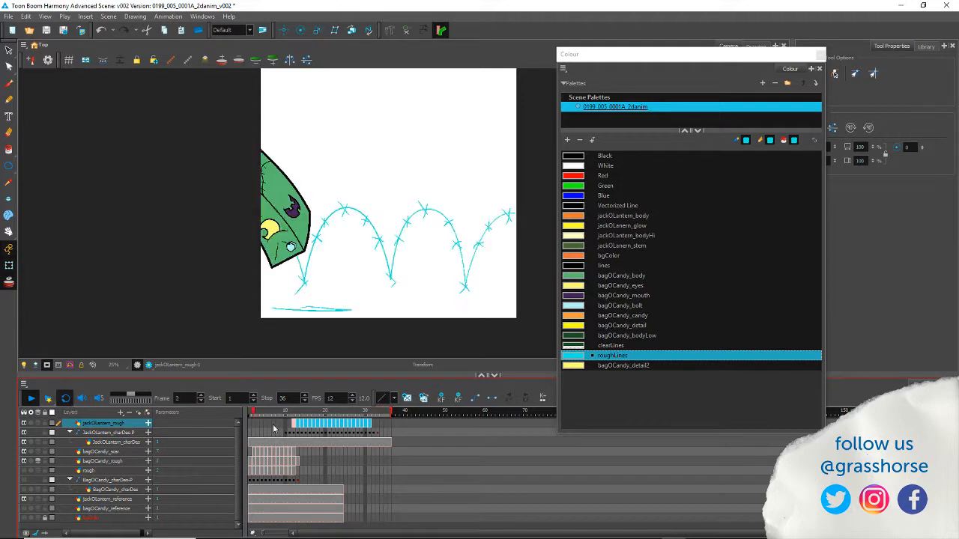
left_click(47, 401)
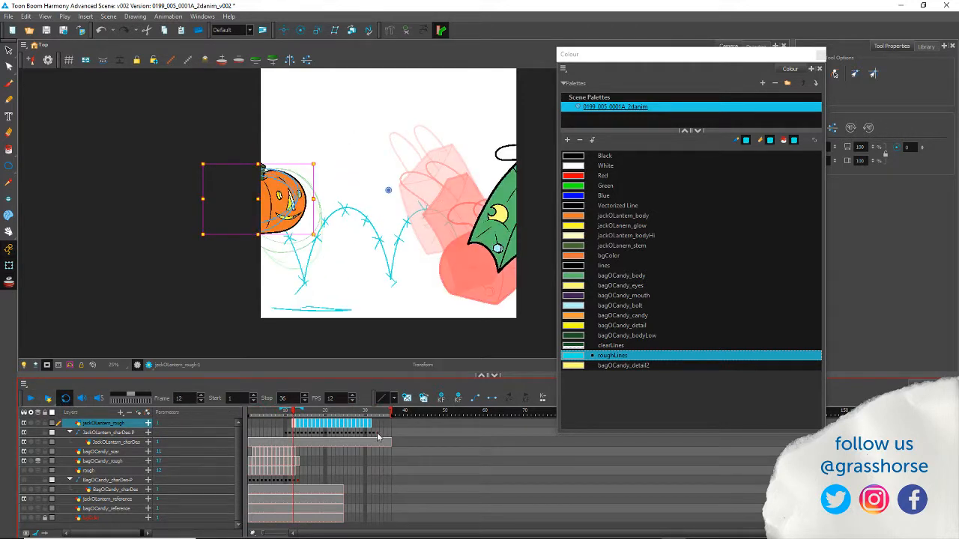
Step: Move the jackOLantern_rough drawings and peg keyframes together five frames earlier, starting the peg at frame 5, and play the result
left_click(377, 435)
left_click(287, 426, "shift")
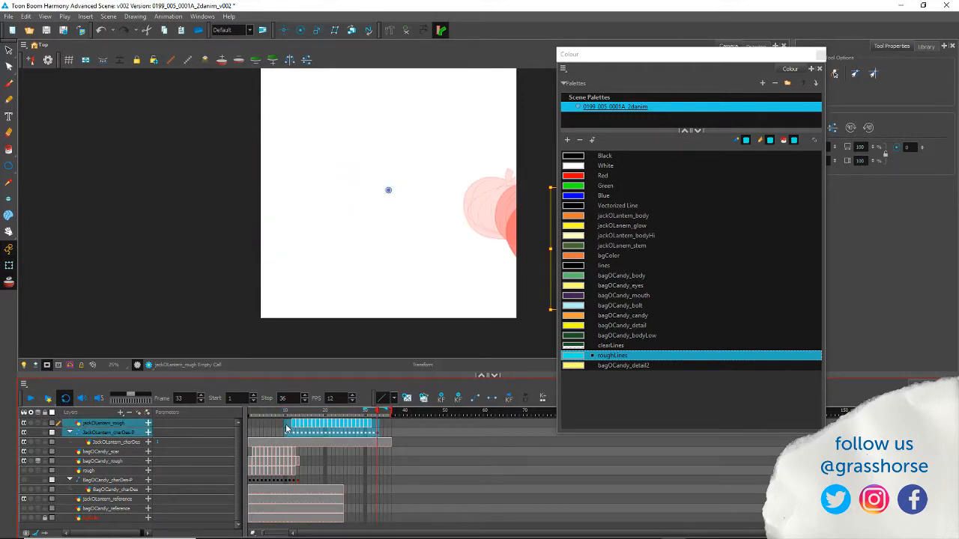
left_click_drag(283, 429, 265, 430)
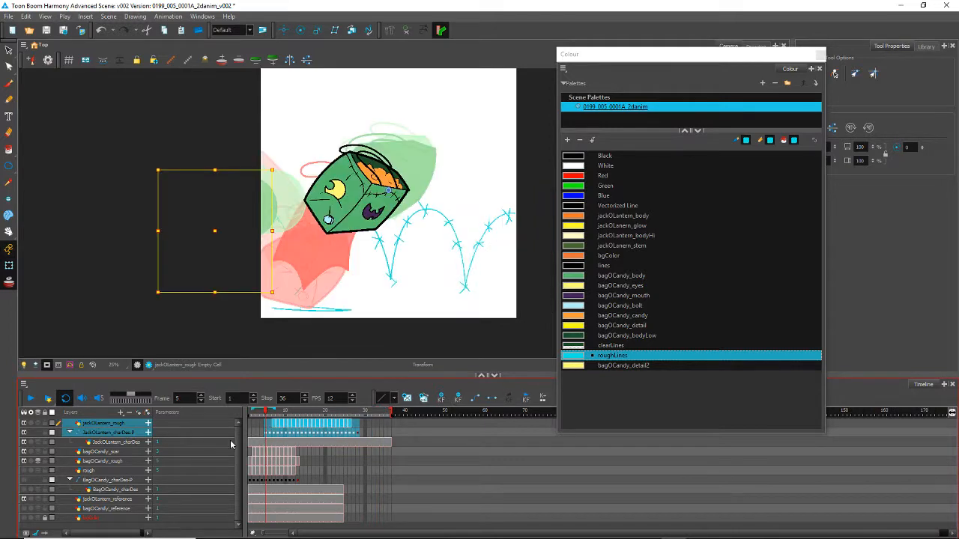
left_click(31, 399)
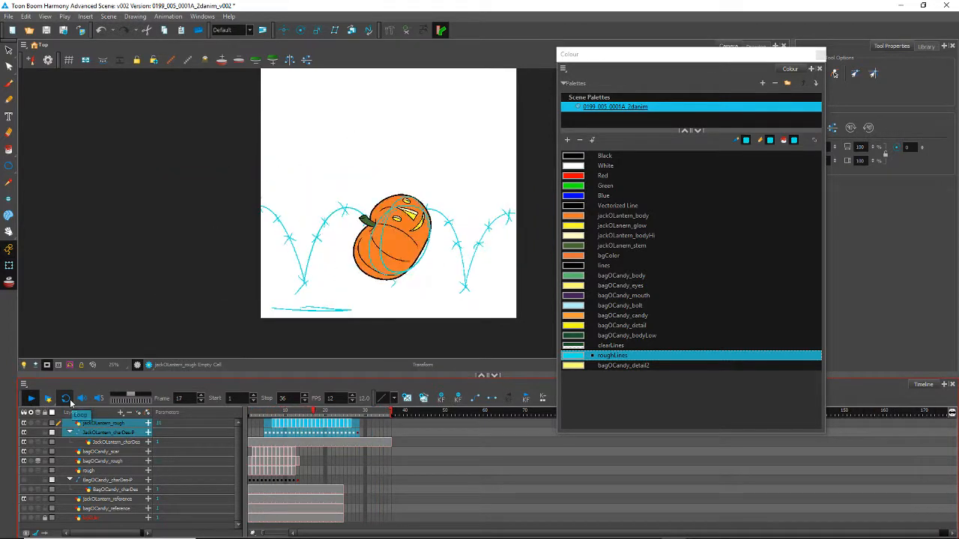
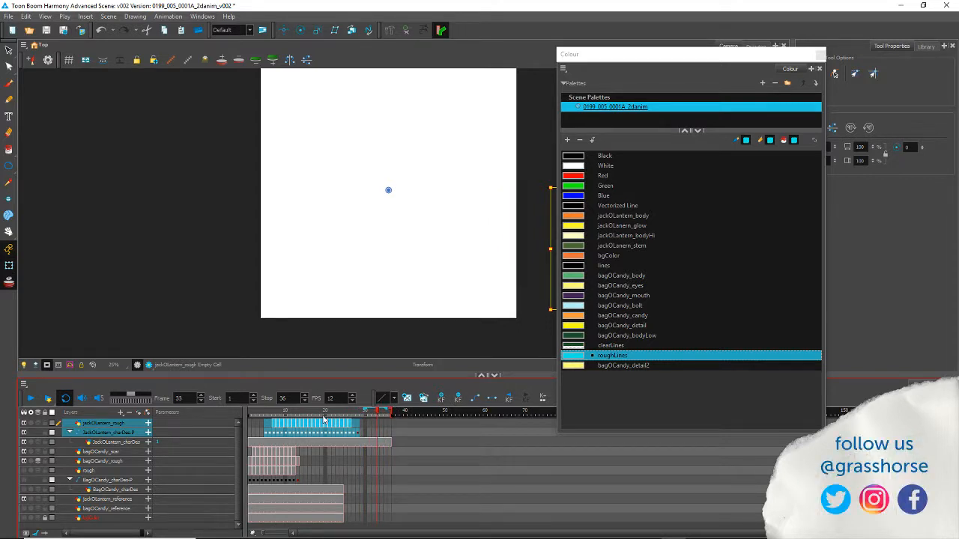
Step: Examine the jack-o'-lantern's exit frame by frame up to frame 36 and return to frame 1
key("comma")
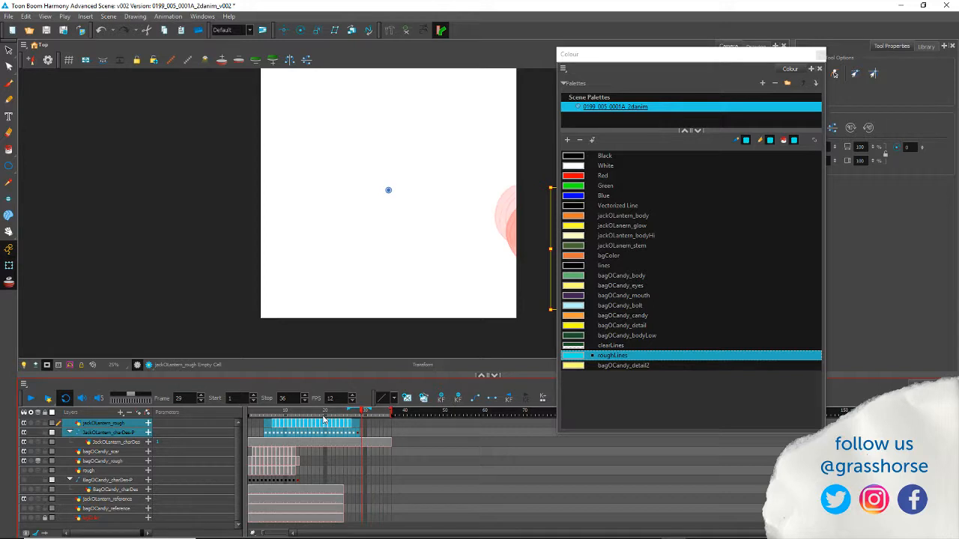
key("comma")
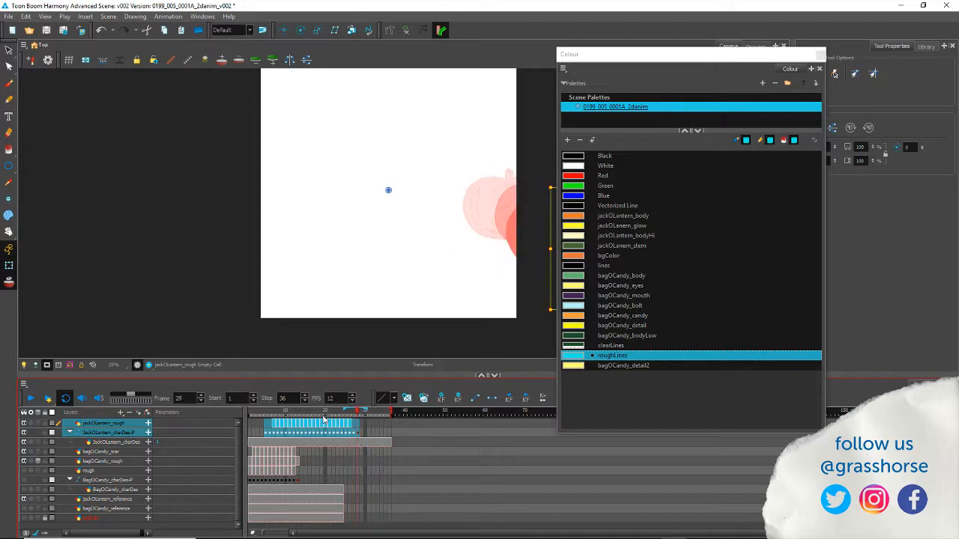
key("period")
key("period")
key("period")
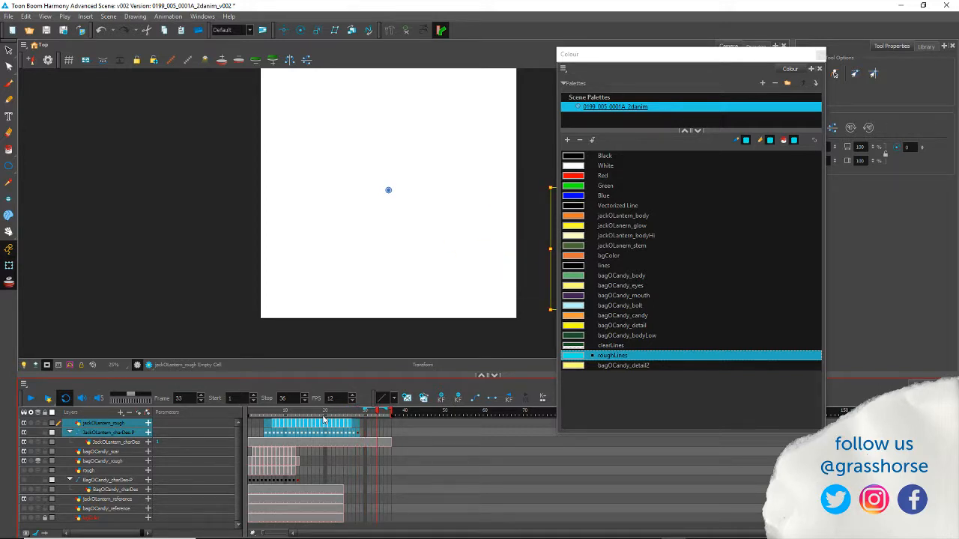
key("period")
key("period")
key("period")
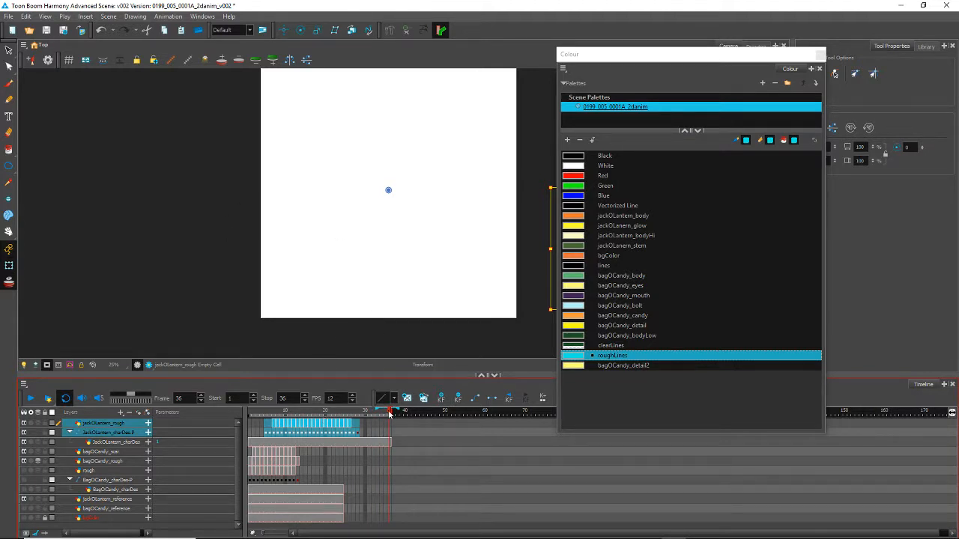
mouse_move(388, 412)
left_mouse_down()
mouse_move(255, 416)
mouse_move(378, 419)
mouse_move(263, 422)
mouse_move(389, 435)
mouse_move(263, 429)
mouse_move(391, 441)
mouse_move(257, 432)
mouse_move(390, 442)
mouse_move(258, 438)
mouse_move(350, 447)
mouse_move(207, 410)
left_mouse_up()
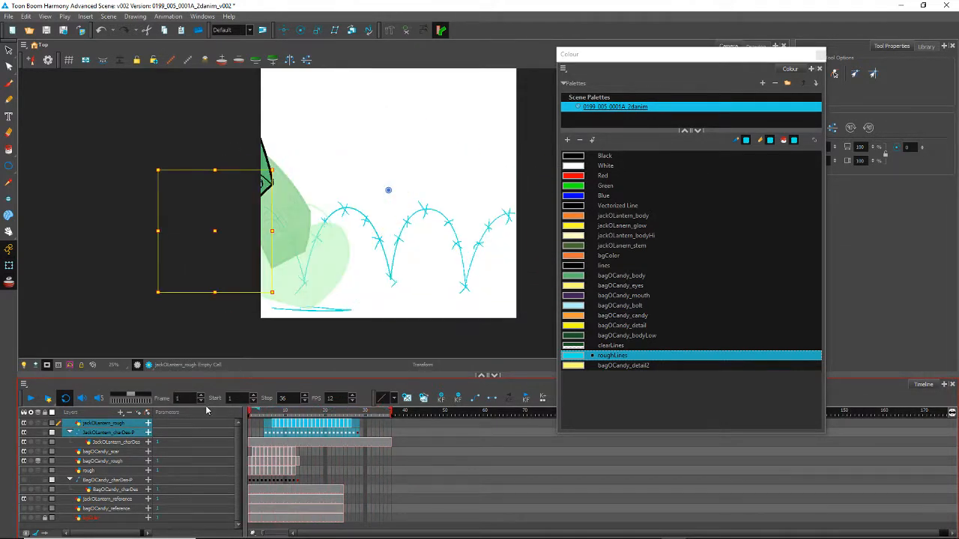
Step: Add a vector drawing layer named jackOLantern_clean above jackOLantern_rough, and add a second layer from the same name
double_click(94, 426)
key("Escape")
left_click(110, 426)
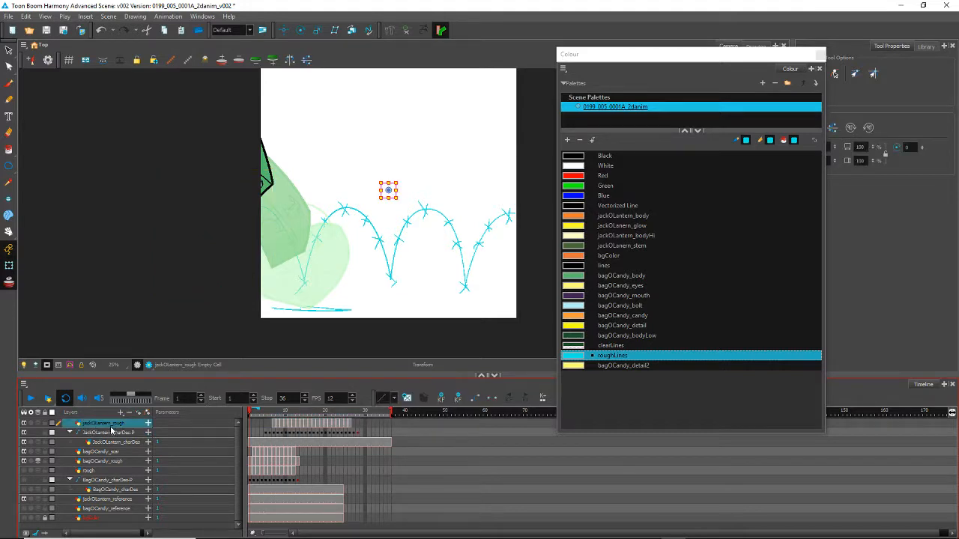
left_click(122, 414)
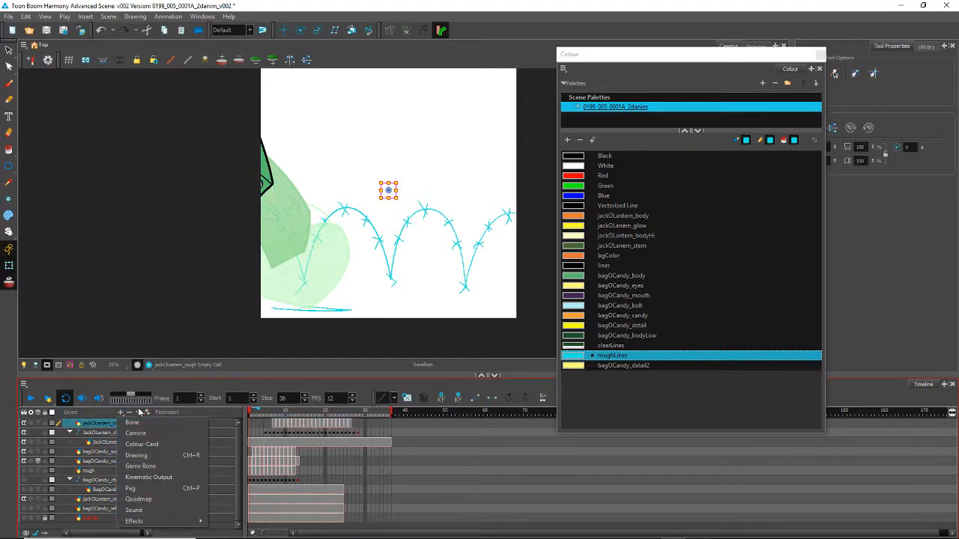
left_click(135, 455)
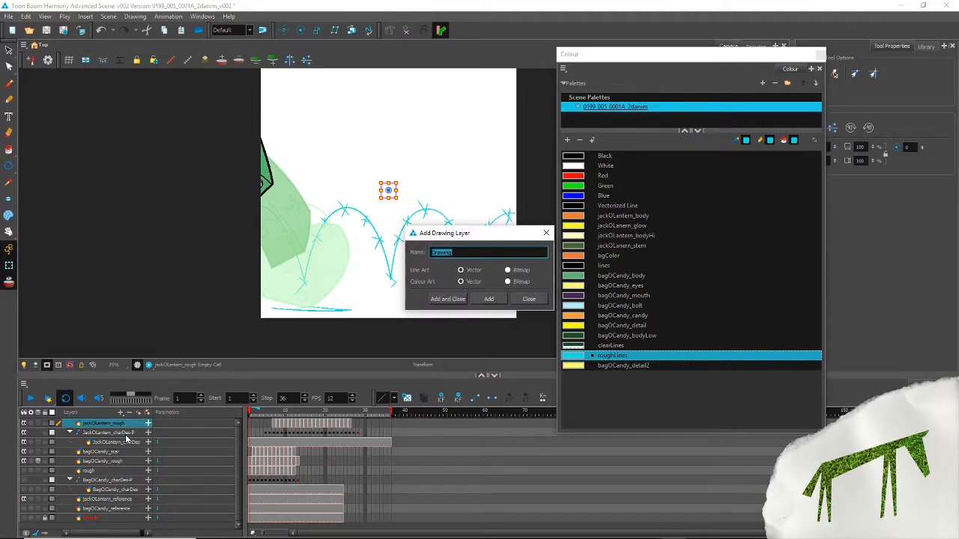
type("jackOLantern_clean")
key("Return")
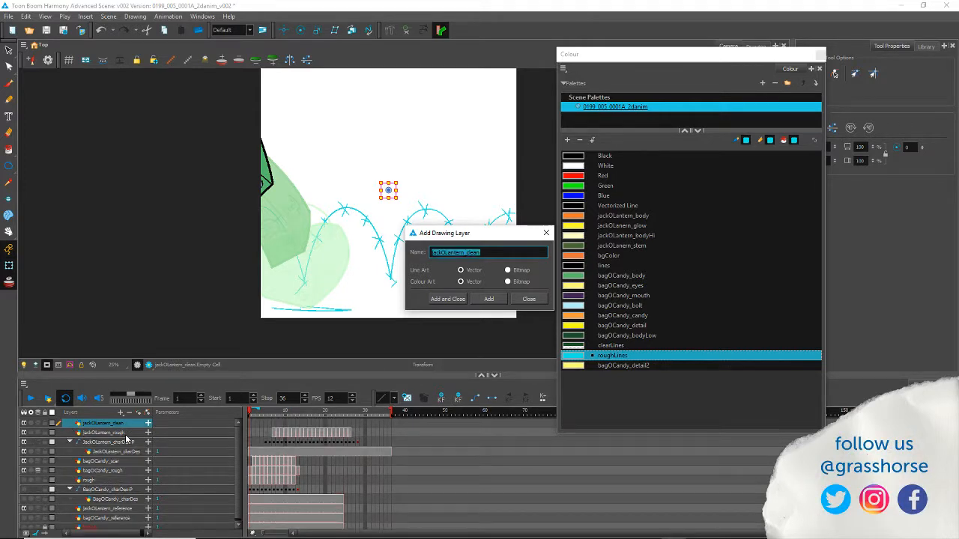
left_click(273, 424)
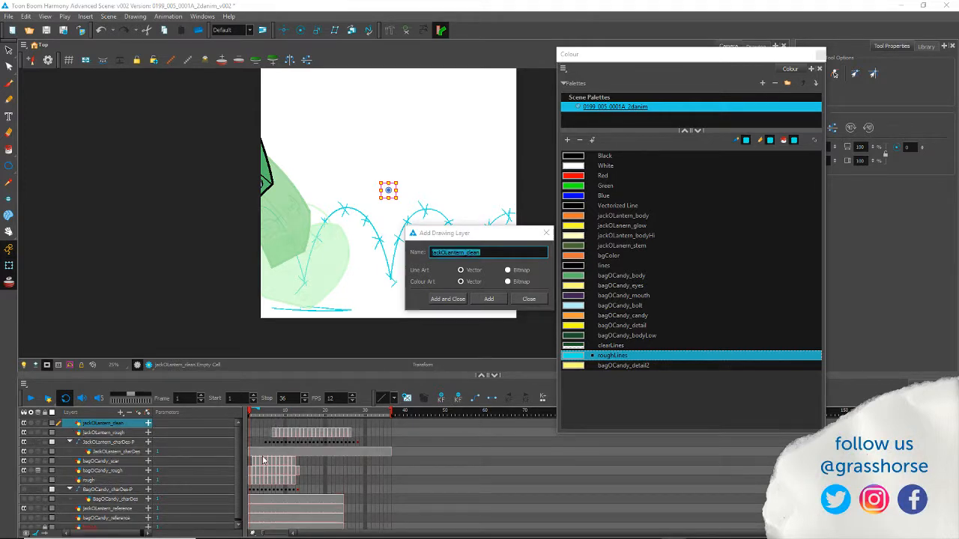
left_click(448, 299)
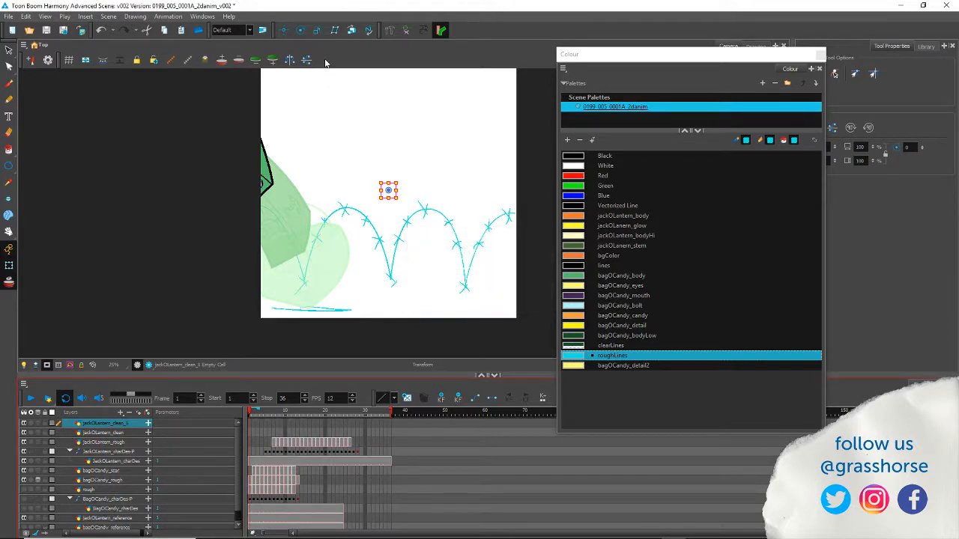
Step: From frame 7 of the jackOLantern_clean layer, flip through frames 5 to 16 to compare the pumpkin with its rough drawings
left_click(274, 433)
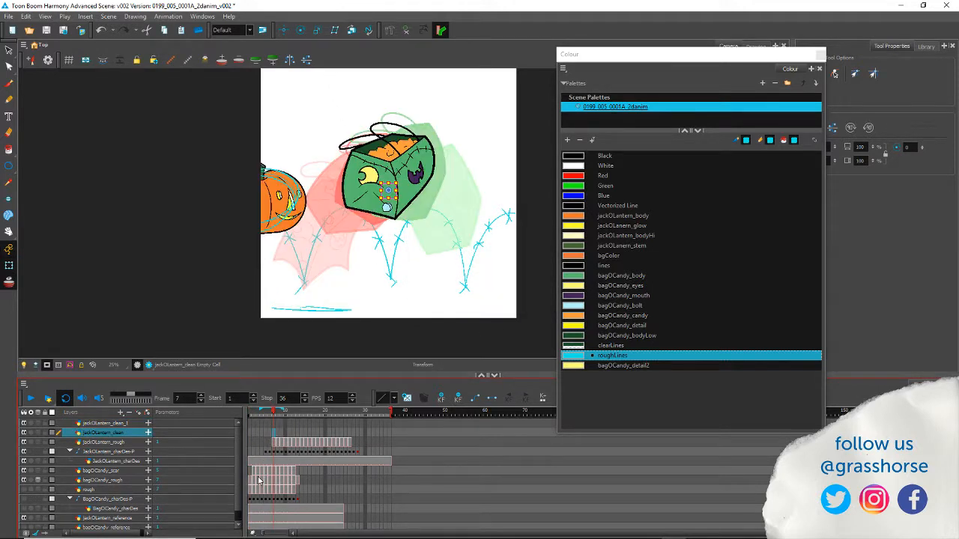
key("period")
key("period")
key("period")
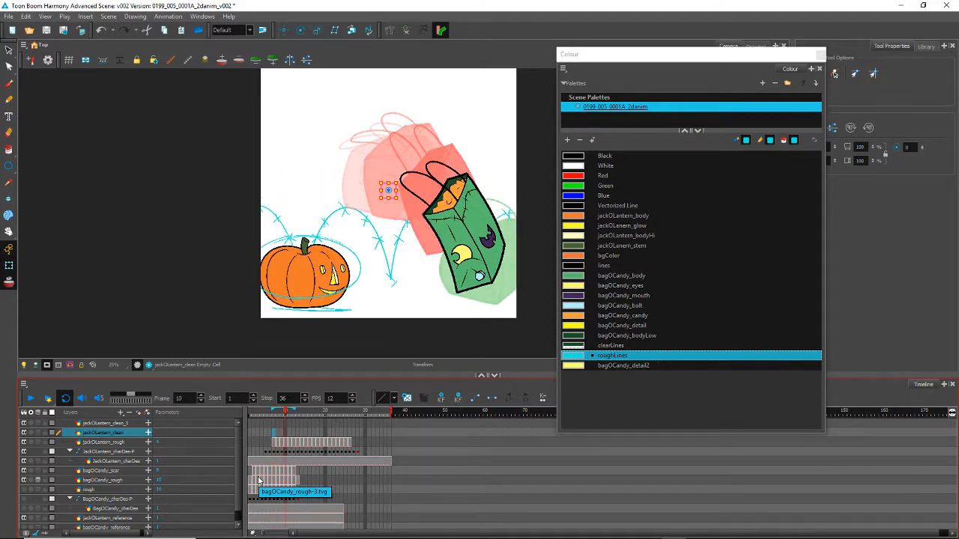
key("period")
key("period")
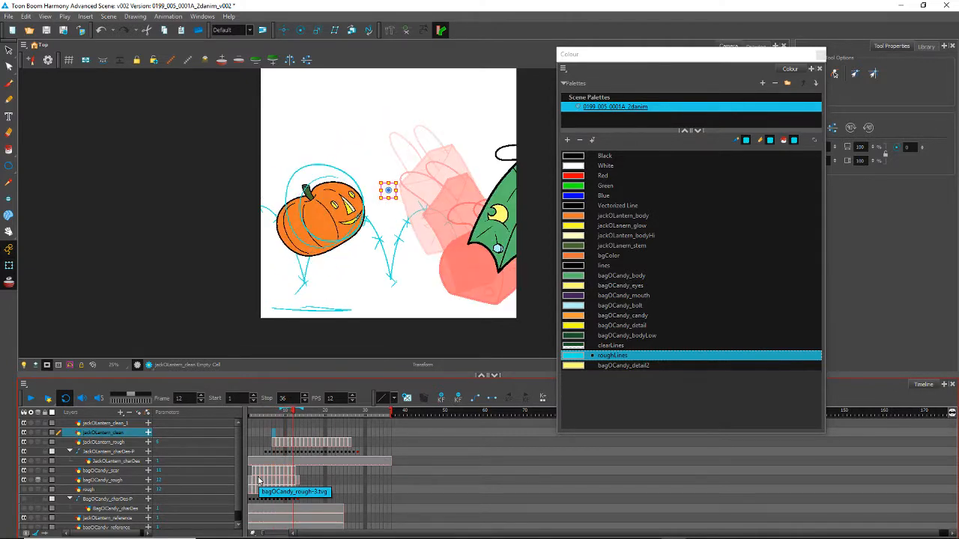
key("period")
key("period")
key("period")
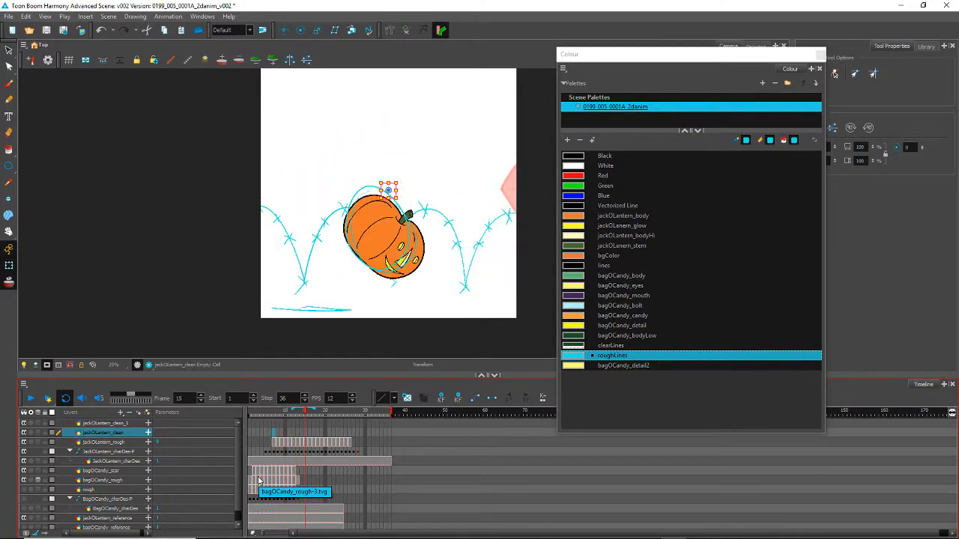
key("comma")
key("comma")
key("comma")
key("comma")
key("comma")
key("comma")
key("comma")
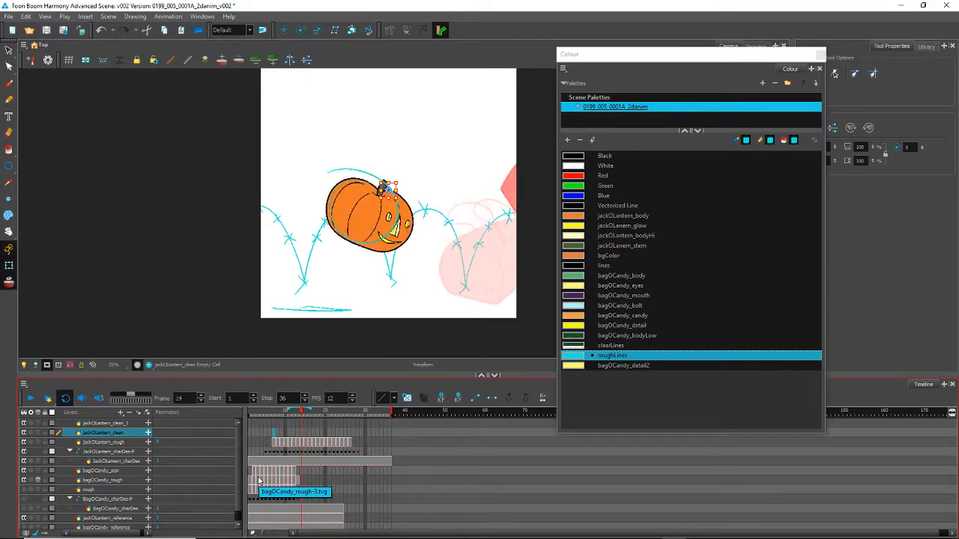
key("comma")
key("comma")
key("comma")
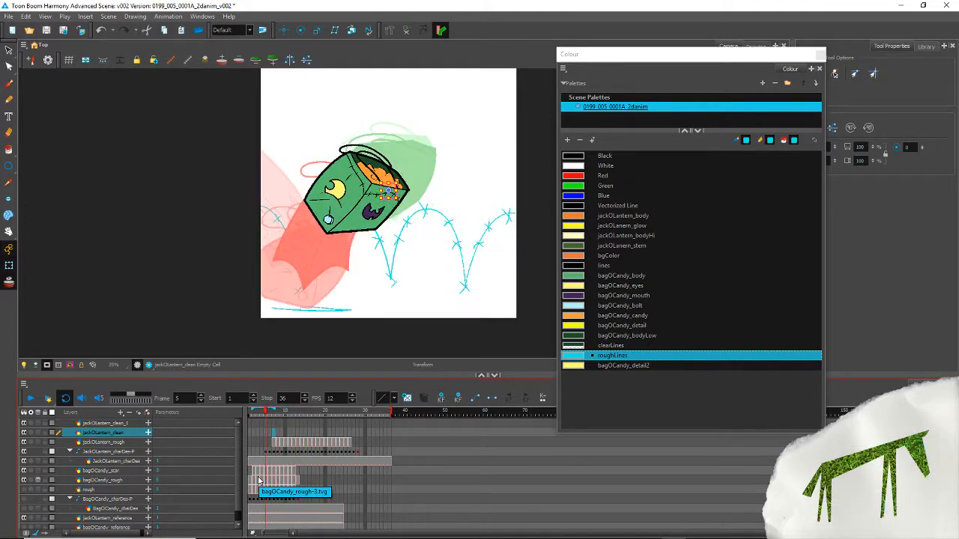
key("period")
key("period")
key("period")
key("period")
key("period")
key("period")
key("period")
key("period")
key("period")
key("period")
key("period")
key("period")
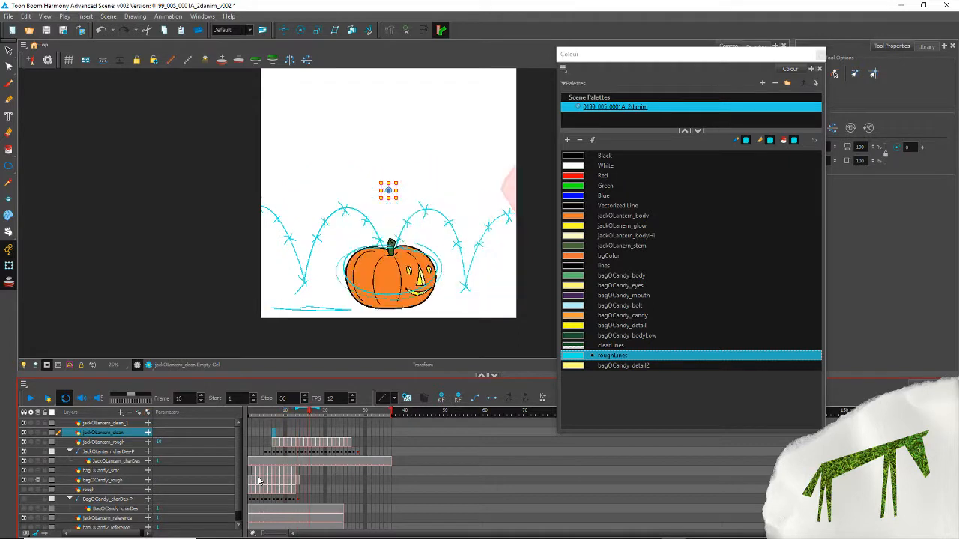
key("comma")
key("comma")
key("comma")
key("comma")
key("comma")
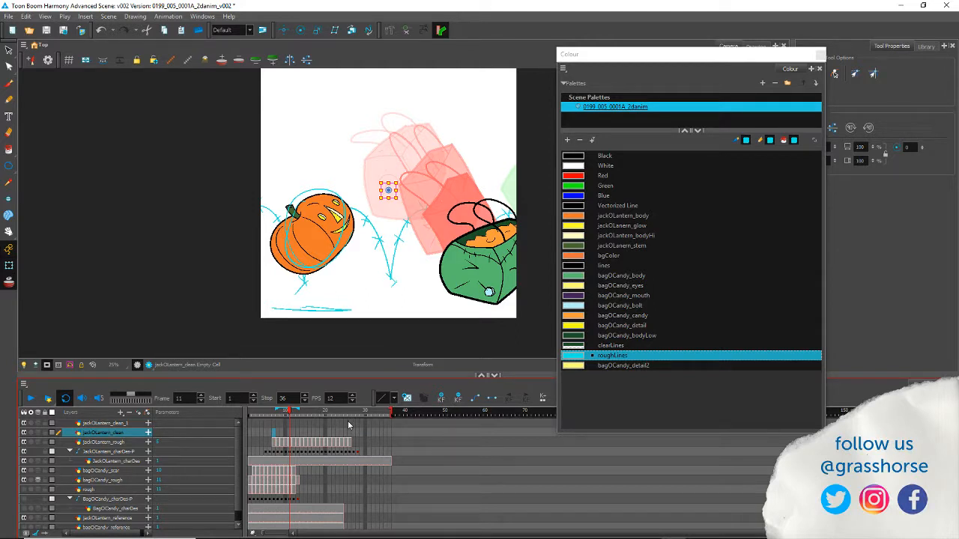
key("period")
key("period")
key("period")
key("period")
Step: Flip through the jack-o'-lantern's second and third bounces up to about frame 23 and back to examine the poses
key("Up")
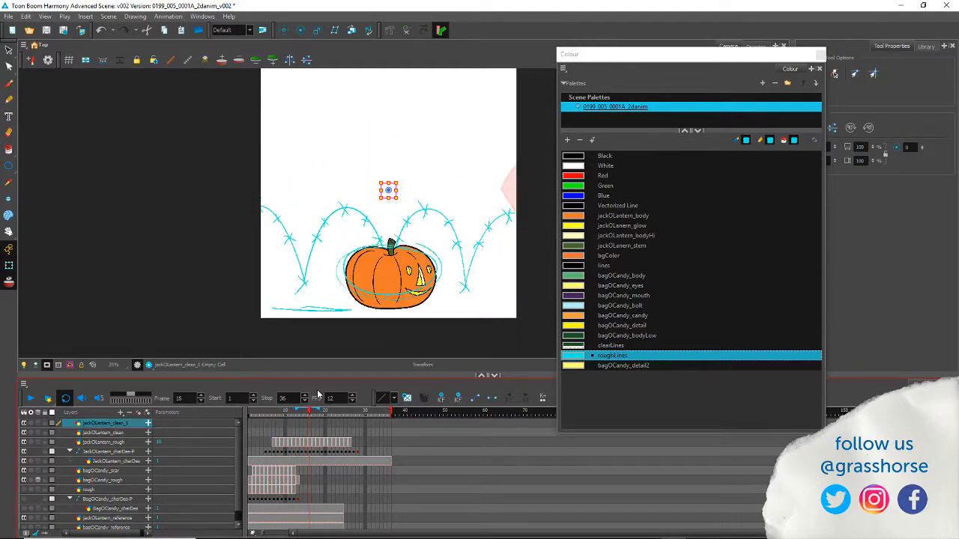
key("period")
key("period")
key("period")
key("period")
key("period")
key("period")
key("period")
key("comma")
key("comma")
key("comma")
key("comma")
key("comma")
key("comma")
key("comma")
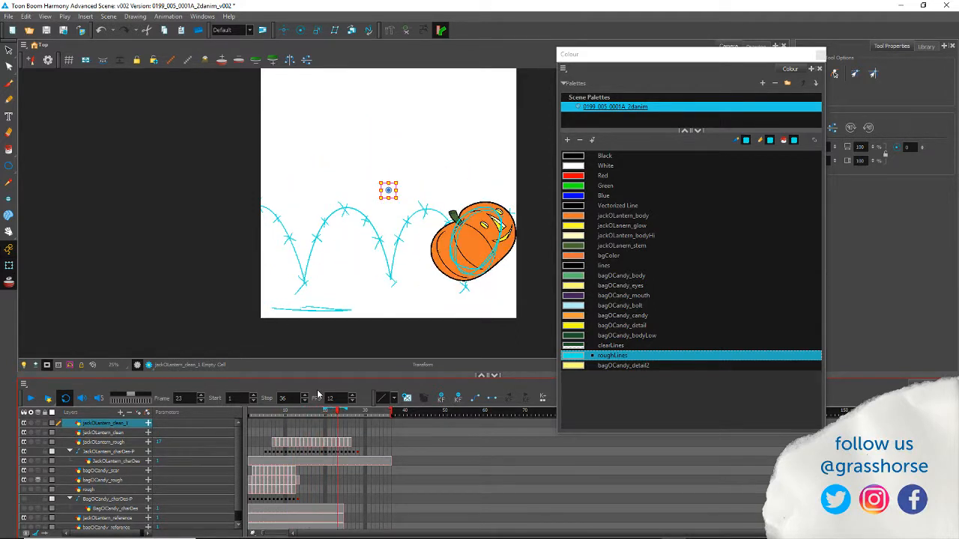
key("comma")
key("comma")
key("comma")
key("comma")
key("comma")
key("comma")
key("comma")
key("comma")
key("comma")
key("comma")
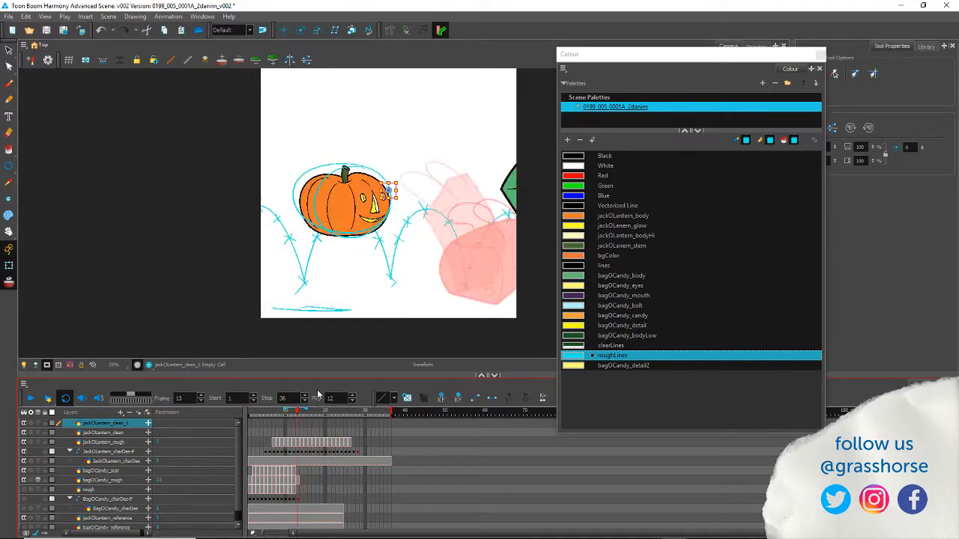
key("period")
key("period")
key("period")
key("period")
key("period")
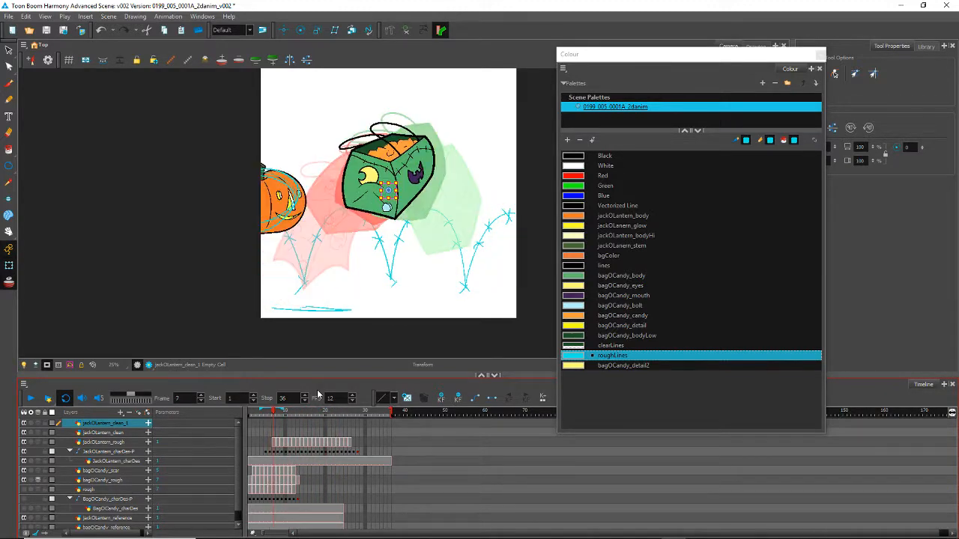
Step: Examine the pumpkin's first ground contact and following bounce between frames 10 and 15, ending on frame 10
key("comma")
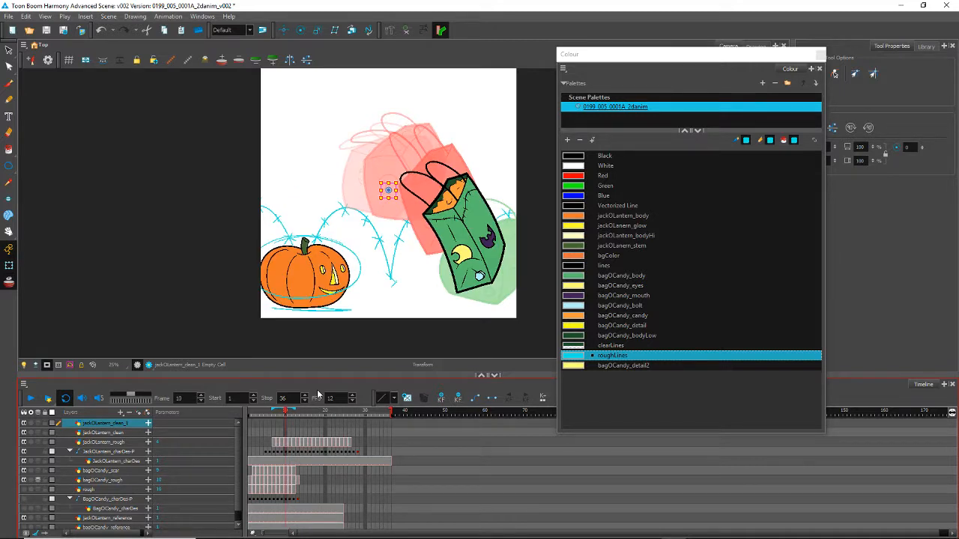
key("period")
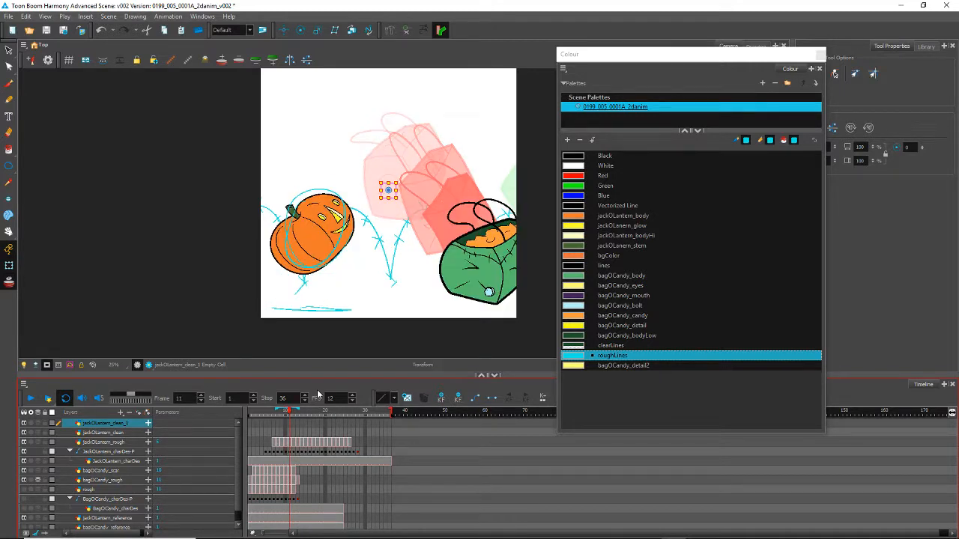
key("period")
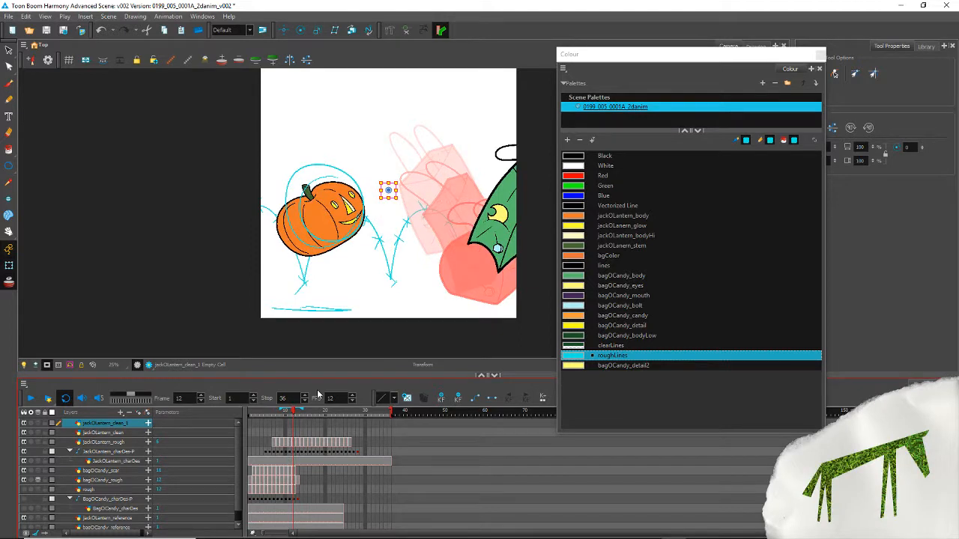
key("period")
key("period")
key("comma")
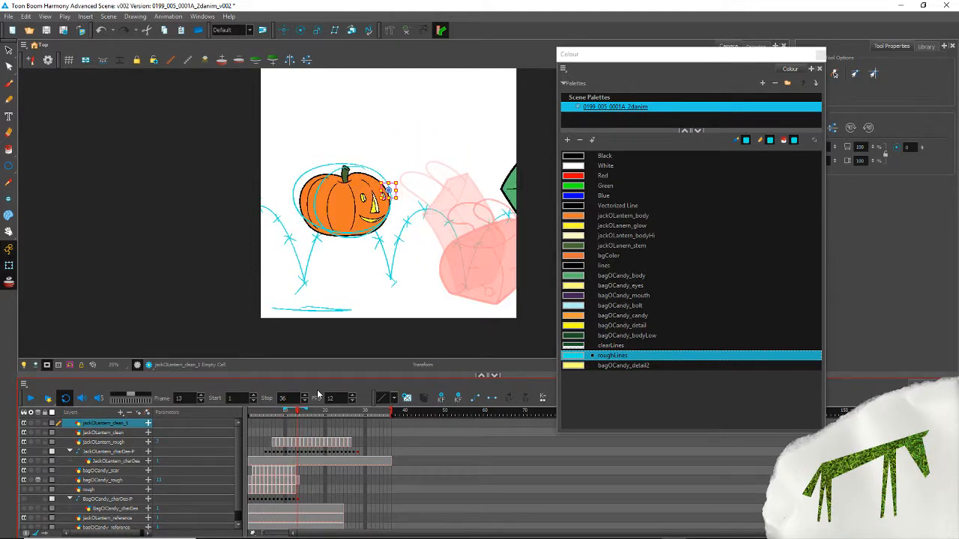
key("comma")
key("comma")
key("comma")
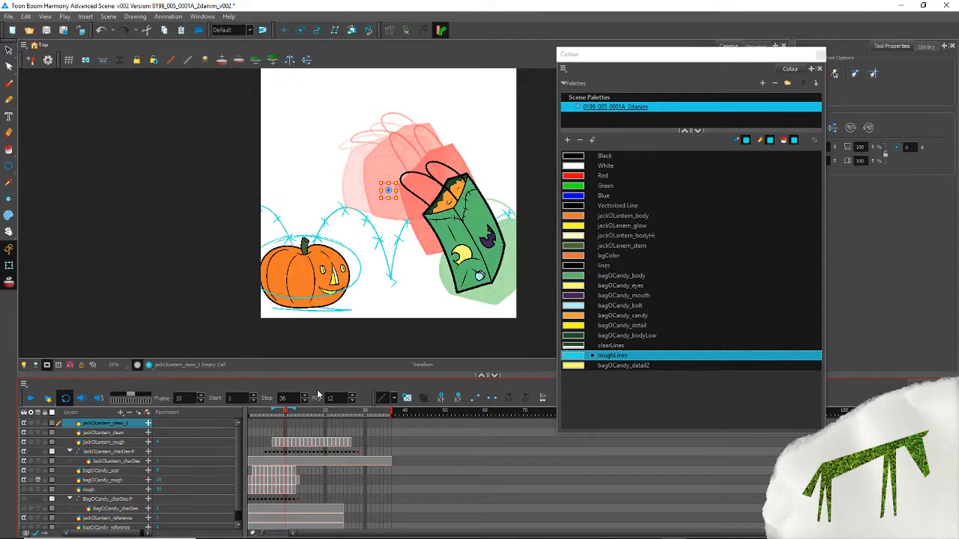
key("period")
key("period")
key("period")
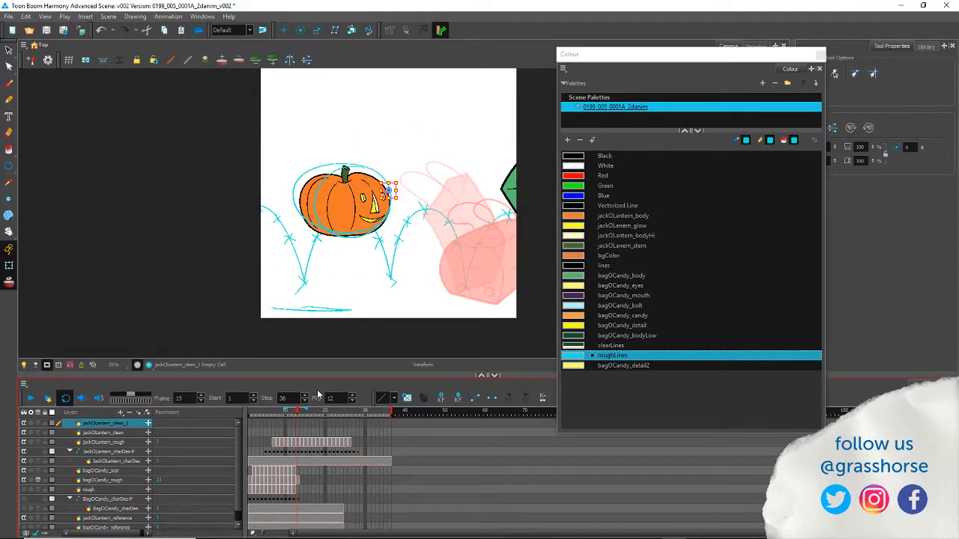
key("period")
key("period")
key("comma")
key("comma")
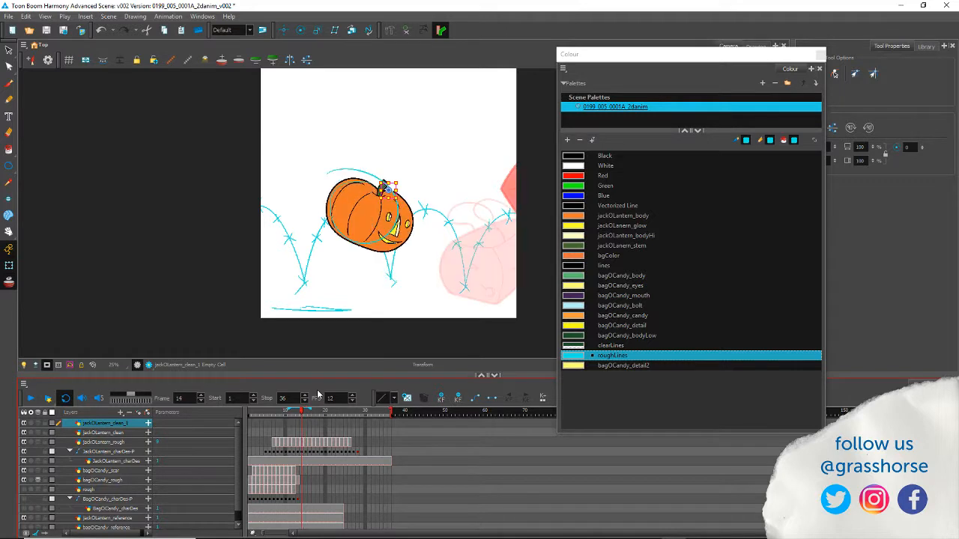
key("comma")
key("comma")
key("comma")
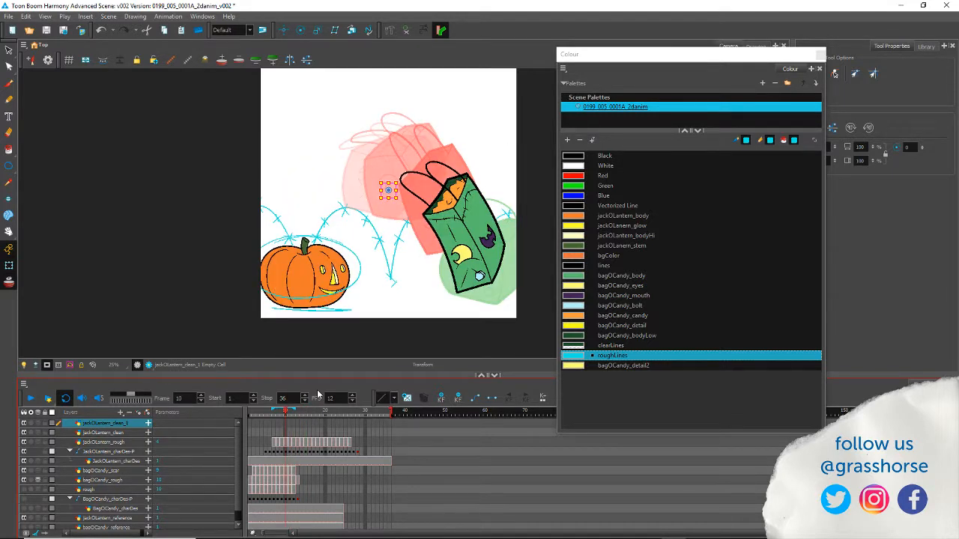
Step: Select frame 10 of the jackOLantern_clean layer and turn off the camera mask around the pumpkin's squash pose
left_click(95, 452)
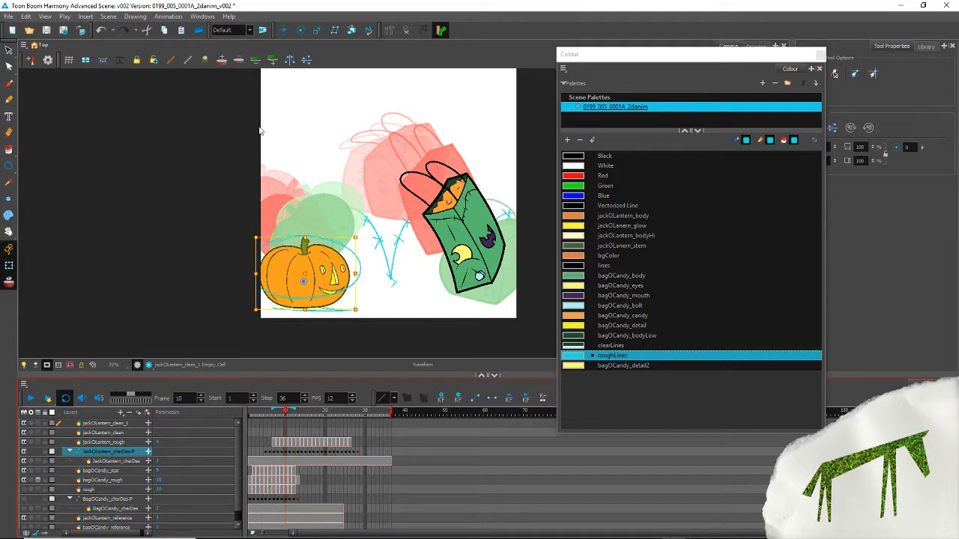
left_click(283, 433)
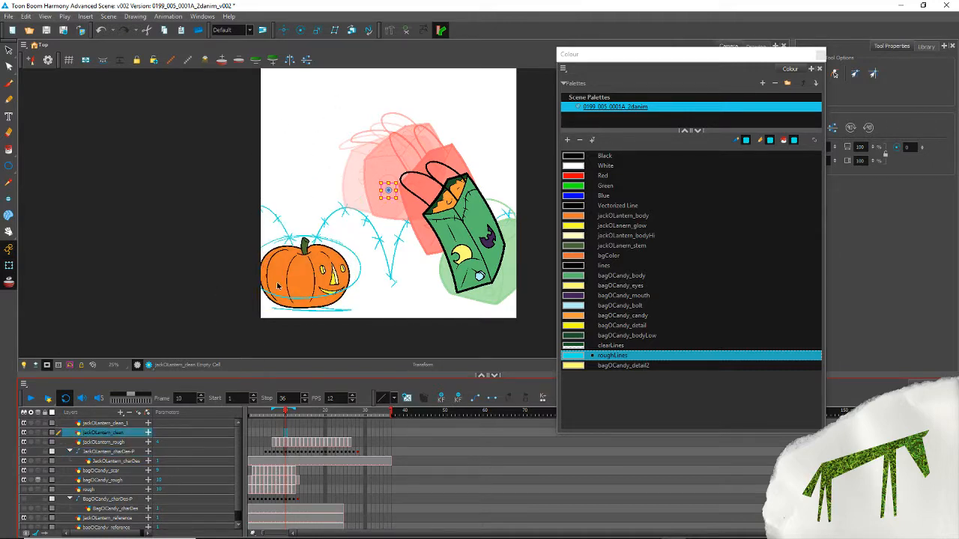
scroll(259, 277, "up", 4)
left_click(47, 365)
scroll(232, 220, "down", 2)
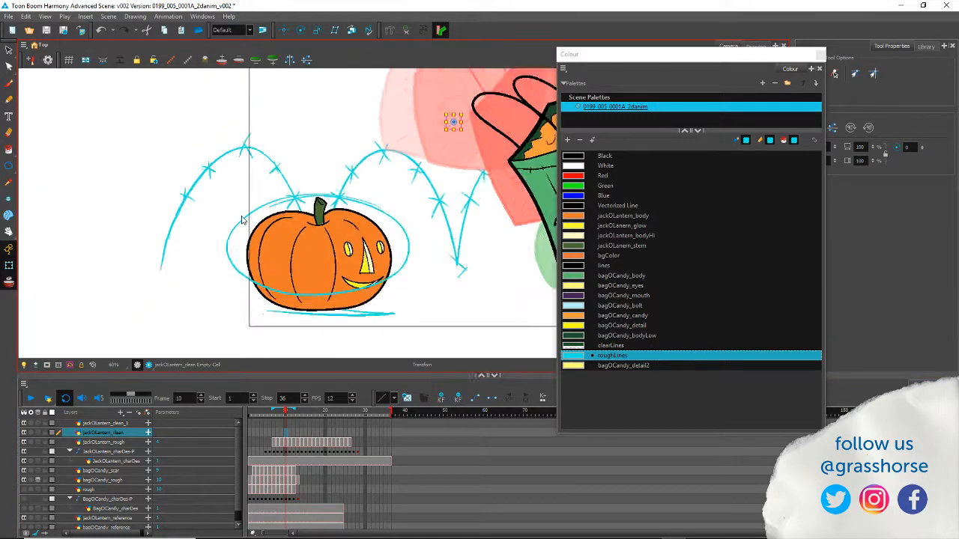
scroll(201, 289, "up", 1)
left_click_drag(298, 259, 230, 270)
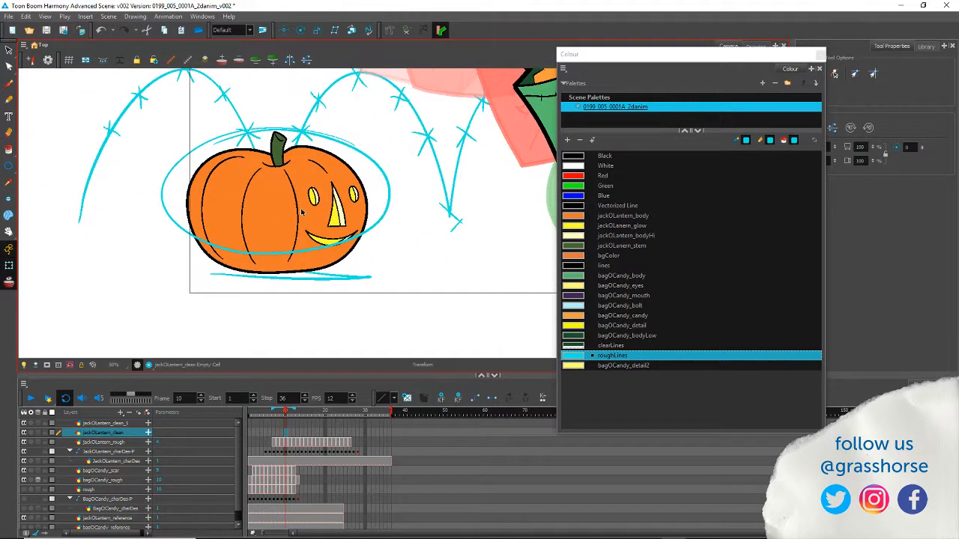
Step: On frame 10 of the jackOLantern_clean_1 layer, draw the pumpkin's wide squashed outline with the Pencil in the lines colour
left_click(277, 423)
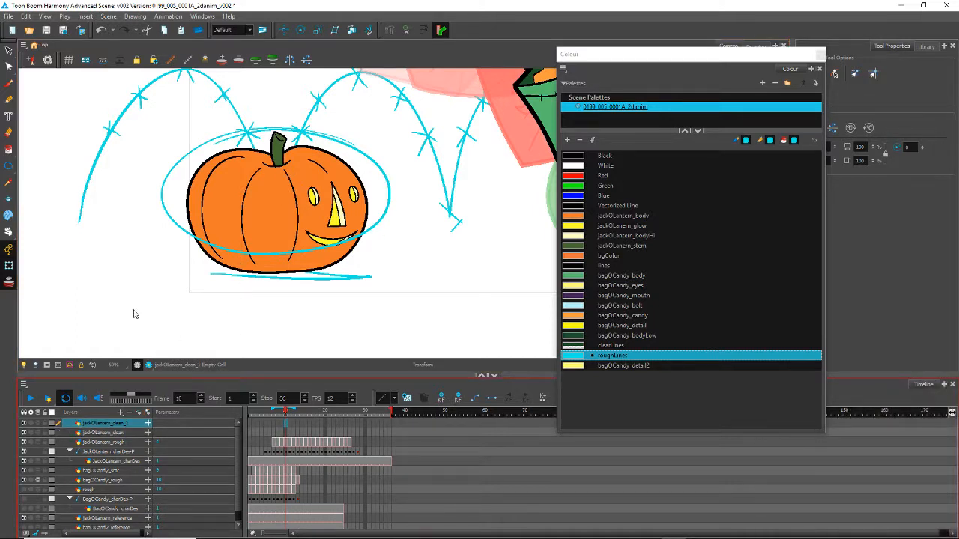
left_click(9, 99)
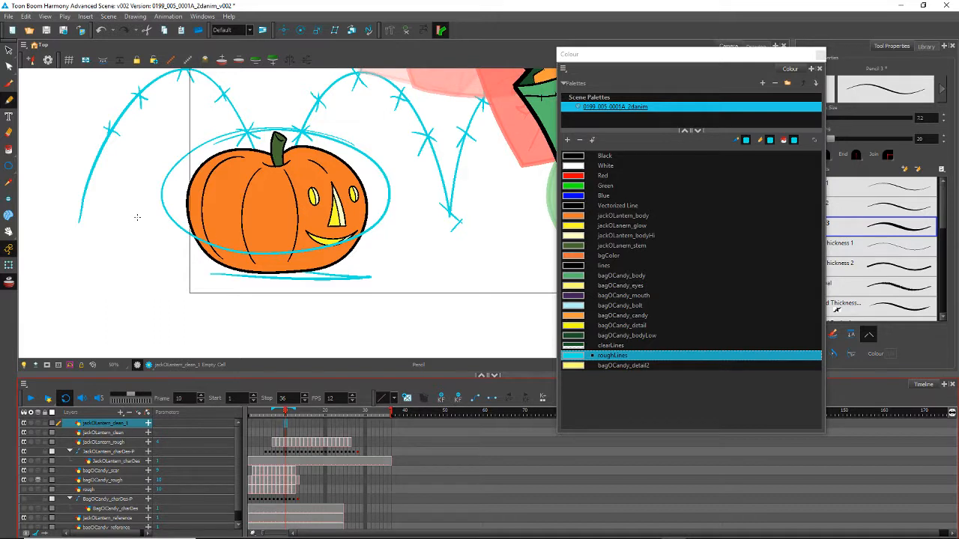
left_click(606, 270)
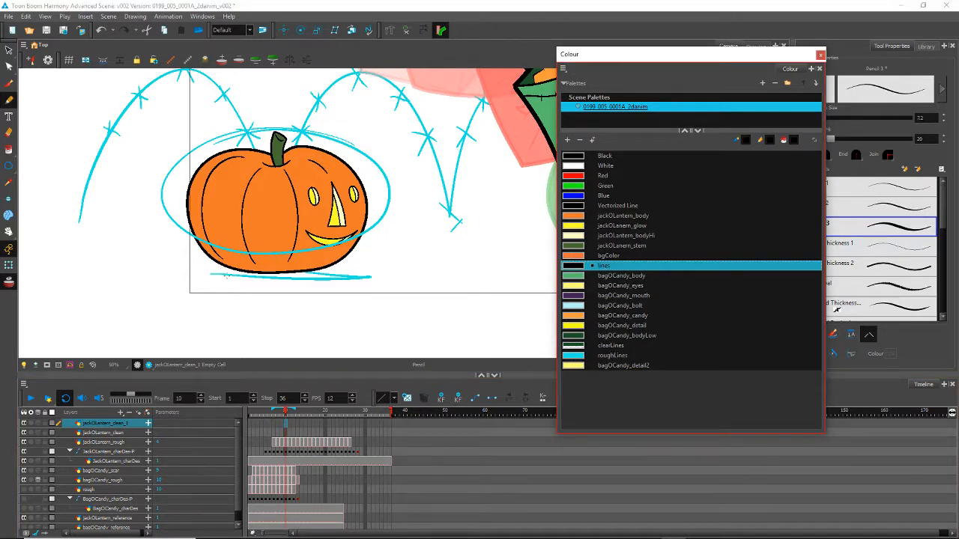
mouse_move(279, 274)
left_mouse_down()
mouse_move(204, 269)
mouse_move(170, 250)
mouse_move(152, 223)
mouse_move(155, 203)
mouse_move(201, 173)
mouse_move(290, 170)
mouse_move(396, 186)
mouse_move(415, 218)
mouse_move(398, 246)
mouse_move(346, 271)
mouse_move(175, 258)
mouse_move(158, 242)
mouse_move(158, 206)
mouse_move(201, 176)
mouse_move(370, 175)
mouse_move(388, 192)
mouse_move(397, 229)
mouse_move(386, 250)
mouse_move(338, 272)
mouse_move(193, 274)
left_mouse_up()
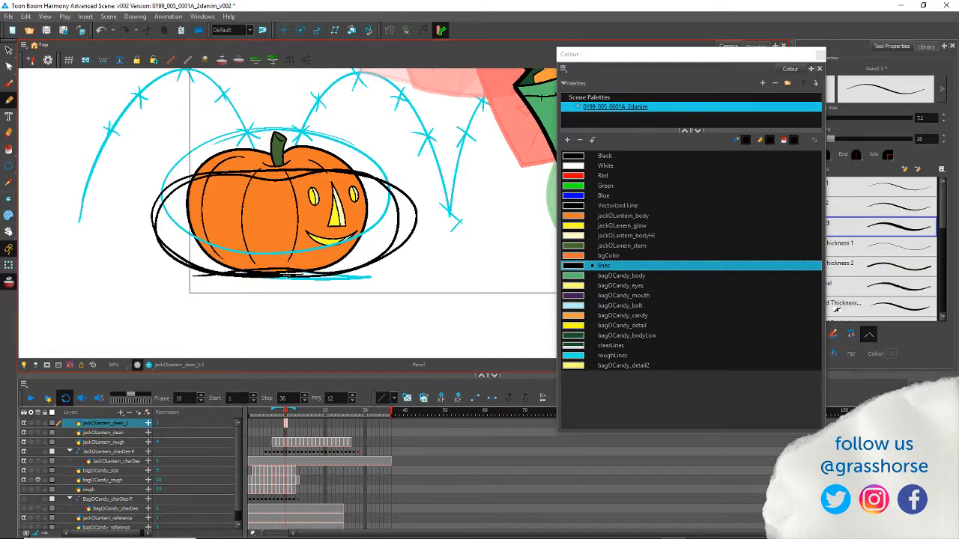
left_click_drag(181, 259, 156, 237)
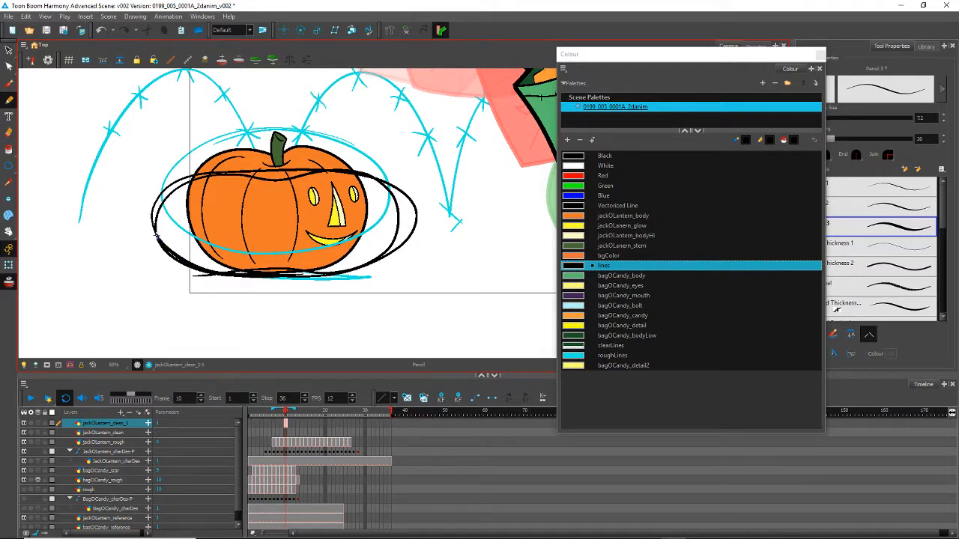
left_click_drag(226, 174, 264, 180)
mouse_move(358, 174)
left_mouse_down()
mouse_move(385, 217)
mouse_move(366, 262)
mouse_move(215, 274)
left_mouse_up()
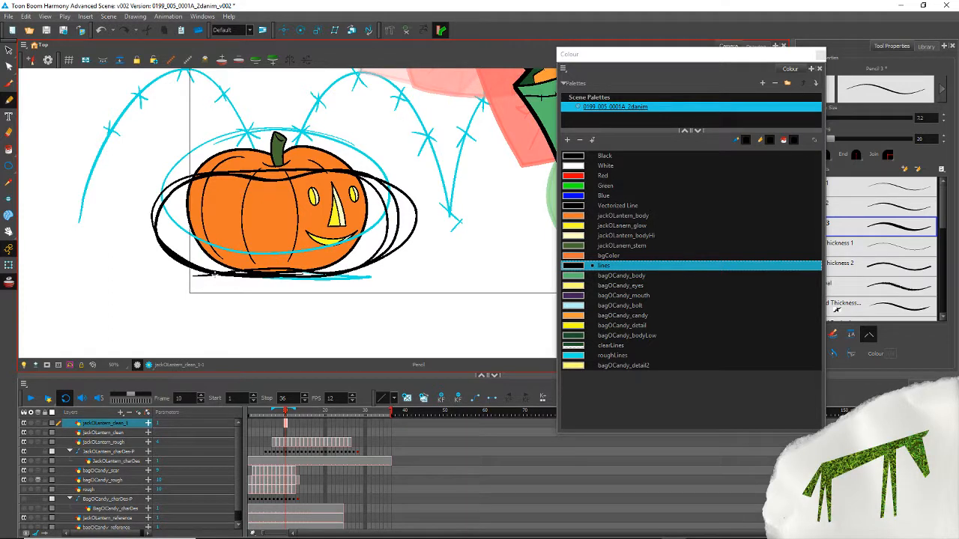
Step: Delete the surplus outer pencil strokes so a single squashed pumpkin outline remains
left_click(9, 49)
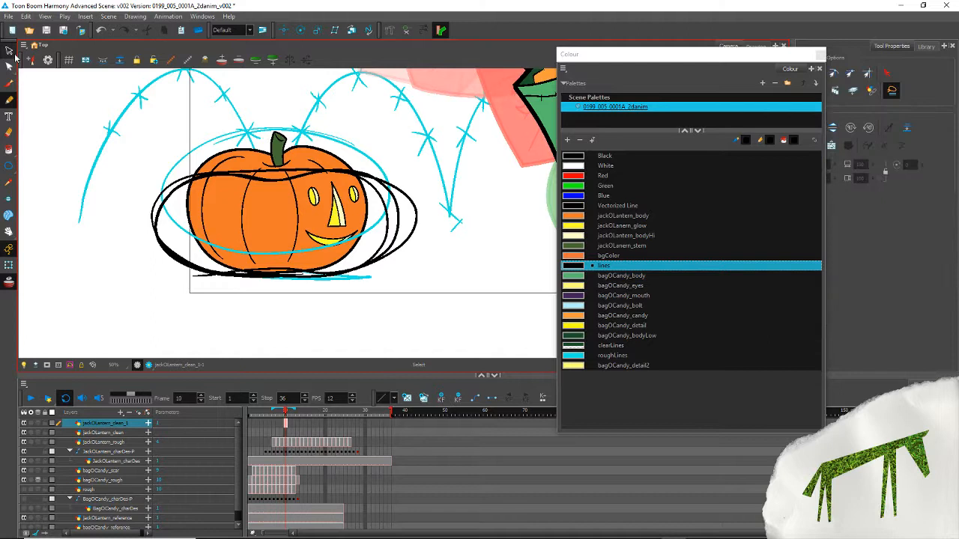
left_click(406, 187)
key("Delete")
left_click(386, 205)
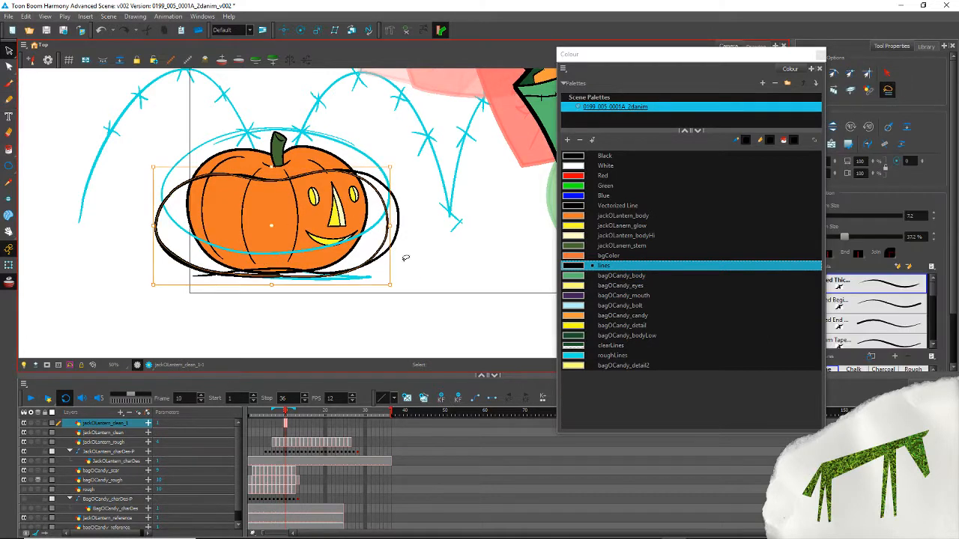
key("Delete")
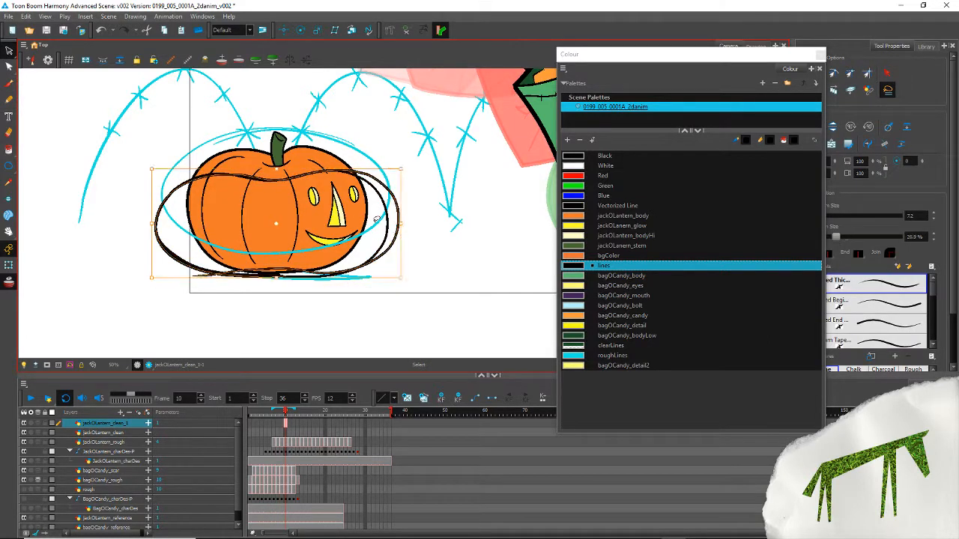
Step: Select the squashed outline with the Contour Editor and close the floating Colour window
left_click(9, 66)
left_click(168, 227)
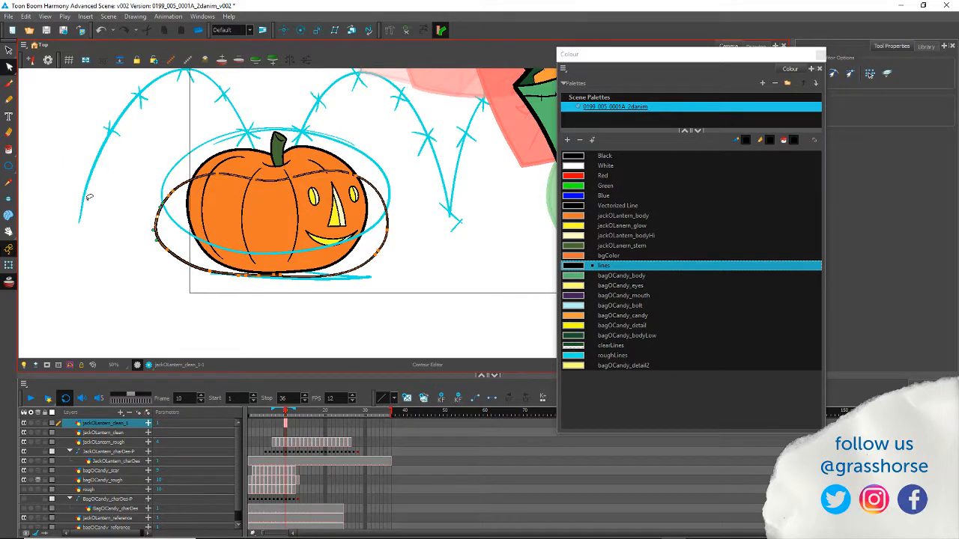
left_click(820, 55)
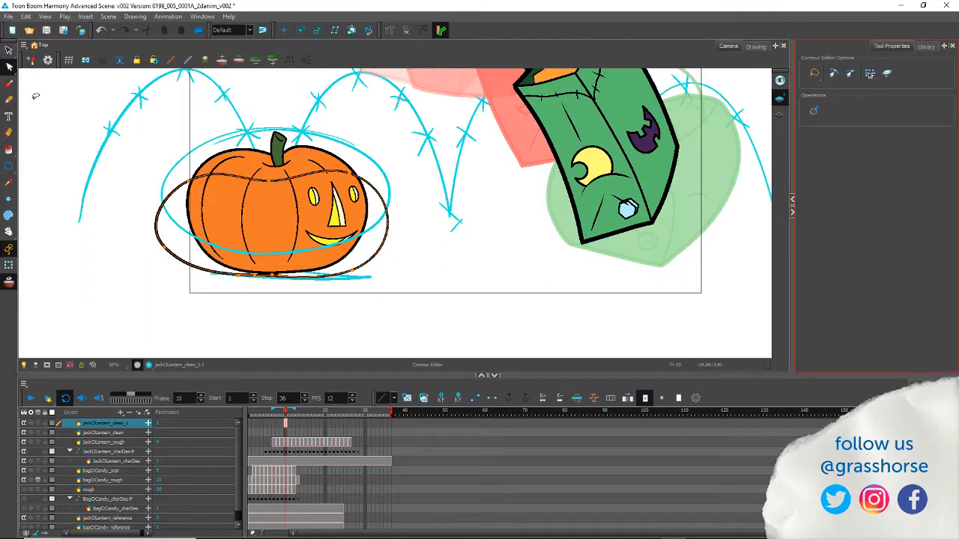
left_click(160, 239)
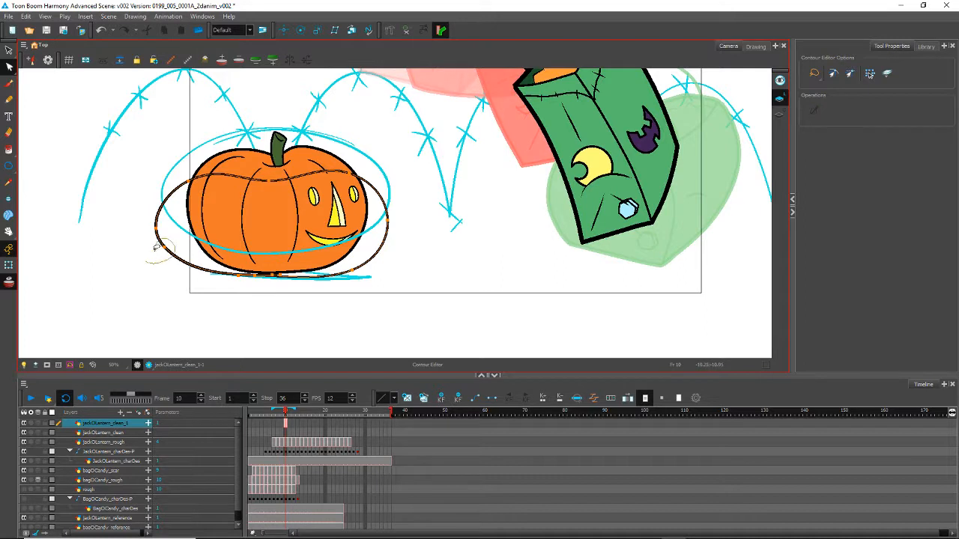
mouse_move(155, 253)
left_mouse_down()
mouse_move(149, 233)
mouse_move(155, 271)
left_mouse_up()
left_click(153, 277)
key("ctrl+z")
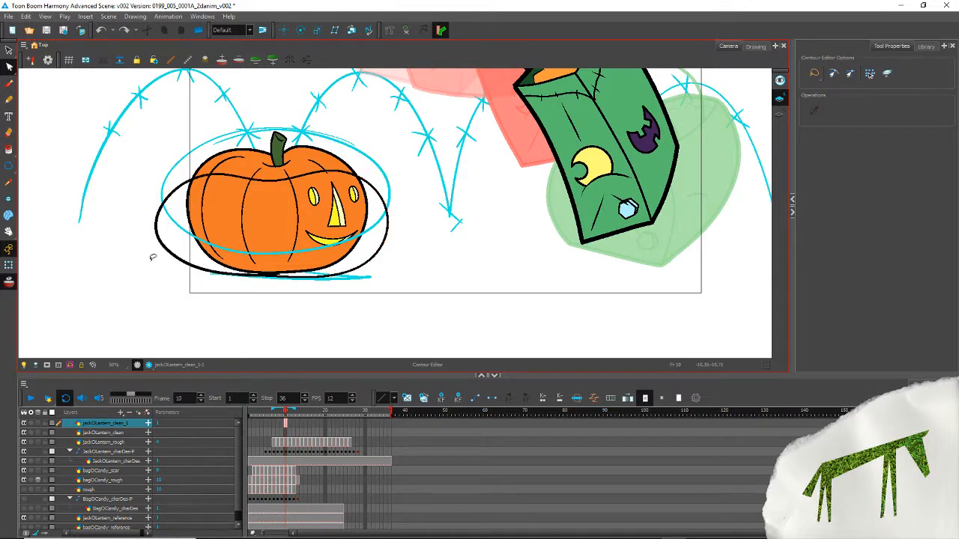
Step: Reshape the left side and upper-right curve of the squashed outline with the Contour Editor to smooth its contour
left_click(182, 260)
left_click(124, 209)
left_click(159, 242)
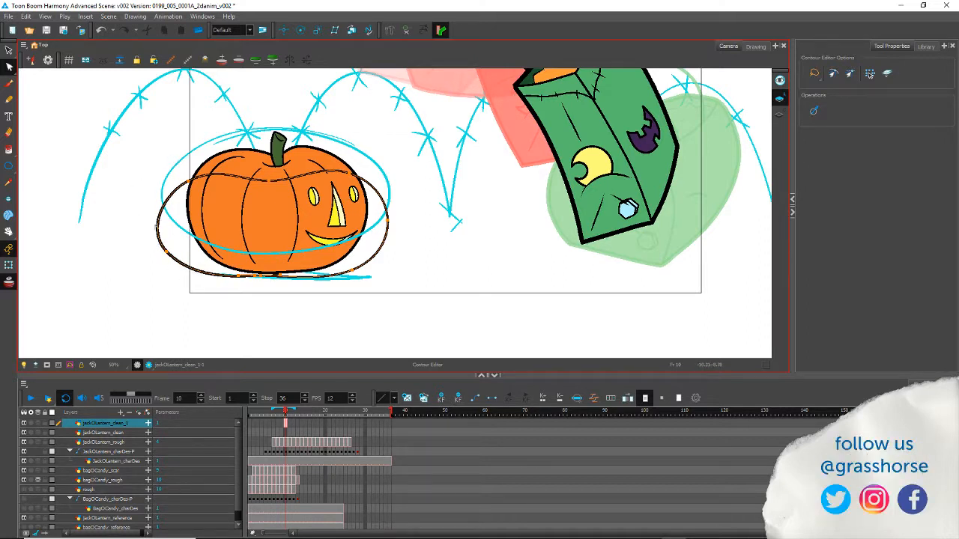
left_click_drag(158, 231, 160, 225)
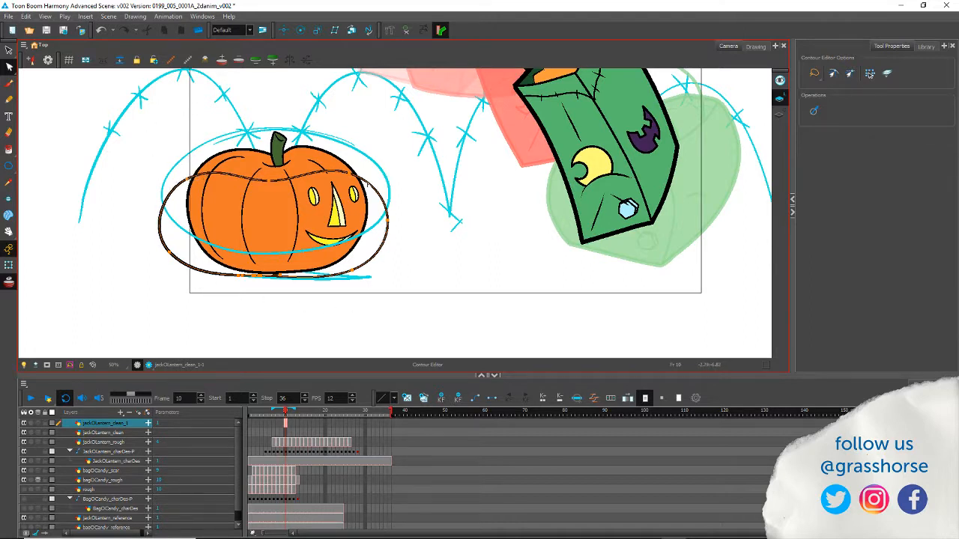
left_click_drag(367, 183, 375, 196)
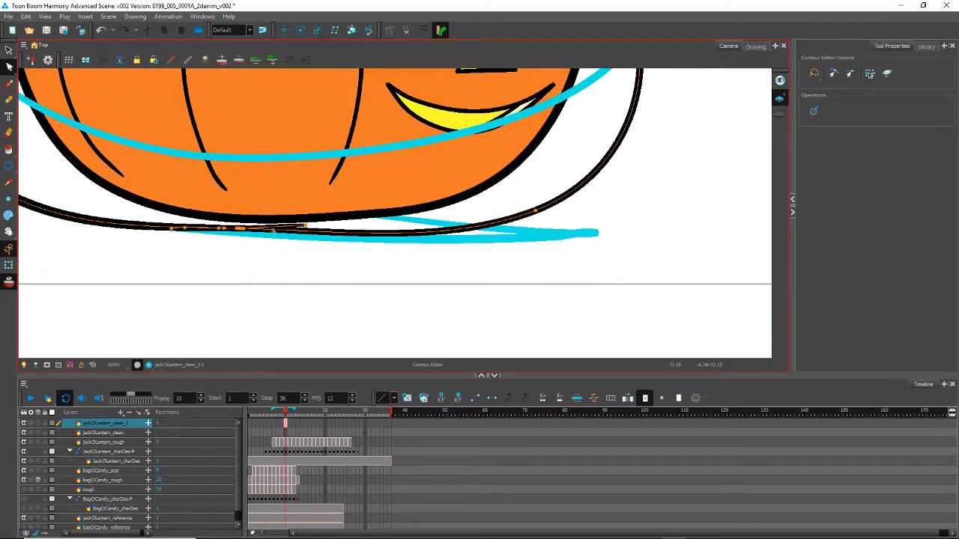
Step: Trim the overlapping line end at the base of the squashed outline with the Cutter tool
key("alt+t")
mouse_move(297, 223)
left_mouse_down()
mouse_move(302, 234)
mouse_move(284, 280)
left_mouse_up()
key("Delete")
key("Delete")
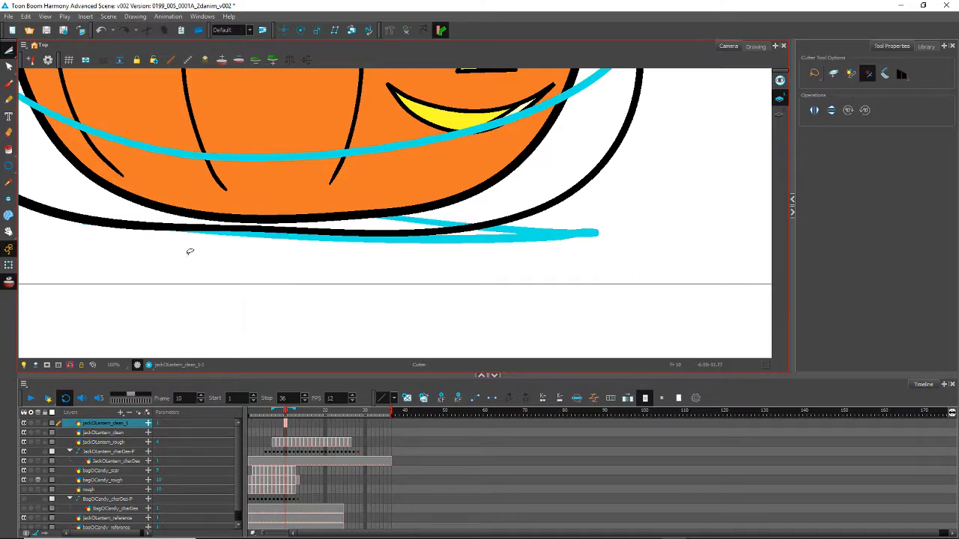
Step: Select the whole squashed outline and move it up slightly to align its base with the pumpkin's bottom
scroll(202, 268, "down", 5)
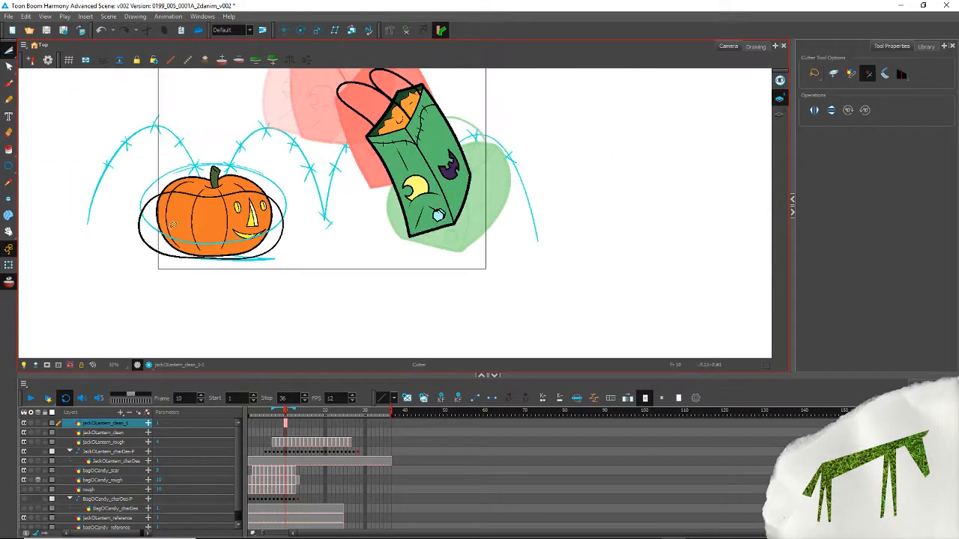
left_click(9, 51)
left_click(36, 49)
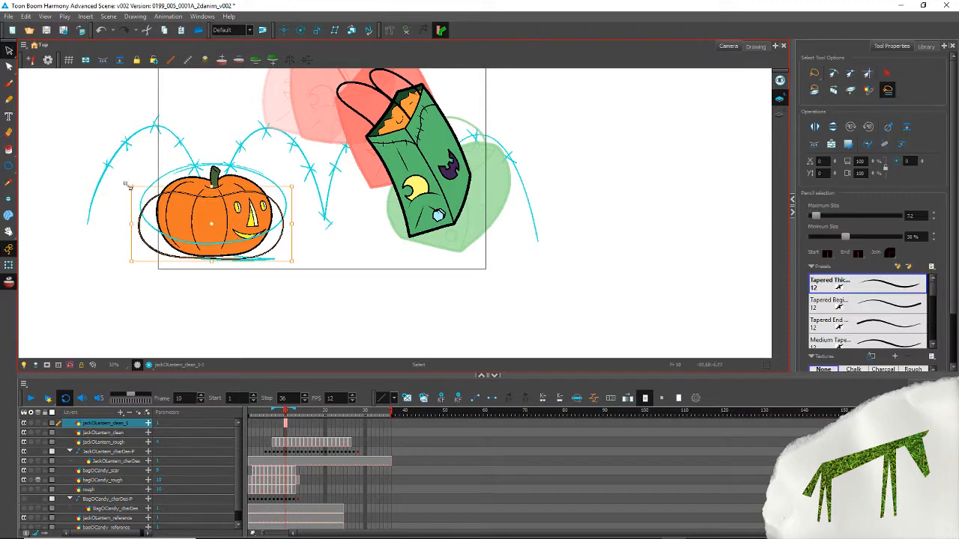
left_click(139, 237)
left_click(144, 260, "shift")
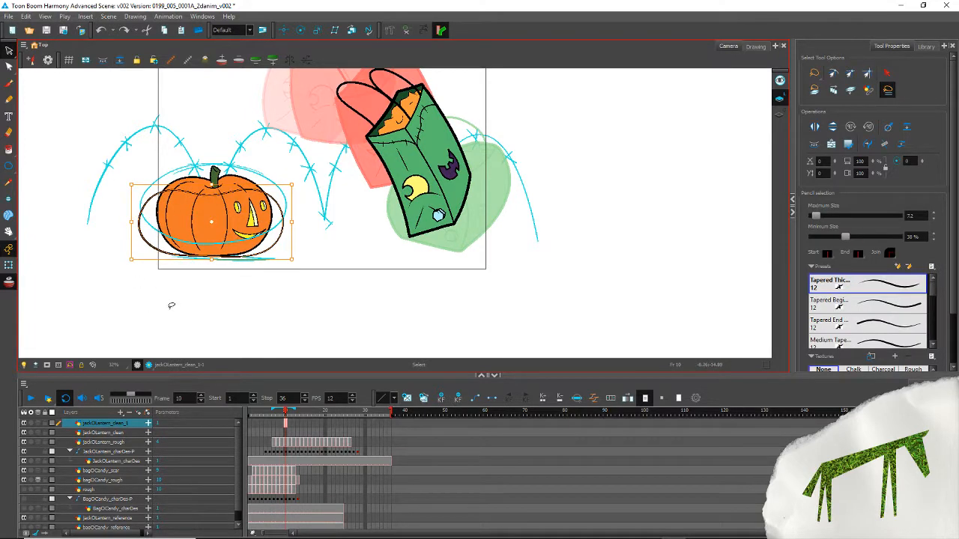
left_click(167, 313)
Step: Pencil a short squashed stem with its base crease over the reference pumpkin's stem
scroll(162, 232, "up", 3)
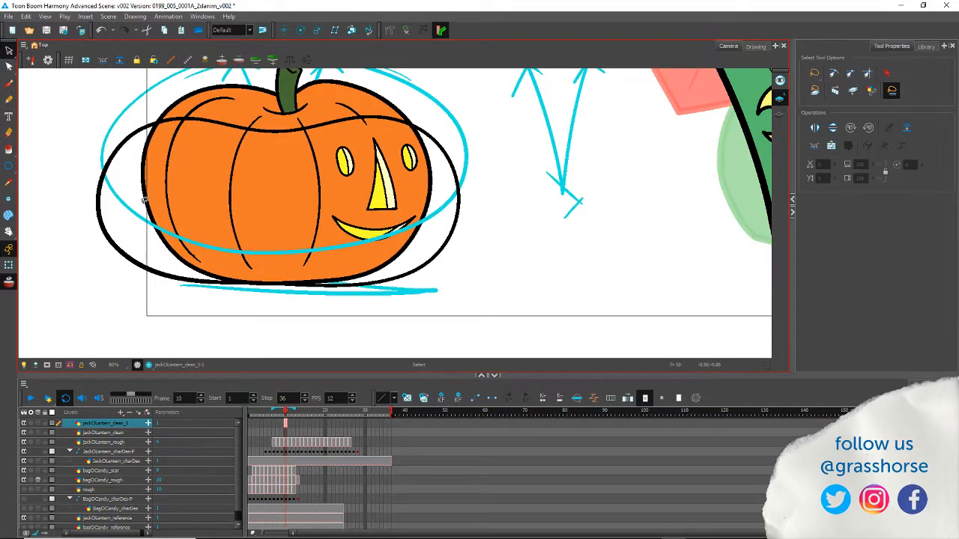
scroll(174, 235, "down", 1)
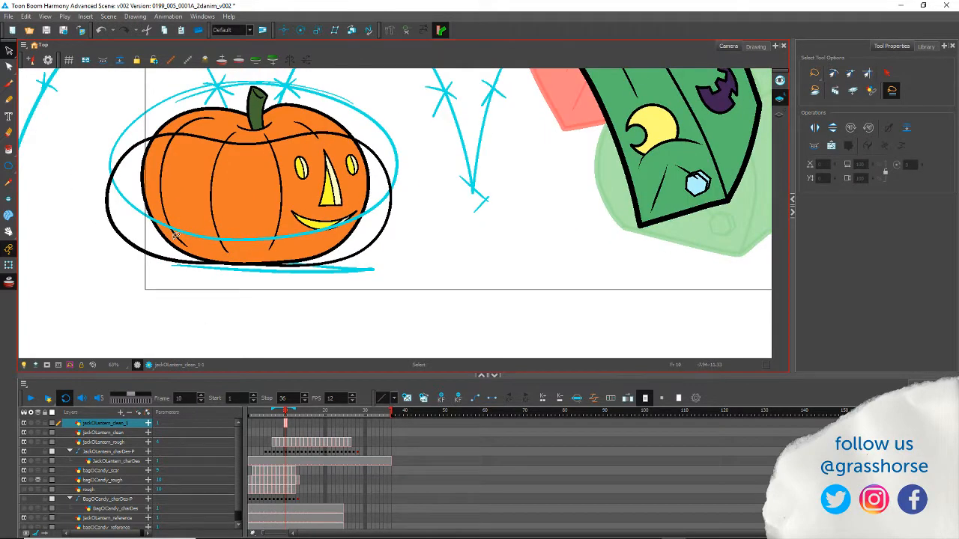
left_click_drag(188, 282, 231, 314)
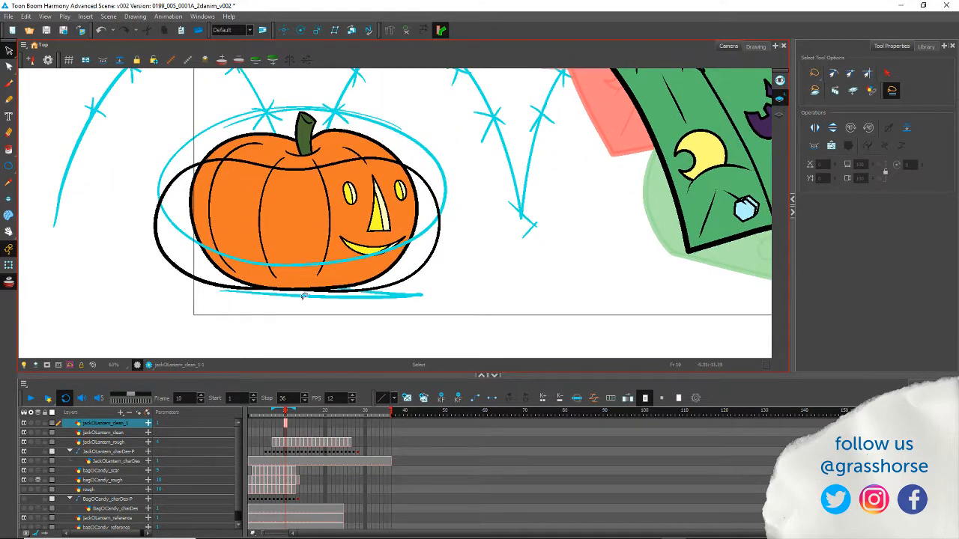
left_click(9, 100)
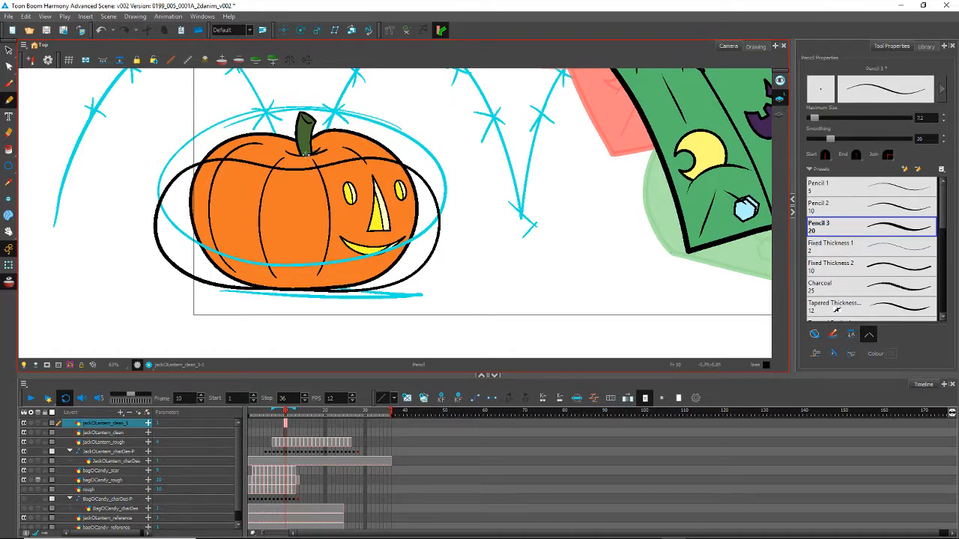
scroll(267, 120, "up", 3)
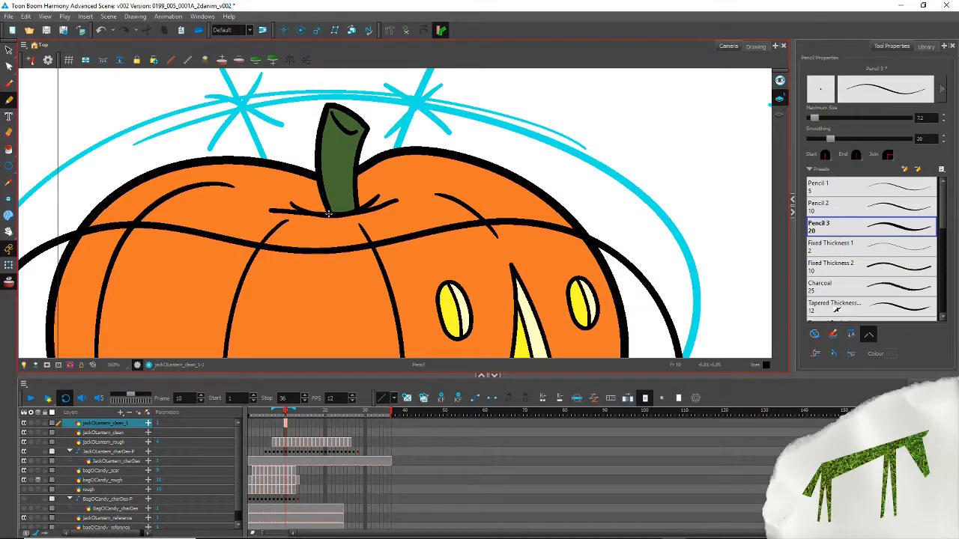
mouse_move(328, 213)
left_mouse_down()
mouse_move(306, 193)
mouse_move(303, 160)
mouse_move(316, 148)
left_mouse_up()
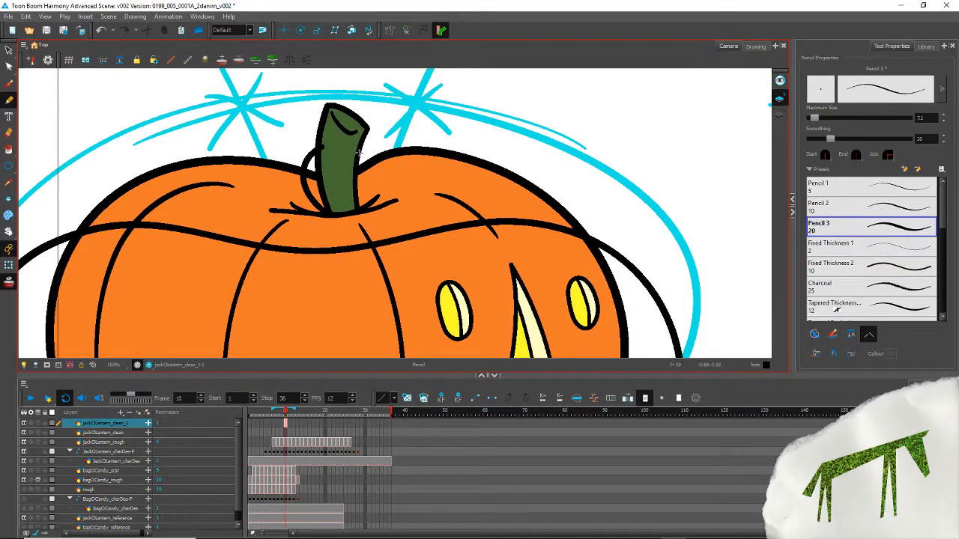
left_click_drag(358, 151, 363, 208)
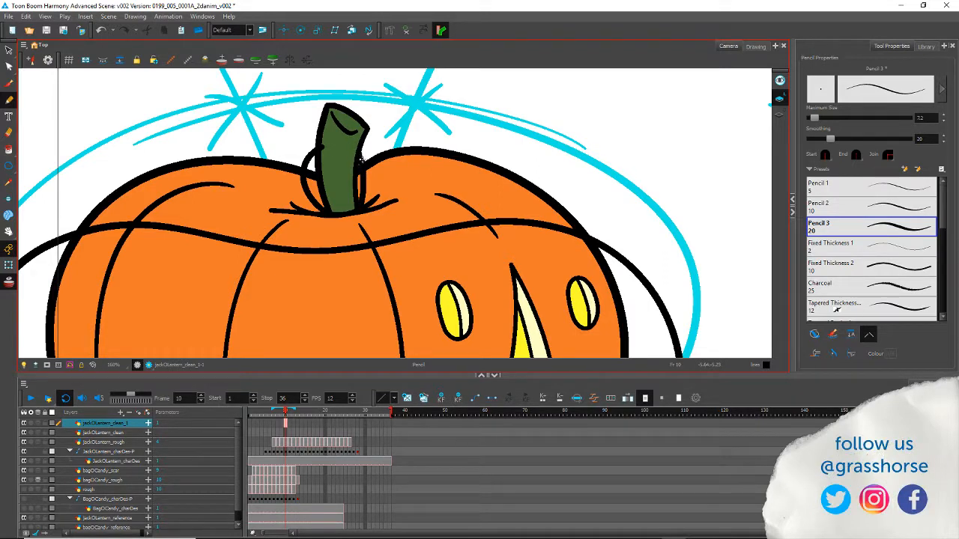
left_click_drag(368, 162, 306, 147)
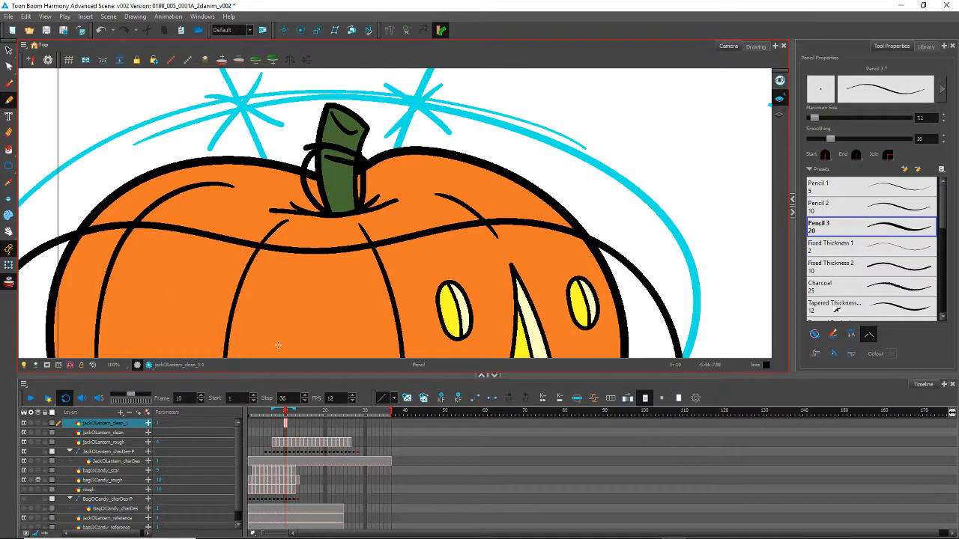
Step: Select the new stem strokes and move them down onto the dip of the squashed outline
left_click_drag(257, 287, 262, 232)
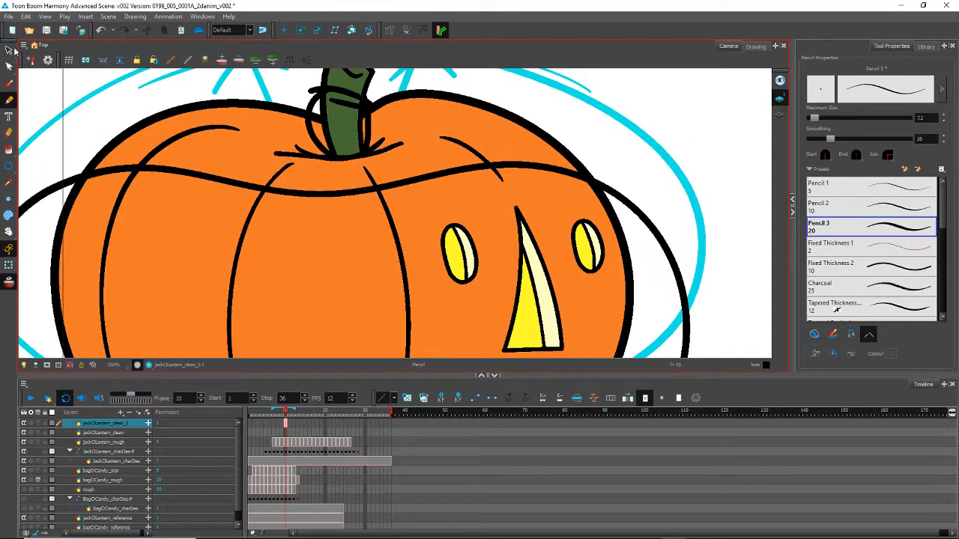
left_click(8, 51)
mouse_move(288, 82)
left_mouse_down()
mouse_move(424, 105)
mouse_move(296, 90)
left_mouse_up()
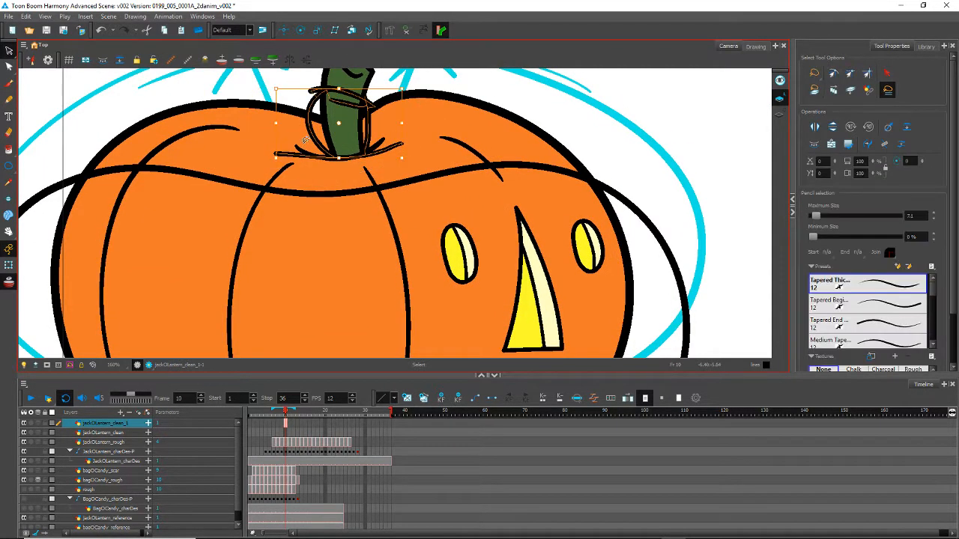
left_click(277, 284)
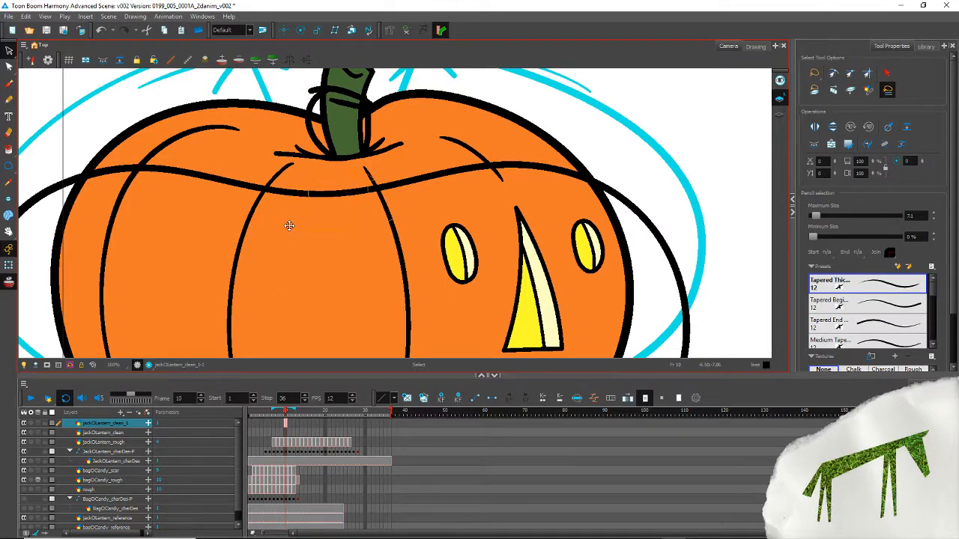
left_click_drag(289, 225, 284, 223)
left_click(285, 277)
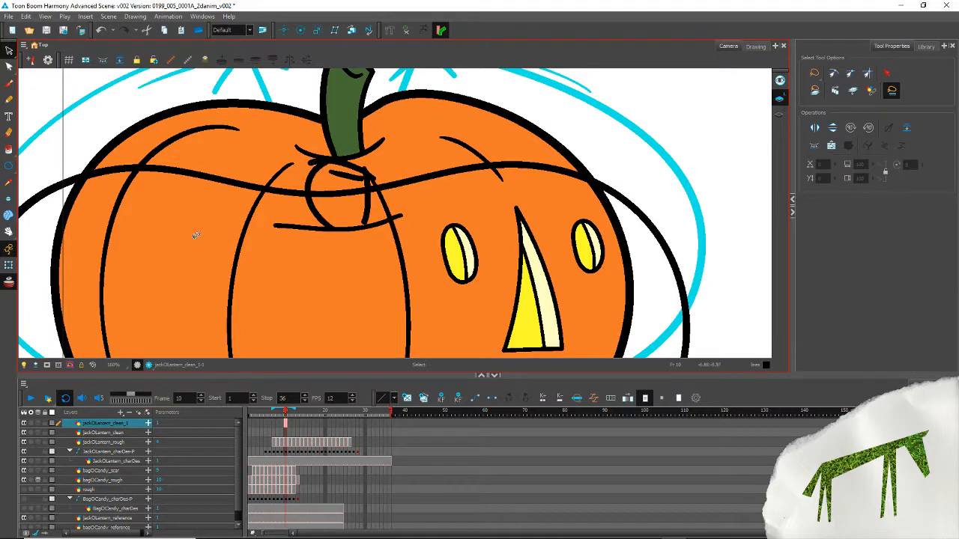
scroll(251, 169, "down", 2)
scroll(249, 169, "down", 2)
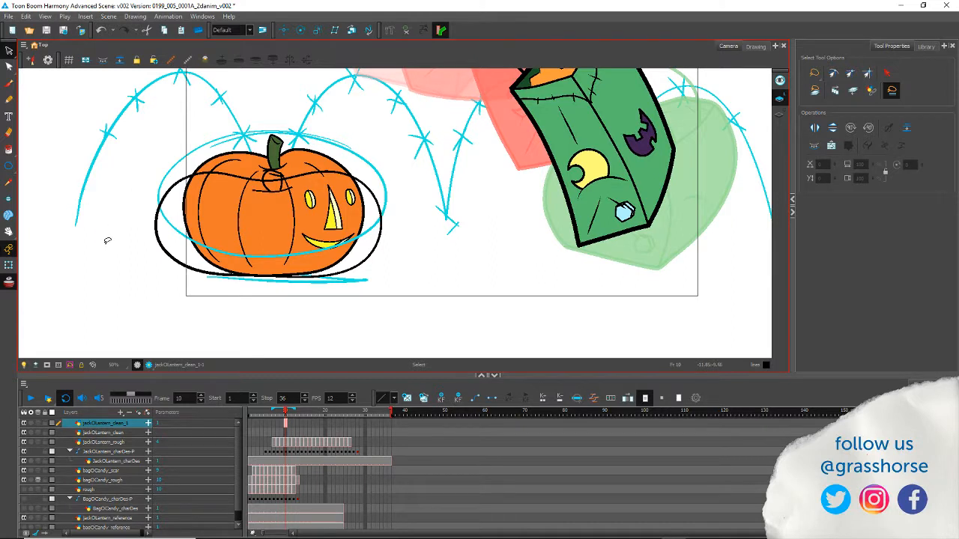
left_click(254, 191)
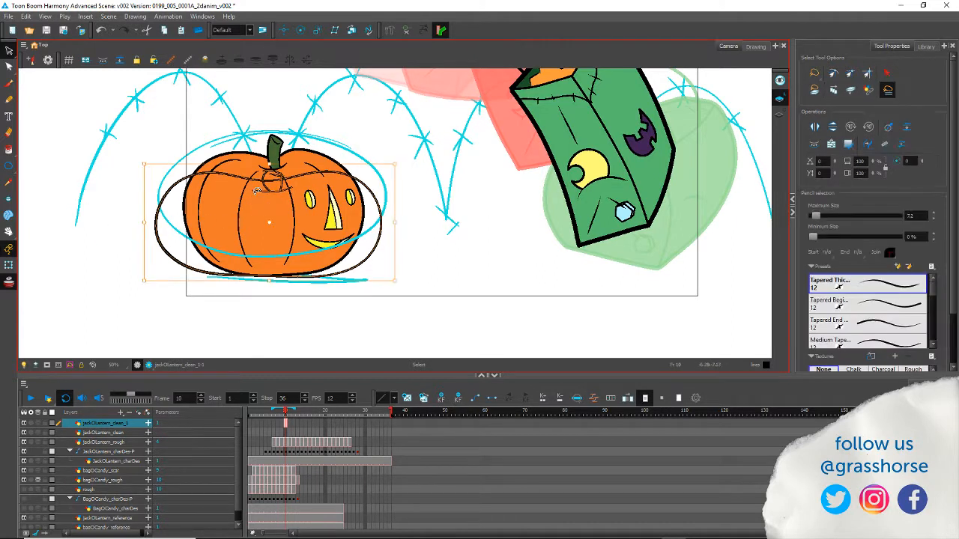
left_click(241, 232)
left_click(261, 200)
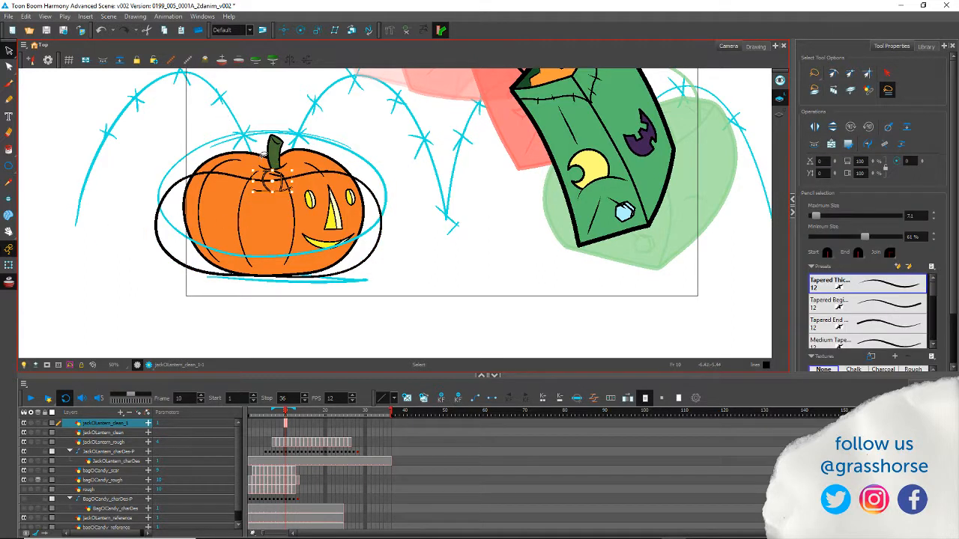
Step: Pencil two squinting, inward-pointing chevron eyes over the reference pumpkin's eyes
left_click(9, 99)
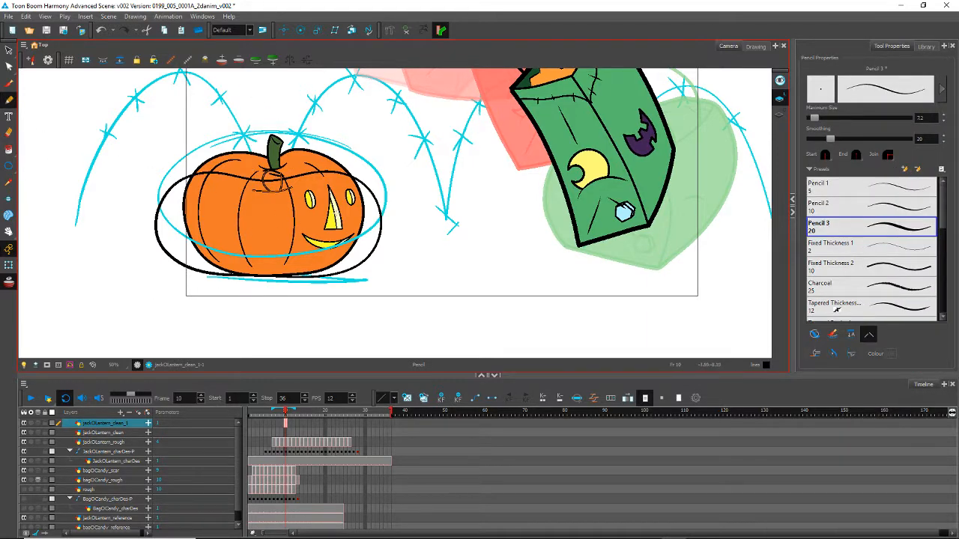
mouse_move(303, 216)
left_mouse_down()
mouse_move(323, 209)
mouse_move(301, 204)
mouse_move(363, 204)
left_mouse_up()
key("2")
key("2")
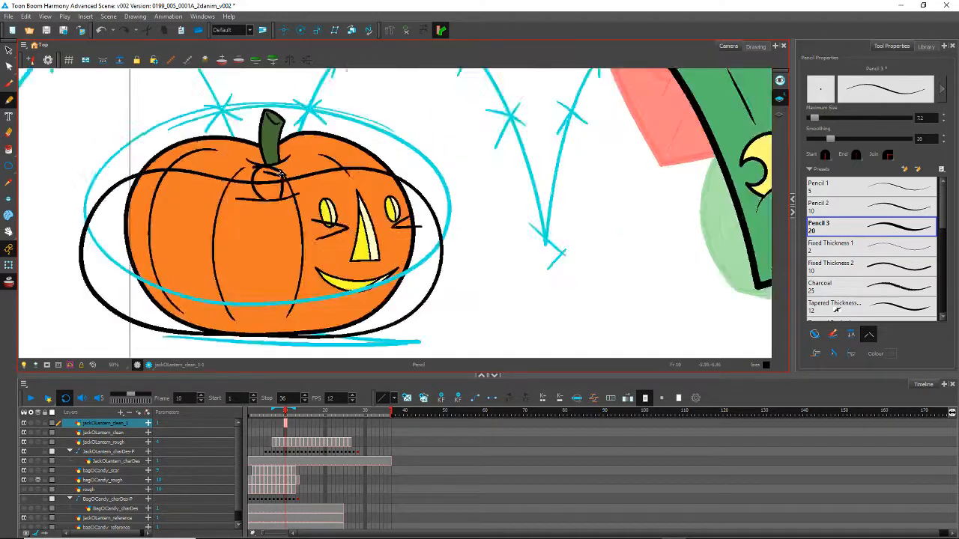
Step: Pencil a triangular nose over the reference nose with two converging sides and a crossing base line
left_click_drag(336, 289, 266, 184)
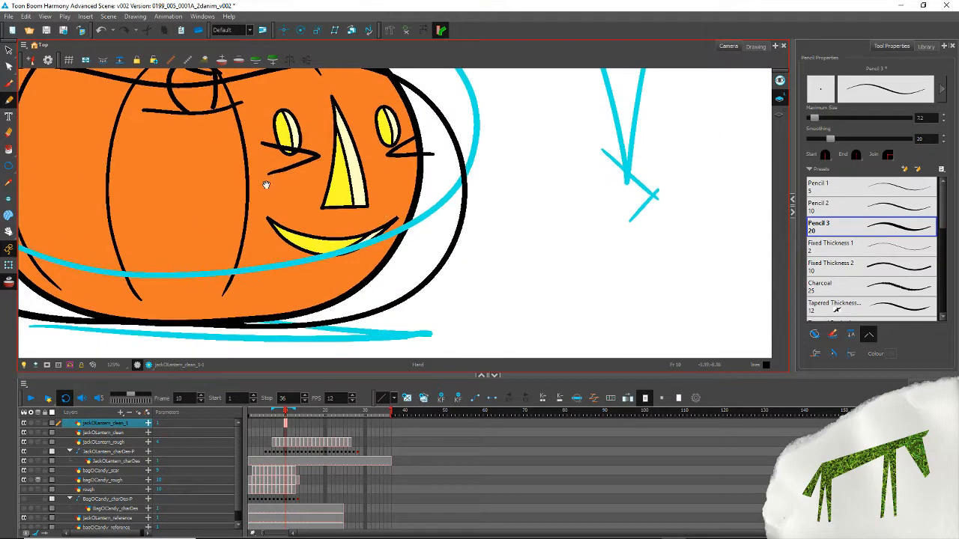
mouse_move(317, 73)
left_mouse_down()
mouse_move(356, 155)
mouse_move(359, 214)
left_mouse_up()
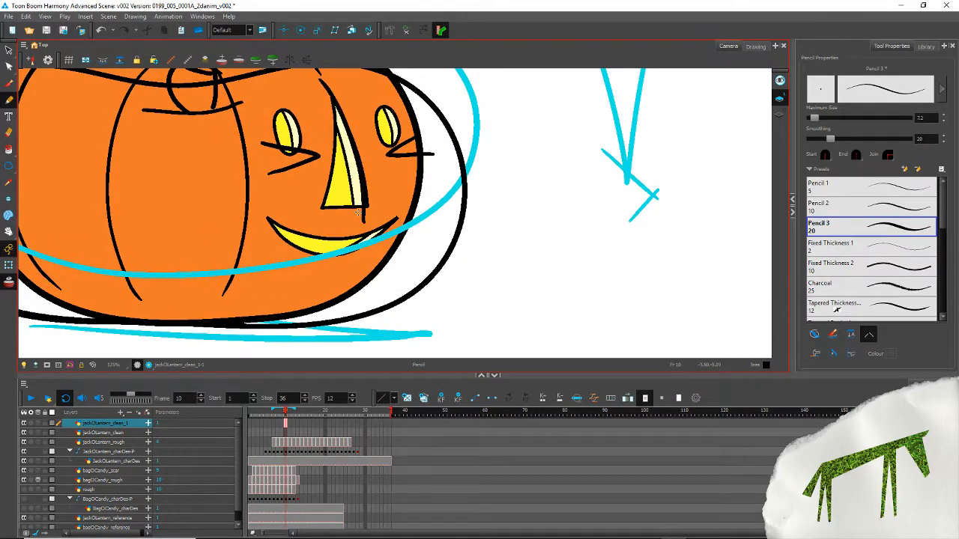
left_click_drag(332, 105, 319, 218)
left_click_drag(388, 202, 301, 204)
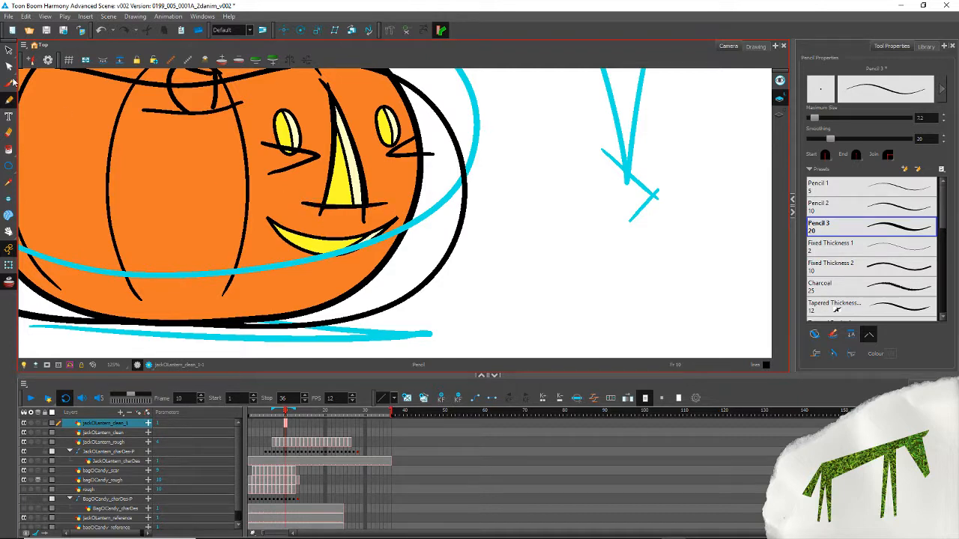
Step: Select the new nose strokes, move them slightly onto the reference nose and reduce their height a little
left_click(7, 51)
mouse_move(323, 91)
left_mouse_down()
mouse_move(323, 221)
mouse_move(374, 193)
mouse_move(356, 119)
mouse_move(327, 78)
mouse_move(346, 104)
left_mouse_up()
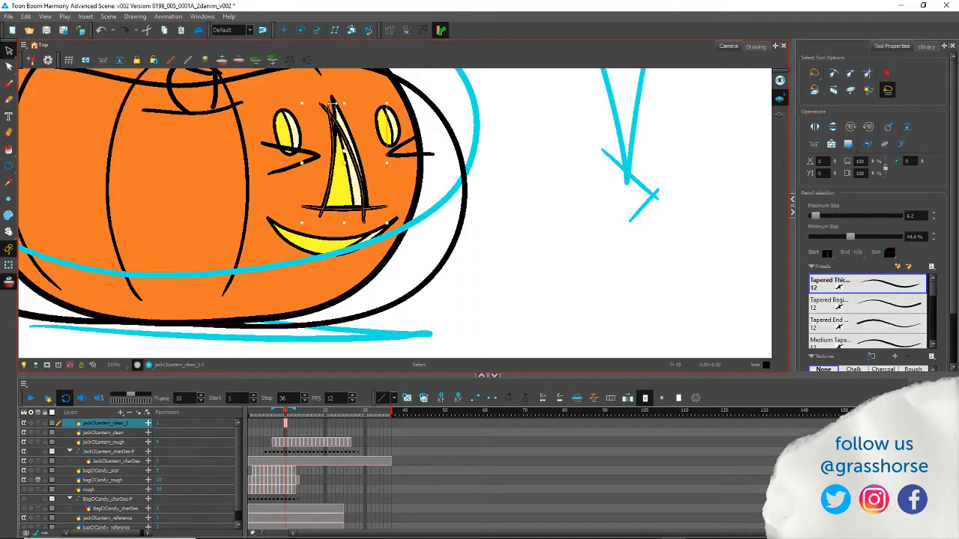
mouse_move(331, 183)
left_mouse_down()
mouse_move(343, 178)
mouse_move(327, 187)
left_mouse_up()
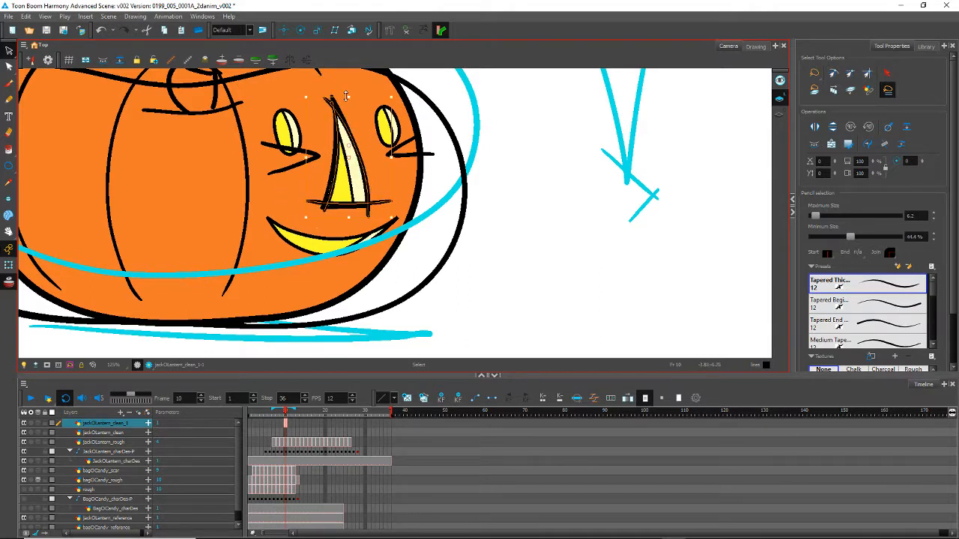
left_click(346, 101)
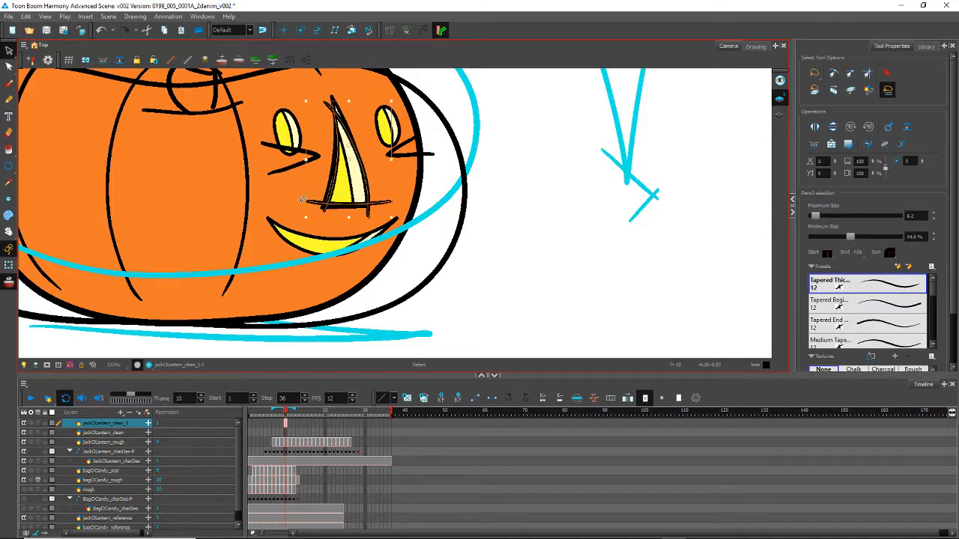
Step: Try several curved mouth lines with a cheek crease over the reference smile, undoing each attempt
left_click(9, 98)
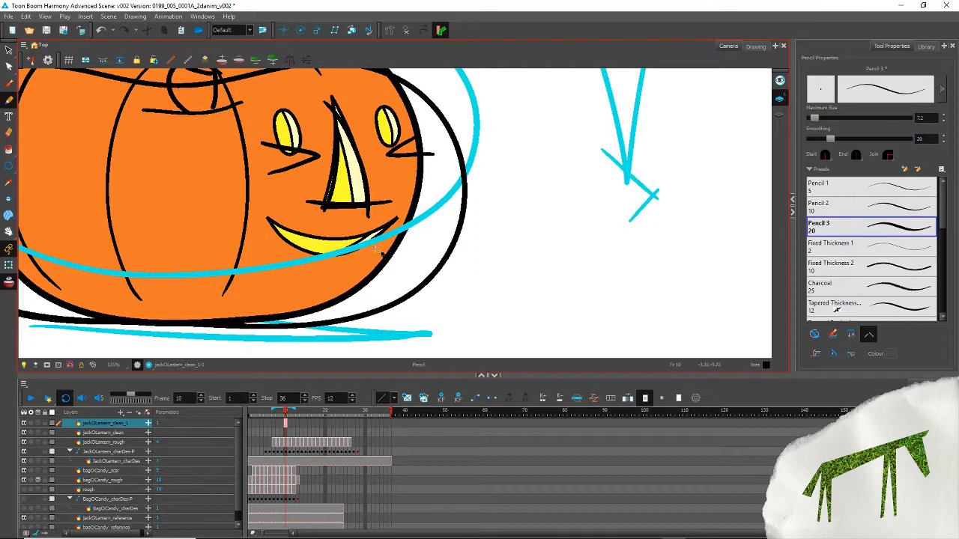
mouse_move(375, 248)
left_mouse_down()
mouse_move(326, 235)
mouse_move(275, 240)
left_mouse_up()
key("ctrl+z")
mouse_move(384, 241)
left_mouse_down()
mouse_move(283, 227)
mouse_move(277, 259)
left_mouse_up()
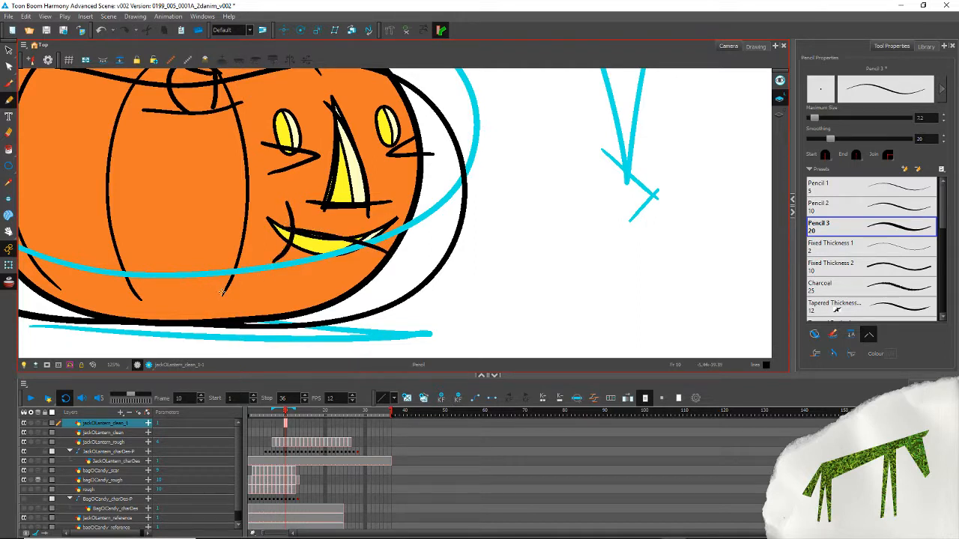
key("ctrl+z")
key("ctrl+z")
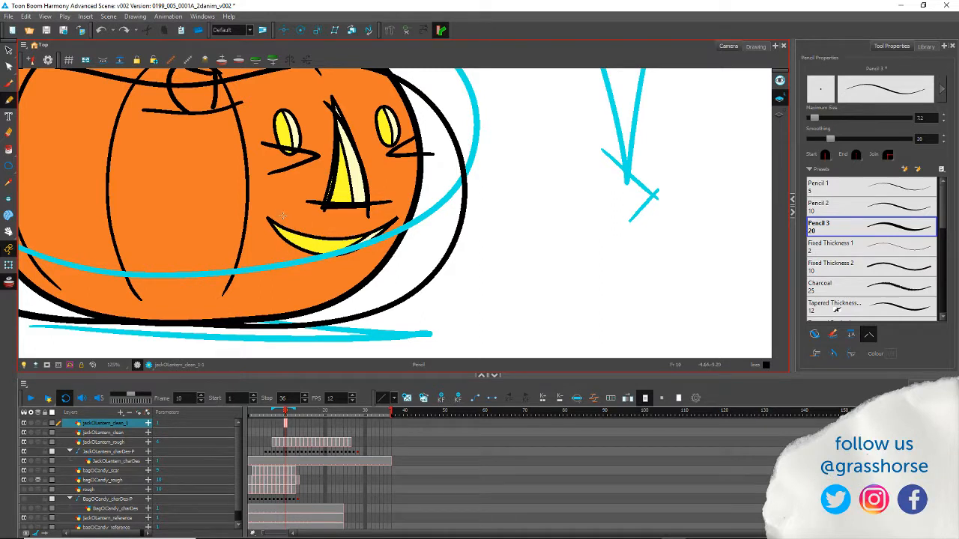
left_click_drag(282, 217, 285, 269)
left_click_drag(368, 230, 291, 238)
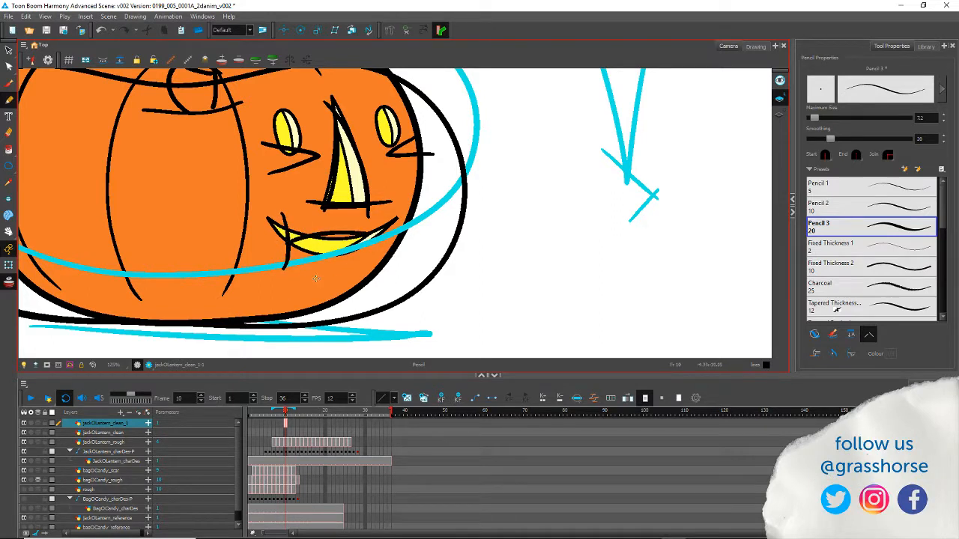
key("ctrl+z")
key("ctrl+z")
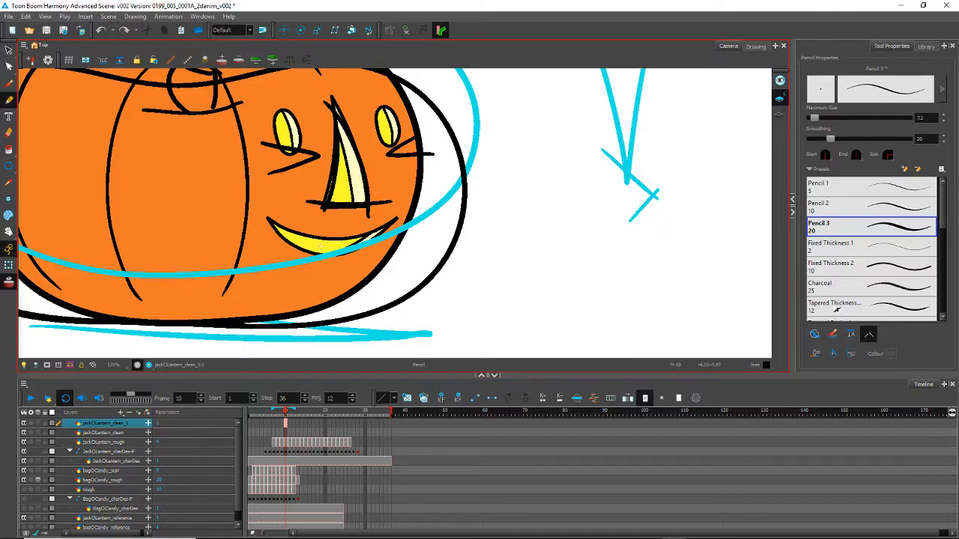
Step: Pencil a short, slightly arched mouth line below the nose
left_click_drag(364, 244, 276, 235)
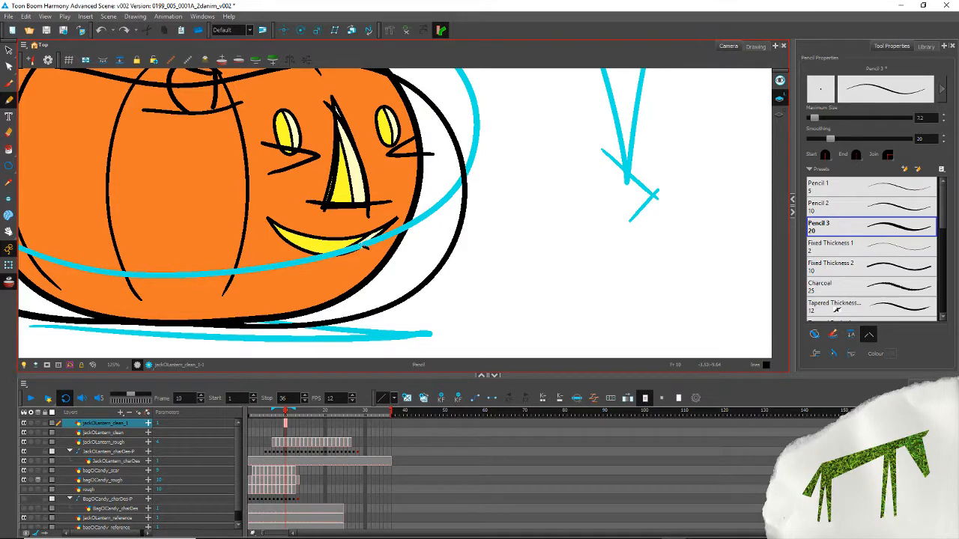
left_click_drag(365, 248, 294, 238)
Step: Pencil three curved rib lines down the squashed pumpkin and check the drawing with the JackOLantern_charDes layer briefly hidden
scroll(235, 225, "down", 3)
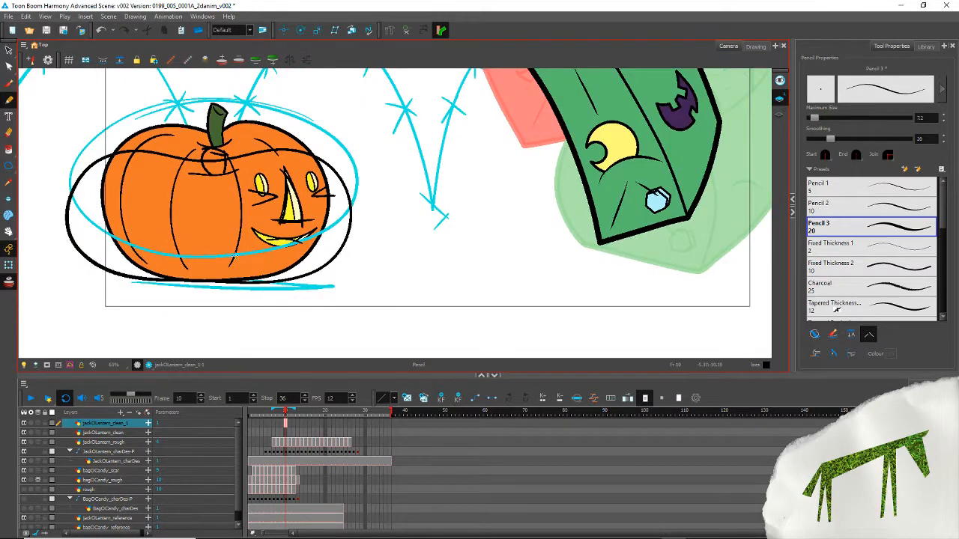
left_click_drag(164, 259, 251, 240)
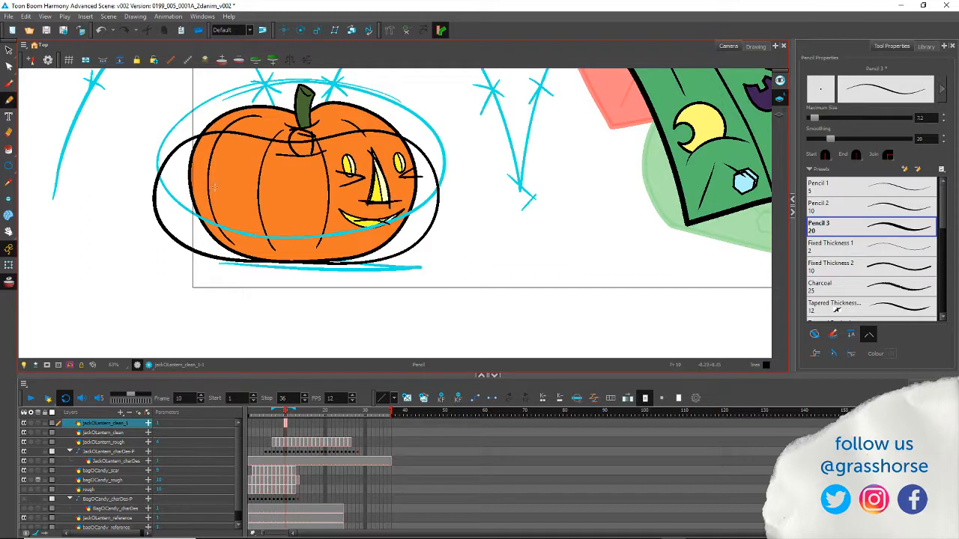
mouse_move(215, 140)
left_mouse_down()
mouse_move(177, 182)
mouse_move(177, 209)
mouse_move(225, 250)
left_mouse_up()
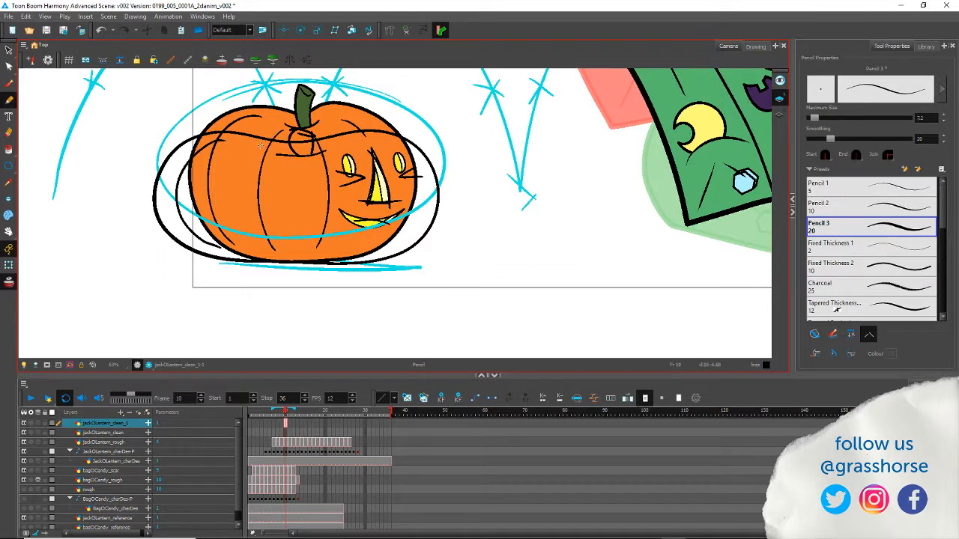
mouse_move(260, 146)
left_mouse_down()
mouse_move(241, 159)
mouse_move(232, 211)
mouse_move(262, 247)
left_mouse_up()
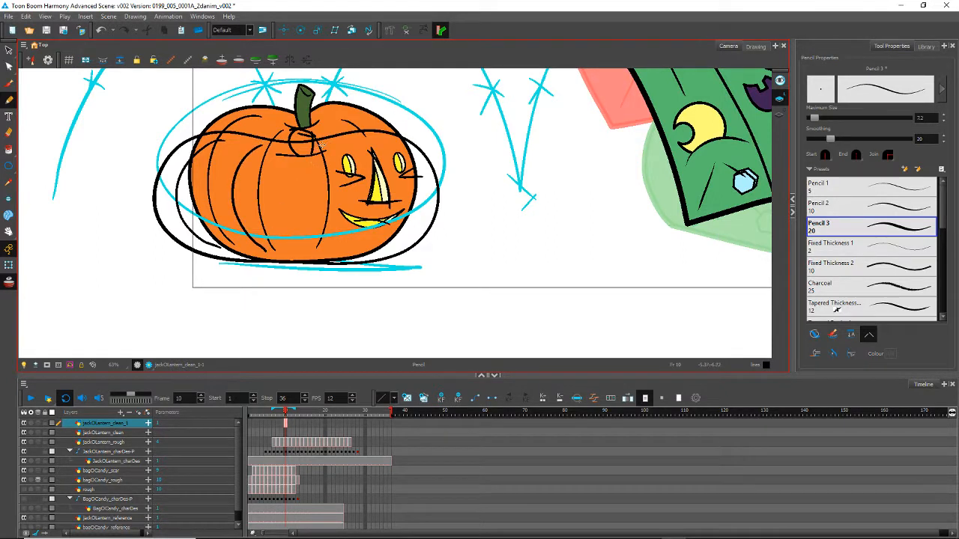
mouse_move(318, 140)
left_mouse_down()
mouse_move(336, 184)
mouse_move(315, 252)
left_mouse_up()
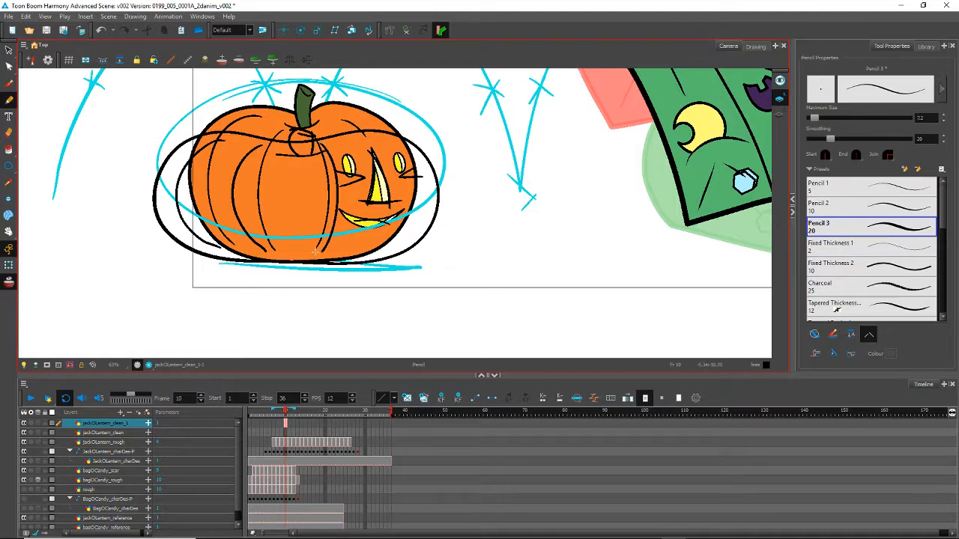
left_click(24, 461)
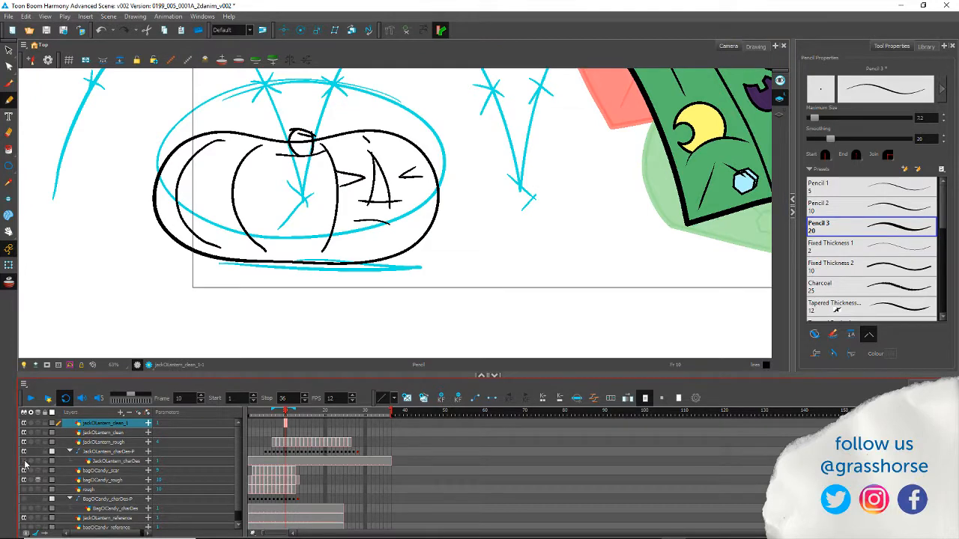
left_click(24, 461)
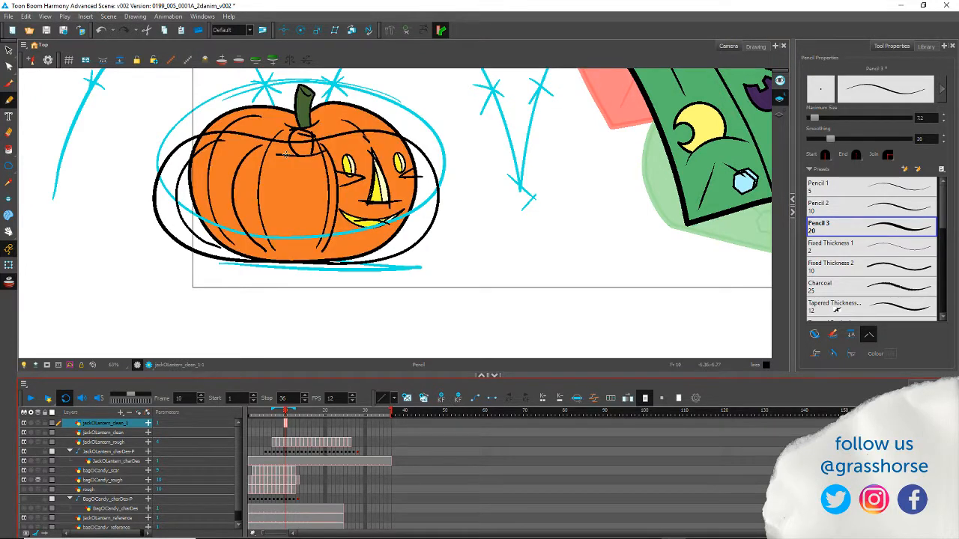
Step: On frame 11, pencil a tilted, stretched outline around the reference pumpkin with a dip at the stem, keeping only one clean contour
key(".")
left_click_drag(310, 125, 347, 265)
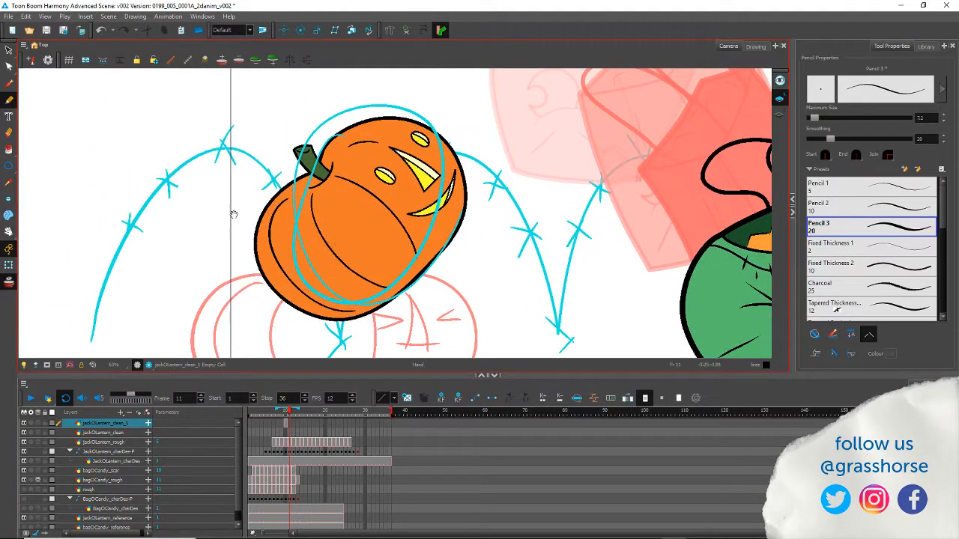
left_click_drag(234, 214, 241, 226)
mouse_move(266, 321)
left_mouse_down()
mouse_move(276, 252)
mouse_move(300, 275)
left_mouse_up()
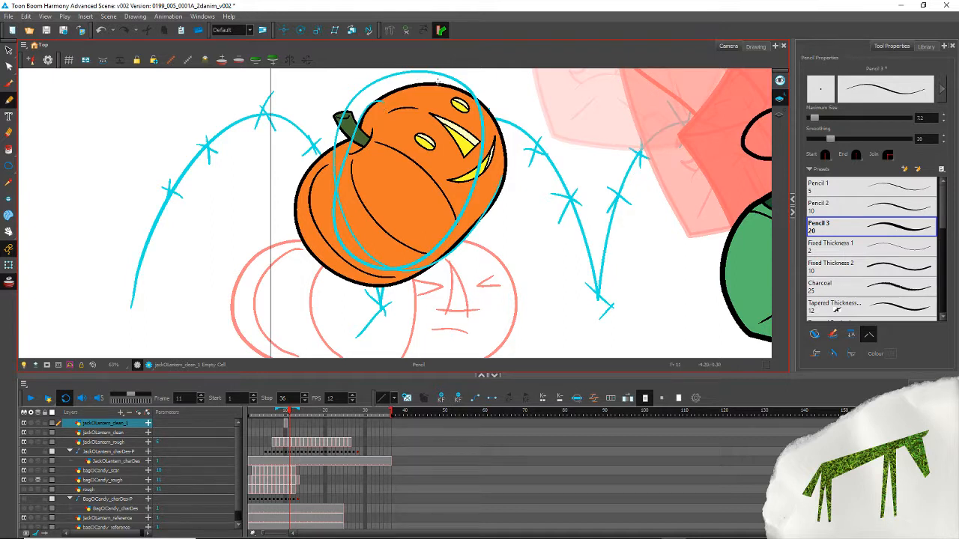
mouse_move(433, 82)
left_mouse_down()
mouse_move(338, 145)
mouse_move(288, 212)
mouse_move(287, 259)
mouse_move(330, 290)
mouse_move(389, 284)
mouse_move(457, 234)
mouse_move(507, 169)
mouse_move(516, 120)
mouse_move(461, 76)
mouse_move(428, 84)
mouse_move(354, 132)
left_mouse_up()
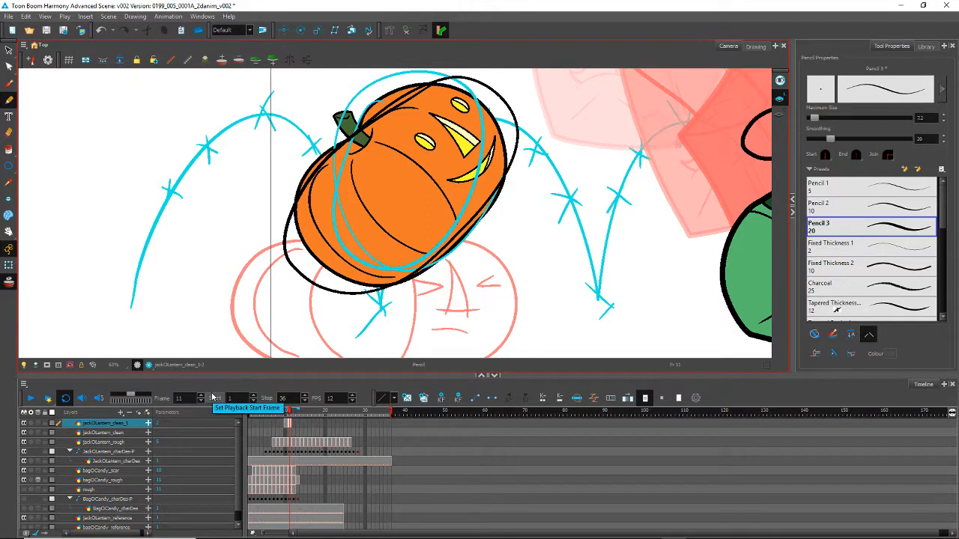
mouse_move(377, 126)
left_mouse_down()
mouse_move(305, 175)
mouse_move(284, 203)
mouse_move(282, 245)
mouse_move(321, 282)
mouse_move(372, 290)
mouse_move(398, 279)
mouse_move(503, 188)
mouse_move(520, 145)
mouse_move(506, 100)
mouse_move(468, 76)
mouse_move(419, 86)
left_mouse_up()
mouse_move(395, 106)
left_mouse_down()
mouse_move(363, 139)
mouse_move(374, 289)
left_mouse_up()
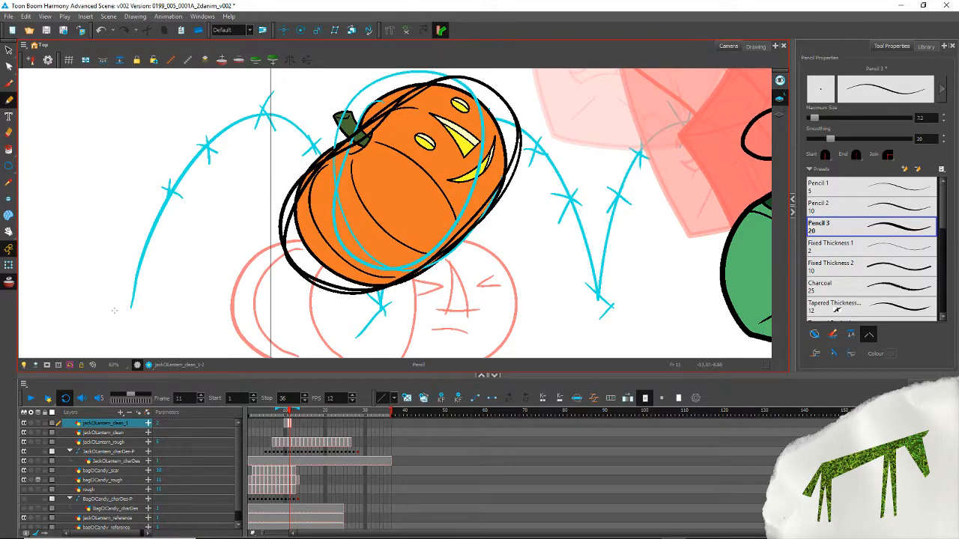
left_click(9, 50)
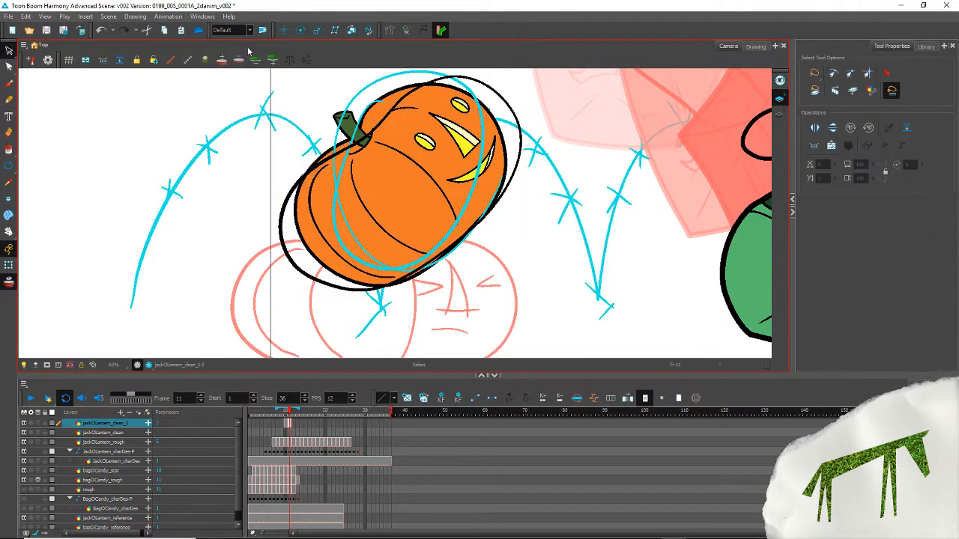
Step: Use the Pencil to draw the curved socket line at the base of the jack-o'-lantern's stem on frame 11
left_click(9, 100)
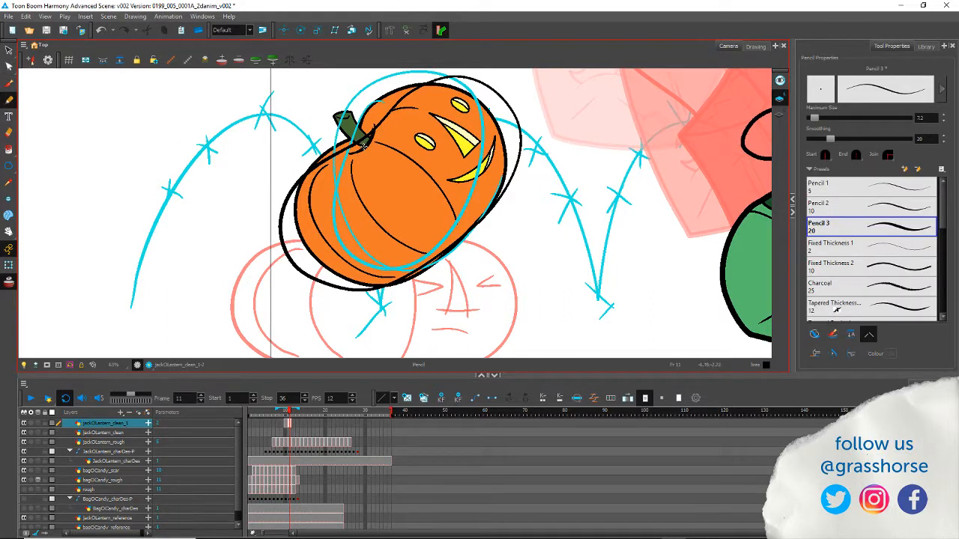
mouse_move(314, 125)
left_mouse_down()
mouse_move(358, 133)
mouse_move(360, 120)
mouse_move(334, 115)
left_mouse_up()
key("ctrl+z")
key("ctrl+z")
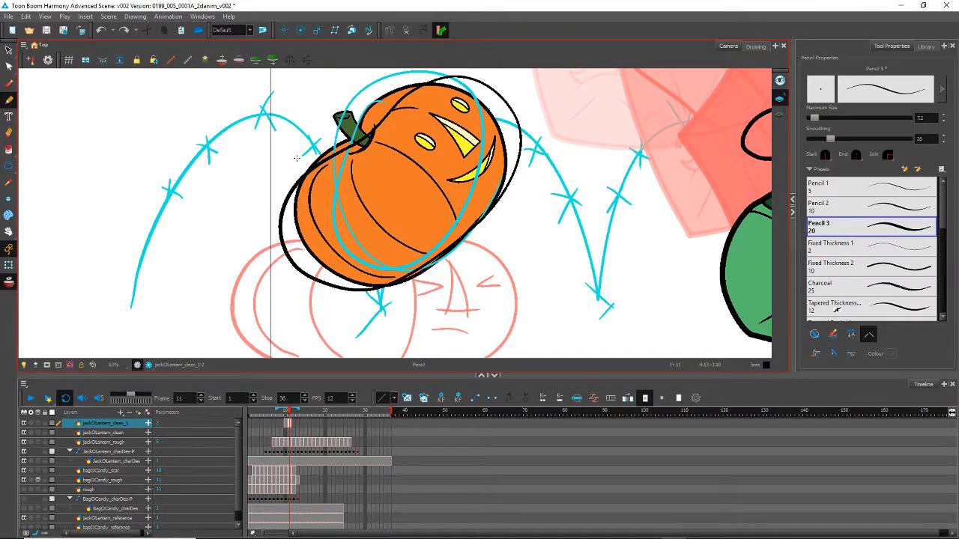
scroll(320, 138, "up", 2)
left_click_drag(312, 162, 275, 219)
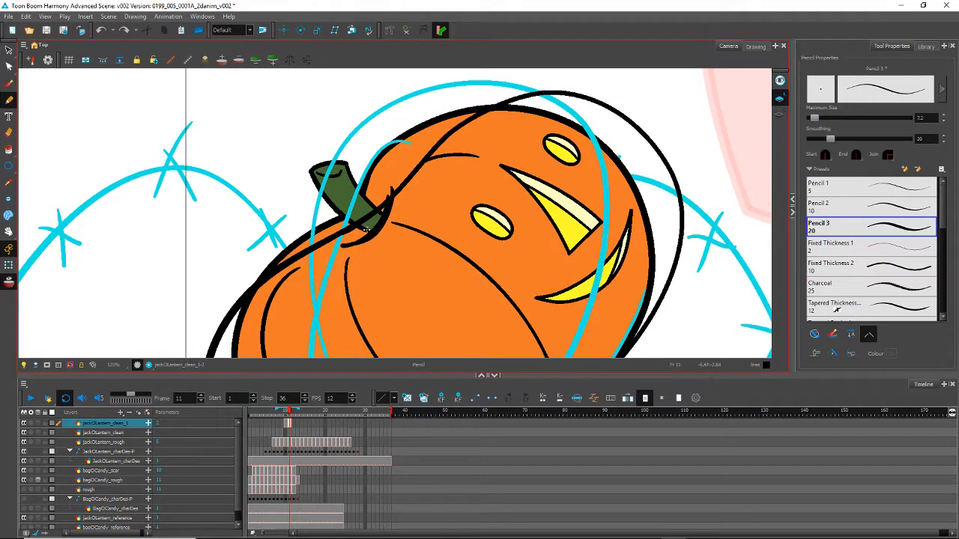
Step: Sketch the stem as two side lines closed by an end line, with a short curve marking its cut end
left_click_drag(352, 220, 294, 202)
left_click_drag(374, 200, 301, 181)
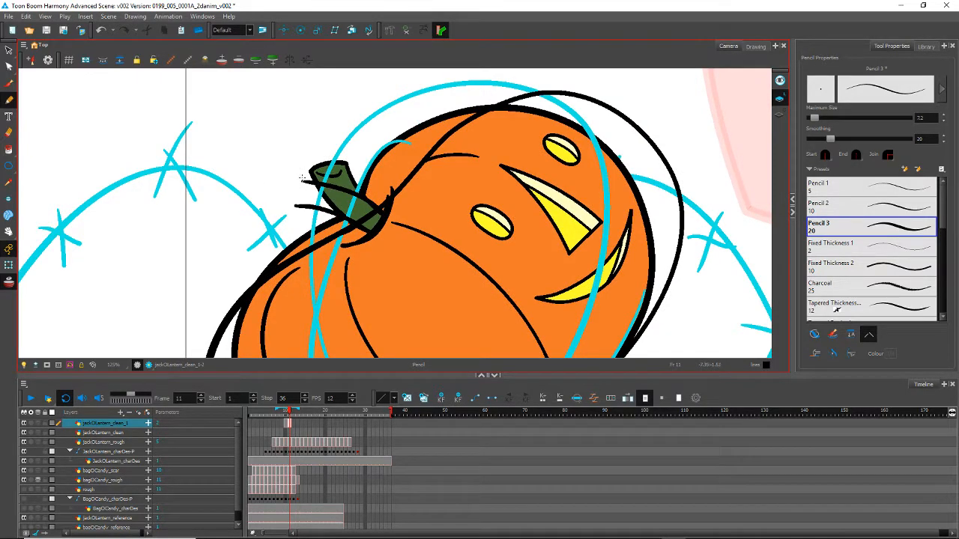
left_click_drag(315, 174, 301, 215)
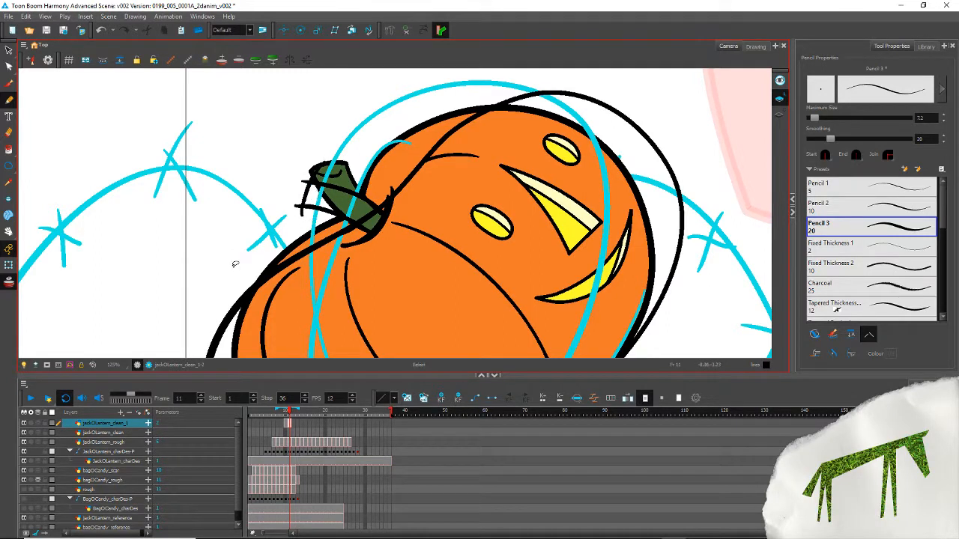
key("ctrl+z")
key("ctrl+z")
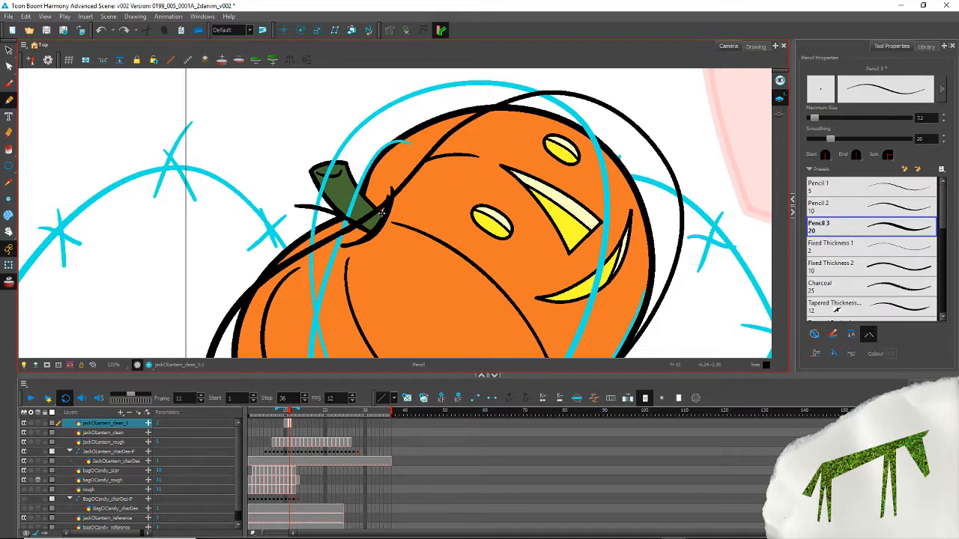
mouse_move(382, 213)
left_mouse_down()
mouse_move(291, 173)
mouse_move(304, 219)
left_mouse_up()
left_click_drag(307, 178, 301, 204)
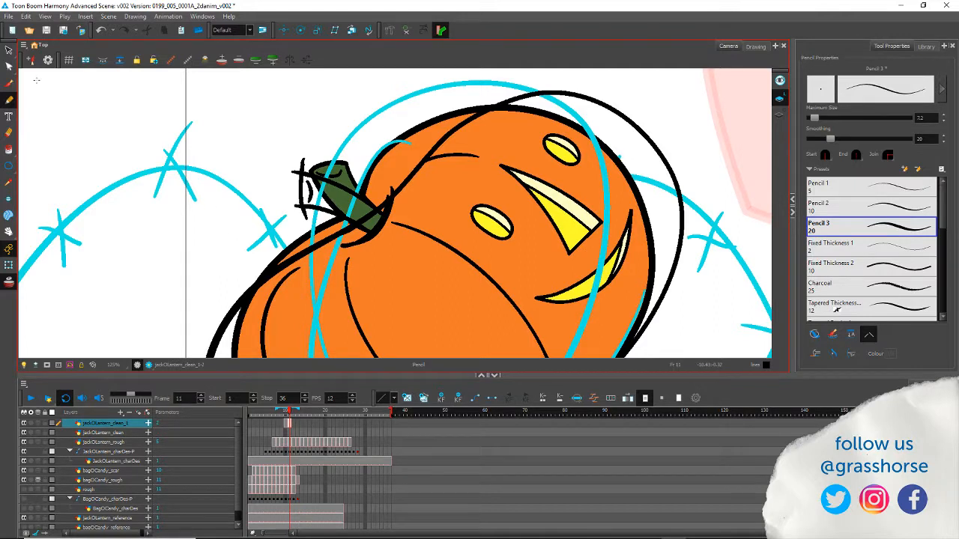
Step: Select the new stem strokes and rotate them clockwise to follow the tilt of the reference stem
left_click(8, 49)
left_click_drag(293, 165, 315, 146)
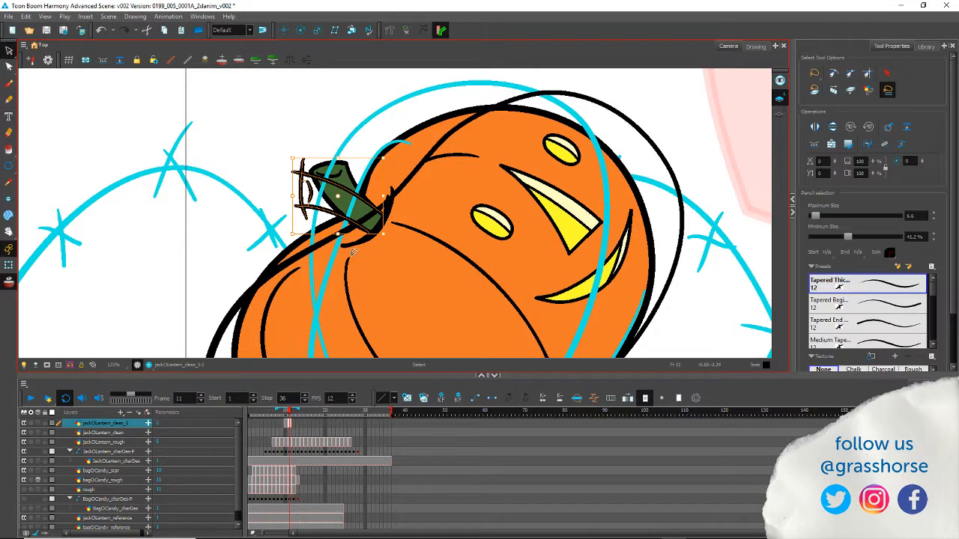
mouse_move(362, 261)
left_mouse_down()
mouse_move(359, 236)
mouse_move(374, 280)
mouse_move(372, 238)
left_mouse_up()
Step: Draw the pumpkin's curved rib lines with the Pencil, plus the short crease above the face
scroll(229, 218, "down", 3)
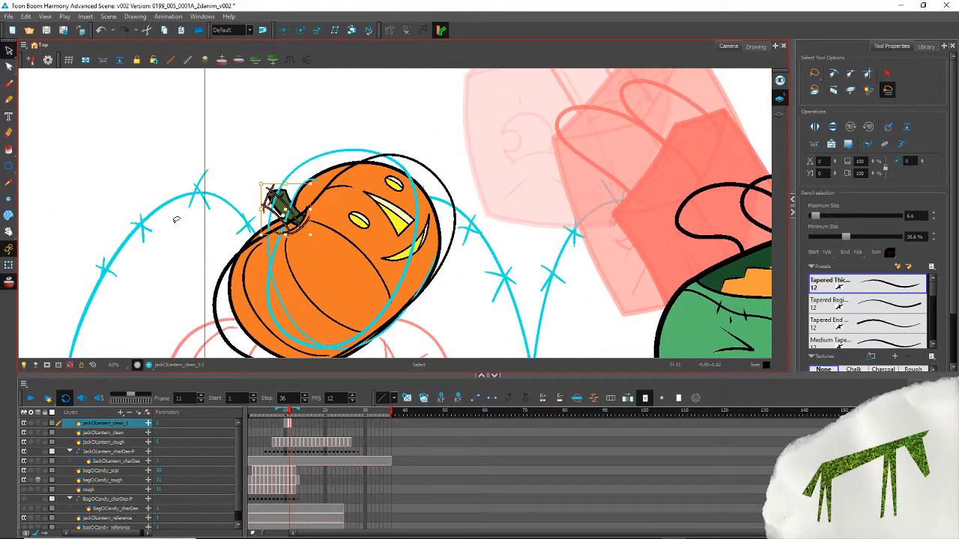
left_click_drag(173, 259, 277, 148)
left_click(9, 101)
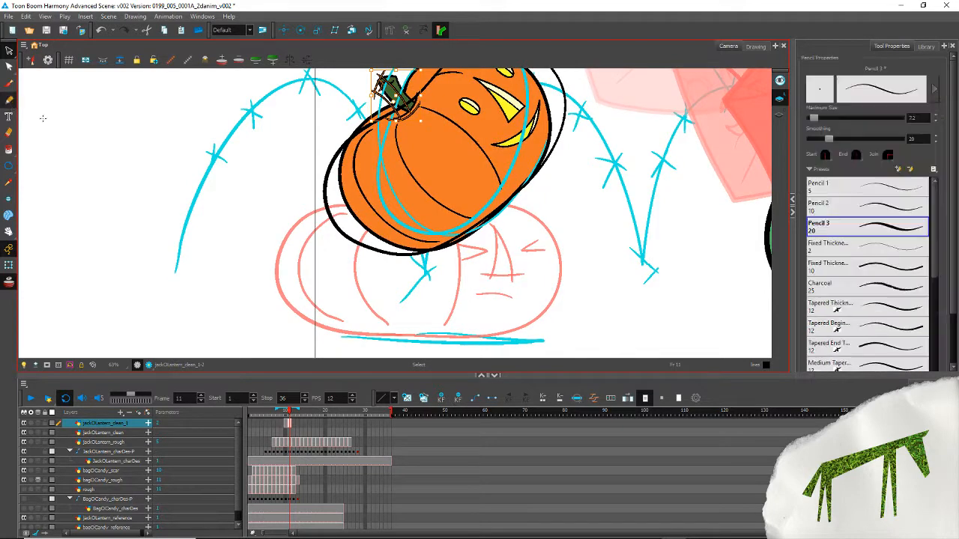
mouse_move(355, 137)
left_mouse_down()
mouse_move(340, 184)
mouse_move(360, 224)
mouse_move(435, 248)
left_mouse_up()
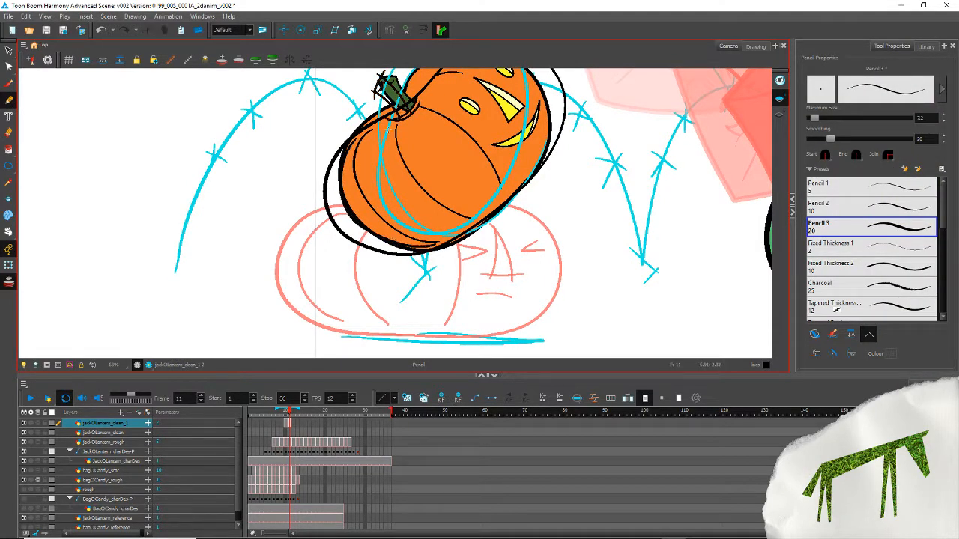
mouse_move(390, 117)
left_mouse_down()
mouse_move(388, 177)
mouse_move(432, 217)
mouse_move(470, 225)
left_mouse_up()
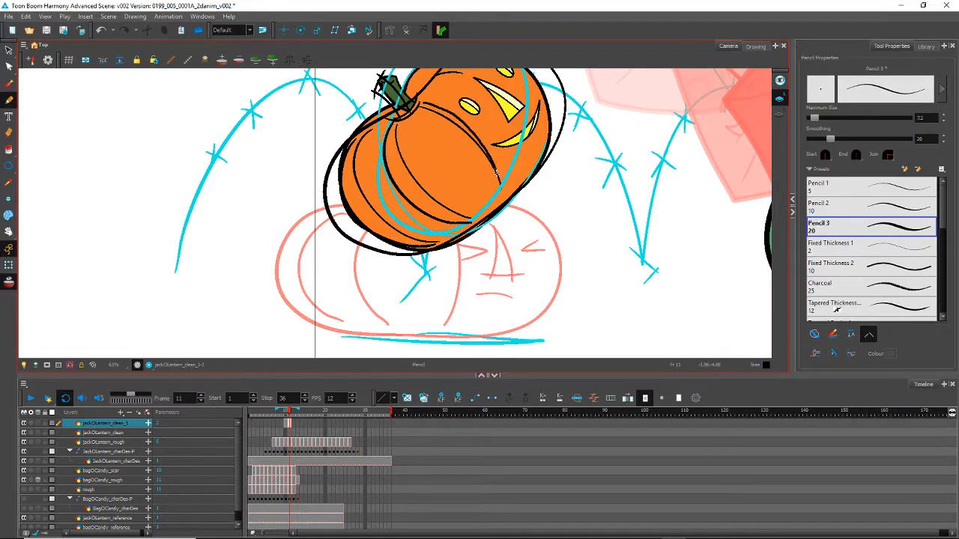
left_click_drag(450, 199, 352, 307)
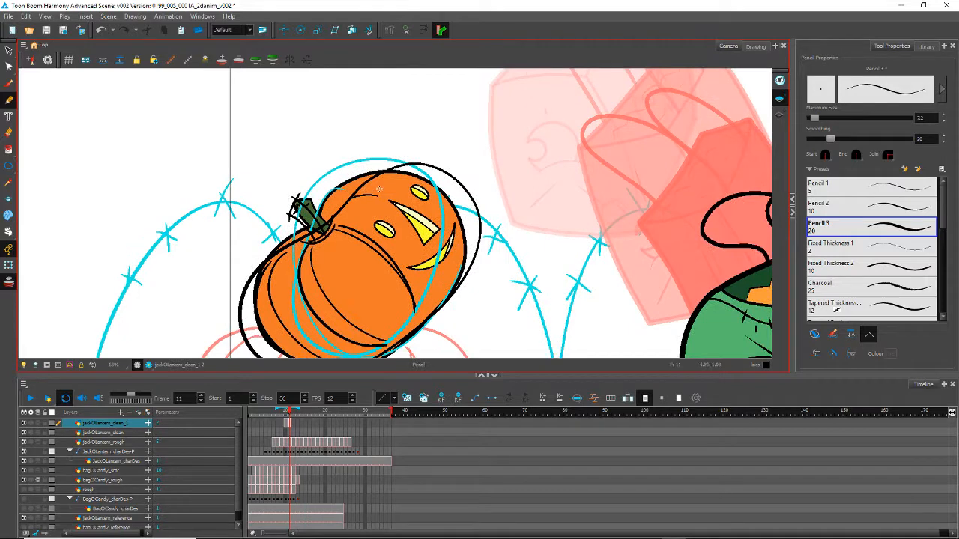
left_click_drag(367, 193, 378, 195)
mouse_move(217, 285)
left_mouse_down()
mouse_move(210, 253)
mouse_move(233, 139)
left_mouse_up()
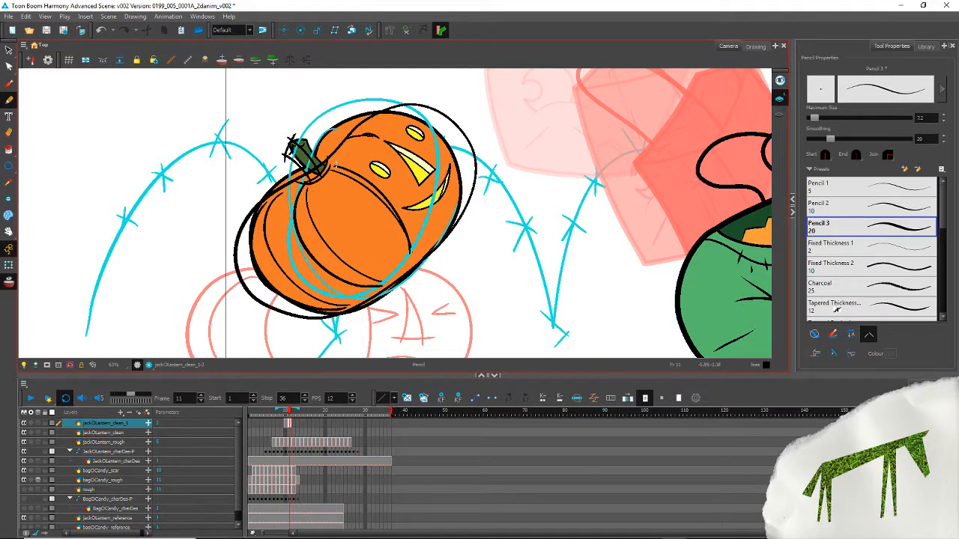
Step: Draw an upright oval over each of the pumpkin's two eyes, redoing the upper one
scroll(384, 134, "up", 4)
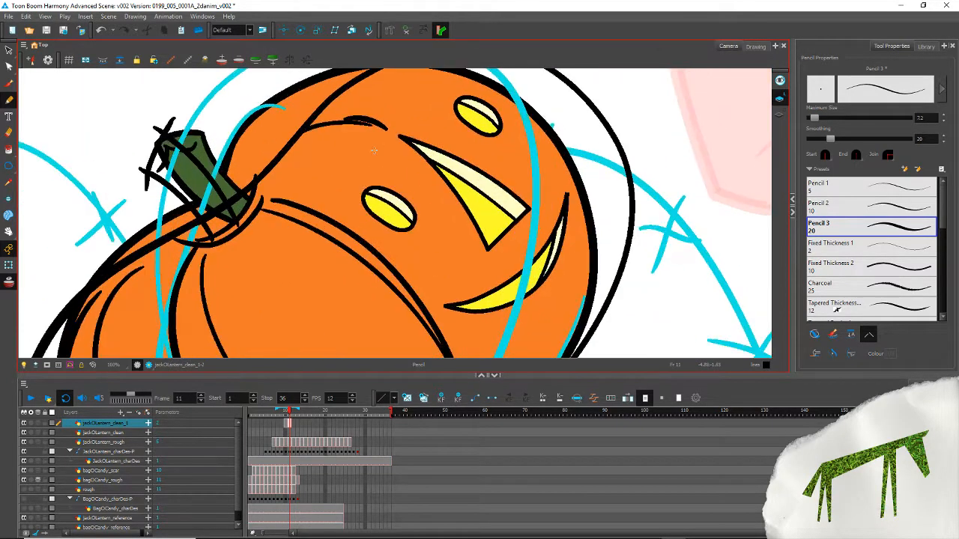
mouse_move(400, 178)
left_mouse_down()
mouse_move(379, 187)
mouse_move(367, 218)
mouse_move(408, 219)
mouse_move(411, 188)
mouse_move(380, 184)
left_mouse_up()
mouse_move(488, 92)
left_mouse_down()
mouse_move(459, 124)
mouse_move(475, 132)
mouse_move(499, 123)
mouse_move(495, 98)
mouse_move(478, 96)
mouse_move(461, 127)
mouse_move(483, 137)
left_mouse_up()
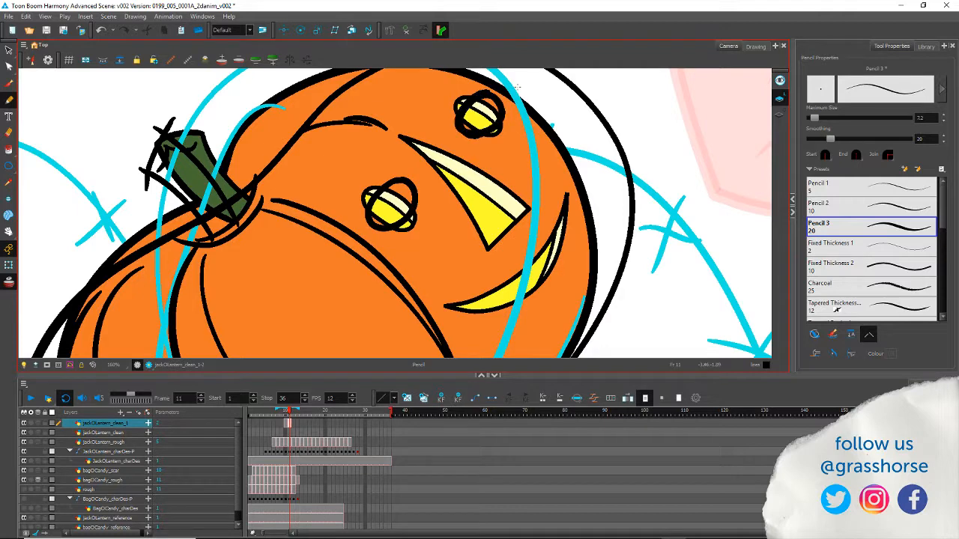
key("ctrl+z")
mouse_move(500, 102)
left_mouse_down()
mouse_move(459, 113)
mouse_move(462, 129)
mouse_move(479, 133)
mouse_move(496, 120)
mouse_move(496, 99)
mouse_move(470, 93)
left_mouse_up()
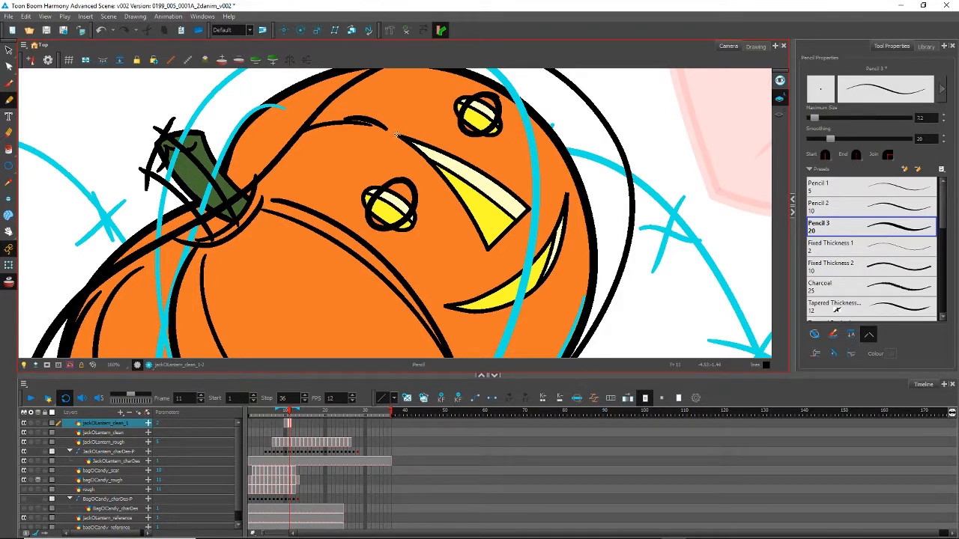
Step: Outline the triangular nose with crossing corner lines and trace the crescent-shaped mouth
mouse_move(400, 136)
left_mouse_down()
mouse_move(448, 181)
mouse_move(487, 257)
mouse_move(399, 135)
mouse_move(490, 177)
mouse_move(543, 223)
left_mouse_up()
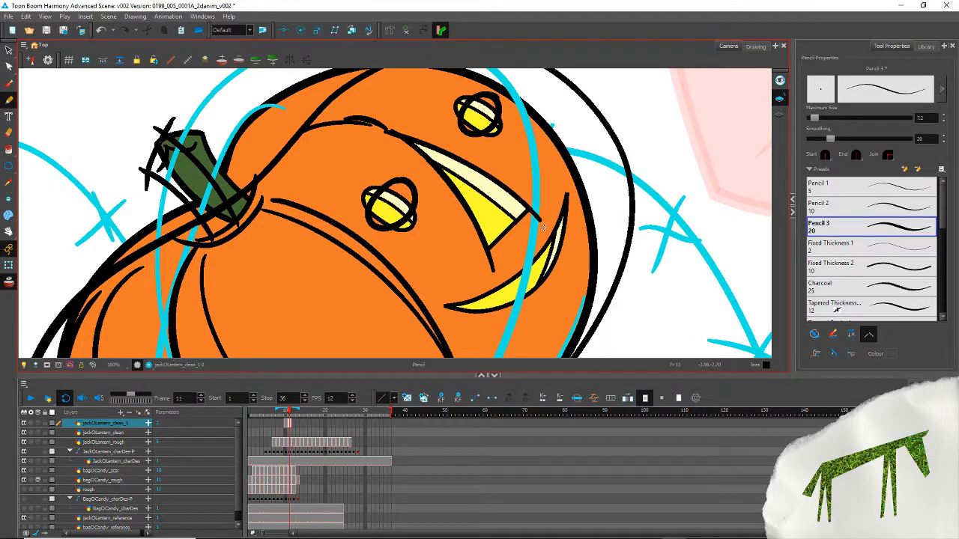
left_click_drag(544, 189, 467, 264)
mouse_move(434, 304)
left_mouse_down()
mouse_move(490, 288)
mouse_move(538, 256)
mouse_move(563, 194)
mouse_move(560, 159)
mouse_move(568, 232)
mouse_move(553, 268)
mouse_move(501, 307)
mouse_move(447, 303)
left_mouse_up()
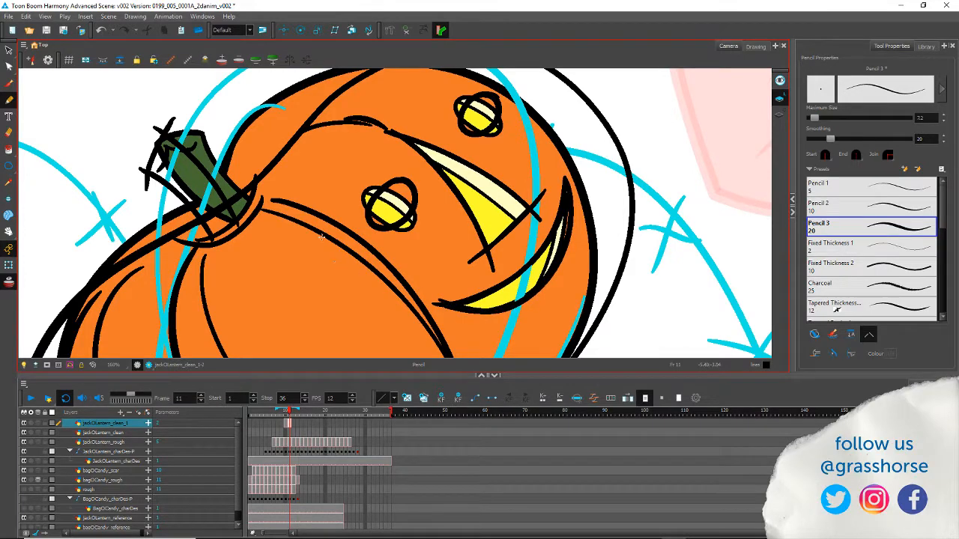
Step: Review the pencilled pumpkin on frame 11 and flip between frames 10, 11 and 12 to compare its poses
left_click_drag(279, 296, 327, 260)
scroll(261, 241, "down", 6)
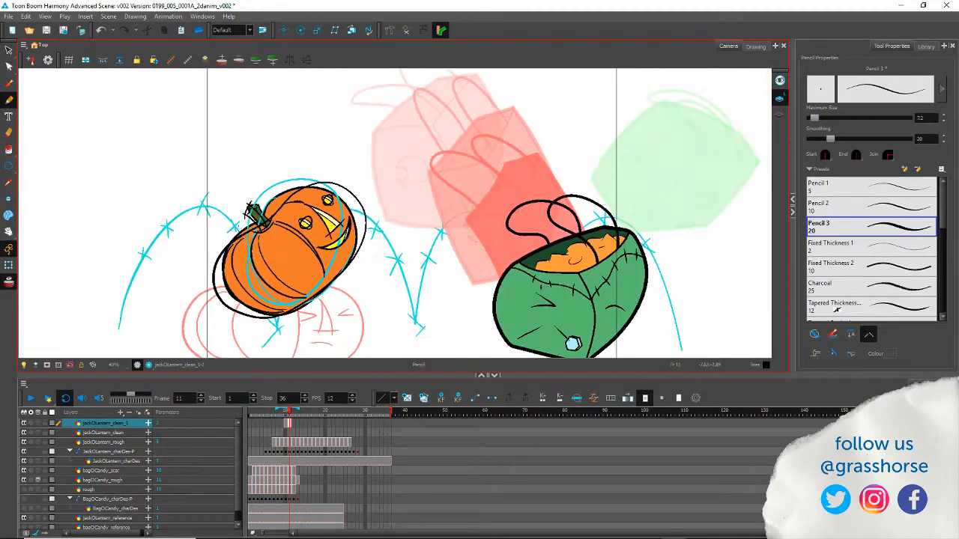
scroll(246, 251, "up", 7)
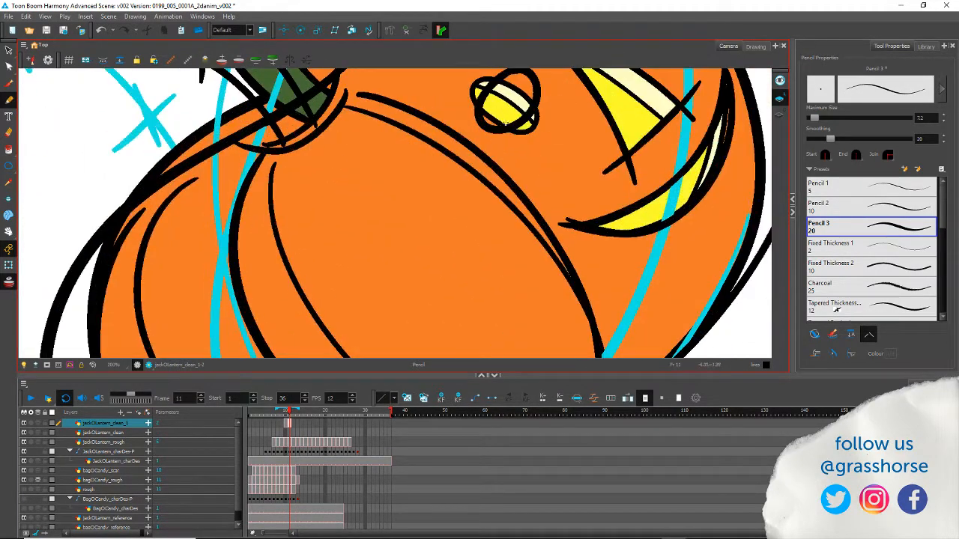
scroll(505, 80, "down", 5)
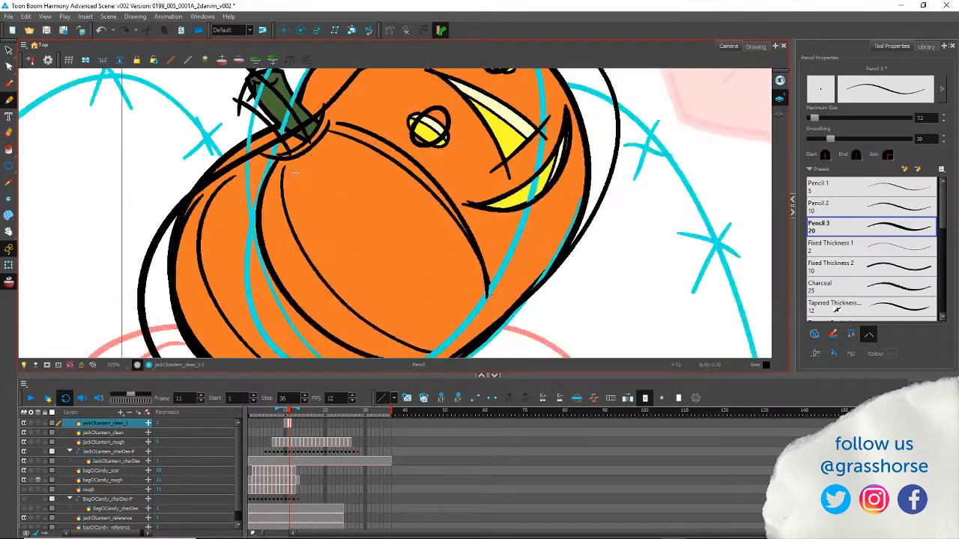
left_click_drag(180, 255, 252, 230)
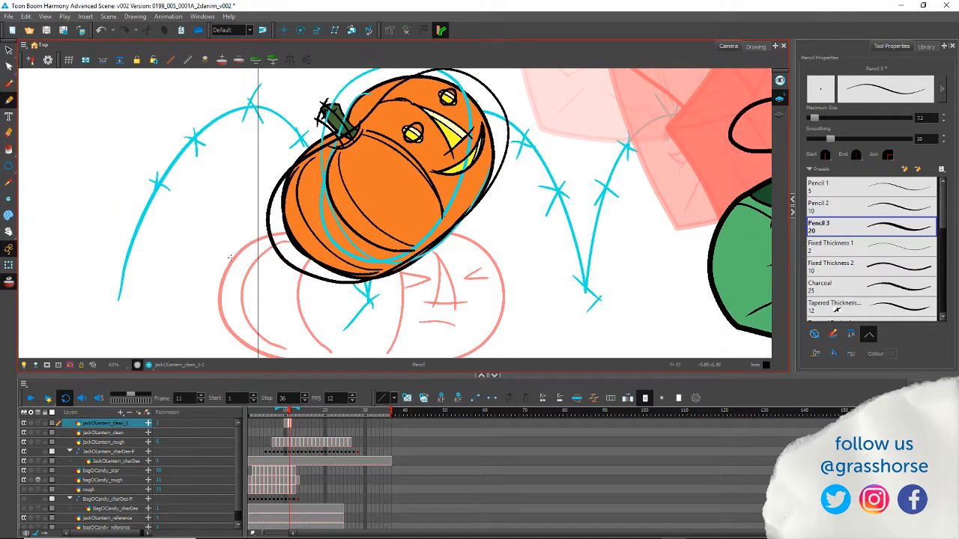
key("period")
left_click_drag(290, 116, 272, 208)
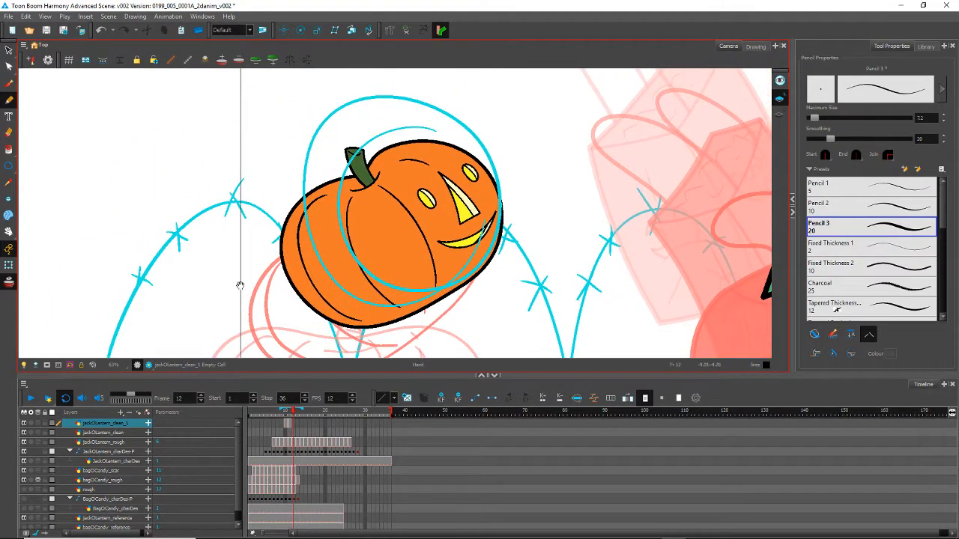
left_click_drag(240, 285, 264, 241)
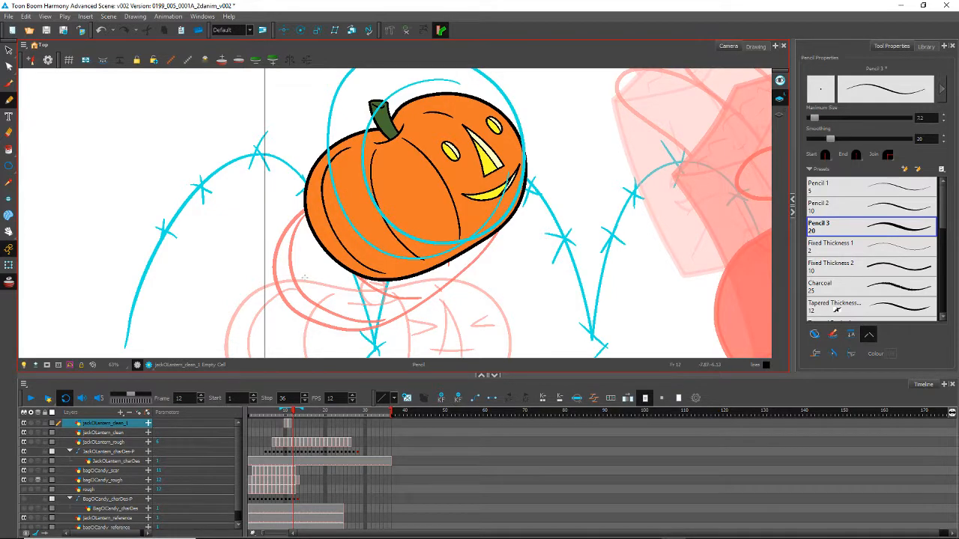
key("comma")
key("comma")
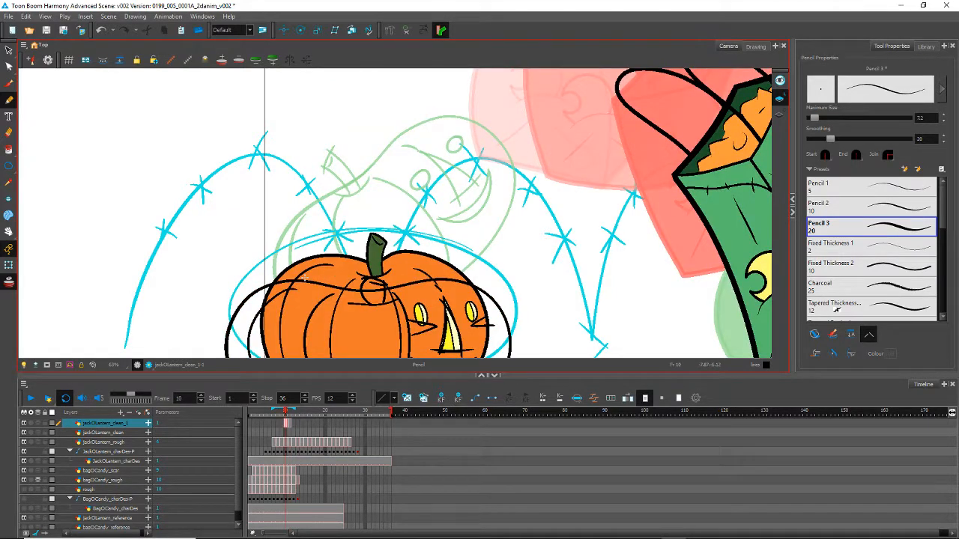
key("period")
key("comma")
key("period")
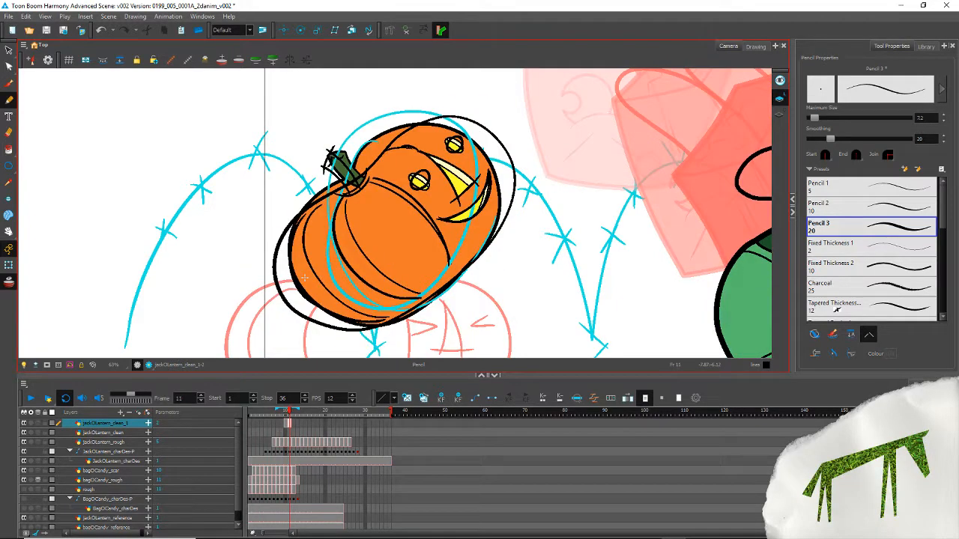
key("comma")
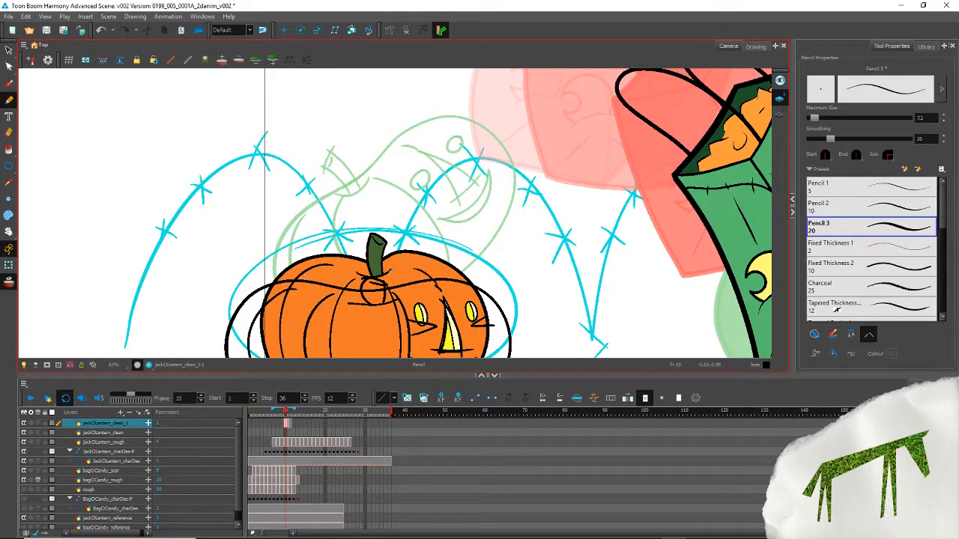
key("period")
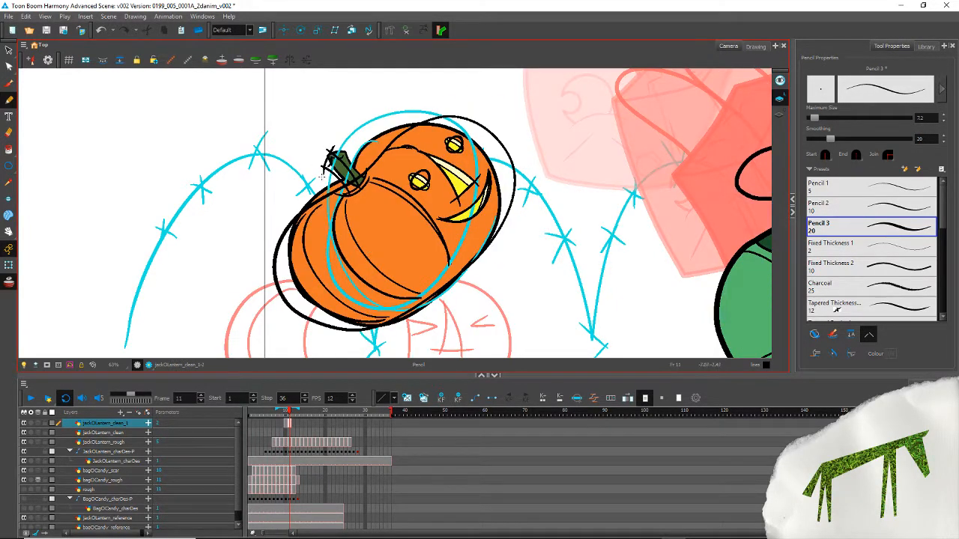
Step: Compare the frame 11 pumpkin drawing with the reference poses on frames 12 and 13
scroll(312, 242, "up", 1)
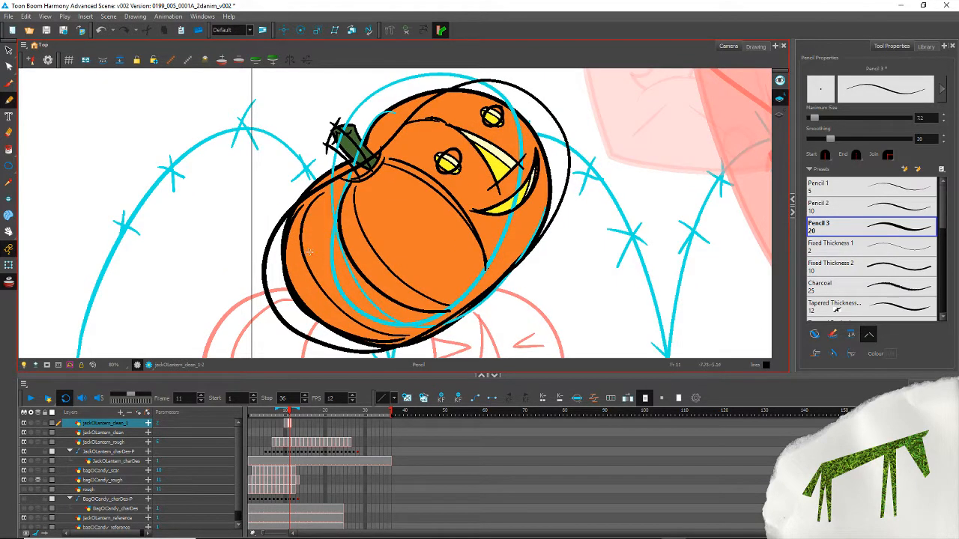
scroll(309, 252, "down", 2)
key("period")
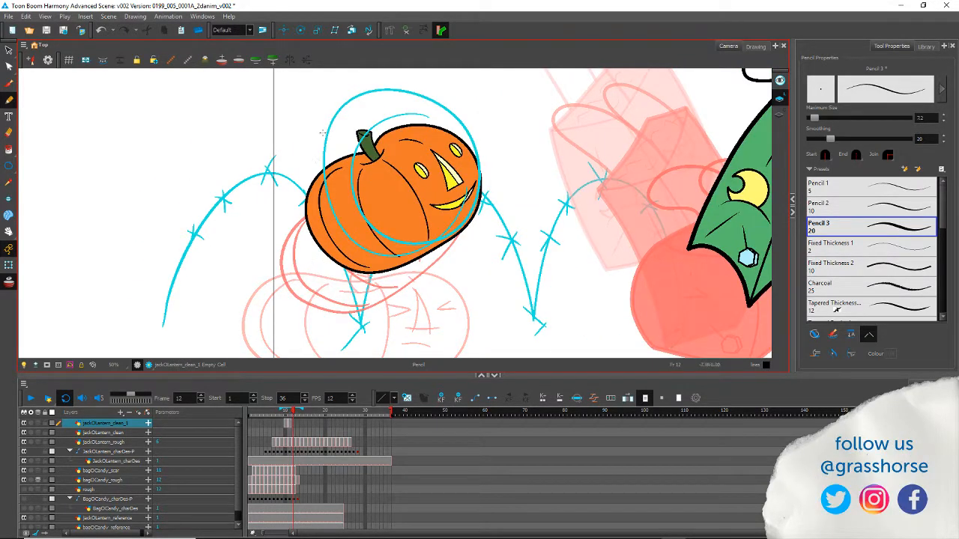
key("comma")
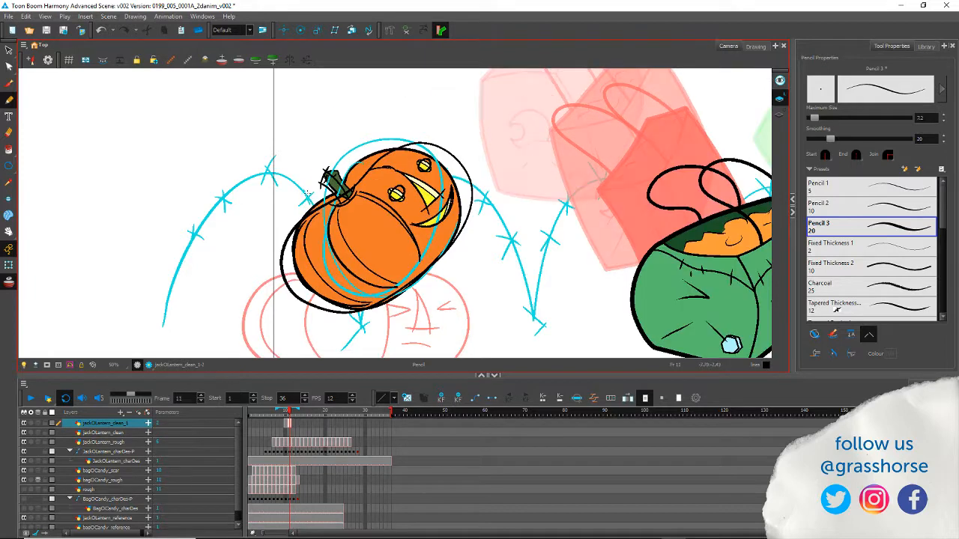
key("period")
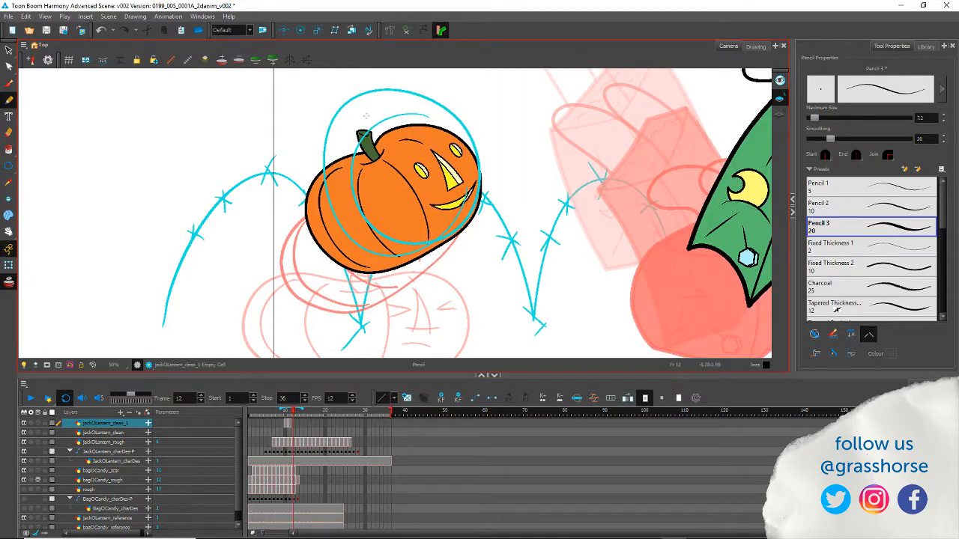
key("period")
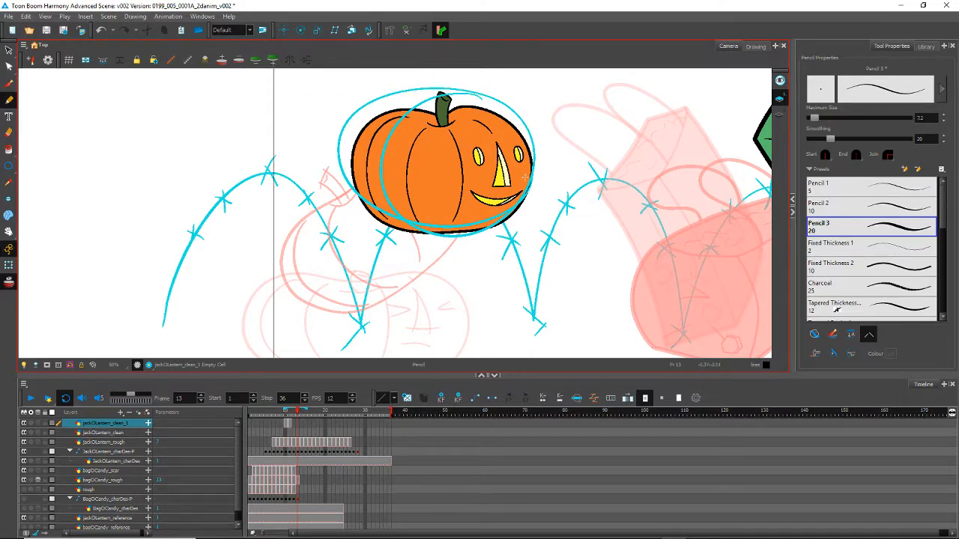
key("comma")
key("comma")
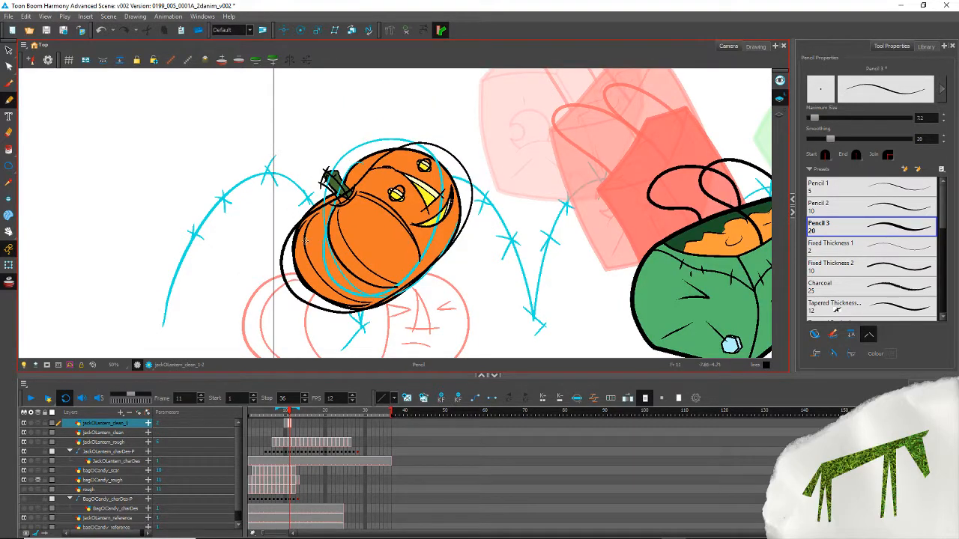
Step: Flip repeatedly between frames 11, 12 and 13 to study how the pumpkin's tilt and position change, ending on frame 12
key("period")
key("comma")
key("period")
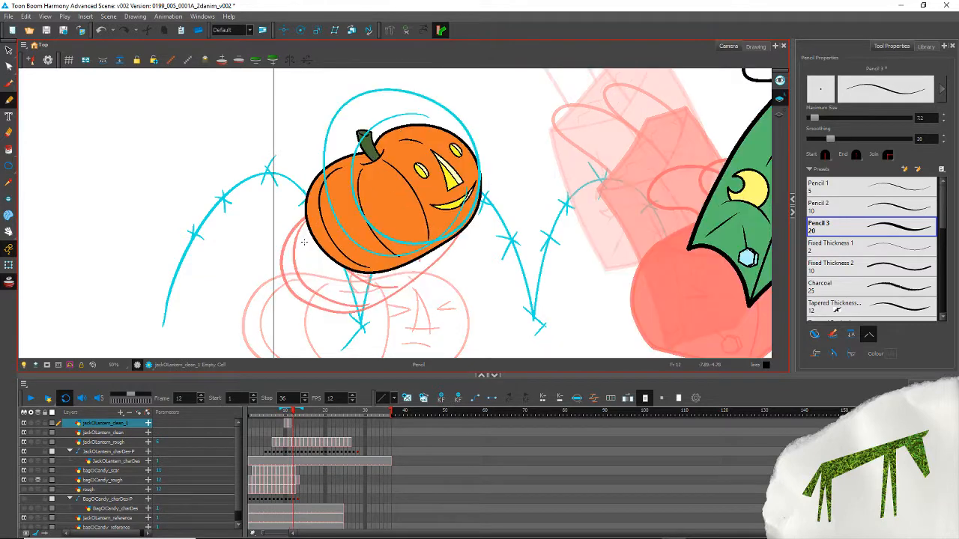
key("period")
key("comma")
key("comma")
key("period")
key("period")
key("comma")
key("comma")
key("comma")
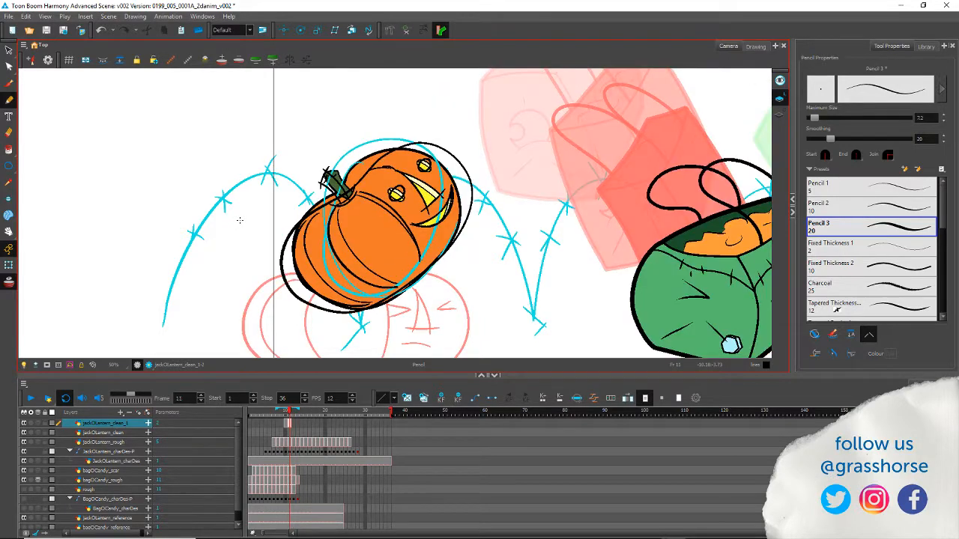
key("period")
key("period")
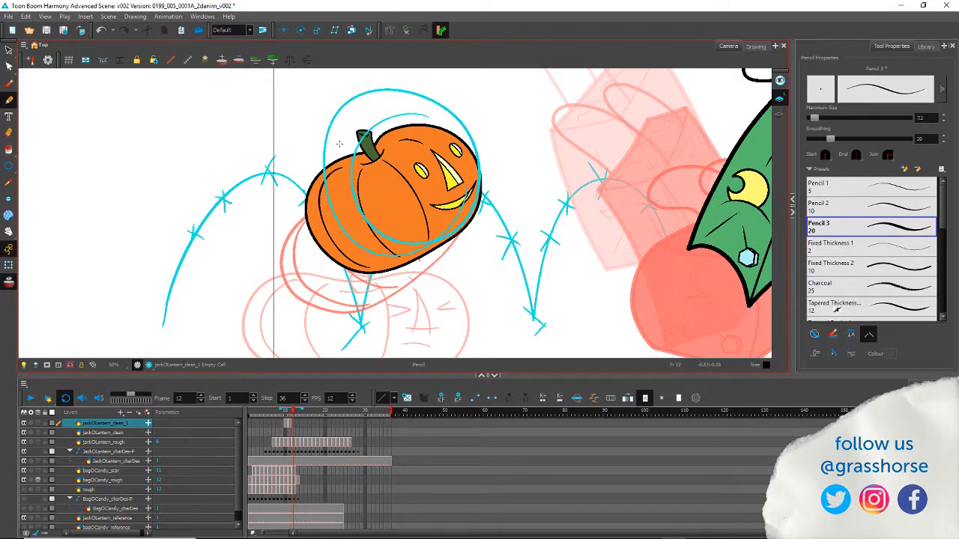
key("period")
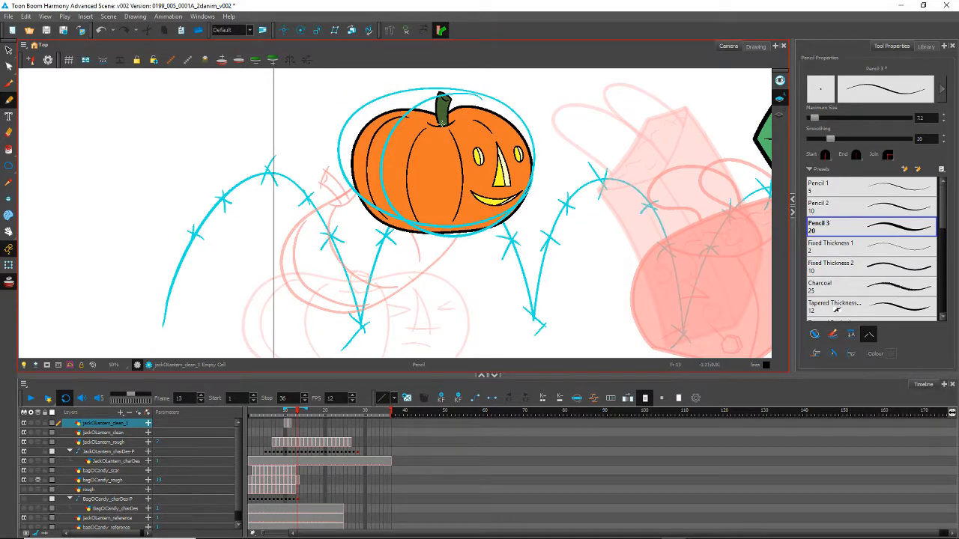
key("comma")
key("comma")
key("comma")
key("comma")
key("period")
key("period")
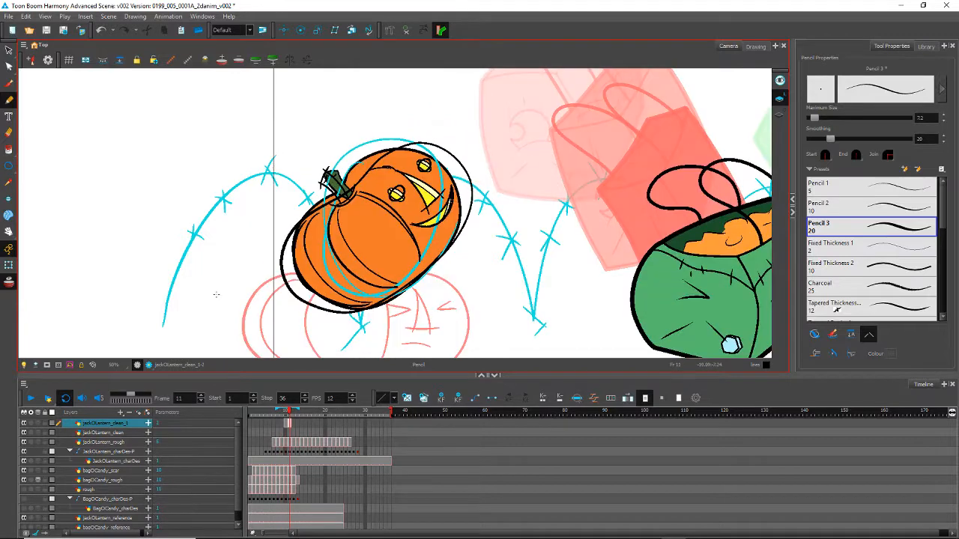
key("period")
key("period")
key("comma")
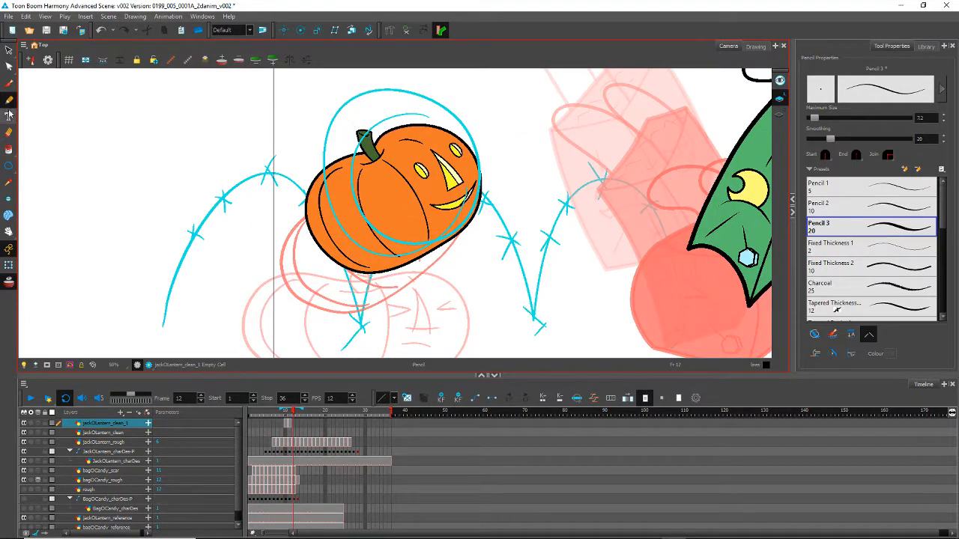
Step: Draw the pumpkin's rounded body outline on frame 12 and delete the surplus overlapping stroke
mouse_move(329, 241)
left_mouse_down()
mouse_move(312, 182)
mouse_move(329, 150)
mouse_move(369, 125)
mouse_move(420, 122)
mouse_move(453, 144)
mouse_move(471, 176)
mouse_move(474, 213)
mouse_move(455, 252)
mouse_move(425, 273)
mouse_move(388, 278)
mouse_move(361, 263)
mouse_move(334, 246)
mouse_move(315, 210)
left_mouse_up()
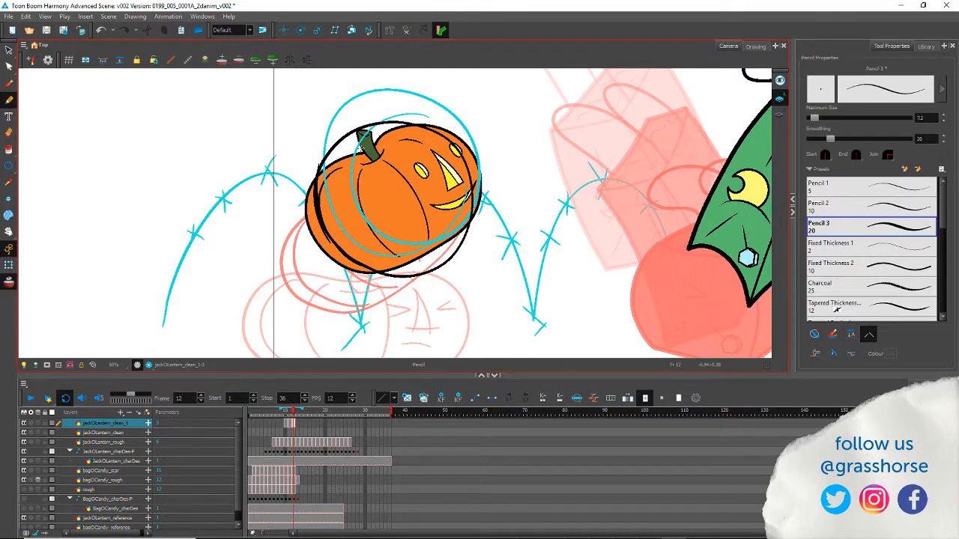
mouse_move(356, 138)
left_mouse_down()
mouse_move(411, 118)
mouse_move(441, 127)
mouse_move(467, 159)
mouse_move(473, 218)
mouse_move(435, 266)
mouse_move(394, 277)
mouse_move(332, 246)
mouse_move(318, 211)
mouse_move(318, 169)
left_mouse_up()
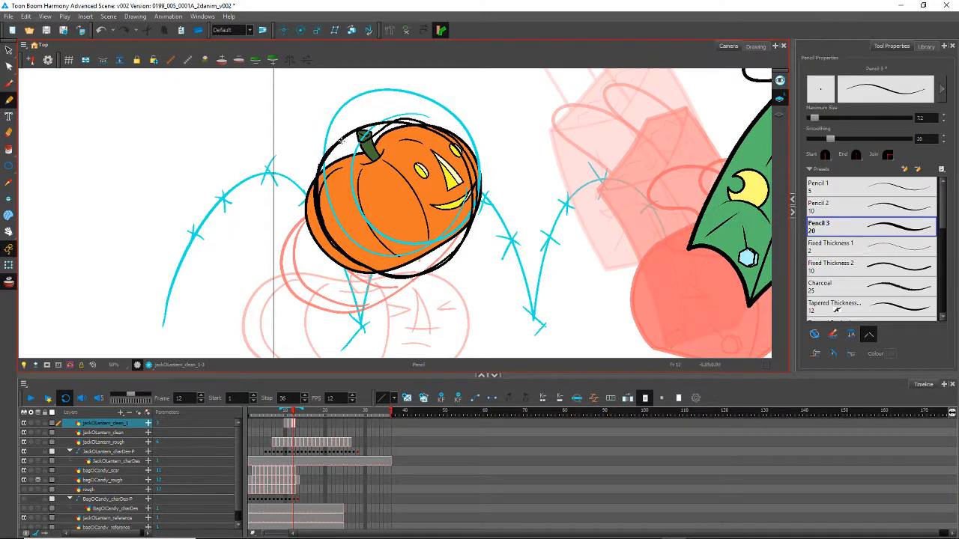
left_click_drag(354, 136, 391, 122)
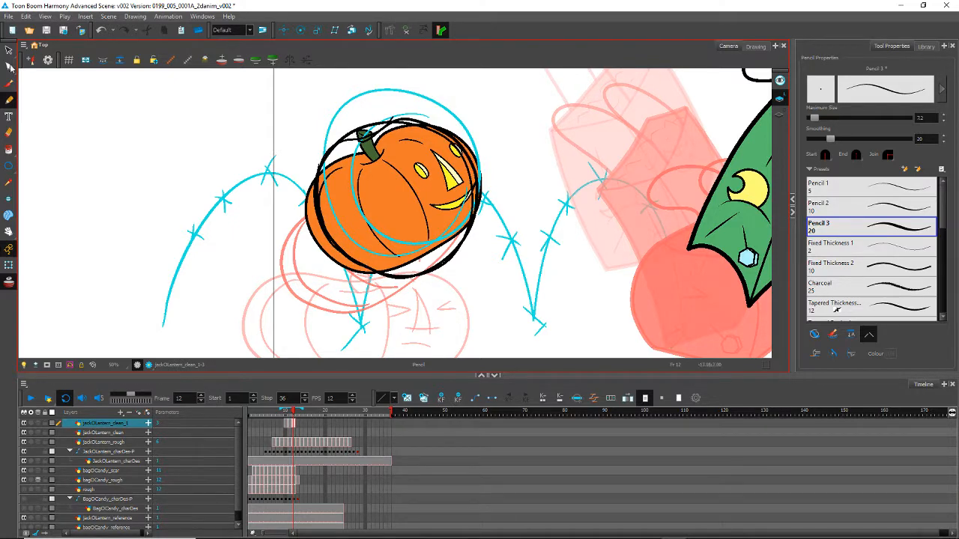
left_click(9, 52)
left_click(369, 126)
key("Delete")
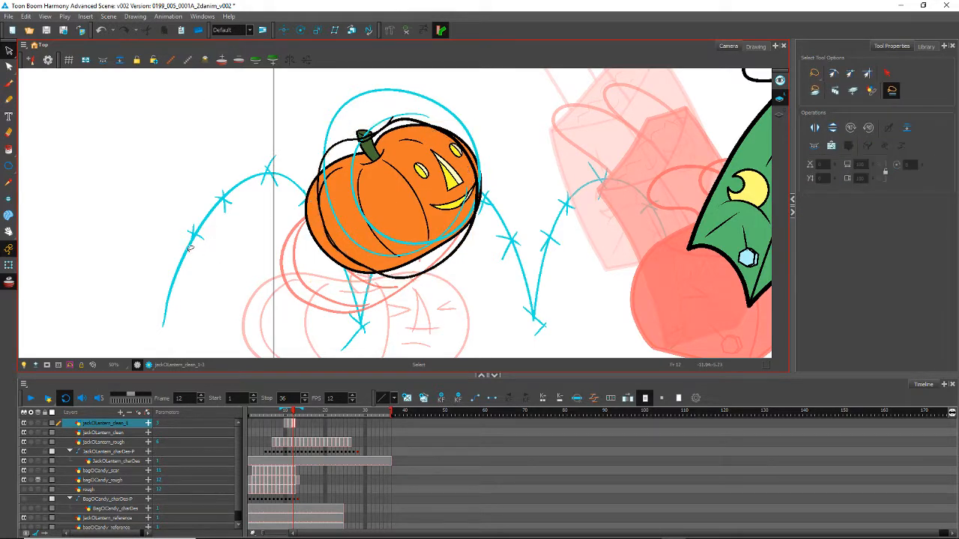
Step: Reshape the rear and underside of the frame 12 body outline with the Contour Editor to sit closer to the reference pumpkin
key("space")
left_click_drag(215, 261, 144, 263)
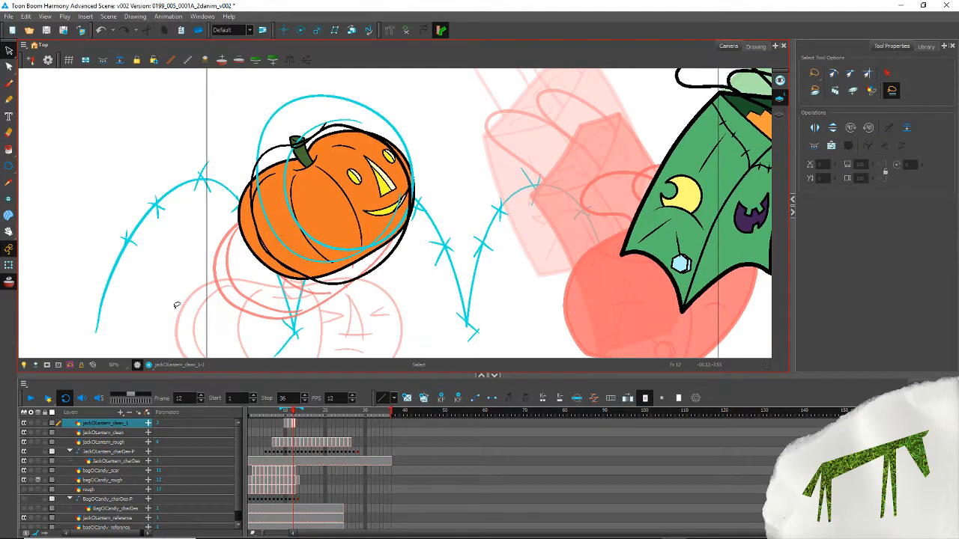
left_click(9, 67)
left_click(350, 144)
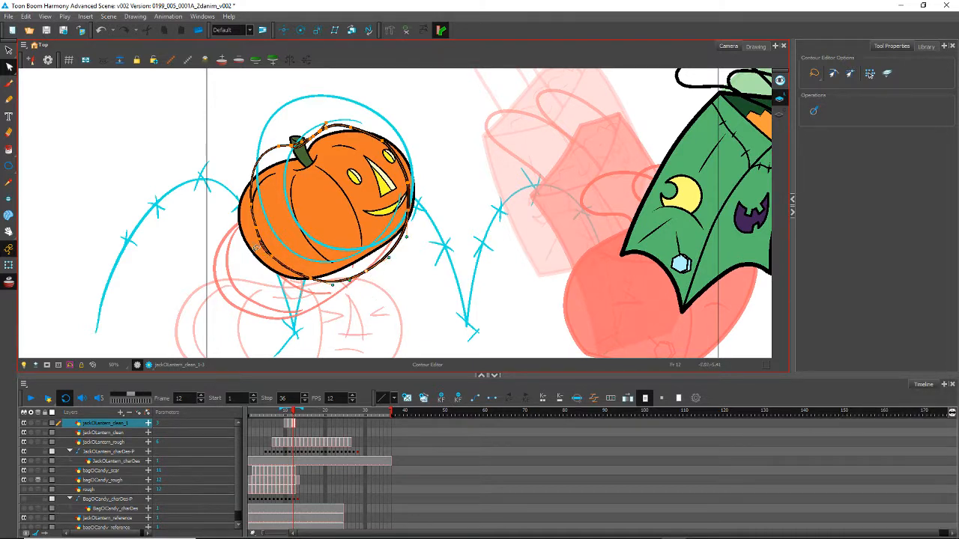
left_click(222, 229)
left_click(261, 249)
left_click(264, 253)
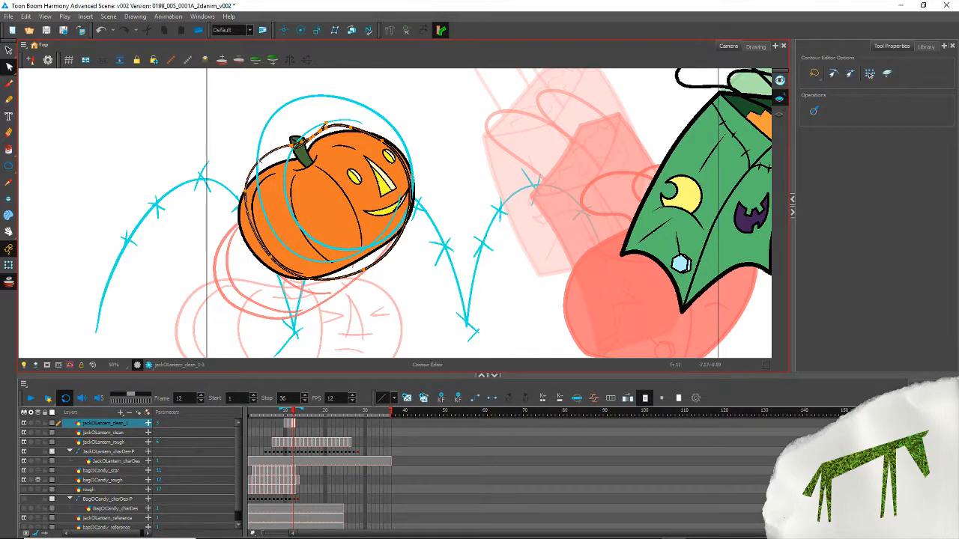
left_click(243, 124)
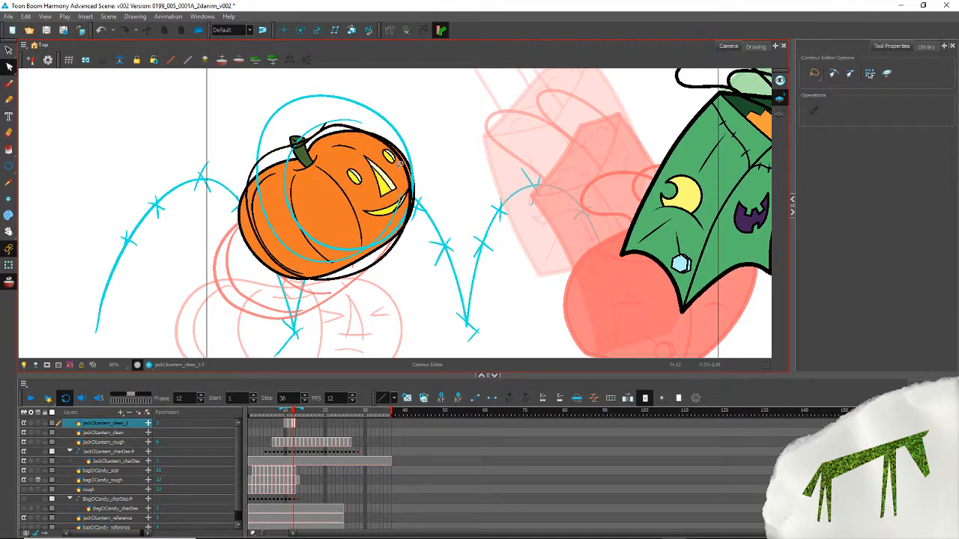
Step: Adjust the face-side curve of the body outline with the Contour Editor along the reference pumpkin's edge
left_click(401, 164)
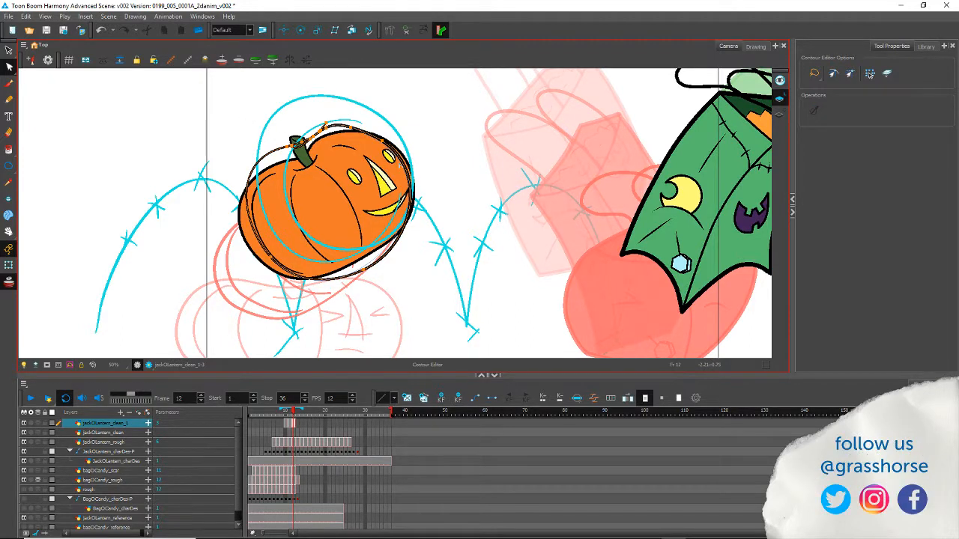
left_click(400, 165)
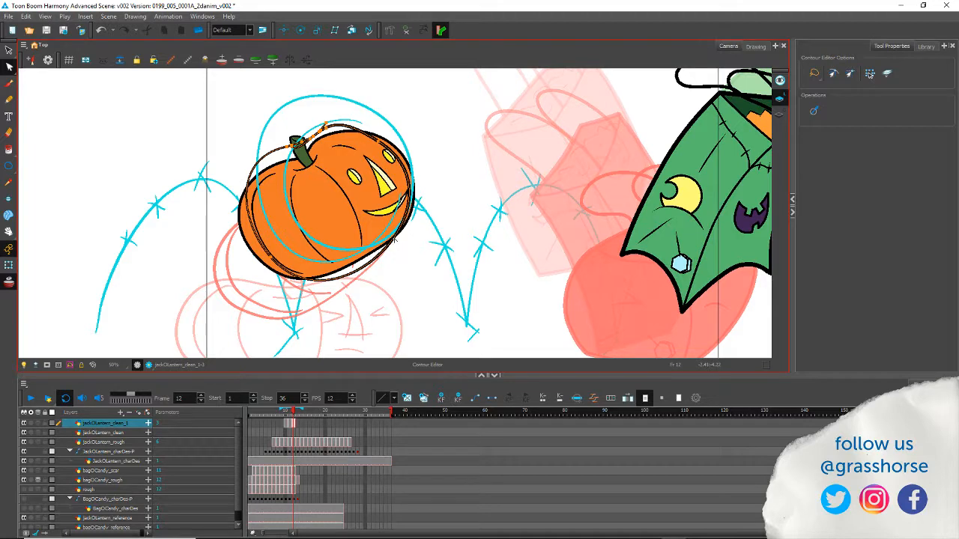
left_click_drag(394, 239, 396, 242)
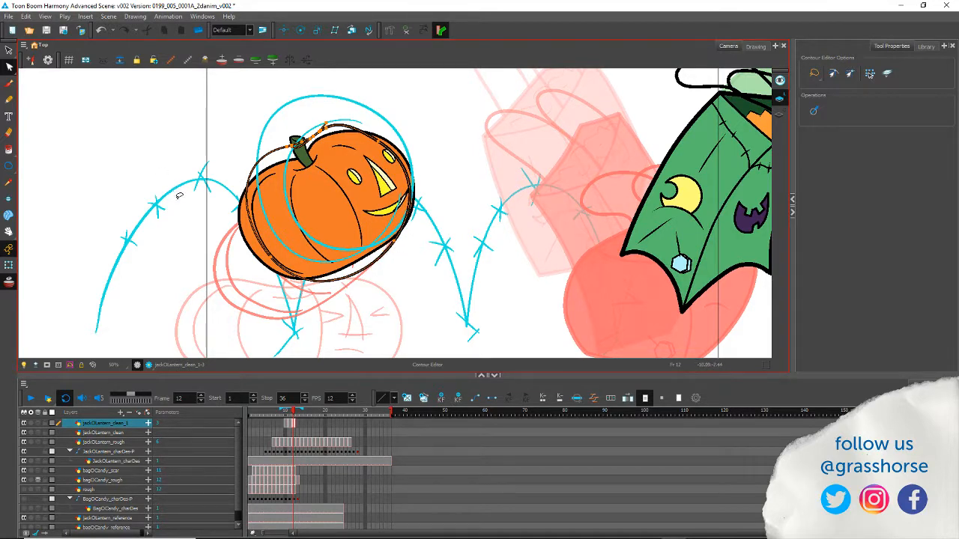
Step: Cut away the overlapping piece of outline that crosses the pumpkin's stem
scroll(244, 120, "up", 4)
scroll(236, 118, "down", 1)
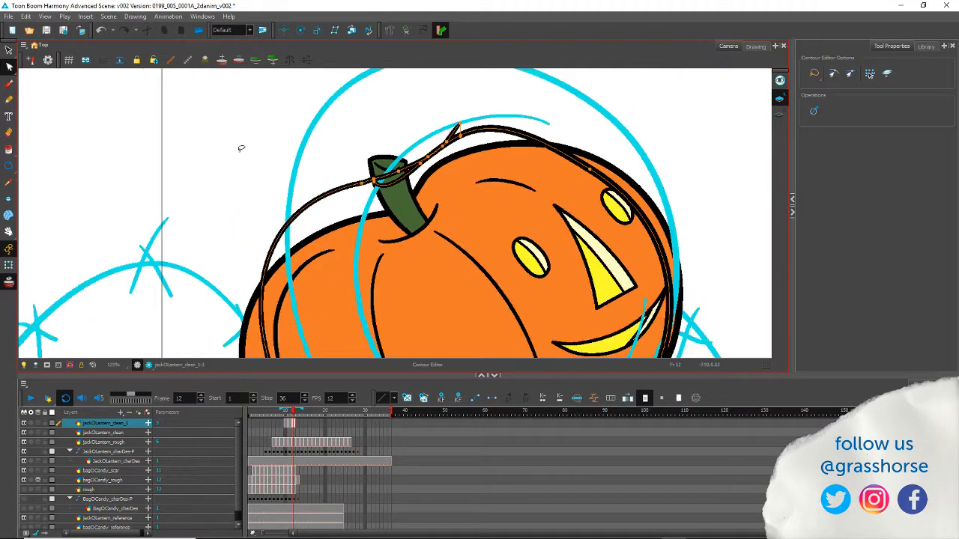
left_click_drag(274, 148, 184, 218)
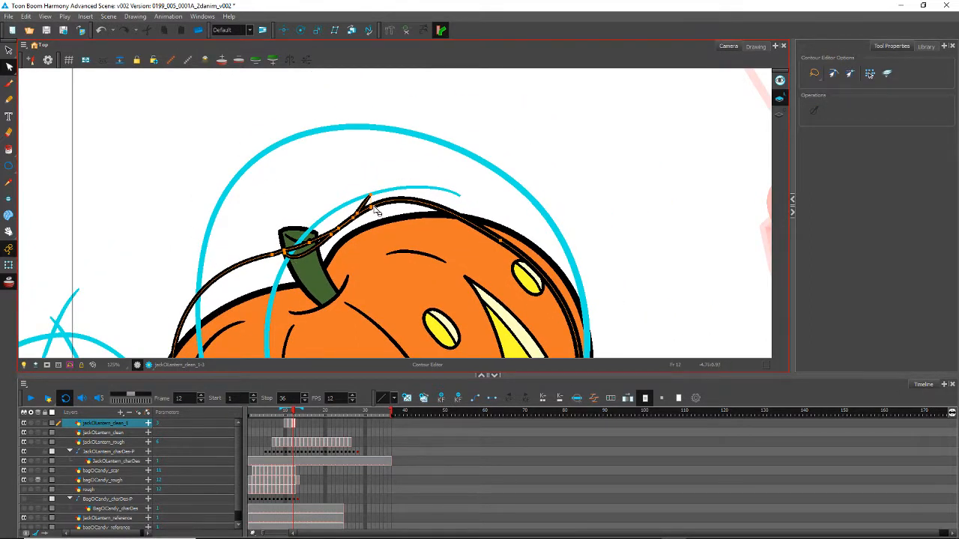
key("alt+t")
left_click_drag(291, 241, 278, 249)
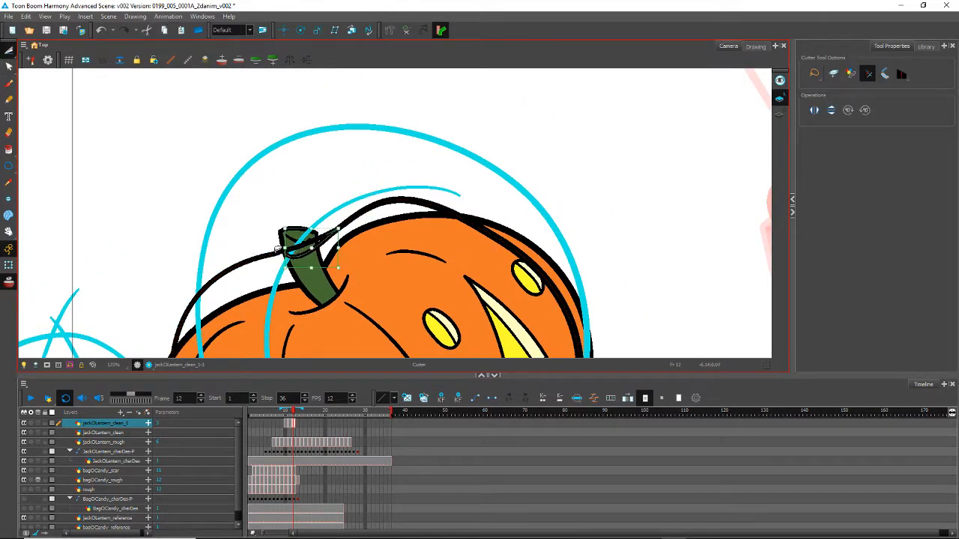
key("Delete")
Step: Redraw the whole body outline over the existing one with the Pencil tool, dipping it at the stem
key("2")
key("2")
left_click_drag(151, 248, 265, 181)
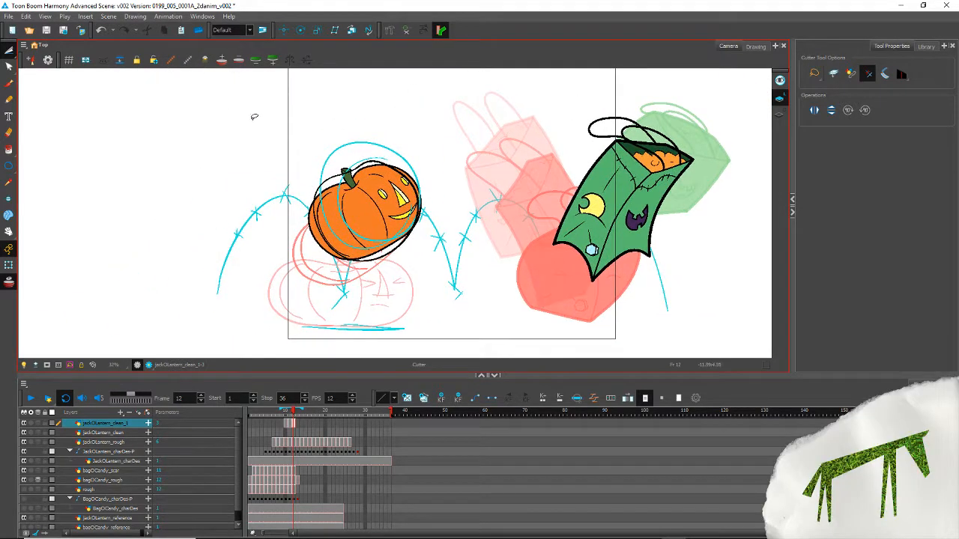
key("2")
key("2")
key("2")
key("2")
left_click_drag(341, 238, 218, 132)
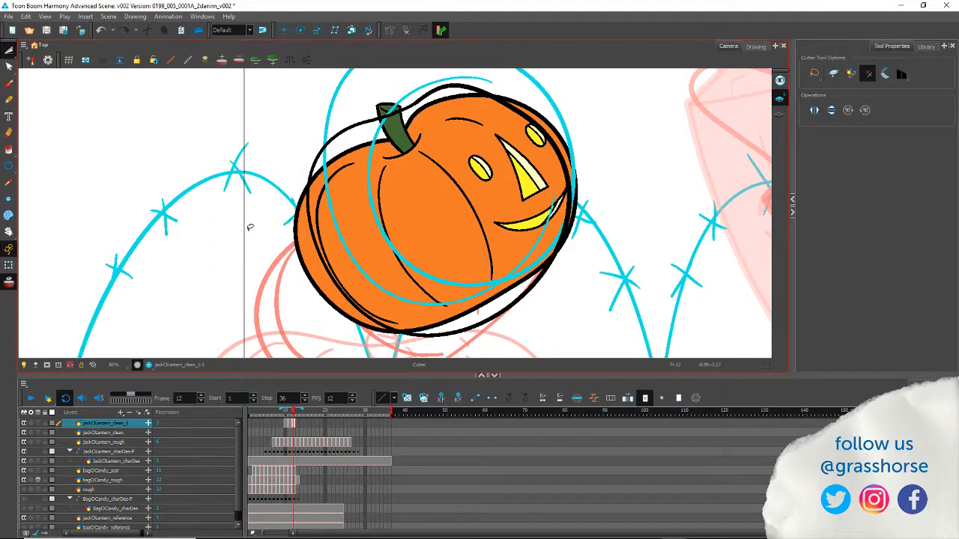
key("alt+slash")
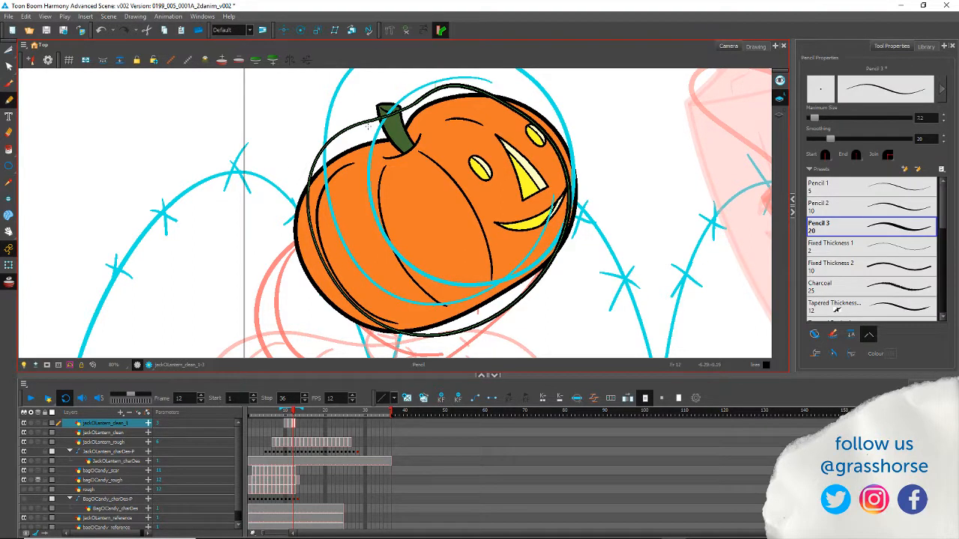
mouse_move(368, 126)
left_mouse_down()
mouse_move(463, 81)
mouse_move(528, 110)
mouse_move(565, 157)
mouse_move(573, 212)
mouse_move(553, 260)
mouse_move(515, 300)
mouse_move(463, 330)
mouse_move(413, 334)
mouse_move(379, 322)
mouse_move(317, 259)
mouse_move(309, 201)
mouse_move(321, 141)
mouse_move(338, 126)
mouse_move(391, 120)
mouse_move(423, 96)
left_mouse_up()
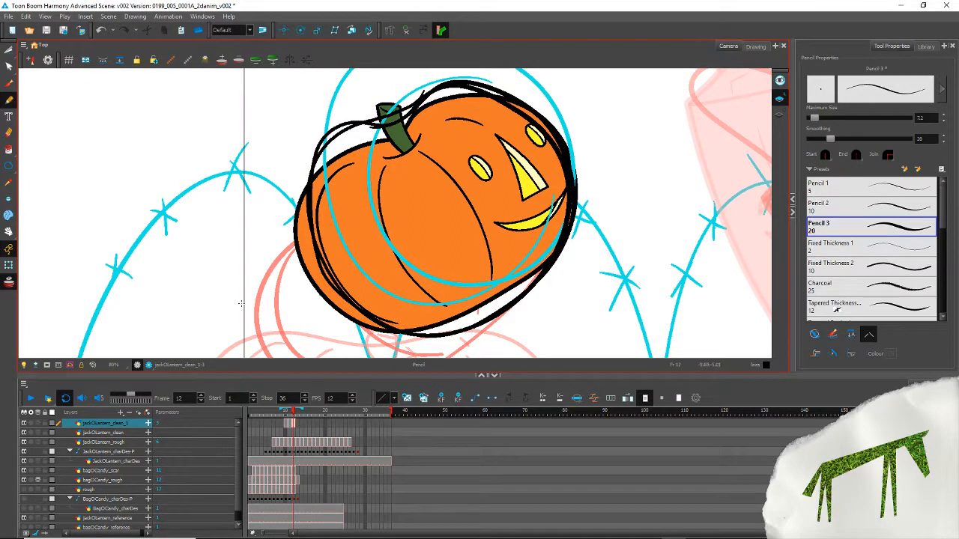
Step: Delete the earlier body outline strokes beneath the redrawn one
left_click(8, 50)
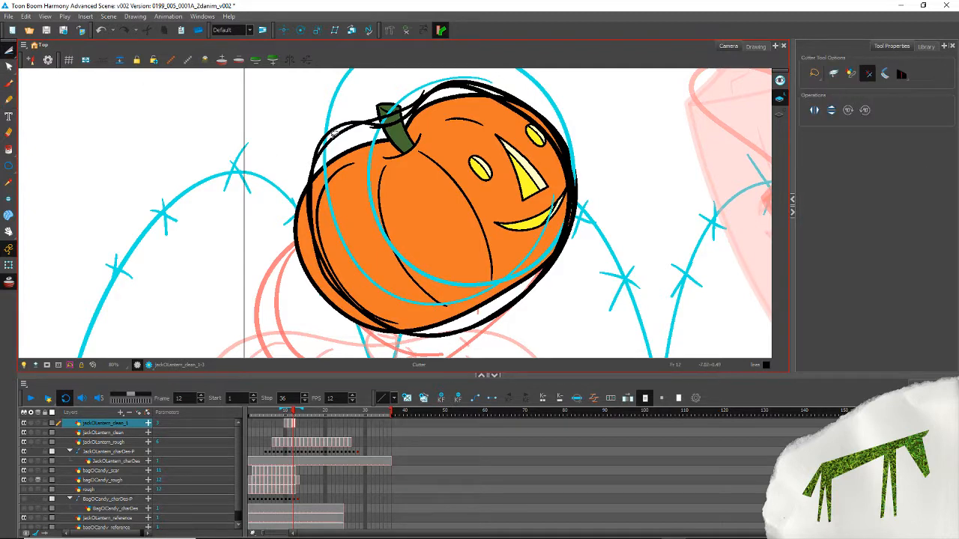
left_click_drag(333, 131, 315, 169)
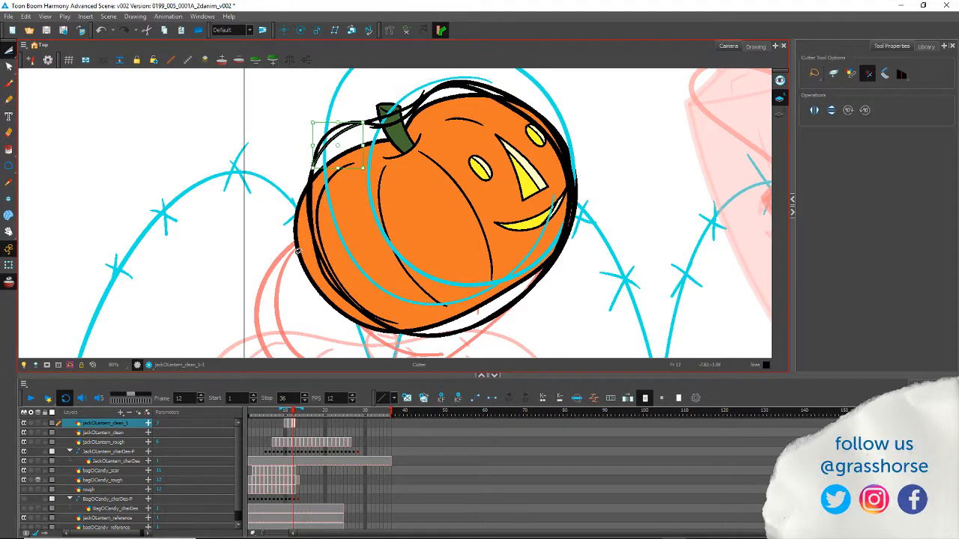
key("alt+s")
key("ctrl+a")
key("Delete")
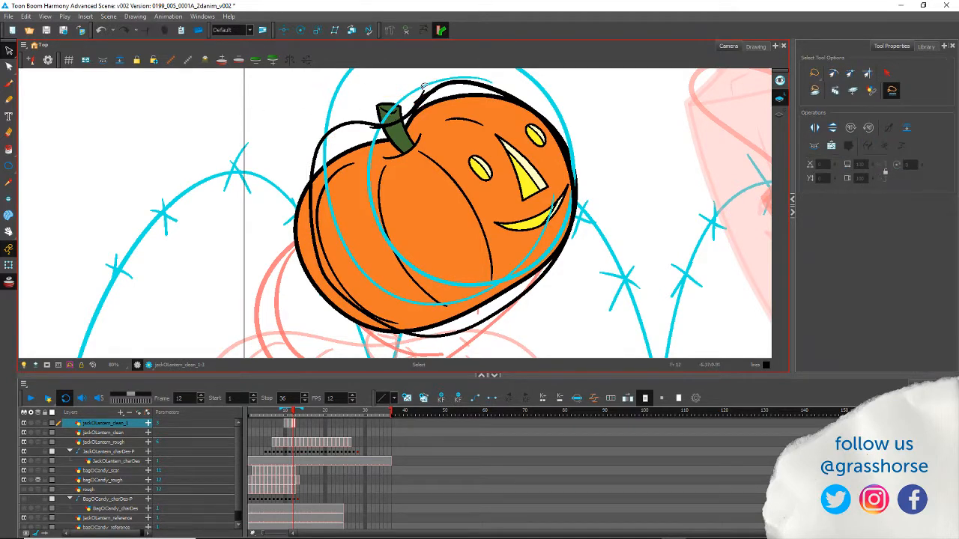
Step: Try to delete the stray stroke end just above the stem
left_click(423, 87)
key("Delete")
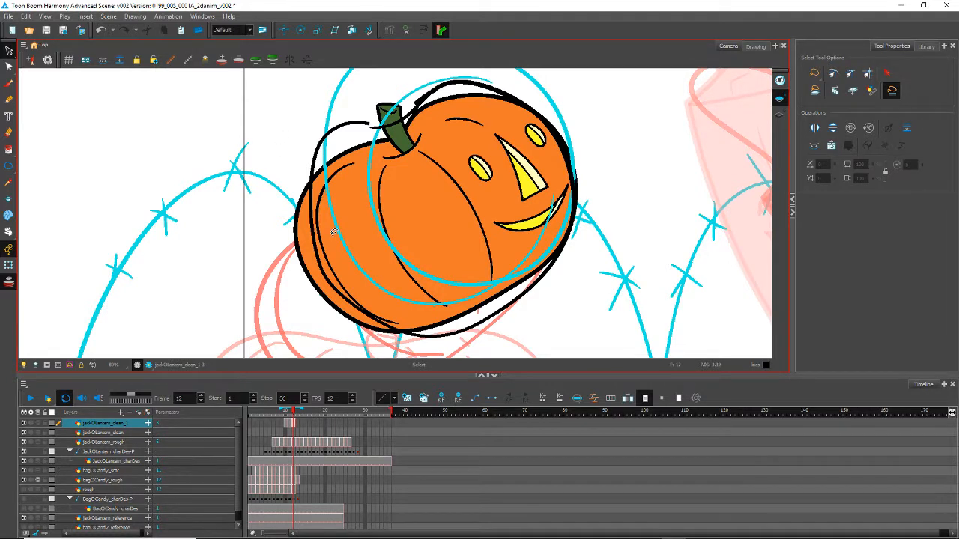
key("ctrl+z")
Step: Select and delete the short blunt leftover segment on the outline beside the stem
left_click(298, 146)
key("ctrl+a")
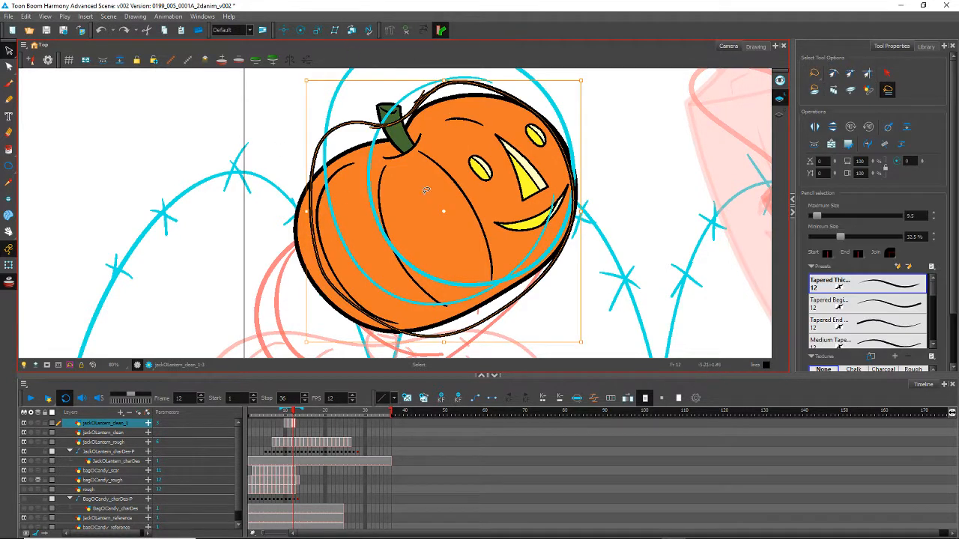
key("2")
key("2")
left_click_drag(482, 126, 418, 245)
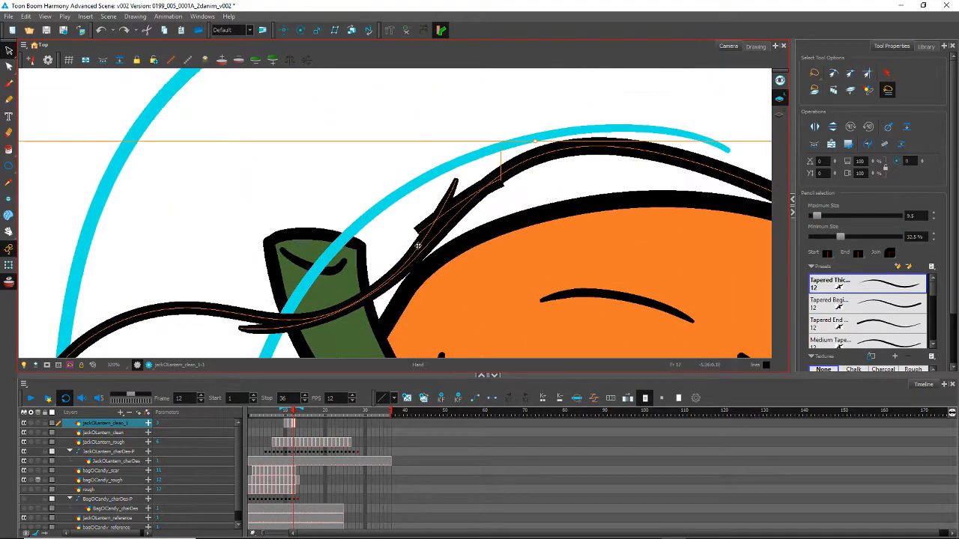
left_click(419, 95)
left_click(456, 202)
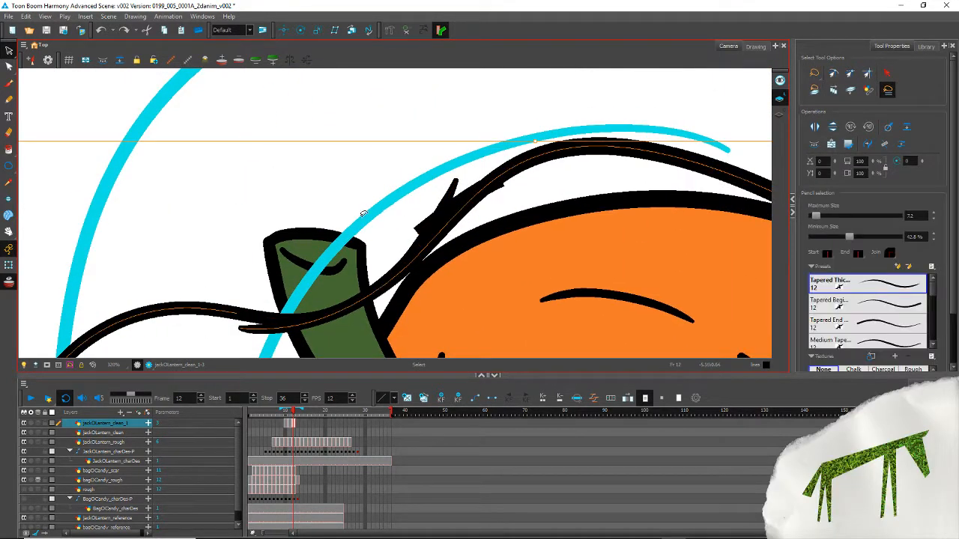
left_click(424, 228)
key("Delete")
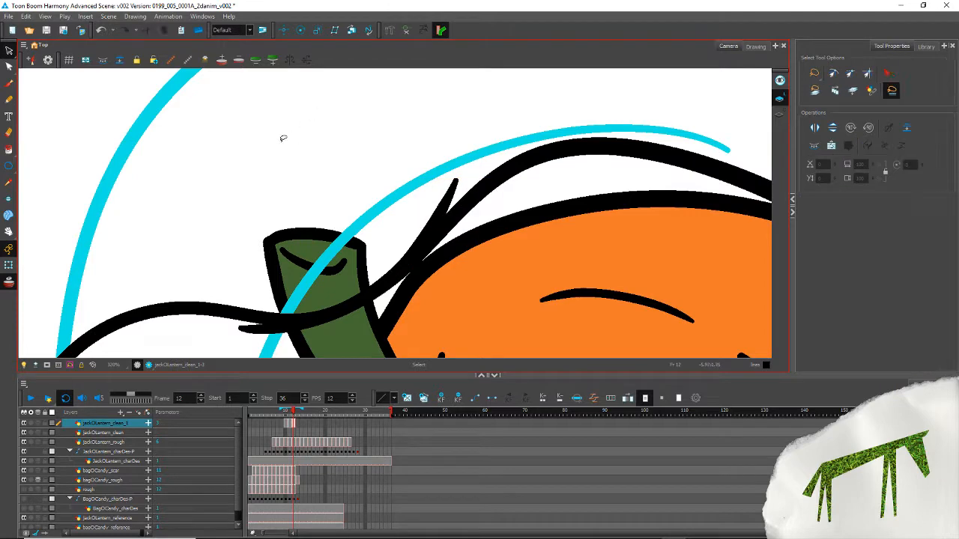
Step: Enlarge the drawing view by reducing the timeline's height and frame the whole pumpkin body in it
key("1")
key("1")
left_click_drag(140, 289, 271, 145)
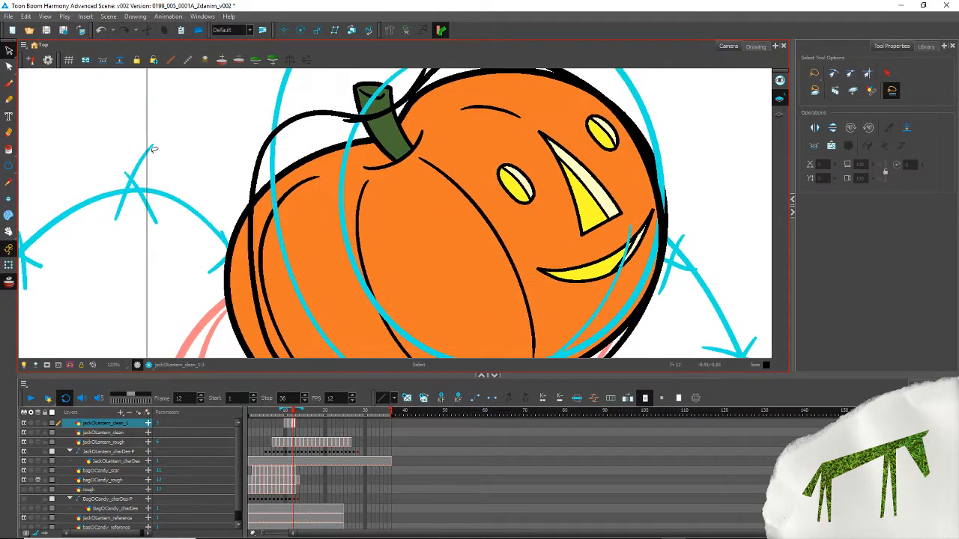
left_click_drag(244, 377, 249, 488)
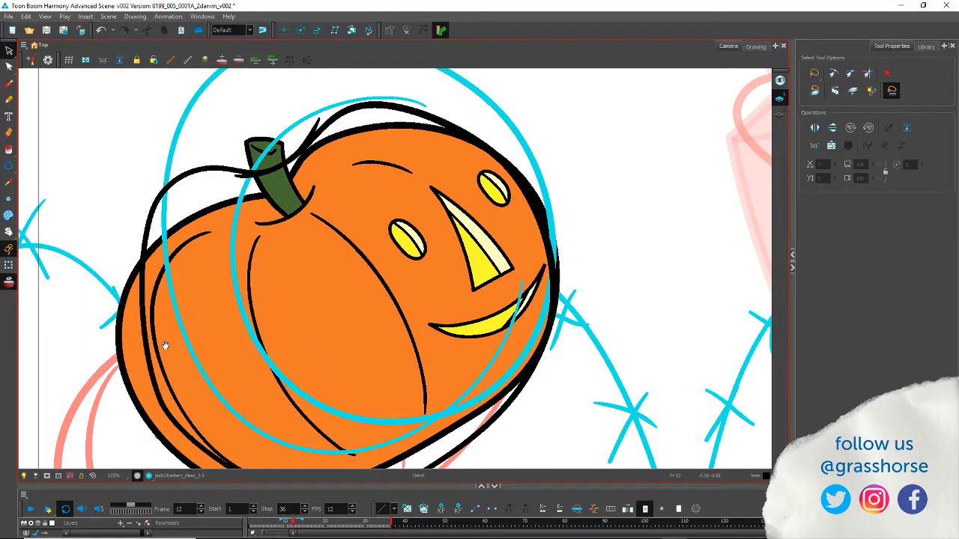
left_click_drag(195, 391, 265, 317)
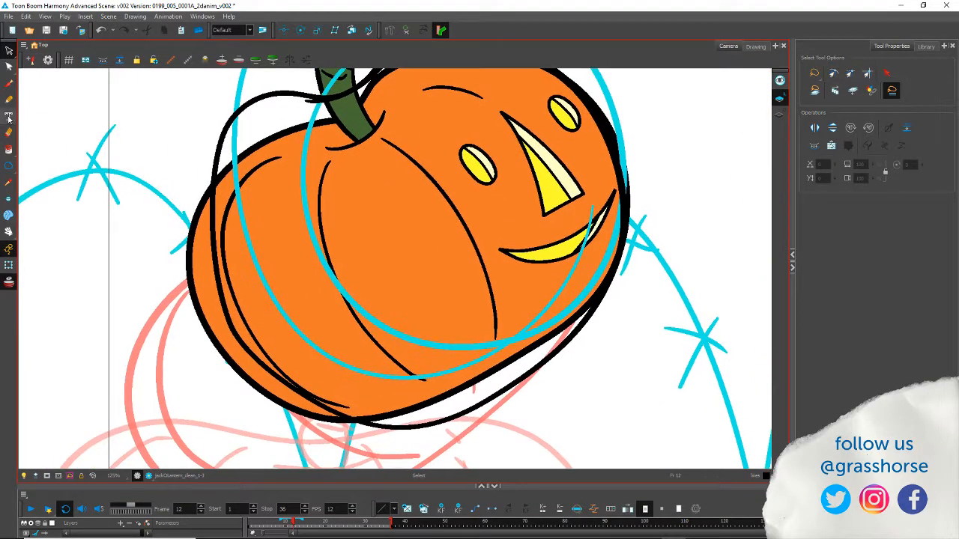
Step: Select the pumpkin's body outline with the Contour Editor and pull its left side outward toward the reference edge
left_click(9, 99)
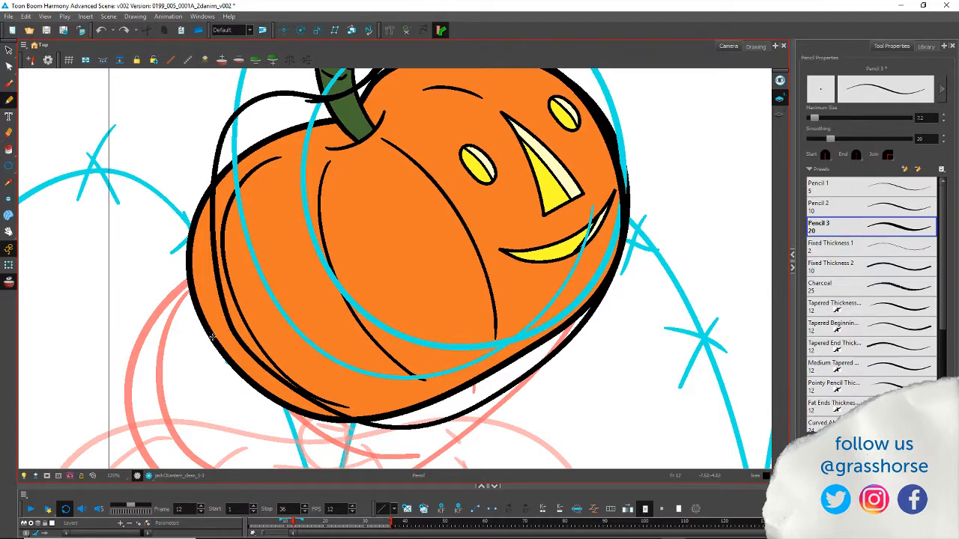
key("alt+q")
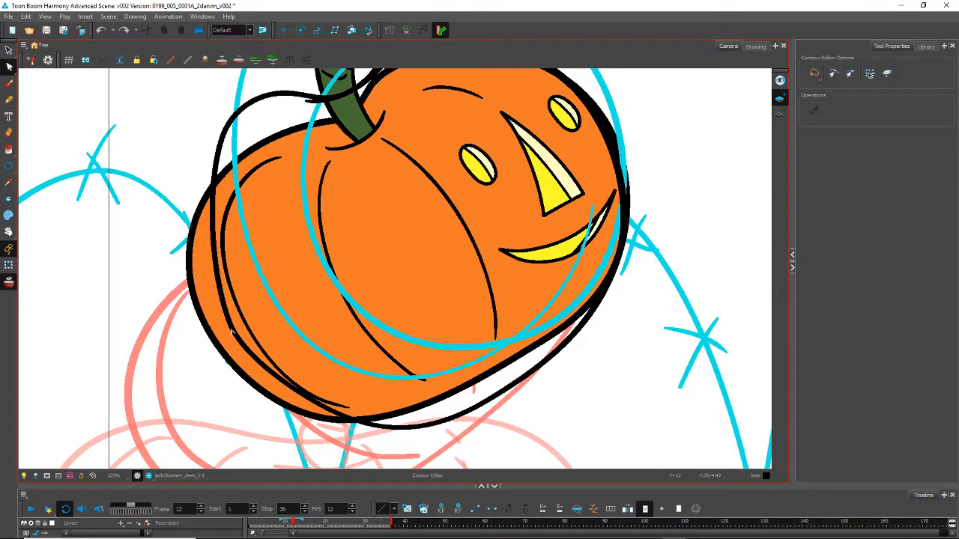
left_click(231, 334)
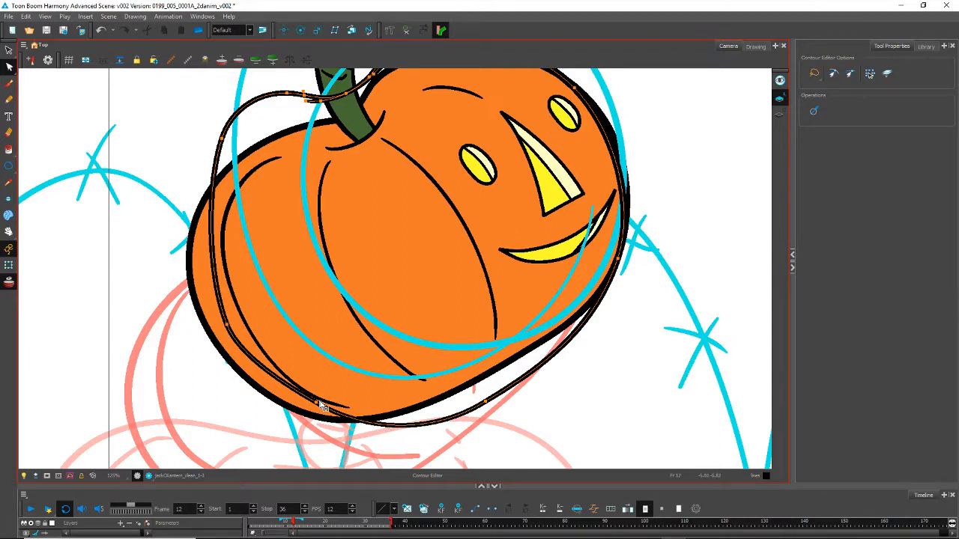
left_click_drag(315, 407, 316, 406)
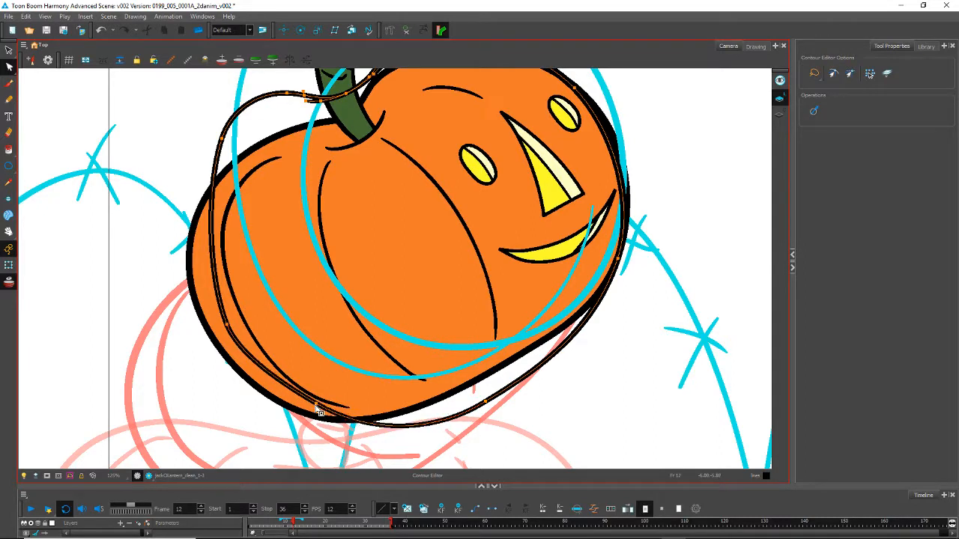
left_click_drag(211, 226, 202, 232)
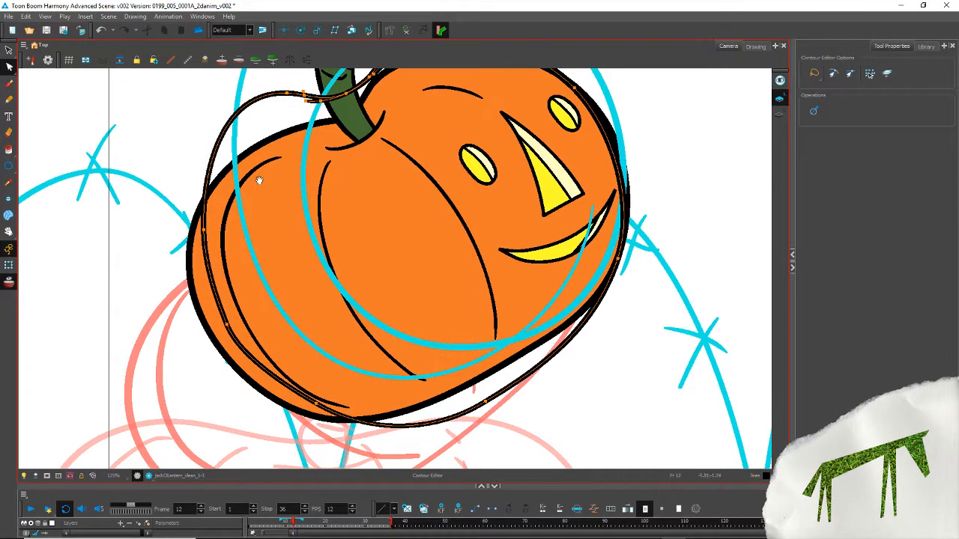
Step: Taper the body outline's end beside the stem and try to delete the stray stroke end above the stem
left_click_drag(259, 179, 251, 253)
left_click_drag(278, 167, 279, 173)
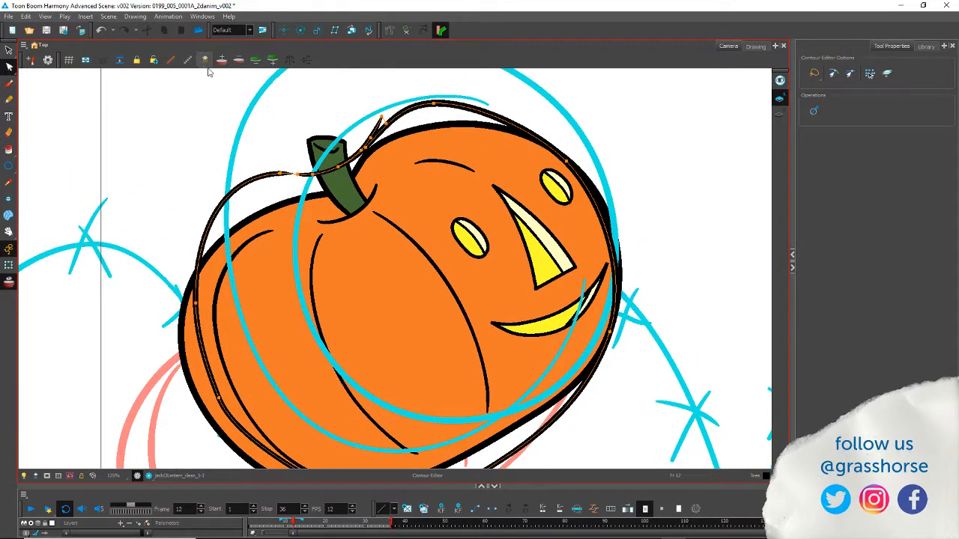
mouse_move(375, 97)
left_mouse_down()
mouse_move(362, 124)
mouse_move(385, 102)
mouse_move(370, 75)
mouse_move(377, 106)
left_mouse_up()
key("Delete")
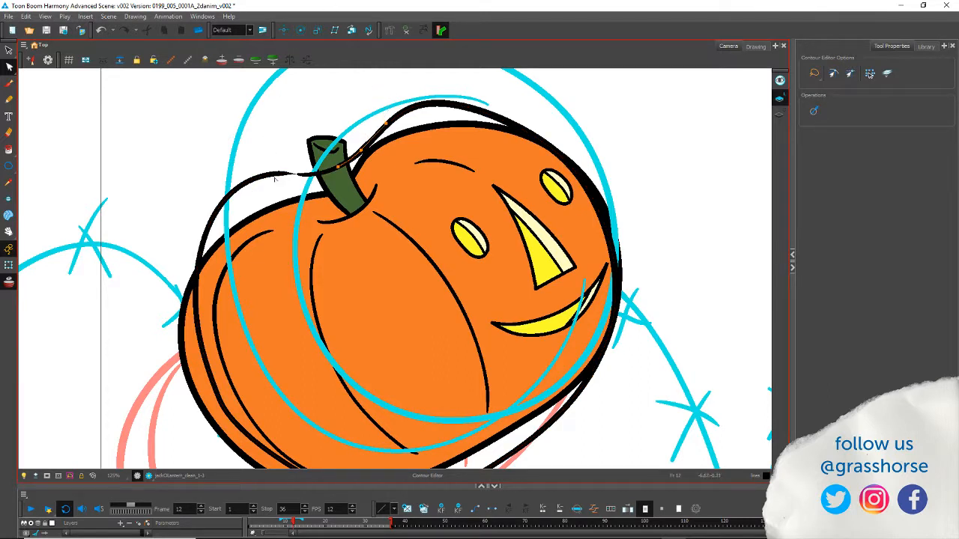
Step: Lower the top of the body outline above the face and pull its right side slightly inward
left_click(565, 166)
mouse_move(424, 107)
left_mouse_down()
mouse_move(407, 110)
mouse_move(434, 116)
left_mouse_up()
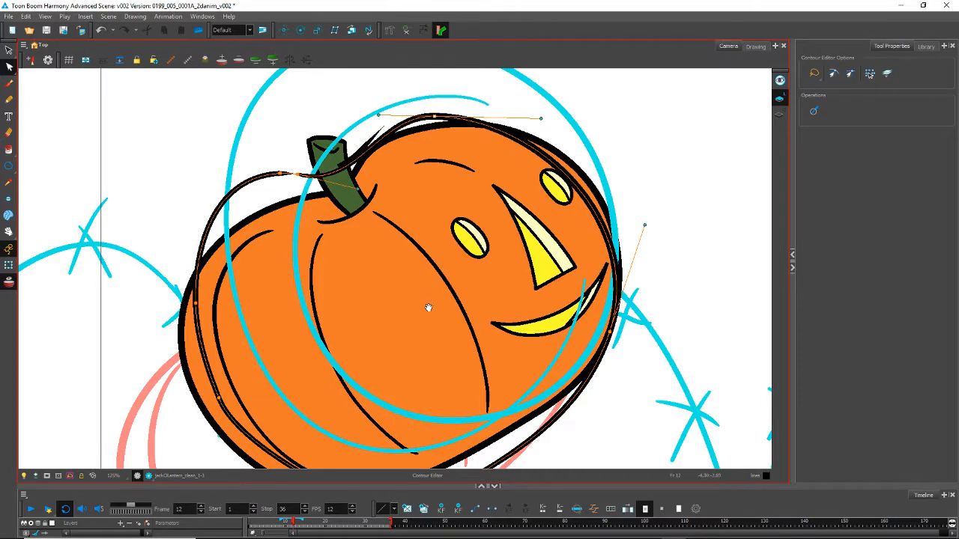
left_click_drag(429, 308, 430, 244)
left_click_drag(601, 295, 592, 294)
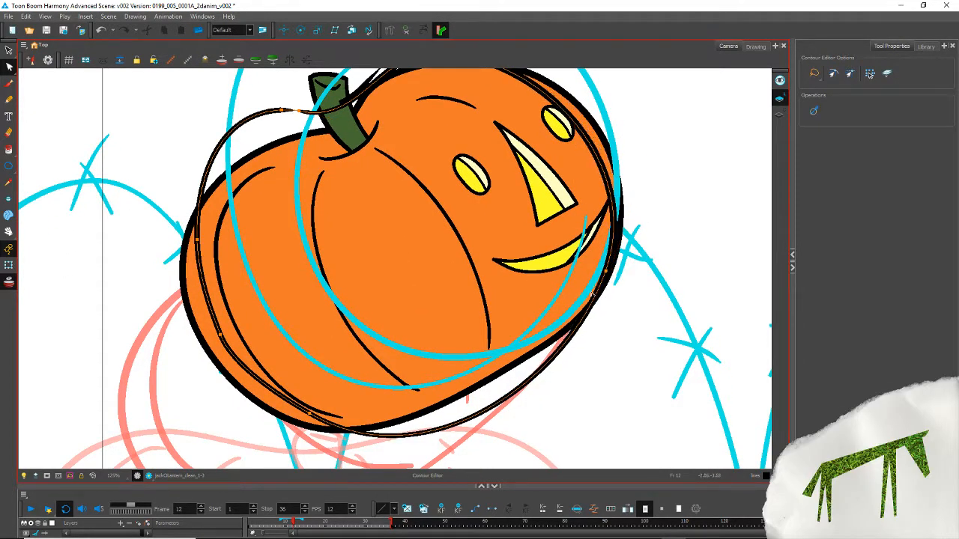
Step: Refine the bottom, lower-left and upper-left curves of the body outline with the Contour Editor
left_click_drag(414, 321, 466, 215)
left_click_drag(525, 312, 518, 292)
left_click_drag(324, 284, 321, 288)
left_click_drag(368, 313, 368, 316)
key("space")
left_click_drag(256, 260, 314, 334)
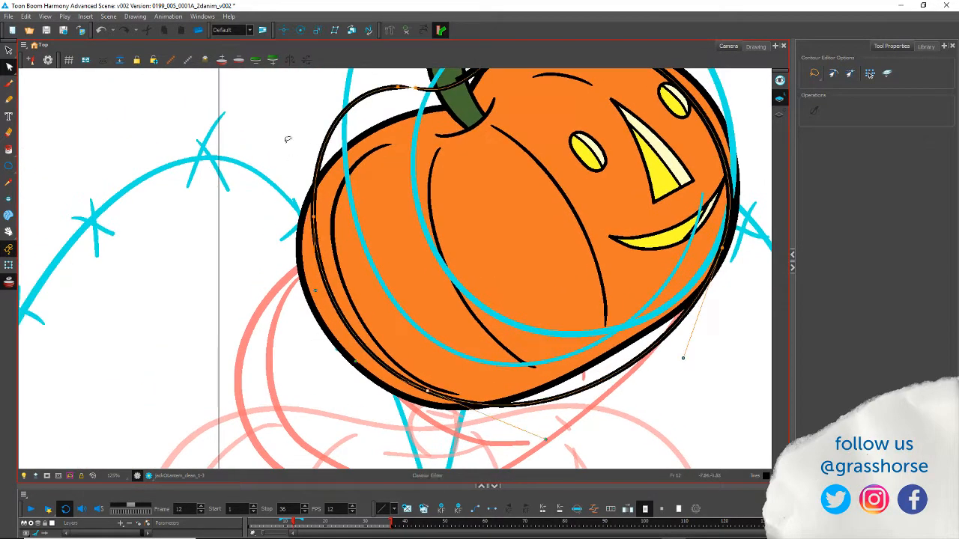
left_click_drag(289, 150, 295, 215)
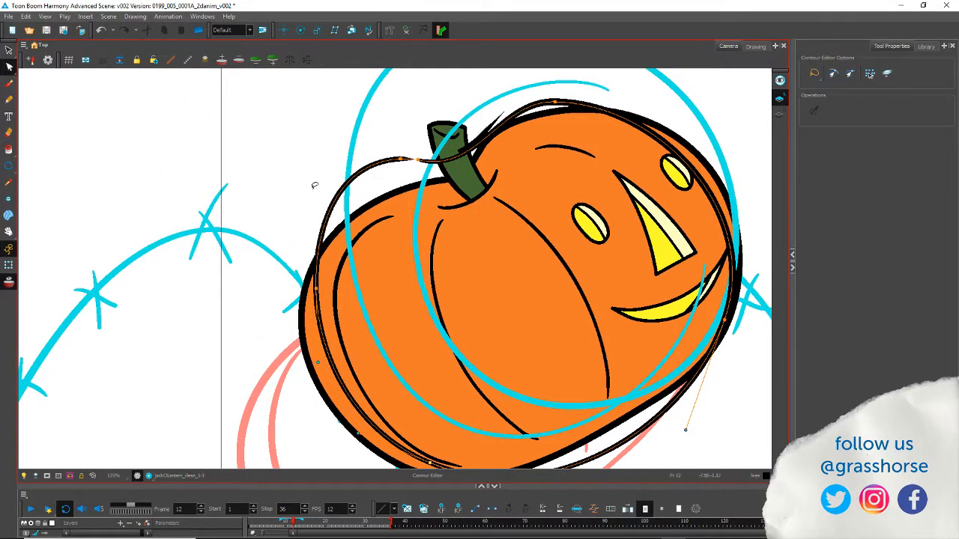
left_click_drag(375, 165, 372, 167)
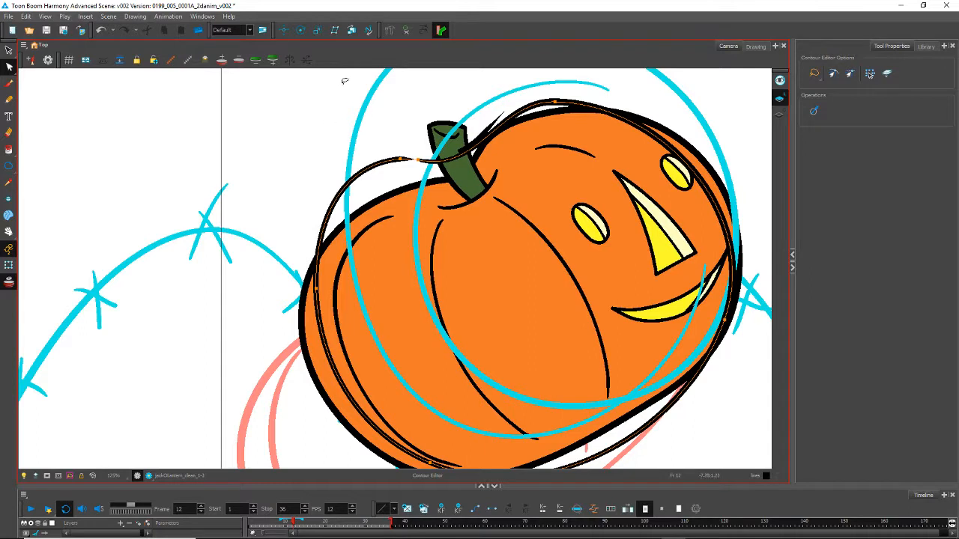
Step: Select and delete the stray spike stroke on the outline between the stem and the top of the face
key("alt+s")
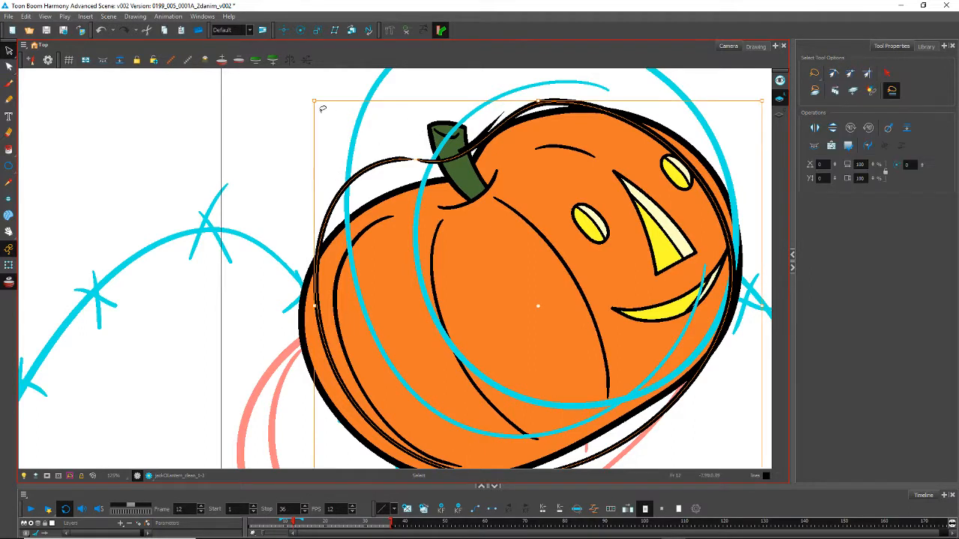
left_click(478, 132)
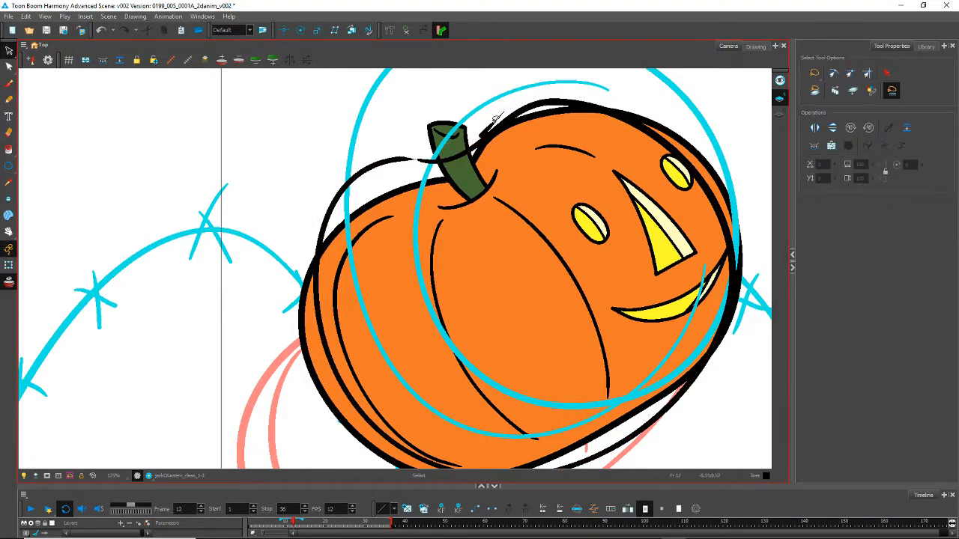
left_click(303, 162)
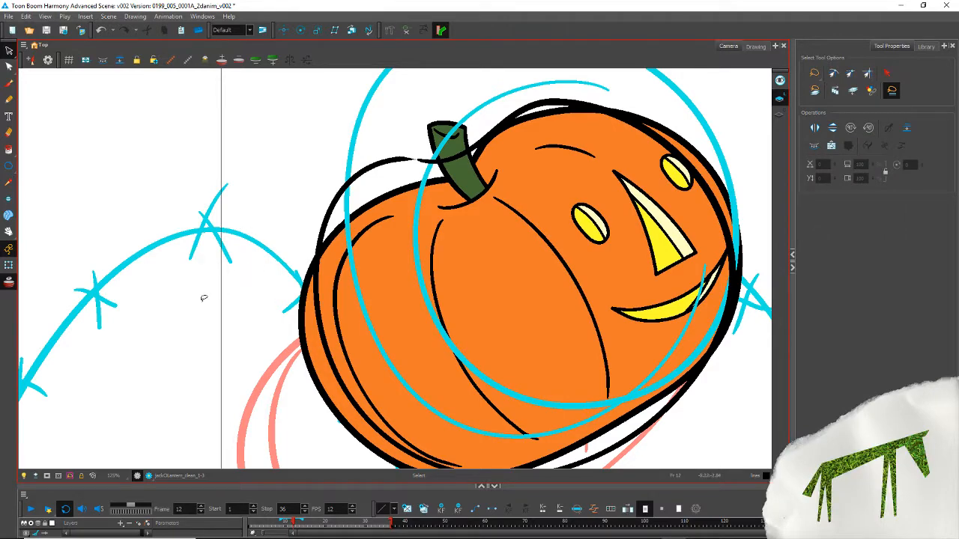
scroll(220, 315, "down", 3)
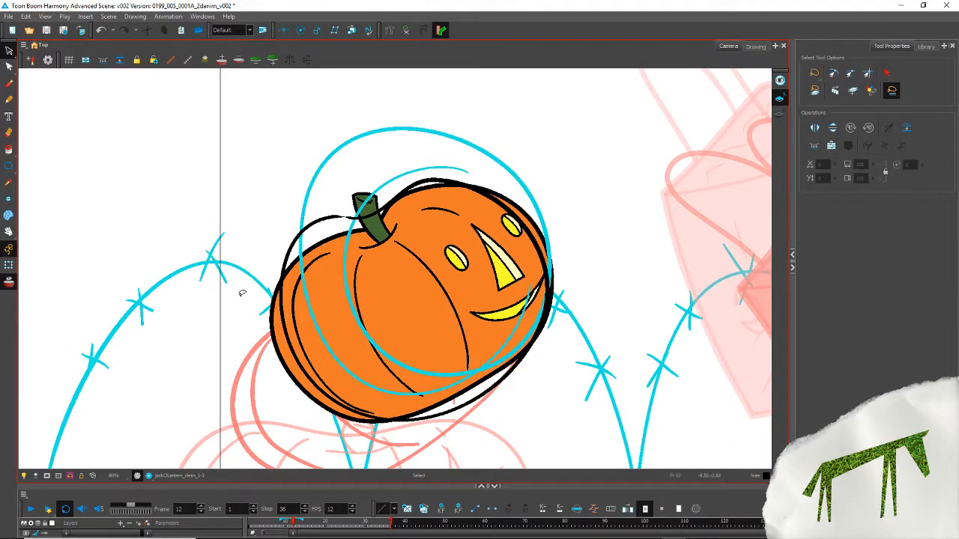
Step: Draw round pencil outlines for both eyes over the reference eyes using the Pencil 3 preset
left_click(9, 50)
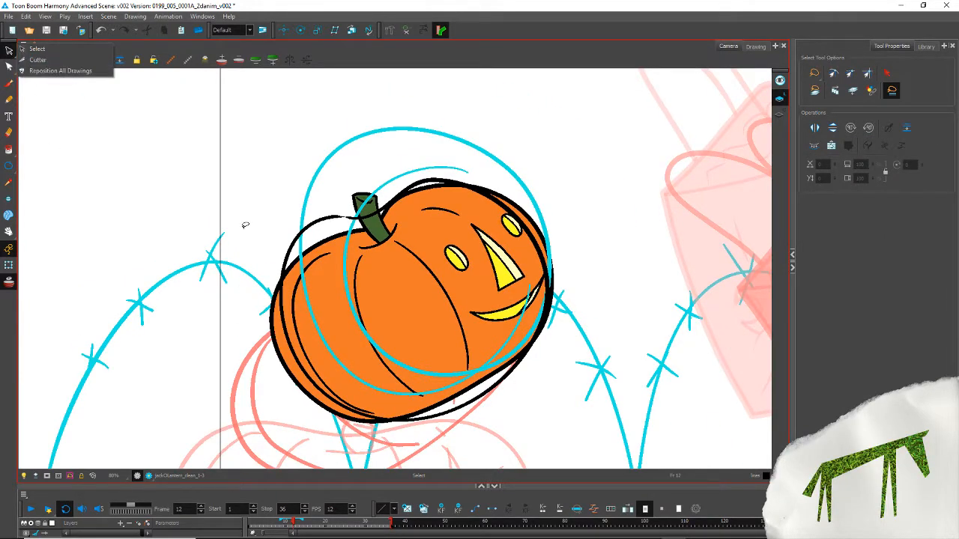
left_click(9, 99)
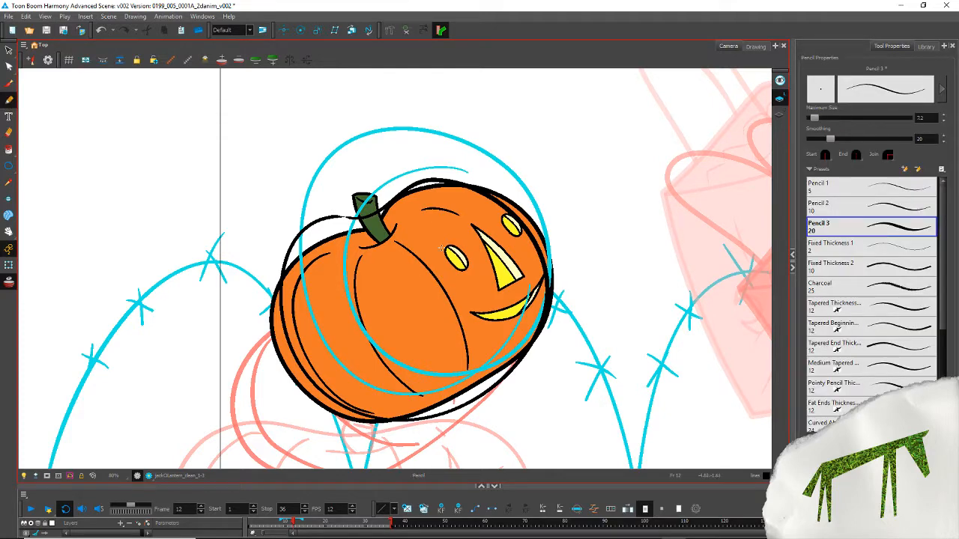
scroll(442, 248, "up", 5)
left_click_drag(465, 307, 306, 295)
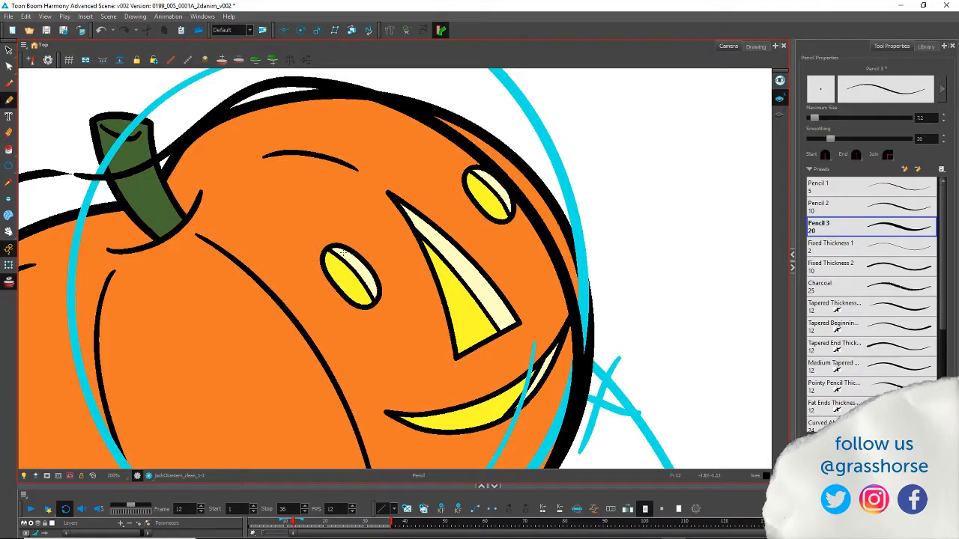
mouse_move(330, 253)
left_mouse_down()
mouse_move(328, 290)
mouse_move(349, 303)
mouse_move(363, 298)
mouse_move(369, 269)
mouse_move(354, 252)
mouse_move(326, 252)
mouse_move(325, 289)
mouse_move(346, 303)
mouse_move(376, 283)
mouse_move(374, 265)
mouse_move(346, 244)
mouse_move(322, 250)
mouse_move(320, 277)
left_mouse_up()
key("ctrl+z")
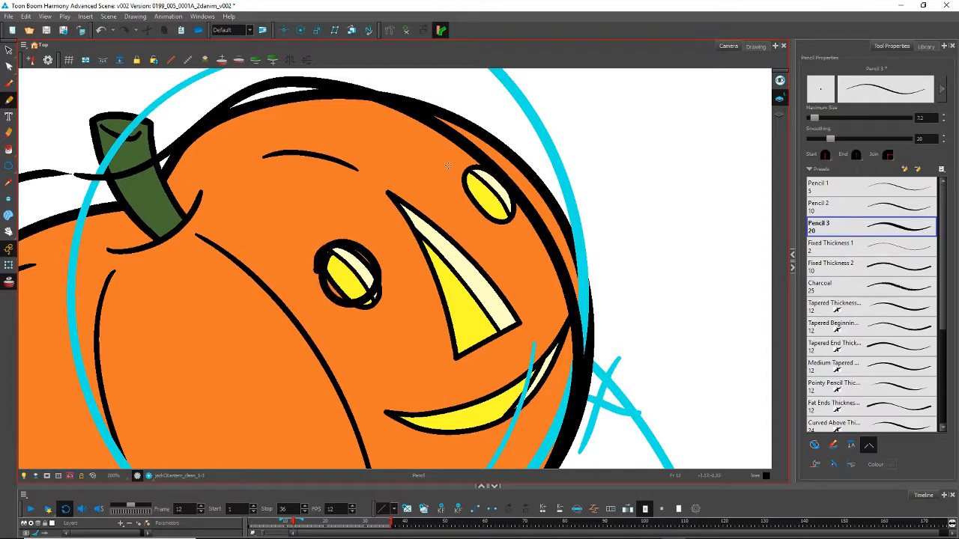
mouse_move(473, 173)
left_mouse_down()
mouse_move(470, 216)
mouse_move(497, 224)
mouse_move(512, 211)
mouse_move(506, 186)
mouse_move(486, 169)
mouse_move(474, 172)
left_mouse_up()
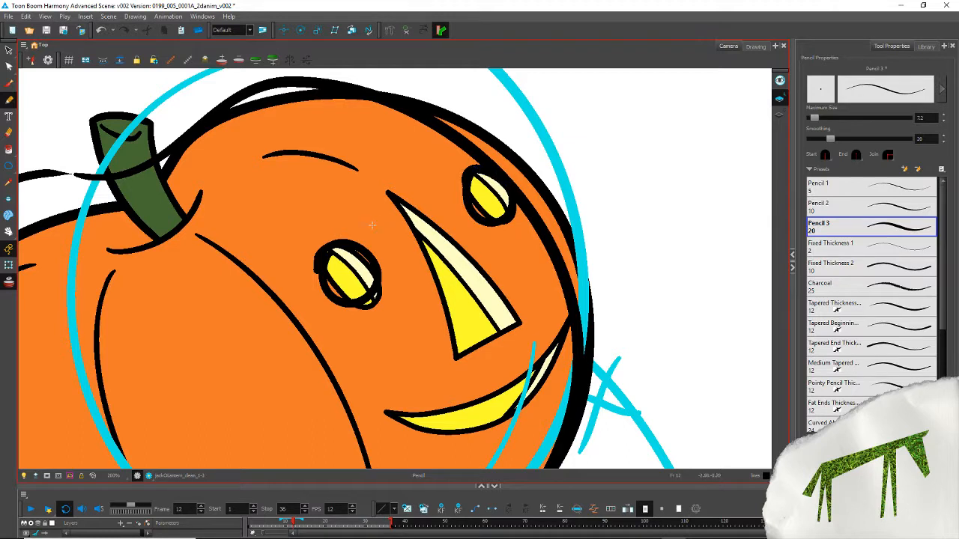
Step: Draw the triangular nose and the curved smiling mouth in pencil over the reference face
left_click_drag(339, 329, 217, 259)
mouse_move(244, 134)
left_mouse_down()
mouse_move(312, 240)
mouse_move(332, 326)
left_mouse_up()
mouse_move(237, 138)
left_mouse_down()
mouse_move(312, 186)
mouse_move(397, 284)
mouse_move(312, 328)
left_mouse_up()
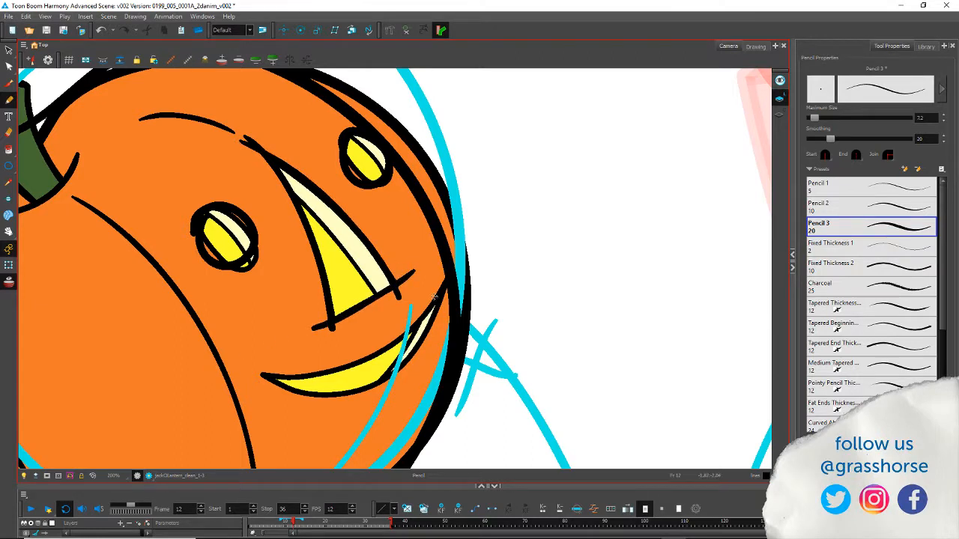
mouse_move(442, 279)
left_mouse_down()
mouse_move(405, 336)
mouse_move(372, 355)
mouse_move(289, 379)
mouse_move(242, 372)
mouse_move(323, 394)
mouse_move(382, 377)
mouse_move(427, 332)
mouse_move(443, 267)
left_mouse_up()
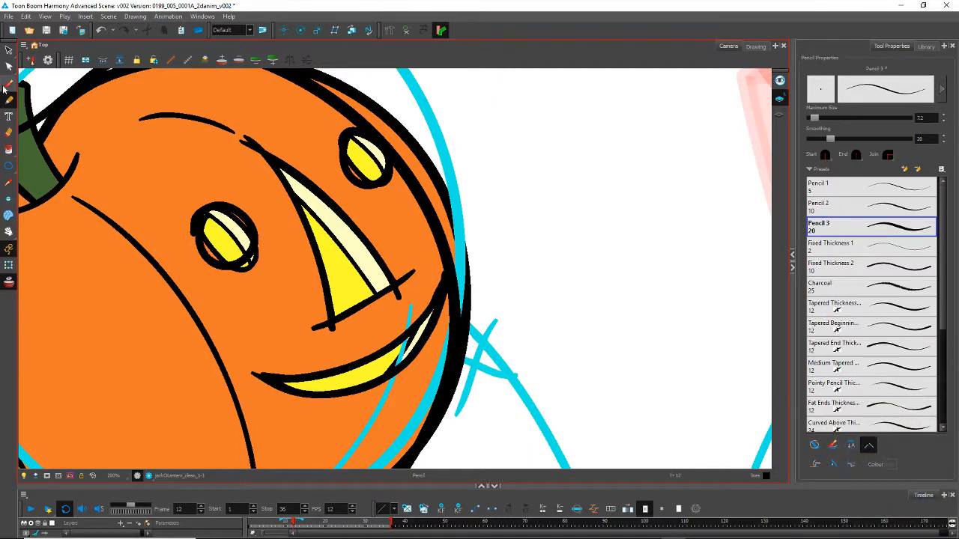
Step: Select all the drawn facial features and nudge them together left and down from the reference face, then deselect them
left_click(9, 49)
mouse_move(158, 197)
left_mouse_down()
mouse_move(285, 408)
mouse_move(424, 240)
mouse_move(341, 131)
mouse_move(186, 174)
mouse_move(191, 266)
left_mouse_up()
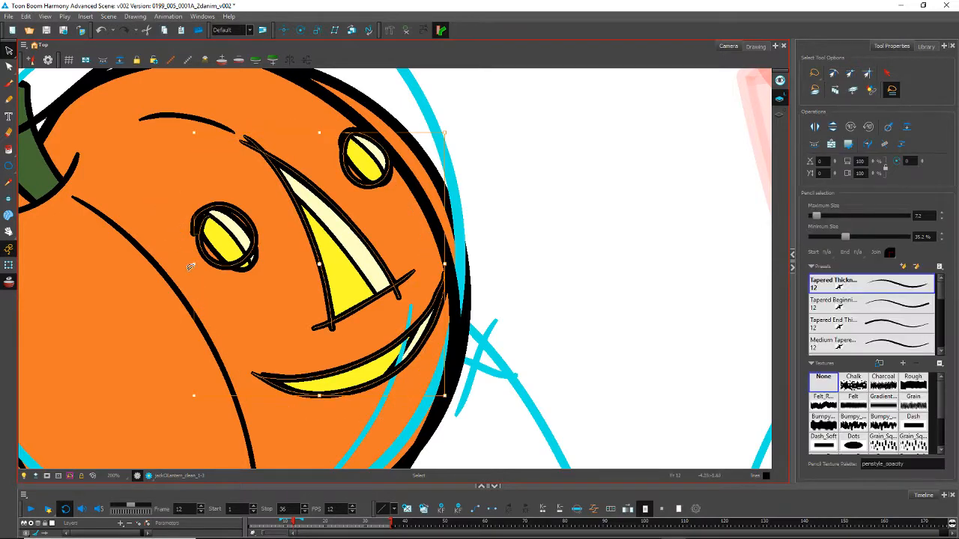
key("Left")
key("Left")
key("Left")
key("Left")
key("Left")
key("Left")
key("Left")
key("Left")
key("Left")
key("Left")
key("Left")
key("Left")
key("Left")
key("Left")
key("Left")
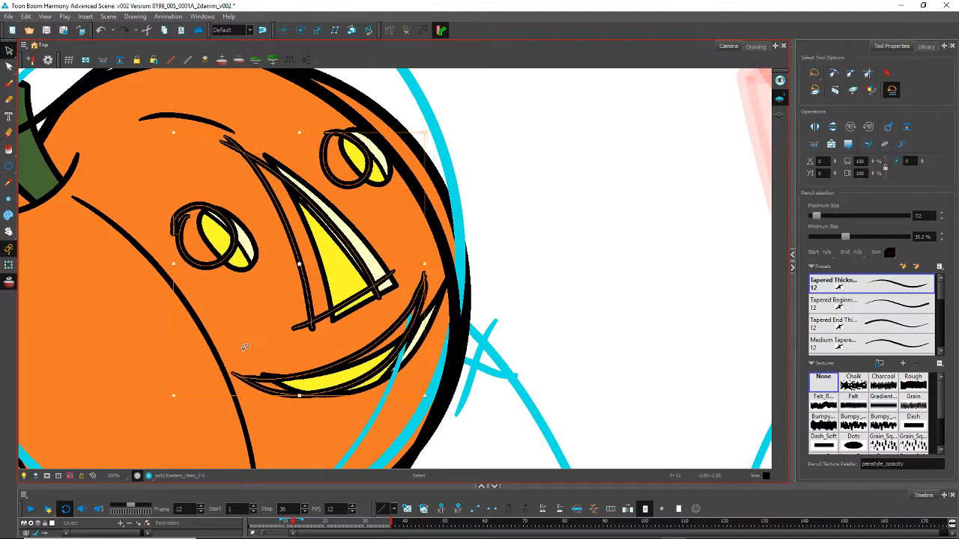
key("Down")
key("Down")
key("Down")
key("Down")
key("Down")
key("Down")
key("Down")
key("Down")
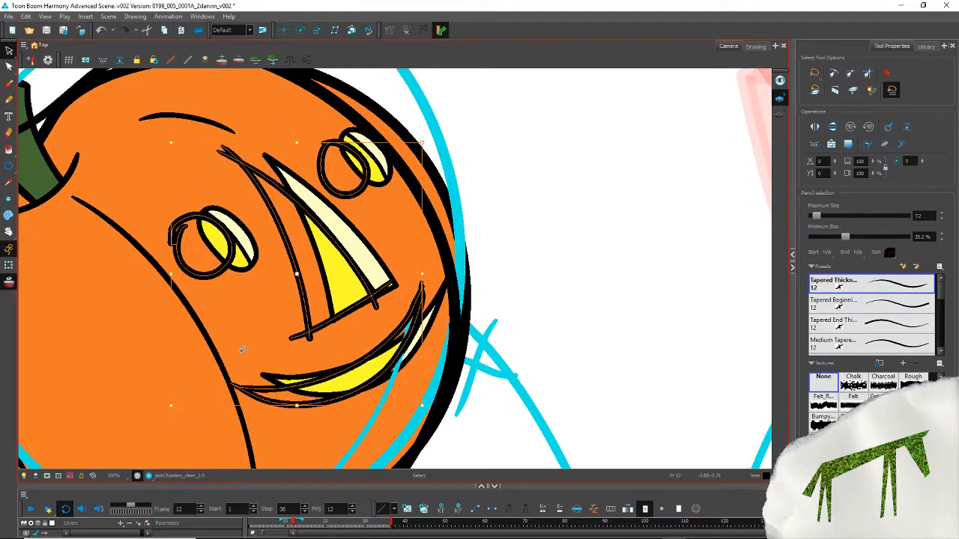
key("Left")
key("Down")
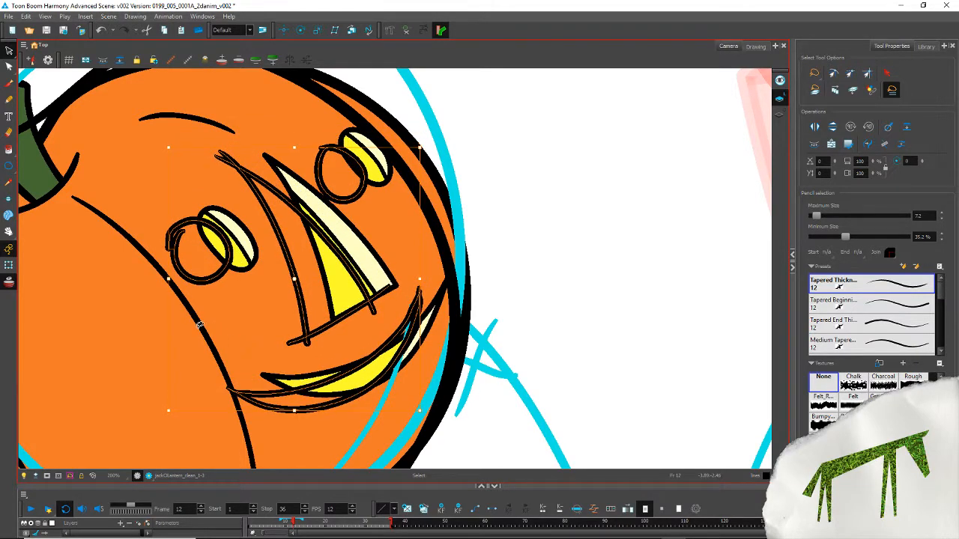
key("Right")
key("Down")
key("Escape")
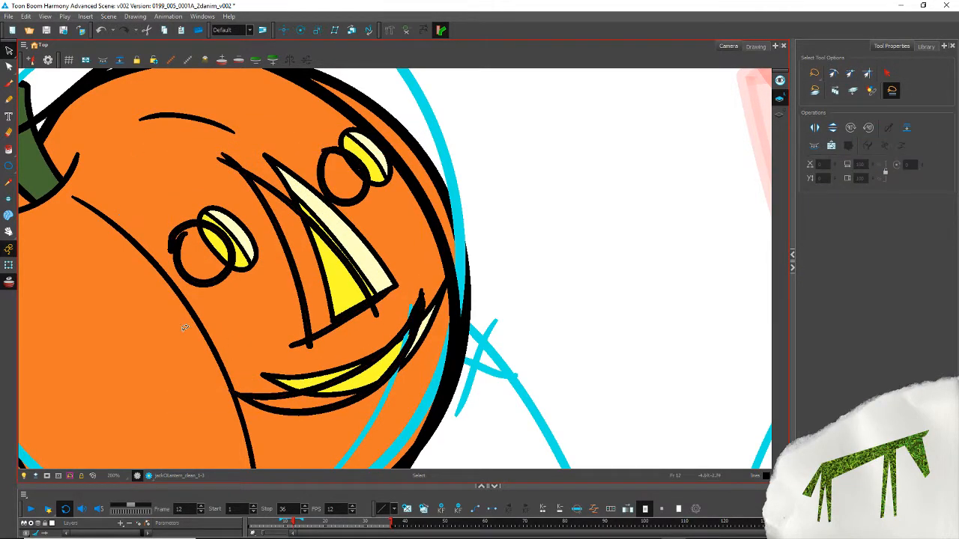
Step: Draw the pencil brow crease above the face and two curved rib lines running down the body from the stem
scroll(184, 328, "down", 5)
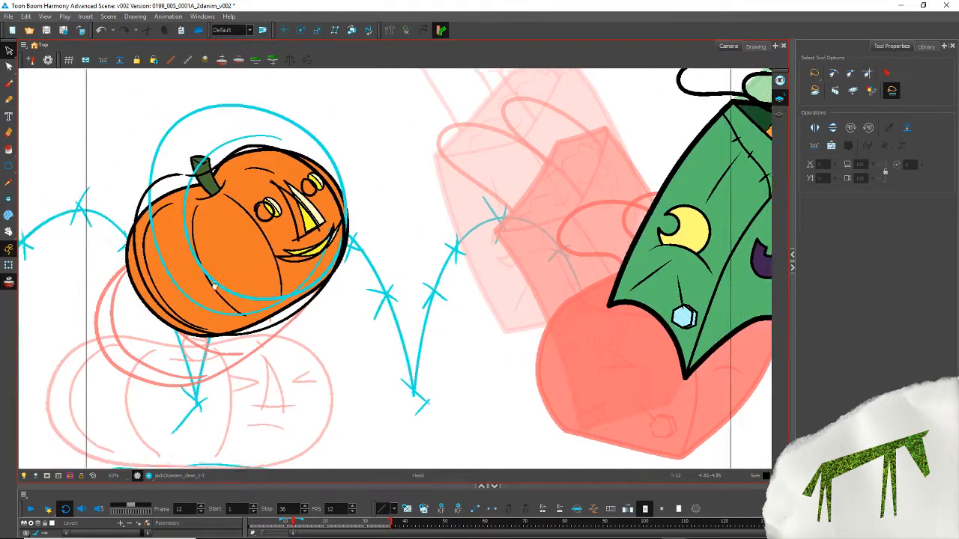
left_click_drag(214, 285, 271, 288)
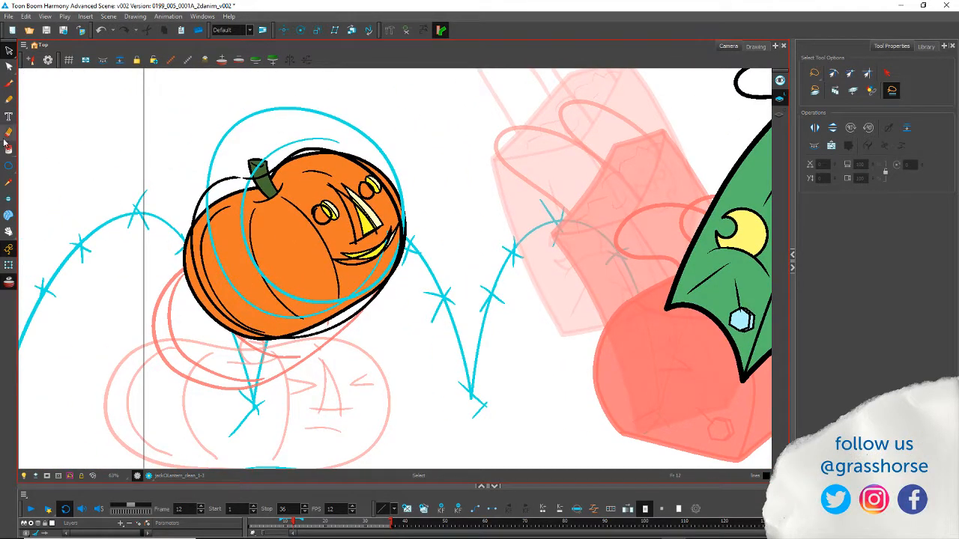
left_click(9, 99)
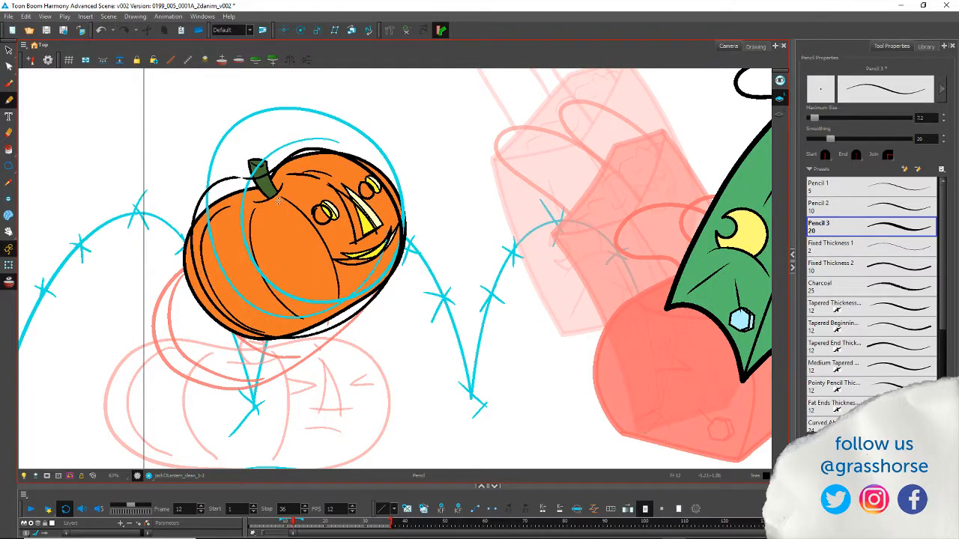
mouse_move(281, 200)
left_mouse_down()
mouse_move(308, 238)
mouse_move(331, 307)
left_mouse_up()
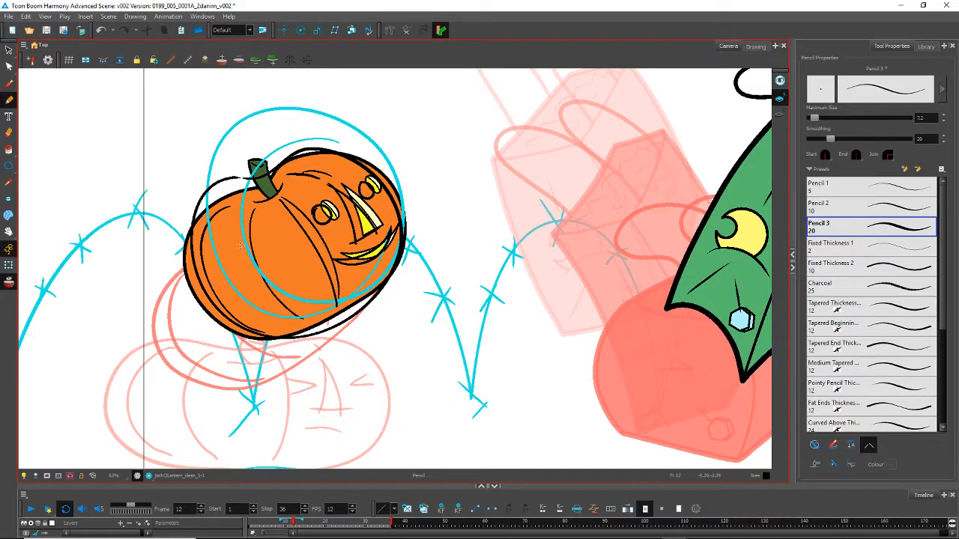
key("ctrl+z")
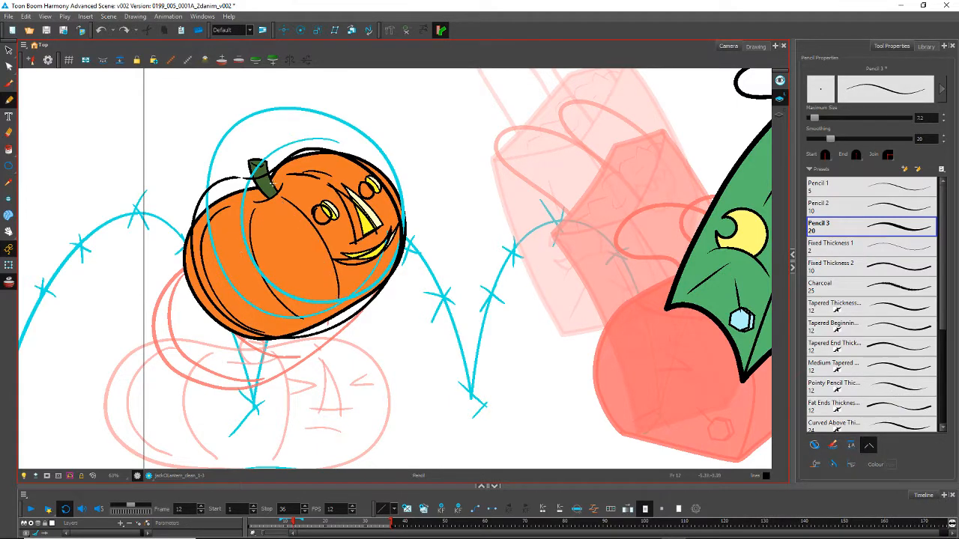
left_click_drag(276, 190, 338, 300)
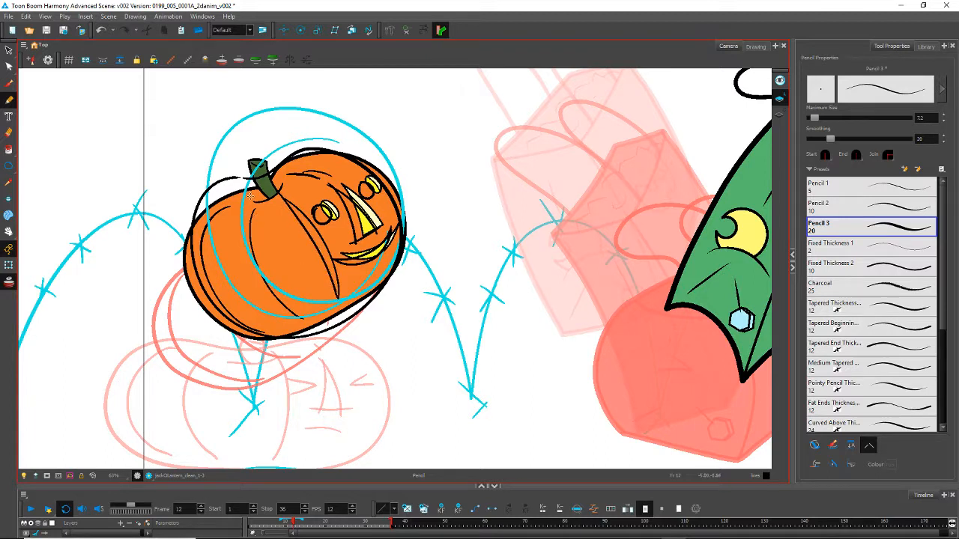
mouse_move(250, 195)
left_mouse_down()
mouse_move(264, 272)
mouse_move(300, 322)
left_mouse_up()
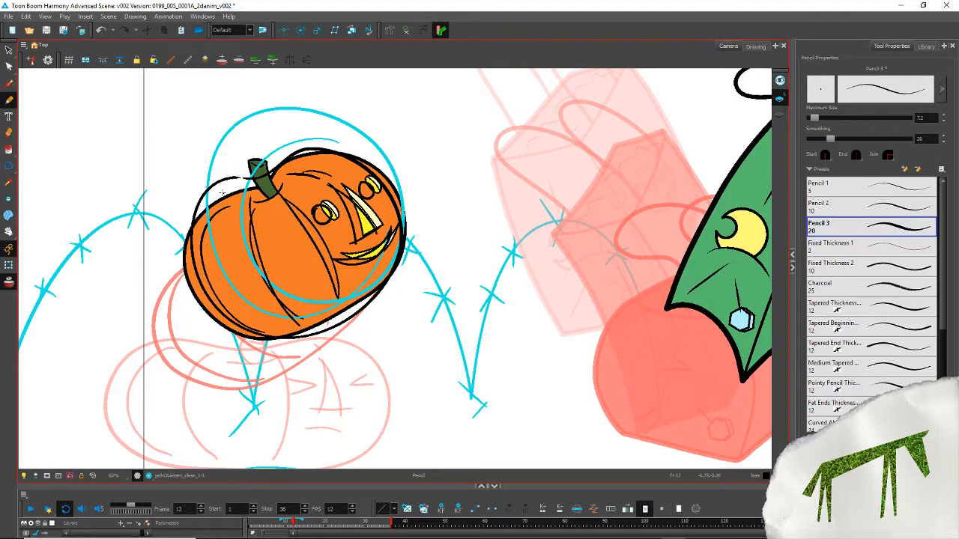
Step: Draw another rib curve along the pumpkin's back side, then outline the stem with its base crease and top on frame 12
mouse_move(211, 217)
left_mouse_down()
mouse_move(208, 256)
mouse_move(232, 309)
mouse_move(263, 336)
left_mouse_up()
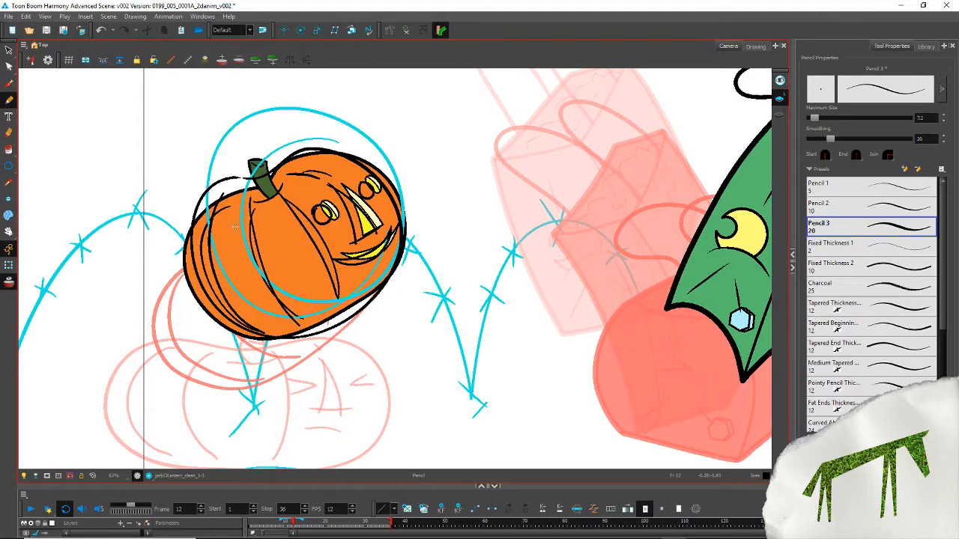
scroll(333, 192, "up", 3)
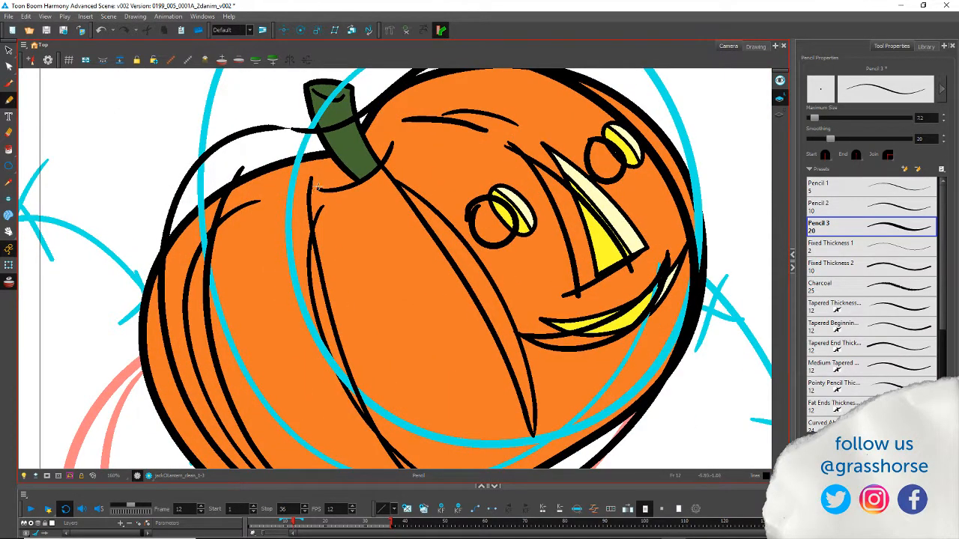
mouse_move(322, 189)
left_mouse_down()
mouse_move(385, 148)
mouse_move(391, 90)
left_mouse_up()
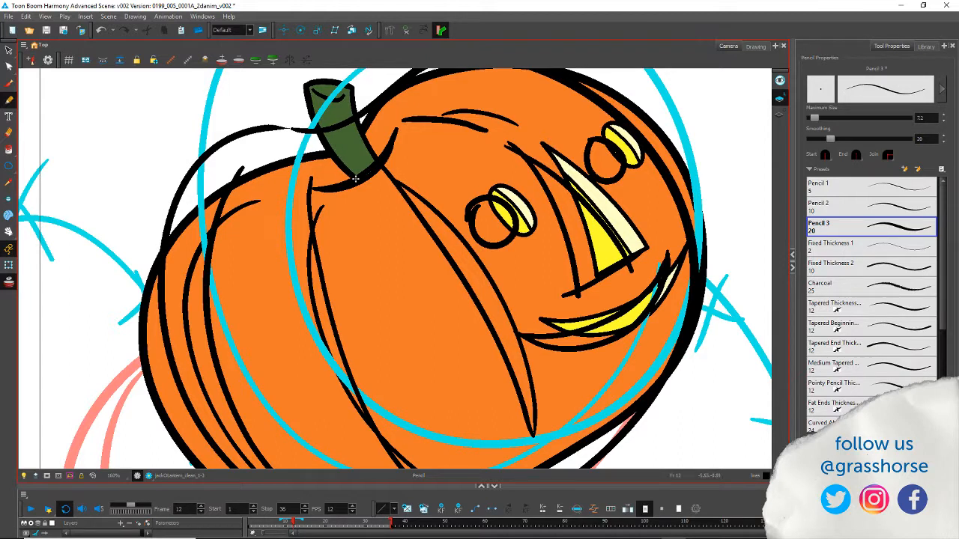
mouse_move(355, 178)
left_mouse_down()
mouse_move(313, 131)
mouse_move(296, 77)
mouse_move(353, 96)
mouse_move(341, 91)
mouse_move(383, 164)
left_mouse_up()
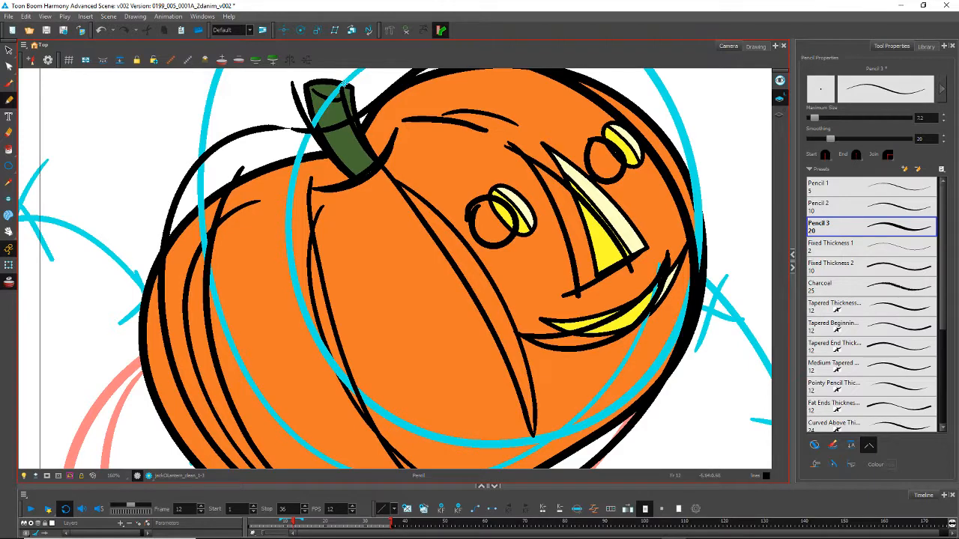
mouse_move(343, 85)
left_mouse_down()
mouse_move(300, 76)
mouse_move(284, 90)
mouse_move(329, 94)
mouse_move(347, 111)
left_mouse_up()
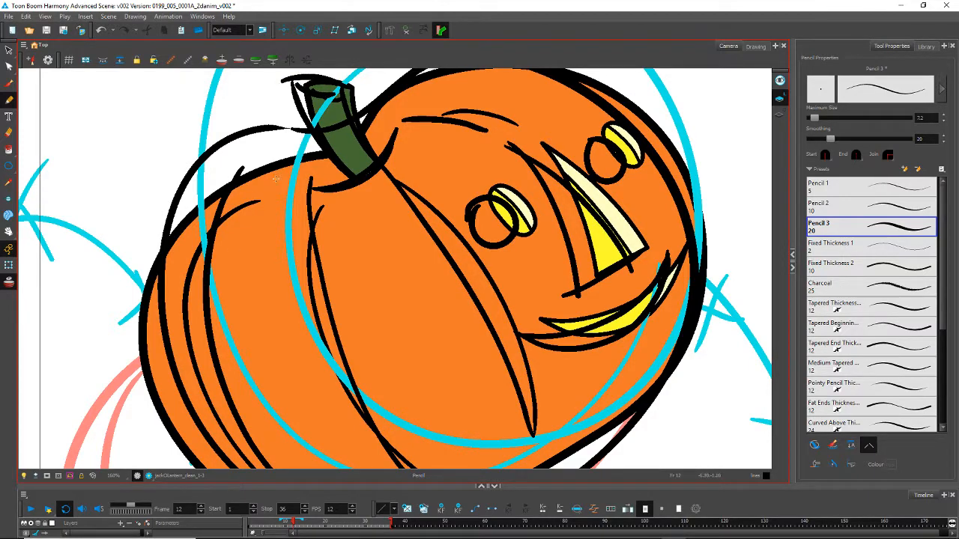
scroll(247, 204, "down", 5)
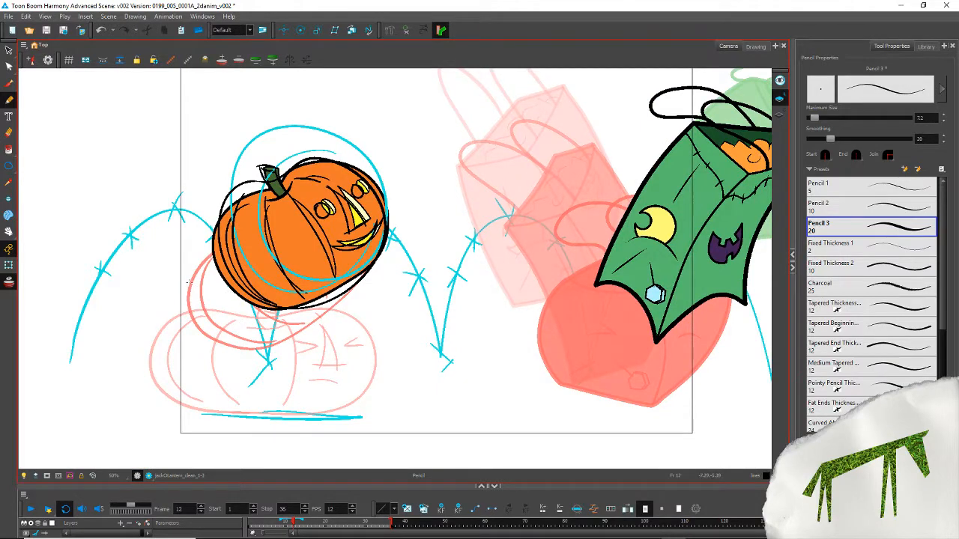
Step: Flip back and forth through frames 10 to 13 to check the pencil poses against the bounce, ending on frame 13
key("period")
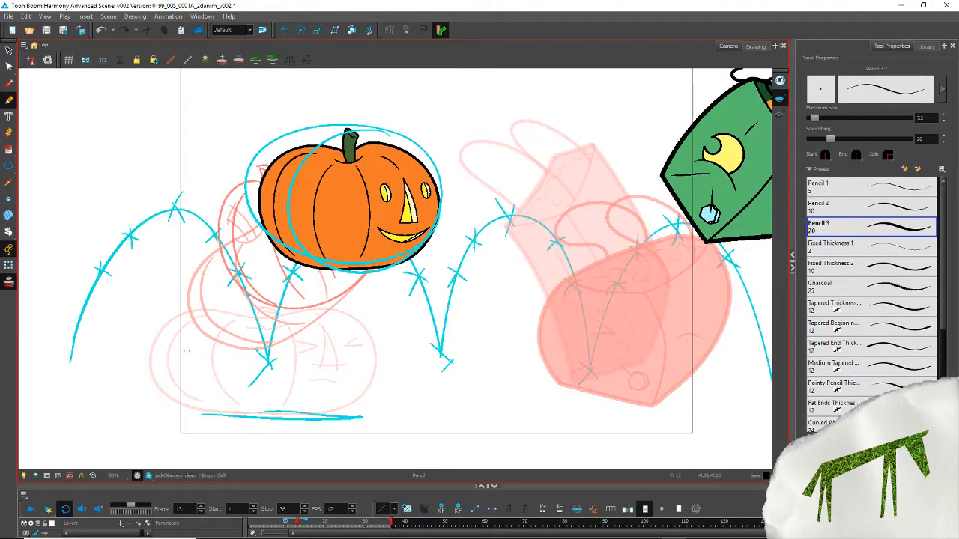
key("comma")
key("comma")
key("comma")
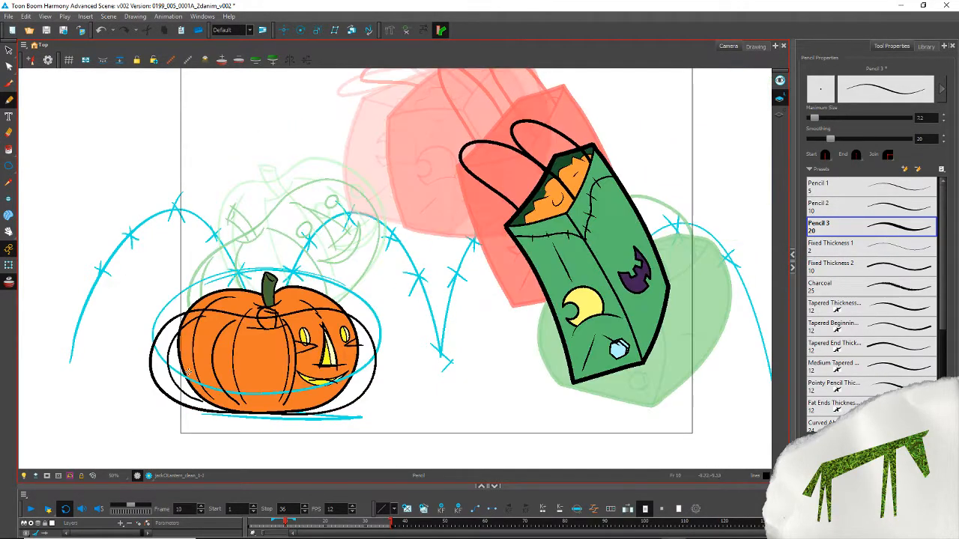
key("comma")
key("period")
key("period")
key("period")
key("period")
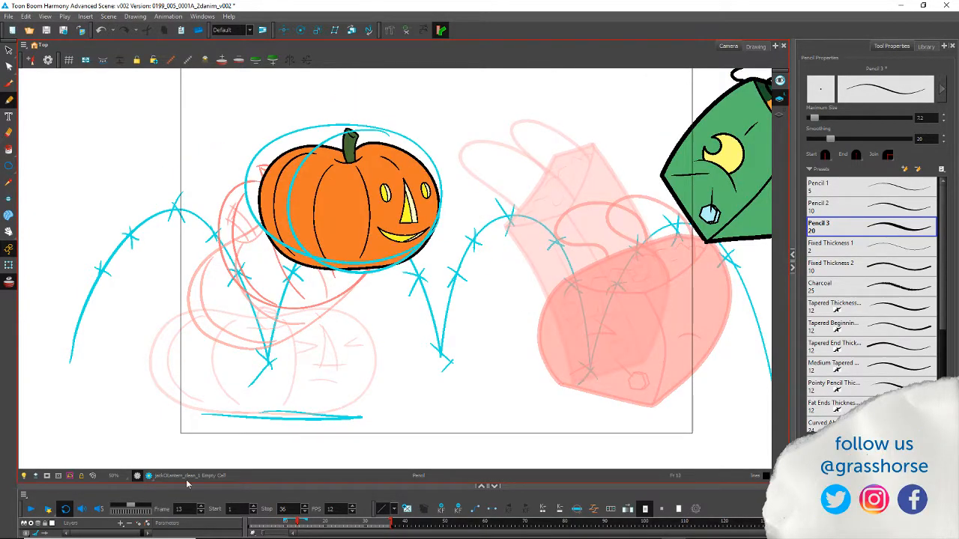
Step: Enlarge the timeline, go to frame 1 of the jackOLantern_charDes layer, and select and copy the whole pumpkin artwork
left_click_drag(180, 485, 179, 412)
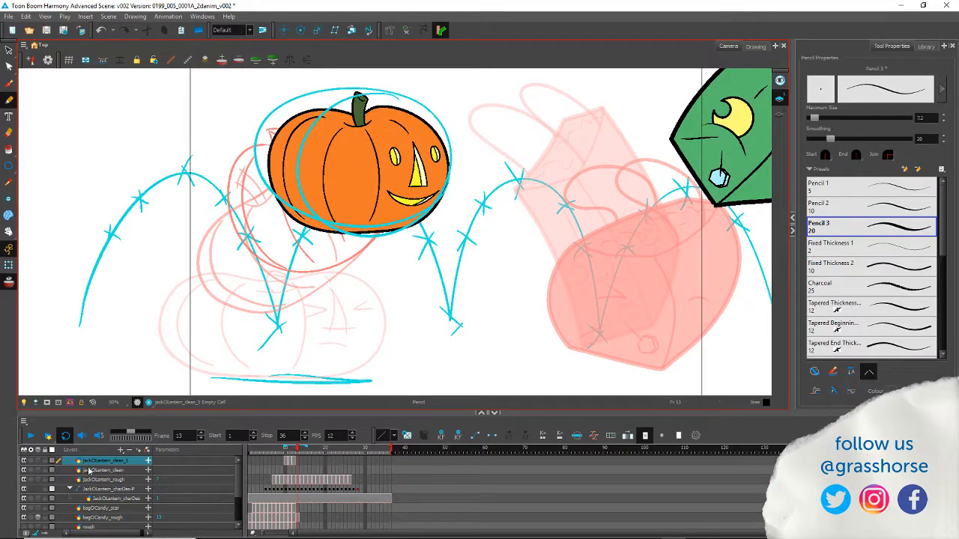
left_click(97, 471)
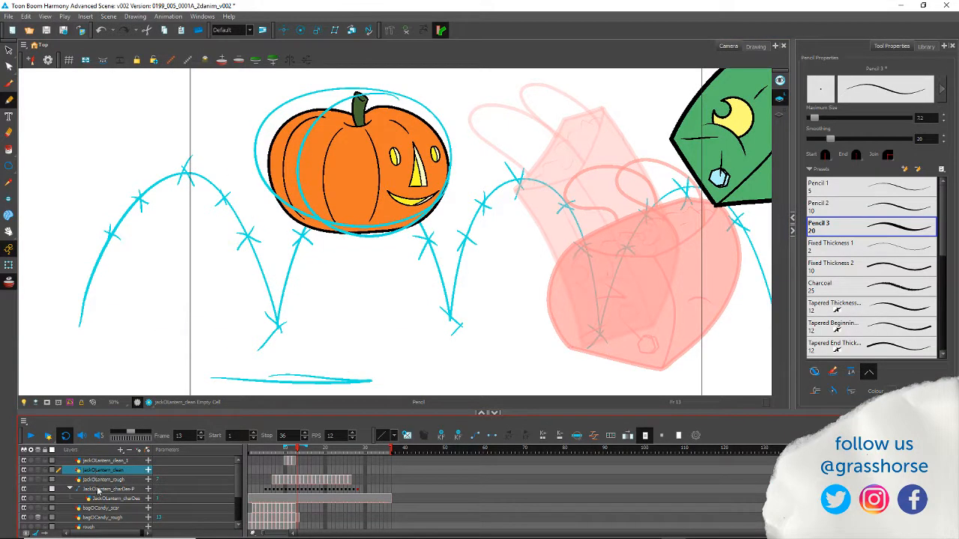
left_click(105, 499)
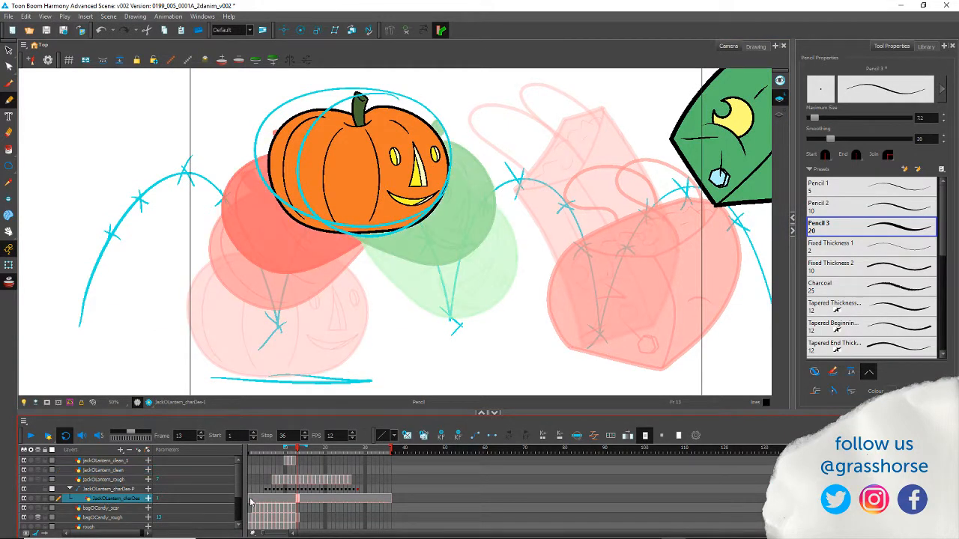
left_click(251, 502)
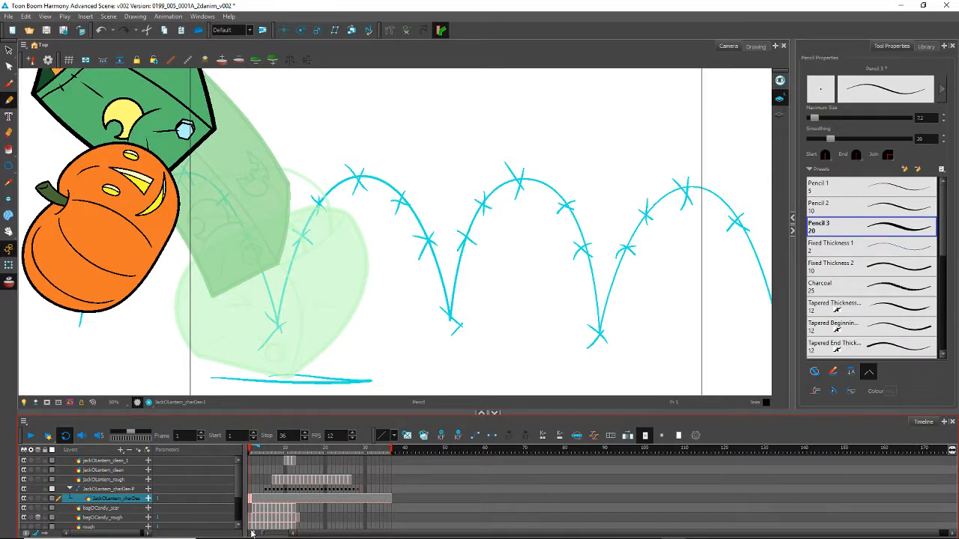
left_click_drag(95, 205, 238, 238)
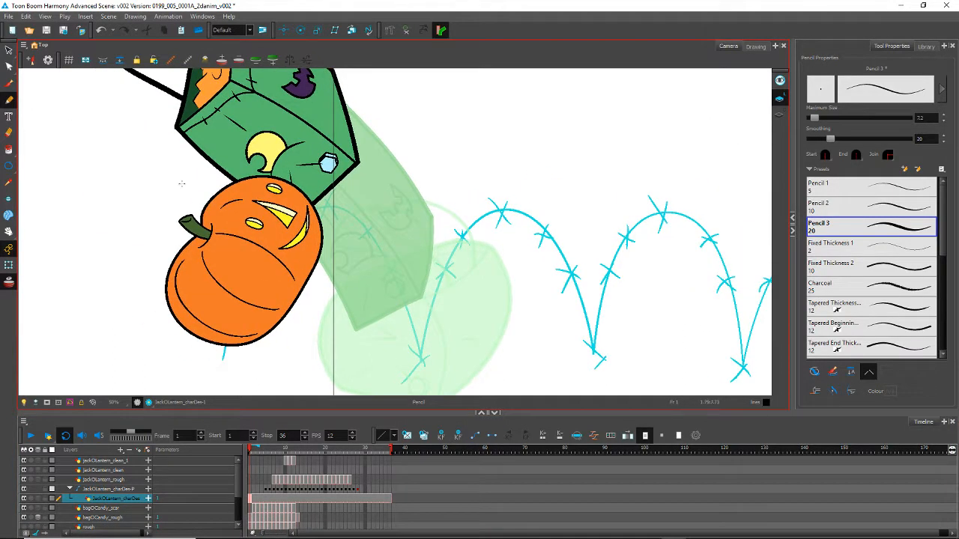
left_click(9, 49)
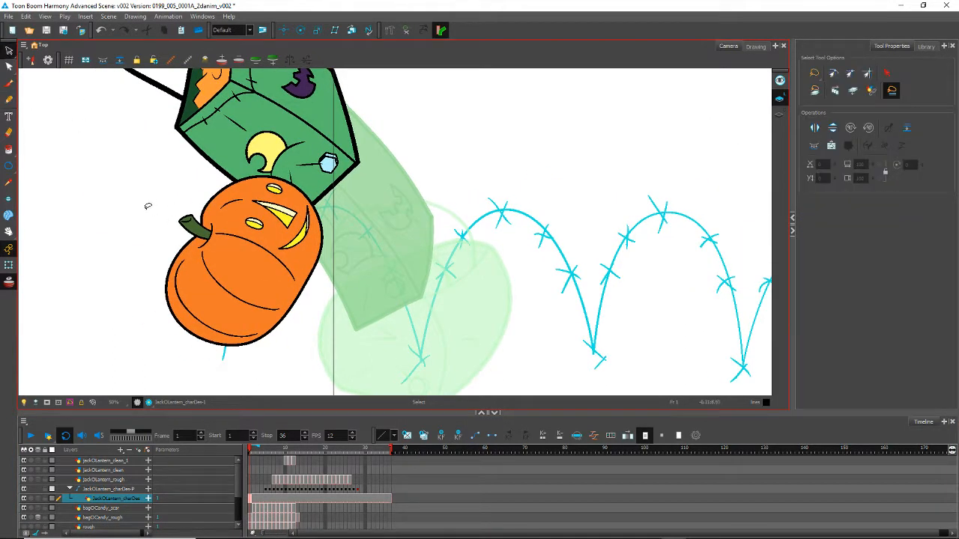
mouse_move(145, 208)
left_mouse_down()
mouse_move(364, 193)
mouse_move(146, 248)
left_mouse_up()
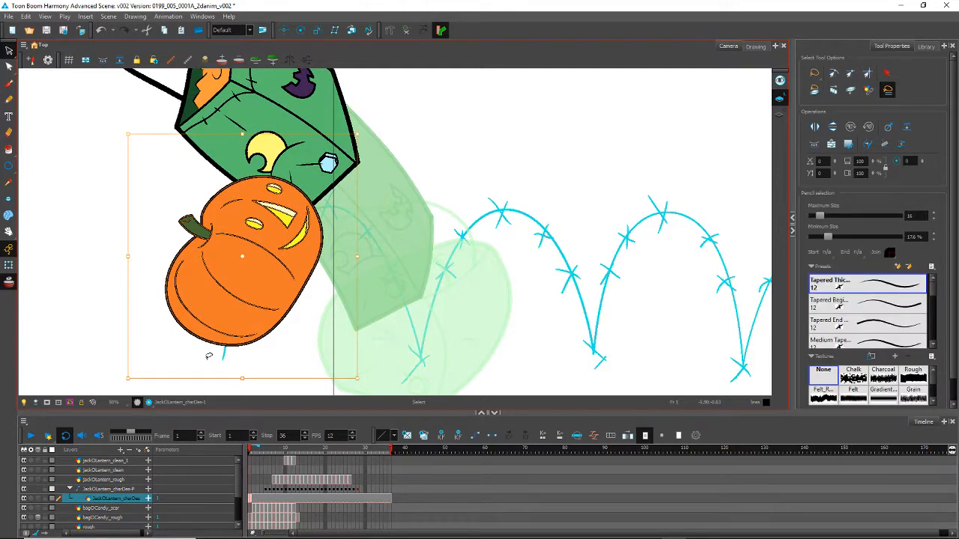
Step: Paste the pumpkin artwork into frame 13 of jackOLantern_clean_1, then rotate and move it to align with the upright reference pumpkin
left_click(297, 461)
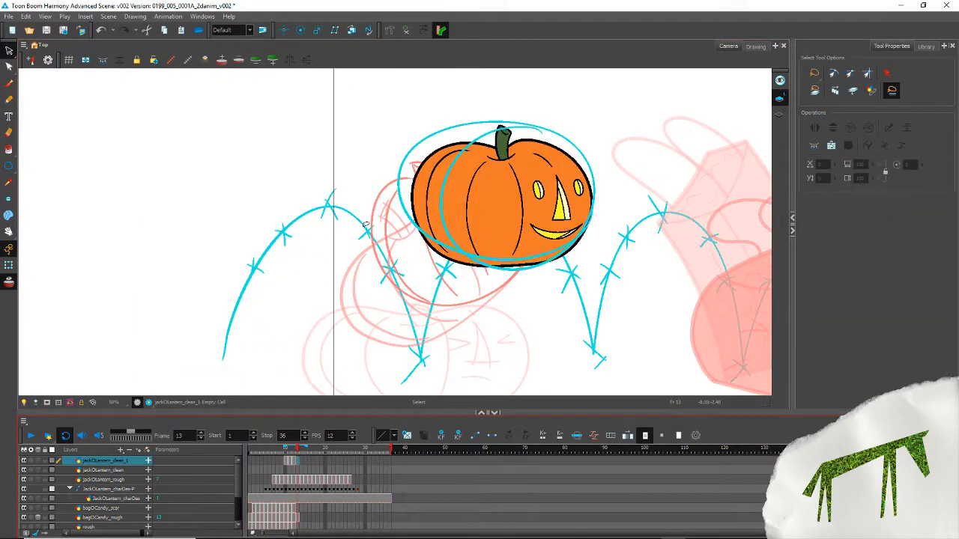
key("ctrl+v")
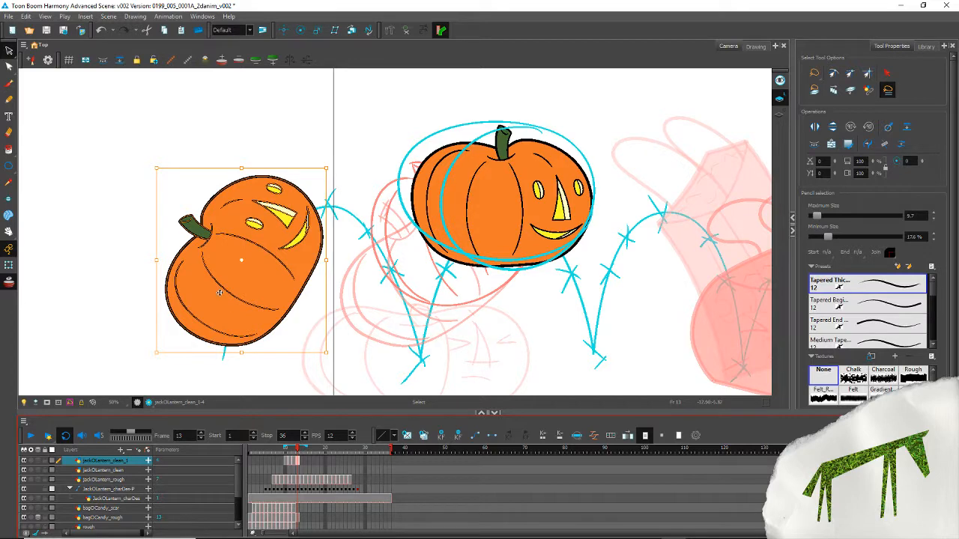
left_click_drag(219, 292, 461, 239)
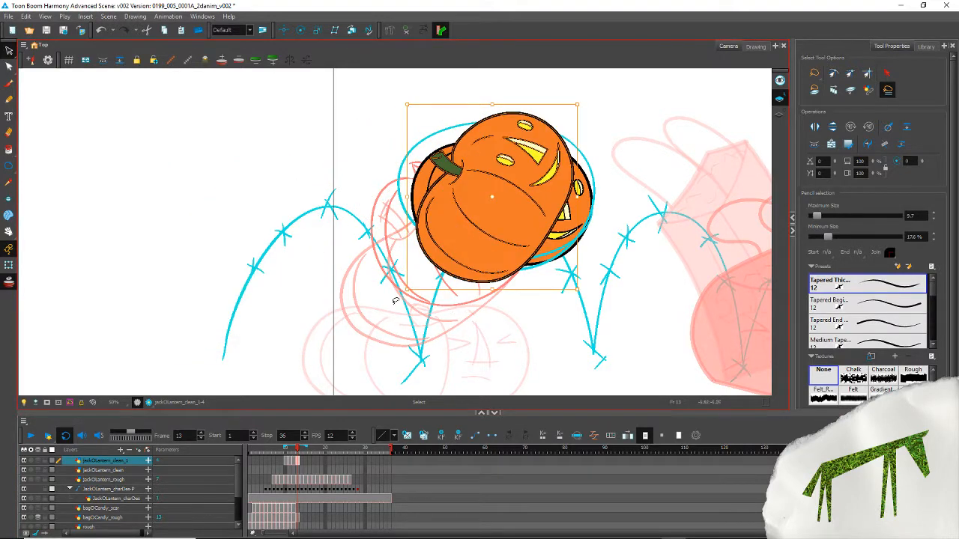
left_click(404, 295)
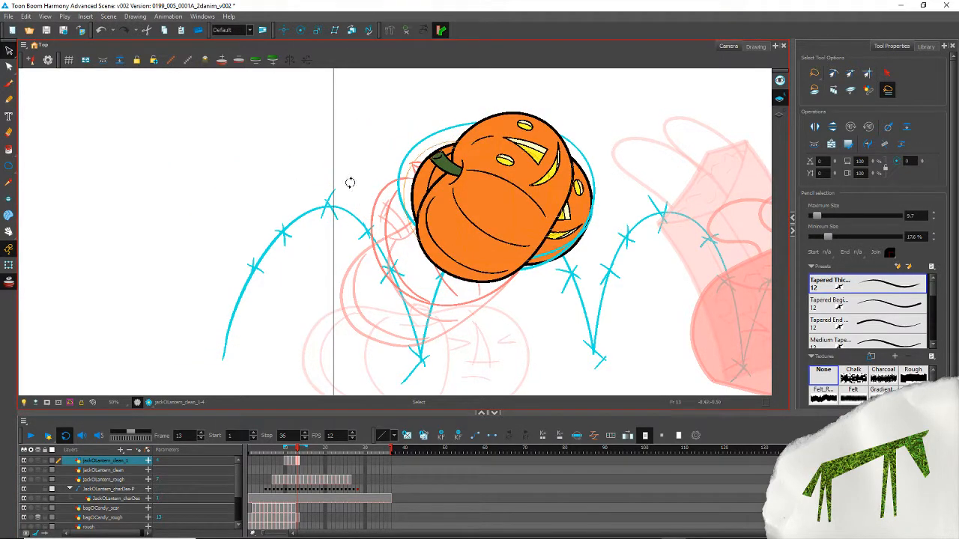
left_click_drag(350, 182, 348, 178)
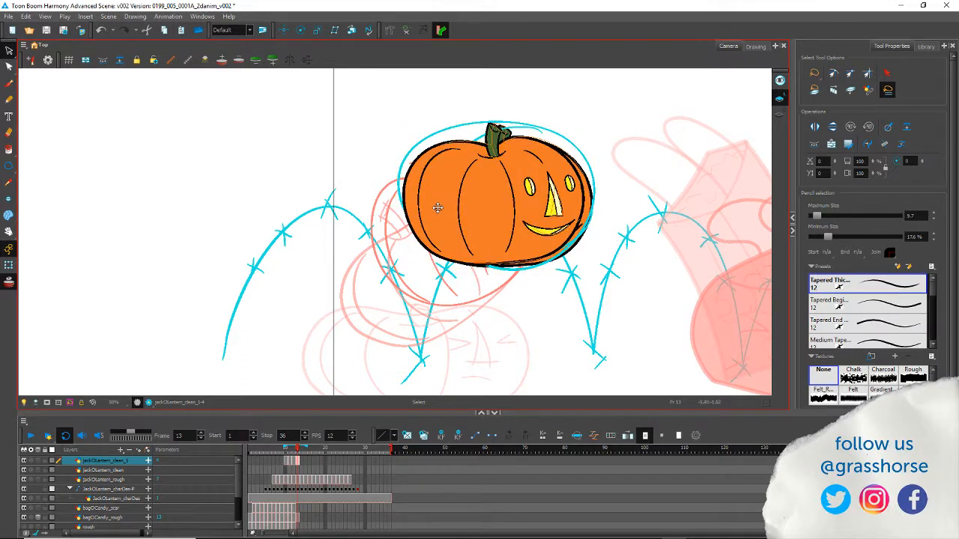
left_click_drag(433, 209, 442, 212)
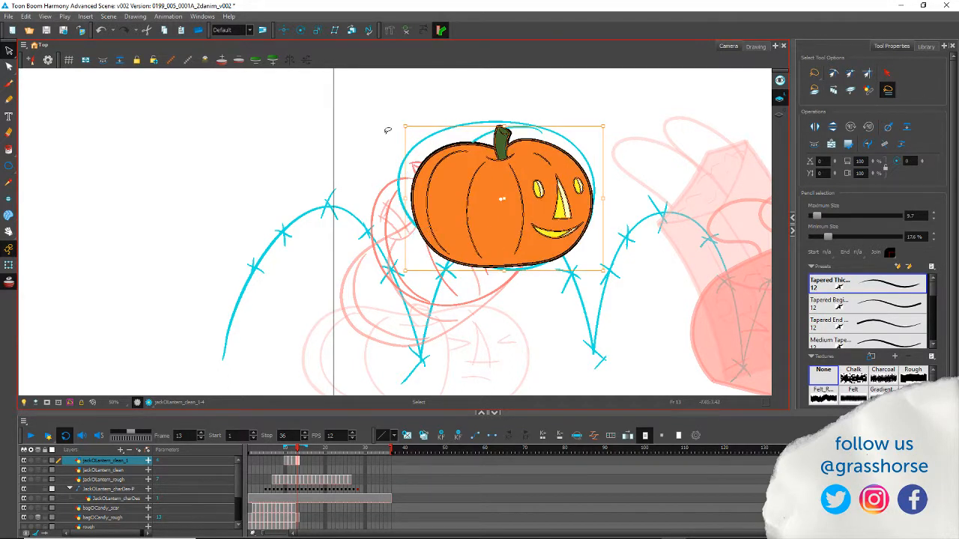
left_click(349, 151)
Step: Hide the character design peg and drawing layers, then delete the orange body fill from the pasted pumpkin
left_click(436, 206)
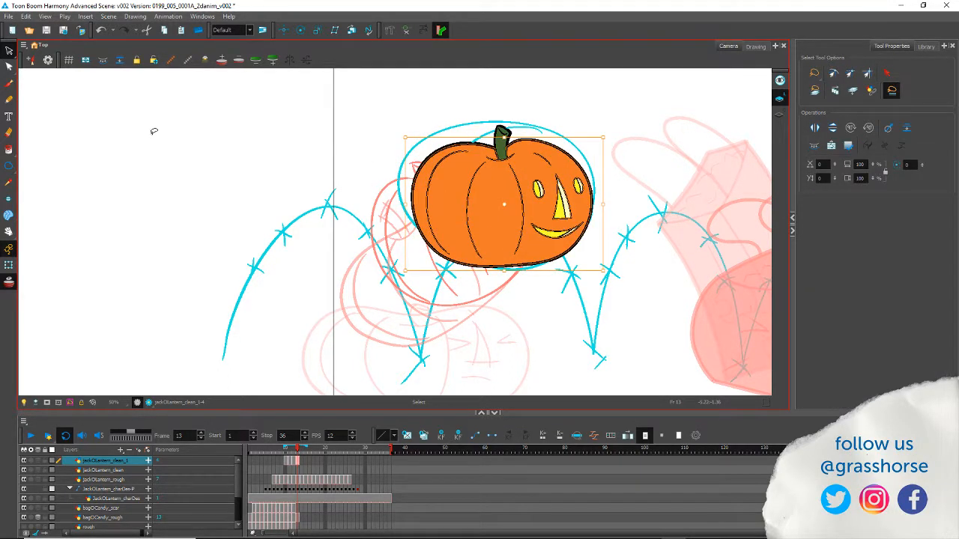
left_click(23, 489)
left_click(24, 498)
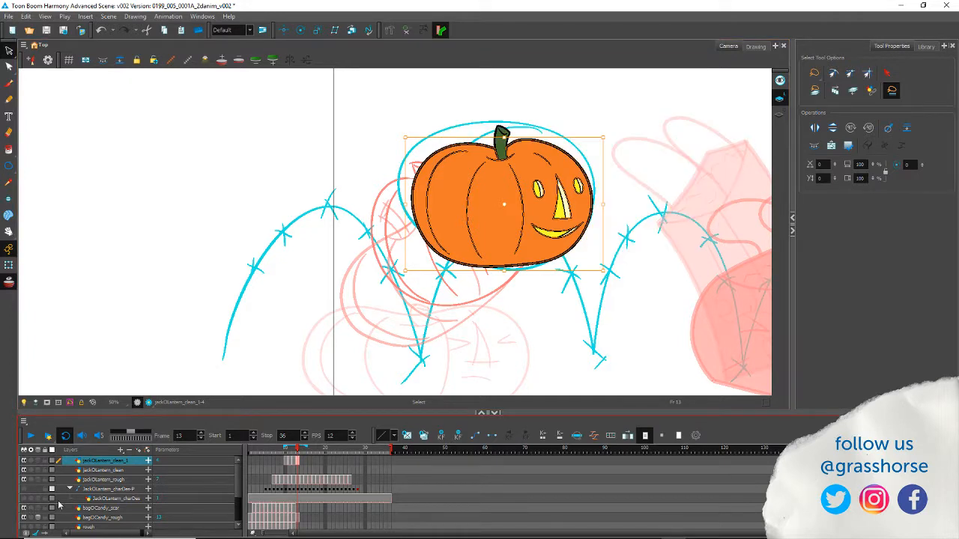
left_click(461, 208)
key("Delete")
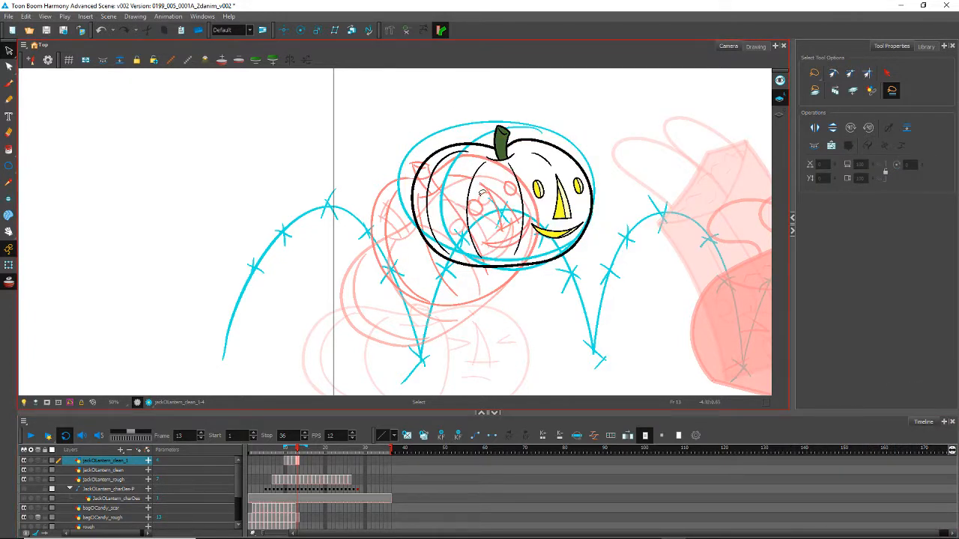
Step: Delete the bright yellow fills from the pasted pumpkin's eyes and nose
left_click(540, 186)
key("Delete")
left_click(561, 209)
key("Delete")
left_click(577, 184)
key("Delete")
Step: Delete the pale yellow highlight fills from the nose, eyes and mouth, and remove the green stem fill
scroll(555, 206, "up", 5)
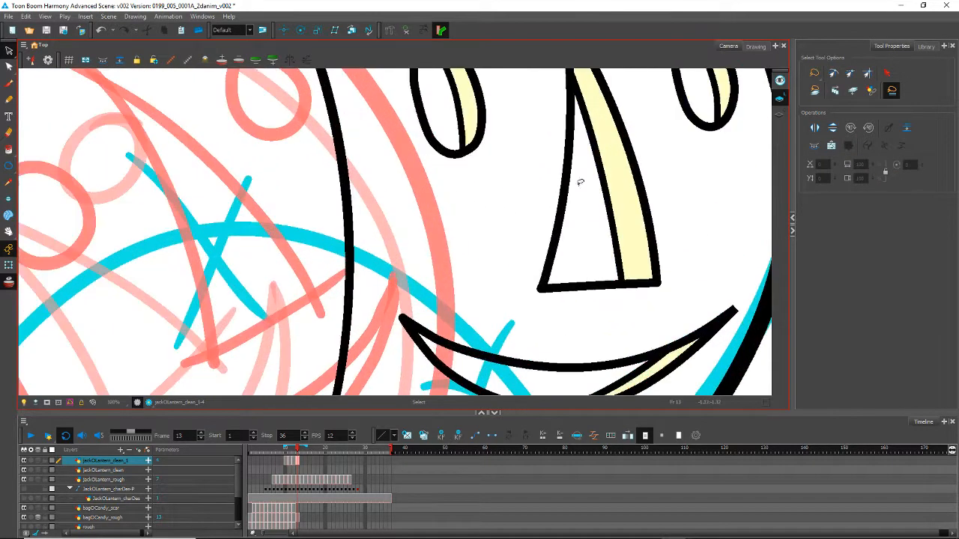
left_click(628, 201)
key("Delete")
left_click(471, 104)
key("Delete")
left_click(726, 96)
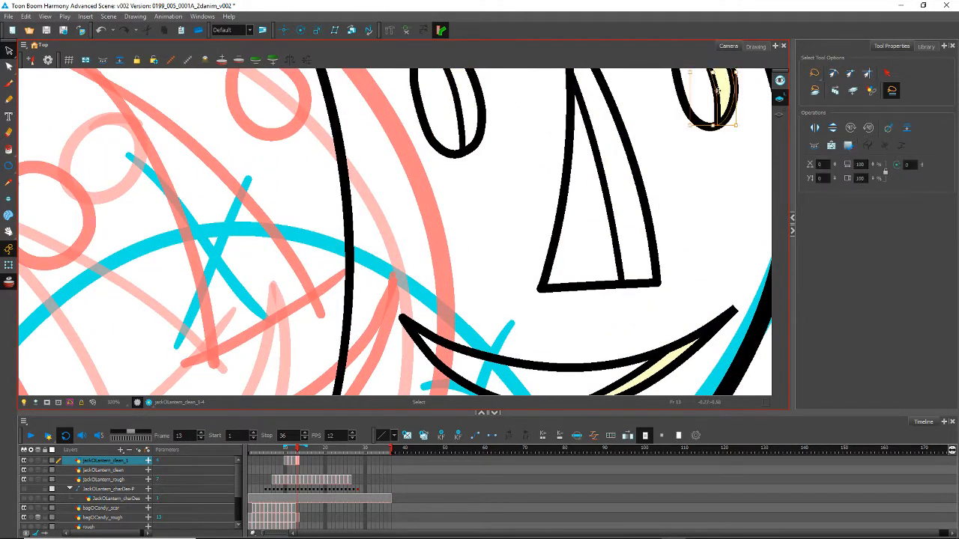
key("Delete")
left_click(587, 372)
key("Delete")
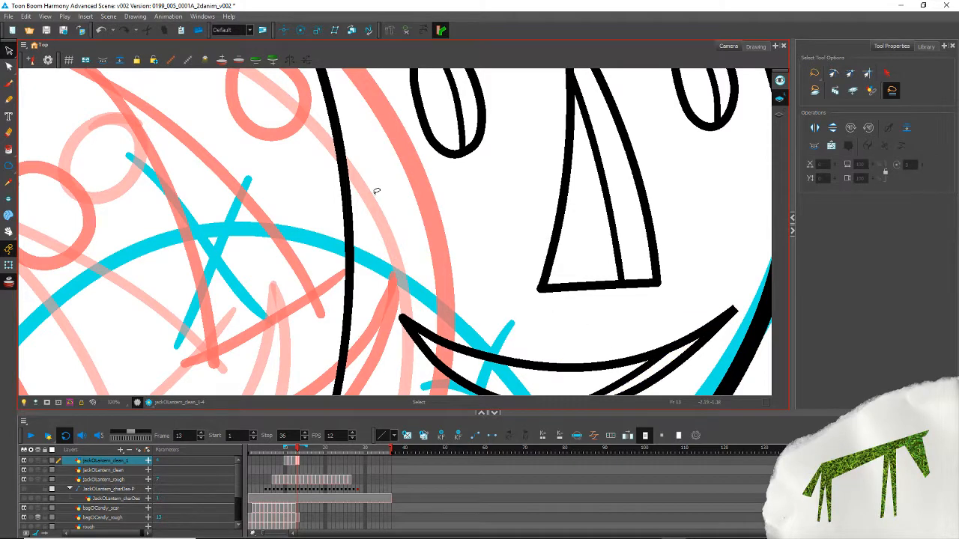
scroll(376, 191, "down", 5)
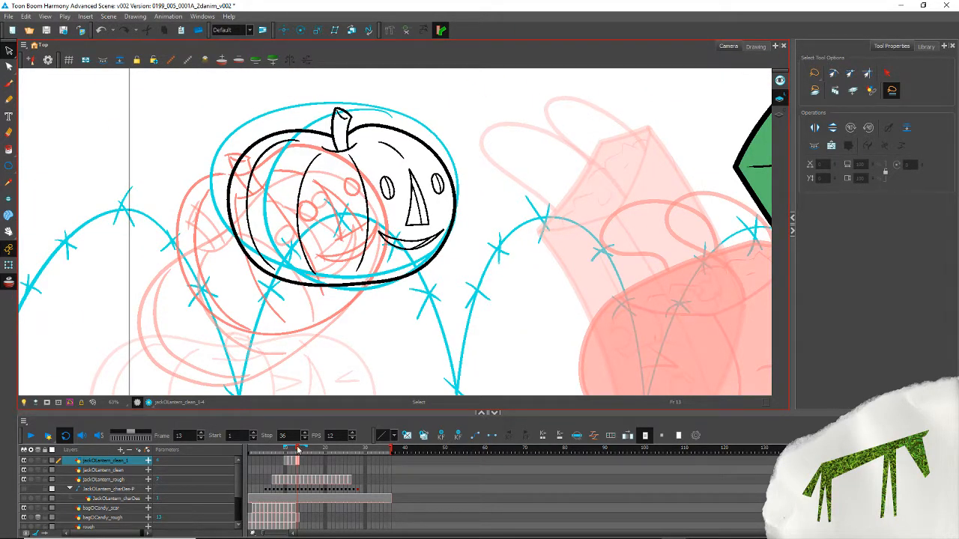
Step: On frame 11, select the drawn facial features and nudge them right and slightly up within the pumpkin outline, then deselect them
left_click_drag(297, 448, 291, 452)
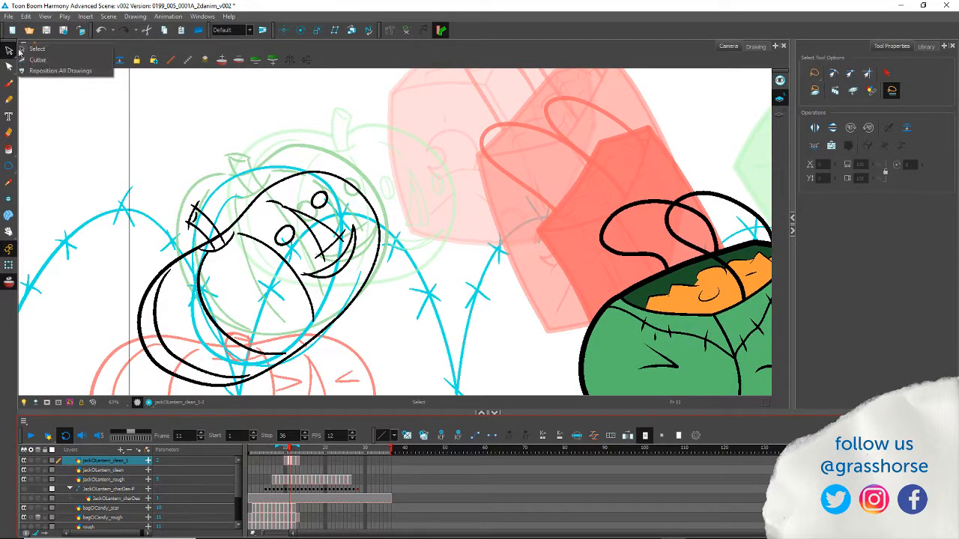
mouse_move(279, 228)
left_mouse_down()
mouse_move(304, 263)
mouse_move(340, 267)
mouse_move(360, 218)
mouse_move(329, 181)
mouse_move(267, 197)
mouse_move(300, 228)
left_mouse_up()
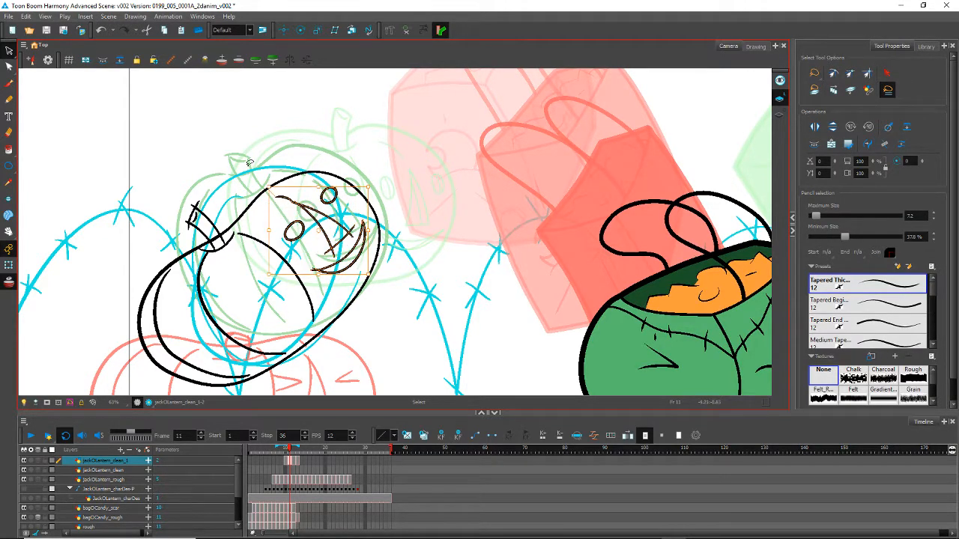
left_click(255, 201)
Step: On frame 10, select the squashed pumpkin's facial features and shift them slightly right, then return to frame 11
key("comma")
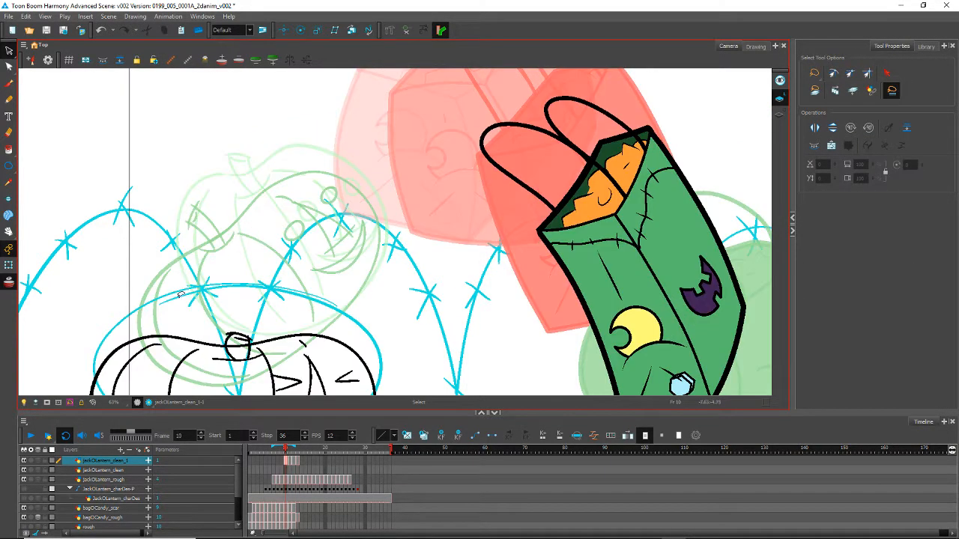
left_click_drag(188, 371, 200, 287)
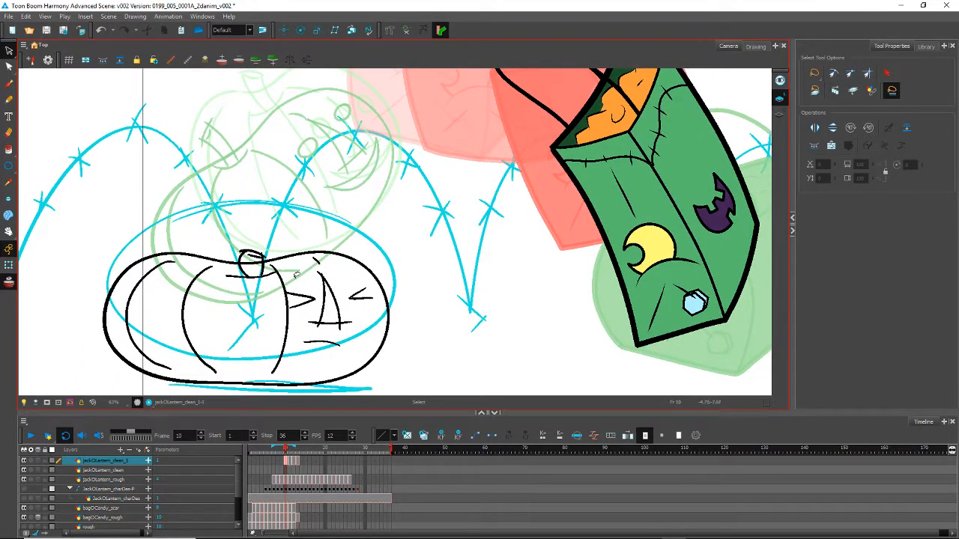
mouse_move(297, 274)
left_mouse_down()
mouse_move(303, 336)
mouse_move(362, 325)
mouse_move(344, 269)
mouse_move(309, 299)
left_mouse_up()
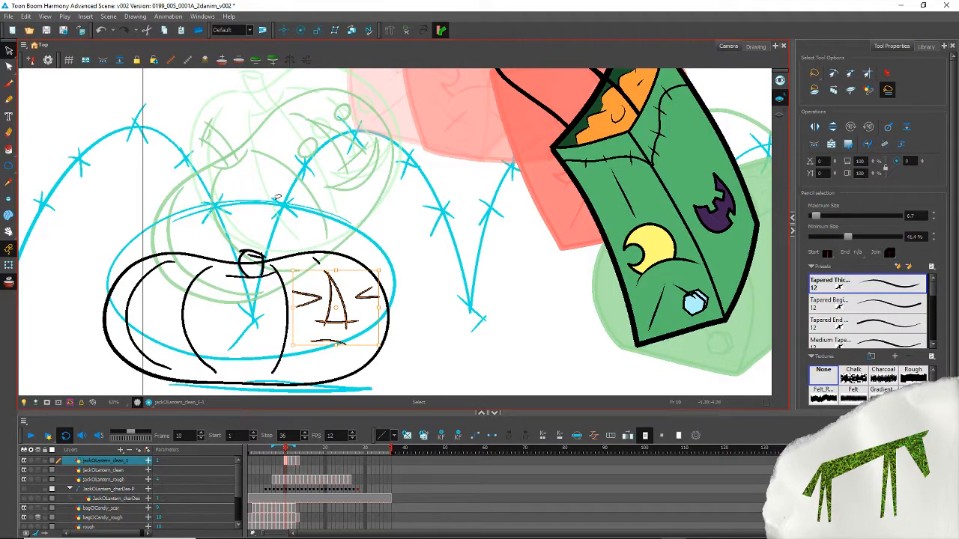
key("period")
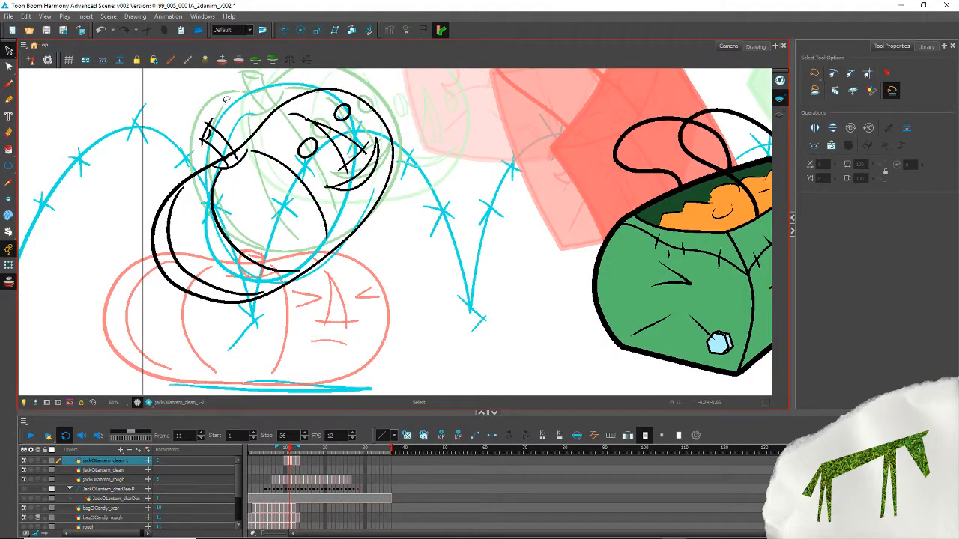
Step: Flip back and forth through frames 9 to 13 to check how the clean pumpkin poses flow with onion skin
key("period")
key("period")
key("comma")
key("comma")
key("comma")
key("comma")
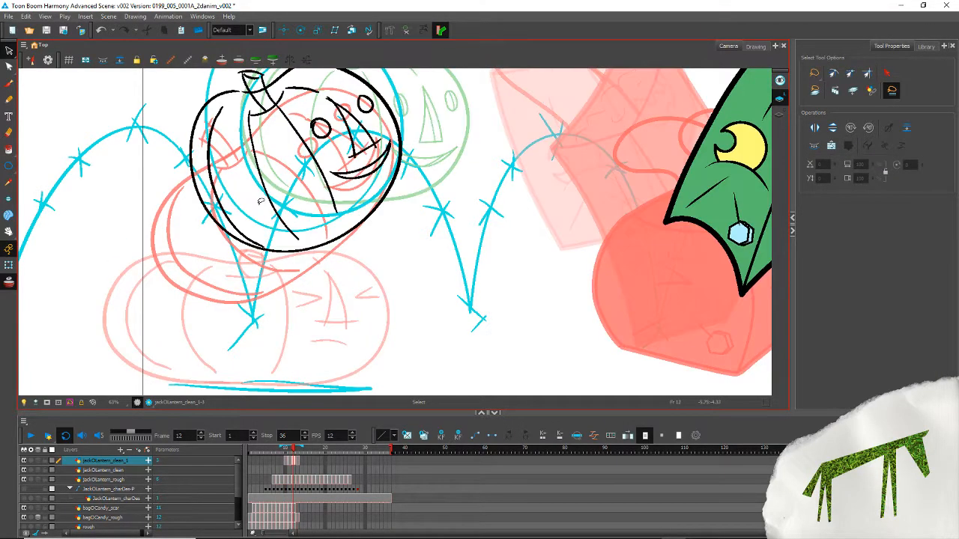
key("period")
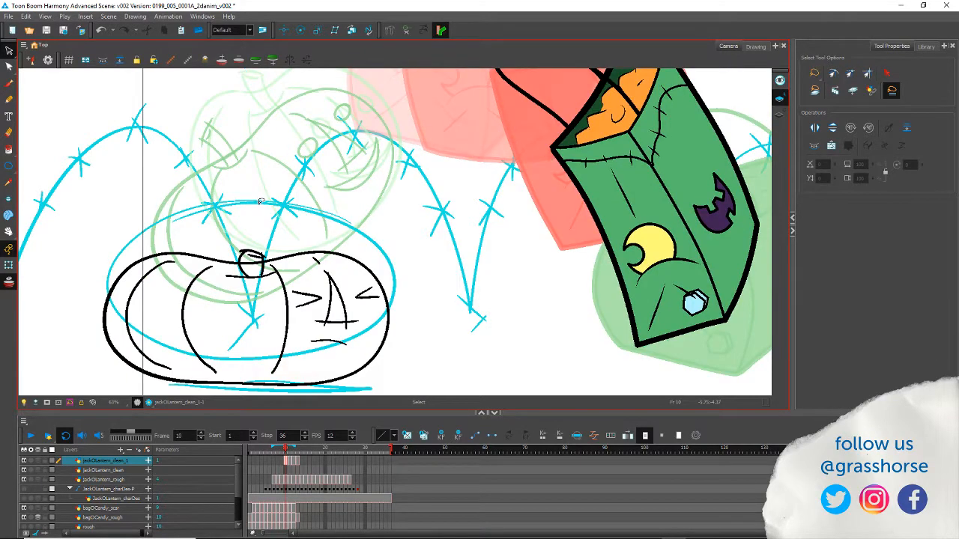
key("period")
key("period")
key("period")
key("comma")
key("comma")
key("comma")
key("comma")
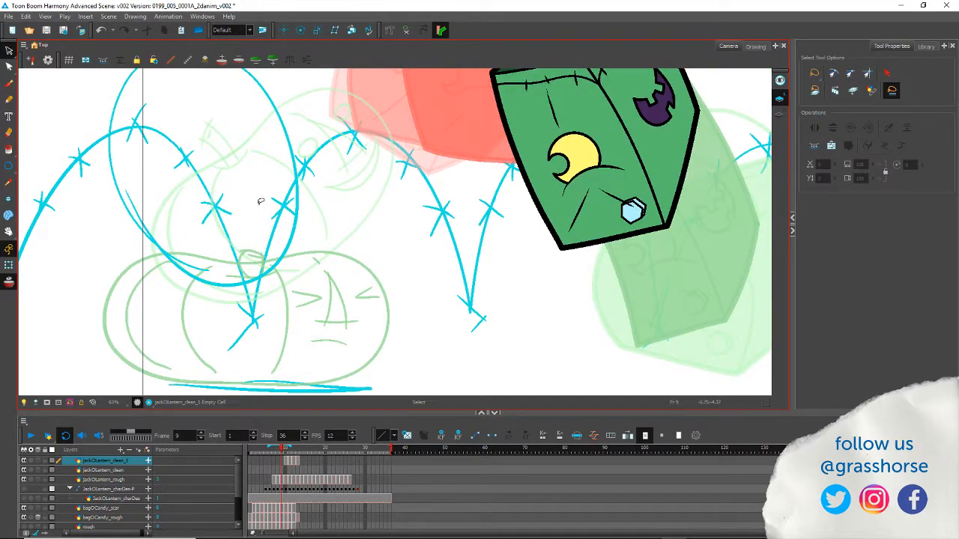
Step: Expose existing drawing 2 on frame 9 of jackOLantern_clean_1 and add a parent peg to that layer
left_click(926, 45)
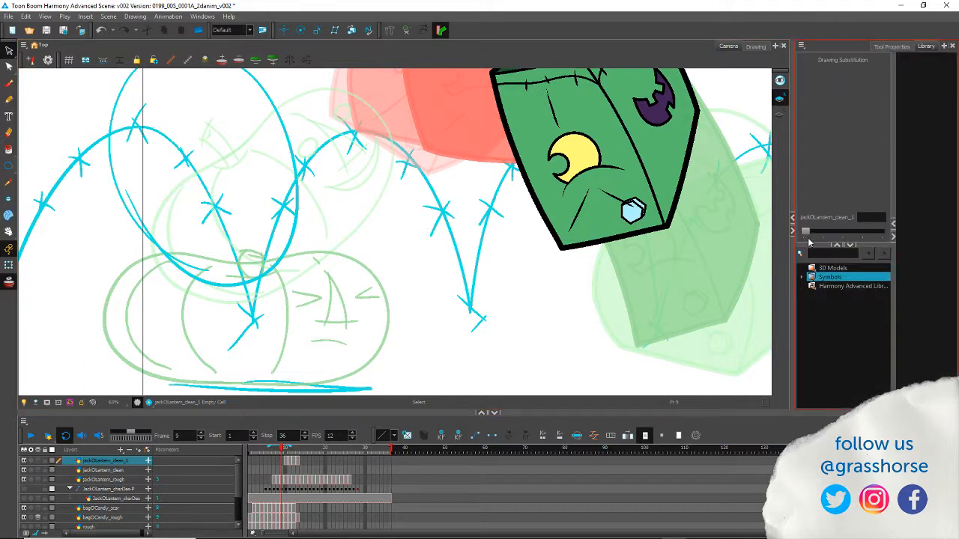
left_click_drag(817, 237, 843, 236)
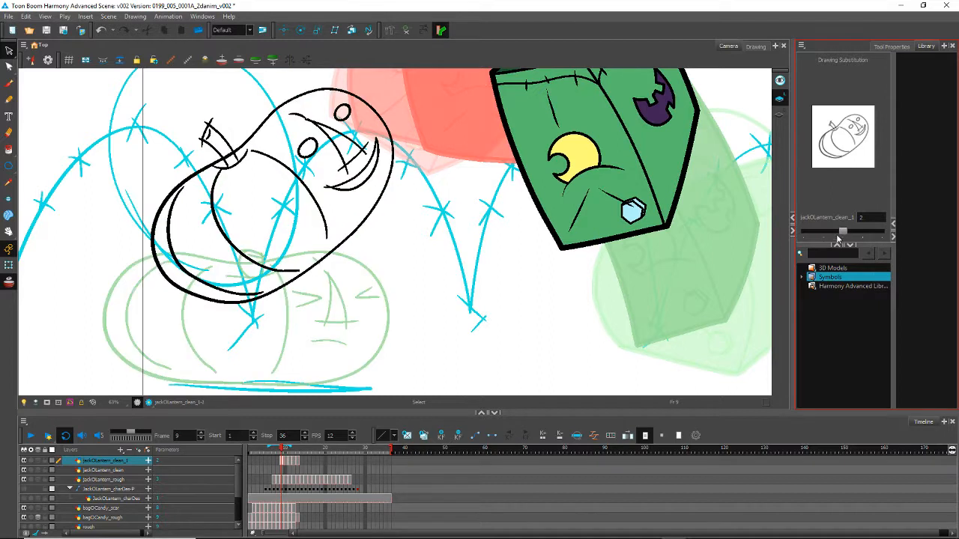
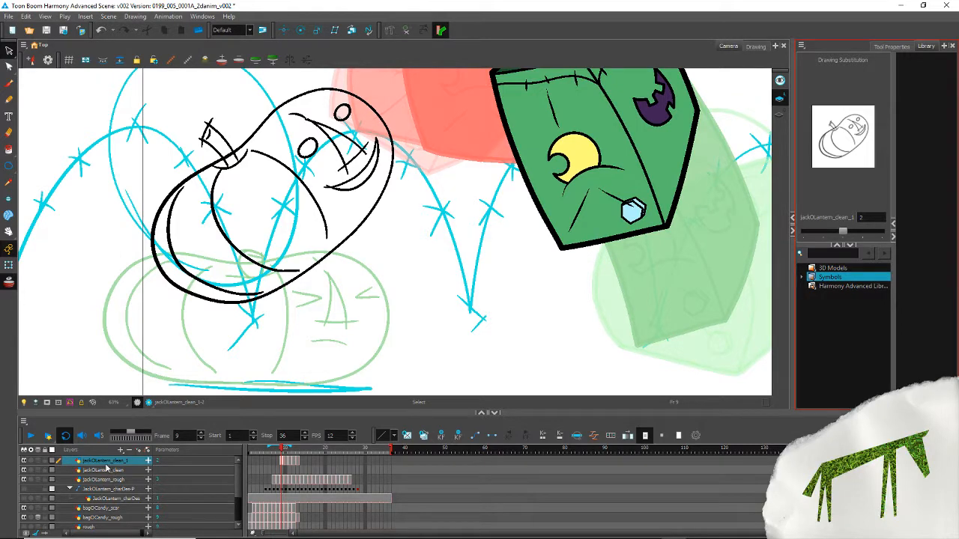
left_click(120, 450)
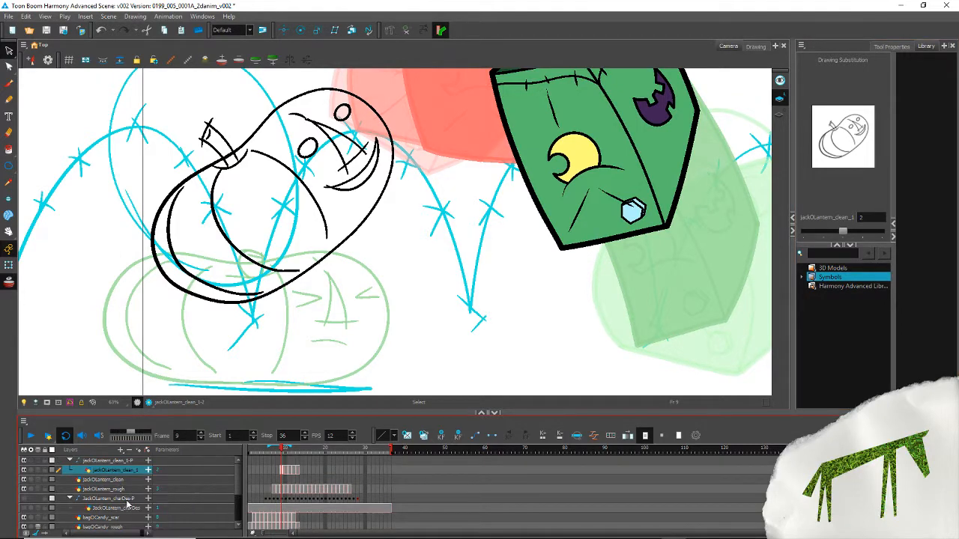
Step: On frame 10, select the new jackOLantern_clean_1 peg and nudge the squashed pumpkin slightly right with the Transform tool
left_click(286, 461)
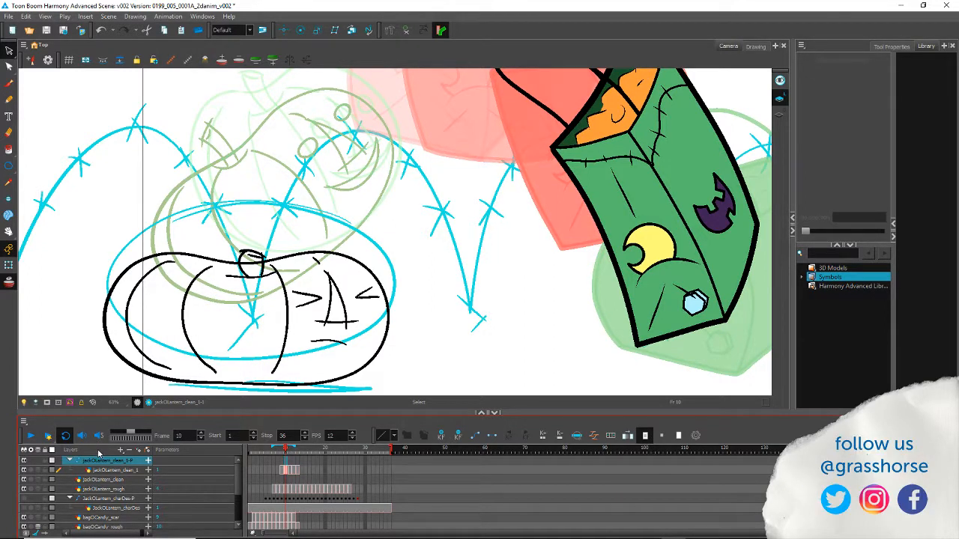
key("shift+t")
left_click(144, 388)
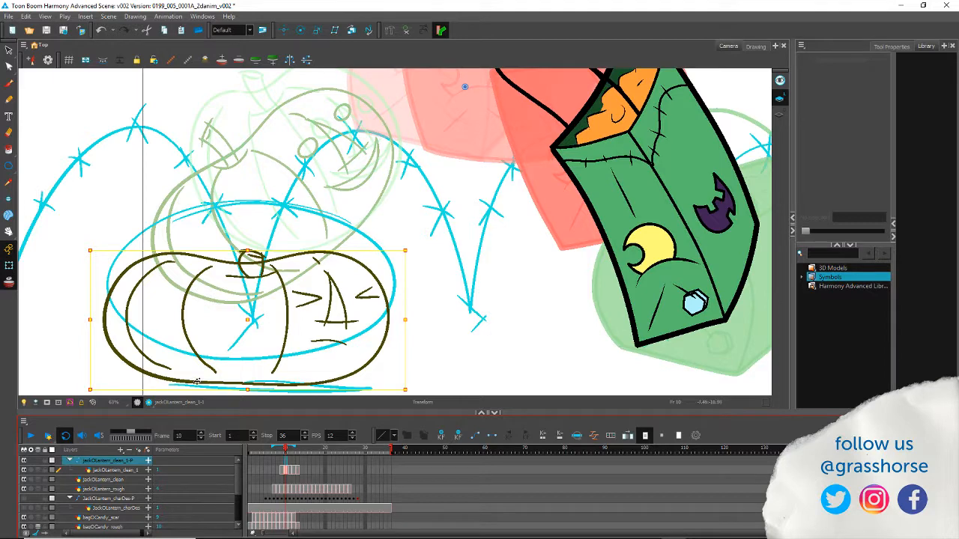
left_click_drag(197, 382, 200, 381)
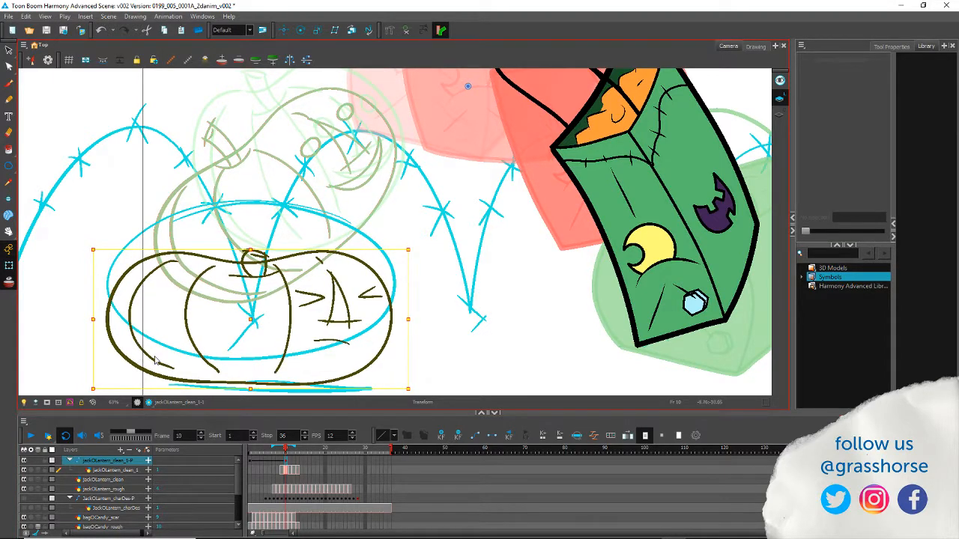
Step: On frame 13, nudge the upright pumpkin slightly down using its peg, then advance one frame
key("period")
key("period")
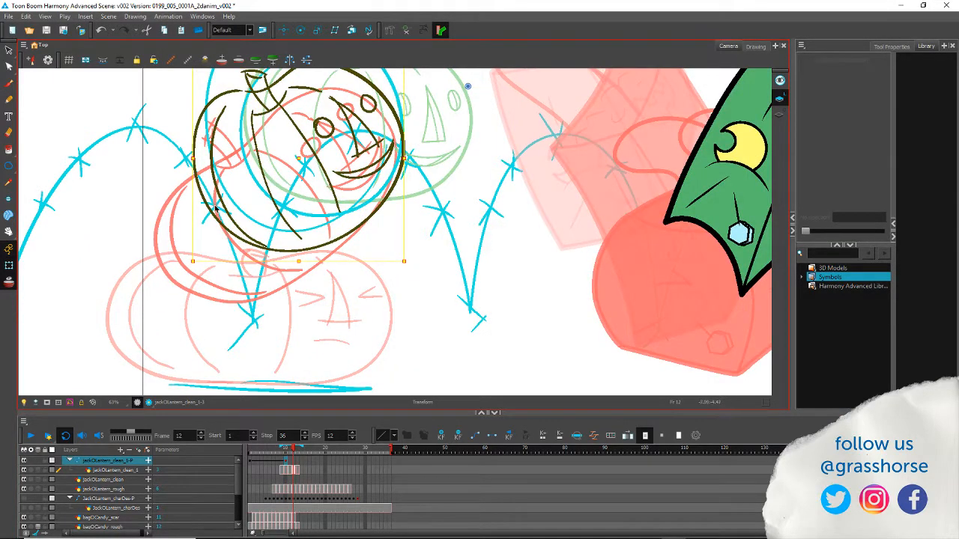
key("period")
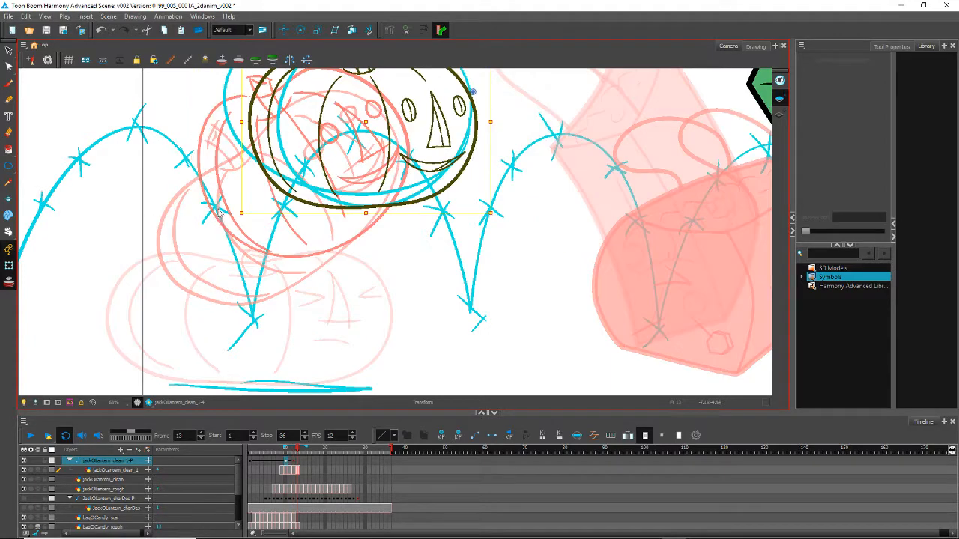
left_click_drag(231, 188, 223, 253)
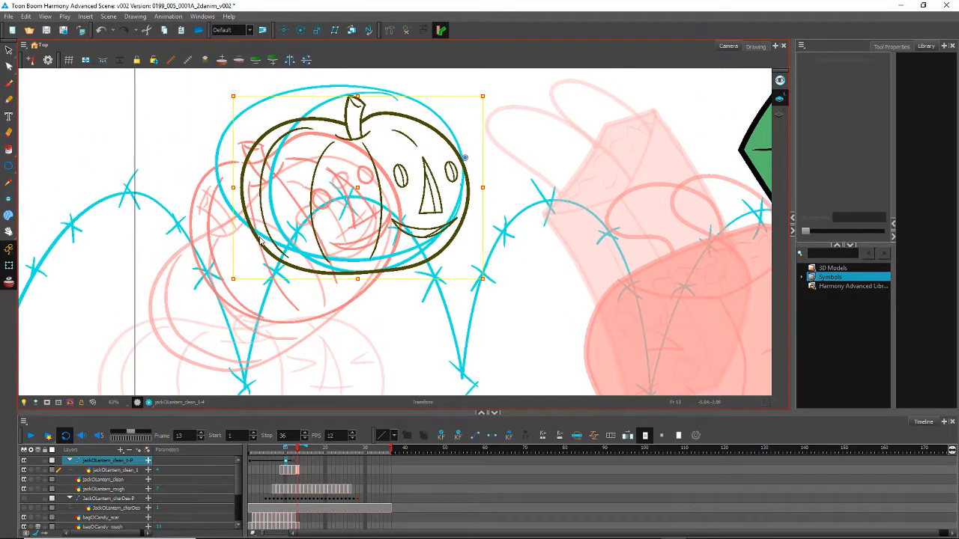
key("period")
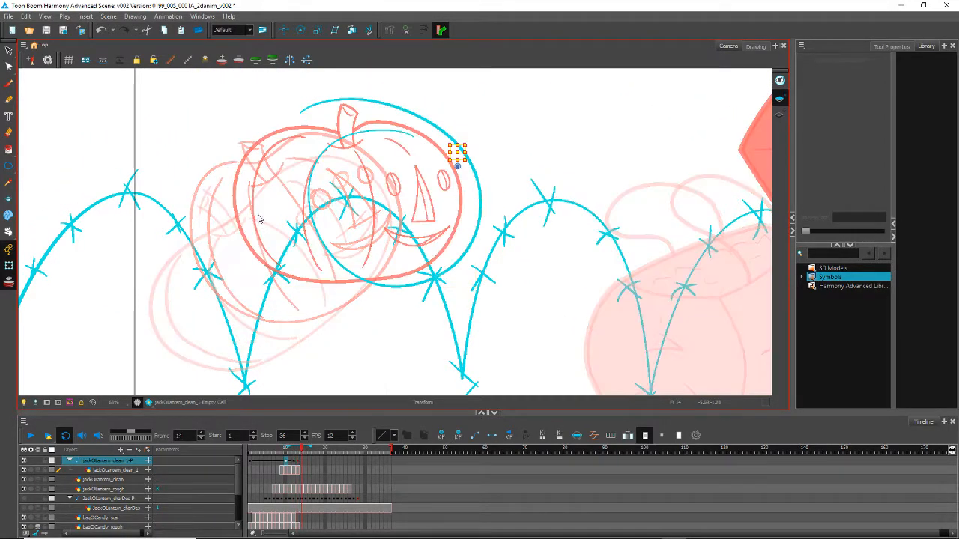
Step: On frame 9, place the pivot at the pumpkin's centre and rotate the stretched pose clockwise so its face points down within the blue rough ellipse
key("comma")
key("comma")
key("comma")
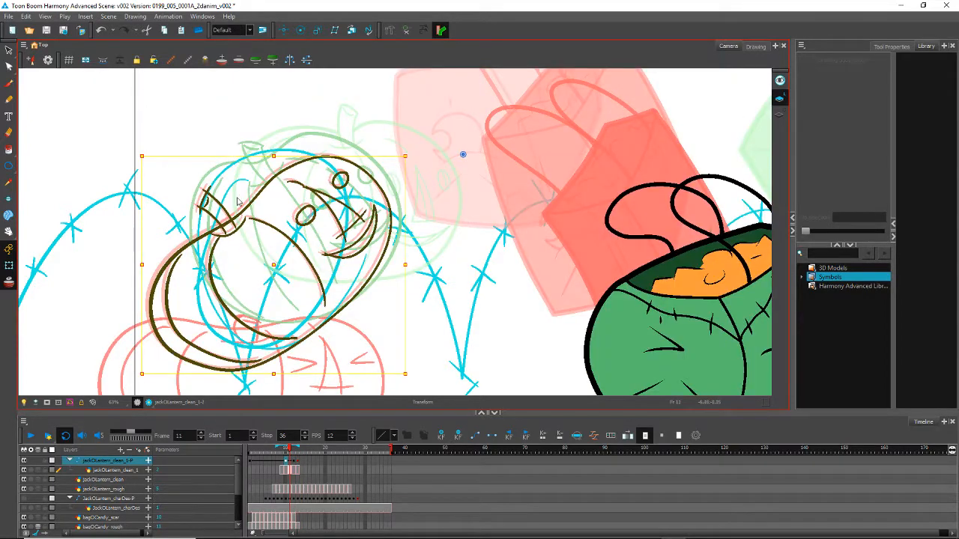
key("comma")
mouse_move(145, 321)
left_mouse_down()
mouse_move(204, 128)
mouse_move(248, 261)
mouse_move(220, 263)
left_mouse_up()
key("comma")
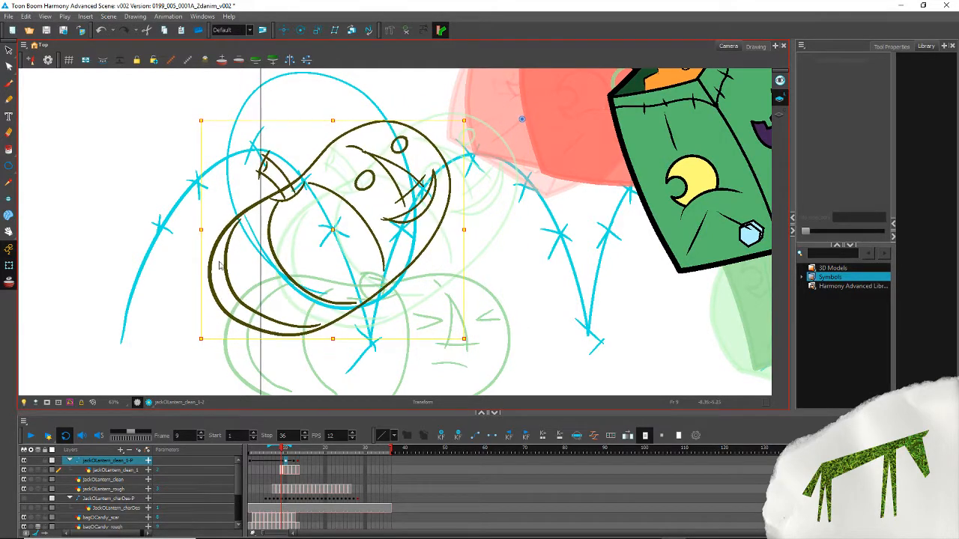
mouse_move(192, 342)
left_mouse_down()
mouse_move(165, 299)
mouse_move(147, 214)
mouse_move(160, 269)
left_mouse_up()
key("ctrl+z")
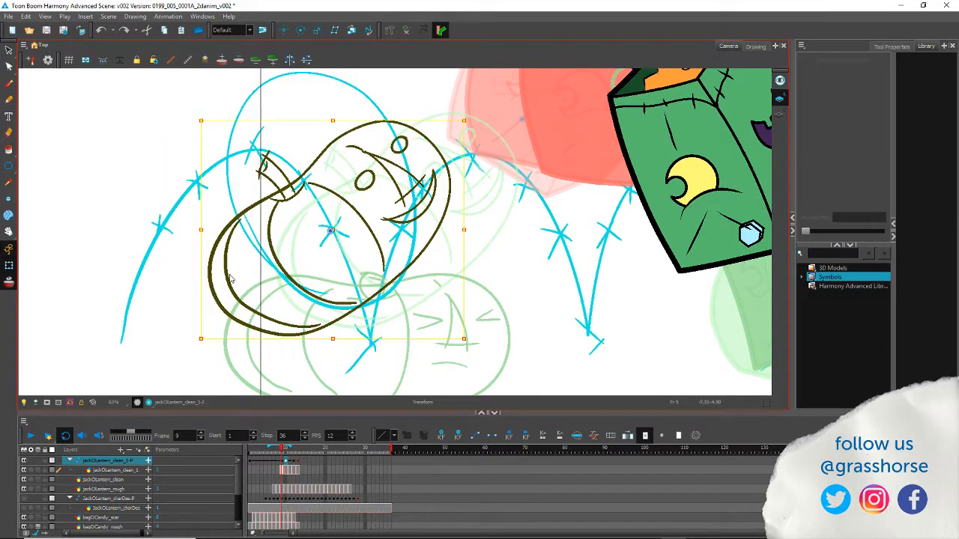
mouse_move(193, 338)
left_mouse_down()
mouse_move(167, 291)
mouse_move(203, 98)
mouse_move(261, 81)
left_mouse_up()
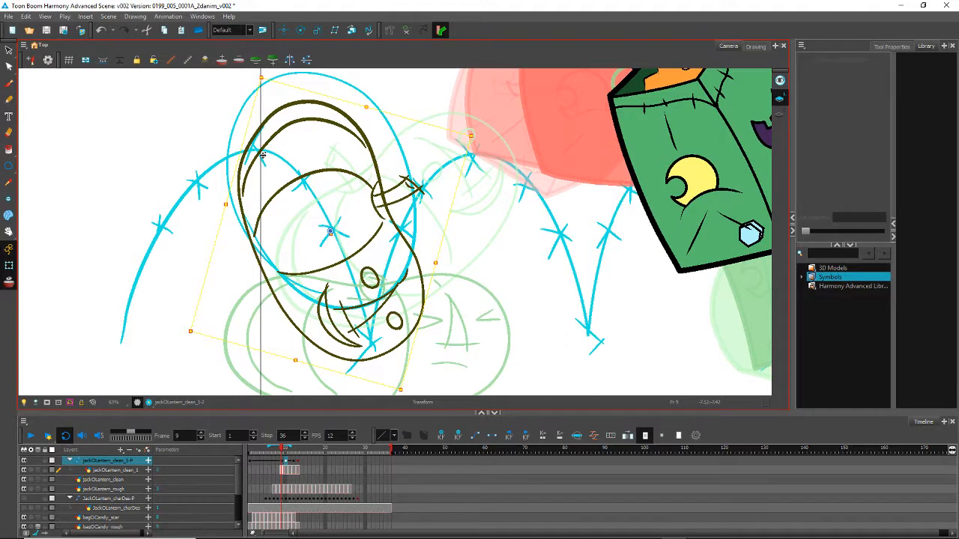
Step: Expose existing drawing 3 on frame 8 of the jackOLantern_clean_1 layer
key("comma")
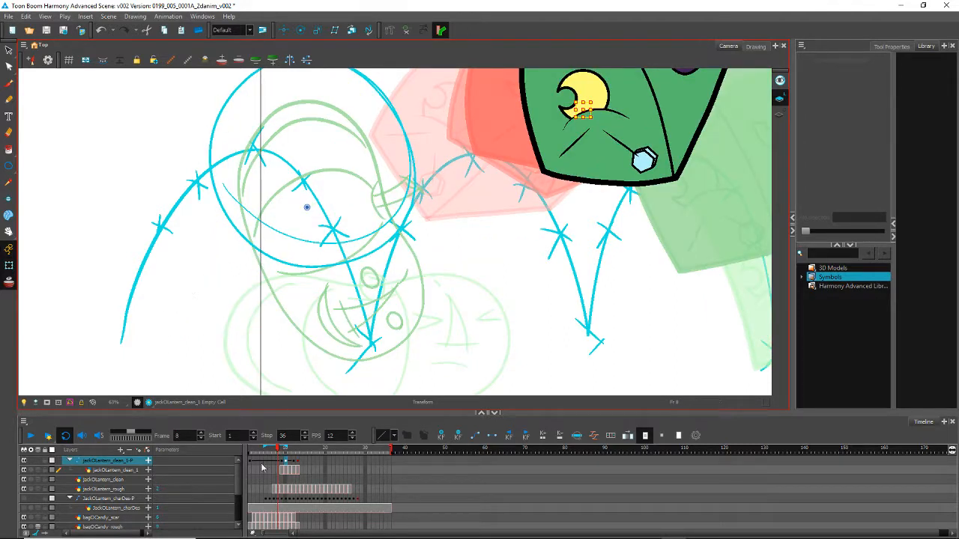
left_click(809, 232)
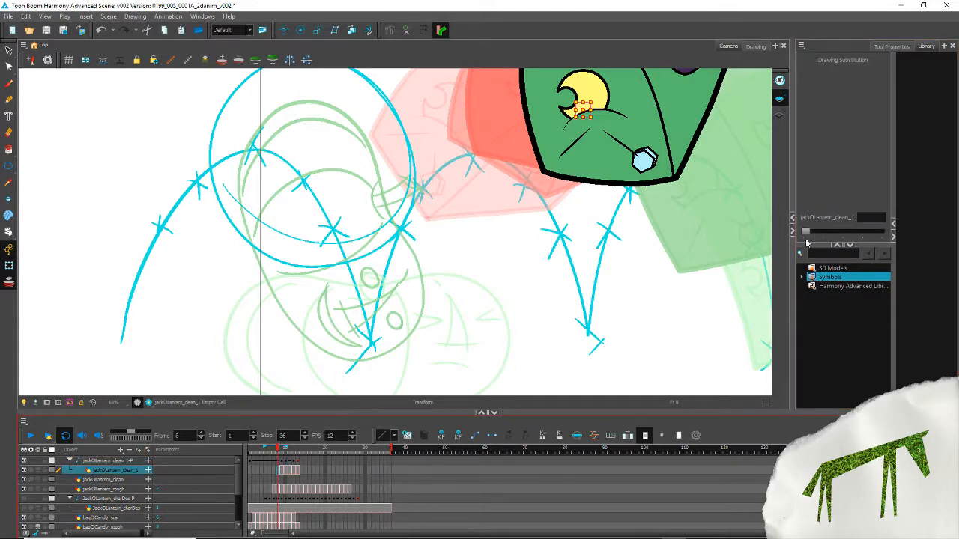
left_click_drag(806, 232, 859, 232)
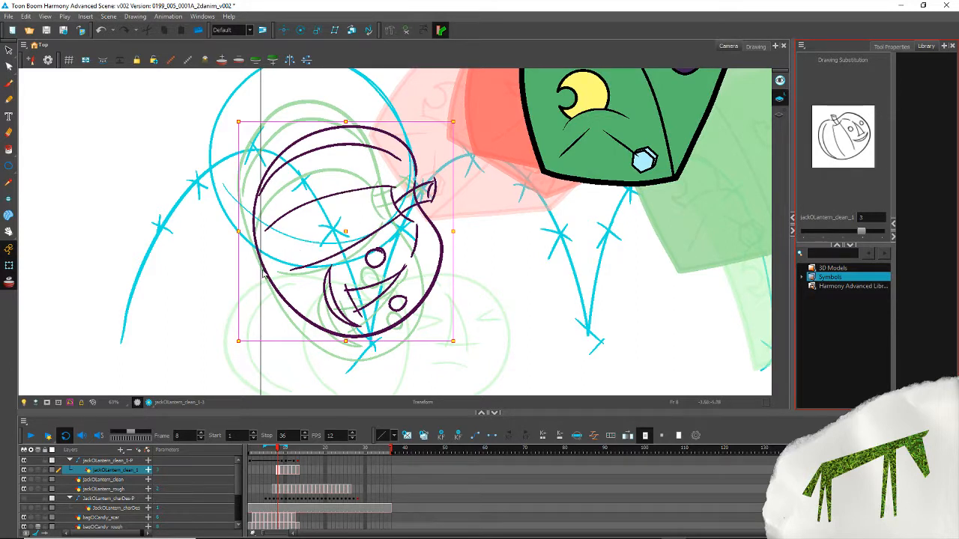
Step: On frame 8, select the pumpkin's peg and move the pose up and left onto the blue rough circle, keeping only the peg selected
left_click(264, 273)
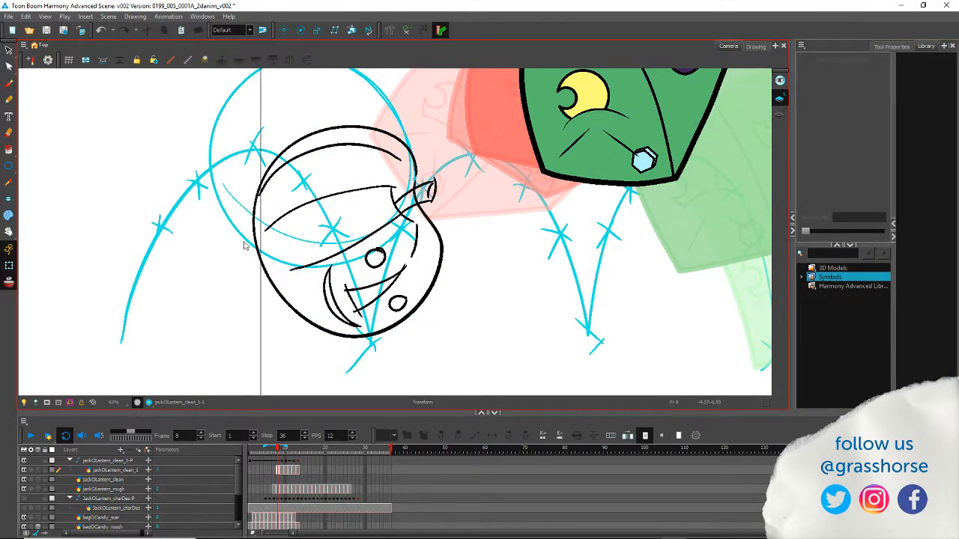
left_click(285, 309)
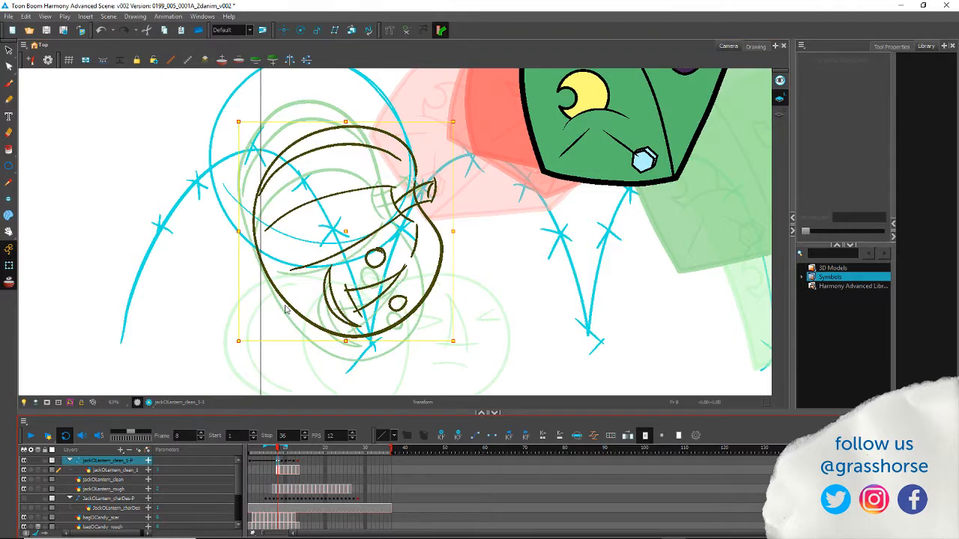
left_click_drag(257, 254, 210, 226)
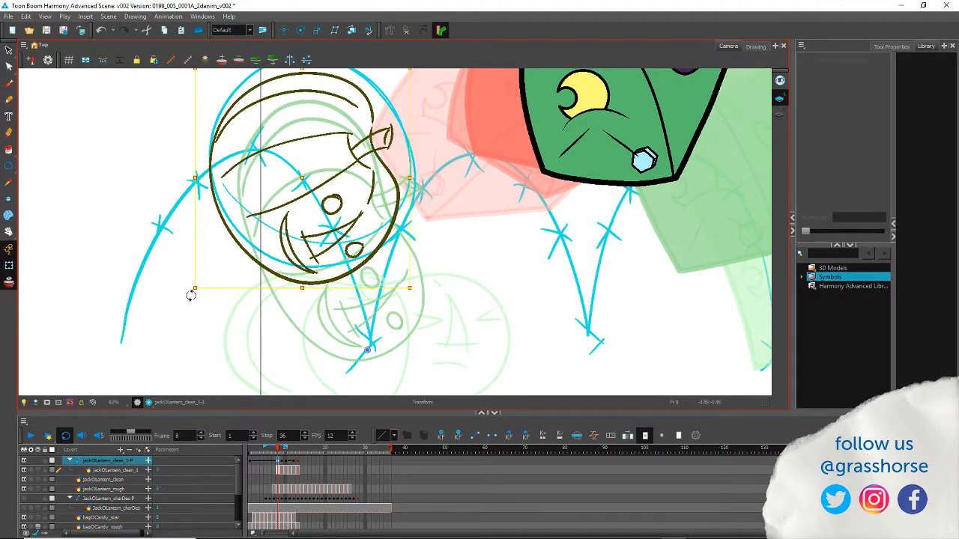
left_click_drag(278, 307, 235, 235)
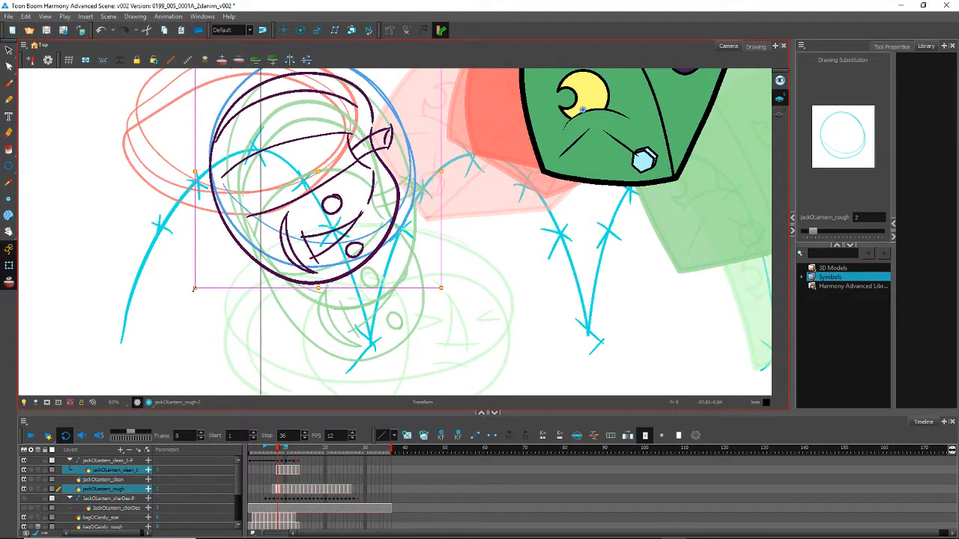
left_click(275, 459)
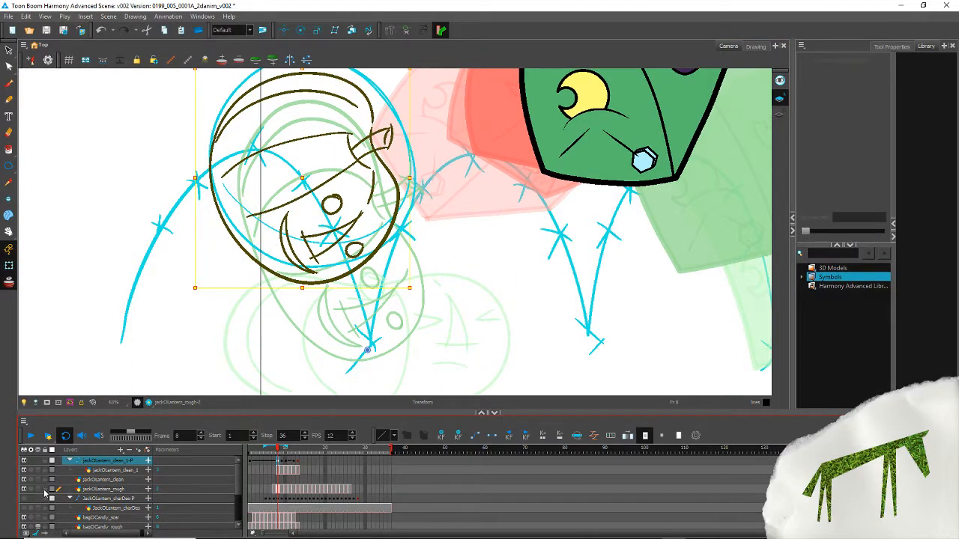
Step: Lock the jackOLantern_rough layer, the jackOLantern_charDes peg and drawing, and the bagOCandy_scar and bagOCandy_rough layers
left_click(45, 489)
left_click(45, 498)
left_click(45, 508)
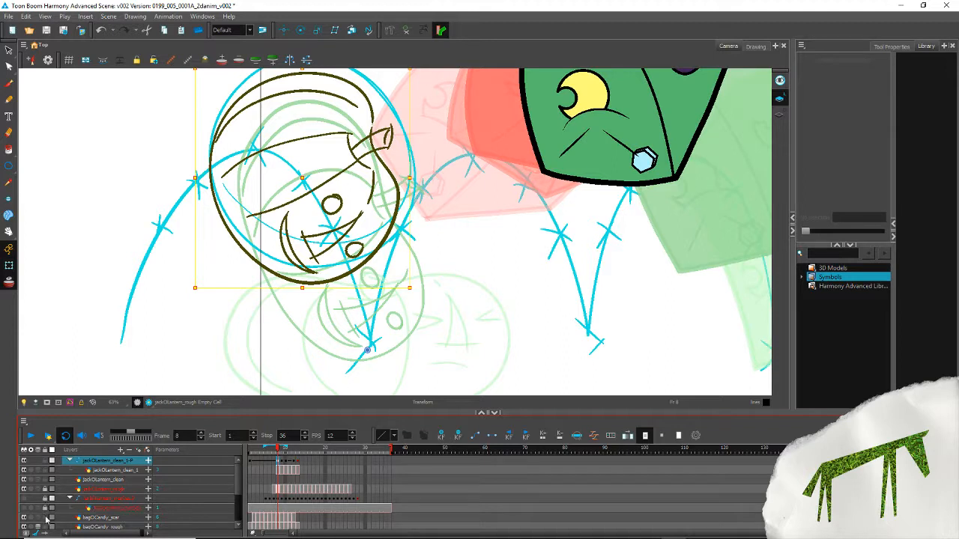
left_click(45, 517)
left_click(45, 527)
Step: Lock the rough layer, the BagOCandy_charDes peg and drawing, and the jackOLantern_reference and bagOCandy_reference layers
scroll(242, 490, "down", 3)
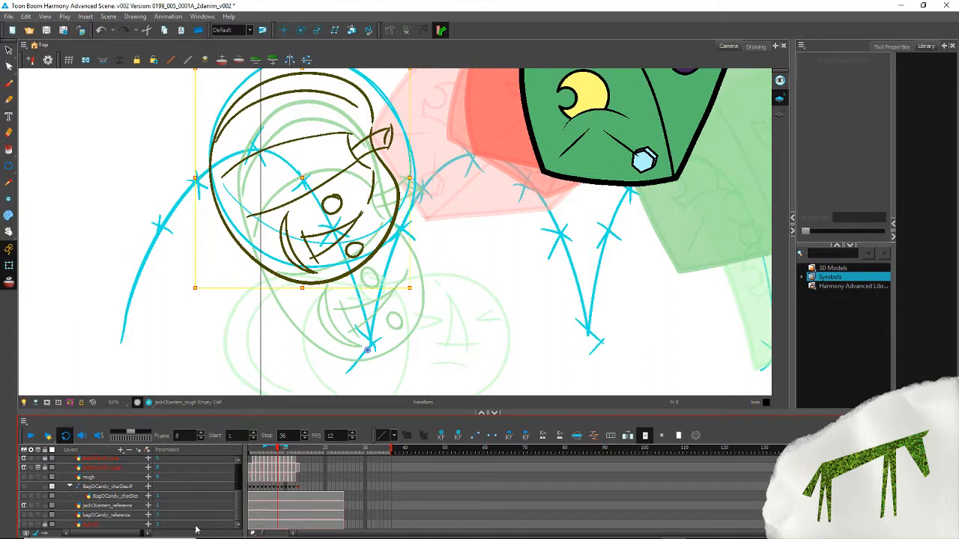
left_click(44, 477)
left_click(44, 487)
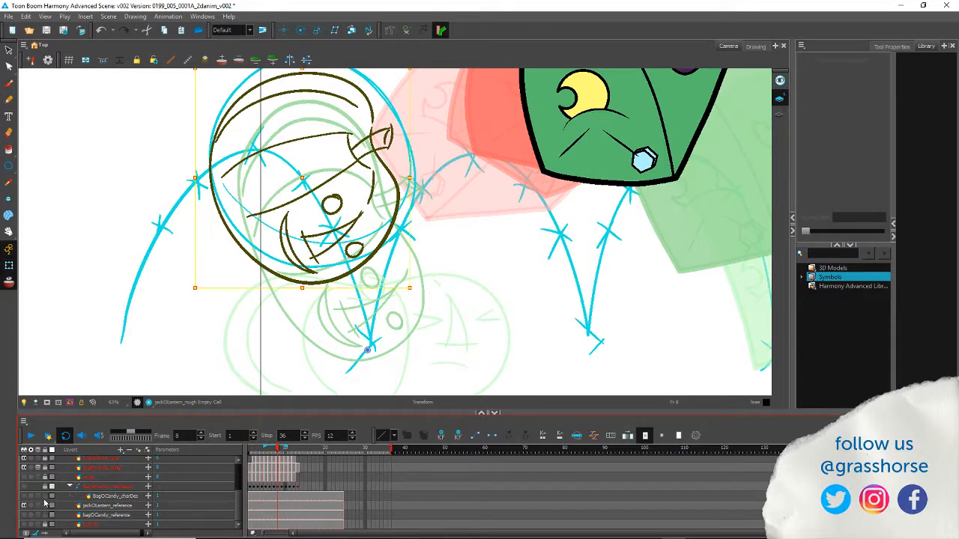
left_click(44, 496)
left_click(44, 506)
left_click(44, 515)
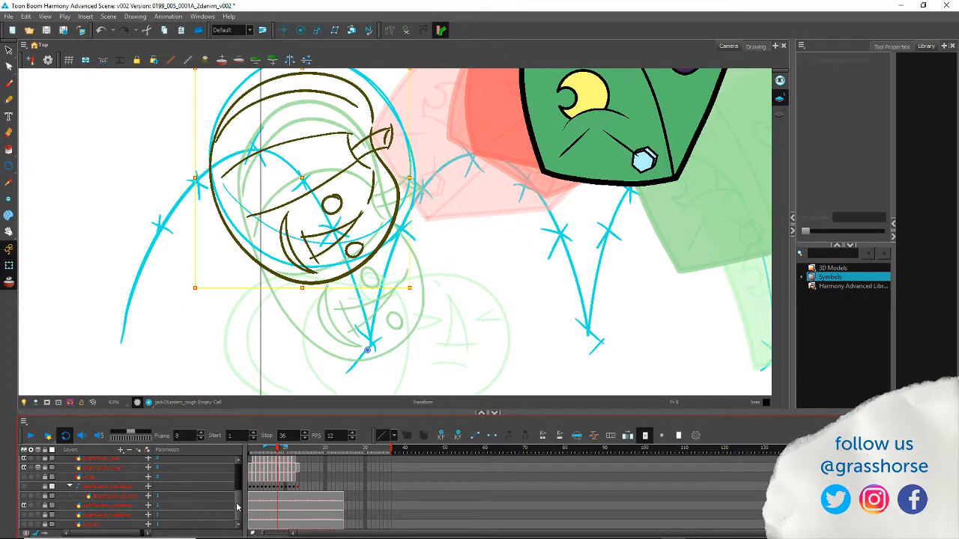
Step: Lock the jackOLantern_clean layer so only the jackOLantern_clean_1 peg and drawing stay editable
scroll(237, 502, "up", 3)
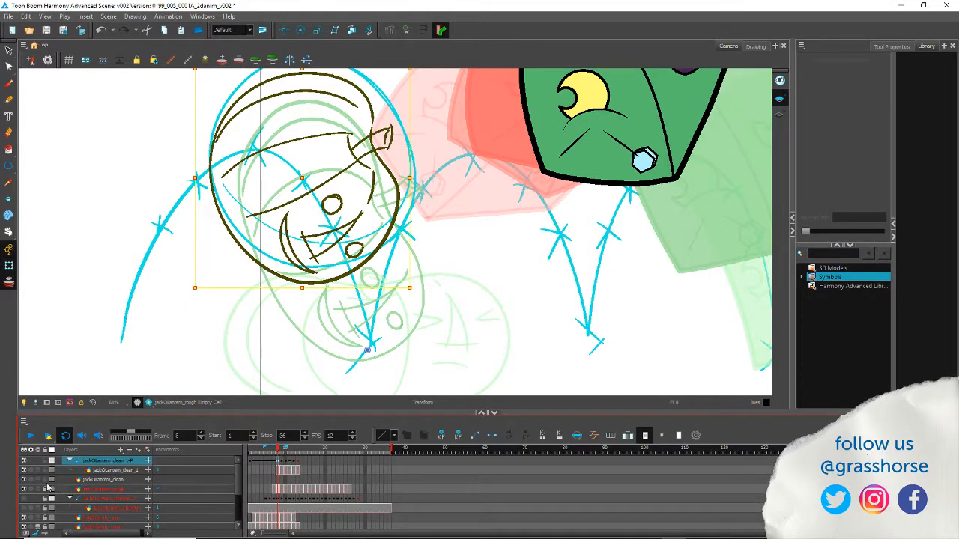
left_click(45, 480)
left_click(44, 479)
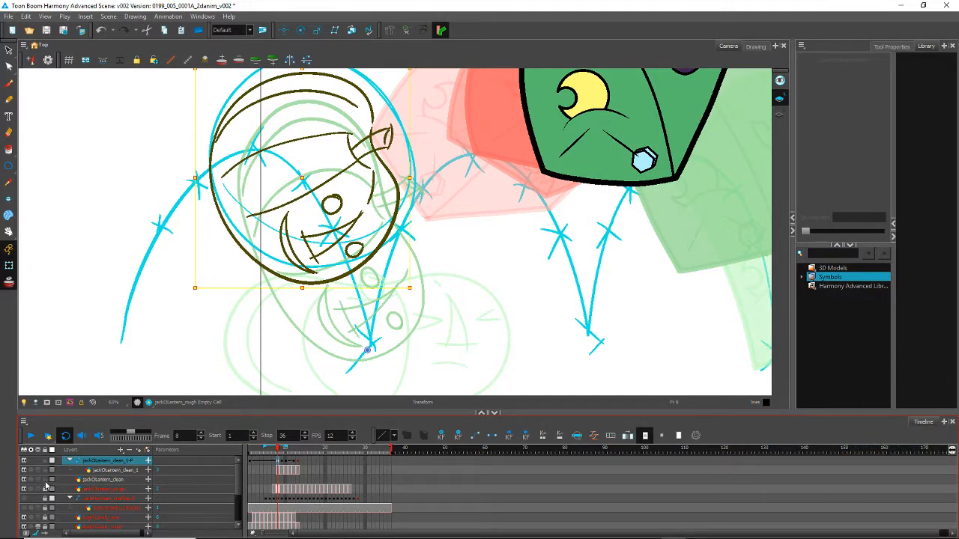
left_click(45, 481)
left_click(45, 481)
left_click(45, 481)
left_click(45, 481)
left_click(45, 481)
Step: On frame 8, move the pumpkin peg's pivot to the middle of the pose and rotate the pose slightly counter-clockwise
left_click(282, 470)
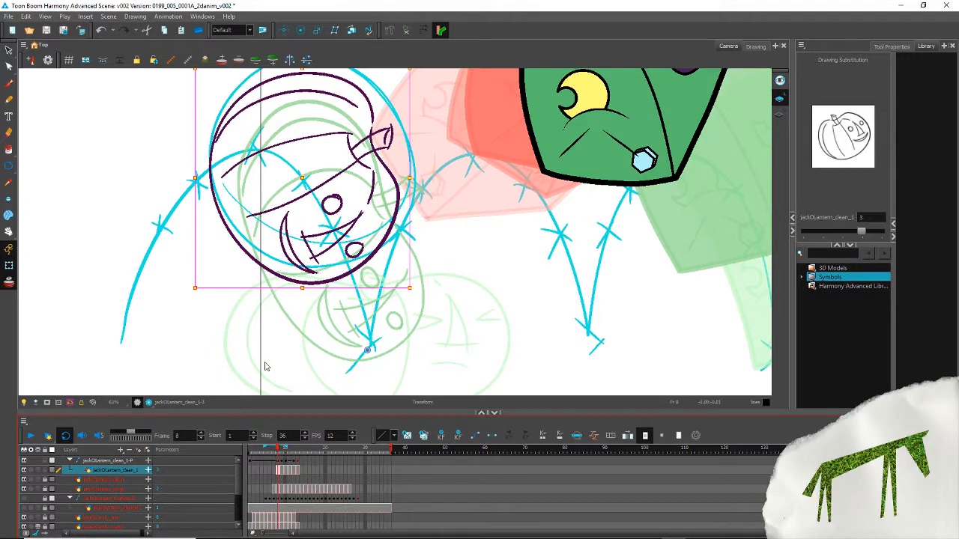
left_click(280, 461)
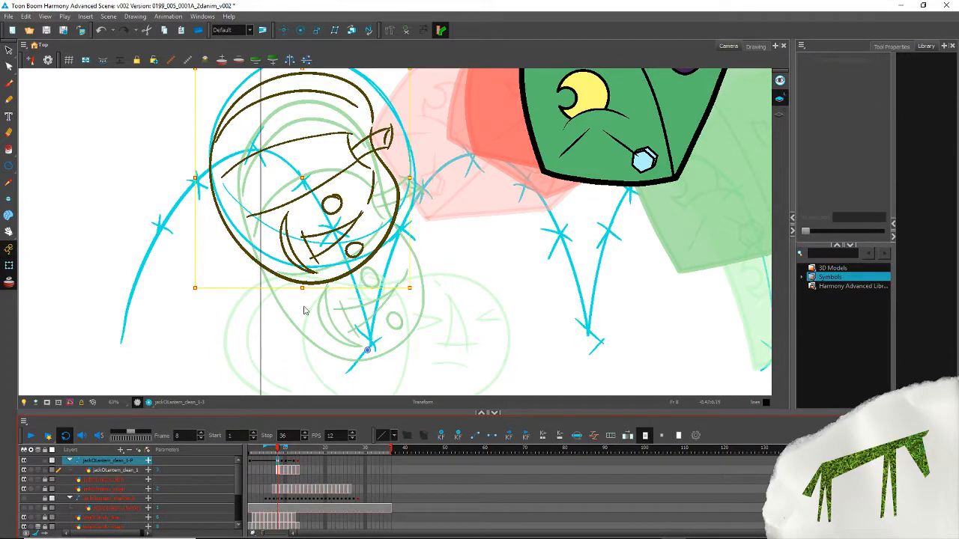
key("space")
mouse_move(127, 248)
left_mouse_down()
mouse_move(168, 324)
mouse_move(150, 182)
left_mouse_up()
key("space")
mouse_move(207, 192)
left_mouse_down()
mouse_move(213, 332)
mouse_move(188, 267)
left_mouse_up()
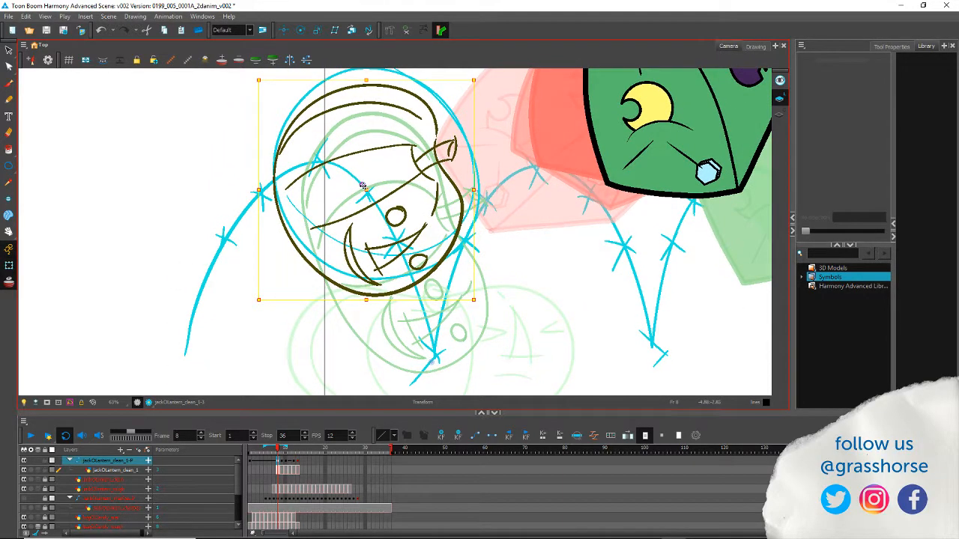
left_click_drag(254, 309, 305, 333)
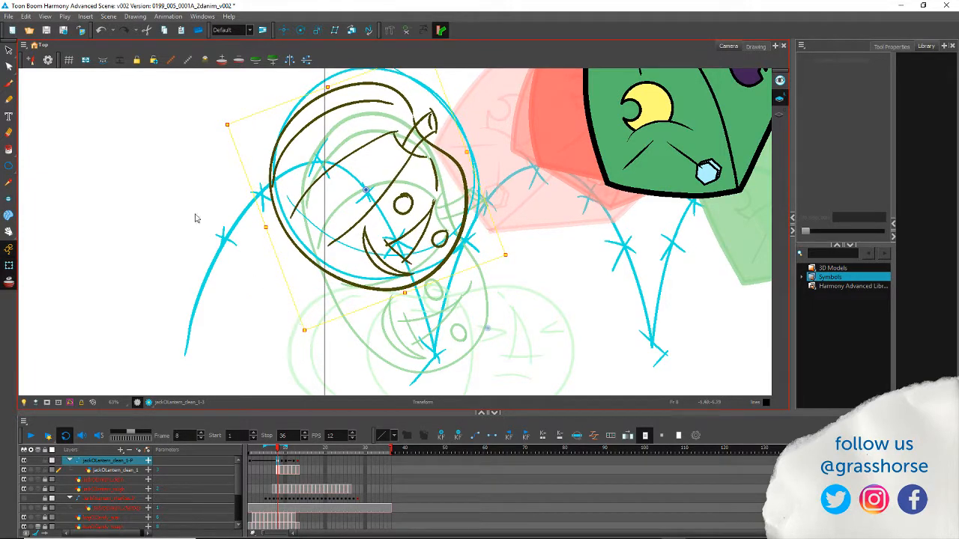
Step: On frame 7, expose drawing 4 of jackOLantern_clean_1 and move it up and left with the peg onto the blue rough ellipse
key("comma")
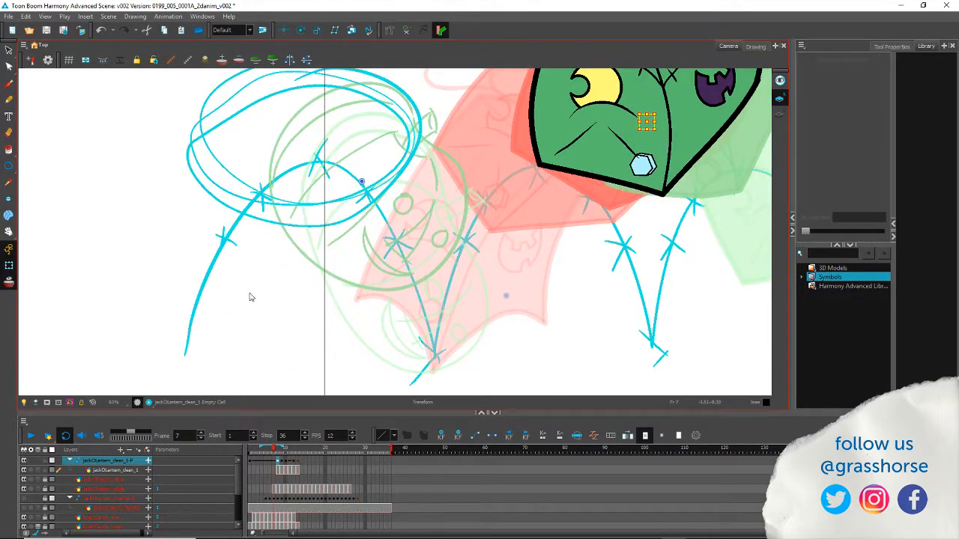
left_click(813, 232)
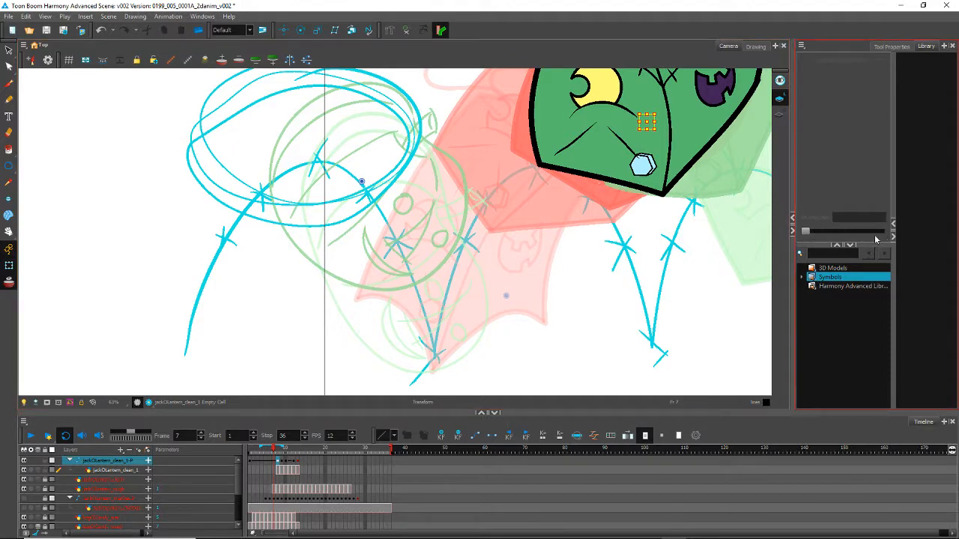
left_click(279, 471)
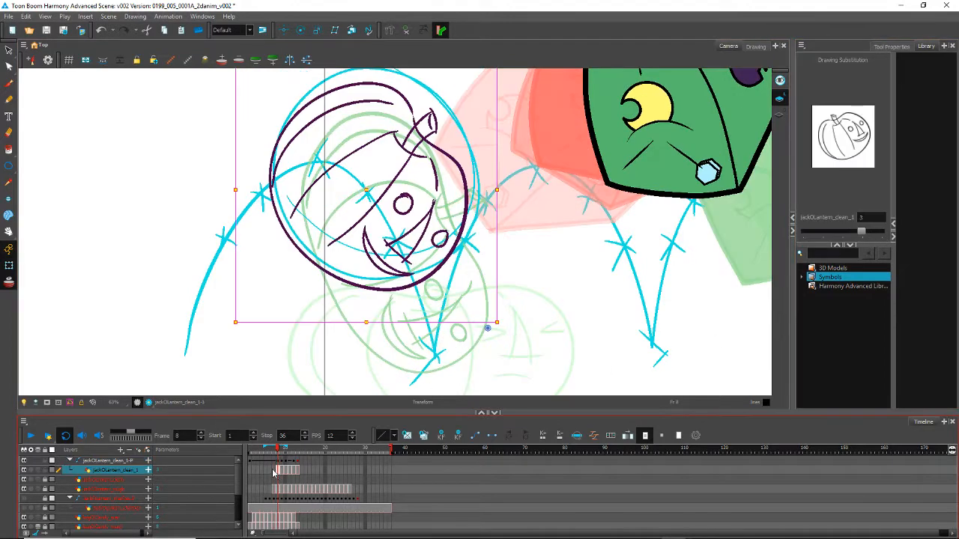
left_click_drag(822, 233, 879, 232)
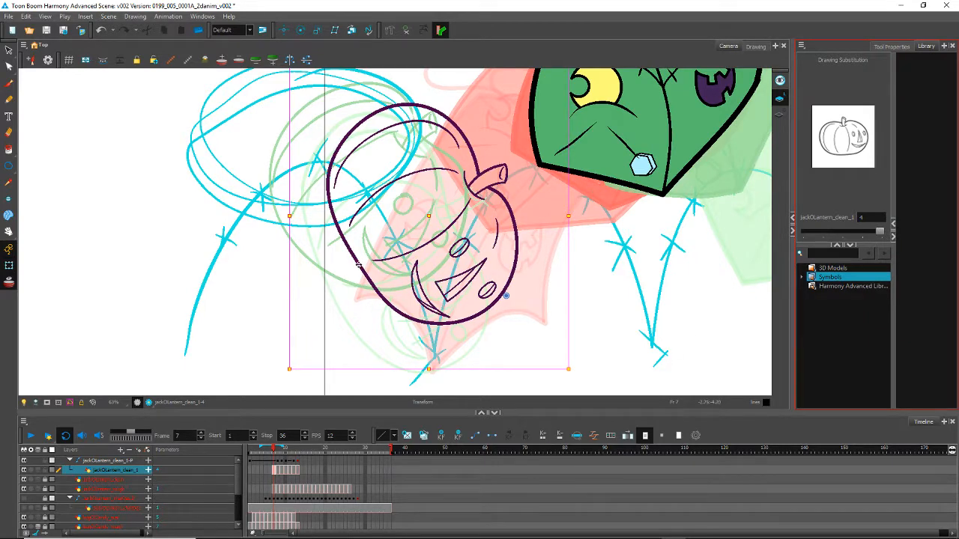
left_click(274, 460)
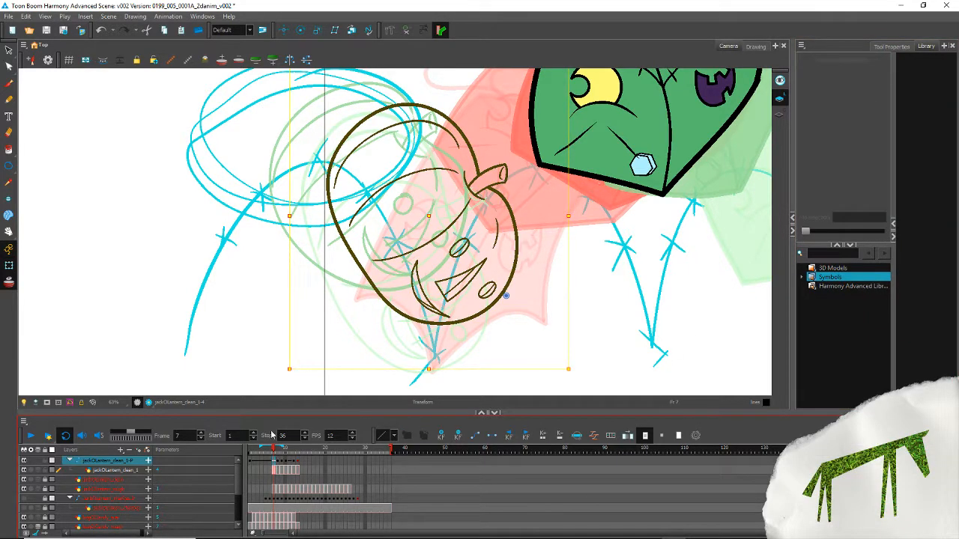
mouse_move(362, 268)
left_mouse_down()
mouse_move(304, 237)
mouse_move(260, 237)
left_mouse_up()
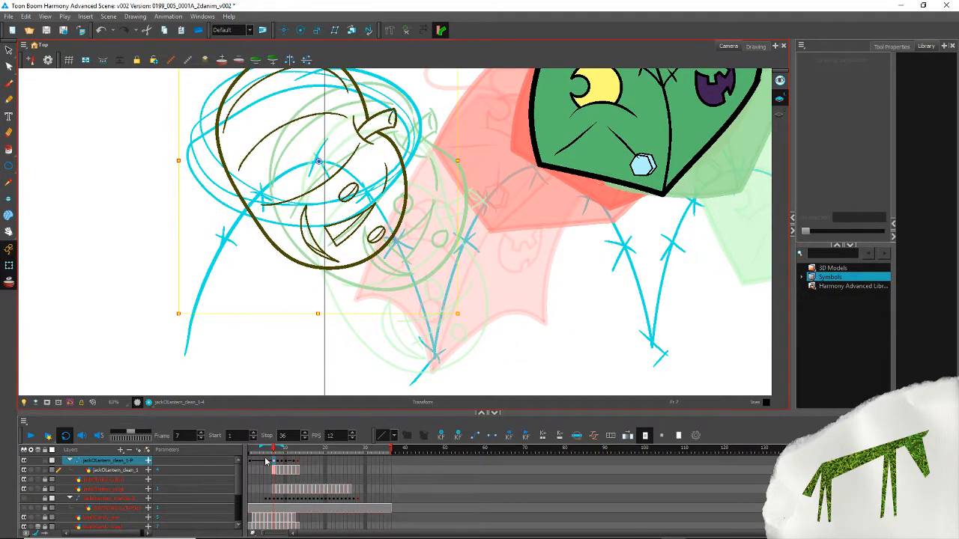
Step: On frame 11, nudge the pumpkin down with the peg and rotate it counter-clockwise to fit the blue rough oval
left_click(290, 463)
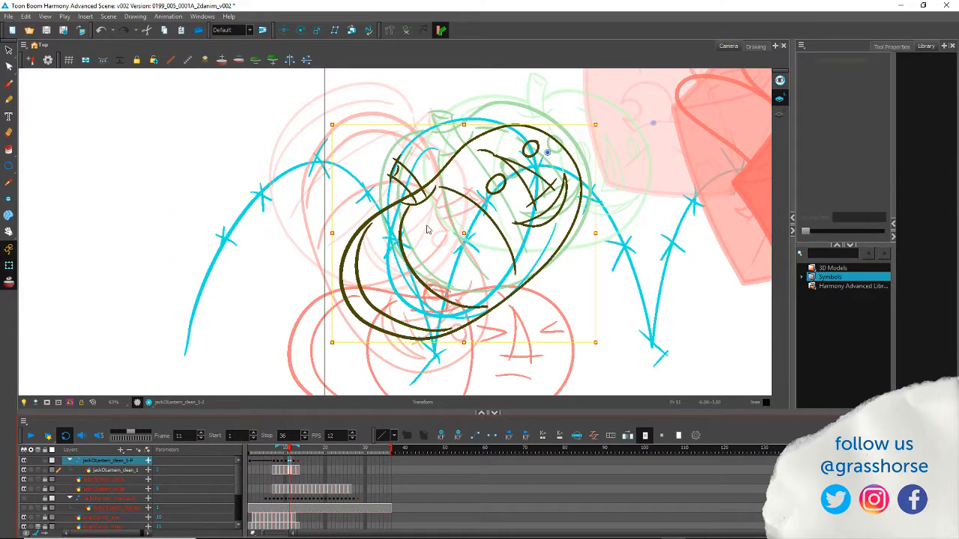
left_click_drag(367, 171, 368, 178)
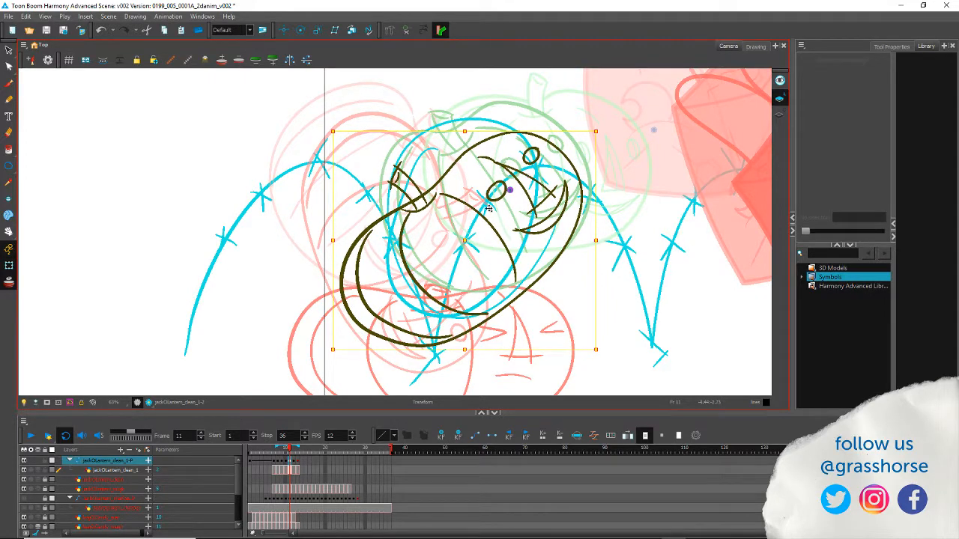
left_click_drag(326, 354, 385, 396)
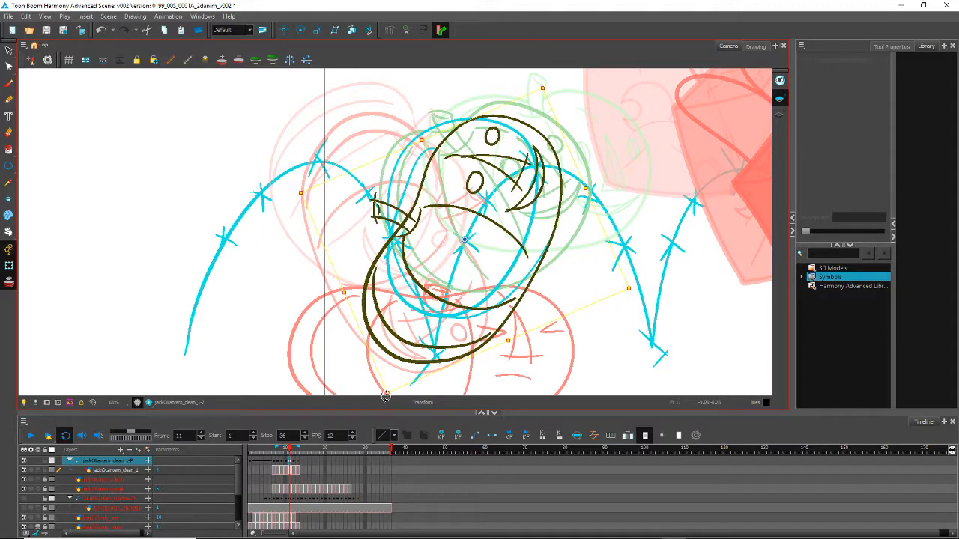
Step: Return to frame 7 and rotate the pumpkin counter-clockwise with the peg until it sits upright in the rough ellipse
key("comma")
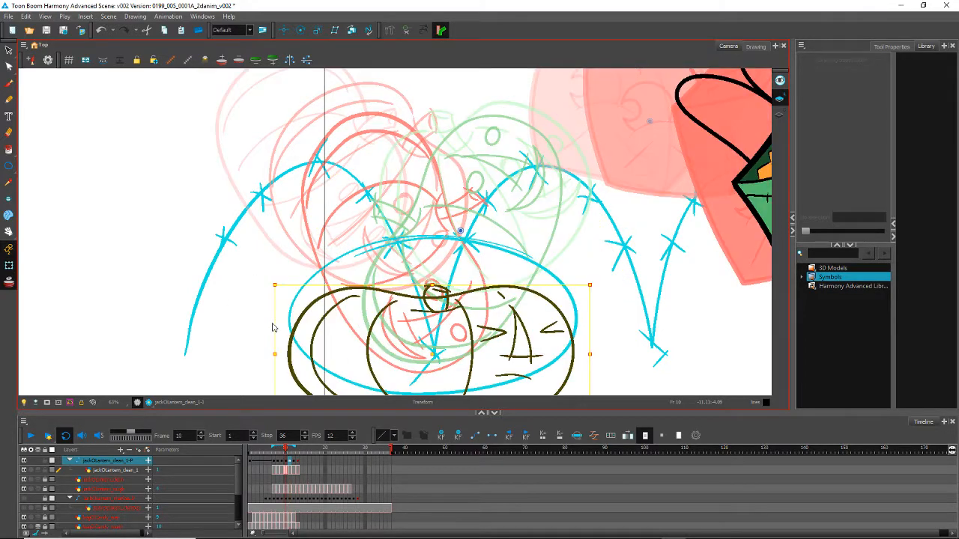
key("comma")
key("comma")
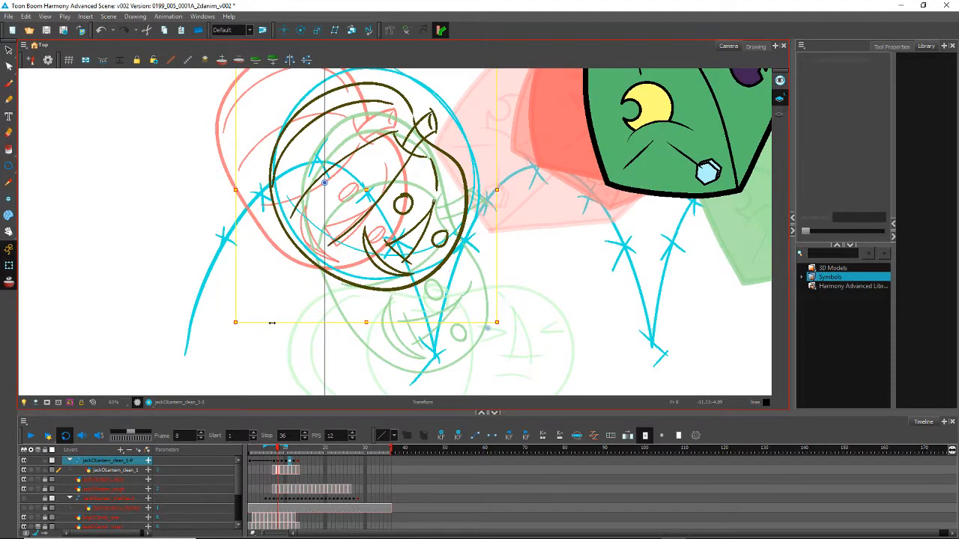
key("comma")
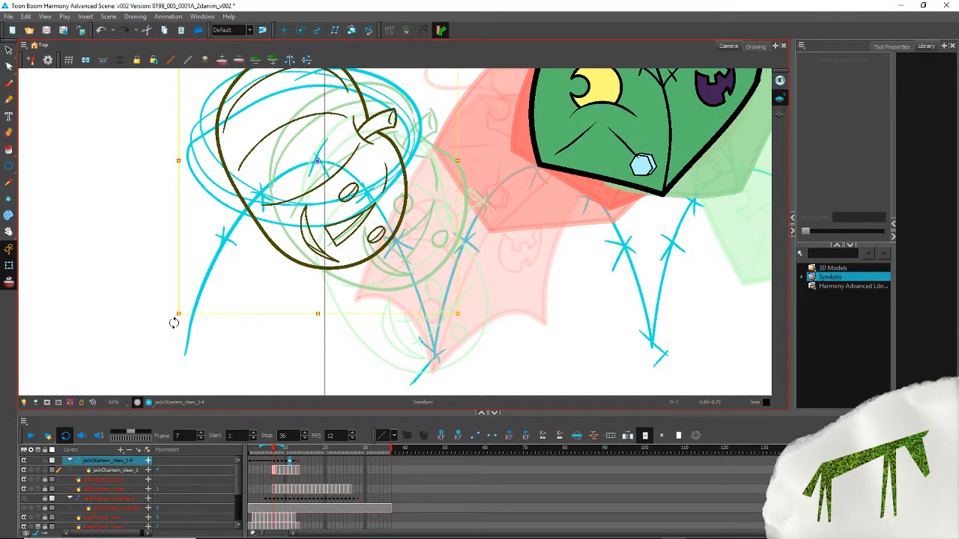
mouse_move(175, 321)
left_mouse_down()
mouse_move(229, 336)
mouse_move(387, 319)
mouse_move(354, 328)
left_mouse_up()
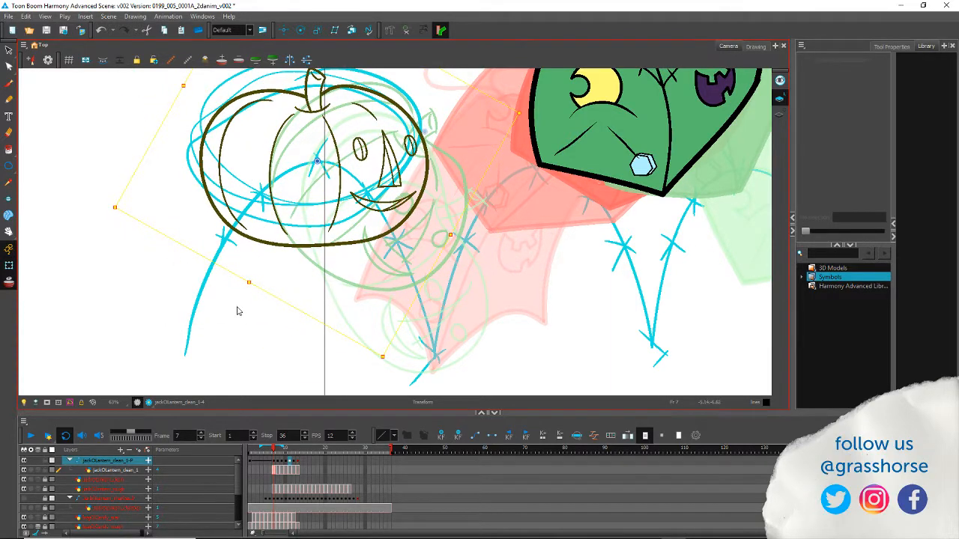
Step: On frame 6, expose drawing 3 of jackOLantern_clean_1 using drawing substitution
key("comma")
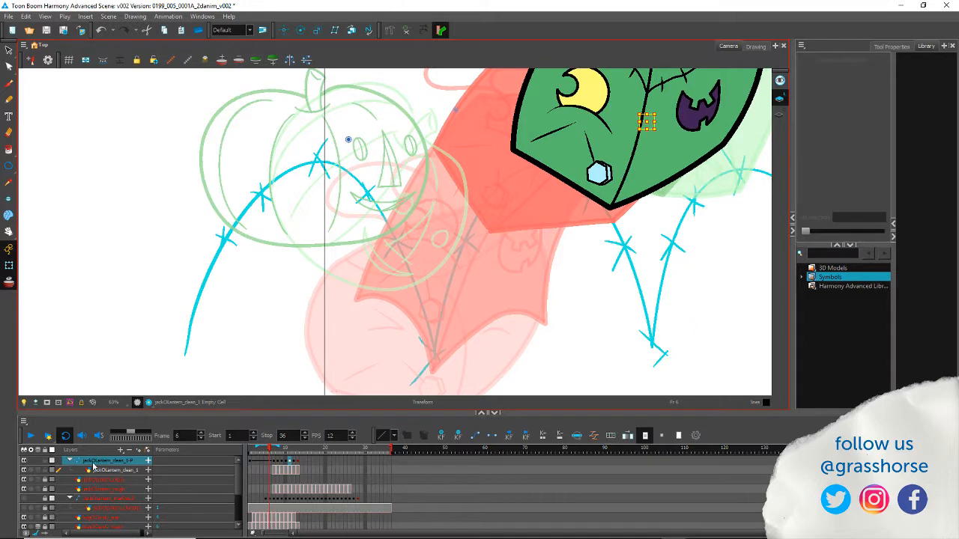
left_click(271, 471)
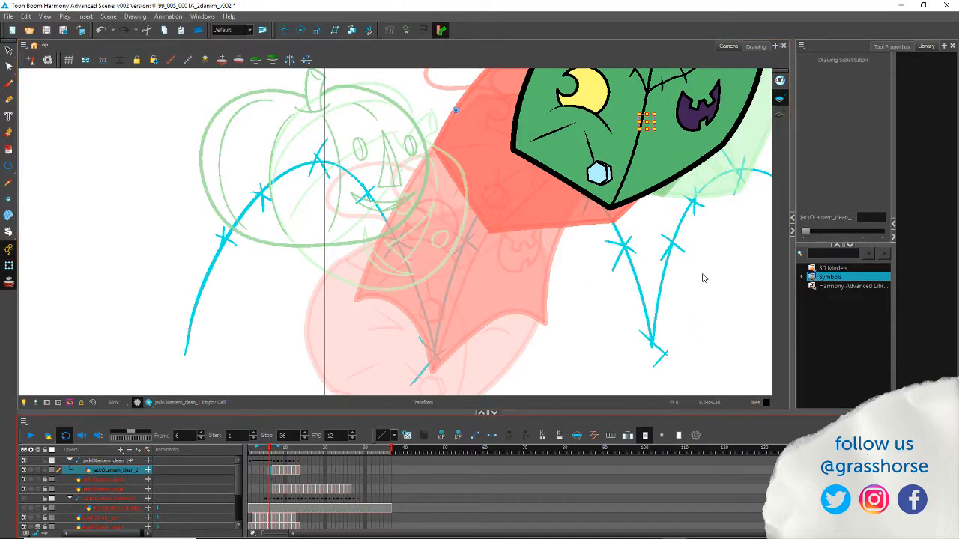
left_click_drag(806, 235, 862, 232)
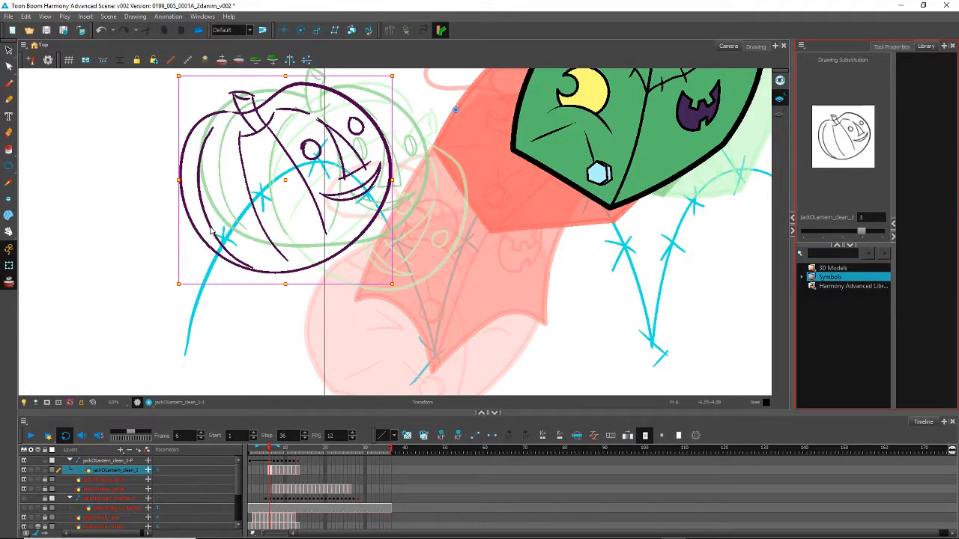
Step: Try moving and rotating the frame 6 pumpkin with its drawing layer selected, and undo the changes
mouse_move(208, 229)
left_mouse_down()
mouse_move(194, 248)
mouse_move(184, 242)
mouse_move(195, 242)
left_mouse_up()
mouse_move(429, 123)
left_mouse_down()
mouse_move(387, 114)
mouse_move(260, 192)
left_mouse_up()
mouse_move(150, 297)
left_mouse_down()
mouse_move(193, 342)
mouse_move(192, 332)
mouse_move(178, 335)
left_mouse_up()
key("period")
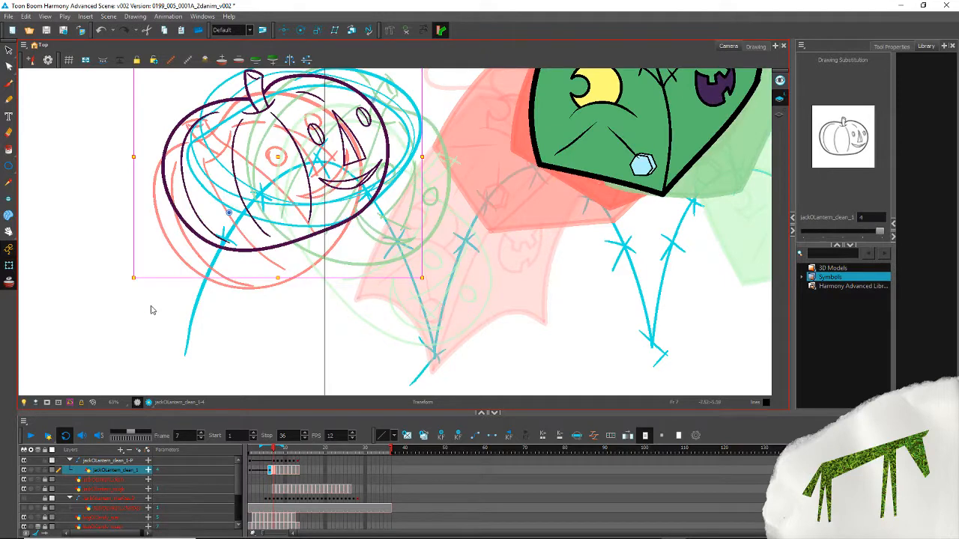
key("period")
key("comma")
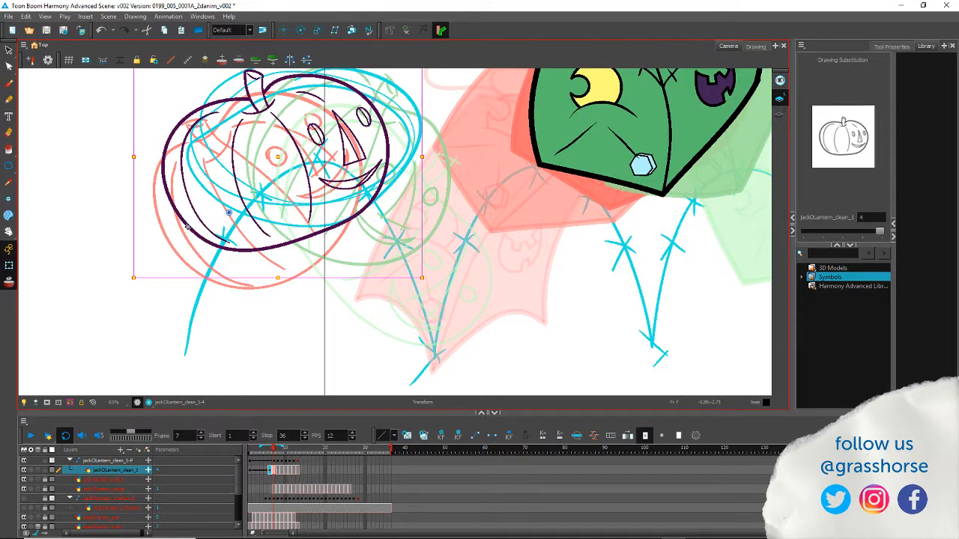
key("ctrl+z")
key("ctrl+z")
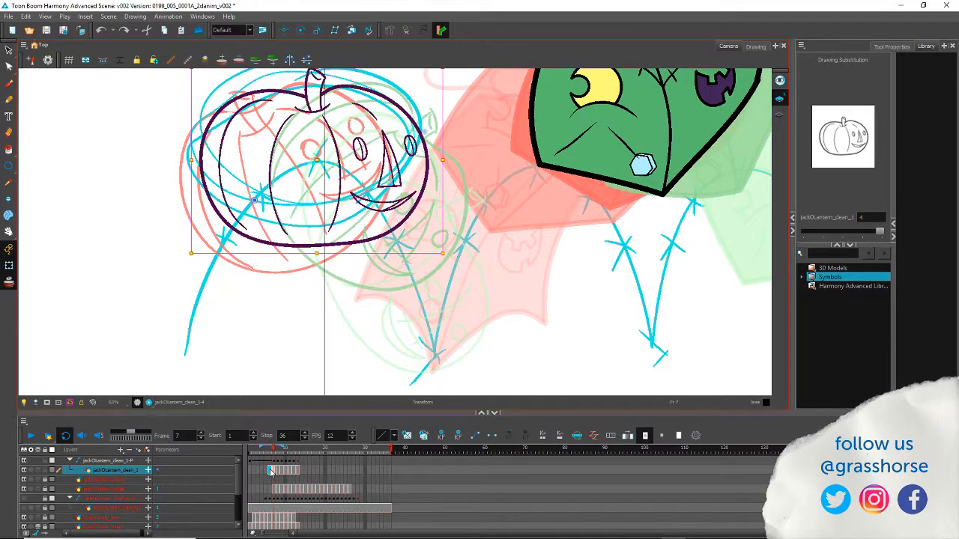
Step: Select the pumpkin's peg on frame 6 and move the pose up and right so it centres on the arc's peak
left_click(270, 461)
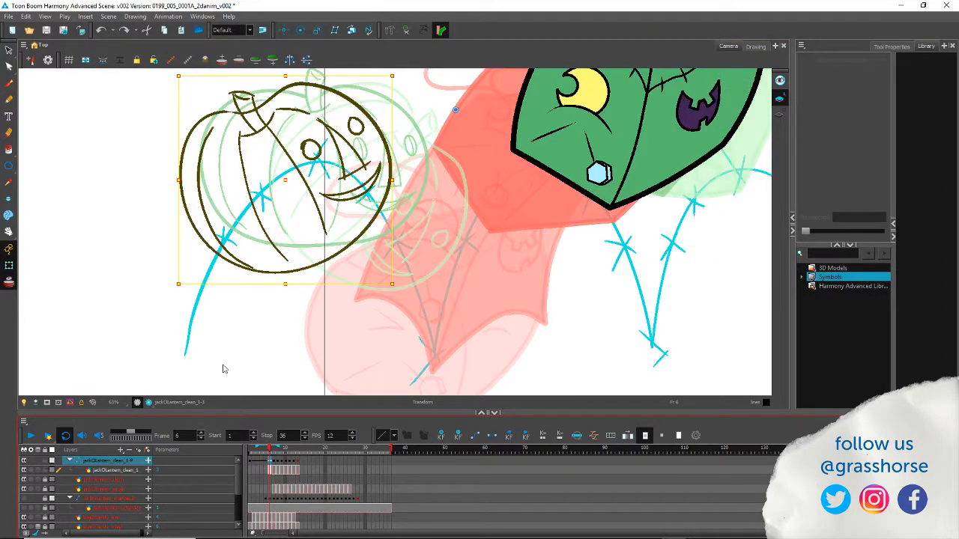
left_click(273, 465)
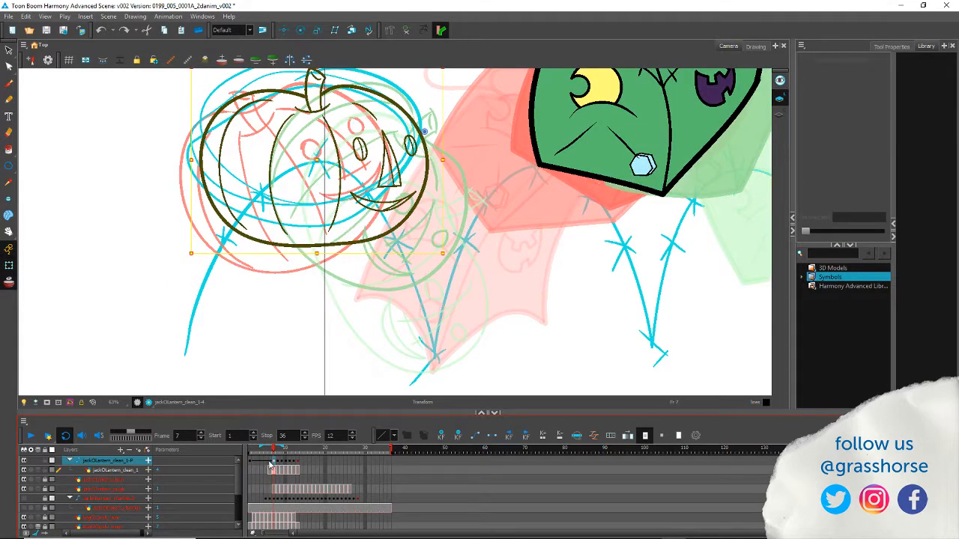
left_click(268, 465)
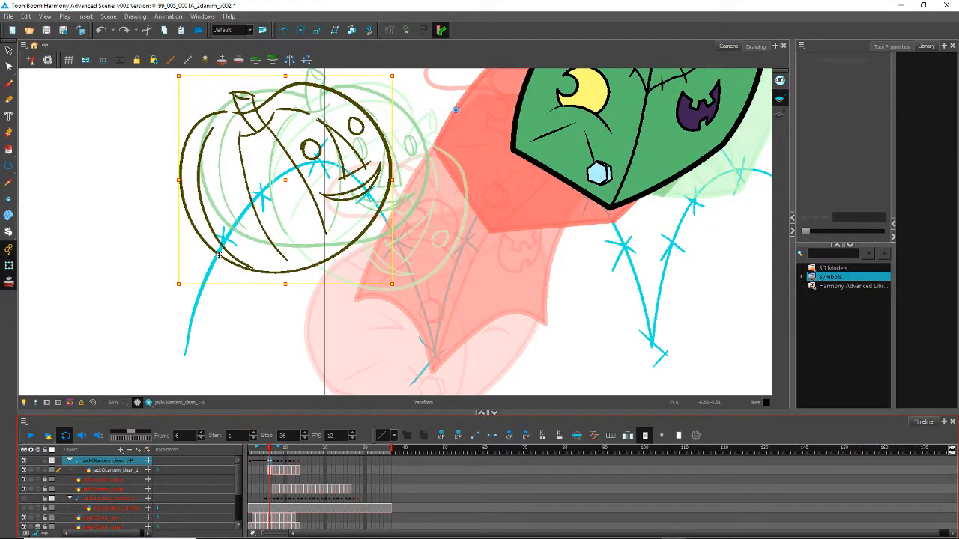
left_click_drag(218, 254, 250, 220)
Step: Try rotating the frame 6 pumpkin clockwise with its drawing layer selected, and undo the rotation
left_click(458, 91)
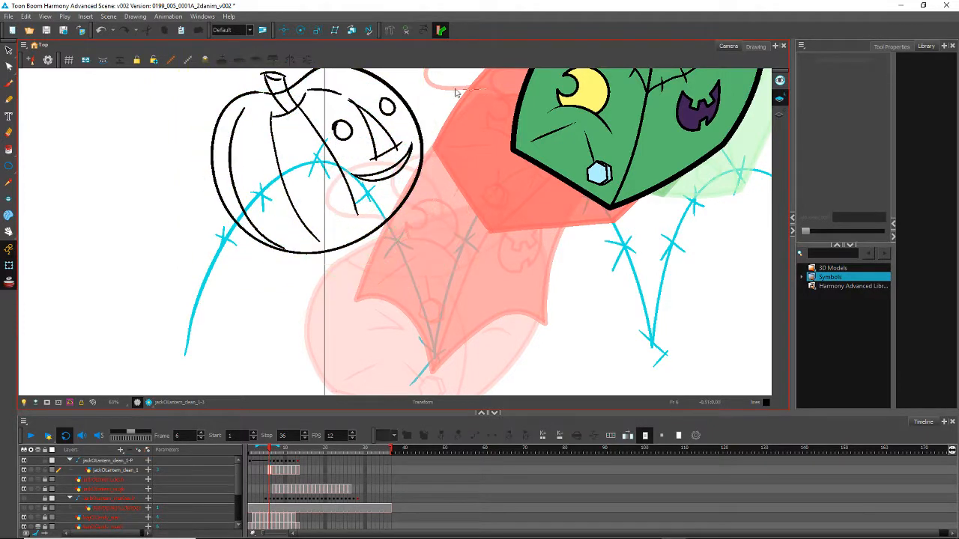
left_click(321, 148)
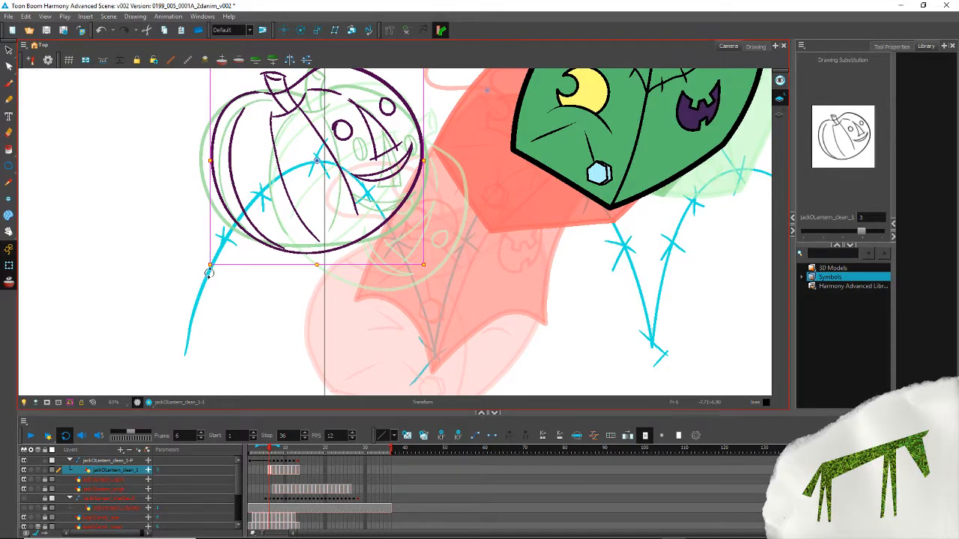
mouse_move(210, 274)
left_mouse_down()
mouse_move(178, 231)
mouse_move(185, 244)
left_mouse_up()
key("period")
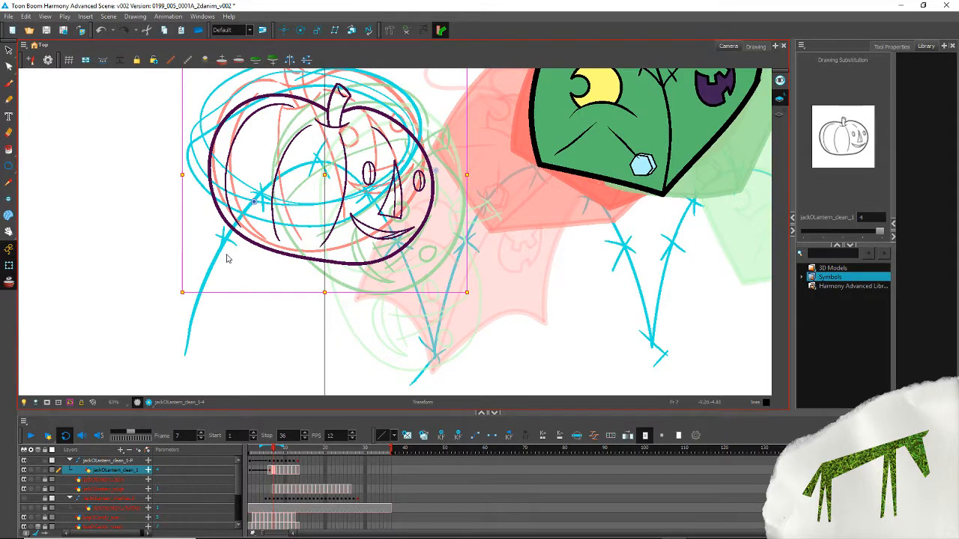
key("ctrl+z")
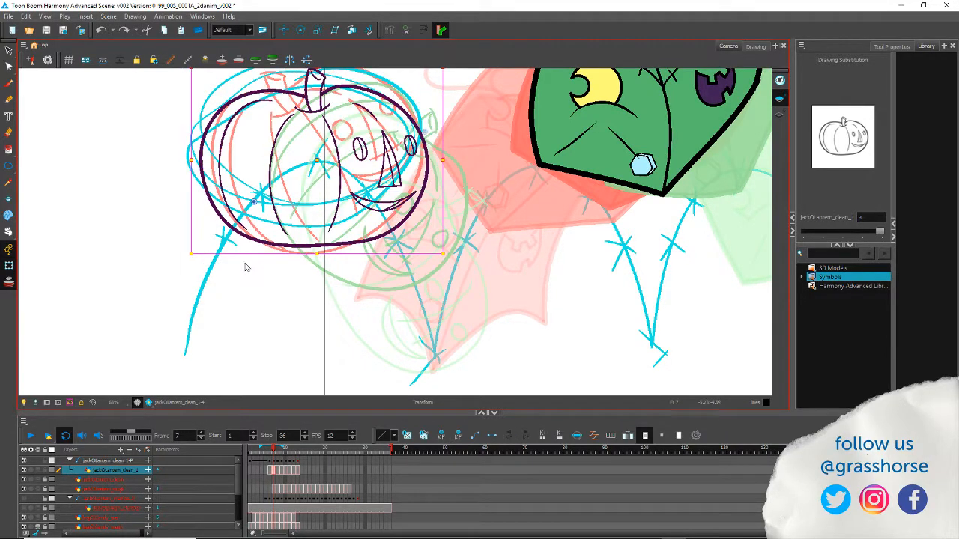
Step: Flip between frames 6, 7 and 8 to check the pumpkin's poses, and go back to frame 5
left_click(269, 475)
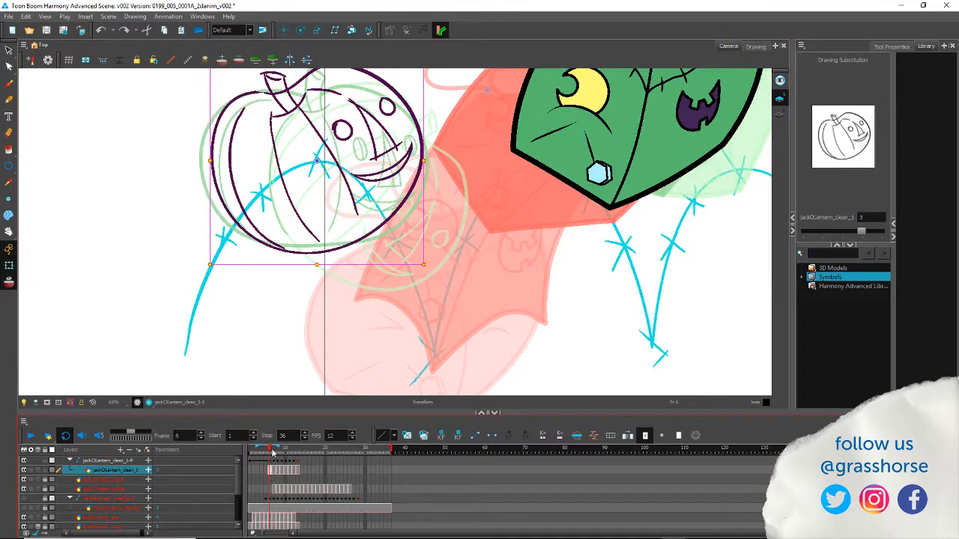
key("period")
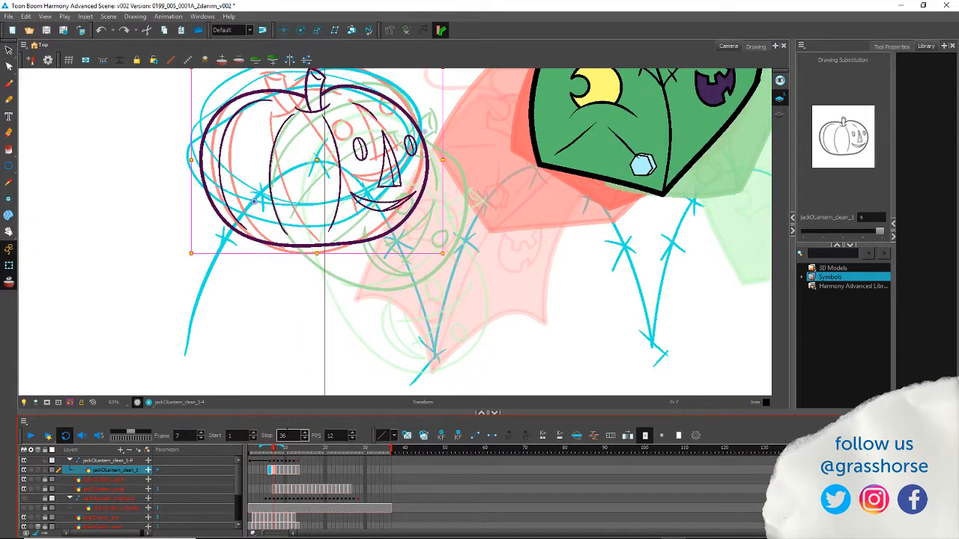
key("period")
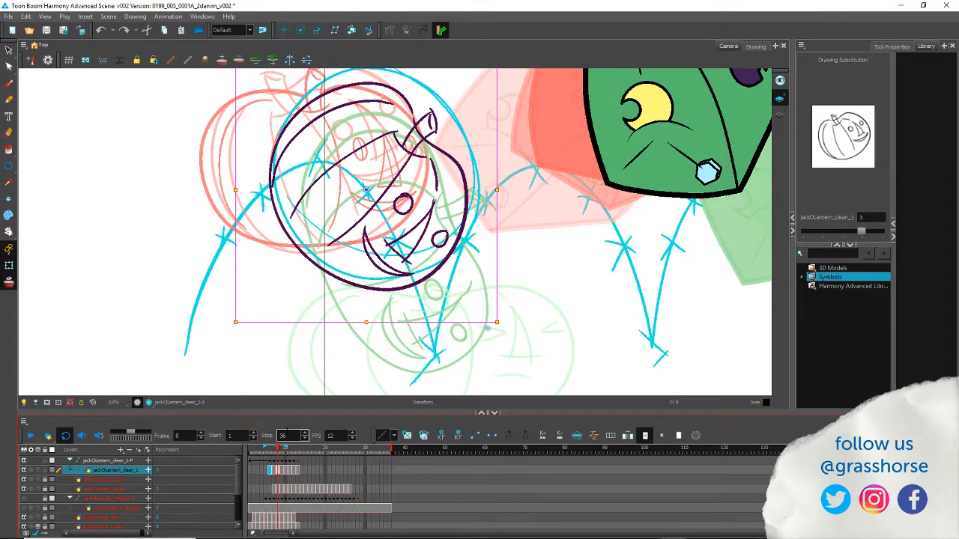
key("comma")
key("comma")
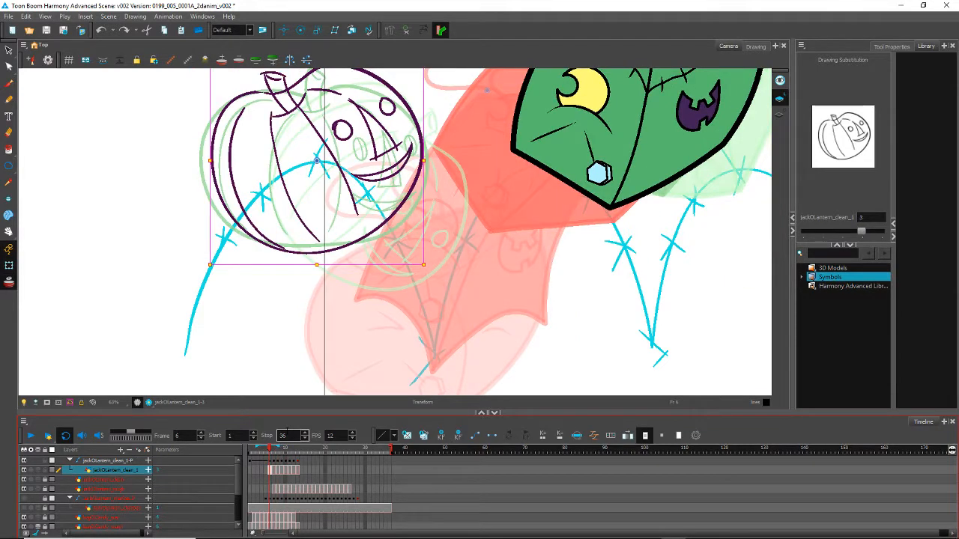
key("comma")
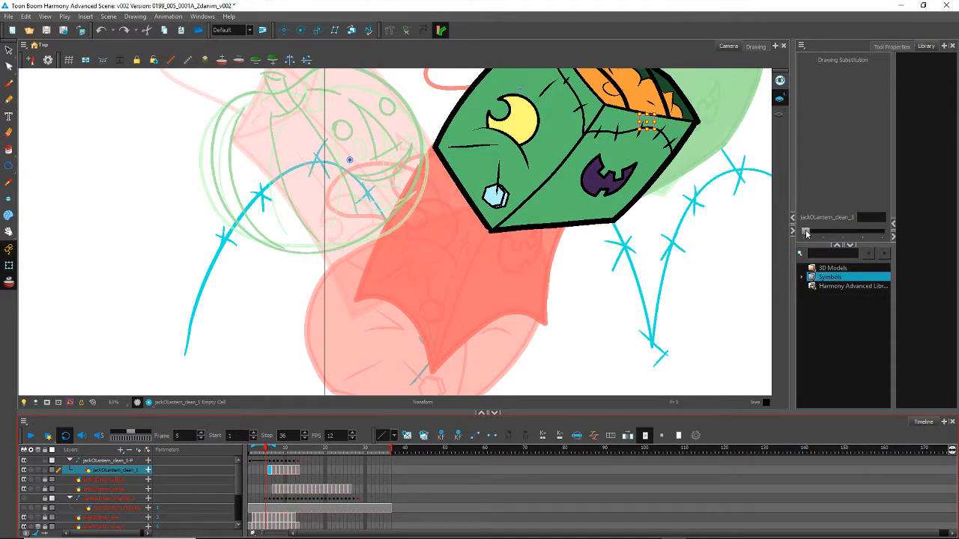
Step: Fill frames 5 back to 1 with reused pumpkin drawings by drawing substitution, with drawing 2 on frame 5 and drawing 4 on frame 1
left_click_drag(806, 231, 842, 229)
key("comma")
key("comma")
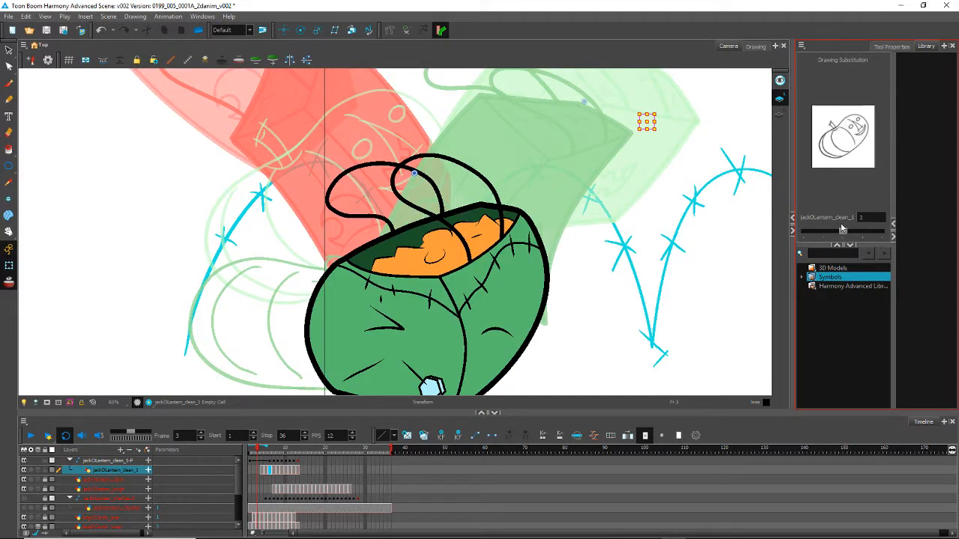
key("comma")
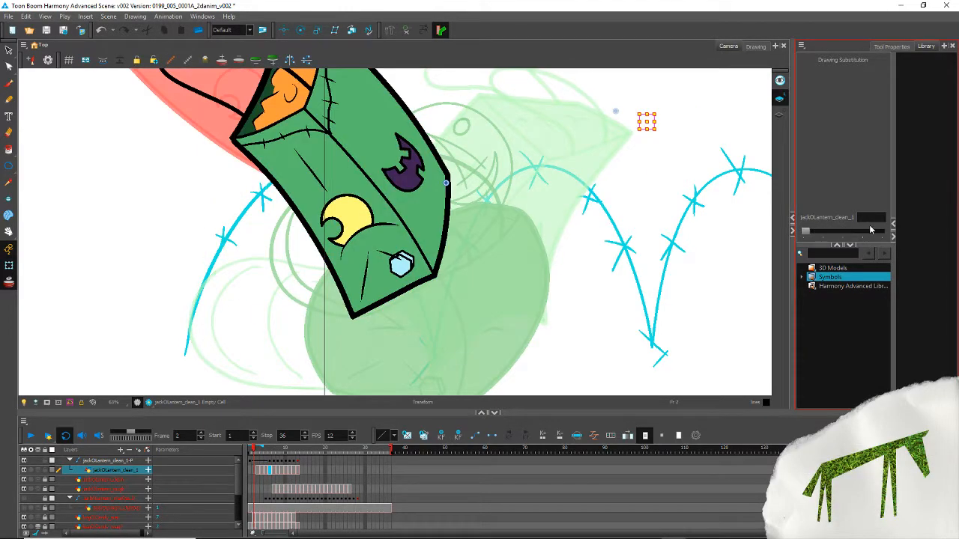
left_click_drag(805, 230, 885, 233)
key("comma")
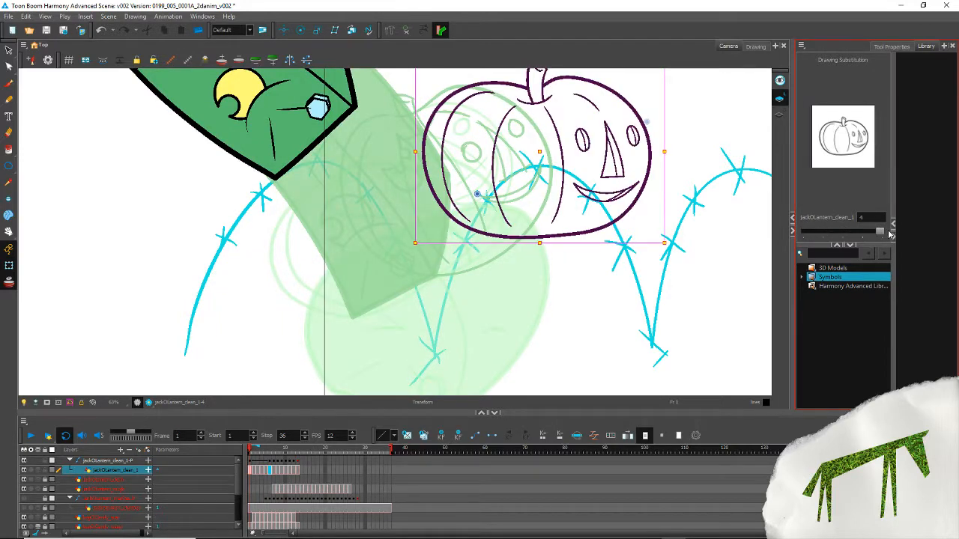
Step: Substitute reused pumpkin drawings on the empty frames 14 through 19, with drawing 3 on frame 14, 2 on frame 15 and 1 on frame 16
key("period")
key("period")
key("period")
key("period")
key("period")
key("period")
key("period")
key("period")
key("period")
key("period")
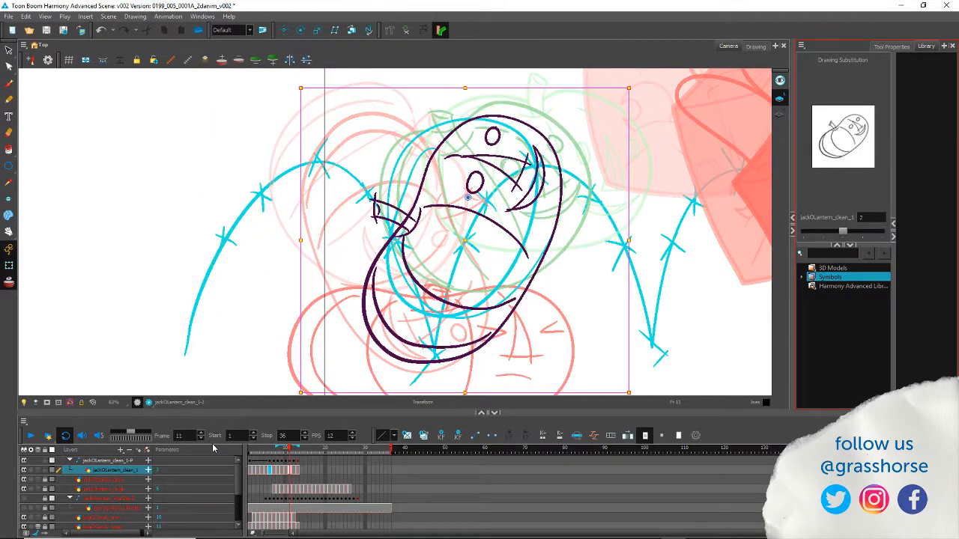
key("period")
key("period")
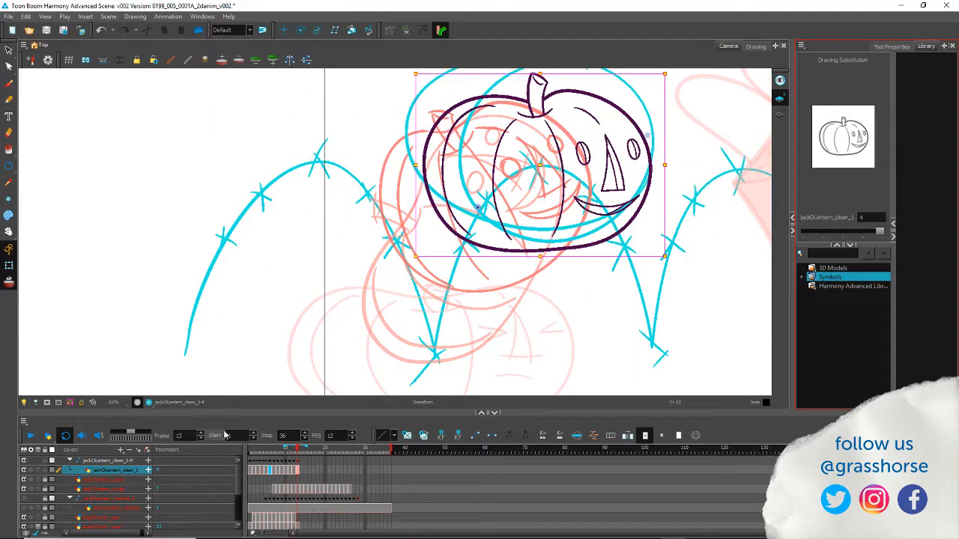
key("period")
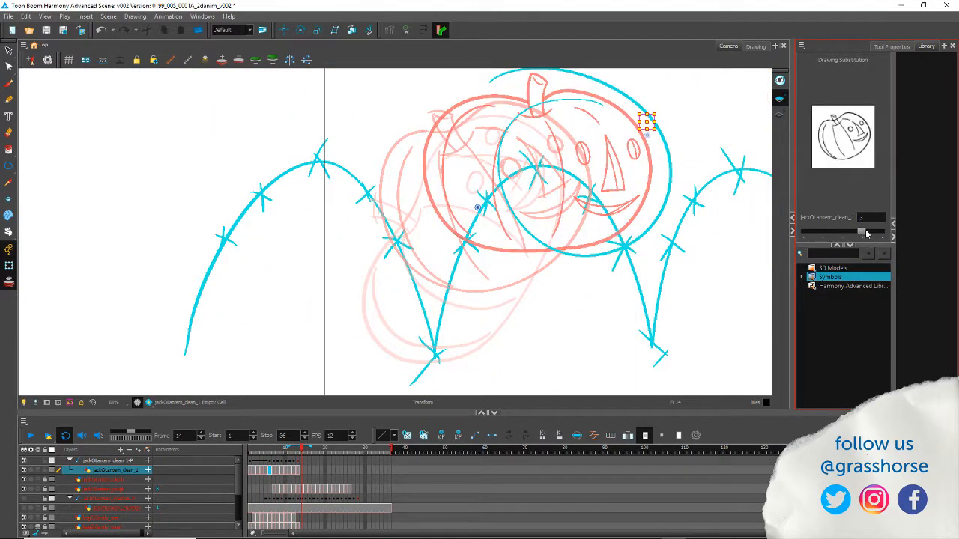
key("period")
left_click_drag(806, 231, 882, 232)
key("period")
key("period")
key("period")
key("period")
key("period")
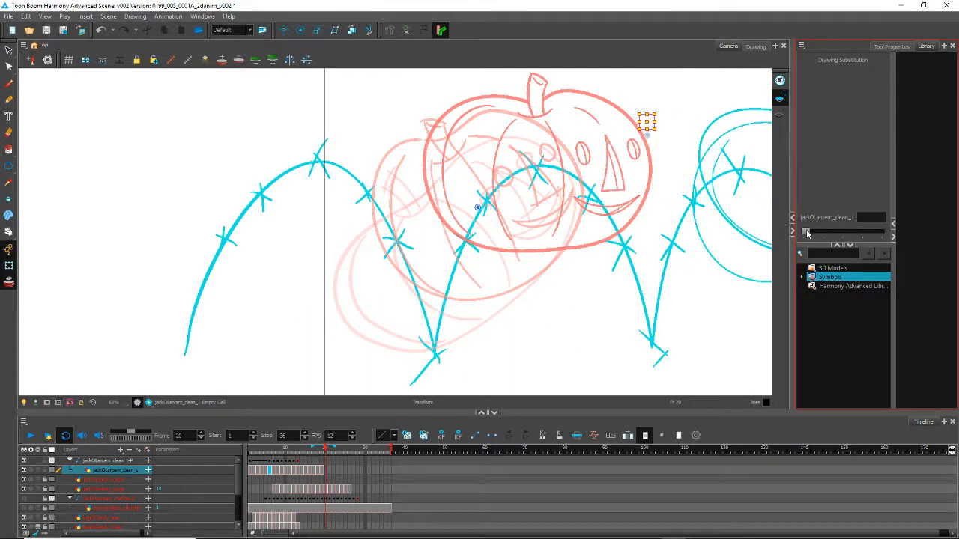
Step: Continue substituting reused pumpkin drawings on frames 20 through 27, with drawing 4 on frame 25
left_click_drag(806, 232, 884, 229)
key("period")
key("period")
key("period")
key("period")
key("period")
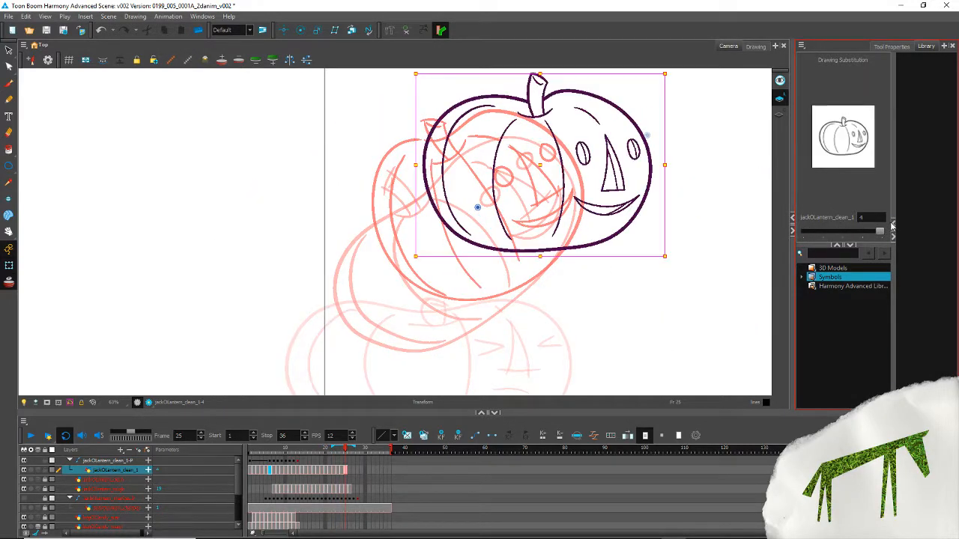
key("period")
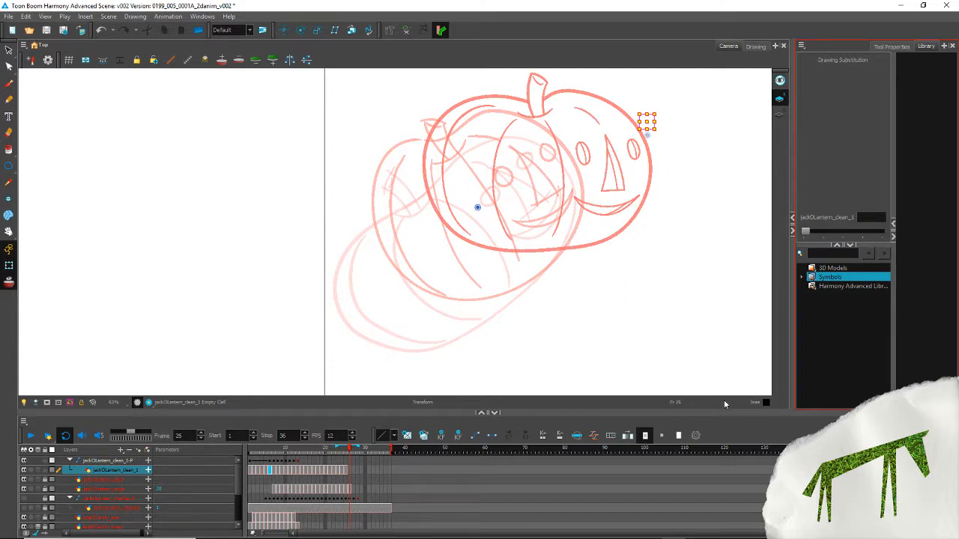
scroll(419, 217, "down", 4)
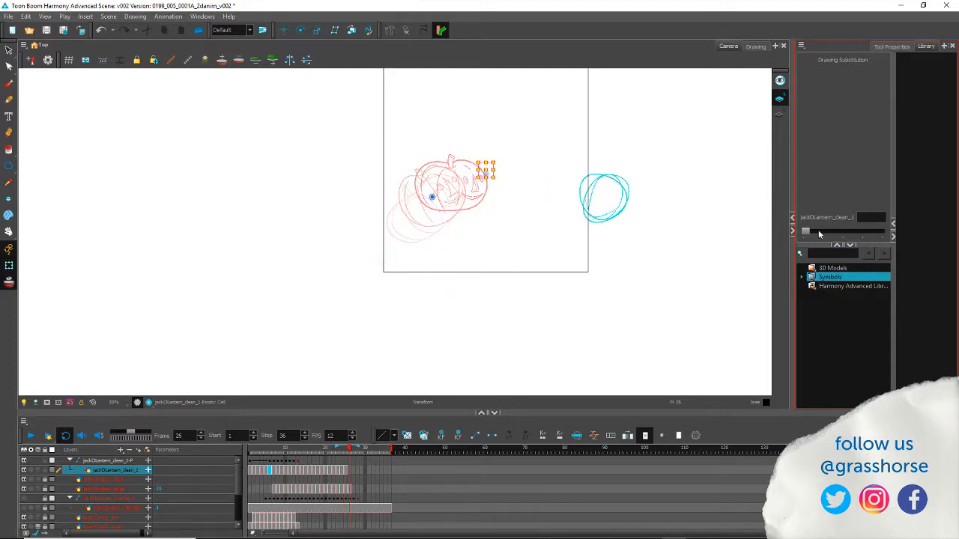
mouse_move(805, 231)
left_mouse_down()
mouse_move(848, 231)
mouse_move(348, 335)
left_mouse_up()
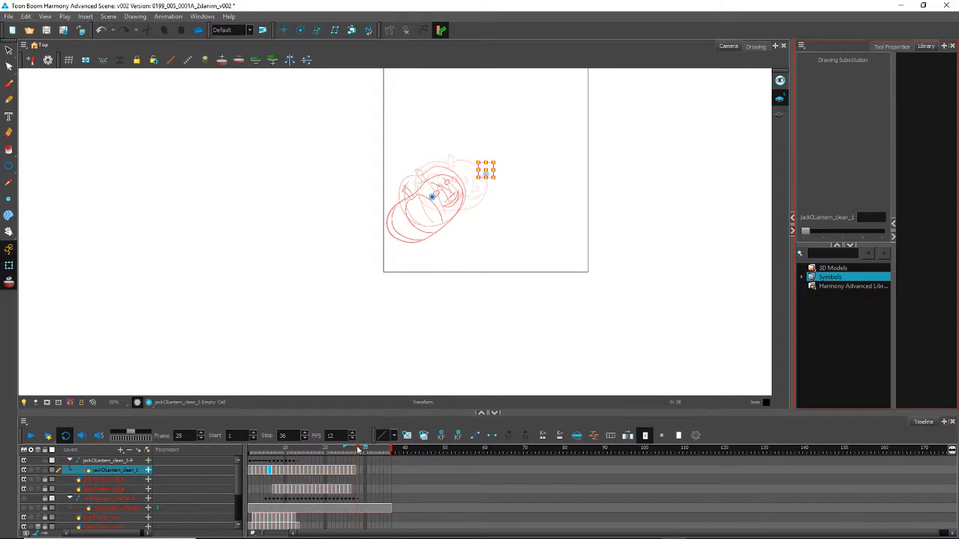
Step: Select the pumpkin's peg, move the frame 6 pose down and left onto its arc mark, and rotate it slightly counter-clockwise about its centre
left_click_drag(358, 449, 265, 472)
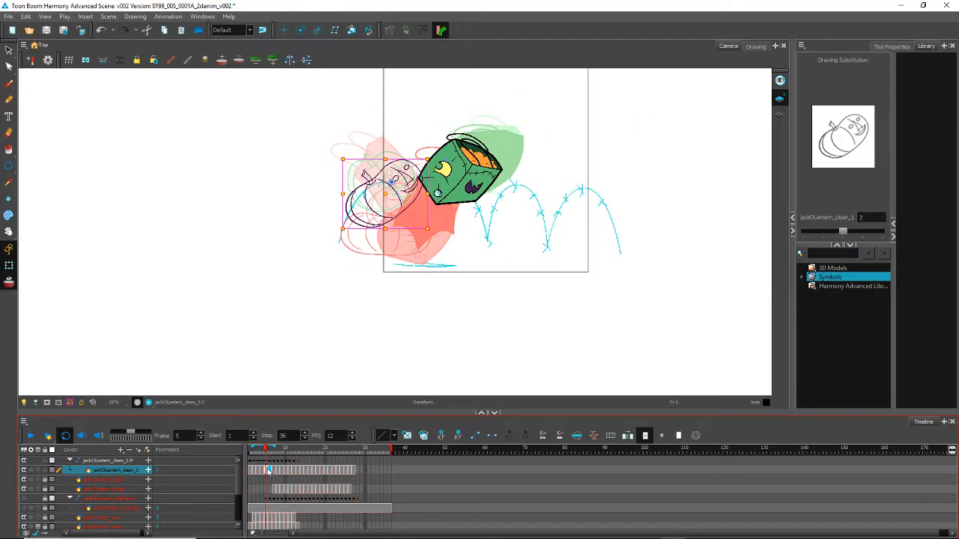
scroll(261, 351, "up", 5)
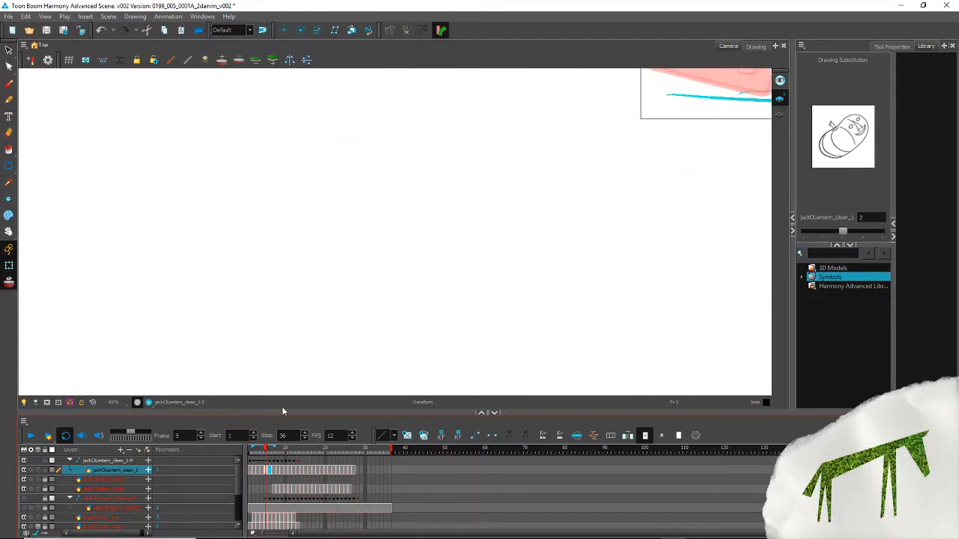
key("space")
left_click_drag(525, 107, 352, 314)
left_click_drag(334, 75, 240, 177)
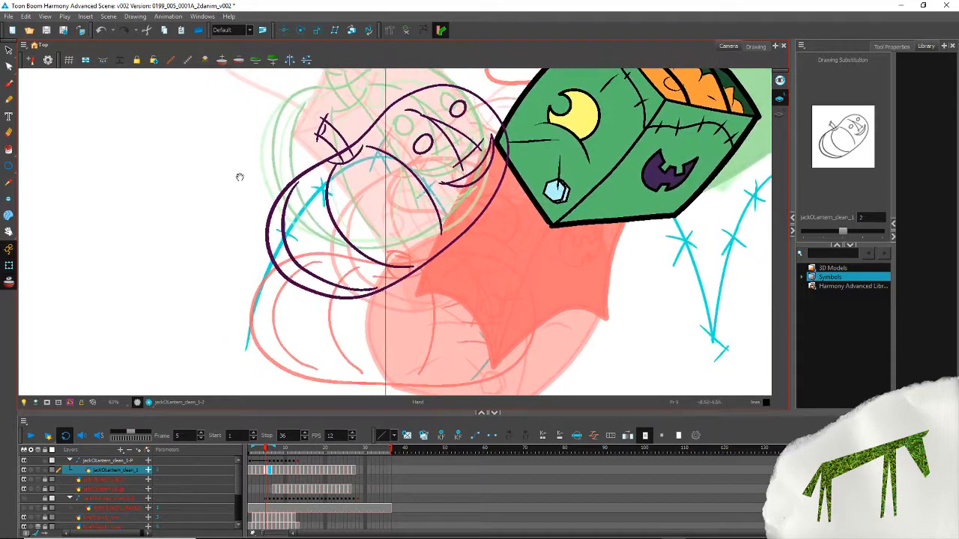
left_click(264, 464)
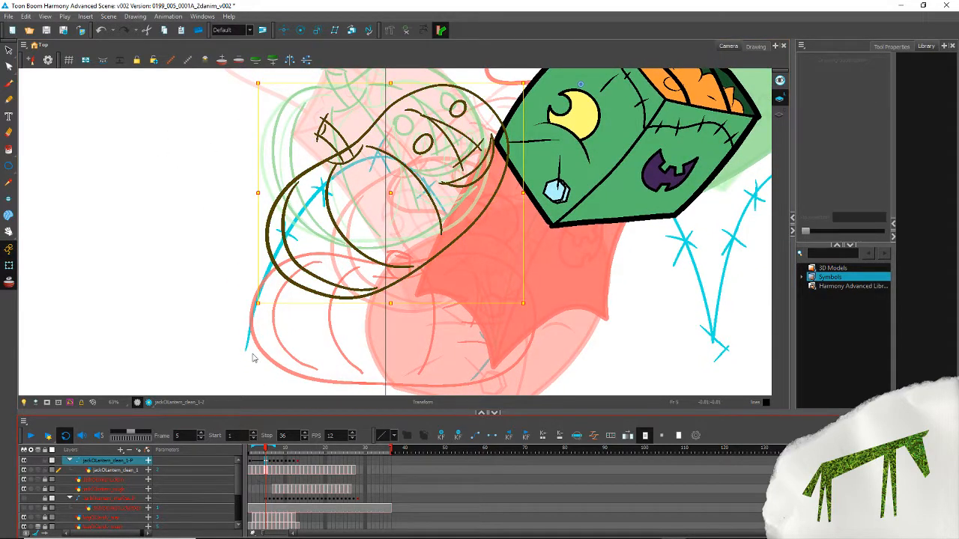
key("period")
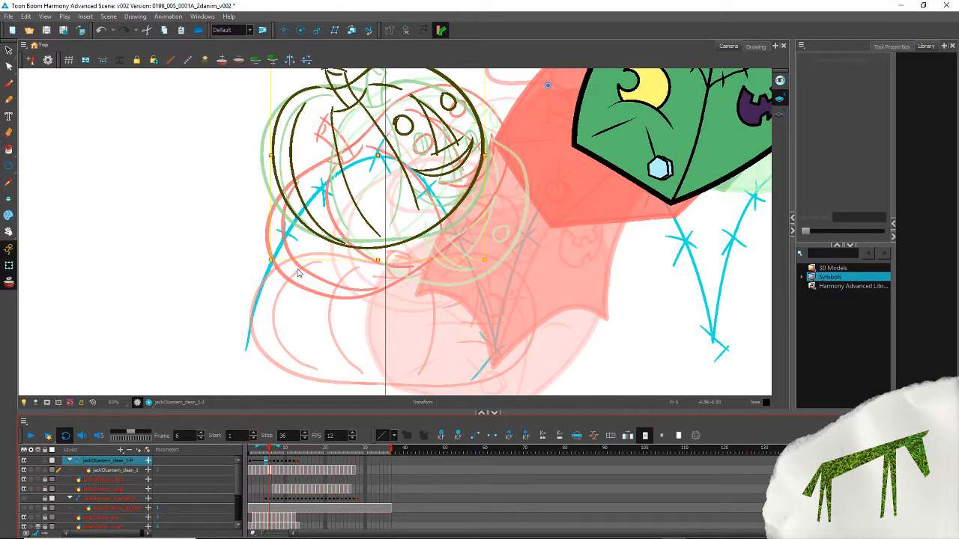
key("period")
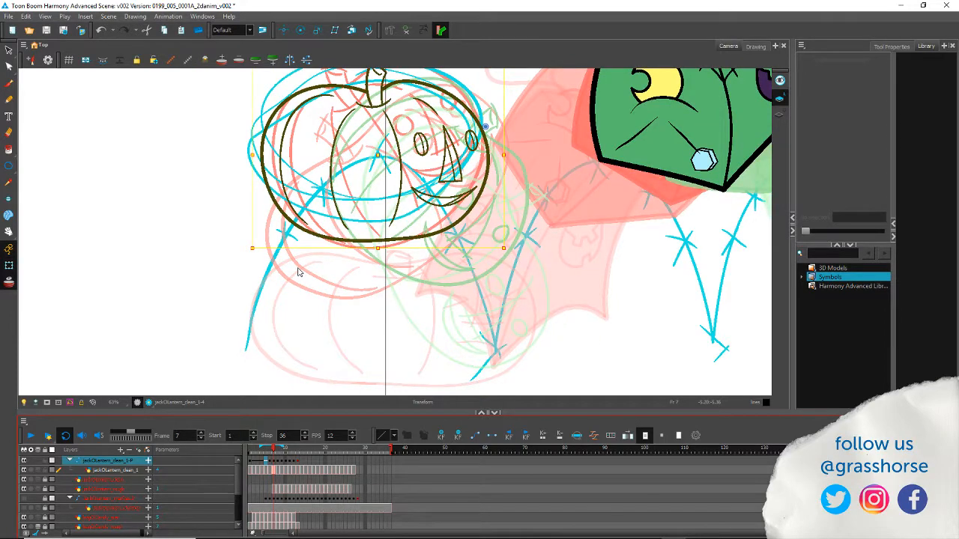
key("comma")
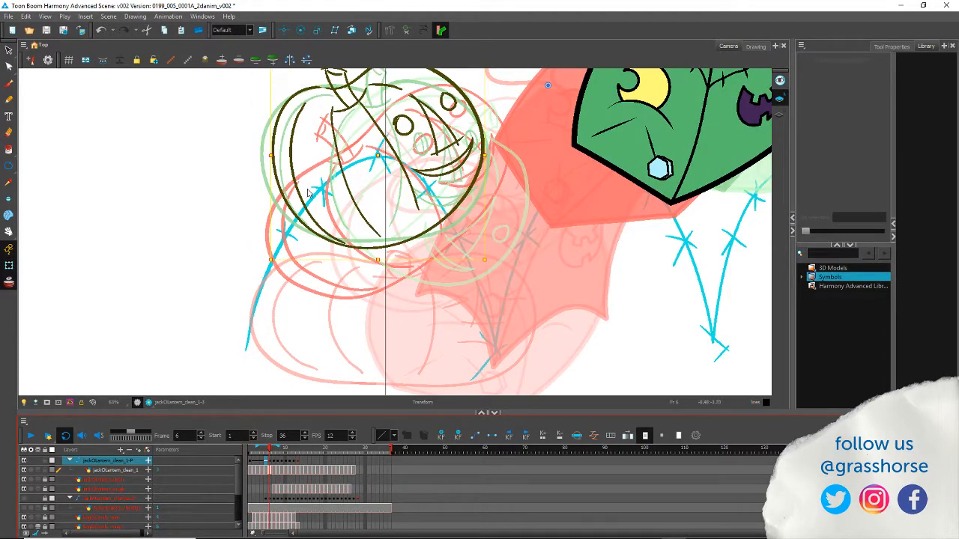
key("period")
key("comma")
left_click_drag(292, 180, 235, 208)
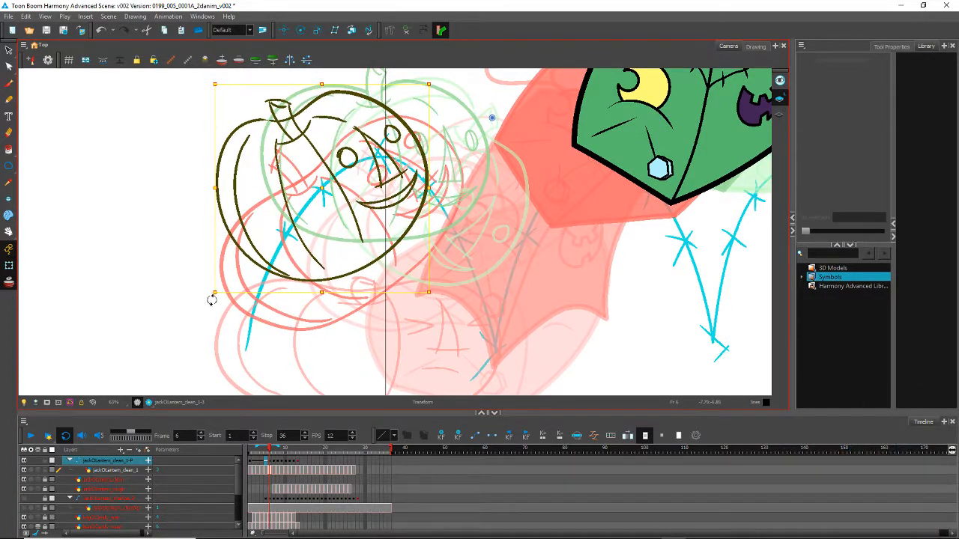
mouse_move(212, 299)
left_mouse_down()
mouse_move(222, 307)
mouse_move(211, 276)
left_mouse_up()
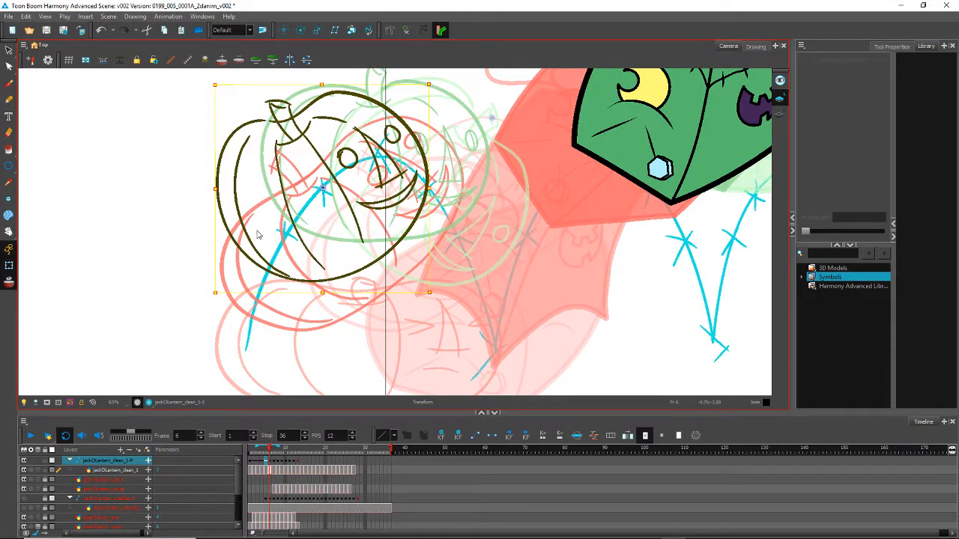
mouse_move(212, 300)
left_mouse_down()
mouse_move(229, 317)
mouse_move(228, 332)
mouse_move(215, 320)
left_mouse_up()
Step: On frame 5, move the stretched pumpkin left onto the lower rising arc mark and rotate it slightly counter-clockwise
key("comma")
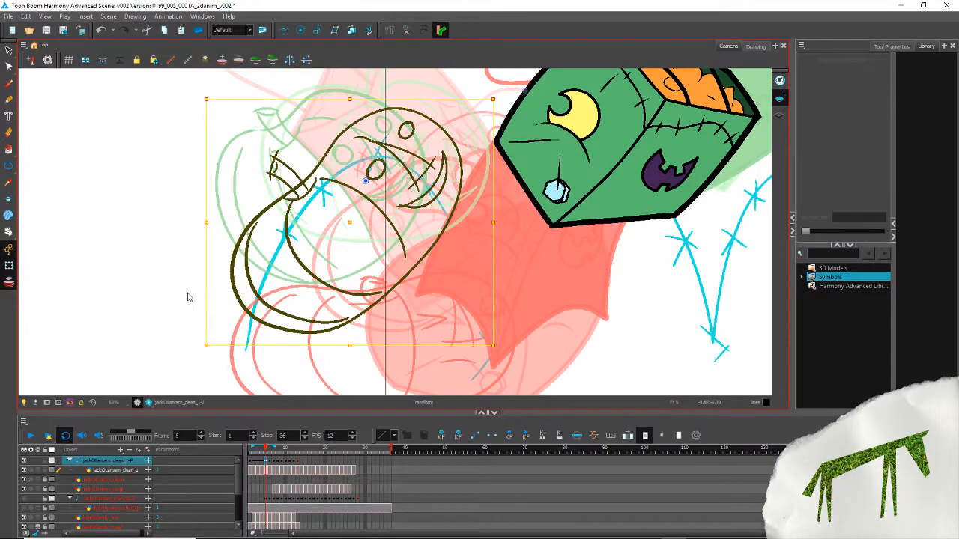
left_click_drag(256, 216, 193, 227)
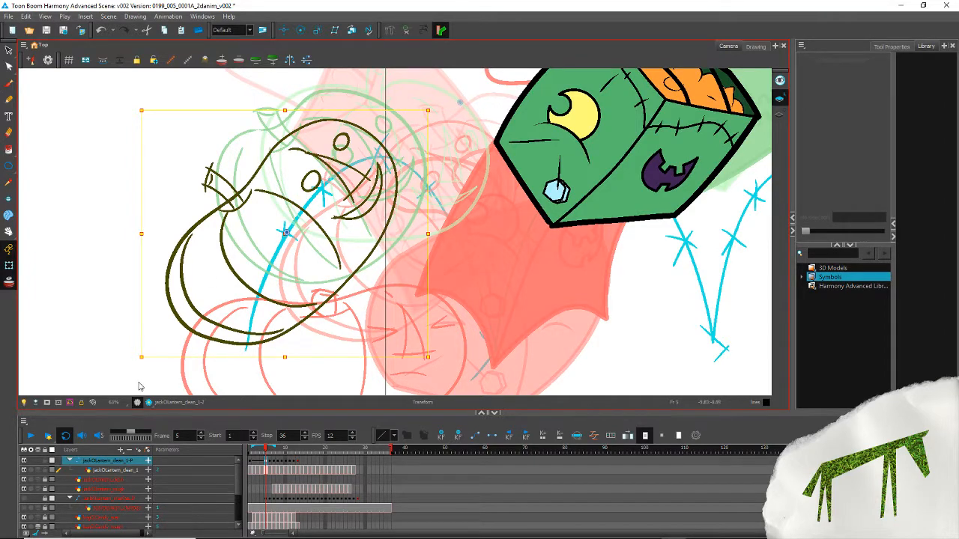
left_click_drag(139, 364, 158, 381)
Step: On frame 14, centre the pumpkin on the first mark past the second arc's peak and rotate it clockwise until it tips downward
key("period")
key("period")
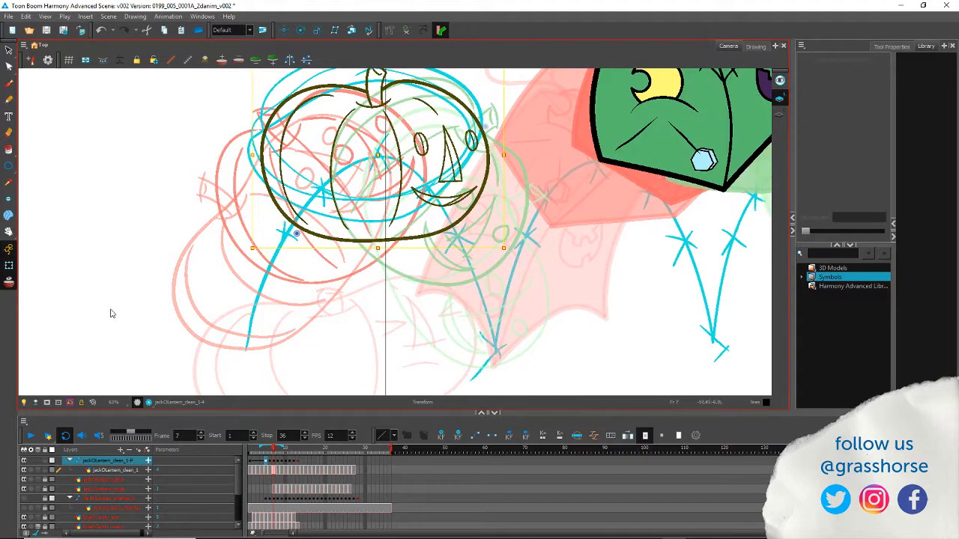
key("period")
key("period")
key("period")
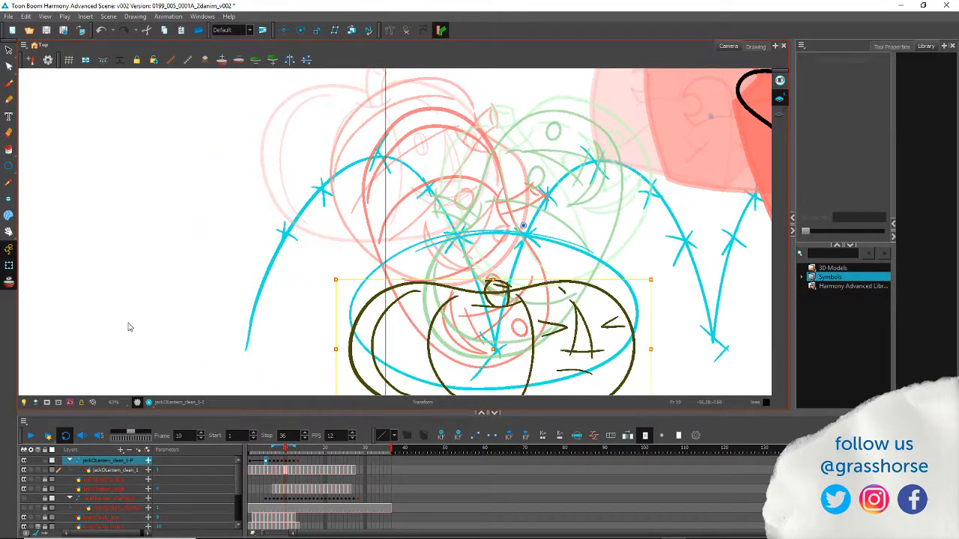
key("period")
key("period")
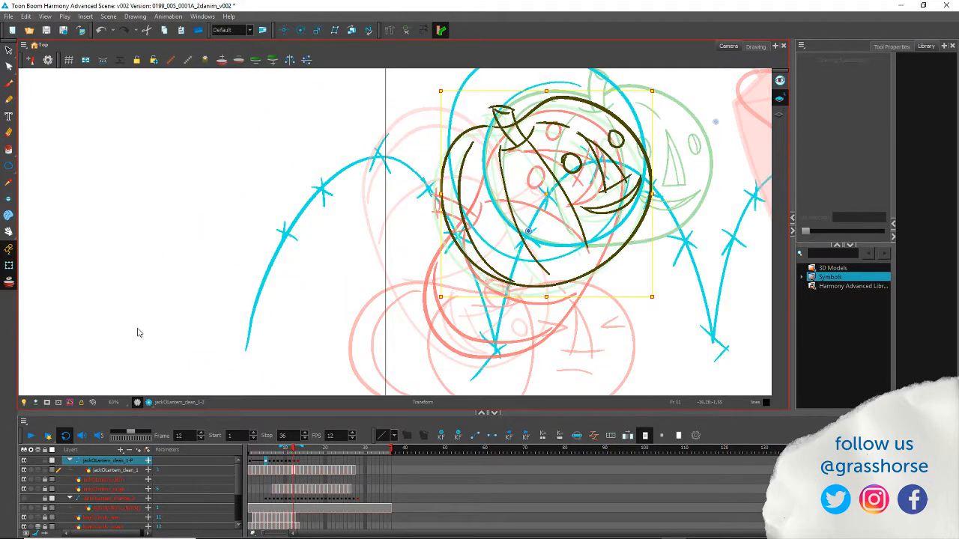
key("period")
key("period")
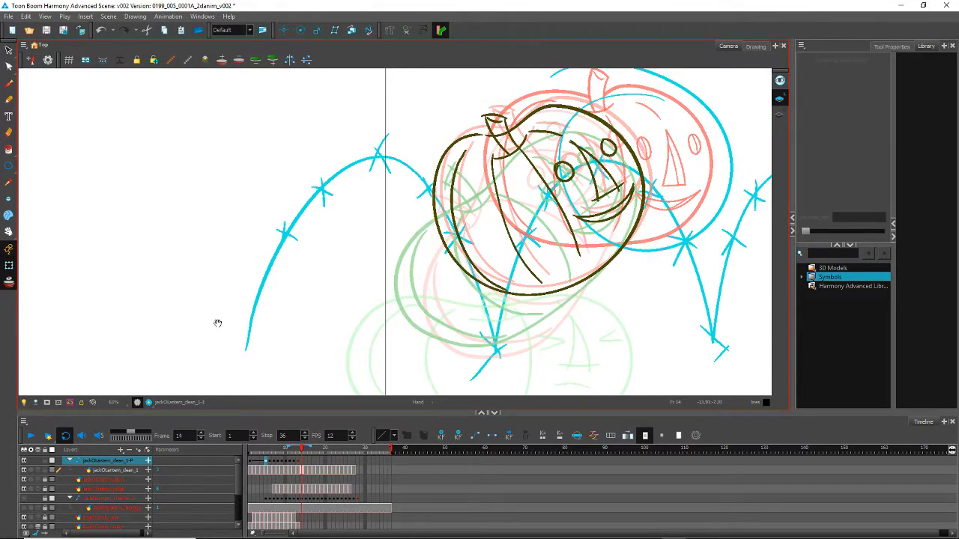
left_click_drag(222, 322, 127, 324)
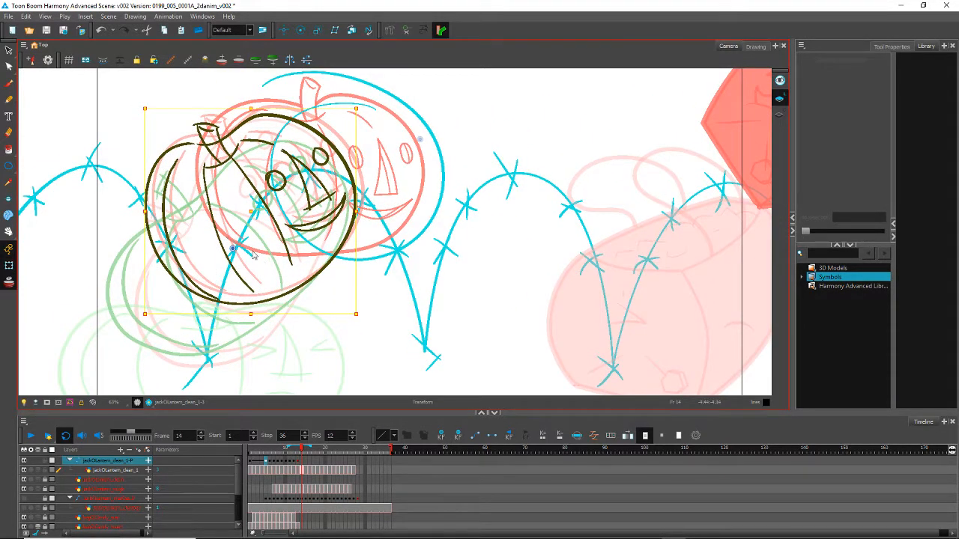
left_click_drag(161, 262, 266, 239)
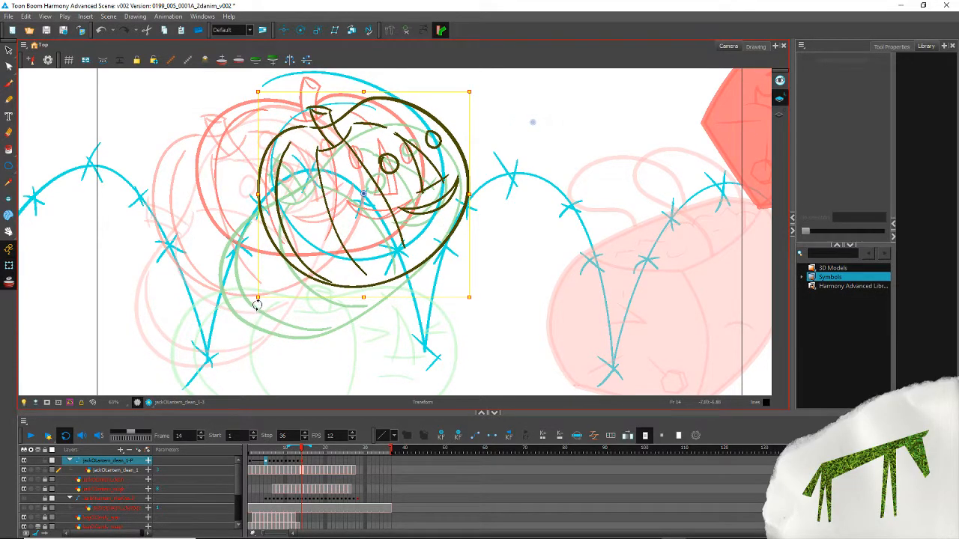
mouse_move(255, 302)
left_mouse_down()
mouse_move(229, 202)
mouse_move(232, 136)
mouse_move(233, 144)
left_mouse_up()
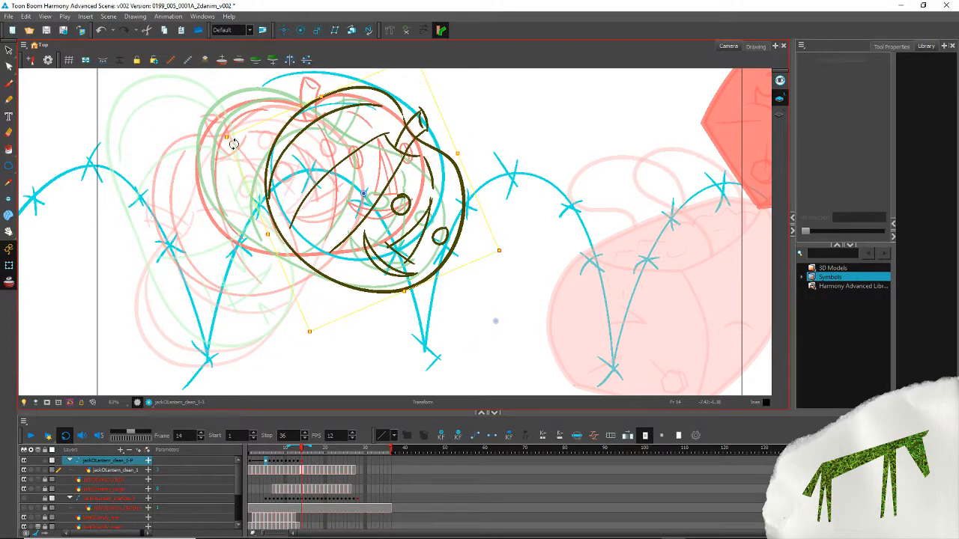
Step: On frame 15, move the stretched pumpkin onto the lower falling arc mark, centre its pivot there, and rotate it clockwise to match the rough
key("period")
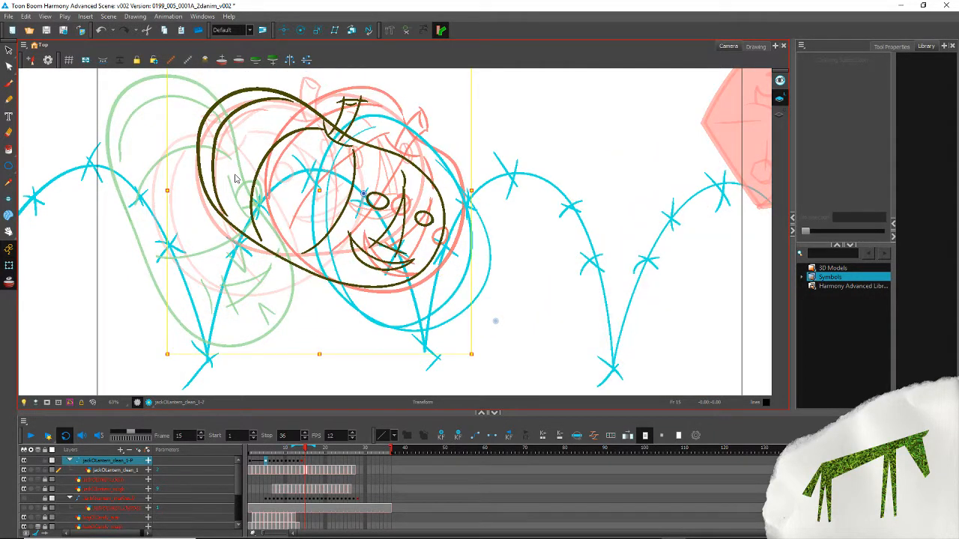
left_click_drag(258, 244, 339, 302)
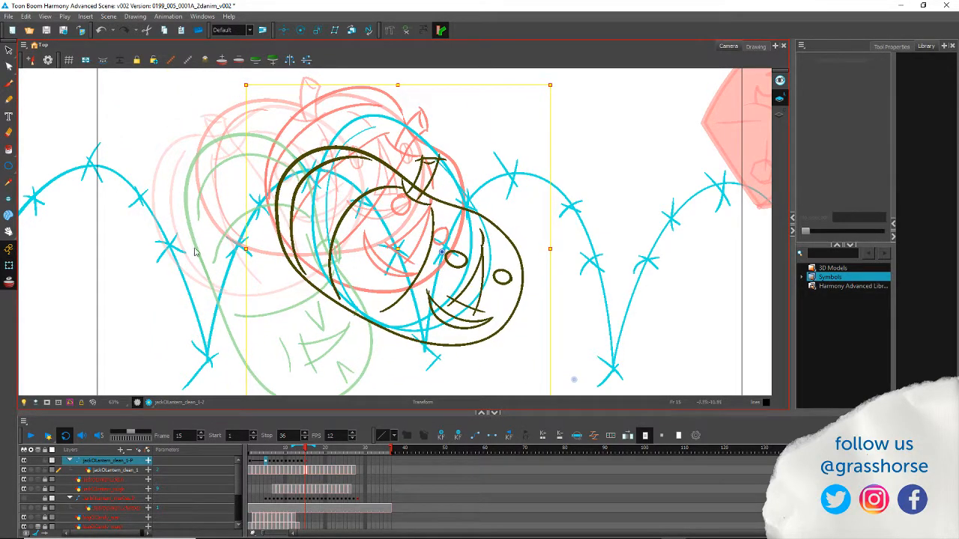
mouse_move(237, 84)
left_mouse_down()
mouse_move(315, 71)
mouse_move(352, 78)
mouse_move(278, 113)
left_mouse_up()
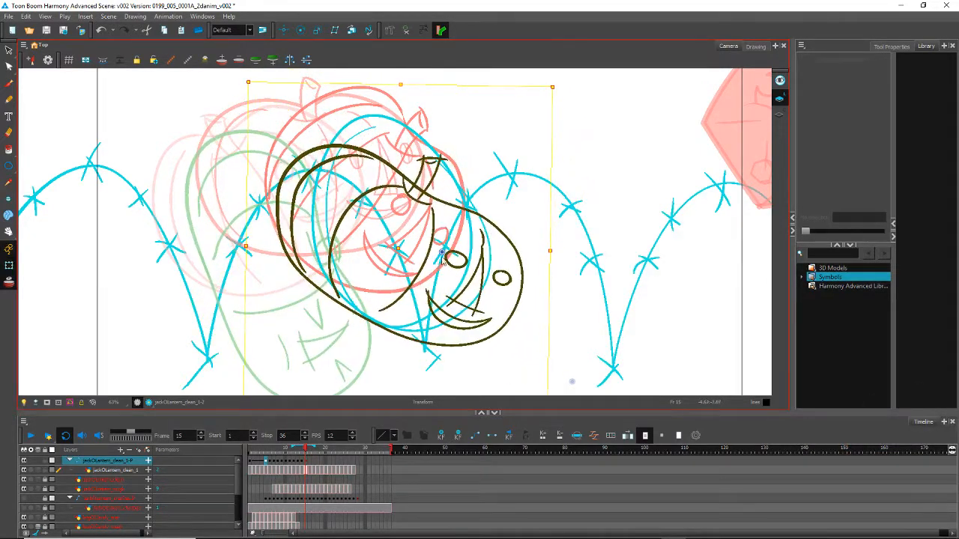
left_click_drag(442, 253, 397, 248)
mouse_move(242, 83)
left_mouse_down()
mouse_move(334, 38)
mouse_move(385, 26)
mouse_move(373, 28)
left_mouse_up()
Step: Go to frame 16 and select the squashed pumpkin drawing
key("period")
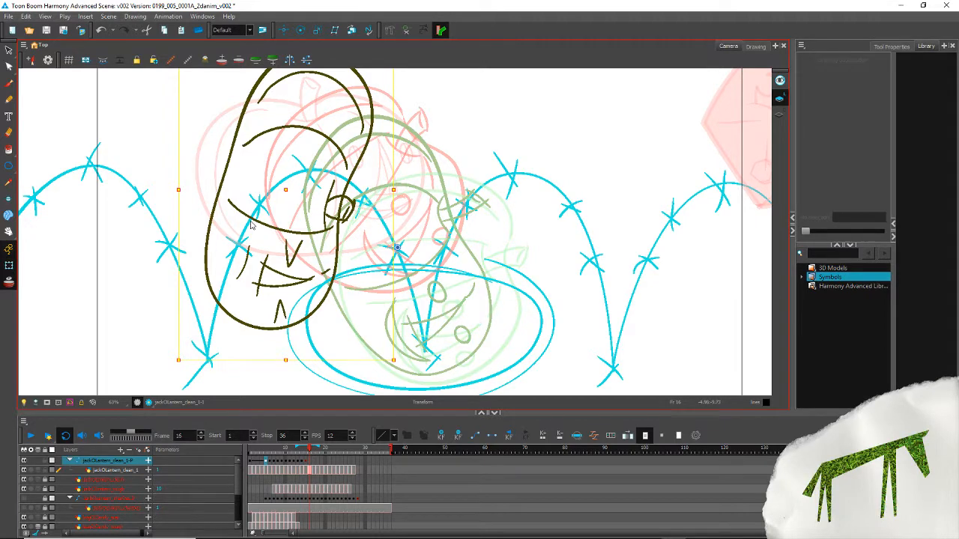
scroll(252, 224, "down", 3)
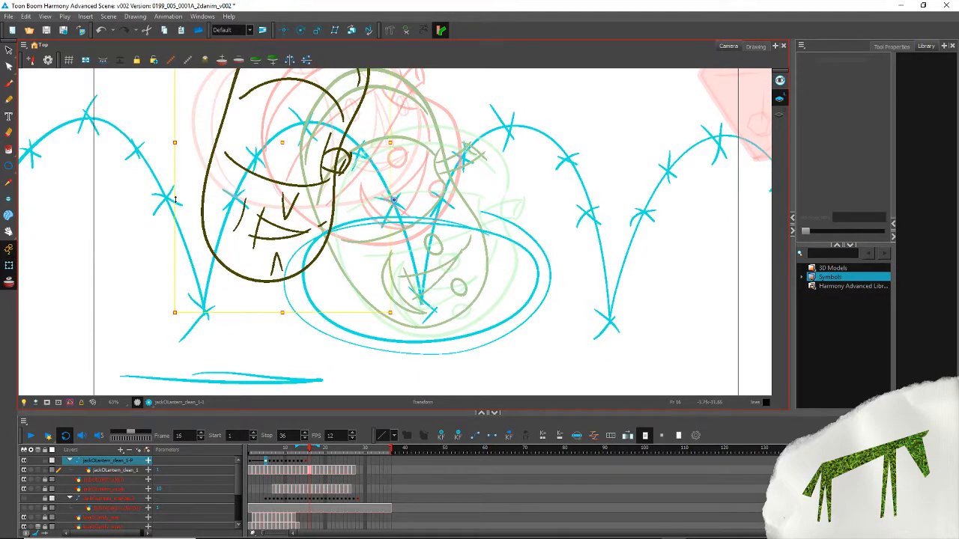
left_click(206, 125)
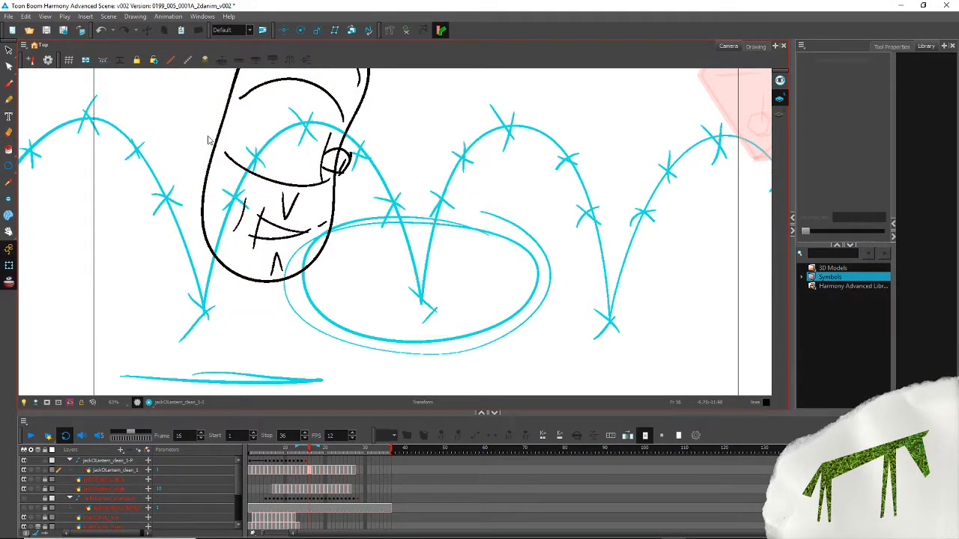
left_click(215, 143)
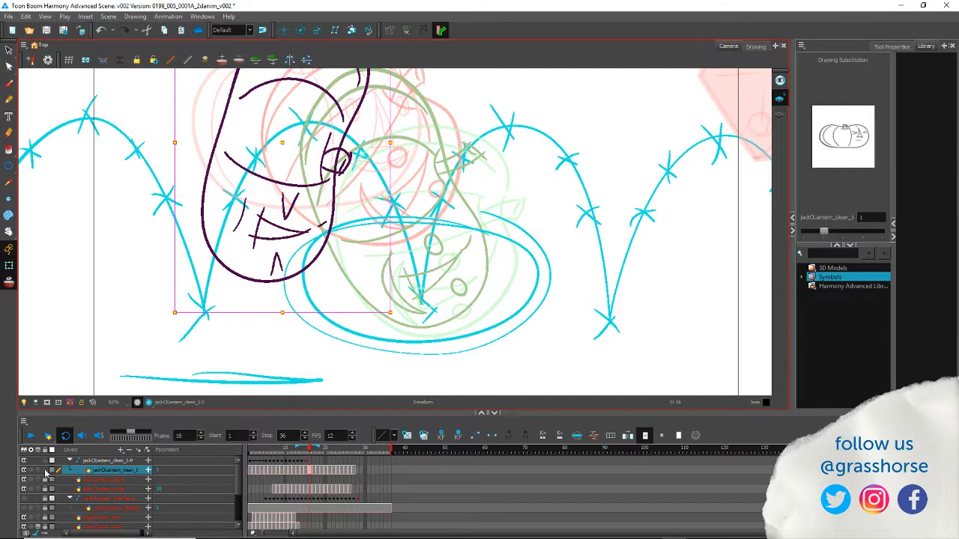
Step: Try locking the pumpkin's drawing layer so that only its peg can be moved on frame 16
left_click(44, 470)
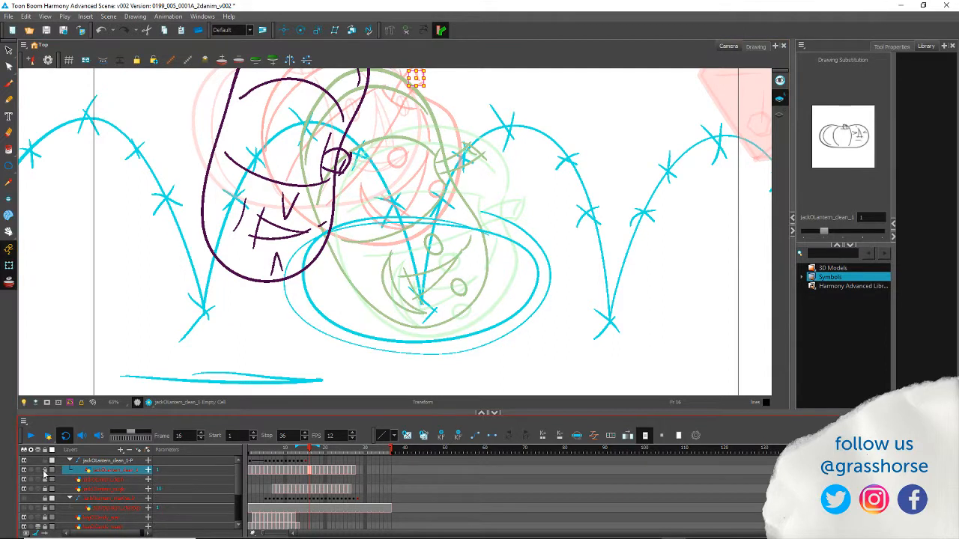
left_click(185, 97)
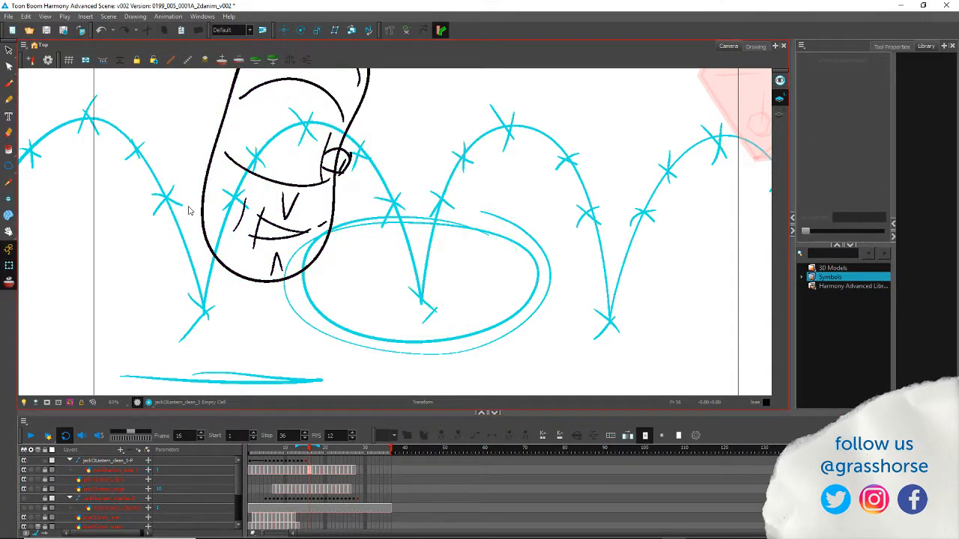
left_click(249, 212)
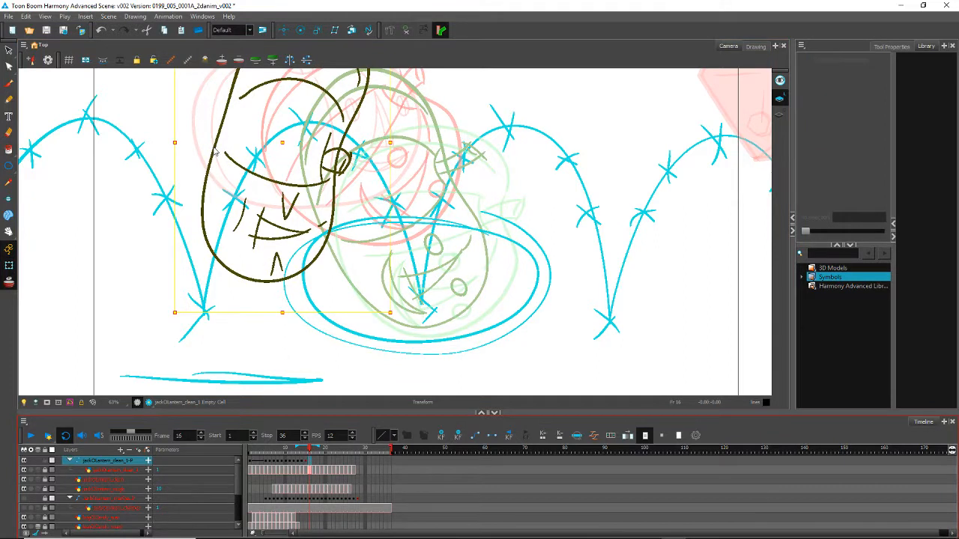
left_click(187, 117)
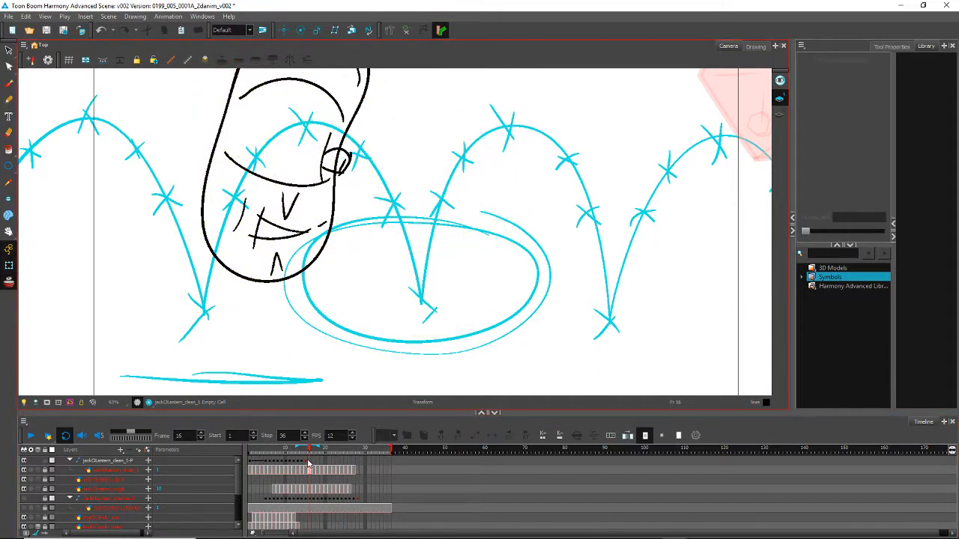
left_click(278, 166)
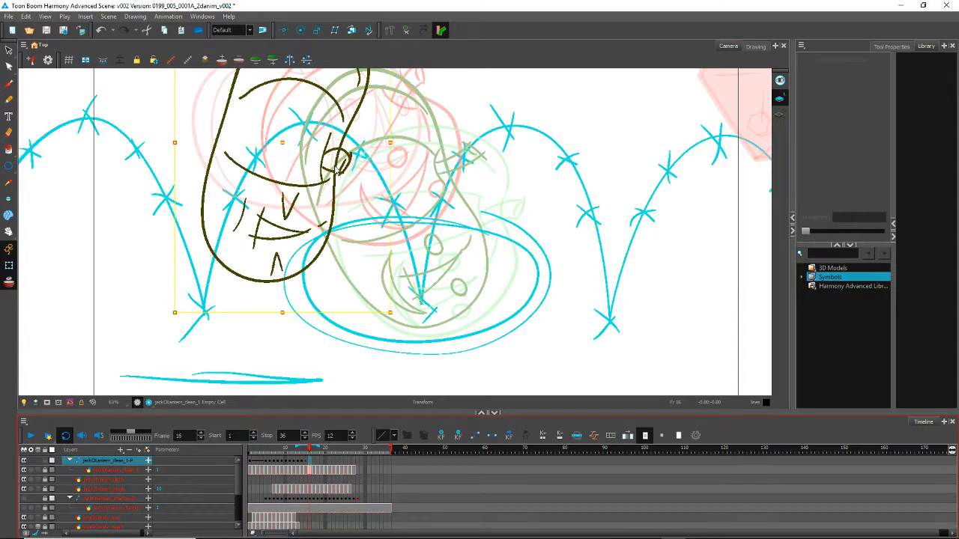
key("comma")
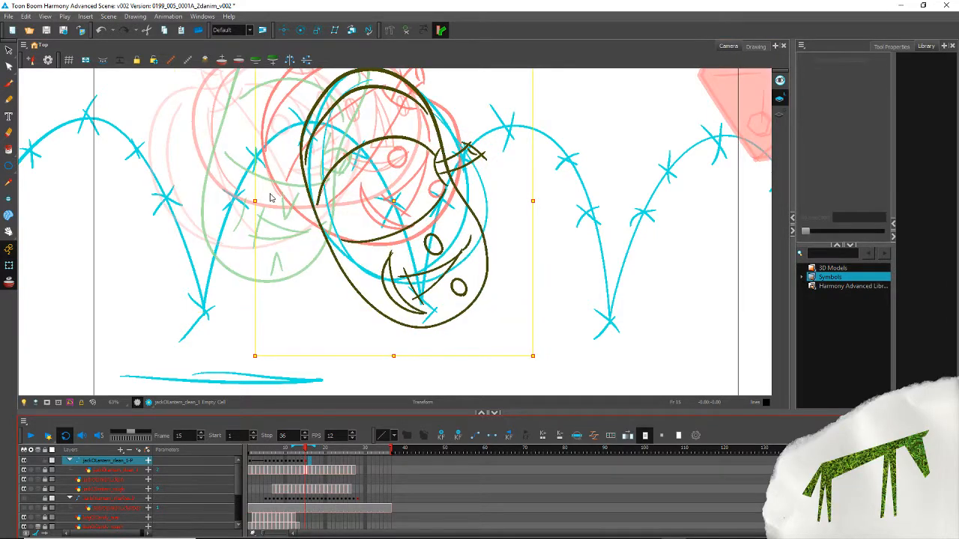
key("period")
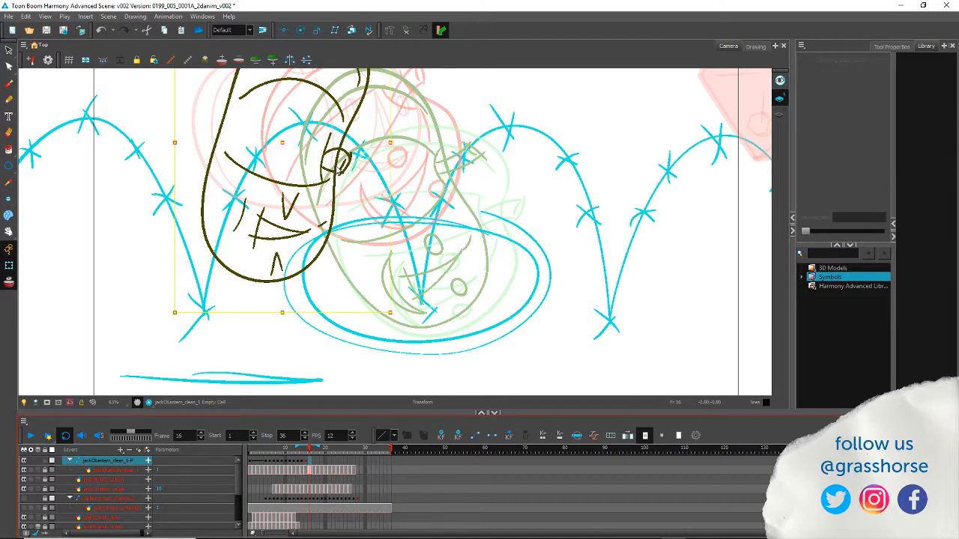
left_click_drag(340, 171, 368, 211)
scroll(206, 239, "down", 4)
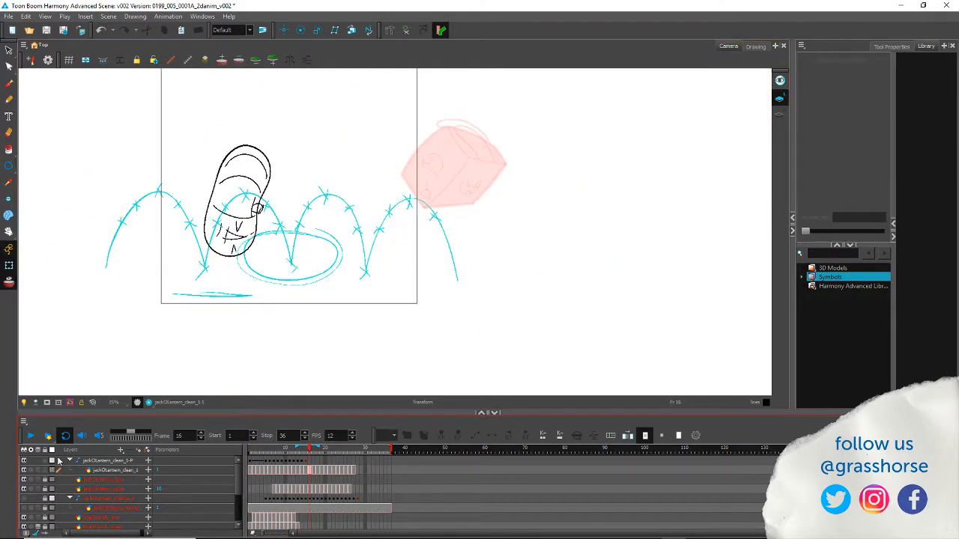
Step: Try moving the squashed pumpkin's drawing layer down and right on frame 16, and undo the move
left_click(310, 462)
mouse_move(155, 211)
left_mouse_down()
mouse_move(171, 240)
mouse_move(182, 208)
mouse_move(176, 217)
left_mouse_up()
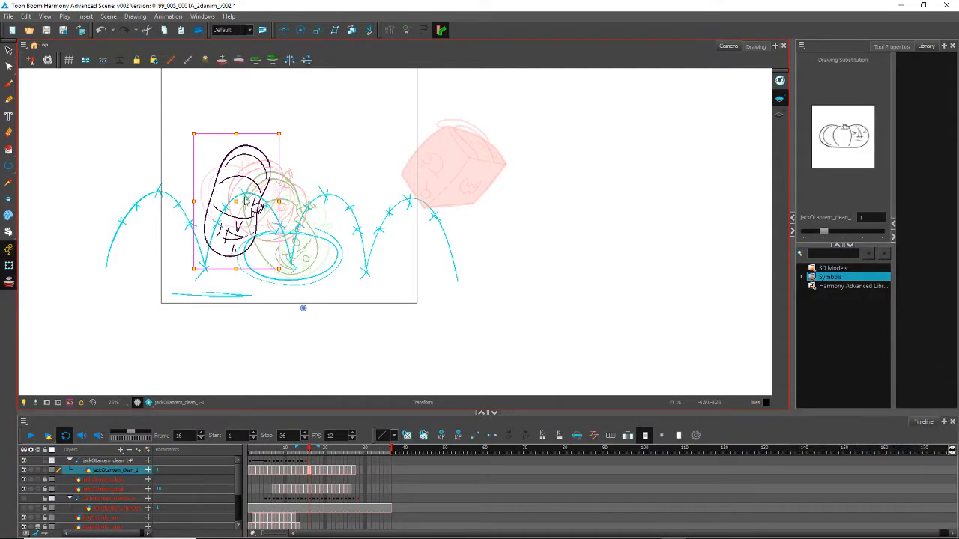
left_click(310, 462)
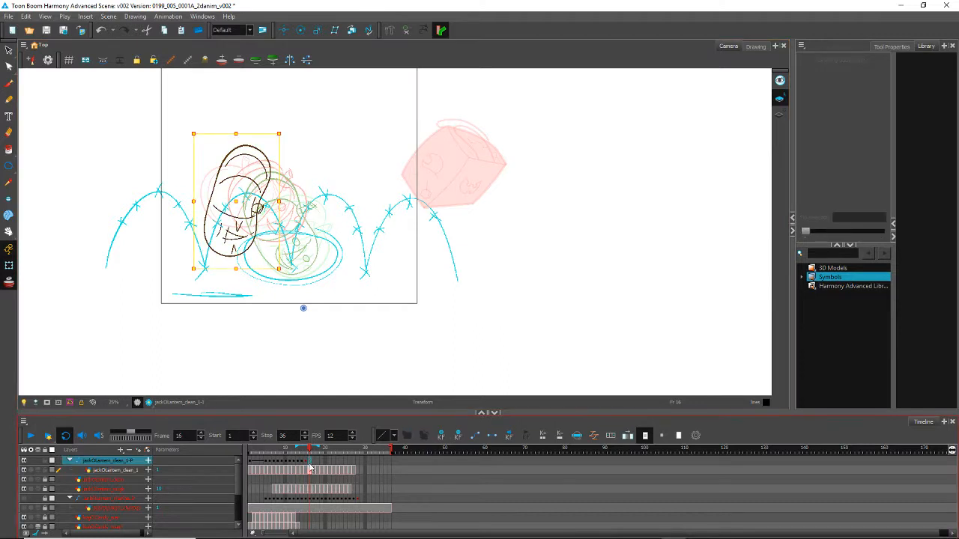
mouse_move(211, 196)
left_mouse_down()
mouse_move(258, 207)
mouse_move(262, 246)
left_mouse_up()
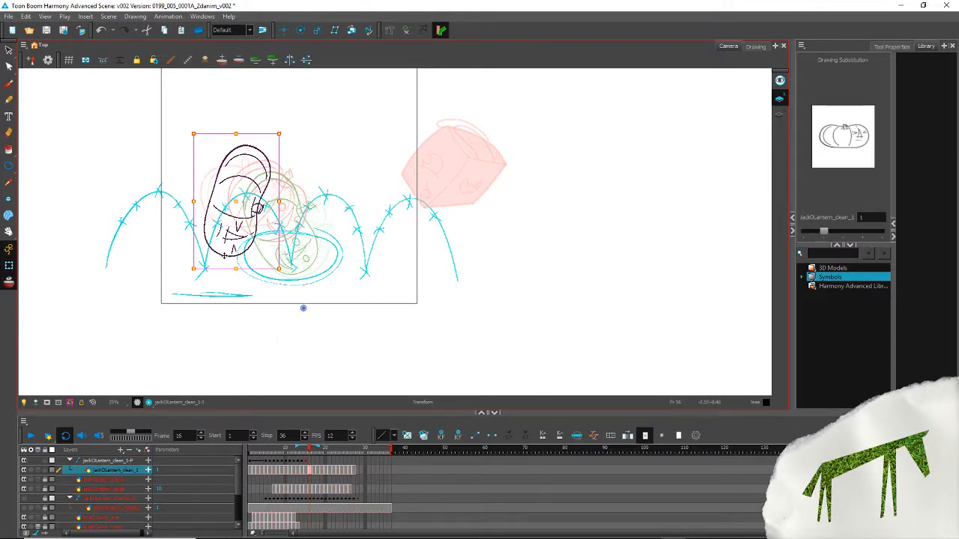
mouse_move(223, 255)
left_mouse_down()
mouse_move(270, 287)
mouse_move(281, 316)
left_mouse_up()
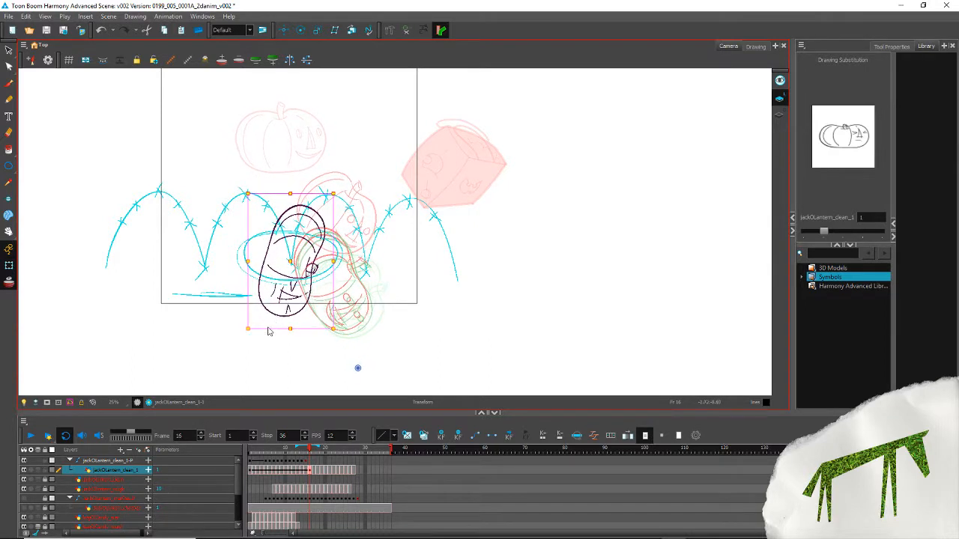
key("ctrl+z")
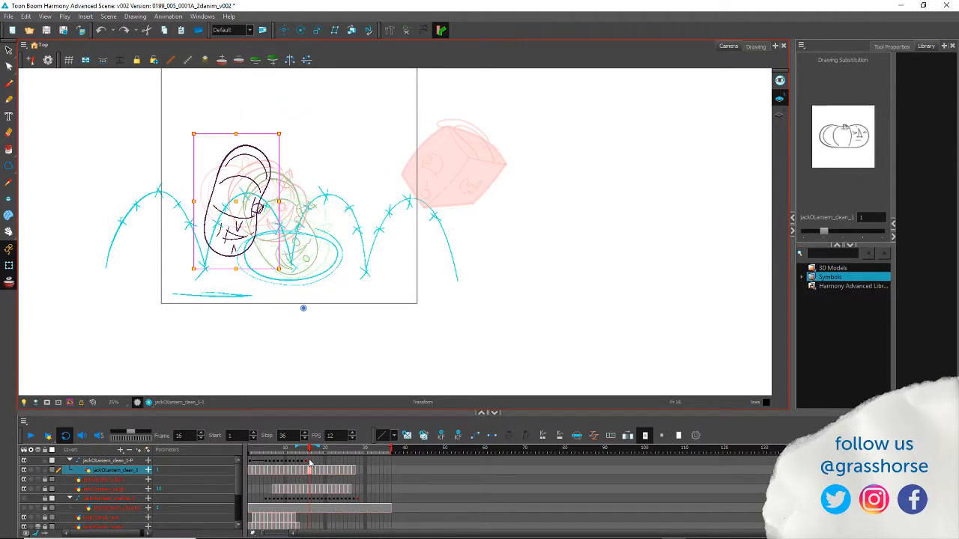
Step: Select the peg on frame 16, centre the squashed pumpkin on the second arc's landing mark, and rotate it counter-clockwise until it lies flat
left_click(308, 465)
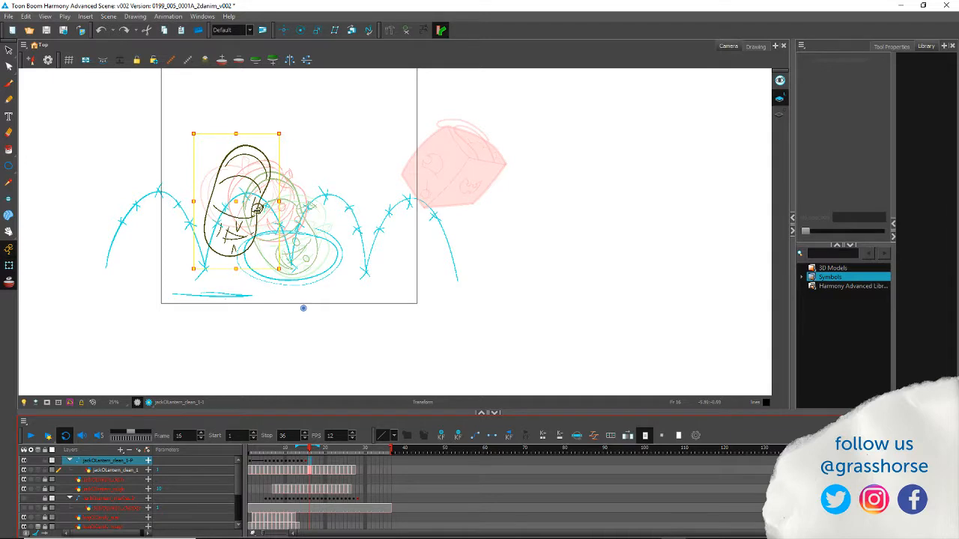
left_click_drag(258, 218, 311, 273)
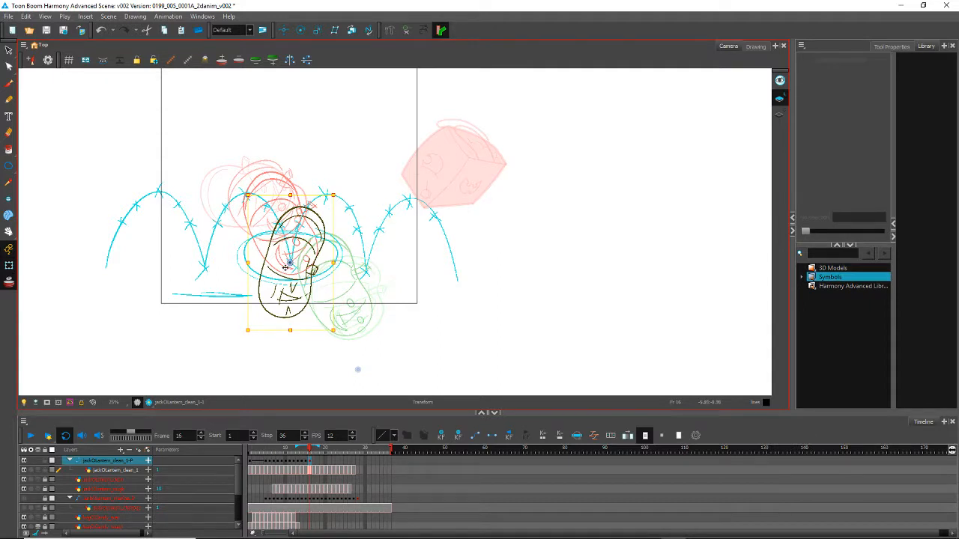
mouse_move(242, 337)
left_mouse_down()
mouse_move(327, 336)
mouse_move(398, 297)
mouse_move(397, 283)
mouse_move(396, 292)
left_mouse_up()
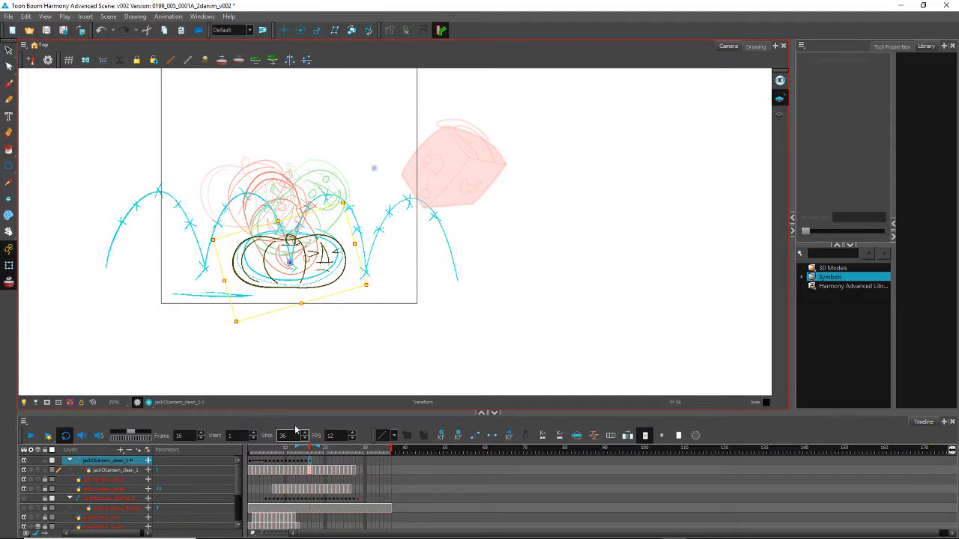
Step: On frame 17, move the stretched pumpkin's peg down onto the third arc's lower rising mark and rotate it counter-clockwise about its centre
key("period")
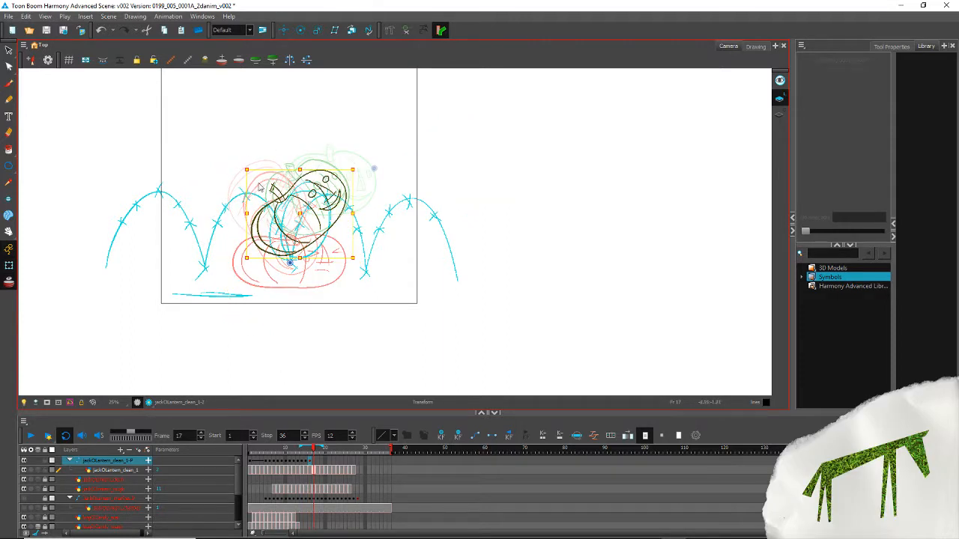
left_click(263, 209)
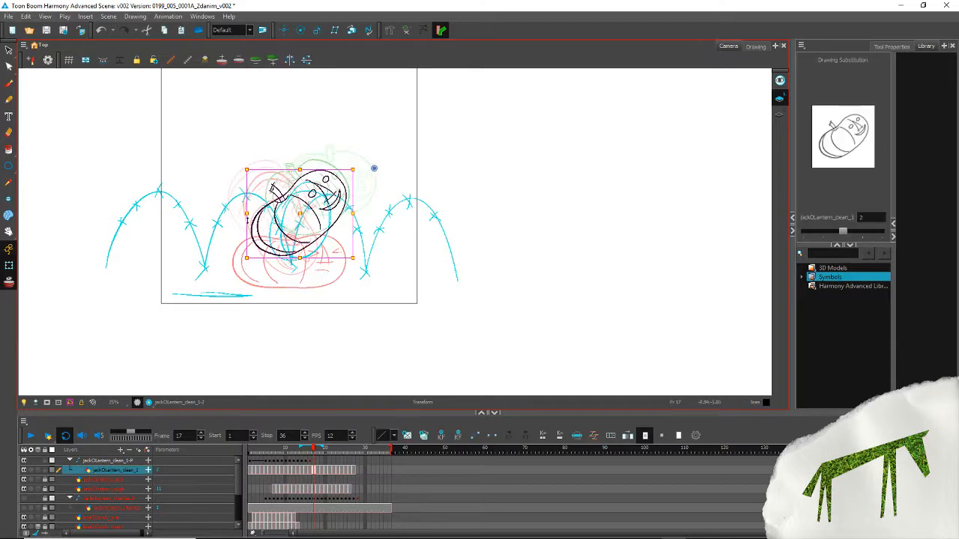
left_click(314, 461)
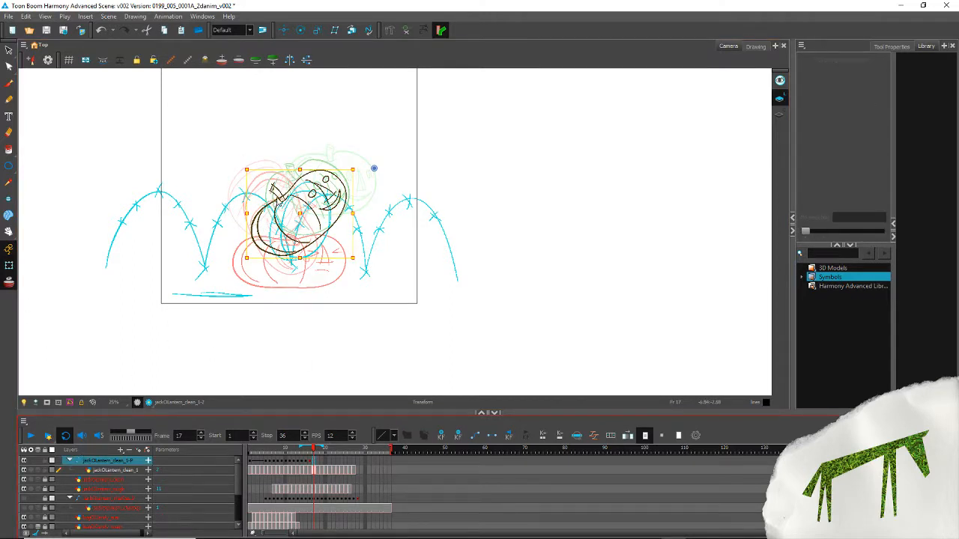
left_click_drag(279, 201, 278, 211)
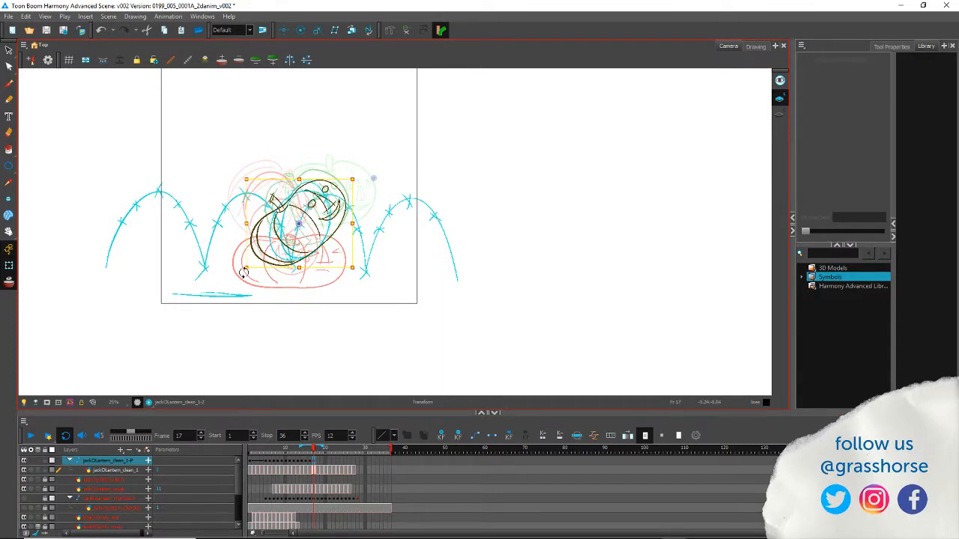
left_click_drag(244, 275, 275, 302)
Step: On frame 18, move the pumpkin's peg right onto the third arc's upper rising mark and centre its pivot there
key(".")
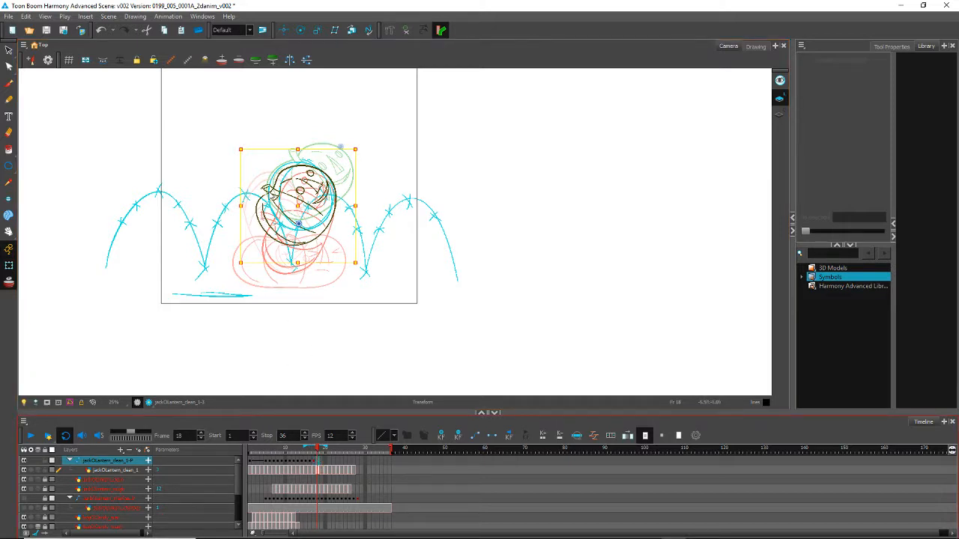
left_click(270, 197)
left_click(273, 200)
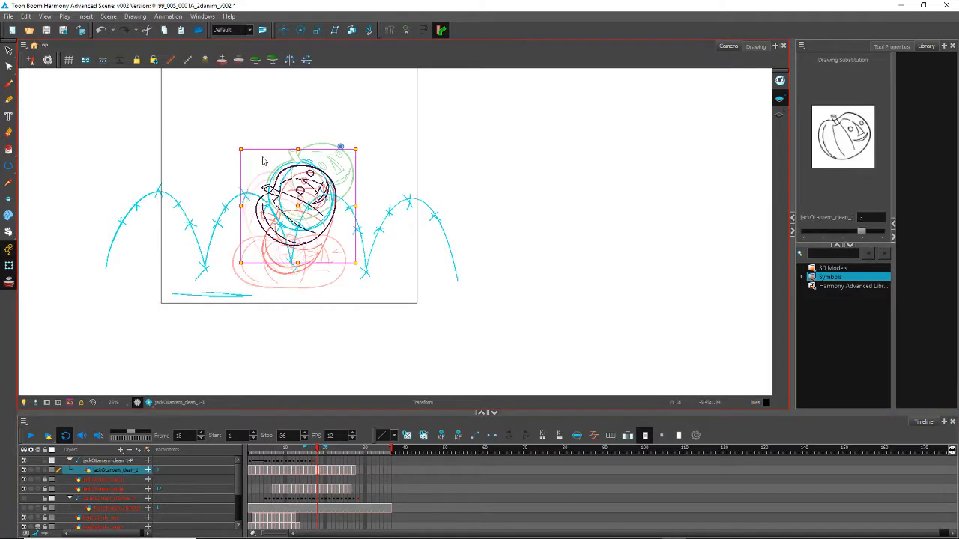
left_click(318, 460)
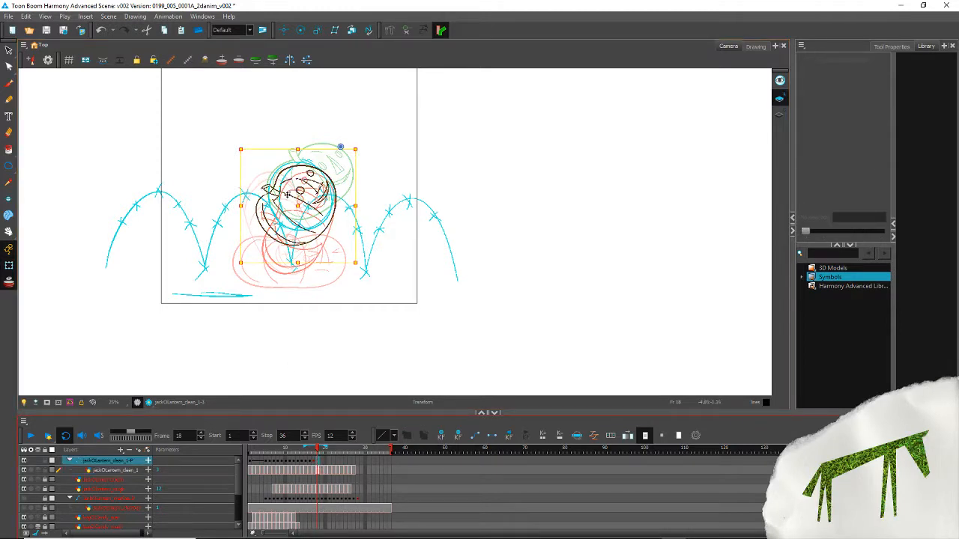
left_click_drag(280, 191, 290, 192)
mouse_move(348, 143)
left_mouse_down()
mouse_move(313, 129)
mouse_move(287, 215)
mouse_move(307, 204)
left_mouse_up()
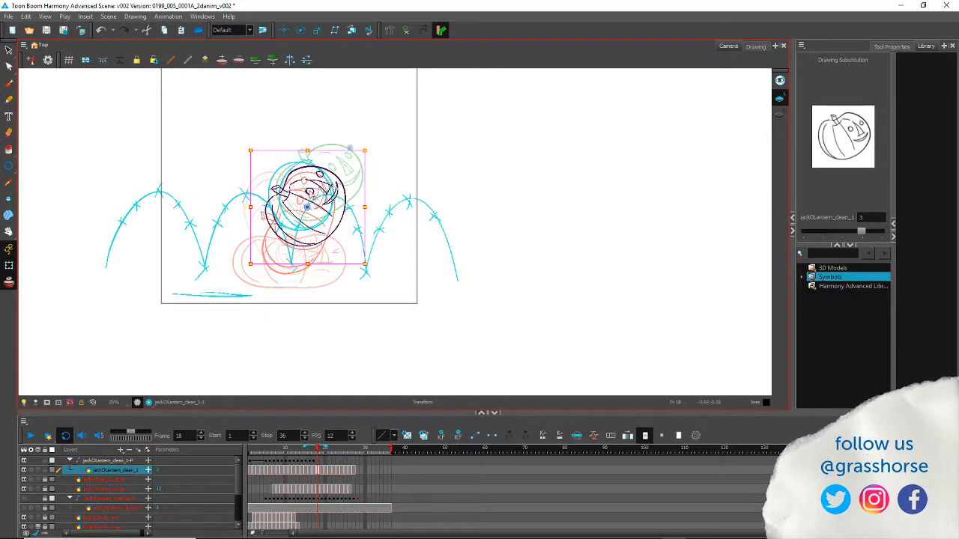
Step: Centre the pumpkin's peg on the third arc's peak on frame 19 and on the first mark past the peak on frame 20
left_click(322, 468)
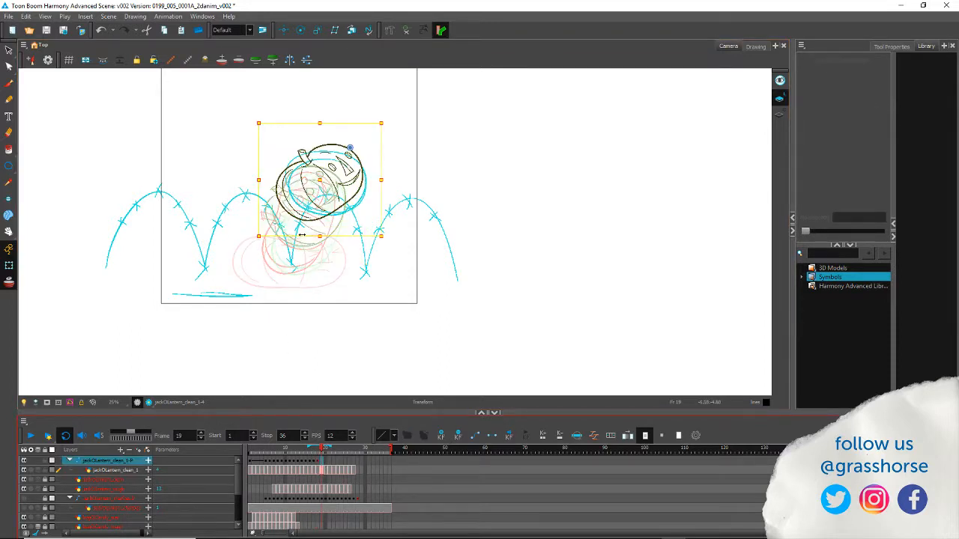
key("comma")
key("period")
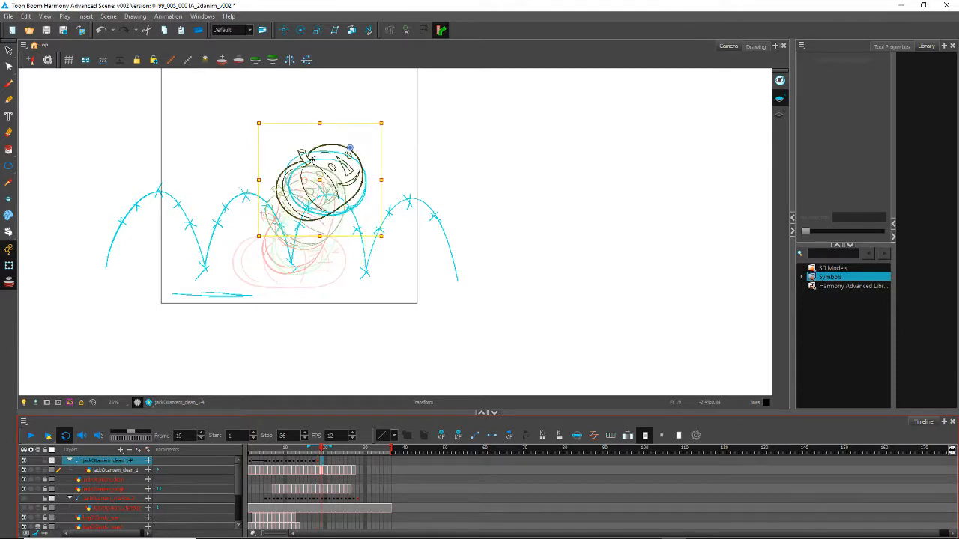
mouse_move(288, 167)
left_mouse_down()
mouse_move(295, 182)
mouse_move(309, 164)
mouse_move(329, 175)
left_mouse_up()
key("period")
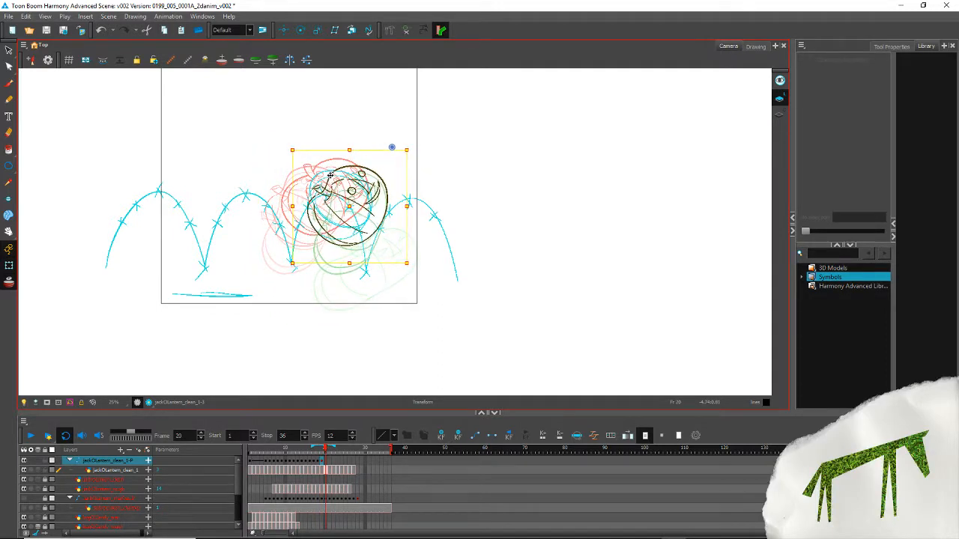
Step: Place the pumpkin on the third arc's lower falling mark on frame 21 and on its landing mark on frame 22
key("period")
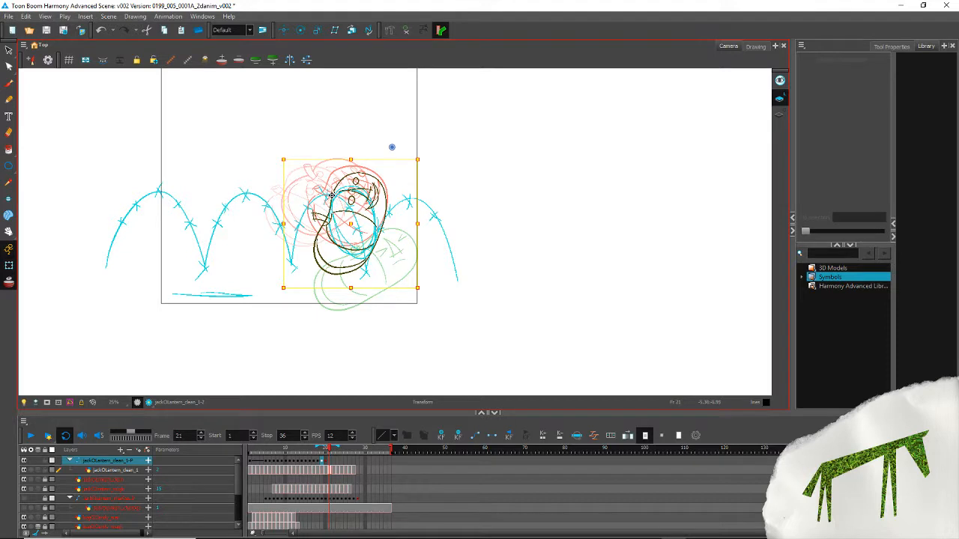
left_click_drag(332, 195, 340, 203)
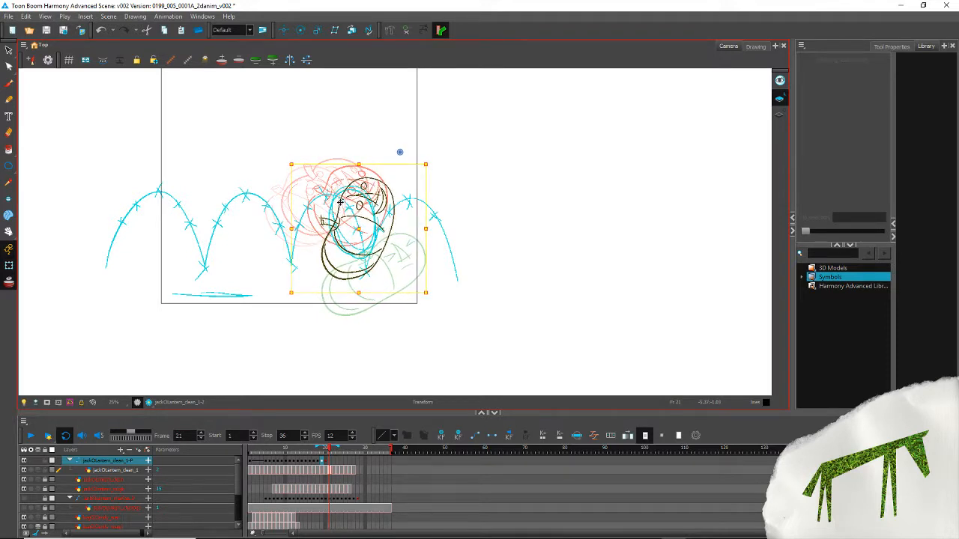
key("period")
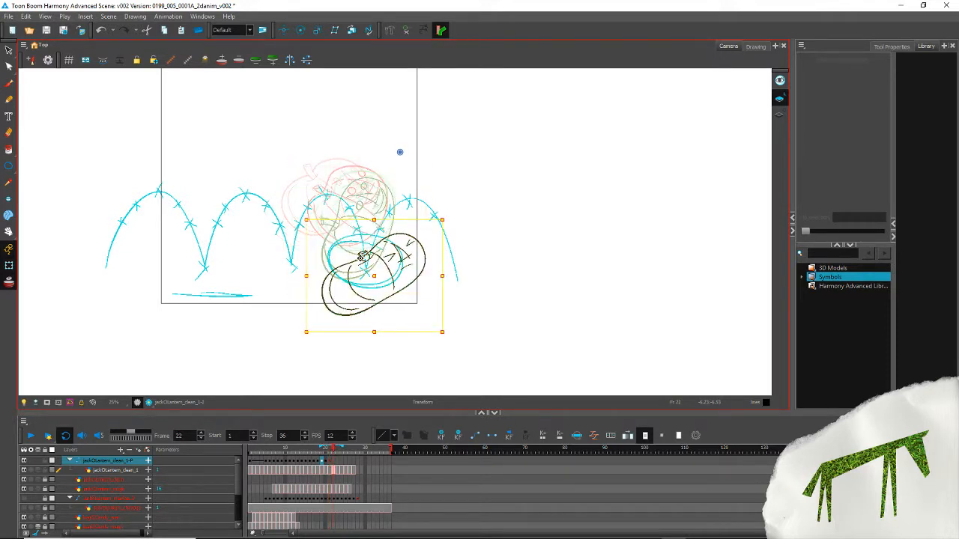
left_click_drag(364, 257, 355, 253)
key("period")
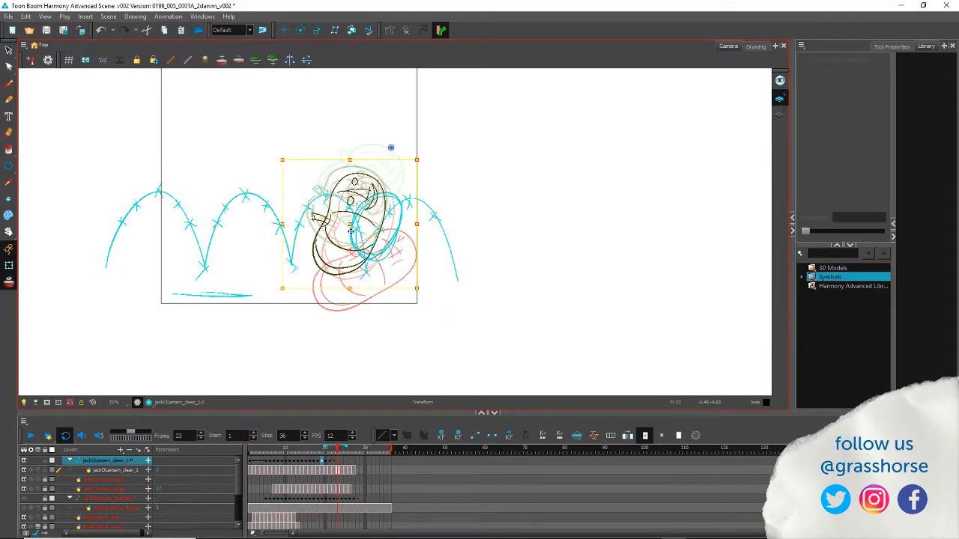
Step: Place the pumpkin's peg on the fourth arc's lower rising mark on frame 23 and on its upper rising mark on frame 24
mouse_move(320, 217)
left_mouse_down()
mouse_move(352, 245)
mouse_move(348, 213)
mouse_move(361, 192)
left_mouse_up()
key("period")
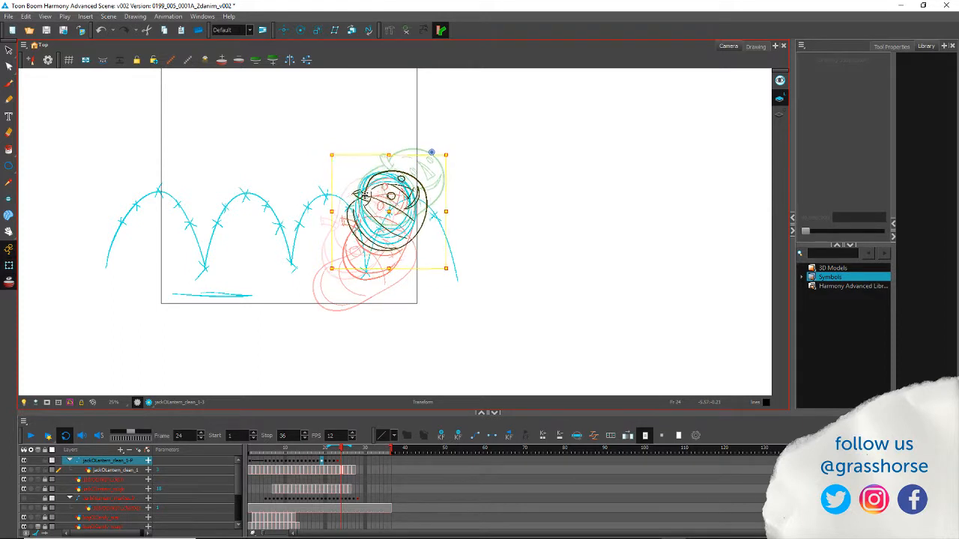
key("period")
key("Escape")
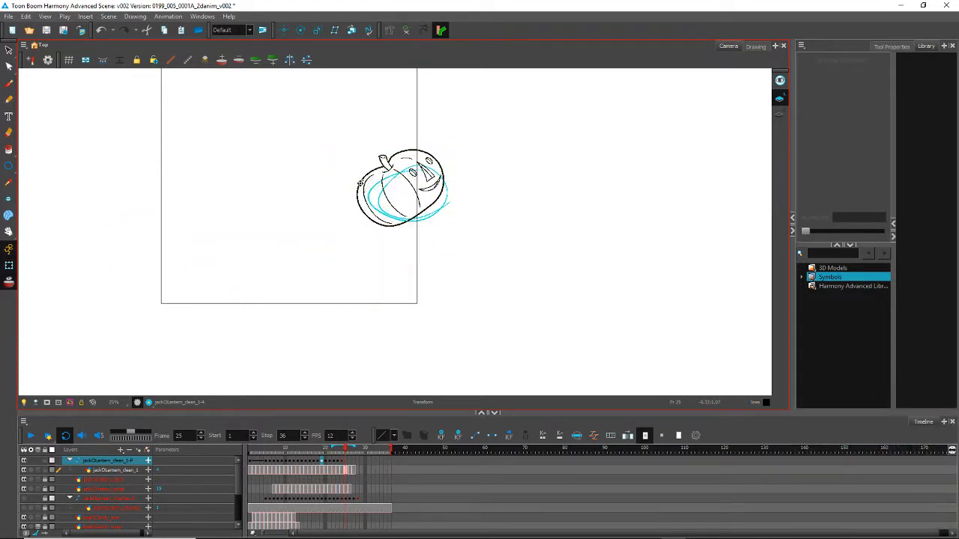
Step: Unlock the jackOLantern_reference layer and extend its exposure to frame 36
mouse_move(358, 142)
left_mouse_down()
mouse_move(397, 223)
mouse_move(354, 146)
left_mouse_up()
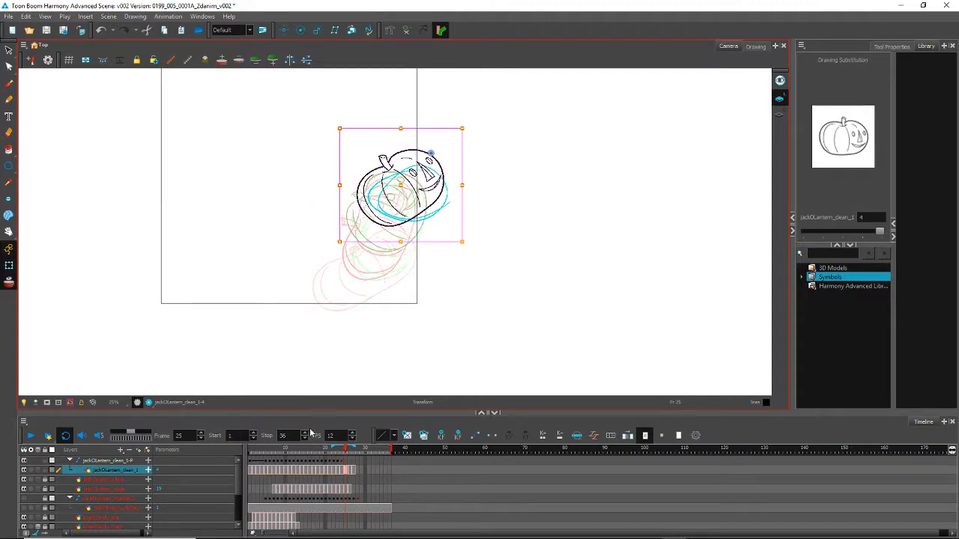
left_click(343, 464)
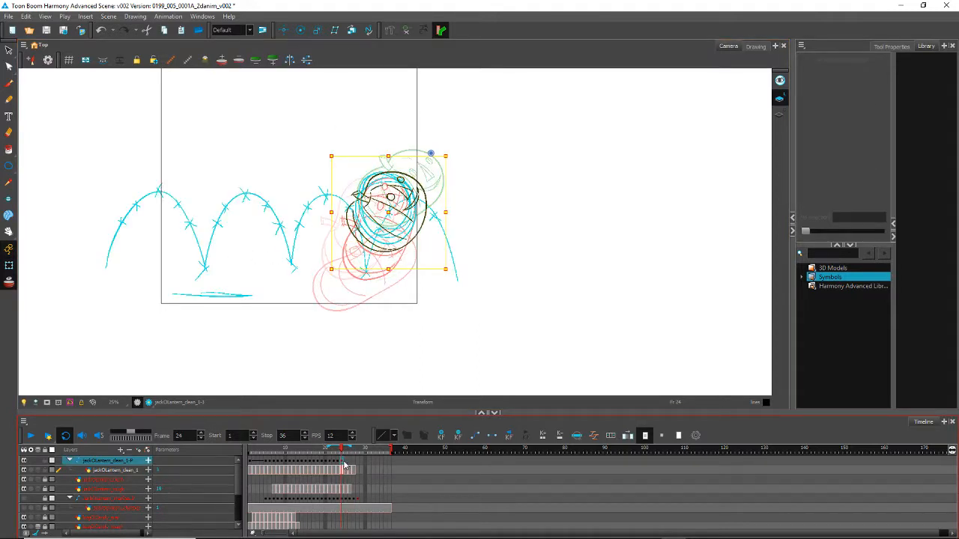
left_click(347, 466)
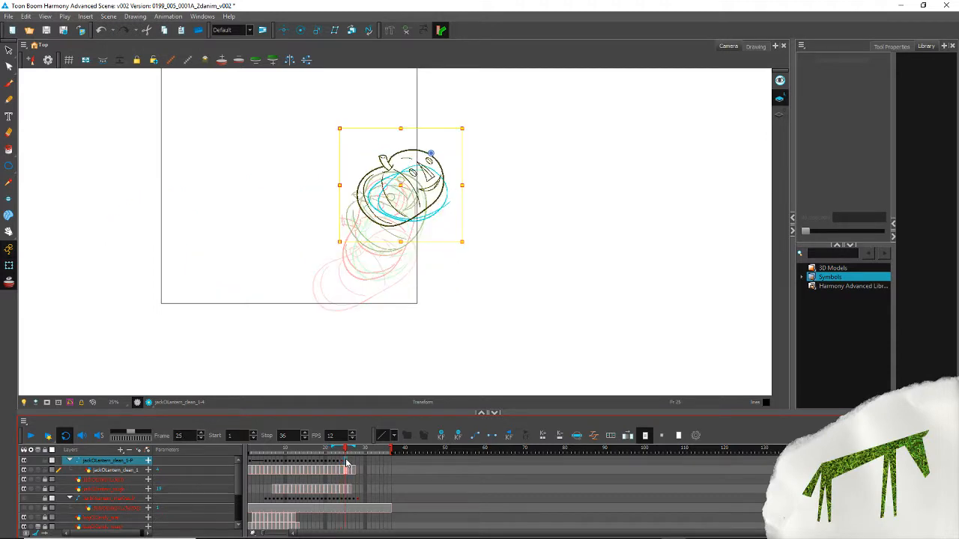
scroll(237, 484, "down", 3)
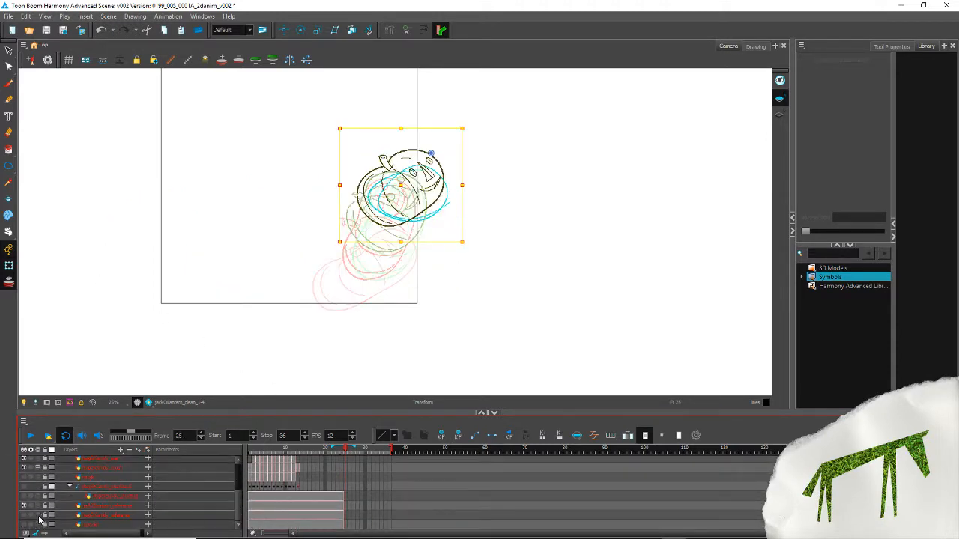
left_click(45, 507)
left_click(388, 505)
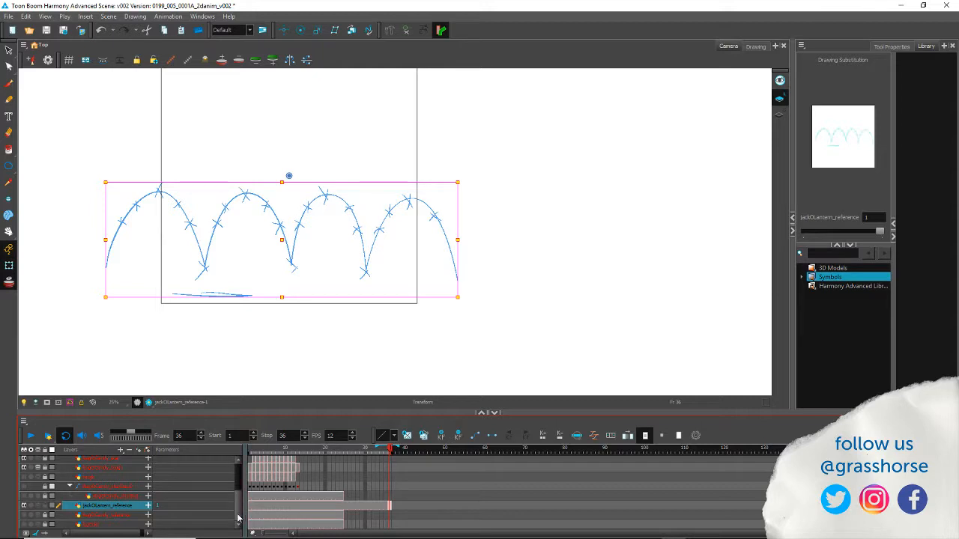
scroll(239, 506, "up", 3)
scroll(239, 505, "up", 2)
Step: Try to move the pumpkin on frame 25 onto the fourth arc's peak using the jackOLantern_clean_1 drawing layer
left_click(356, 472)
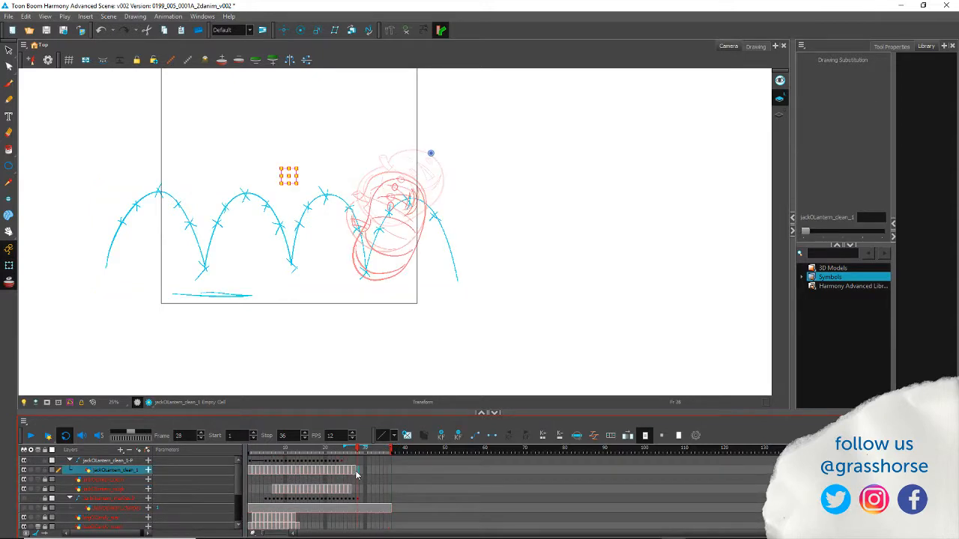
left_click(353, 472)
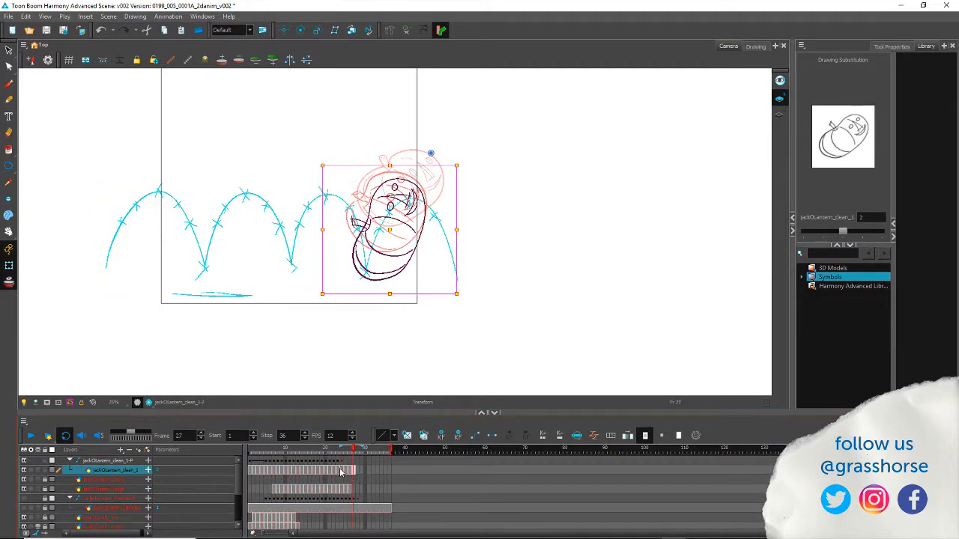
left_click(344, 472)
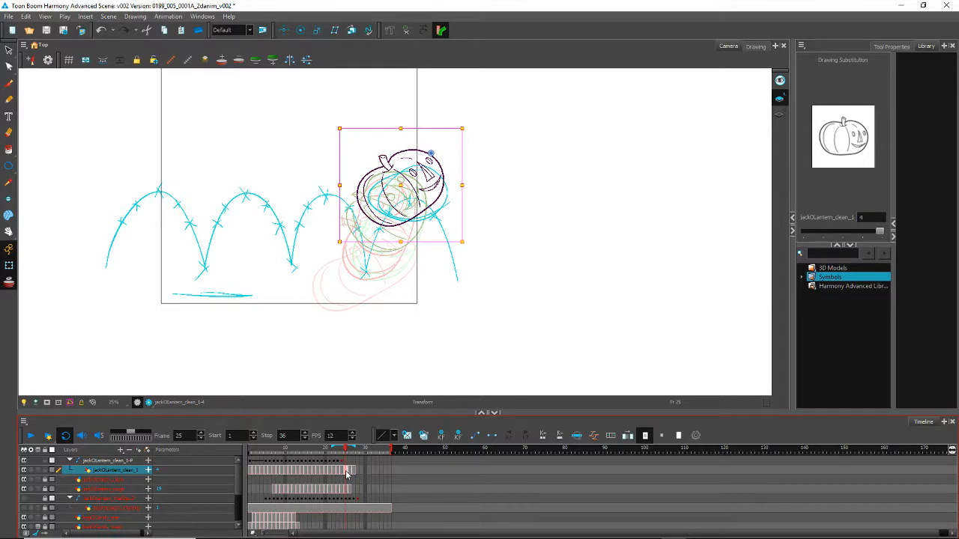
key("comma")
left_click(346, 472)
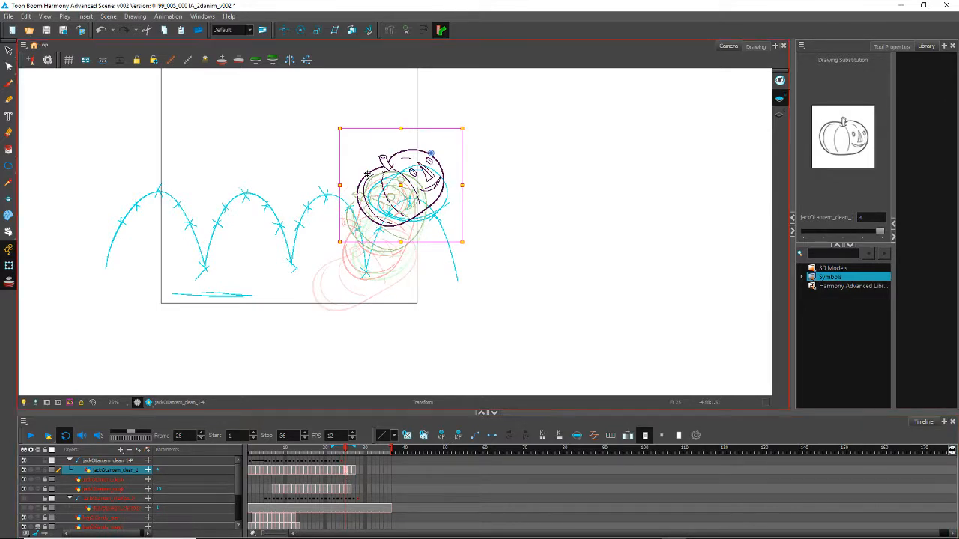
left_click_drag(368, 177, 376, 187)
key("comma")
key("period")
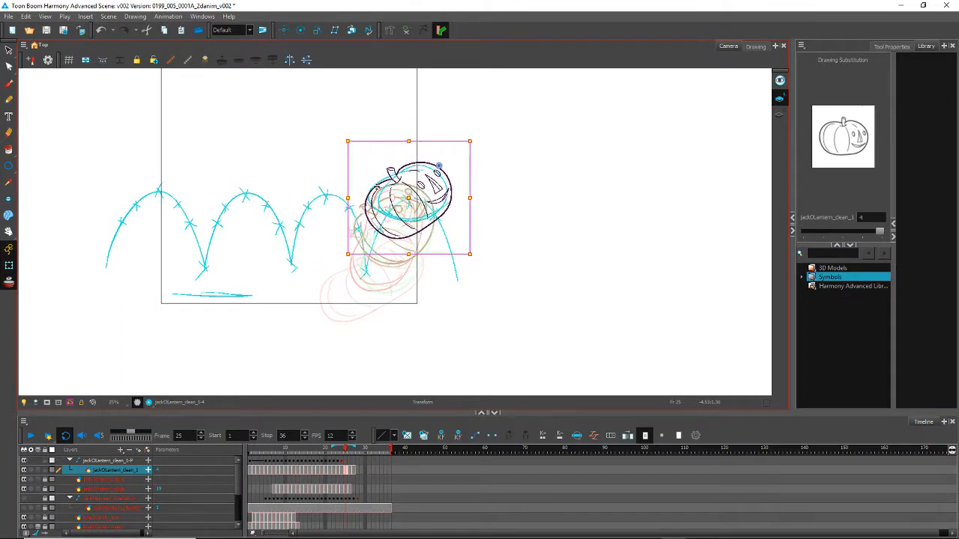
Step: Try to move the pumpkin drawing on frame 26 towards the first mark past the fourth arc's peak
key("comma")
key("period")
key("period")
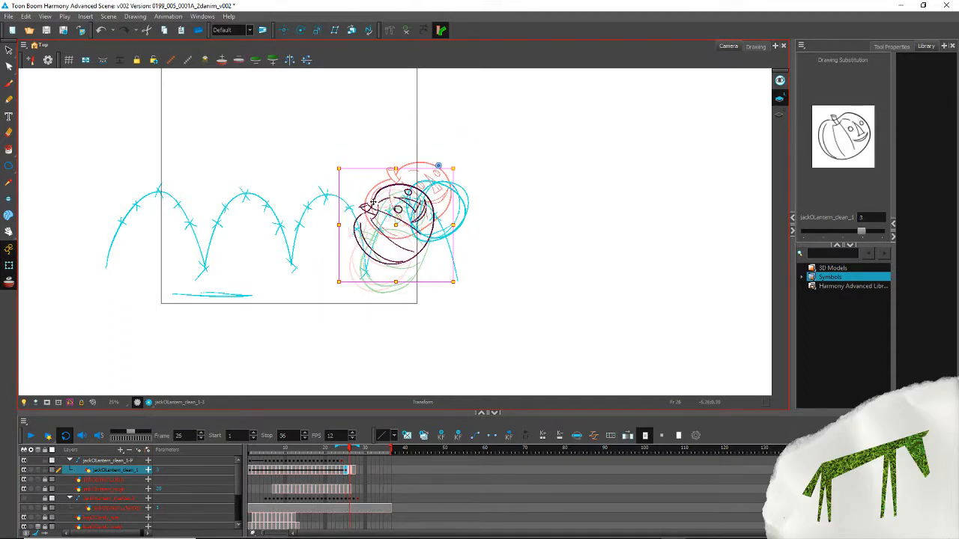
mouse_move(373, 203)
left_mouse_down()
mouse_move(395, 171)
mouse_move(402, 181)
mouse_move(381, 156)
mouse_move(405, 181)
left_mouse_up()
key("period")
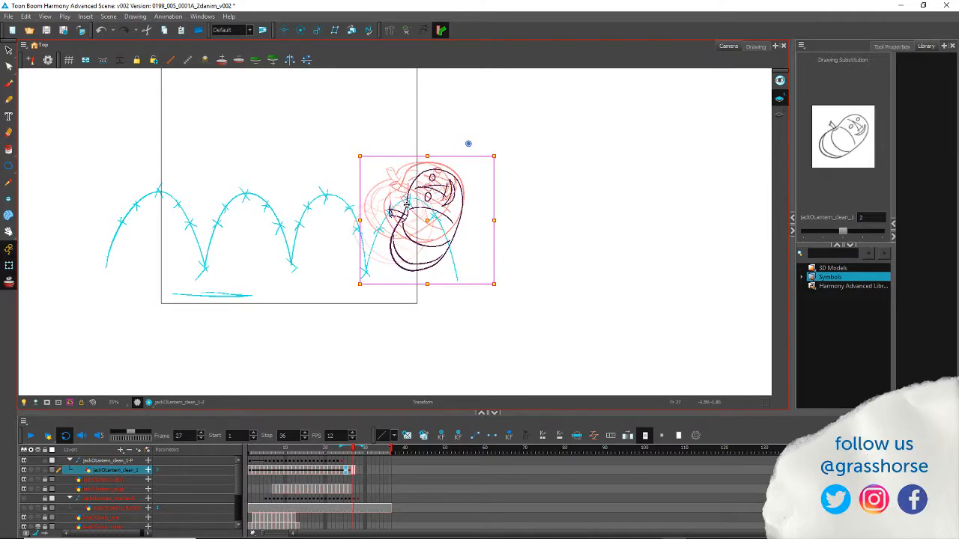
Step: Step back from frame 27 to frame 17 and compare the pumpkin's placement with the arc marks
key("comma")
key("comma")
key("comma")
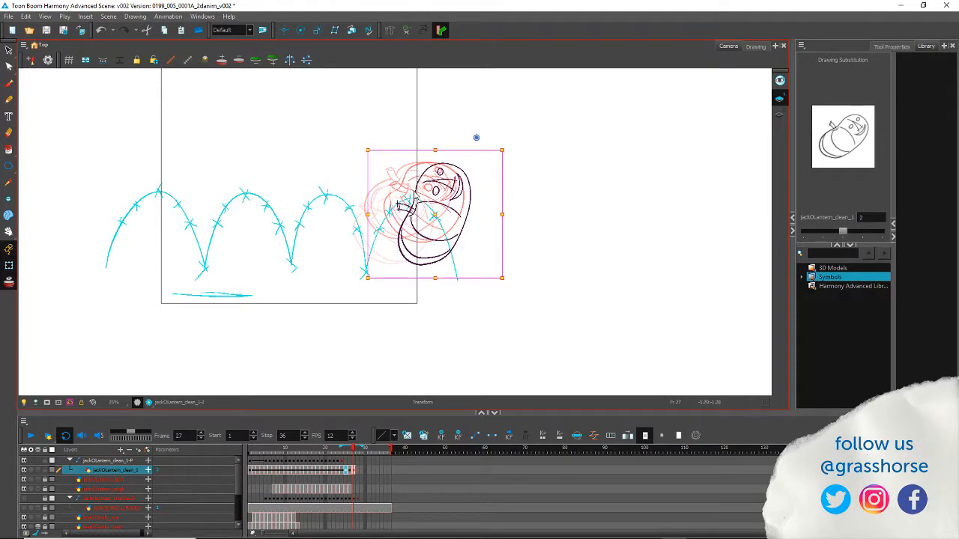
key("comma")
key("comma")
key("comma")
key("comma")
key("comma")
key("comma")
key("comma")
key("comma")
key("comma")
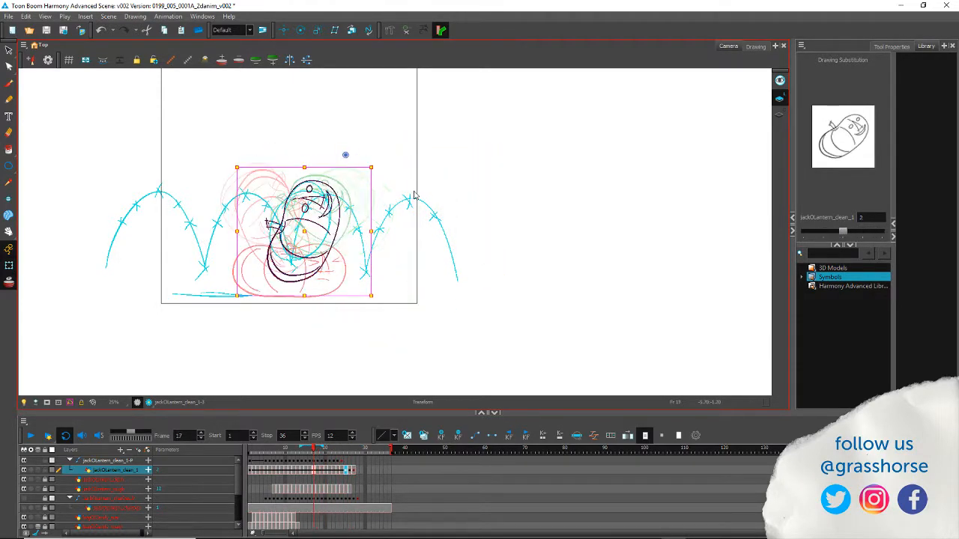
Step: Try to shift the pumpkin drawing on frame 19 back onto the third arc's peak, and undo the drawing shifts
key("period")
key("period")
key("period")
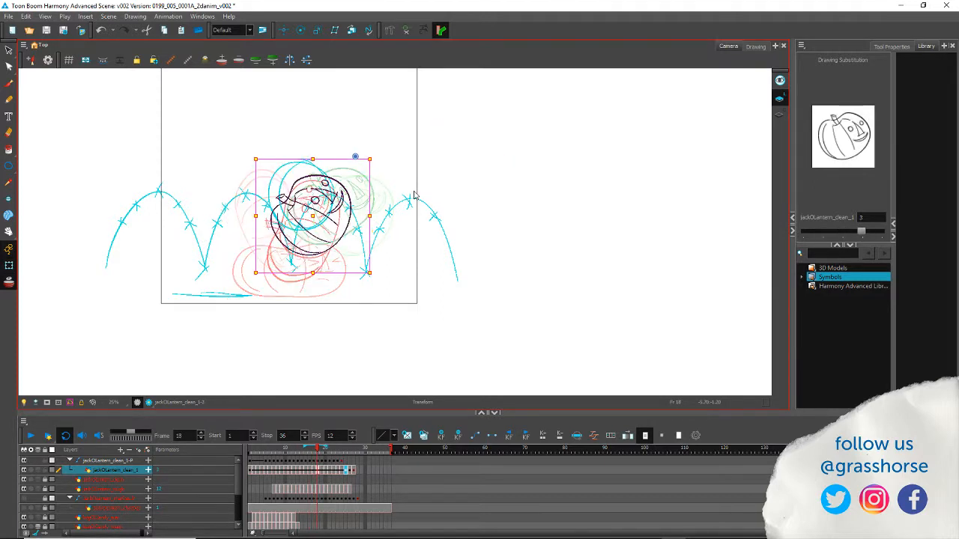
key("period")
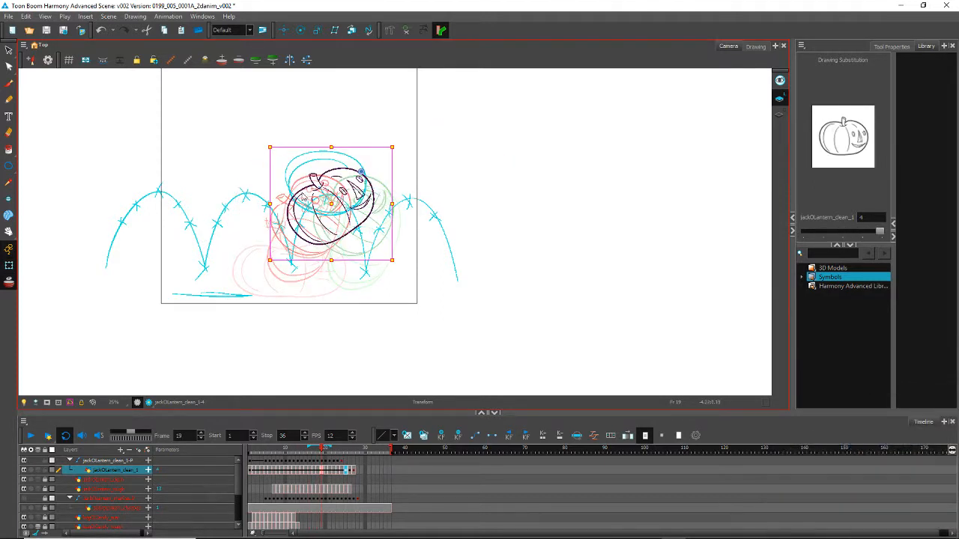
left_click_drag(298, 192, 292, 182)
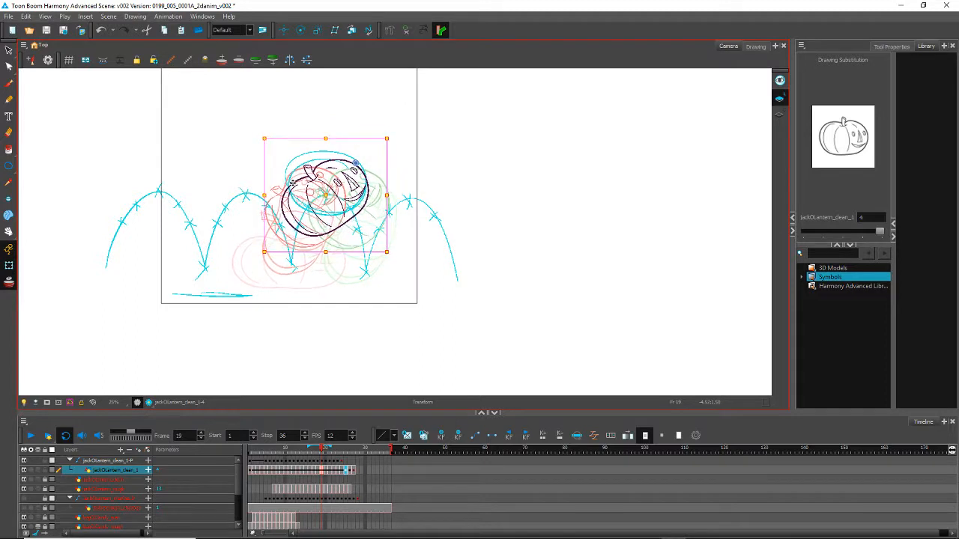
key("ctrl+z")
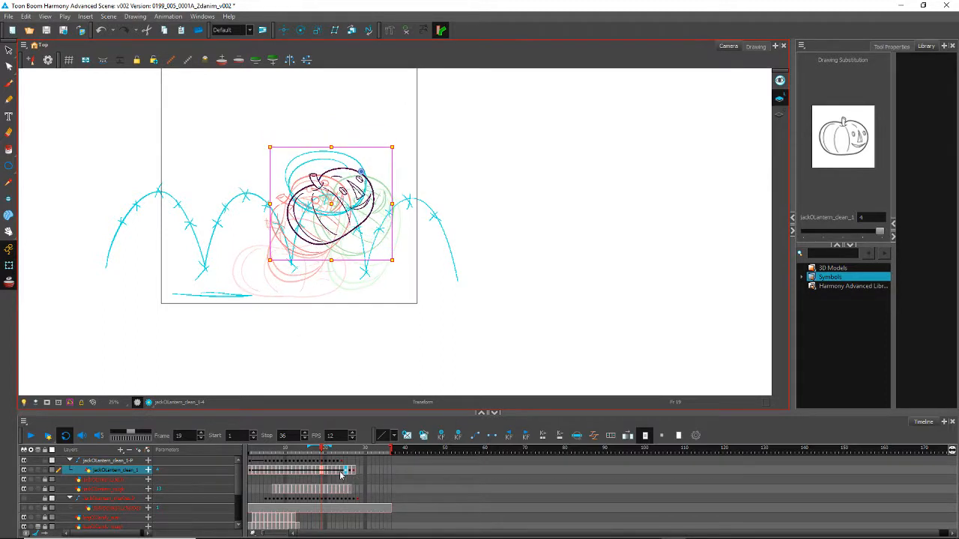
Step: Try again to move the pumpkin drawing from frame 25 onward along the fourth arc, and undo the moves
left_click(342, 462)
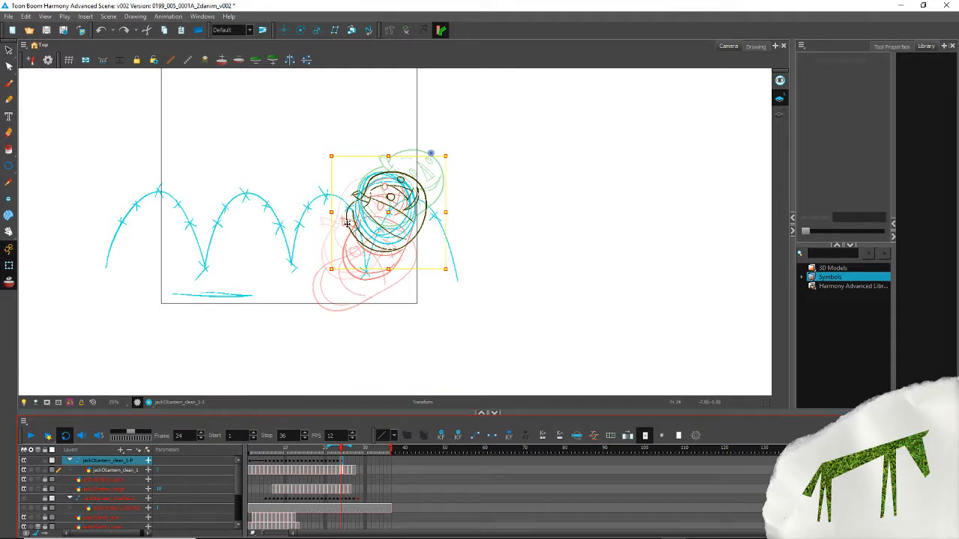
left_click(348, 223)
left_click(348, 217)
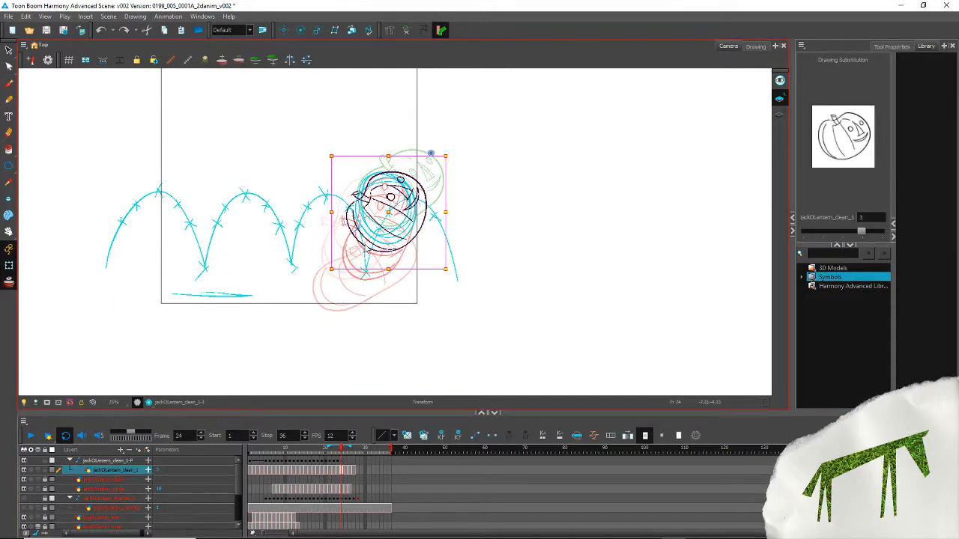
key("period")
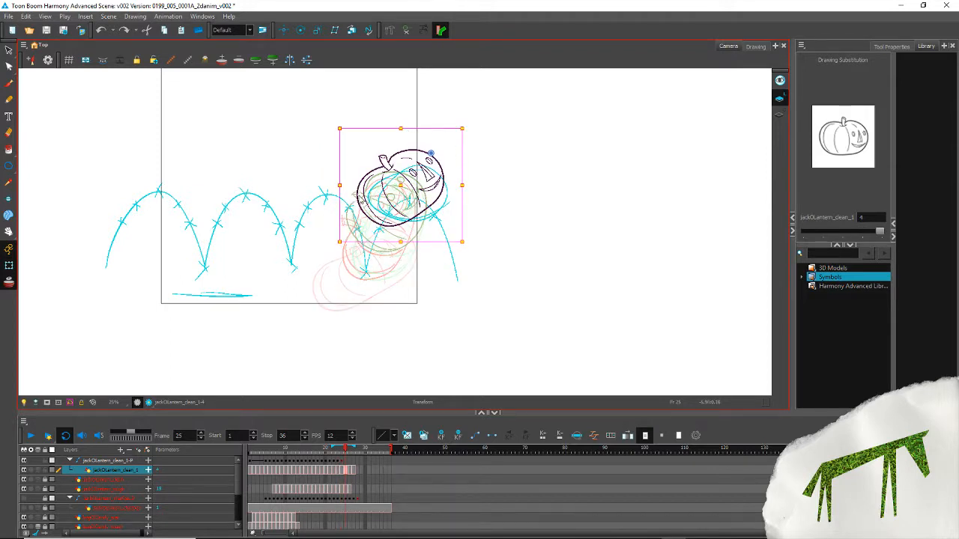
mouse_move(360, 184)
left_mouse_down()
mouse_move(370, 205)
mouse_move(386, 173)
mouse_move(401, 177)
left_mouse_up()
key("period")
key("period")
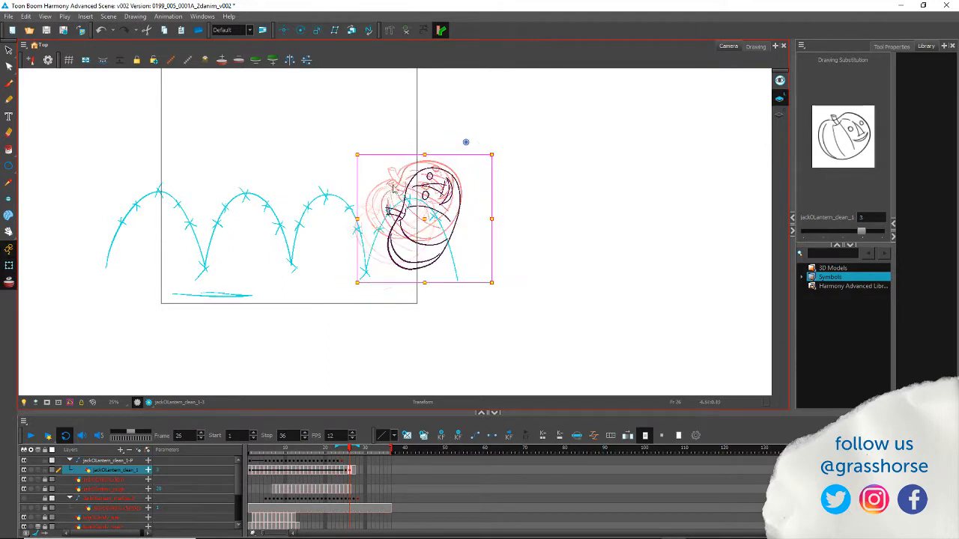
key("Escape")
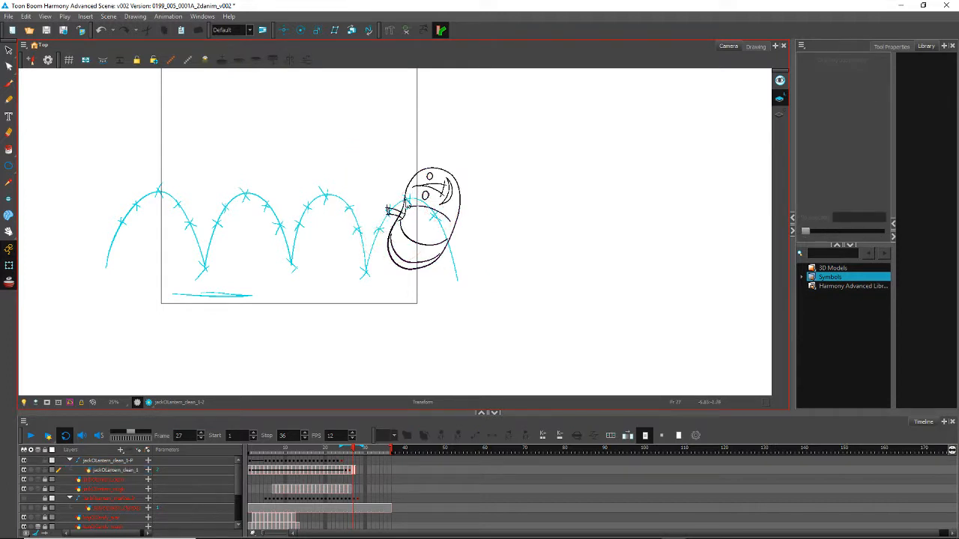
left_click(400, 194)
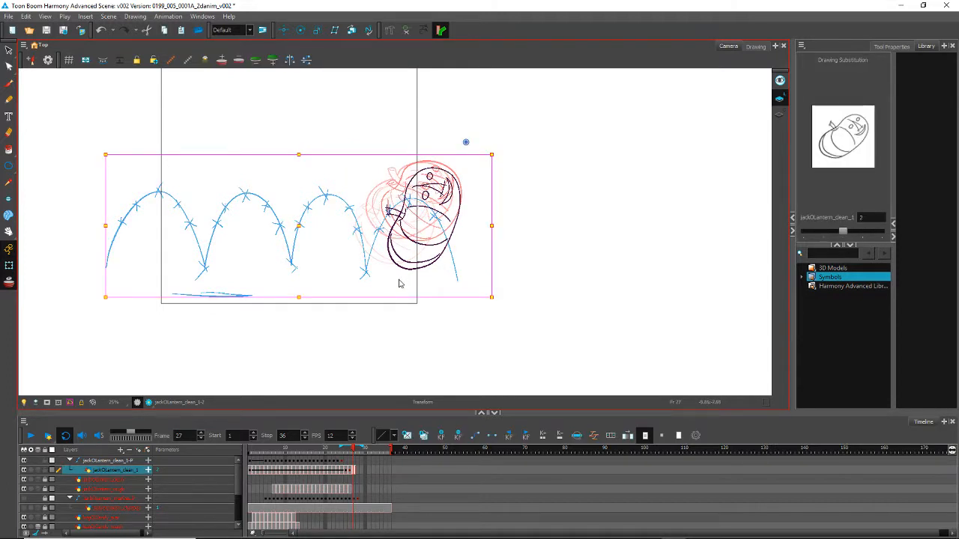
key("ctrl+z")
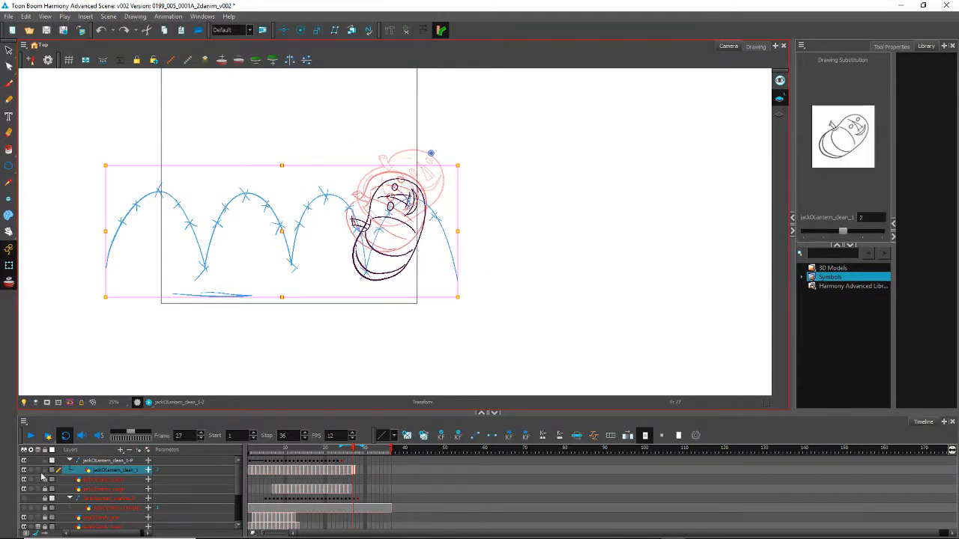
Step: Lock the jackOLantern_clean_1 drawing layer and select its peg on frame 25
left_click(45, 471)
left_click(345, 468)
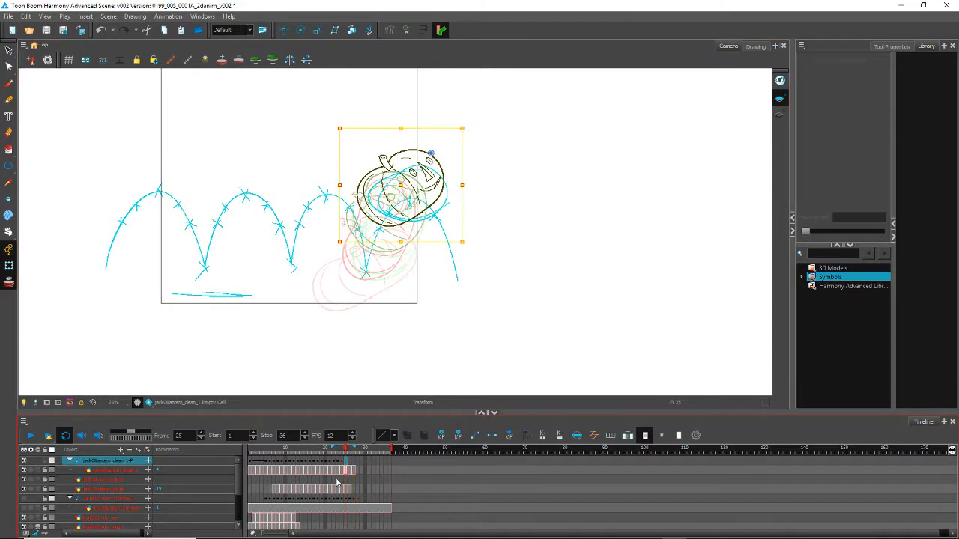
left_click(370, 171)
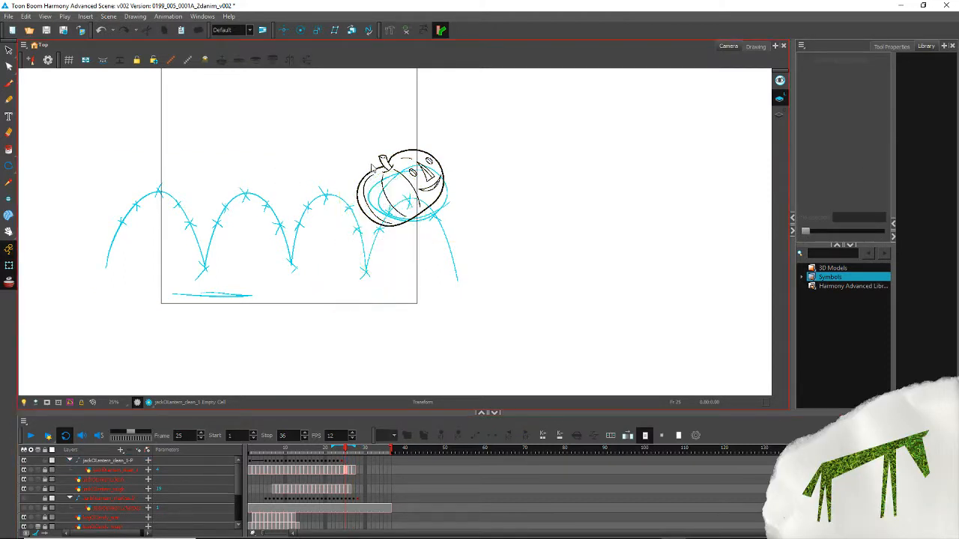
left_click(348, 463)
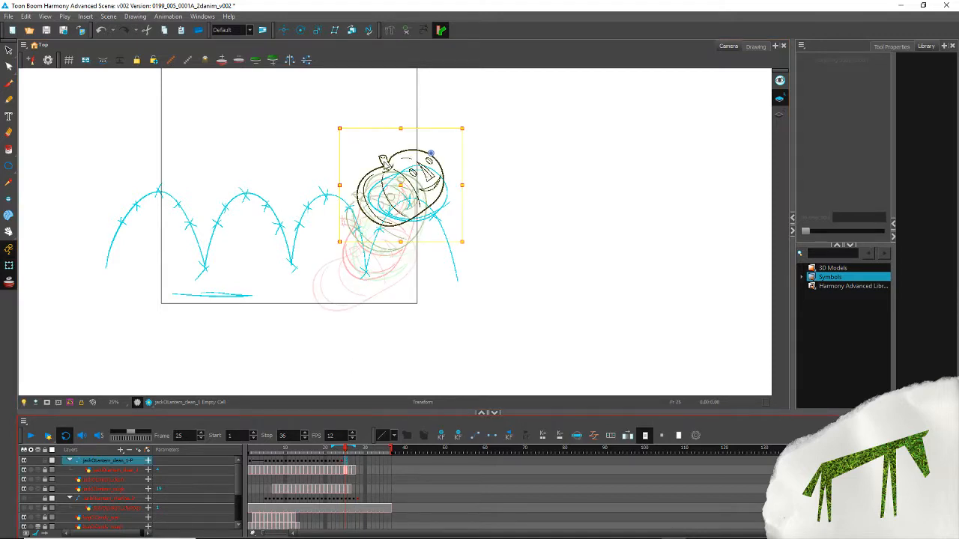
Step: Turn off the onion skin to see the frame 25 pumpkin clearly against the fourth arc
scroll(367, 158, "up", 4)
scroll(364, 187, "down", 1)
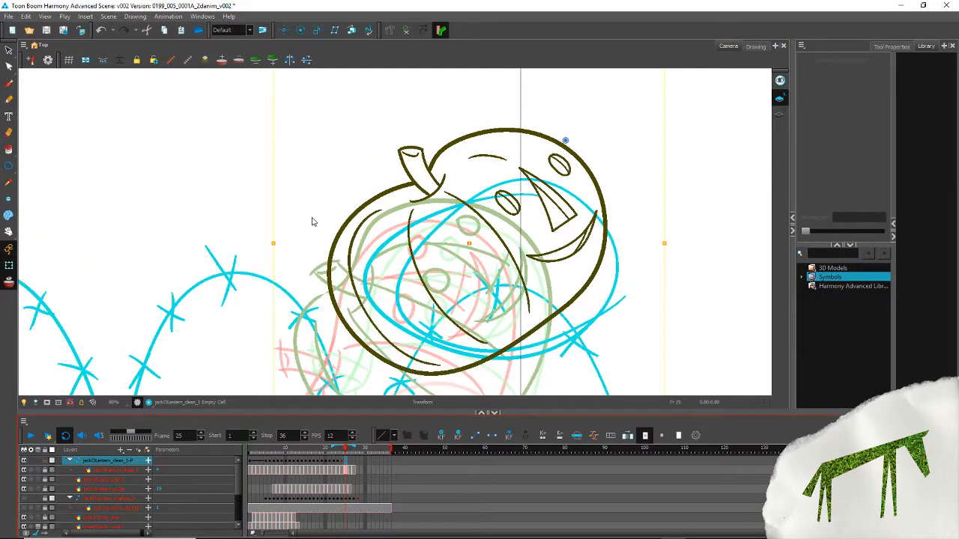
left_click_drag(371, 293, 243, 229)
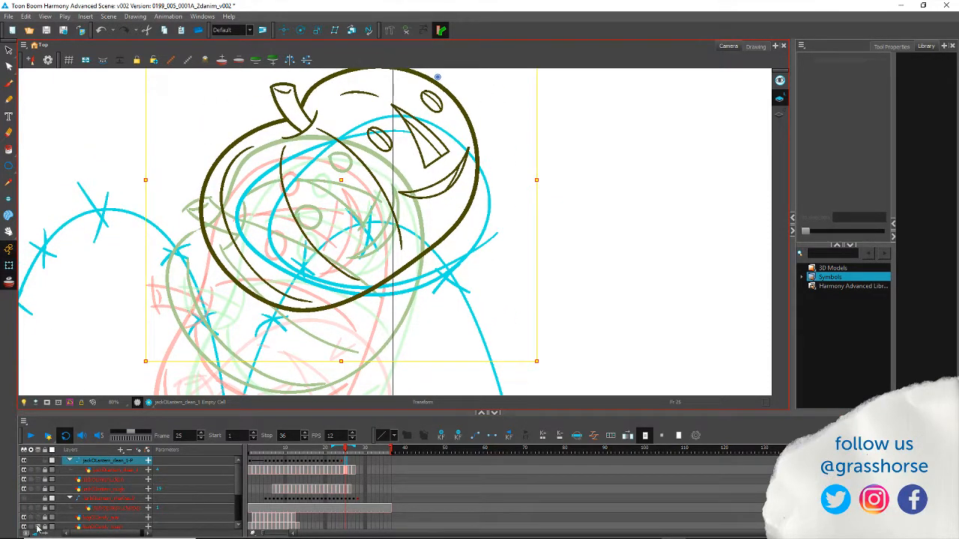
left_click(37, 528)
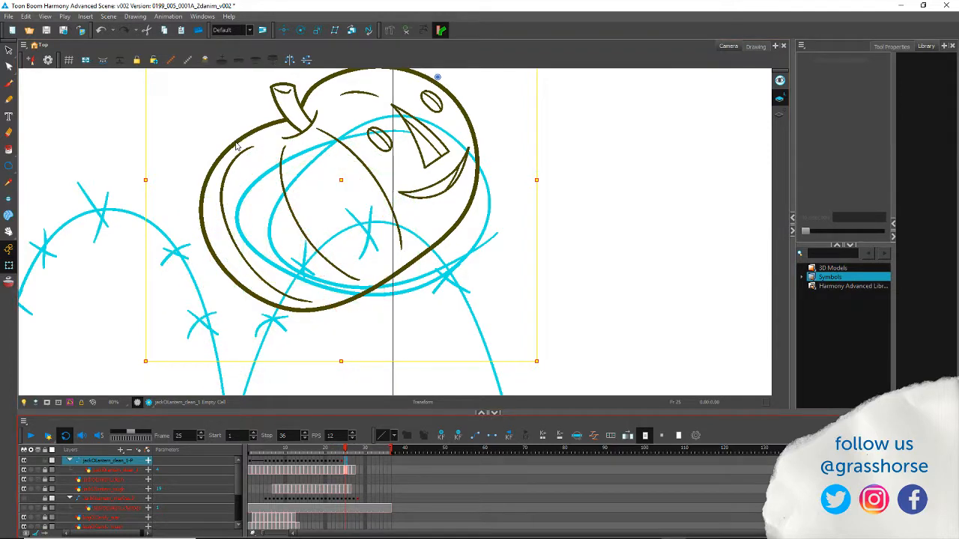
key("comma")
key("period")
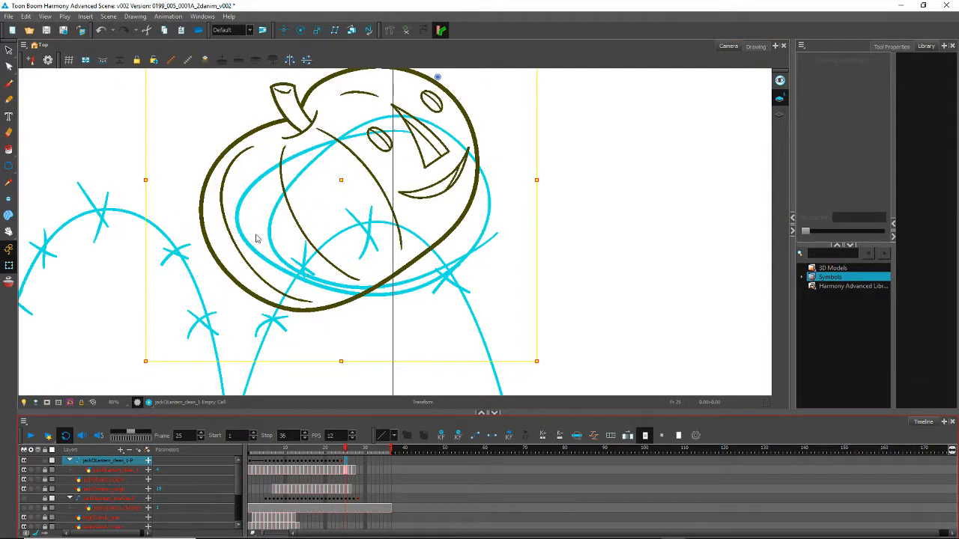
left_click(230, 155)
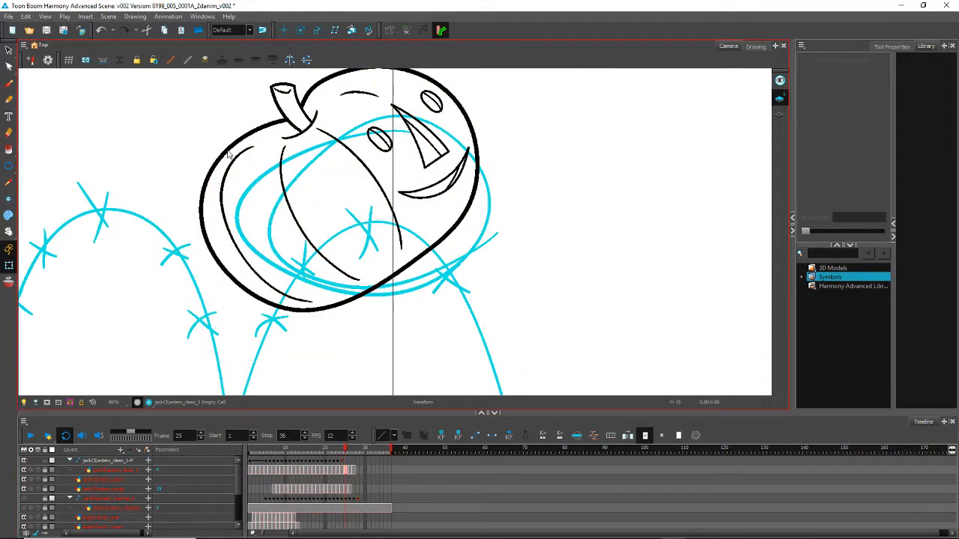
Step: Unlock the jackOLantern_clean_1 drawing layer and move the pumpkin's peg on frame 25 onto the fourth arc's peak
left_click(345, 466)
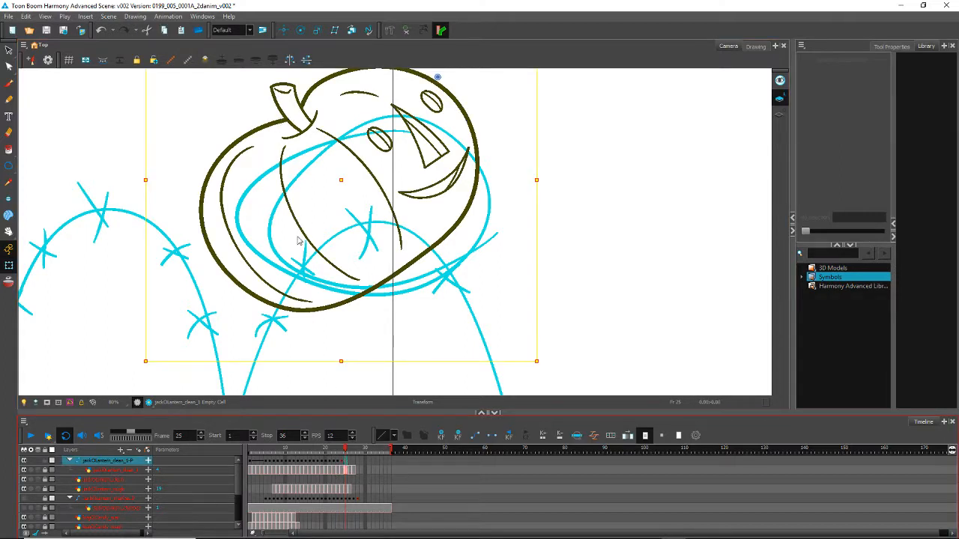
left_click(285, 124)
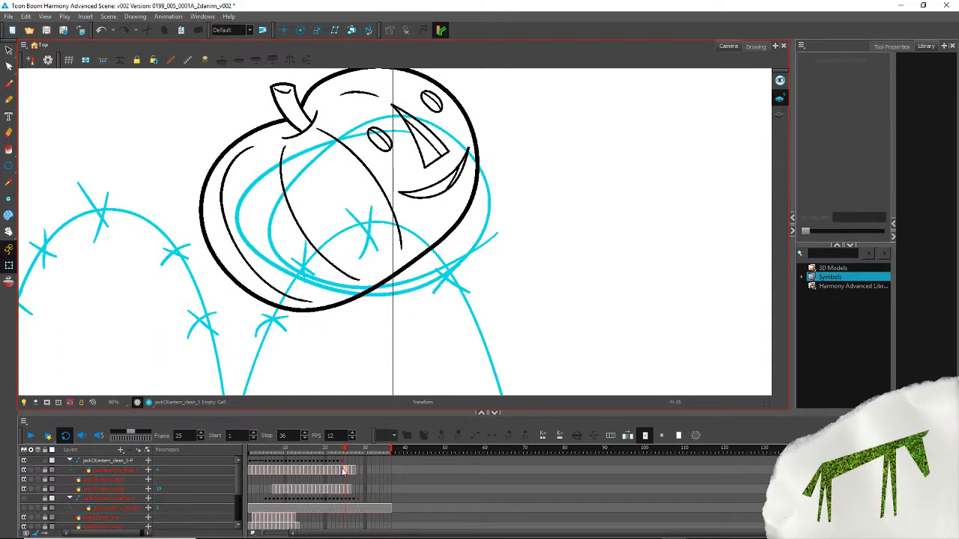
left_click(344, 468)
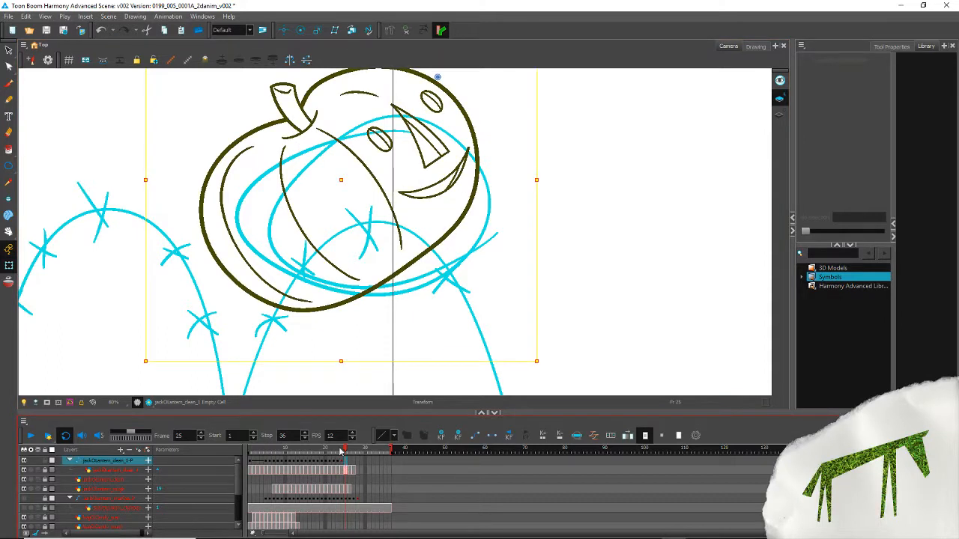
left_click(46, 471)
left_click_drag(320, 310, 347, 353)
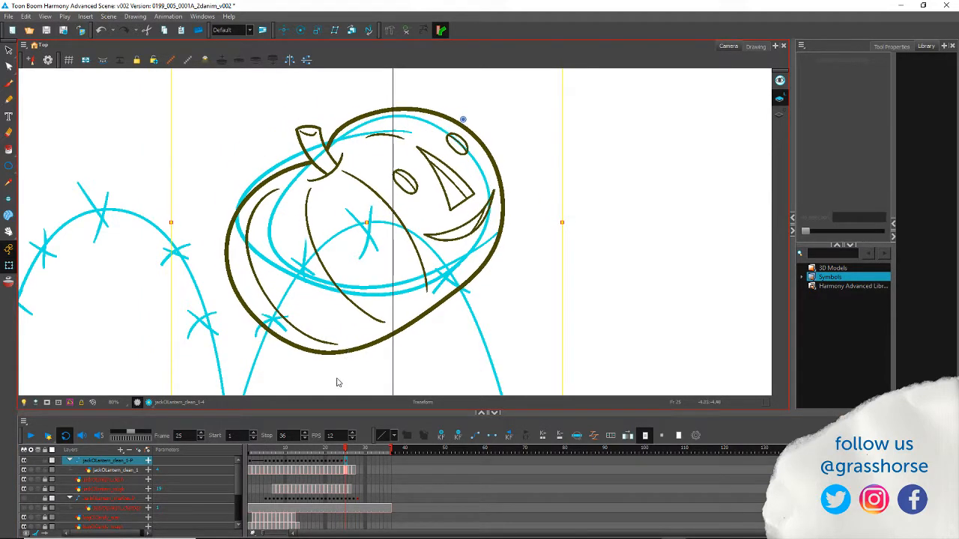
Step: Move the pumpkin with its peg on frames 26 and 27 so it follows the descending side of the fourth arc
key("period")
left_click_drag(278, 352, 243, 241)
mouse_move(167, 180)
left_mouse_down()
mouse_move(251, 147)
mouse_move(291, 145)
left_mouse_up()
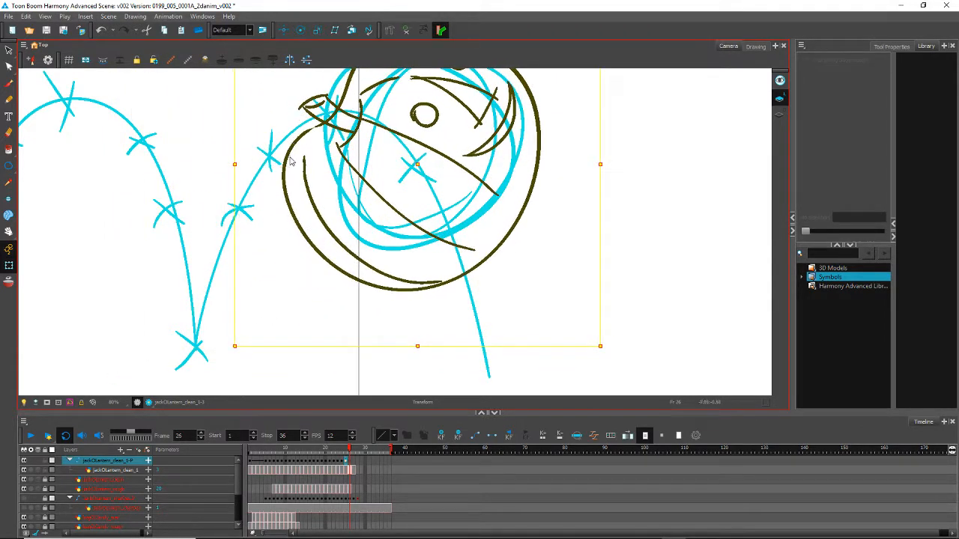
key("period")
mouse_move(293, 274)
left_mouse_down()
mouse_move(180, 208)
mouse_move(313, 262)
mouse_move(276, 266)
left_mouse_up()
mouse_move(309, 238)
left_mouse_down()
mouse_move(331, 222)
mouse_move(340, 247)
mouse_move(330, 236)
left_mouse_up()
Step: Return to frame 19 and rotate the pumpkin's peg clockwise around its centre until the pumpkin sits upright on the third arc's peak
key("comma")
key("comma")
key("comma")
key("comma")
key("comma")
key("comma")
key("comma")
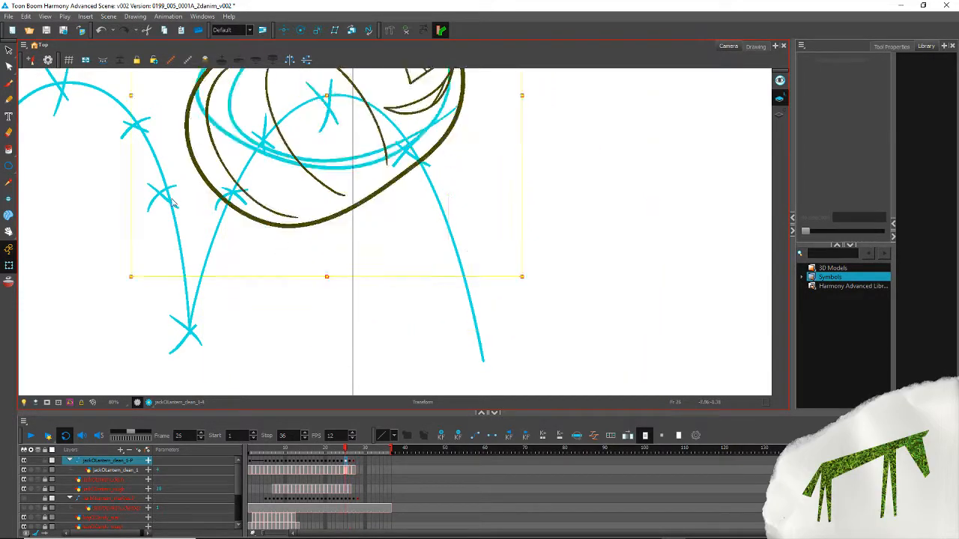
key("comma")
key("comma")
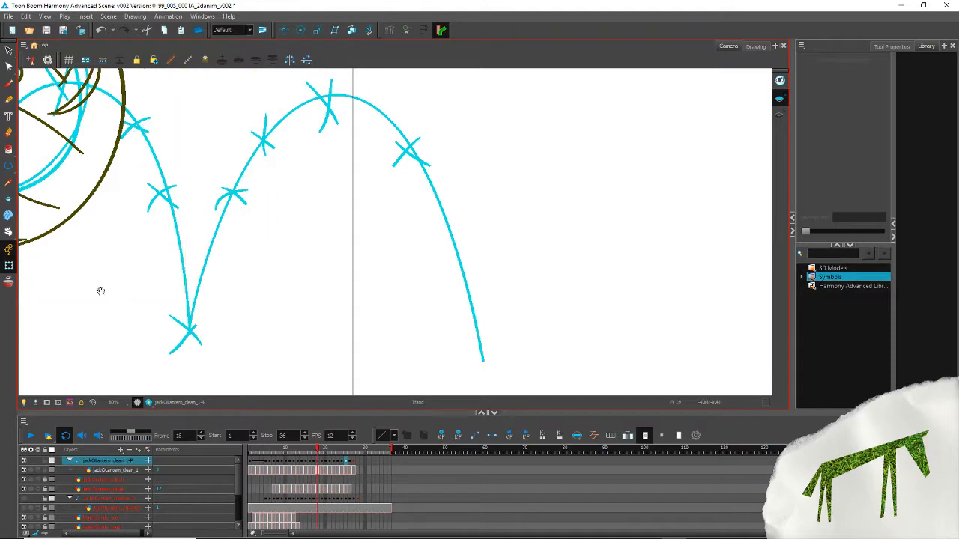
left_click_drag(100, 291, 321, 287)
key("comma")
key("period")
key("period")
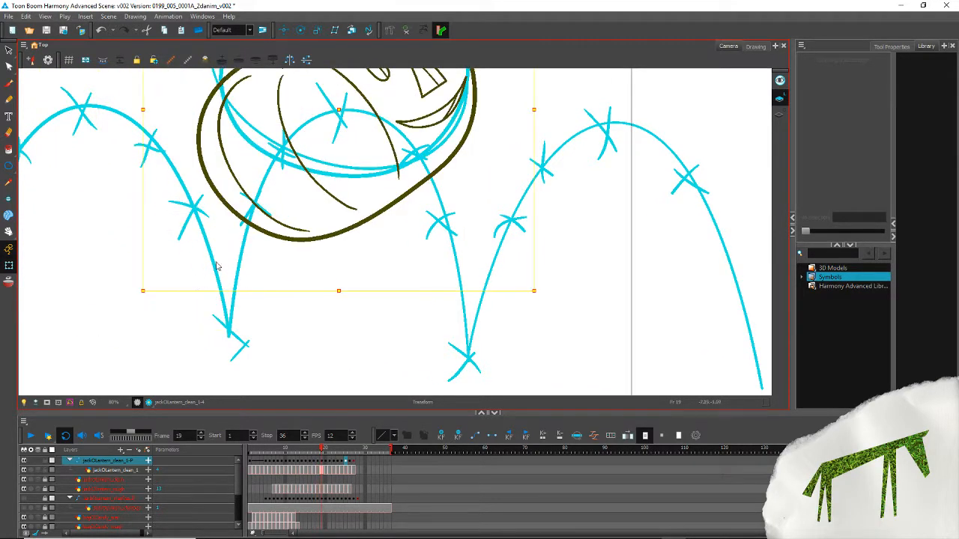
mouse_move(142, 296)
left_mouse_down()
mouse_move(103, 240)
mouse_move(96, 180)
left_mouse_up()
key("ctrl+z")
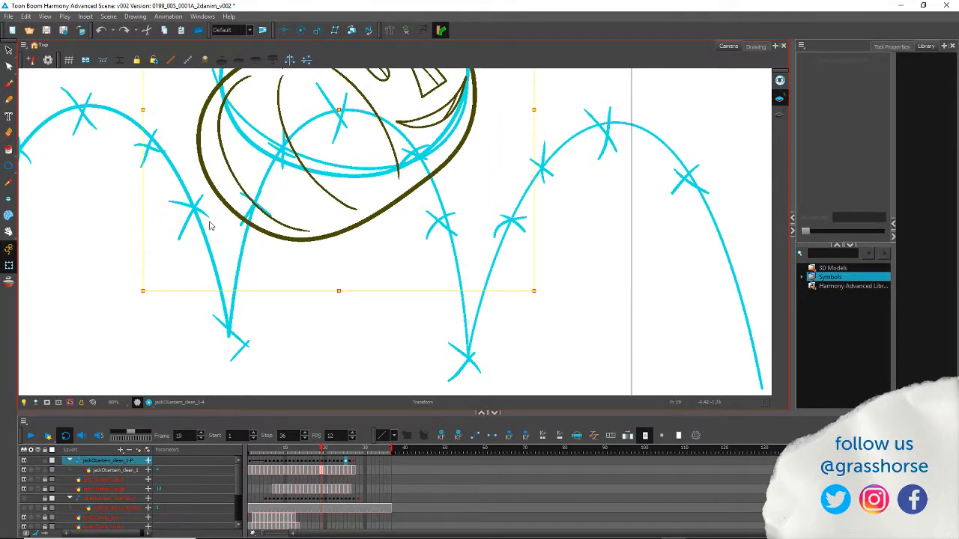
scroll(210, 226, "down", 3)
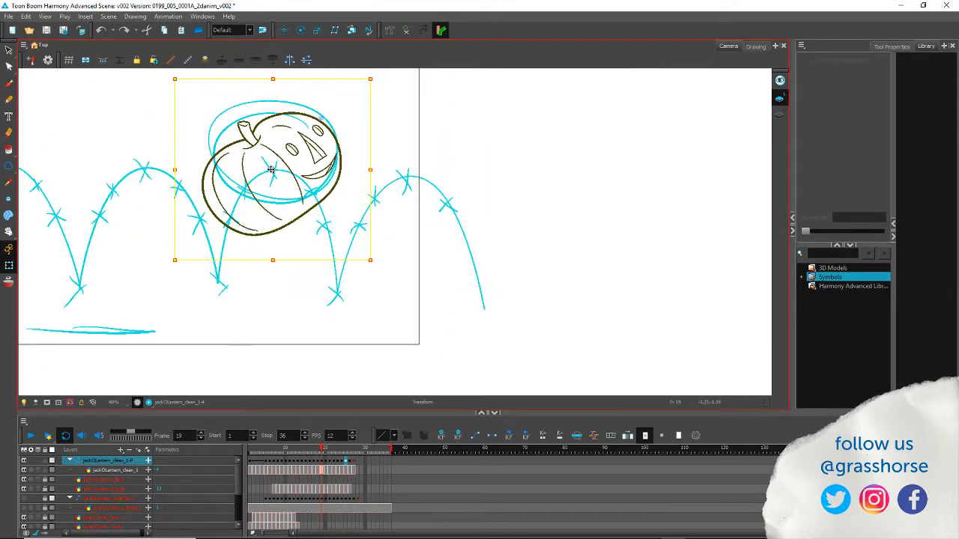
left_click_drag(171, 268, 137, 196)
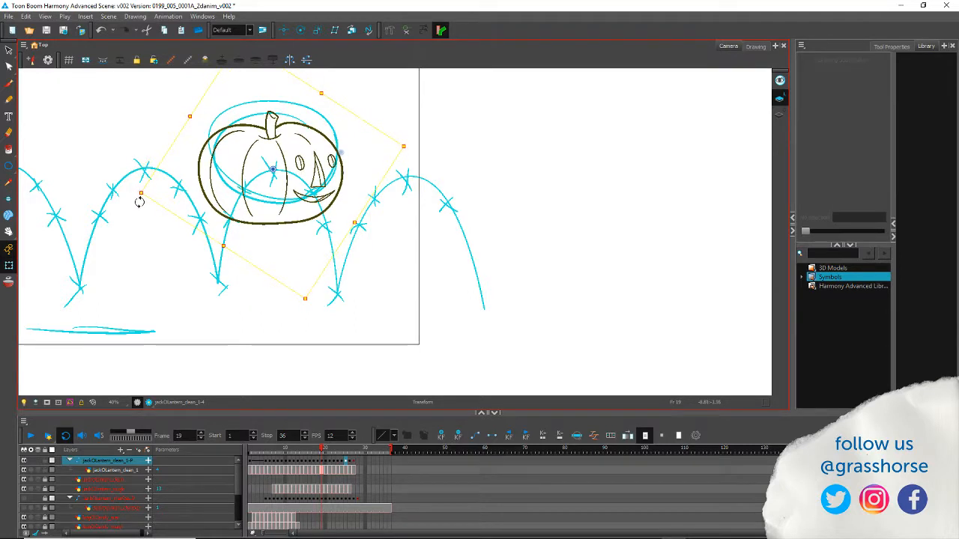
Step: Rotate the pumpkin's peg clockwise on frames 20 and 21 so the face tips downward along the third arc's descent
key("period")
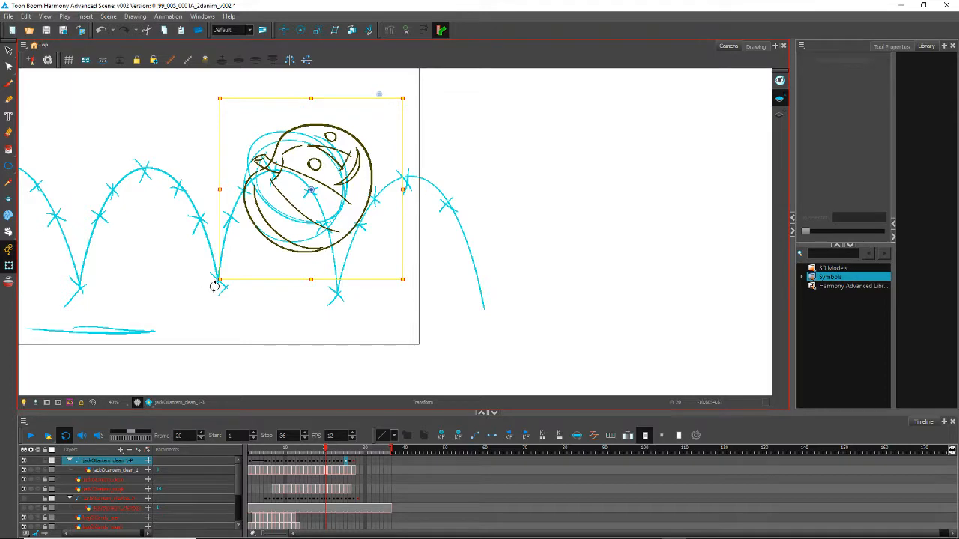
mouse_move(215, 286)
left_mouse_down()
mouse_move(186, 172)
mouse_move(244, 64)
mouse_move(229, 60)
mouse_move(238, 57)
left_mouse_up()
key("period")
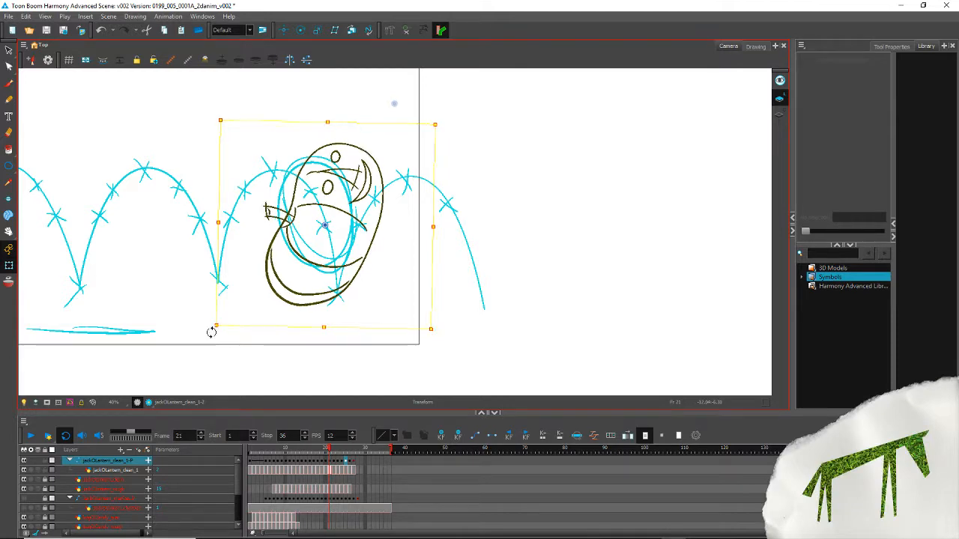
mouse_move(209, 327)
left_mouse_down()
mouse_move(314, 64)
mouse_move(360, 73)
mouse_move(334, 78)
left_mouse_up()
Step: Centre the pivot on the squashed pumpkin on frame 22 and rotate it clockwise until it sits level at the landing point
key("period")
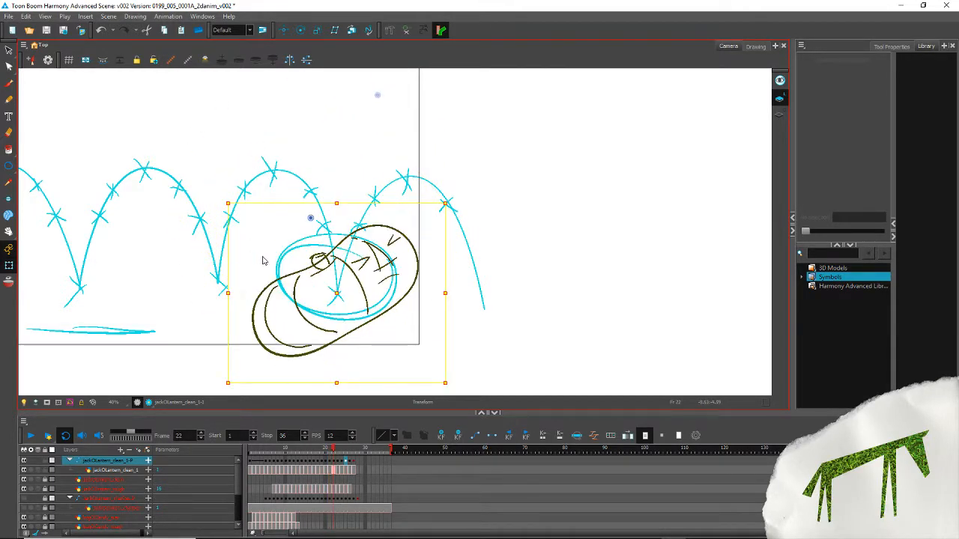
left_click_drag(310, 217, 338, 295)
mouse_move(220, 390)
left_mouse_down()
mouse_move(180, 312)
mouse_move(182, 321)
left_mouse_up()
Step: Centre the pivot on the pumpkins of frames 24 and 25, and rotate the frame 25 pumpkin upright on the fourth arc's peak
key("period")
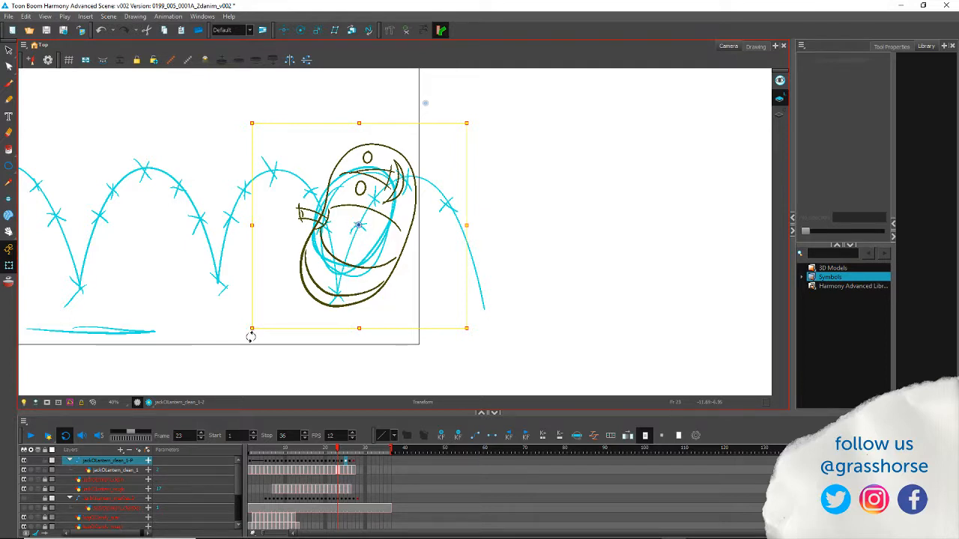
key("period")
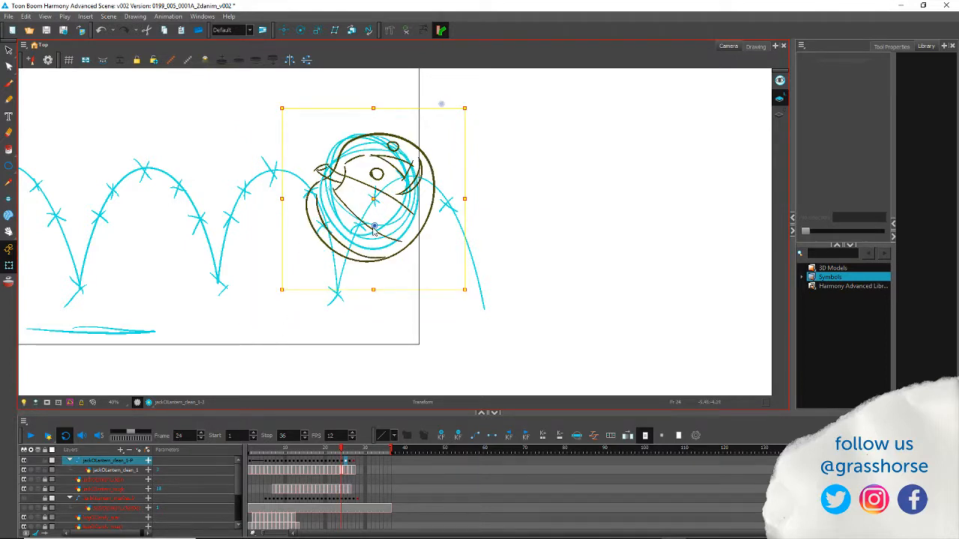
key("period")
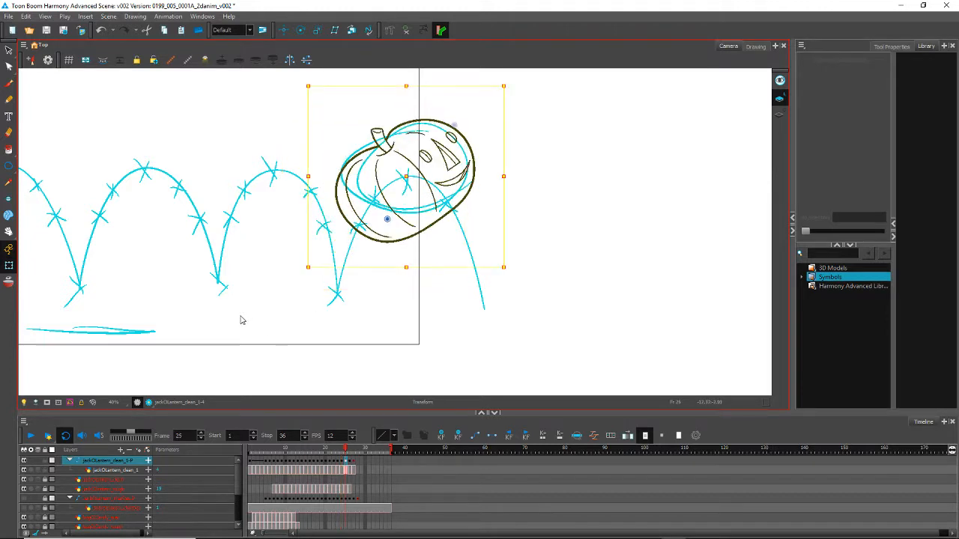
left_click_drag(387, 220, 405, 176)
key("comma")
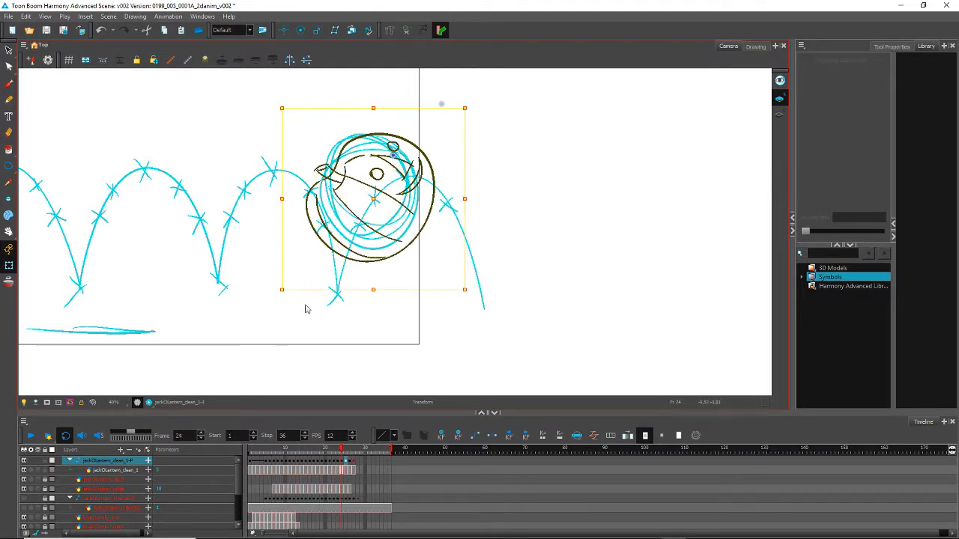
left_click_drag(392, 156, 374, 199)
left_click_drag(277, 296, 278, 293)
key("period")
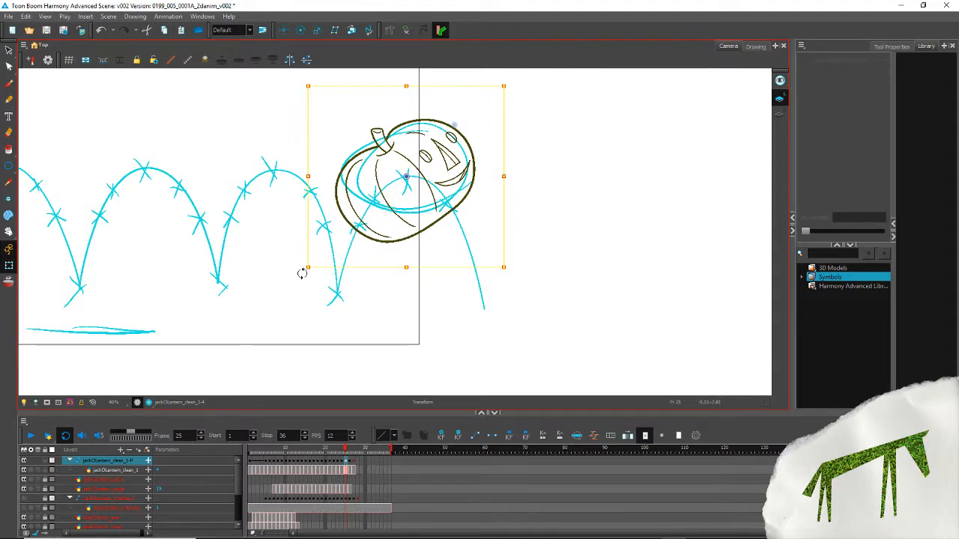
left_click_drag(302, 273, 262, 201)
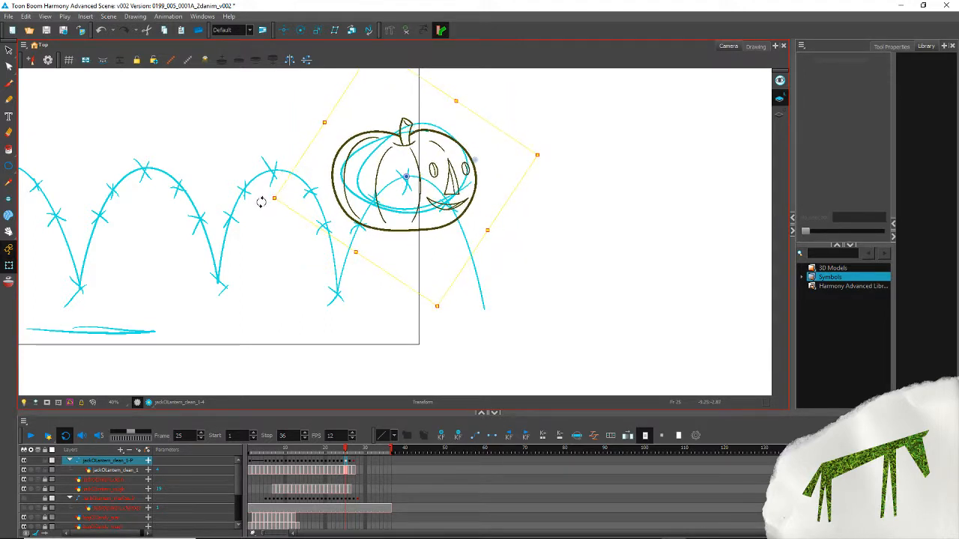
Step: Reselect the peg on frame 26, centre its pivot, and rotate the pumpkin face-down on frames 26 and 27 along the fourth arc's descent
key("period")
key("Escape")
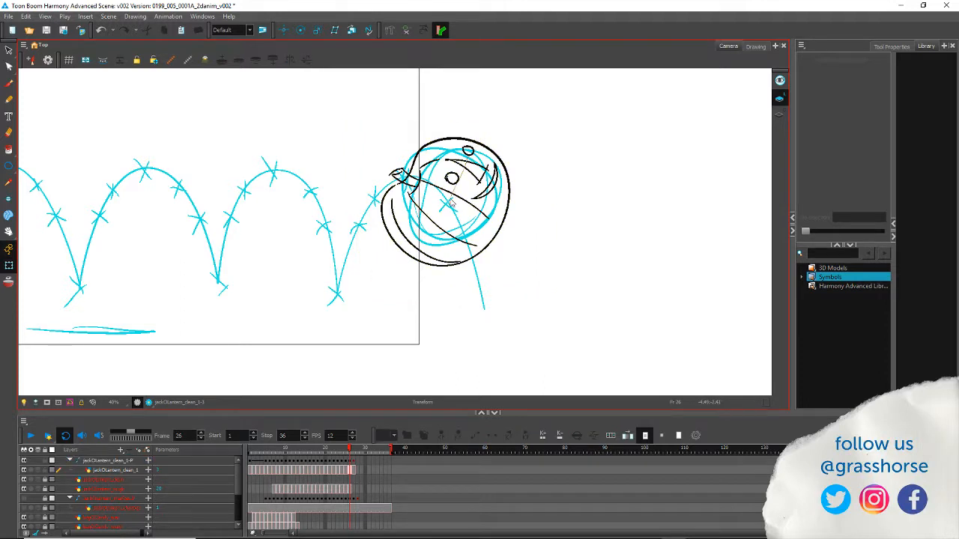
left_click(448, 206)
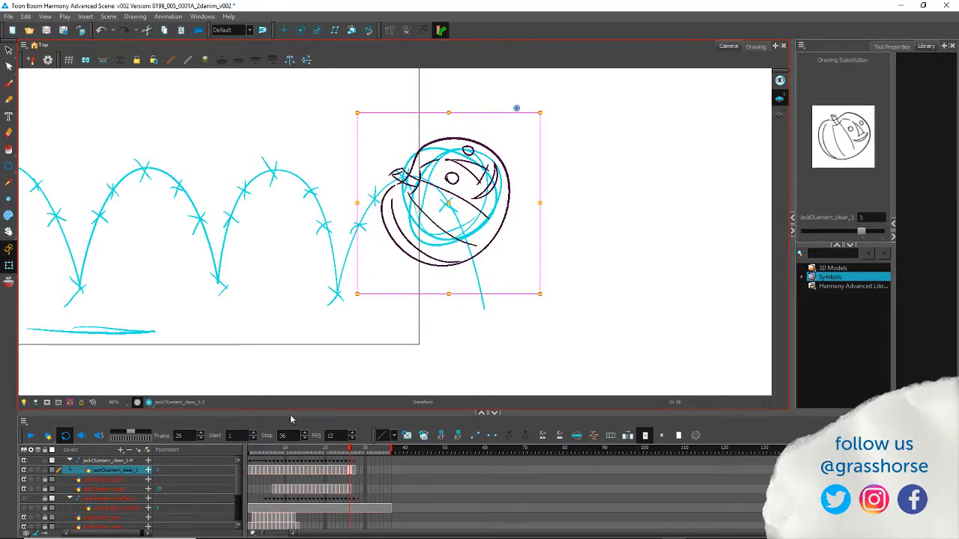
left_click(351, 461)
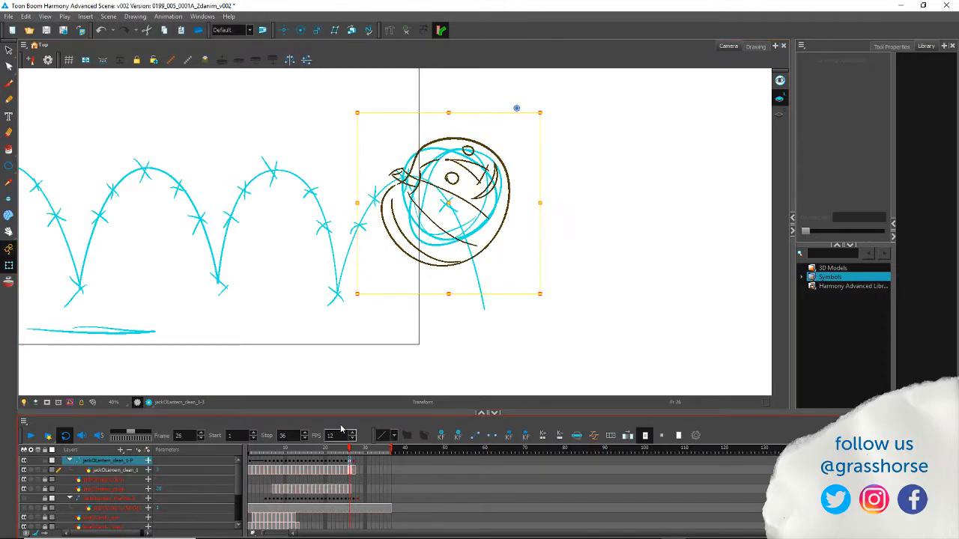
left_click(516, 108)
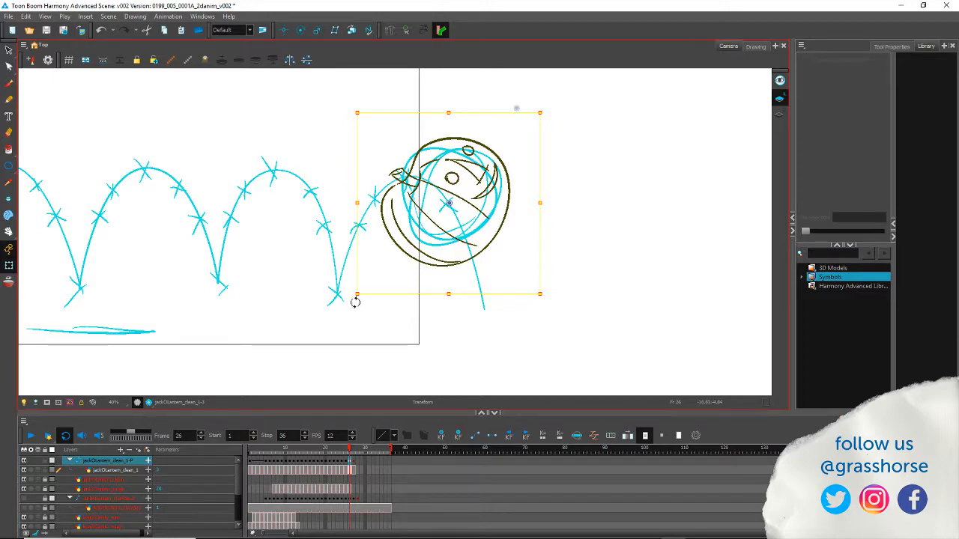
mouse_move(355, 302)
left_mouse_down()
mouse_move(332, 250)
mouse_move(359, 91)
left_mouse_up()
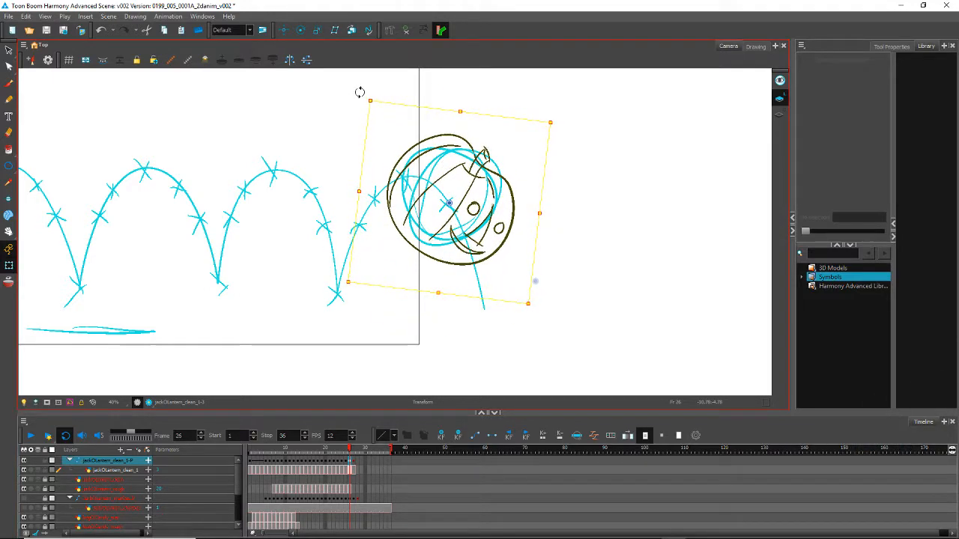
key("period")
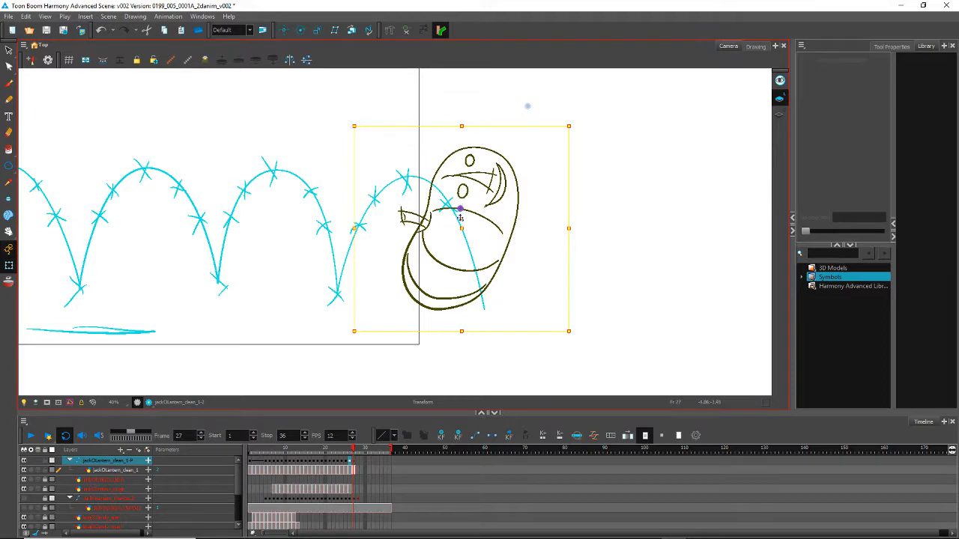
mouse_move(350, 340)
left_mouse_down()
mouse_move(342, 92)
mouse_move(519, 67)
mouse_move(451, 73)
left_mouse_up()
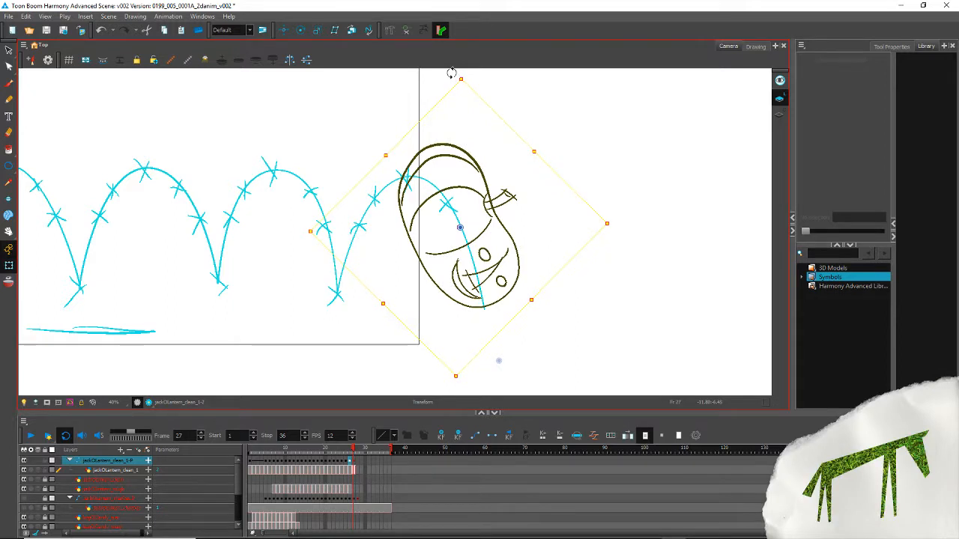
Step: Mask everything outside the camera frame and play back the bouncing pumpkin animation
scroll(217, 235, "down", 6)
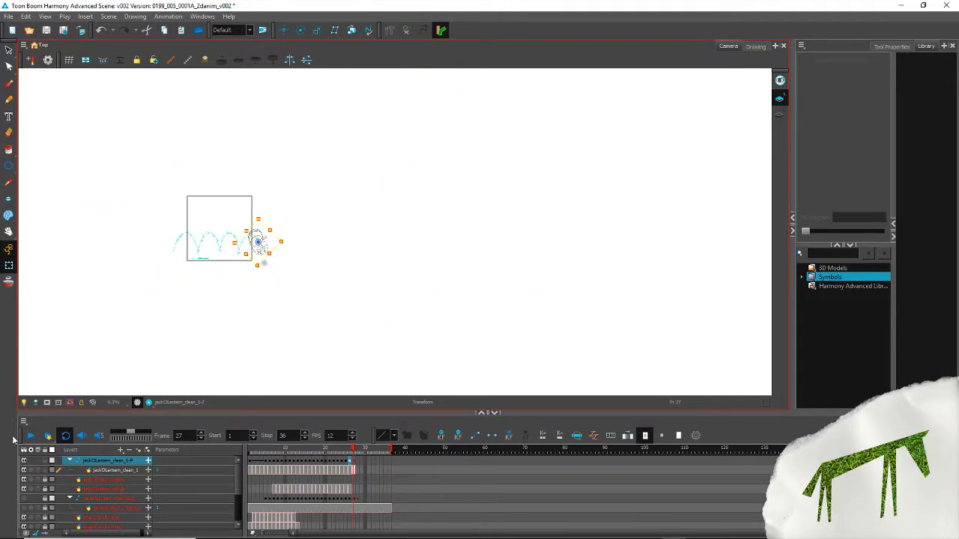
left_click(46, 402)
left_click(30, 435)
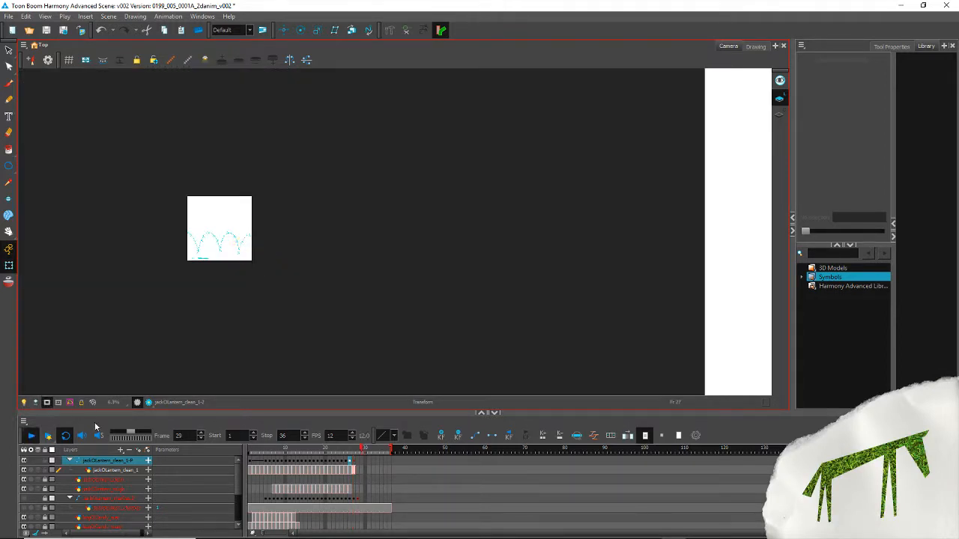
scroll(187, 255, "up", 3)
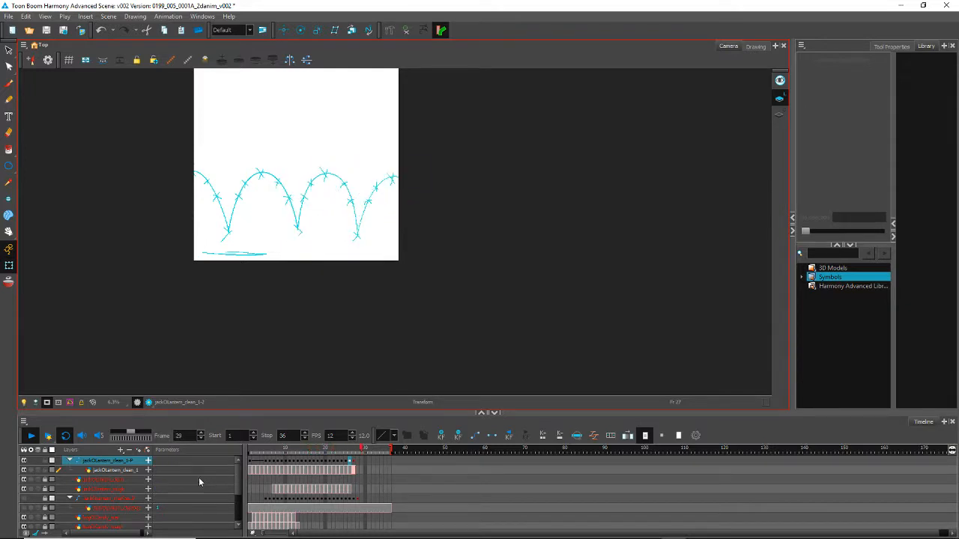
left_click(32, 437)
Step: Delete the drawings and keyframes of the jackOLantern_clean_1 layer and its peg in frames 1 to 4
mouse_move(270, 450)
left_mouse_down()
mouse_move(359, 456)
mouse_move(345, 465)
mouse_move(248, 470)
mouse_move(264, 467)
left_mouse_up()
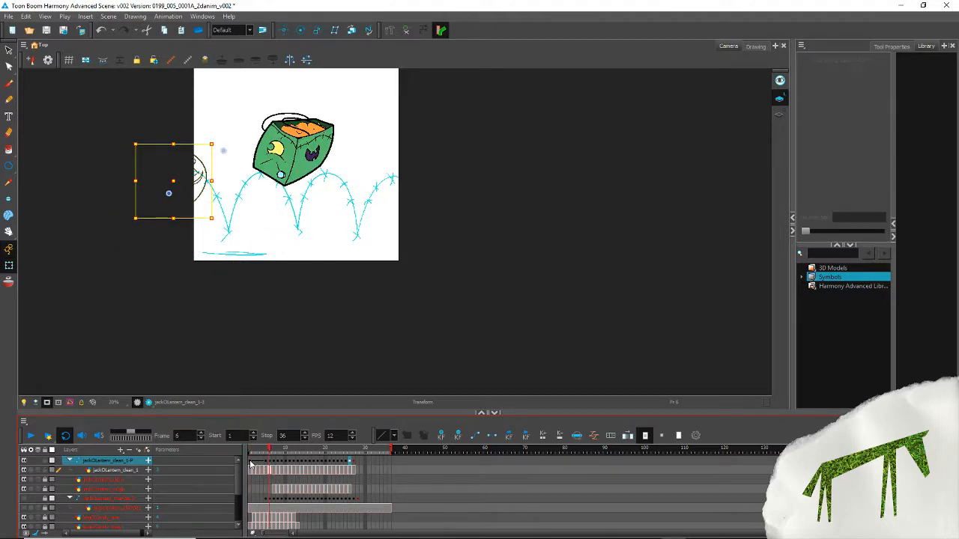
left_click(251, 466)
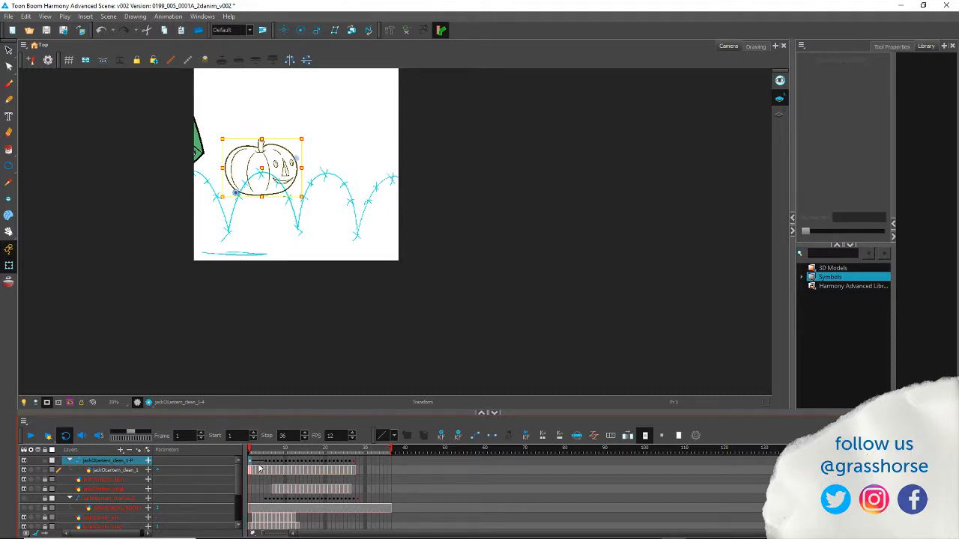
left_click(265, 456)
mouse_move(266, 456)
left_mouse_down()
mouse_move(279, 458)
mouse_move(264, 468)
left_mouse_up()
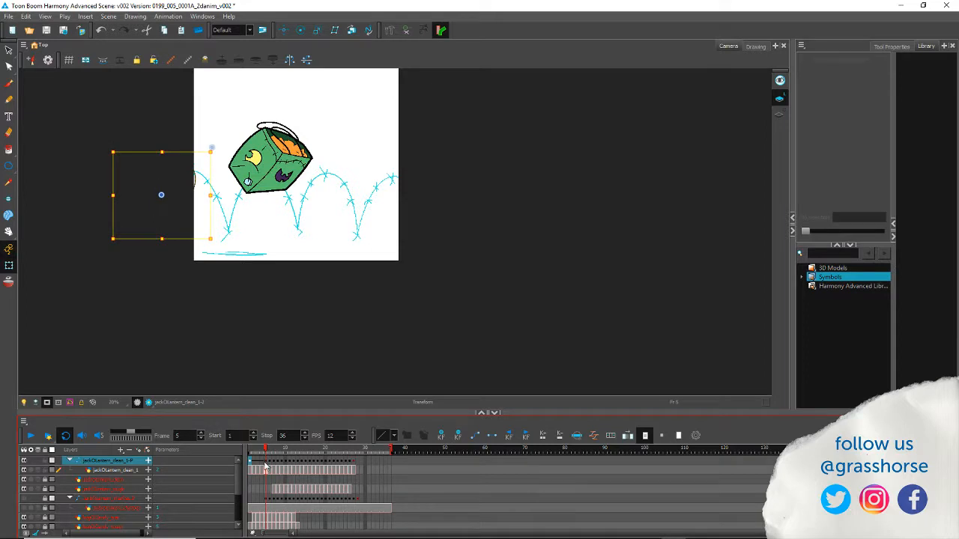
left_click(263, 470)
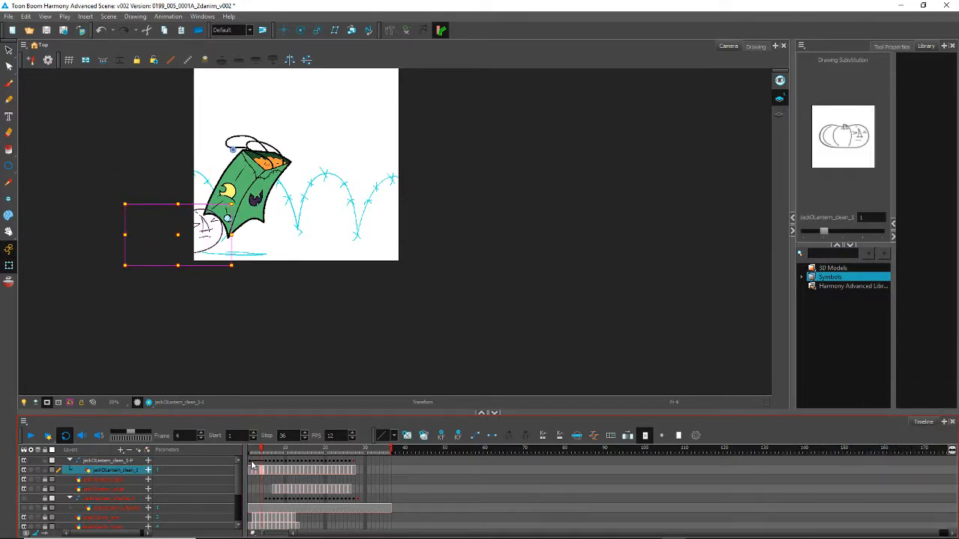
left_click(253, 464)
right_click(253, 469)
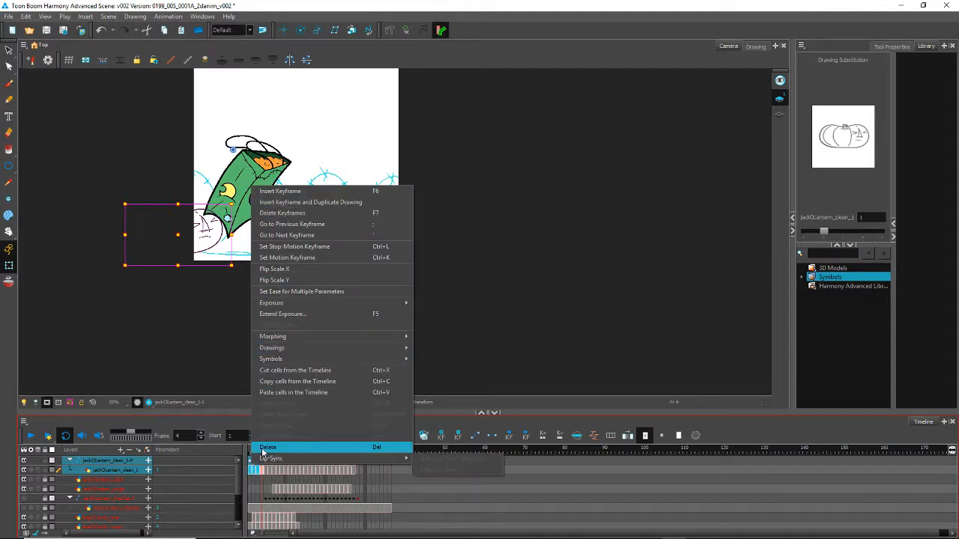
left_click(267, 447)
Step: Play back the trimmed animation from frame 1 and hide the blue bounce-arc guide
left_click_drag(261, 453, 204, 472)
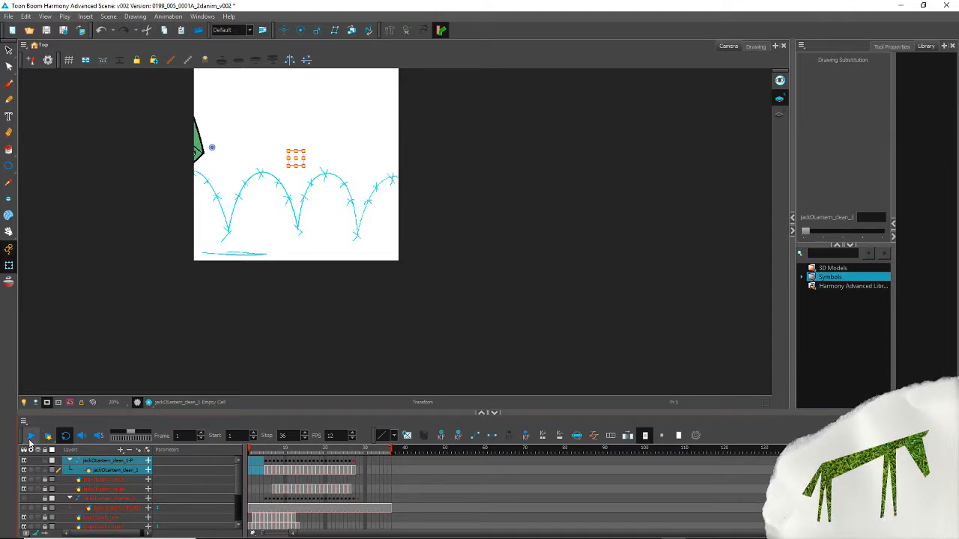
left_click(30, 437)
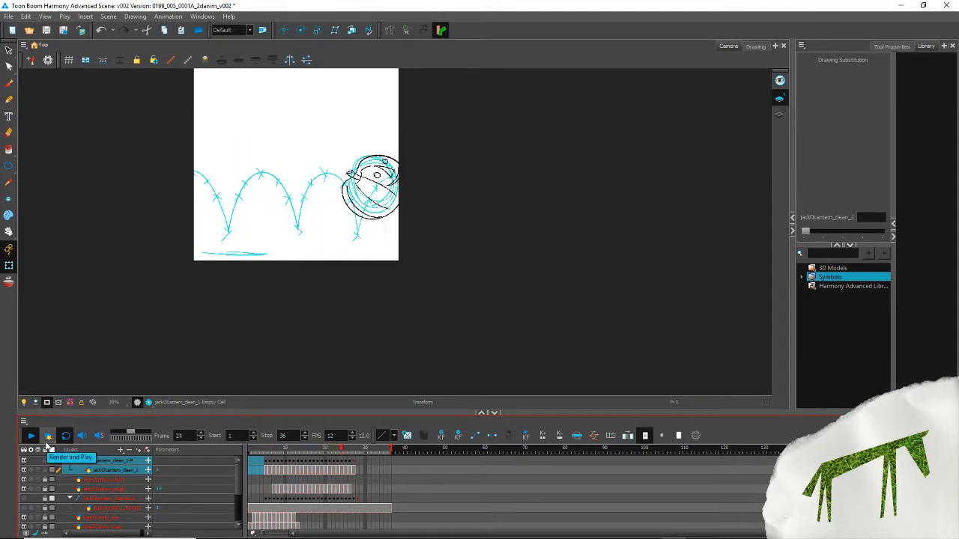
left_click_drag(238, 478, 243, 447)
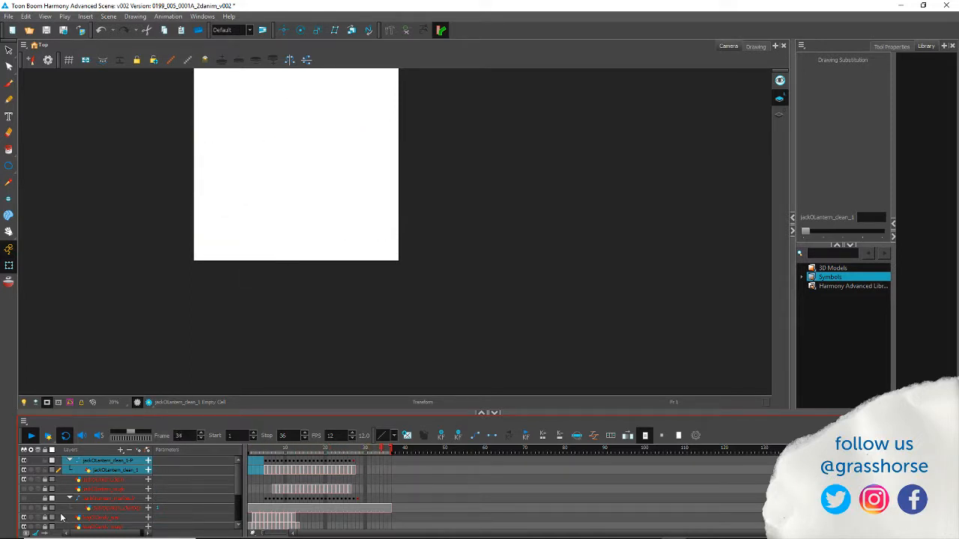
left_click(48, 436)
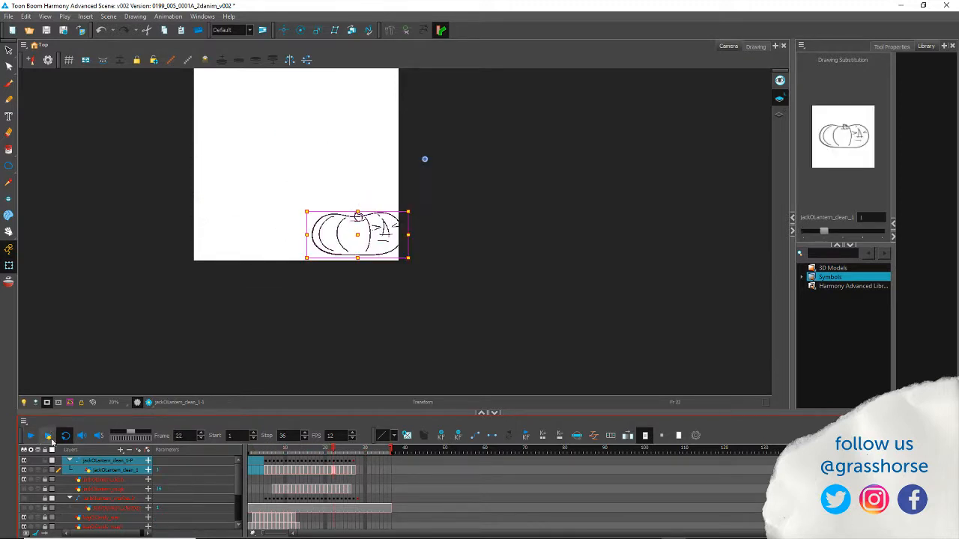
Step: Pencil a wider outline around the squashed pumpkin on frame 16 of the jackOLantern_clean_1 layer
left_click(272, 453)
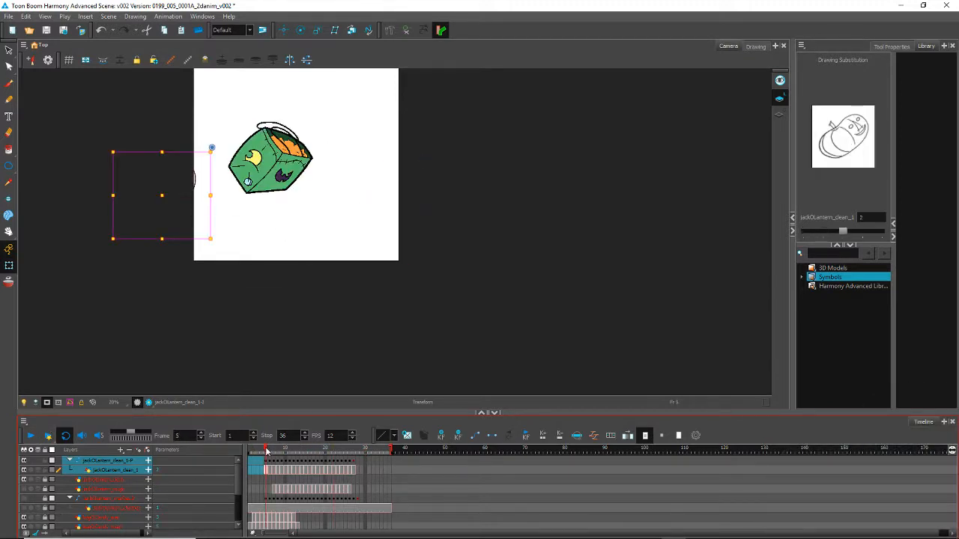
mouse_move(271, 452)
left_mouse_down()
mouse_move(314, 461)
mouse_move(309, 474)
left_mouse_up()
scroll(178, 226, "up", 3)
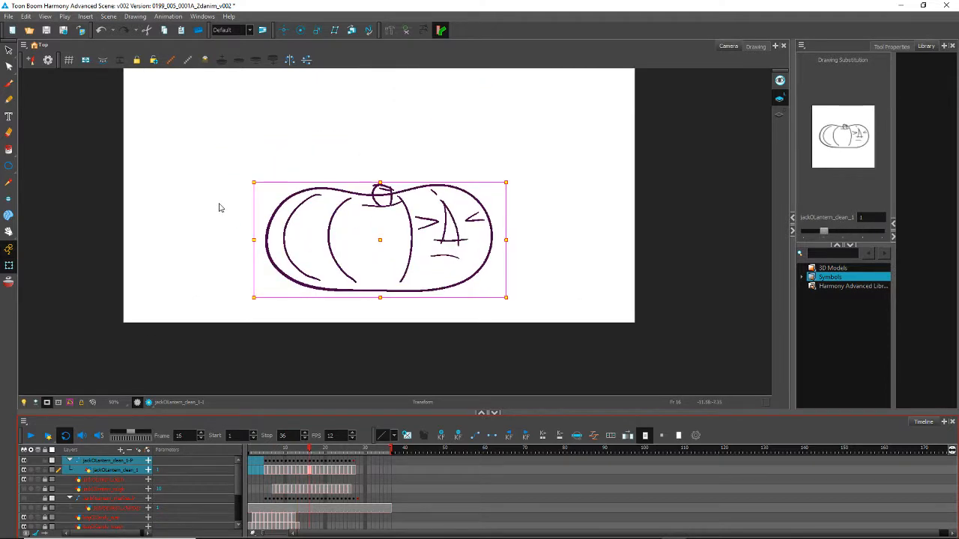
left_click(9, 101)
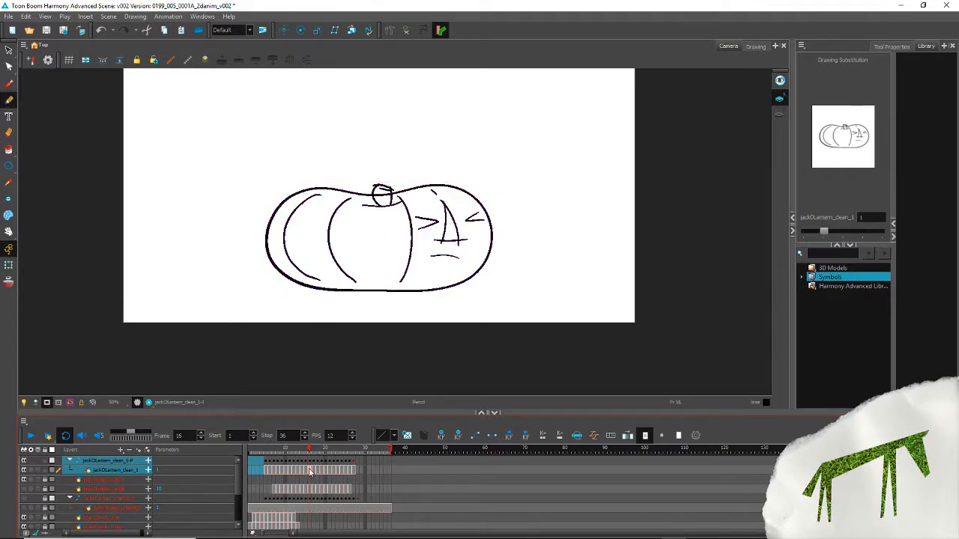
left_click(310, 470)
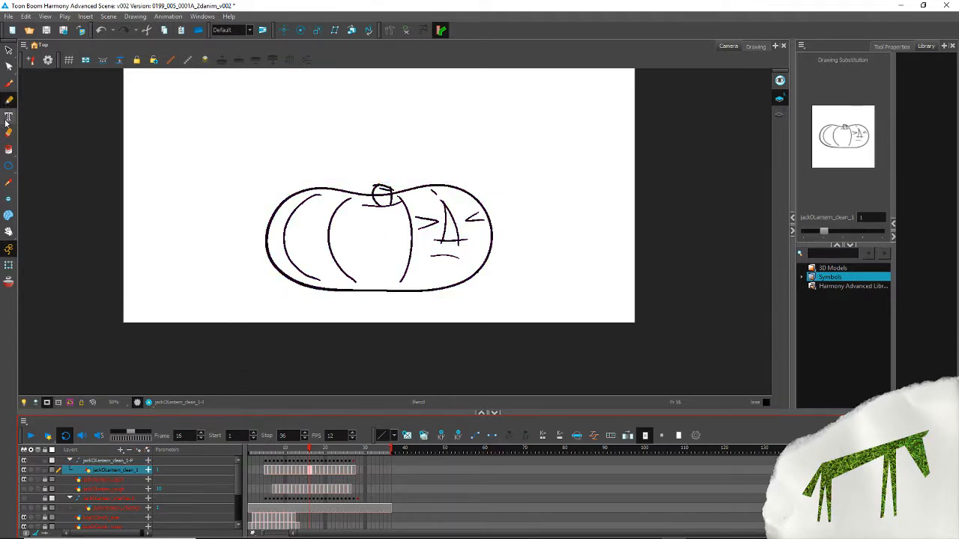
left_click(387, 192)
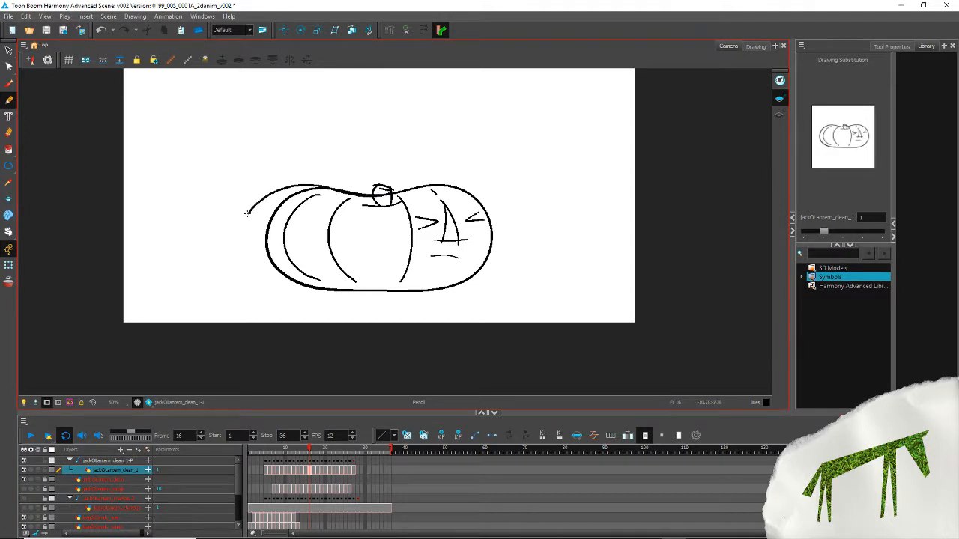
left_click_drag(251, 258, 305, 283)
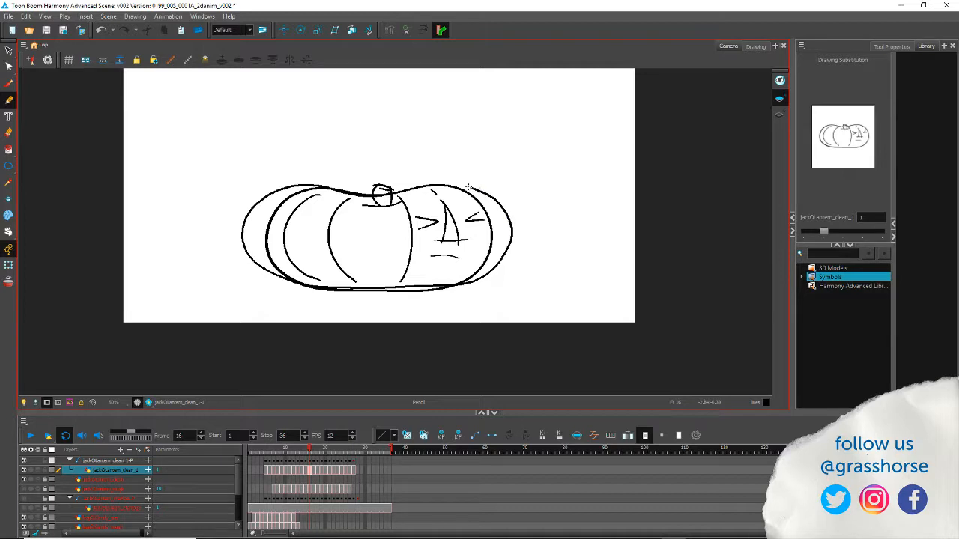
left_click_drag(347, 194, 247, 216)
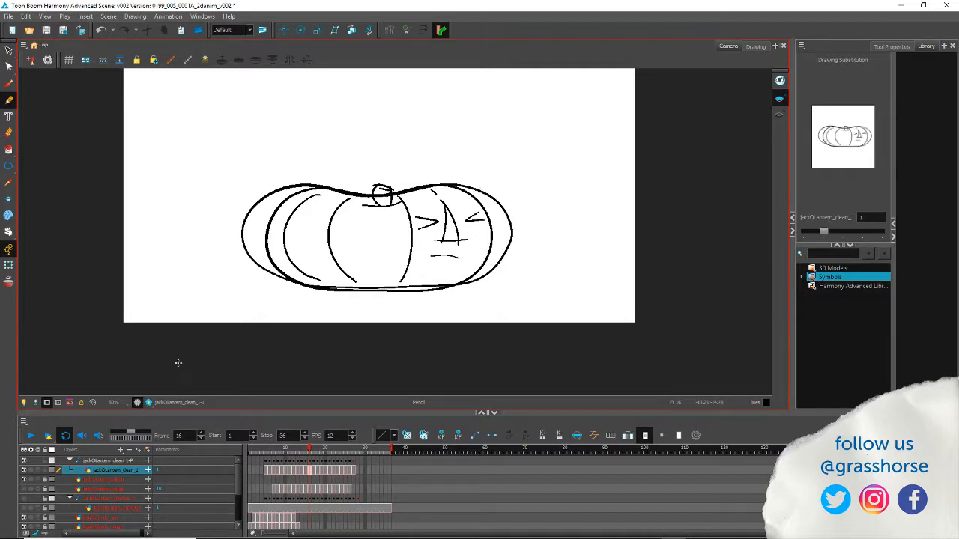
Step: Check the wider squash in playback and delete the old narrower outline from the pumpkin drawing on frame 16
left_click(35, 439)
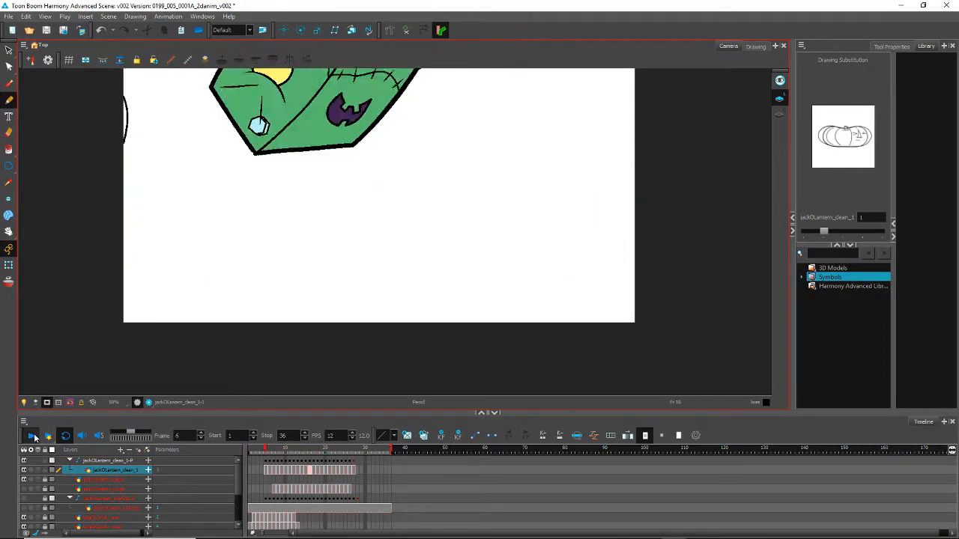
left_click_drag(271, 449, 308, 451)
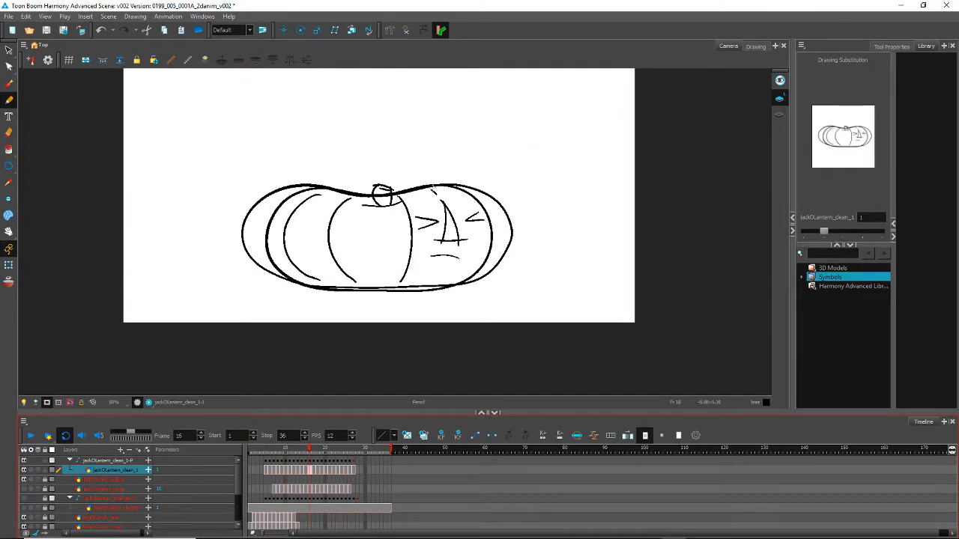
left_click(9, 51)
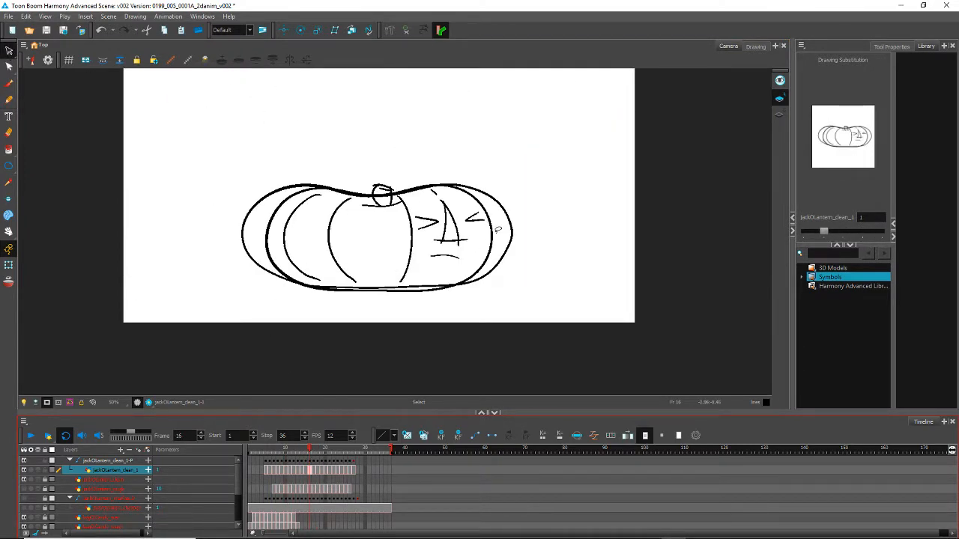
left_click(493, 231)
key("Delete")
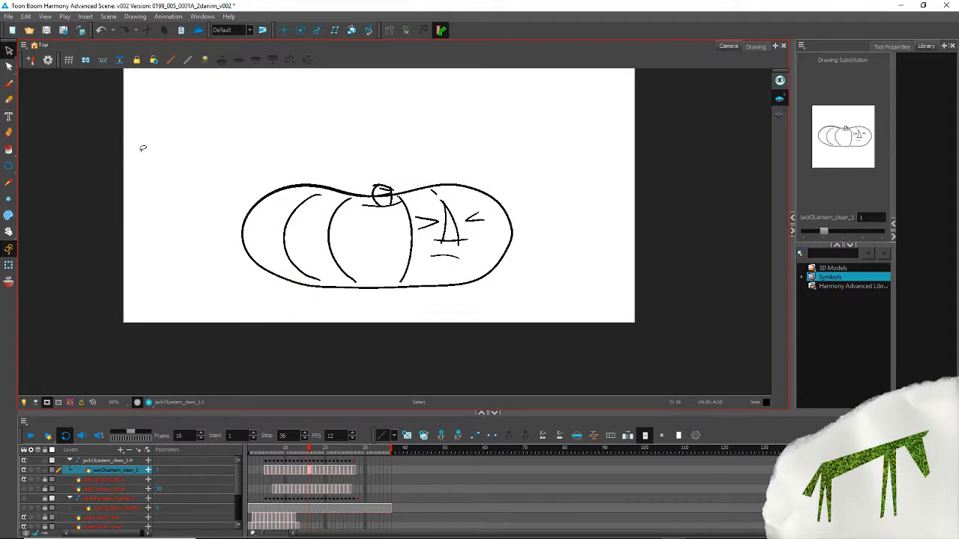
Step: Smooth the new pumpkin outline with the Contour Editor by adjusting its left end, lower left curve and right end
left_click(9, 67)
left_click(235, 197)
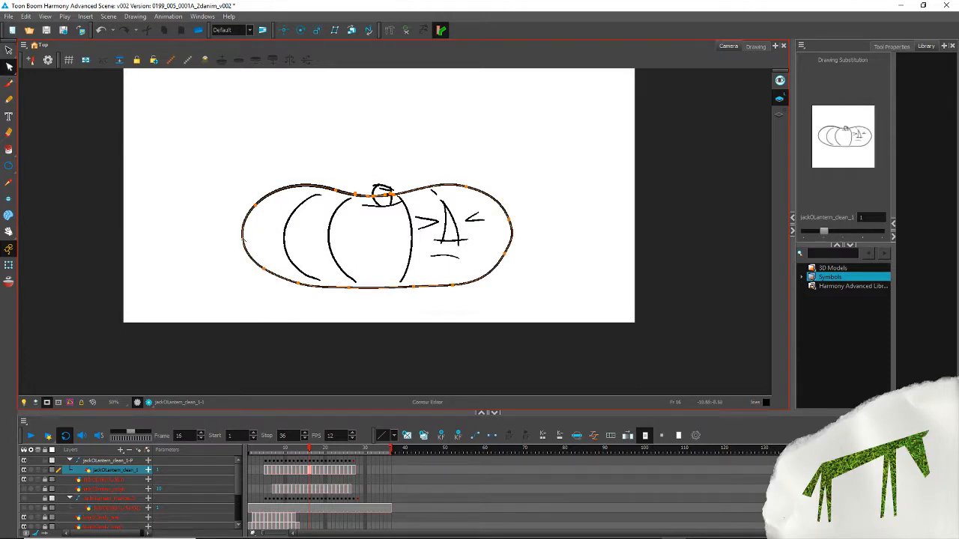
left_click_drag(243, 240, 244, 256)
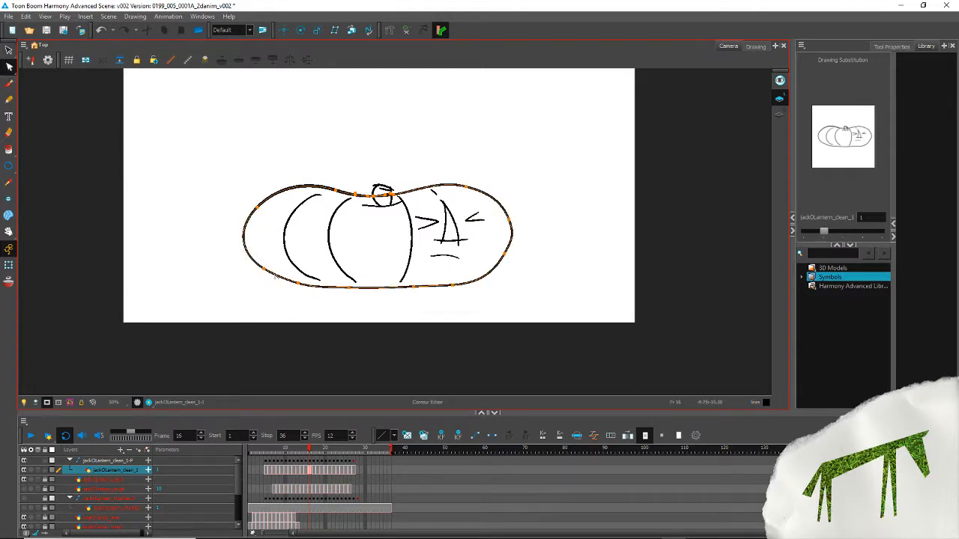
left_click_drag(270, 277, 267, 280)
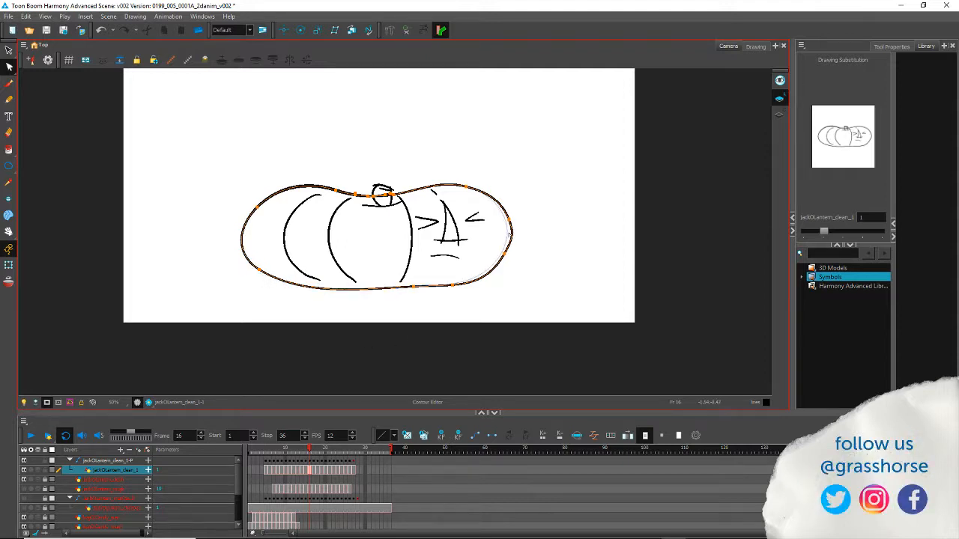
left_click_drag(511, 235, 506, 261)
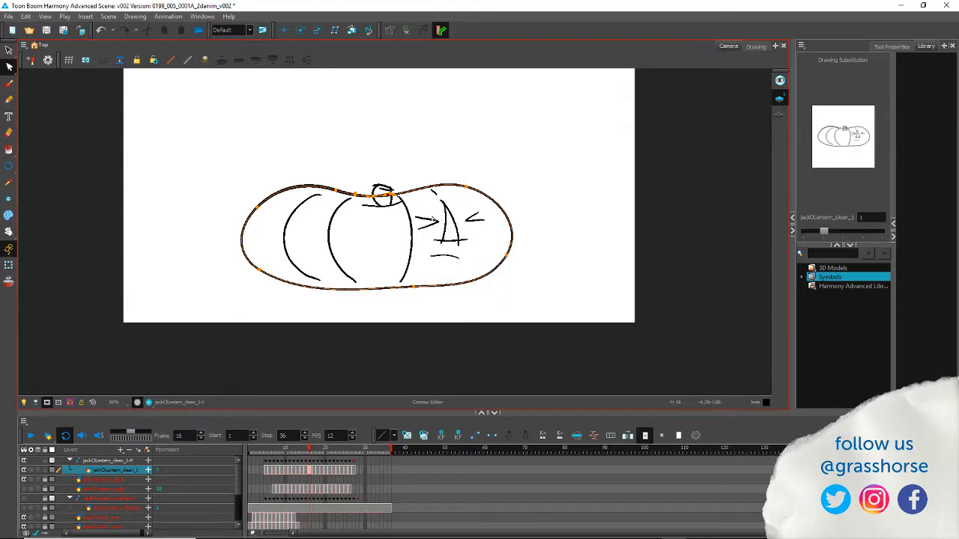
Step: Select the pumpkin's face strokes and nudge them right and slightly down to fit the wider outline
left_click_drag(431, 201, 427, 204)
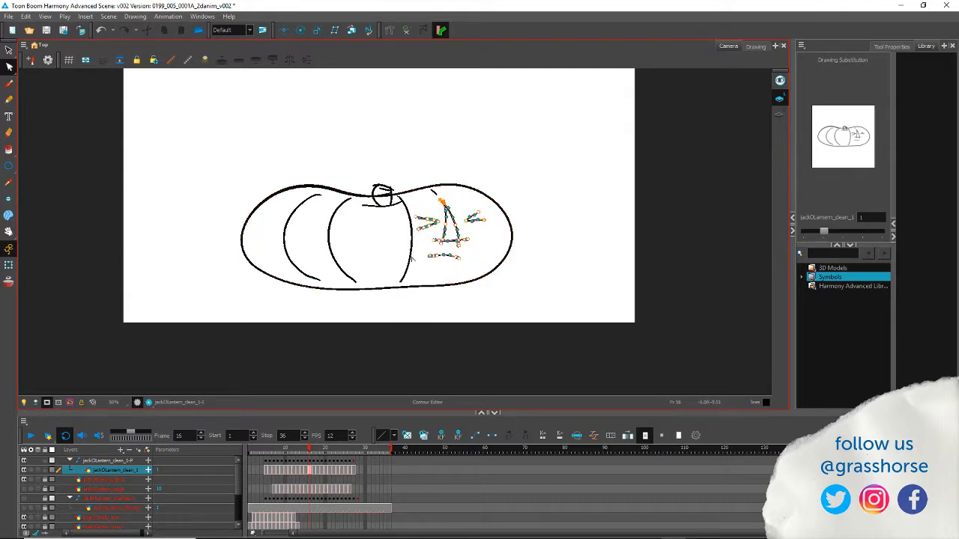
left_click(8, 49)
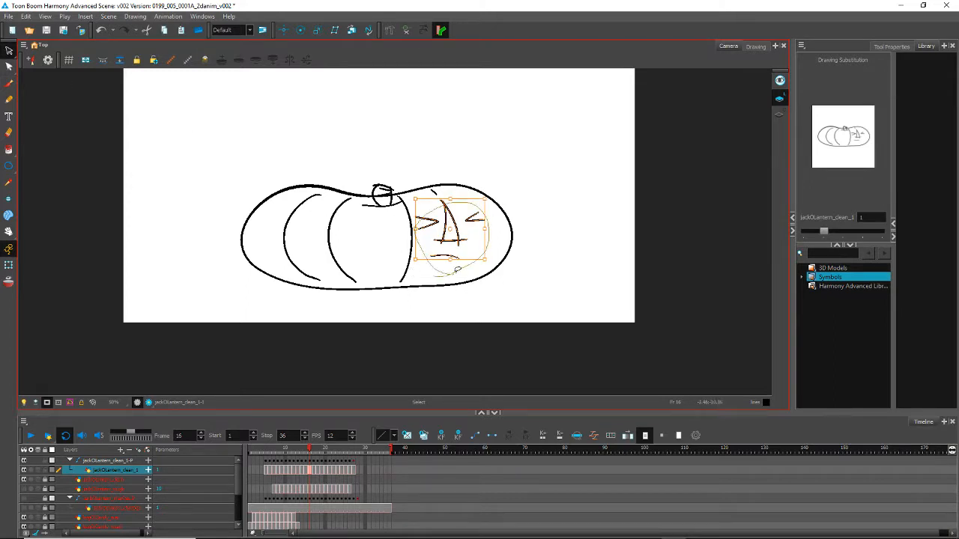
left_click_drag(425, 198, 425, 207)
key("Right")
key("Right")
key("Right")
key("Right")
key("Right")
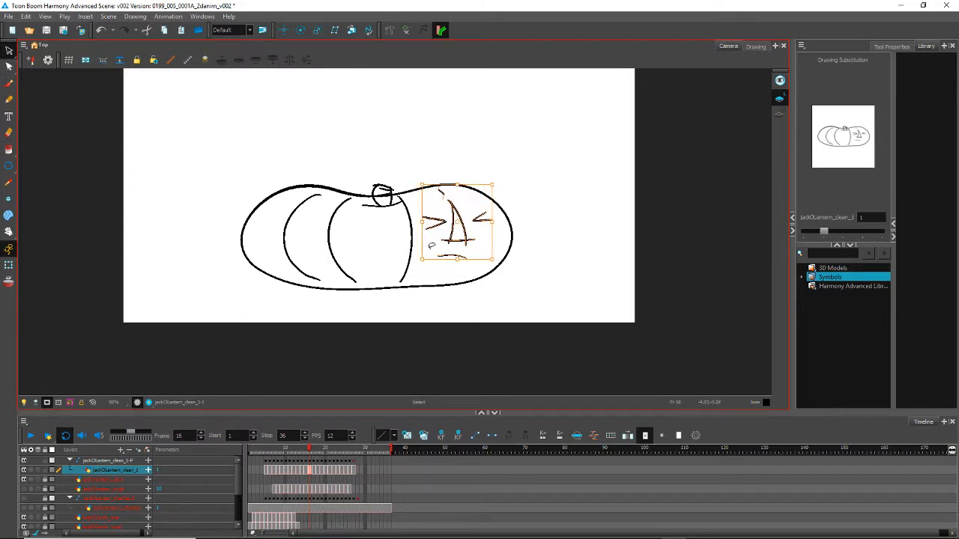
key("Down")
key("Right")
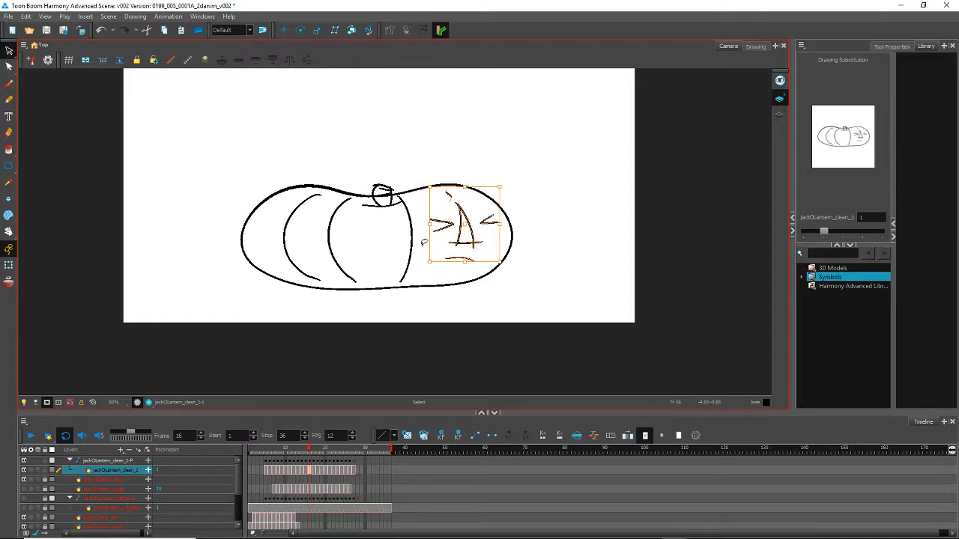
left_click(314, 147)
Step: Redraw the pumpkin's rib line beside the face and the leftmost rib line farther outward, deleting the old lines
left_click_drag(421, 248, 388, 295)
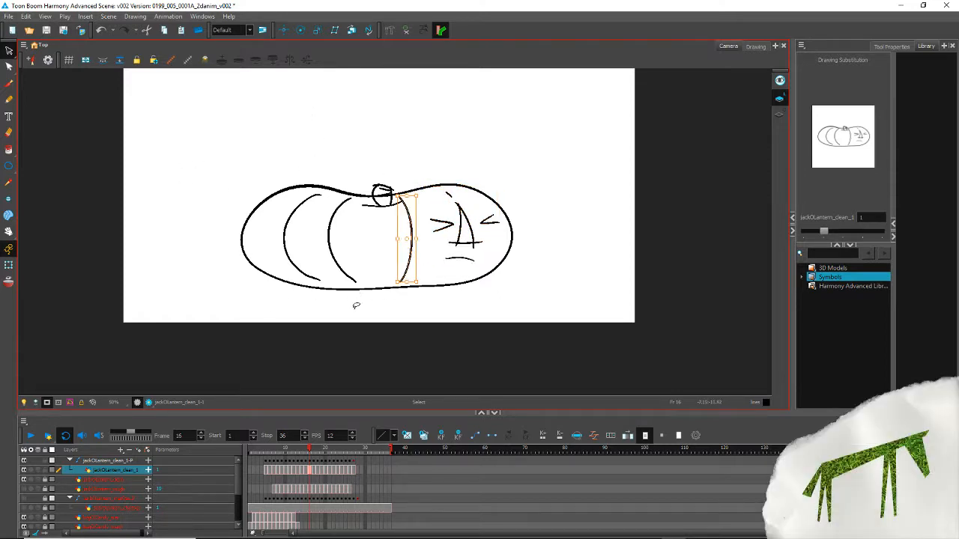
left_click(8, 99)
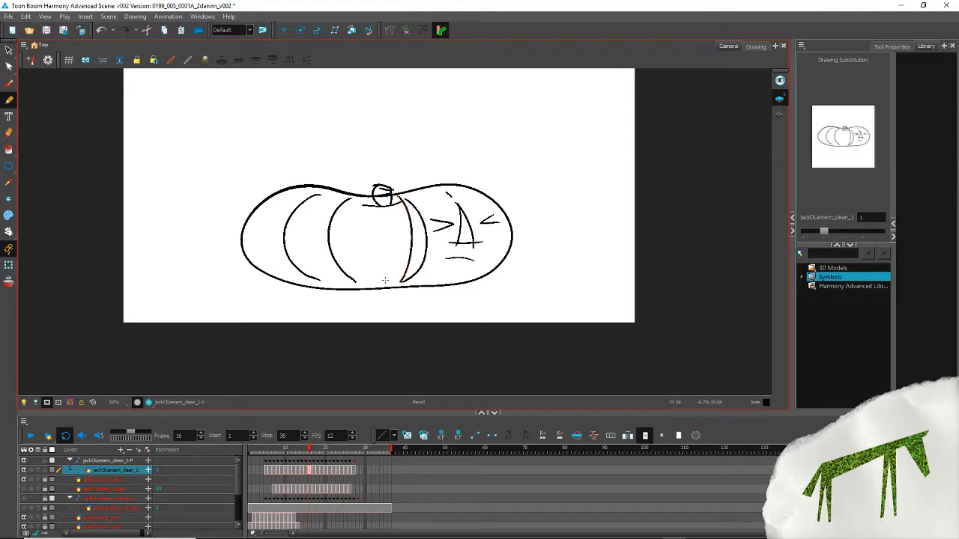
left_click(8, 50)
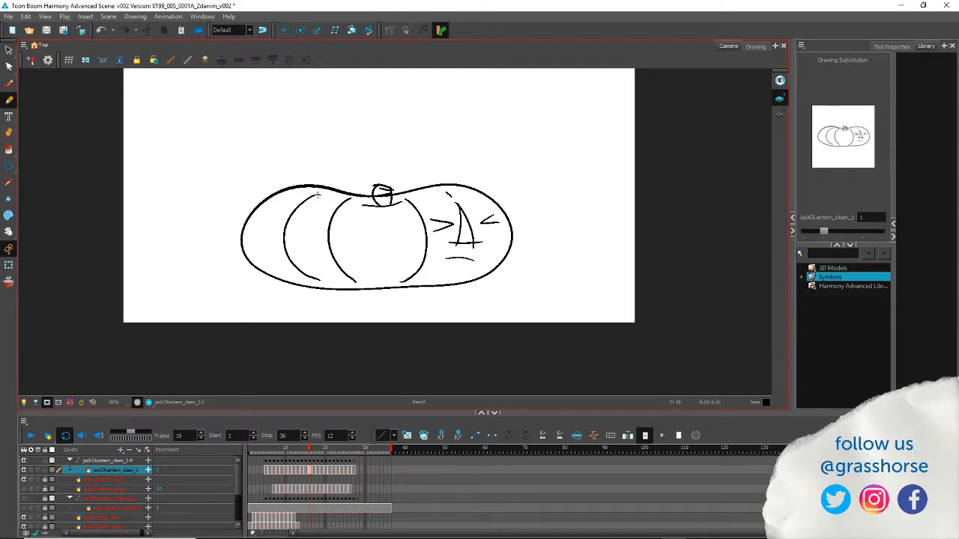
left_click_drag(285, 265, 321, 283)
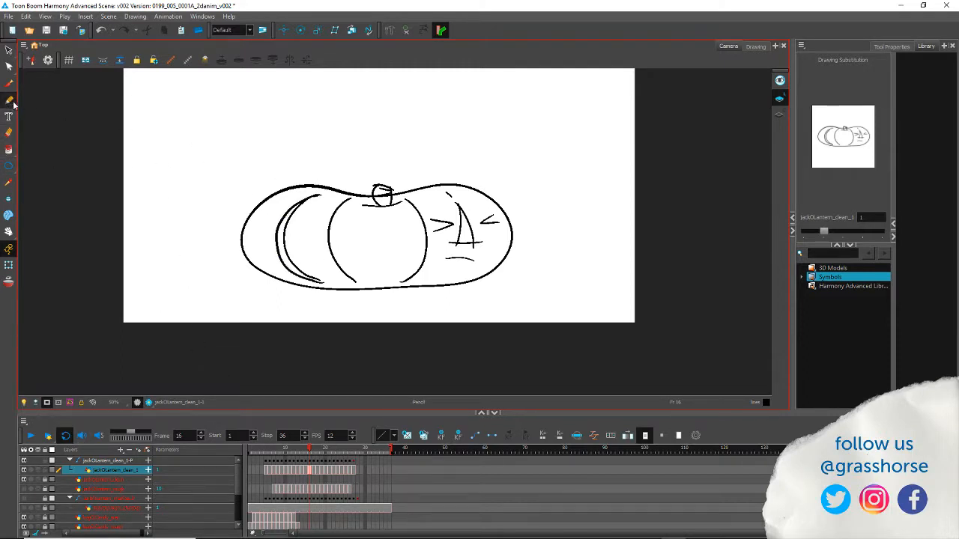
key("alt+s")
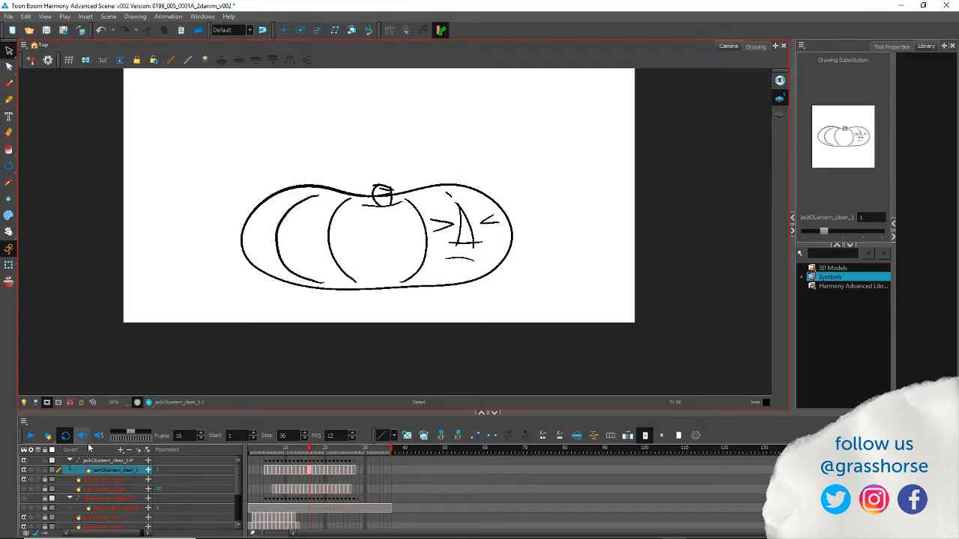
Step: Play back the bounce to check the squash pose and return to frame 16
left_click(31, 435)
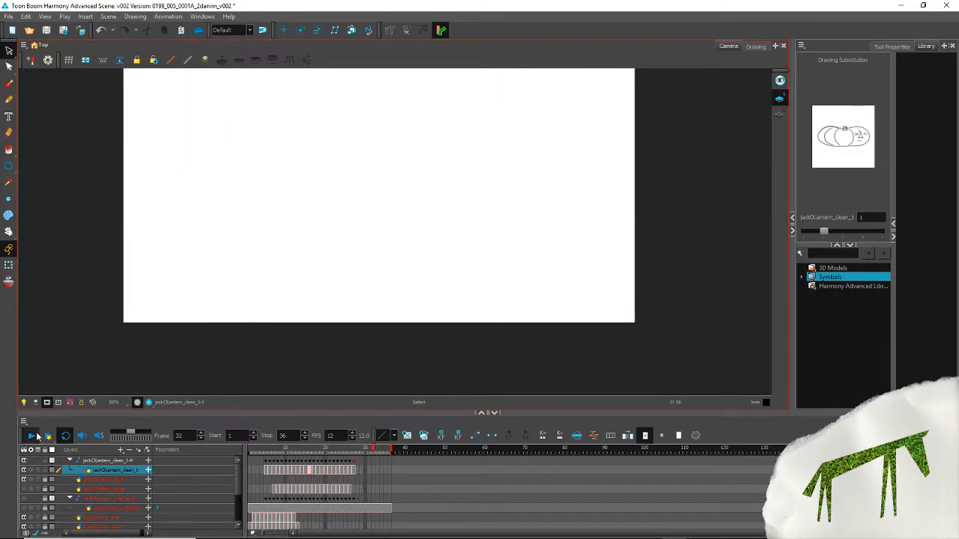
left_click(34, 435)
left_click_drag(387, 449, 308, 468)
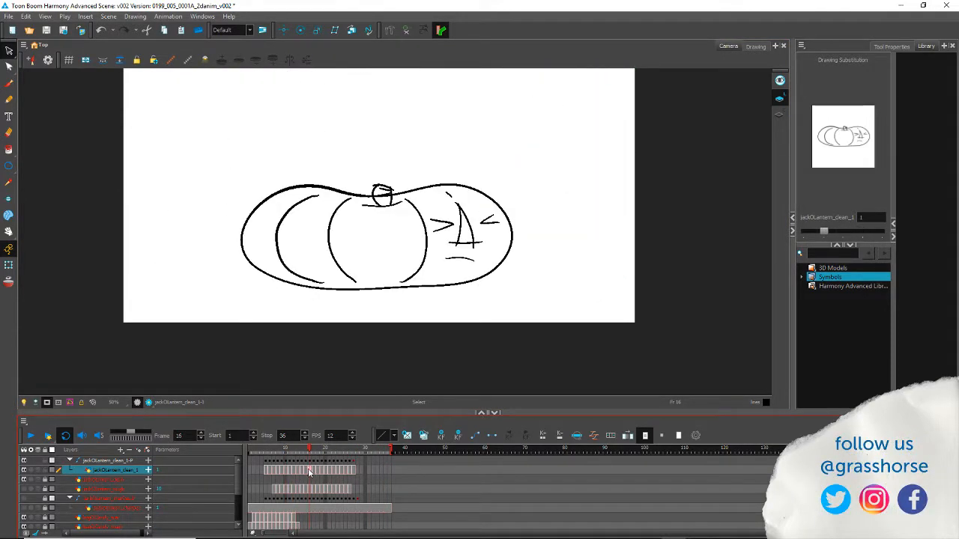
Step: Pencil a new outline with a slightly lower top and narrower left end, and delete the previous outline on frame 16
left_click(9, 99)
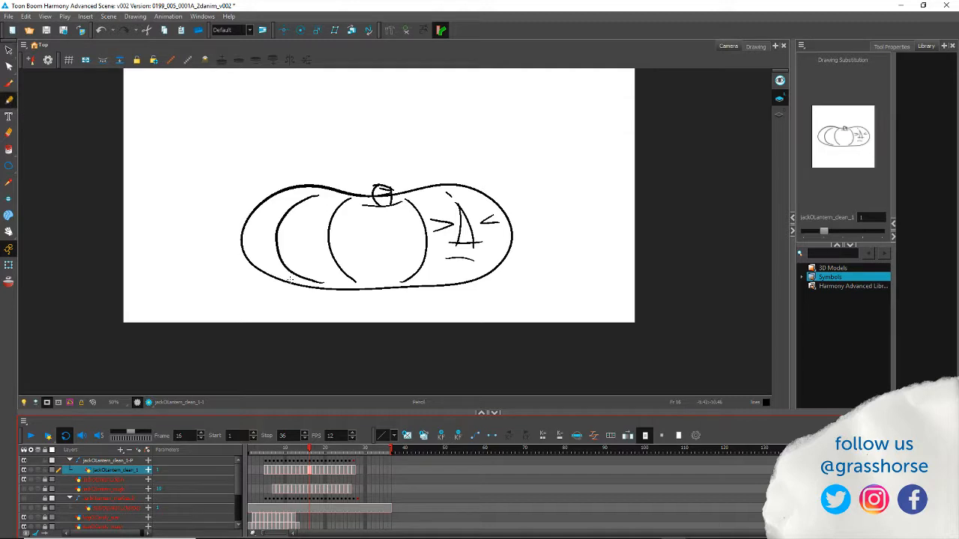
left_click_drag(363, 202, 364, 203)
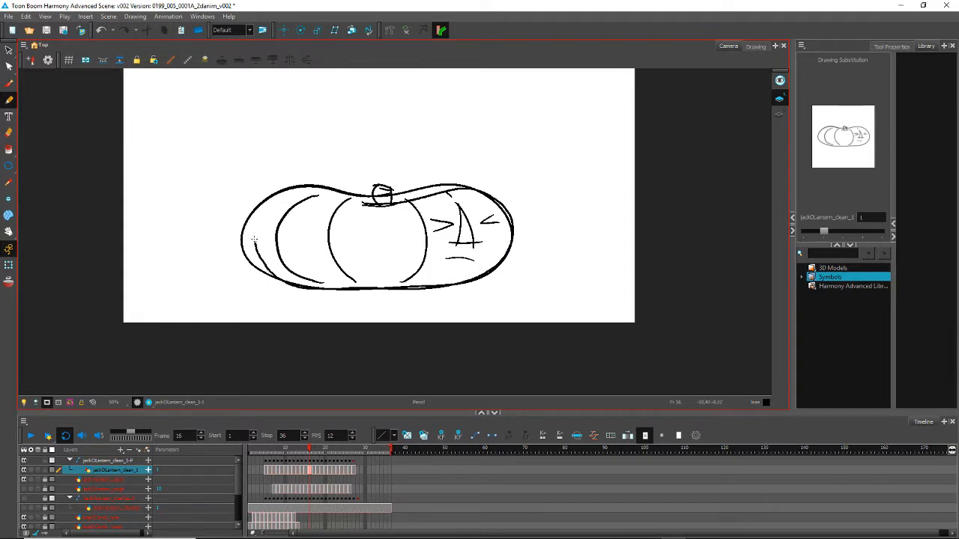
left_click_drag(356, 200, 483, 191)
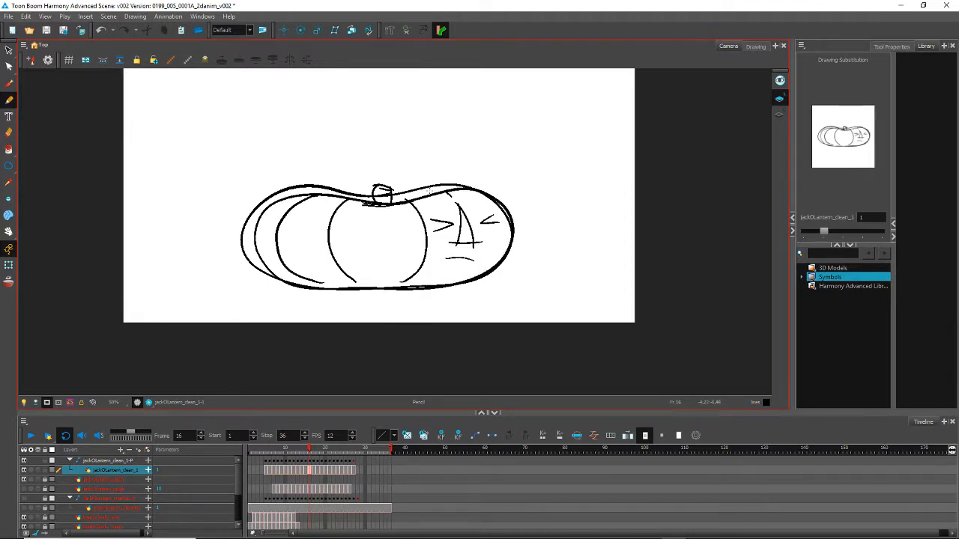
left_click(9, 50)
left_click(307, 186)
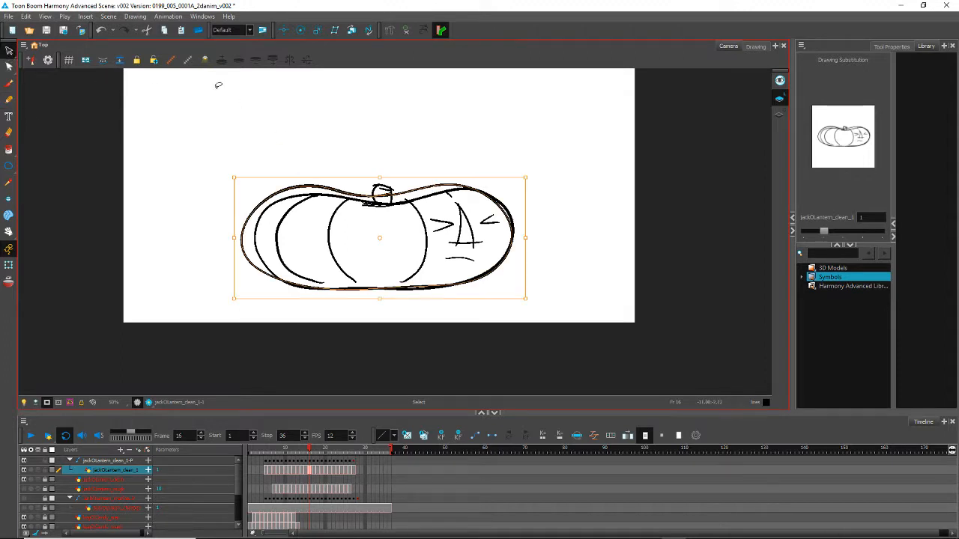
key("Delete")
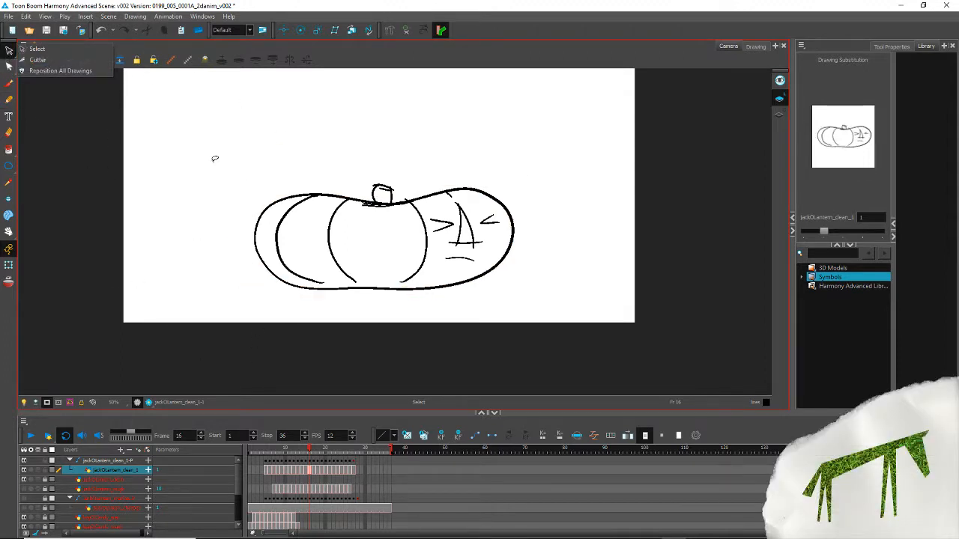
Step: Nudge the inner rib lines down and the nose and mouth strokes right to fit the new outline
left_click(288, 229)
left_click_drag(280, 223, 332, 223)
left_click(324, 210)
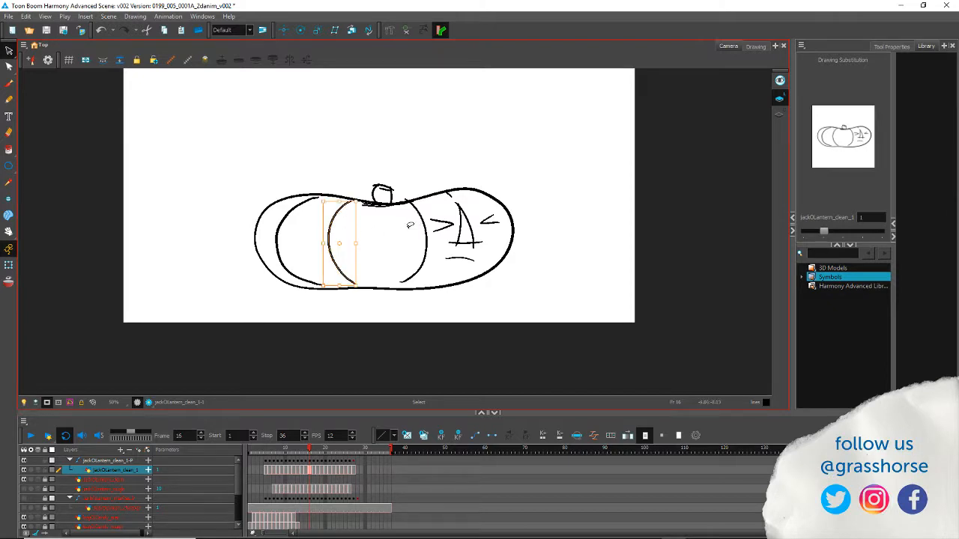
left_click(426, 240)
left_click_drag(424, 227, 427, 230)
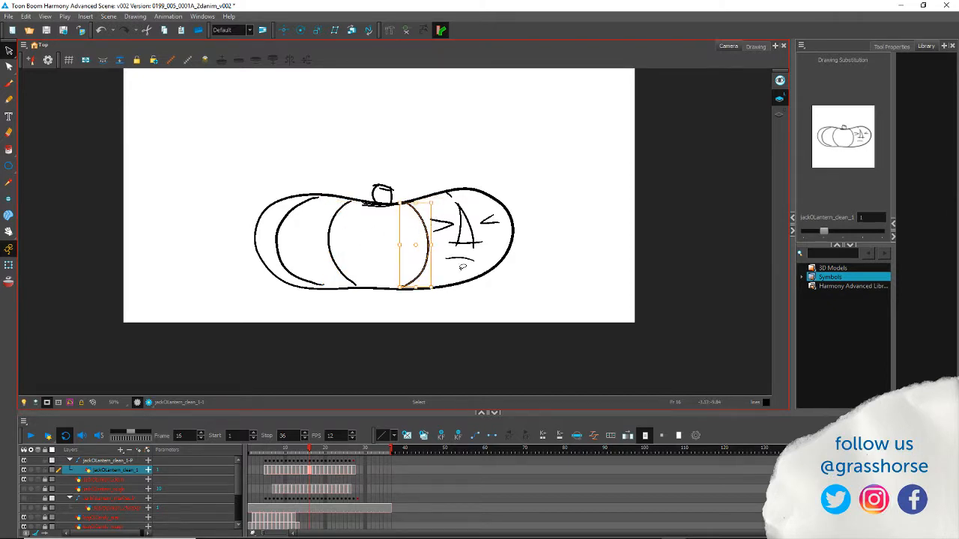
left_click(457, 264)
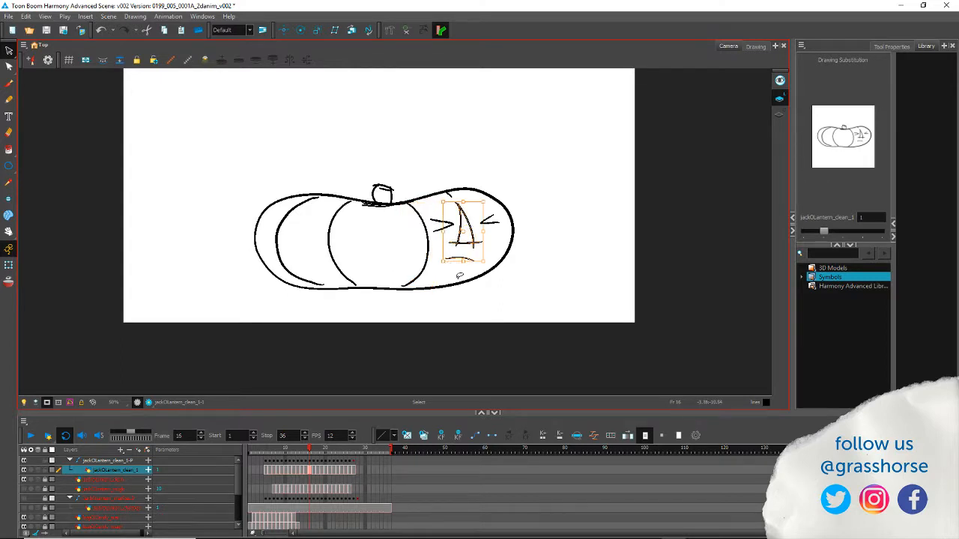
key("Right")
left_click(407, 162)
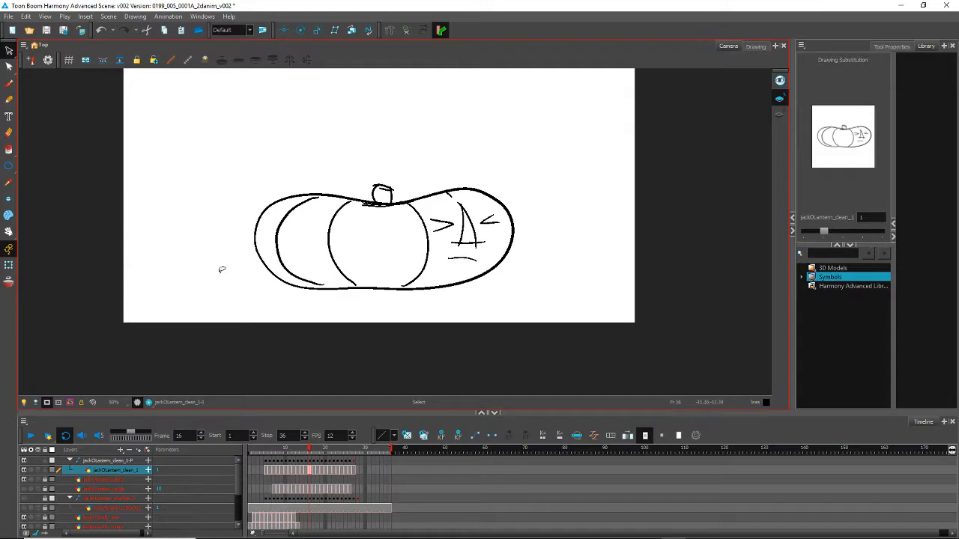
Step: Redraw both sides of the pumpkin's nose as rounder curves and delete the old nose side lines
left_click(9, 100)
scroll(434, 180, "up", 3)
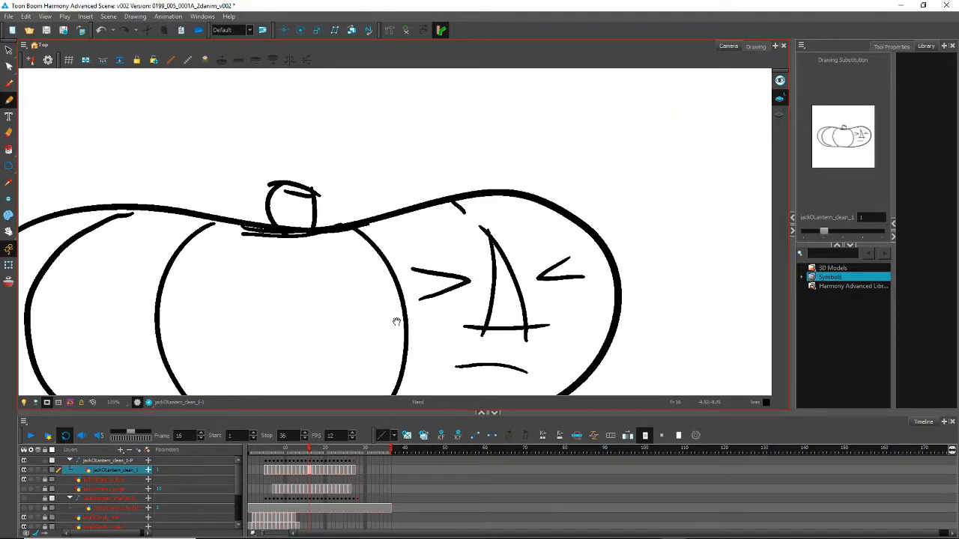
left_click_drag(396, 322, 286, 194)
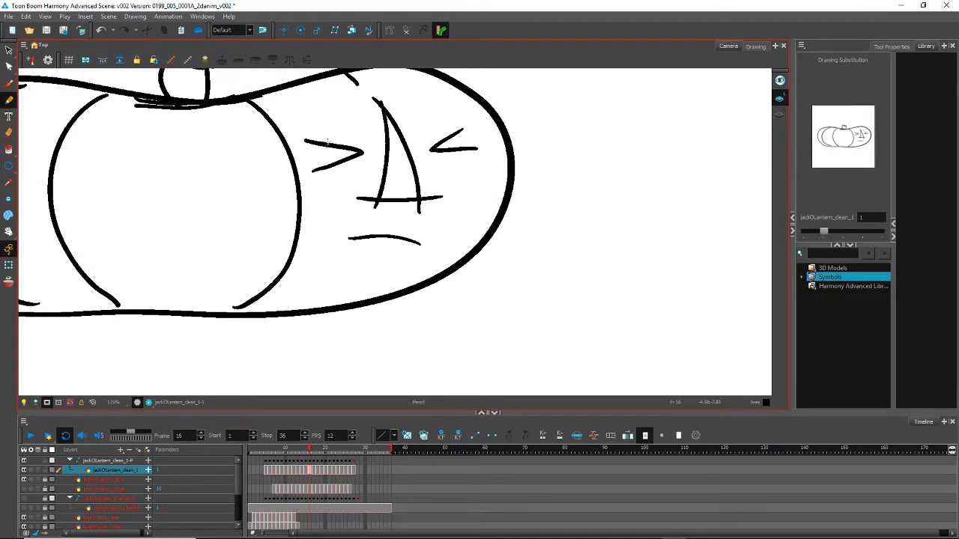
left_click_drag(405, 122, 422, 208)
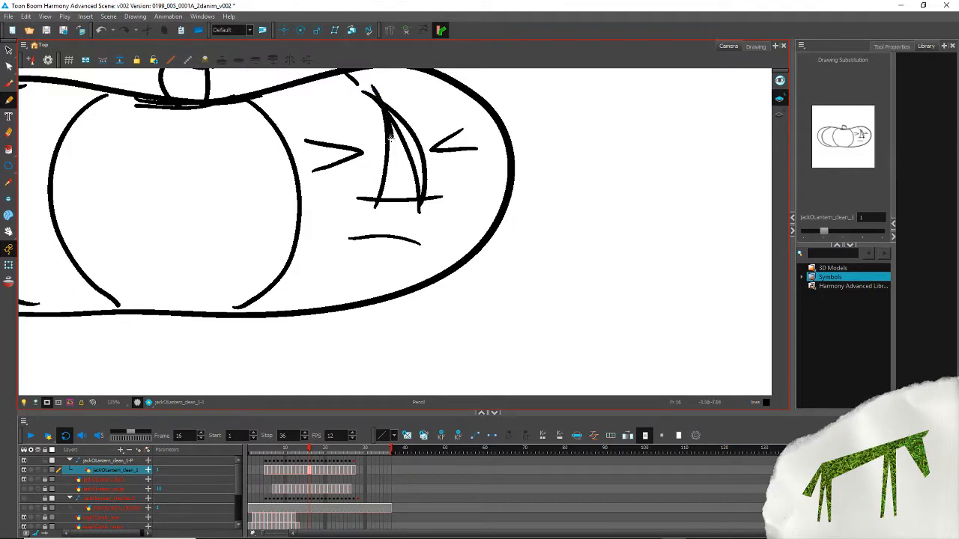
left_click_drag(390, 139, 377, 200)
left_click(8, 50)
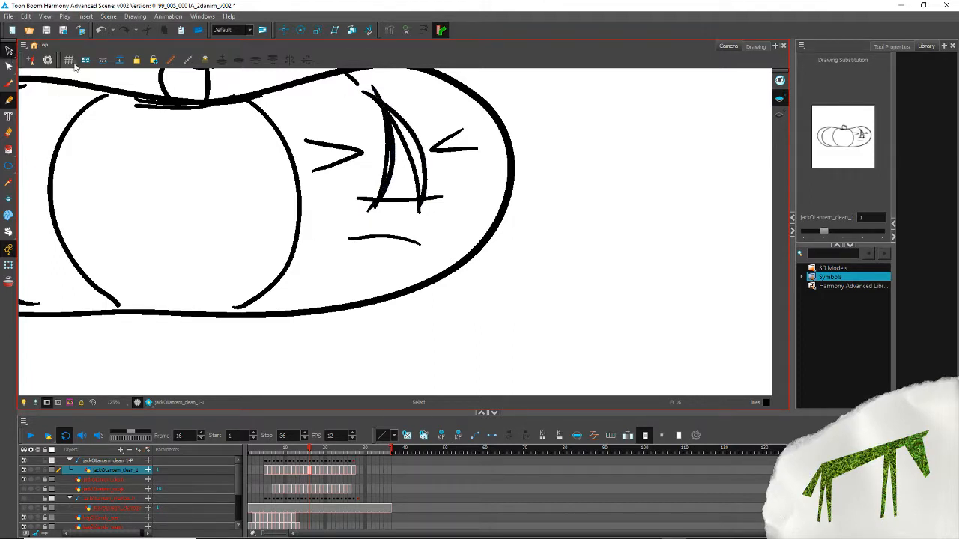
left_click(409, 152)
key("Delete")
left_click(388, 155)
key("Delete")
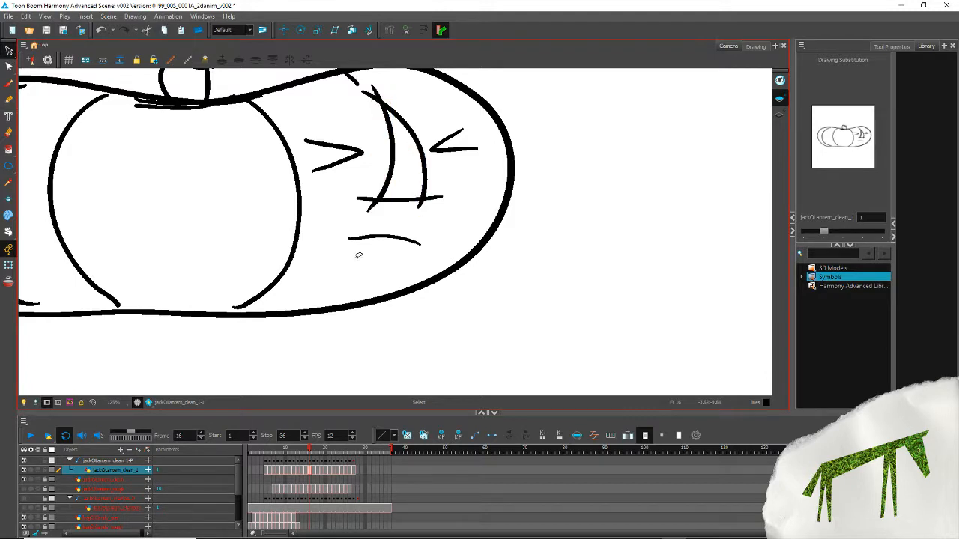
Step: Redraw both squinting eyes with curved strokes and delete the old straight eye strokes
left_click(8, 99)
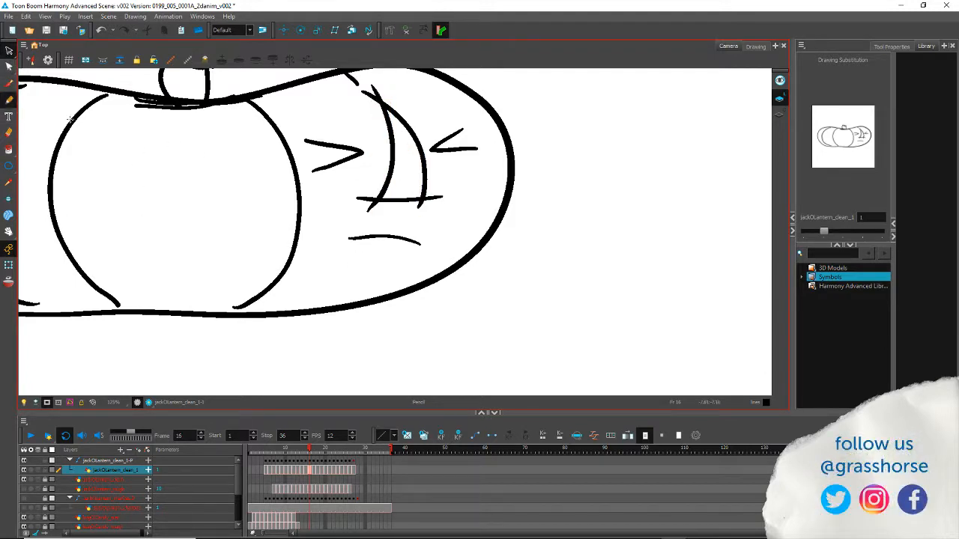
left_click_drag(320, 178, 343, 154)
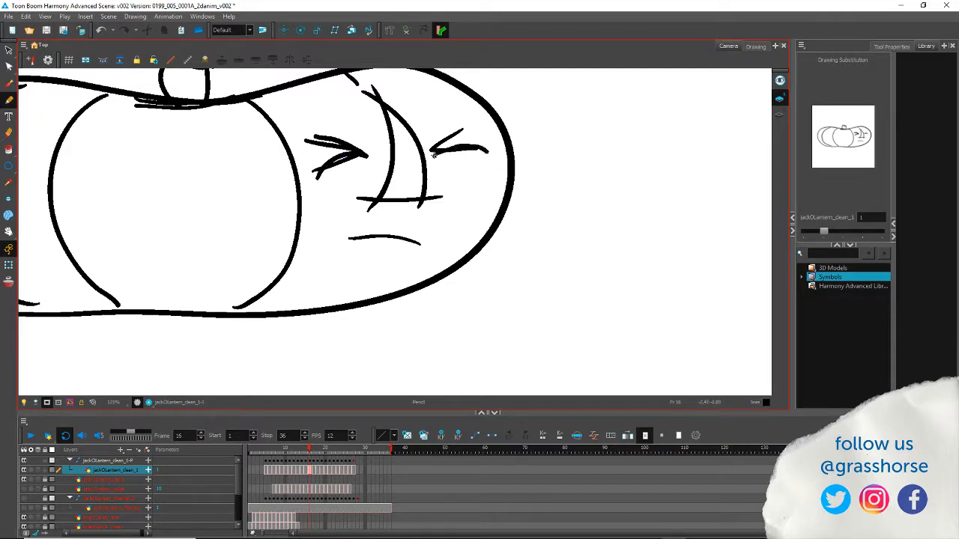
left_click(9, 51)
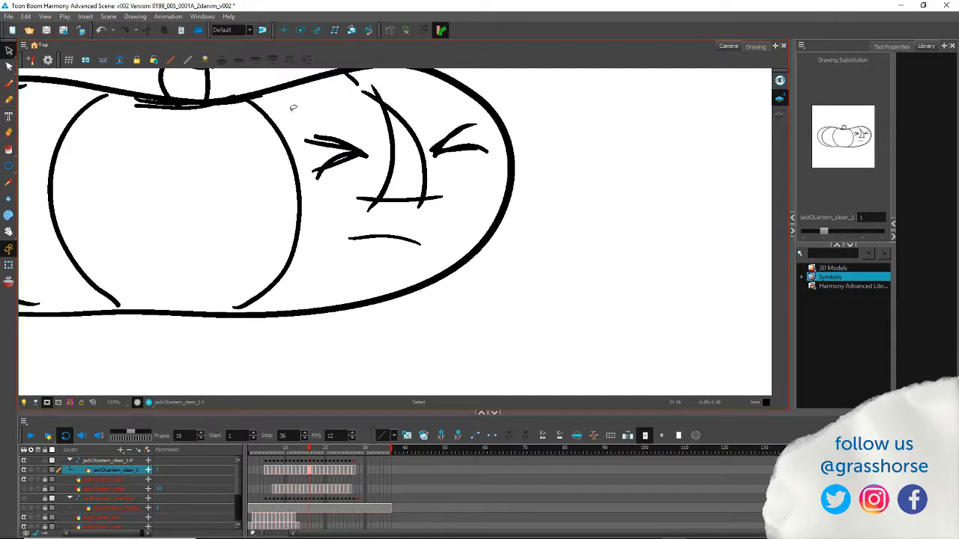
left_click(328, 144)
key("Delete")
left_click(433, 144)
key("Delete")
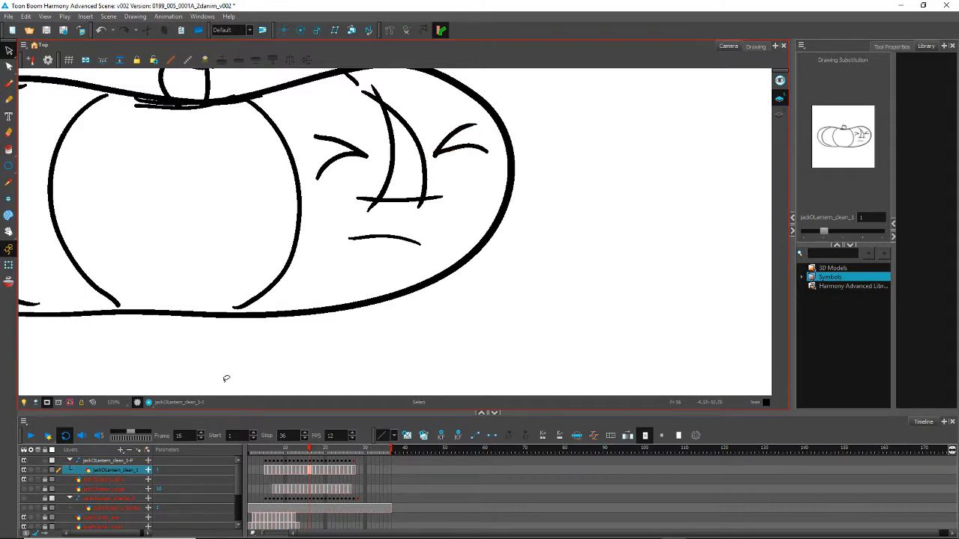
Step: Play back the whole animation to review the redrawn squash pose in motion
scroll(150, 292, "down", 5)
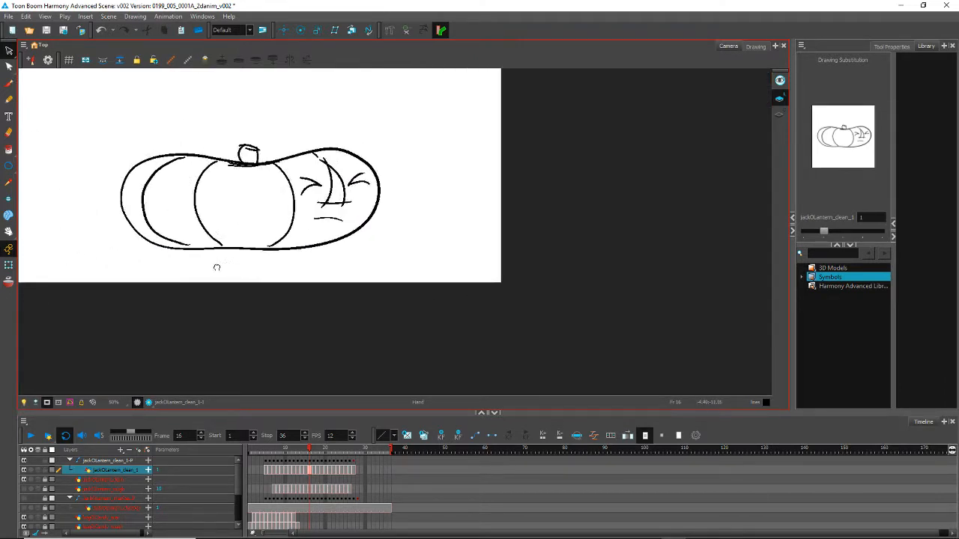
key("Return")
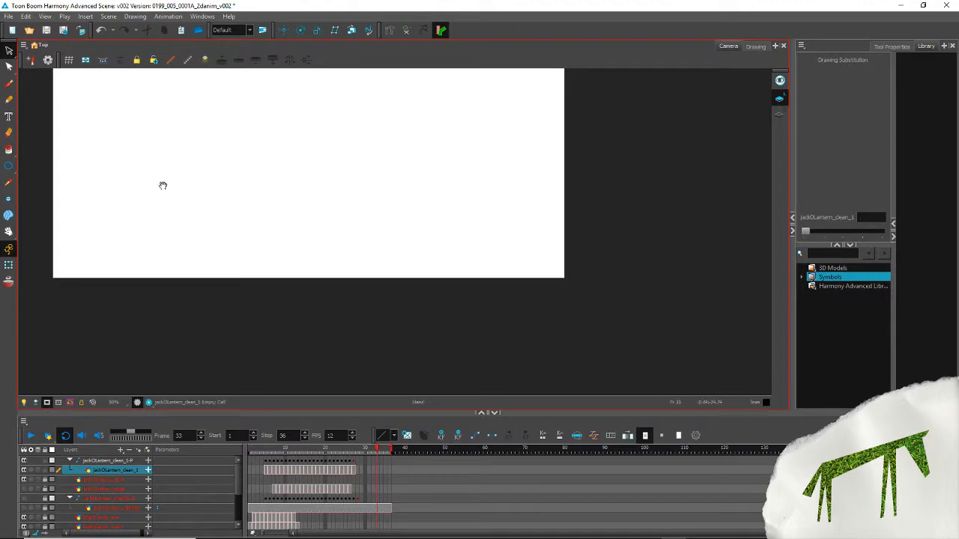
left_click_drag(161, 186, 242, 289)
left_click(30, 435)
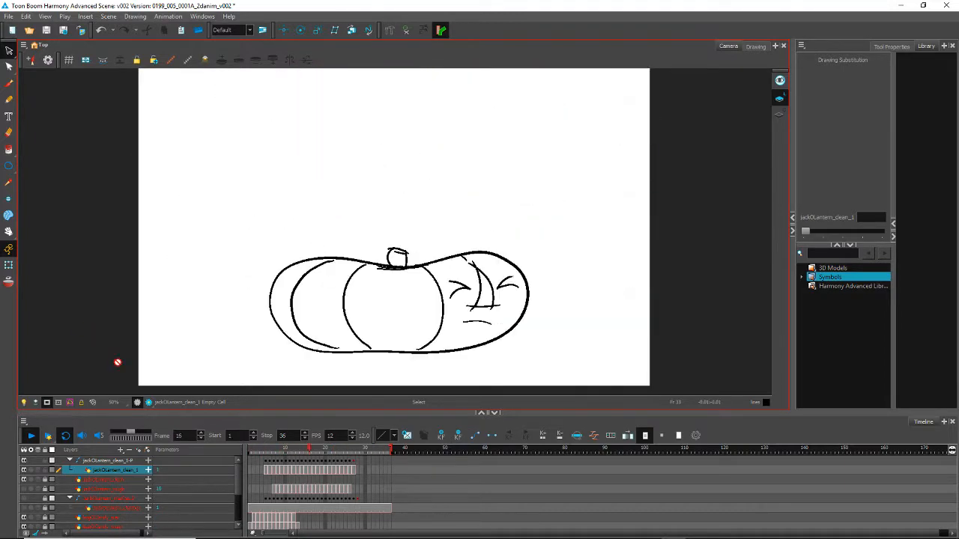
left_click(31, 435)
Step: On frame 12, pencil a fuller pumpkin outline extended at the lower right and delete the old outline
left_click_drag(286, 453, 294, 448)
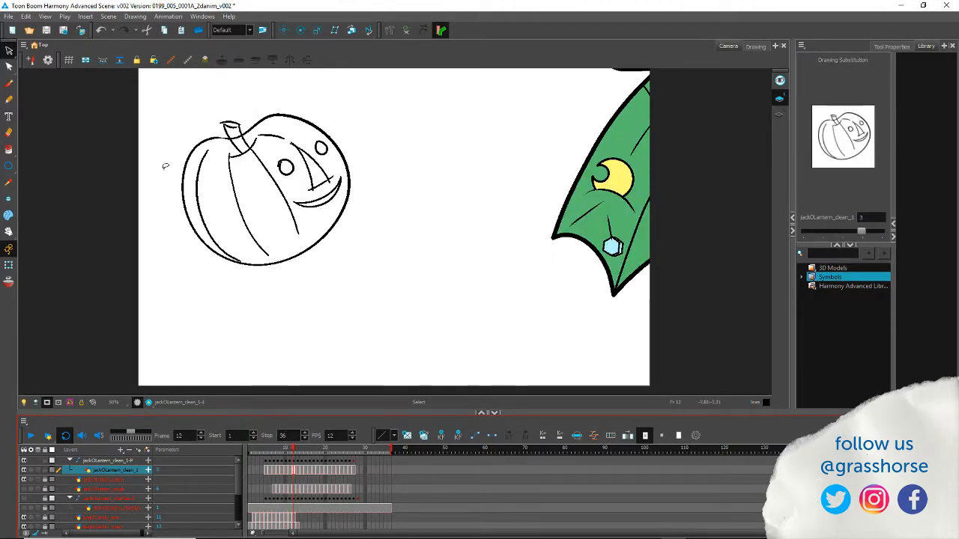
scroll(177, 215, "up", 2)
left_click_drag(171, 184, 308, 225)
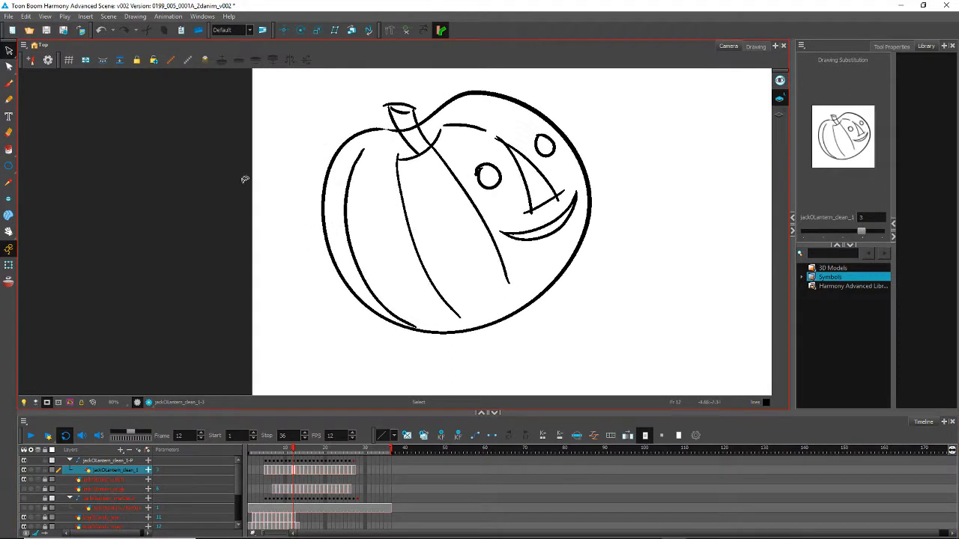
key("alt+/")
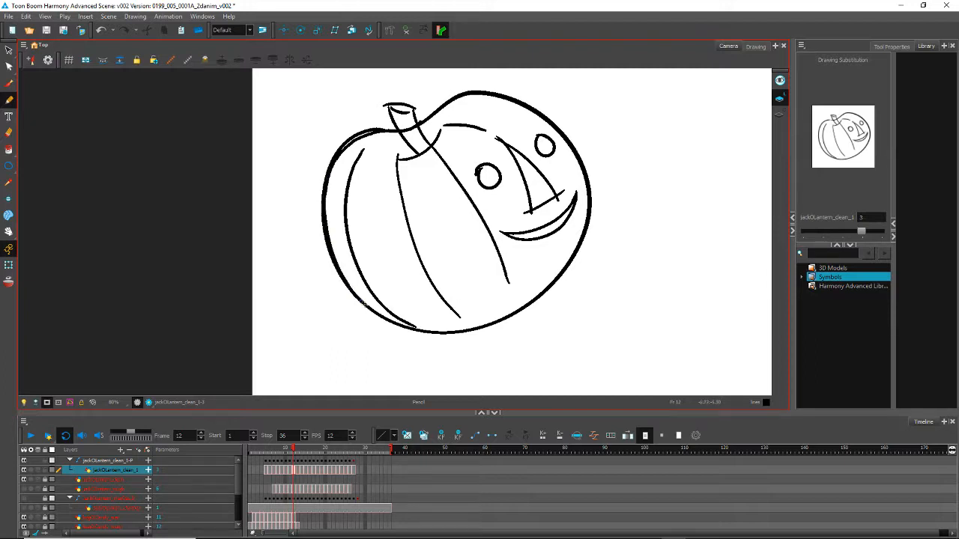
left_click_drag(412, 334, 466, 346)
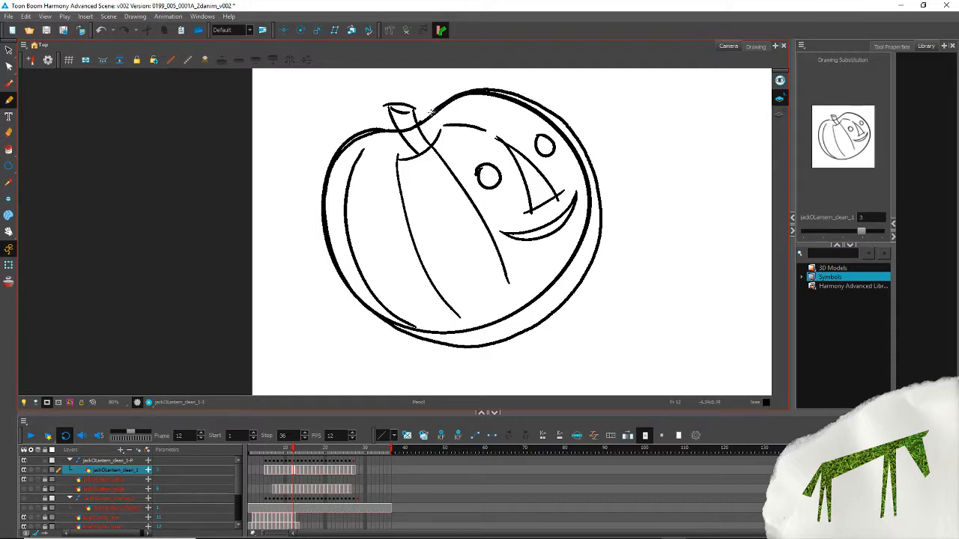
left_click_drag(408, 130, 374, 133)
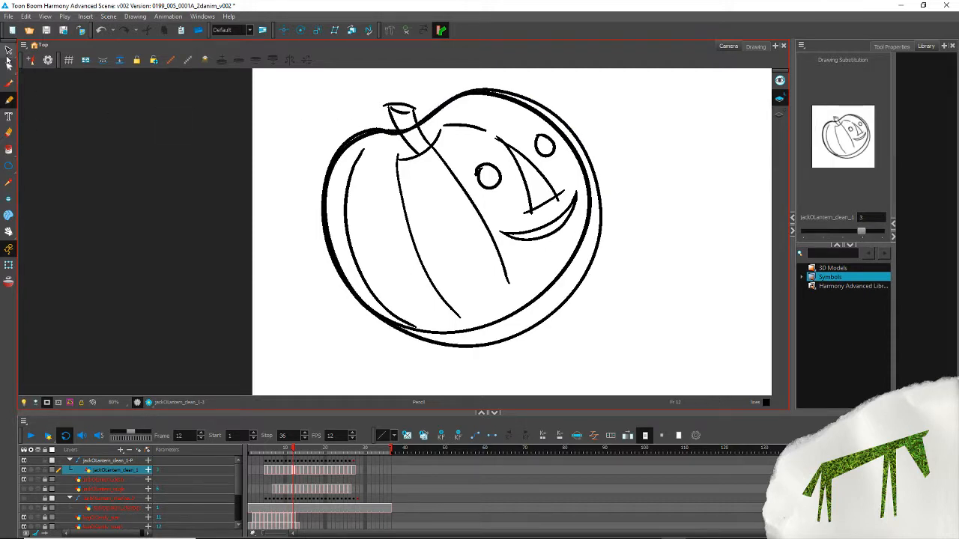
left_click(9, 51)
left_click(500, 96)
key("Delete")
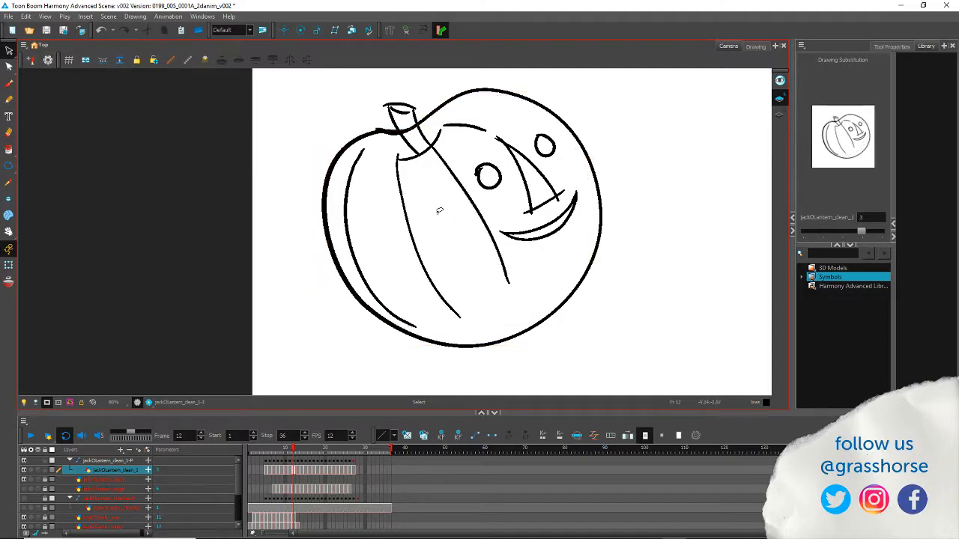
Step: On frame 12, select the facial features, the line above them and the adjacent rib, and shift them slightly down and right
mouse_move(438, 209)
left_mouse_down()
mouse_move(545, 280)
mouse_move(498, 103)
mouse_move(465, 225)
mouse_move(449, 221)
left_mouse_up()
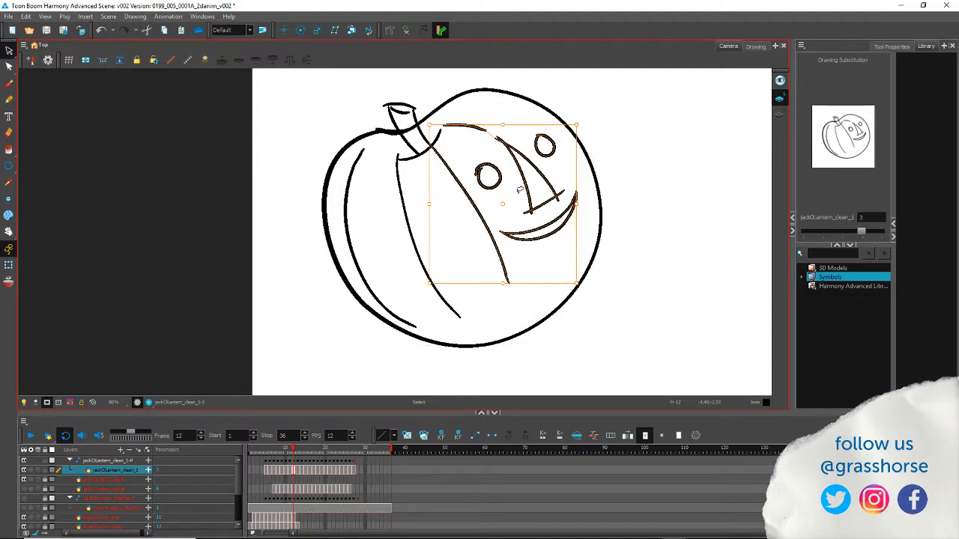
left_click_drag(500, 184, 505, 190)
left_click(406, 89)
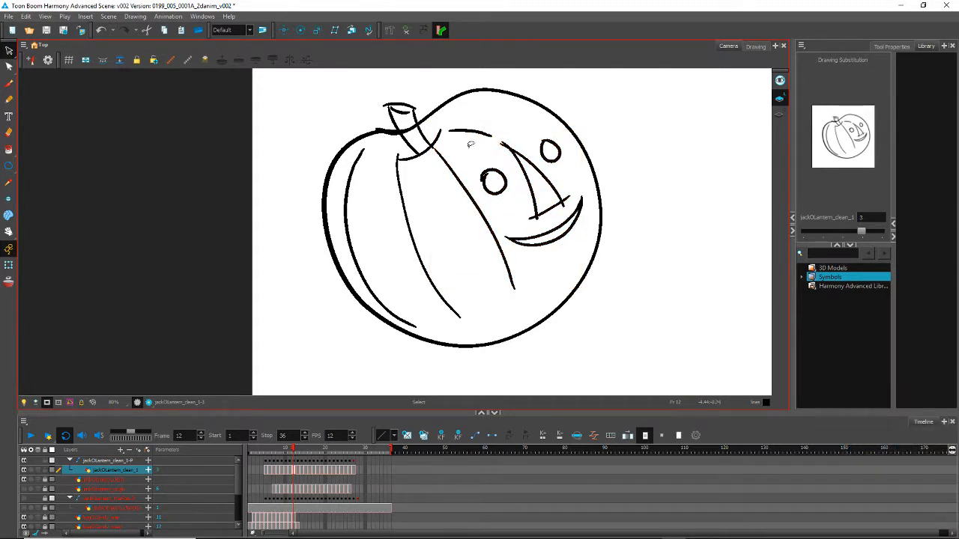
Step: Delete the rib beside the face and the short line above it, and pencil both as new curves, extending the rib lower
left_click(470, 134)
key("Delete")
key("alt+/")
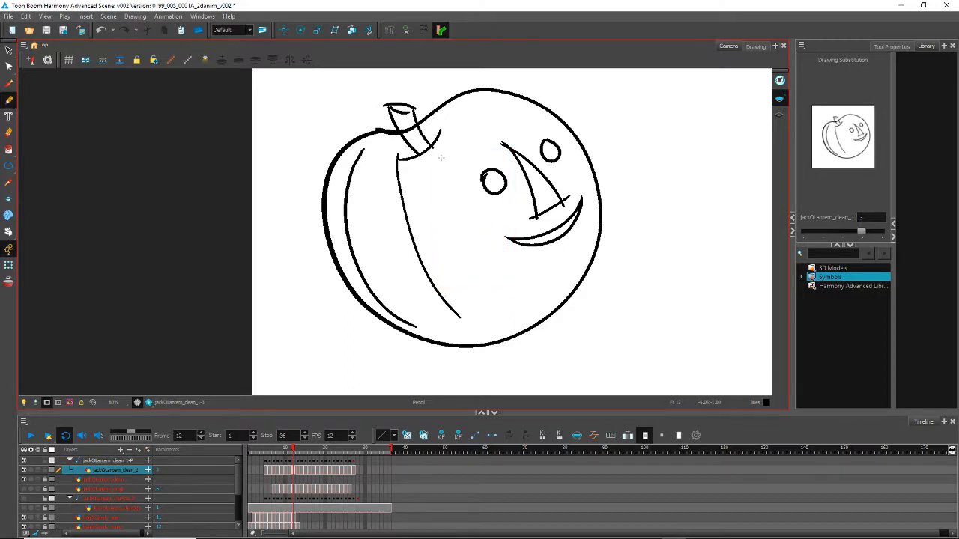
left_click_drag(506, 259, 517, 304)
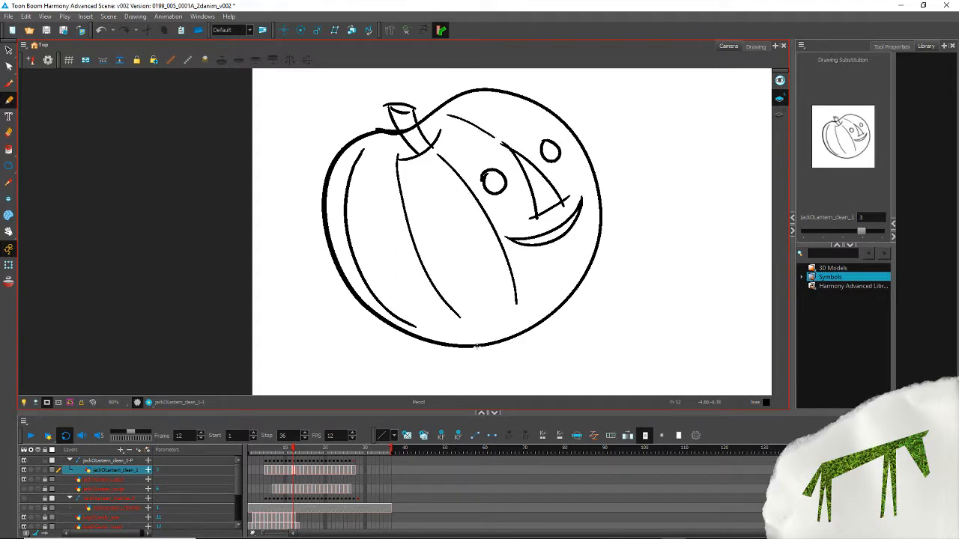
Step: Redraw the pumpkin's middle rib as a rounder curve shifted slightly left and delete the old rib line
left_click_drag(394, 154, 391, 172)
mouse_move(404, 242)
left_mouse_down()
mouse_move(419, 275)
mouse_move(470, 327)
left_mouse_up()
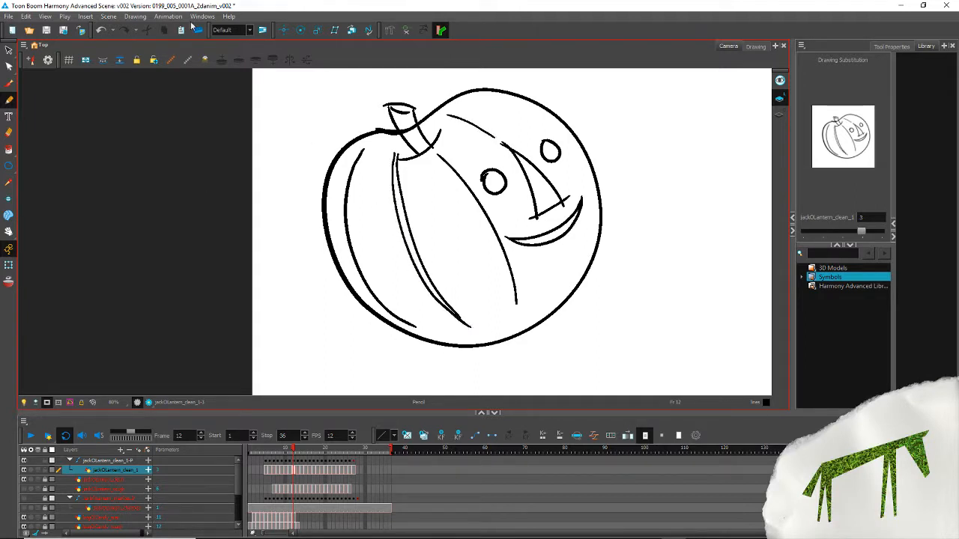
left_click(9, 49)
left_click(423, 242)
key("Delete")
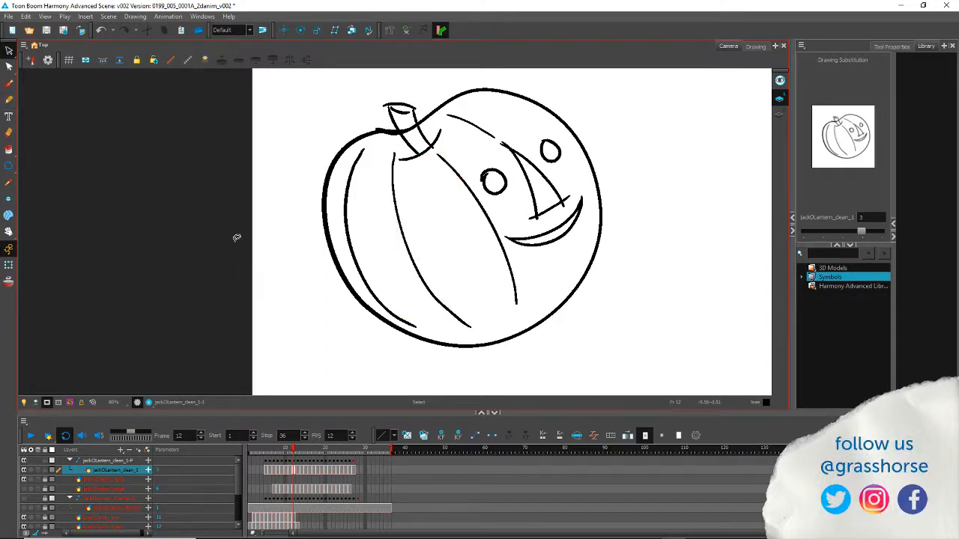
Step: Play back the full animation to review the revised frame 12 pumpkin in motion
scroll(237, 238, "down", 3)
left_click(30, 435)
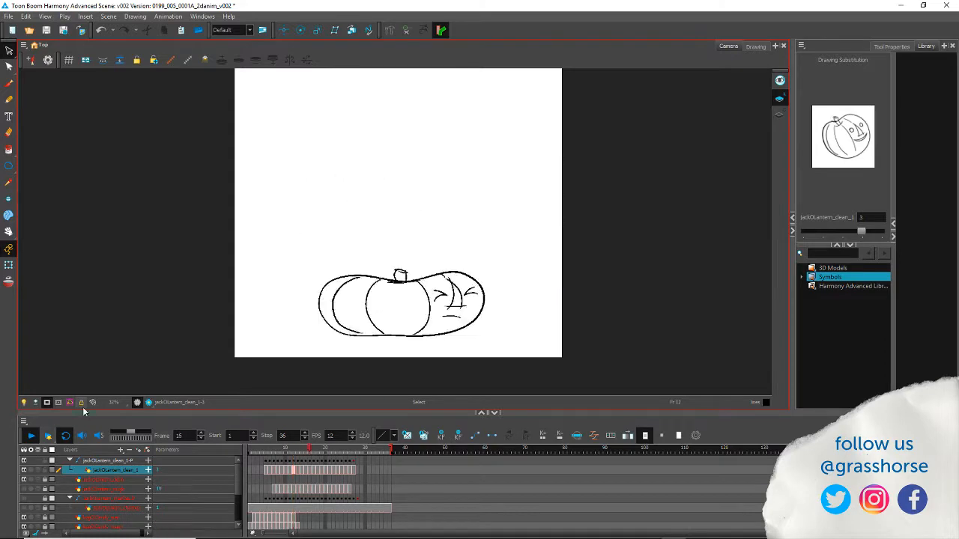
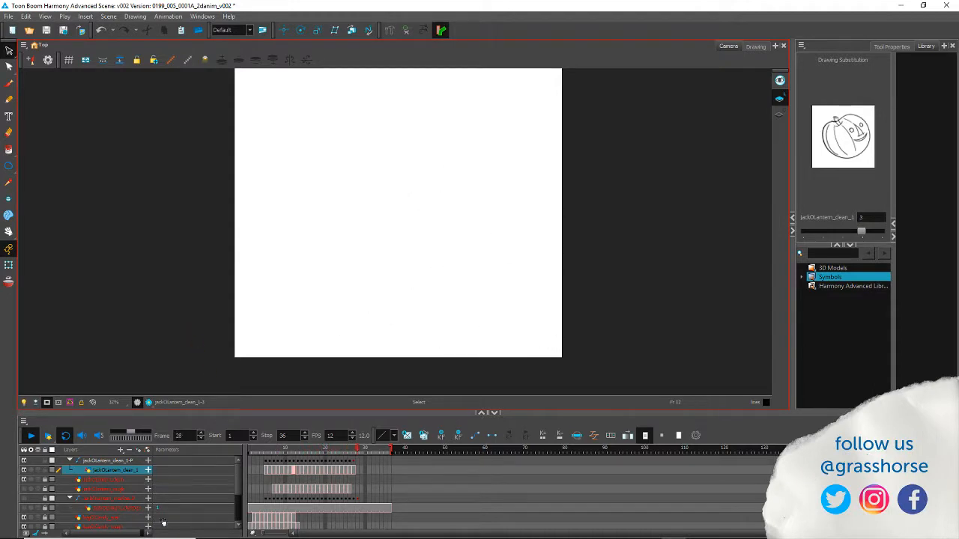
left_click(30, 434)
Step: Advance from frame 1 to the first squash on frame 10 and flip against the preceding frame to check the landing
left_click(253, 449)
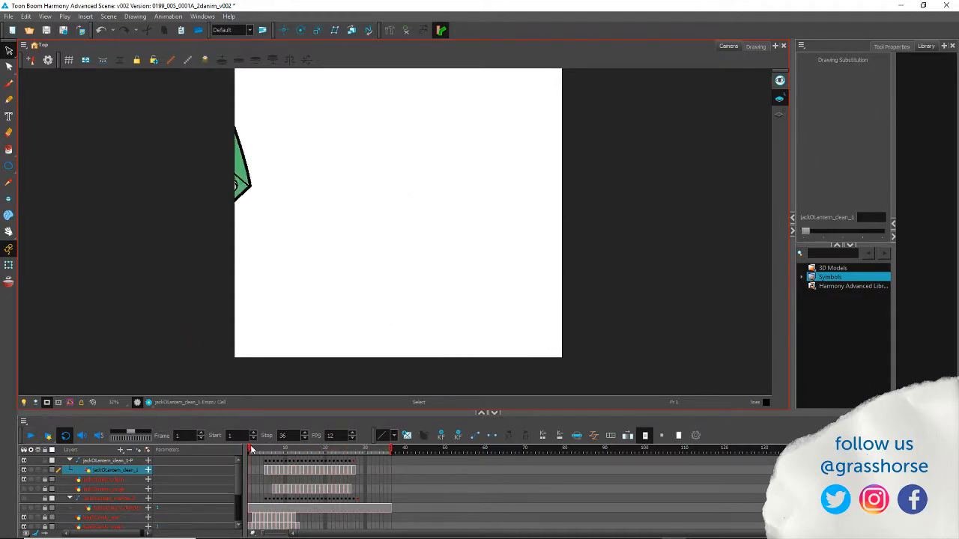
left_click_drag(252, 448, 265, 448)
key("period")
key("period")
key("period")
key("period")
key("period")
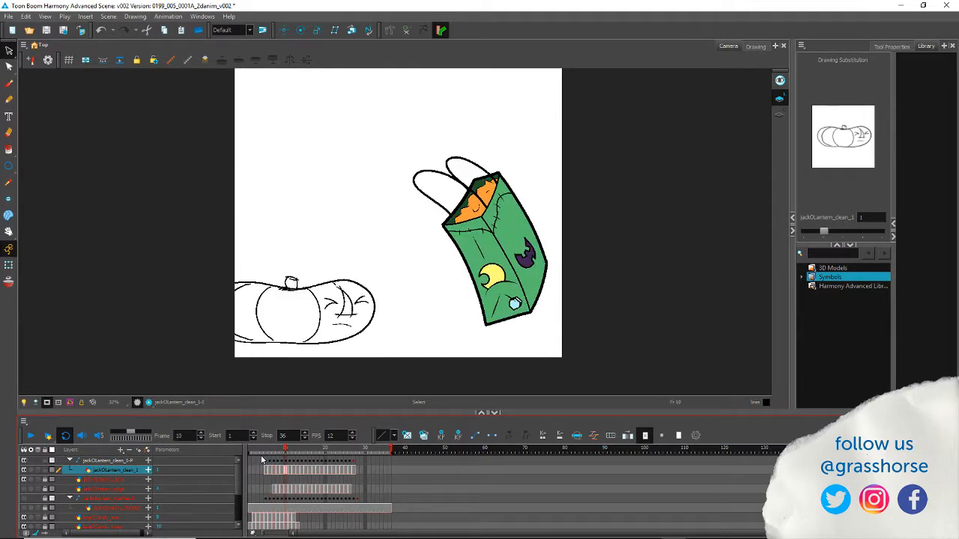
key("comma")
key("period")
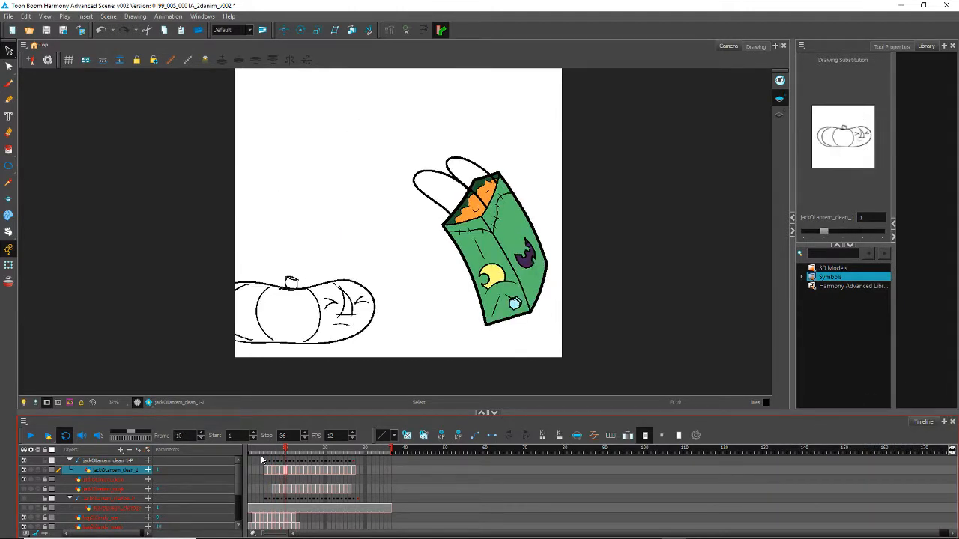
key("comma")
key("period")
key("comma")
key("period")
Step: Step through frames 11 to 22 to examine the pumpkin's poses during the following bounces
key("period")
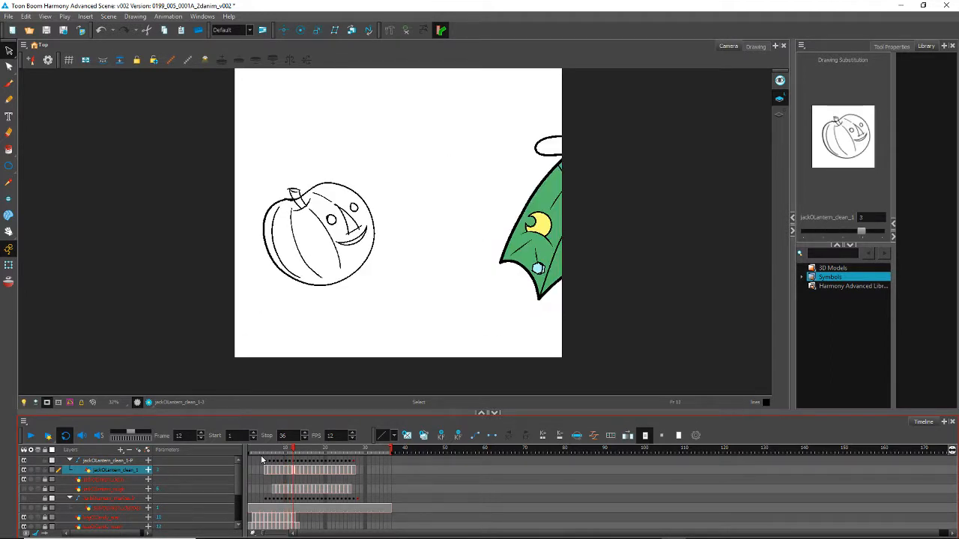
key("period")
key("period")
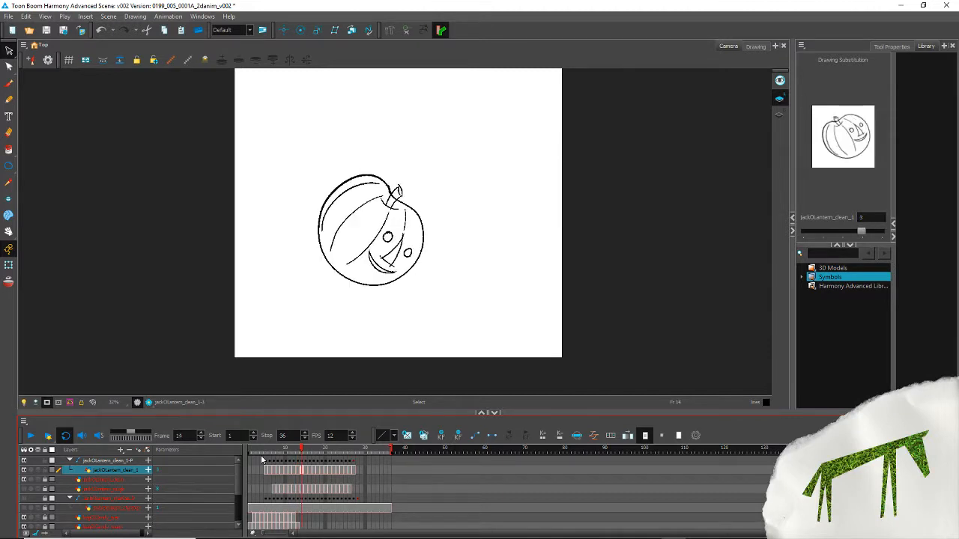
key("period")
key("period")
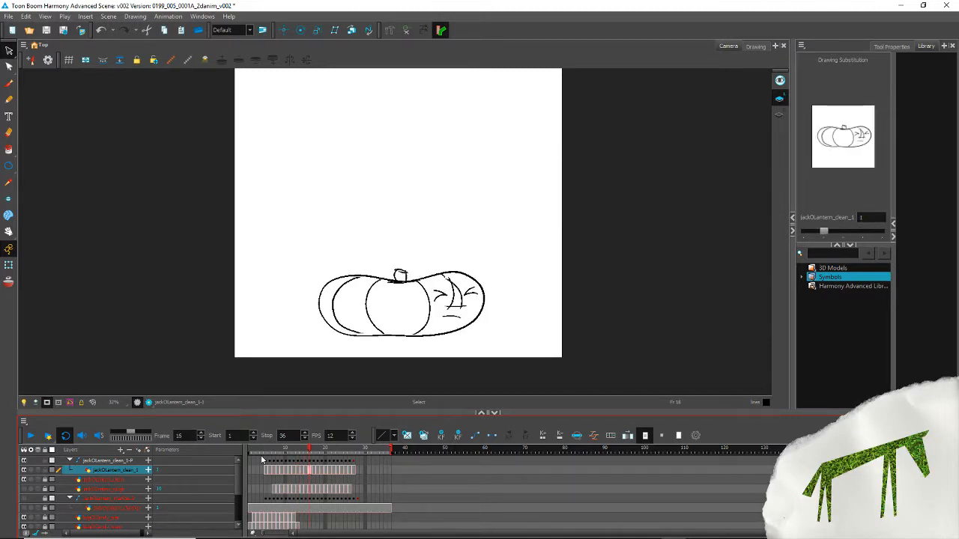
key("period")
key("period")
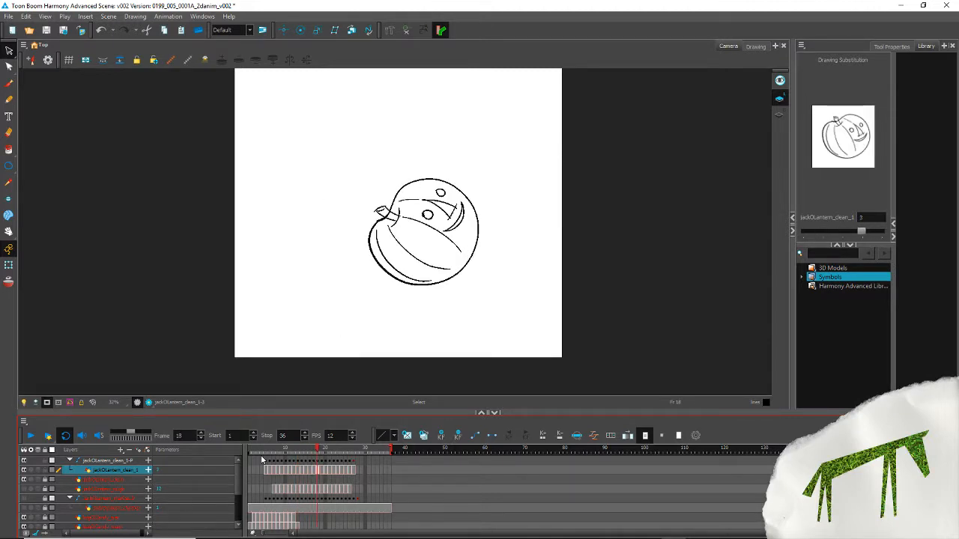
key("period")
key("comma")
key("comma")
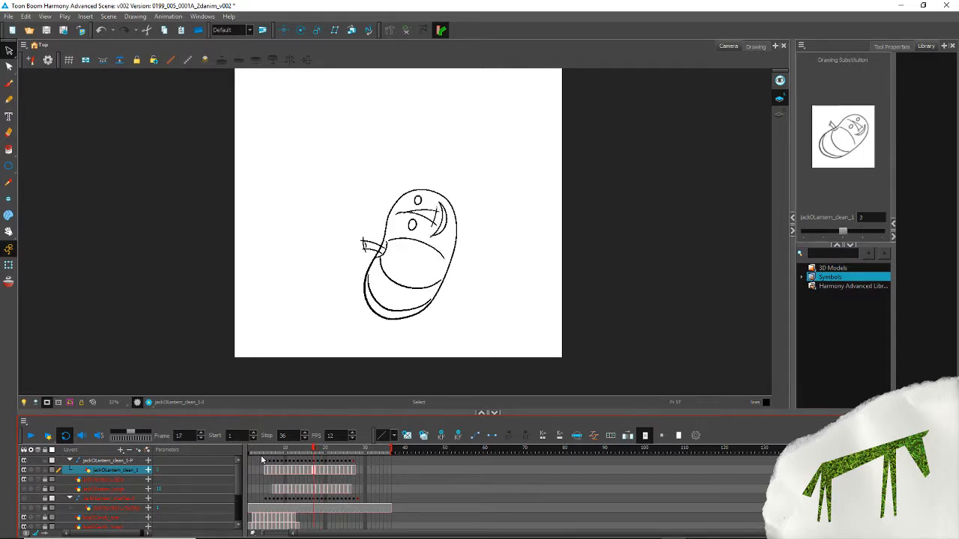
key("period")
key("period")
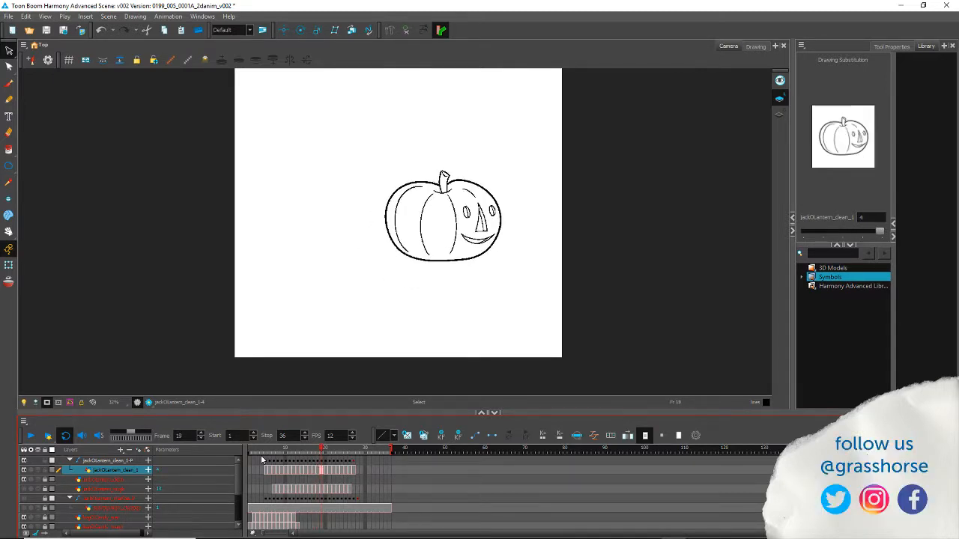
key("period")
key("period")
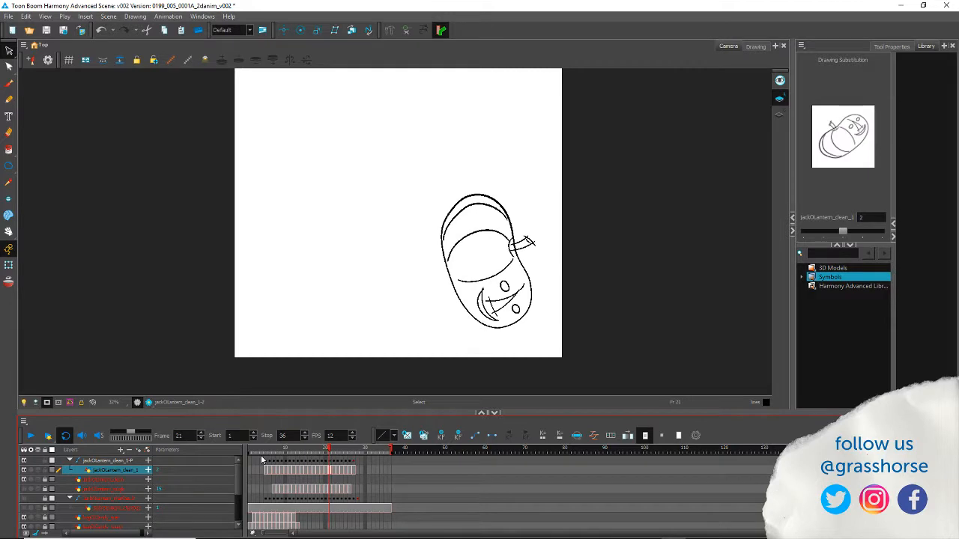
key("period")
Step: Step back to frame 15 and forward to frame 22 to check how the second bounce flows into the next squash
key("comma")
key("comma")
key("comma")
key("comma")
key("comma")
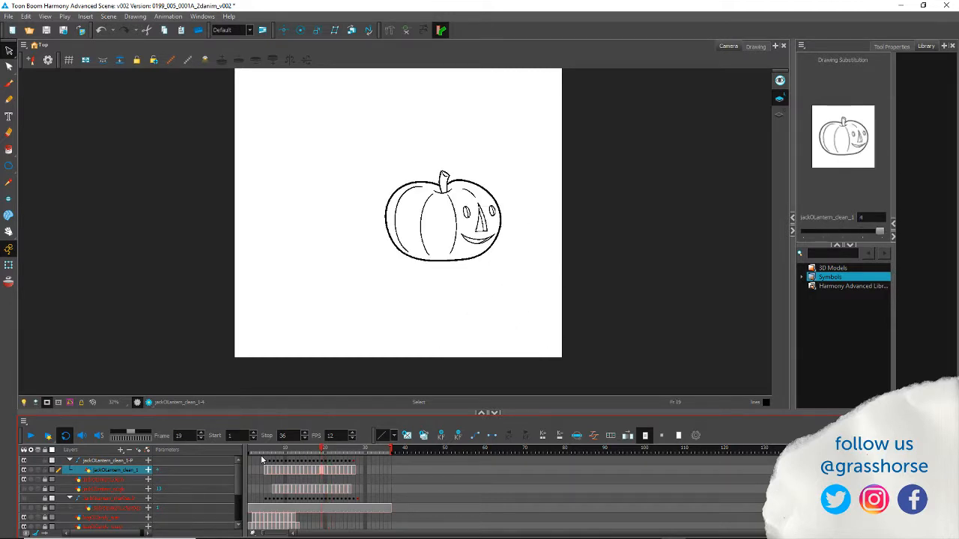
key("period")
key("comma")
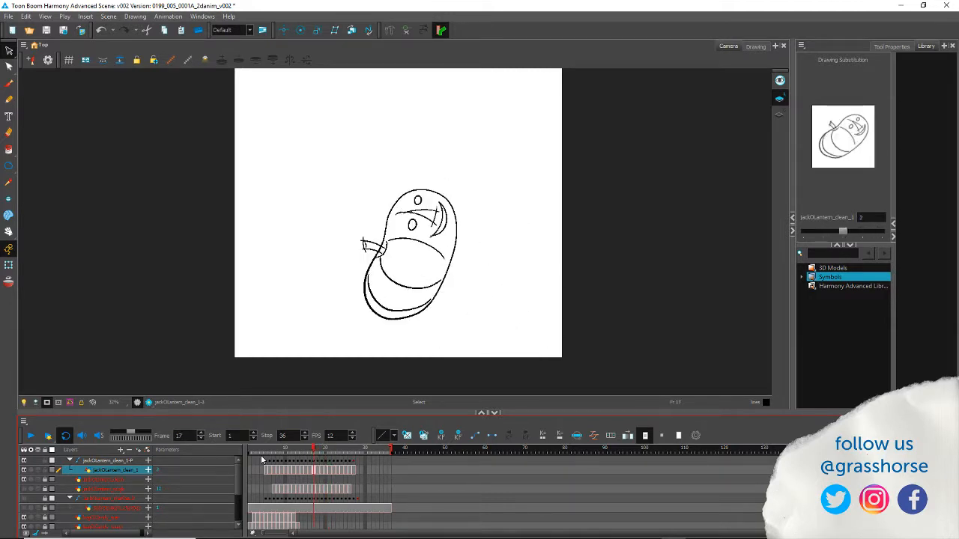
key("comma")
key("period")
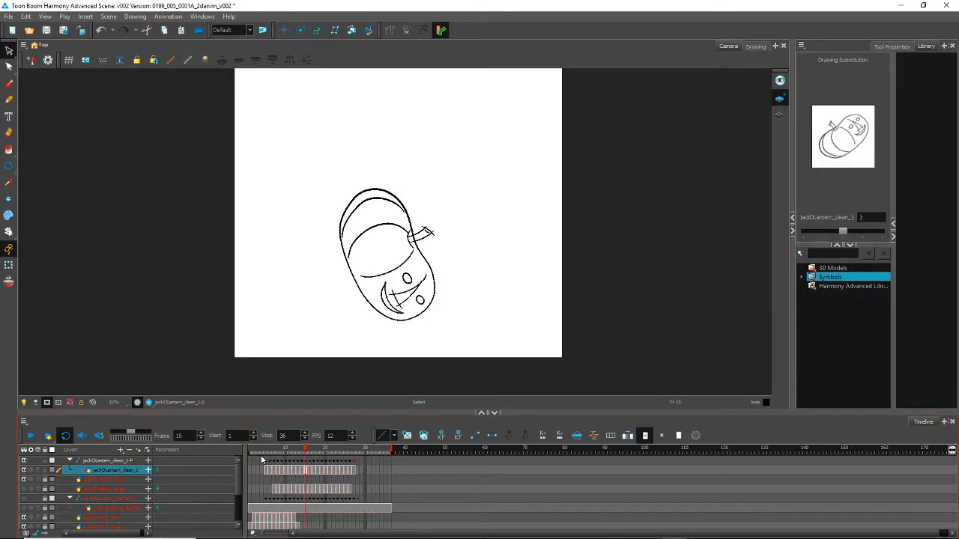
key("comma")
key("period")
key("period")
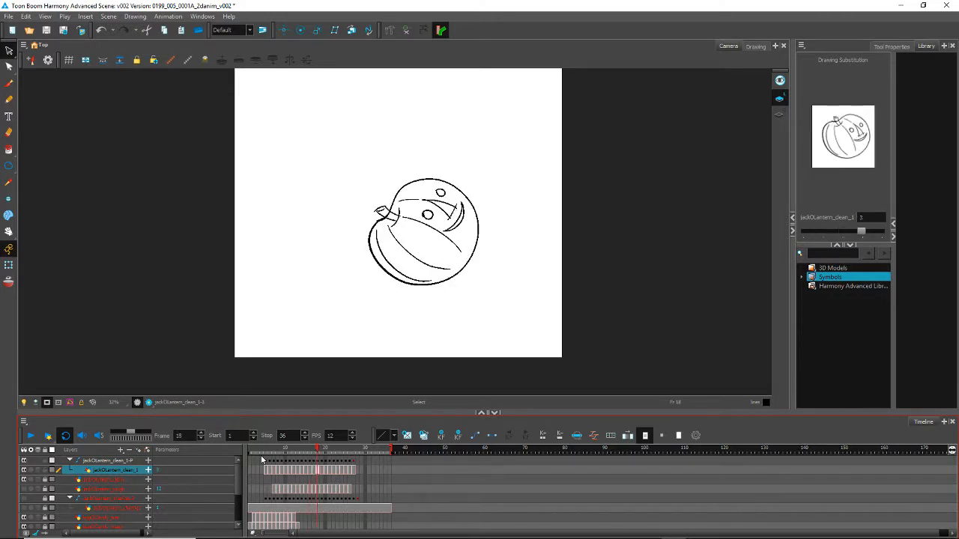
key("period")
key("period")
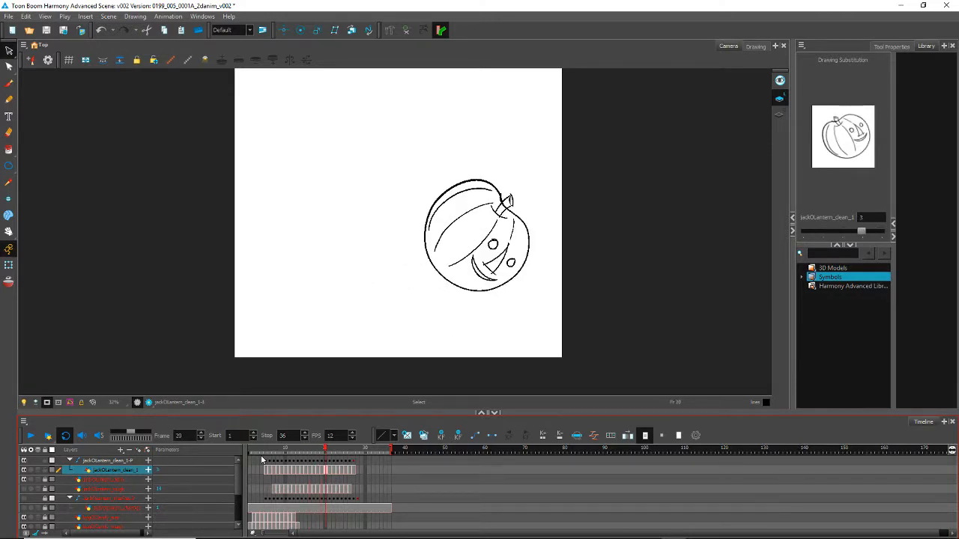
key("period")
key("period")
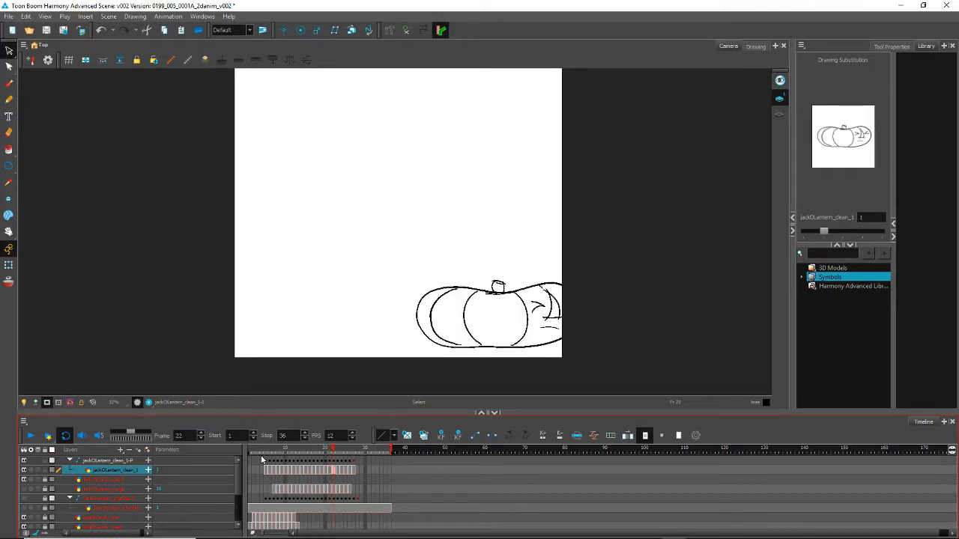
Step: Flip repeatedly between the squash on frame 16 and the stretched poses around it to compare their shapes
key("comma")
key("comma")
key("comma")
key("comma")
key("comma")
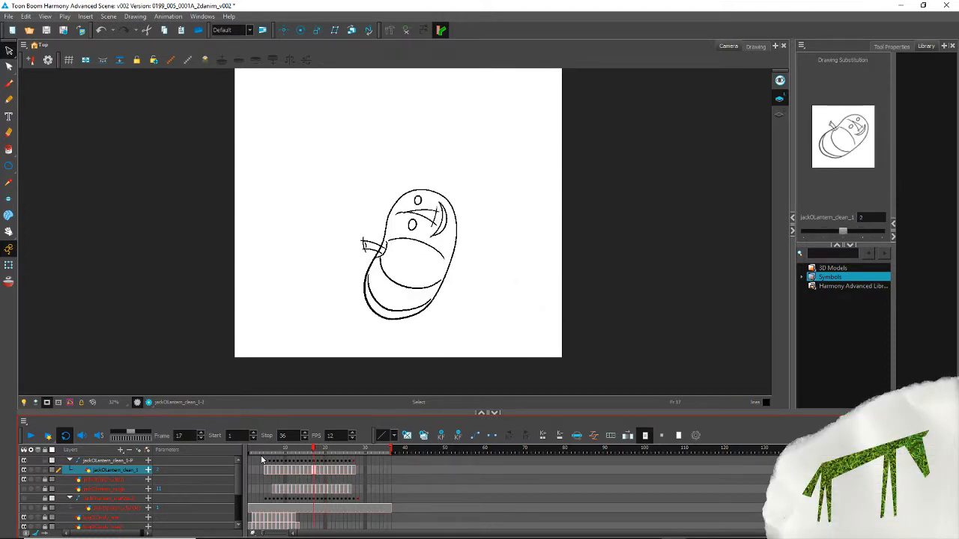
key("comma")
key("comma")
key("period")
key("period")
key("comma")
key("period")
key("comma")
key("period")
key("comma")
key("period")
key("comma")
key("period")
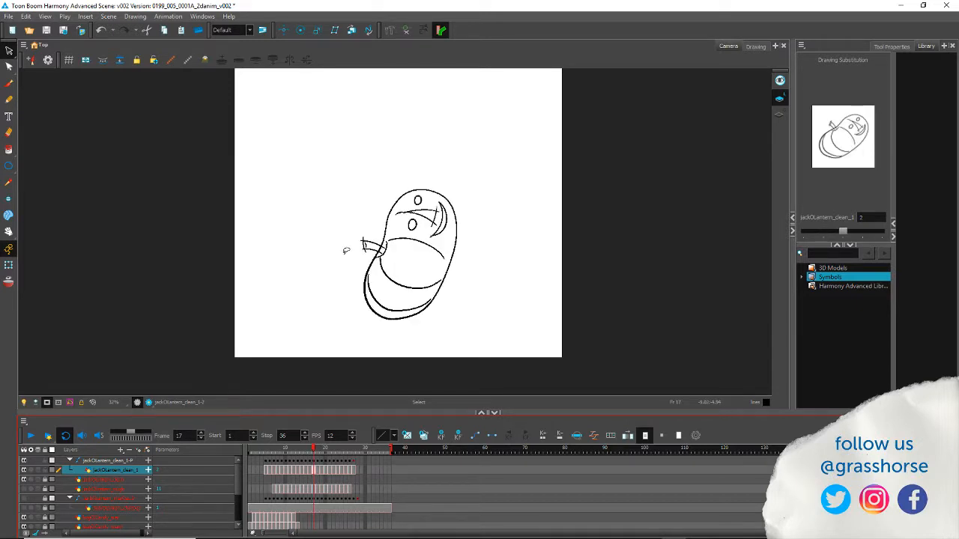
Step: Flip back and forth across frames 17 to 20 to compare the pumpkin's shape and rotation at the top of the bounce
key("period")
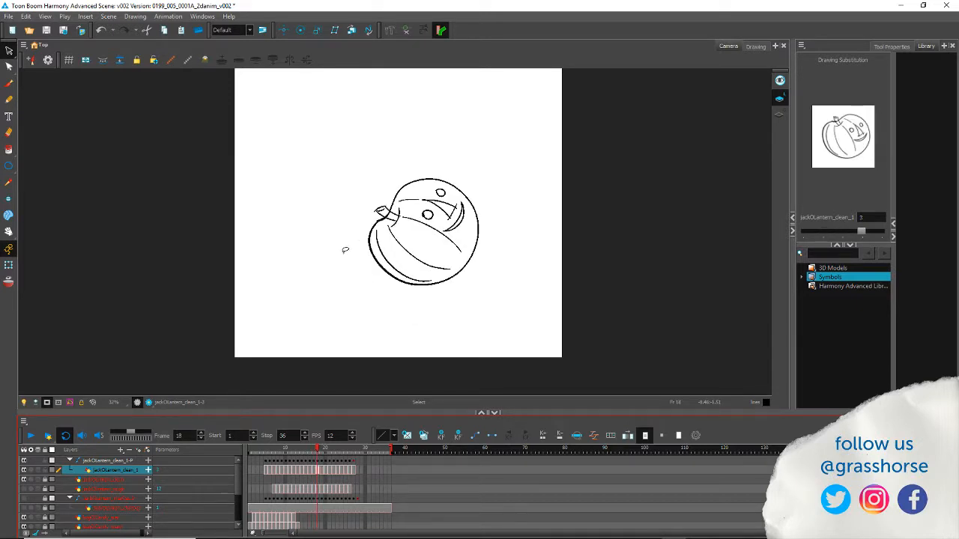
key("comma")
key("period")
key("comma")
key("period")
key("period")
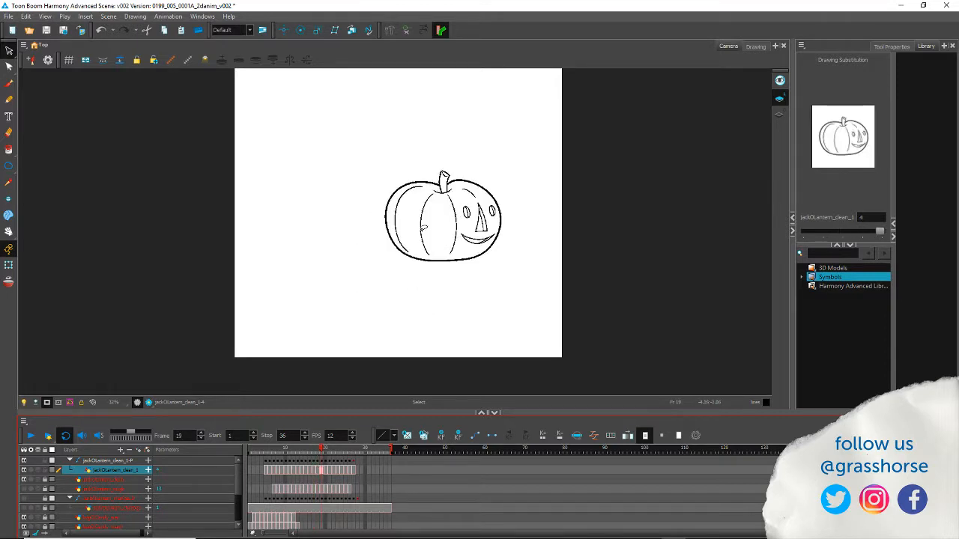
key("comma")
key("comma")
key("period")
key("period")
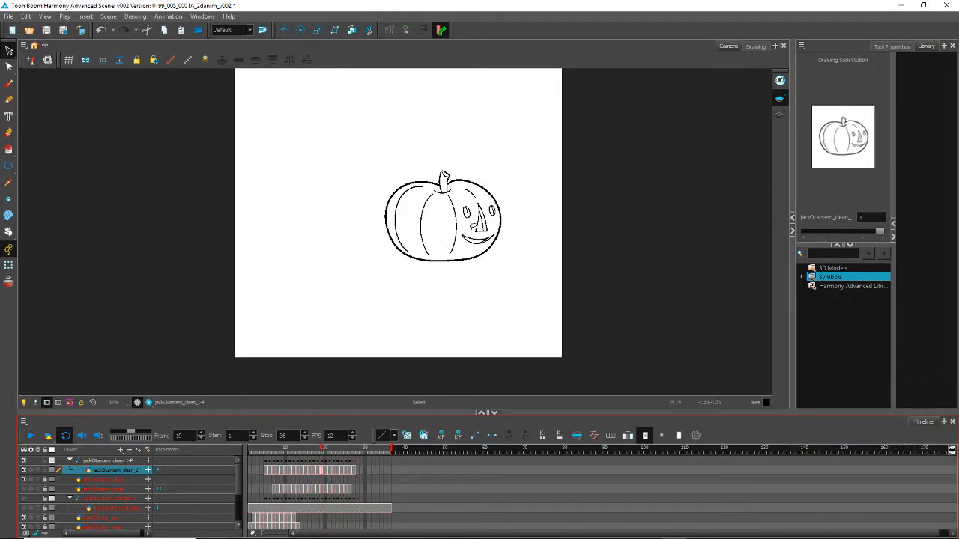
key("period")
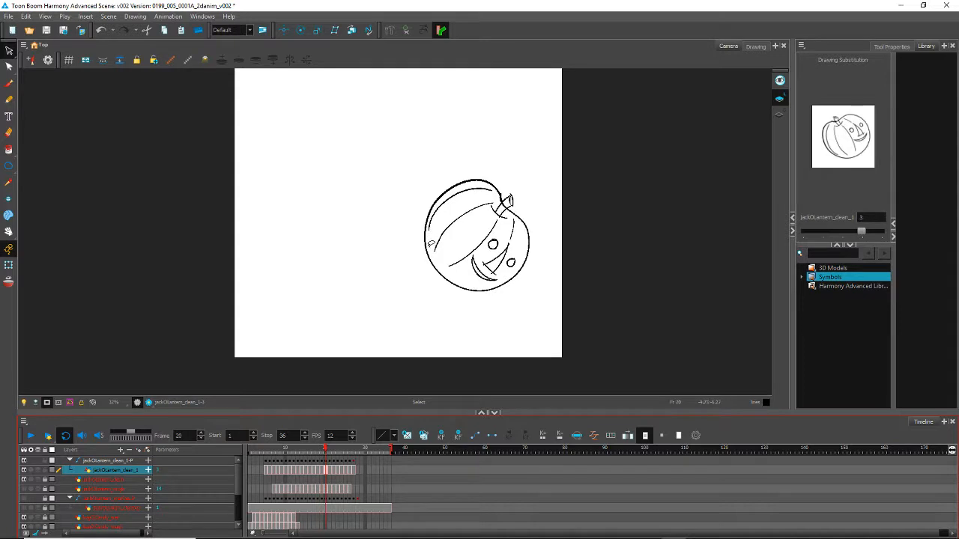
key("comma")
key("comma")
key("comma")
key("period")
key("period")
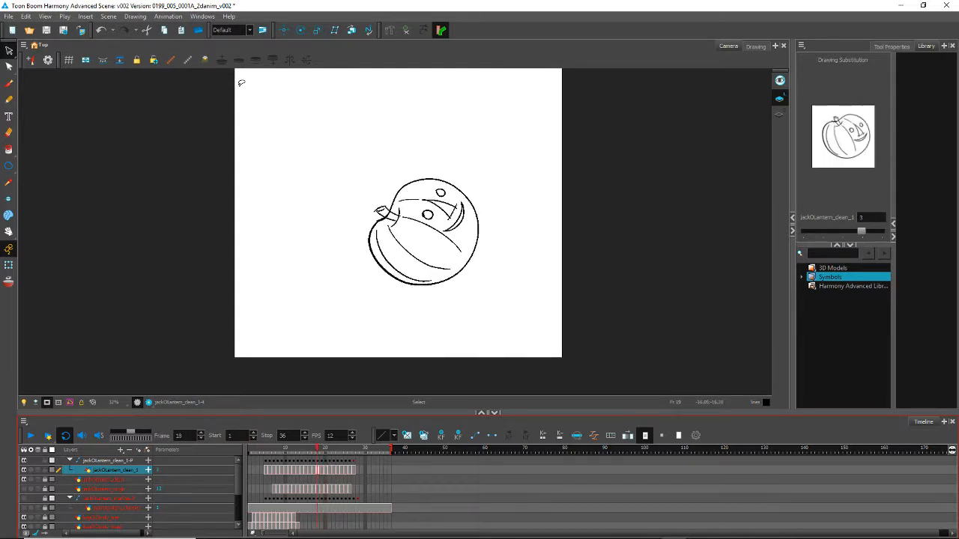
Step: Step back through the bounce to frame 10 and play back the whole animation
key("comma")
key("comma")
key("comma")
key("comma")
key("comma")
key("comma")
key("comma")
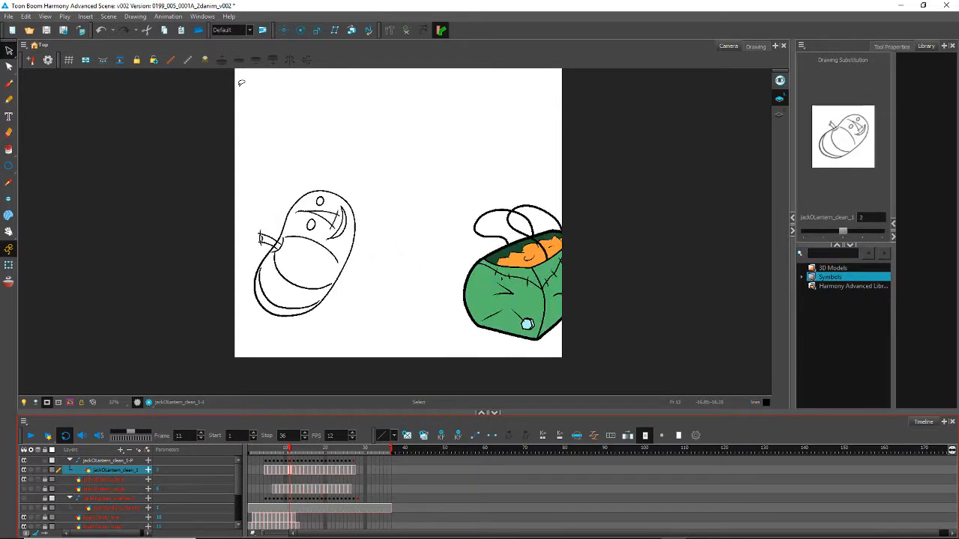
key("comma")
key("comma")
left_click(32, 436)
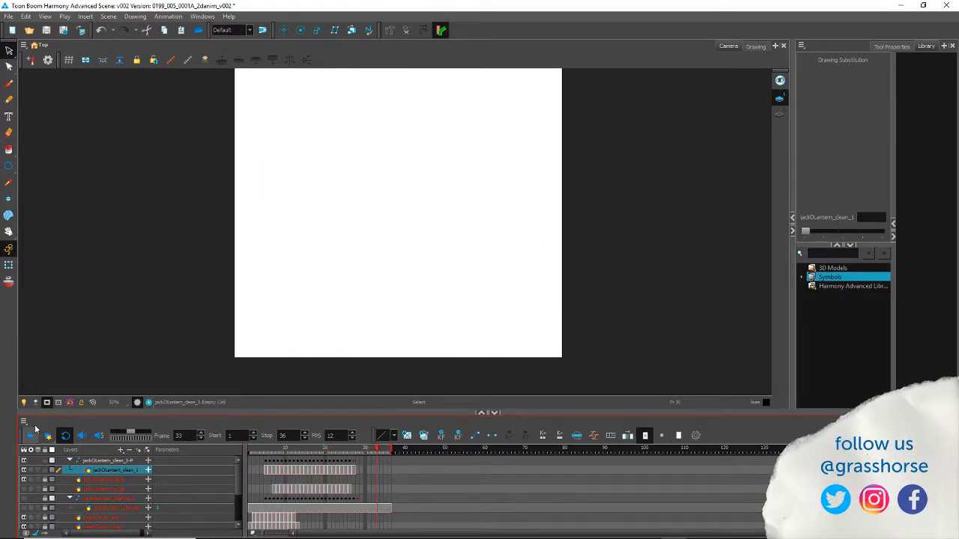
left_click(30, 435)
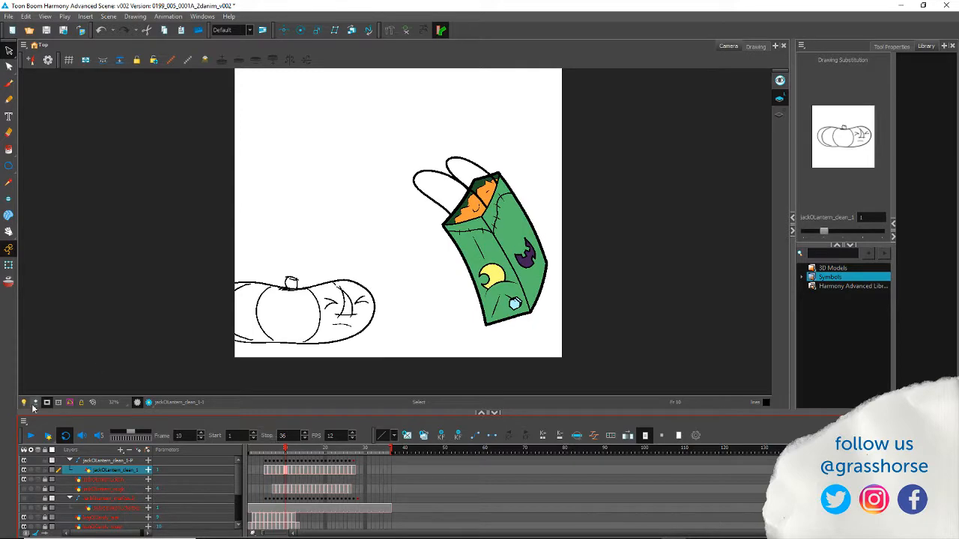
Step: On frame 10, turn off the camera mask to expose the part of the squashed pumpkin outside the camera frame
left_click(34, 405)
scroll(202, 283, "up", 2)
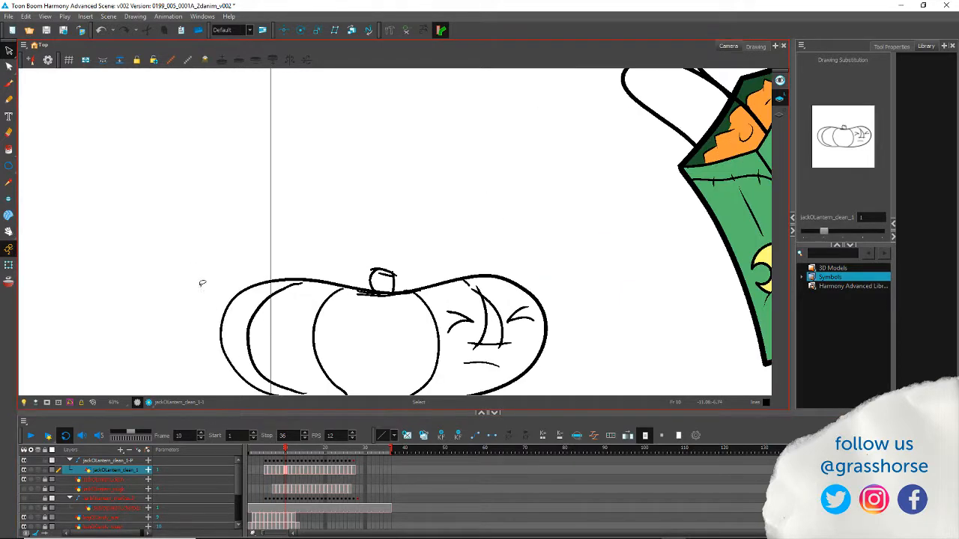
Step: Redraw the three curved rib lines of the squashed pumpkin on frame 10 with the Pencil tool
left_click_drag(223, 292, 243, 195)
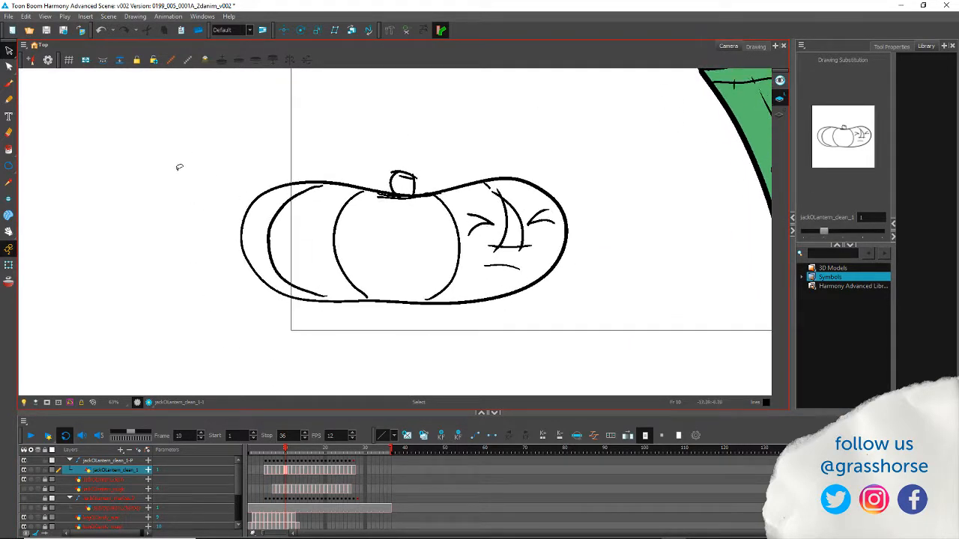
left_click_drag(204, 224, 208, 197)
scroll(281, 146, "up", 2)
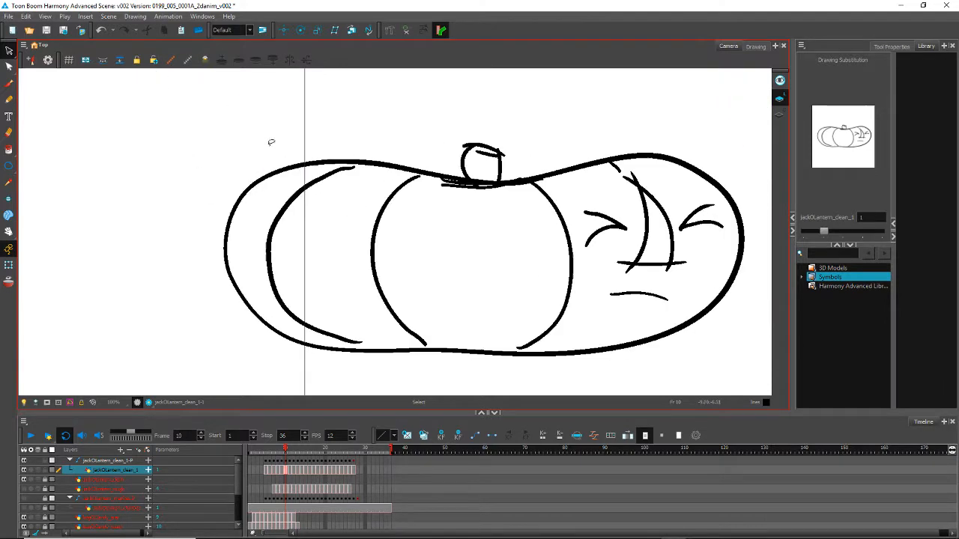
left_click_drag(180, 293, 164, 280)
left_click(9, 100)
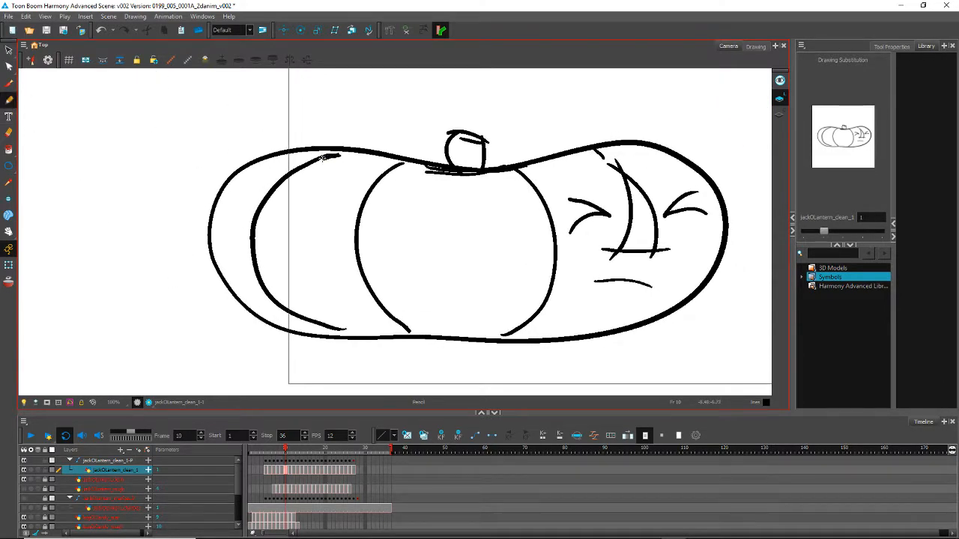
mouse_move(324, 157)
left_mouse_down()
mouse_move(266, 201)
mouse_move(253, 240)
mouse_move(274, 297)
mouse_move(345, 327)
left_mouse_up()
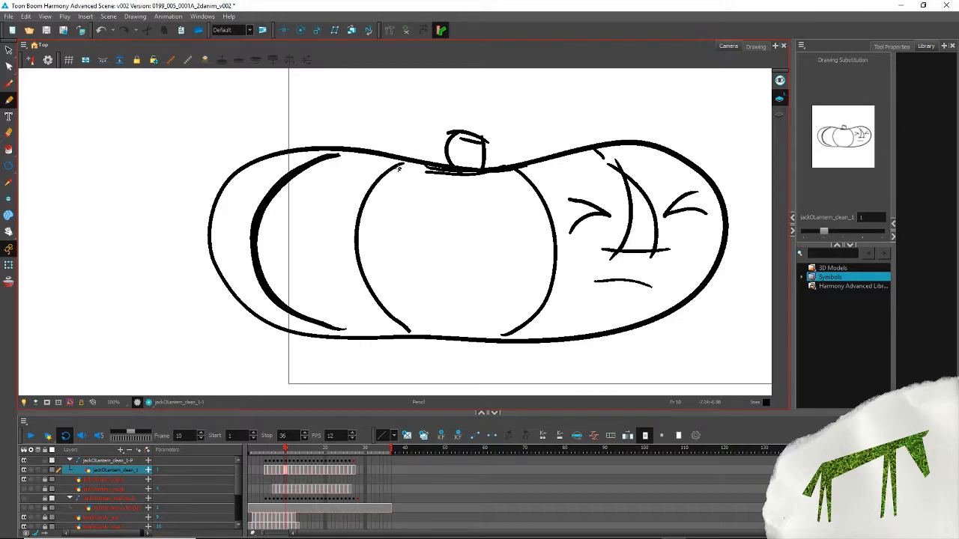
mouse_move(376, 187)
left_mouse_down()
mouse_move(359, 230)
mouse_move(365, 276)
mouse_move(402, 326)
left_mouse_up()
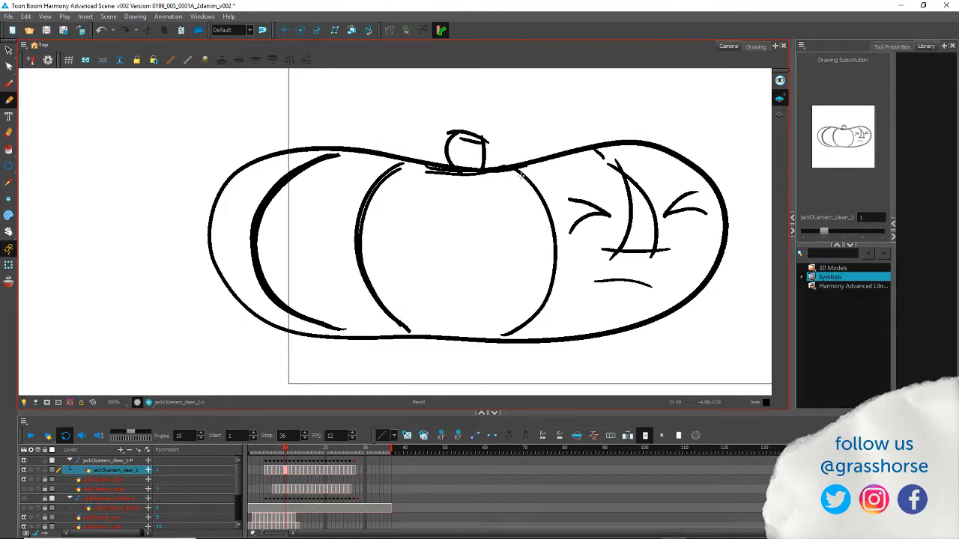
mouse_move(542, 201)
left_mouse_down()
mouse_move(561, 264)
mouse_move(555, 289)
mouse_move(522, 330)
left_mouse_up()
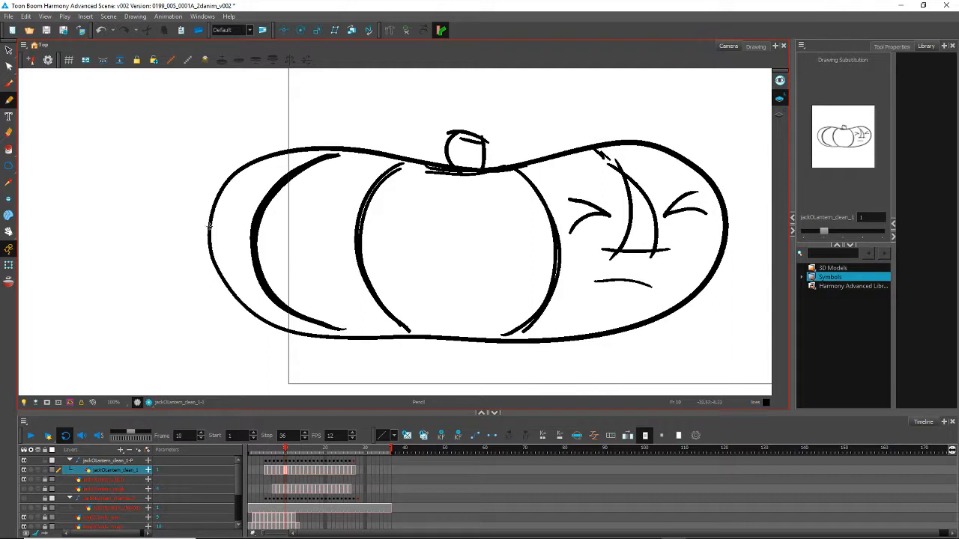
Step: Delete the old duplicate rib strokes so only the newly drawn rib lines remain on the pumpkin
key("alt+s")
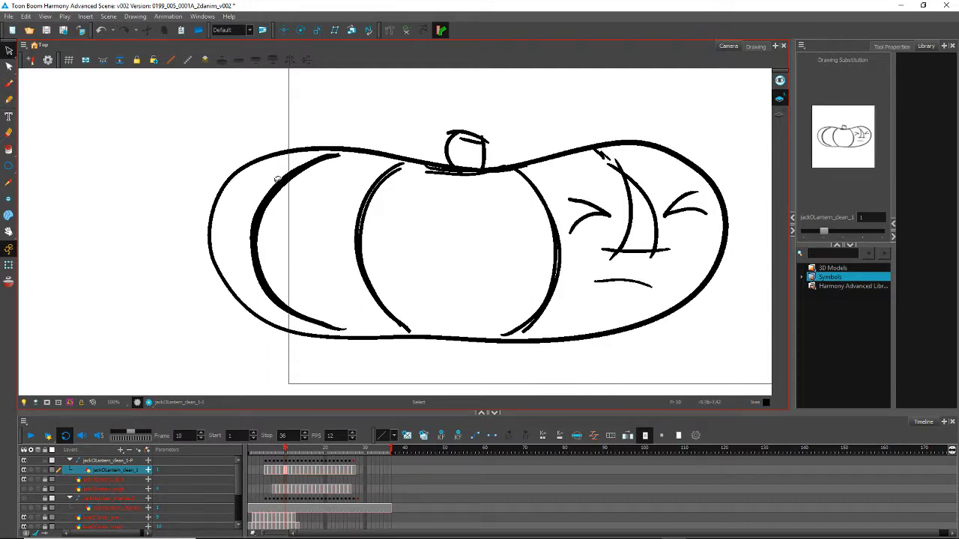
left_click(275, 203)
left_click(195, 141)
left_click(340, 328)
key("Delete")
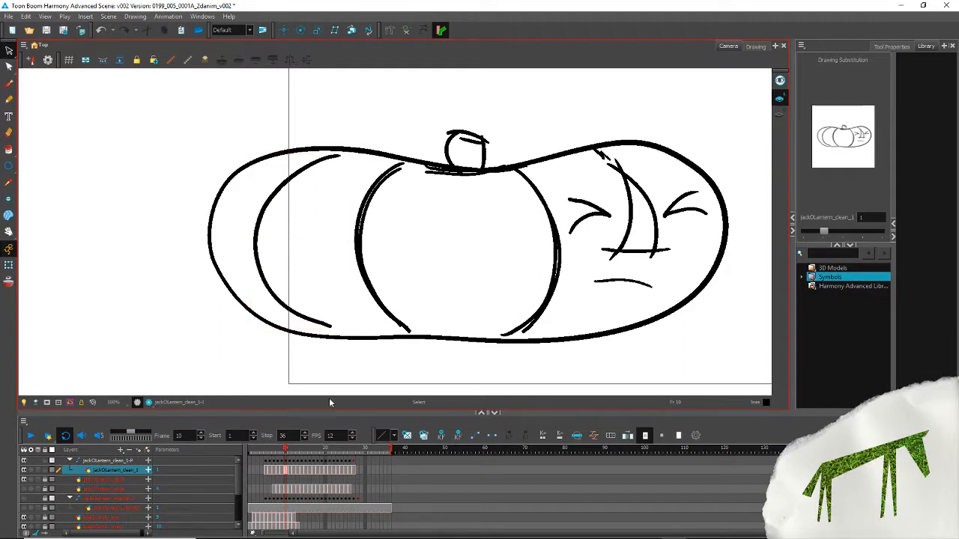
left_click(404, 328)
key("Delete")
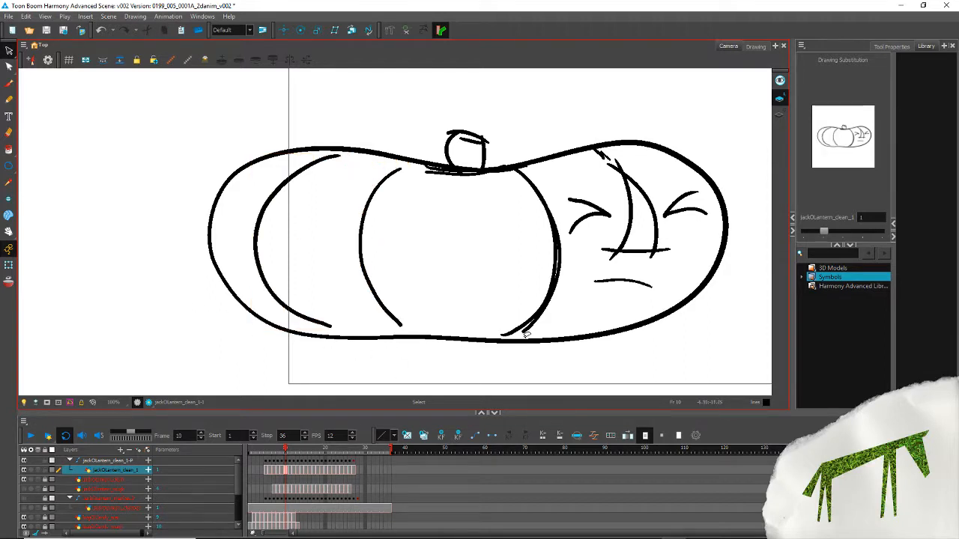
left_click(520, 326)
key("Delete")
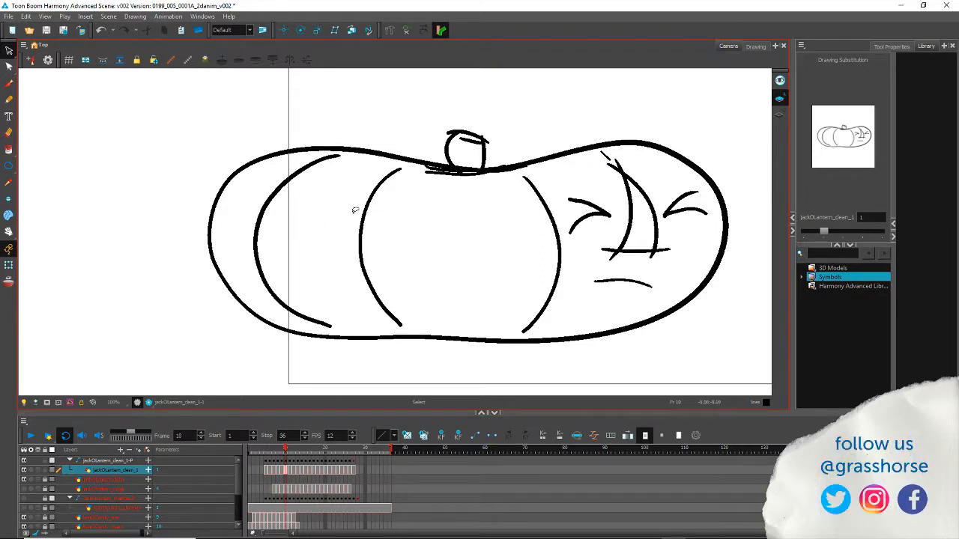
Step: Select the stem together with the curved line at its base and nudge them down into the pumpkin's body
scroll(410, 164, "up", 3)
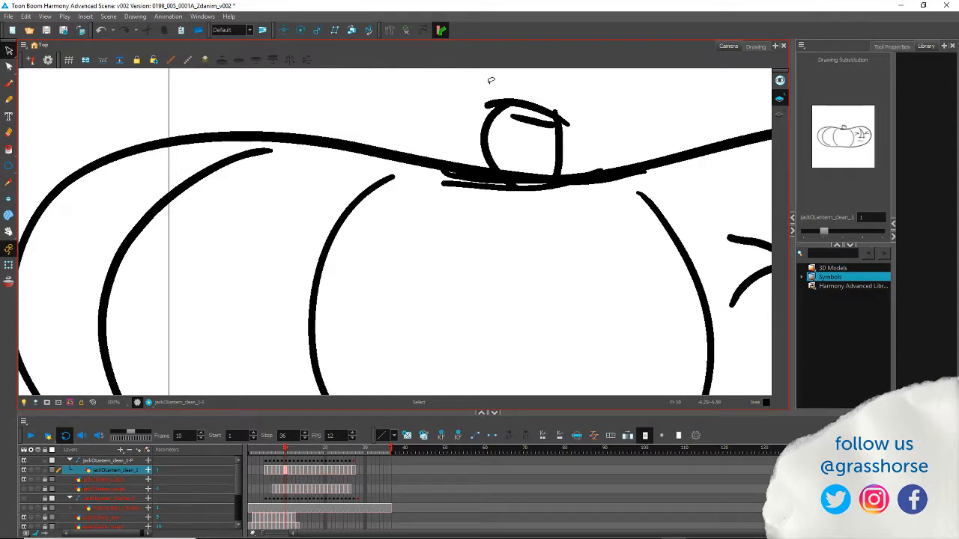
mouse_move(469, 93)
left_mouse_down()
mouse_move(473, 105)
mouse_move(470, 97)
left_mouse_up()
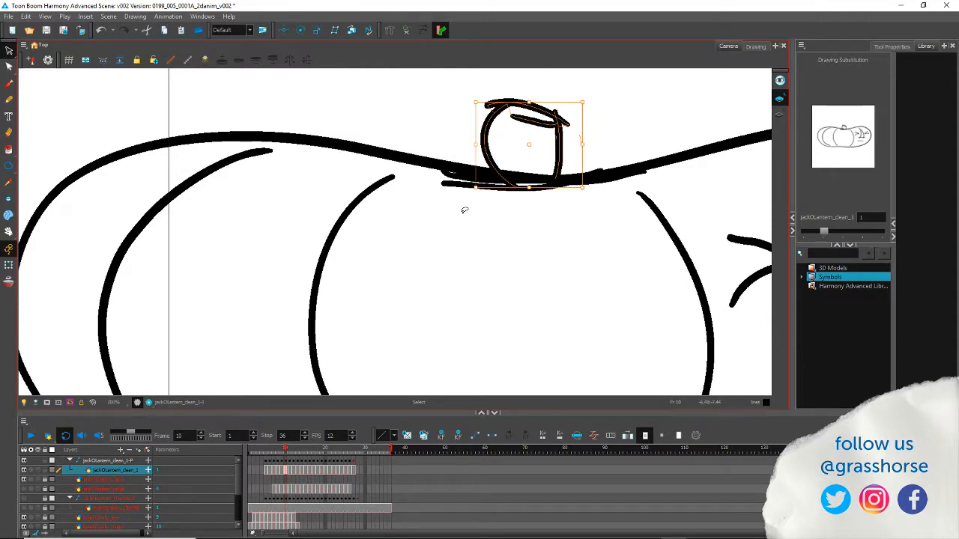
key("Down")
key("Down")
key("Down")
key("Down")
key("Down")
key("Down")
key("Down")
key("Down")
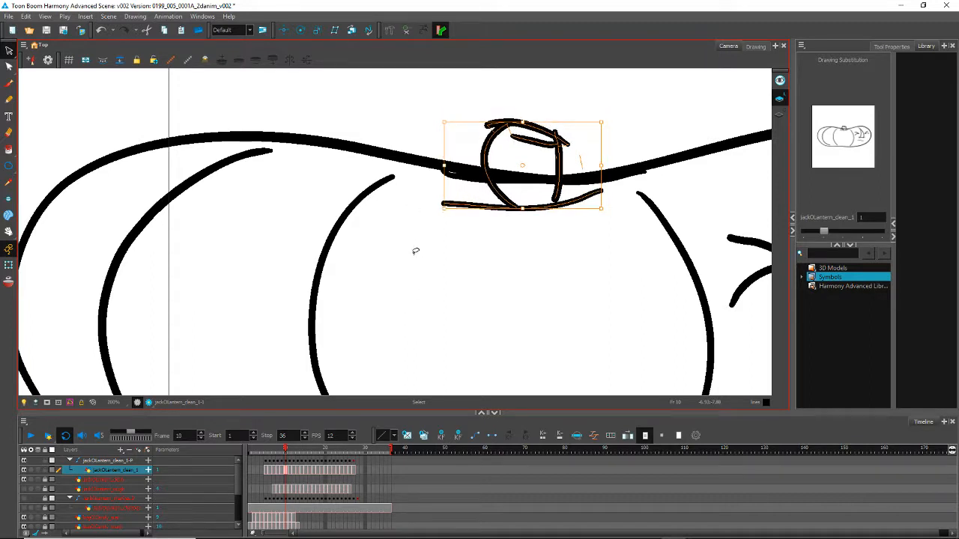
key("Down")
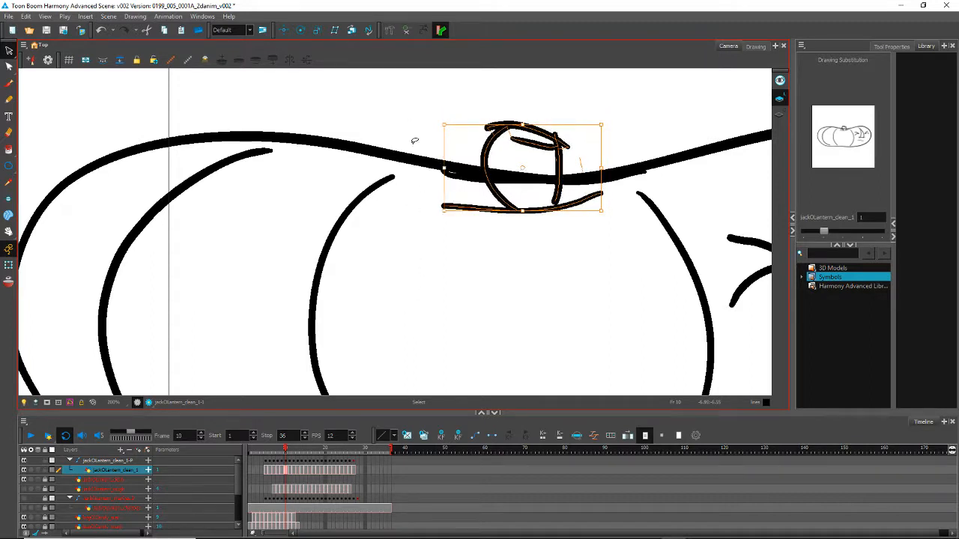
left_click(437, 282)
Step: Cut away the parts of the pumpkin's top outline that run through and around the stem
key("alt+t")
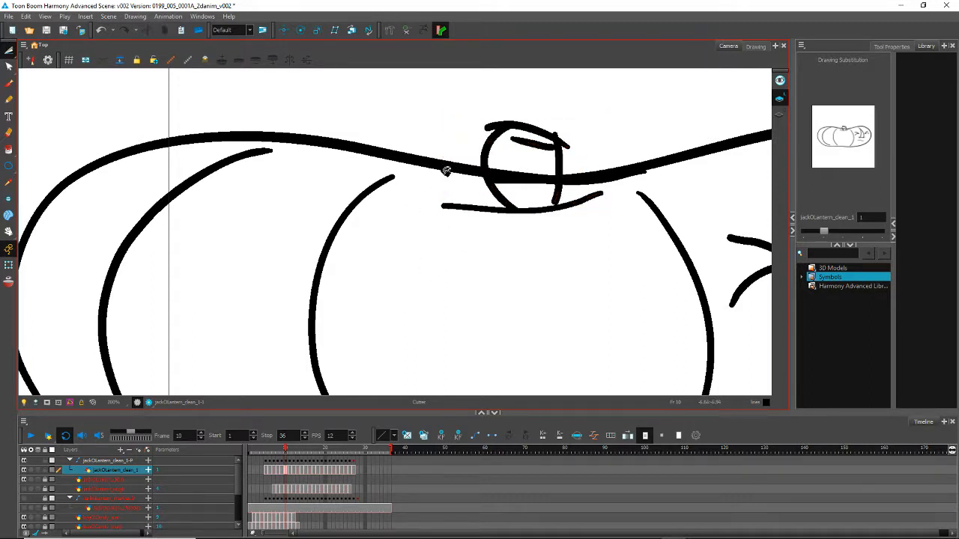
left_click(447, 170)
key("Delete")
left_click(505, 178)
key("Delete")
left_click(589, 175)
key("Delete")
left_click(517, 172)
key("Delete")
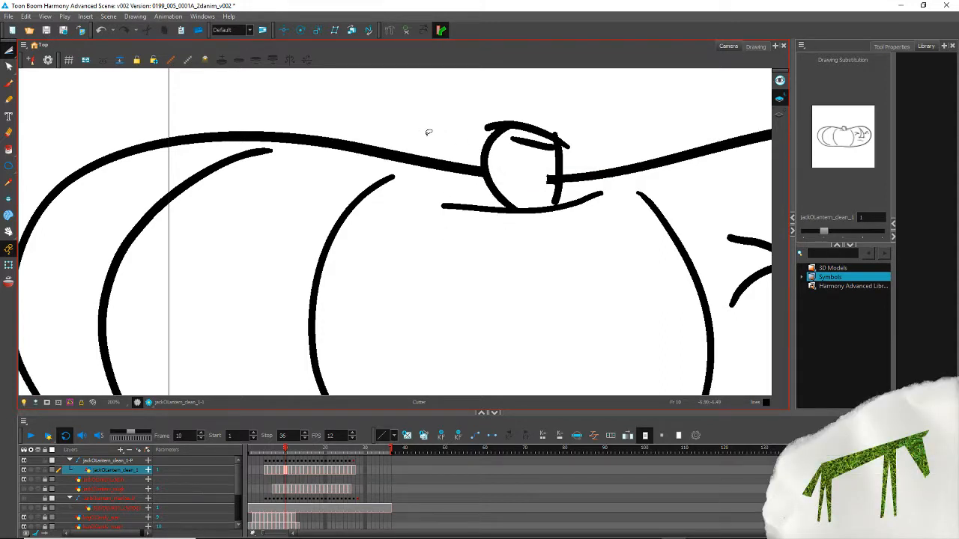
left_click(552, 179)
key("Delete")
left_click(487, 124)
key("Delete")
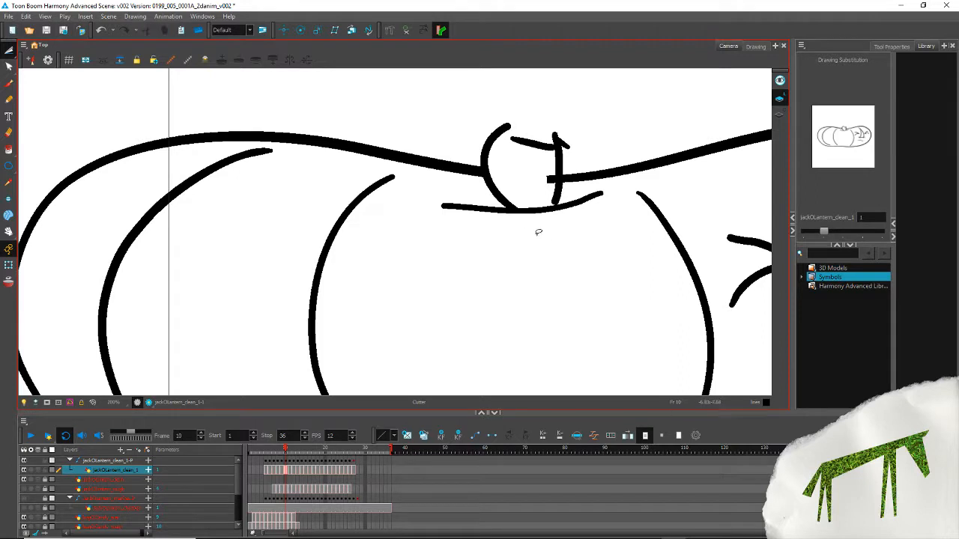
key("ctrl+z")
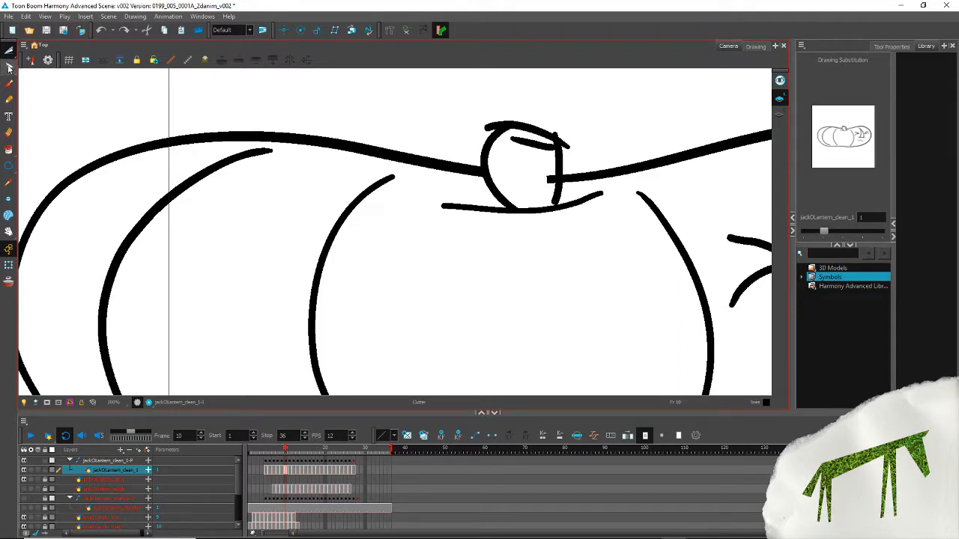
Step: Extend the stem's left contour past its top edge, then trim the overlapping stroke ends at both upper corners
left_click(10, 67)
left_click(493, 134)
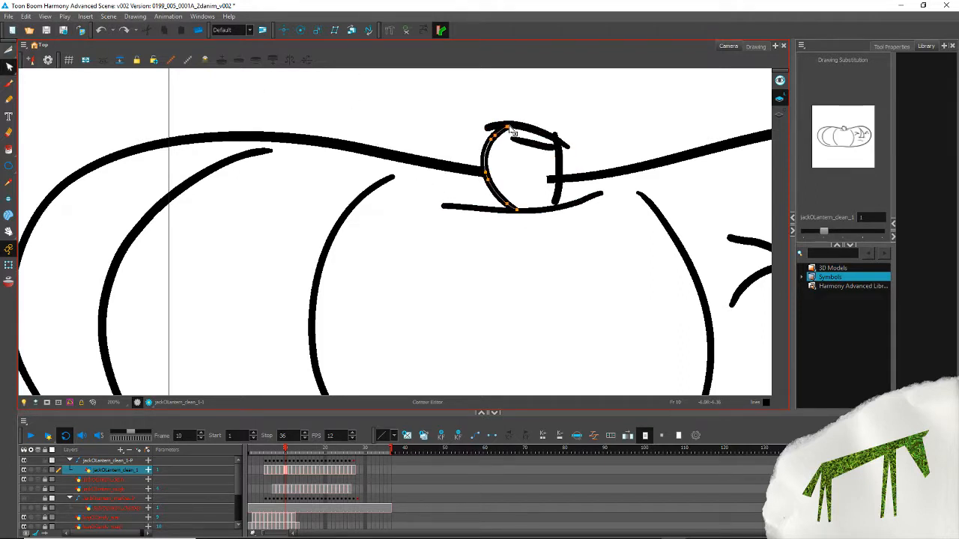
left_click_drag(509, 129, 519, 113)
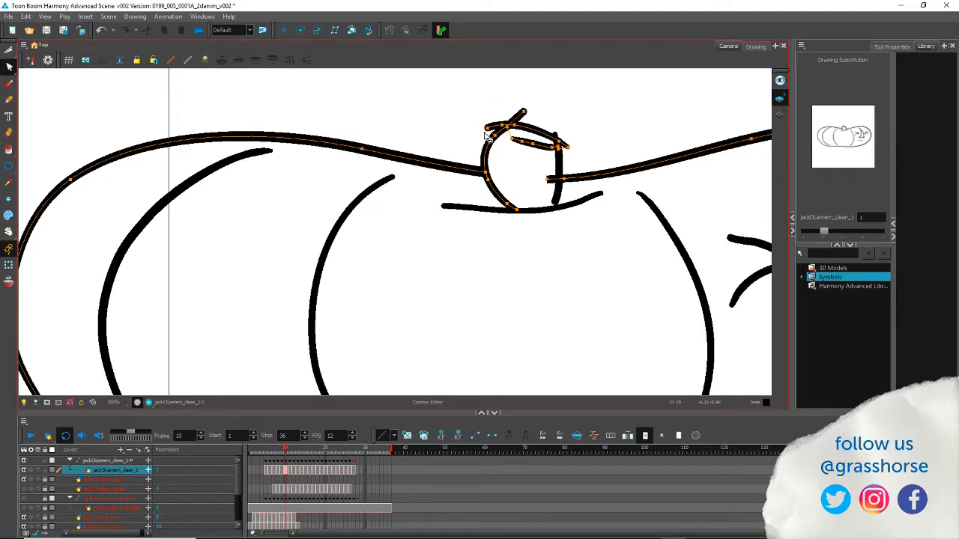
key("alt+t")
mouse_move(493, 122)
left_mouse_down()
mouse_move(488, 137)
mouse_move(505, 102)
left_mouse_up()
key("Delete")
key("Delete")
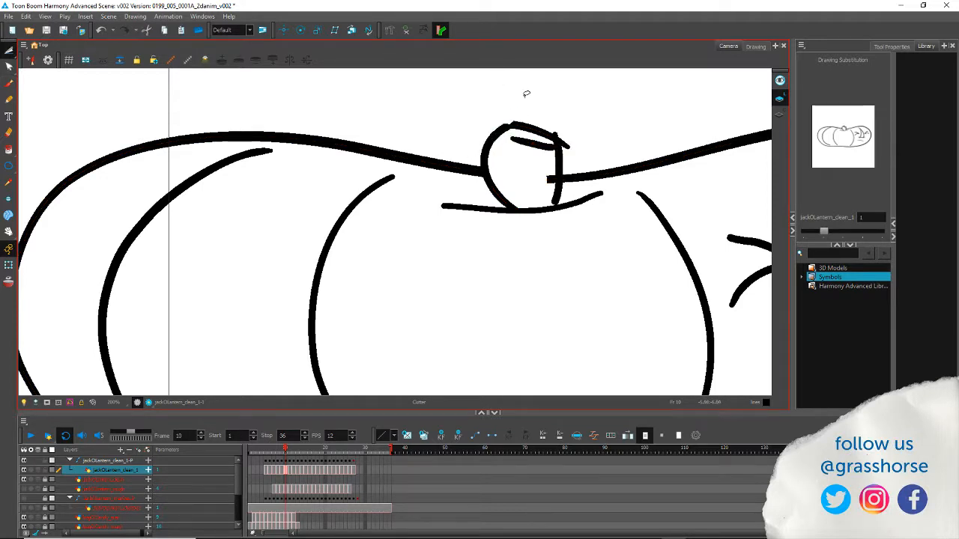
left_click_drag(561, 128, 569, 143)
key("Delete")
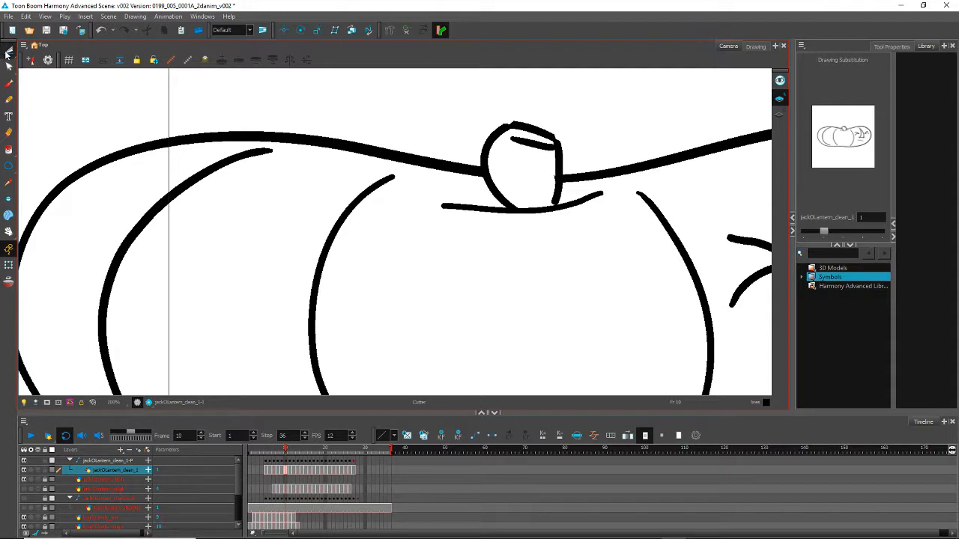
Step: Shift the short inner line near the top of the stem slightly left, clear of the stem's side
left_click(7, 53)
left_click(532, 142)
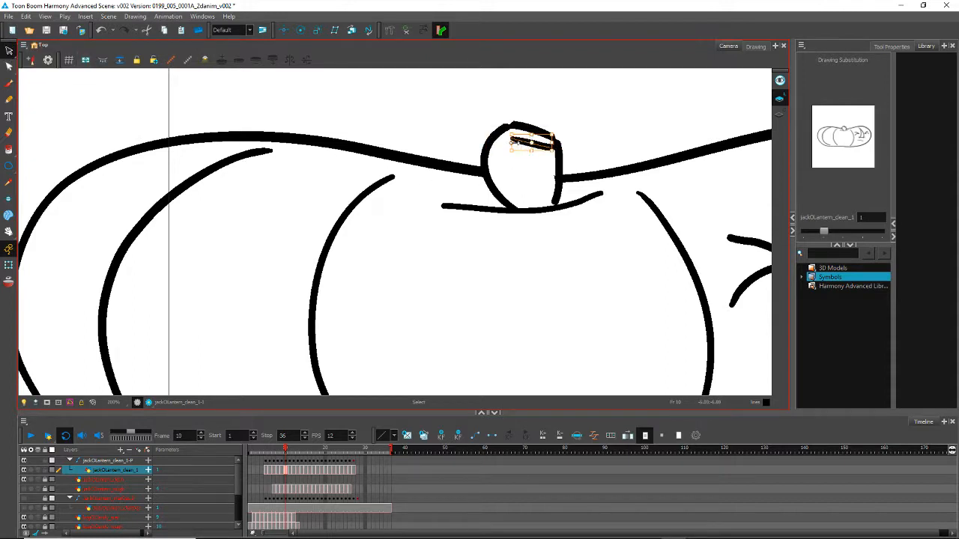
left_click_drag(520, 141, 516, 143)
left_click(454, 141)
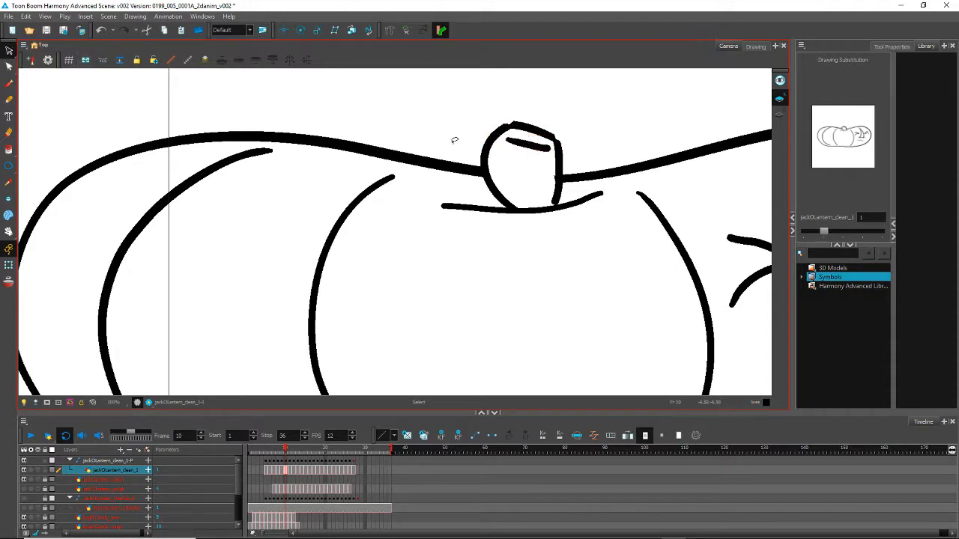
Step: Extend the stem's right side down through its base line and cut off the protruding ends
left_click(9, 66)
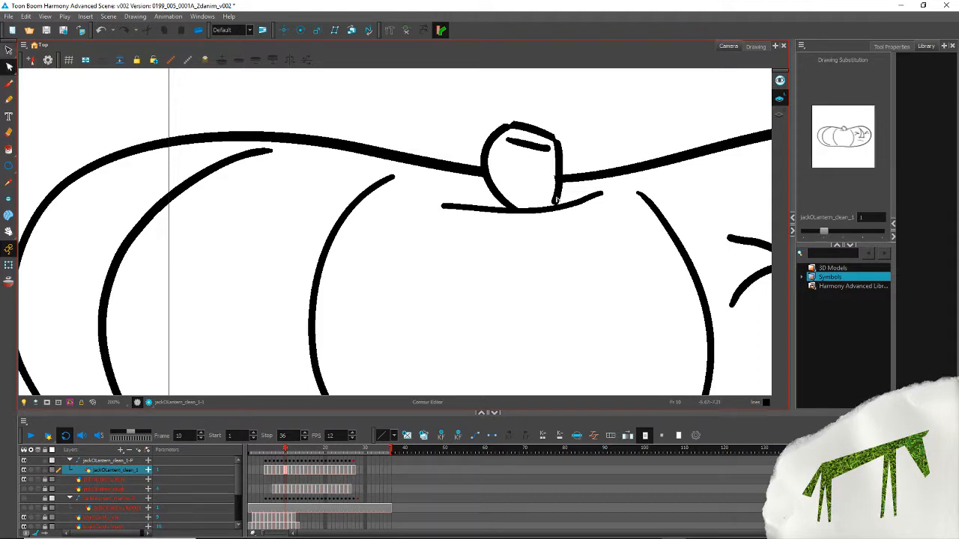
left_click(557, 199)
left_click_drag(558, 210, 550, 223)
left_click(9, 49)
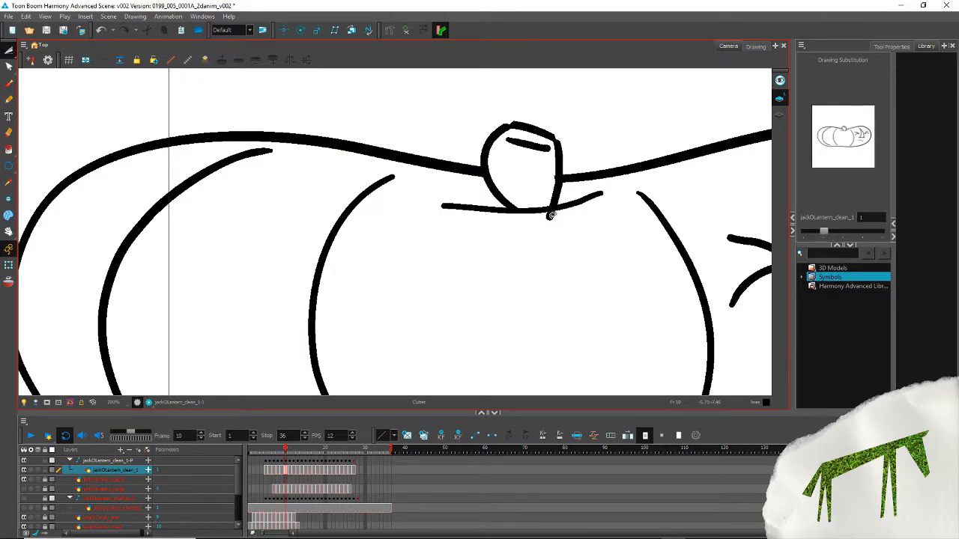
left_click(551, 215)
key("Delete")
left_click(555, 177)
key("Delete")
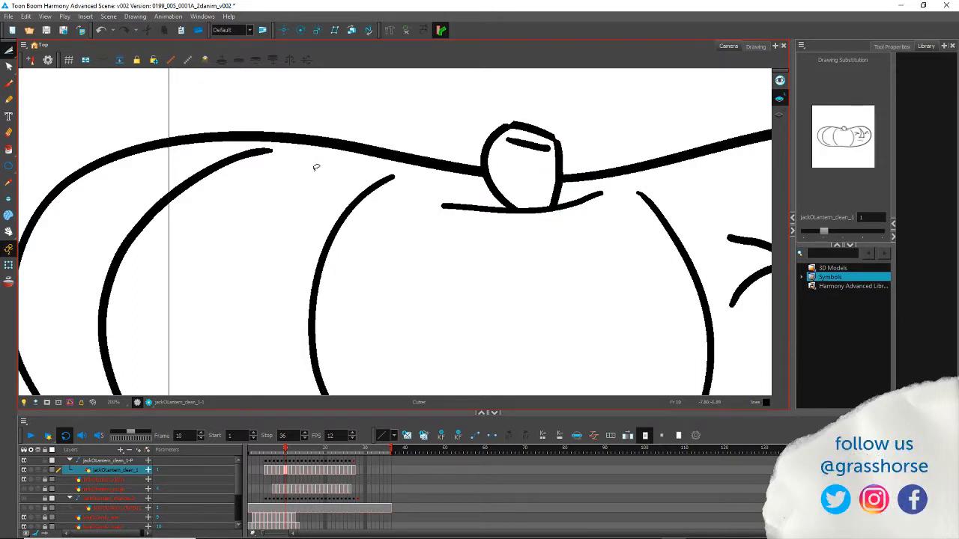
Step: Merge the stem's left side and top strokes into one pencil line, and try merging its right side too
left_click(9, 50)
left_click(45, 51)
left_click(496, 130)
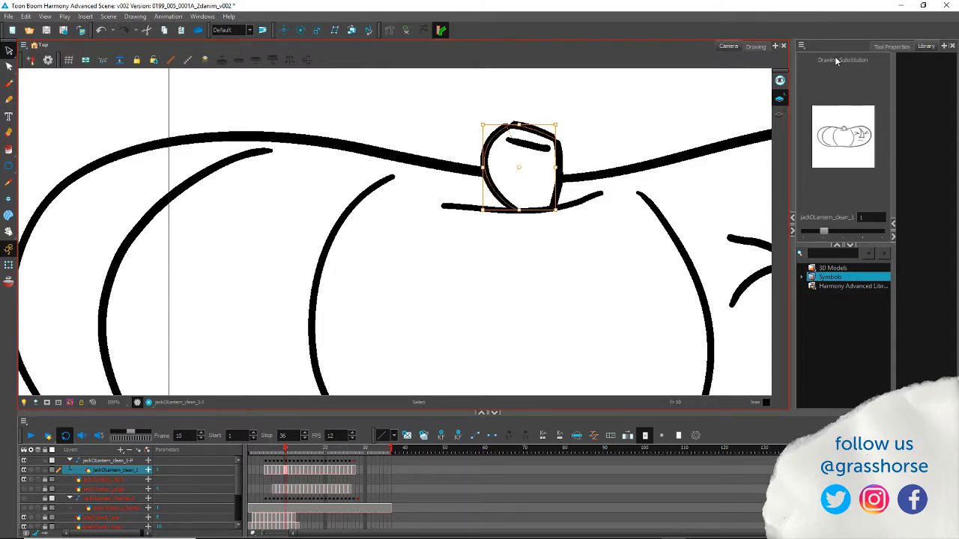
left_click(892, 46)
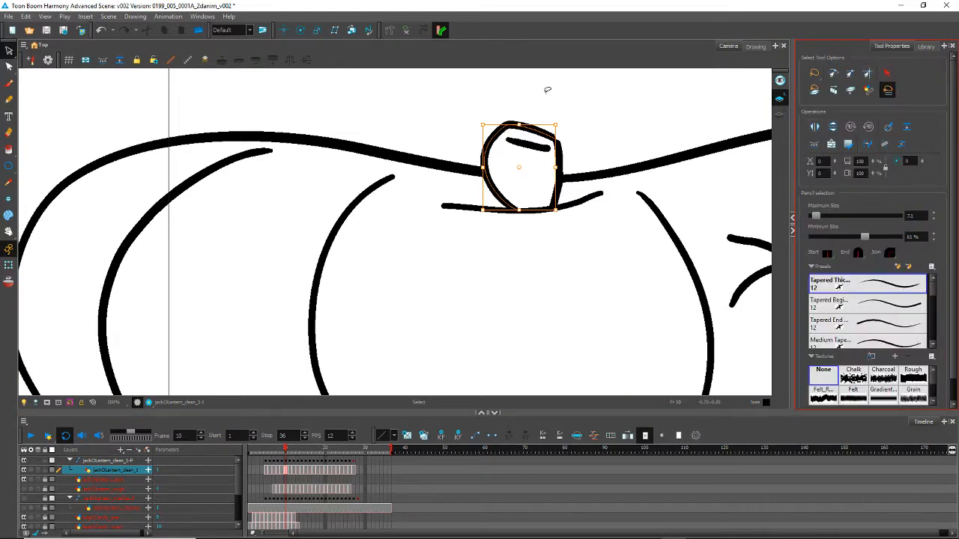
left_click_drag(546, 91, 566, 149)
left_click(886, 146)
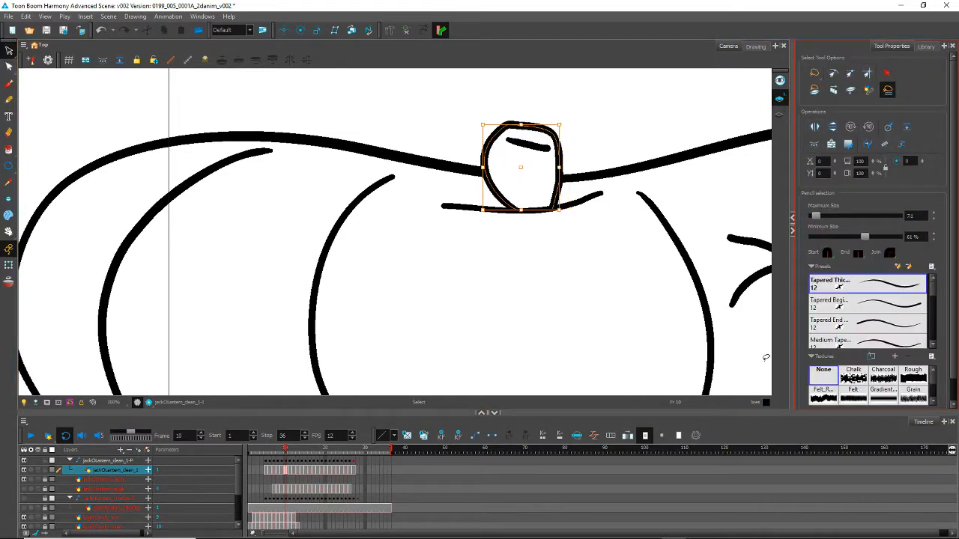
left_click(470, 258)
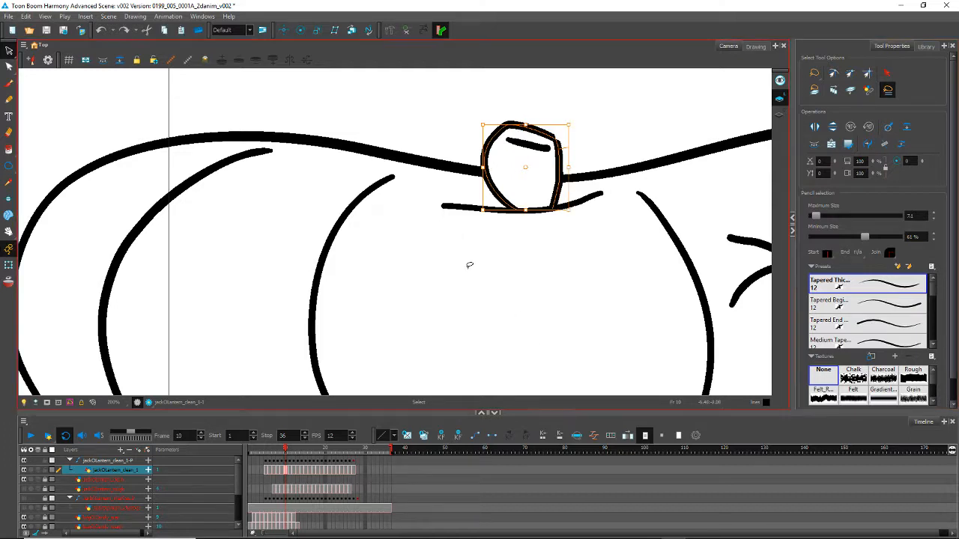
mouse_move(573, 147)
left_mouse_down()
mouse_move(555, 131)
mouse_move(534, 142)
left_mouse_up()
Step: Smooth the rib line facing the face, the rib line left of centre and the far-left rib line of the squashed pumpkin
left_click(321, 296)
scroll(205, 305, "down", 2)
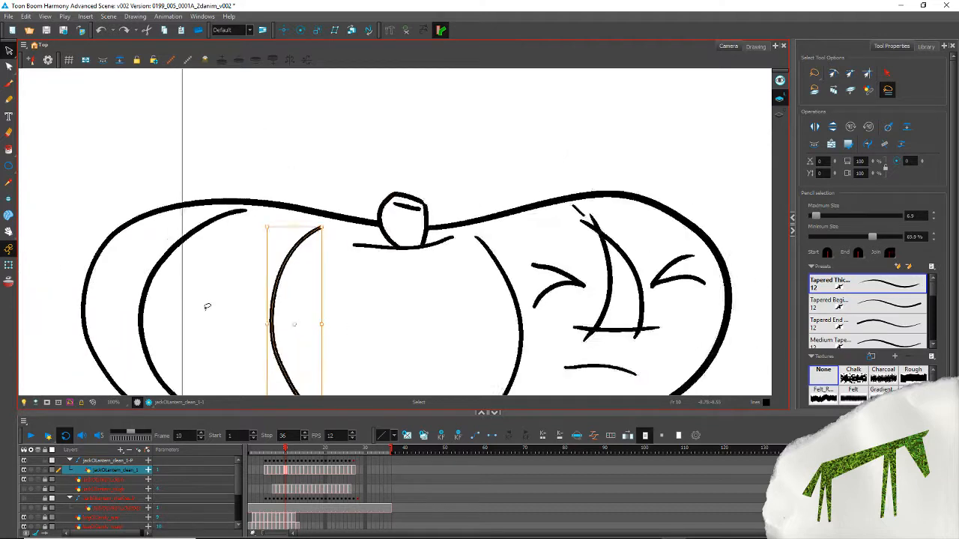
mouse_move(421, 352)
left_mouse_down()
mouse_move(388, 242)
mouse_move(364, 237)
left_mouse_up()
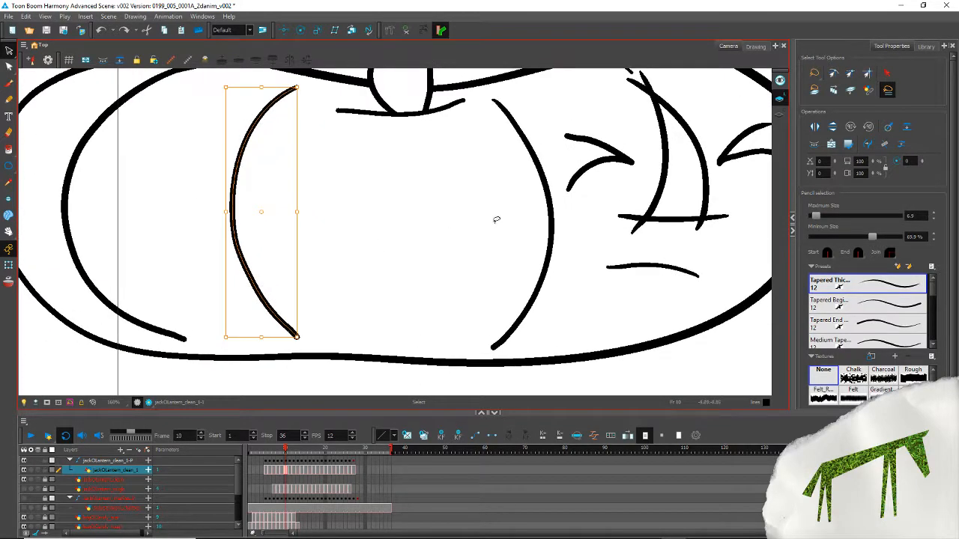
left_click_drag(506, 220, 557, 233)
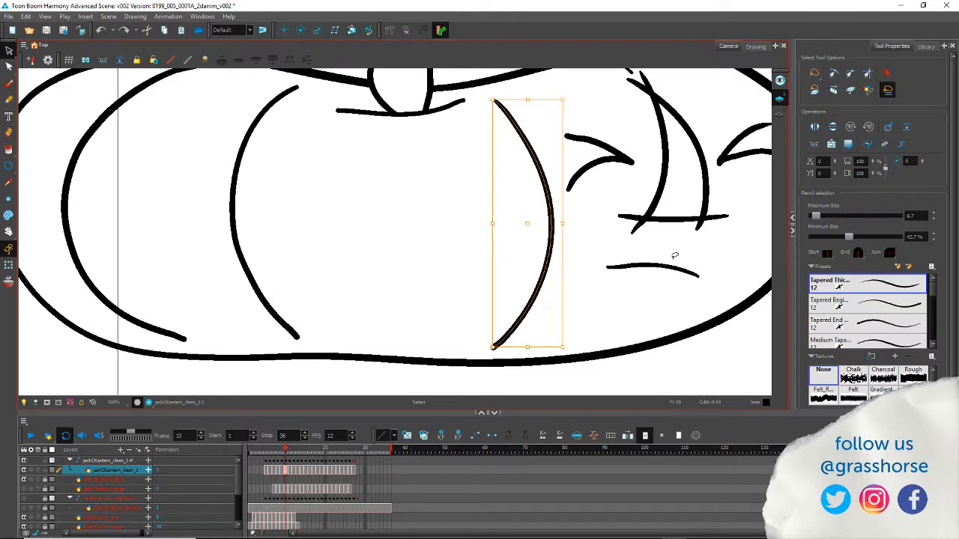
key("alt+q")
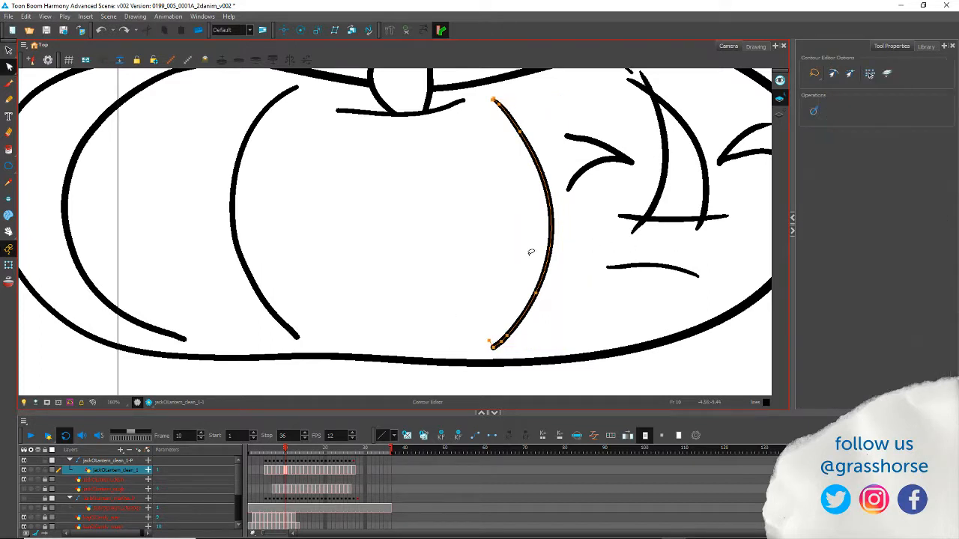
left_click(814, 110)
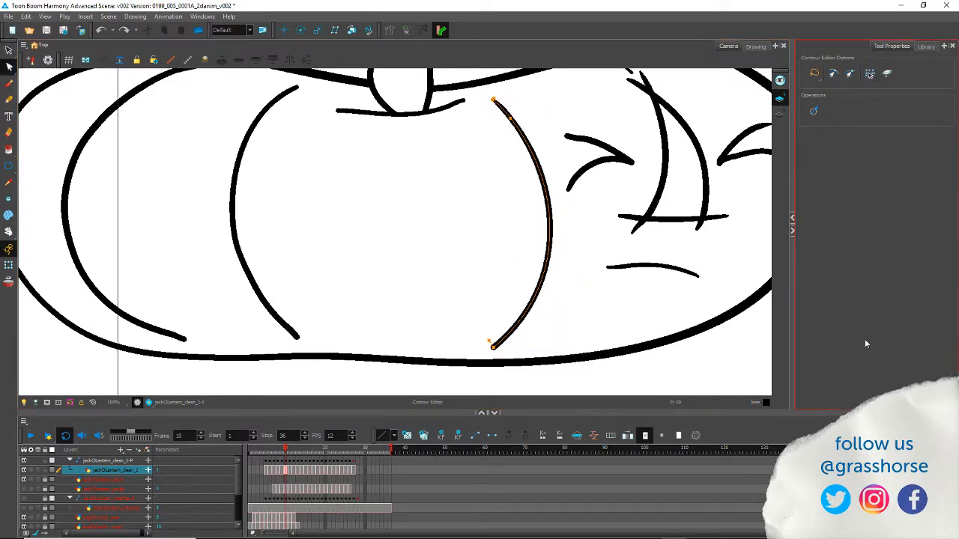
left_click(234, 199)
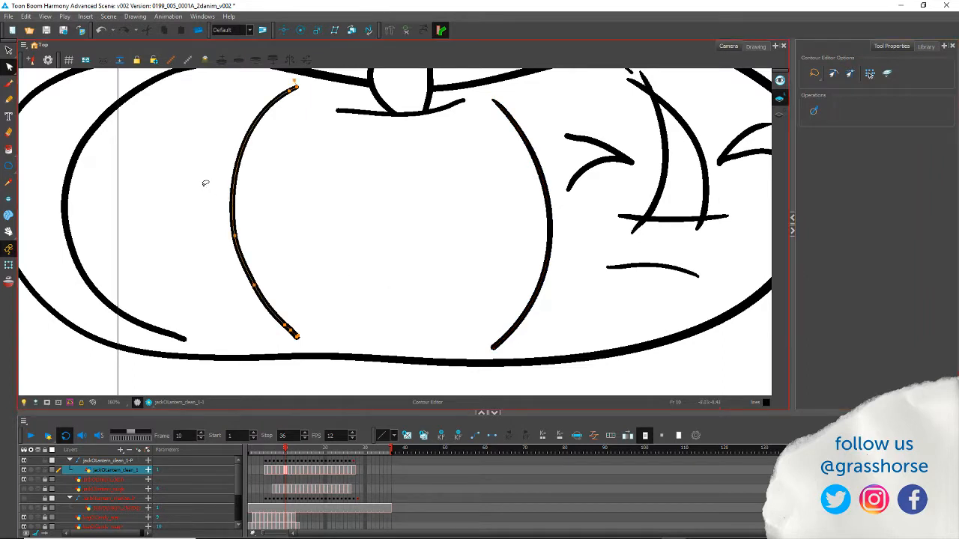
left_click(814, 111)
left_click(66, 210)
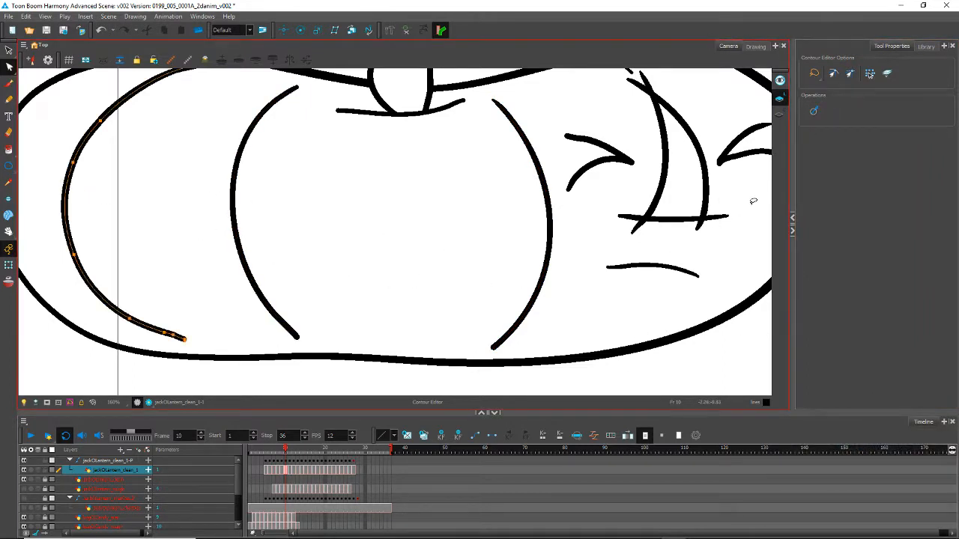
left_click(815, 112)
Step: Nudge the contour point on the pumpkin outline's upper-right curve slightly outward
key("space")
mouse_move(100, 212)
left_mouse_down()
mouse_move(165, 266)
mouse_move(177, 227)
mouse_move(122, 193)
left_mouse_up()
left_click_drag(392, 294, 409, 376)
scroll(362, 284, "down", 2)
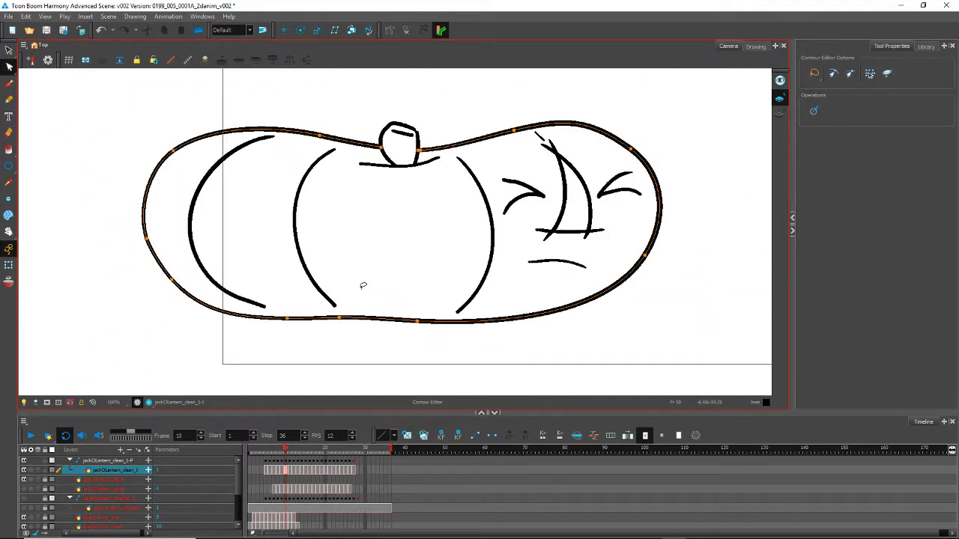
scroll(581, 195, "up", 1)
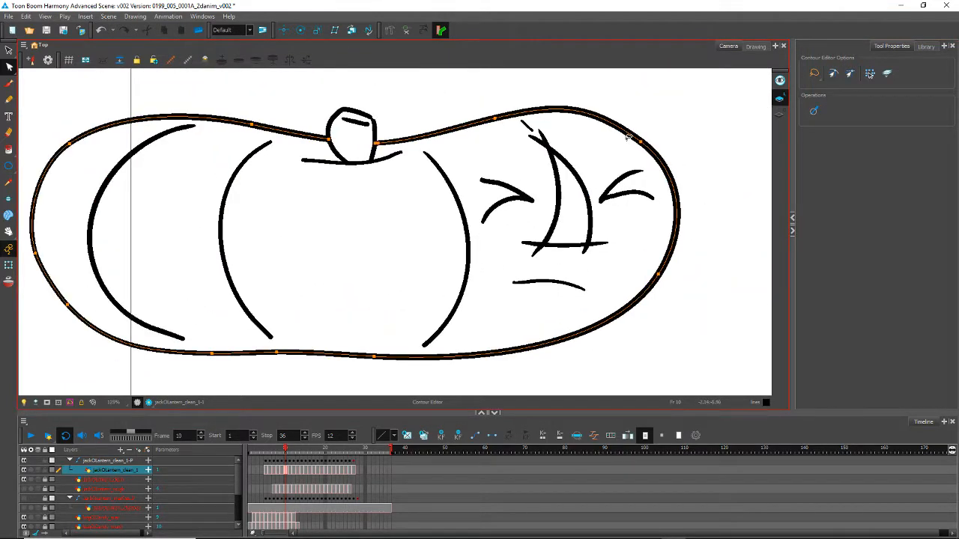
left_click_drag(645, 142, 647, 141)
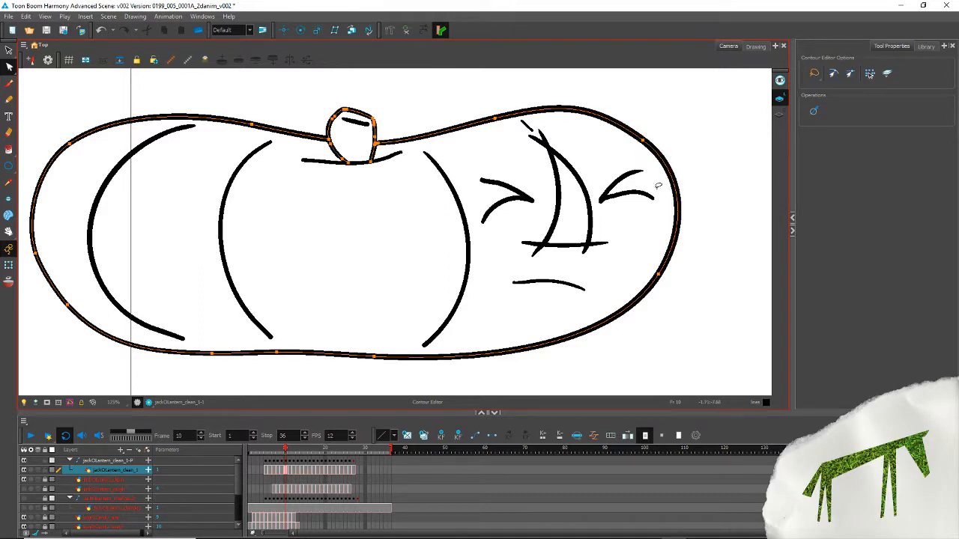
left_click(337, 241)
Step: Cut off the overlapping stroke ends at the nose's tip and both base corners
scroll(323, 115, "up", 1)
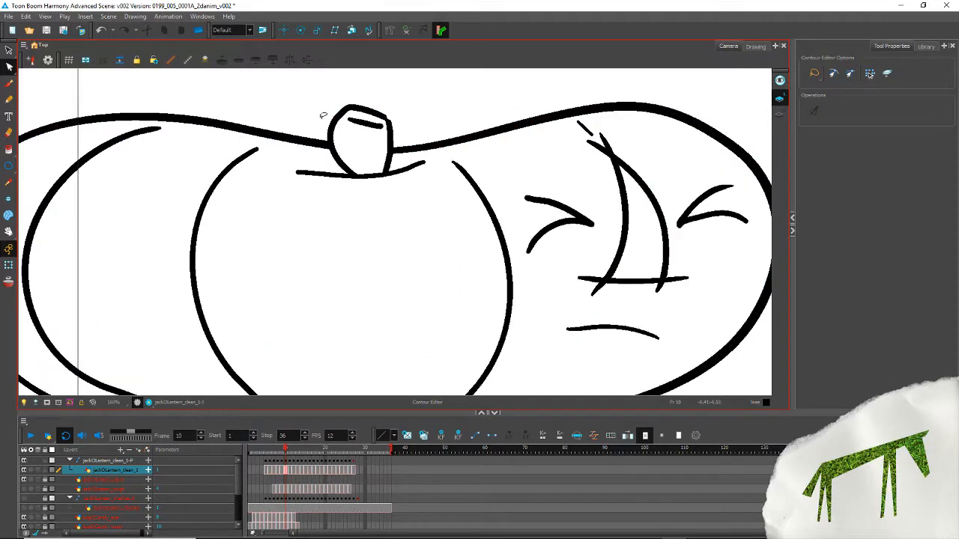
key("alt+t")
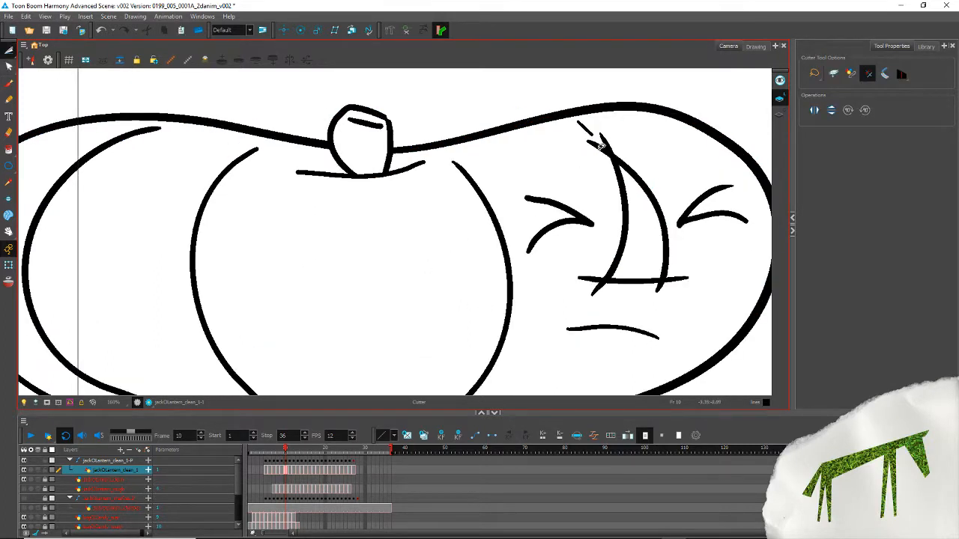
left_click_drag(596, 156, 614, 141)
mouse_move(595, 269)
left_mouse_down()
mouse_move(591, 285)
mouse_move(604, 295)
mouse_move(676, 284)
left_mouse_up()
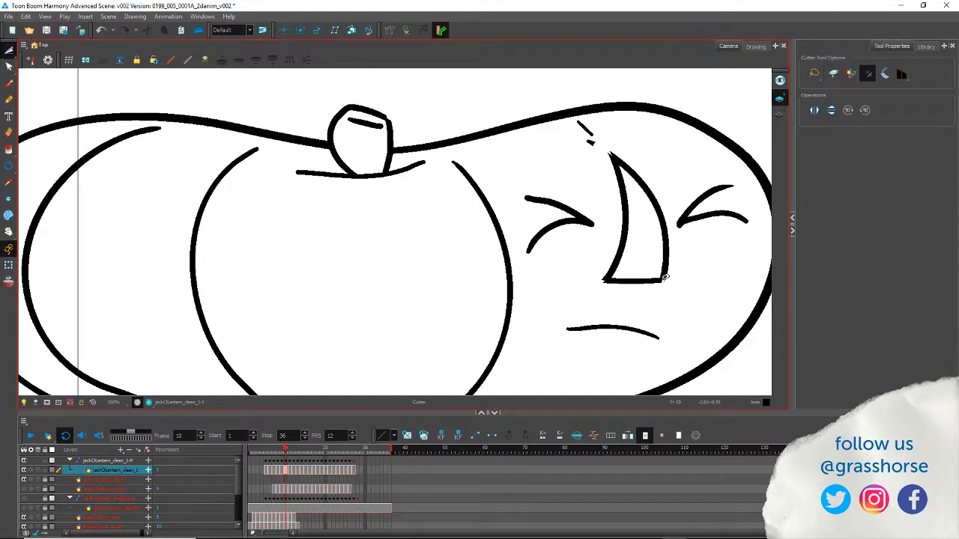
key("alt+slash")
mouse_move(604, 168)
left_mouse_down()
mouse_move(642, 223)
mouse_move(645, 299)
left_mouse_up()
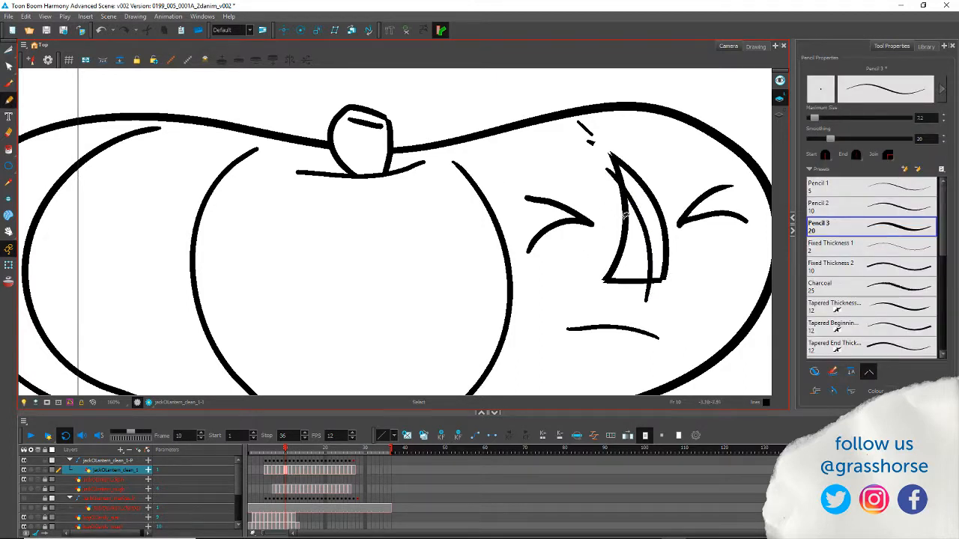
key("ctrl+z")
left_click_drag(604, 166, 639, 297)
key("alt+s")
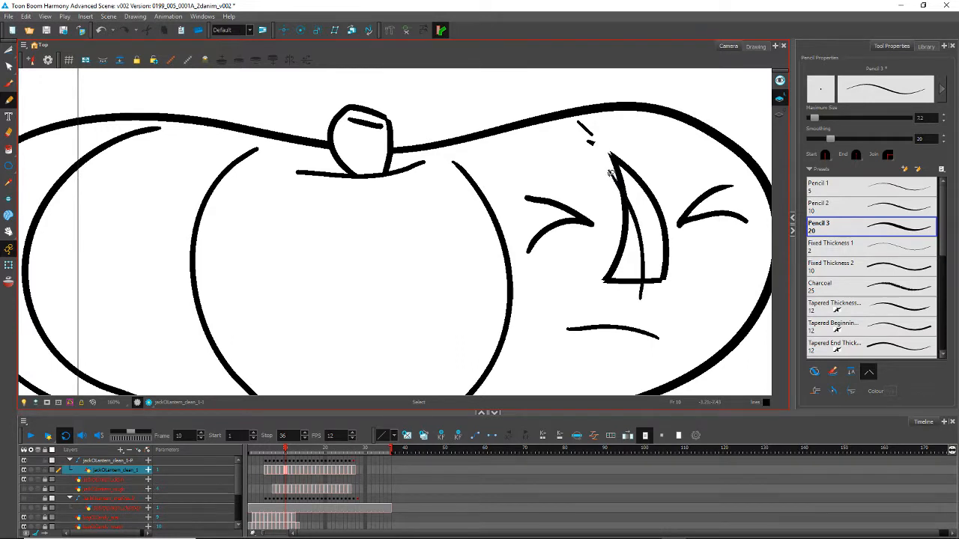
key("ctrl+z")
Step: Draw a curved depth line inside the nose, following its right side, and trim the ends sticking out past the nose
key("alt+/")
mouse_move(604, 163)
left_mouse_down()
mouse_move(639, 213)
mouse_move(647, 283)
left_mouse_up()
key("ctrl+z")
mouse_move(603, 166)
left_mouse_down()
mouse_move(646, 234)
mouse_move(639, 302)
left_mouse_up()
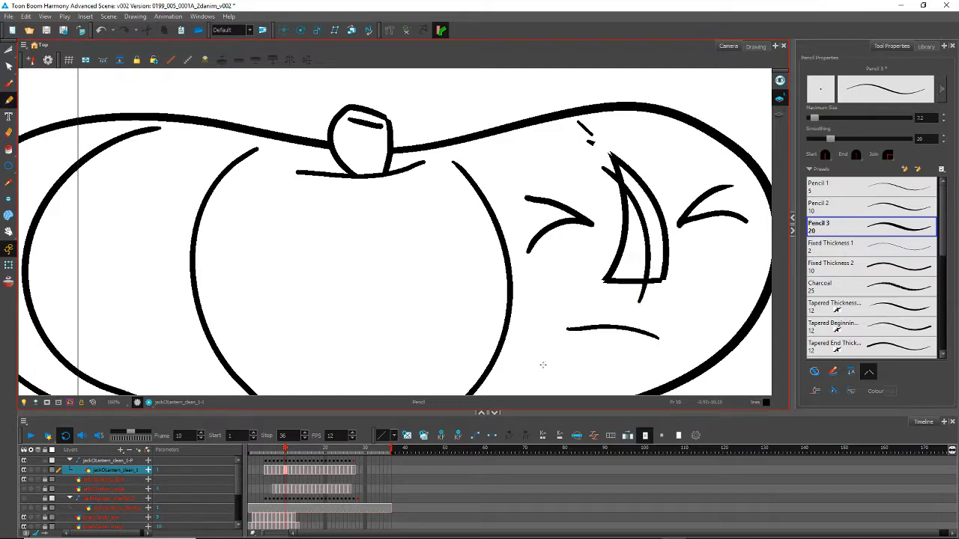
key("alt+t")
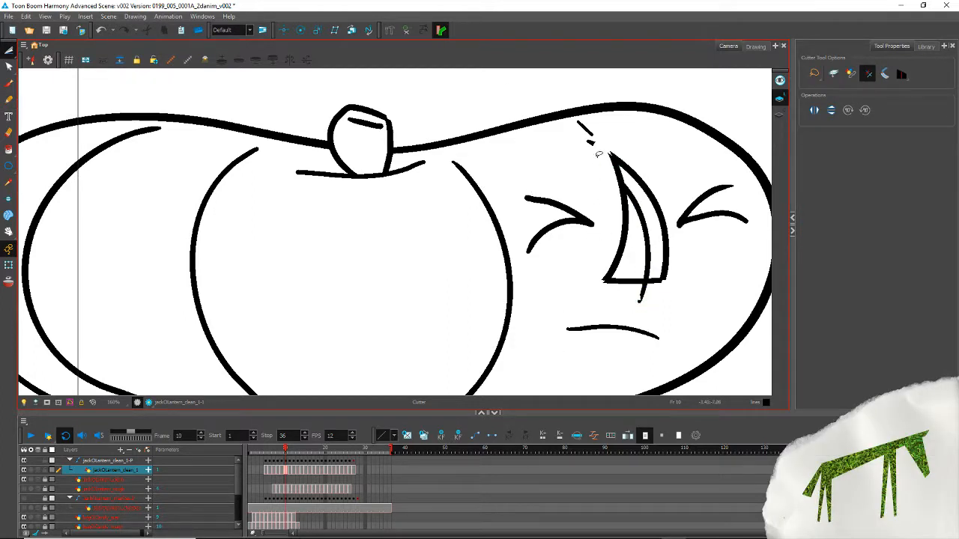
left_click_drag(644, 290, 639, 300)
Step: Remove the leftover stroke fragment and the short rib line above the nose tip
left_click_drag(595, 141, 579, 161)
key("alt+s")
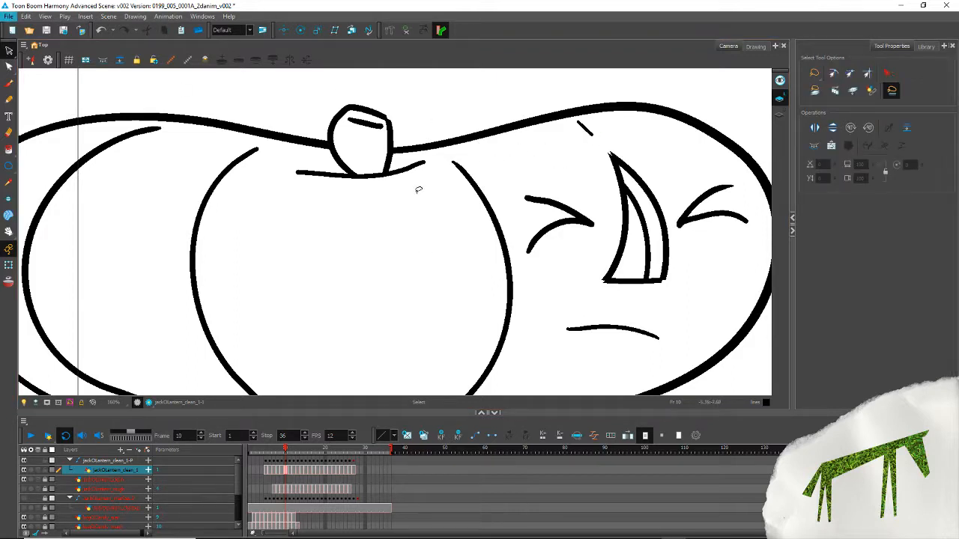
left_click(586, 130)
key("Delete")
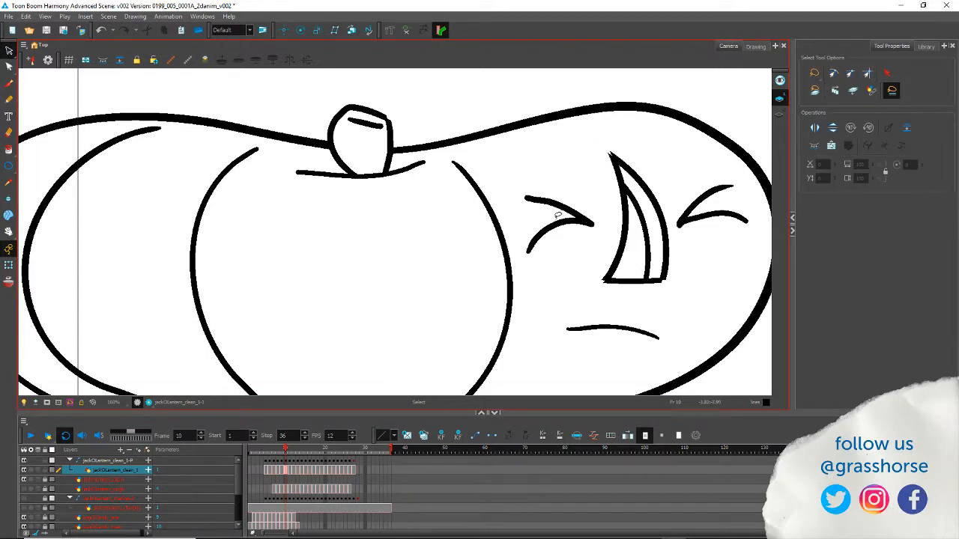
Step: Draw a short rib line from the top outline towards the nose tip and another slanting down below the mouth
key("alt+slash")
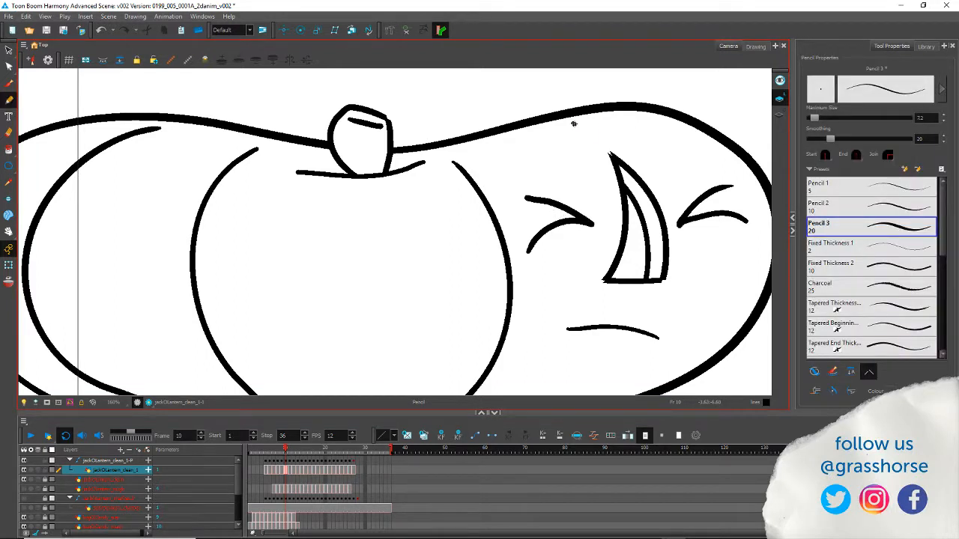
left_click_drag(573, 124, 605, 149)
left_click_drag(408, 310, 411, 256)
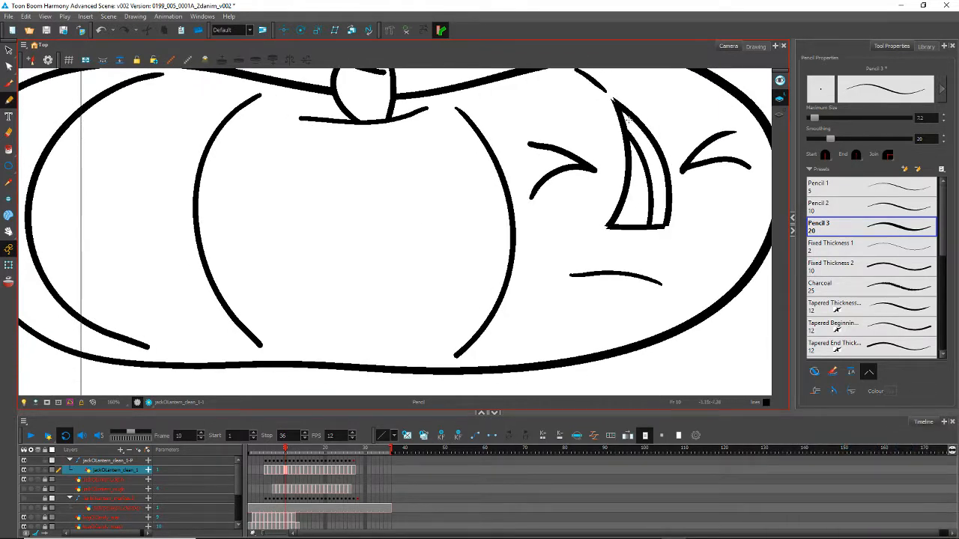
left_click_drag(624, 290, 592, 331)
Step: Draw a more strongly arched frowning mouth over the old mouth line and delete the old one
mouse_move(566, 273)
left_mouse_down()
mouse_move(620, 258)
mouse_move(673, 282)
left_mouse_up()
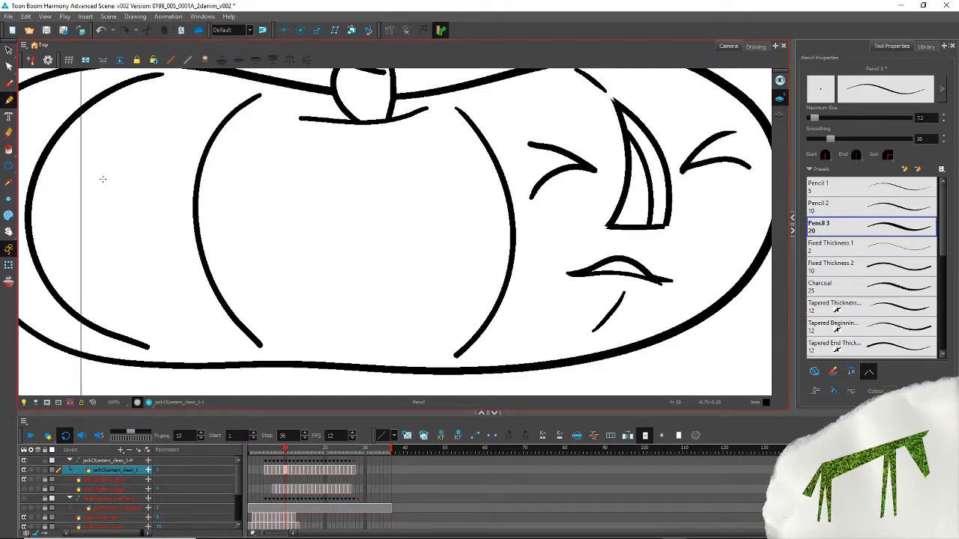
left_click(9, 50)
left_click(621, 273)
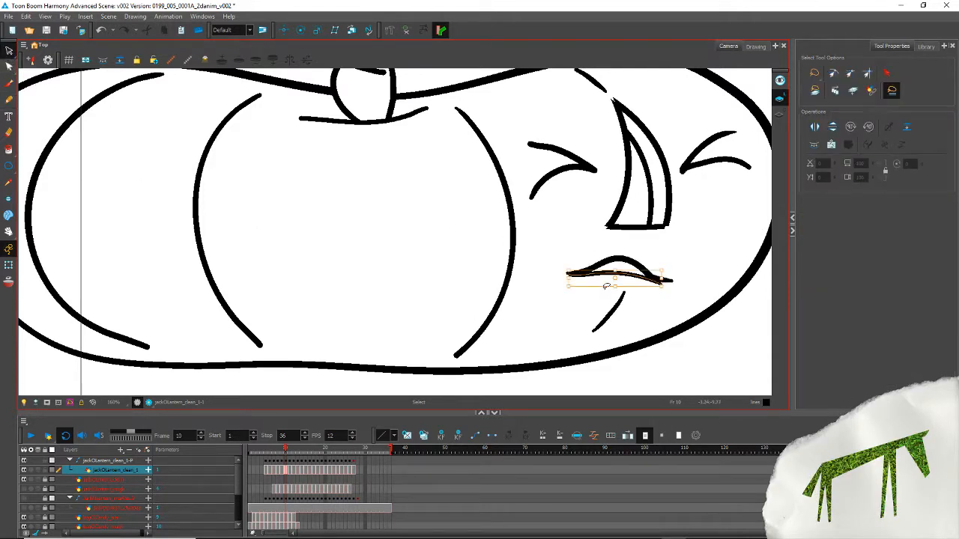
key("Delete")
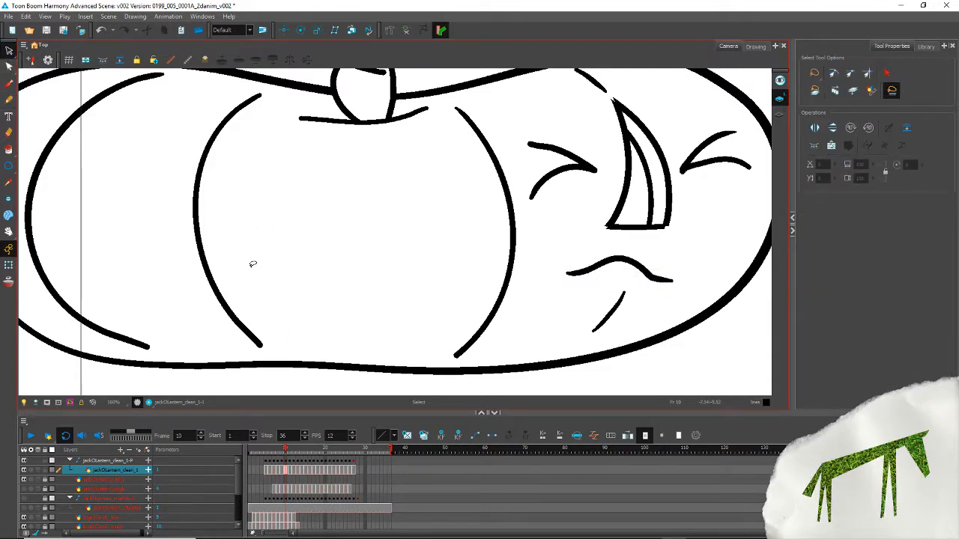
Step: Smooth the new mouth line and the lines of both squinting eyes
left_click(8, 66)
left_click(633, 263)
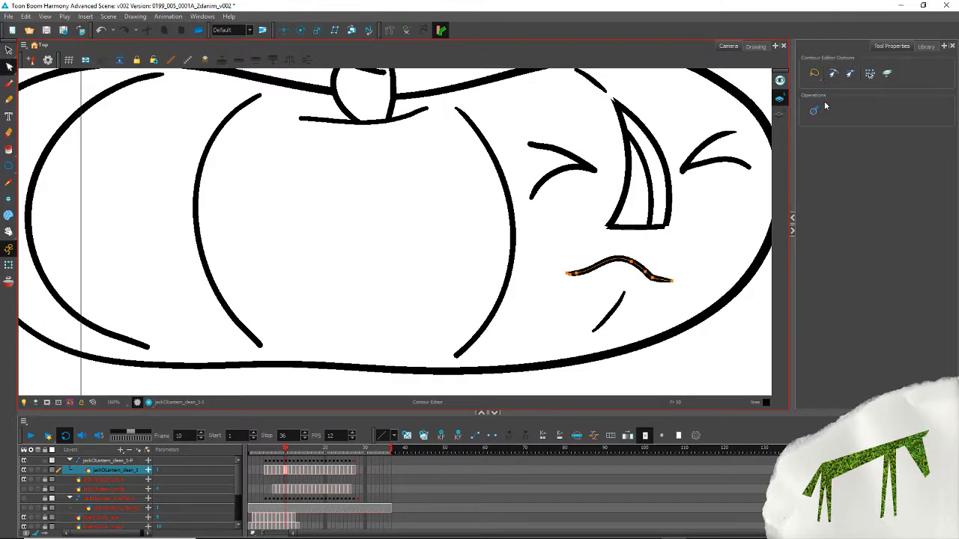
left_click(814, 111)
left_click(534, 268)
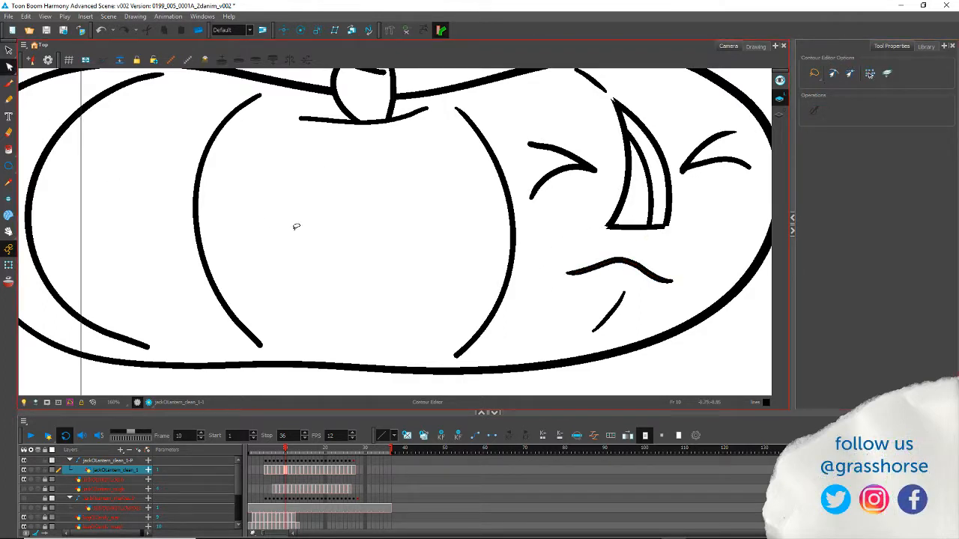
left_click(558, 173)
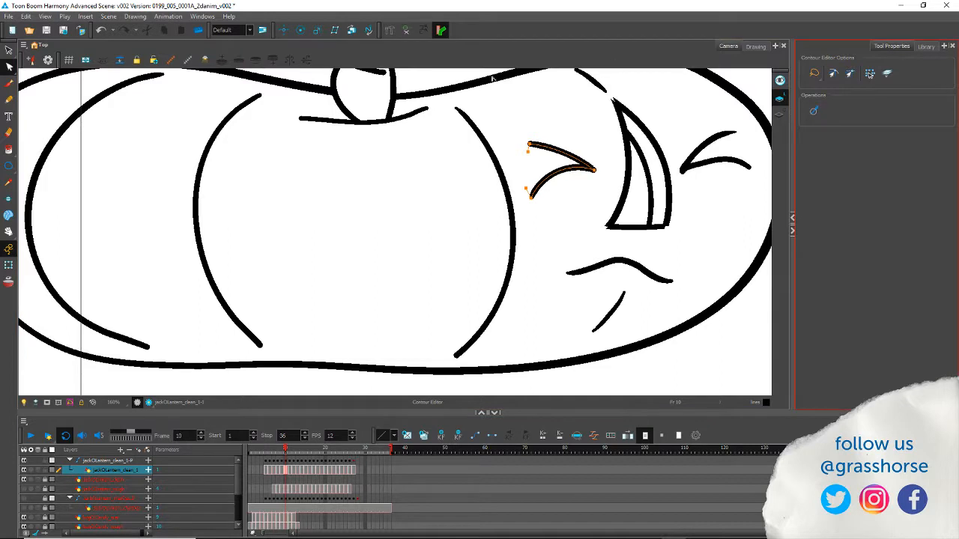
left_click(721, 163)
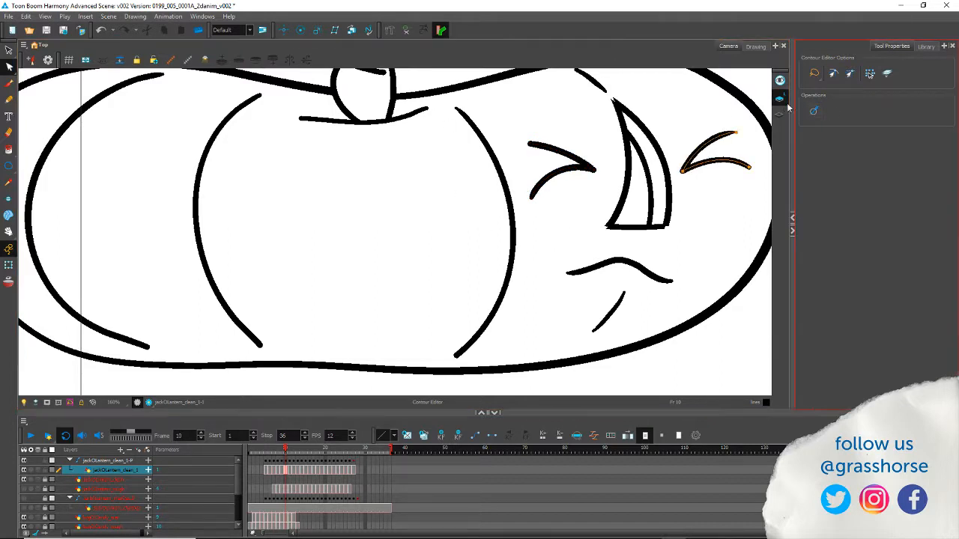
left_click(498, 111)
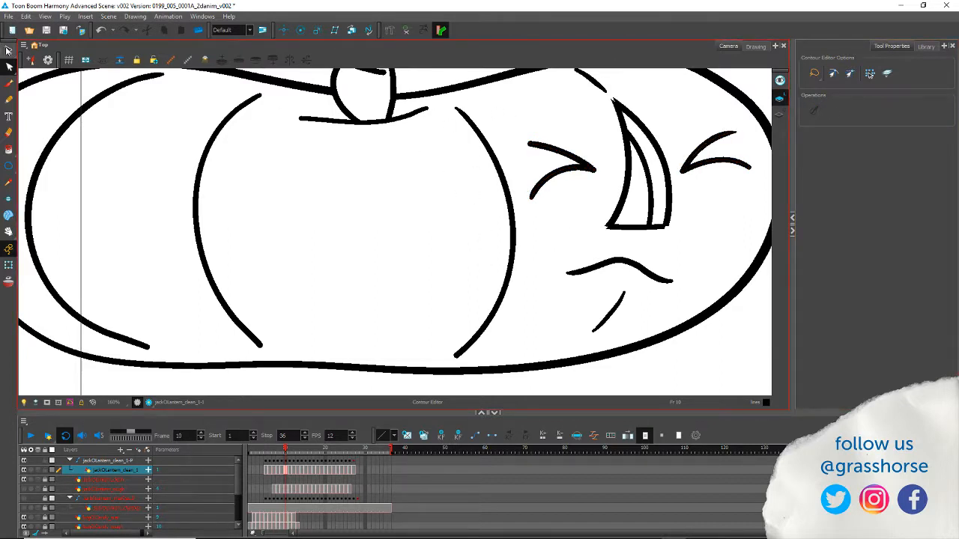
Step: Merge the nose's side and base strokes into one closed pencil line
left_click(9, 49)
left_click(37, 49)
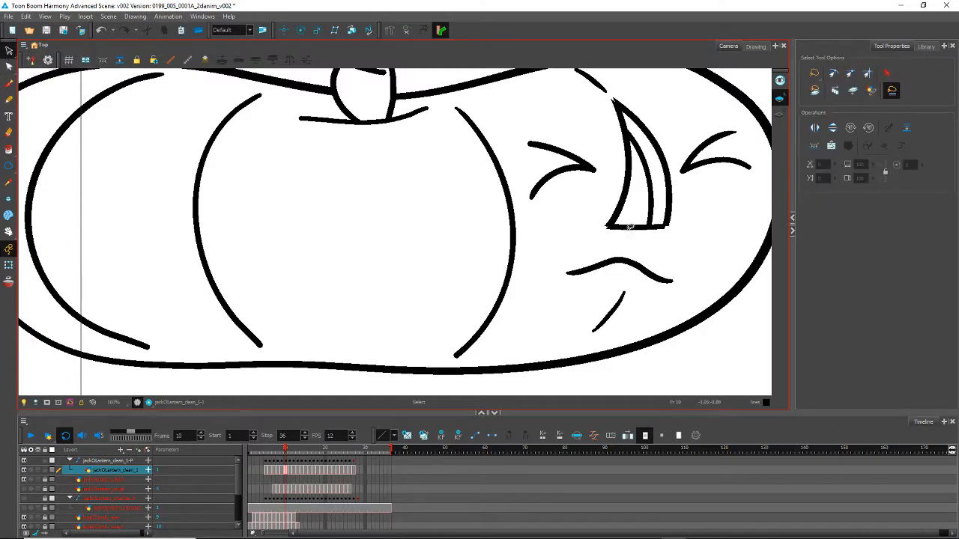
left_click(614, 196)
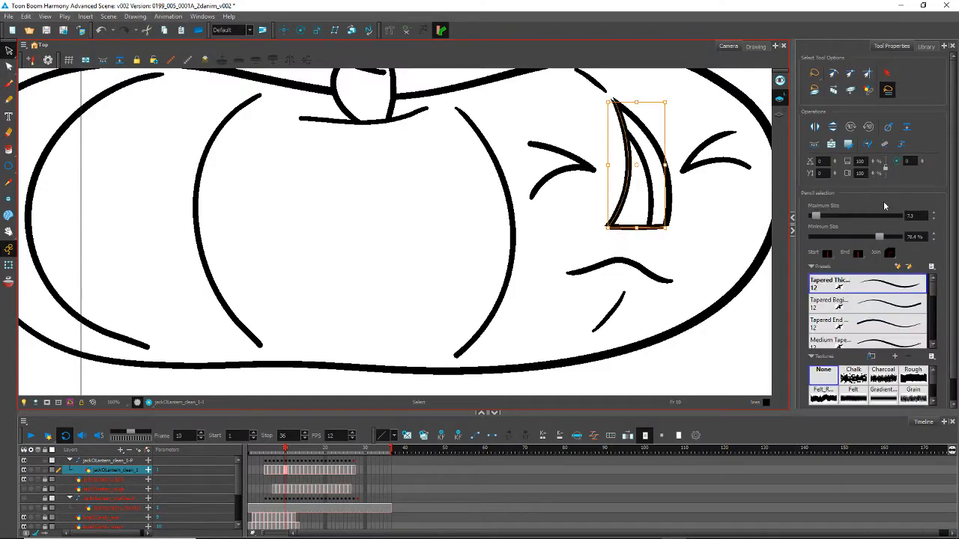
left_click(573, 233)
left_click(627, 188)
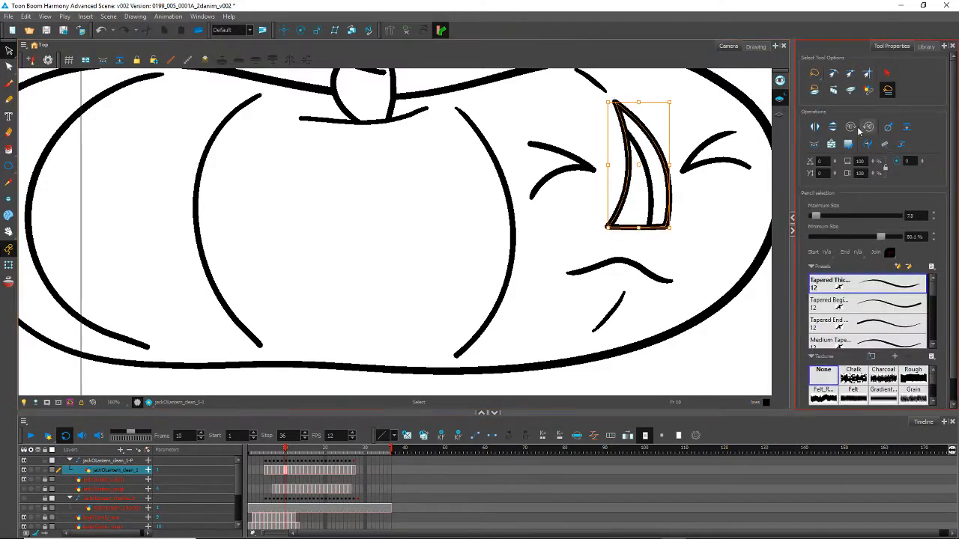
left_click(562, 114)
Step: Smooth the pumpkin's body outline and stem contour with the Contour Editor
scroll(265, 221, "down", 2)
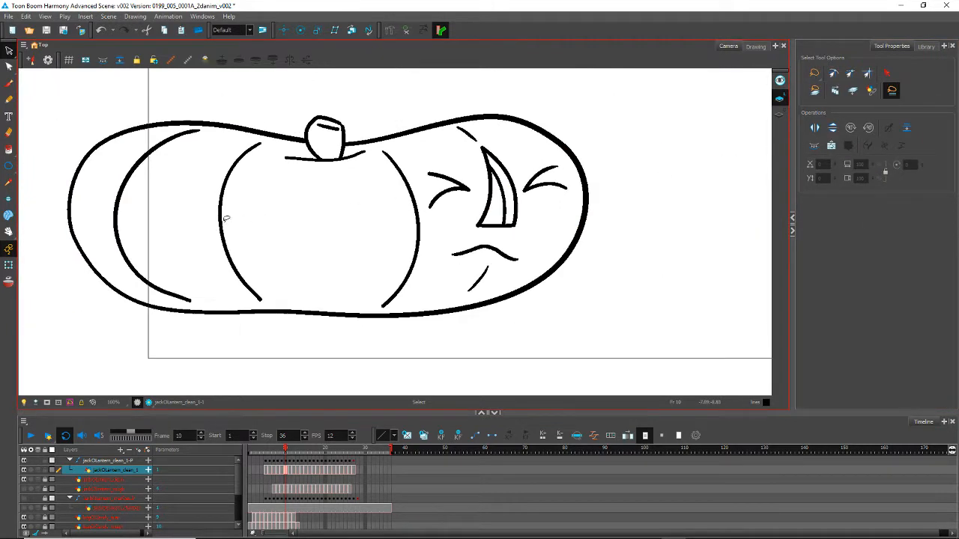
left_click_drag(160, 261, 263, 259)
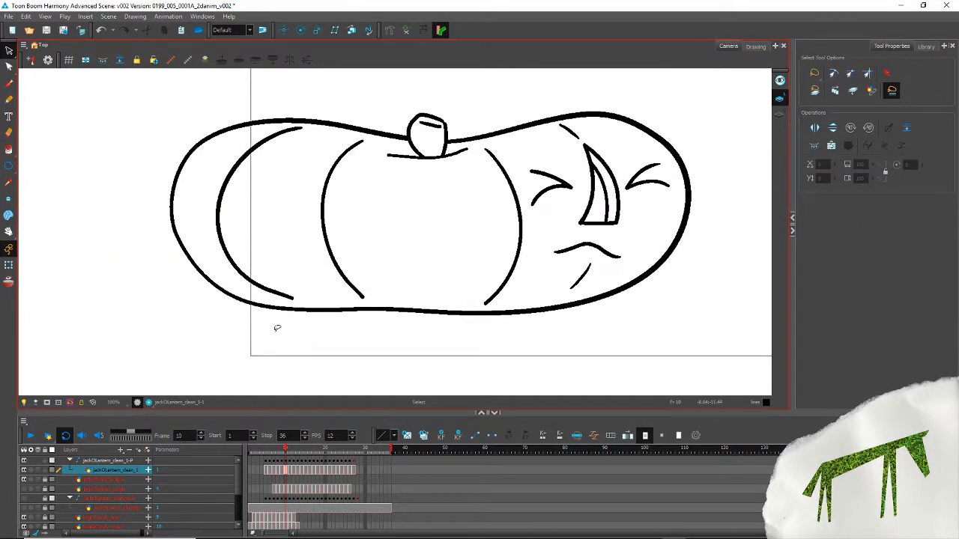
key("alt+q")
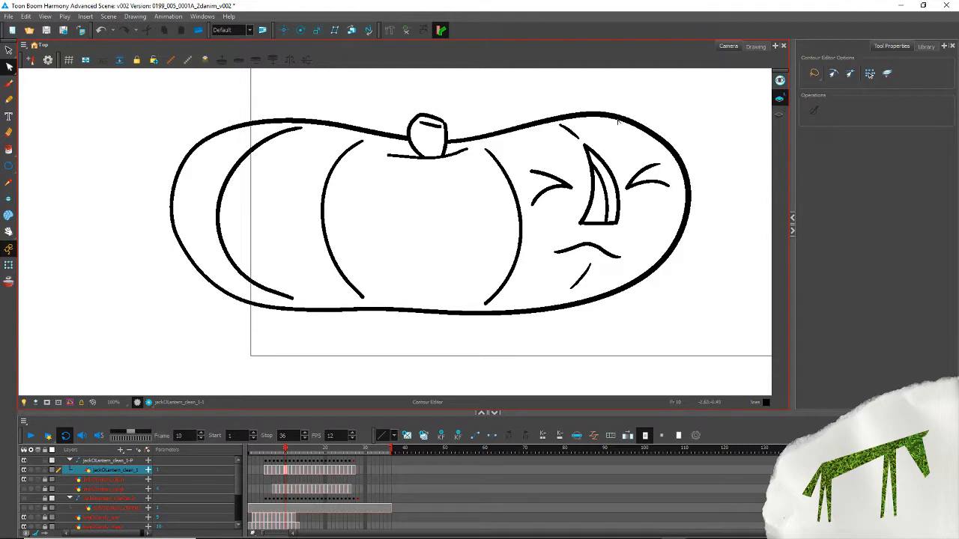
left_click(619, 118)
left_click(815, 112)
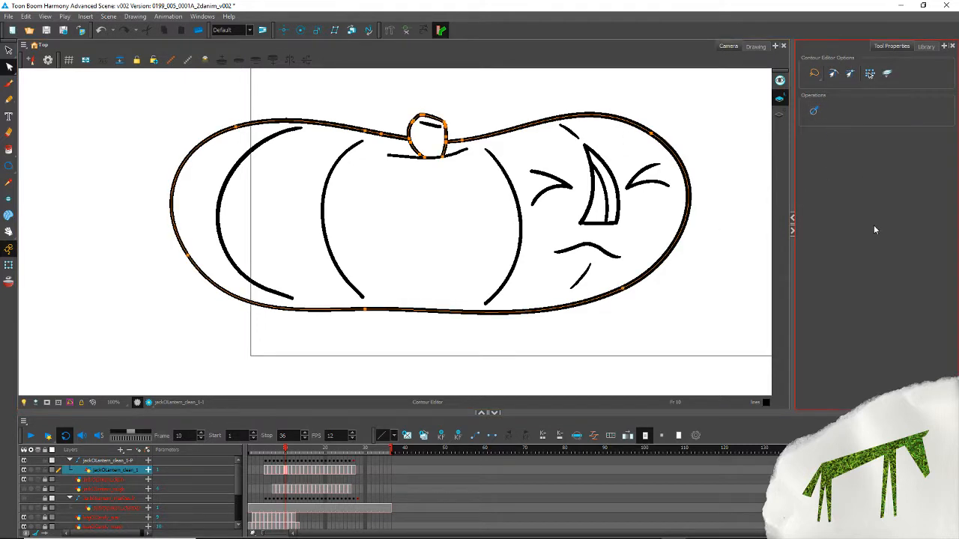
left_click(161, 96)
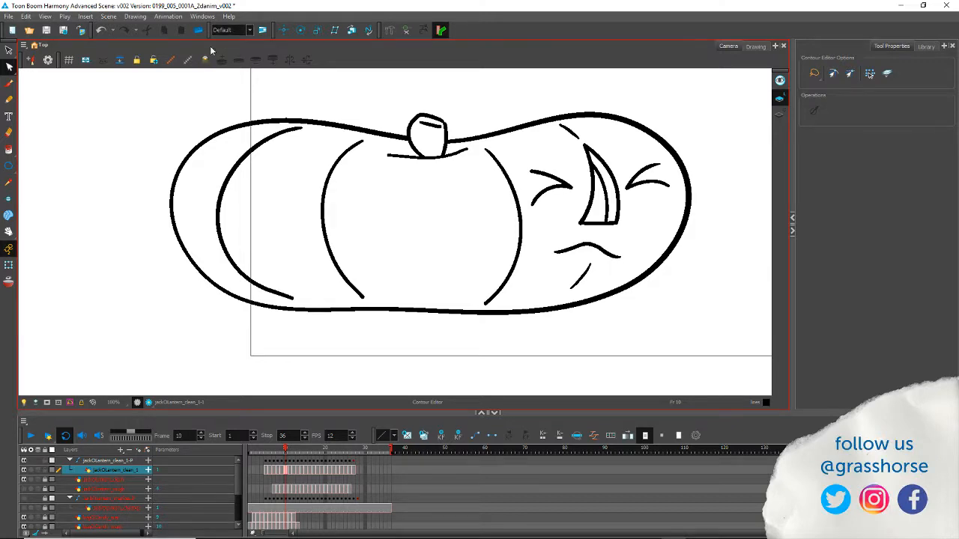
Step: Apply the "Thickness Ste... 10" pencil preset to the pumpkin's body outline and set its maximum size to 16
scroll(160, 253, "down", 2)
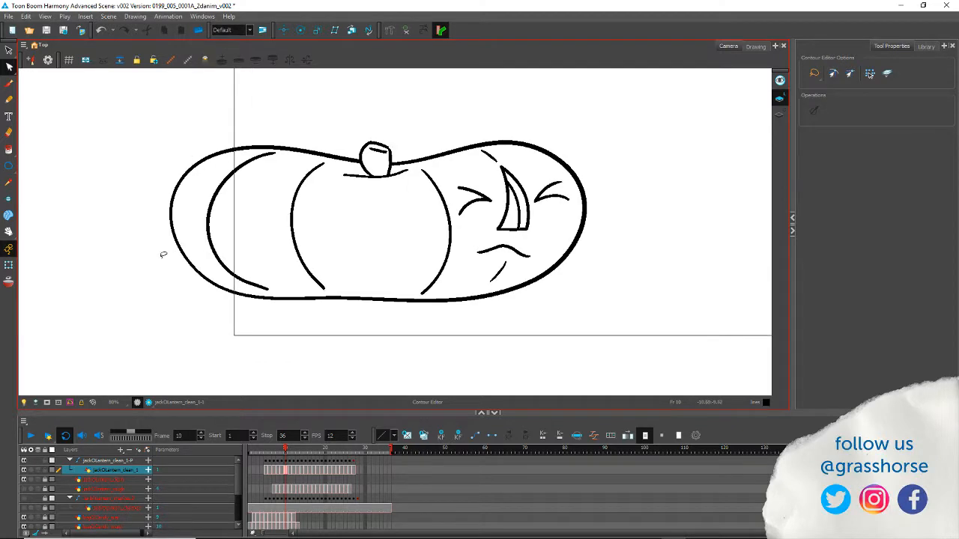
left_click(9, 50)
key("ctrl+a")
scroll(324, 270, "down", 3)
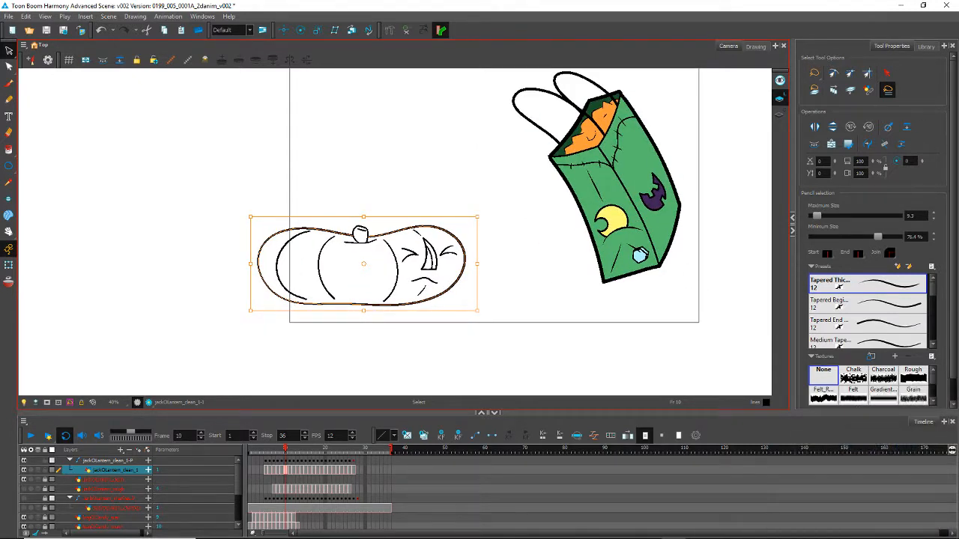
left_click_drag(933, 289, 933, 339)
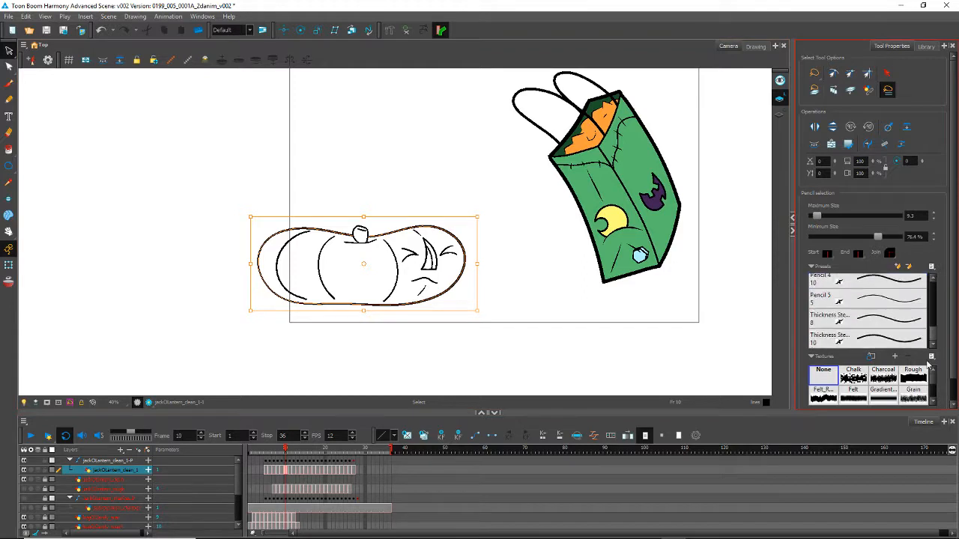
left_click(893, 343)
left_click_drag(921, 216, 878, 214)
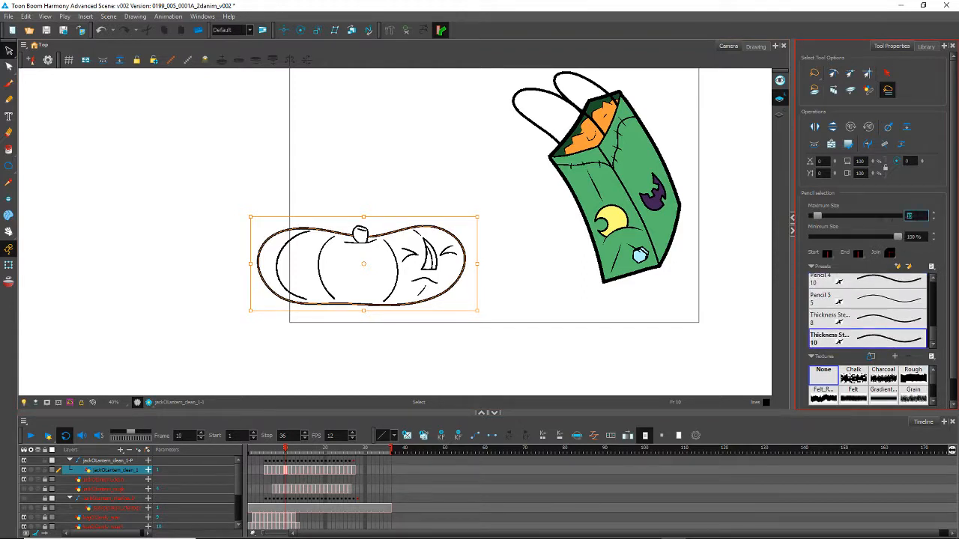
type("16")
key("Return")
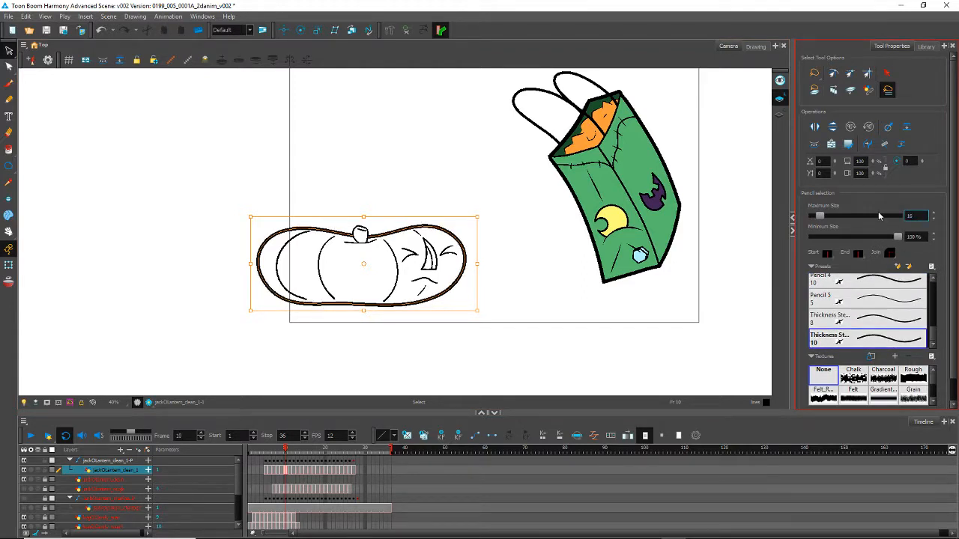
scroll(287, 207, "up", 4)
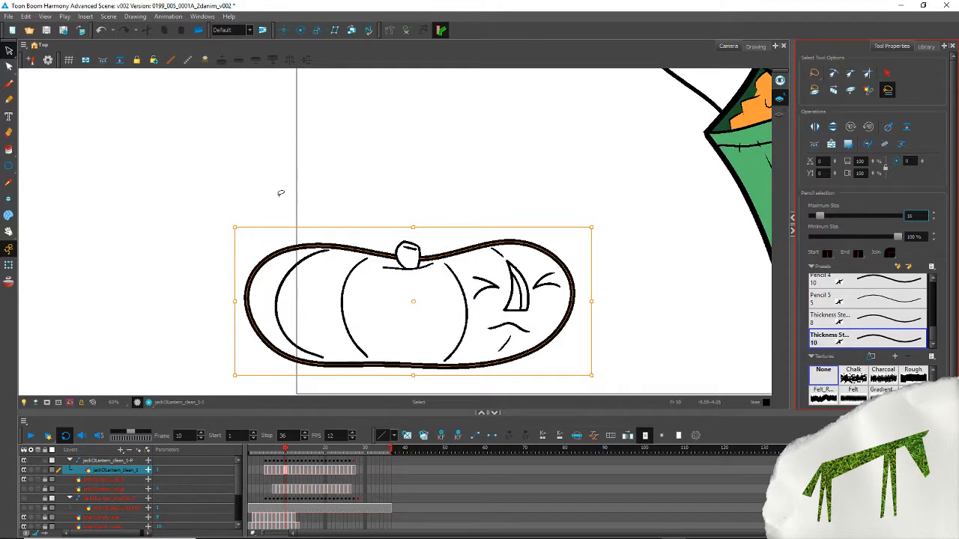
scroll(254, 184, "down", 1)
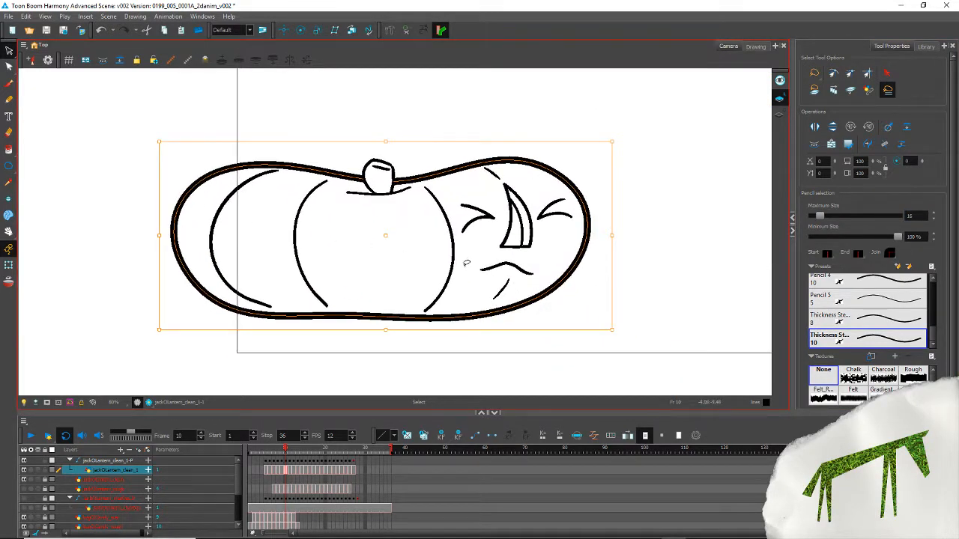
Step: Give the three long curved ribs the "Tapered Thic... 12" pencil preset with a maximum size of 6
mouse_move(466, 262)
left_mouse_down()
mouse_move(215, 213)
mouse_move(317, 363)
left_mouse_up()
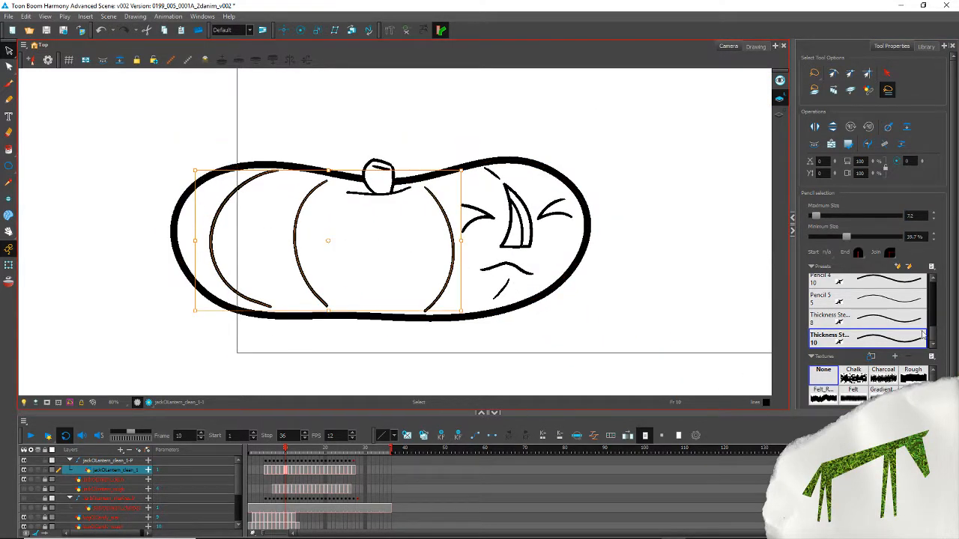
left_click_drag(931, 331, 931, 268)
left_click(877, 283)
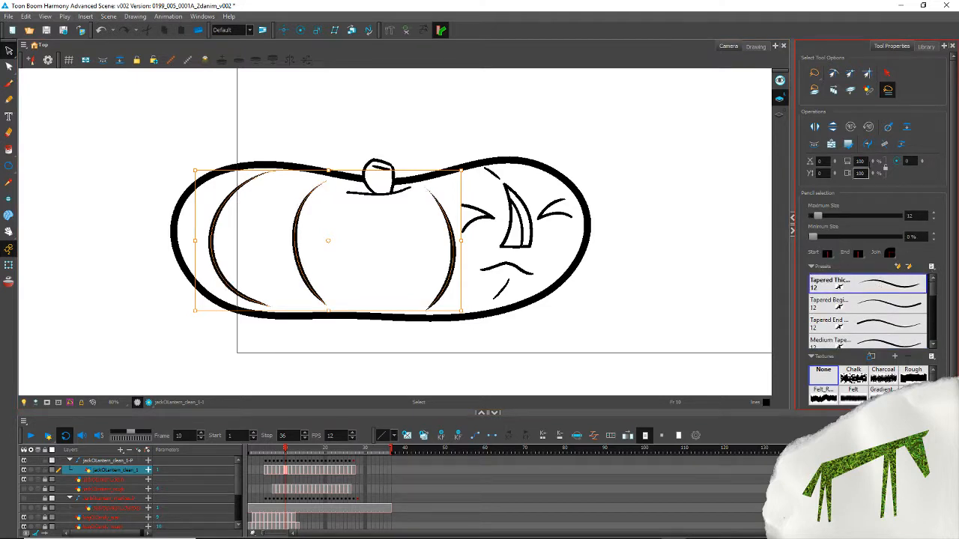
left_click_drag(914, 215, 816, 216)
left_click(133, 251)
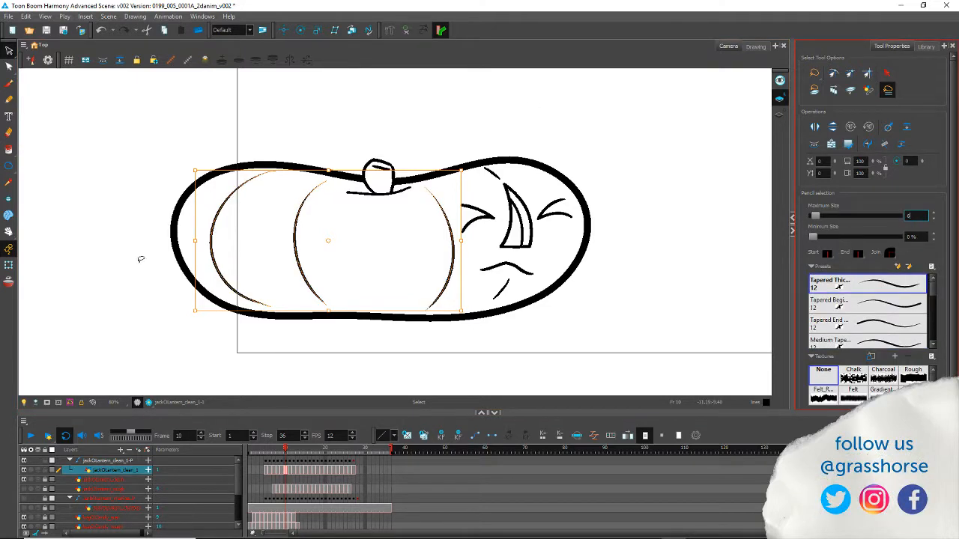
Step: Apply the "Tapered Thic... 12" preset to the short rib lines above the nose and below the mouth, with maximum size 6
left_click(496, 172)
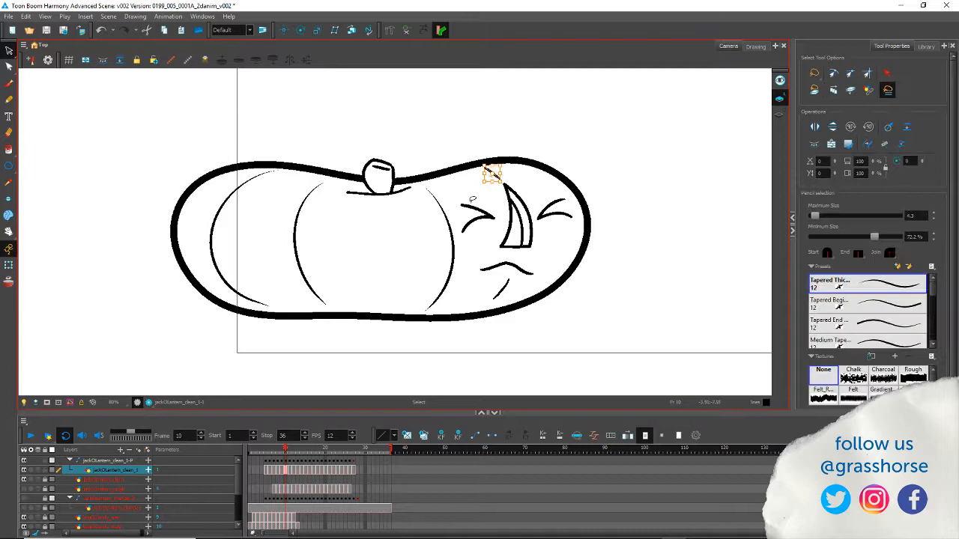
left_click(509, 287, "shift")
left_click(894, 283)
double_click(919, 217)
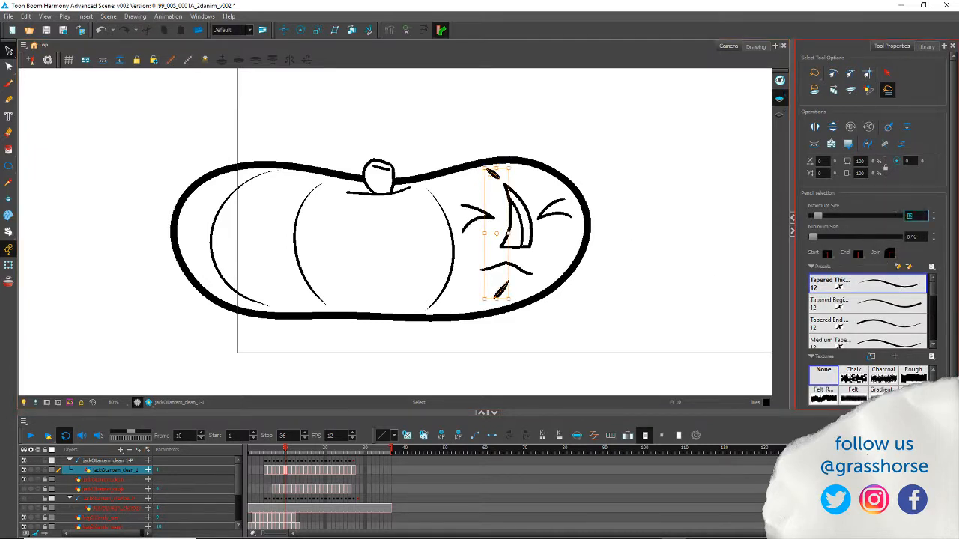
type("6")
key("Return")
left_click(138, 97)
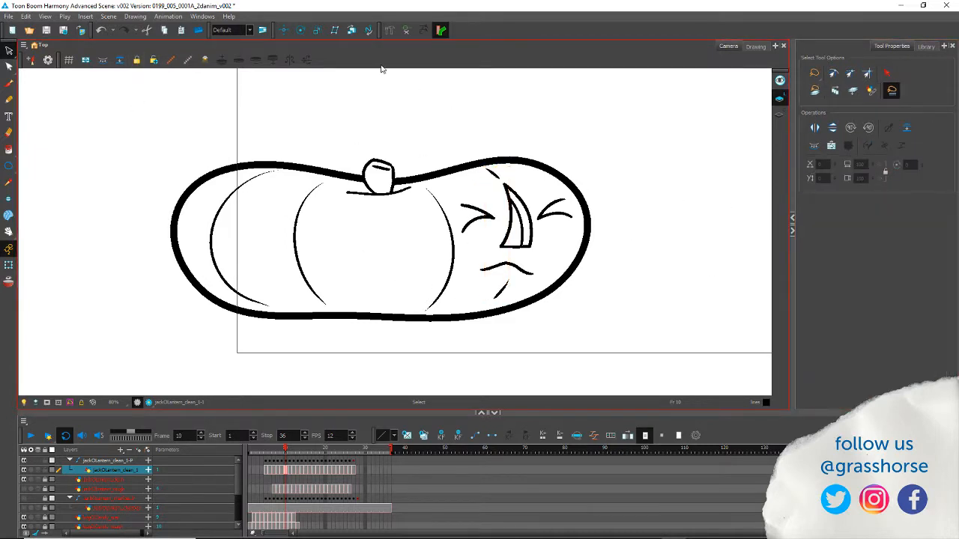
Step: Apply the "Tapered Thic... 12" preset to the frowning mouth line and reduce its maximum size
left_click(505, 268)
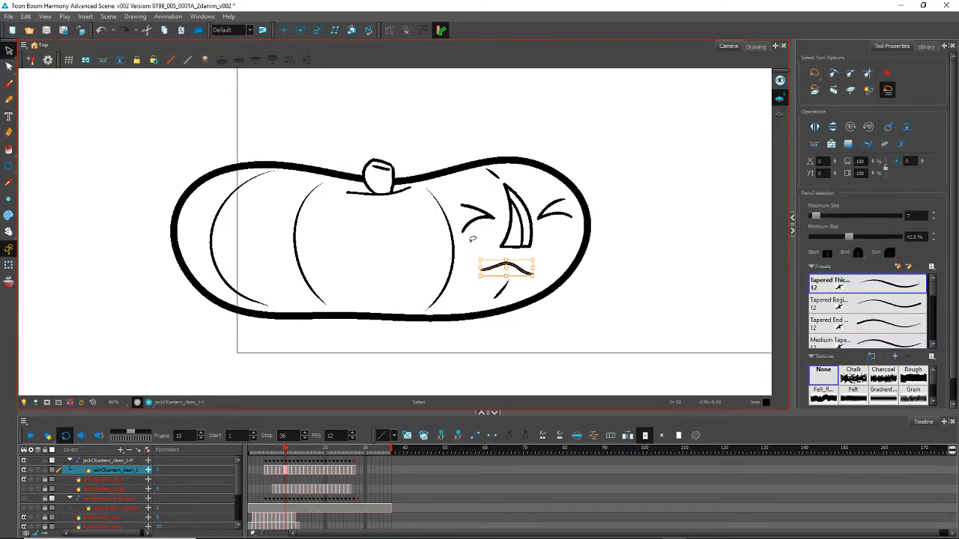
left_click(877, 290)
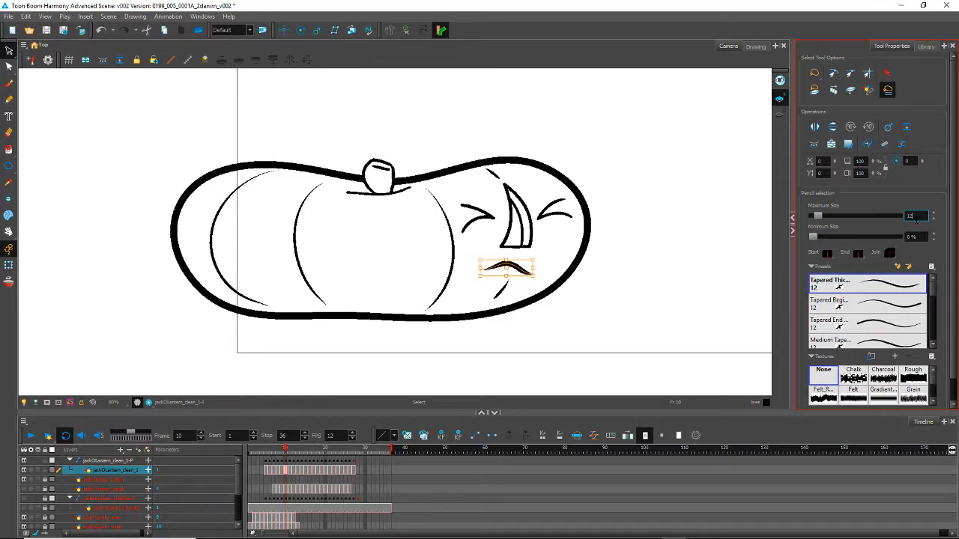
left_click(341, 100)
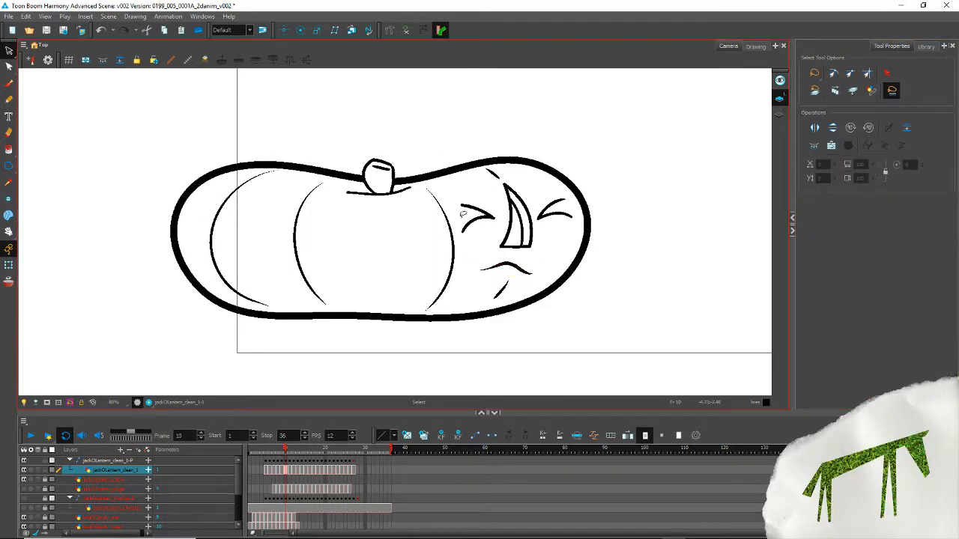
Step: Give the lines of both squinting eyes the "Tapered Thic... 12" preset with a maximum size of 8
left_click(482, 223)
left_click(556, 216, "shift")
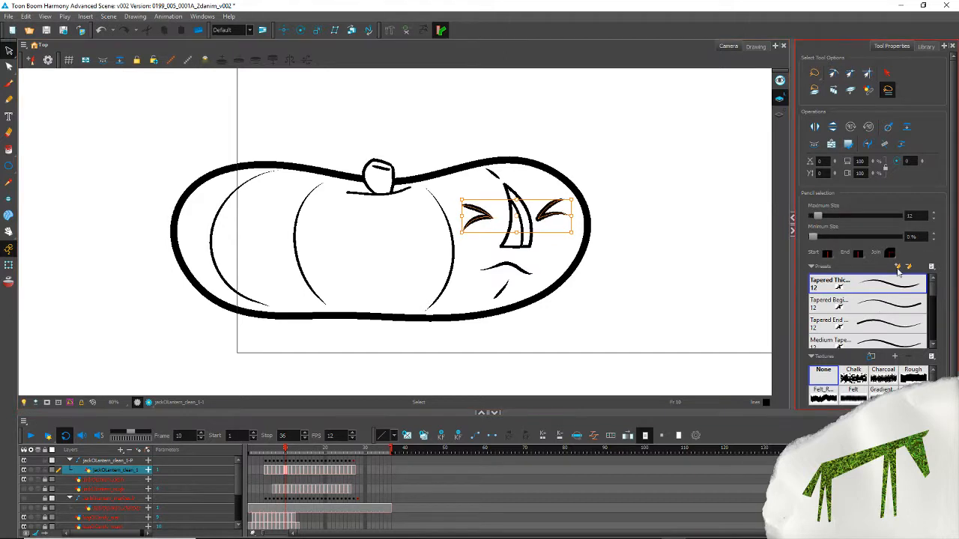
left_click(906, 215)
left_click(196, 102)
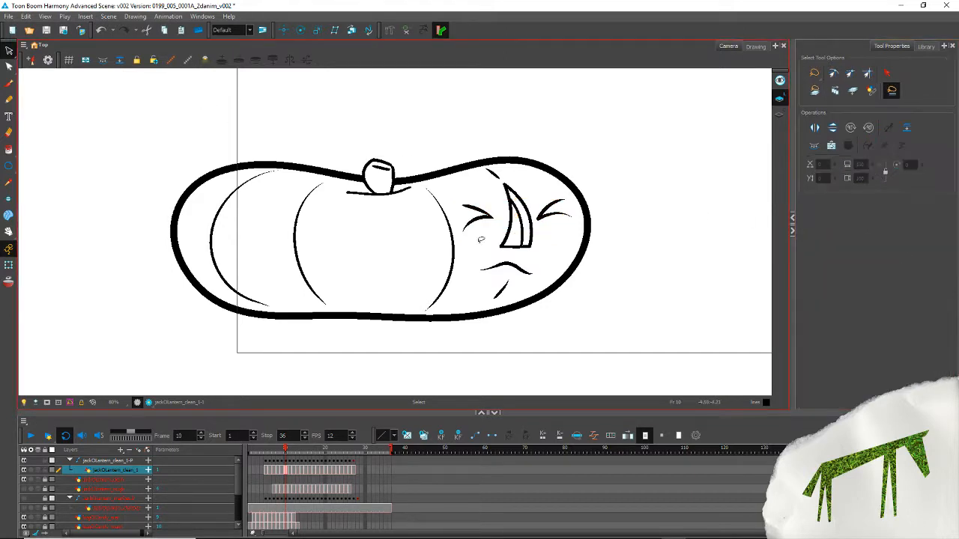
Step: Apply the uniform "Thickness Ste... 10" preset to the nose lines and reduce their maximum size
mouse_move(505, 202)
left_mouse_down()
mouse_move(500, 238)
mouse_move(522, 249)
mouse_move(533, 208)
mouse_move(513, 185)
mouse_move(488, 213)
left_mouse_up()
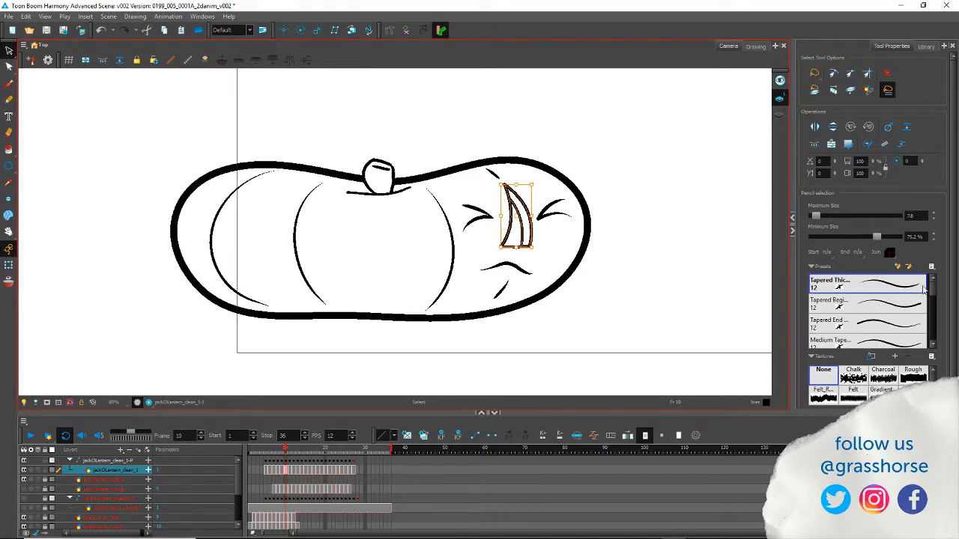
scroll(881, 324, "down", 5)
left_click(880, 339)
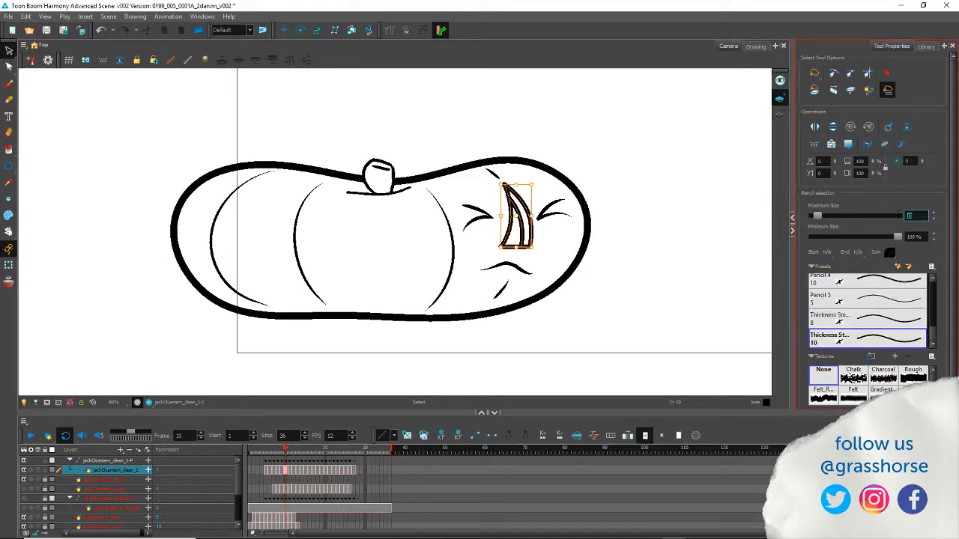
left_click(299, 122)
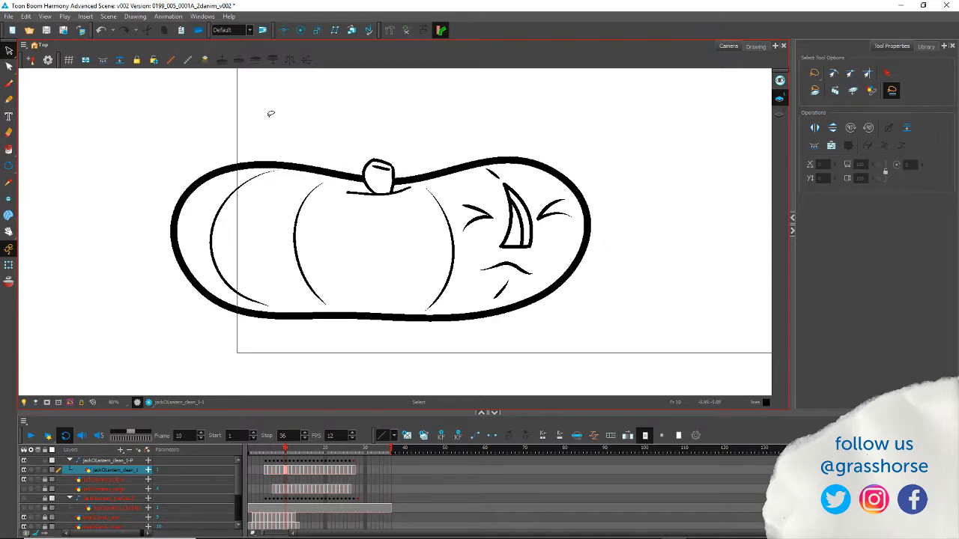
Step: Reapply the "Tapered Thic... 12" preset to the squinting eye on the stem side of the nose
left_click(478, 228)
scroll(454, 188, "up", 4)
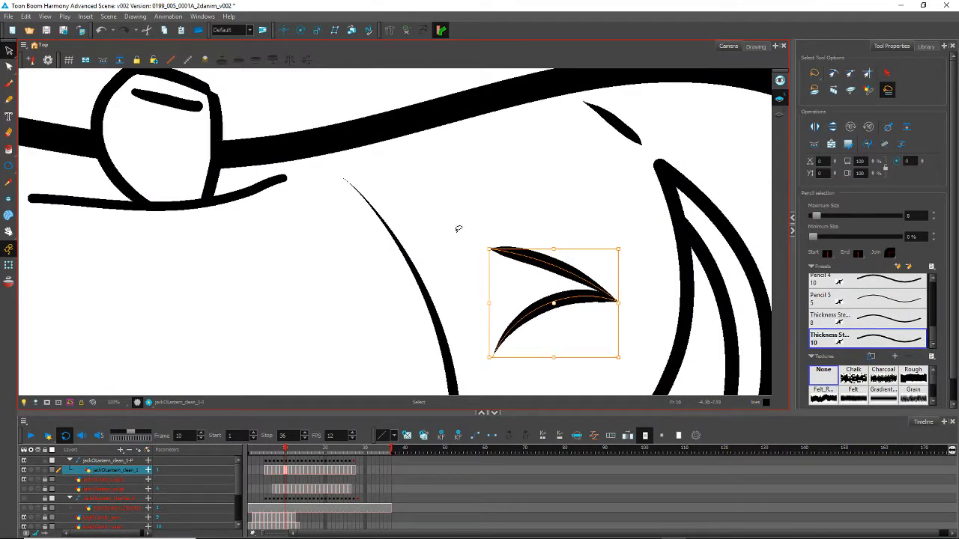
left_click_drag(455, 225, 351, 172)
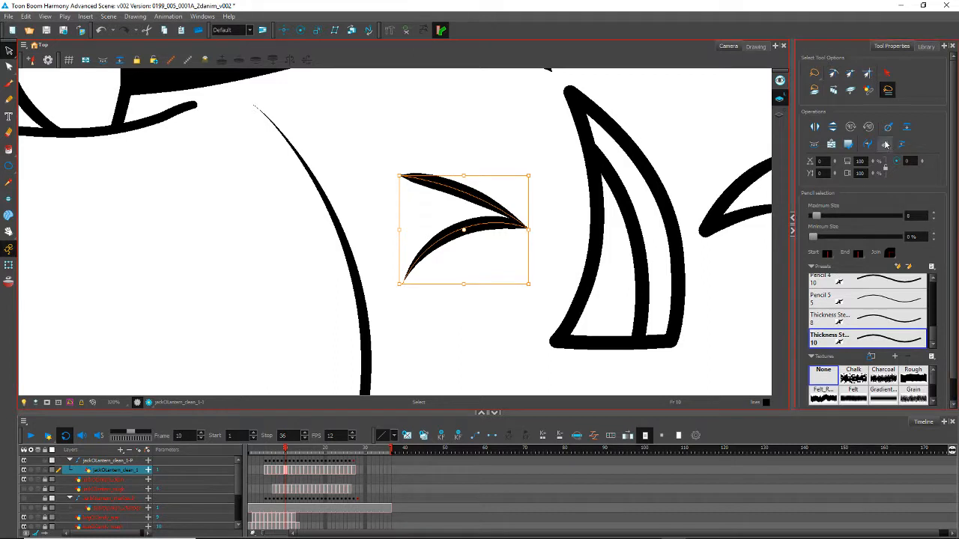
scroll(899, 315, "up", 5)
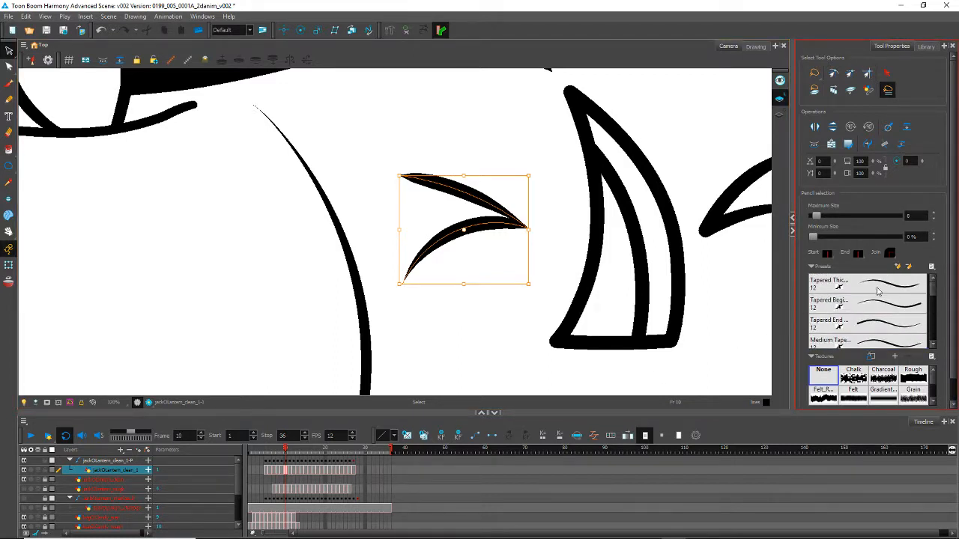
left_click(893, 286)
left_click_drag(583, 279, 358, 265)
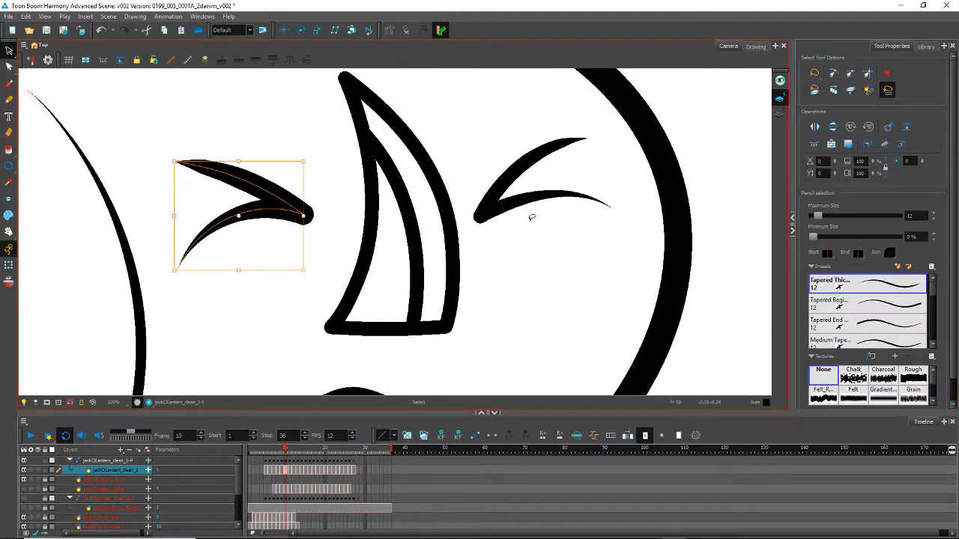
left_click(525, 199)
left_click(241, 305)
scroll(169, 253, "down", 8)
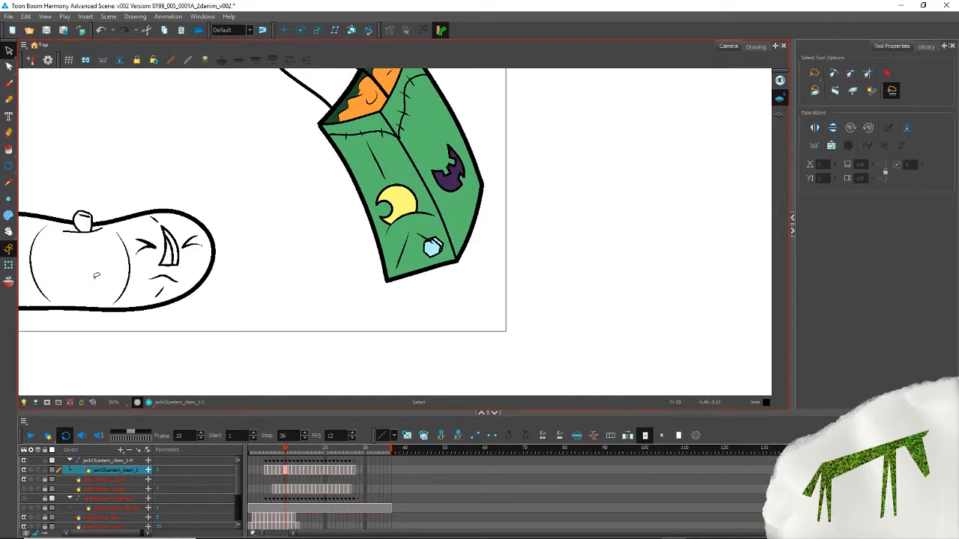
Step: Reduce the maximum line size of the squinting eye nearest the stem
left_click_drag(104, 300, 315, 309)
left_click(362, 258)
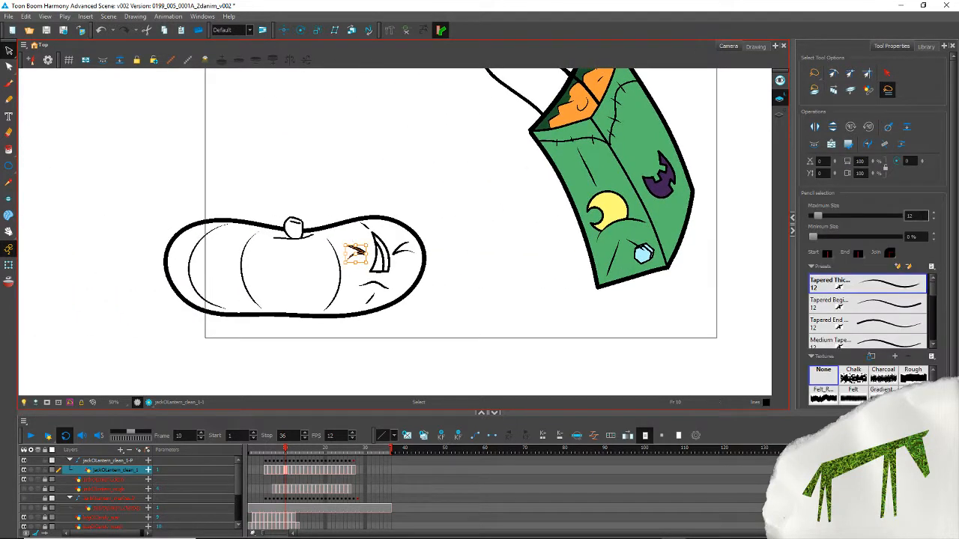
left_click(916, 216)
left_click_drag(171, 157, 269, 161)
Step: Apply the "Tapered Thic... 12" preset to the curved line beneath the stem and set its maximum size to 5
scroll(365, 204, "up", 2)
scroll(365, 206, "up", 2)
left_click_drag(408, 355, 347, 188)
left_click(395, 163)
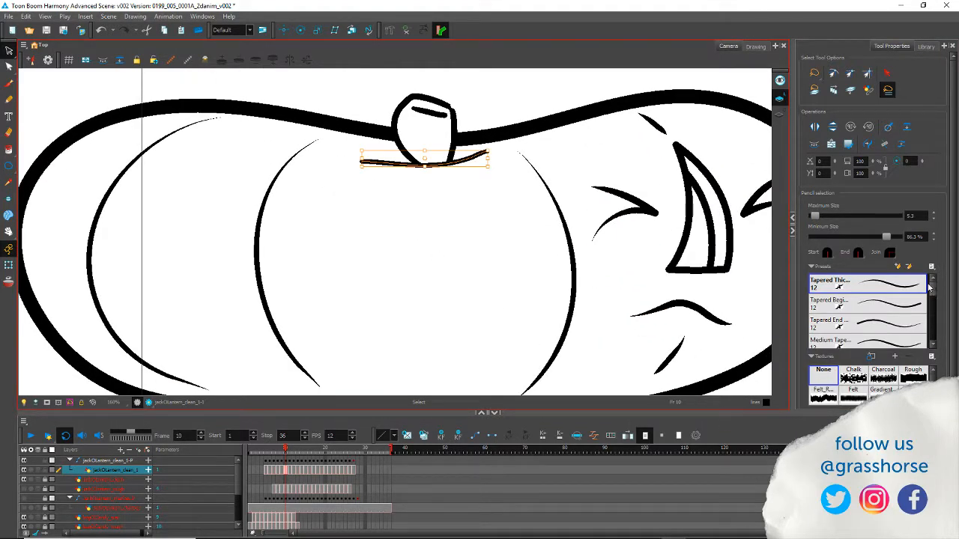
left_click(892, 289)
left_click_drag(916, 217, 844, 195)
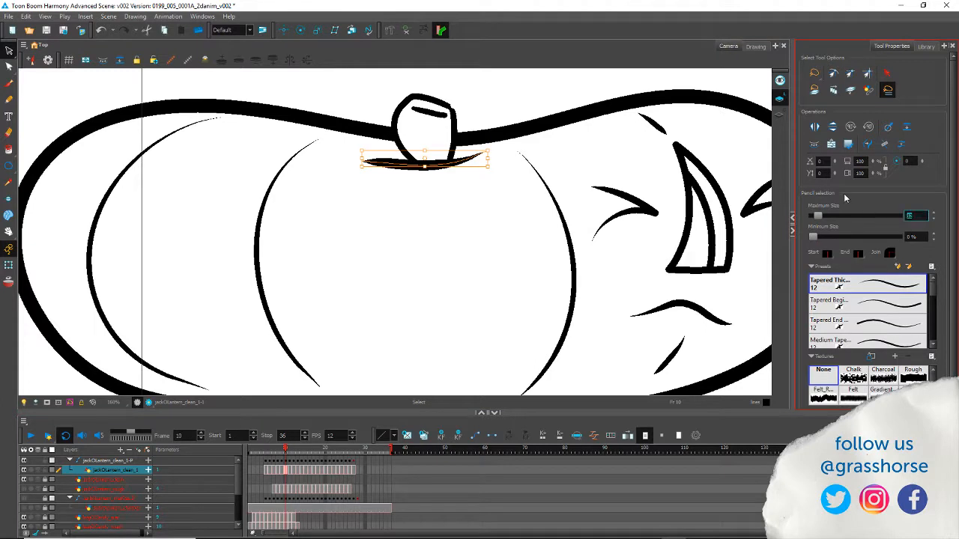
type("5")
key("Return")
left_click(365, 100)
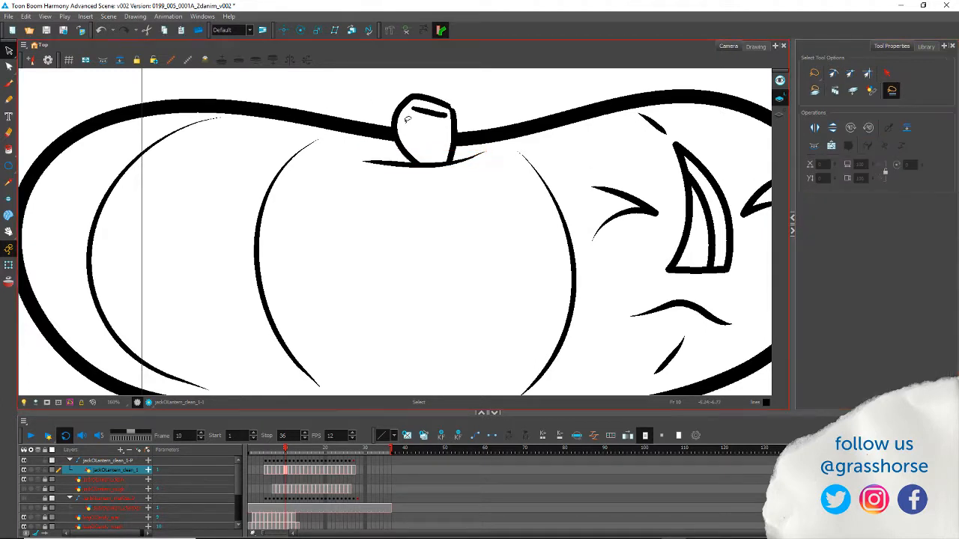
Step: Apply the uniform "Thickness Ste... 10" preset to the pumpkin stem's outline and set its maximum size to 8
left_click(401, 106)
left_click(454, 117, "shift")
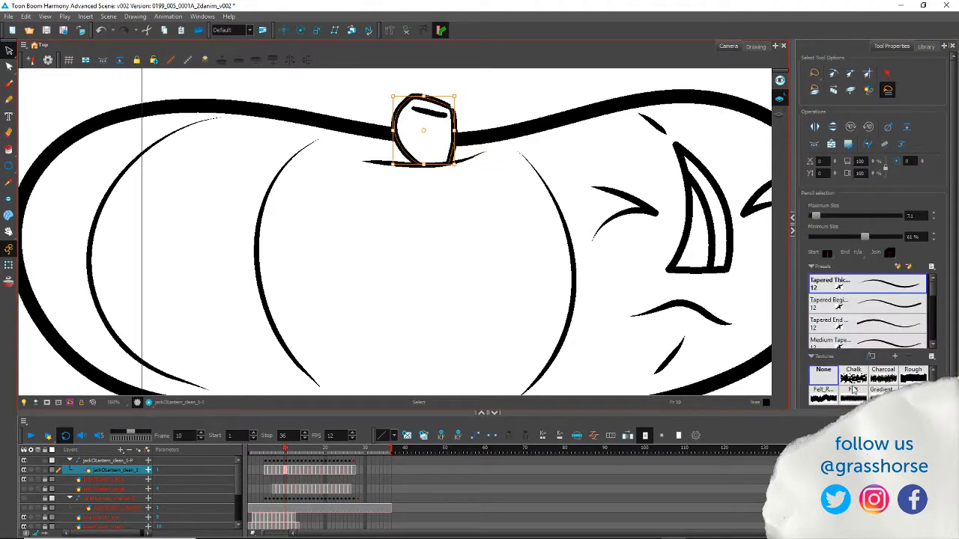
left_click(892, 343)
scroll(884, 336, "down", 5)
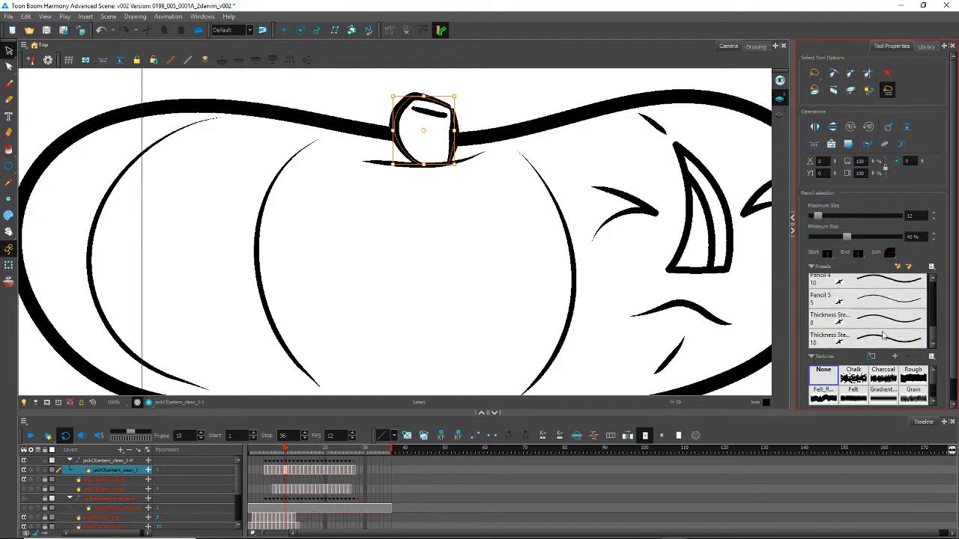
left_click(884, 336)
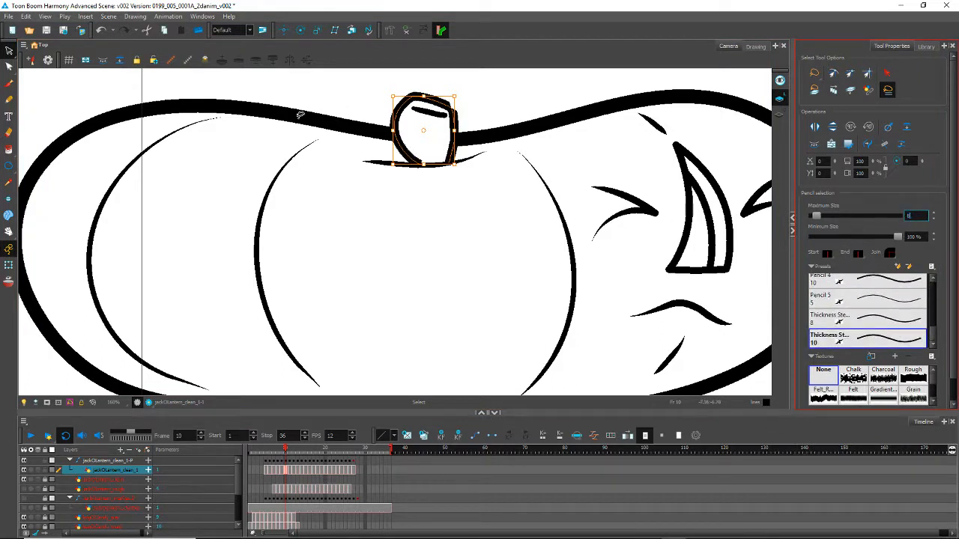
left_click(282, 83)
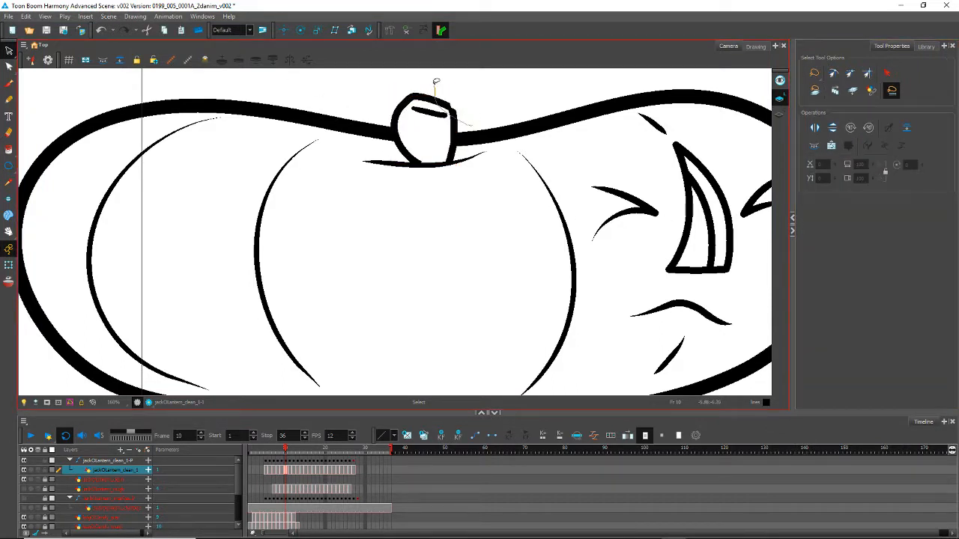
Step: Give the stem's outline strokes a round start tip and a flat end tip
left_click(434, 96)
left_click(858, 254)
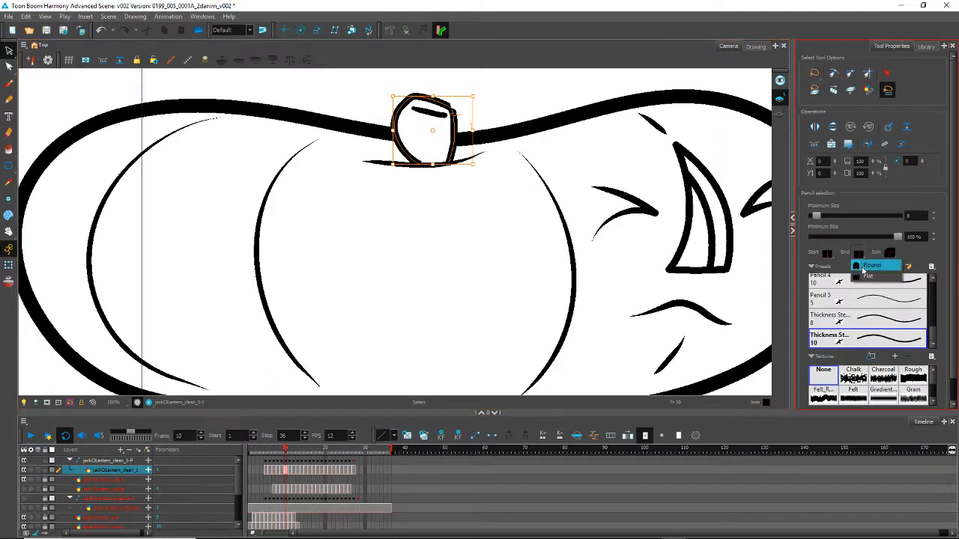
left_click(865, 266)
left_click(827, 254)
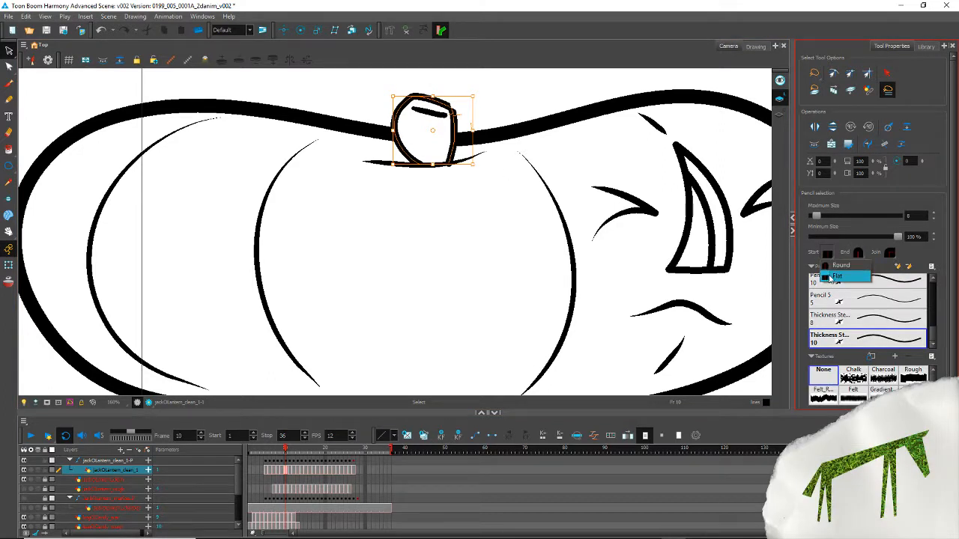
left_click(835, 278)
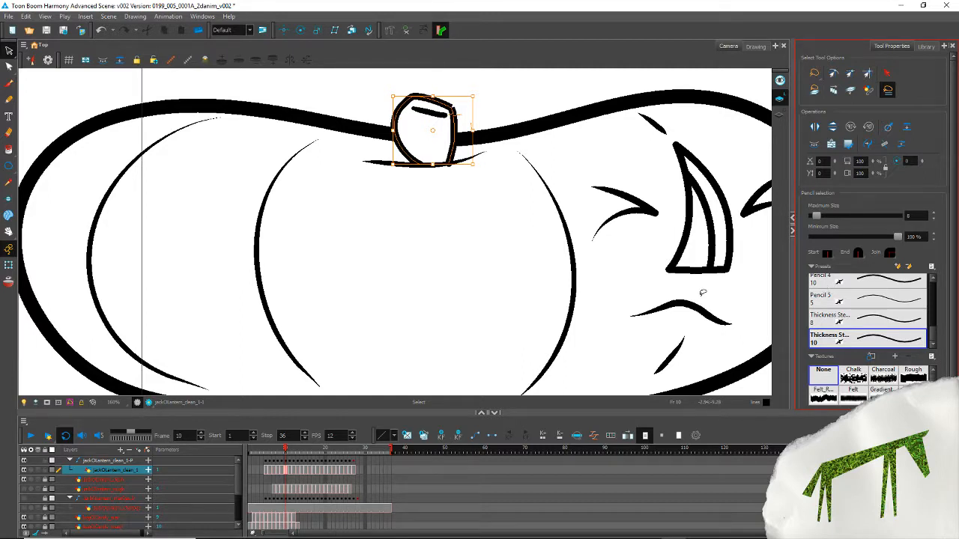
left_click(827, 254)
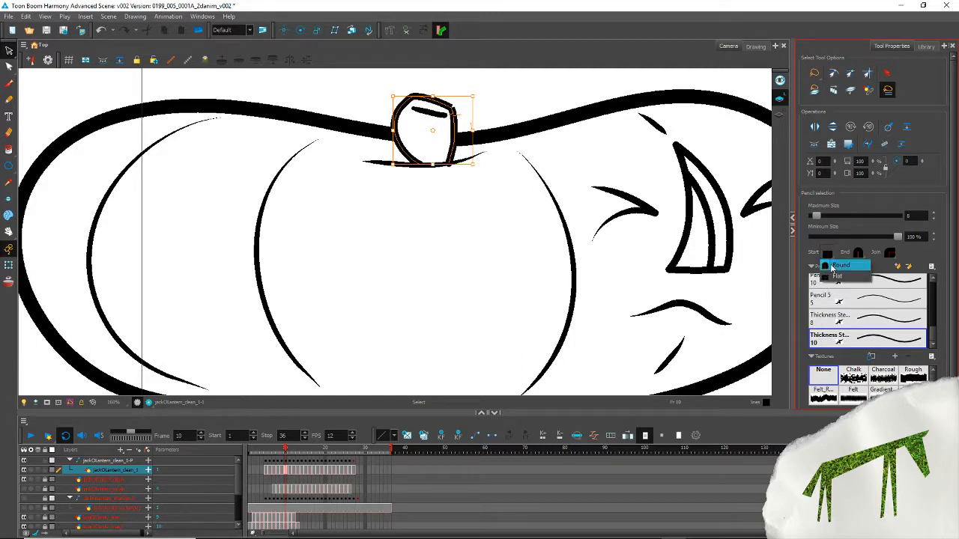
left_click(831, 267)
left_click(858, 253)
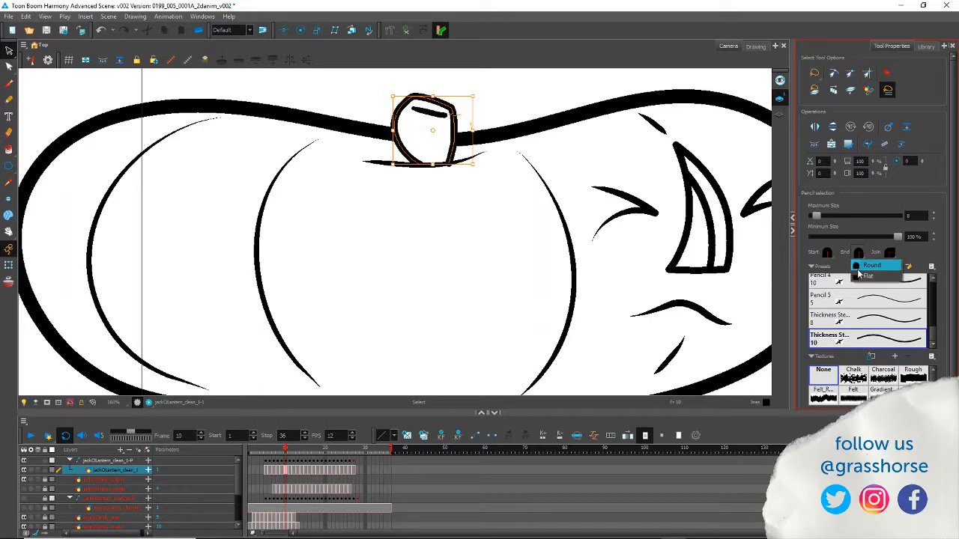
left_click(861, 279)
left_click(520, 93)
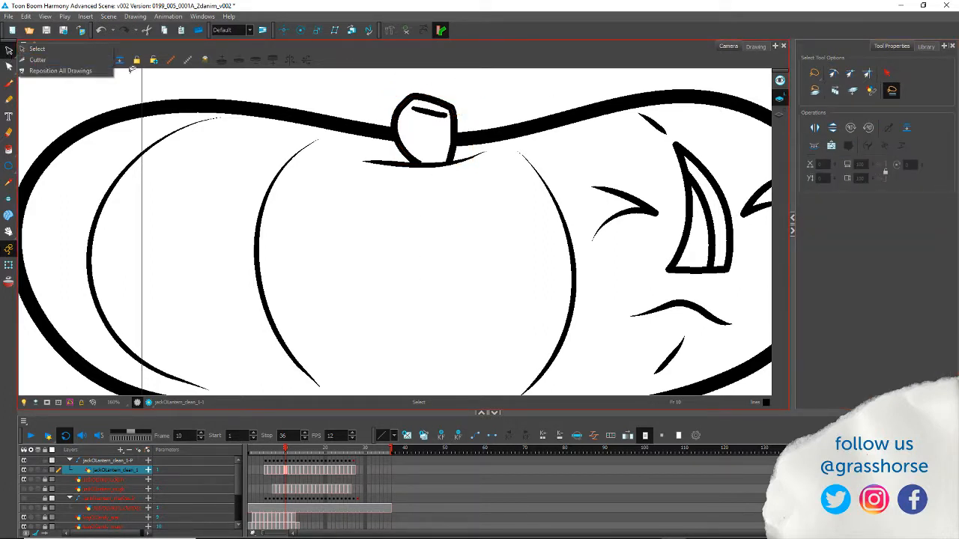
Step: Apply the "Tapered Thic... 12" preset to the short line inside the stem and reduce its maximum size
left_click(424, 110)
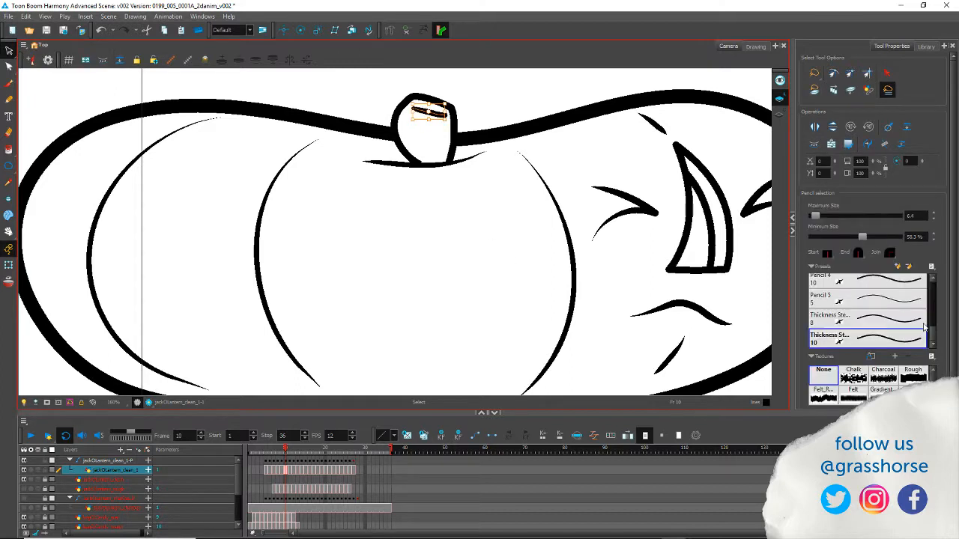
scroll(869, 314, "up", 5)
left_click(862, 285)
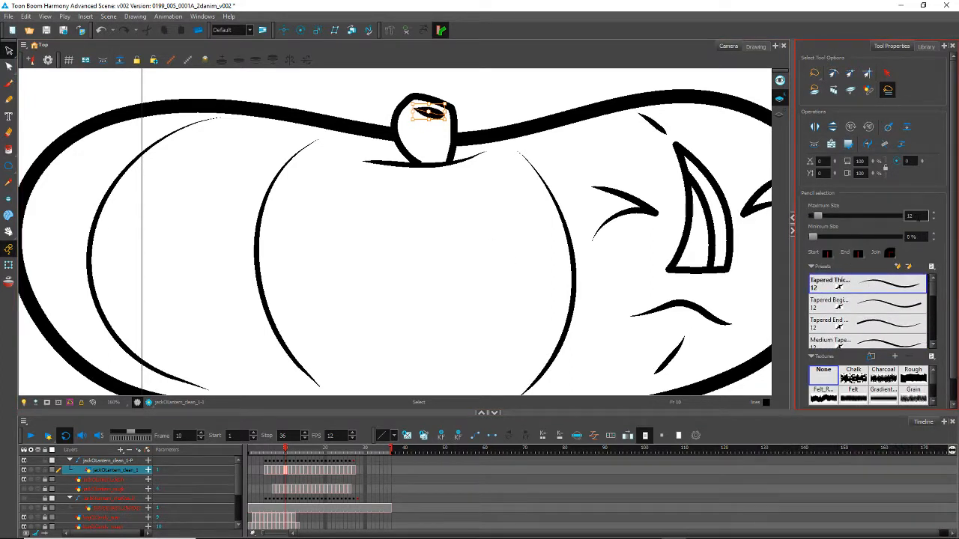
left_click(283, 99)
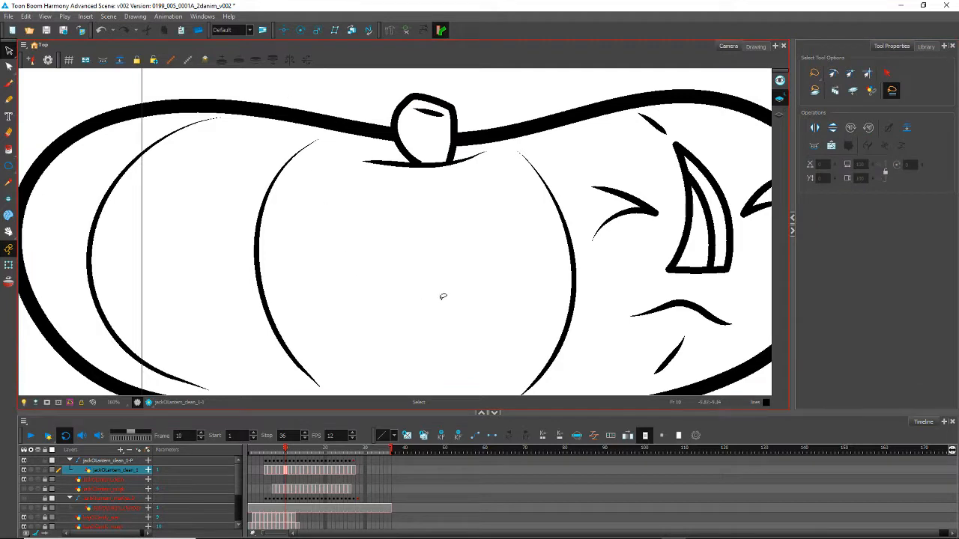
Step: Go to the pumpkin drawing on frame 11 and enlarge the Camera view's working area by shrinking the Timeline
scroll(257, 273, "down", 6)
left_click_drag(174, 331, 292, 294)
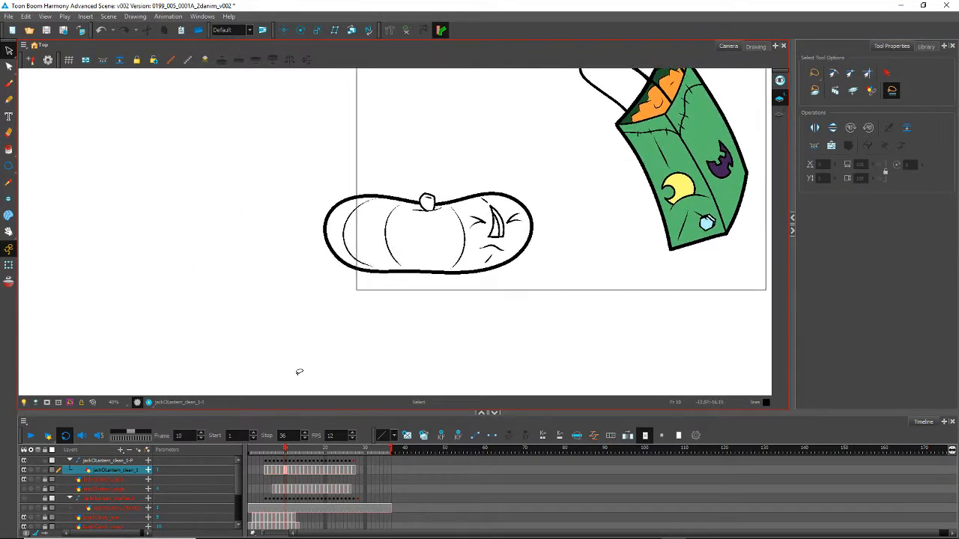
key(".")
key(".")
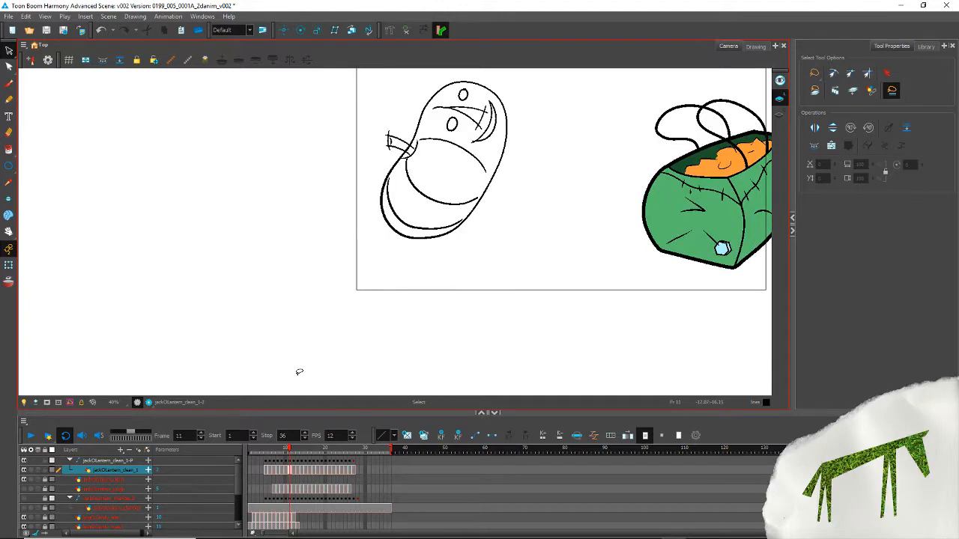
key(".")
scroll(370, 191, "up", 2)
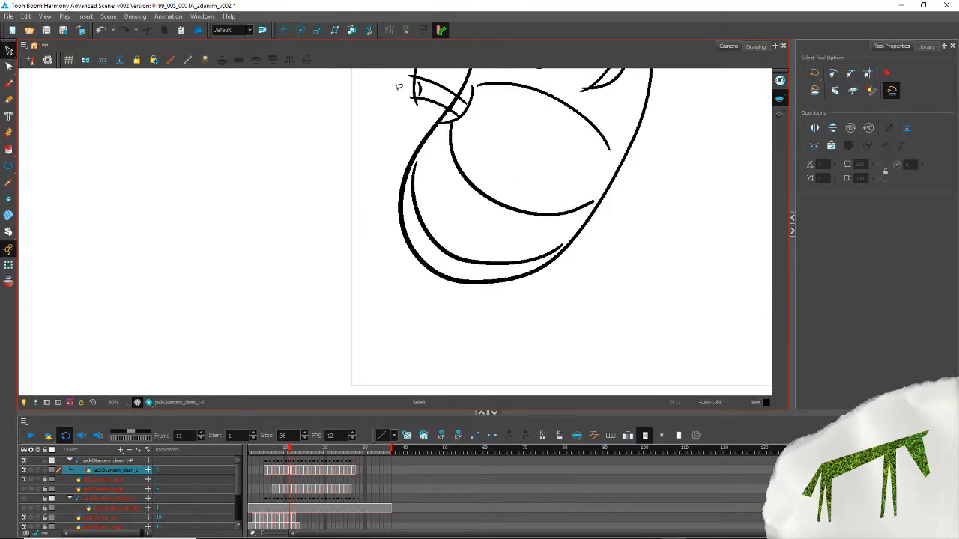
left_click_drag(381, 157, 339, 256)
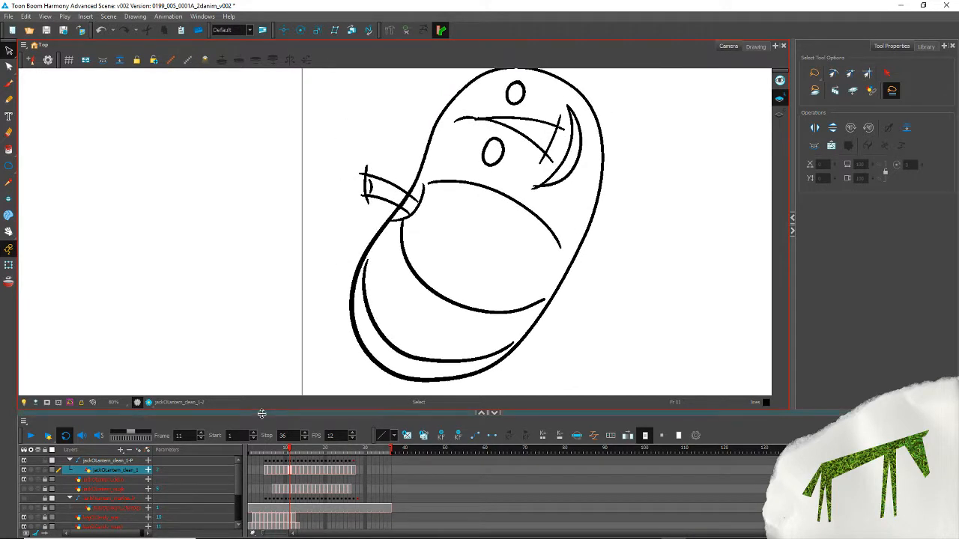
left_click_drag(261, 413, 261, 469)
left_click_drag(268, 235, 329, 250)
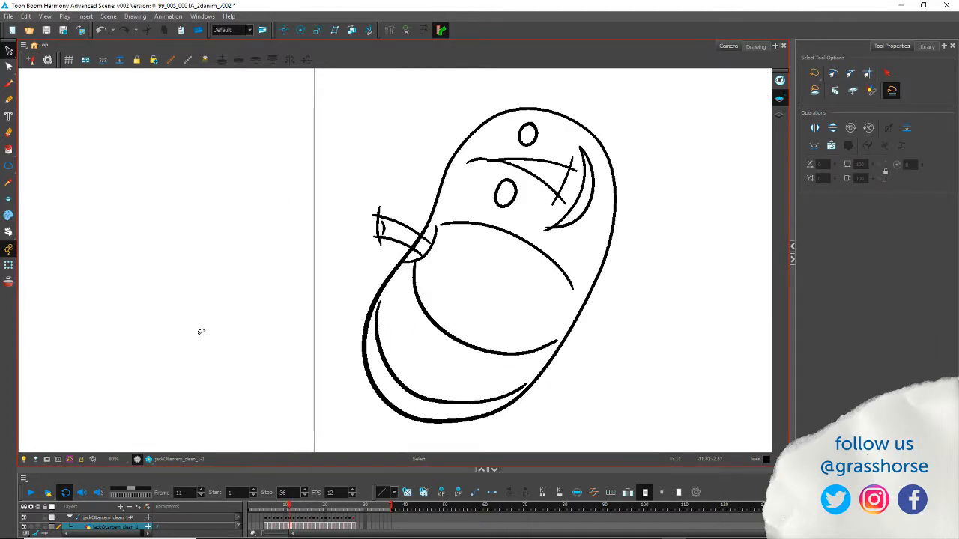
Step: Draw two more strongly curved pencil lines for the stem's long sides, running from its base to its tip
scroll(200, 332, "up", 2)
left_click(9, 100)
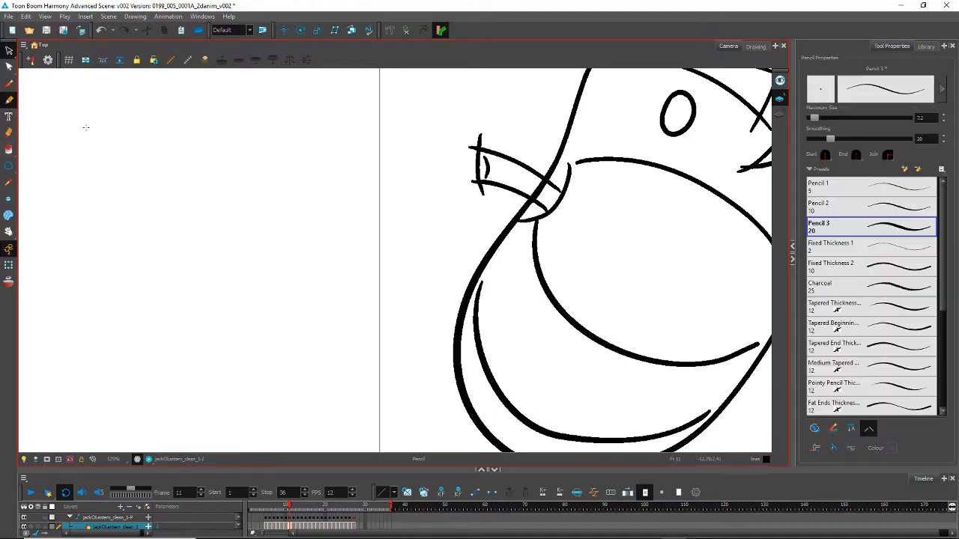
mouse_move(558, 187)
left_mouse_down()
mouse_move(498, 148)
mouse_move(470, 163)
left_mouse_up()
mouse_move(545, 211)
left_mouse_down()
mouse_move(503, 178)
mouse_move(468, 187)
mouse_move(516, 177)
mouse_move(548, 202)
left_mouse_up()
key("ctrl+z")
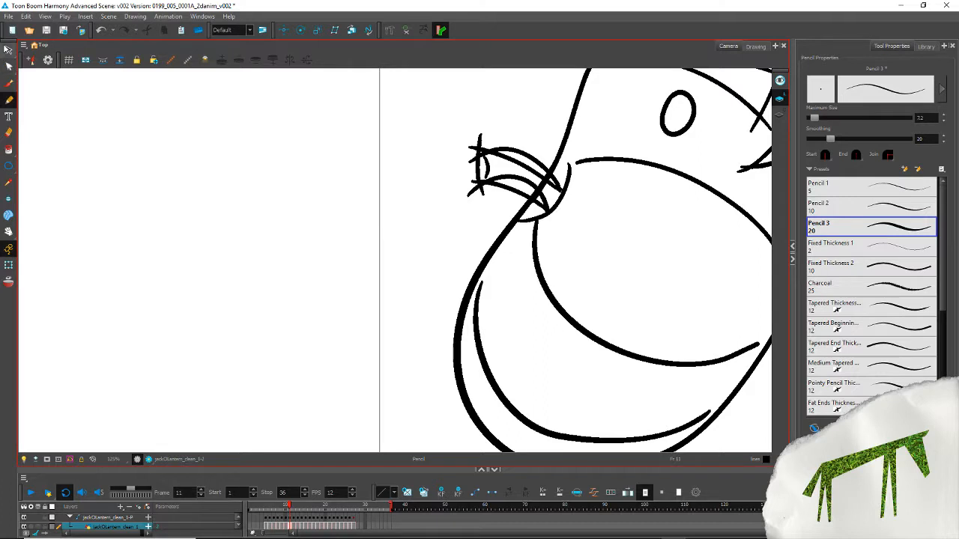
Step: Delete the two old, straighter side lines of the stem
left_click(9, 49)
left_click(507, 158)
key("Delete")
left_click(504, 186)
key("Delete")
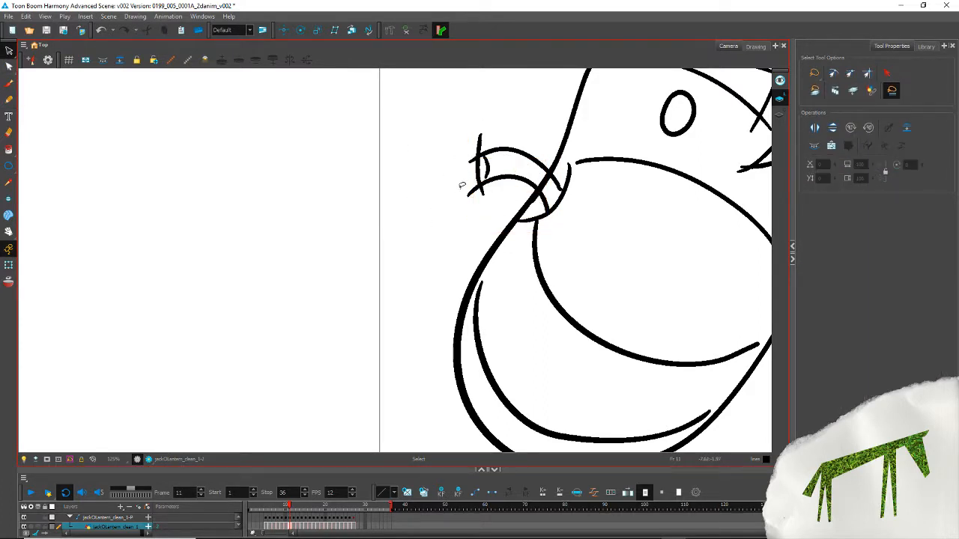
Step: Cut away the line ends that overshoot the corners at the stem's tip
key("alt+t")
mouse_move(485, 138)
left_mouse_down()
mouse_move(469, 163)
mouse_move(463, 250)
left_mouse_up()
key("Delete")
key("Delete")
key("Delete")
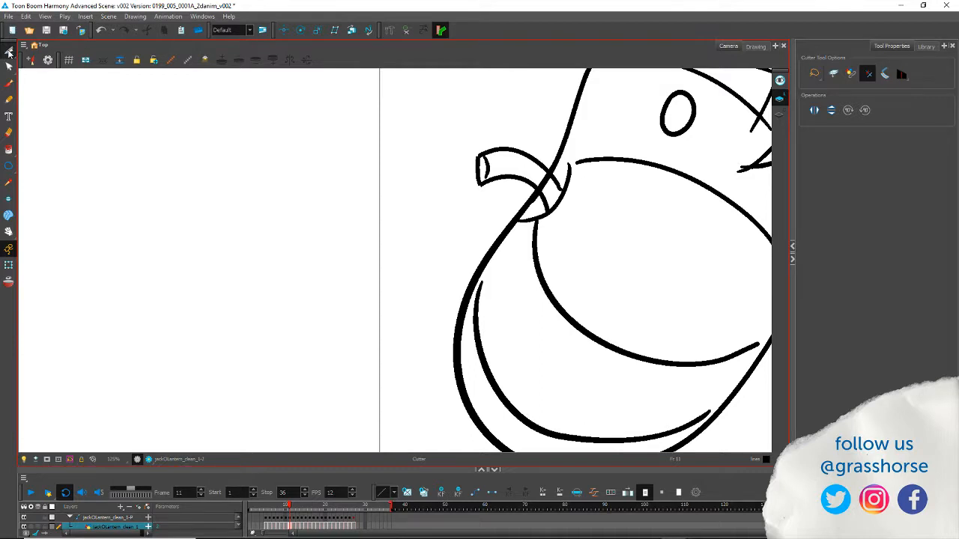
Step: Replace the short curve inside the stem's tip with a newly drawn one and adjust its position
left_click(9, 51)
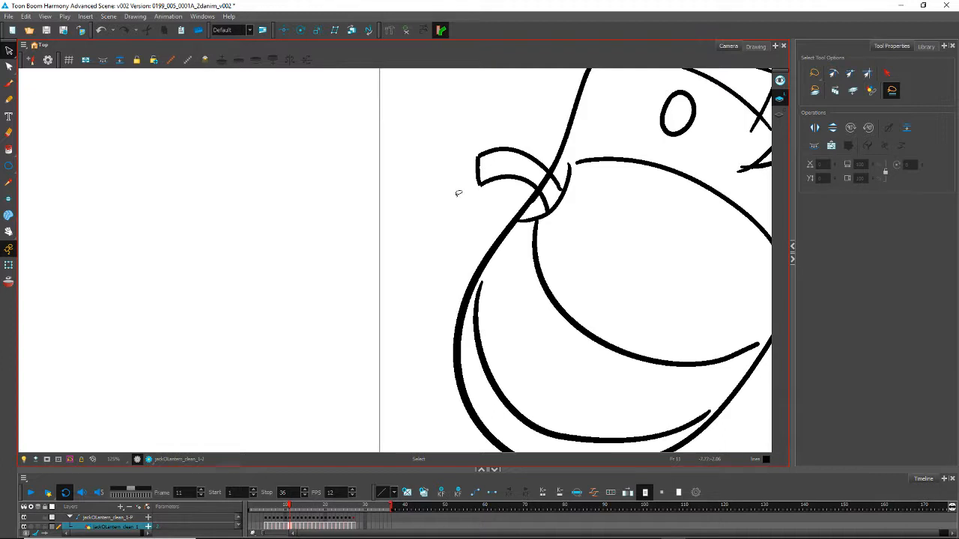
key("alt+x")
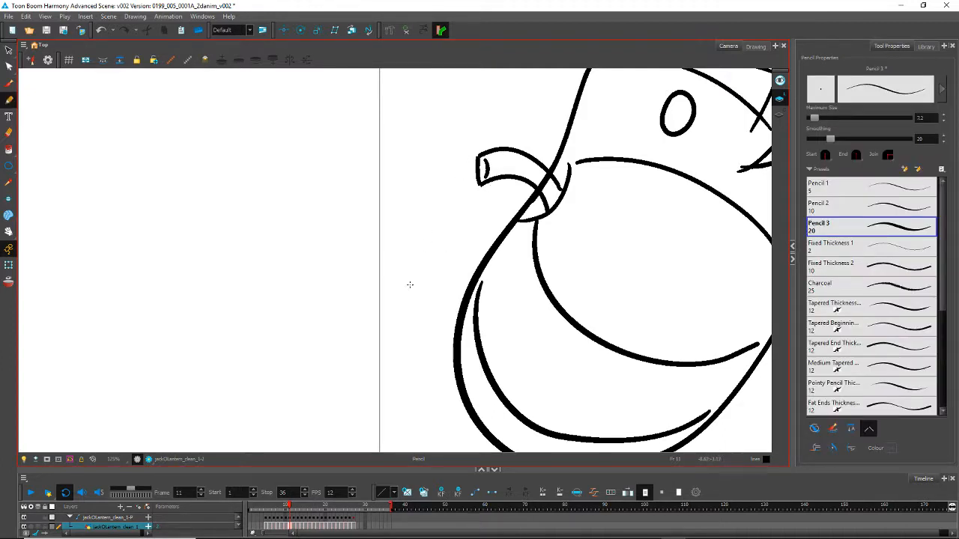
key("alt+s")
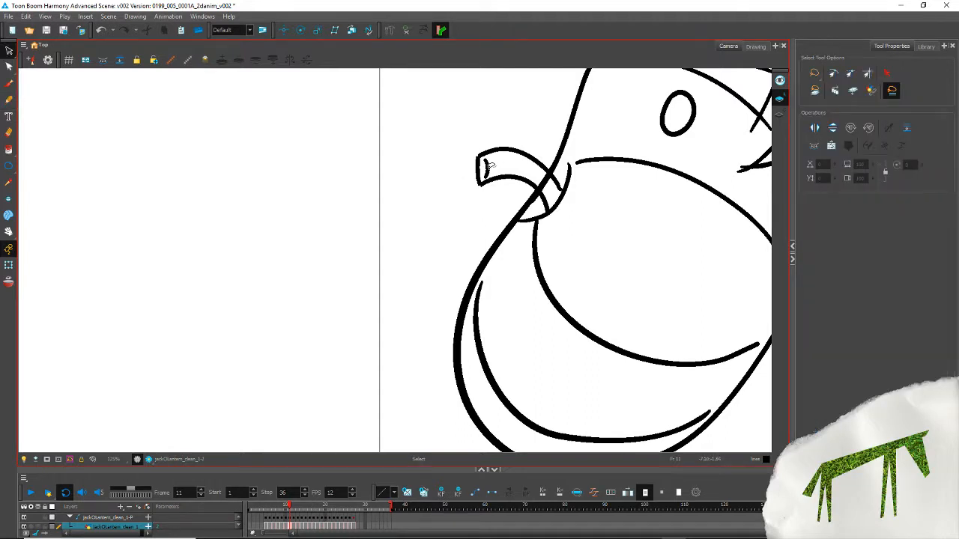
left_click(484, 166)
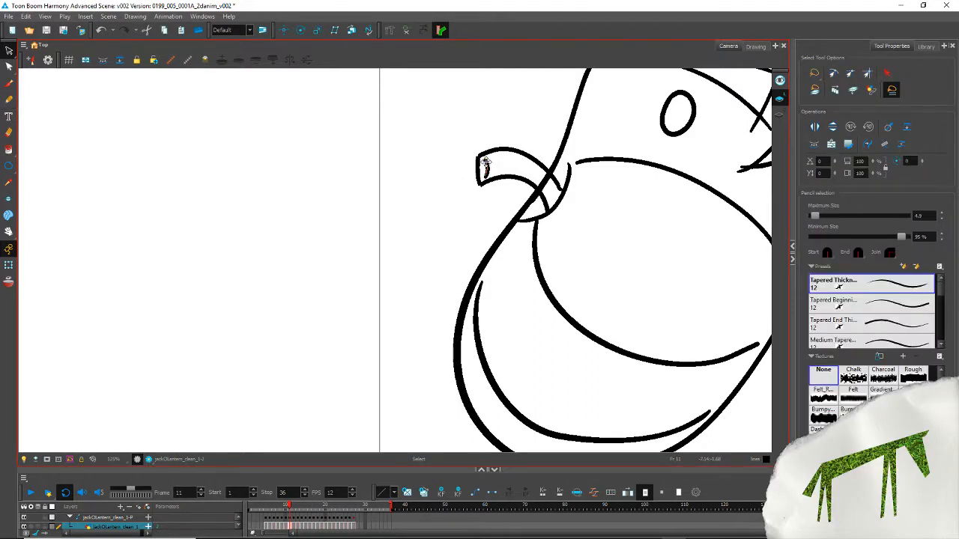
left_click(401, 165)
left_click_drag(432, 232, 385, 204)
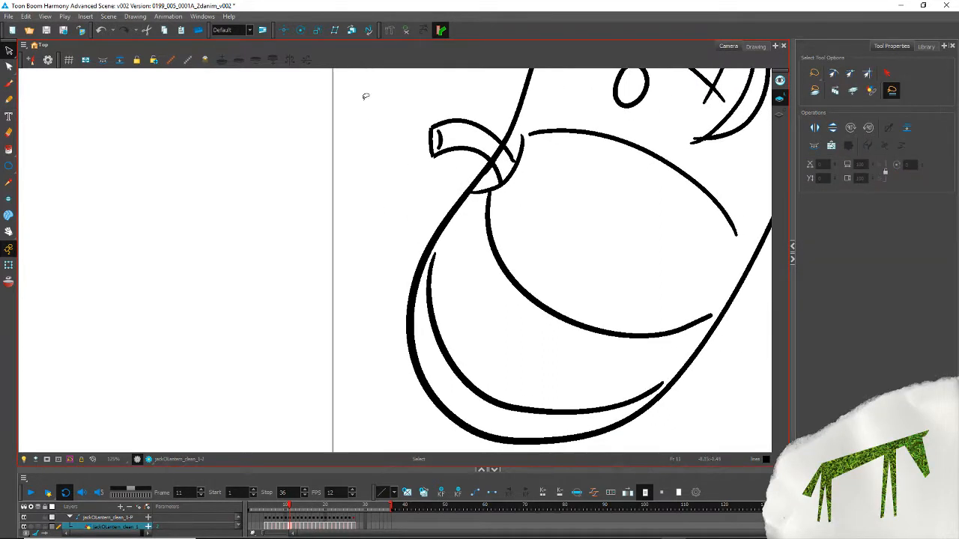
Step: Smooth the pumpkin's body outline with the Contour Editor
scroll(397, 172, "down", 1)
left_click(437, 219)
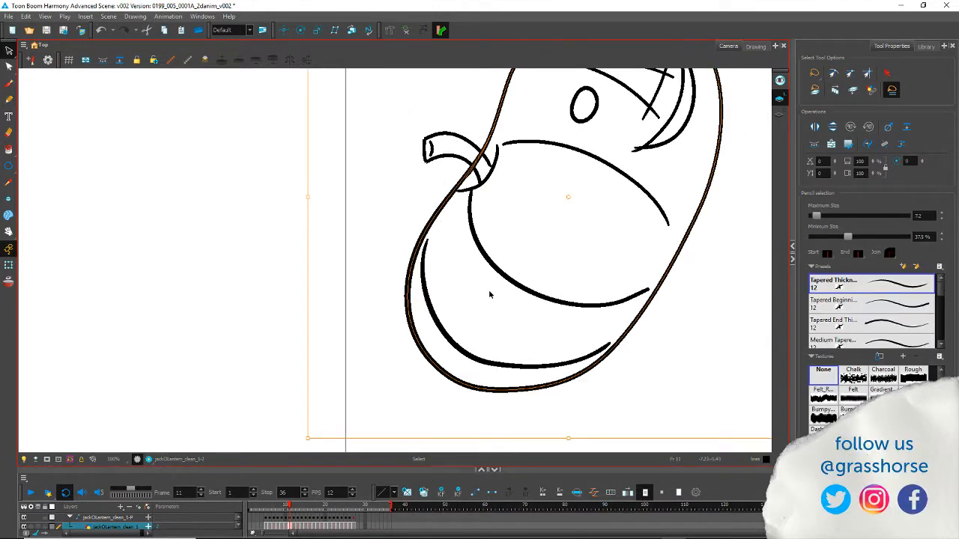
key("alt+q")
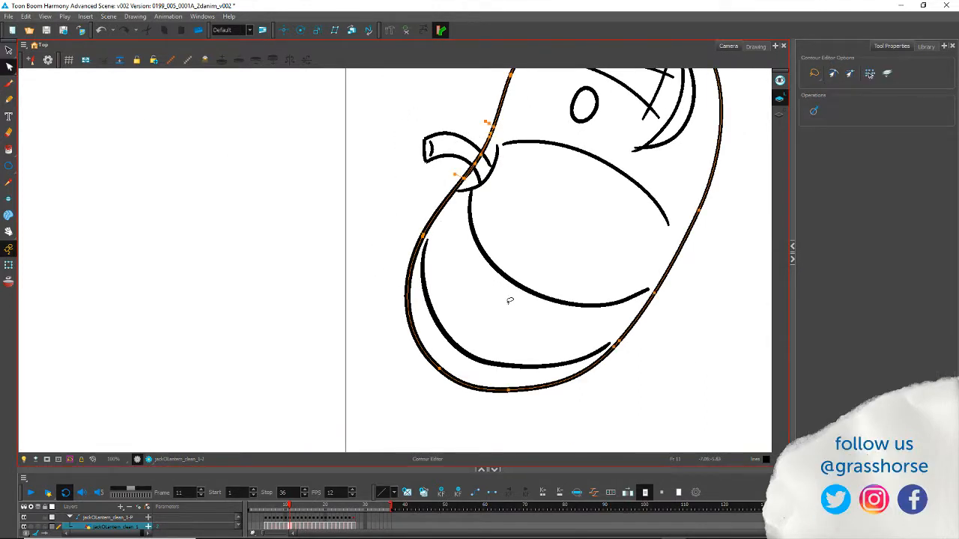
left_click(814, 111)
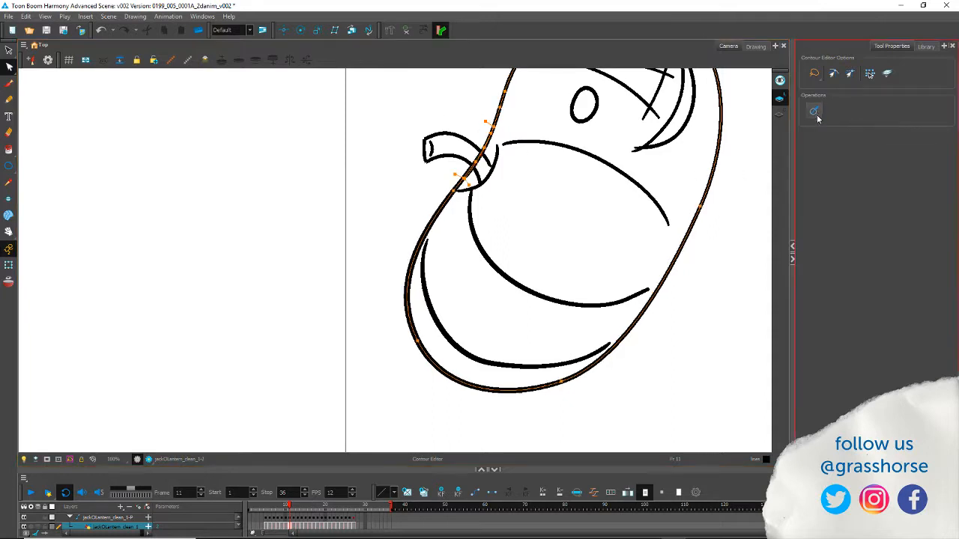
Step: Clean up the stray contour points and handles on the body outline where it passes through the stem
left_click(449, 166)
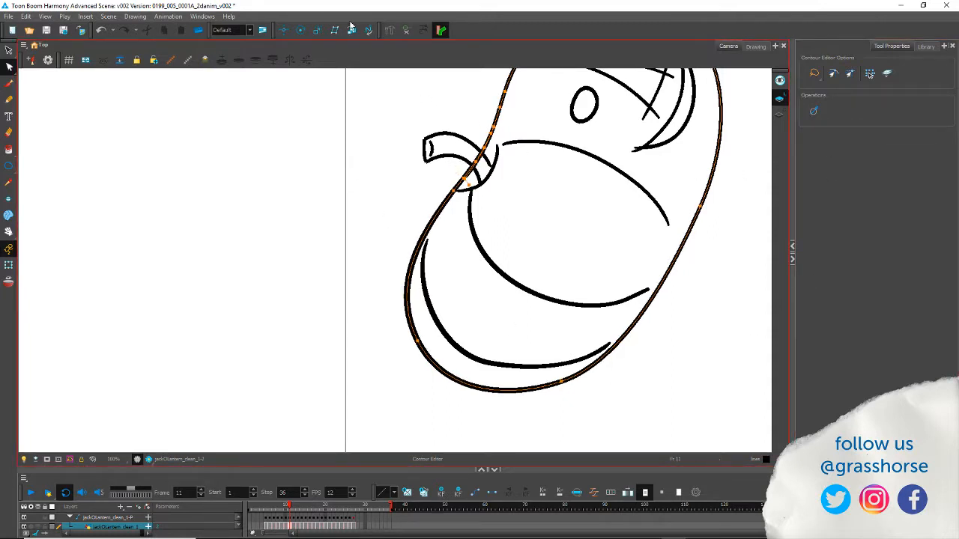
scroll(428, 173, "up", 3)
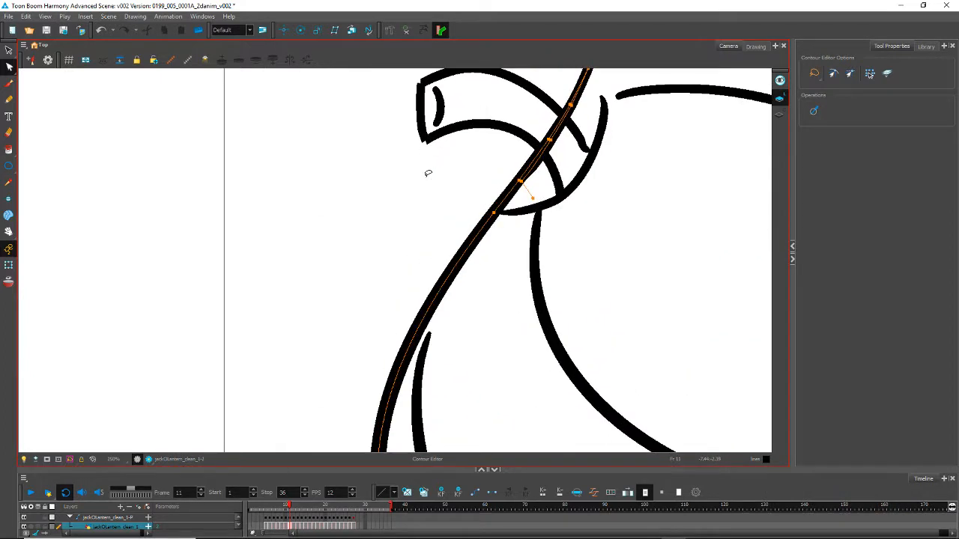
mouse_move(531, 190)
left_mouse_down()
mouse_move(535, 179)
mouse_move(539, 192)
mouse_move(522, 177)
mouse_move(525, 186)
left_mouse_up()
key("Delete")
key("Delete")
key("Delete")
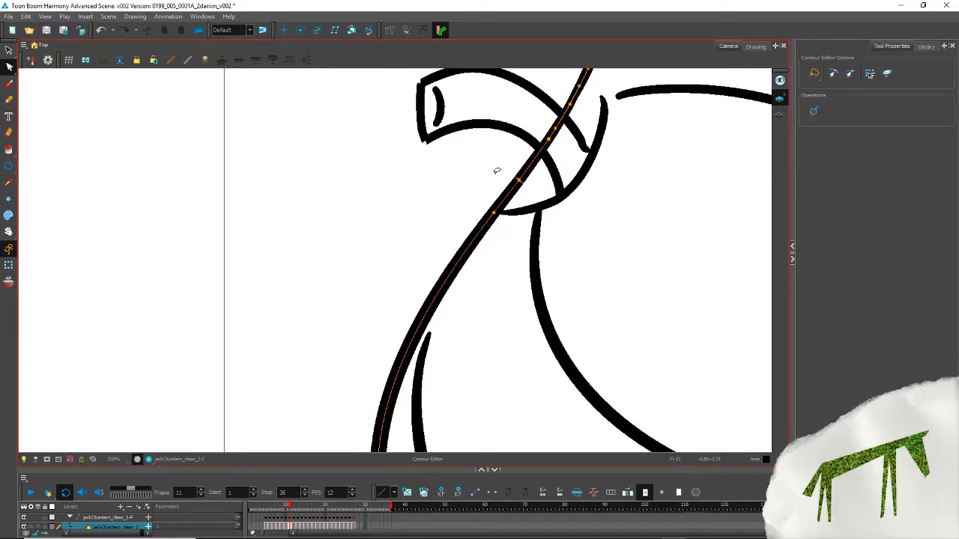
left_click_drag(474, 159, 410, 246)
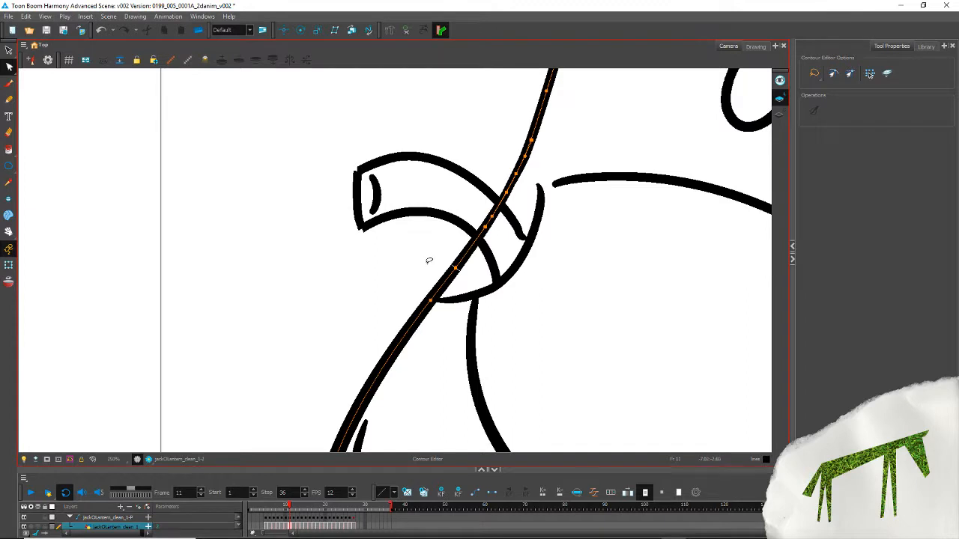
Step: Cut away the parts of the pumpkin's body outline that cross the inside of the stem, including leftover slivers
key("alt+t")
left_click(490, 218)
left_click(463, 223)
left_click(491, 218)
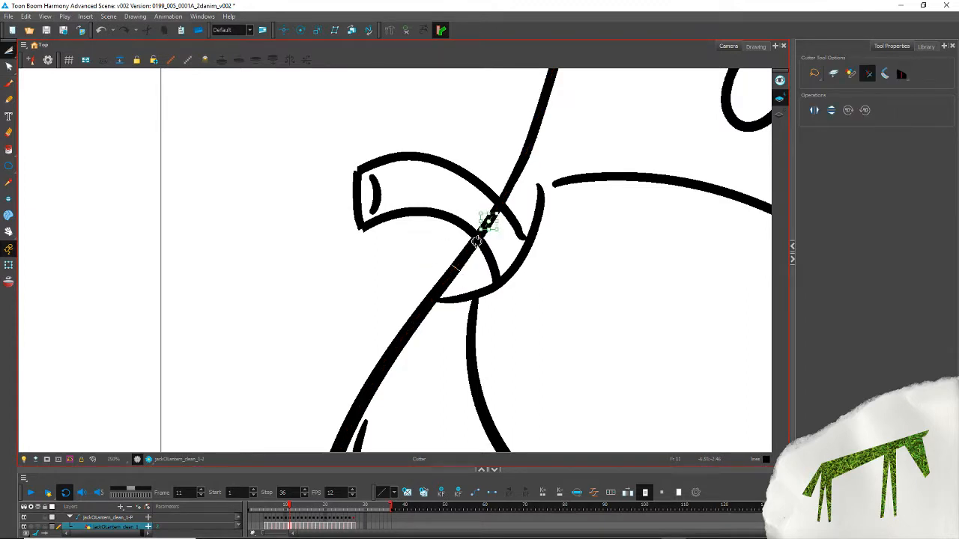
key("Delete")
left_click(482, 232)
key("Delete")
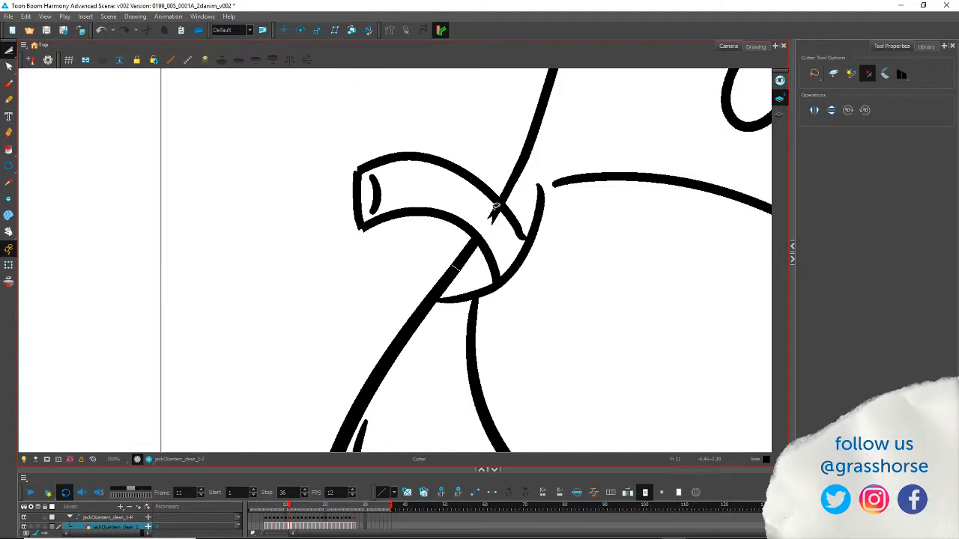
left_click(494, 215)
key("Delete")
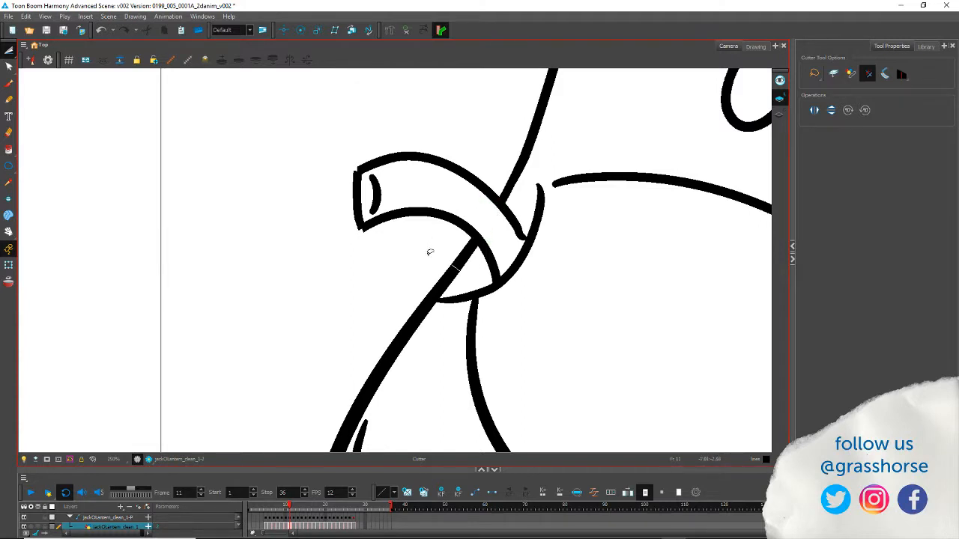
Step: Try to cut away the piece of body outline between the stem's underside and its base curve
left_click(10, 51)
left_click(466, 251)
left_click(466, 251)
key("Delete")
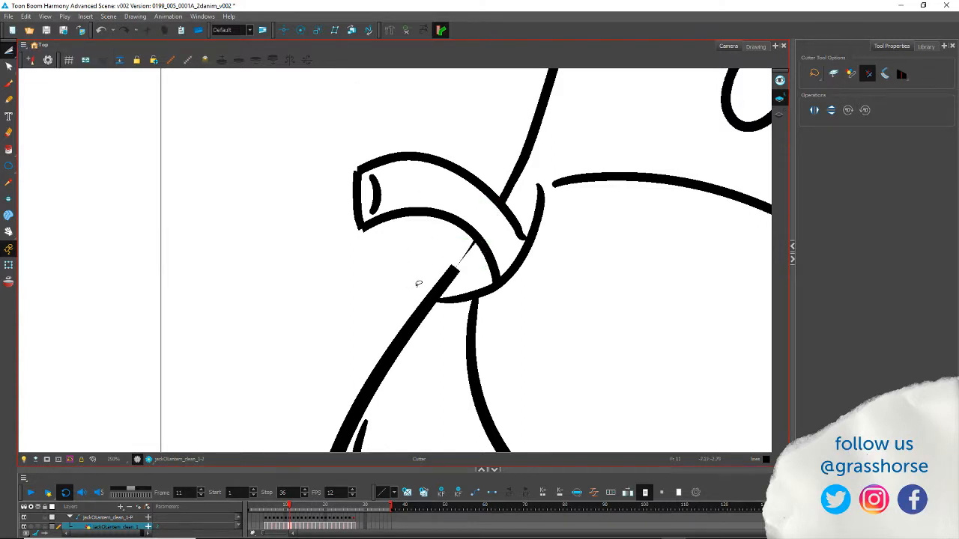
key("ctrl+z")
left_click(463, 253)
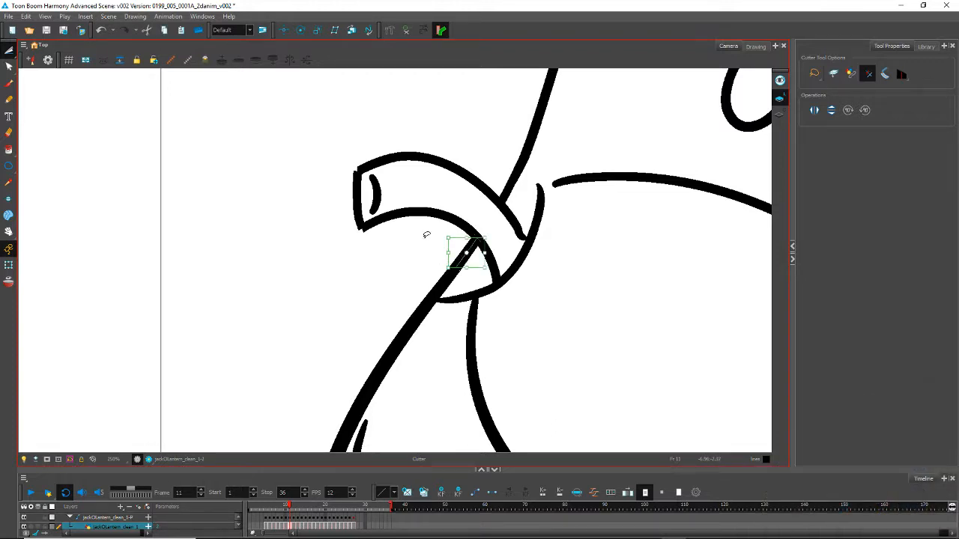
key("Delete")
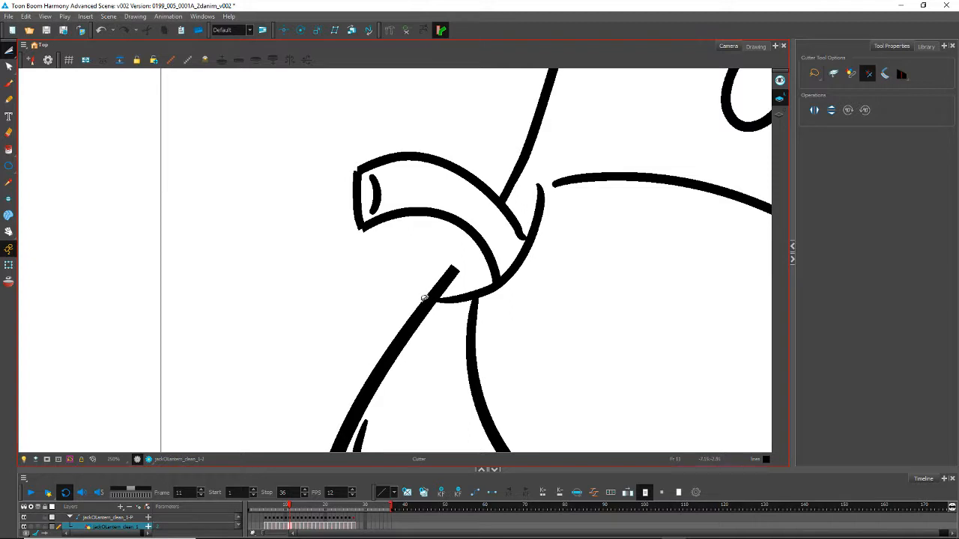
key("ctrl+z")
Step: Try to cut away the end of the body outline just above the stem, then undo the cuts
left_click_drag(525, 172, 486, 204)
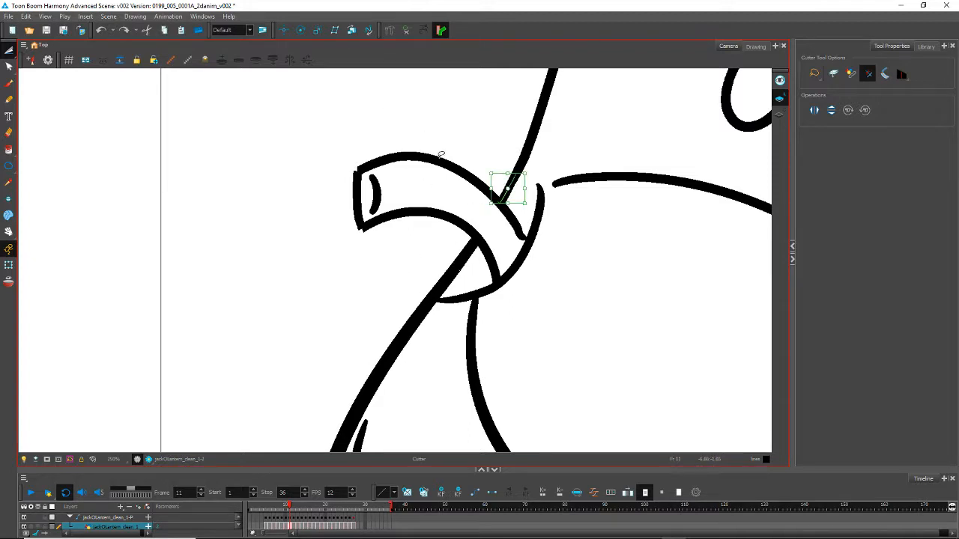
key("Delete")
left_click_drag(524, 152, 508, 180)
key("Delete")
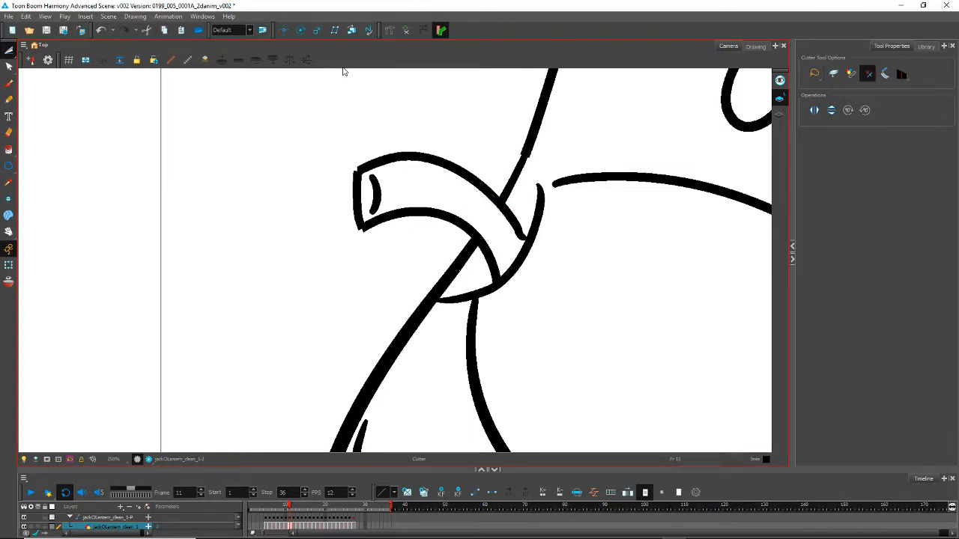
left_click_drag(534, 134, 516, 157)
key("Delete")
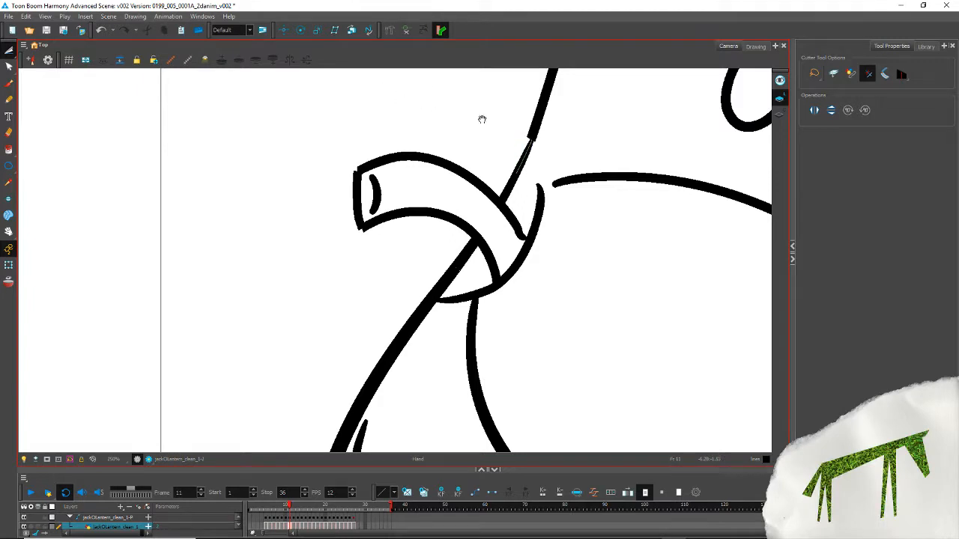
left_click_drag(481, 119, 422, 246)
left_click_drag(485, 241, 472, 234)
key("Delete")
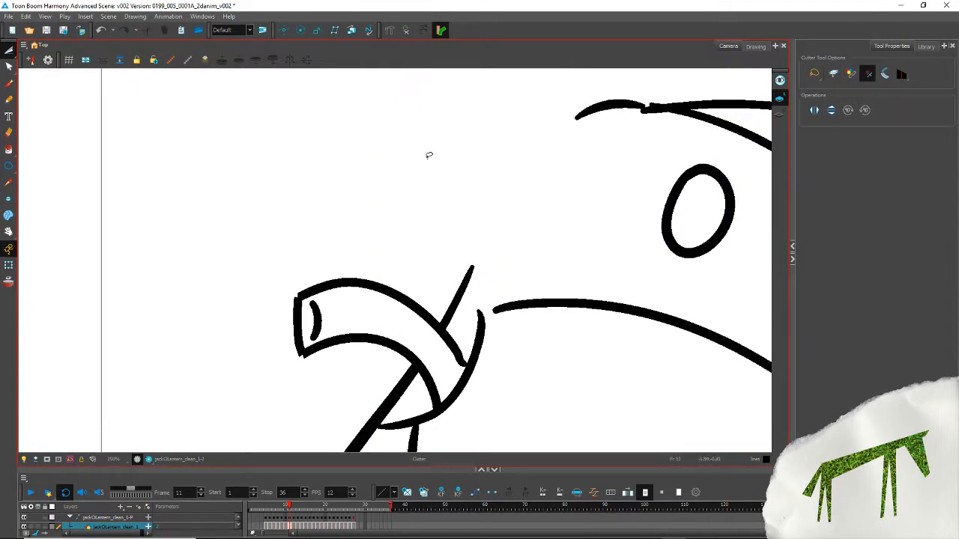
key("ctrl+z")
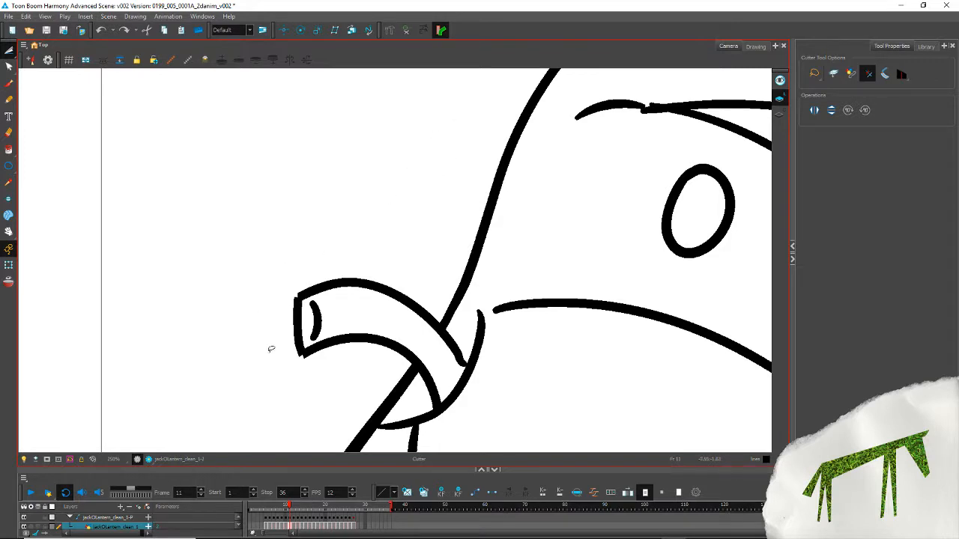
key("ctrl+z")
Step: Try to extend the end of the stem's upper line past the base curve with the Contour Editor
left_click_drag(262, 379, 237, 273)
left_click(9, 67)
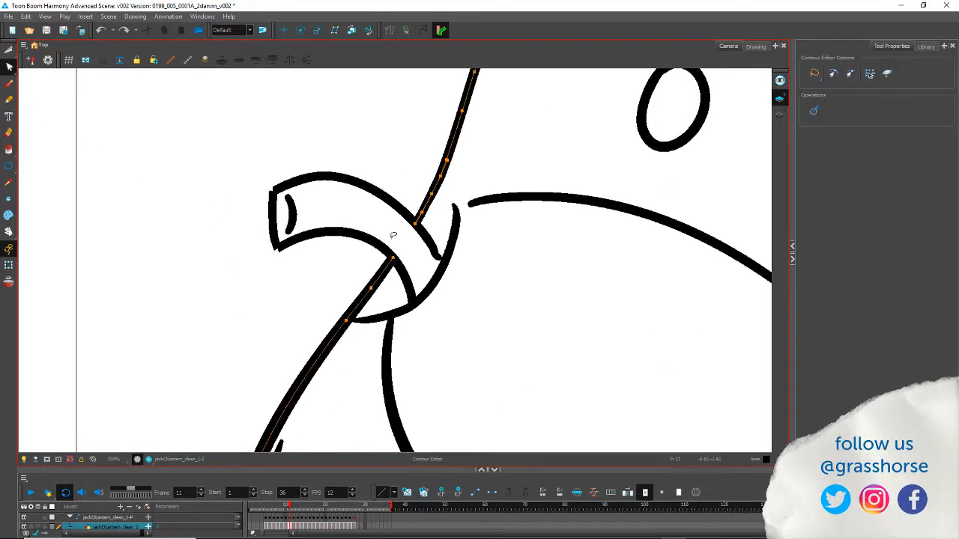
left_click(430, 239)
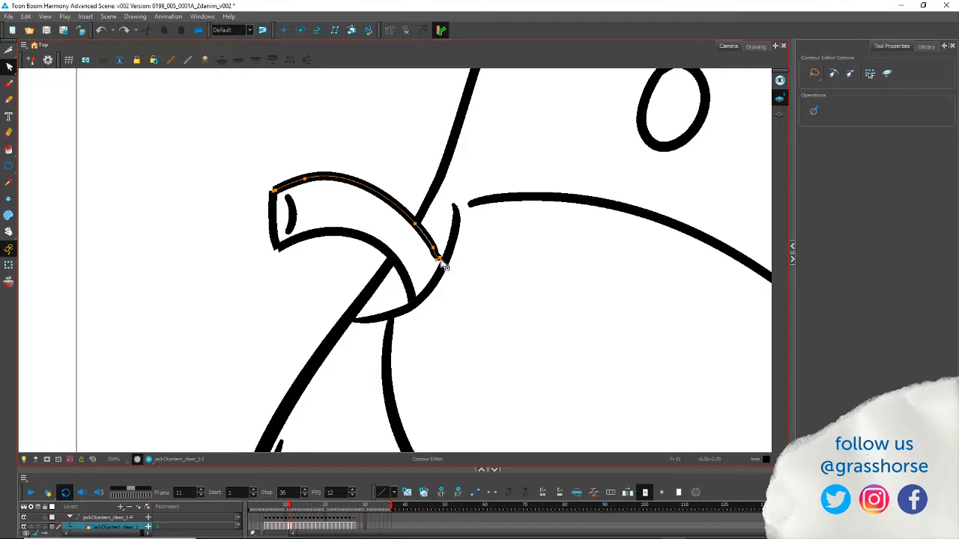
left_click_drag(456, 278, 449, 295)
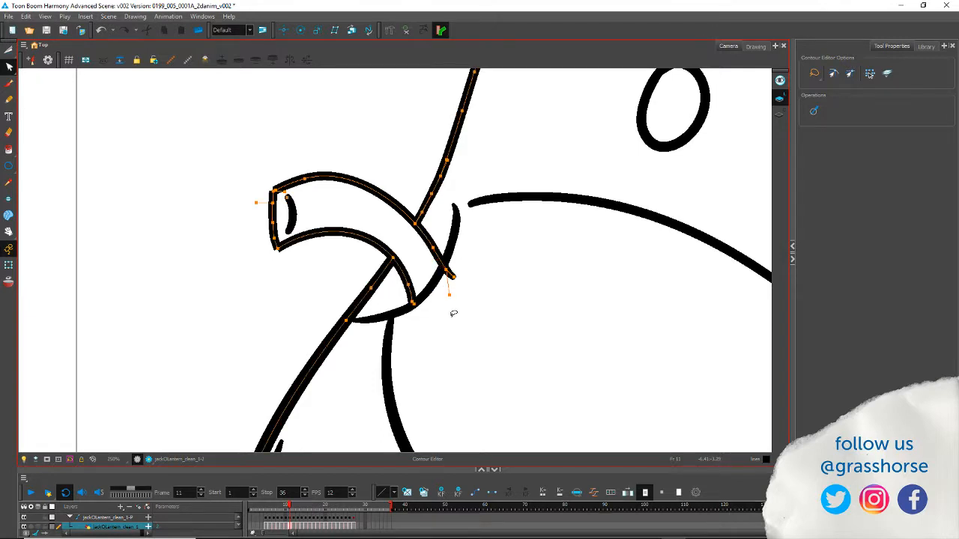
key("ctrl+z")
key("ctrl+z")
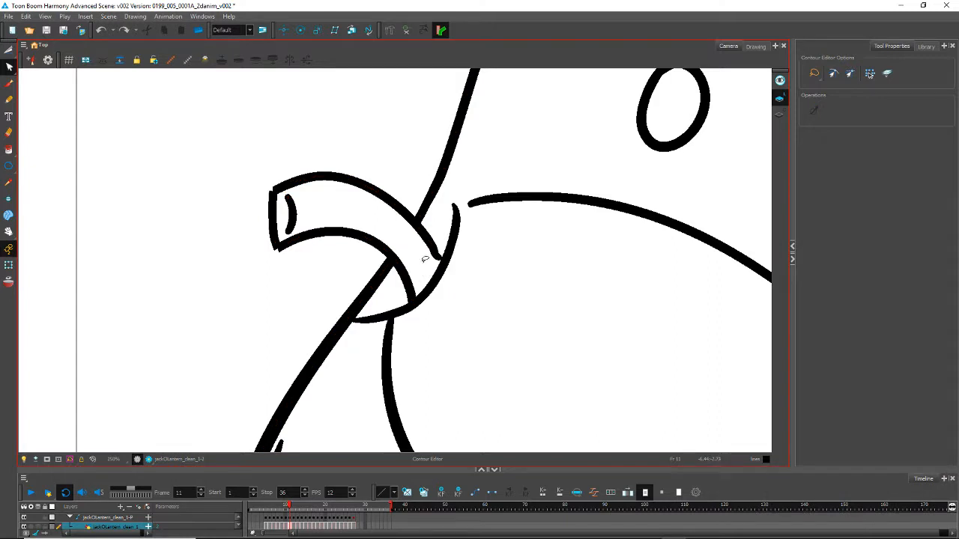
Step: Reshape the hooked end of the stem's upper line so it runs cleanly into the base curve
left_click(424, 259)
left_click(429, 264)
left_click(434, 255)
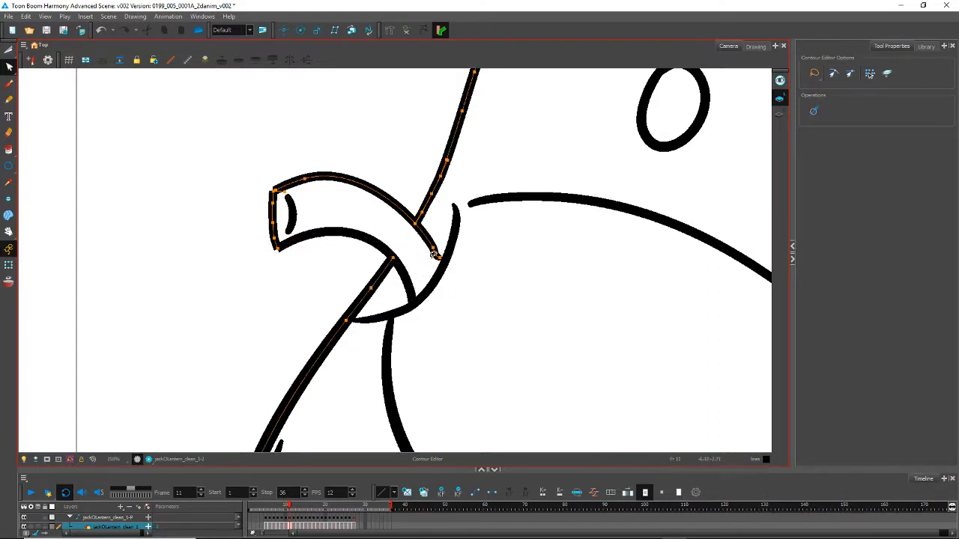
mouse_move(434, 249)
left_mouse_down()
mouse_move(452, 272)
mouse_move(421, 299)
left_mouse_up()
left_click(396, 239)
key("alt+t")
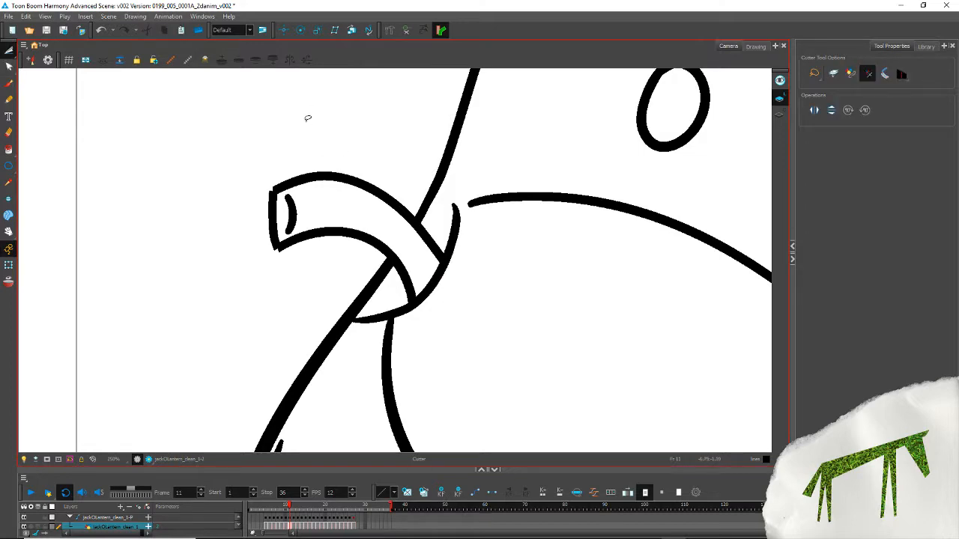
Step: Smooth the curve at the stem's base with the Contour Editor, limiting the selection to that curve's points
scroll(307, 127, "down", 4)
scroll(305, 144, "up", 3)
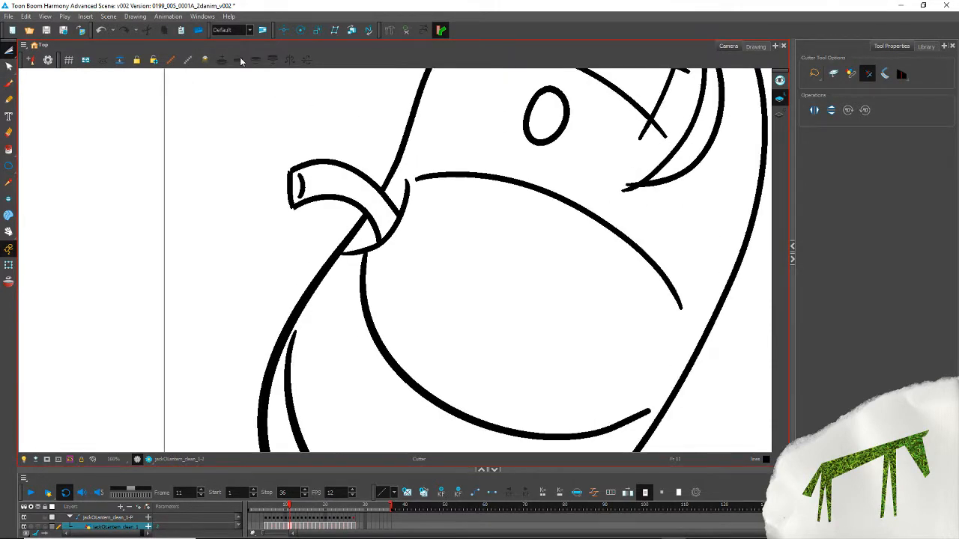
scroll(277, 93, "up", 2)
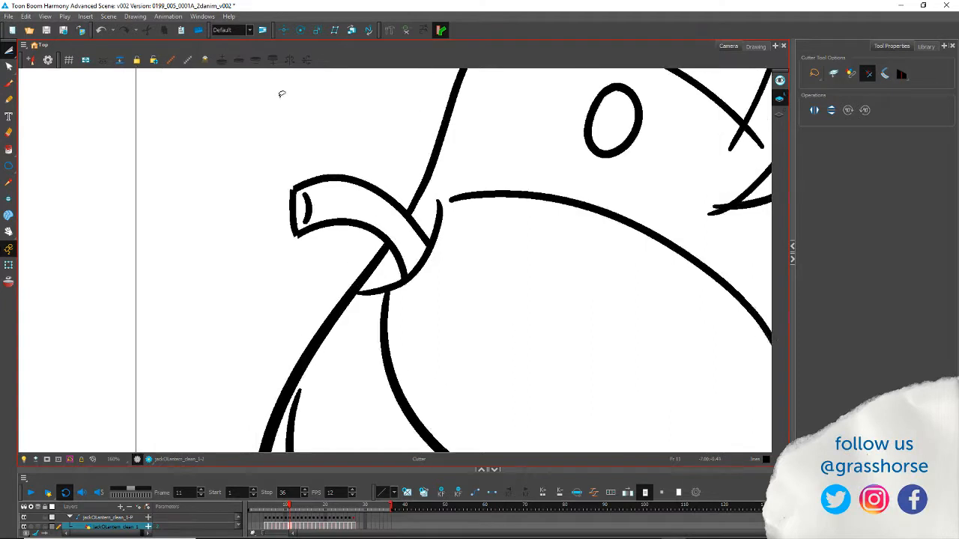
left_click(9, 68)
left_click_drag(454, 306, 440, 290)
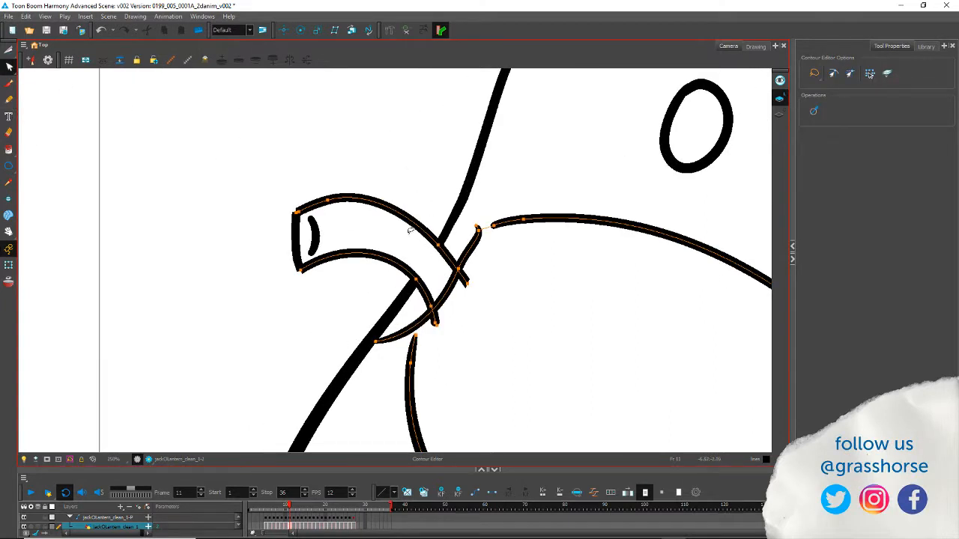
key("ctrl+z")
left_click_drag(463, 339, 445, 281)
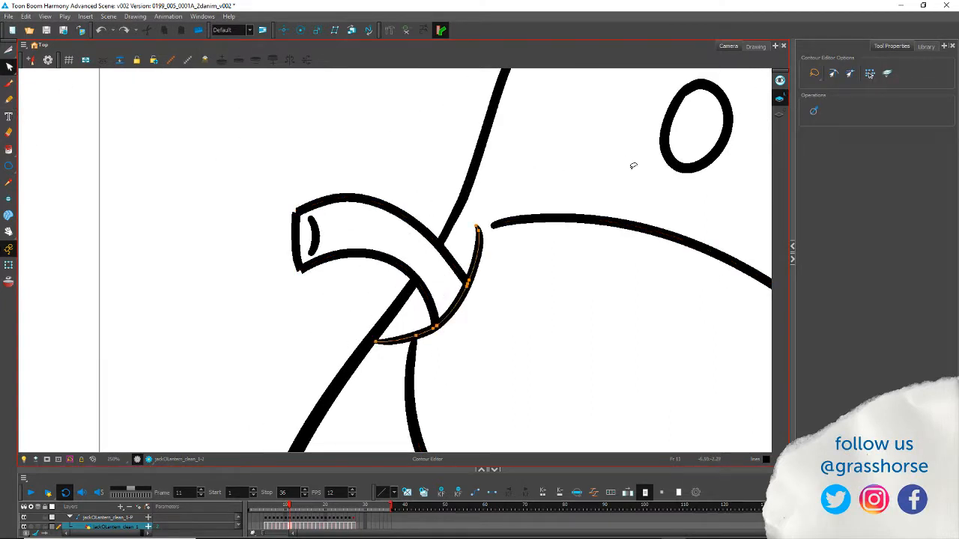
left_click(814, 111)
left_click(321, 302)
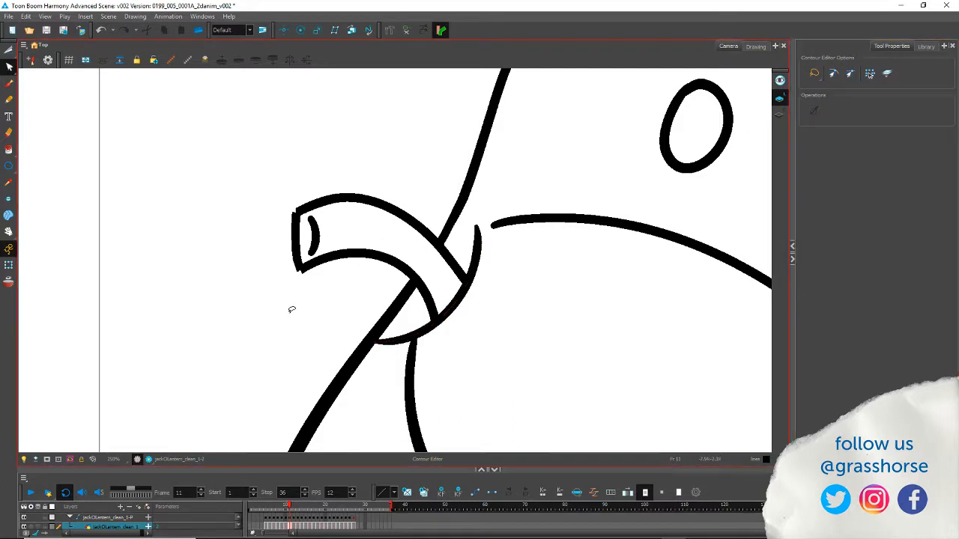
Step: Rotate the stem's base curve slightly so its lower end sits inside the body outline
left_click(9, 50)
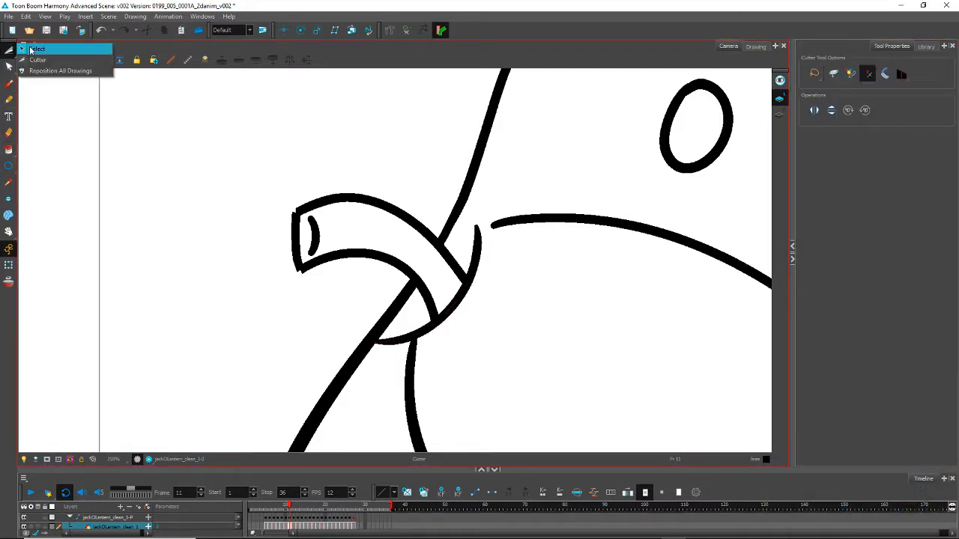
left_click(37, 48)
left_click(376, 344)
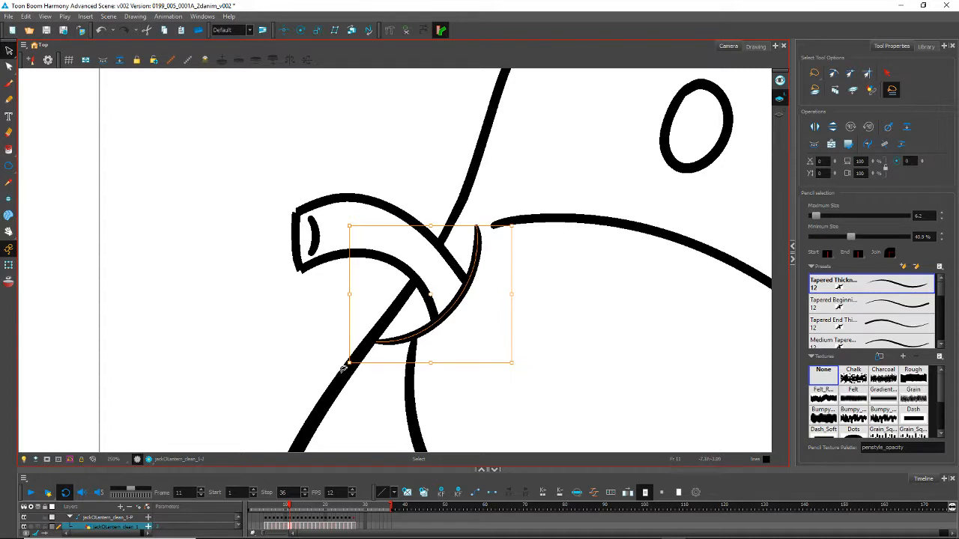
left_click_drag(342, 368, 348, 378)
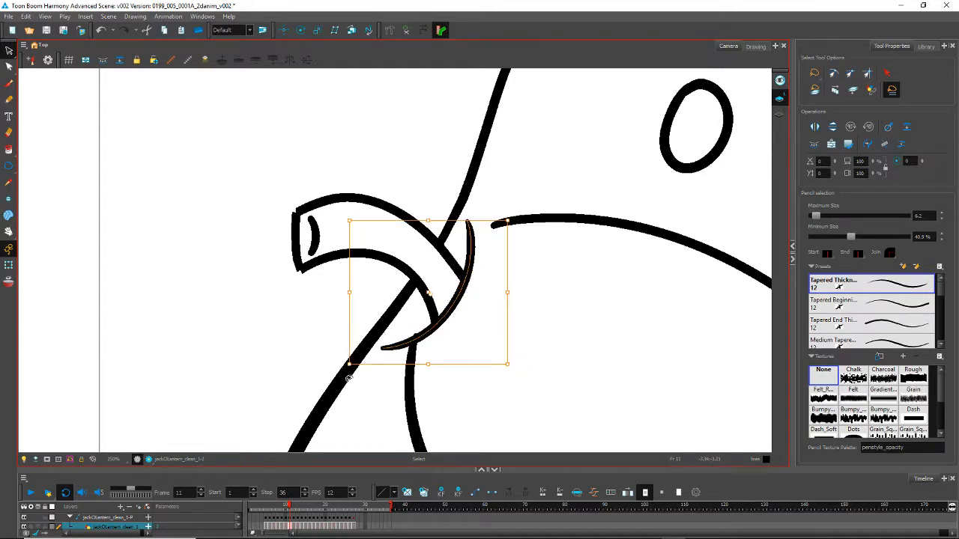
left_click(262, 191)
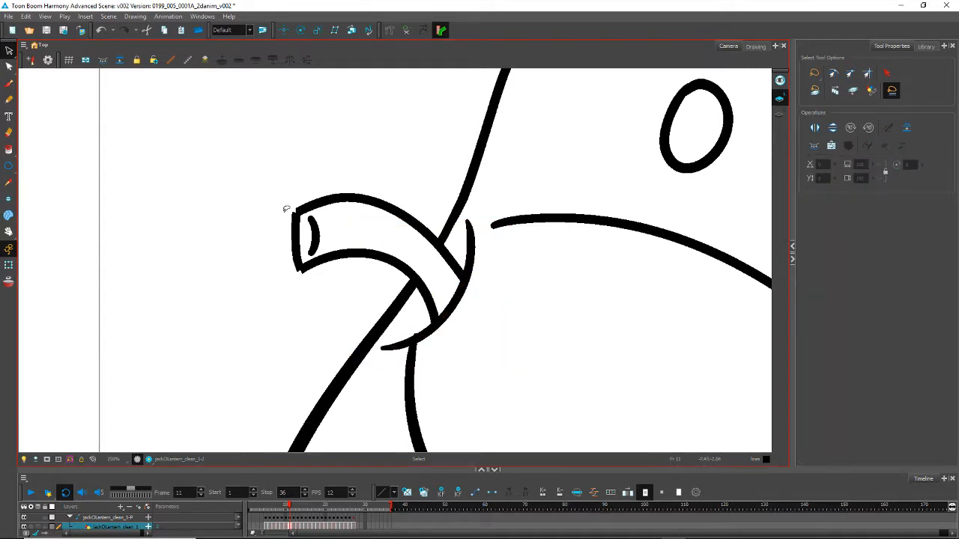
Step: Move the short rib line beside the mouth closer to the pumpkin's body outline
scroll(285, 208, "down", 4)
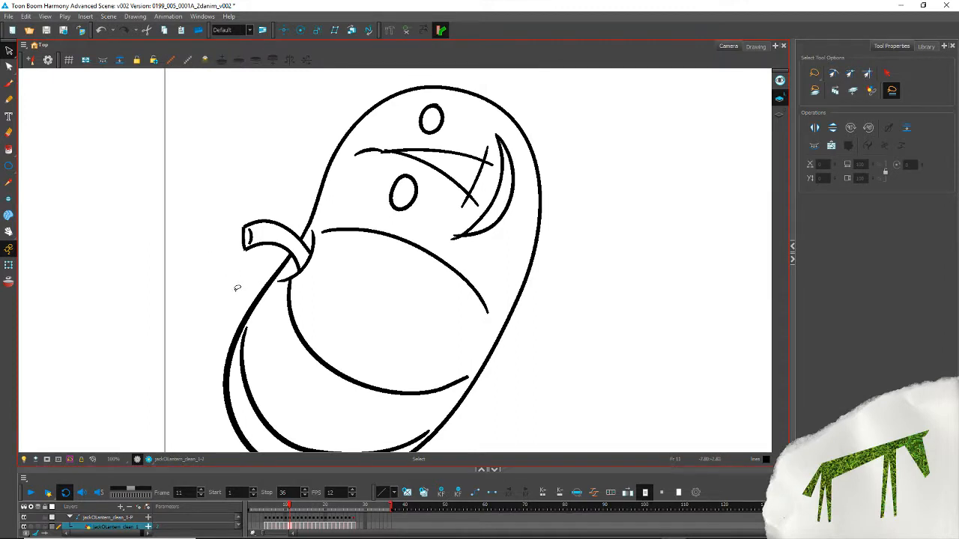
left_click(369, 147)
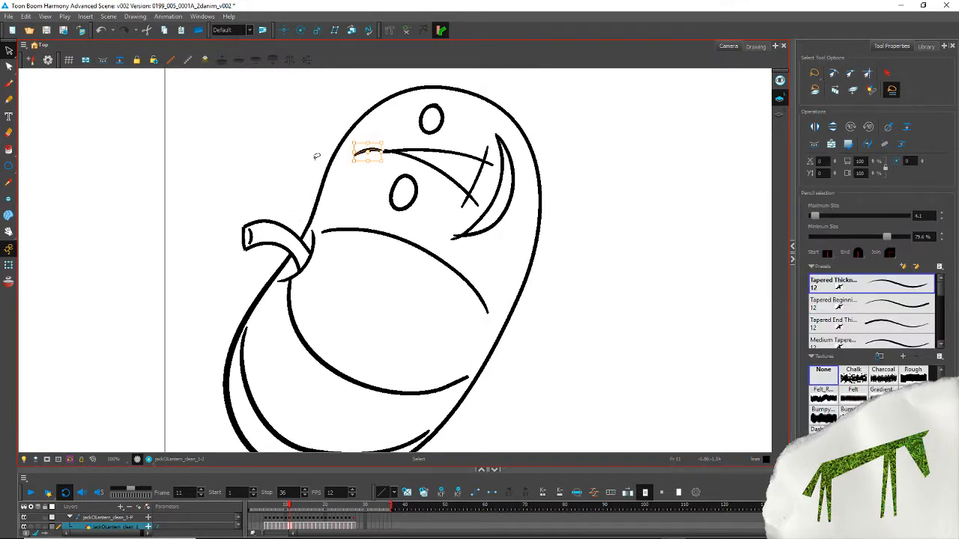
left_click_drag(358, 153, 347, 156)
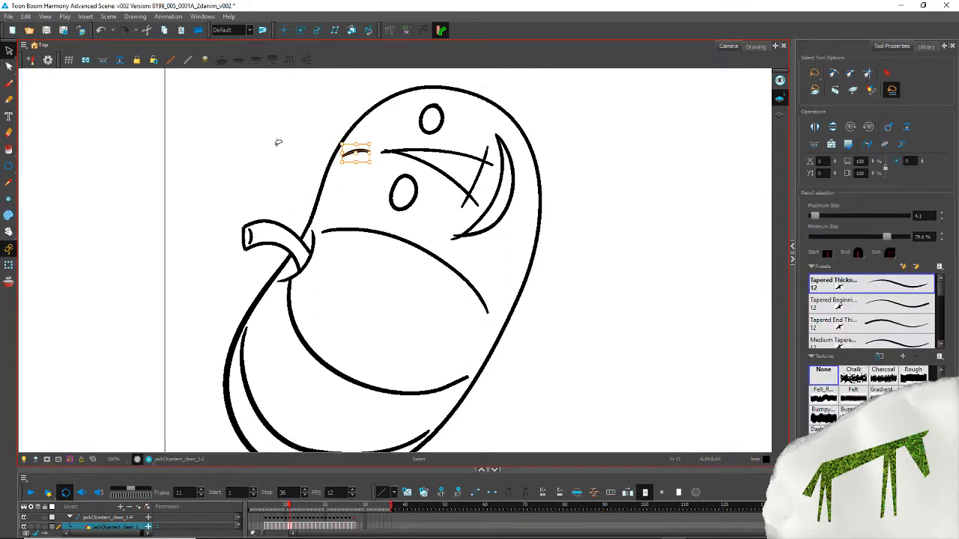
left_click(278, 143)
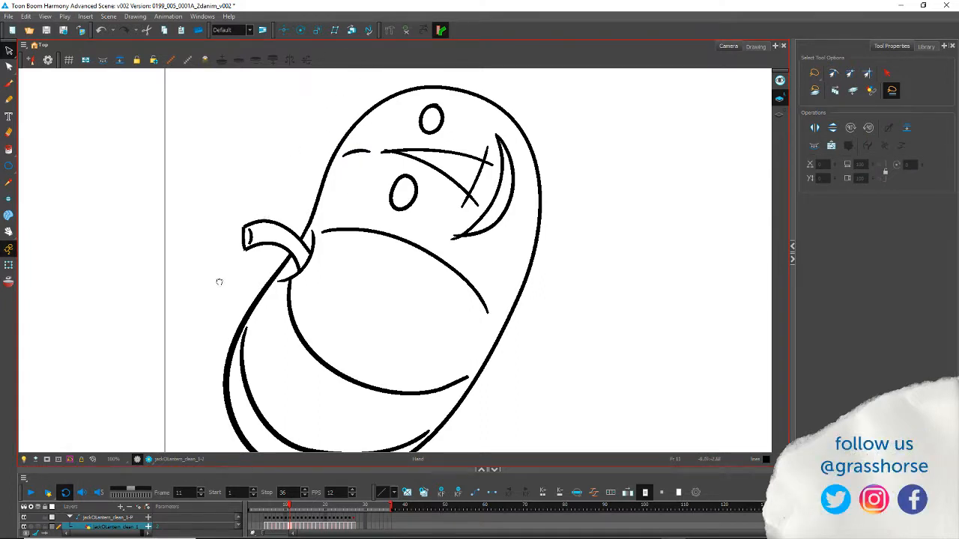
Step: Replace the short rib line between the outline and mouth using Pencil 3, and add a short stroke near the opposite outline
left_click_drag(216, 278, 242, 209)
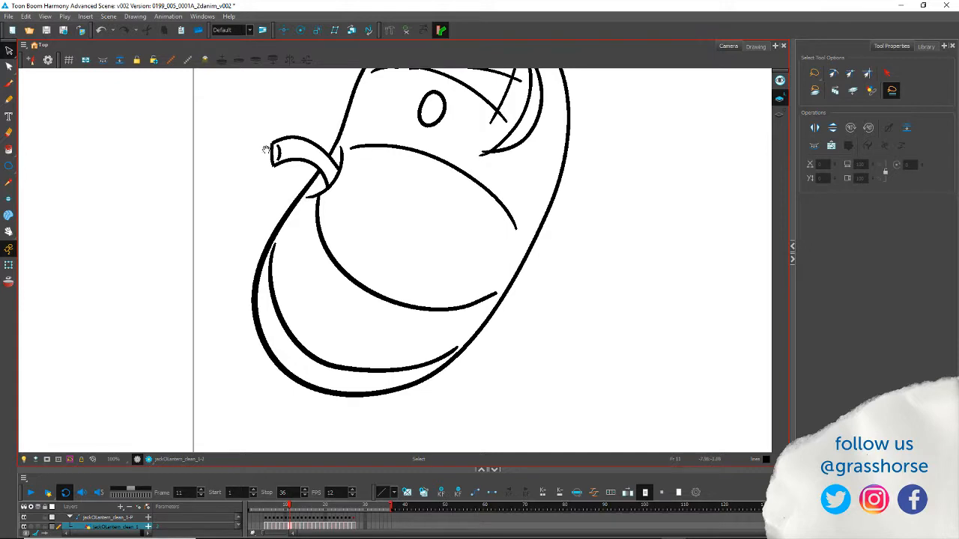
mouse_move(266, 150)
left_mouse_down()
mouse_move(270, 218)
mouse_move(255, 230)
left_mouse_up()
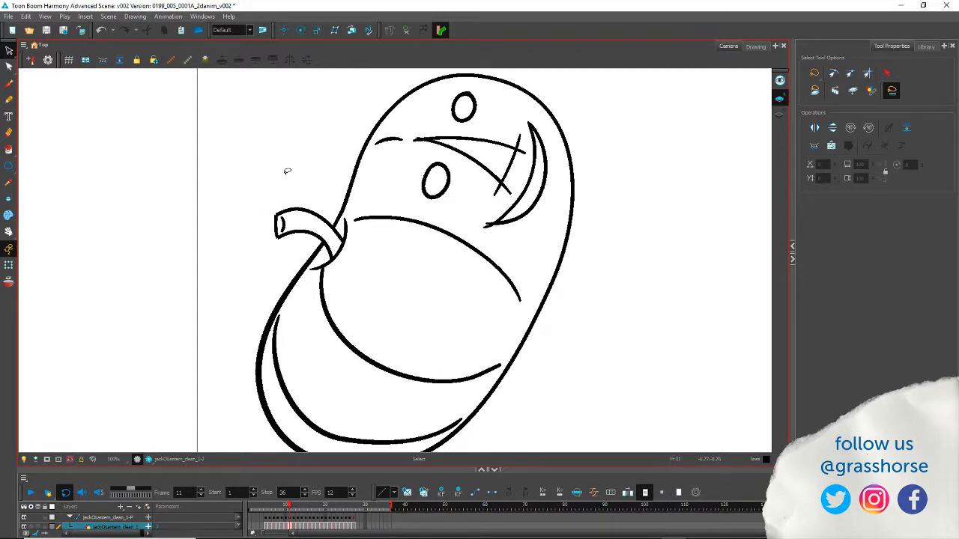
left_click(8, 100)
scroll(354, 167, "up", 2)
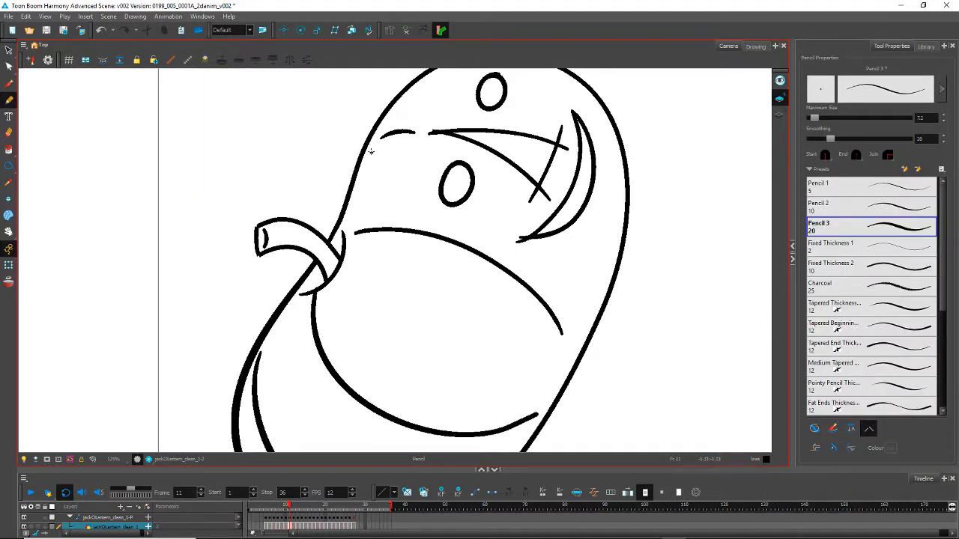
left_click_drag(370, 151, 422, 132)
left_click_drag(606, 209, 615, 236)
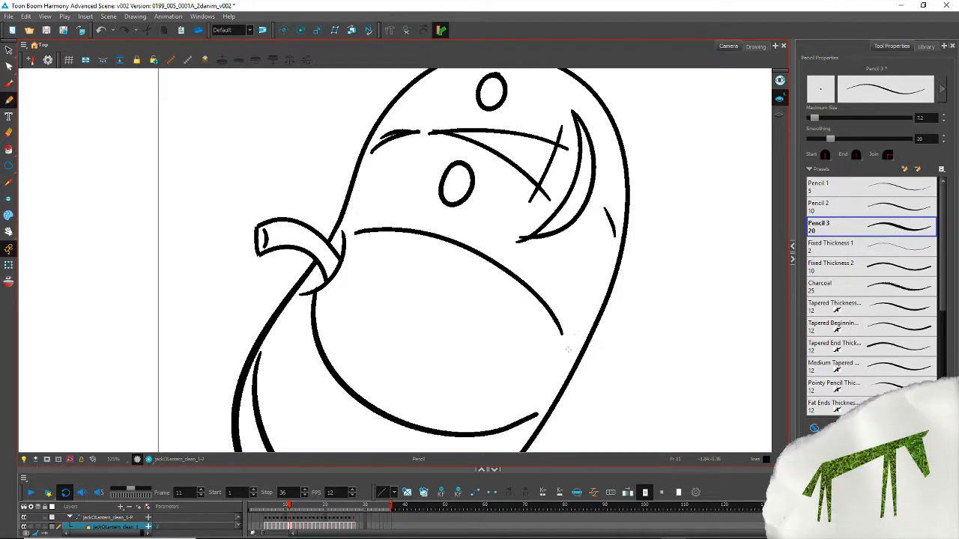
key("alt+s")
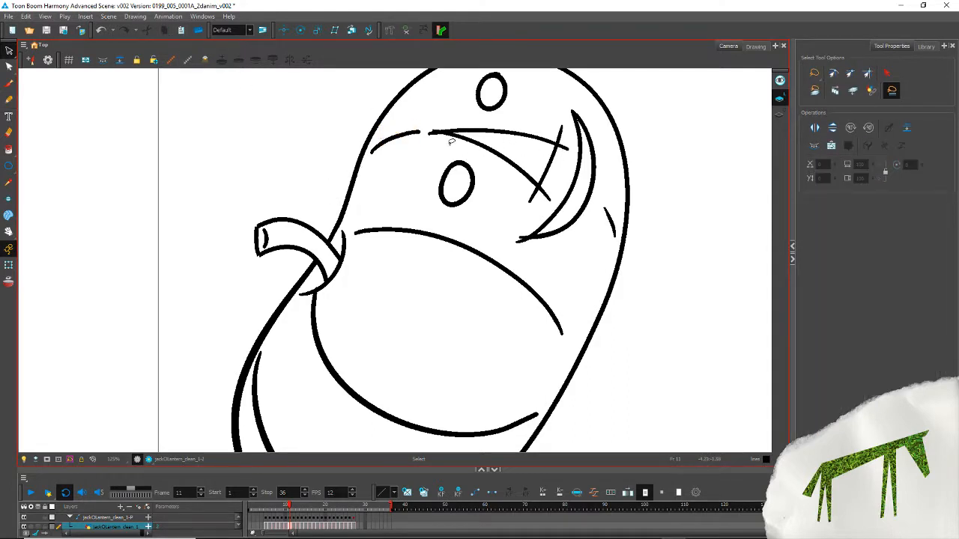
Step: Draw an inner depth line across the triangular nose with Pencil 3, parallel to its upper edge
left_click(562, 149)
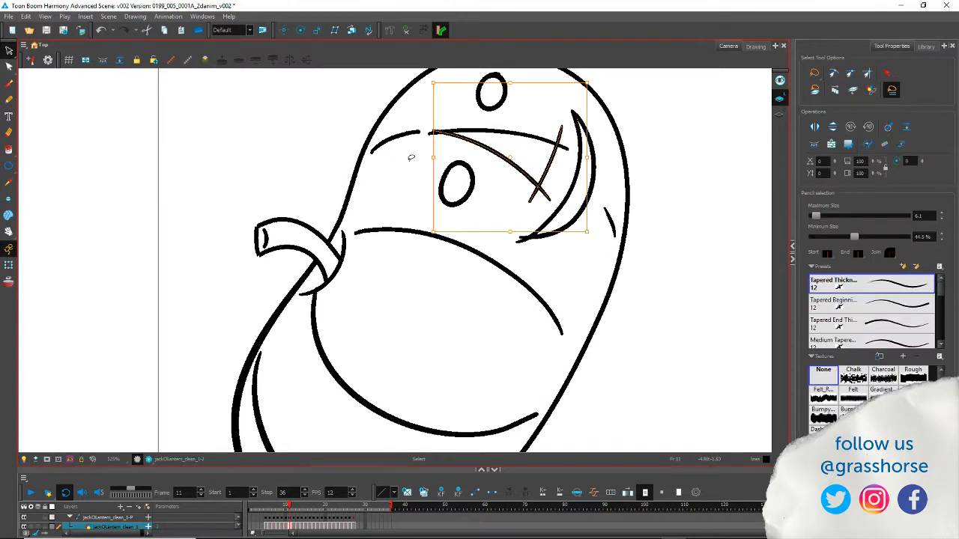
key("alt+/")
left_click_drag(450, 144, 565, 161)
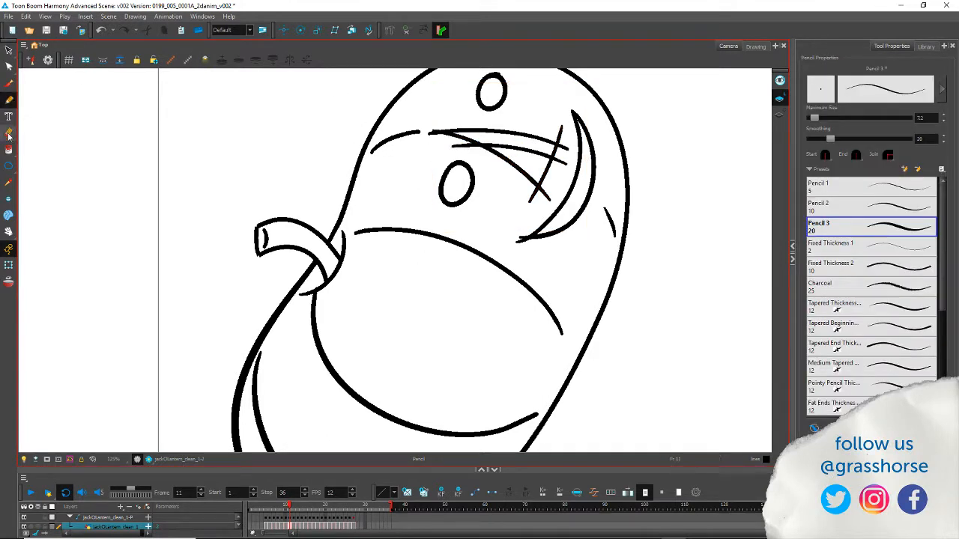
Step: Draw a new ellipse over the lower eye and place a matching copy over the upper eye
left_click(8, 166)
left_click_drag(435, 157, 470, 202)
left_click(8, 50)
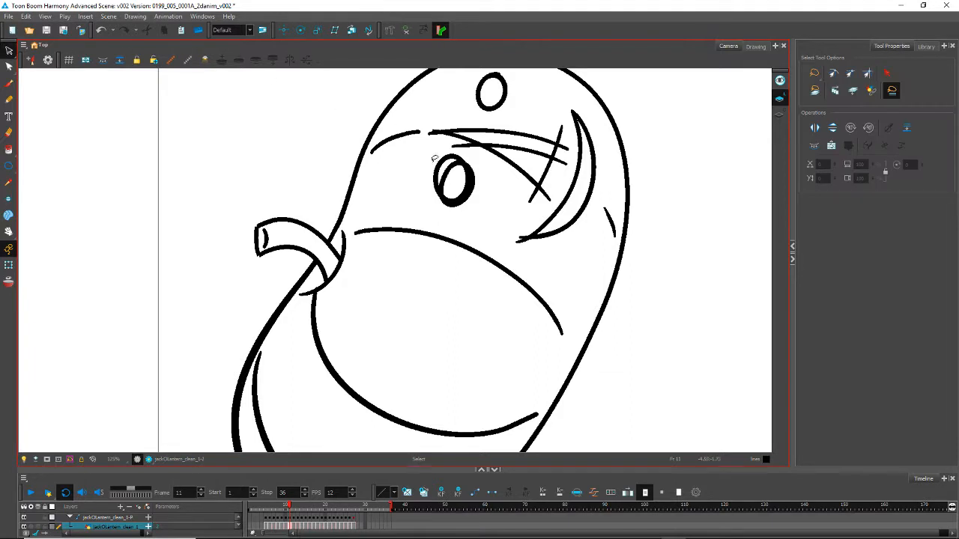
left_click(434, 157)
left_click_drag(444, 177, 441, 179)
left_click_drag(431, 220, 480, 83)
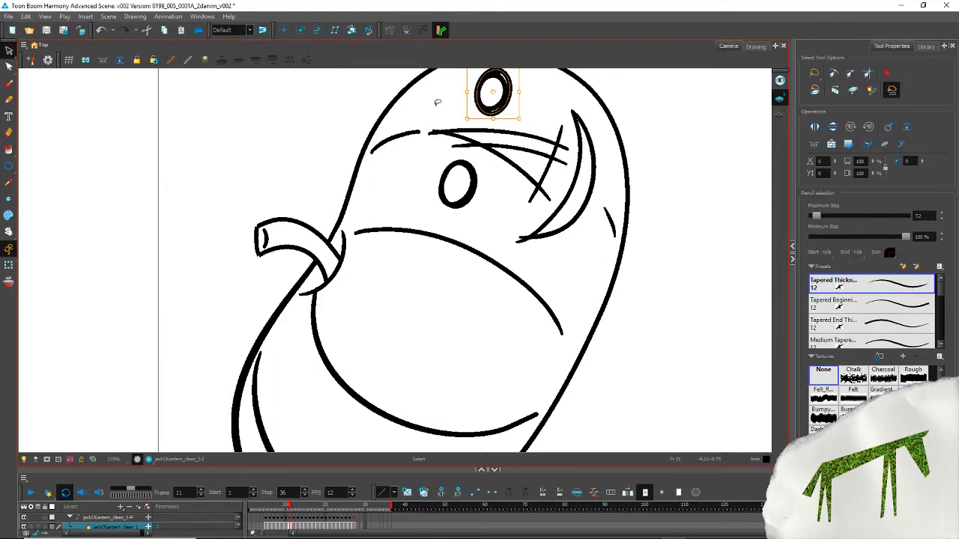
left_click(436, 104)
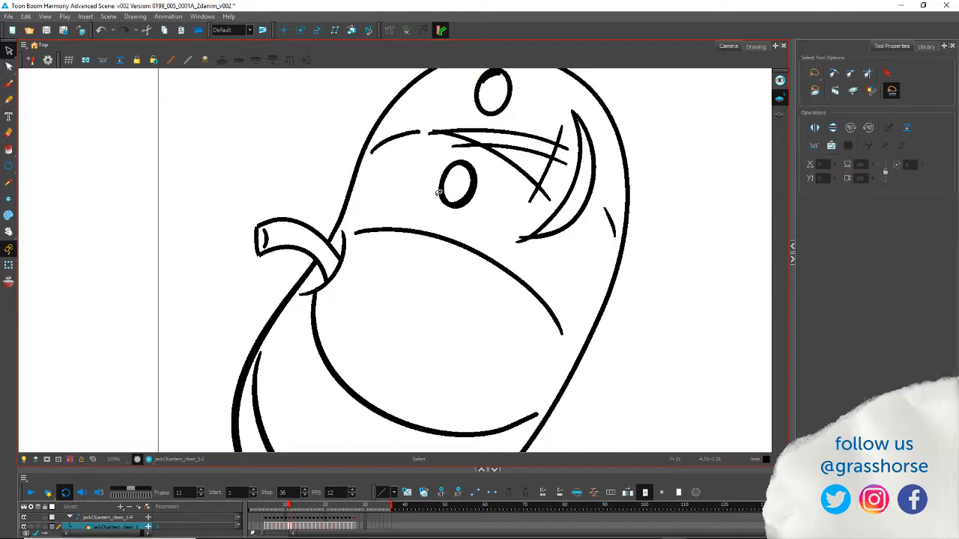
Step: Delete the old outlines of both eyes beneath the new ellipses
left_click(494, 74)
left_click(461, 114)
left_click(445, 175)
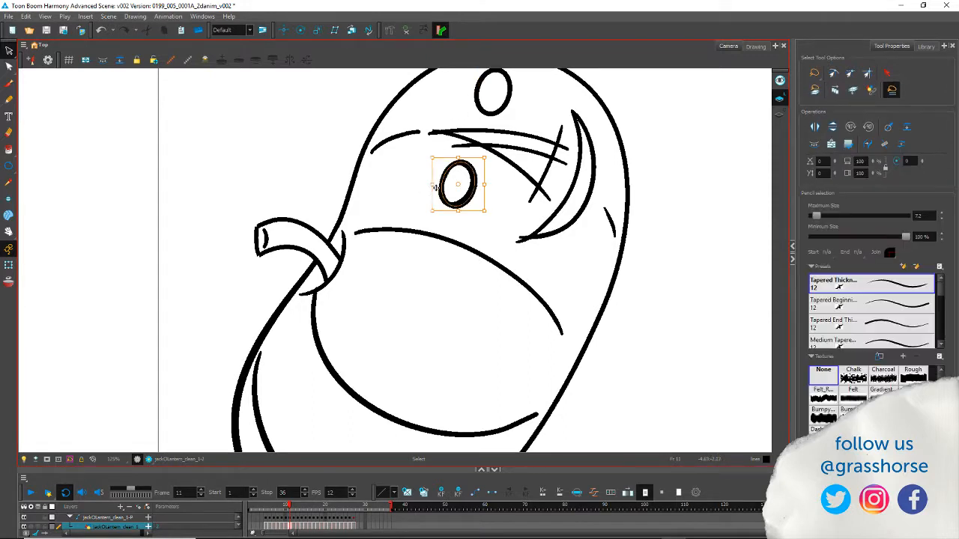
key("Delete")
left_click(465, 194)
left_click(390, 184)
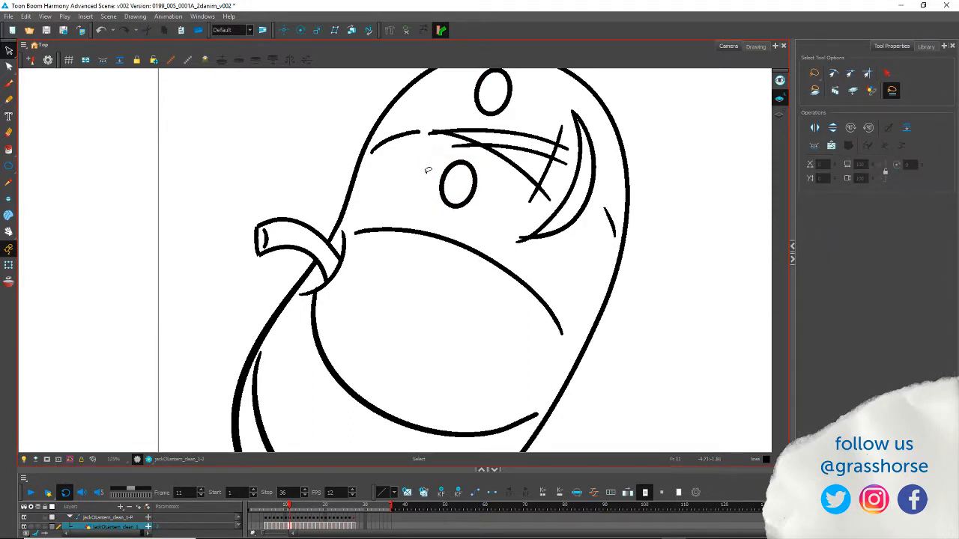
Step: Draw a curved depth line across each eye and one inside the crescent mouth with Pencil 3
left_click(8, 100)
mouse_move(421, 182)
left_mouse_down()
mouse_move(446, 177)
mouse_move(474, 191)
left_mouse_up()
mouse_move(489, 73)
left_mouse_down()
mouse_move(467, 85)
mouse_move(499, 100)
mouse_move(486, 74)
mouse_move(516, 102)
mouse_move(509, 82)
mouse_move(519, 100)
left_mouse_up()
key("ctrl+z")
key("ctrl+z")
key("ctrl+z")
mouse_move(464, 77)
left_mouse_down()
mouse_move(490, 79)
mouse_move(506, 93)
mouse_move(496, 99)
mouse_move(481, 84)
mouse_move(508, 109)
left_mouse_up()
key("ctrl+z")
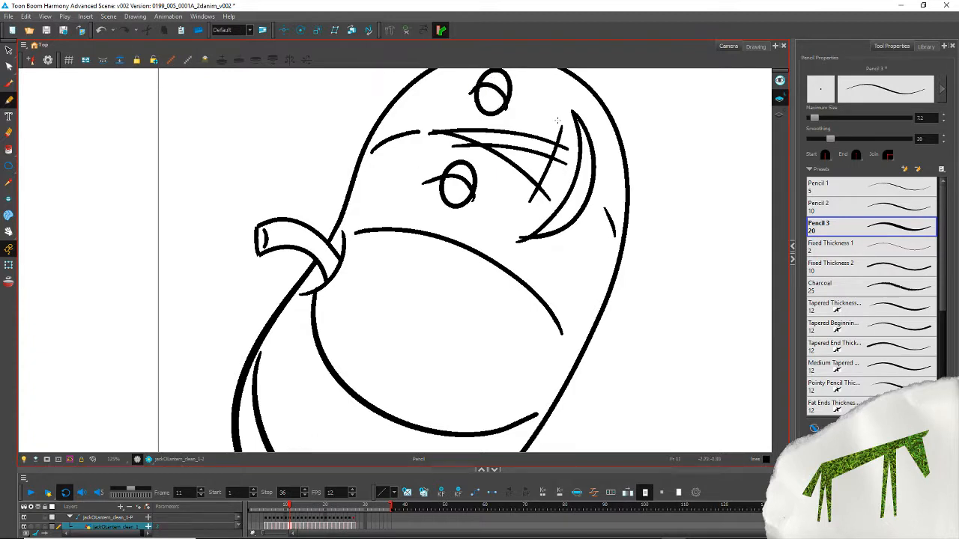
mouse_move(572, 141)
left_mouse_down()
mouse_move(581, 174)
mouse_move(564, 237)
left_mouse_up()
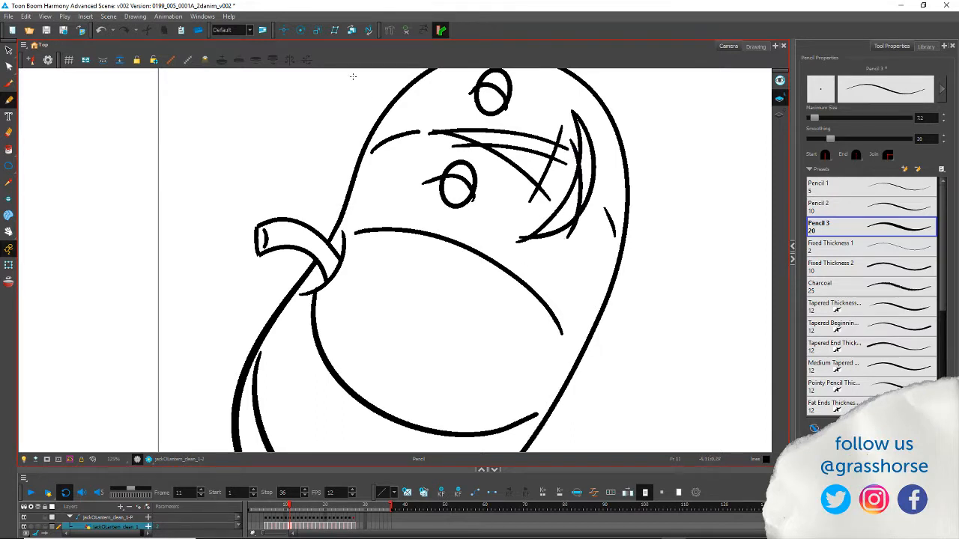
left_click_drag(310, 196, 307, 262)
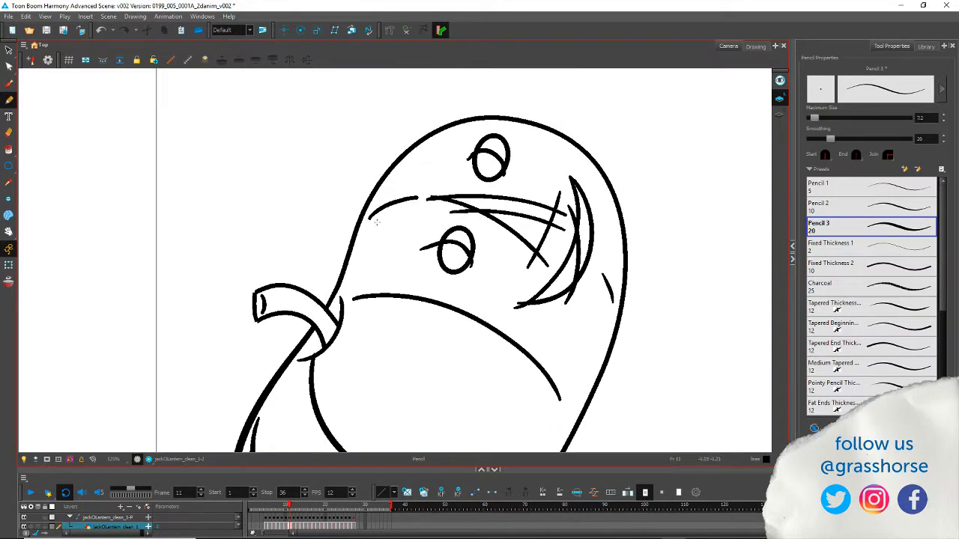
Step: Trim the ends of the depth curves that stick out past the eye outlines with the Cutter
key("alt+t")
left_click_drag(428, 243, 461, 272)
key("Delete")
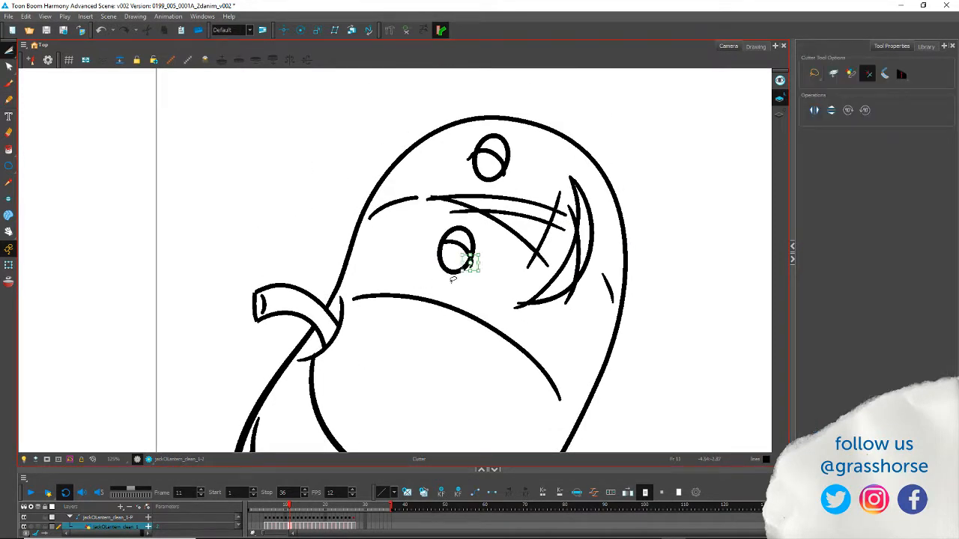
key("Delete")
Step: Cut away the overshooting line ends at the corners and sides of the triangular nose
left_click_drag(424, 191, 461, 219)
key("Delete")
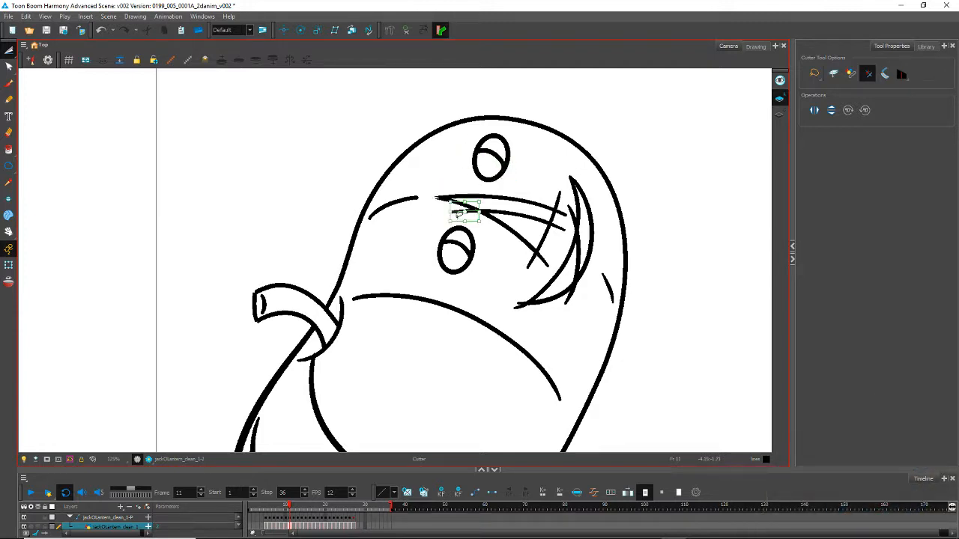
key("Delete")
mouse_move(526, 257)
left_mouse_down()
mouse_move(534, 268)
mouse_move(550, 258)
left_mouse_up()
key("Delete")
key("Delete")
key("Delete")
left_click_drag(563, 219, 552, 198)
key("Delete")
key("Delete")
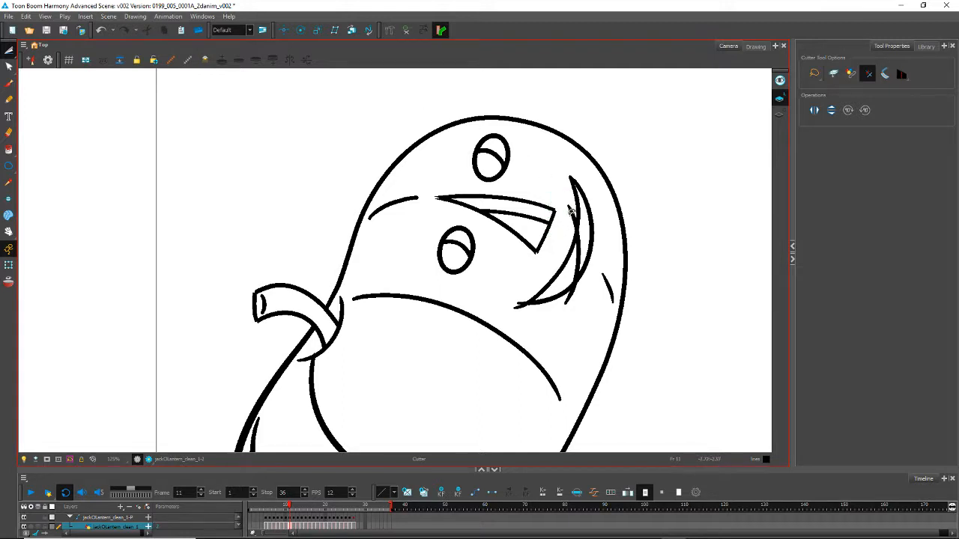
Step: Trim the depth line's overhangs and the crossing stroke ends at the mouth's lower corner
key("Delete")
left_click_drag(518, 305, 524, 301)
key("Delete")
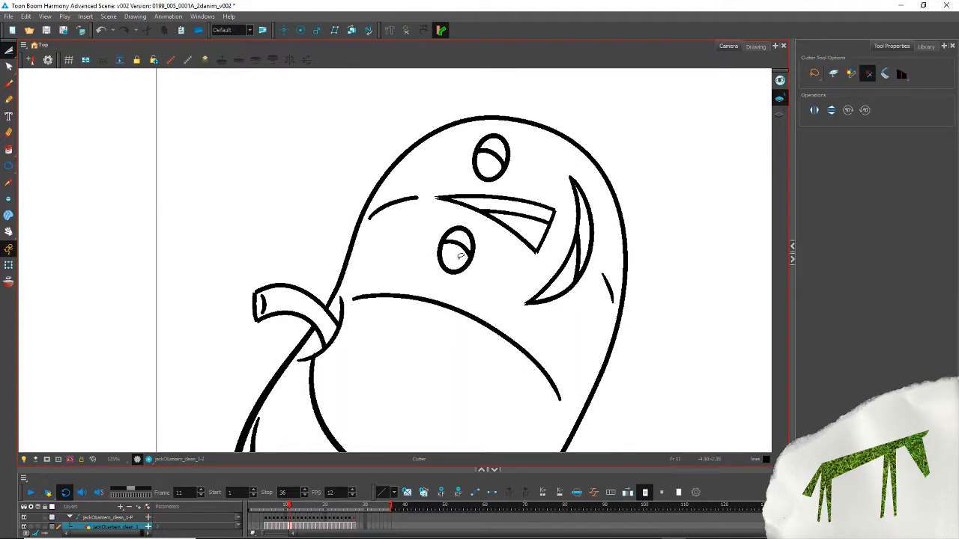
Step: Select the mouth's strokes and change their end and start tip shapes, undoing a trial change of minimum size
left_click(10, 53)
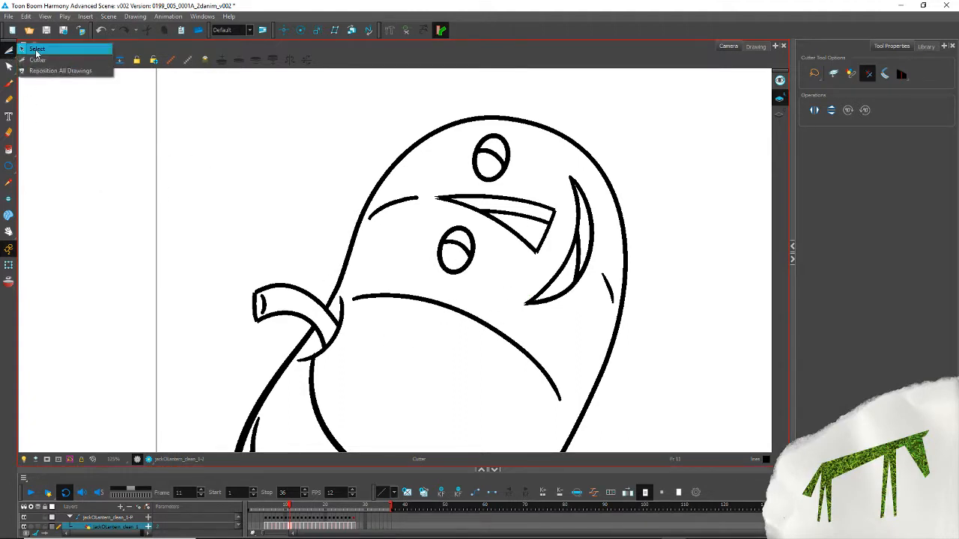
left_click(36, 52)
left_click_drag(539, 315, 535, 277)
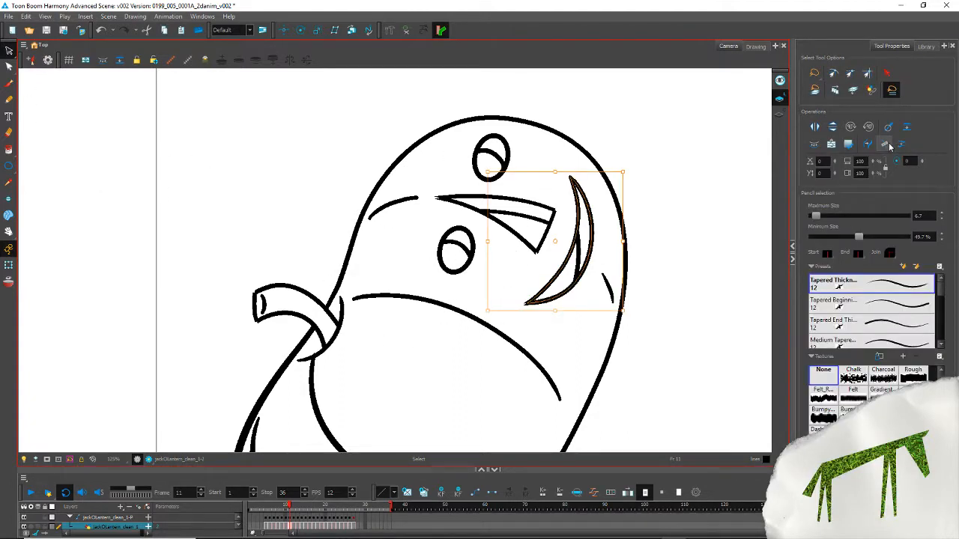
left_click_drag(858, 237, 866, 237)
key("ctrl+z")
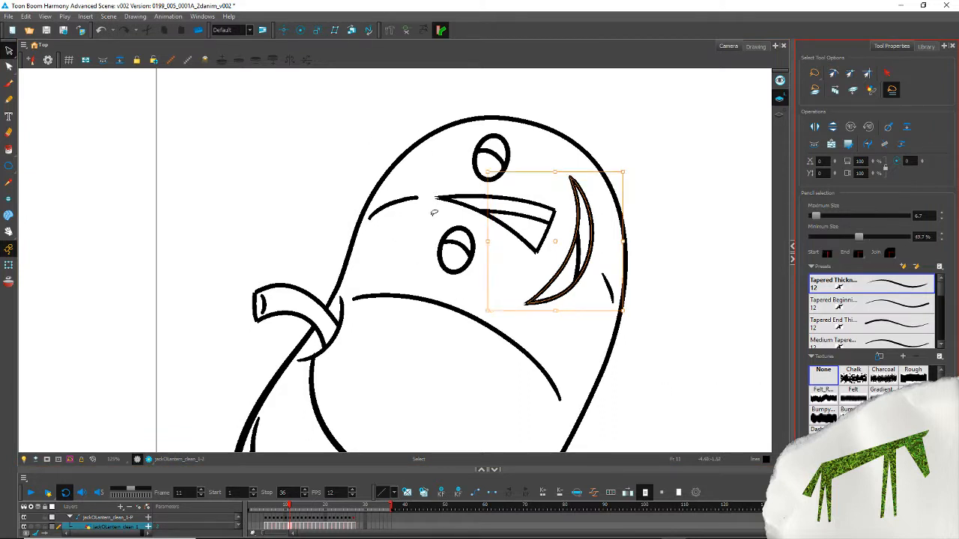
left_click(859, 254)
left_click(865, 265)
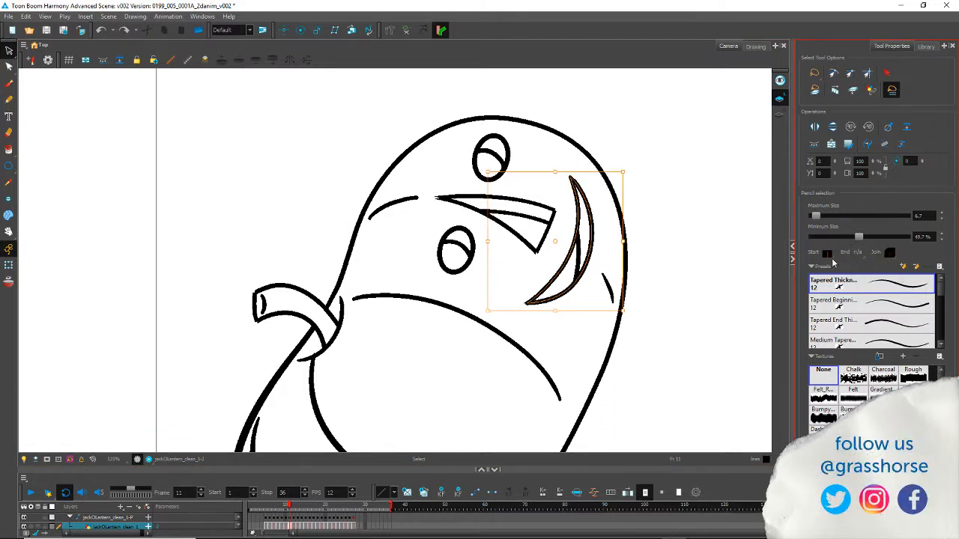
left_click(830, 255)
left_click(838, 265)
left_click(366, 215)
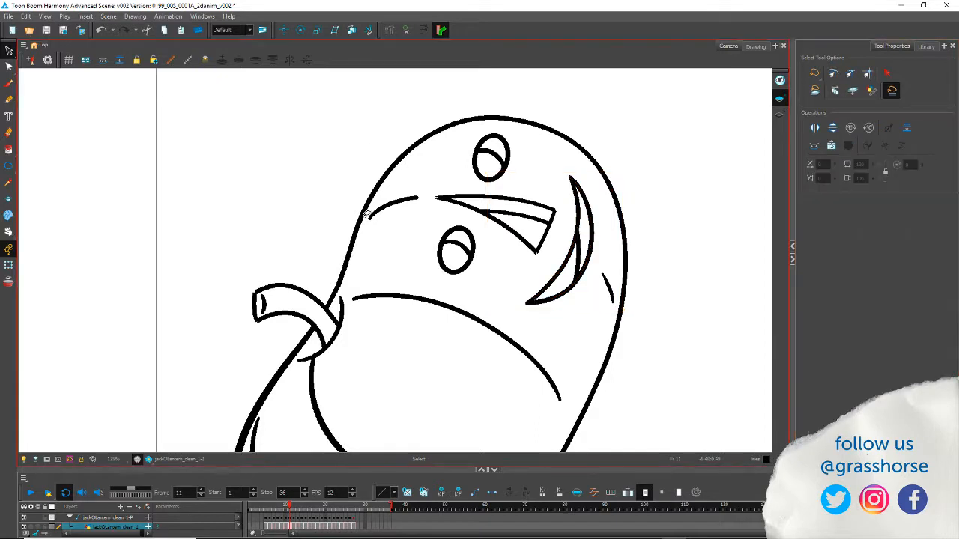
Step: Select the triangular nose's outline strokes and merge their pencil lines so the corners join
left_click(527, 239)
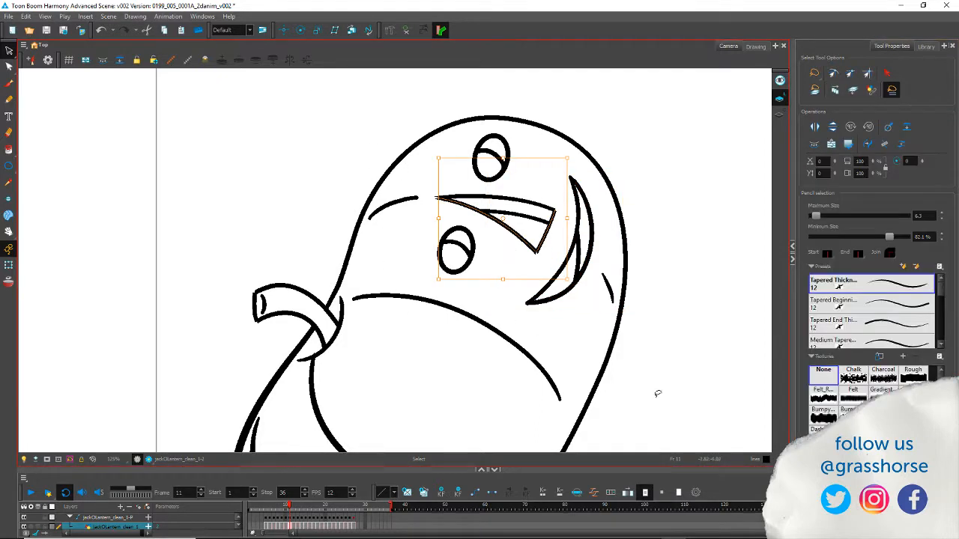
left_click(883, 144)
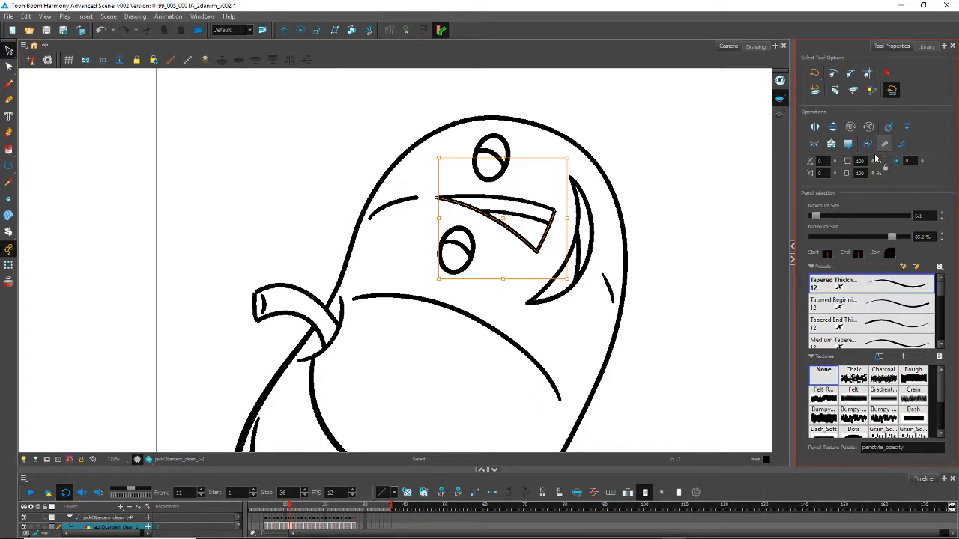
left_click(541, 194)
left_click(555, 215)
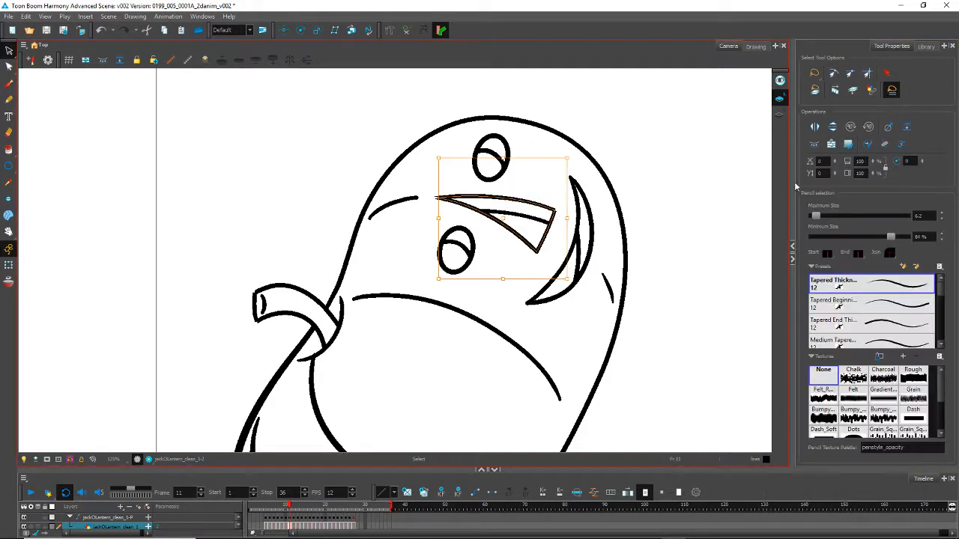
left_click(886, 145)
left_click(337, 135)
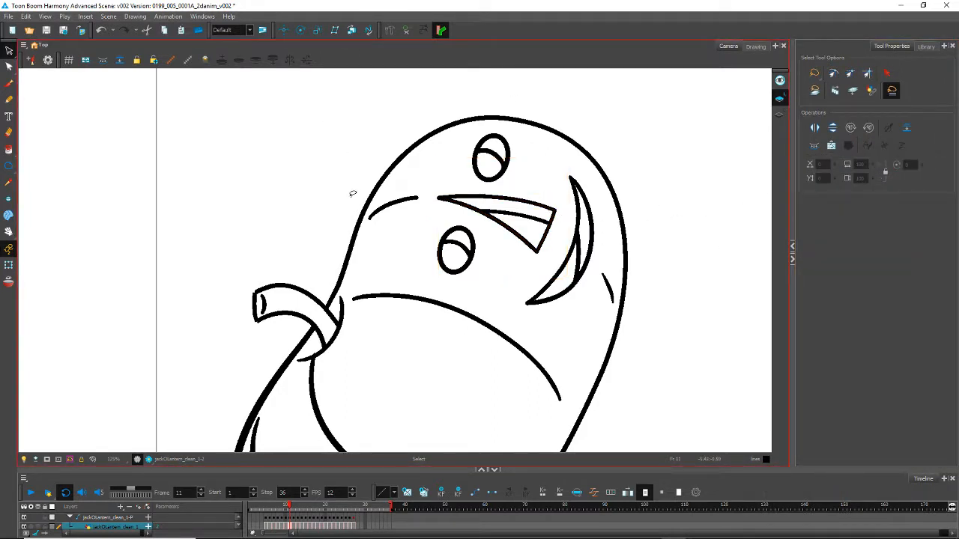
Step: Redraw the rib line below the eyes and the middle rib line from the stem's base with Pencil 3
key("space")
left_click_drag(288, 248, 302, 161)
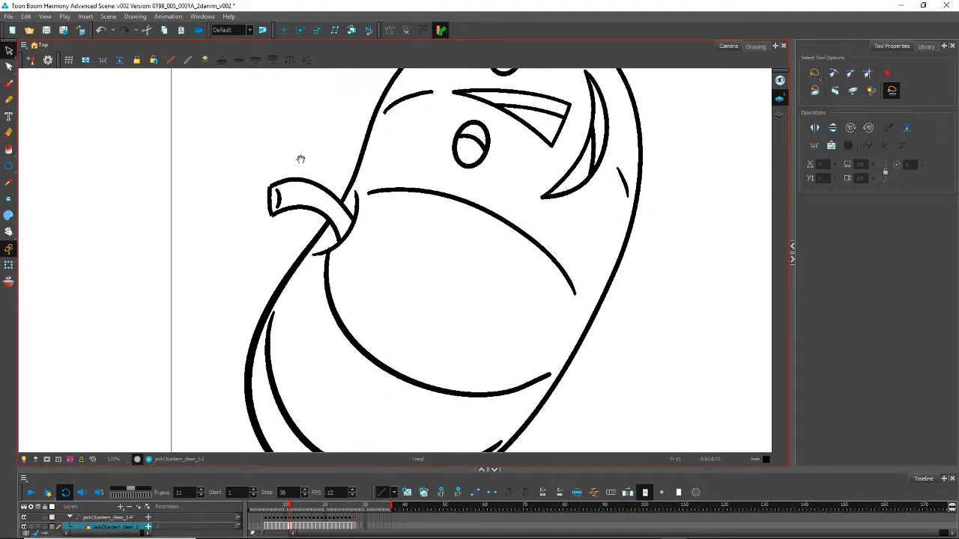
key("alt+/")
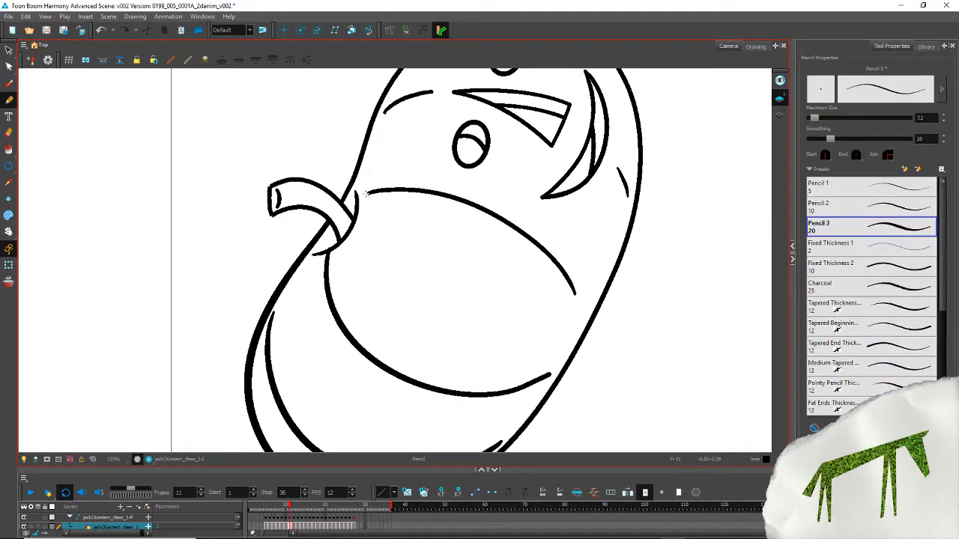
mouse_move(366, 192)
left_mouse_down()
mouse_move(413, 187)
mouse_move(463, 200)
mouse_move(510, 225)
mouse_move(574, 295)
left_mouse_up()
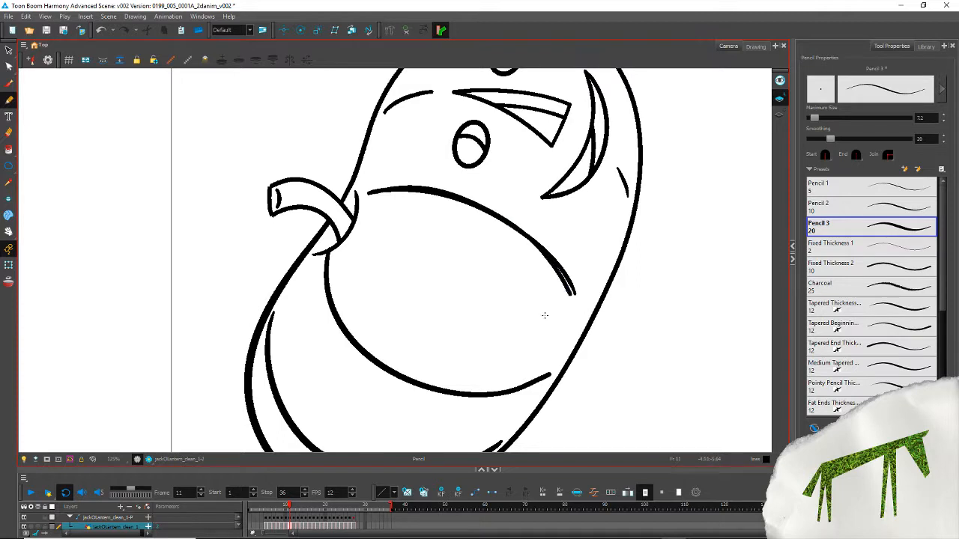
left_click_drag(277, 345, 218, 248)
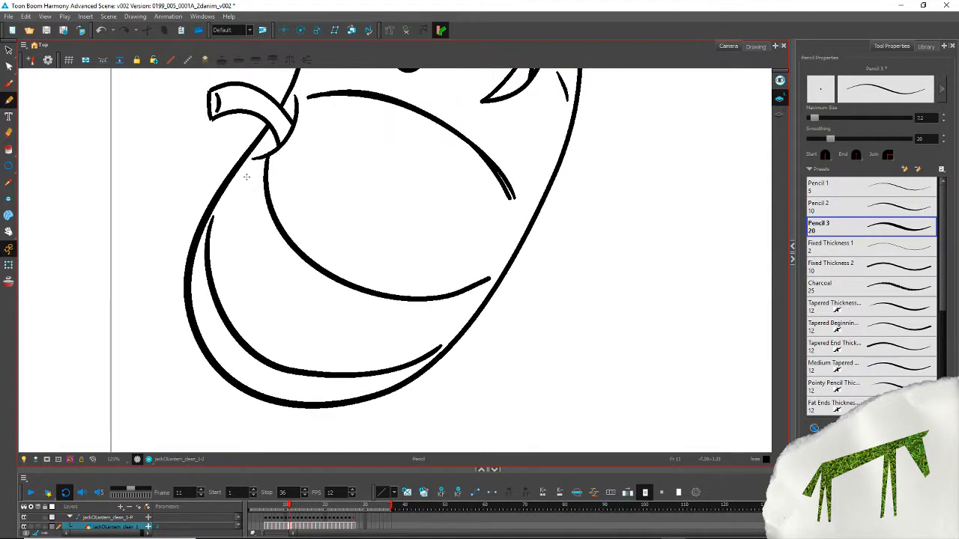
mouse_move(251, 177)
left_mouse_down()
mouse_move(280, 246)
mouse_move(328, 286)
mouse_move(412, 303)
mouse_move(489, 279)
left_mouse_up()
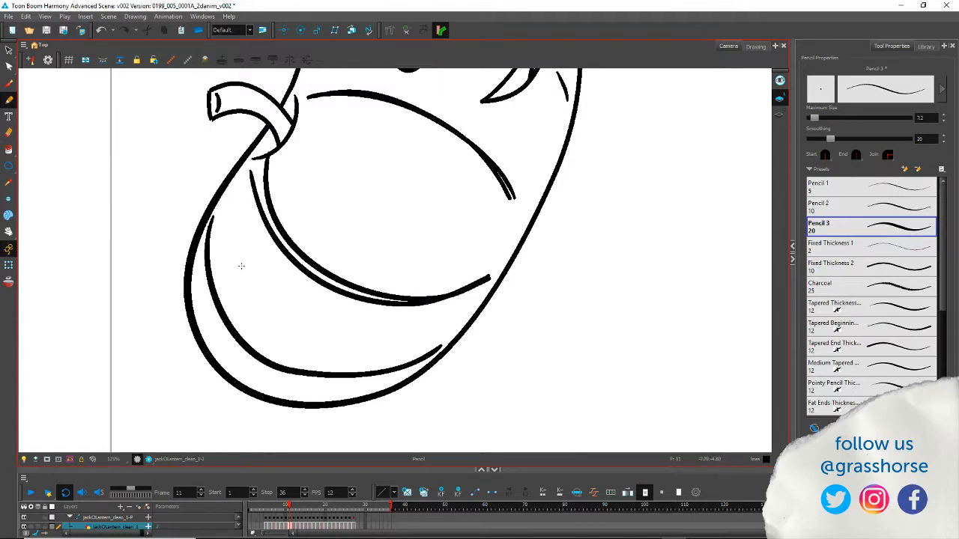
key("ctrl+z")
mouse_move(251, 171)
left_mouse_down()
mouse_move(286, 259)
mouse_move(328, 292)
mouse_move(421, 306)
mouse_move(490, 279)
left_mouse_up()
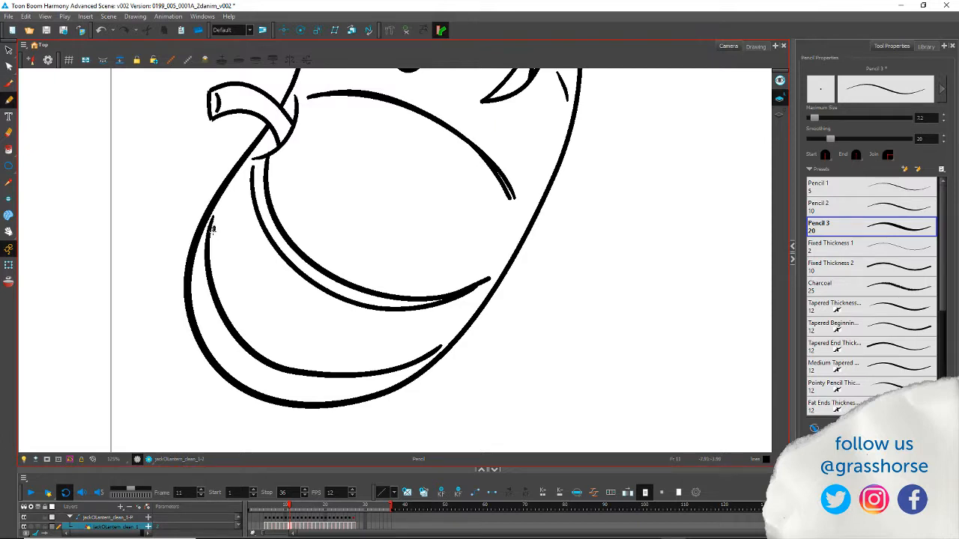
Step: Draw a second stroke along the lowest rib line and delete it
mouse_move(212, 229)
left_mouse_down()
mouse_move(218, 288)
mouse_move(237, 327)
mouse_move(278, 366)
mouse_move(332, 376)
mouse_move(440, 346)
left_mouse_up()
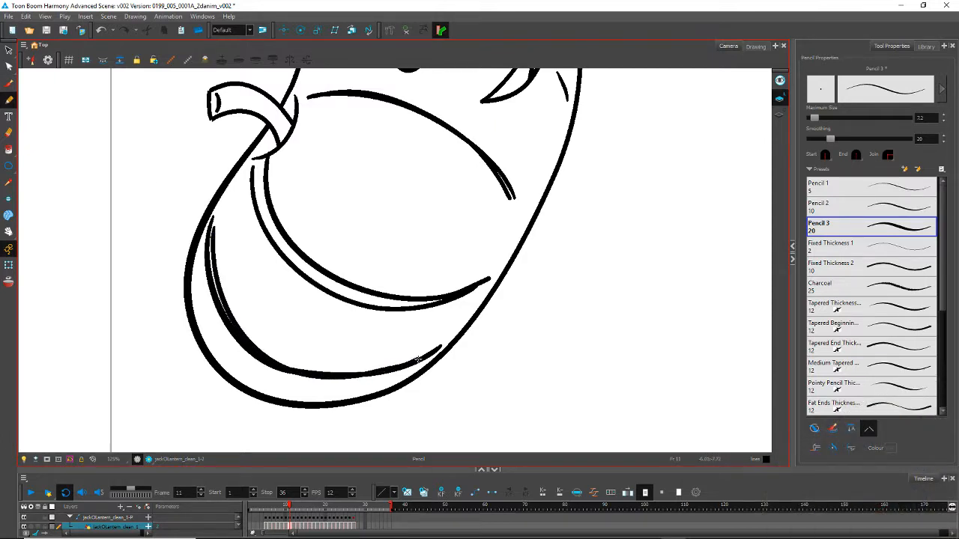
left_click(8, 51)
left_click(215, 258)
key("Delete")
Step: Delete the old strokes of the middle and upper rib lines, keeping the redrawn ones
left_click(266, 196)
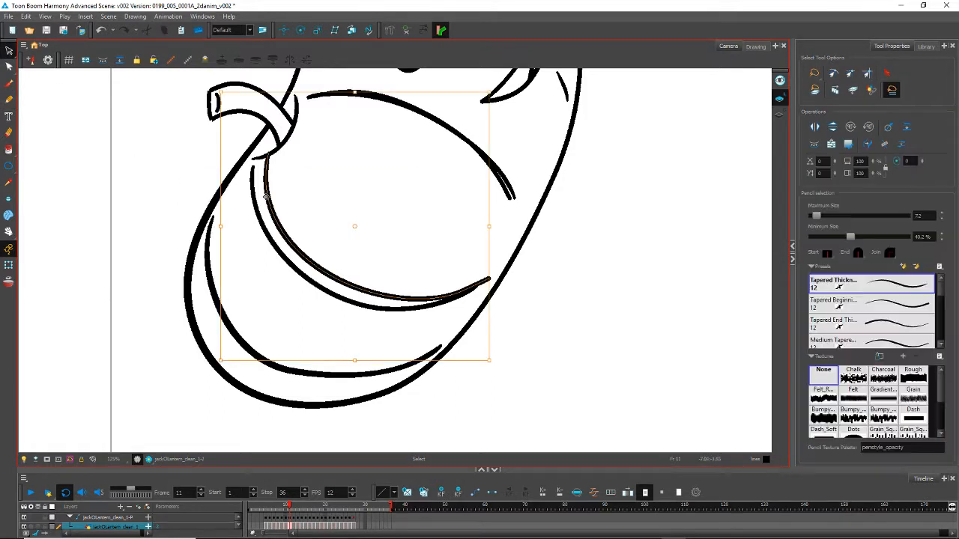
key("Delete")
left_click(500, 180)
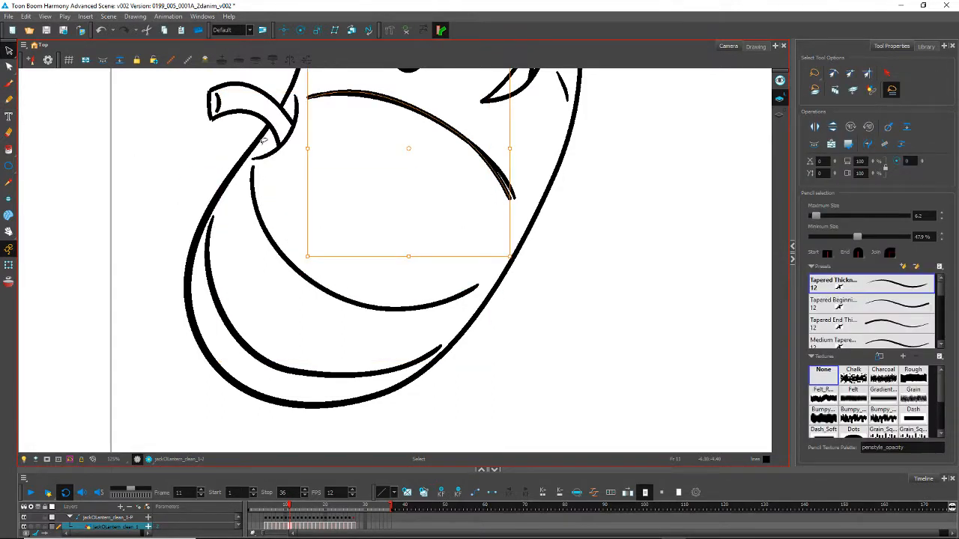
left_click(192, 143)
left_click(364, 94)
key("Delete")
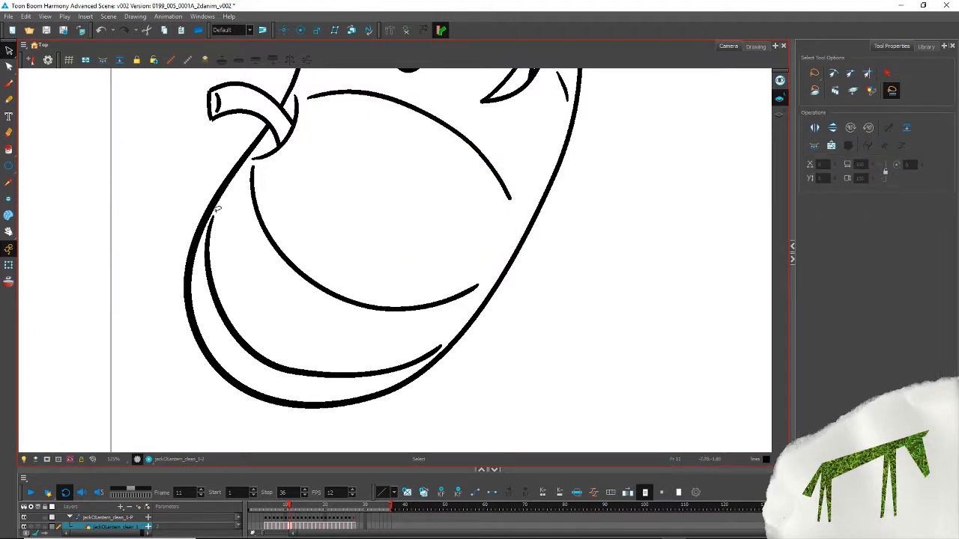
Step: Try to reshape the upper rib line below the eyes with the Contour Editor
scroll(225, 210, "down", 5)
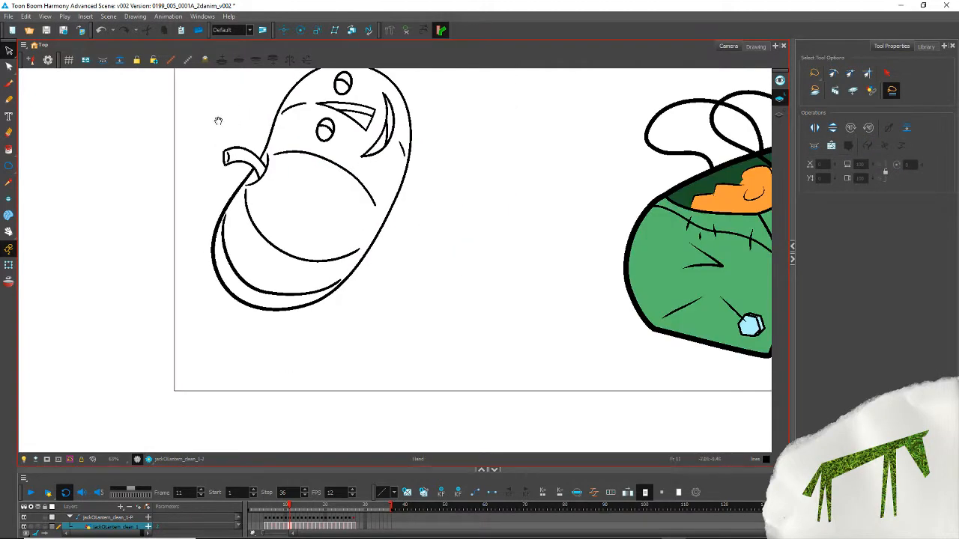
left_click_drag(218, 121, 302, 117)
key("alt+q")
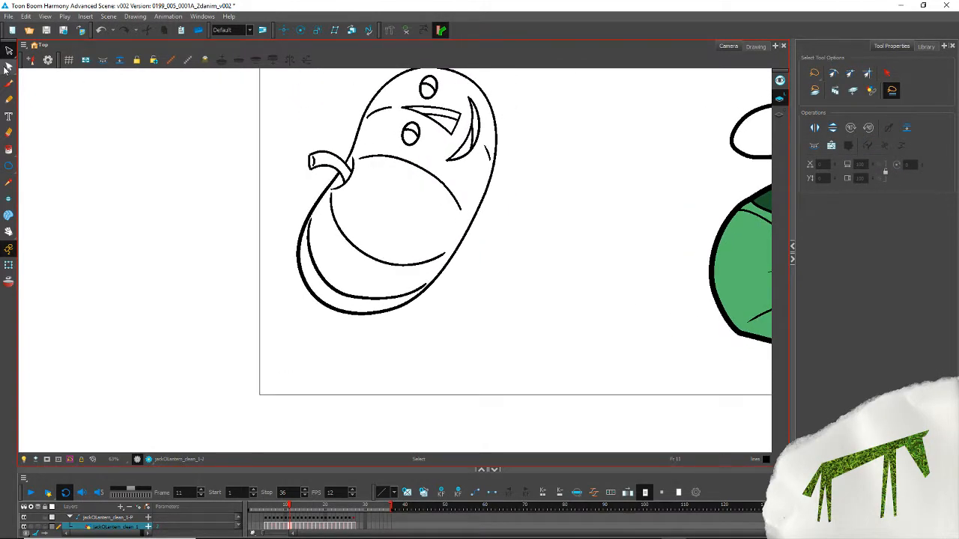
left_click(415, 166)
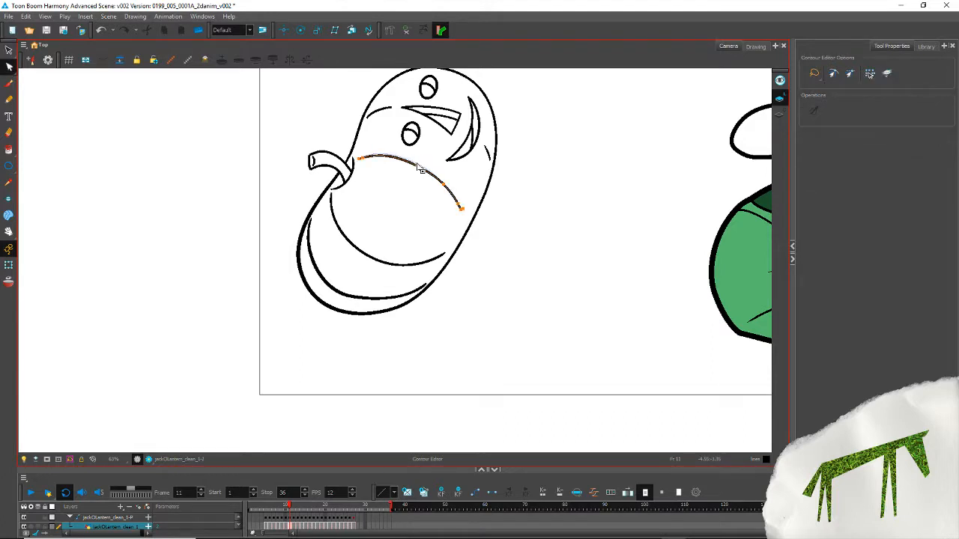
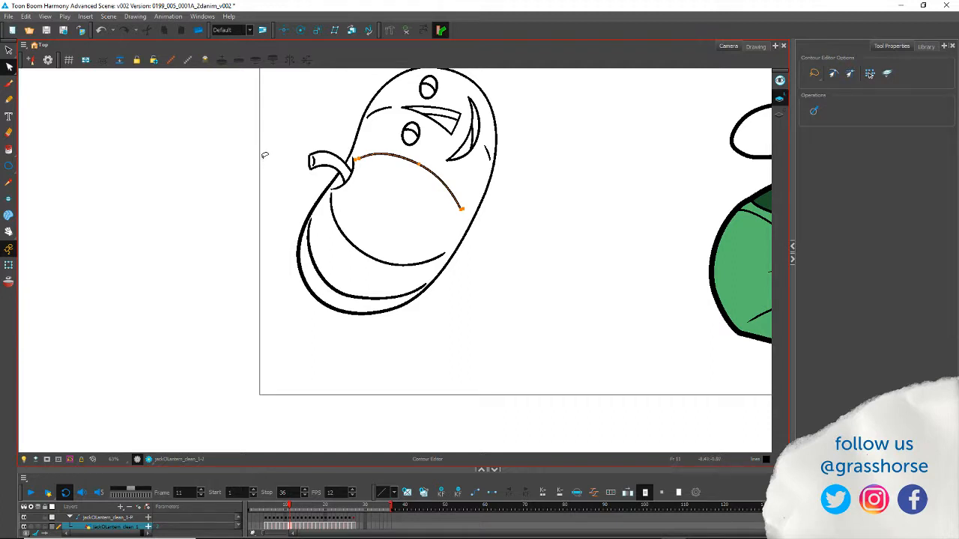
left_click(239, 134)
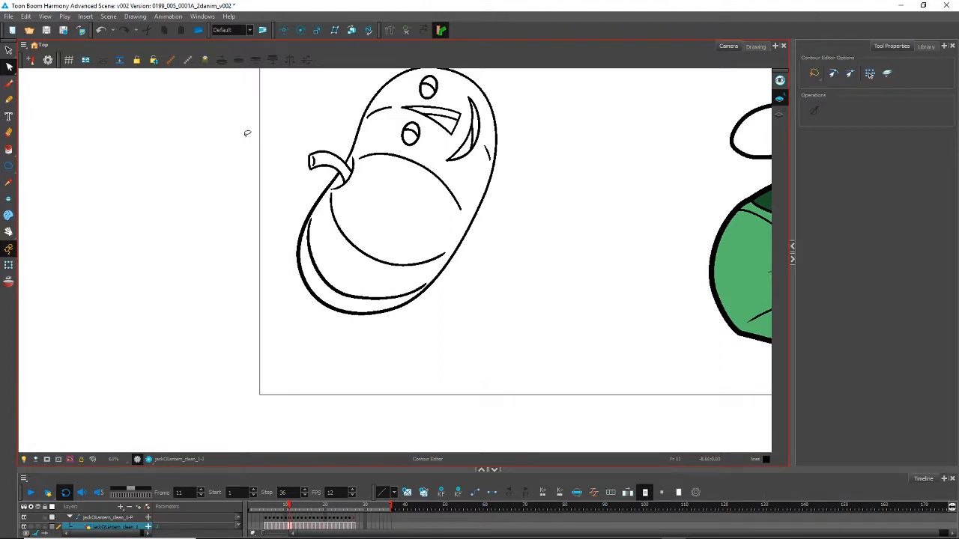
Step: Move the upper rib line slightly toward the mouth side and shift the middle rib line slightly down
left_click(8, 50)
left_click(389, 154)
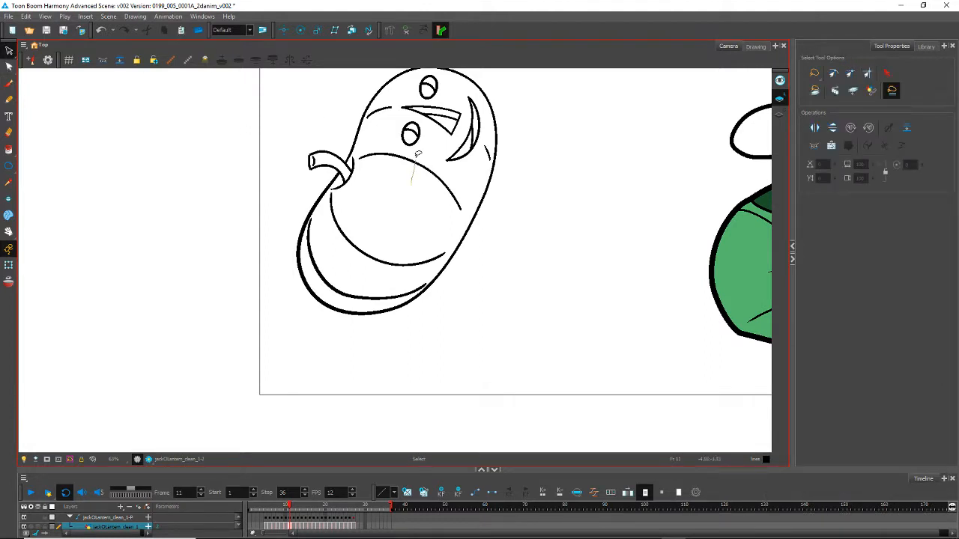
left_click_drag(396, 155, 400, 156)
left_click(293, 116)
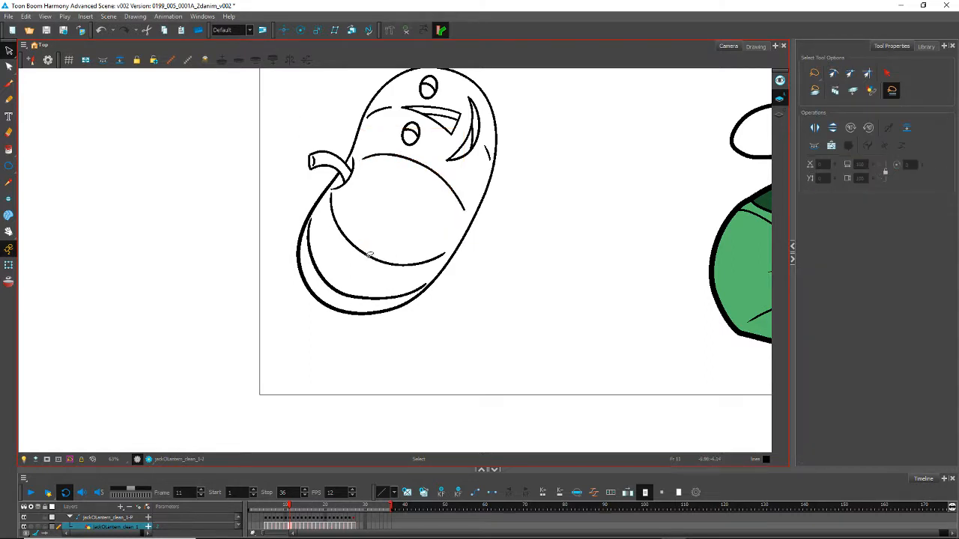
left_click(359, 254)
left_click_drag(348, 242, 349, 245)
left_click(283, 169)
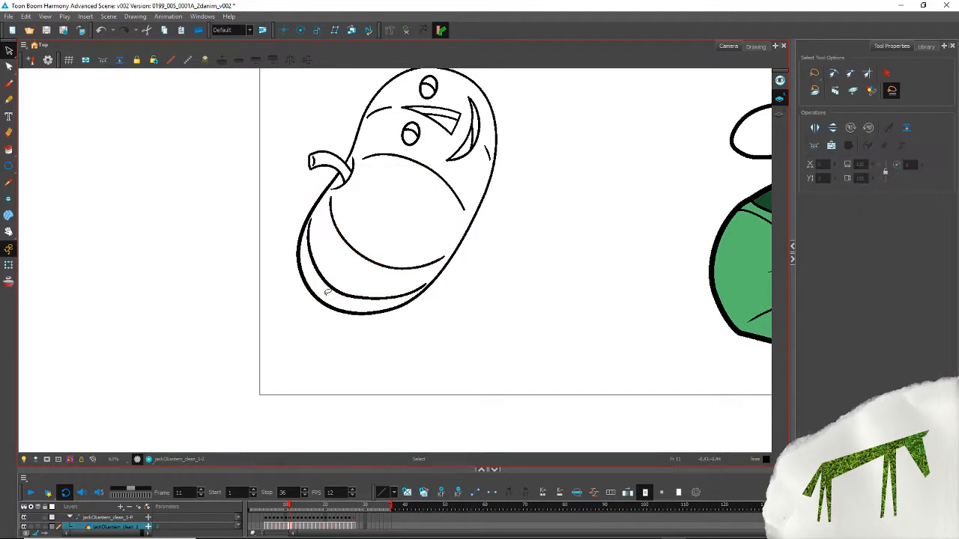
Step: Redraw the lowest rib line slightly lower with Pencil 3 and delete its old stroke
left_click(9, 100)
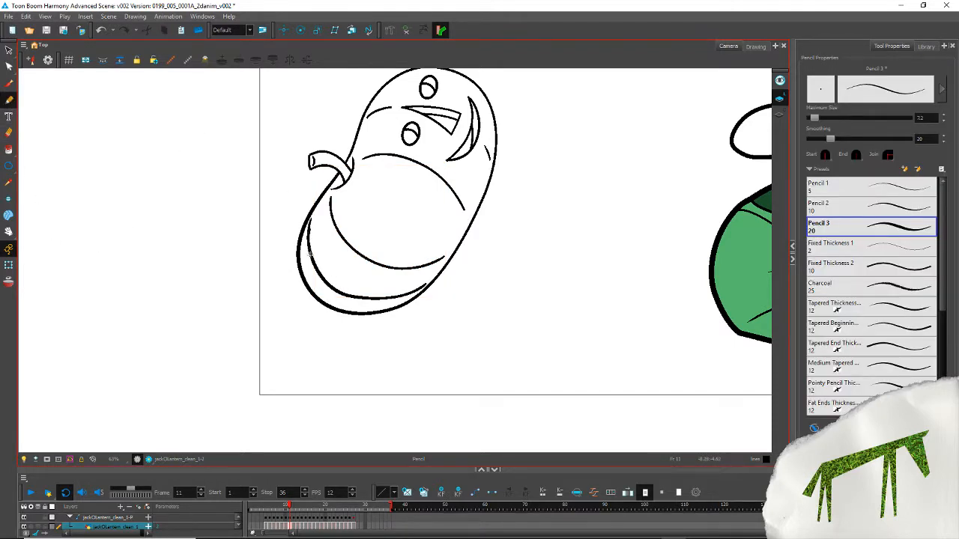
left_click_drag(324, 282, 346, 297)
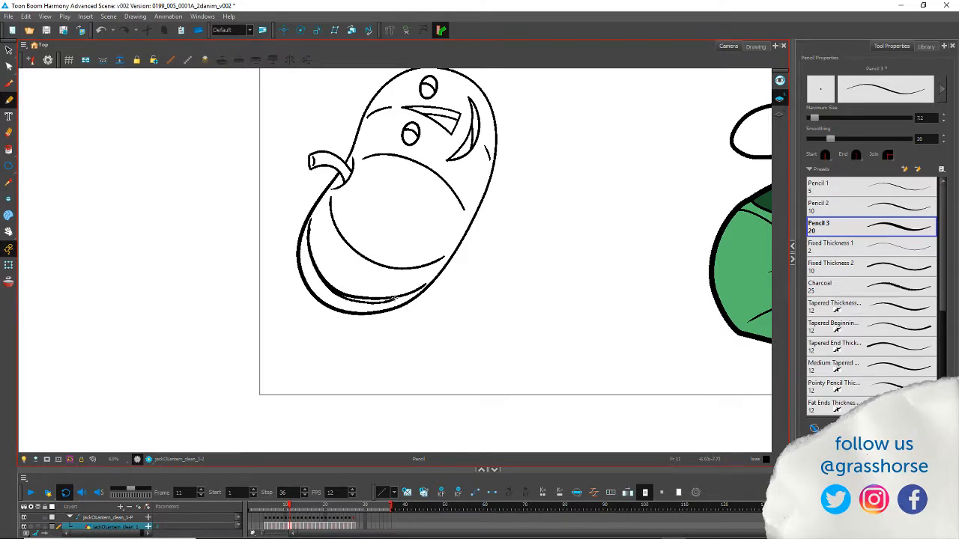
left_click(9, 50)
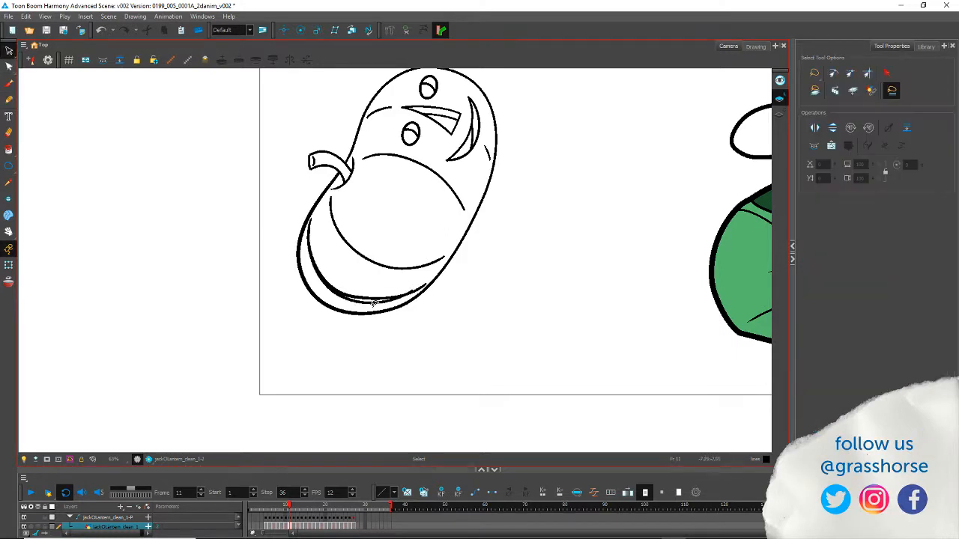
left_click(327, 281)
left_click(168, 209)
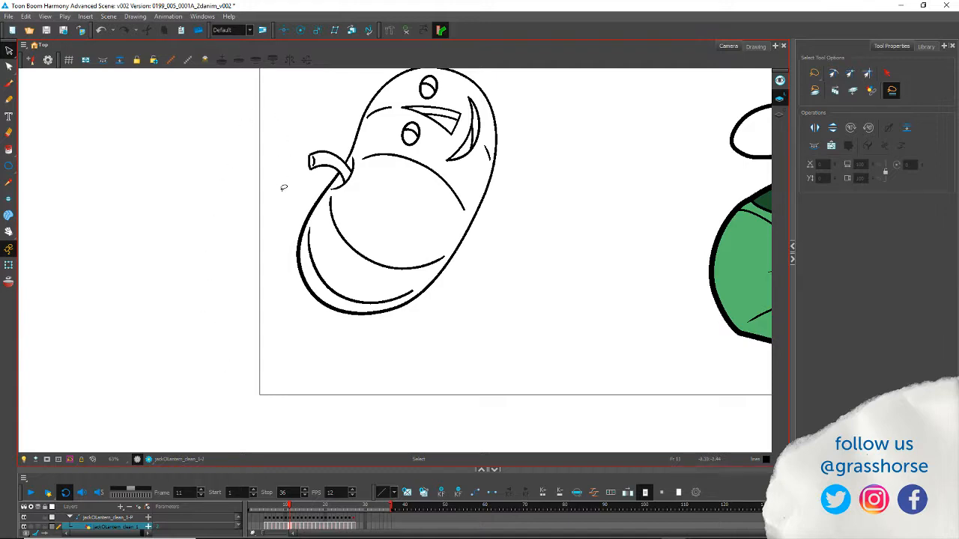
Step: Select the strokes of the pumpkin's body outline on both sides of the stem and merge their pencil lines
scroll(287, 188, "up", 4)
scroll(238, 287, "down", 3)
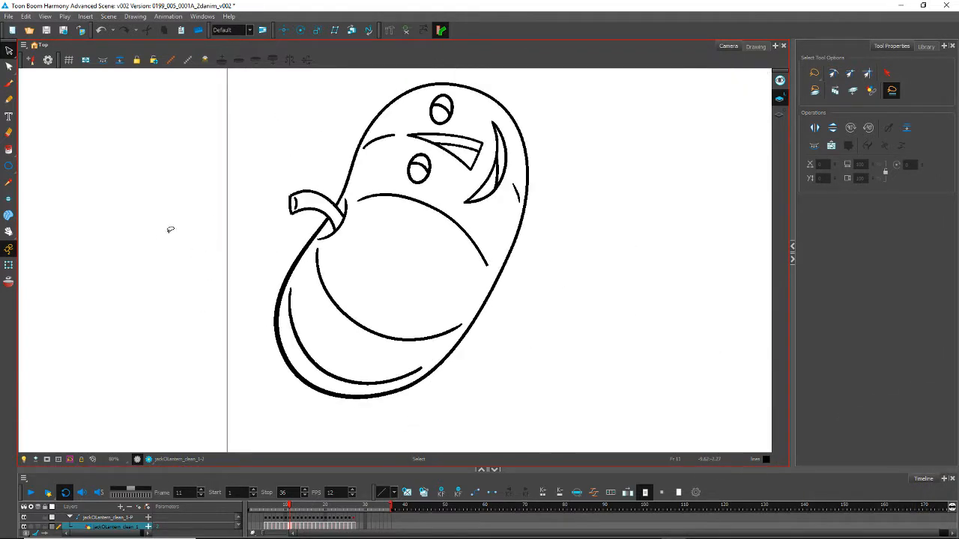
left_click(10, 52)
left_click(32, 49)
left_click(301, 250)
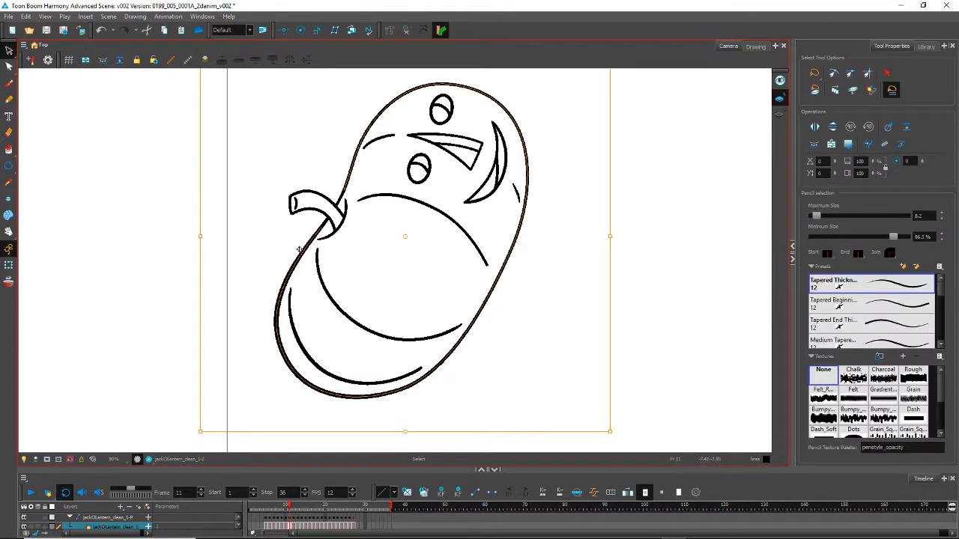
scroll(299, 250, "up", 4)
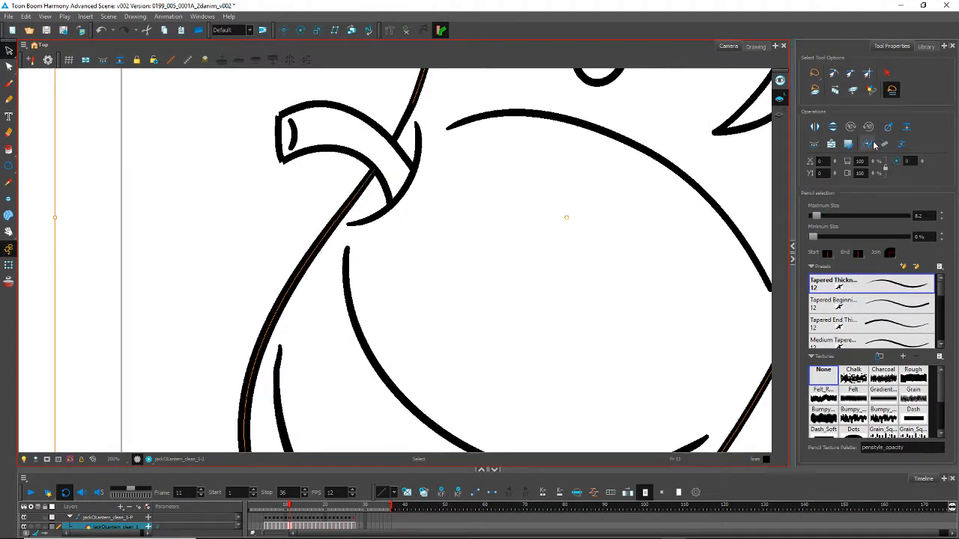
left_click(883, 144)
mouse_move(387, 91)
left_mouse_down()
mouse_move(416, 100)
mouse_move(400, 89)
left_mouse_up()
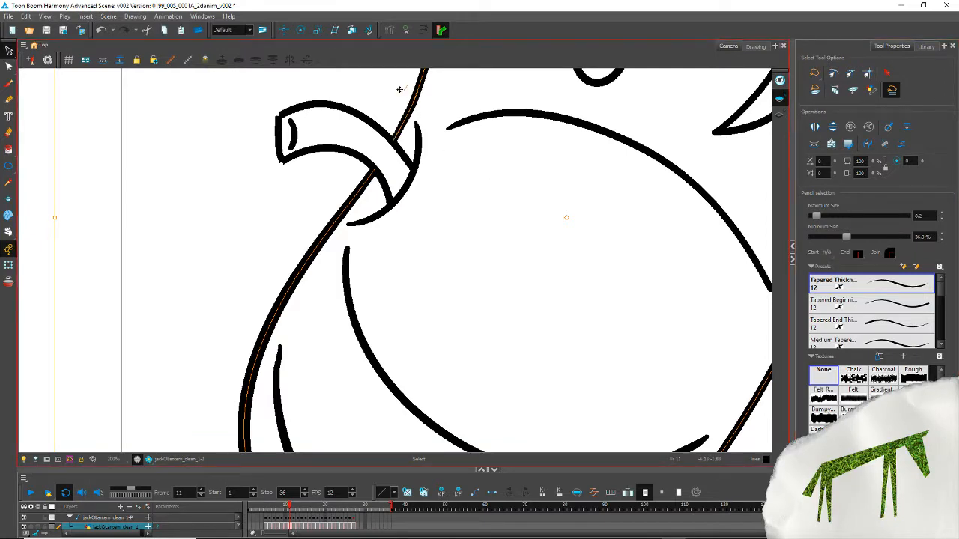
left_click(884, 145)
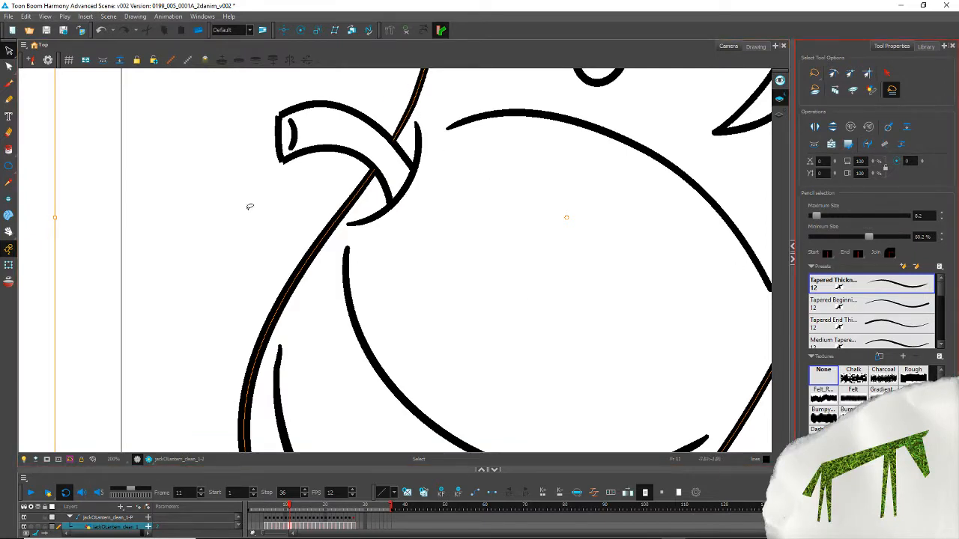
left_click(245, 240)
Step: Apply the size-10 Thickness Stencil preset to the body outline and set its maximum size to 16
scroll(264, 241, "down", 5)
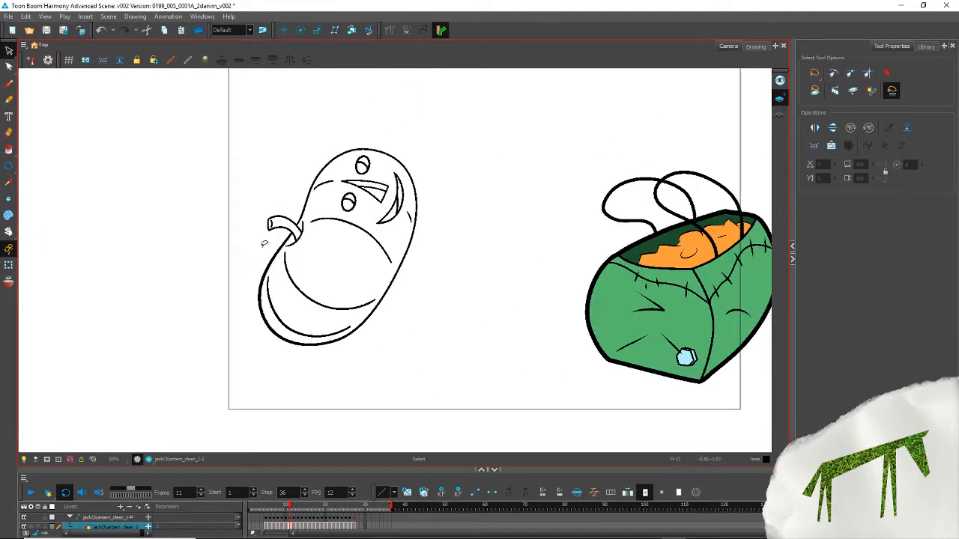
left_click(269, 262)
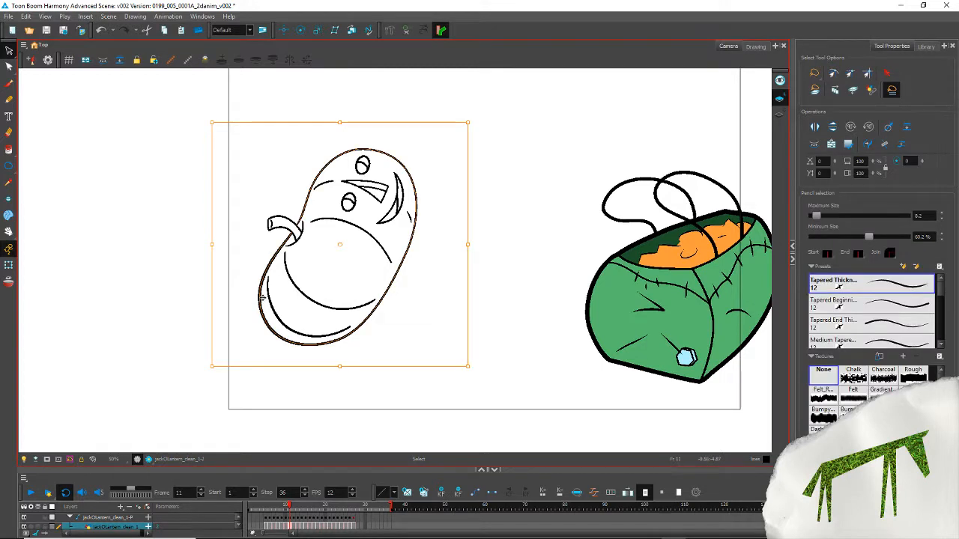
scroll(869, 315, "down", 5)
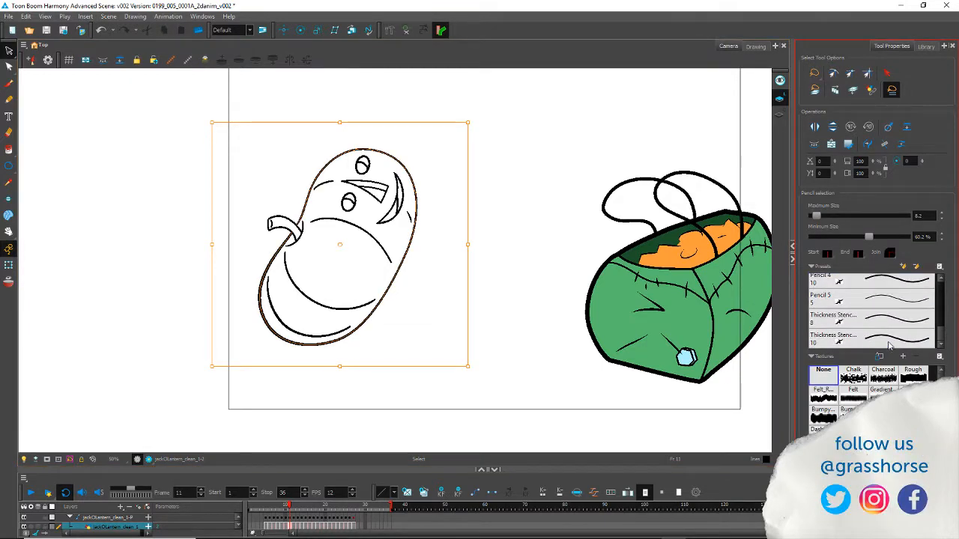
left_click(868, 337)
double_click(918, 215)
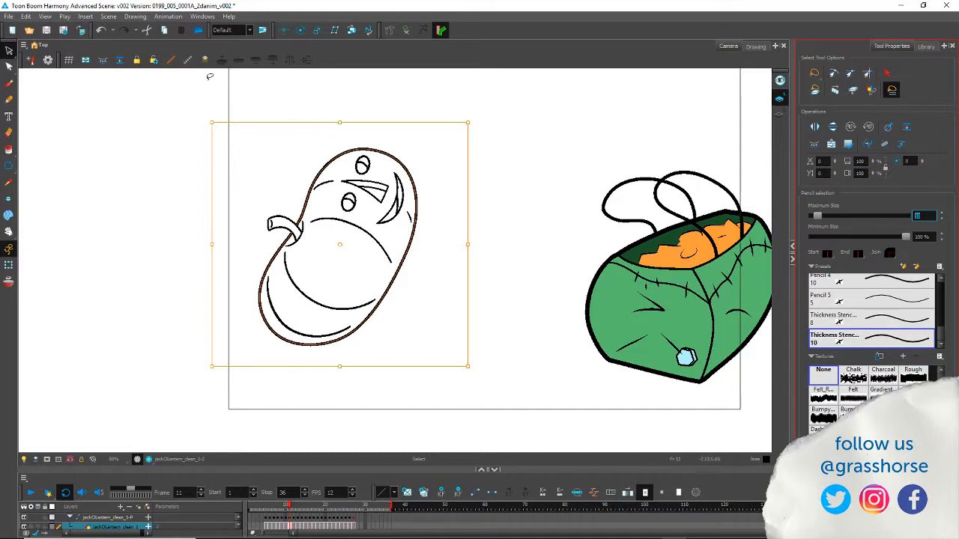
type("16")
key("Return")
left_click(229, 92)
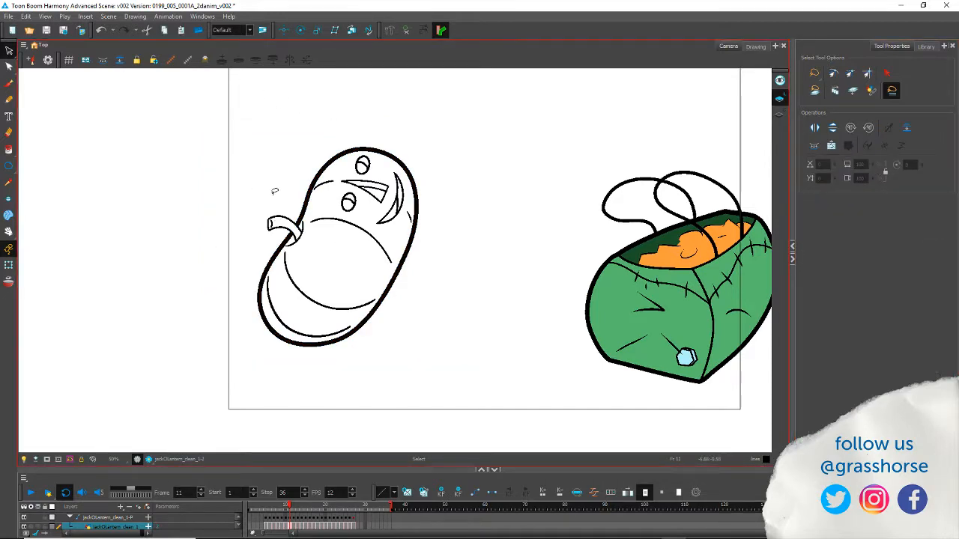
Step: Select the stem's upper, end and lower strokes and merge their pencil lines into one outline
scroll(270, 190, "up", 4)
left_click_drag(241, 258, 253, 132)
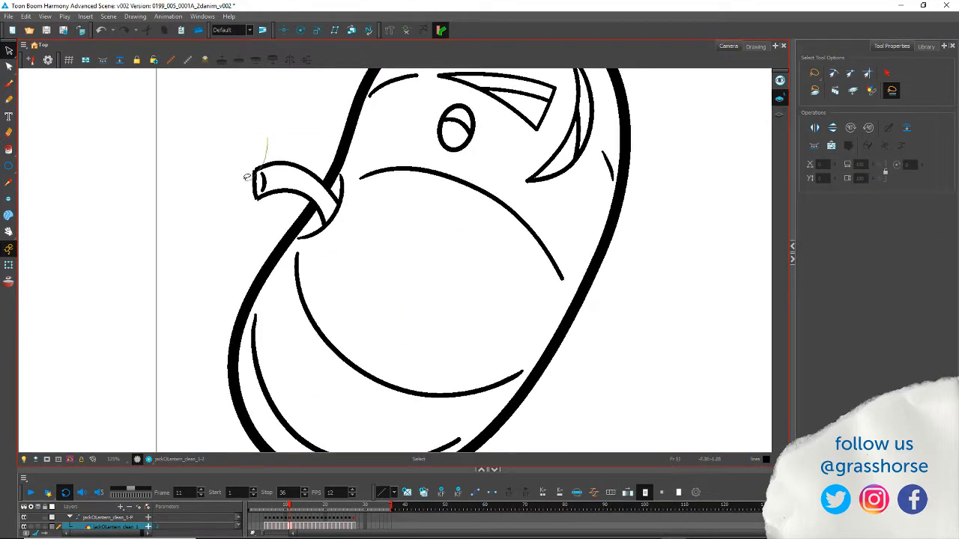
left_click(255, 178)
left_click(884, 144)
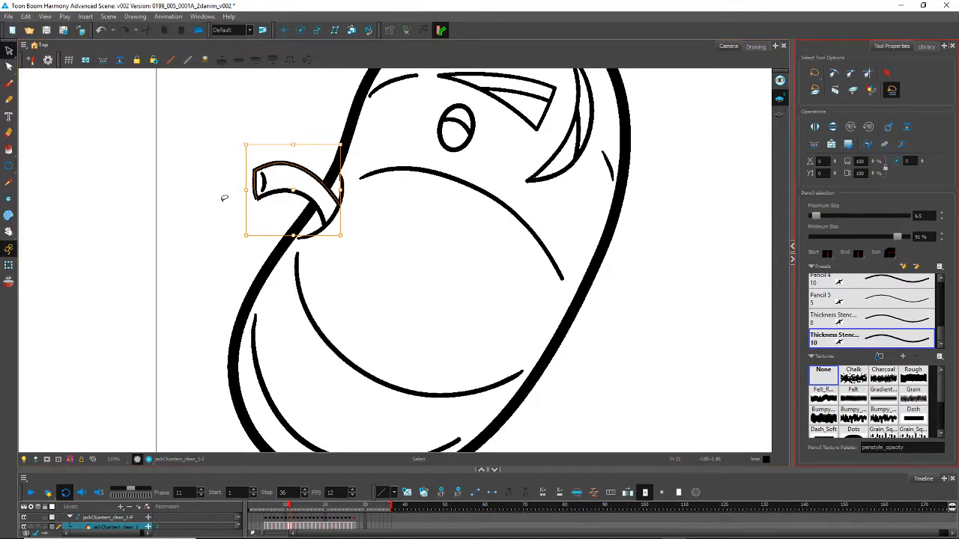
left_click(267, 196, "shift")
left_click(884, 145)
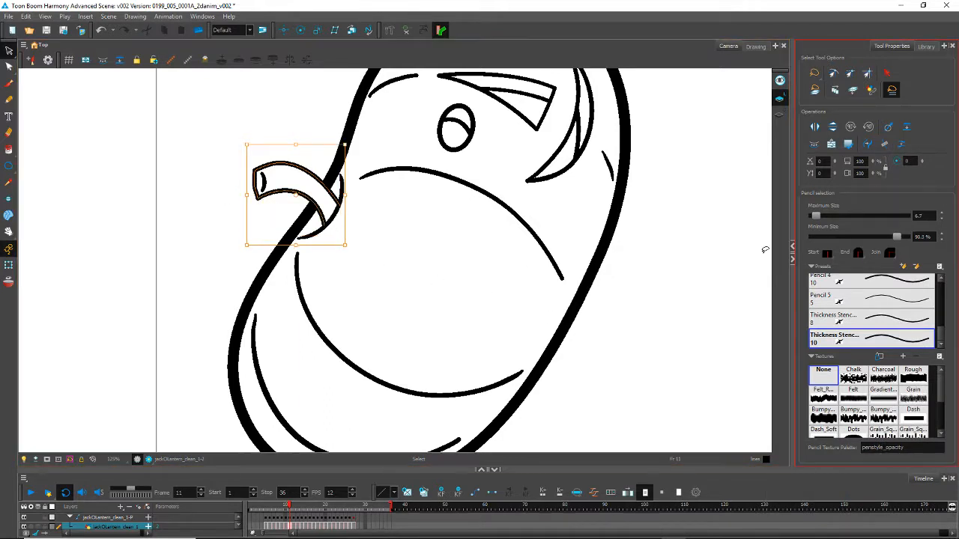
left_click(216, 222)
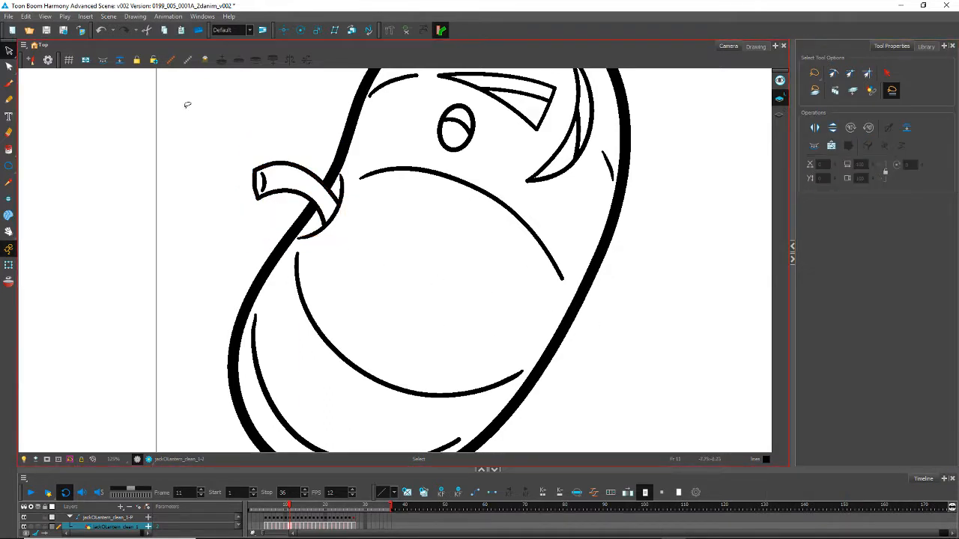
Step: Adjust the edge at the stem's tip with the Contour Editor so that it curves slightly
left_click(9, 66)
left_click(256, 192)
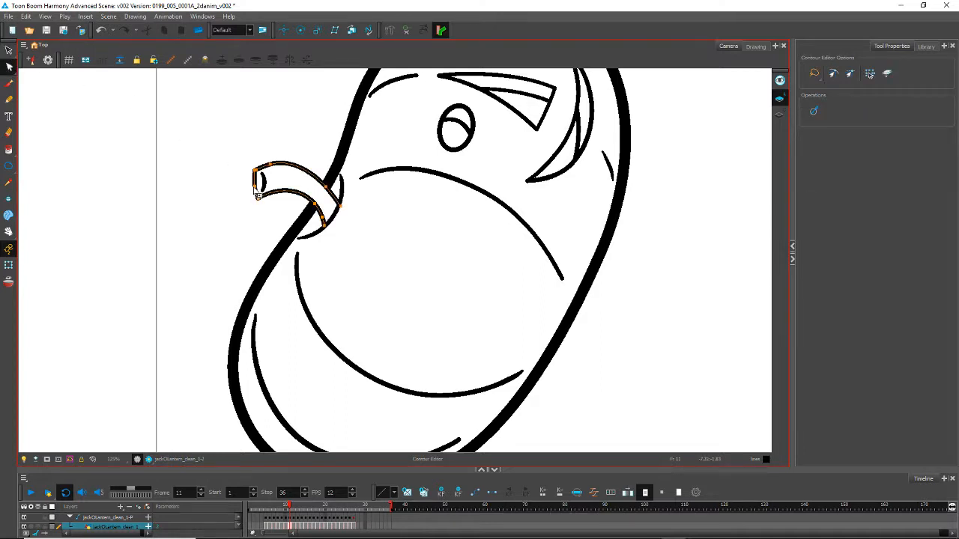
left_click(256, 191)
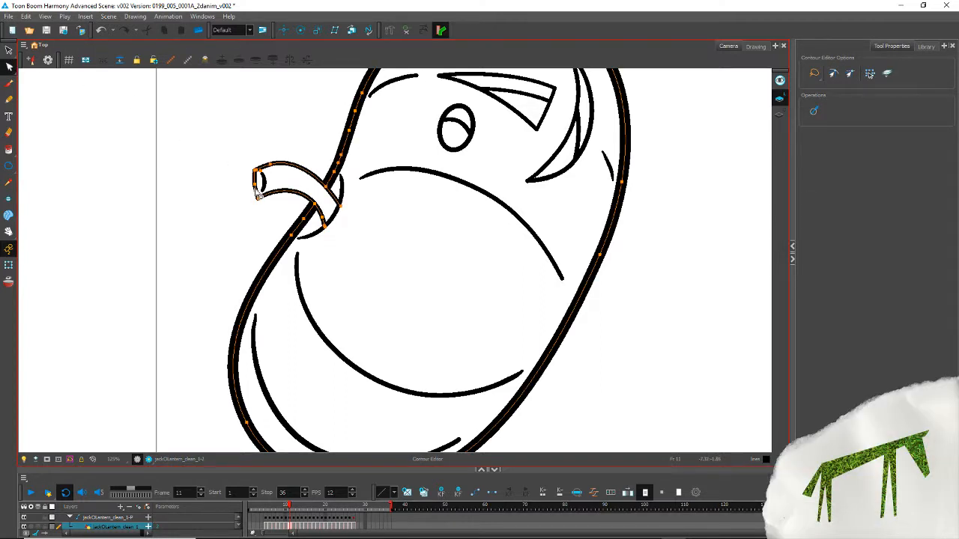
mouse_move(255, 188)
left_mouse_down()
mouse_move(249, 203)
mouse_move(257, 194)
left_mouse_up()
left_click(216, 261)
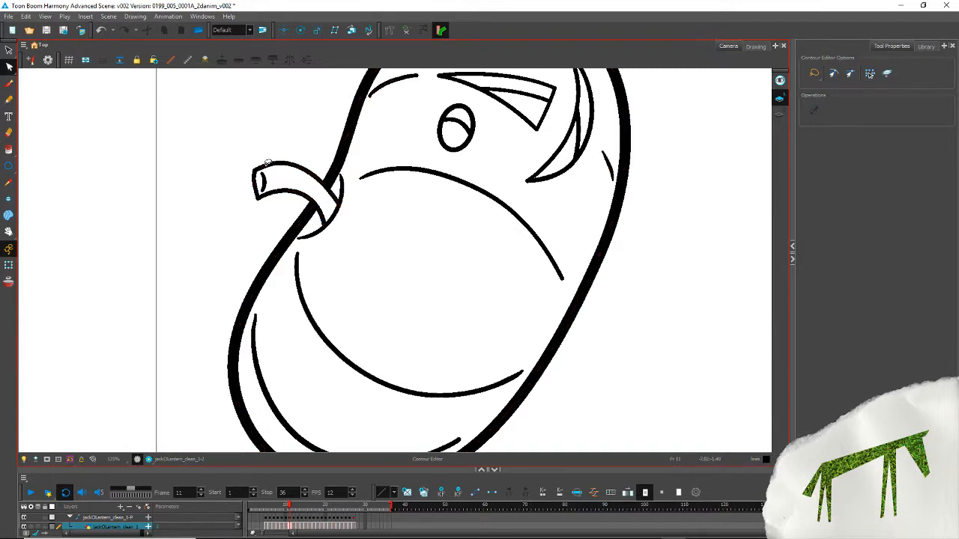
Step: Apply the size-12 Tapered Thickness preset to the curved line at the stem's base and adjust its maximum size
left_click(9, 50)
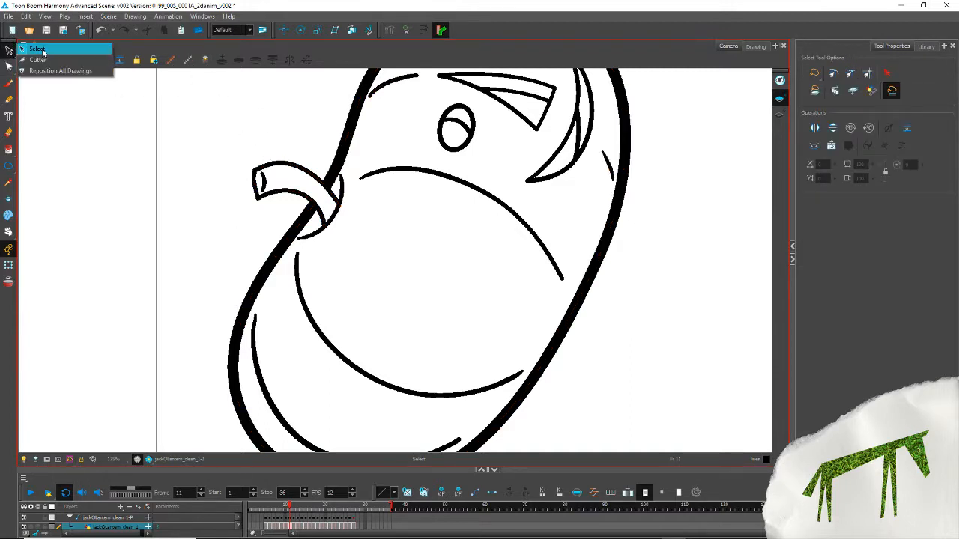
left_click(43, 51)
left_click(311, 213)
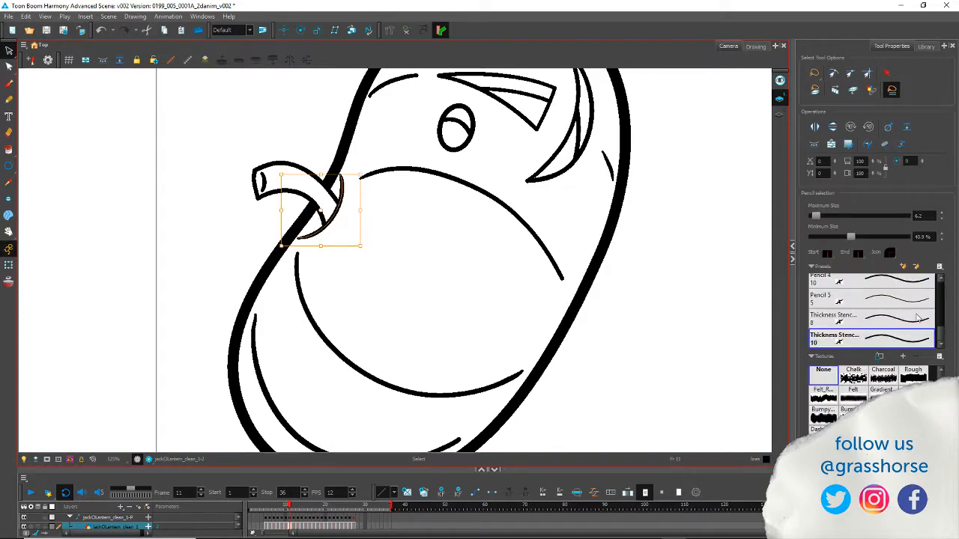
scroll(942, 332, "down", 3)
left_click(893, 283)
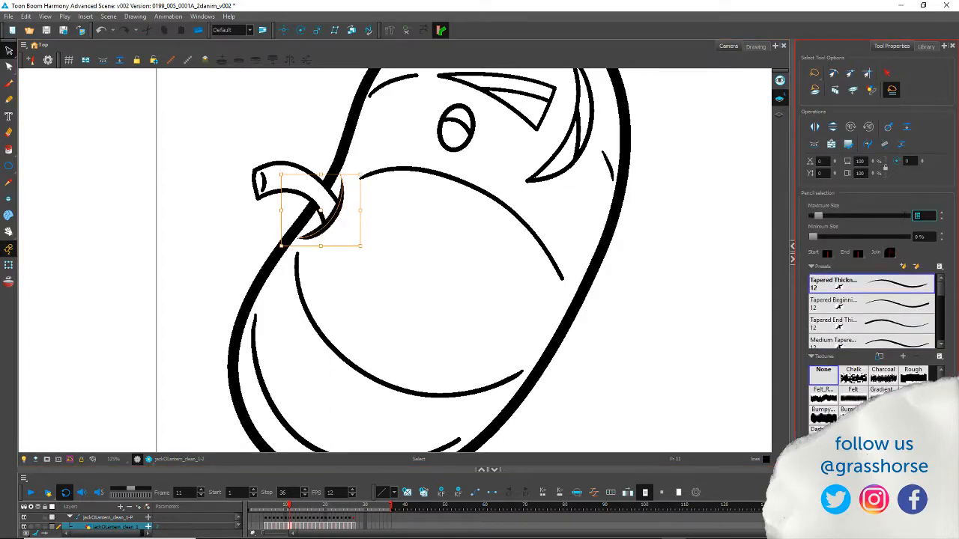
key("Return")
left_click(232, 145)
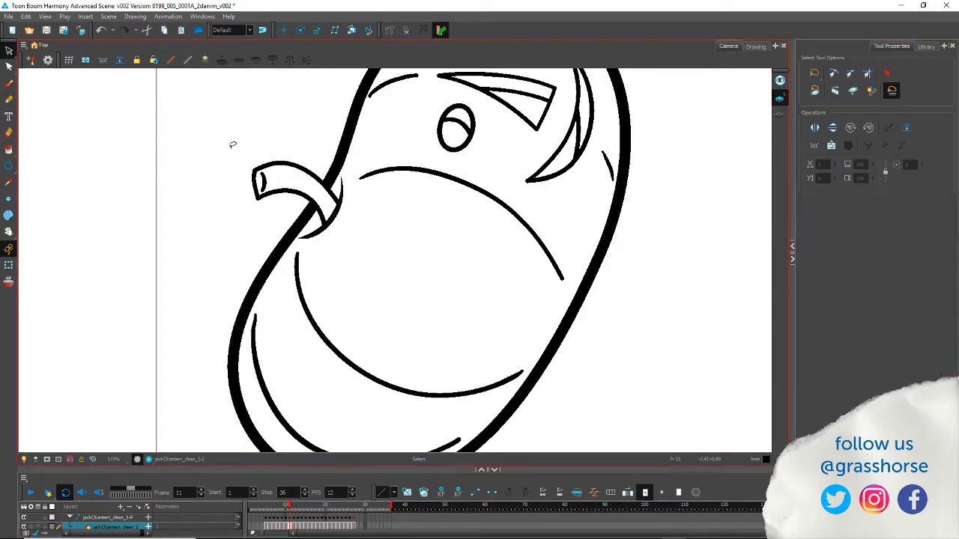
Step: Give the stem's outline the size-10 Thickness Stencil preset with an adjusted maximum size, and select the small curve inside its tip
mouse_move(263, 138)
left_mouse_down()
mouse_move(278, 198)
mouse_move(263, 256)
left_mouse_up()
scroll(872, 315, "down", 5)
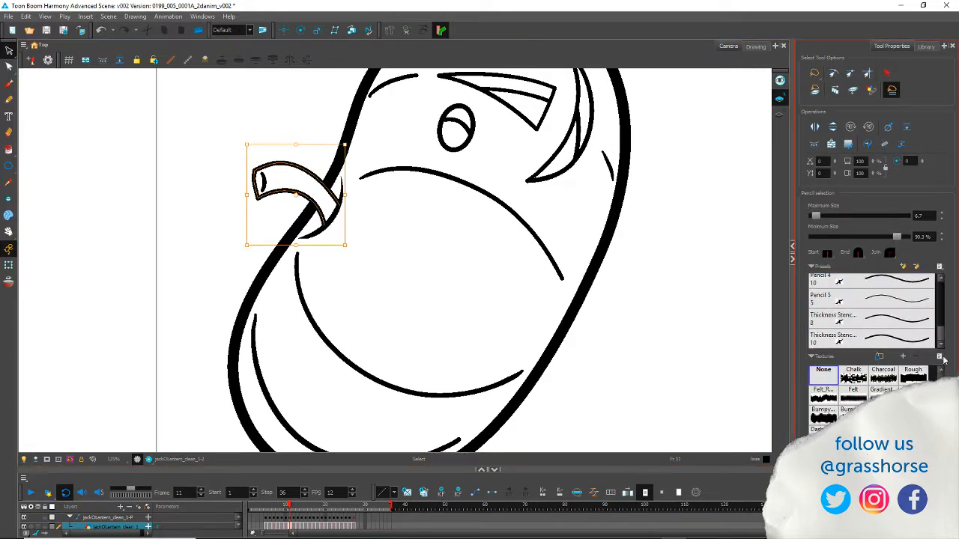
left_click(890, 342)
left_click_drag(924, 218, 748, 223)
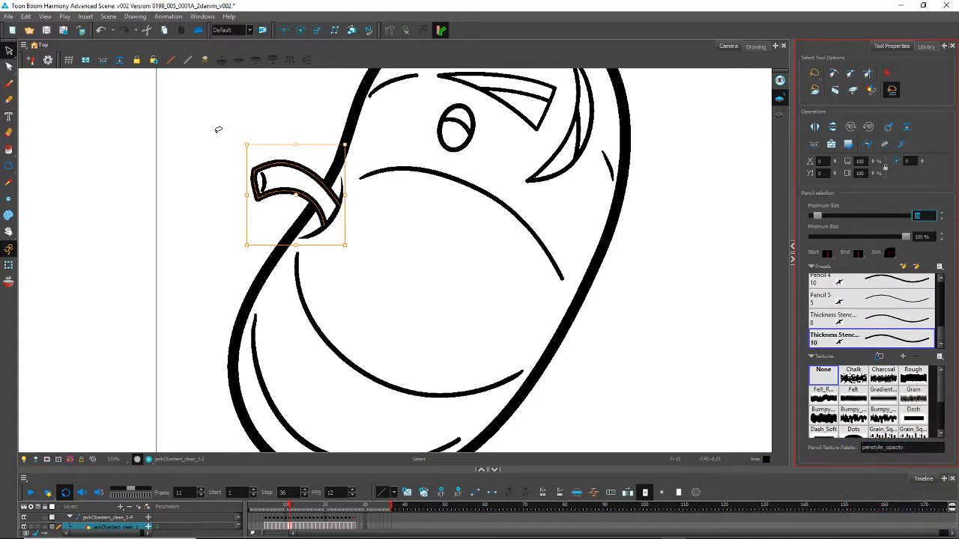
left_click(247, 170)
left_click(260, 178)
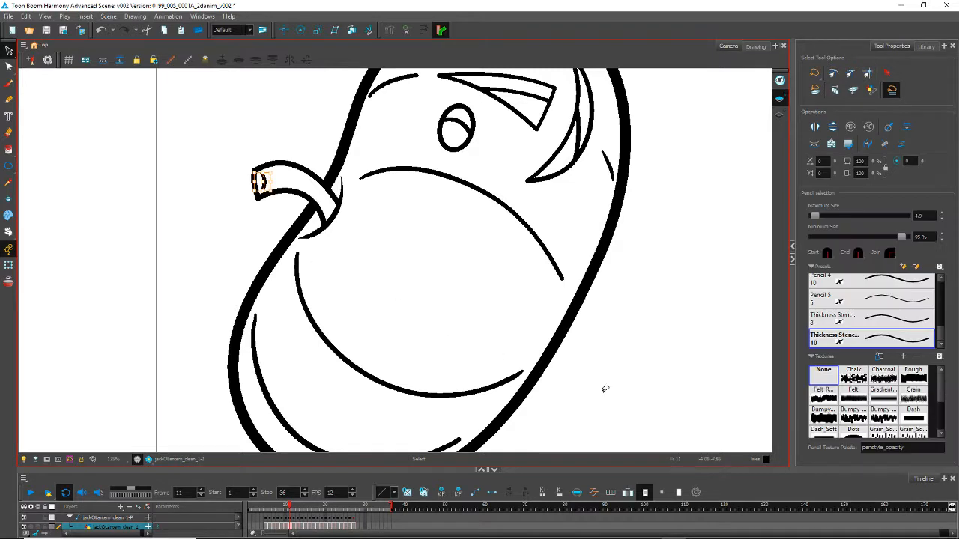
Step: Apply the Tapered Thickness preset to the mark on the stem's end and to the two lower body creases, giving the creases maximum size 6
scroll(941, 333, "up", 5)
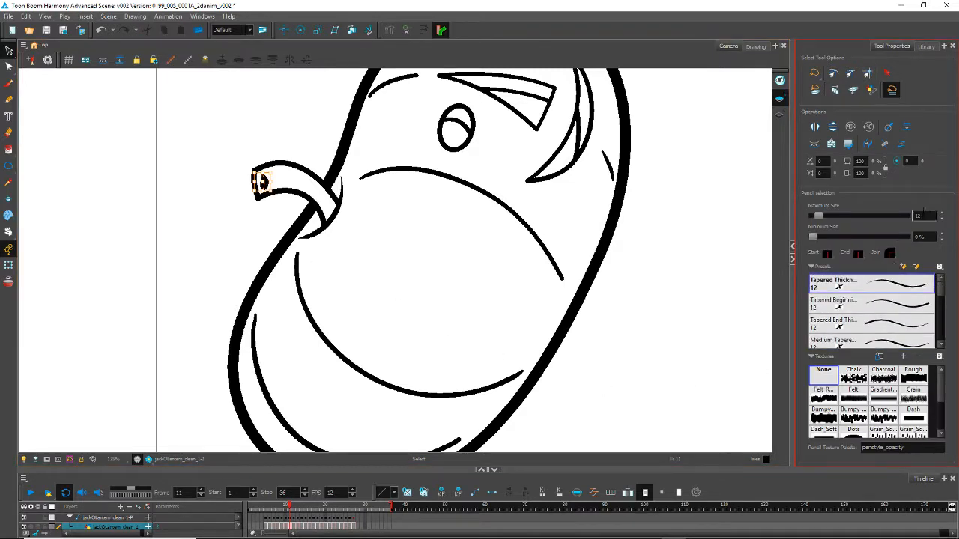
left_click(210, 145)
left_click_drag(205, 287, 200, 212)
left_click_drag(273, 345, 329, 272)
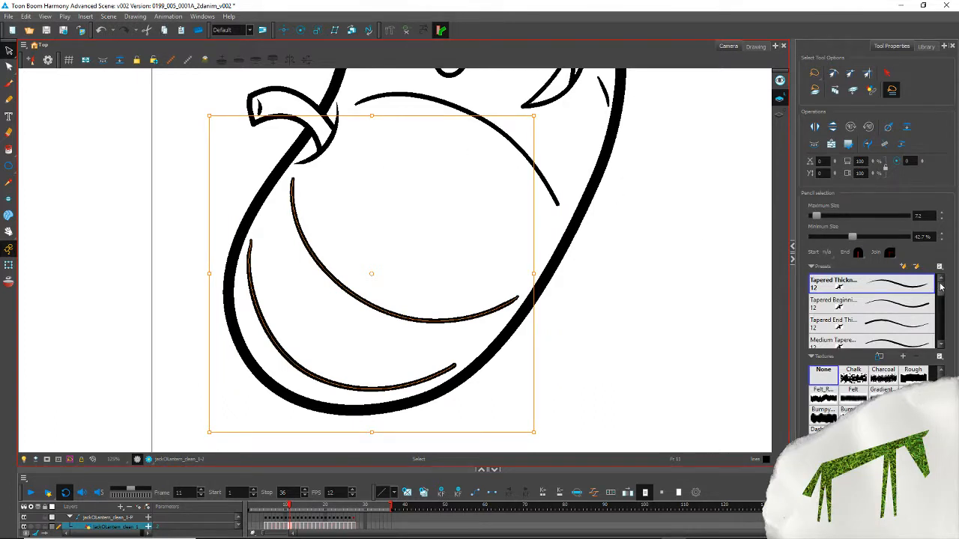
mouse_move(940, 287)
left_mouse_down()
mouse_move(894, 349)
mouse_move(941, 278)
left_mouse_up()
left_click(869, 285)
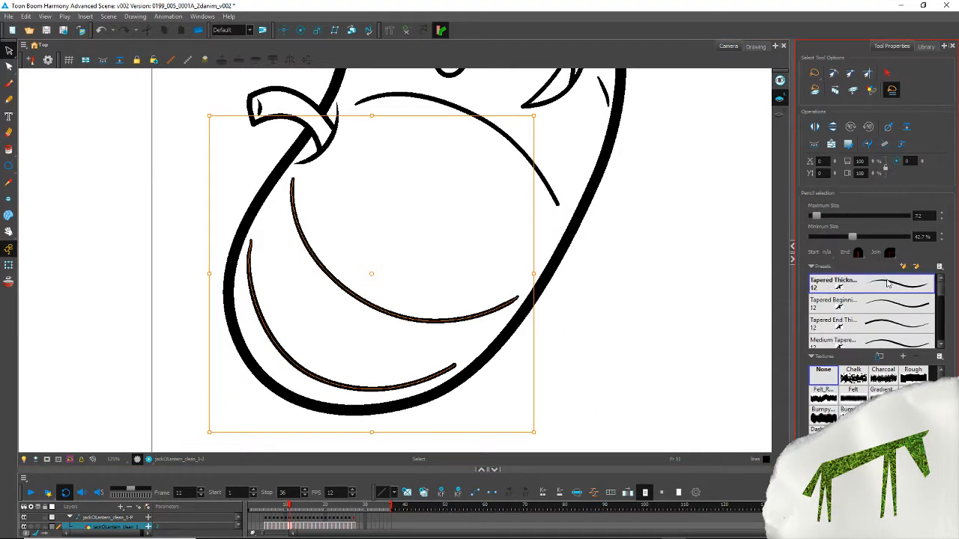
type("6")
key("Return")
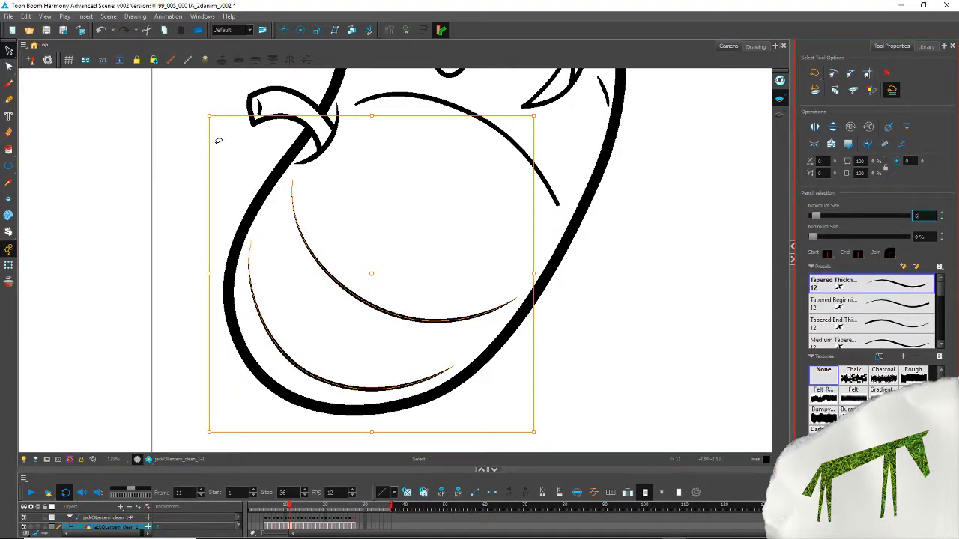
Step: Apply the Tapered Thickness preset to the long upper body crease and the short crease beside the face, with maximum size 6
left_click_drag(188, 109, 143, 269)
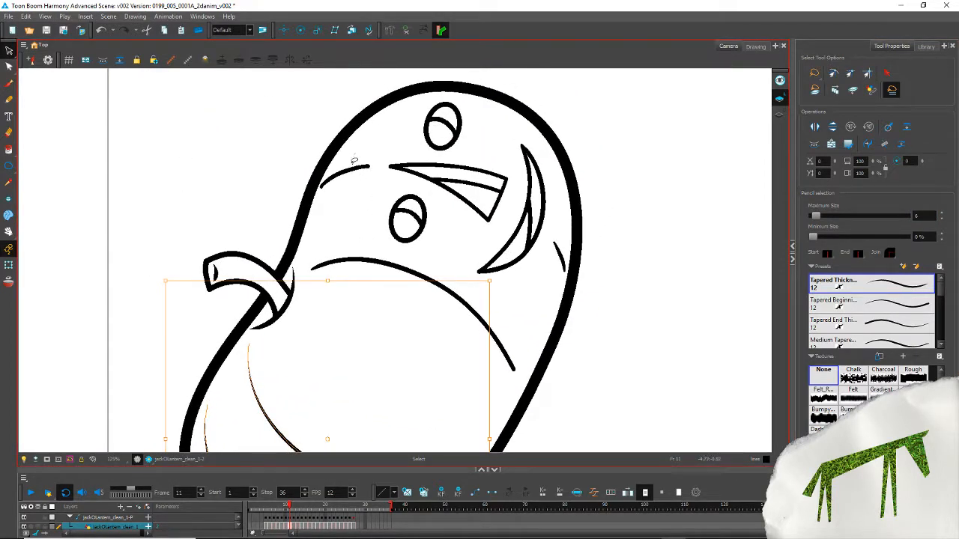
left_click_drag(353, 163, 341, 291)
left_click(911, 290)
left_click(923, 216)
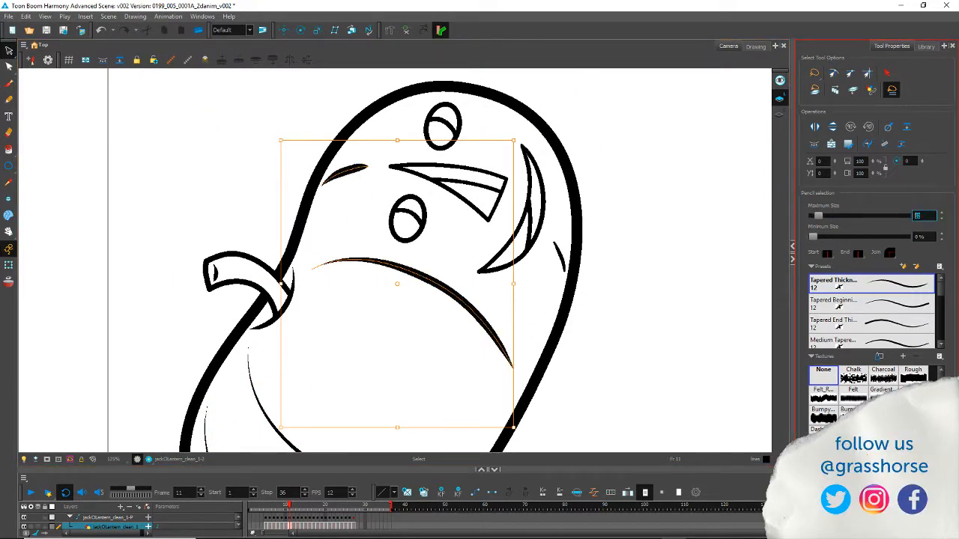
type("6")
key("Return")
Step: Give the short crease beyond the mouth the Tapered Thickness preset with maximum size 6
left_click_drag(566, 231, 555, 267)
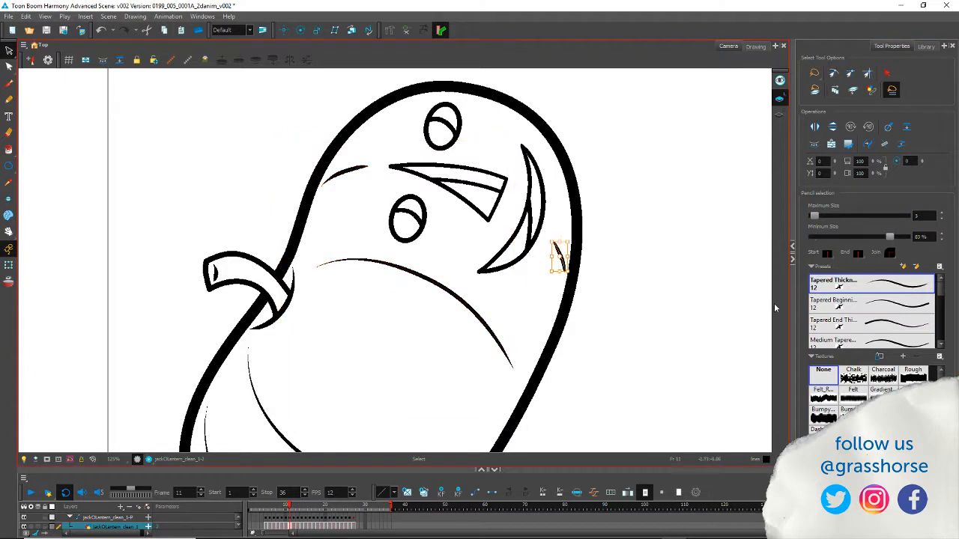
left_click(910, 282)
left_click(926, 217)
type("6")
key("Return")
left_click(247, 145)
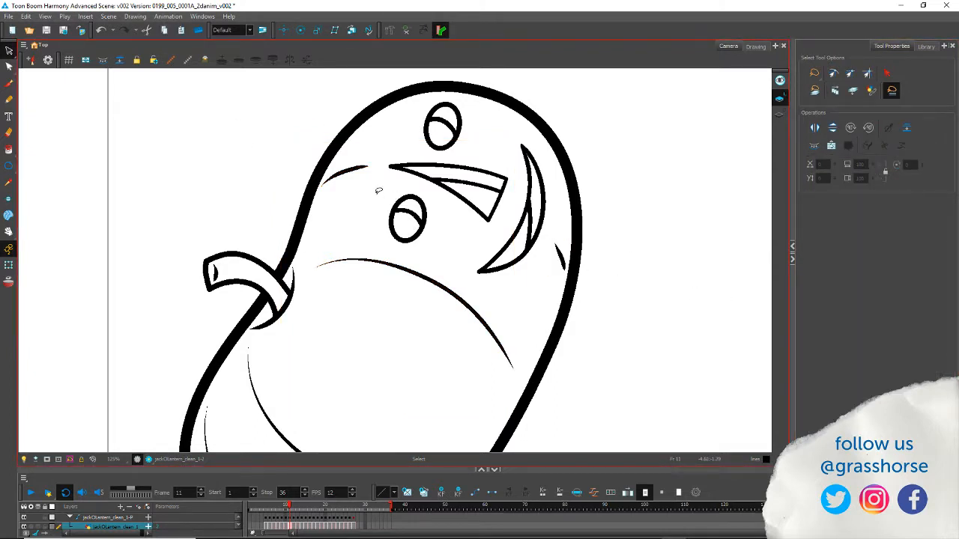
Step: Apply the size 10 Thickness Stencil preset to the lower eye, then the other eye, nose and mouth, and set maximum size 8
left_click_drag(378, 190, 378, 207)
left_click_drag(942, 291, 941, 368)
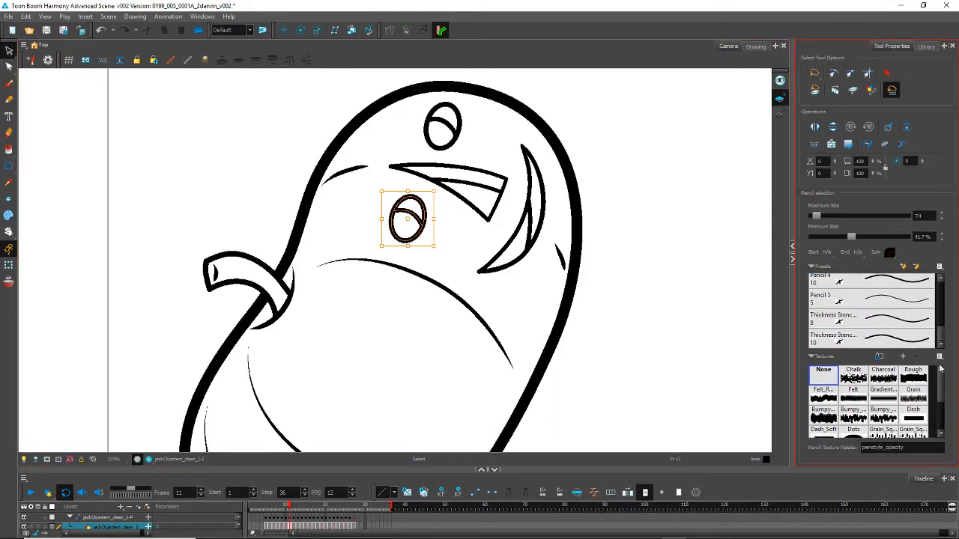
left_click(861, 338)
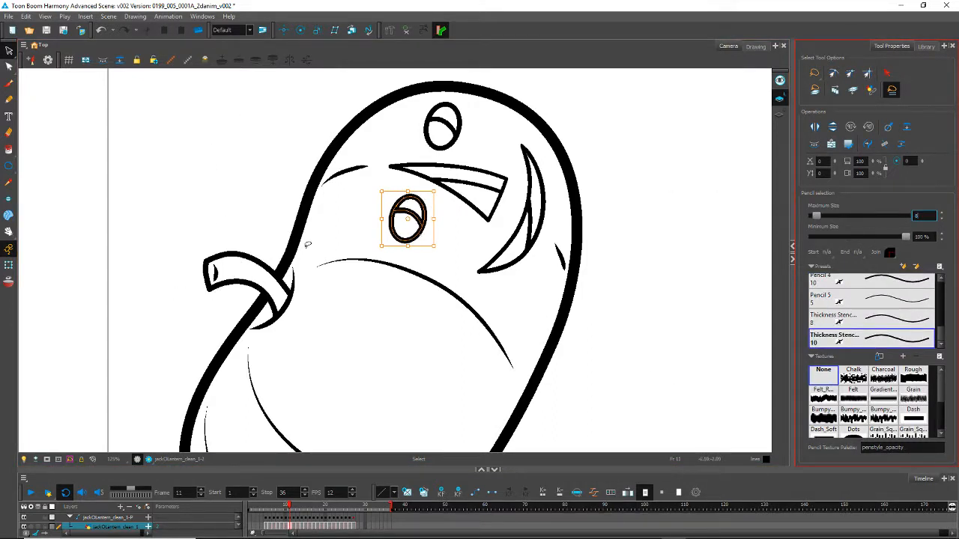
mouse_move(396, 132)
left_mouse_down()
mouse_move(471, 218)
mouse_move(495, 270)
mouse_move(545, 250)
mouse_move(558, 187)
mouse_move(472, 112)
mouse_move(400, 129)
left_mouse_up()
left_click_drag(927, 216, 899, 216)
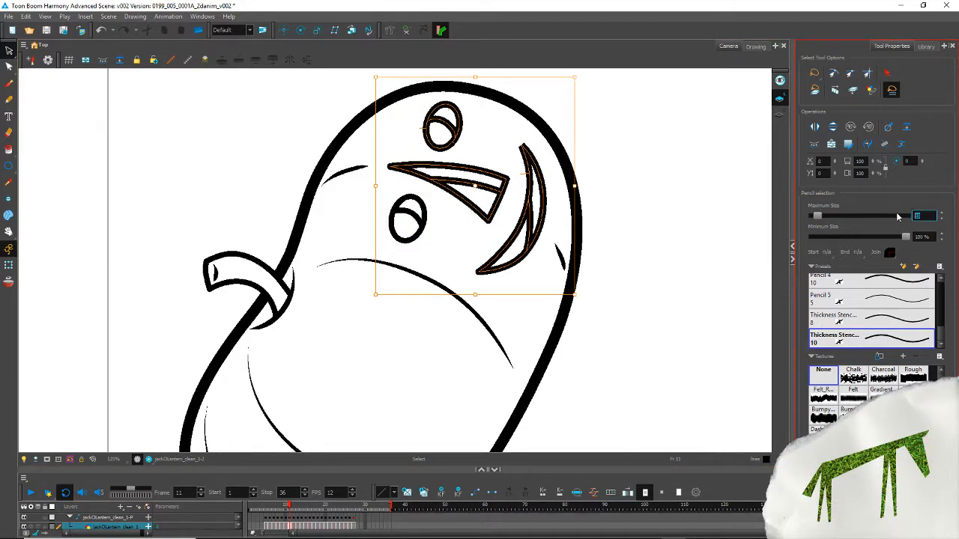
type("8")
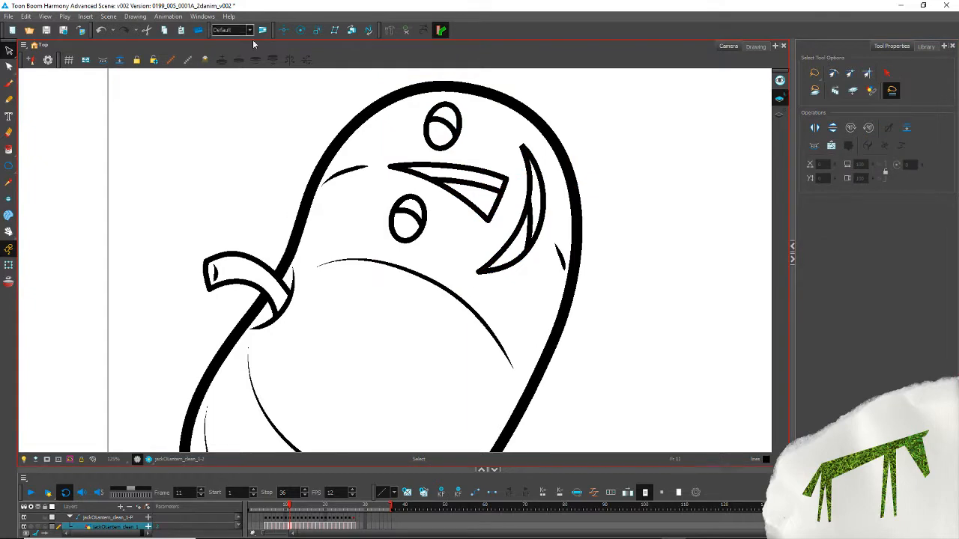
Step: Go to frame 13 and set the pumpkin body outline's maximum size to 16
scroll(183, 238, "down", 5)
left_click_drag(169, 332, 255, 338)
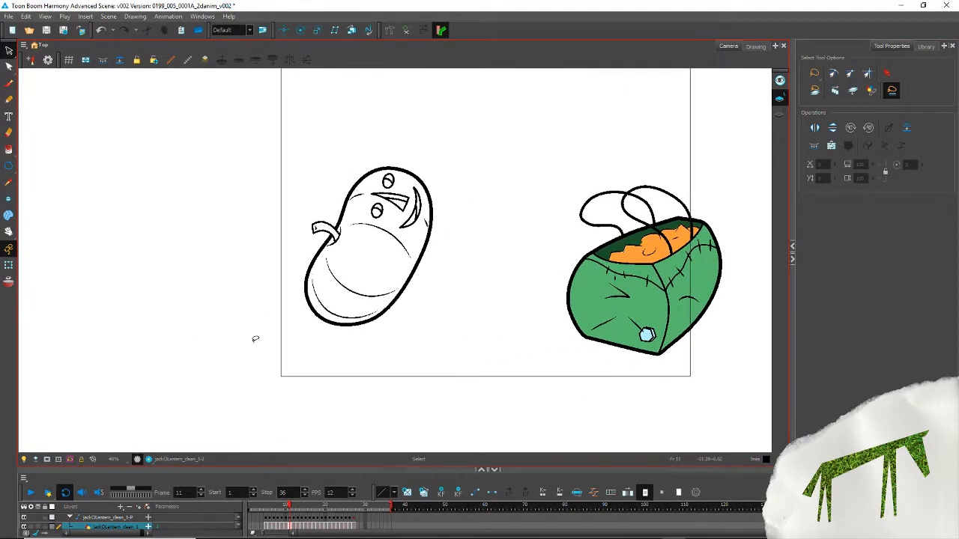
key("comma")
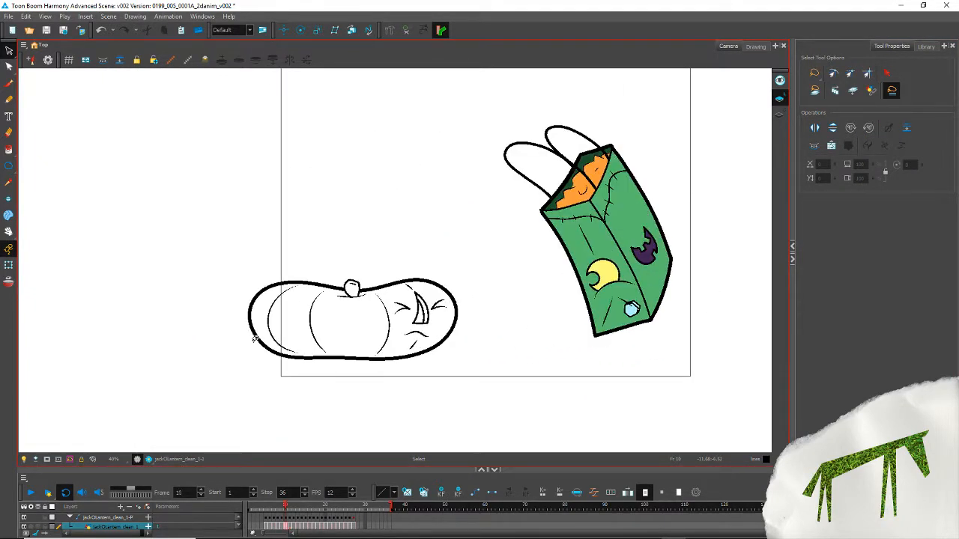
key("period")
key("period")
key("period")
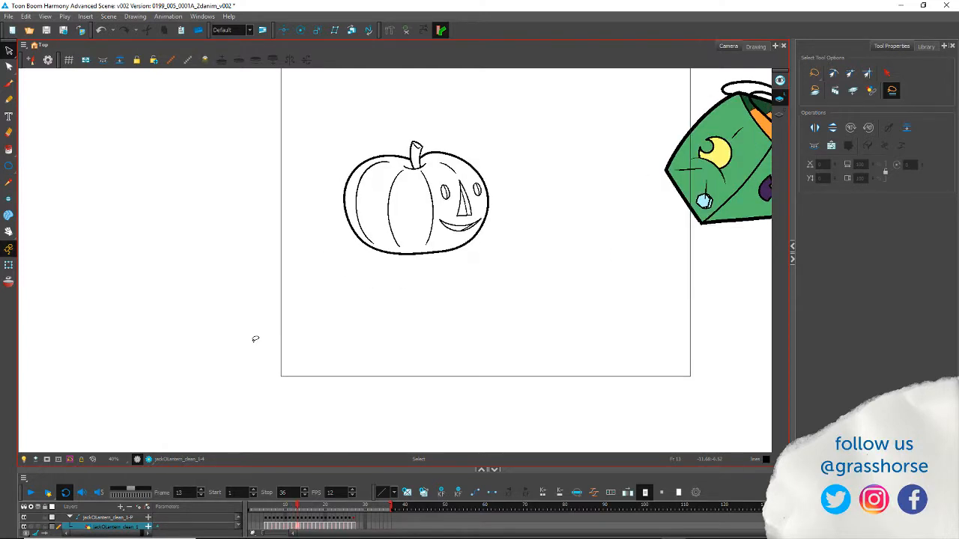
scroll(388, 188, "up", 4)
left_click(435, 347)
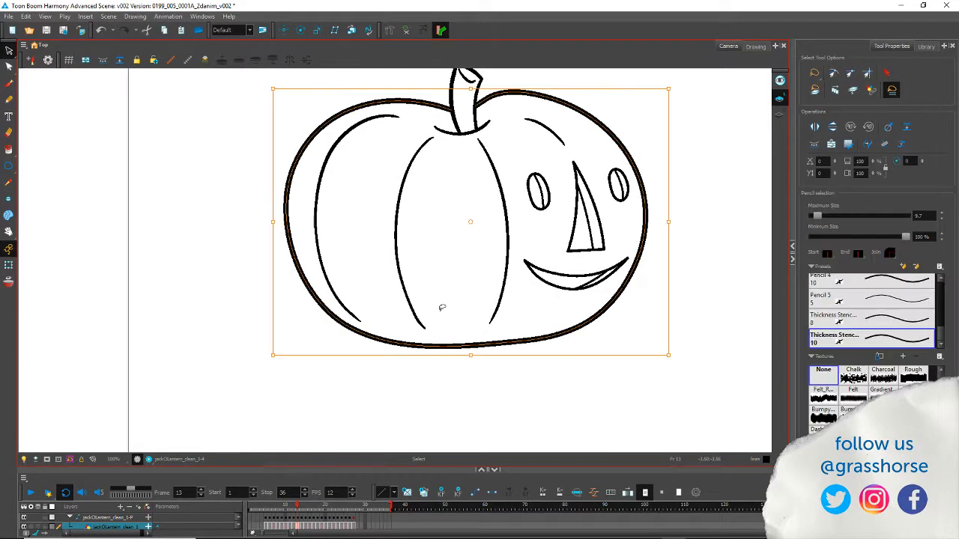
left_click_drag(928, 216, 850, 219)
type("16")
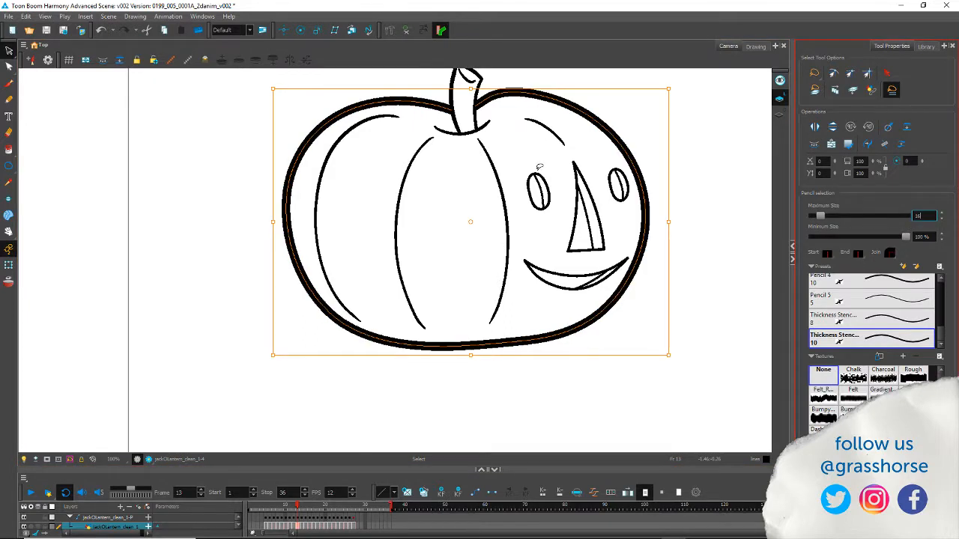
Step: Apply the Tapered Thickness preset with maximum size 5 to the pumpkin's leftmost crease
left_click(324, 187)
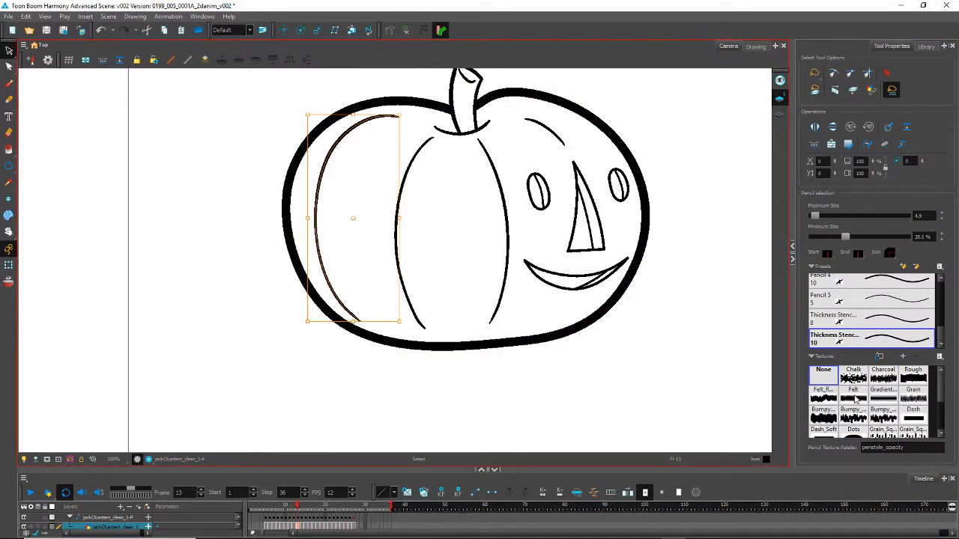
left_click_drag(940, 337, 941, 279)
left_click(869, 284)
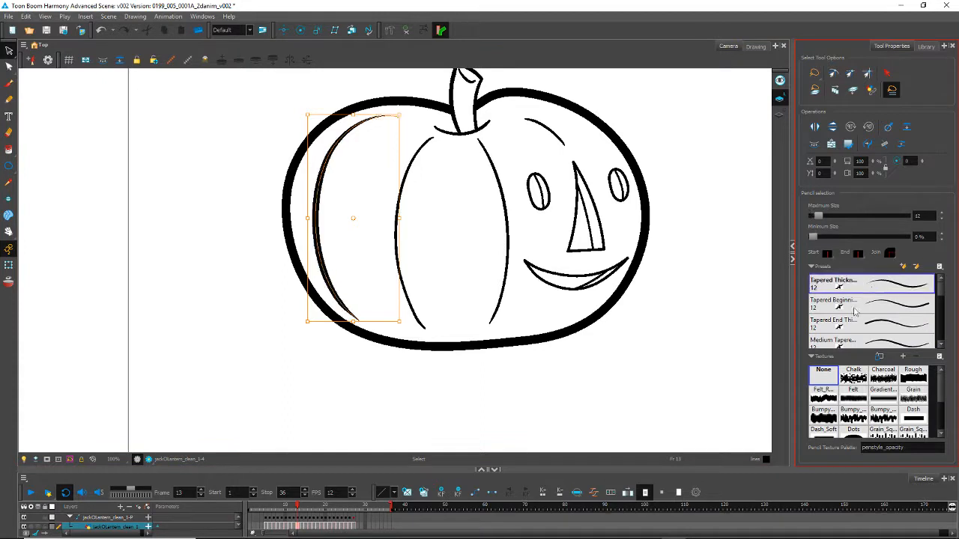
left_click_drag(930, 216, 912, 215)
type("5")
key("Return")
Step: Apply the Tapered Thickness preset with maximum size 6 to the pumpkin's second crease from the left
left_click(394, 247)
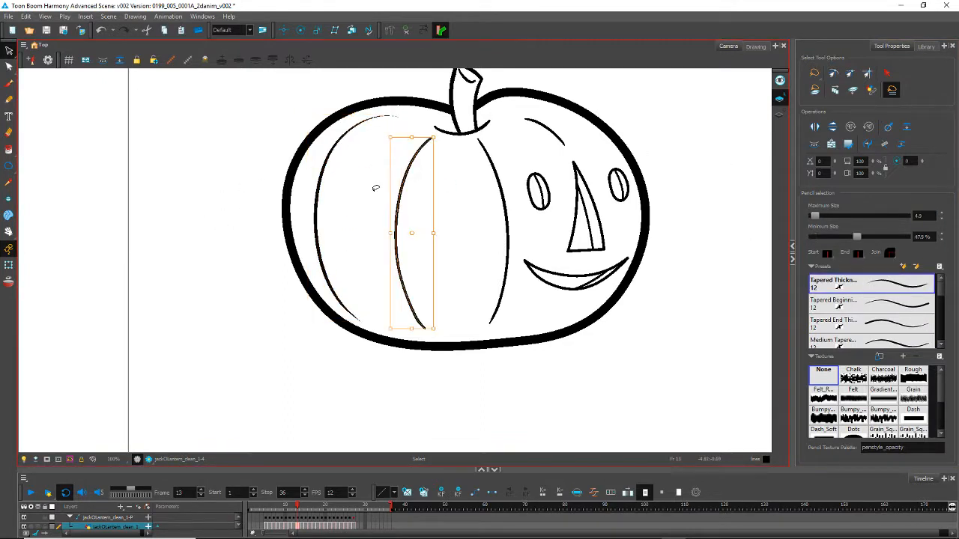
left_click(897, 282)
left_click_drag(928, 216, 908, 217)
type("6")
key("Return")
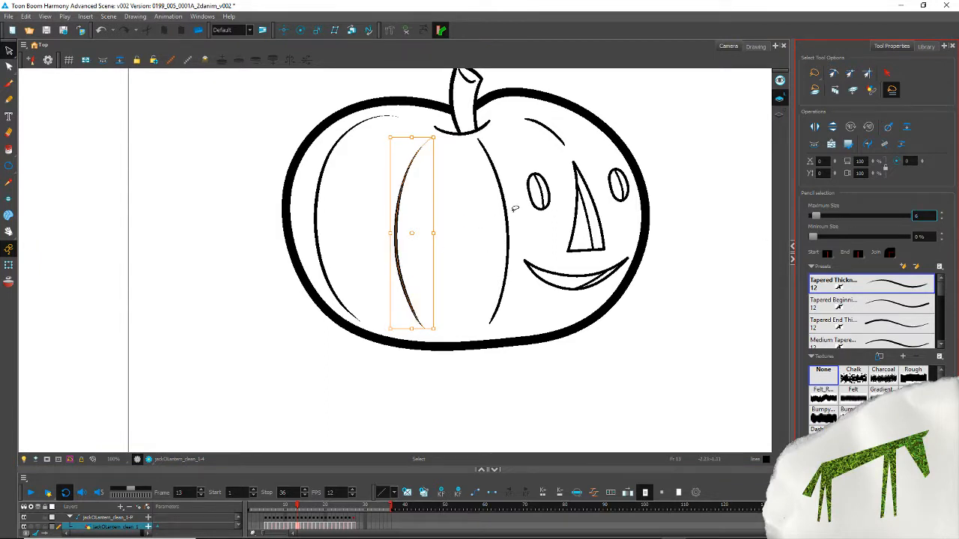
Step: Give the long crease beside the face the Tapered Thickness preset and set its maximum size to 6
left_click(509, 211)
left_click(913, 266)
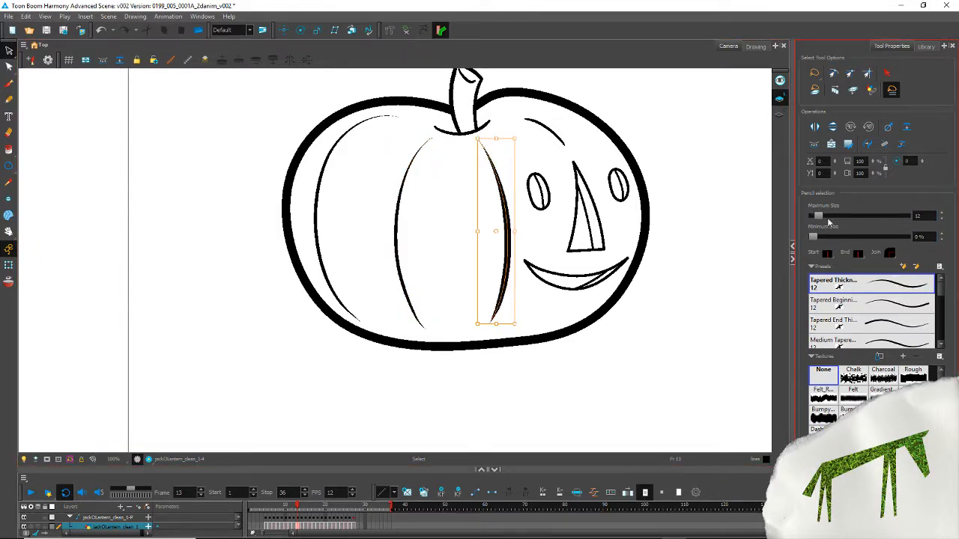
left_click_drag(929, 215, 866, 213)
type("6")
key("Return")
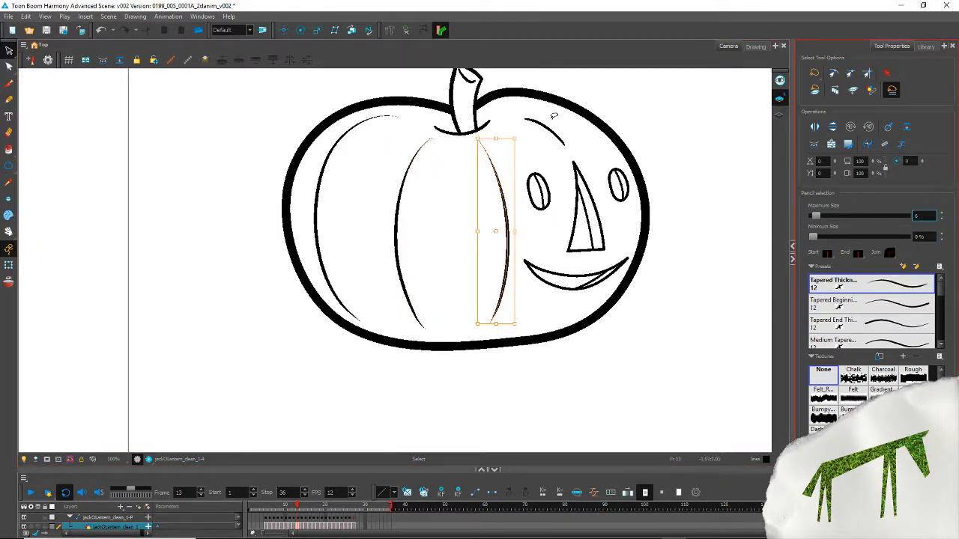
Step: Apply the Tapered Thickness preset to the short crease above the eye and to the curve at the stem's base, adjusting their maximum sizes
left_click(552, 130)
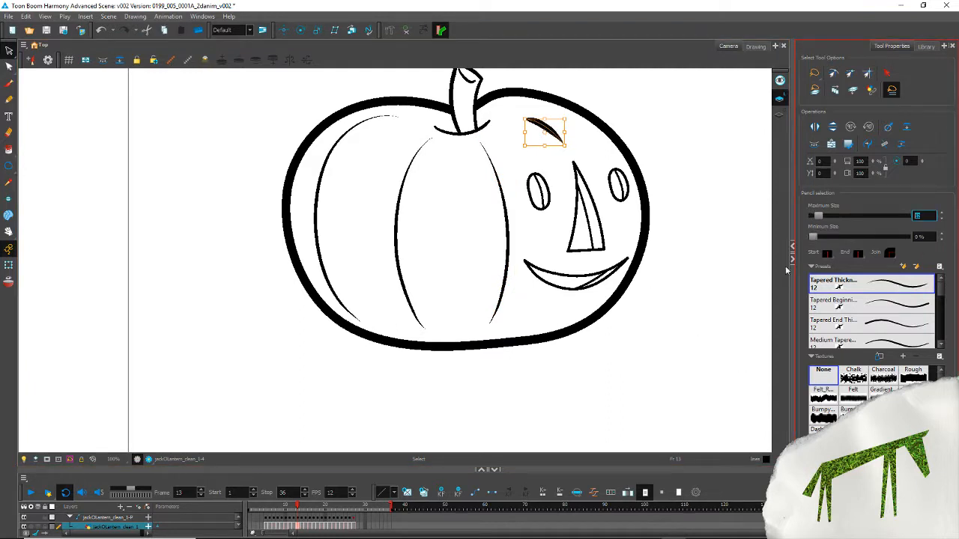
left_click(249, 303)
left_click(448, 130)
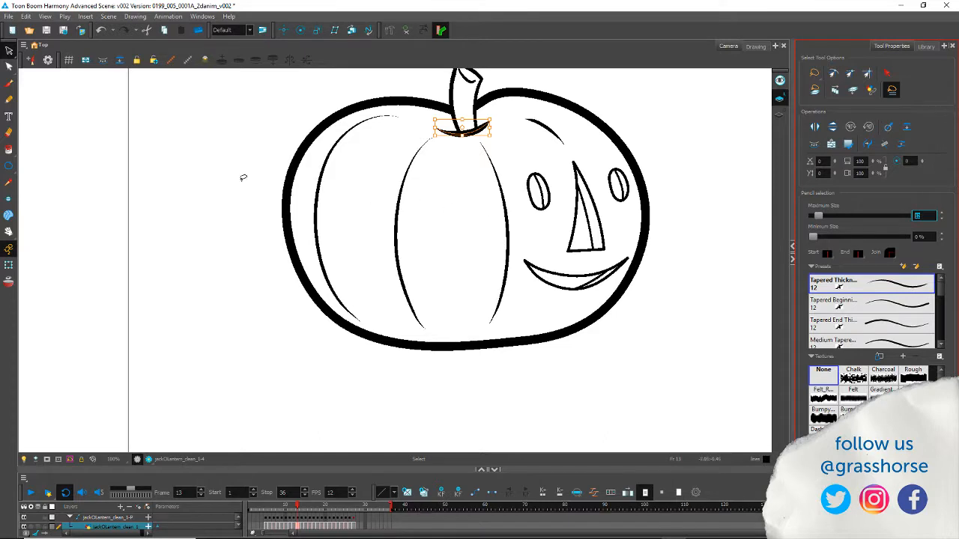
left_click(304, 115)
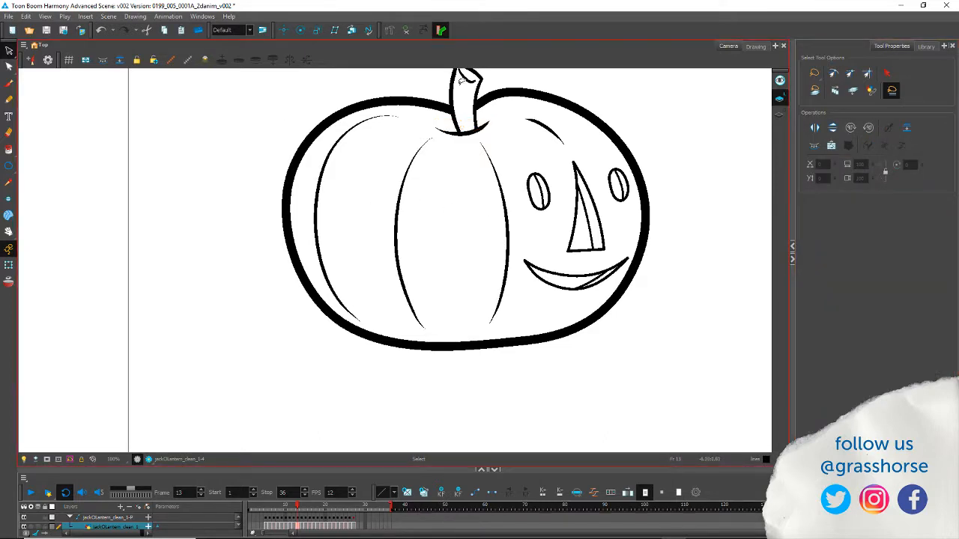
Step: Adjust the stem outline's maximum size and apply the Tapered Thickness preset to the small mark at the stem's tip
left_click(459, 84)
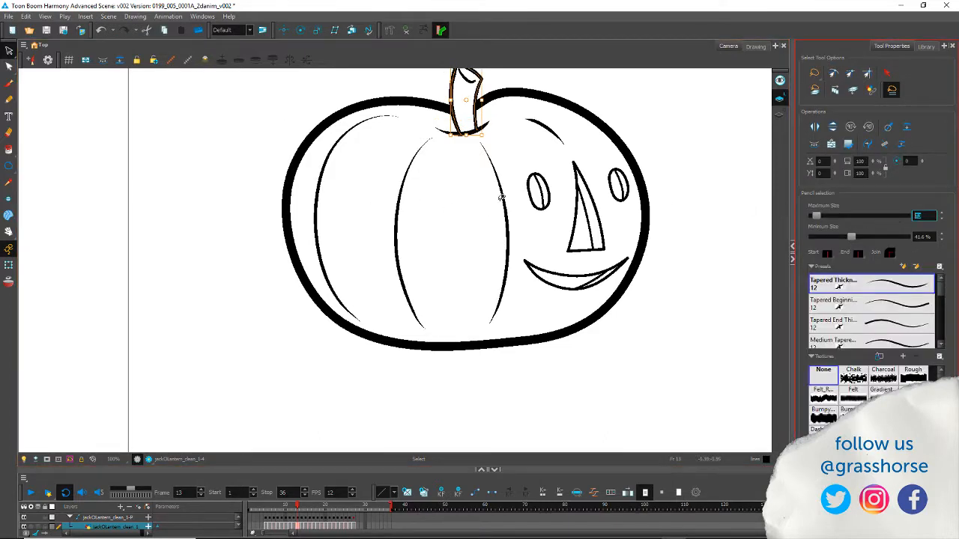
left_click(232, 111)
left_click(467, 73)
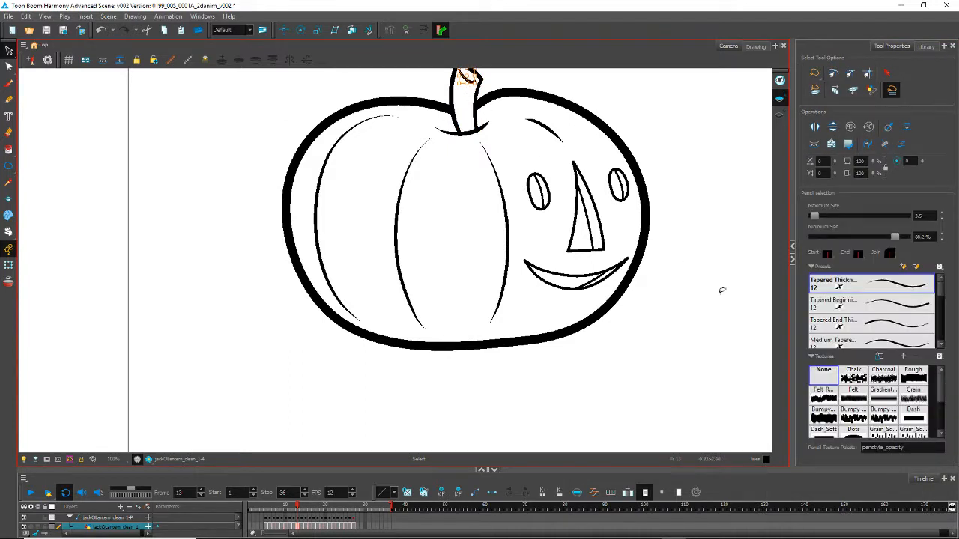
left_click(211, 122)
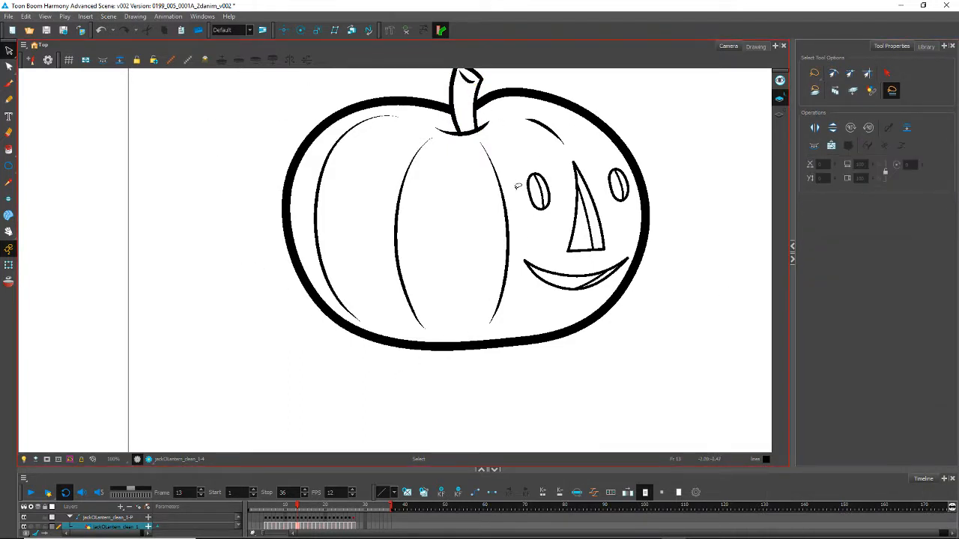
Step: Apply the size 10 Thickness Stencil preset to the pumpkin's eyes, nose and mouth, and set their maximum size to 8
mouse_move(517, 186)
left_mouse_down()
mouse_move(520, 265)
mouse_move(575, 305)
mouse_move(615, 254)
mouse_move(628, 187)
mouse_move(612, 166)
mouse_move(551, 166)
mouse_move(530, 217)
left_mouse_up()
scroll(924, 303, "down", 3)
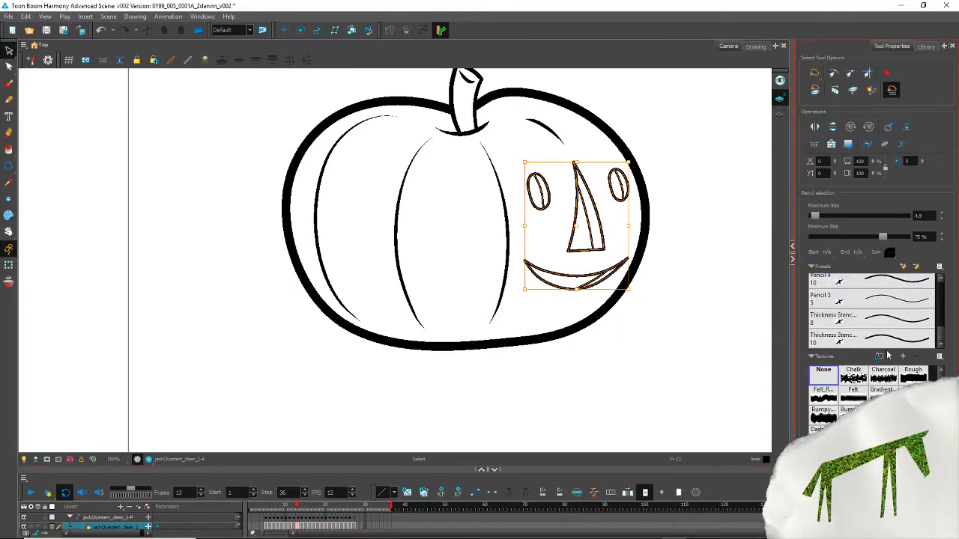
left_click(887, 342)
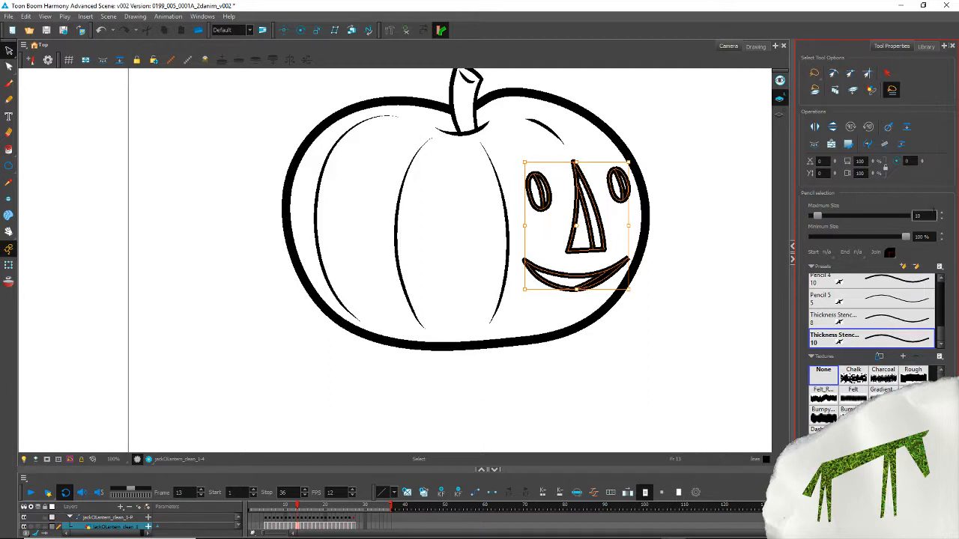
type("8")
key("Return")
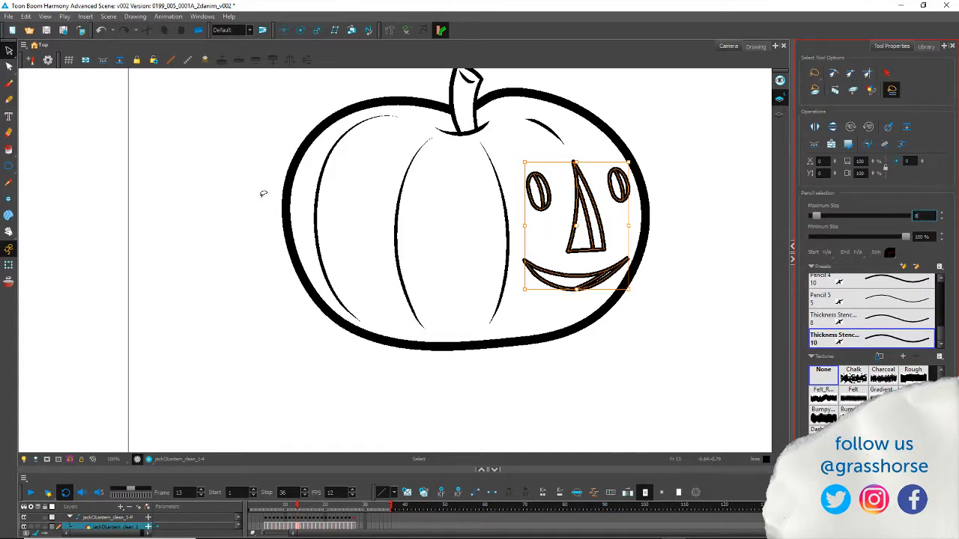
key("Return")
left_click(241, 267)
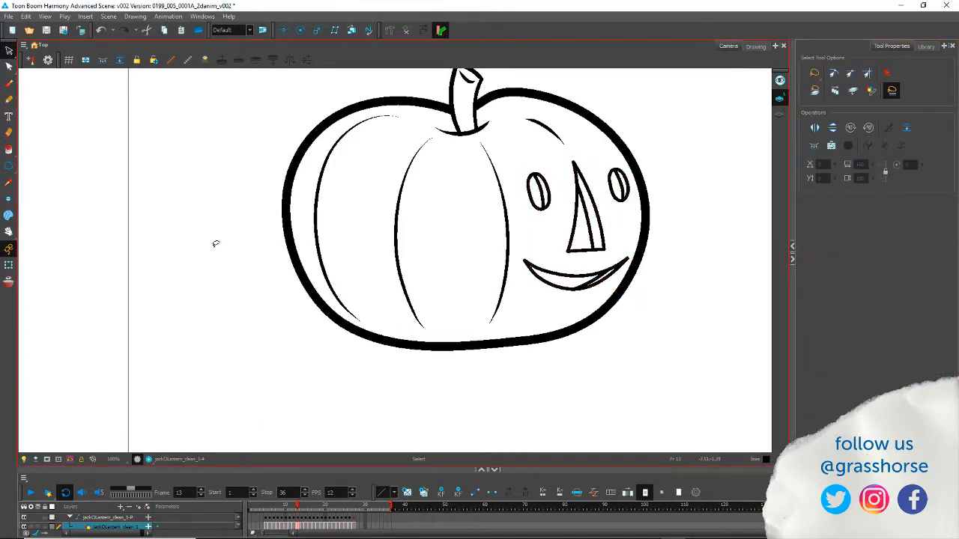
Step: Adjust the maximum size of the pumpkin's eyes, nose and mouth on frame 11
key("comma")
key("comma")
left_click_drag(172, 294, 178, 234)
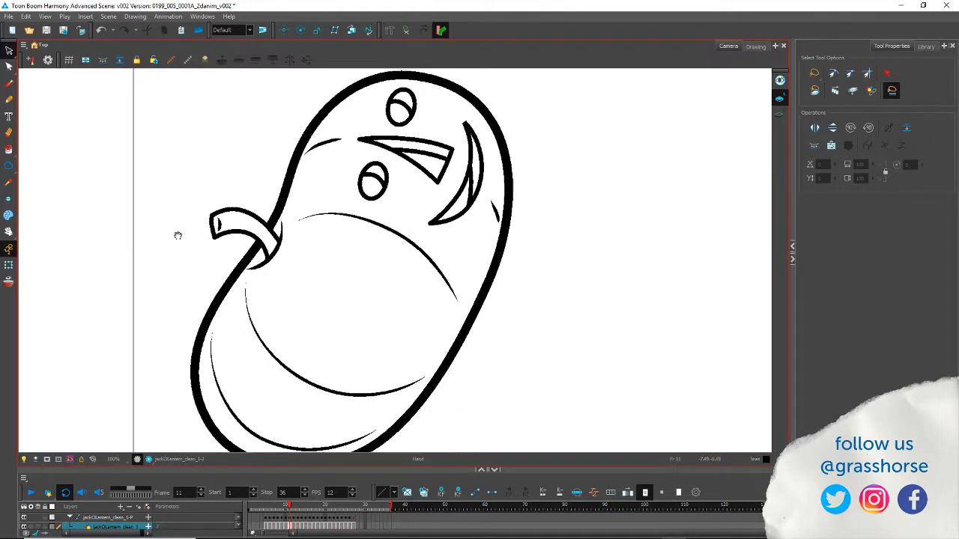
mouse_move(341, 176)
left_mouse_down()
mouse_move(406, 213)
mouse_move(469, 218)
mouse_move(484, 139)
mouse_move(423, 85)
mouse_move(376, 100)
mouse_move(348, 185)
left_mouse_up()
left_click(921, 216)
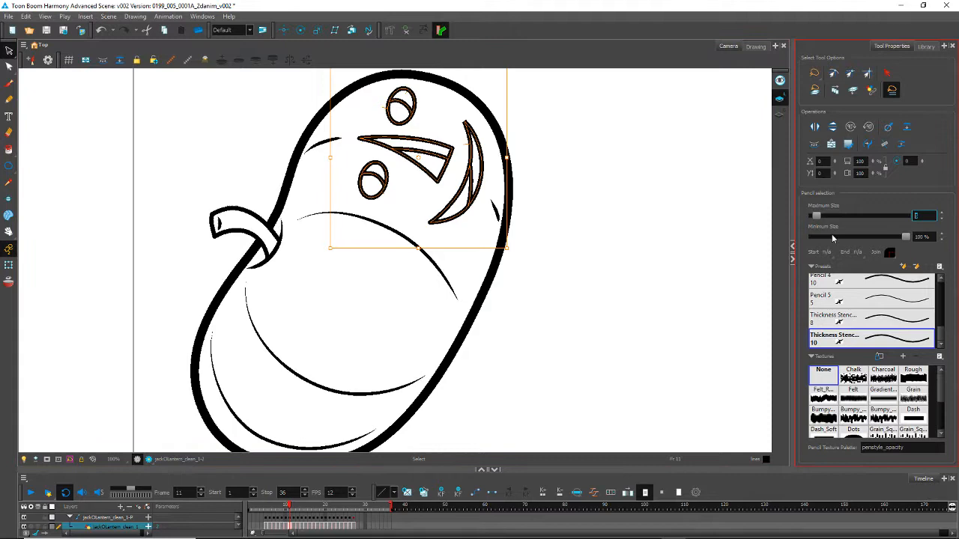
left_click(167, 212)
Step: Set the maximum size of the pumpkin's nose lines on frame 10 to 6
key("comma")
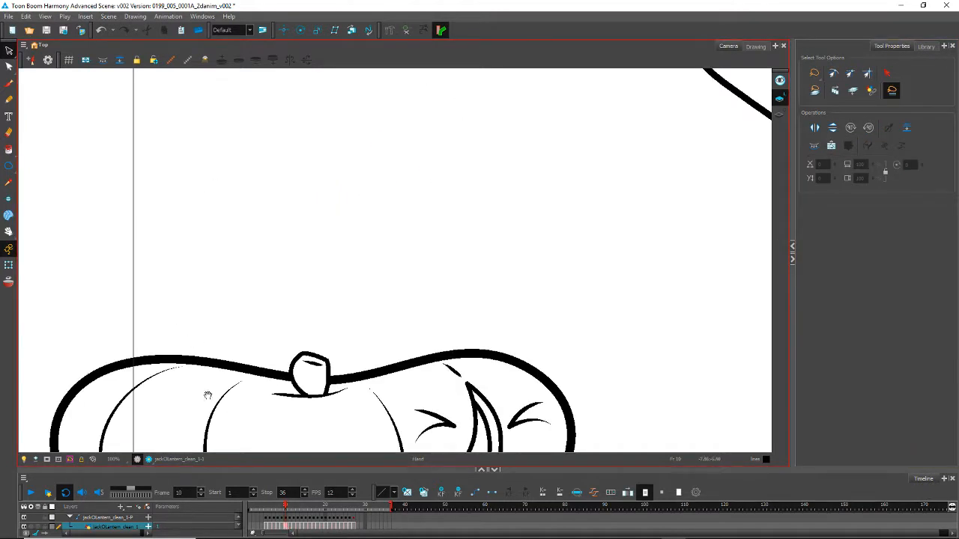
left_click_drag(247, 414, 254, 265)
mouse_move(473, 258)
left_mouse_down()
mouse_move(510, 316)
mouse_move(530, 256)
left_mouse_up()
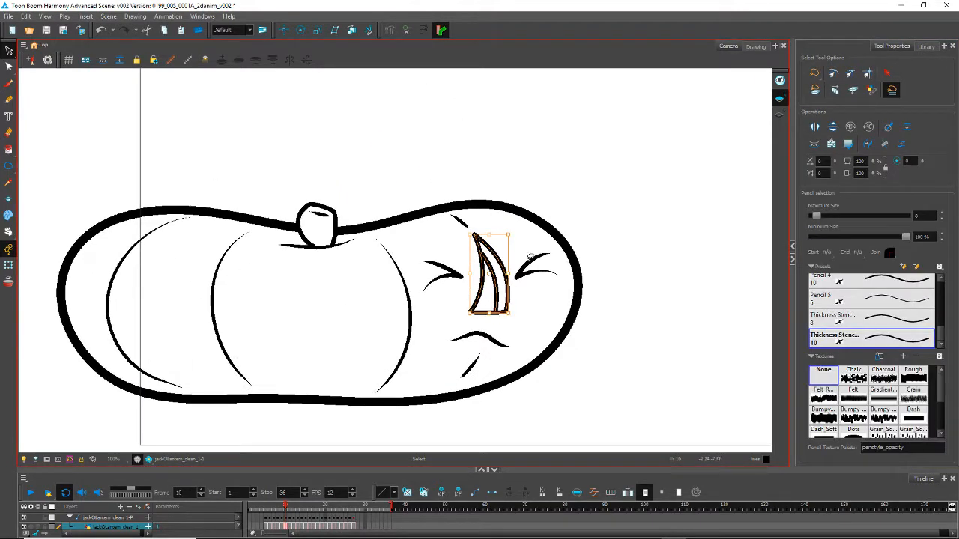
double_click(923, 216)
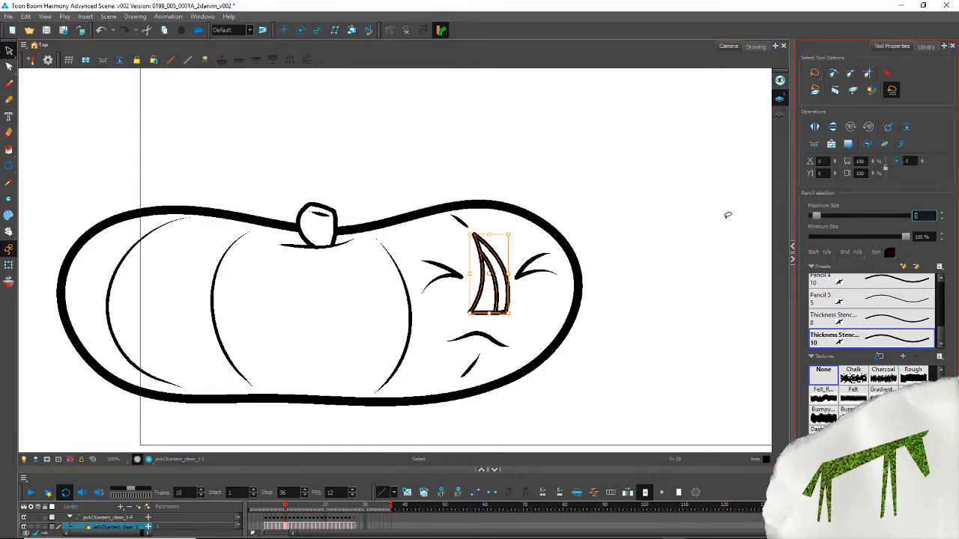
type("6")
key("Return")
left_click(262, 161)
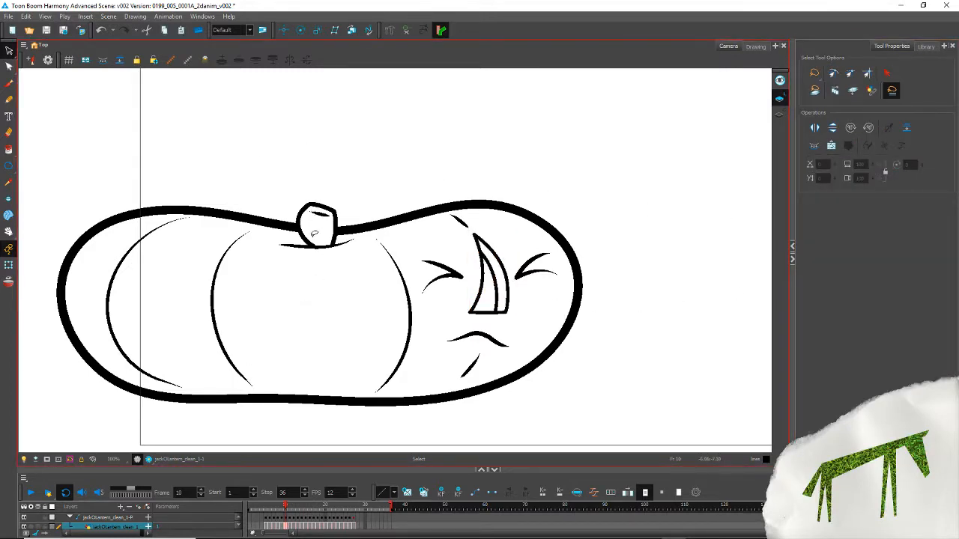
Step: Redraw the pumpkin's outer outline on frame 12 as one continuous pencil stroke, using the Pencil 3 preset at maximum size 7.2
key("period")
left_click_drag(326, 151, 276, 308)
key("period")
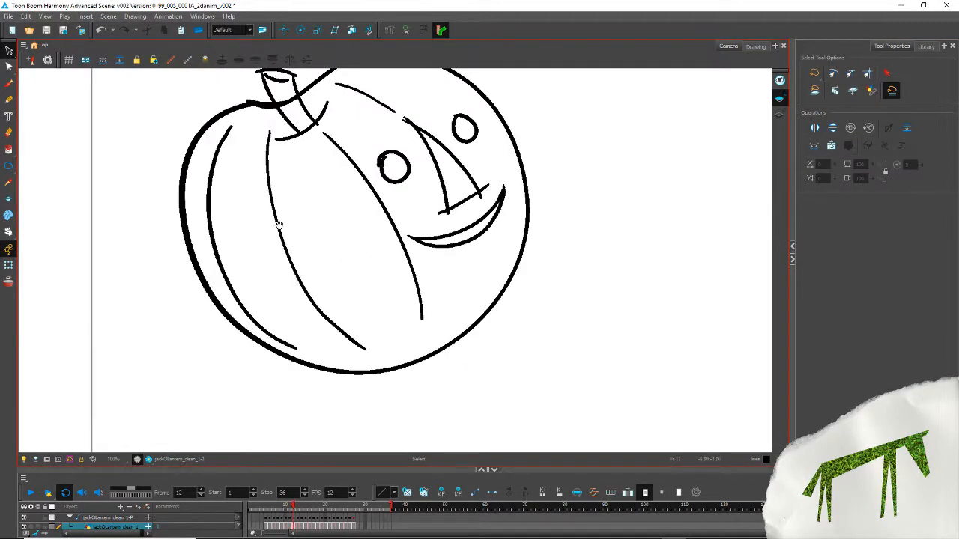
left_click_drag(323, 142, 312, 284)
key("period")
key("comma")
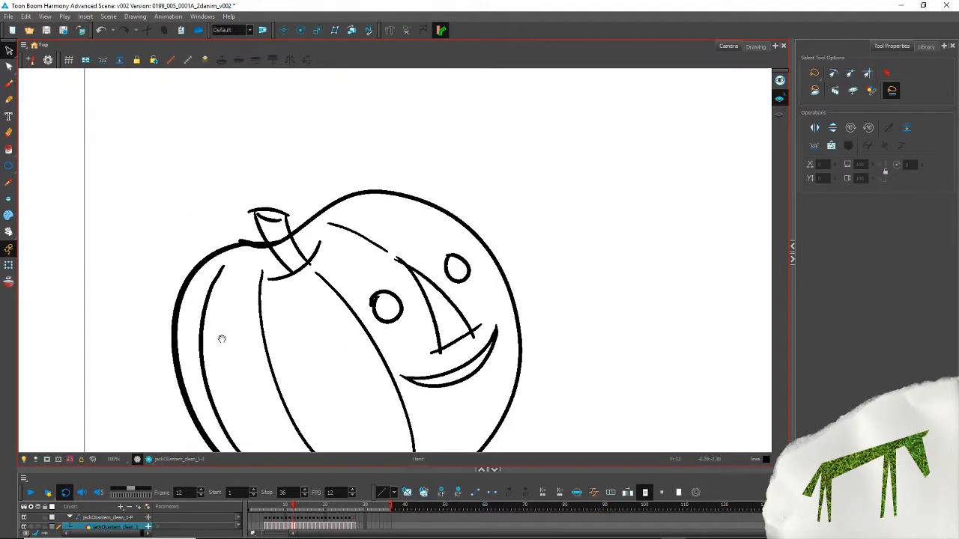
left_click_drag(221, 336, 320, 253)
mouse_move(340, 367)
left_mouse_down()
mouse_move(274, 314)
mouse_move(283, 334)
mouse_move(234, 349)
left_mouse_up()
left_click(8, 101)
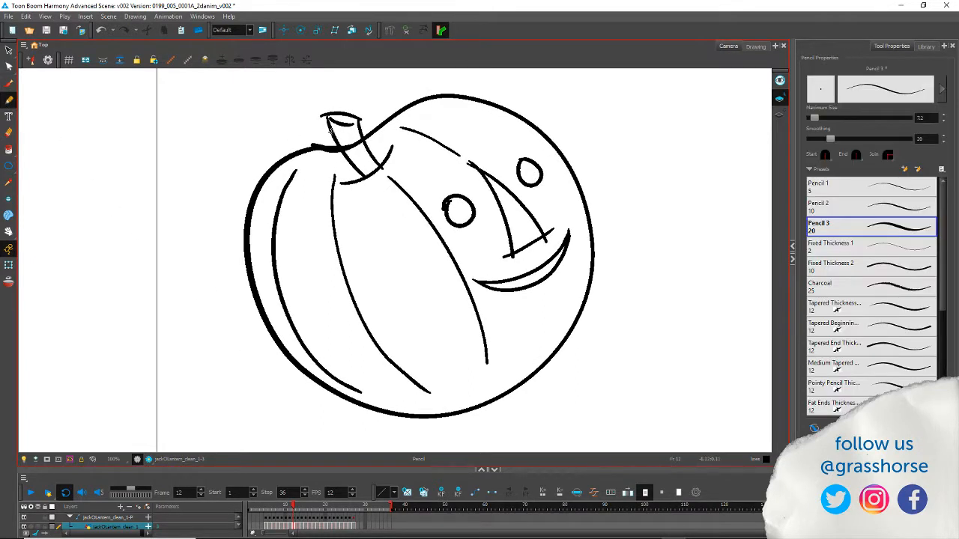
mouse_move(366, 132)
left_mouse_down()
mouse_move(276, 164)
mouse_move(243, 201)
mouse_move(236, 265)
mouse_move(247, 309)
mouse_move(267, 354)
mouse_move(294, 379)
mouse_move(338, 405)
mouse_move(442, 417)
mouse_move(483, 402)
mouse_move(586, 314)
mouse_move(599, 219)
mouse_move(578, 160)
mouse_move(549, 124)
mouse_move(507, 100)
mouse_move(427, 91)
mouse_move(377, 122)
mouse_move(289, 361)
left_mouse_up()
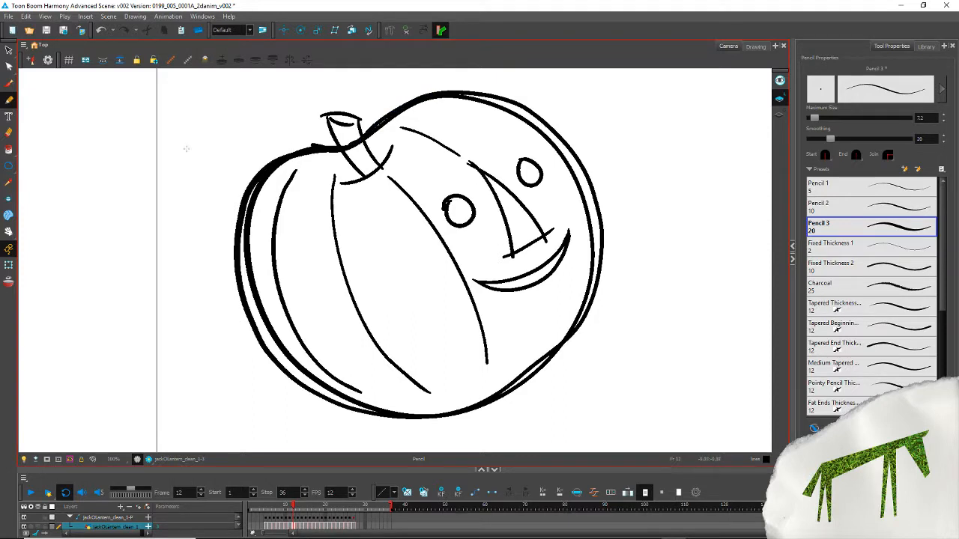
Step: Delete the old rough outline on frame 12 and smooth the newly drawn one
left_click(9, 49)
left_click(255, 201)
key("Delete")
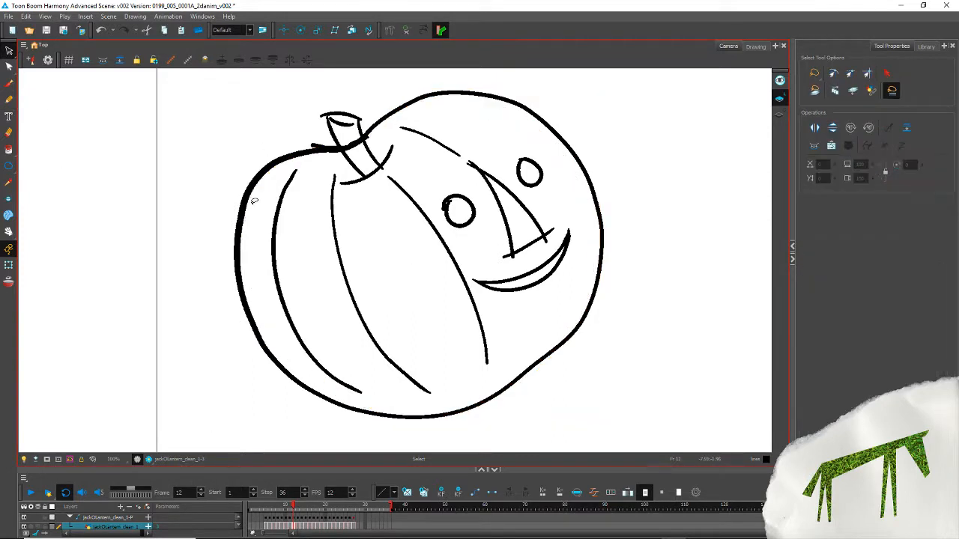
left_click(251, 166)
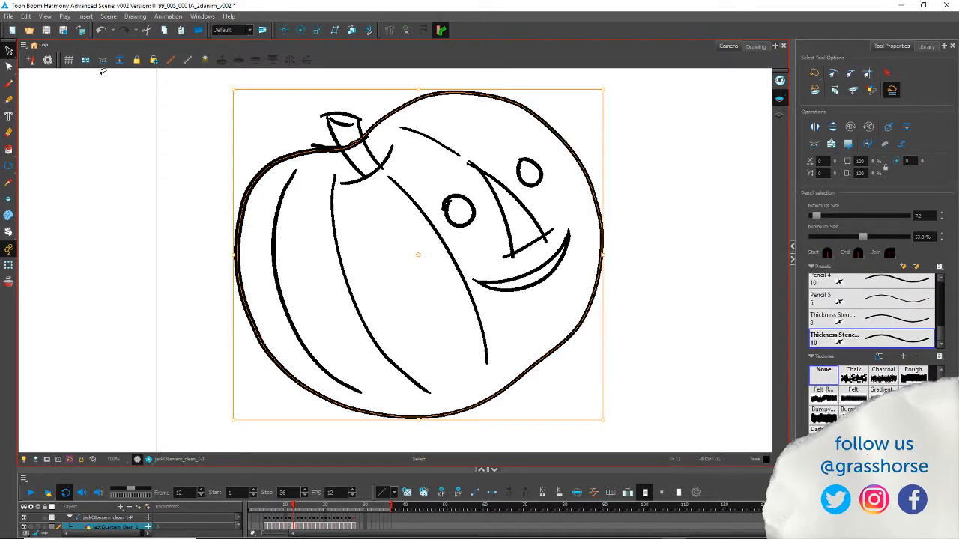
left_click(888, 127)
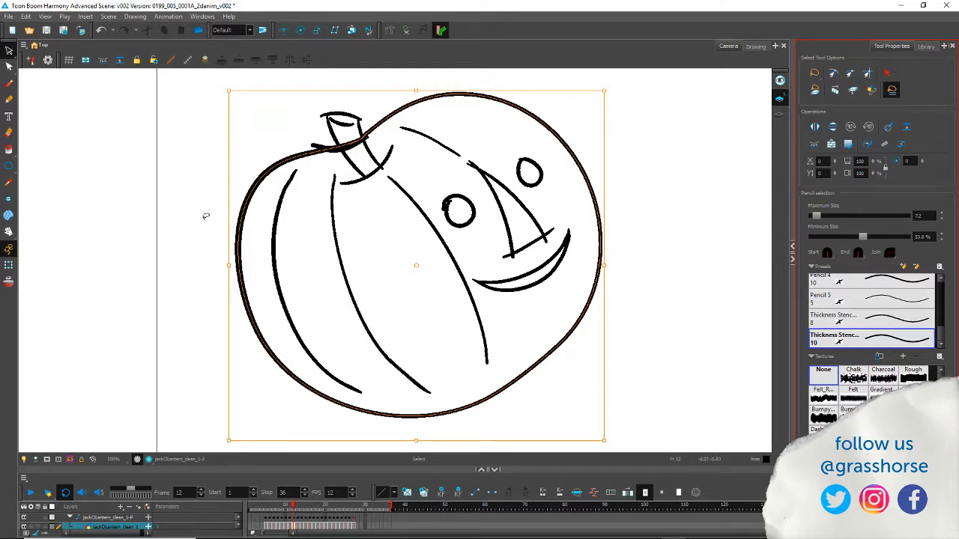
Step: Reshape the lower edge of the pumpkin's outline with the Contour Editor, evening out the curve at its bottom
left_click(14, 69)
left_click(463, 410)
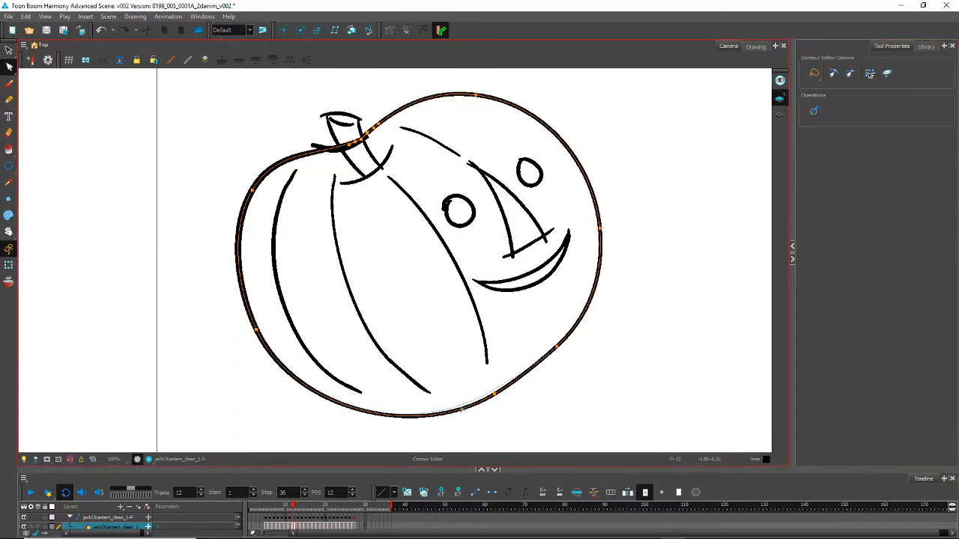
left_click_drag(461, 409, 470, 406)
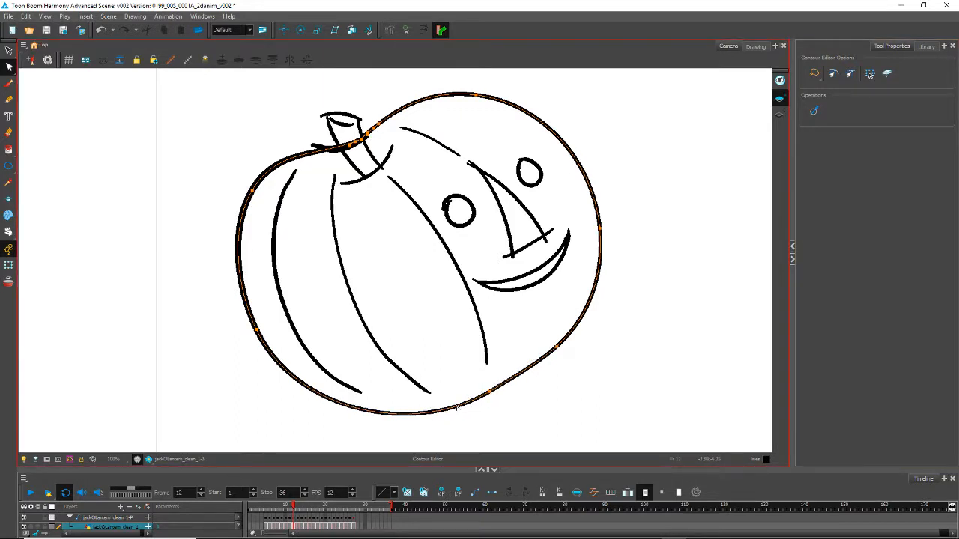
left_click_drag(311, 395, 318, 400)
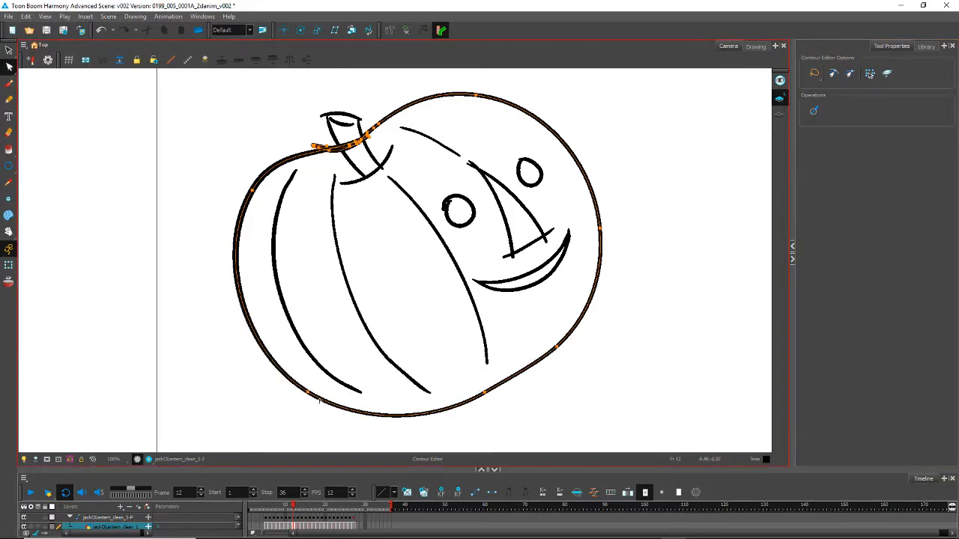
left_click_drag(484, 393, 437, 411)
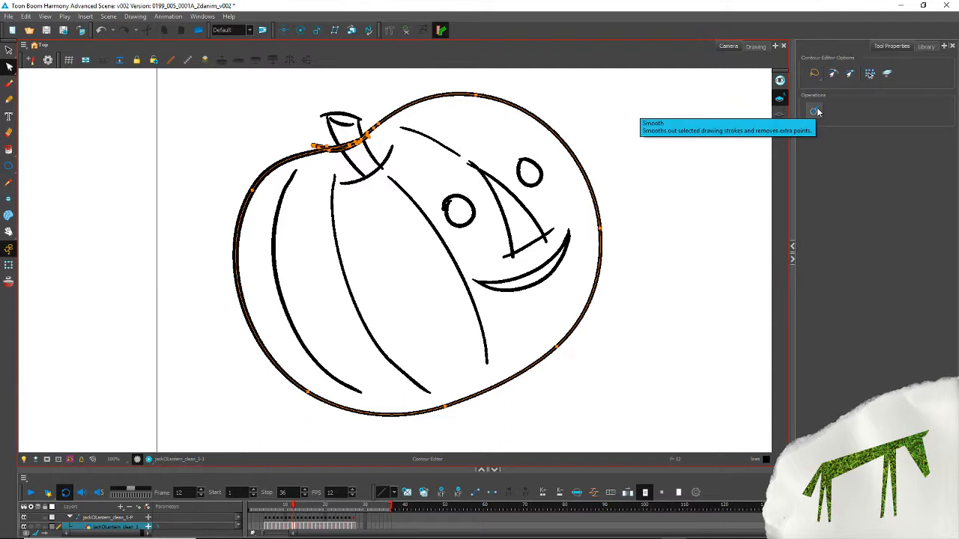
Step: Delete the leftover pieces of the old outline where it crosses the stem
left_click(9, 50)
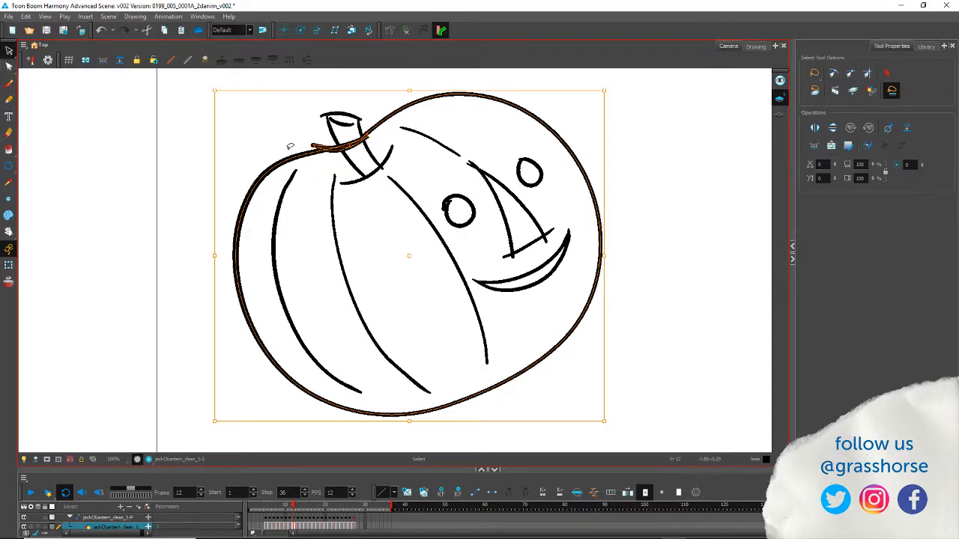
left_click(185, 96)
scroll(299, 99, "up", 5)
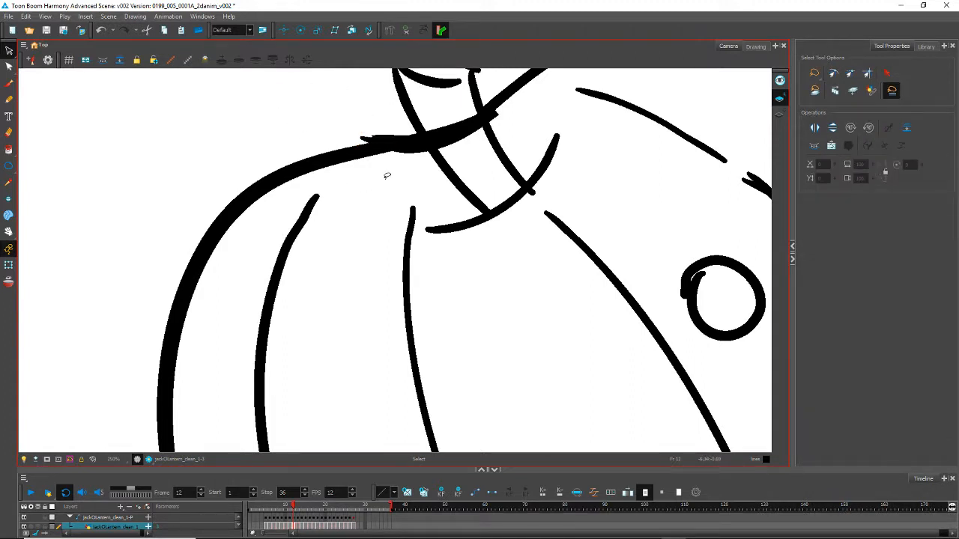
left_click(364, 137)
key("Delete")
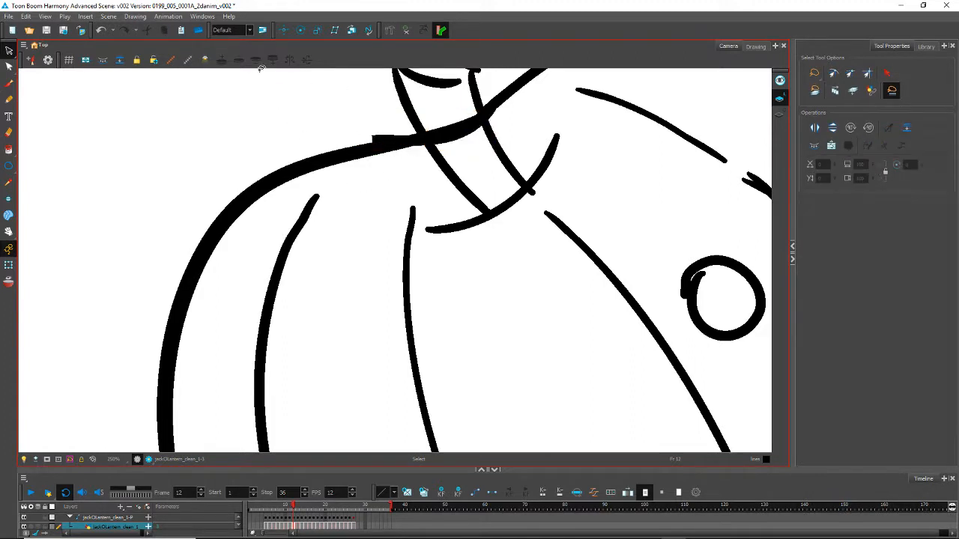
left_click(368, 134)
key("Delete")
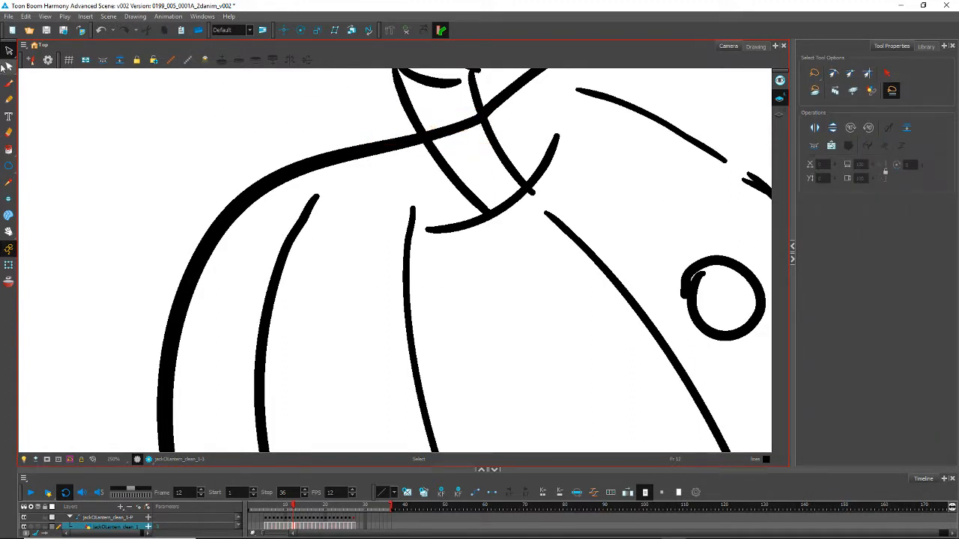
Step: Round out the pumpkin outline's left side by adjusting the contour handles at its upper-left and lower-left points
scroll(316, 167, "down", 3)
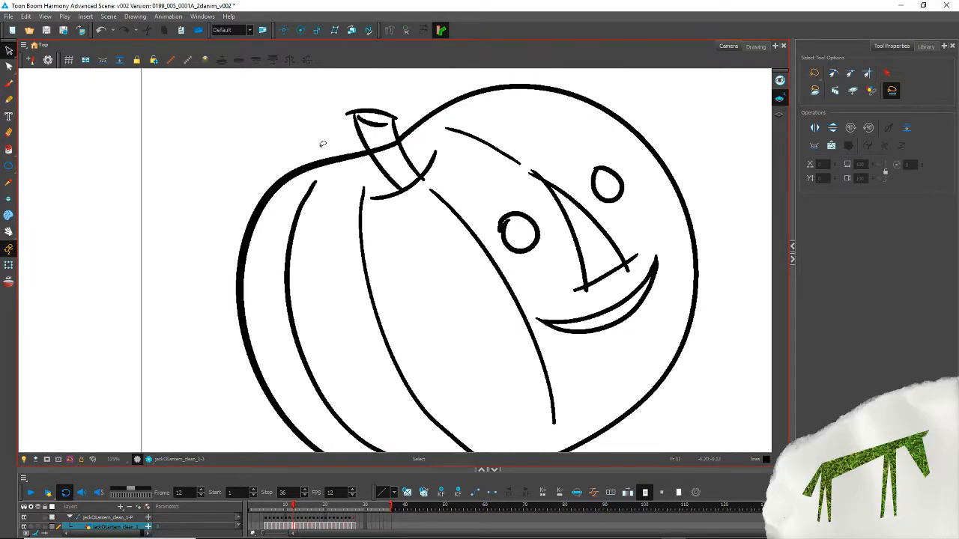
scroll(226, 245, "down", 2)
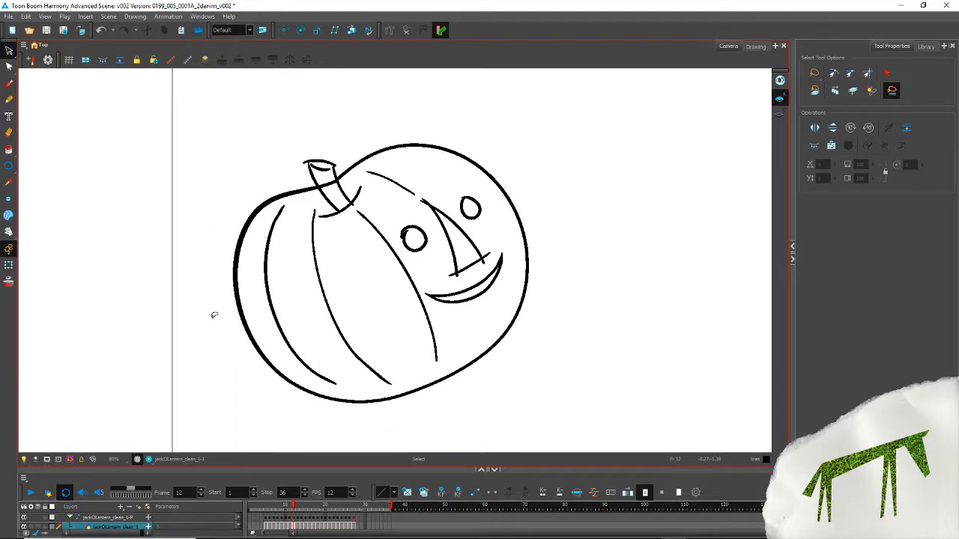
left_click_drag(190, 325, 288, 279)
left_click(8, 66)
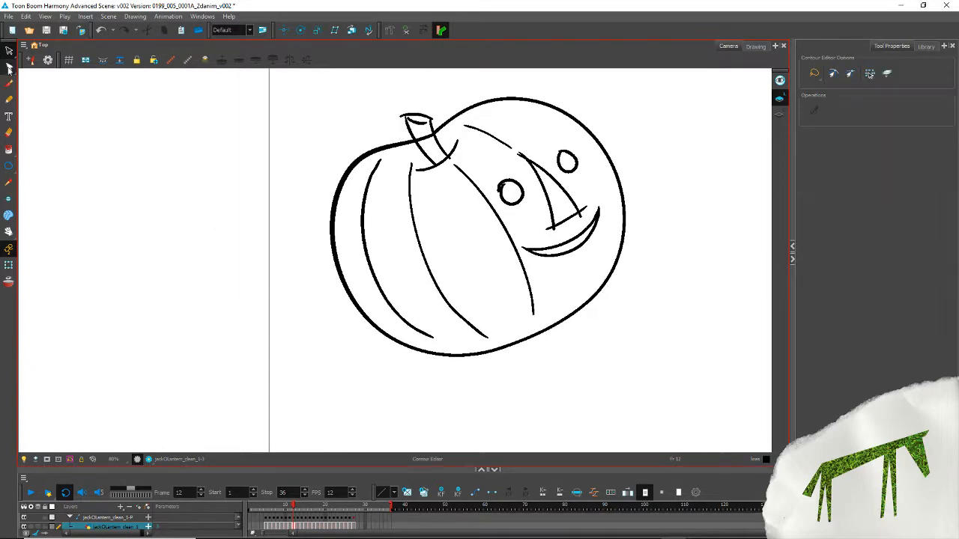
left_click(344, 180)
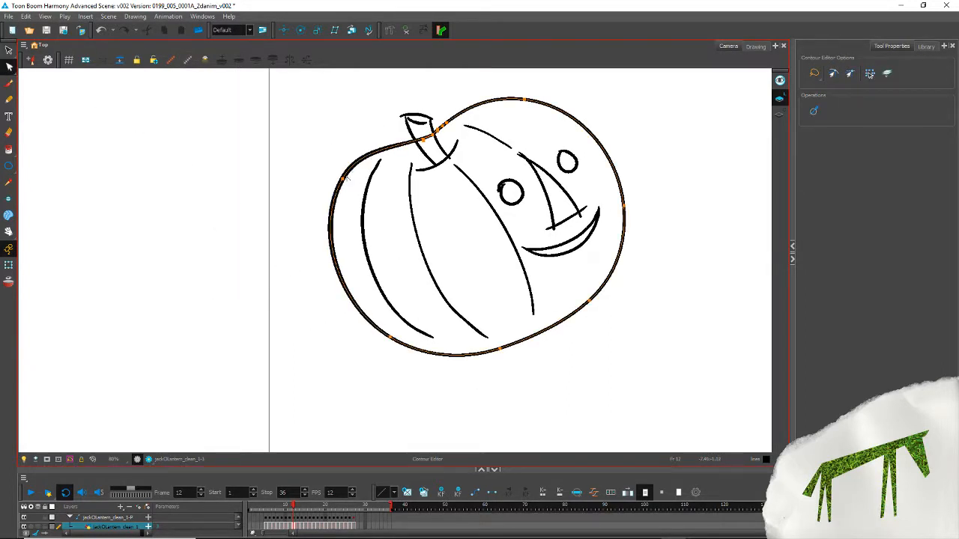
left_click(339, 183)
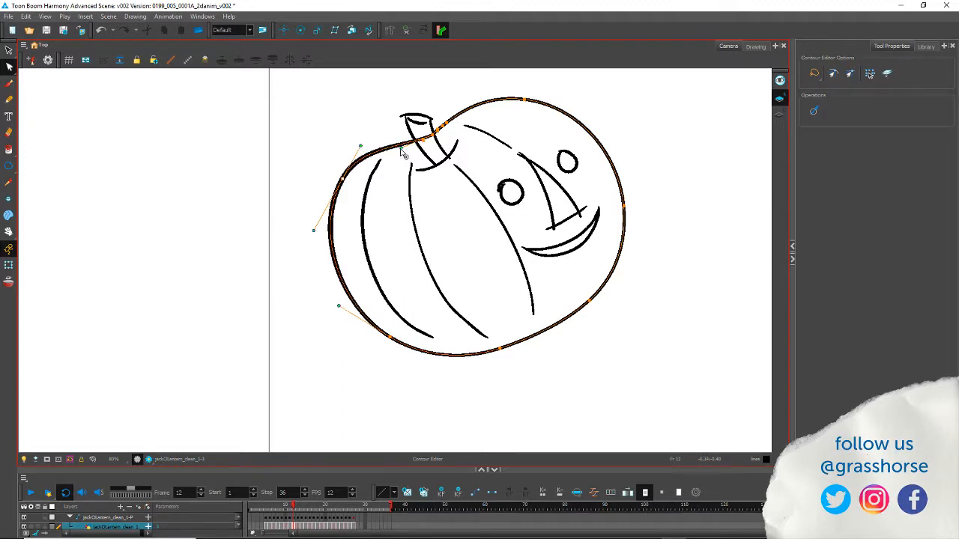
left_click_drag(401, 149, 359, 140)
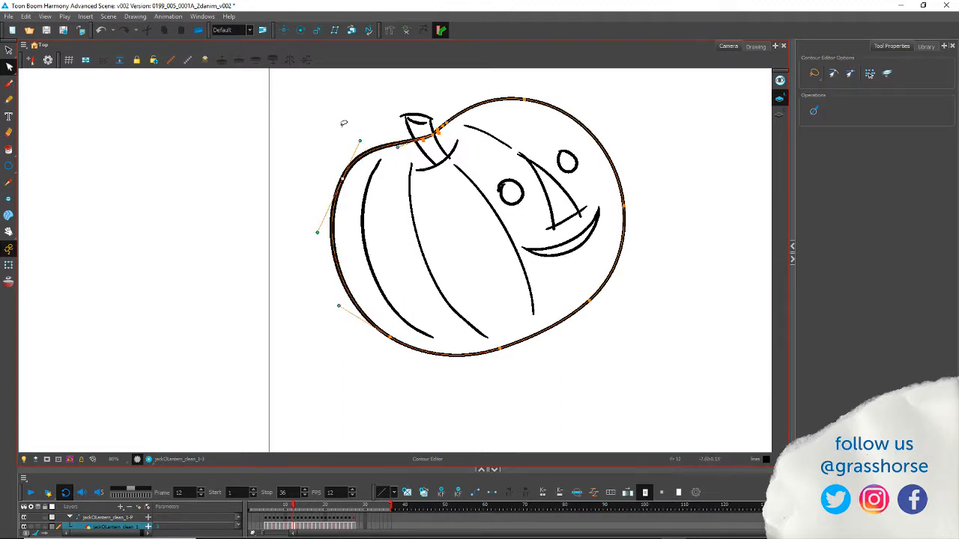
left_click_drag(318, 233, 318, 238)
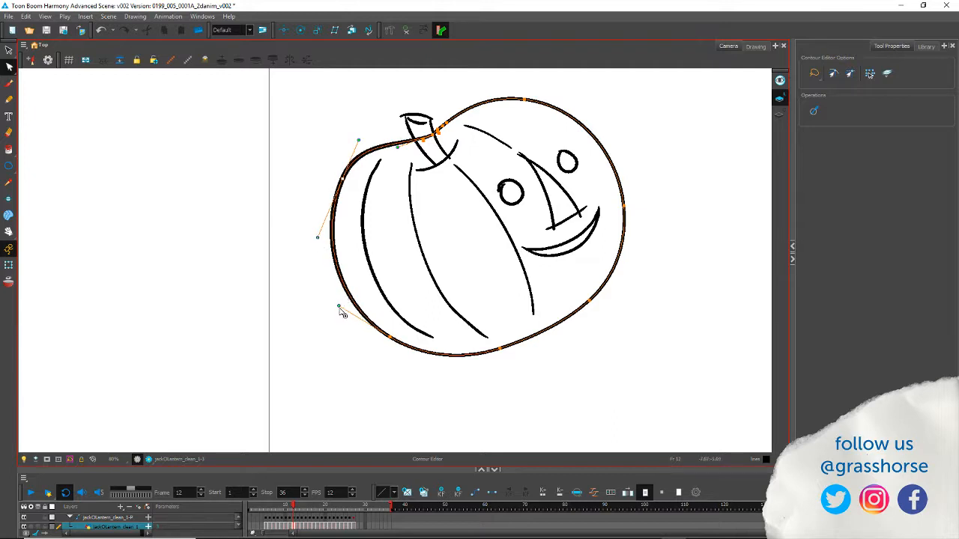
left_click_drag(339, 306, 338, 310)
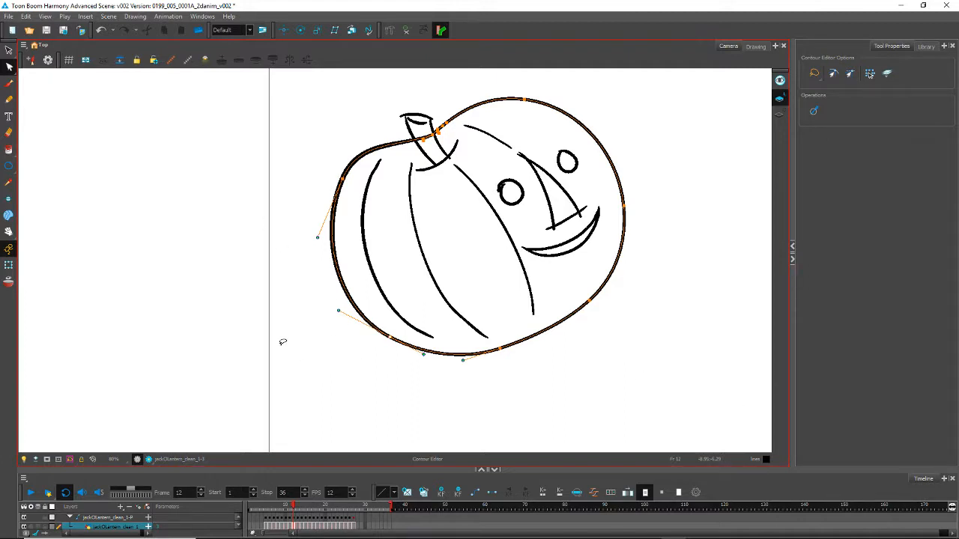
left_click(343, 179)
left_click_drag(358, 141, 346, 147)
left_click(323, 145)
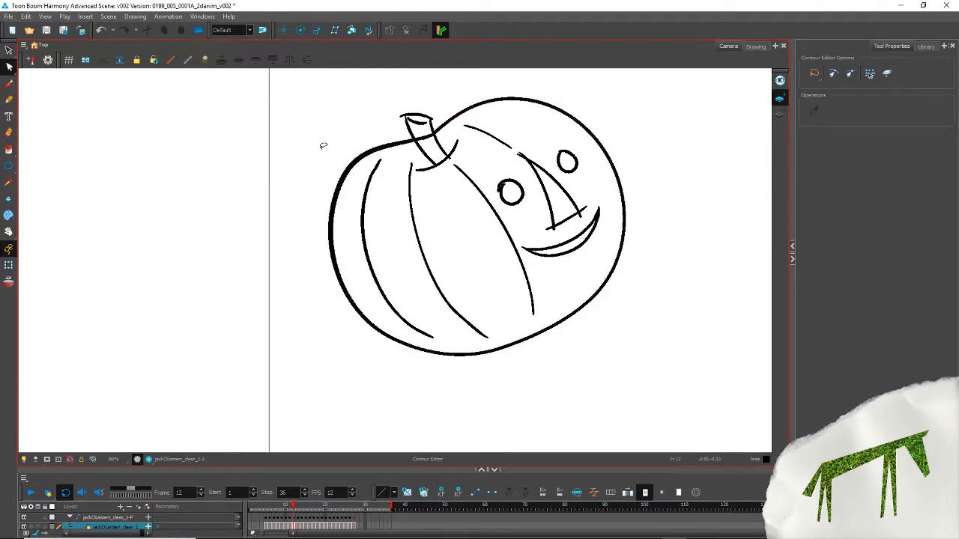
Step: Shift the outline's upper-left contour point slightly outward and down to fill out the pumpkin's left side
left_click(335, 159)
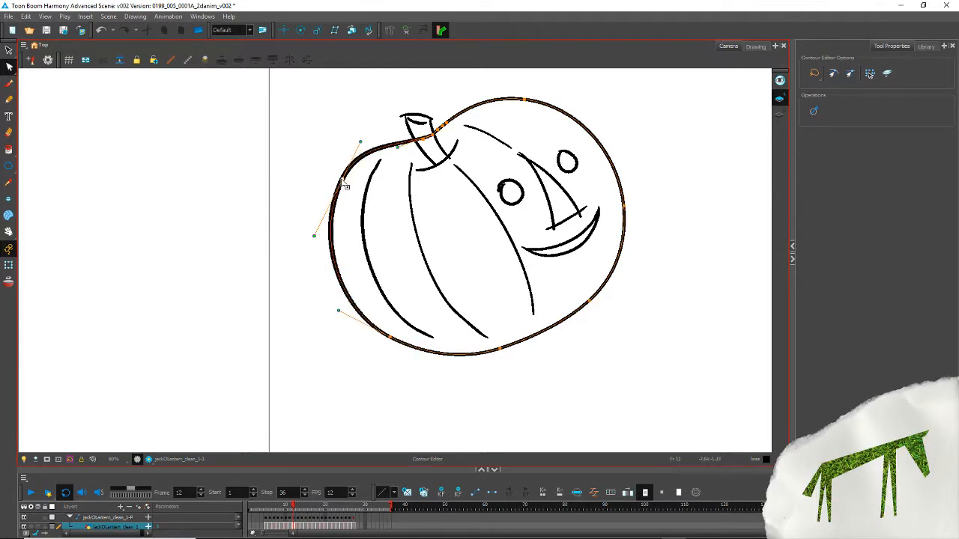
left_click(340, 180)
left_click(318, 177)
left_click(334, 198)
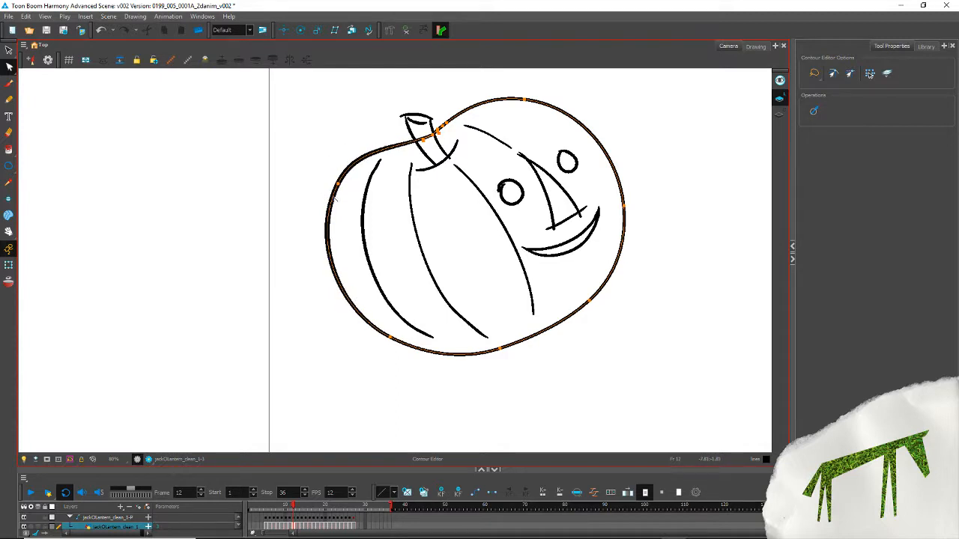
left_click(326, 165)
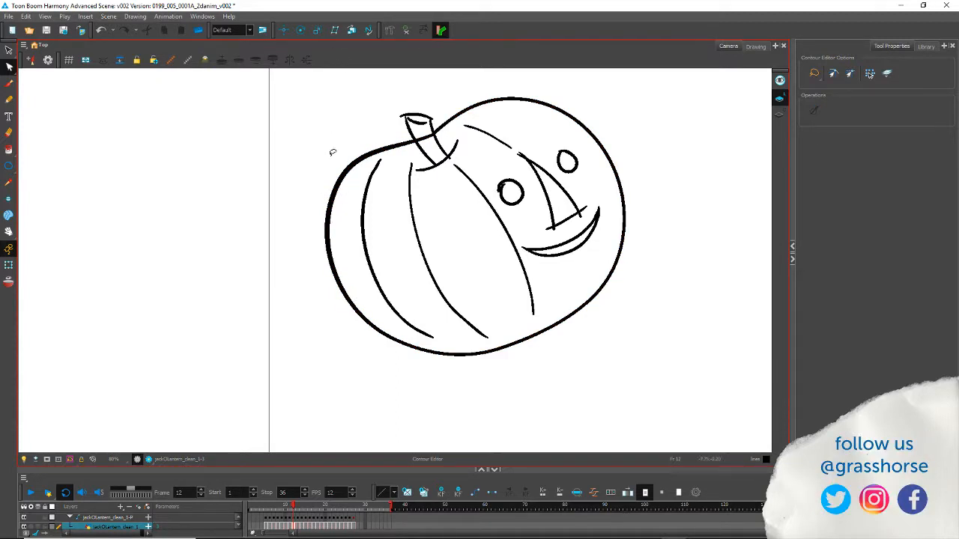
Step: Select the stem's lines on frame 12 and move them slightly up and to the left on the pumpkin
mouse_move(311, 178)
left_mouse_down()
mouse_move(319, 172)
mouse_move(317, 182)
left_mouse_up()
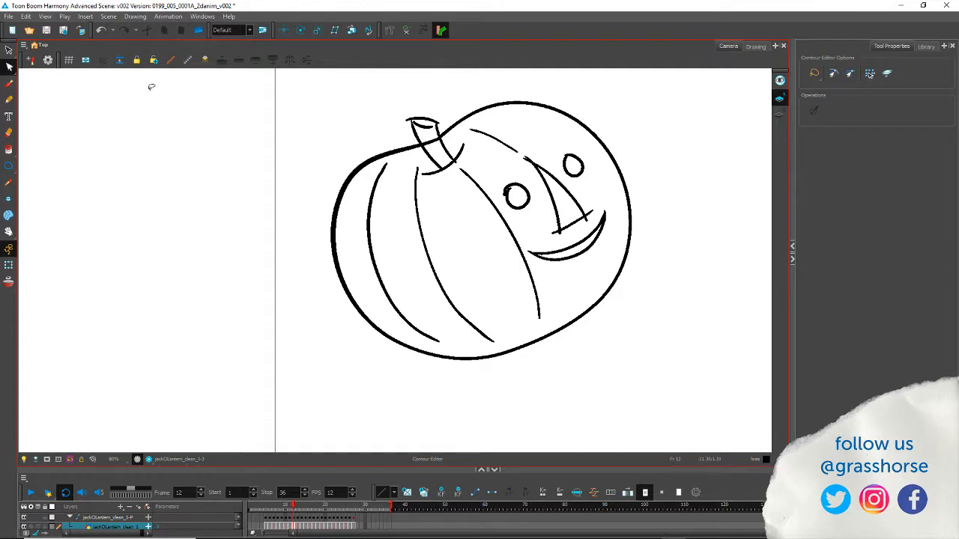
left_click(8, 99)
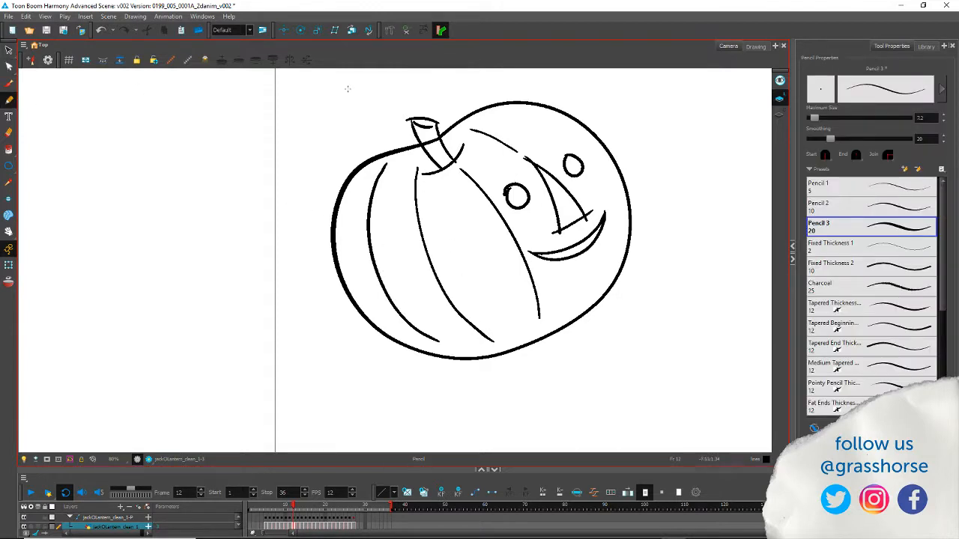
left_click_drag(9, 51, 49, 53)
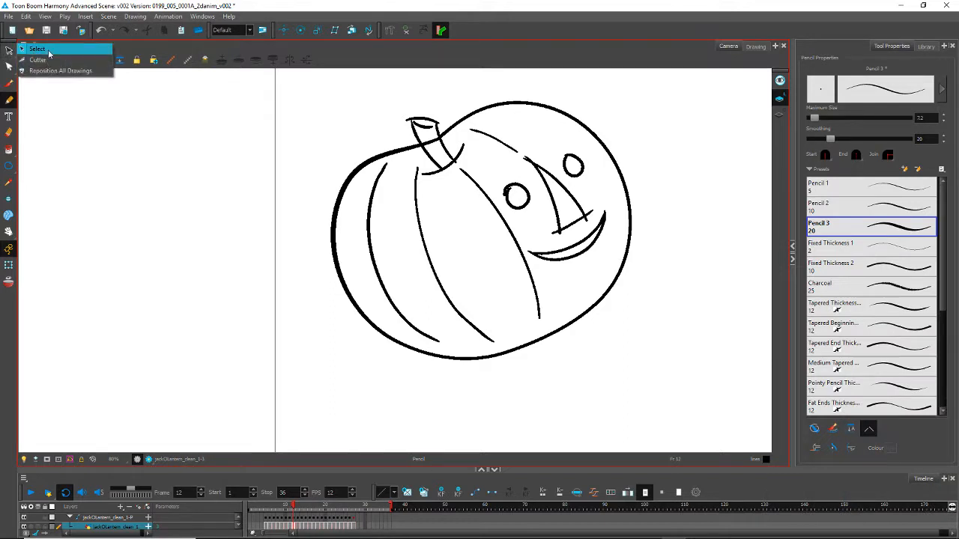
left_click(48, 51)
mouse_move(430, 162)
left_mouse_down()
mouse_move(442, 179)
mouse_move(454, 145)
left_mouse_up()
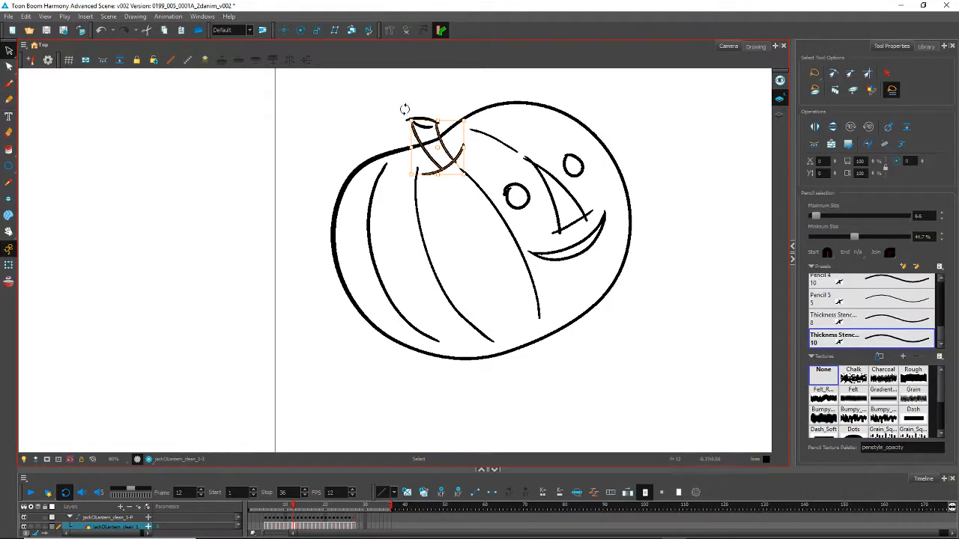
left_click_drag(404, 109, 396, 93)
left_click_drag(432, 159, 410, 145)
Step: Flip back and forth between frame 12 and its neighbouring frames to compare the stem's position and angle
key("comma")
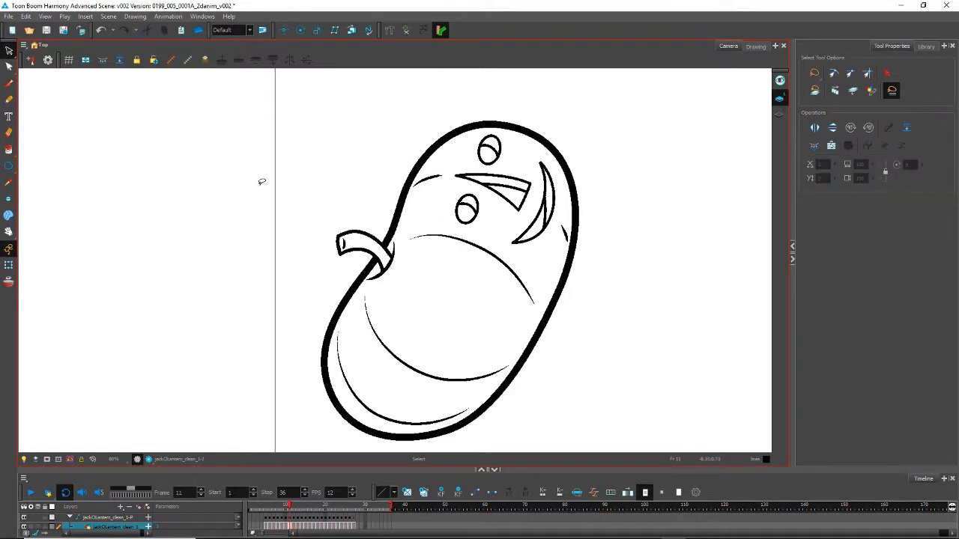
key("period")
key("comma")
key("comma")
key("period")
key("period")
key("period")
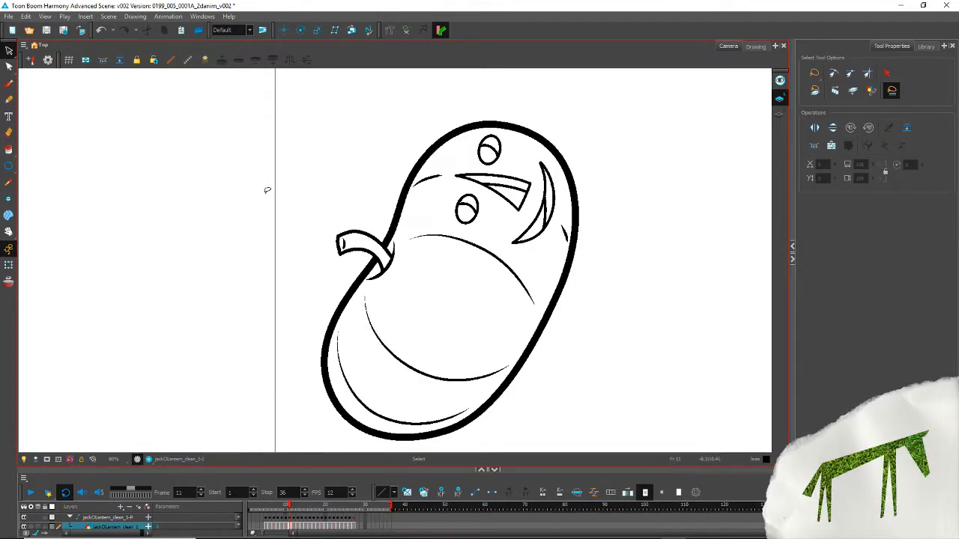
key("comma")
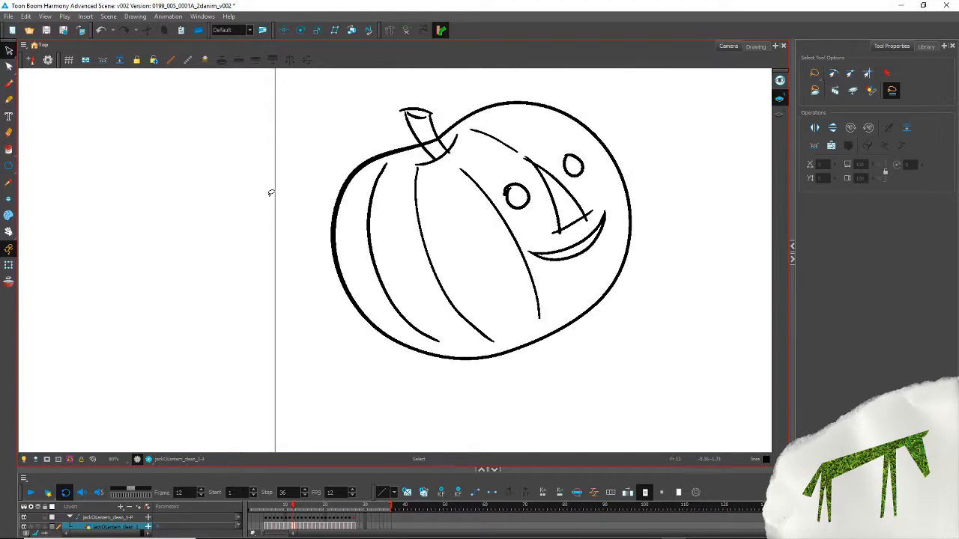
key("period")
key("comma")
key("period")
key("comma")
Step: Select all of the stem's lines and rotate them slightly clockwise
mouse_move(426, 164)
left_mouse_down()
mouse_move(455, 140)
mouse_move(406, 137)
left_mouse_up()
left_click(421, 118, "shift")
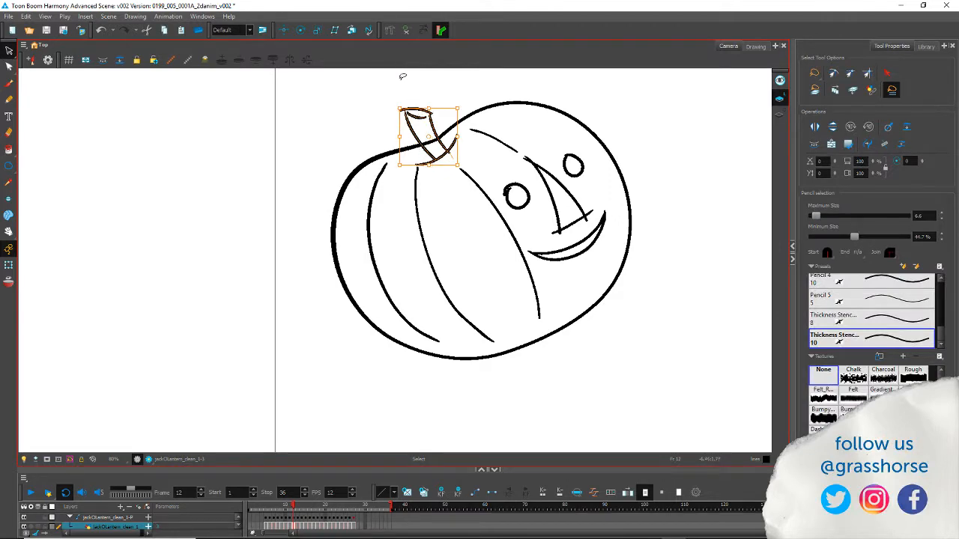
left_click_drag(358, 194, 349, 292)
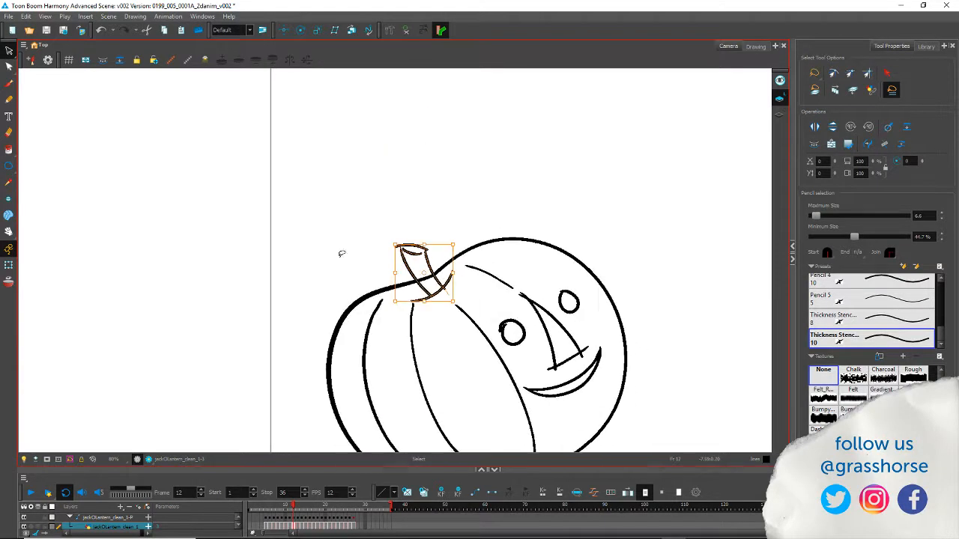
key("space")
left_click_drag(350, 332, 246, 277)
scroll(162, 232, "down", 4)
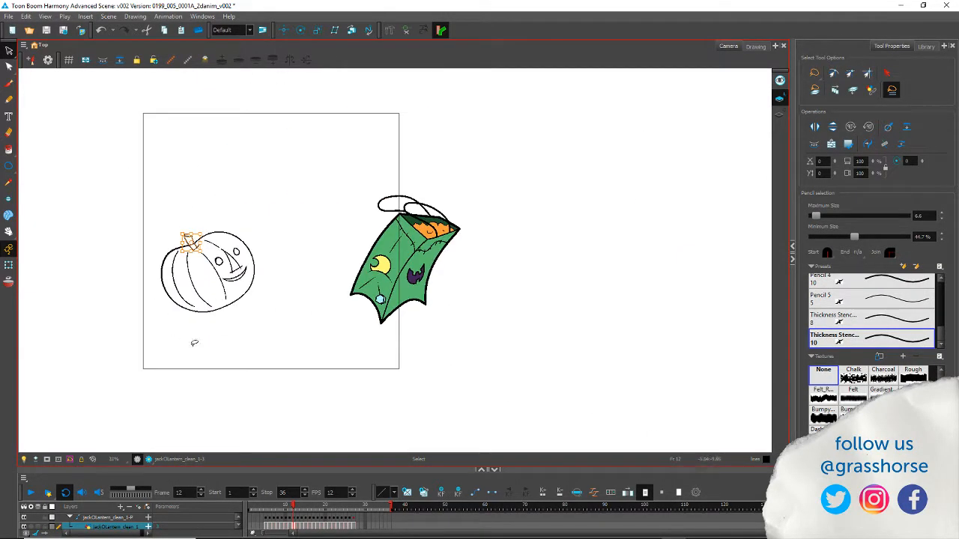
scroll(176, 285, "up", 4)
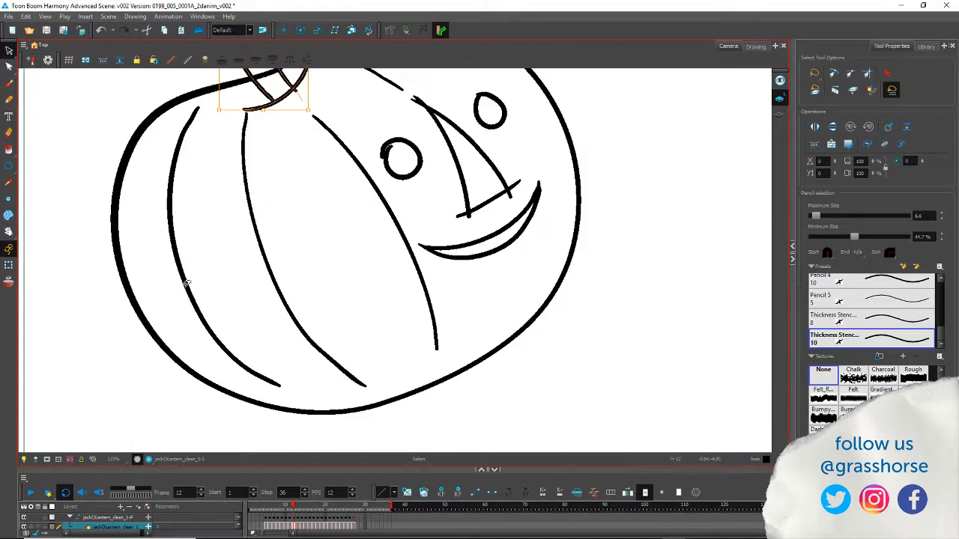
key("space")
left_click_drag(196, 135, 367, 296)
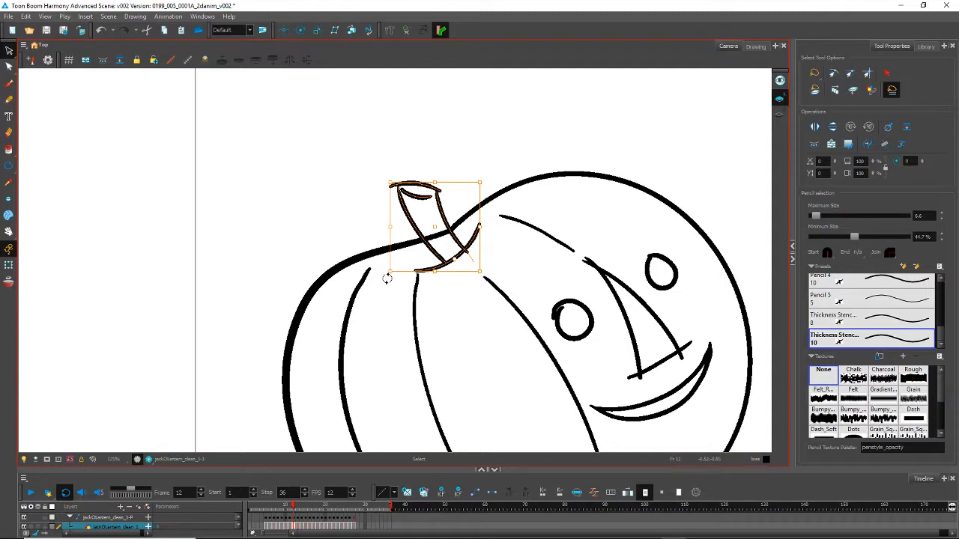
left_click_drag(386, 278, 379, 268)
left_click(349, 204)
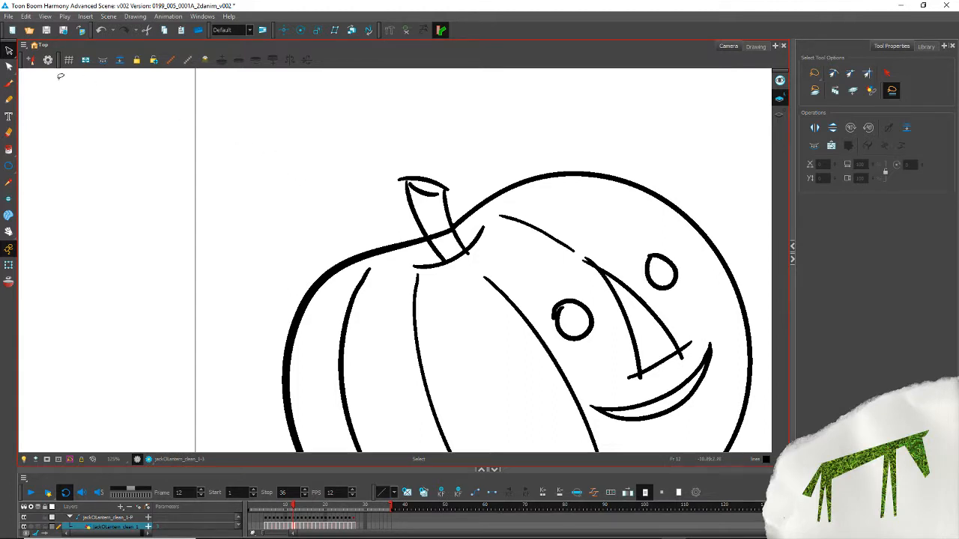
Step: Redraw the stem's two side lines with the Pencil, extending them a little above the old stem top
left_click(9, 101)
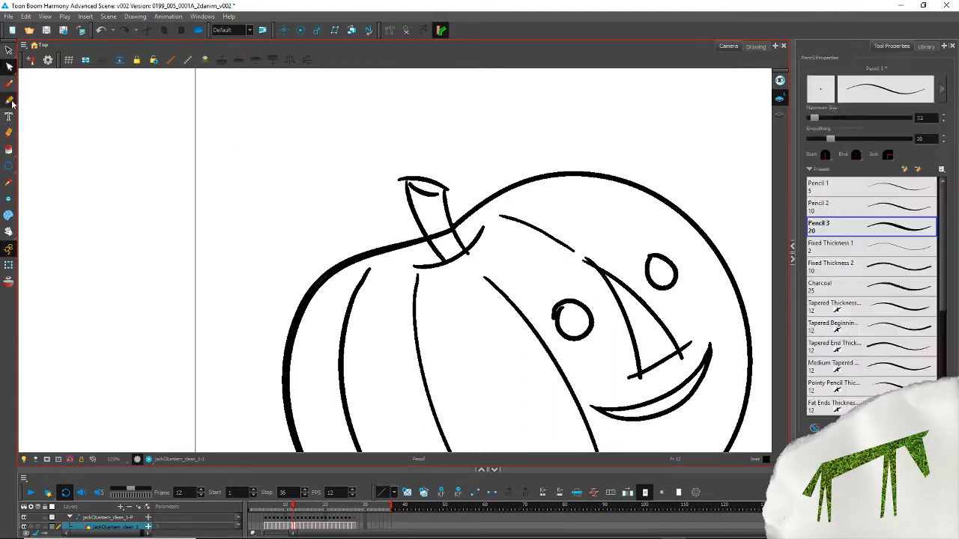
mouse_move(405, 161)
left_mouse_down()
mouse_move(413, 224)
mouse_move(448, 265)
left_mouse_up()
left_click_drag(446, 164, 448, 224)
Step: Delete the stem's old left and right side lines beneath the new strokes
key("alt+s")
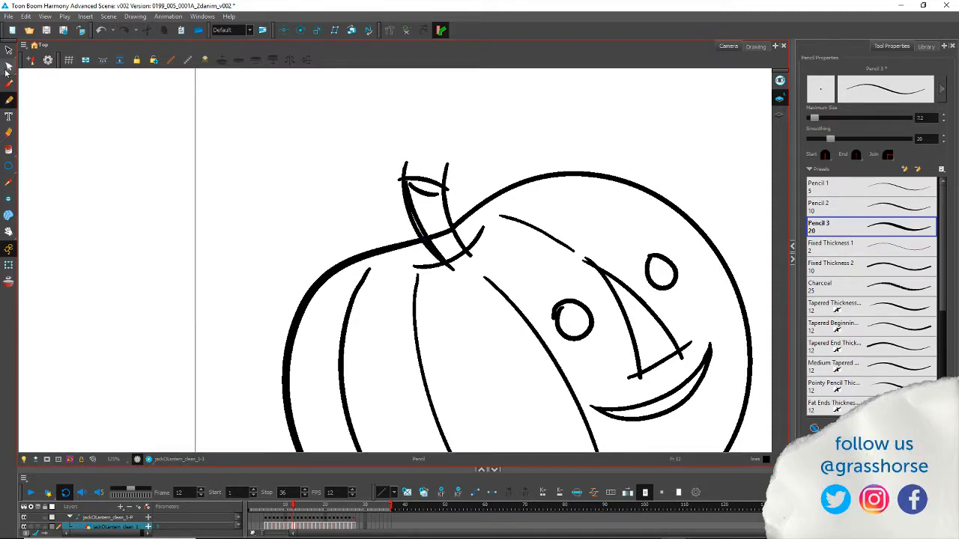
left_click(412, 202)
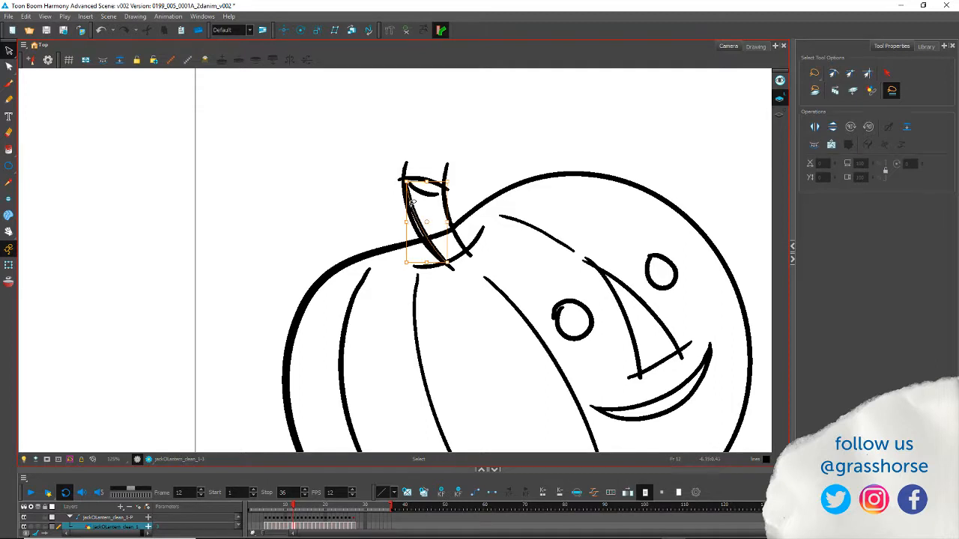
left_click(358, 329)
left_click(446, 207)
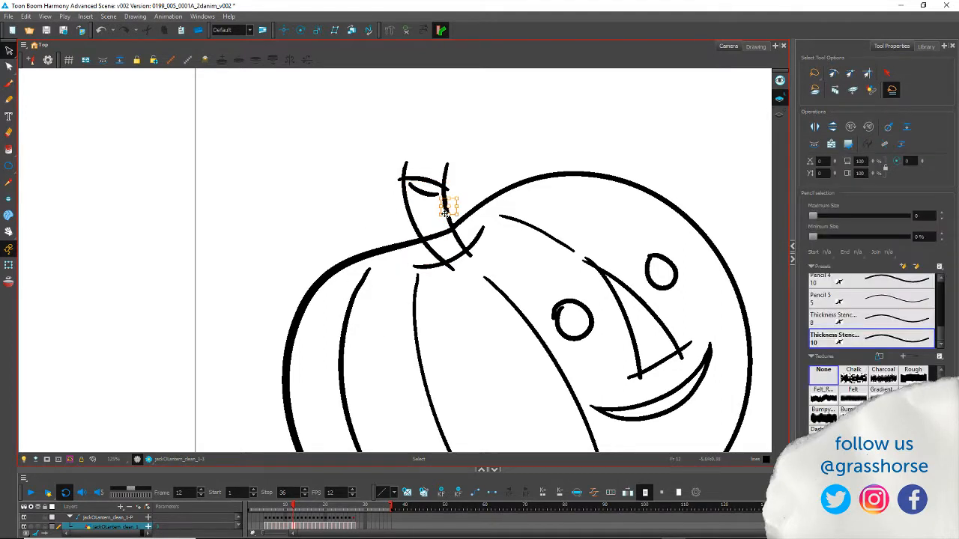
left_click(437, 277)
left_click(447, 199)
left_click(442, 287)
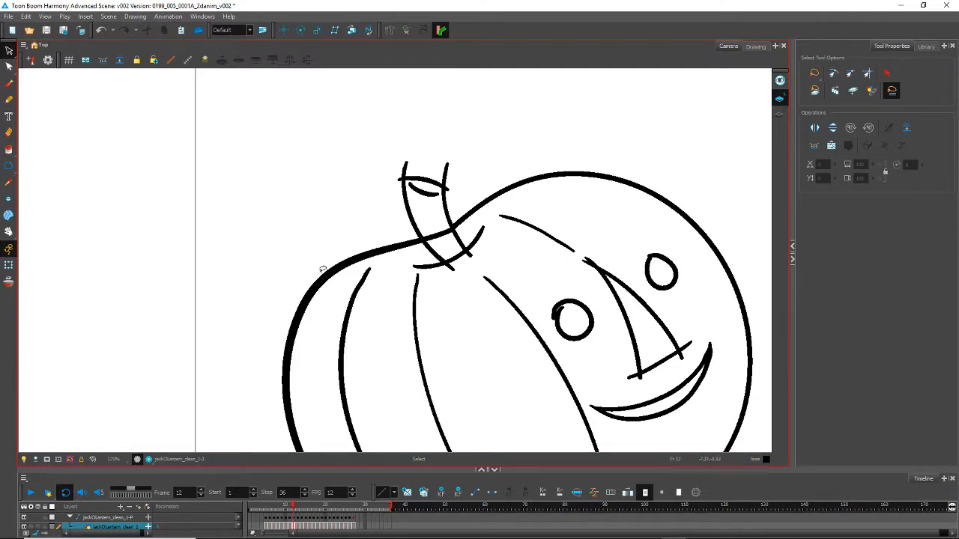
Step: Draw new pencil strokes over the pumpkin's three long vertical creases, starting the third one closer to the stem
left_click_drag(248, 375, 217, 223)
left_click_drag(240, 340, 245, 333)
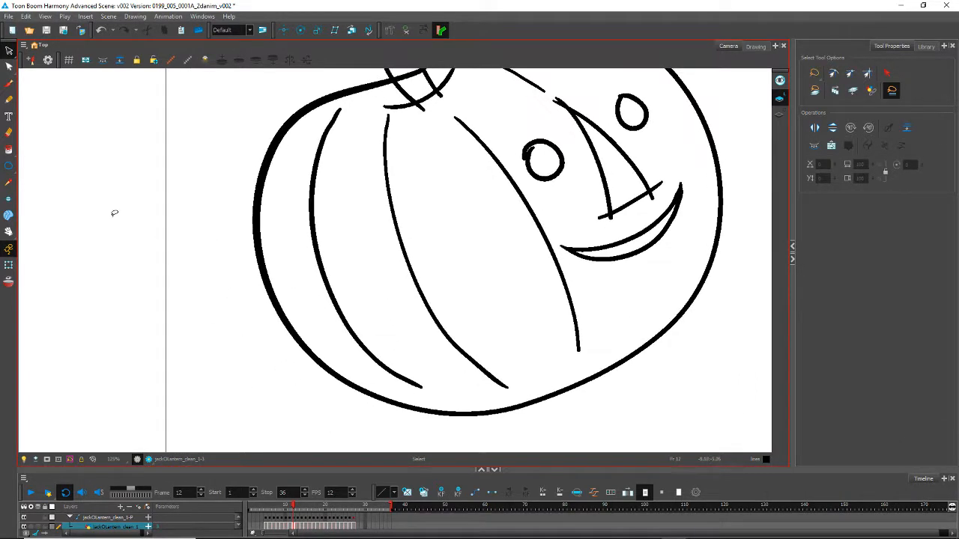
left_click(9, 100)
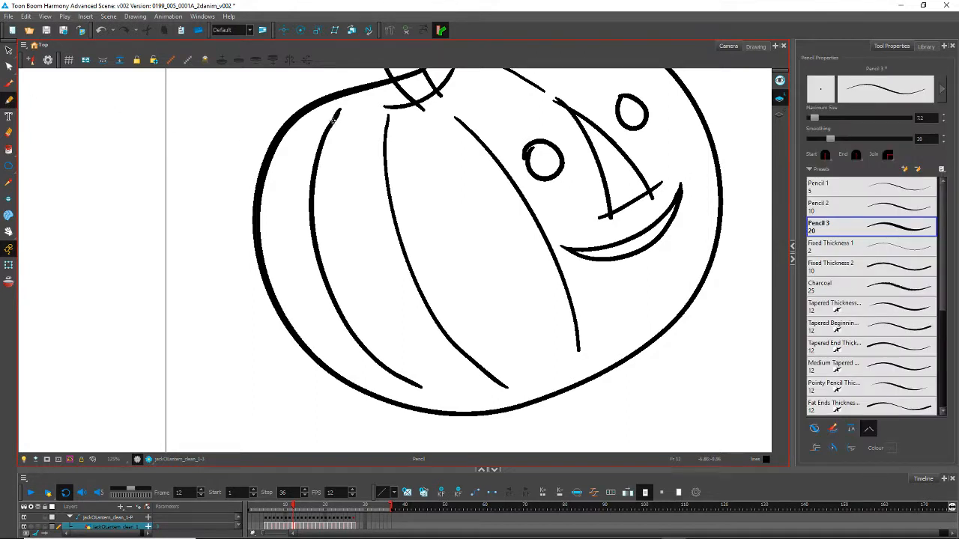
mouse_move(334, 117)
left_mouse_down()
mouse_move(314, 198)
mouse_move(328, 274)
mouse_move(374, 357)
mouse_move(424, 390)
left_mouse_up()
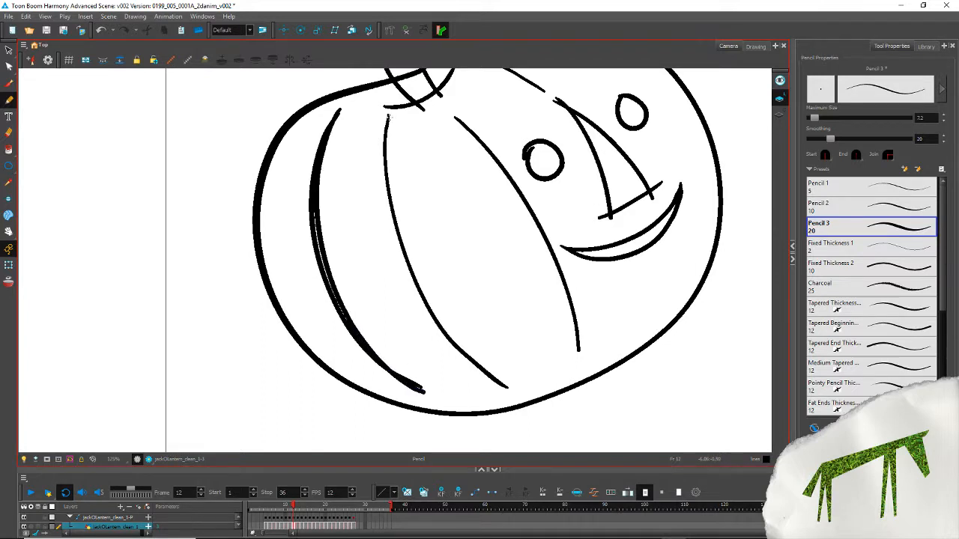
mouse_move(387, 117)
left_mouse_down()
mouse_move(389, 202)
mouse_move(409, 283)
mouse_move(453, 346)
mouse_move(508, 387)
left_mouse_up()
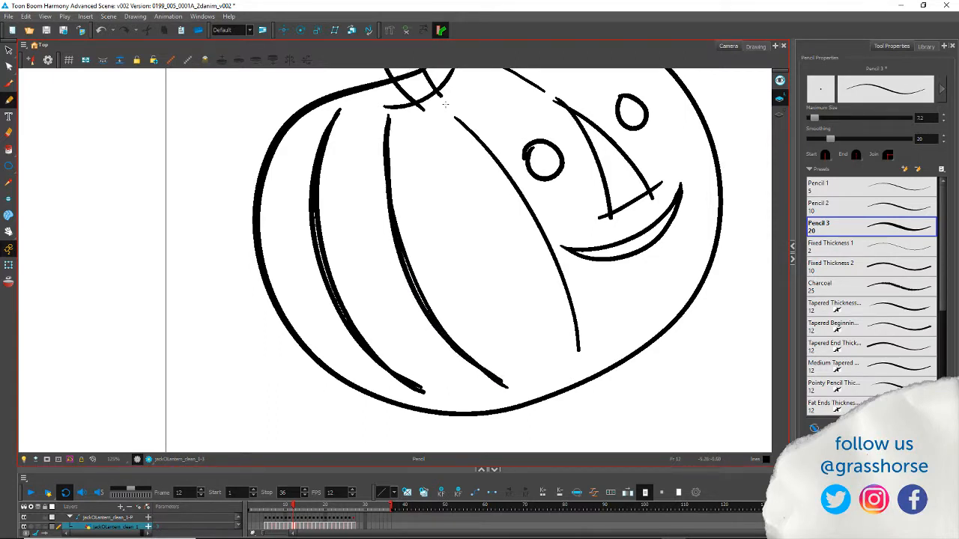
key("alt+s")
mouse_move(444, 103)
left_mouse_down()
mouse_move(519, 192)
mouse_move(547, 253)
mouse_move(573, 359)
left_mouse_up()
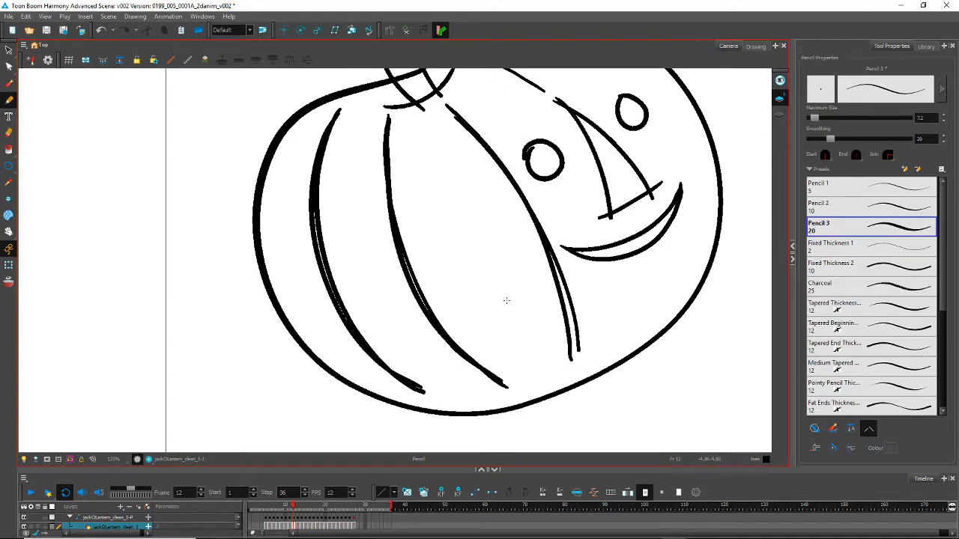
Step: Redraw the short crease right of the stem and add a small crease below the mouth
left_click_drag(486, 281, 452, 370)
left_click_drag(432, 150, 516, 181)
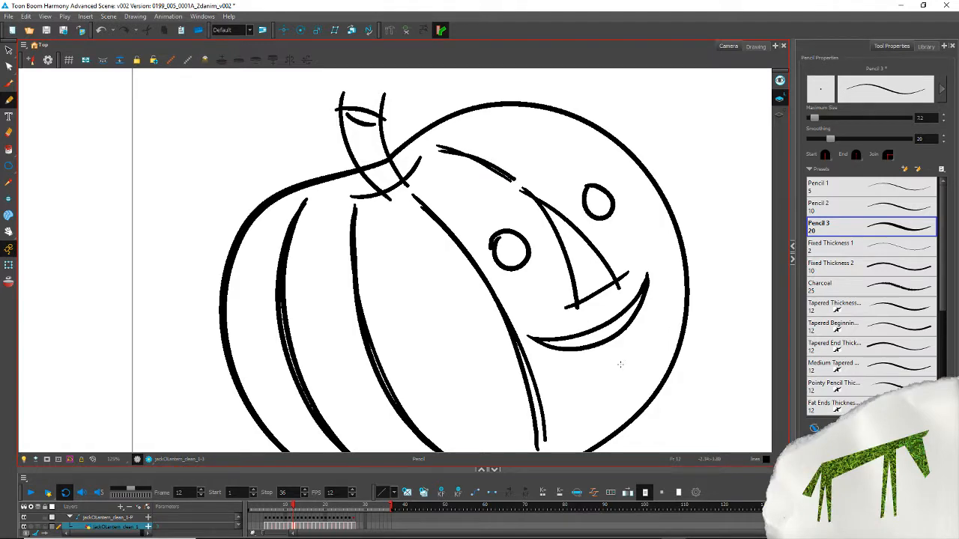
left_click_drag(624, 372, 625, 412)
left_click_drag(263, 382, 230, 294)
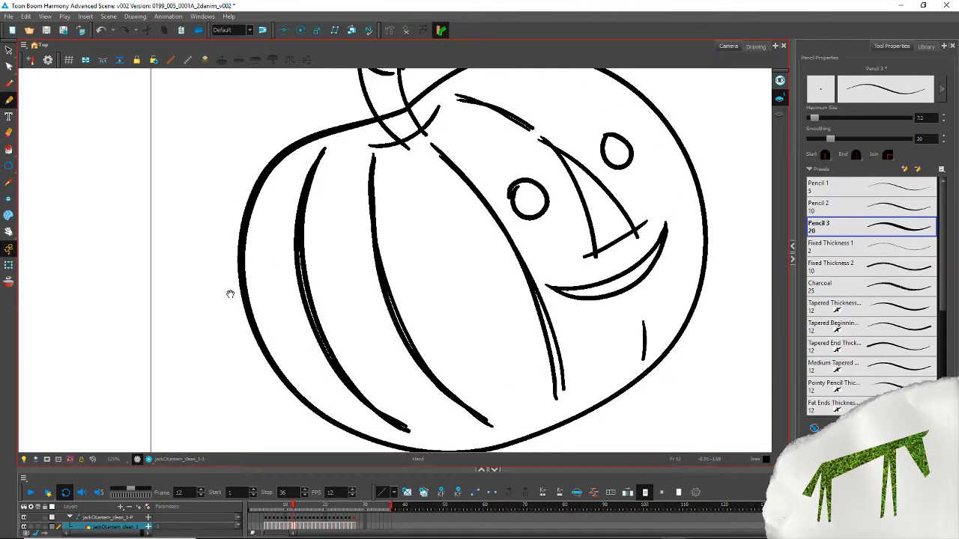
Step: On frame 13, draw a short crease below the mouth and give it the Tapered Thickness preset with maximum size 6
key("period")
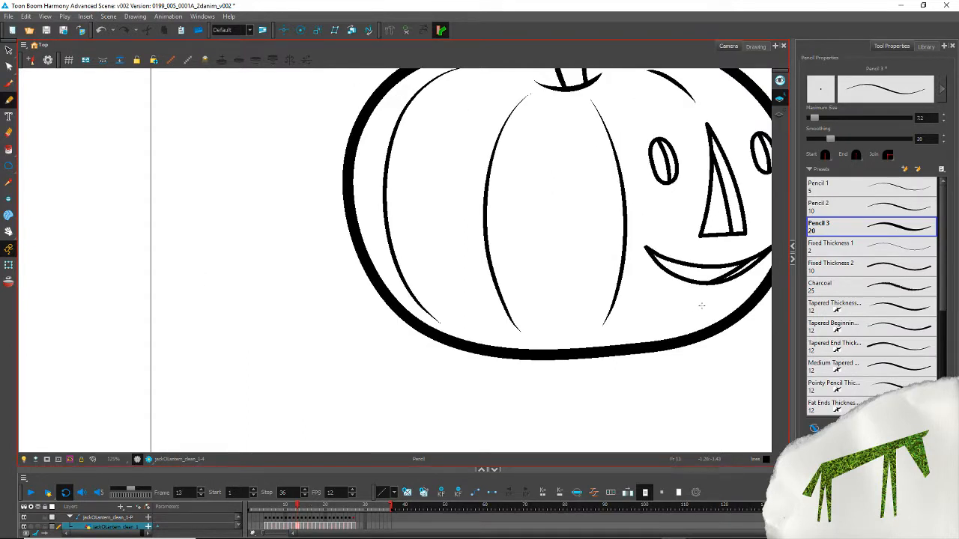
left_click_drag(707, 305, 693, 321)
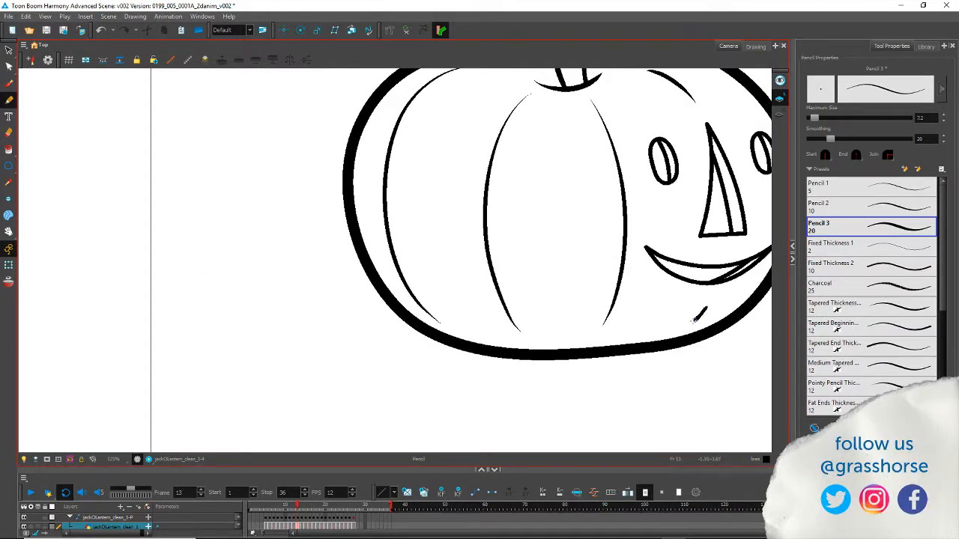
key("alt+s")
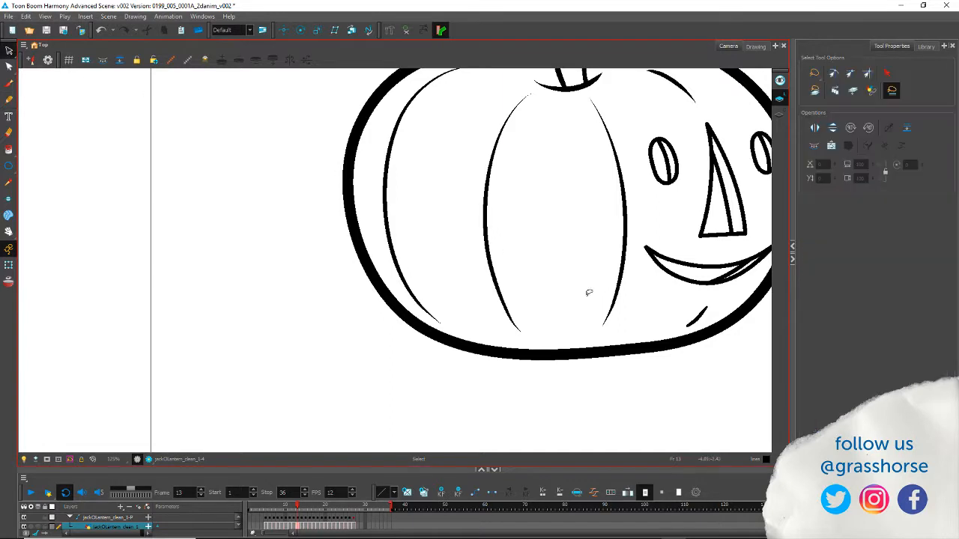
left_click(707, 317)
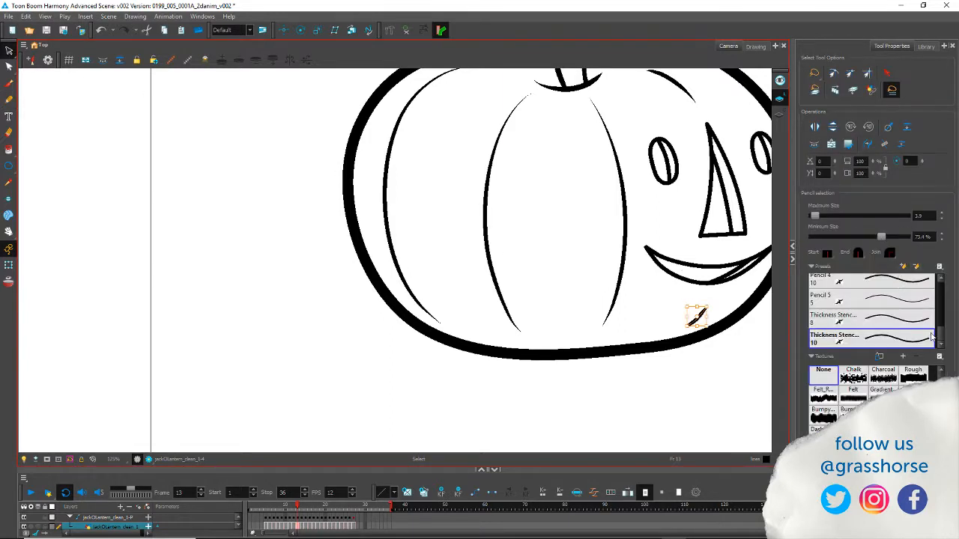
left_click_drag(940, 336, 936, 287)
left_click(895, 287)
double_click(923, 215)
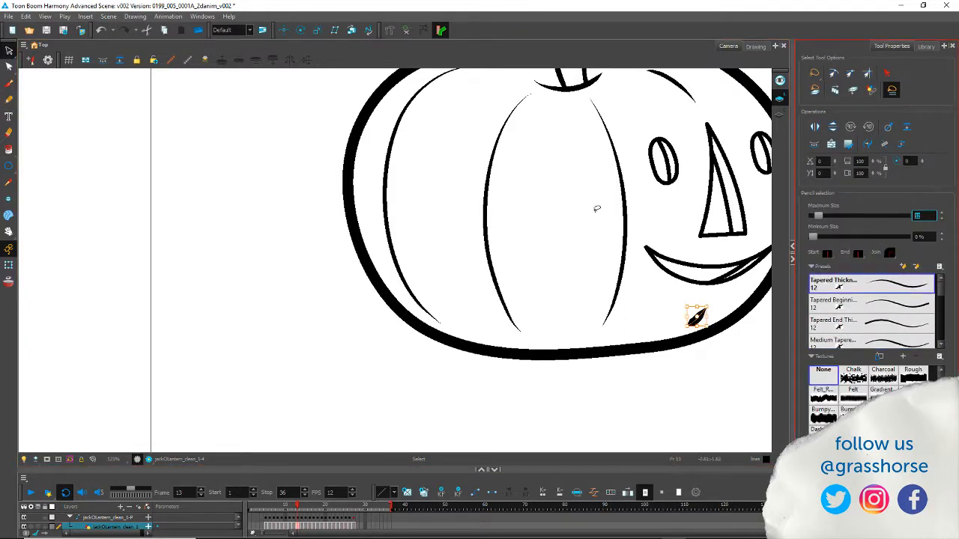
type("6")
key("Return")
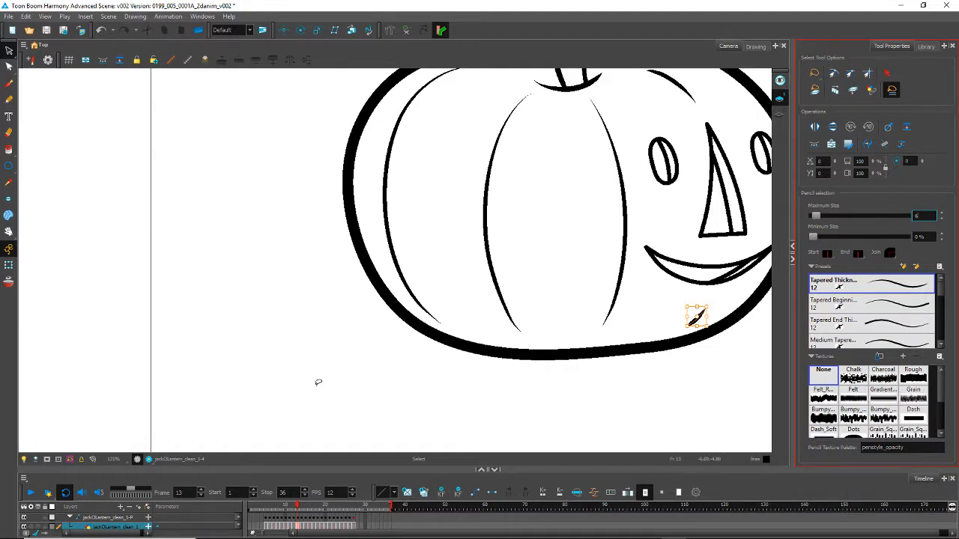
key("Return")
left_click(260, 388)
Step: Return to frame 12 and delete the doubled stroke along the pumpkin's leftmost crease
key("period")
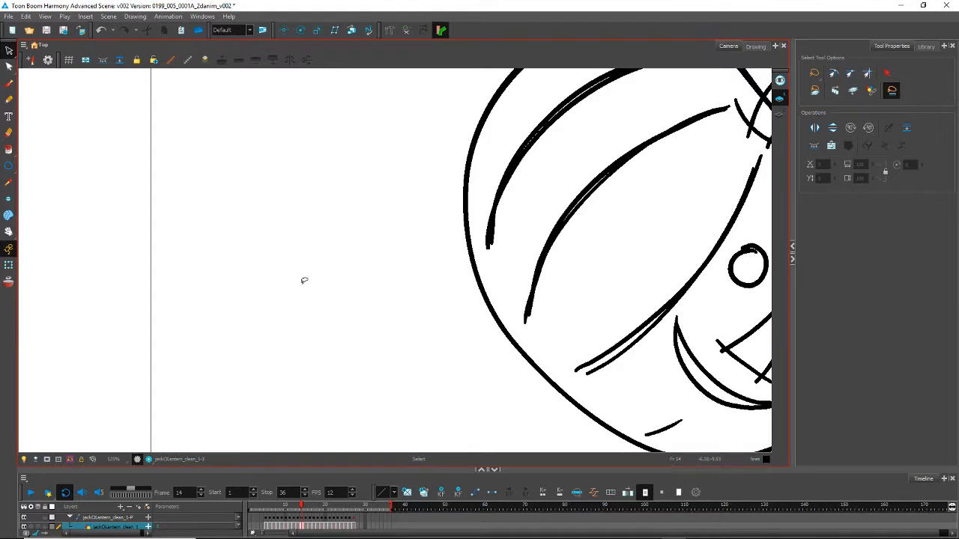
key("comma")
key("comma")
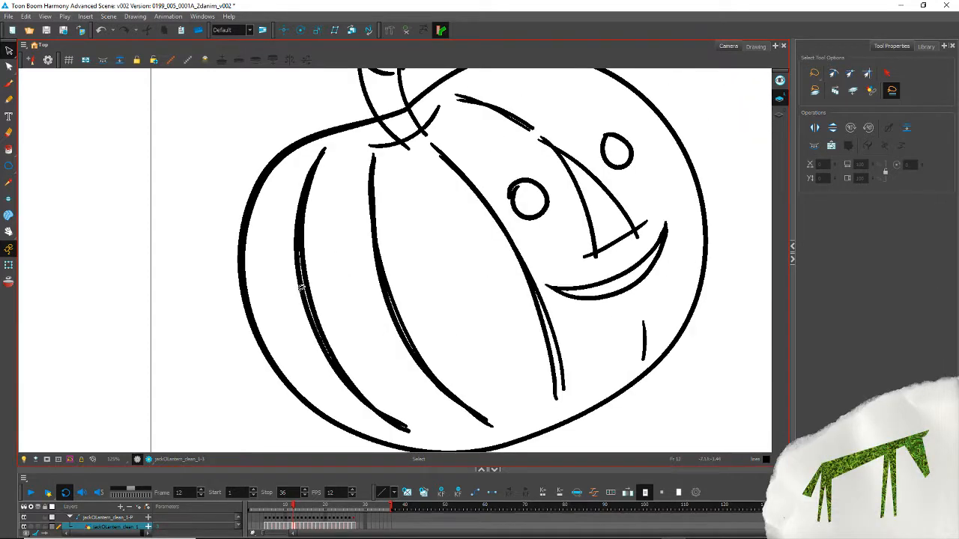
left_click(9, 49)
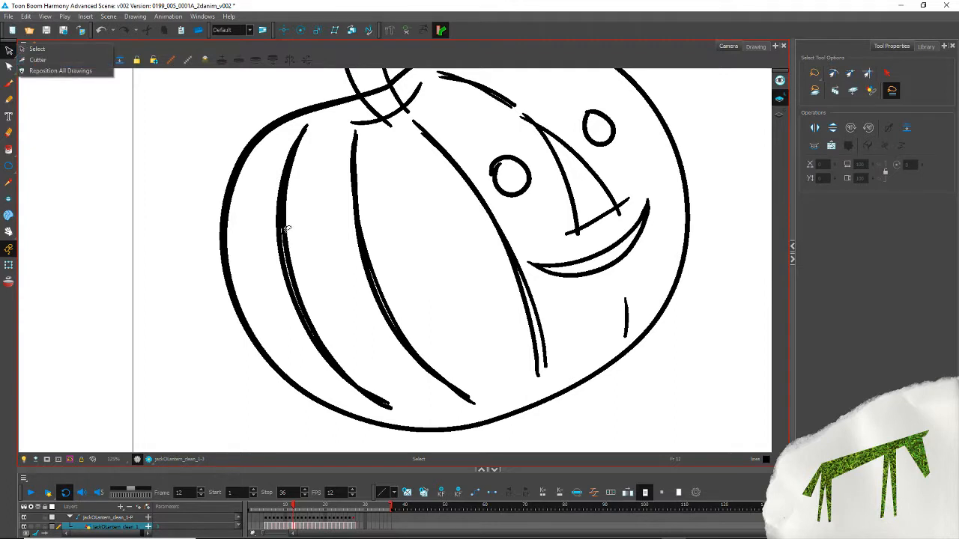
left_click(287, 244)
left_click(287, 242)
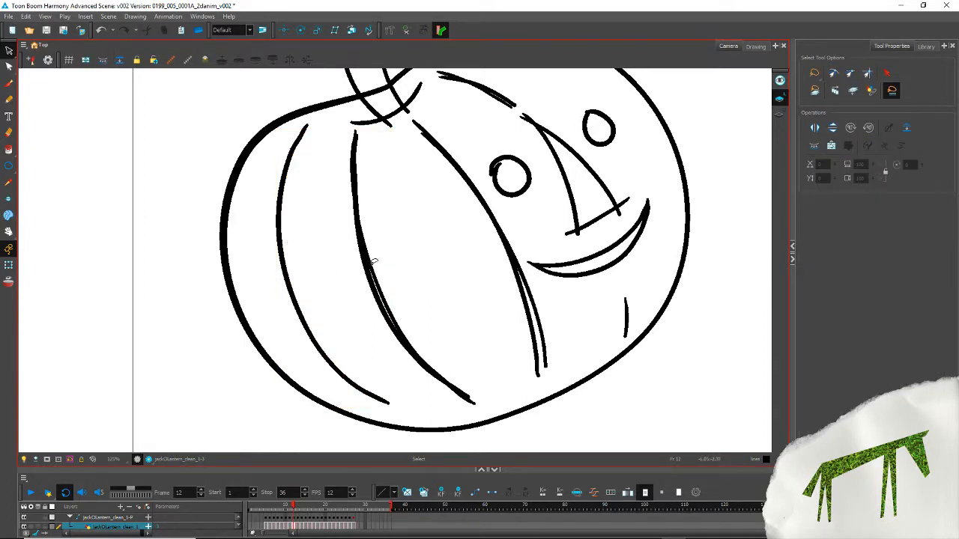
Step: Delete the old doubled strokes along the pumpkin's middle and right long creases
left_click(364, 276)
left_click(340, 327)
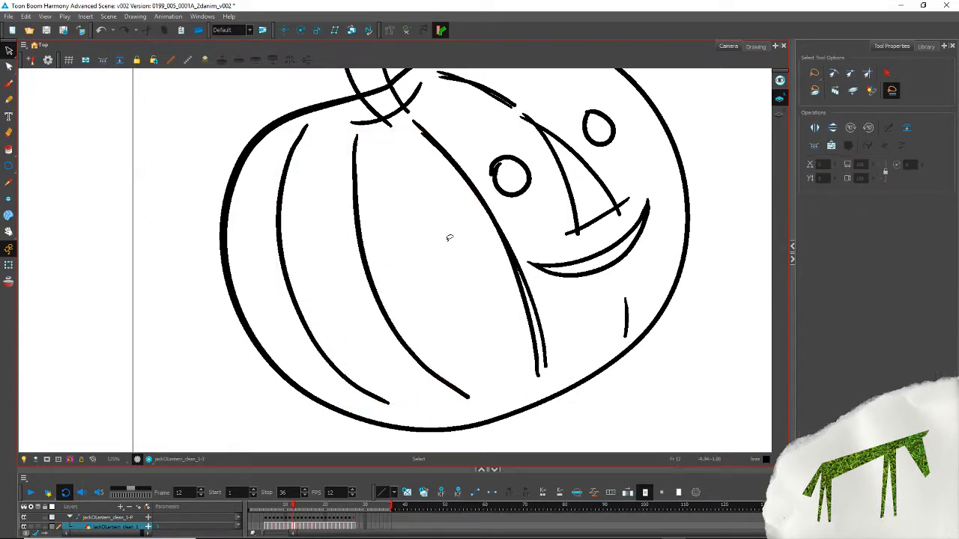
left_click(526, 282)
key("Delete")
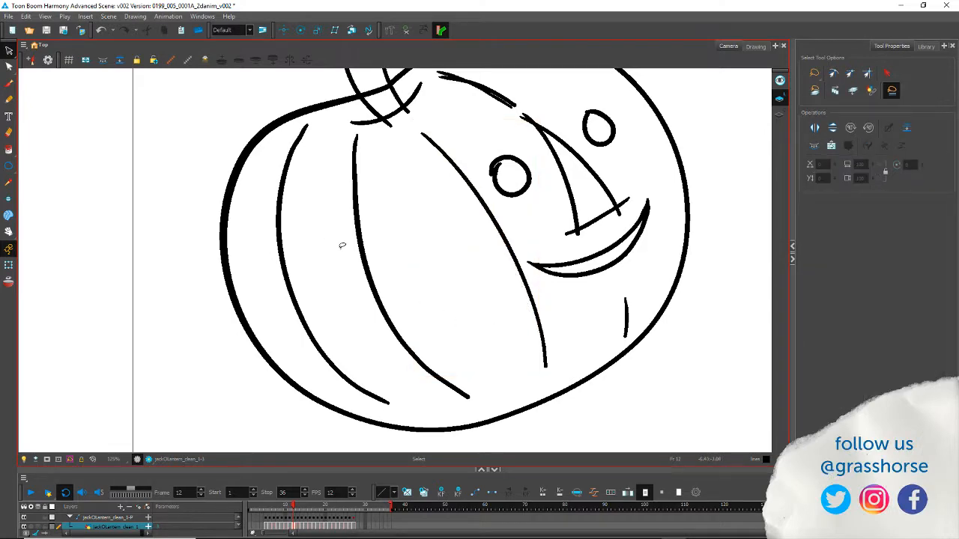
left_click_drag(458, 130, 406, 228)
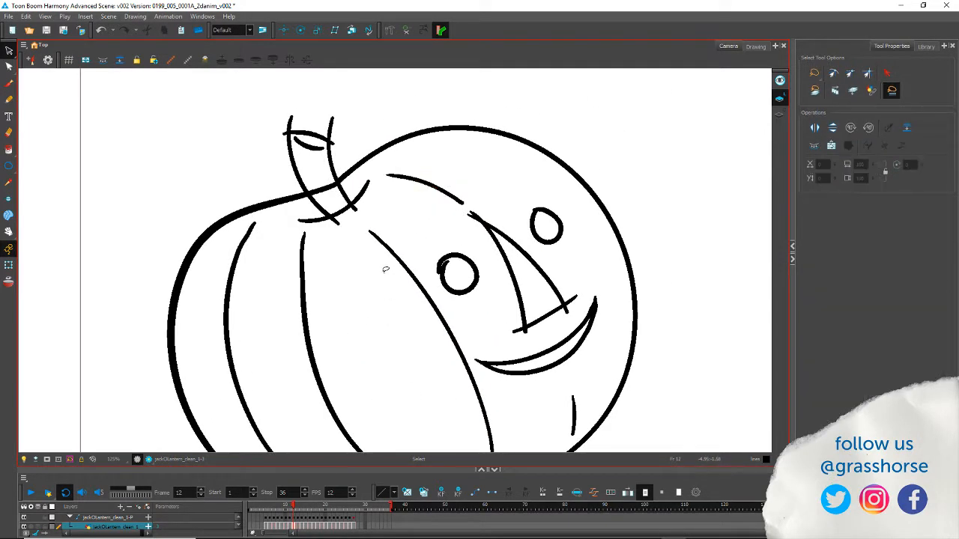
left_click_drag(250, 365, 325, 277)
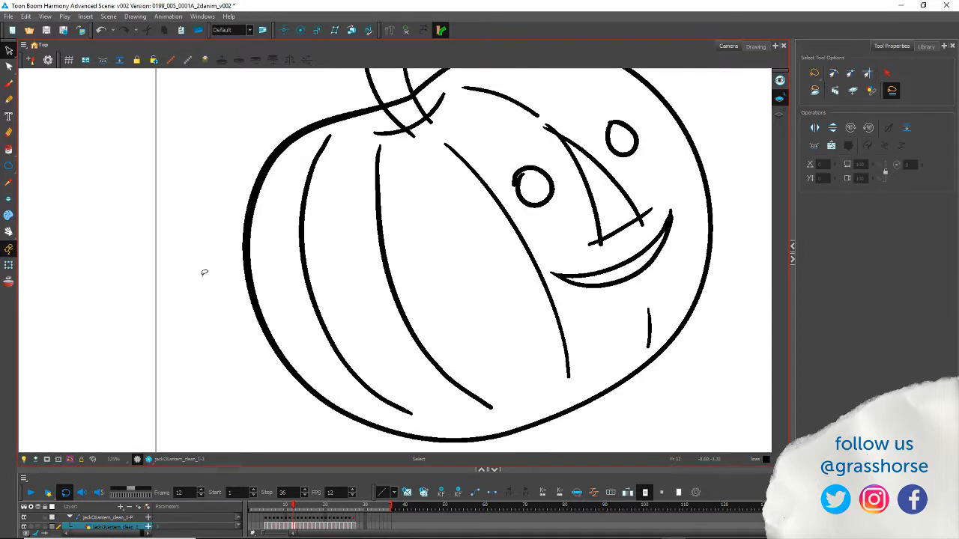
Step: Smooth the three long creases and the short creases beside the stem and below the mouth with the Contour Editor
left_click(9, 66)
left_click(317, 305)
left_click(813, 111)
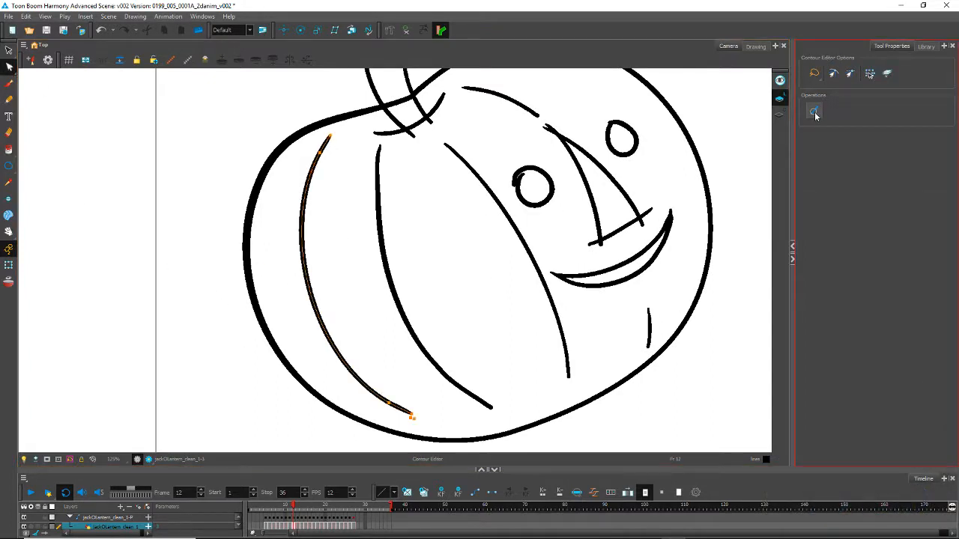
left_click(373, 256)
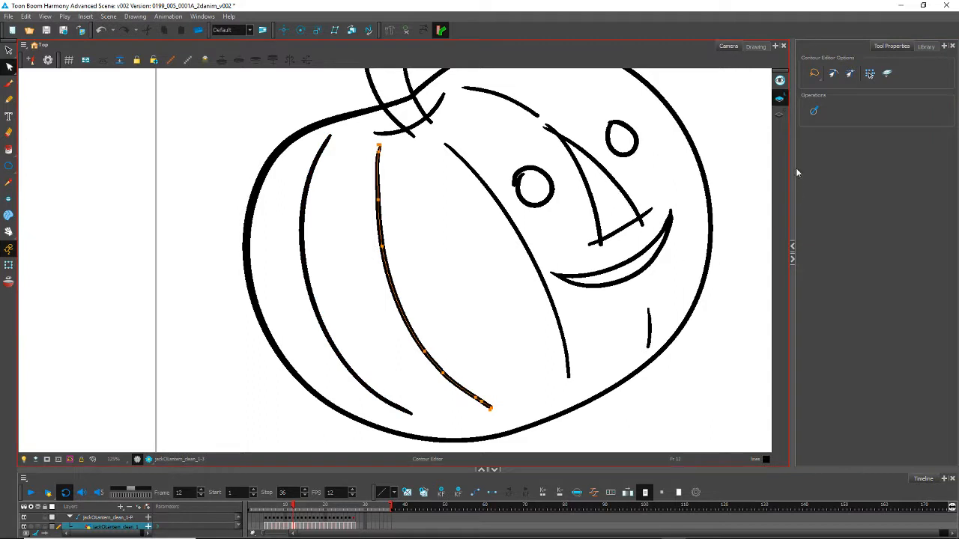
left_click(813, 111)
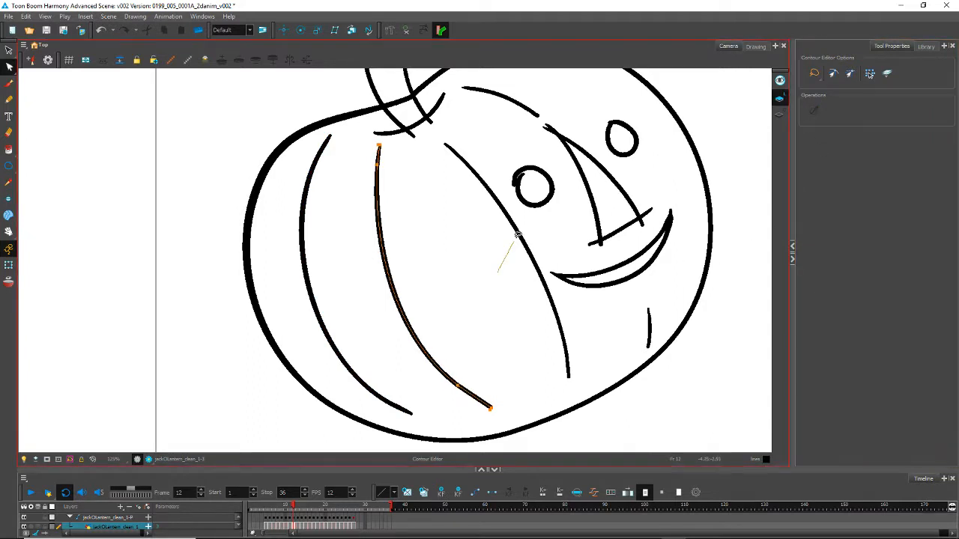
left_click(517, 235)
left_click(813, 111)
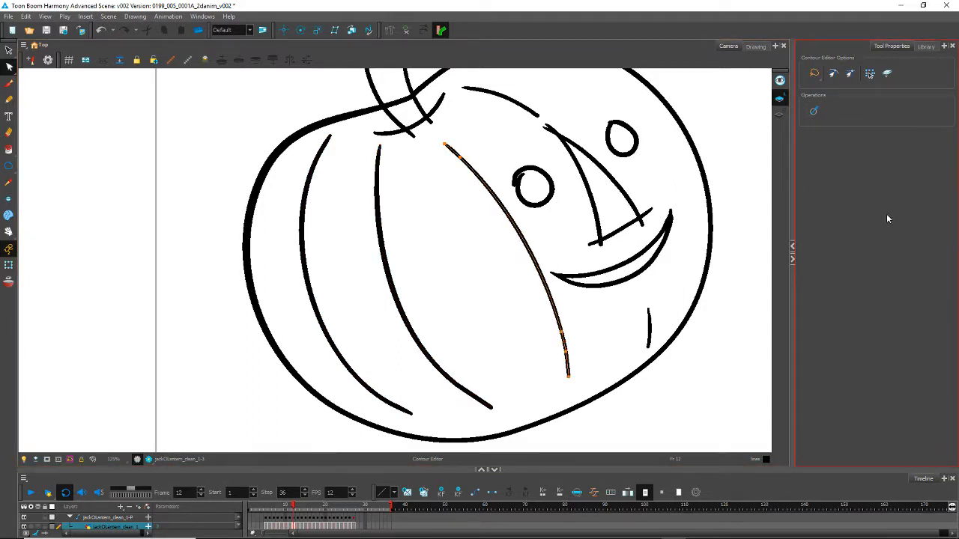
left_click(500, 103)
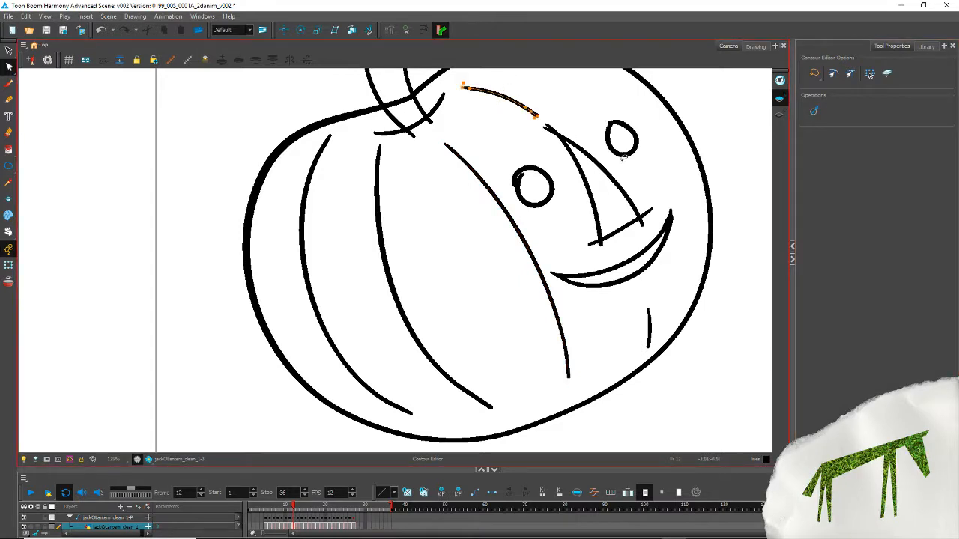
left_click(814, 112)
left_click(647, 327)
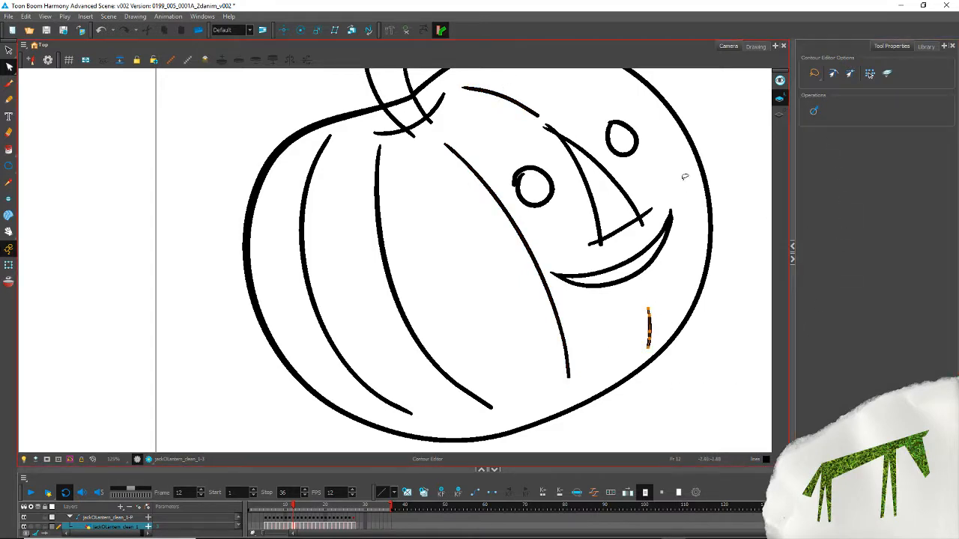
left_click(453, 289)
Step: Bend the leftmost long crease outward and reshape the middle long crease's curve, undoing one adjustment along the way
left_click(303, 298)
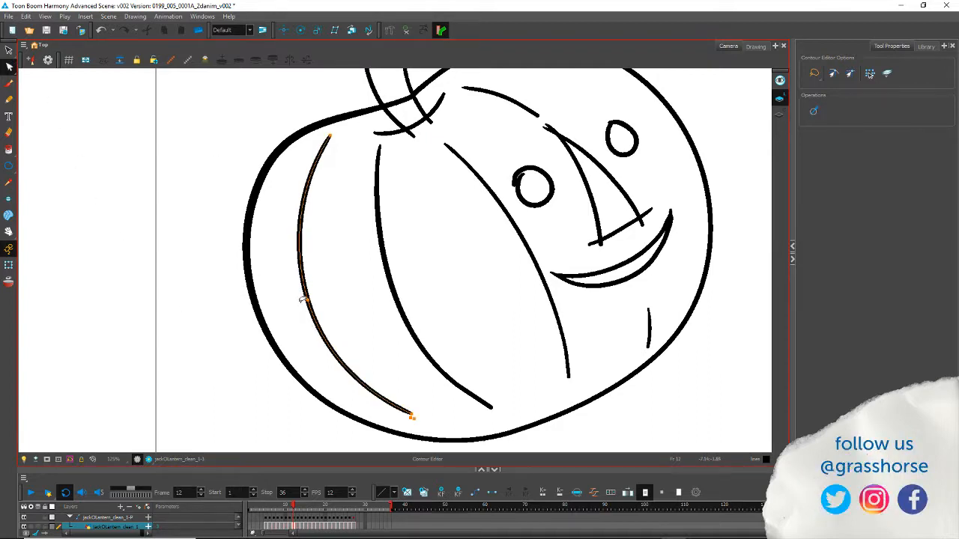
left_click(225, 258)
left_click(390, 294)
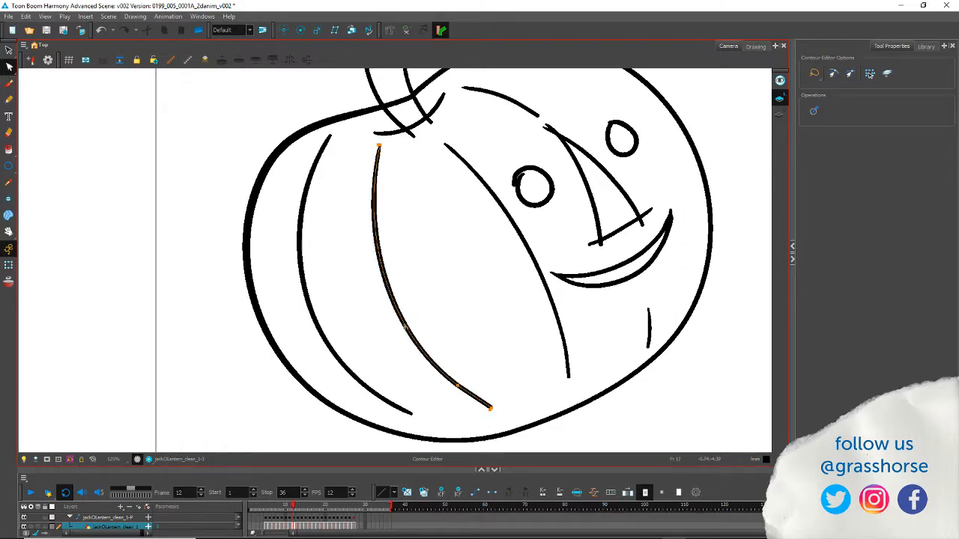
left_click(405, 328)
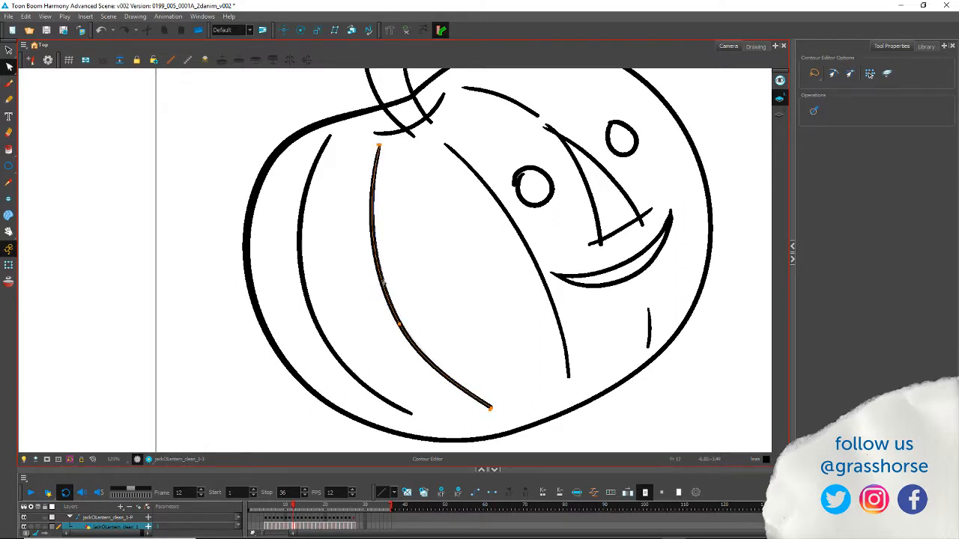
key("ctrl+z")
left_click(380, 285, "ctrl")
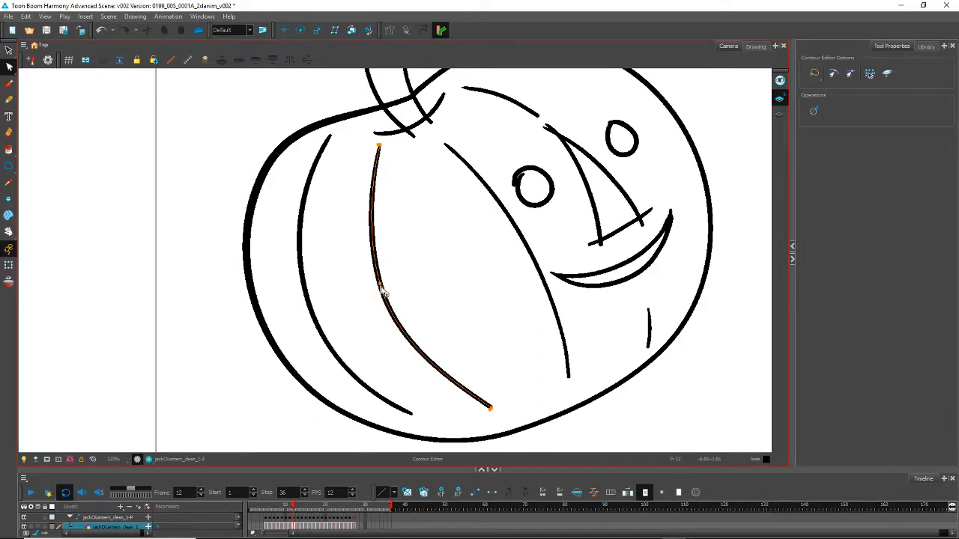
left_click(343, 314)
left_click(382, 294)
left_click(352, 295)
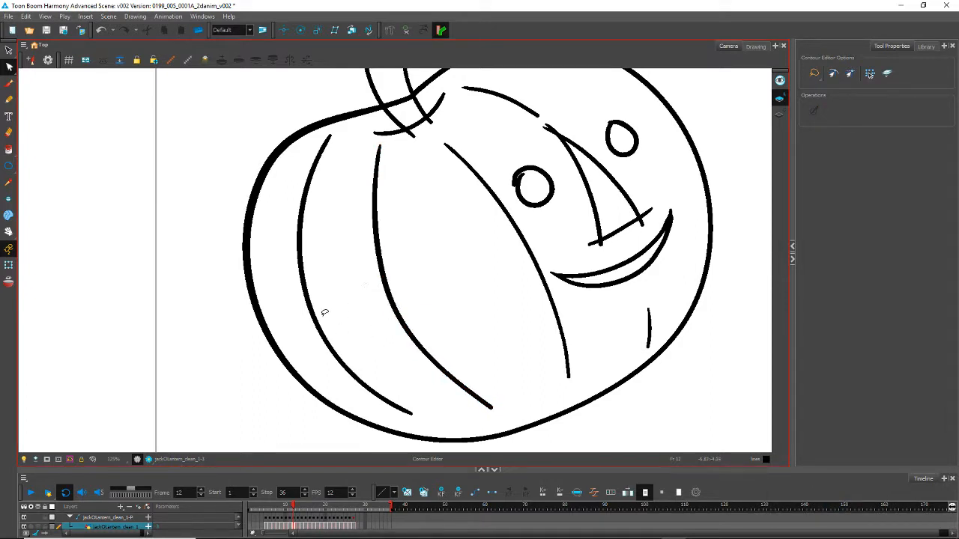
left_click(390, 302)
left_click(385, 286)
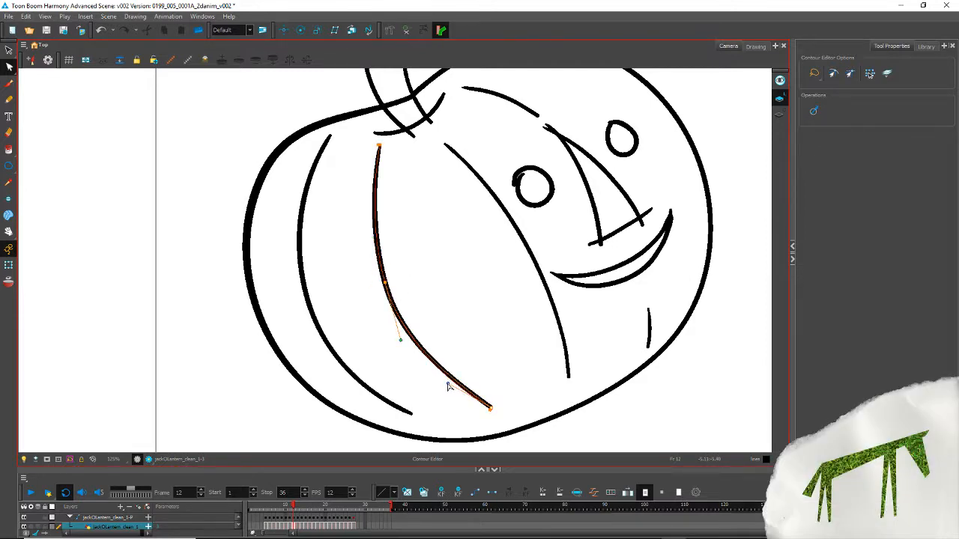
left_click(371, 352)
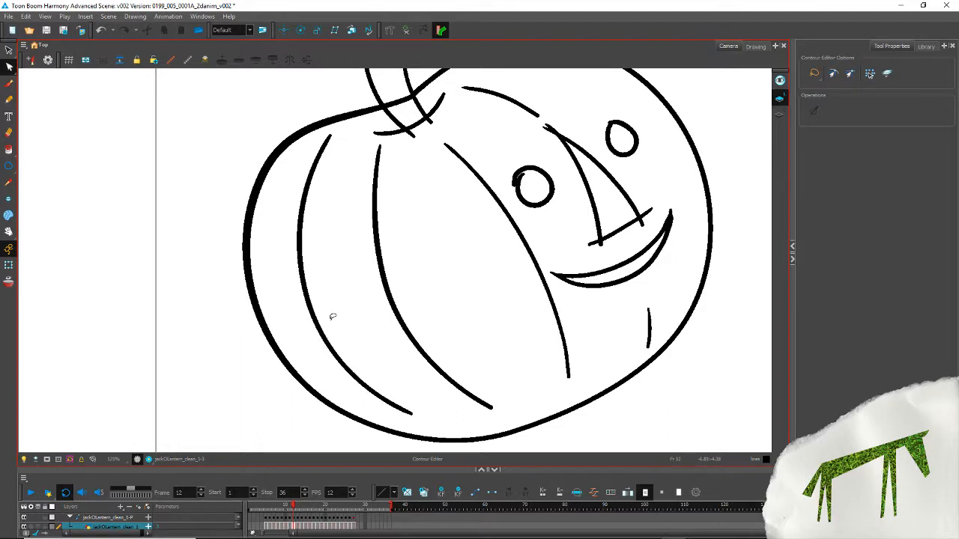
Step: Adjust the curve of the long crease nearest the face with the Contour Editor
left_click(523, 244)
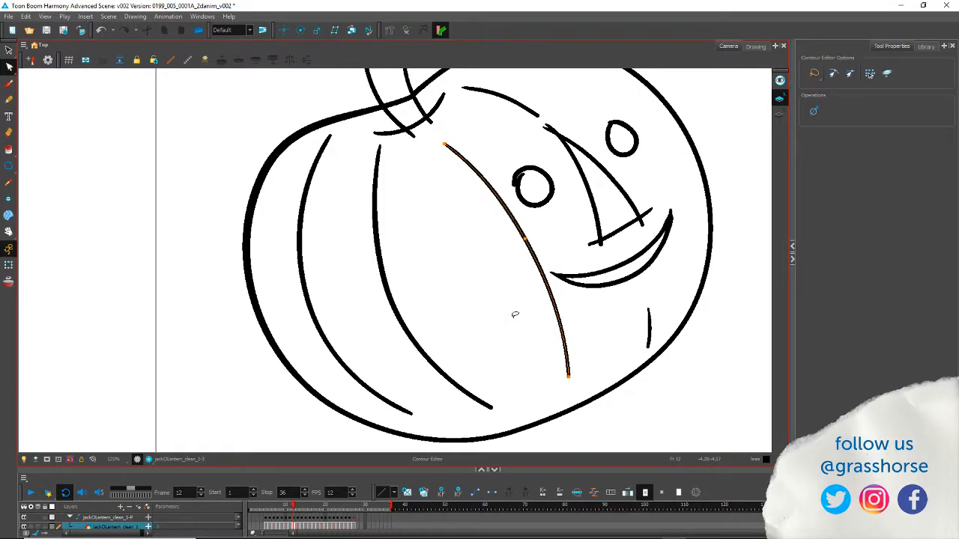
key("space")
left_click_drag(504, 293, 361, 375)
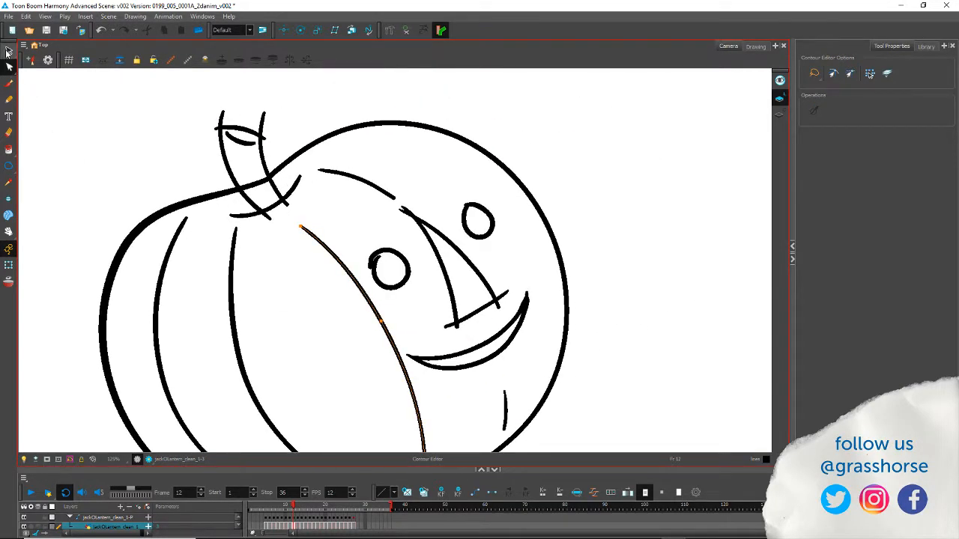
Step: Select the eyes, nose and mouth together and shift them slightly up and toward the pumpkin's right edge
left_click(8, 51)
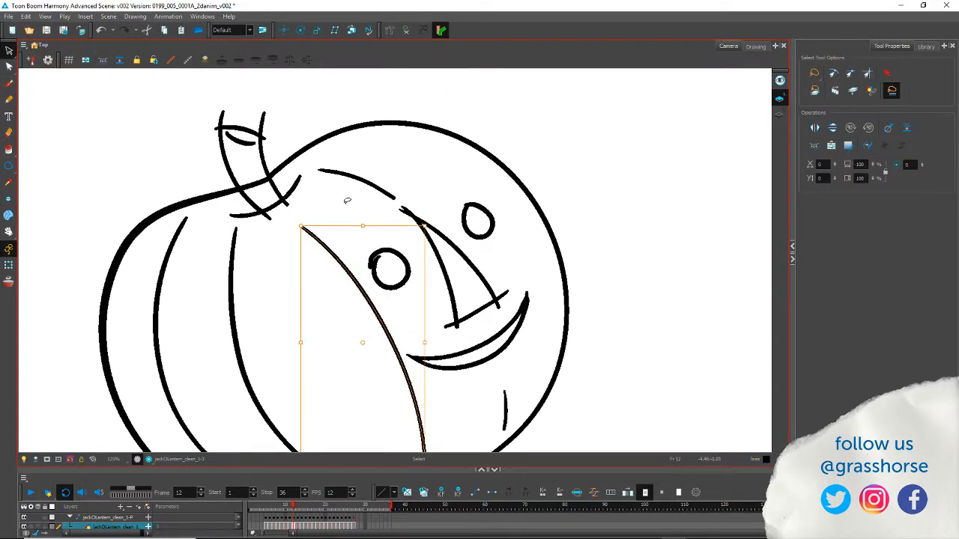
mouse_move(347, 201)
left_mouse_down()
mouse_move(396, 298)
mouse_move(459, 370)
mouse_move(531, 340)
mouse_move(517, 216)
mouse_move(427, 194)
mouse_move(395, 287)
mouse_move(417, 274)
left_mouse_up()
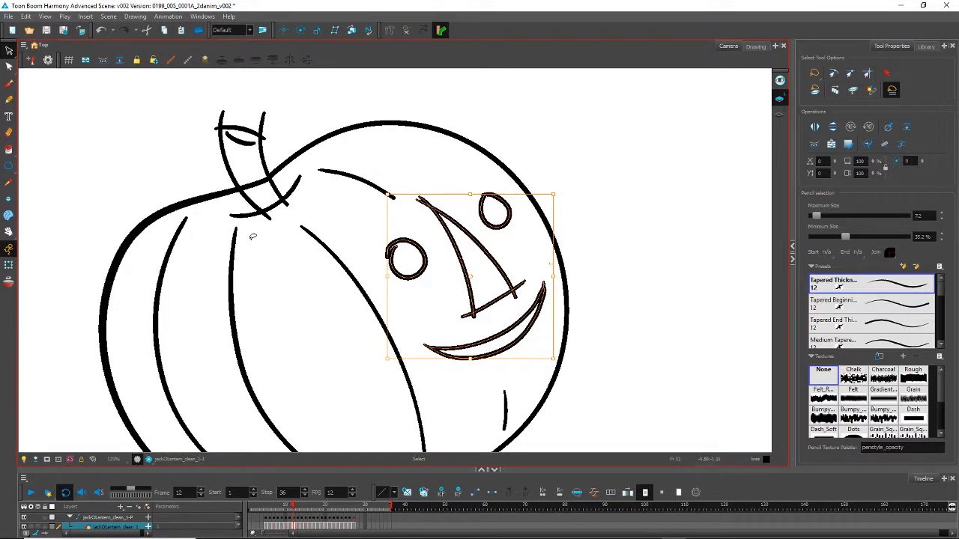
key("comma")
key("period")
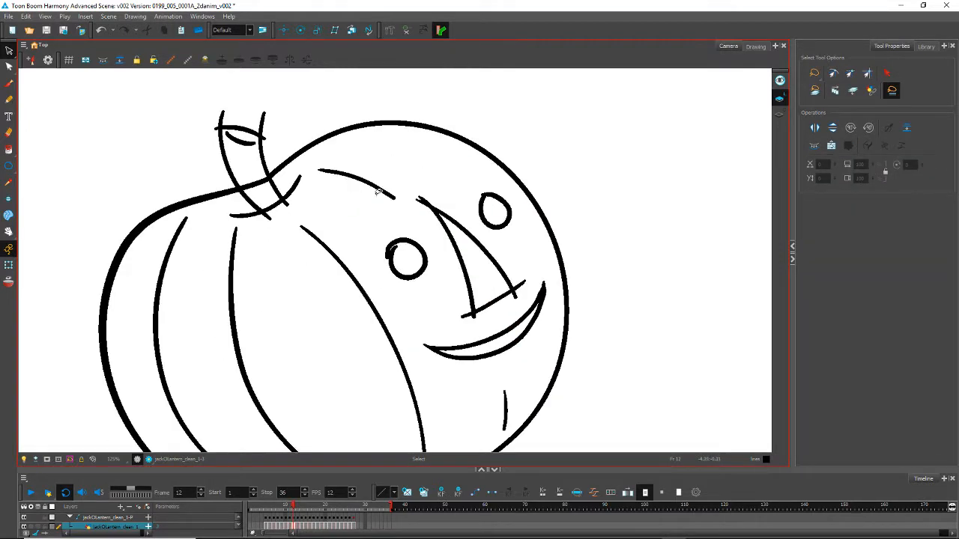
mouse_move(377, 229)
left_mouse_down()
mouse_move(464, 358)
mouse_move(442, 197)
mouse_move(381, 225)
left_mouse_up()
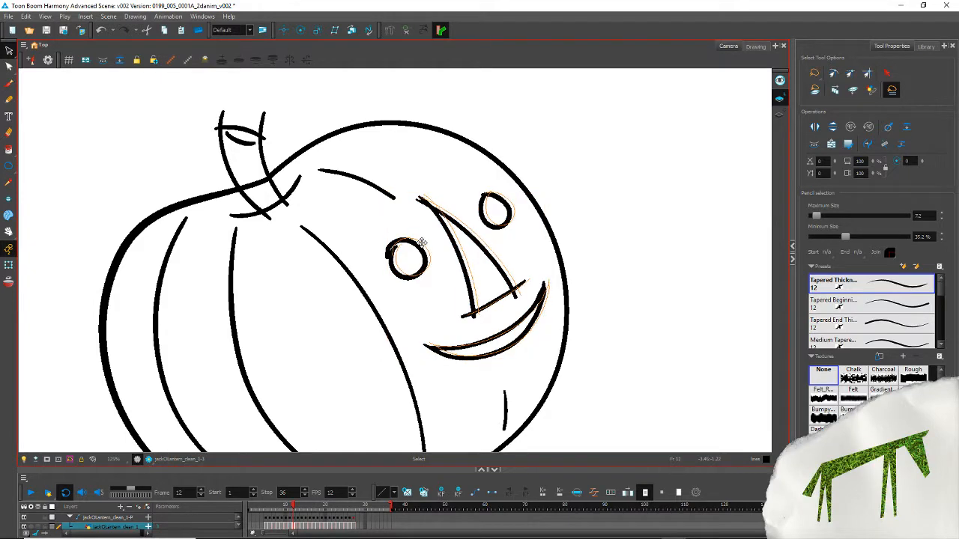
Step: Flip between frames 11, 12 and 13 to compare the face position and the shape of the creases
key("period")
key("f")
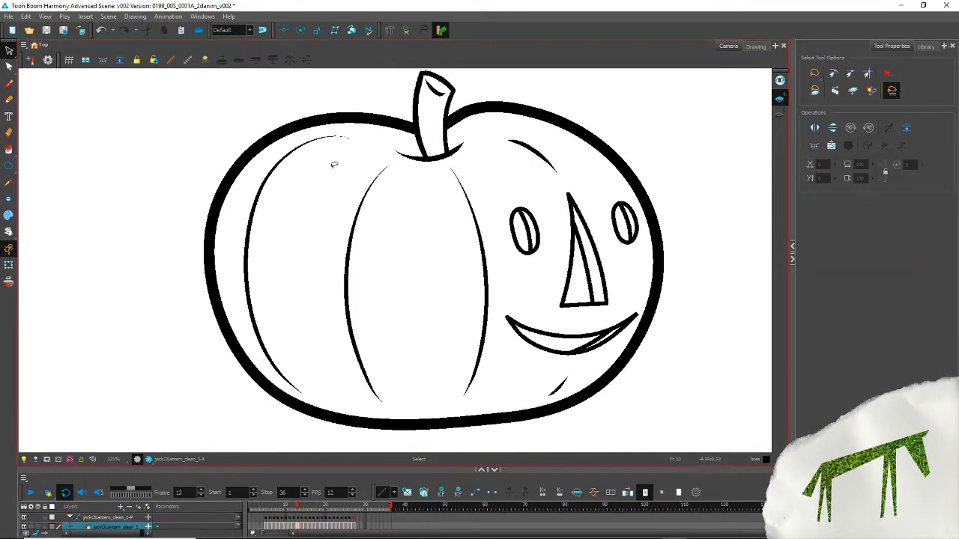
key("g")
key("f")
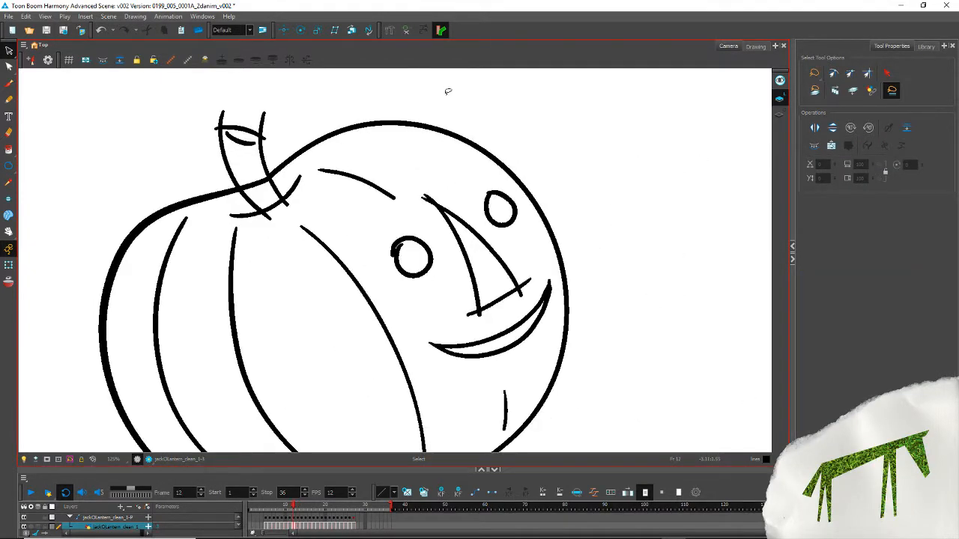
key("g")
key("f")
key("g")
key("f")
key("f")
key("g")
key("g")
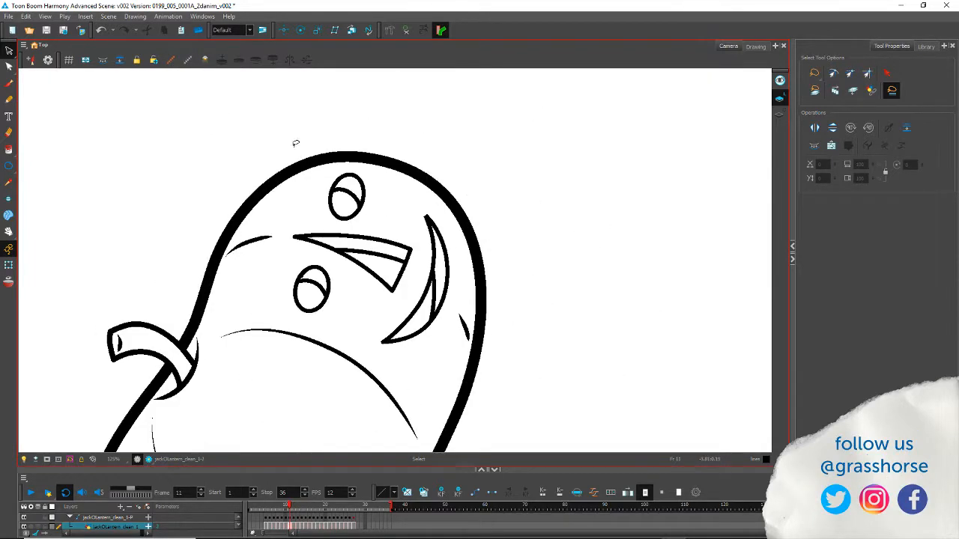
key("f")
Step: Redraw frame 12's two leftmost long creases in pencil with tops curving toward the stem, and delete their old strokes
mouse_move(218, 362)
left_mouse_down()
mouse_move(300, 273)
mouse_move(368, 247)
left_mouse_up()
left_click_drag(295, 298, 301, 325)
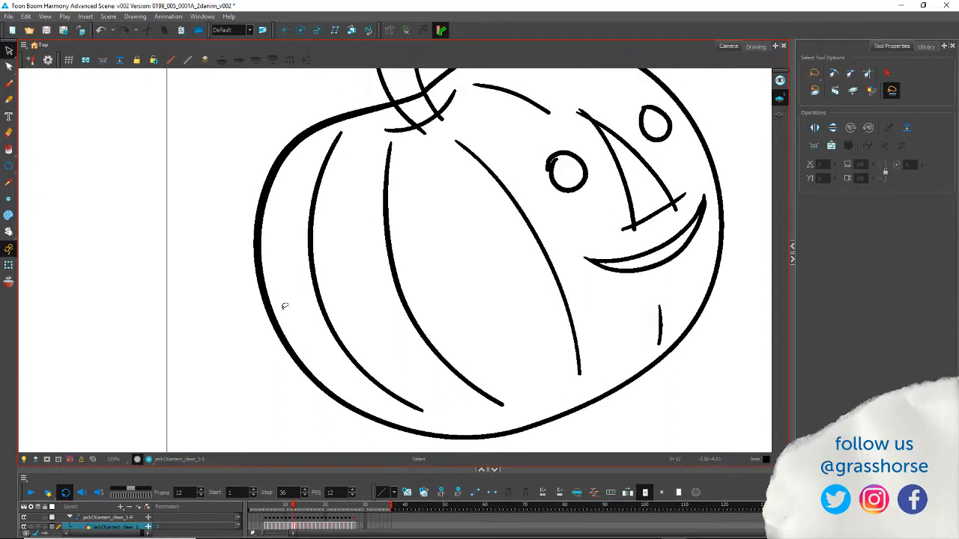
left_click(9, 99)
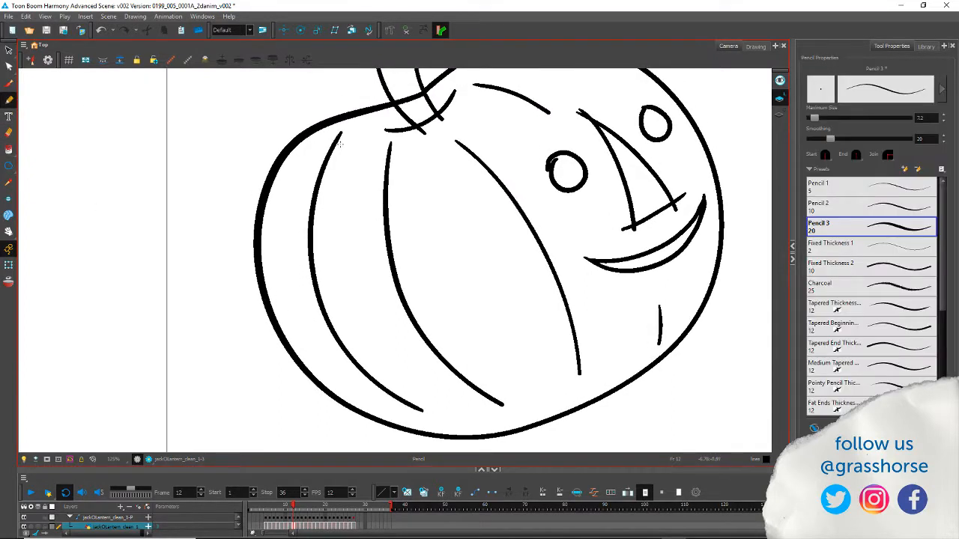
mouse_move(340, 143)
left_mouse_down()
mouse_move(312, 174)
mouse_move(301, 217)
mouse_move(323, 320)
mouse_move(338, 348)
mouse_move(428, 411)
left_mouse_up()
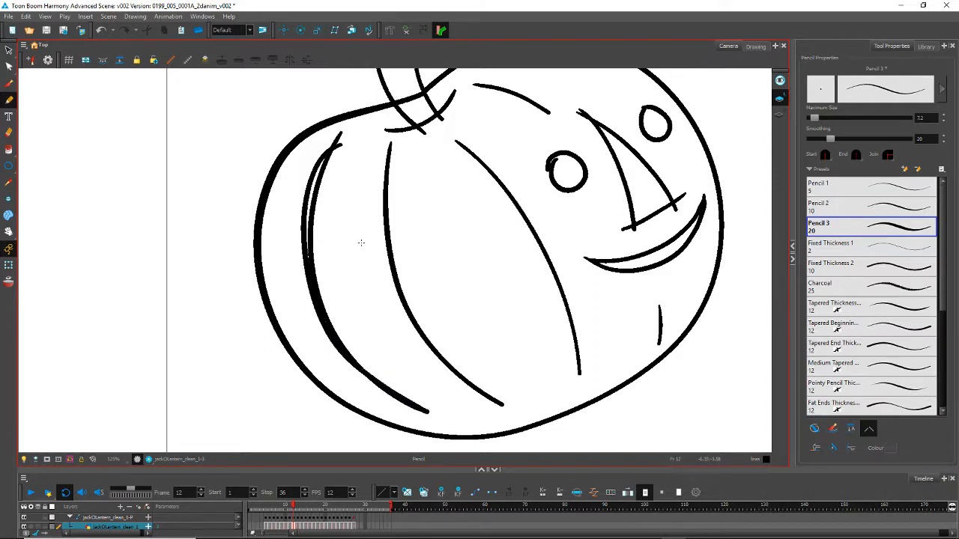
mouse_move(395, 148)
left_mouse_down()
mouse_move(373, 184)
mouse_move(374, 237)
mouse_move(398, 299)
mouse_move(441, 357)
mouse_move(503, 406)
left_mouse_up()
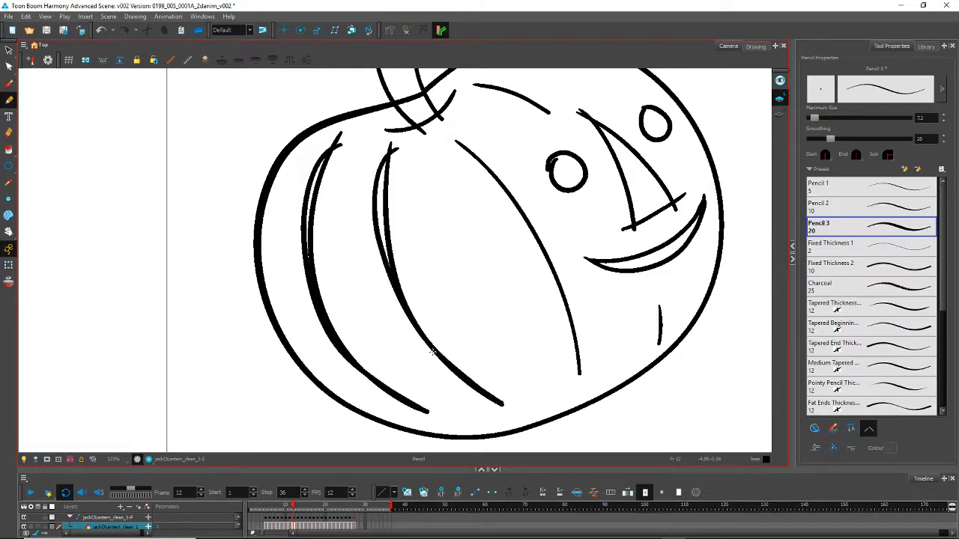
left_click(10, 50)
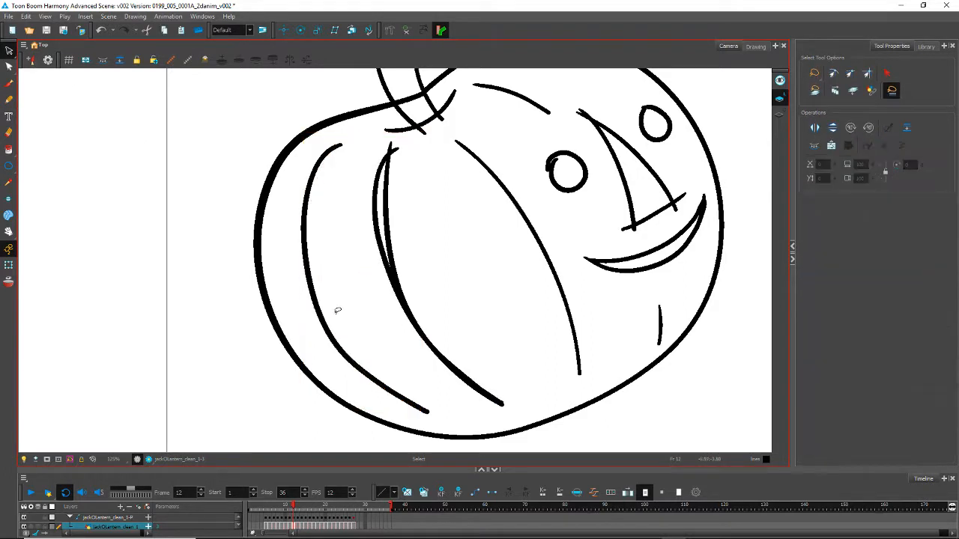
Step: Smooth the two redrawn creases and pull their midsections slightly outward with the Contour Editor
left_click(9, 65)
mouse_move(357, 304)
left_mouse_down()
mouse_move(320, 266)
mouse_move(283, 154)
left_mouse_up()
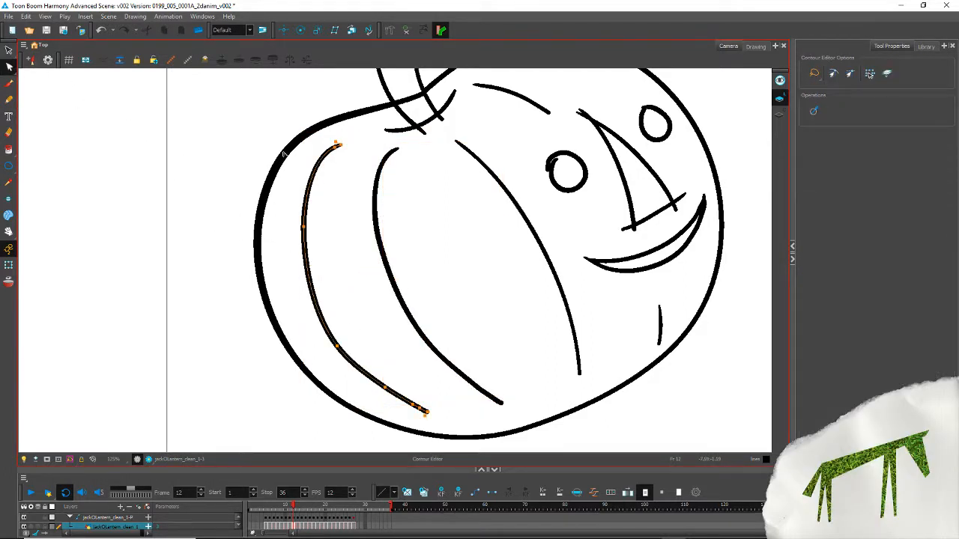
left_click(814, 112)
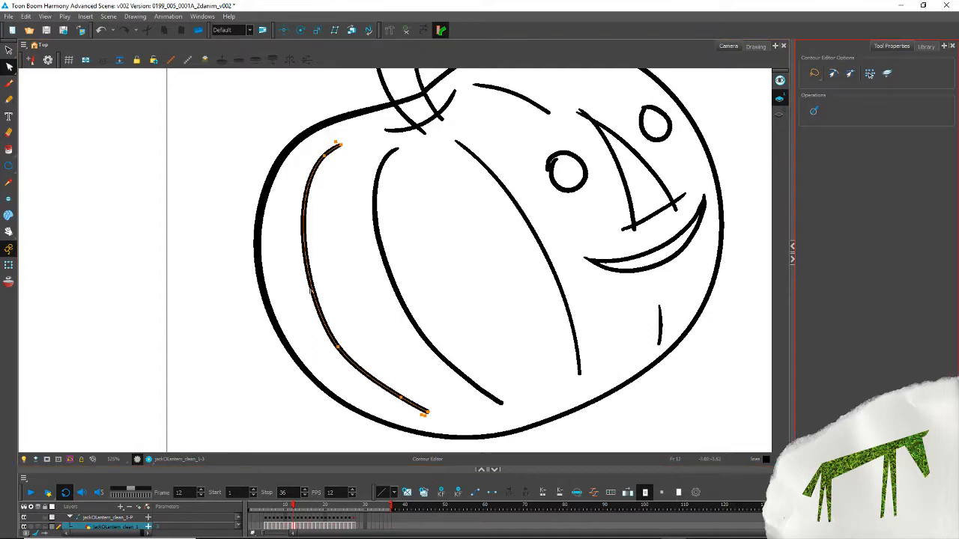
left_click_drag(312, 290, 310, 290)
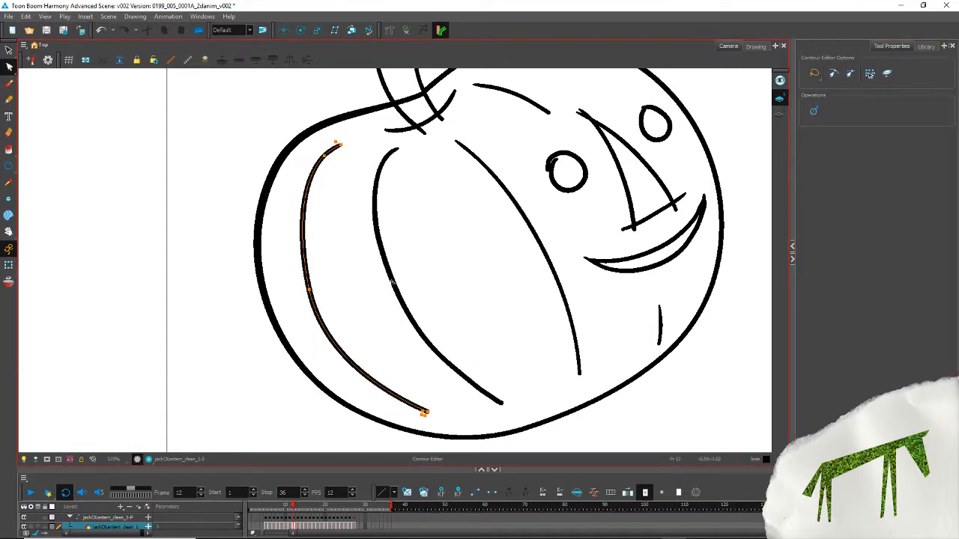
mouse_move(394, 244)
left_mouse_down()
mouse_move(367, 270)
mouse_move(386, 274)
left_mouse_up()
left_click(813, 111)
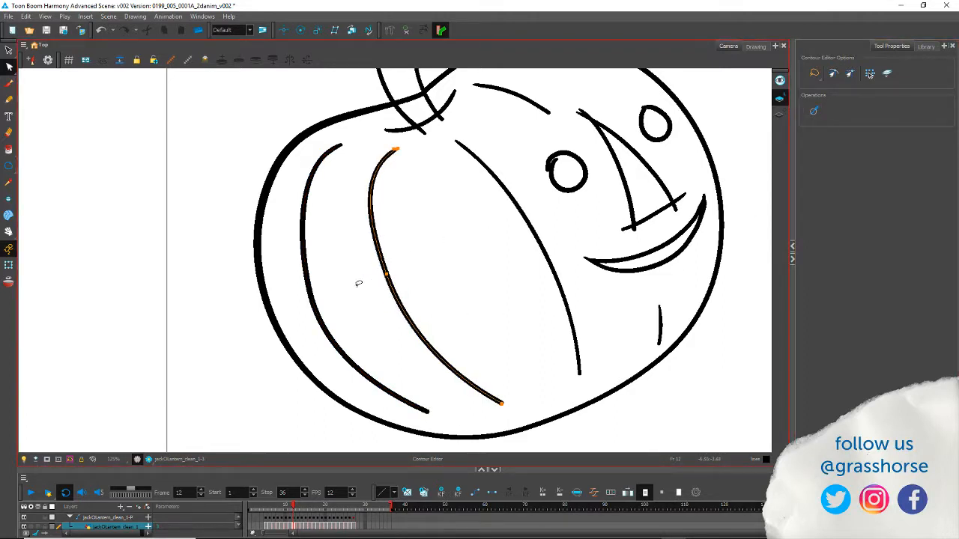
Step: Reshape the lower half of frame 12's leftmost crease into a smoother curve with the Contour Editor
left_click(225, 273)
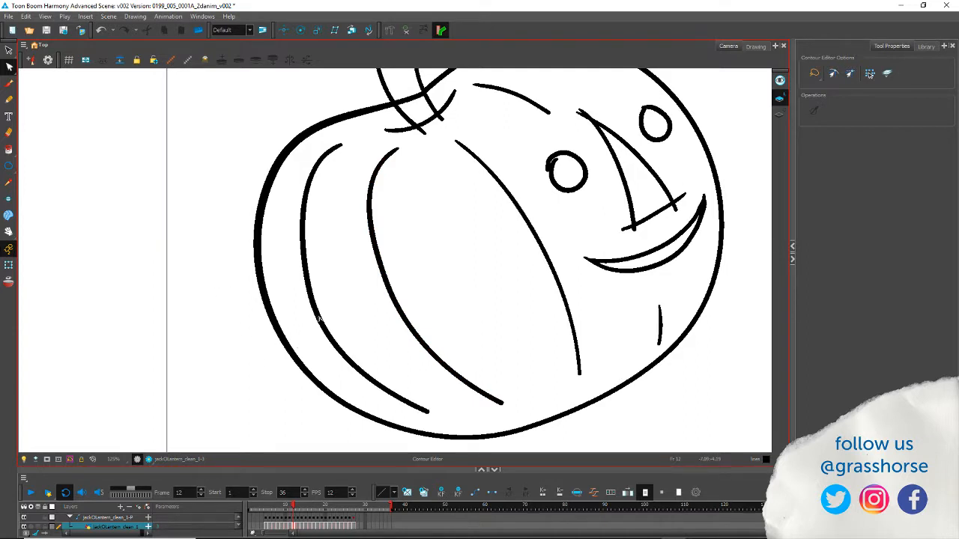
left_click(318, 318)
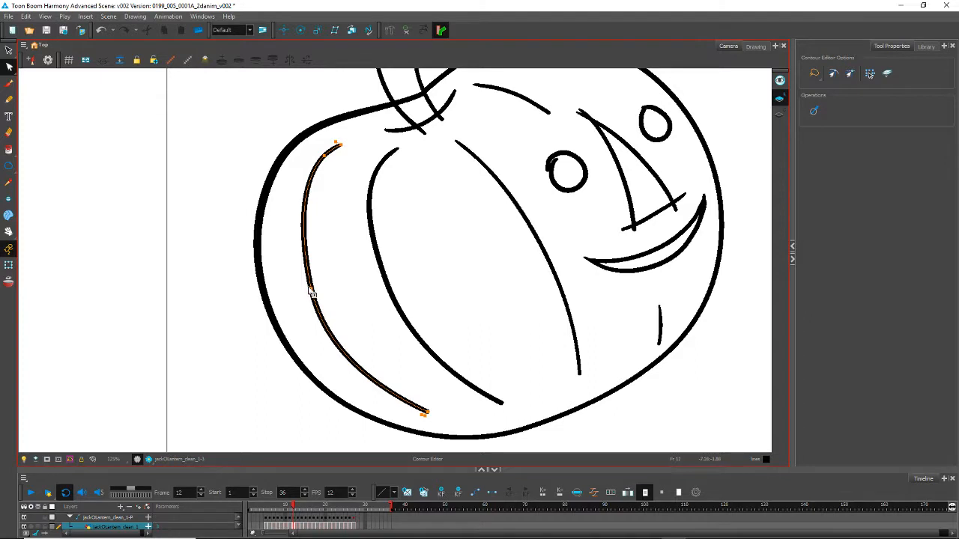
mouse_move(293, 283)
left_mouse_down()
mouse_move(299, 274)
mouse_move(297, 285)
left_mouse_up()
left_click_drag(324, 348, 329, 350)
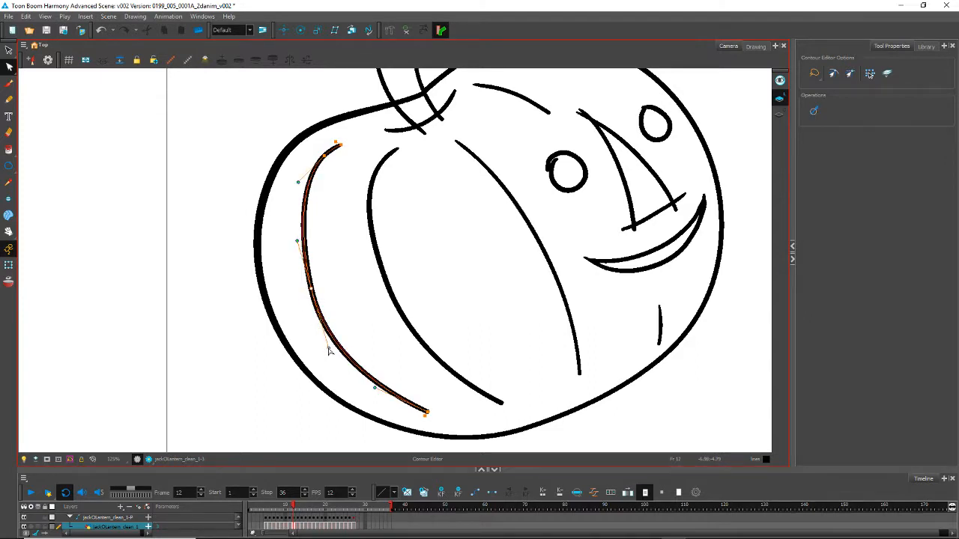
left_click(292, 352)
Step: Redraw the long crease beside the face in pencil with its top hooking toward the stem, and delete the old stroke
left_click_drag(460, 308, 325, 325)
left_click(9, 99)
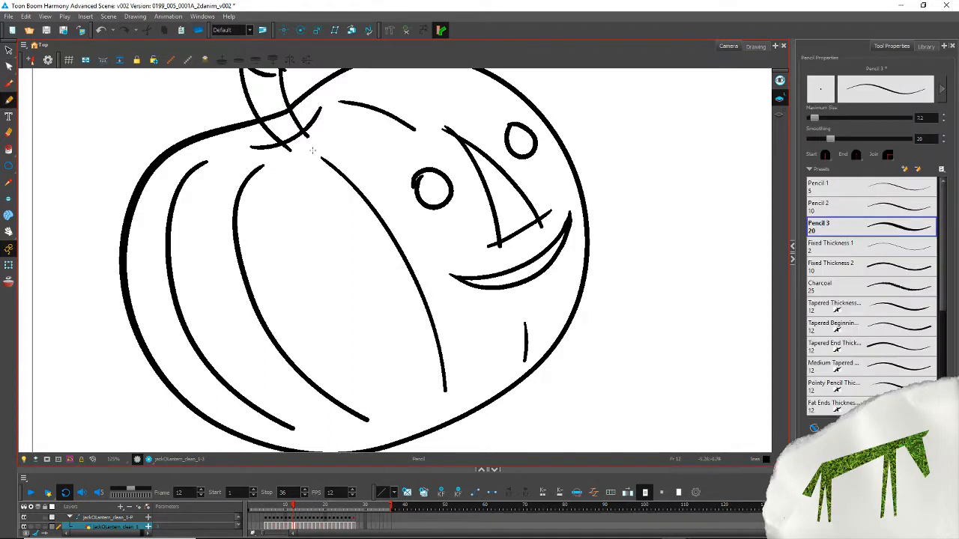
mouse_move(318, 153)
left_mouse_down()
mouse_move(376, 204)
mouse_move(412, 277)
mouse_move(435, 391)
left_mouse_up()
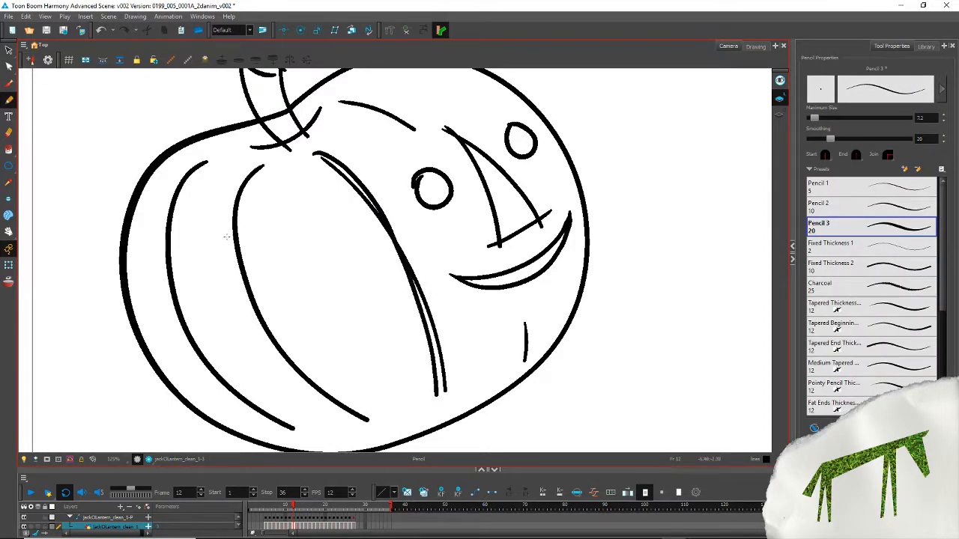
key("ctrl+z")
mouse_move(313, 151)
left_mouse_down()
mouse_move(343, 164)
mouse_move(392, 224)
mouse_move(431, 314)
mouse_move(444, 380)
left_mouse_up()
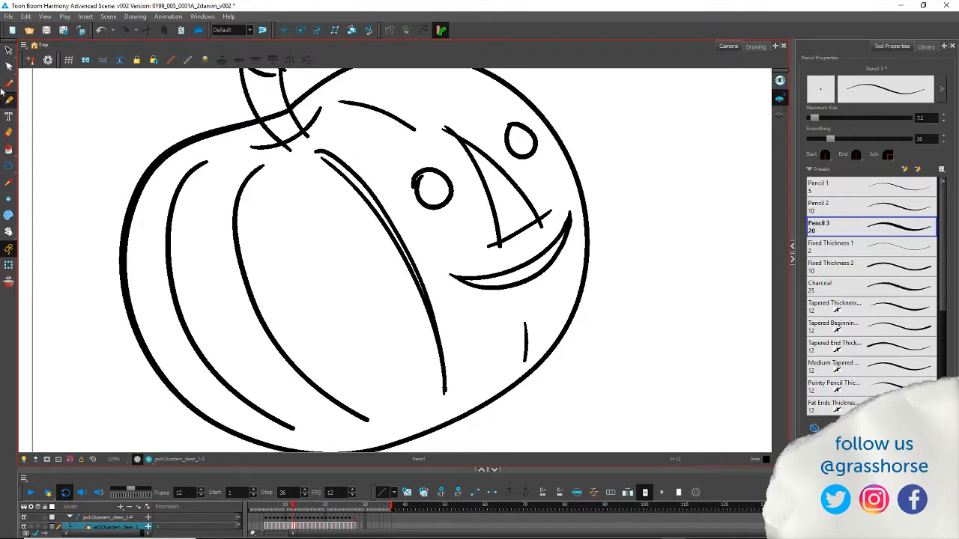
key("alt+s")
left_click(338, 166)
key("Delete")
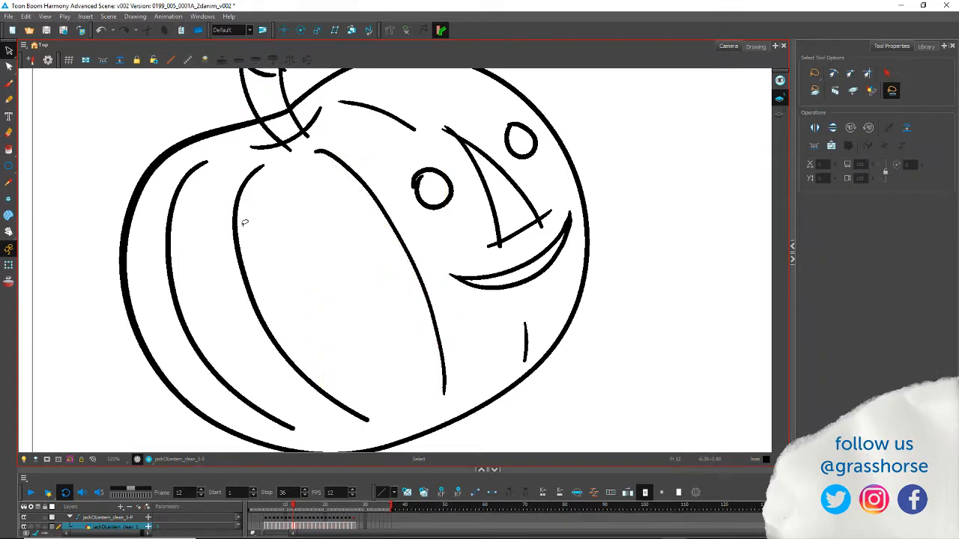
Step: Trim the overlapping line ends and the outline segment where the stem meets the pumpkin with the Cutter tool
left_click_drag(182, 154, 246, 263)
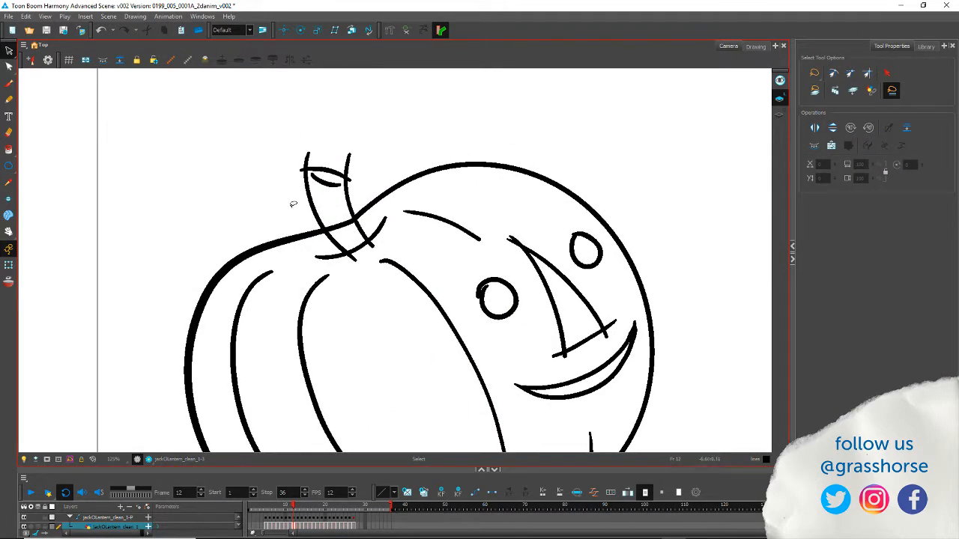
key("alt+t")
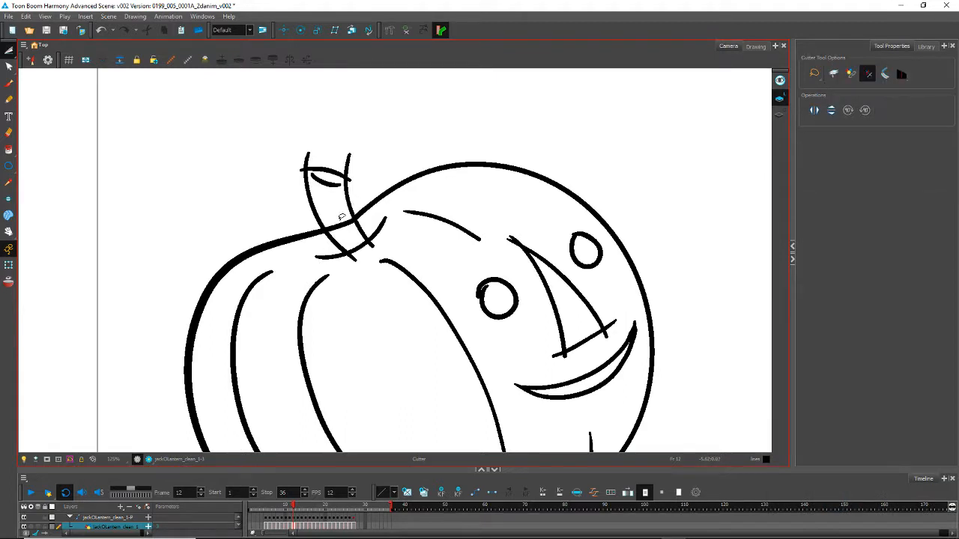
mouse_move(327, 230)
left_mouse_down()
mouse_move(352, 240)
mouse_move(360, 226)
mouse_move(349, 259)
mouse_move(373, 228)
mouse_move(372, 245)
left_mouse_up()
key("Delete")
key("Delete")
key("Delete")
key("Delete")
key("Delete")
key("ctrl+z")
key("Delete")
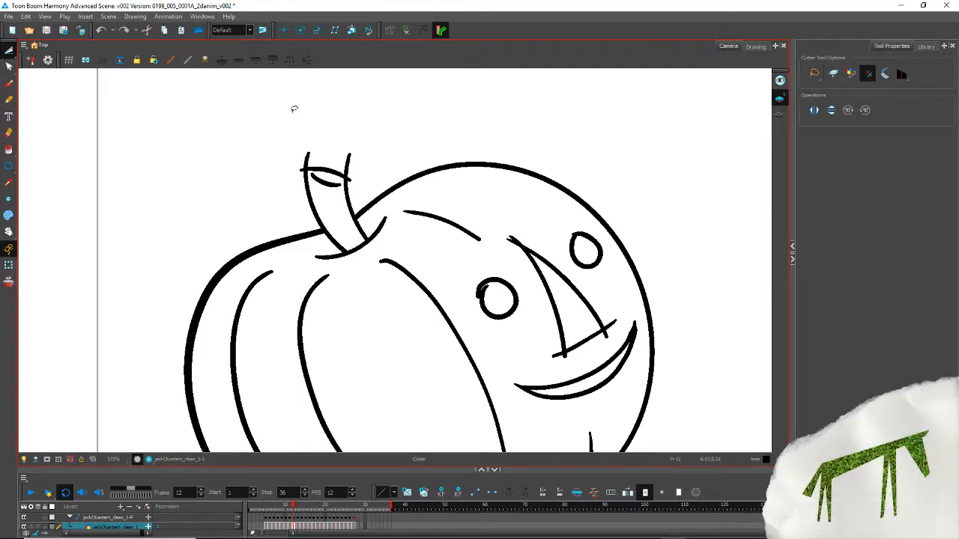
Step: Cut off the overshooting line ends at the stem's top
left_click_drag(347, 158, 344, 159)
key("Delete")
mouse_move(310, 156)
left_mouse_down()
mouse_move(301, 175)
mouse_move(347, 184)
left_mouse_up()
key("Delete")
key("Delete")
key("Delete")
Step: Draw a rounder pencil version of the long crease beside the face, bowed toward the near eye, and delete the previous stroke
left_click_drag(193, 395, 185, 259)
left_click_drag(204, 299, 214, 301)
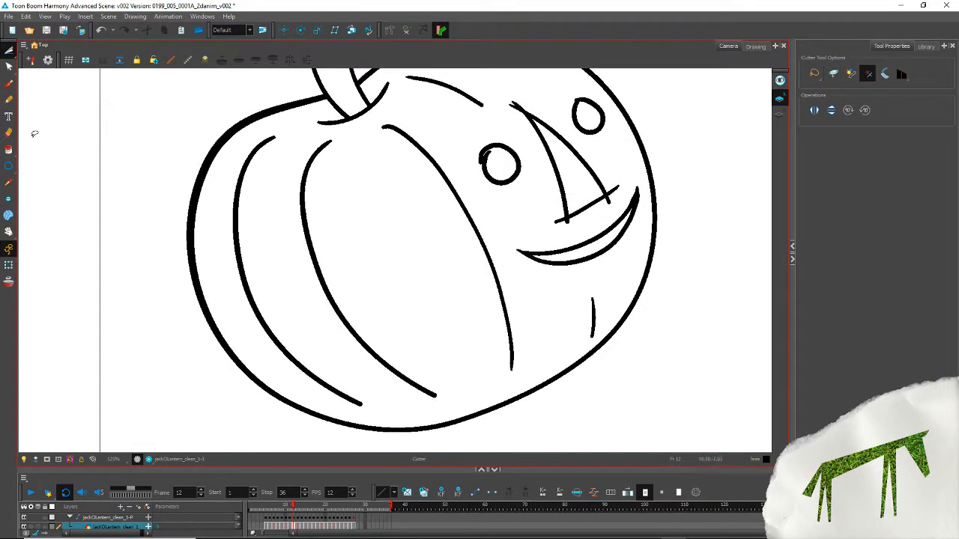
left_click(7, 102)
mouse_move(381, 126)
left_mouse_down()
mouse_move(445, 167)
mouse_move(479, 225)
mouse_move(503, 297)
mouse_move(509, 369)
left_mouse_up()
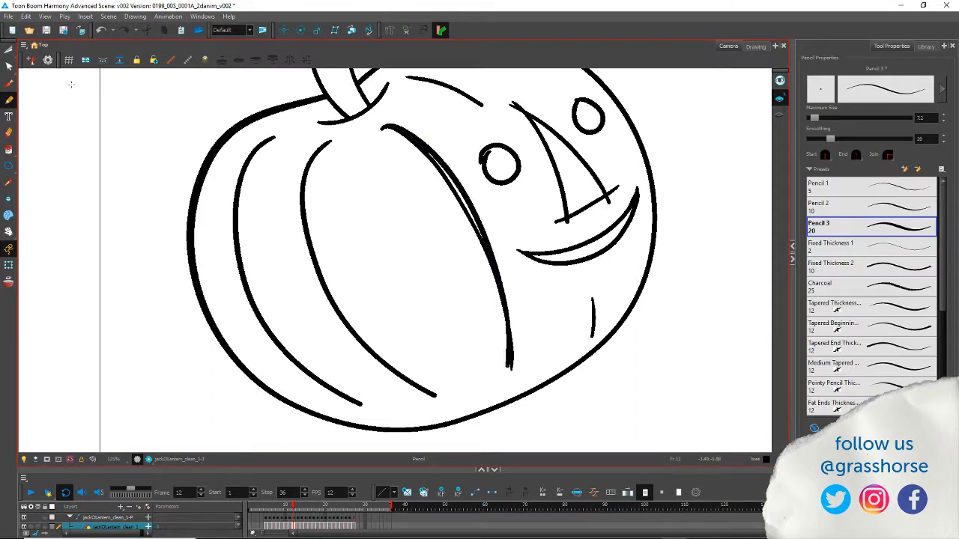
left_click(9, 50)
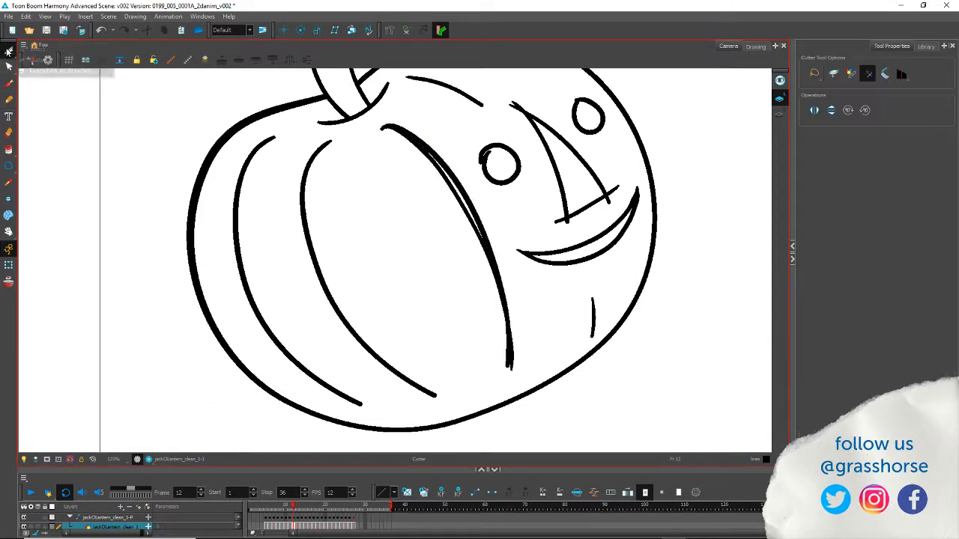
left_click(447, 171)
left_click(318, 150)
left_click(357, 191)
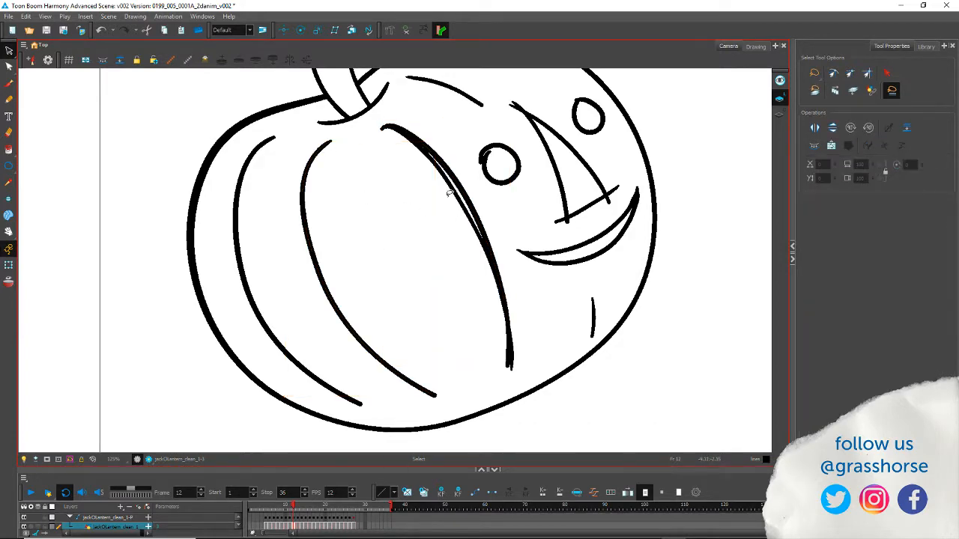
left_click(448, 192)
key("Delete")
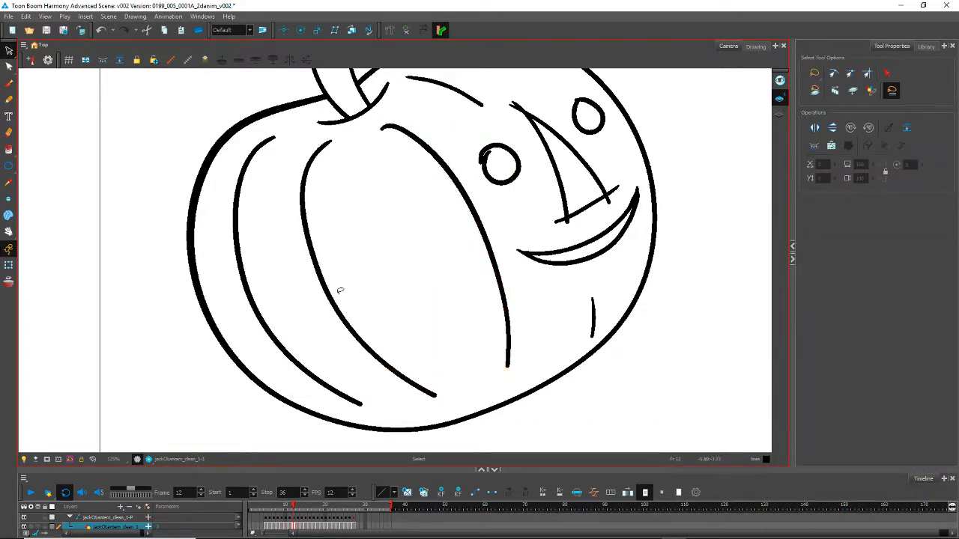
Step: Redraw the short crease between the stem and the nose as a more arched pencil stroke, and delete the old one
left_click_drag(379, 221, 323, 279)
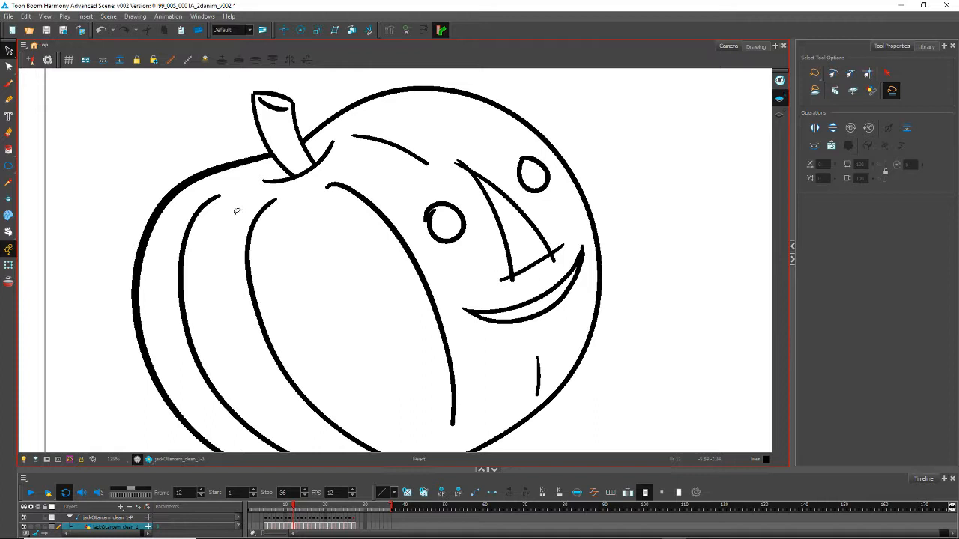
key("alt+/")
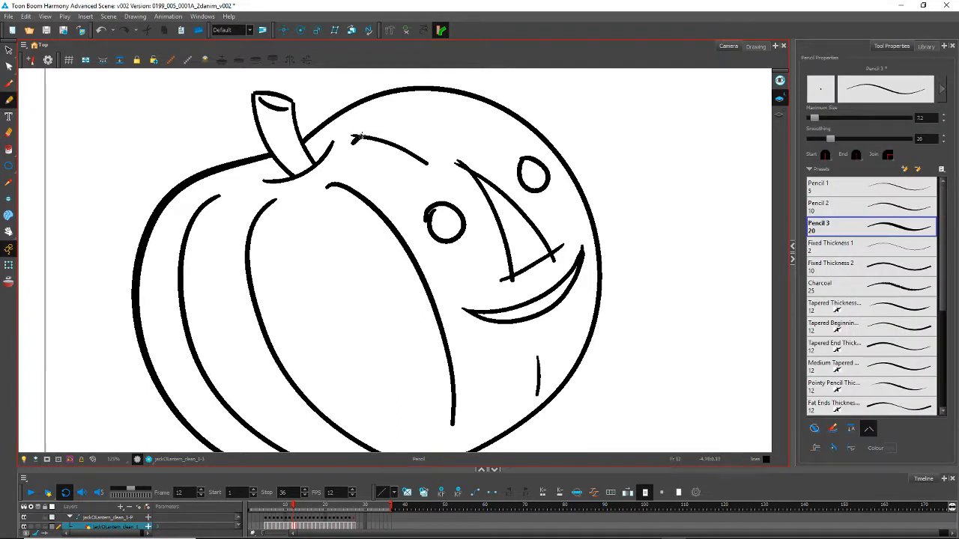
mouse_move(360, 137)
left_mouse_down()
mouse_move(414, 137)
mouse_move(442, 155)
left_mouse_up()
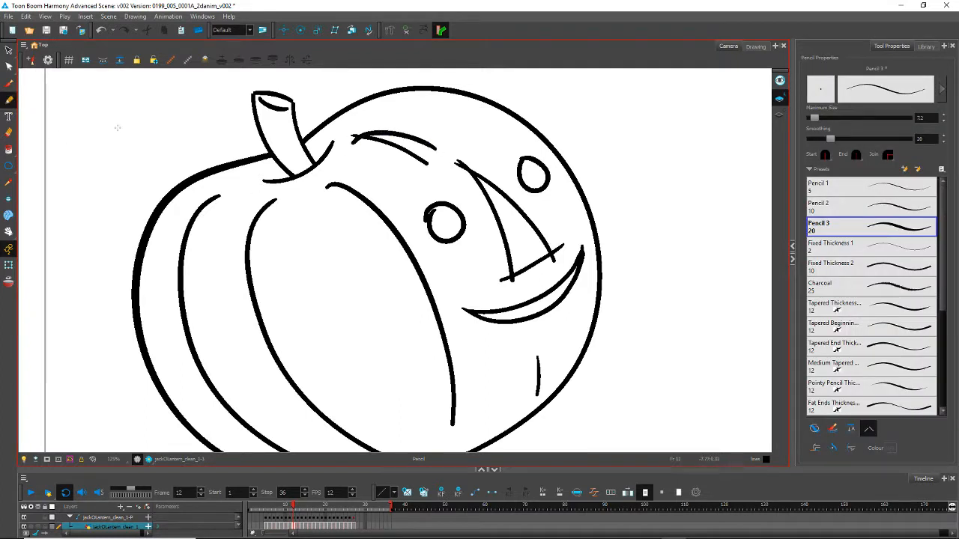
left_click(9, 50)
left_click(397, 146)
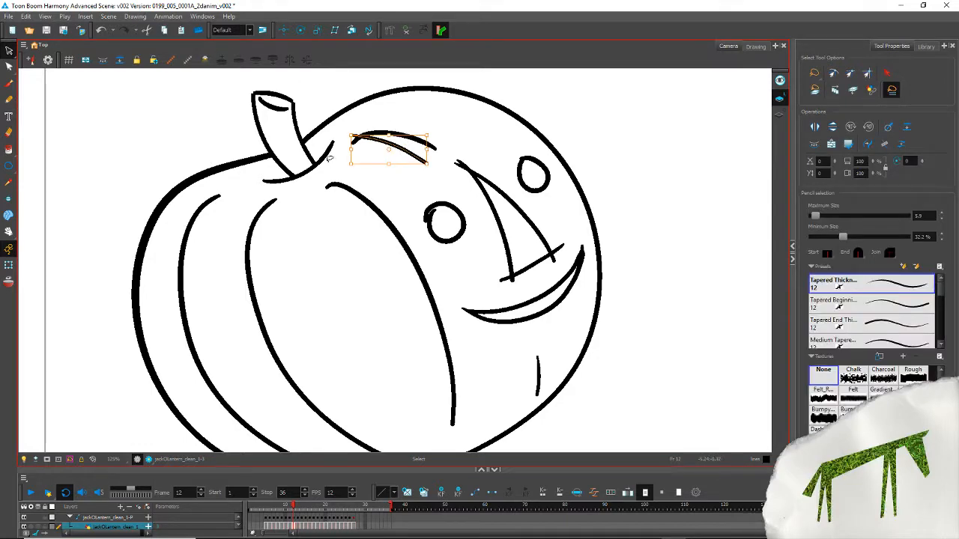
key("Delete")
Step: Pull the middle of the long crease beside the face outward and raise the short upper crease's arch with the Contour Editor
mouse_move(343, 338)
left_mouse_down()
mouse_move(287, 289)
mouse_move(301, 325)
left_mouse_up()
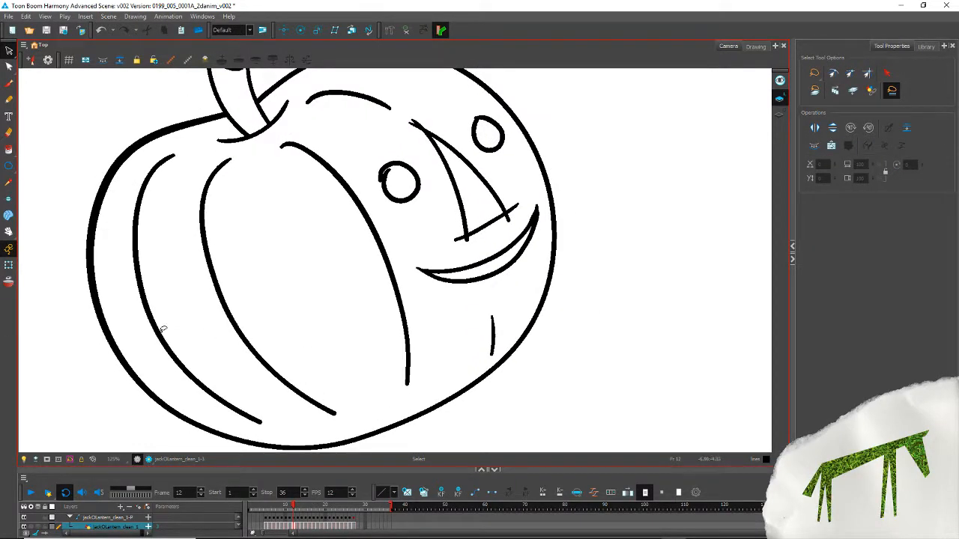
left_click_drag(164, 330, 202, 335)
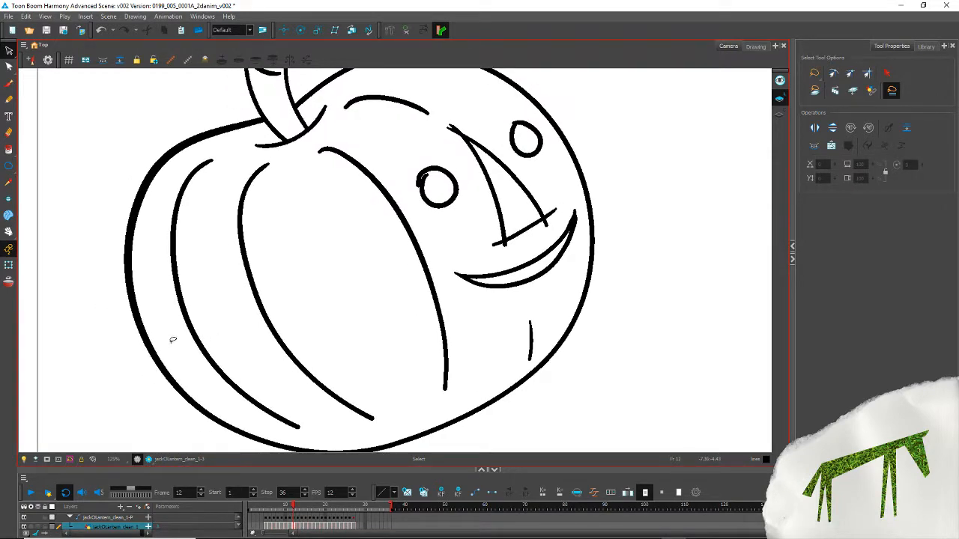
scroll(175, 324, "down", 3)
scroll(174, 328, "up", 3)
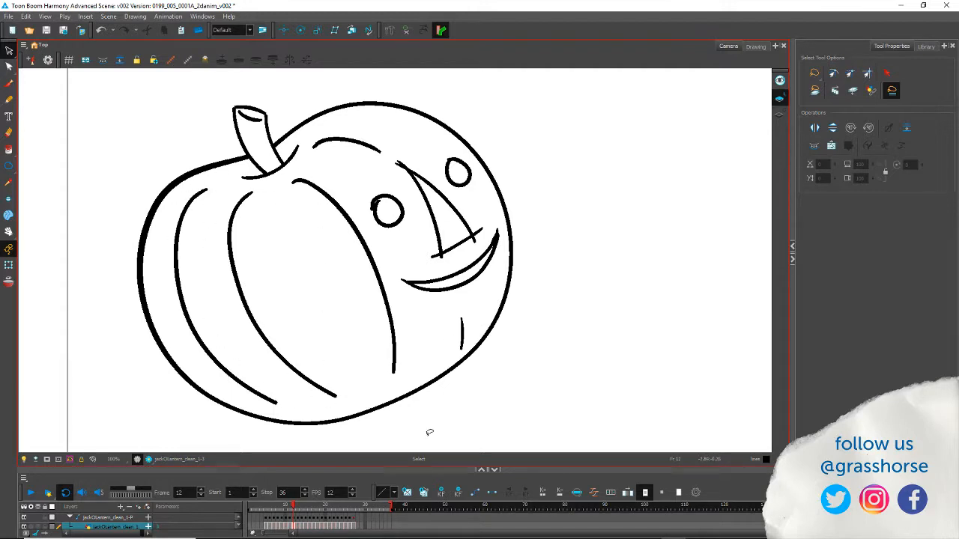
left_click(9, 67)
left_click(373, 259)
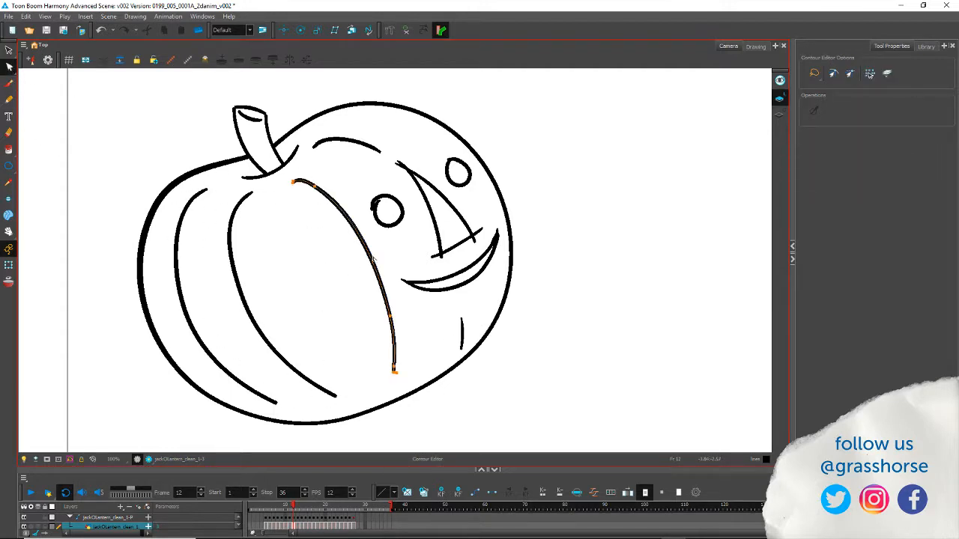
left_click_drag(375, 257, 376, 257)
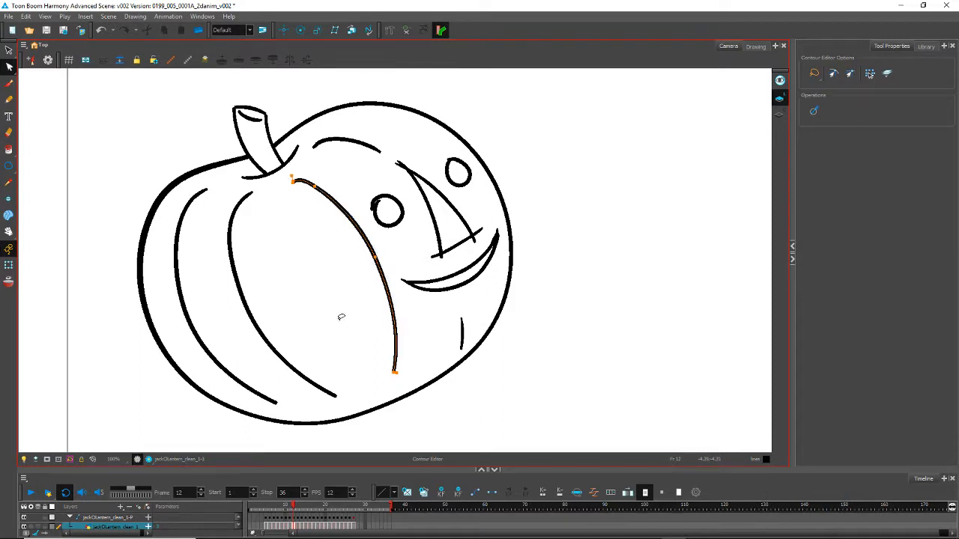
left_click(334, 364)
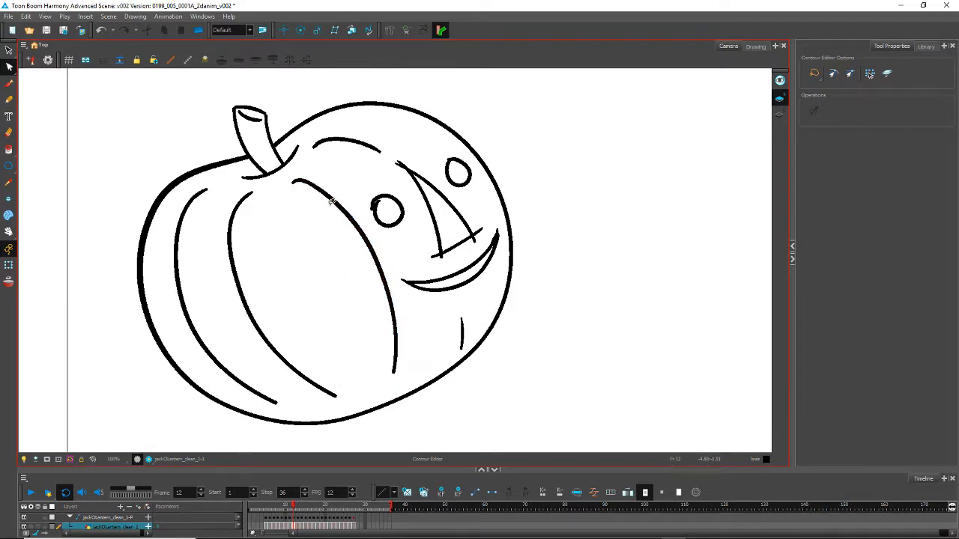
left_click_drag(343, 140, 343, 136)
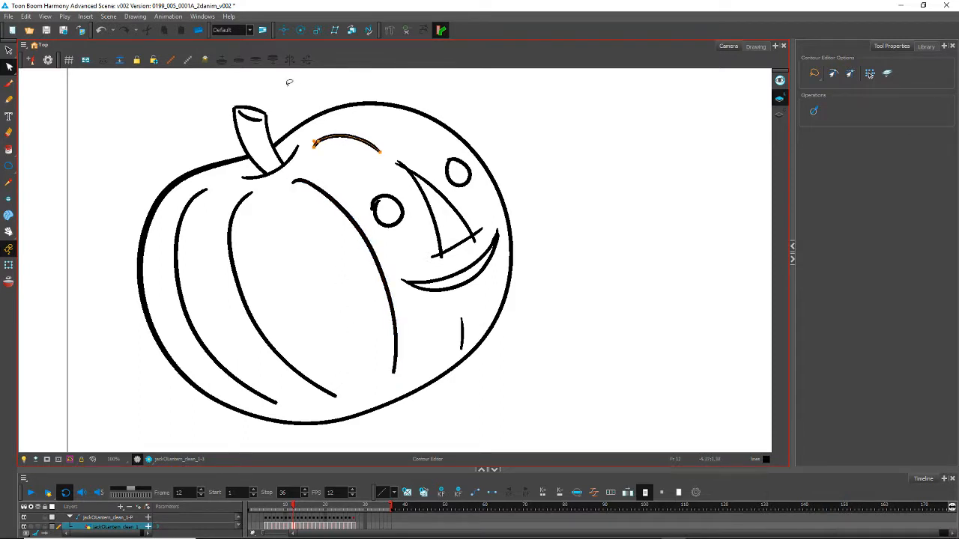
left_click(289, 84)
Step: Compare the creases in frame 12 with those in frame 11, and return to frame 12 with the Pencil tool ready
left_click(463, 335)
key("comma")
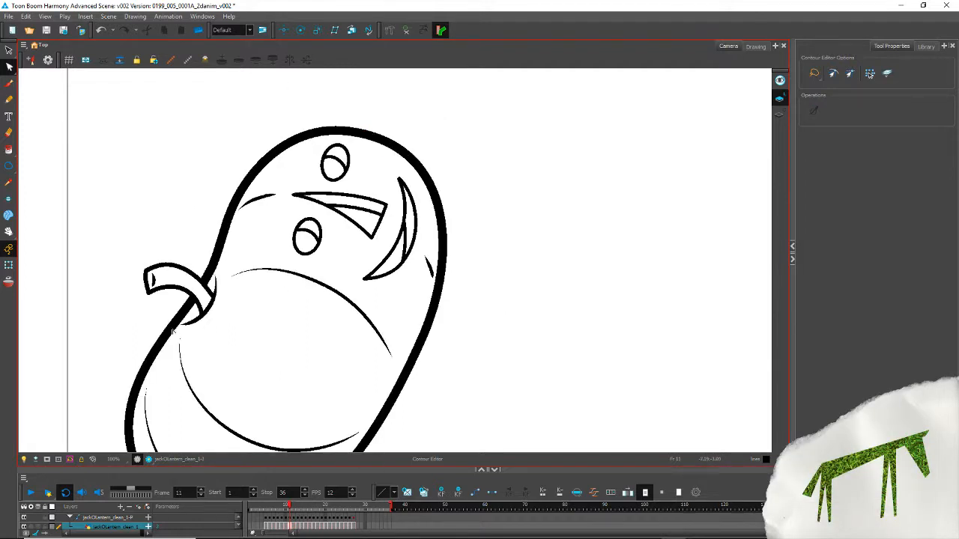
left_click_drag(193, 363, 299, 207)
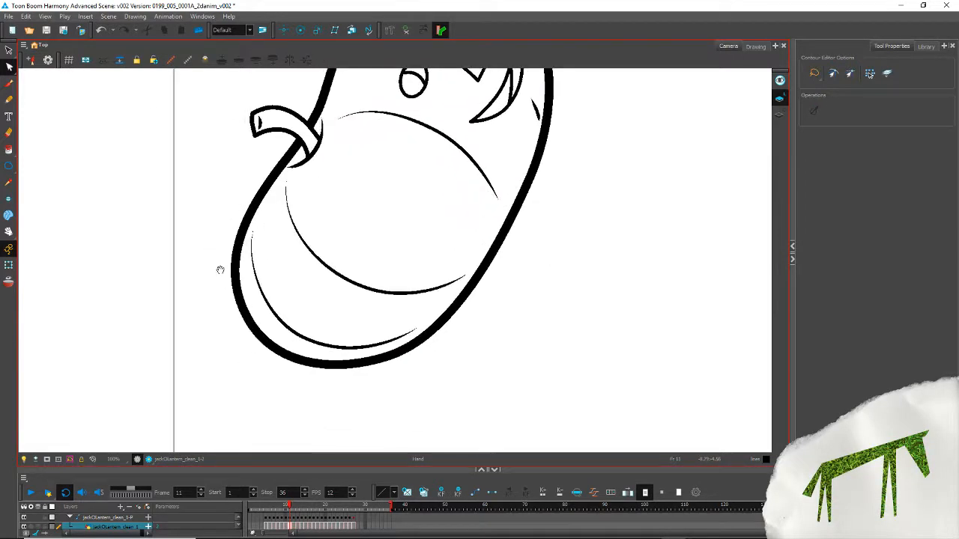
left_click(8, 101)
key("period")
left_click_drag(247, 176, 258, 325)
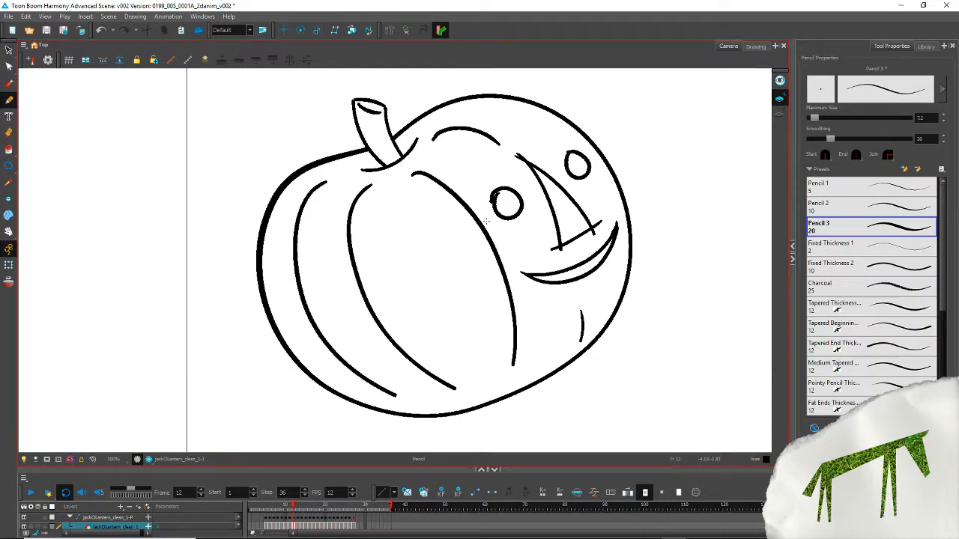
Step: Trim the overshooting line ends at all corners of the nose with the Cutter tool, leaving a clean triangle
key("alt+t")
left_click_drag(518, 154, 519, 159)
key("Delete")
key("Delete")
mouse_move(555, 243)
left_mouse_down()
mouse_move(556, 254)
mouse_move(598, 232)
mouse_move(597, 216)
left_mouse_up()
key("Delete")
key("Delete")
key("Delete")
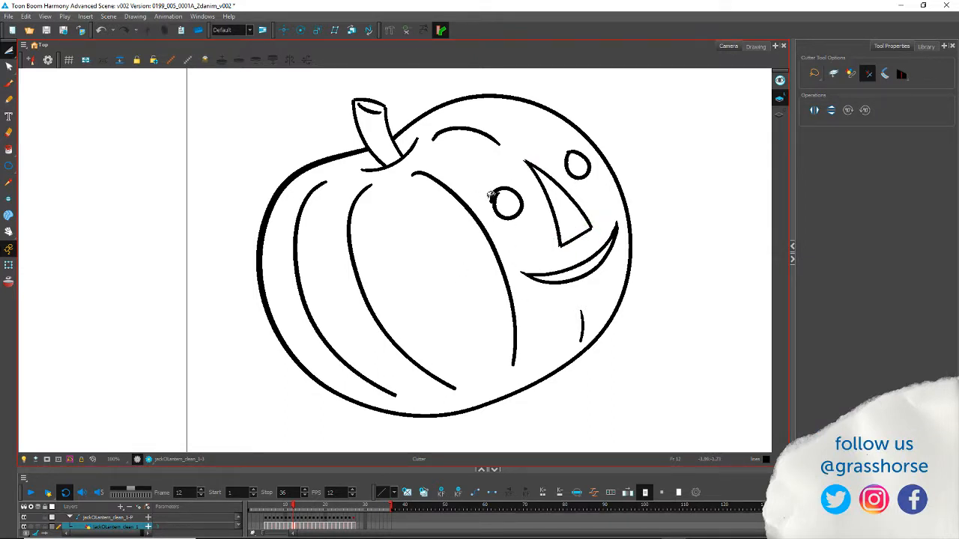
Step: Draw clean ellipses over both hand-drawn eyes using the Pencil 3 preset
left_click(8, 98)
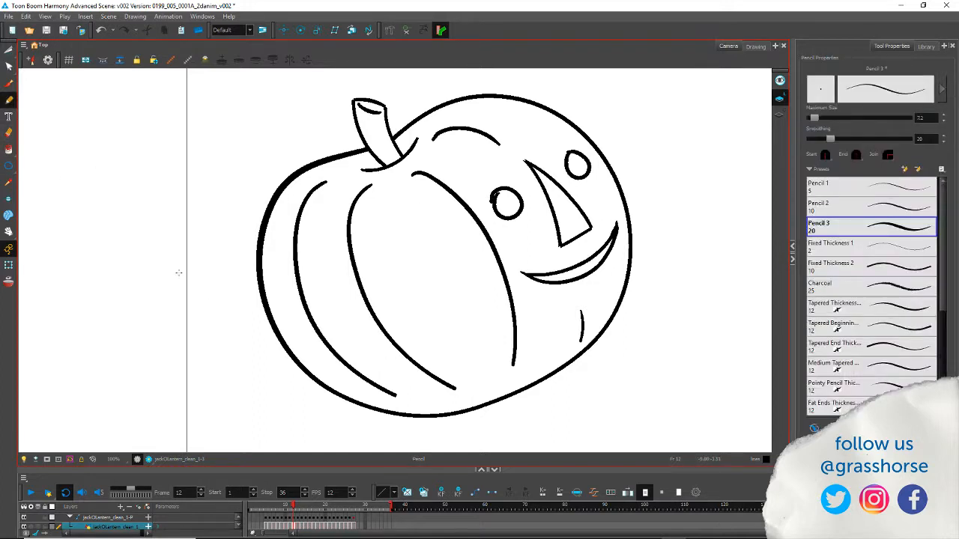
left_click(10, 166)
left_click_drag(508, 203, 500, 225)
key("ctrl+z")
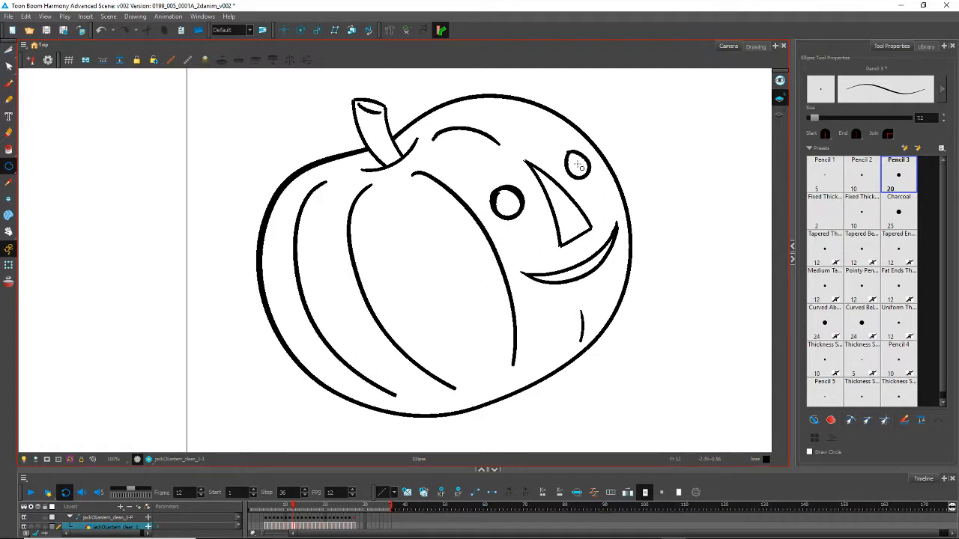
left_click_drag(578, 165, 568, 177)
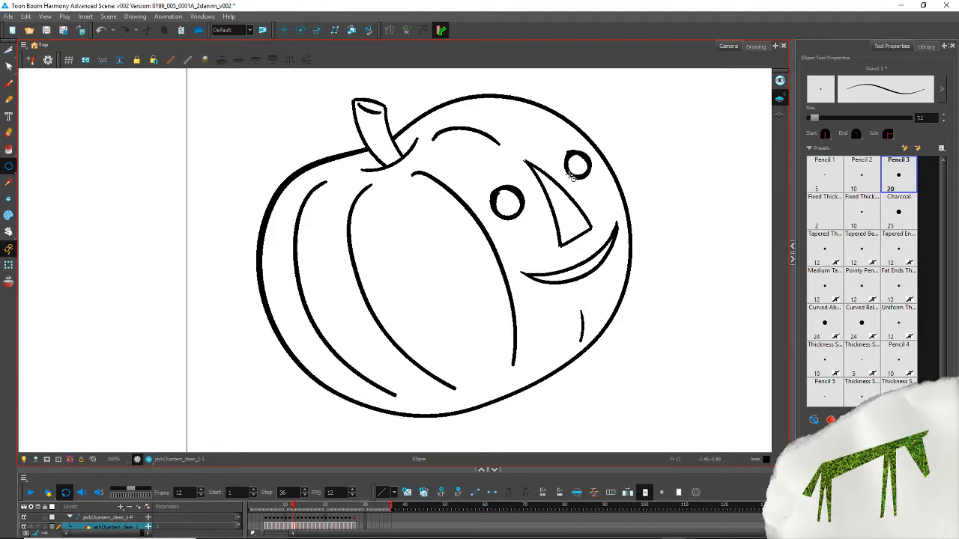
Step: Delete the rough hand-drawn strokes around both eyes, keeping only the clean ellipses
left_click(9, 50)
left_click_drag(506, 191, 491, 206)
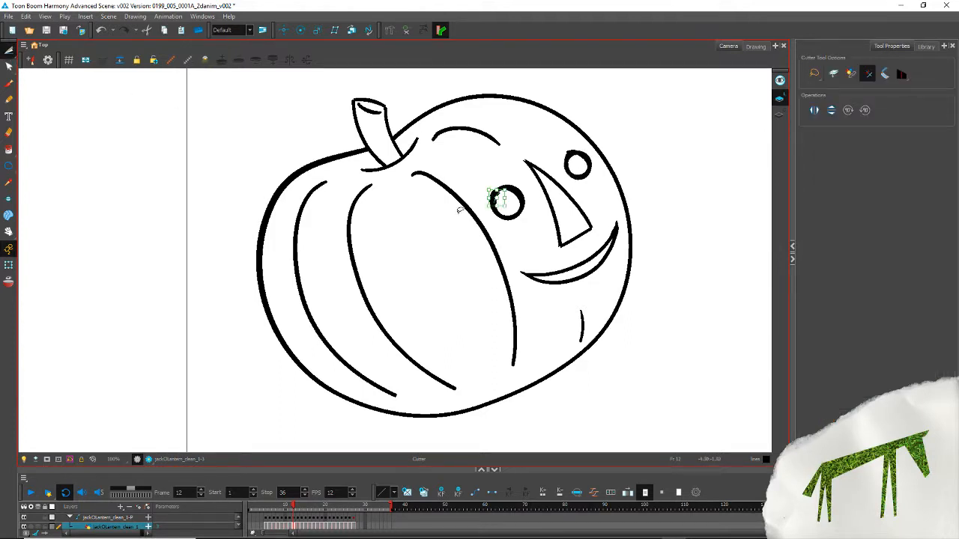
key("Delete")
left_click(498, 194)
key("alt+s")
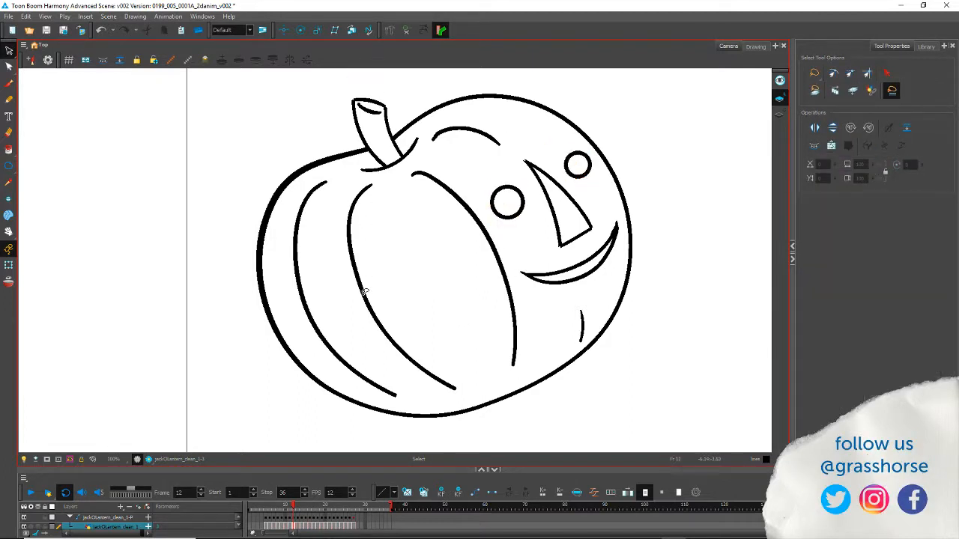
Step: Draw curved inner thickness lines across both eyes, the nose and the mouth with the Pencil 3 preset
left_click(8, 99)
mouse_move(494, 188)
left_mouse_down()
mouse_move(487, 198)
mouse_move(513, 220)
mouse_move(515, 204)
mouse_move(508, 223)
left_mouse_up()
key("ctrl+z")
key("ctrl+z")
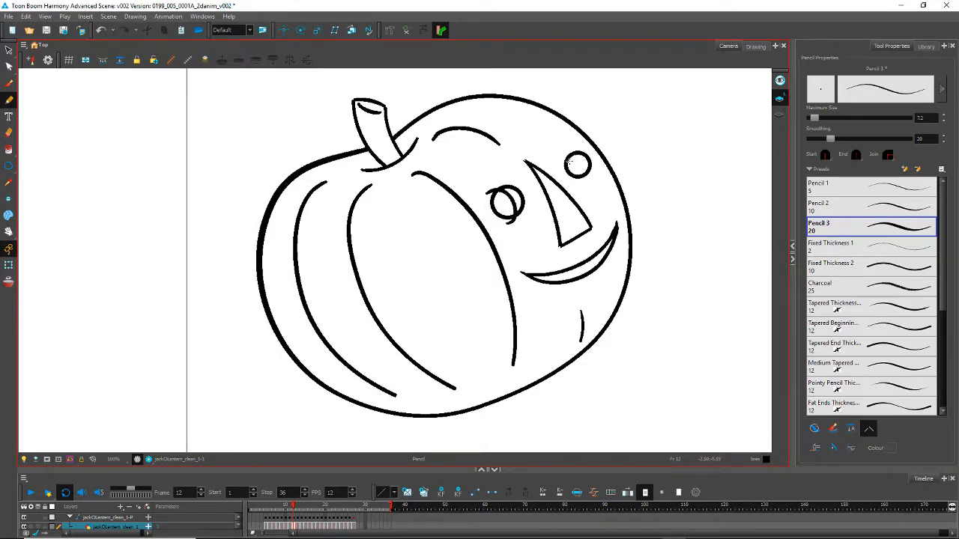
left_click_drag(578, 159, 577, 182)
mouse_move(529, 180)
left_mouse_down()
mouse_move(592, 258)
mouse_move(559, 287)
left_mouse_up()
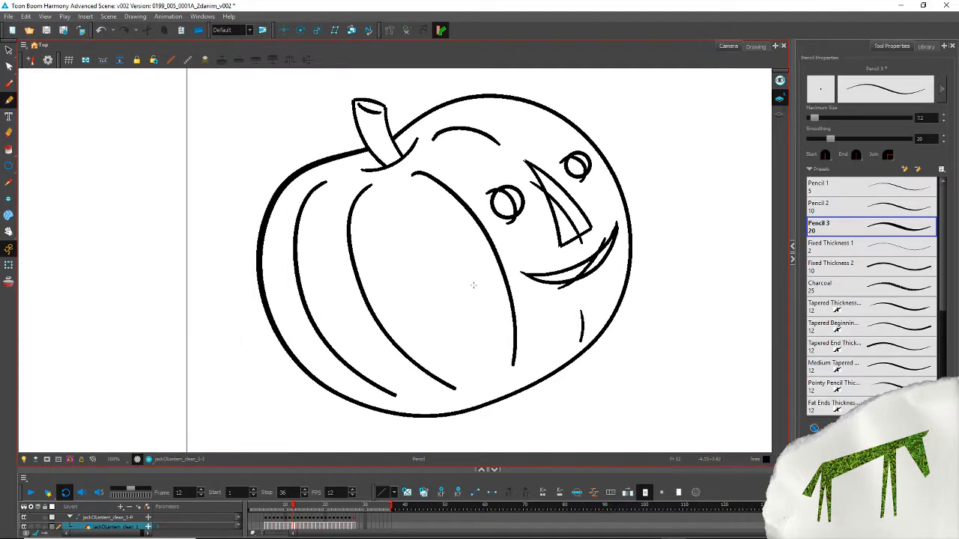
Step: Trim the ends of the inner lines that overshoot the eyes, nose and mouth with the Cutter tool
key("alt+t")
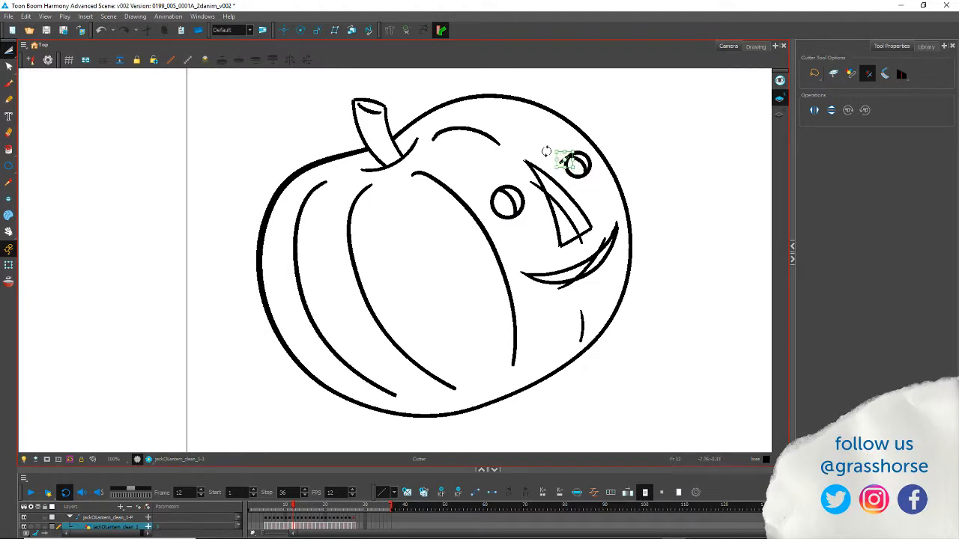
left_click_drag(592, 236, 610, 256)
key("Delete")
left_click_drag(564, 290, 569, 281)
key("Delete")
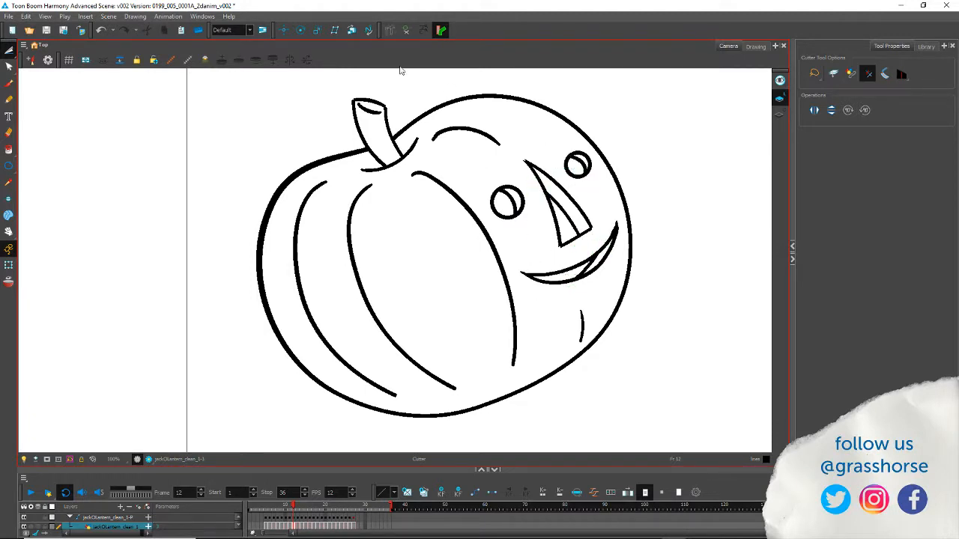
Step: Merge the nose's outer strokes into a single pencil line and reselect it to check the result
left_click(9, 50)
left_click(30, 48)
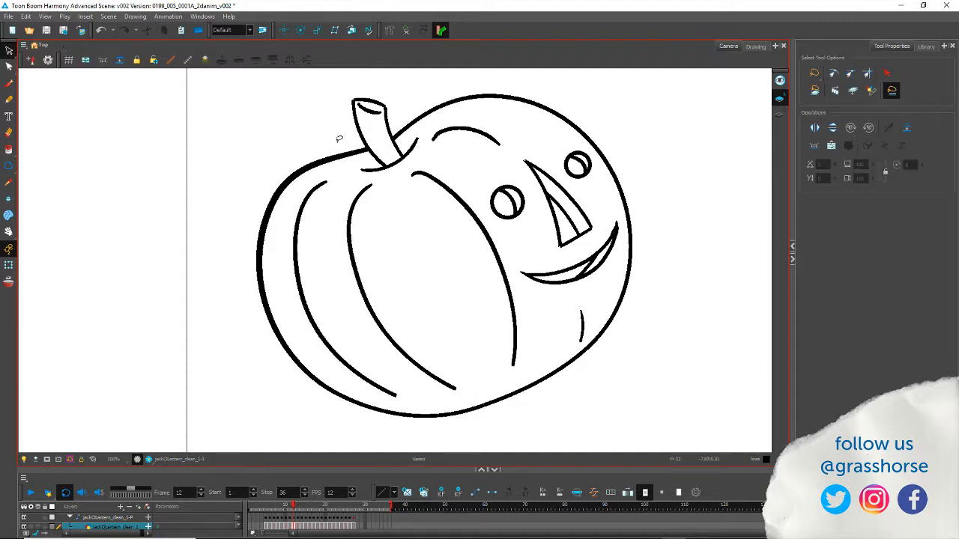
left_click(526, 175)
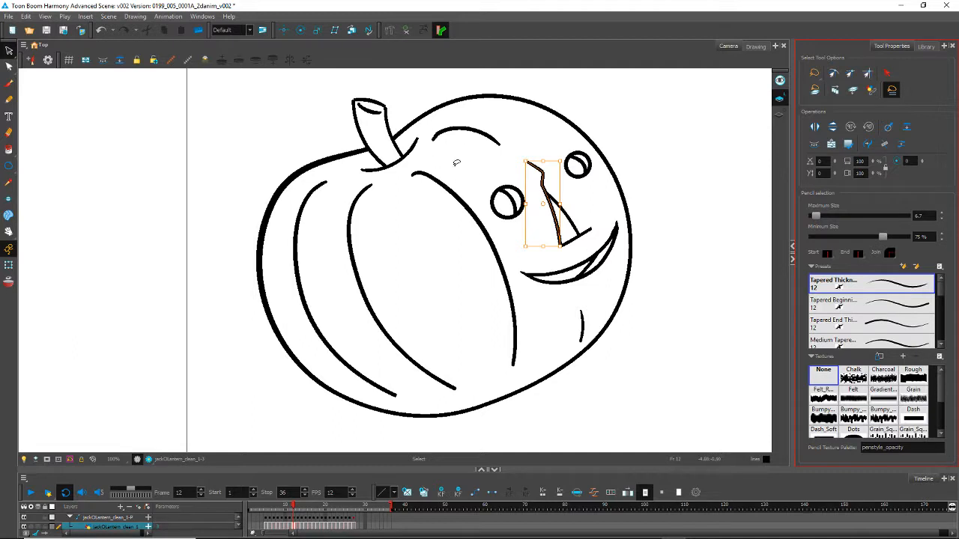
key("ctrl+z")
left_click(428, 289)
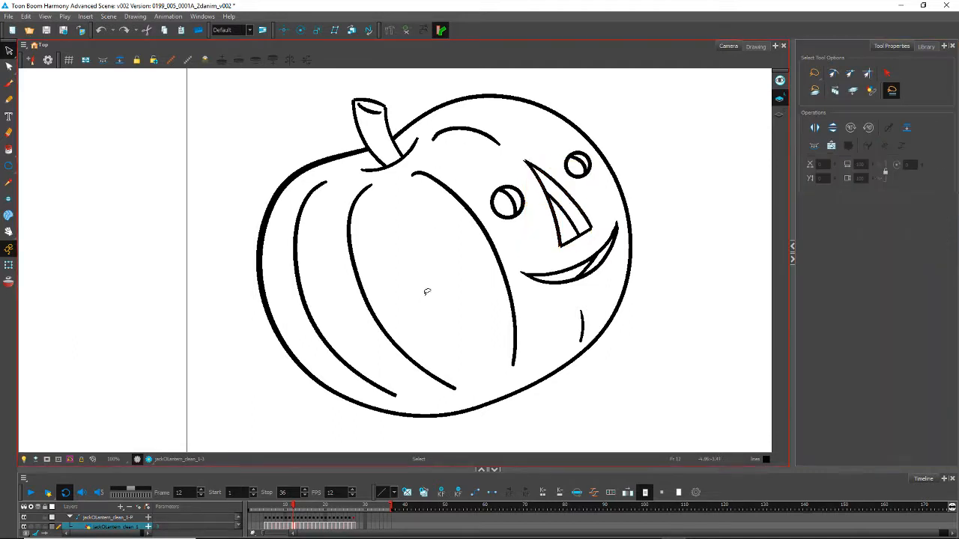
left_click(591, 238)
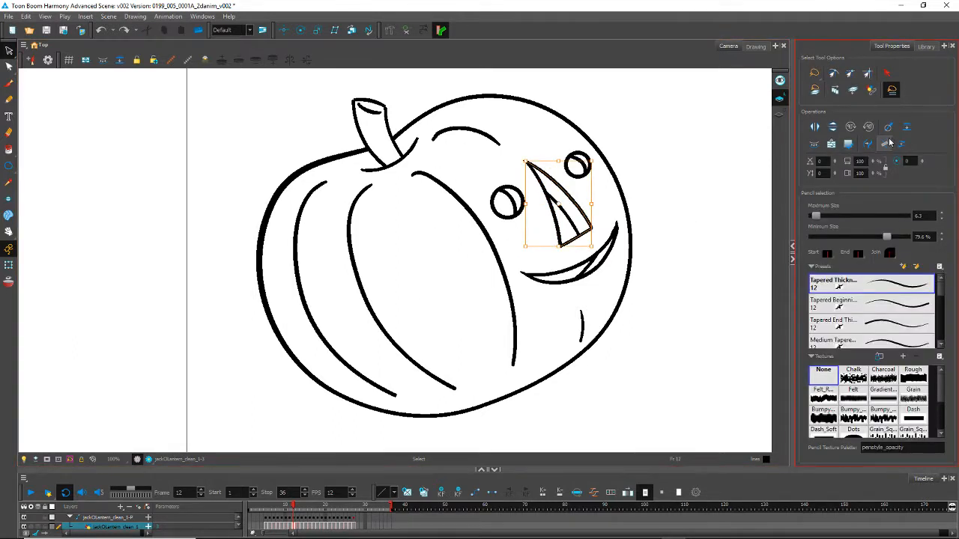
left_click(556, 240, "shift")
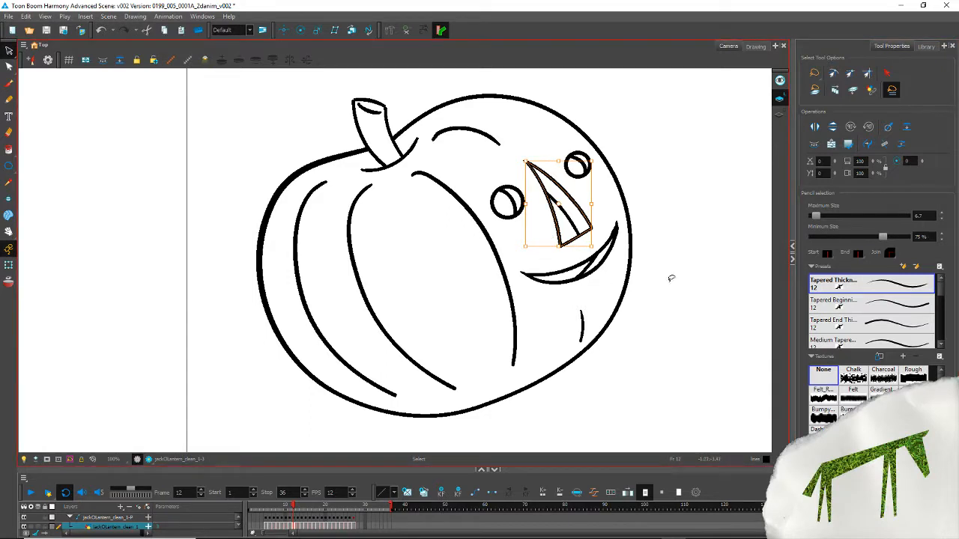
left_click(510, 272)
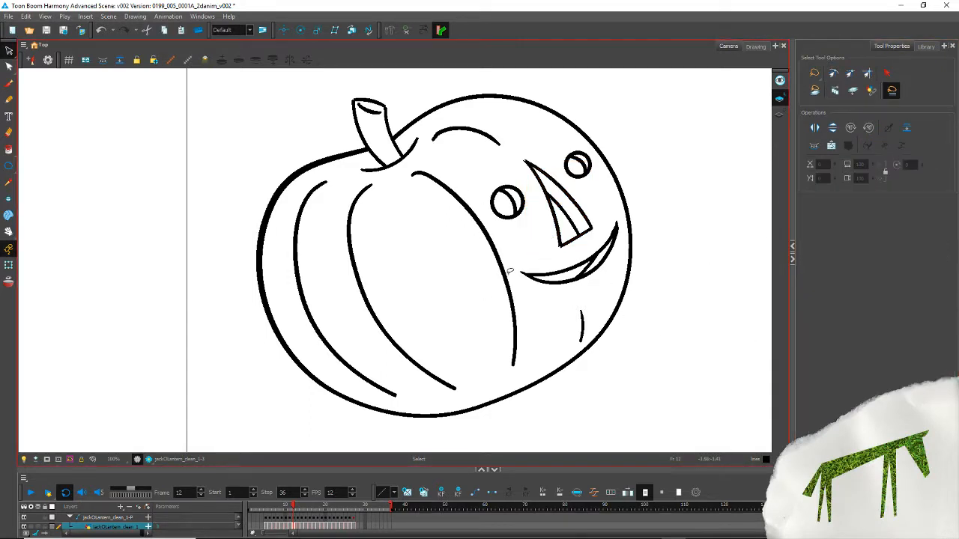
left_click(528, 169)
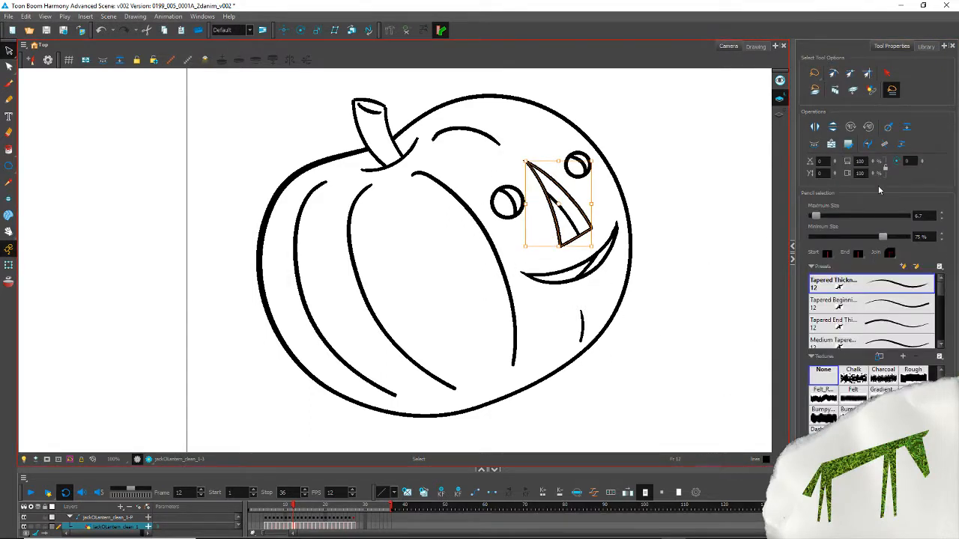
left_click(459, 247)
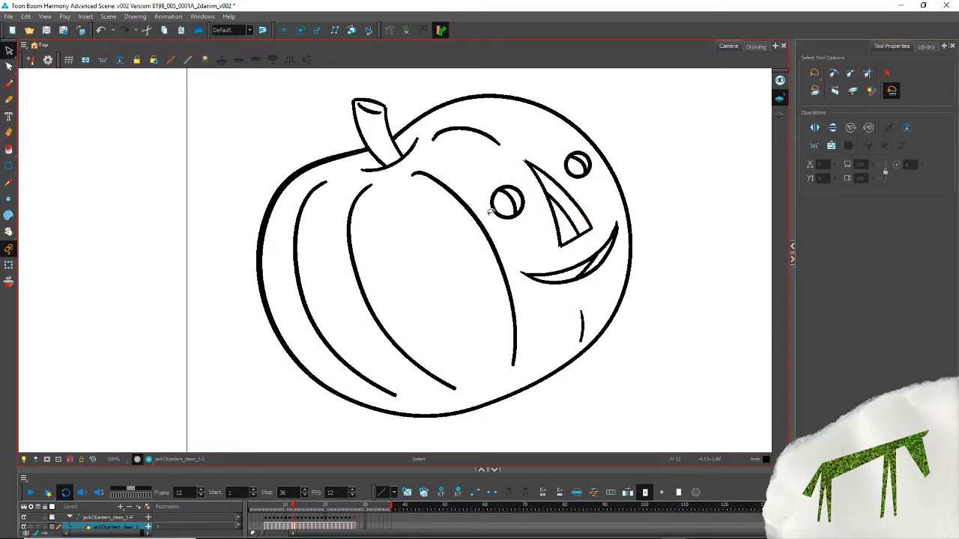
left_click(532, 172)
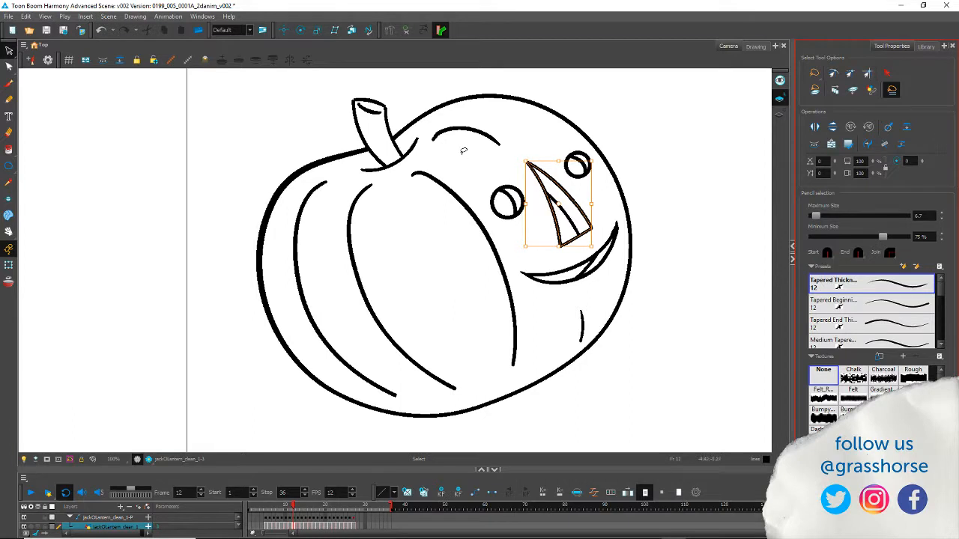
left_click(456, 157)
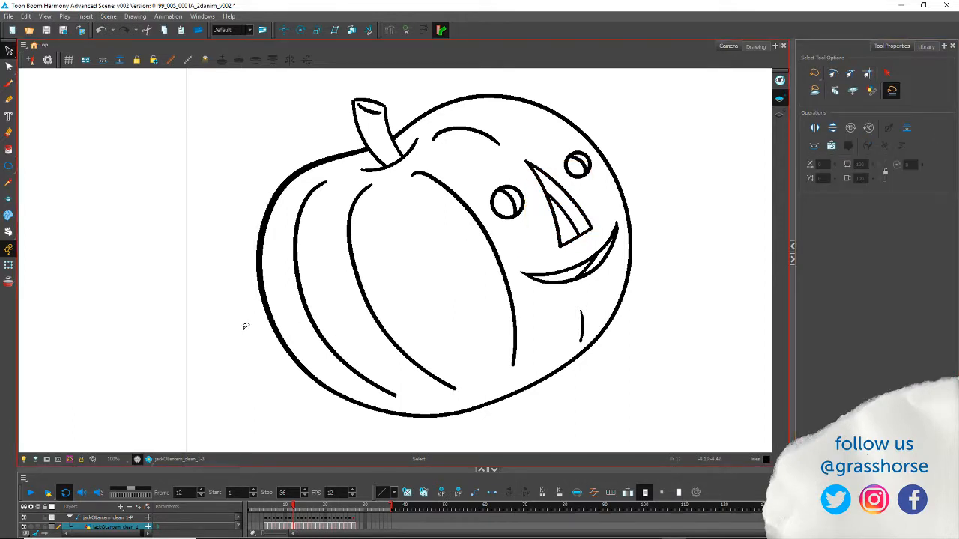
Step: Merge the stem's outline strokes into a single pencil line
left_click_drag(332, 117, 396, 117)
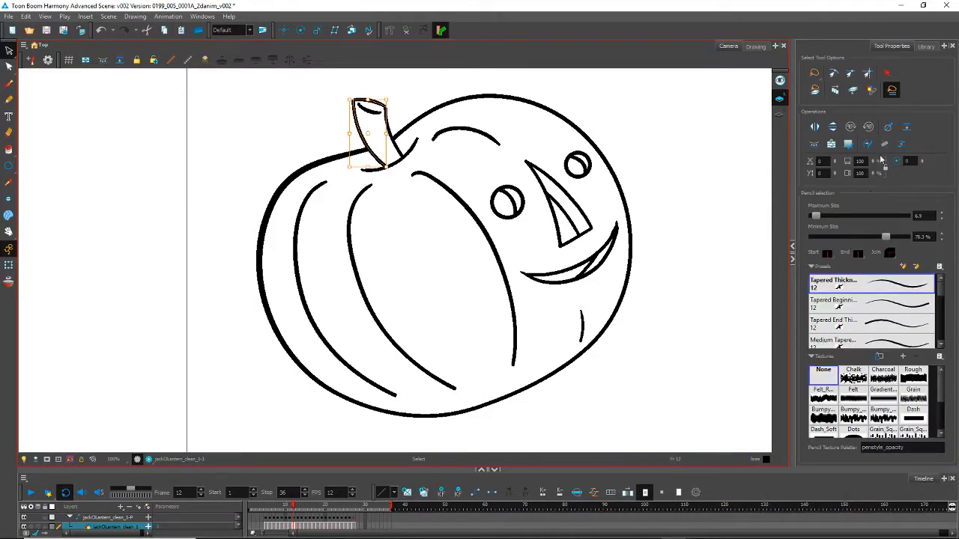
left_click(885, 144)
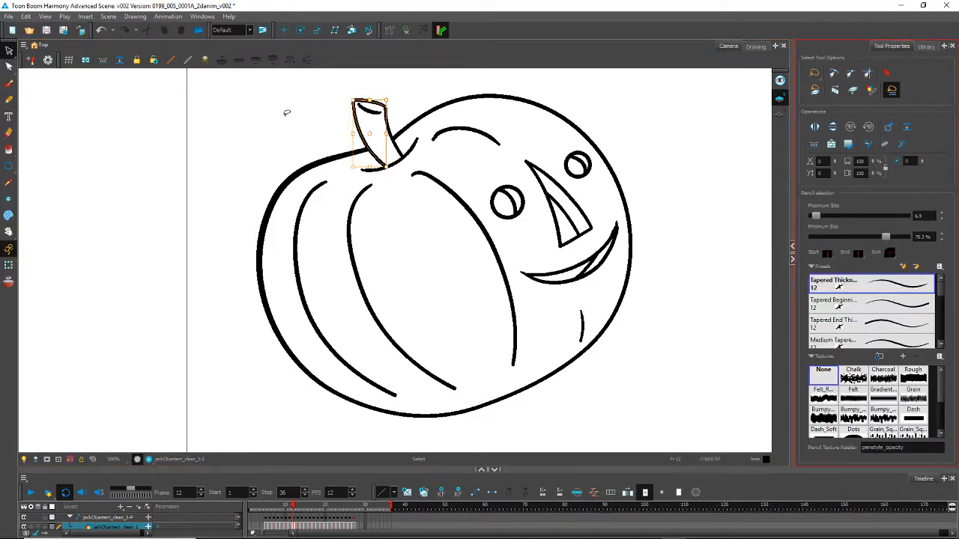
left_click(300, 102)
left_click_drag(393, 101, 383, 112)
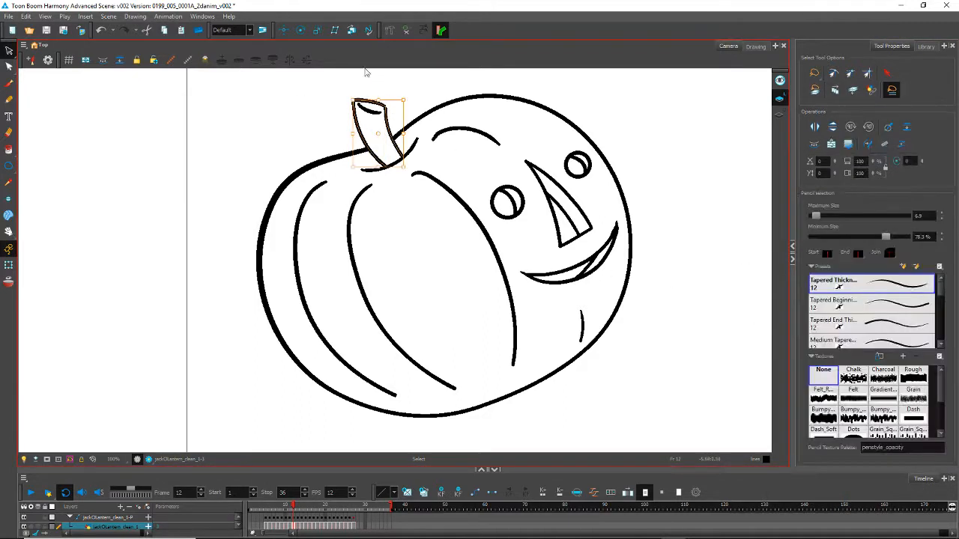
left_click(886, 145)
left_click(257, 90)
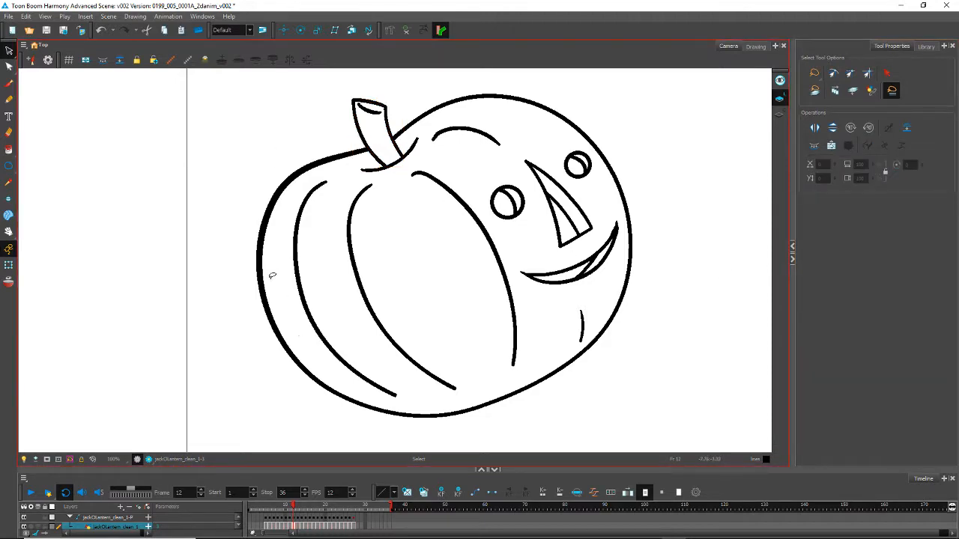
Step: Replace the short crease below the mouth with a new, shorter stroke nearer the pumpkin's outline
mouse_move(210, 364)
left_mouse_down()
mouse_move(205, 343)
mouse_move(226, 363)
left_mouse_up()
left_click(9, 99)
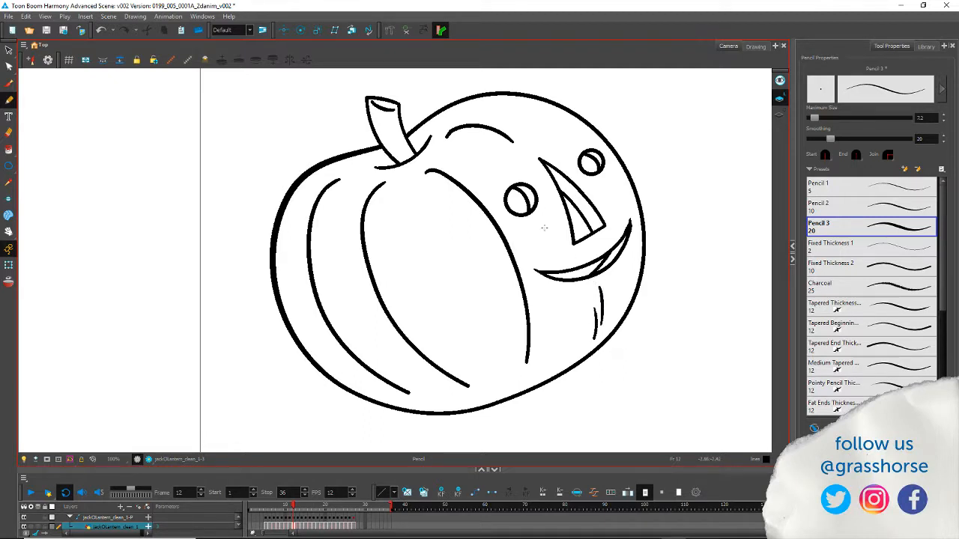
key("ctrl+z")
left_click(9, 50)
left_click(596, 324)
key("Delete")
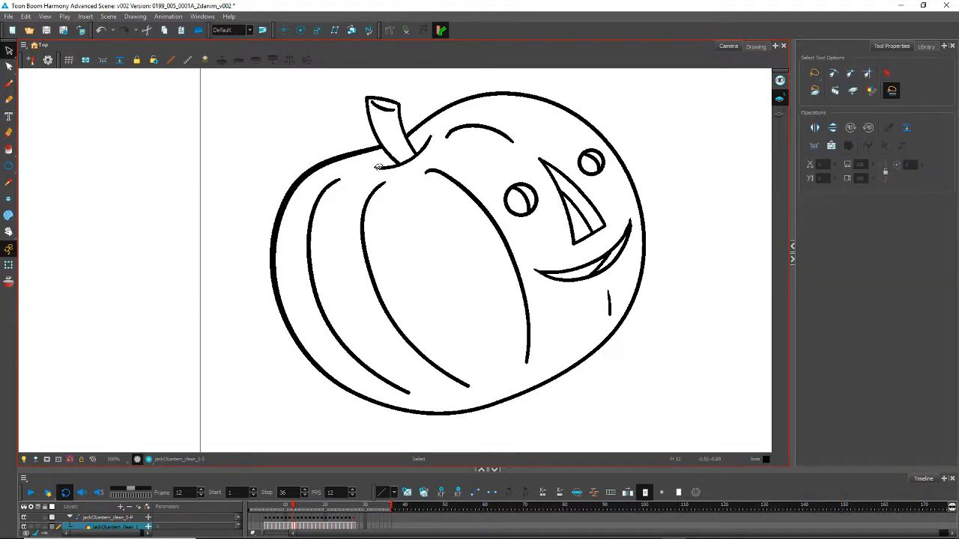
Step: Apply the size 10 Thickness Stencil preset to the pumpkin's outer outline and set its maximum size to 16
left_click(9, 52)
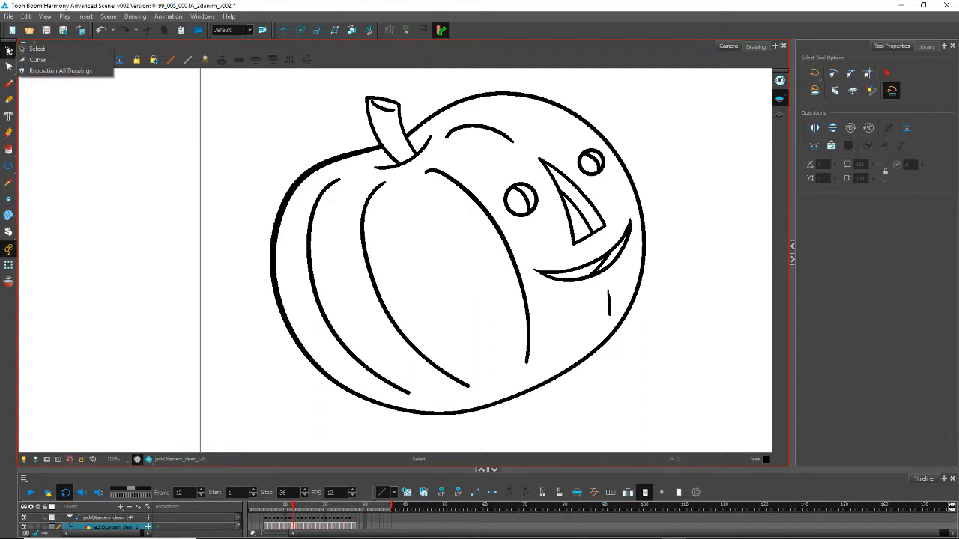
left_click(29, 49)
left_click(349, 157)
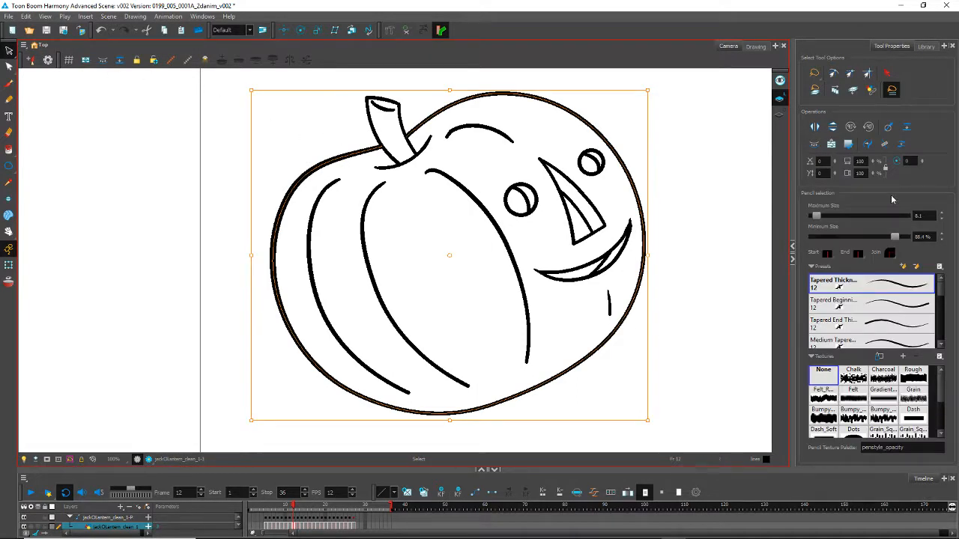
left_click_drag(938, 293, 940, 334)
left_click(877, 337)
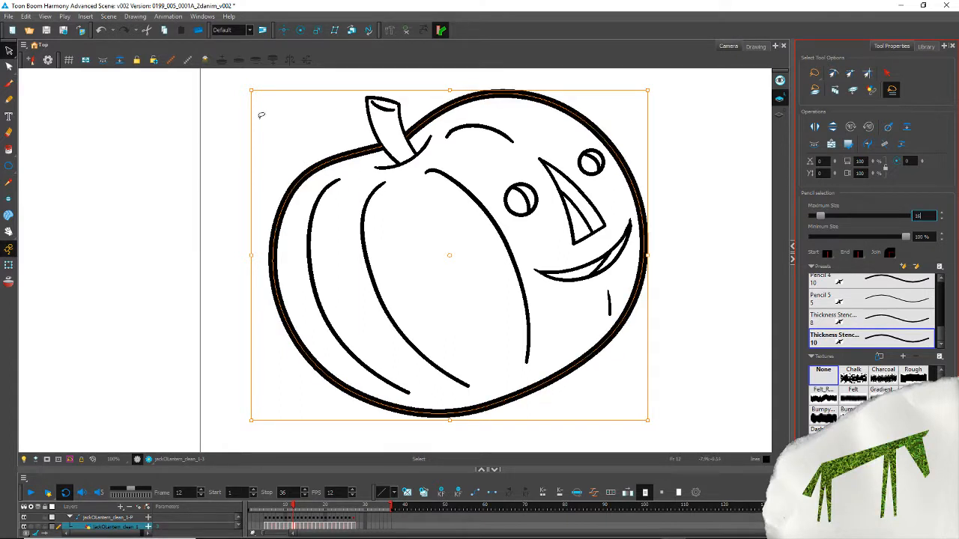
left_click(207, 100)
Step: Apply the Tapered Thickness preset to the leftmost crease and set its maximum size to 6
left_click(321, 211)
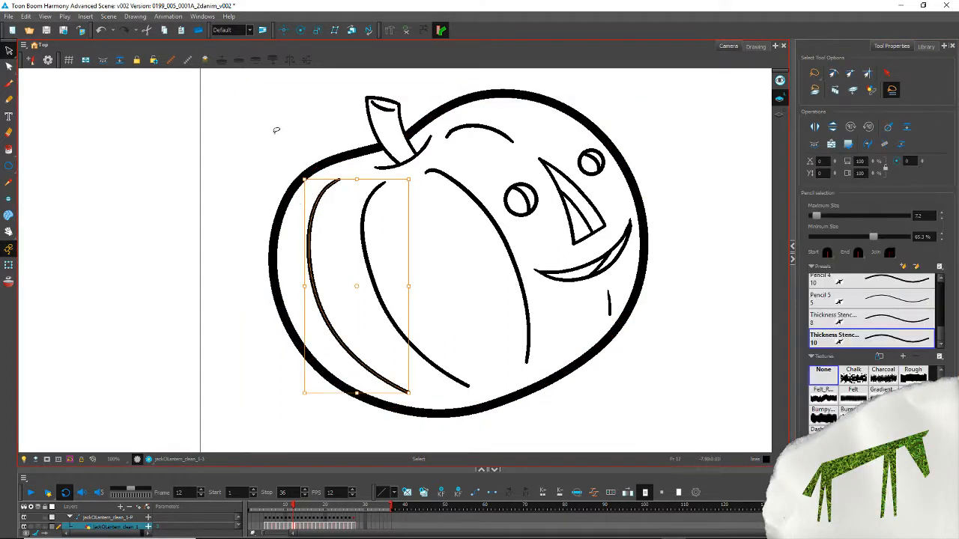
left_click_drag(940, 334, 941, 287)
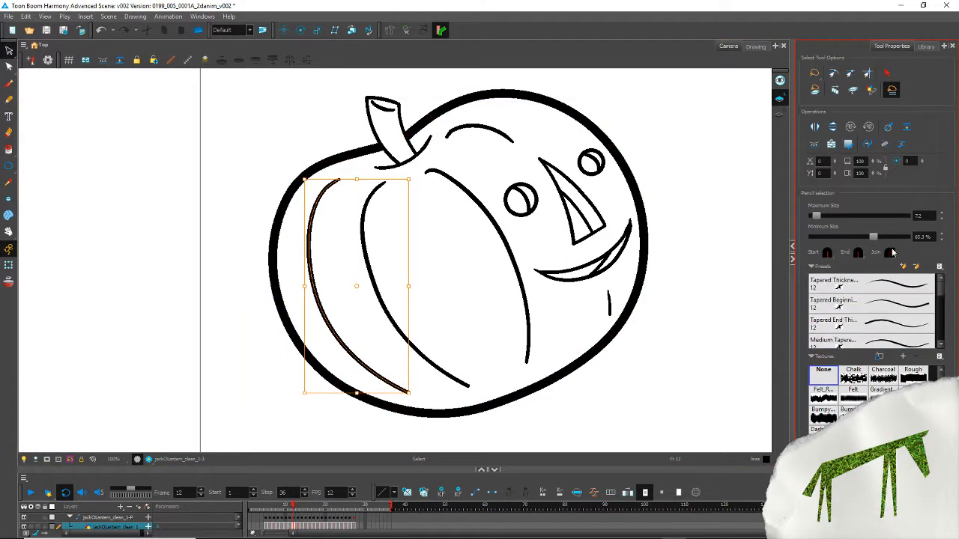
left_click(891, 284)
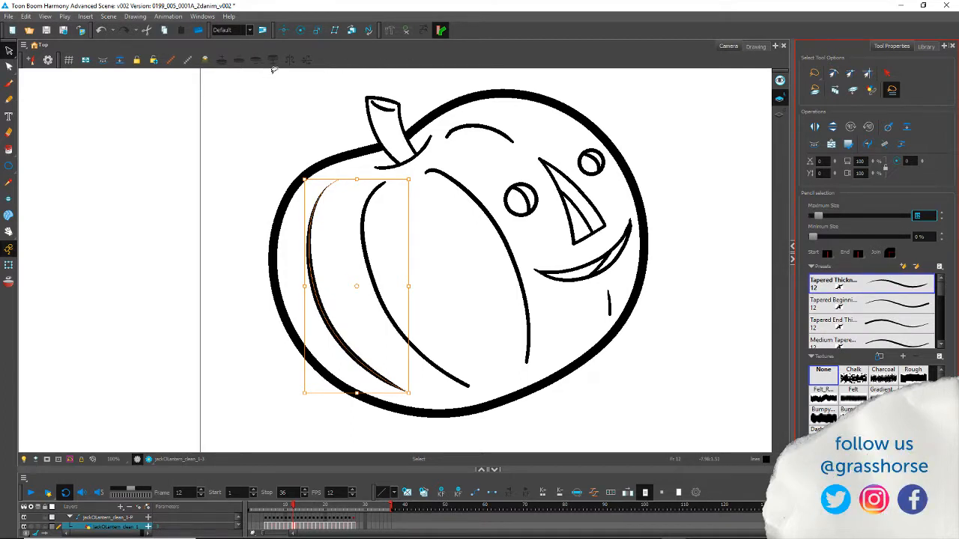
type("8")
left_click(389, 315)
left_click(323, 315)
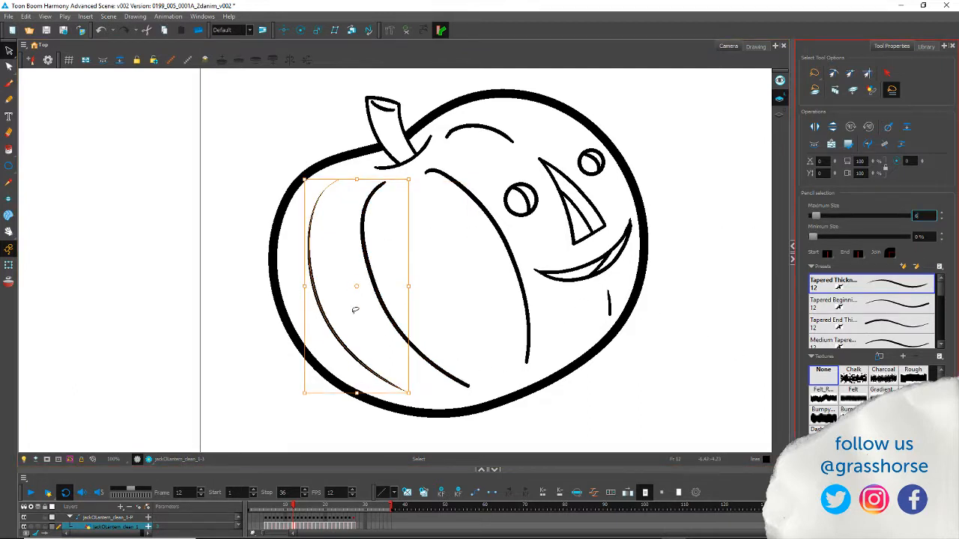
left_click(254, 236)
Step: Give the two middle creases and the short upper crease the Tapered Thickness preset with a maximum size of 6
left_click_drag(368, 306, 496, 120)
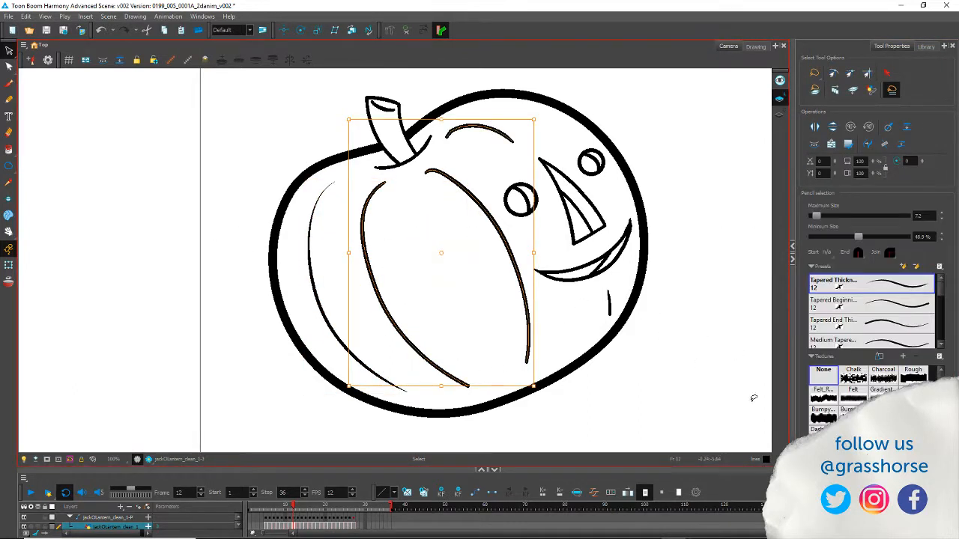
left_click(923, 289)
left_click_drag(930, 217, 902, 219)
type("8")
key("Return")
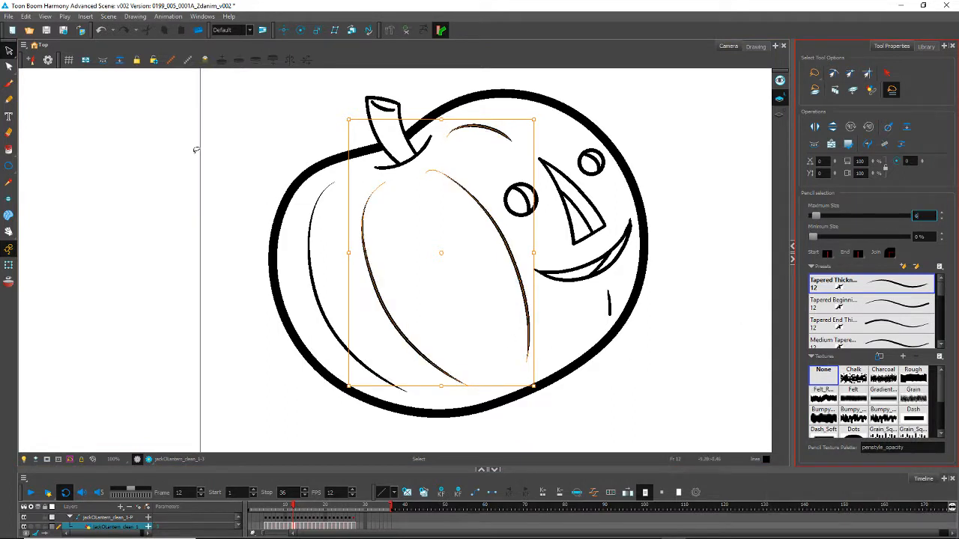
left_click(195, 150)
Step: Apply the Tapered Thickness preset to the short crease below the mouth and reduce its maximum size
left_click_drag(604, 296, 600, 328)
left_click(893, 281)
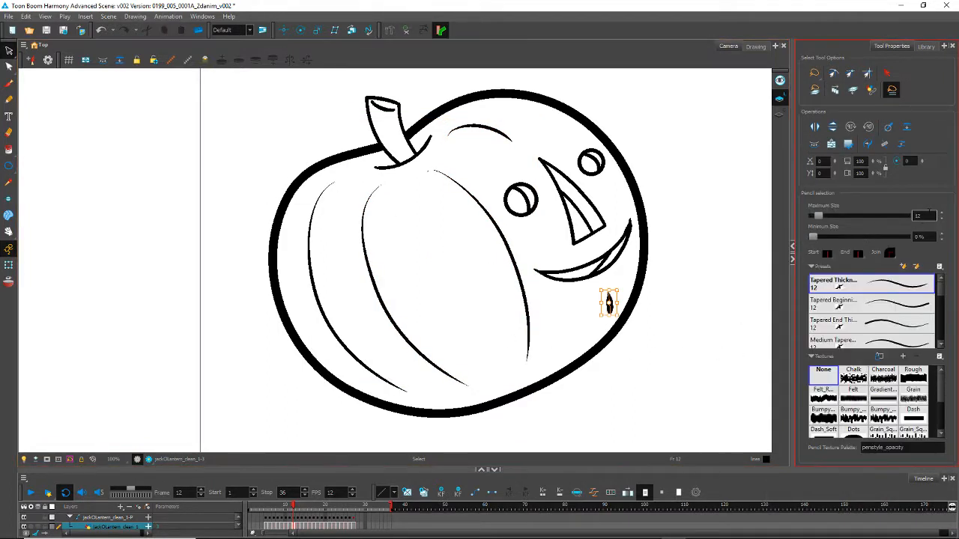
left_click(281, 172)
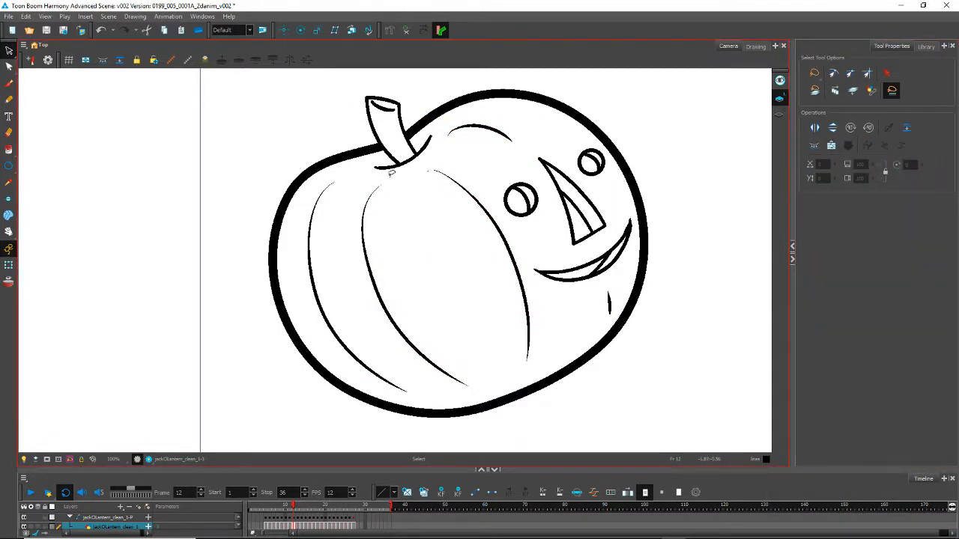
Step: Apply the Tapered Thickness preset to the curve at the stem's base and set its maximum size to 6
left_click_drag(387, 156, 393, 185)
left_click(871, 287)
left_click_drag(929, 217, 802, 206)
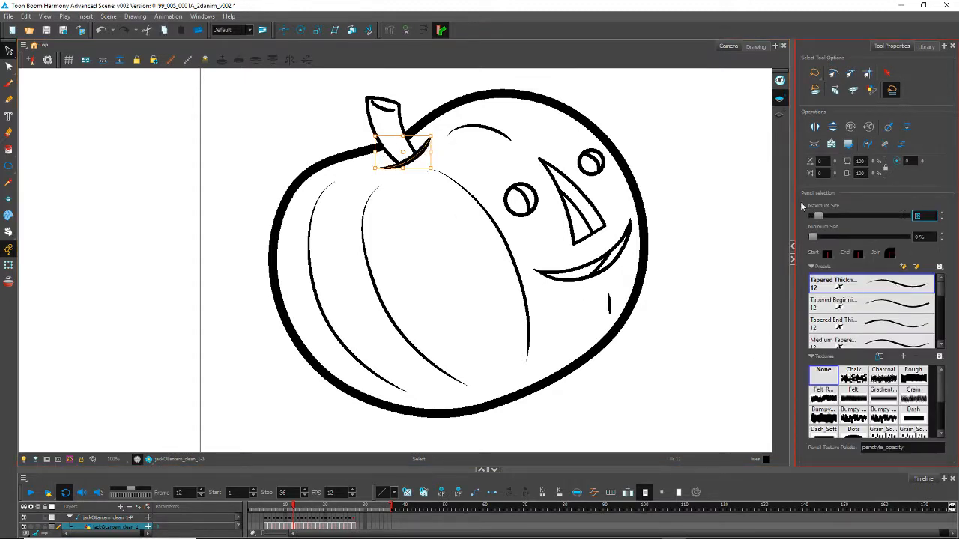
type("6")
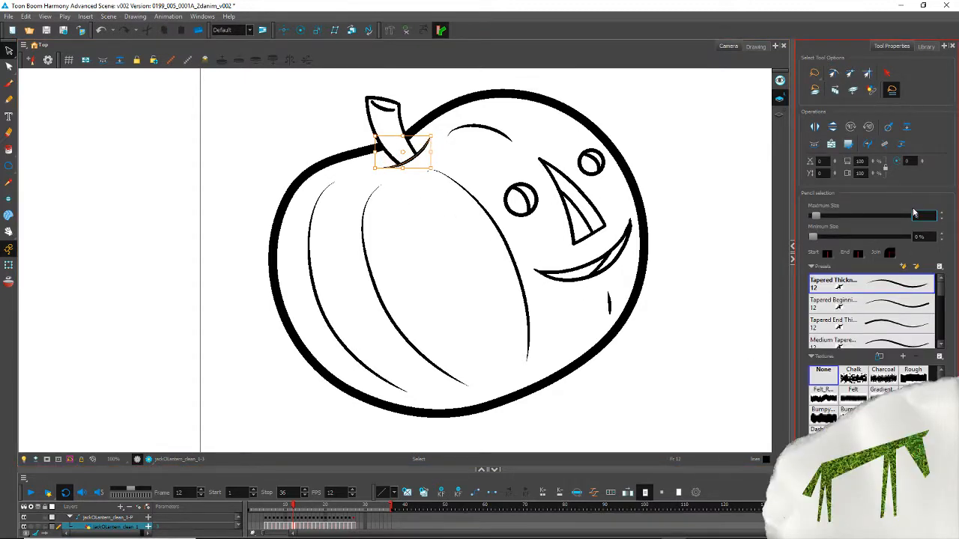
key("Return")
Step: Apply the size 10 Thickness Stencil preset to the stem's outline
left_click(369, 130)
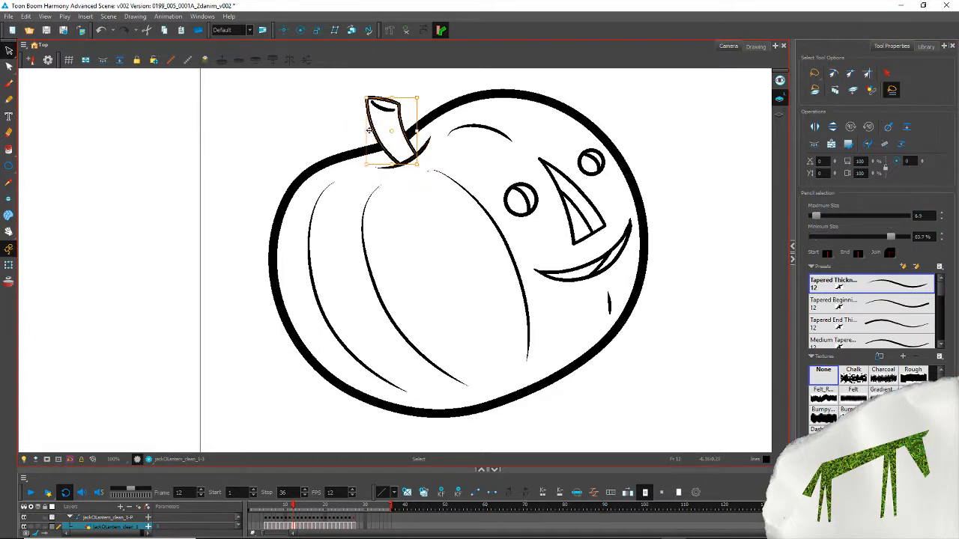
scroll(929, 299, "down", 3)
left_click(889, 340)
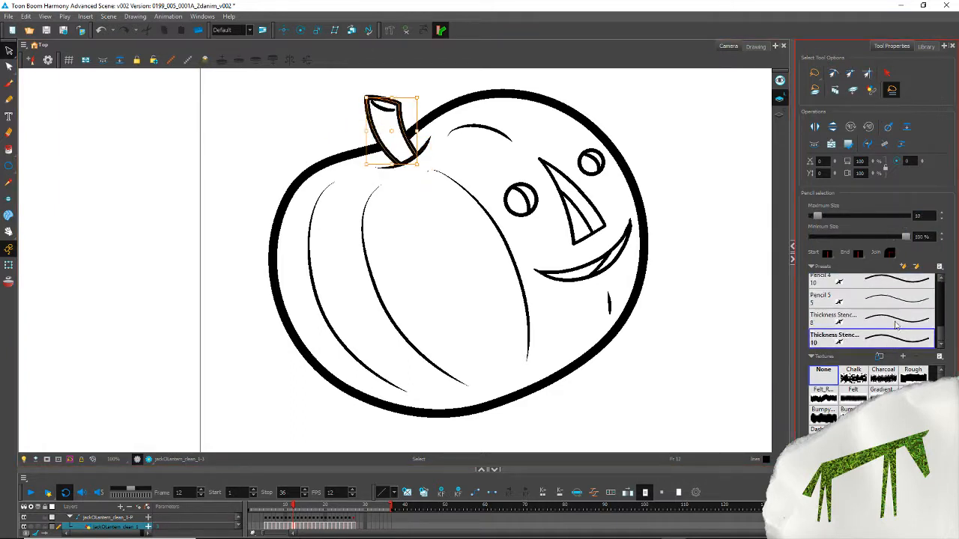
Step: Set the stem outline's maximum size to 6 and reshape the short line inside the stem's top with the Tapered Thickness preset
double_click(915, 215)
type("6")
key("Return")
left_click(265, 140)
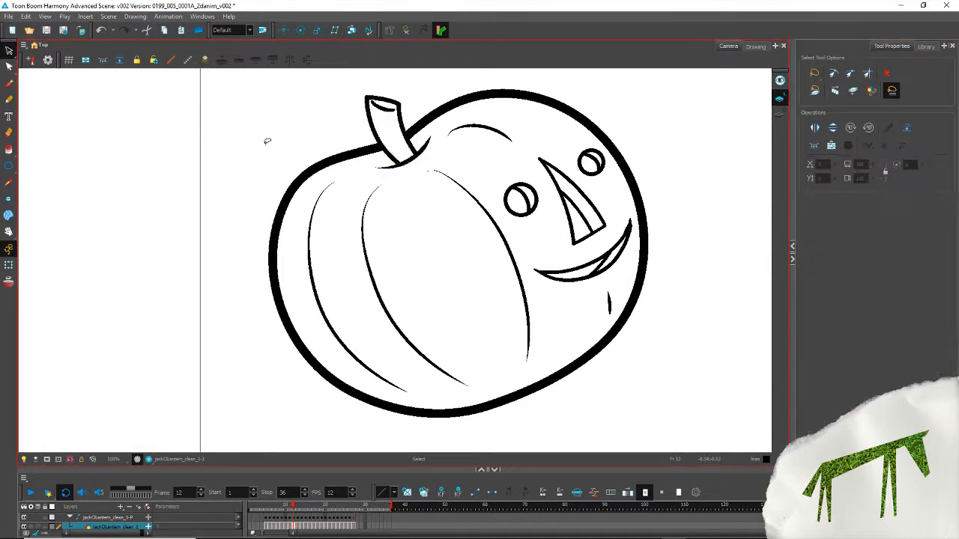
left_click(387, 118)
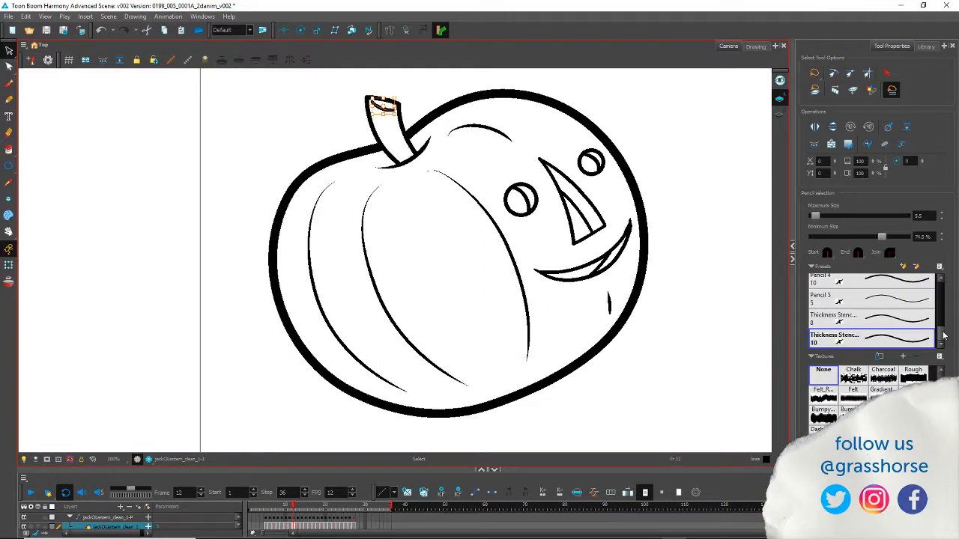
left_click(869, 284)
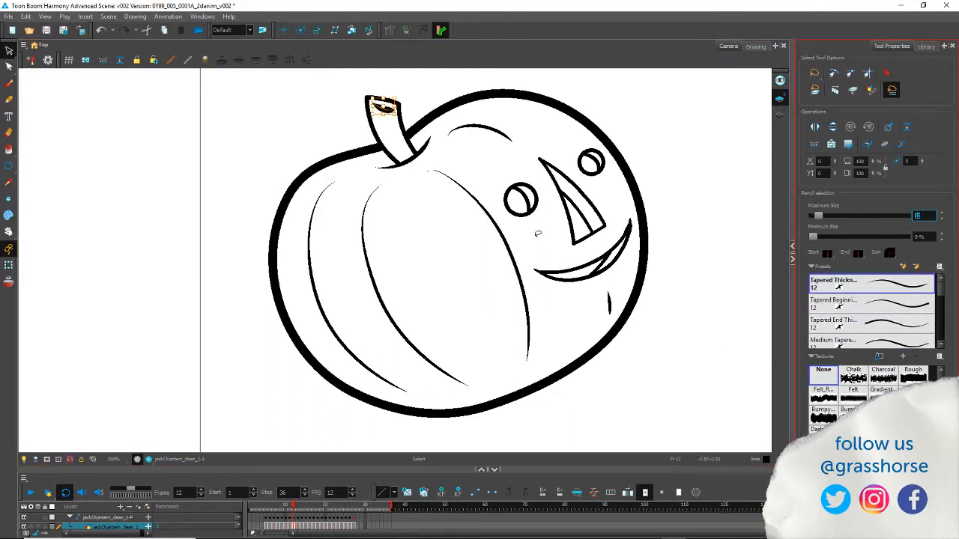
left_click(270, 162)
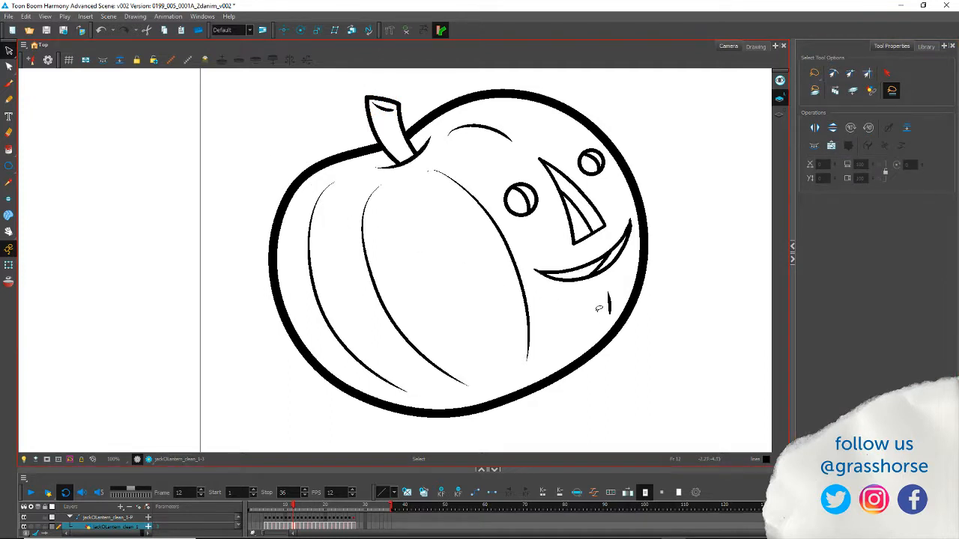
Step: Apply the size 10 Thickness Stencil preset to the eyes, nose and mouth together and set their maximum size to 8
mouse_move(599, 308)
left_mouse_down()
mouse_move(611, 290)
mouse_move(553, 259)
left_mouse_up()
left_click(552, 304)
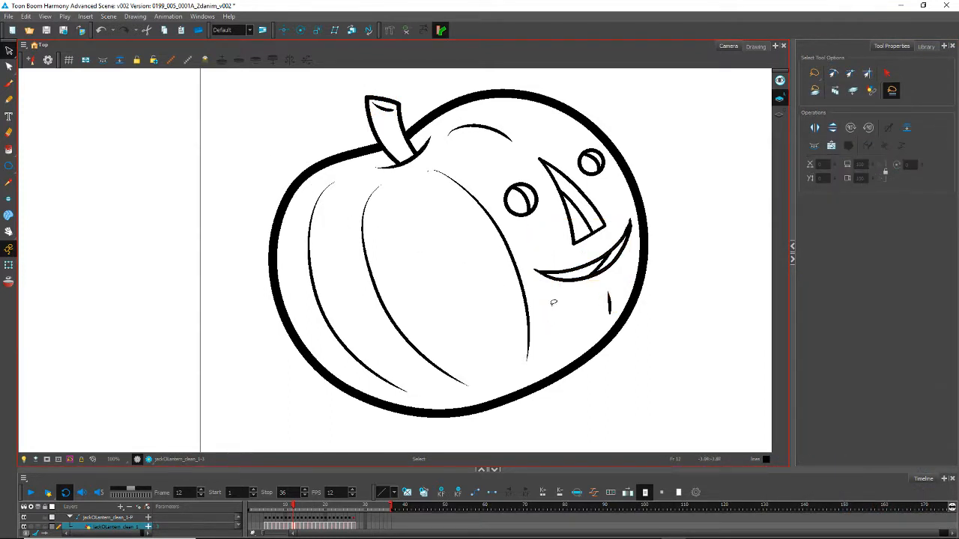
mouse_move(553, 302)
left_mouse_down()
mouse_move(496, 182)
mouse_move(540, 141)
mouse_move(594, 145)
mouse_move(631, 233)
mouse_move(614, 268)
mouse_move(571, 283)
left_mouse_up()
scroll(934, 299, "down", 5)
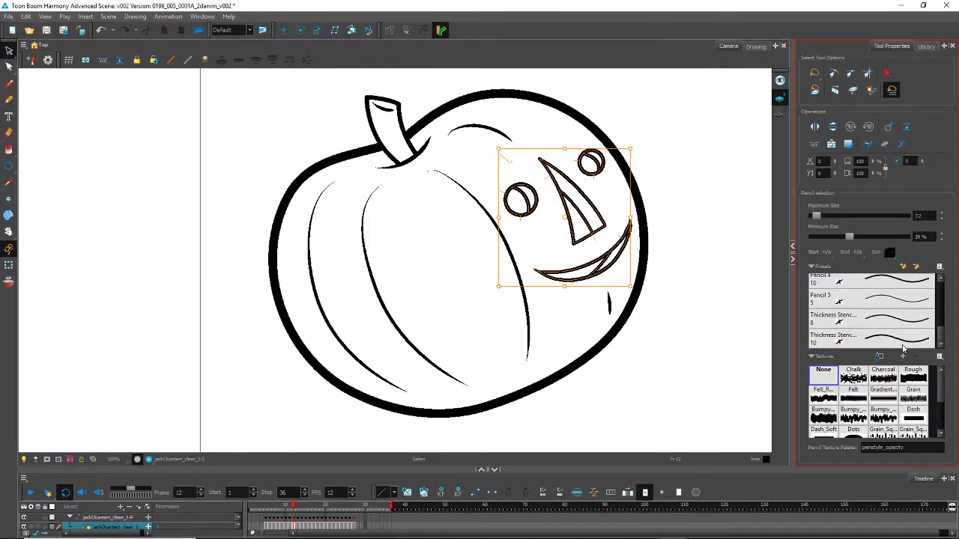
left_click(869, 337)
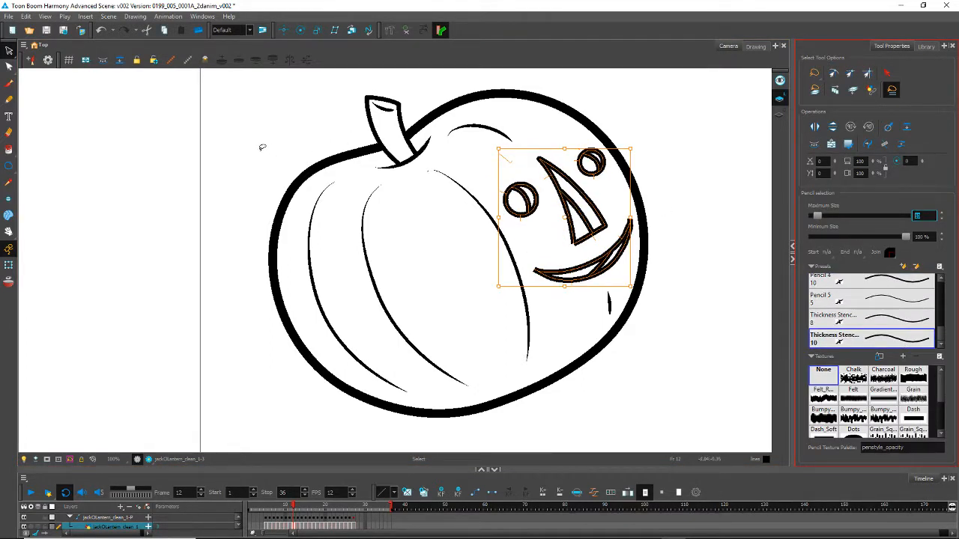
type("8")
key("Return")
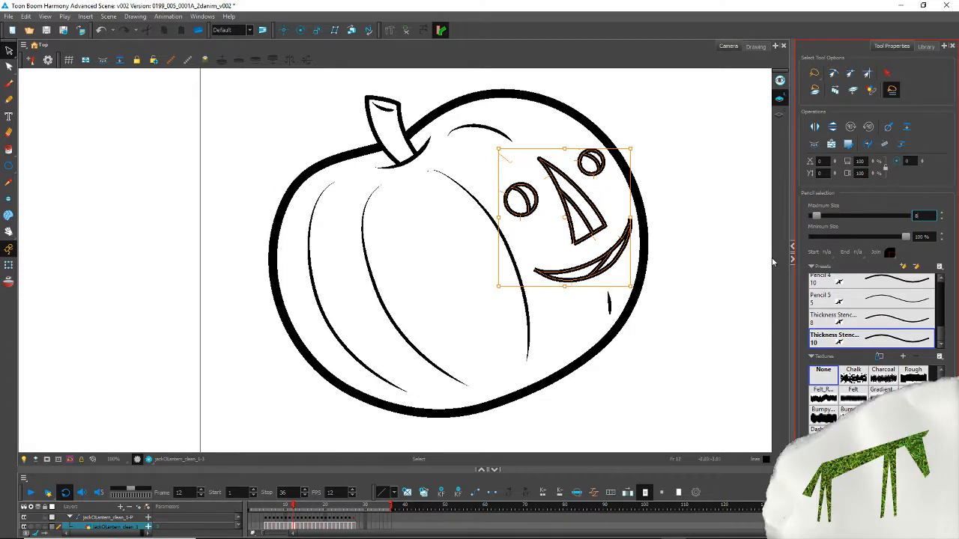
key("Return")
left_click(238, 142)
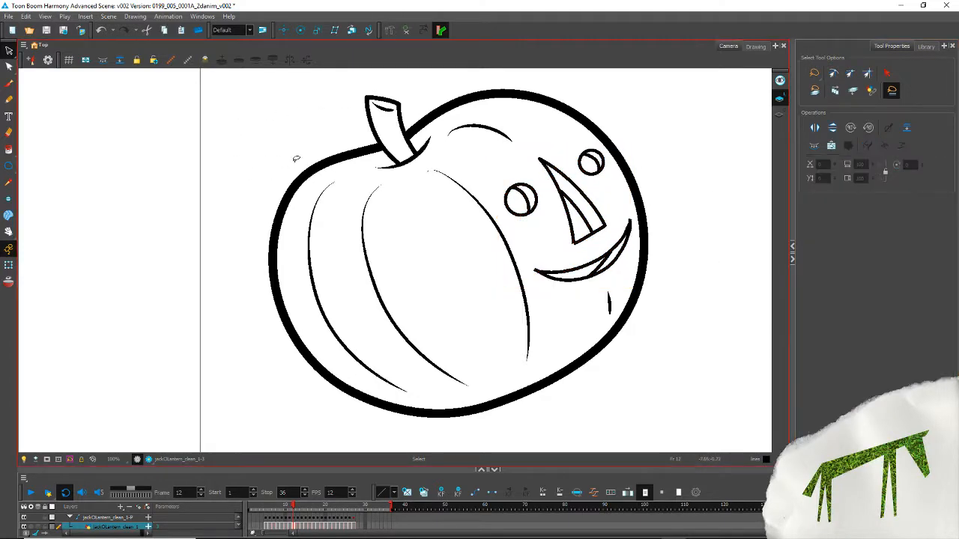
Step: Play the animation with the camera mask on to check the cleaned-up pumpkin frames
scroll(277, 179, "down", 4)
left_click_drag(159, 315, 208, 360)
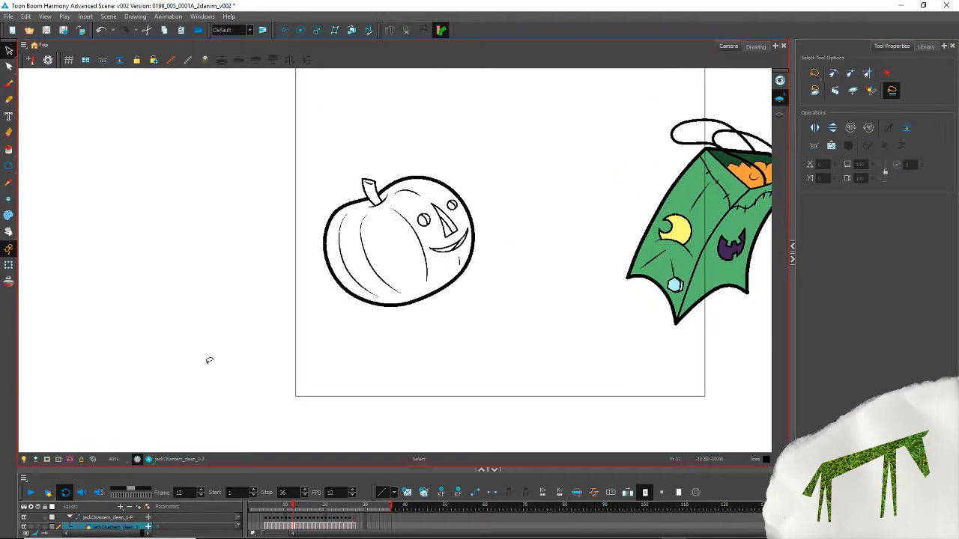
scroll(198, 304, "down", 2)
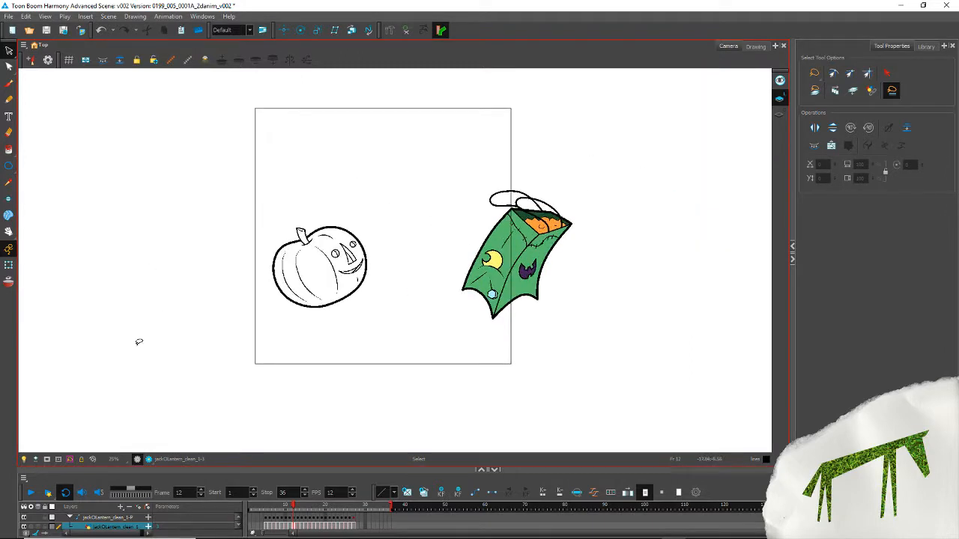
left_click(47, 459)
left_click(30, 493)
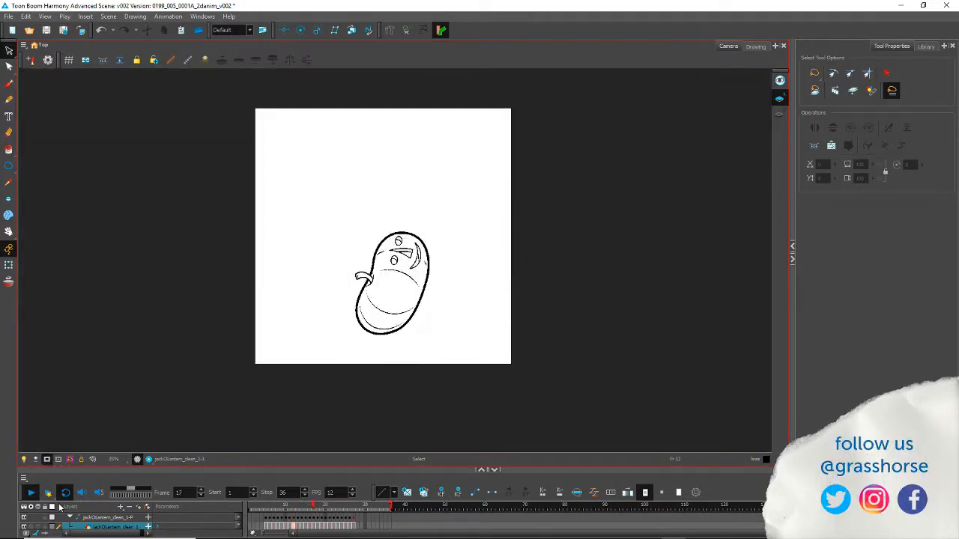
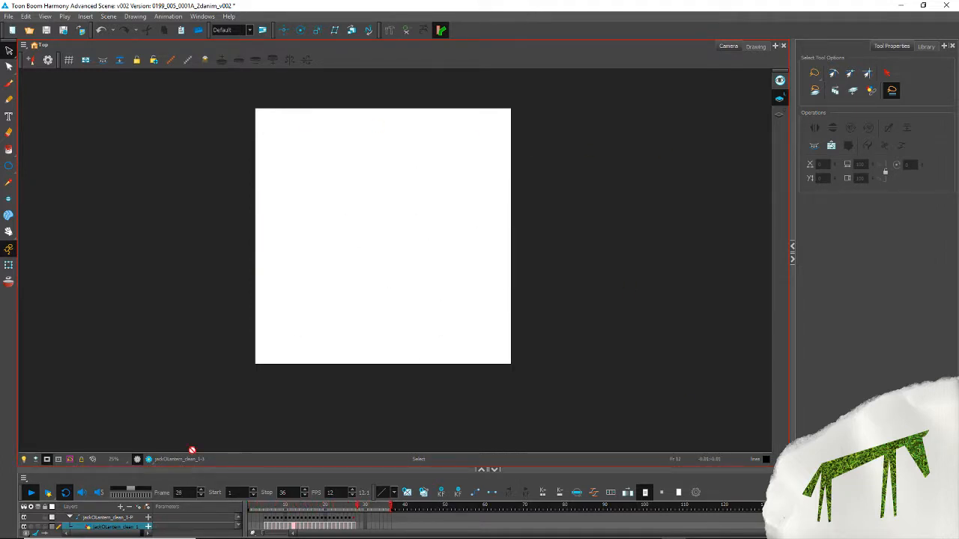
left_click(31, 494)
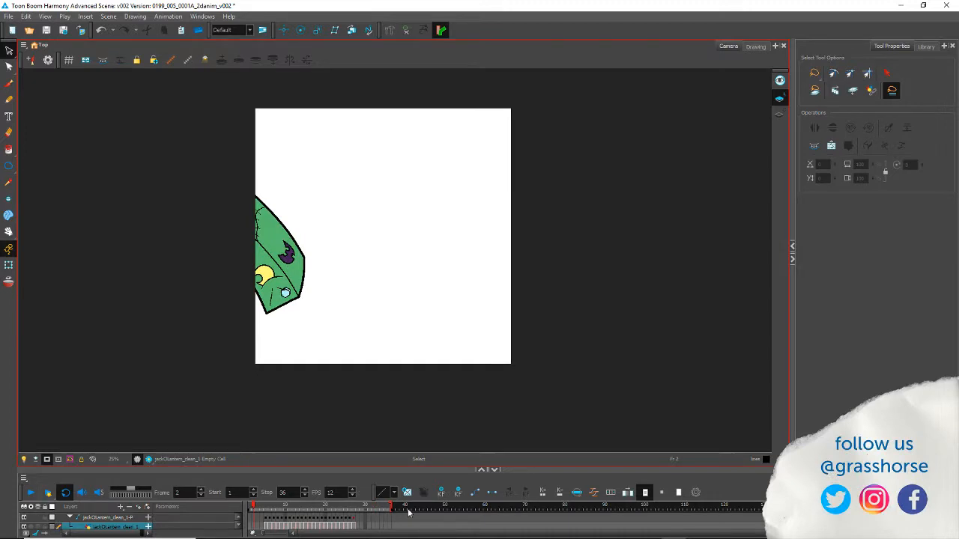
Step: Go to frame 5 with the camera mask turned off and open the Colour view beside the pumpkin
left_click(267, 508)
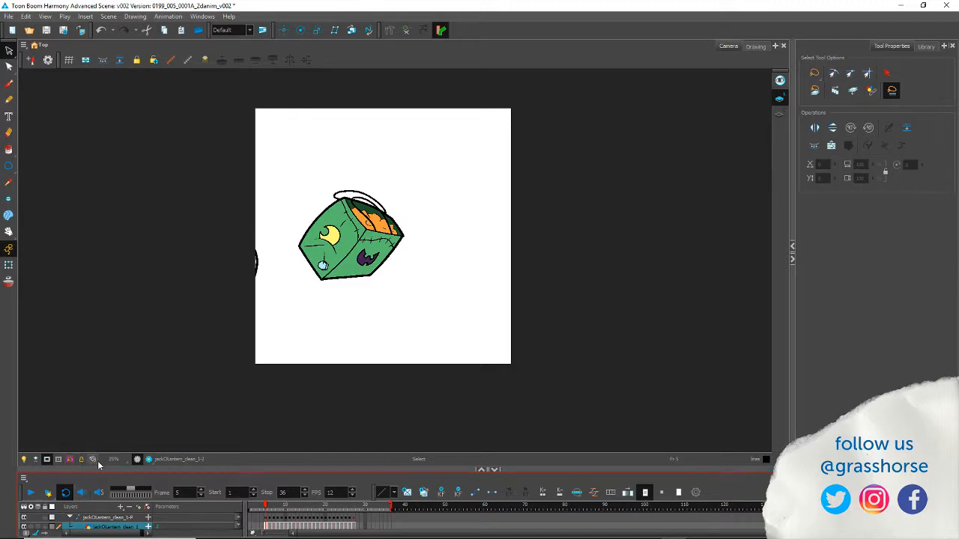
left_click(46, 459)
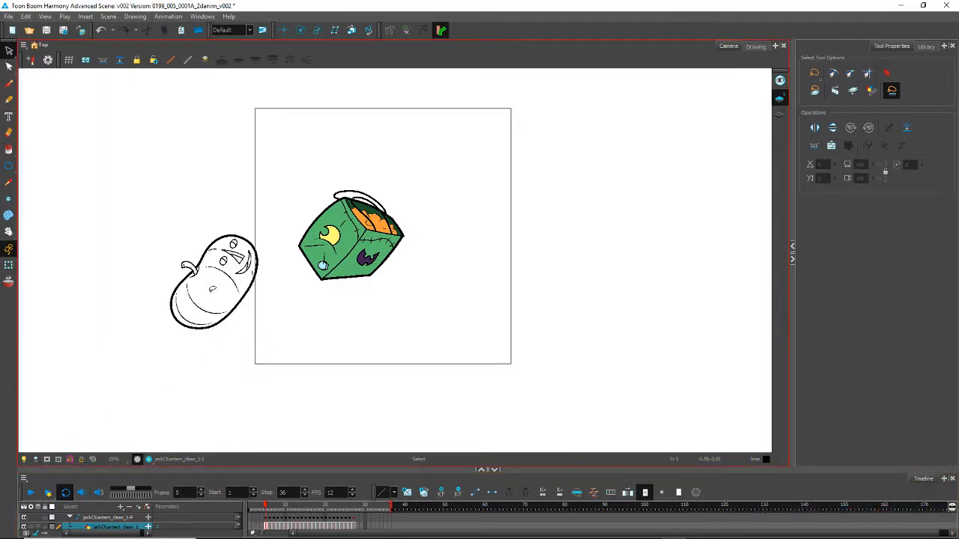
scroll(211, 290, "up", 2)
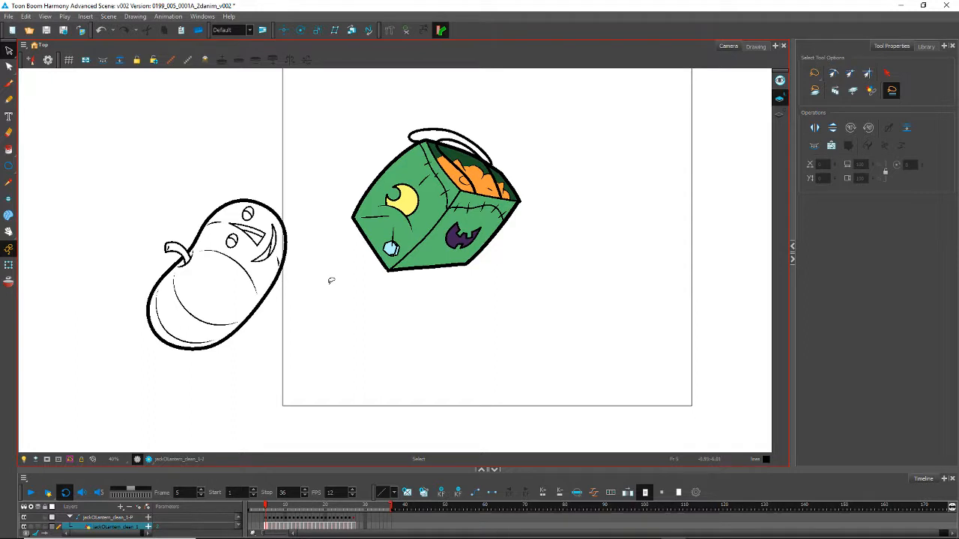
left_click(203, 16)
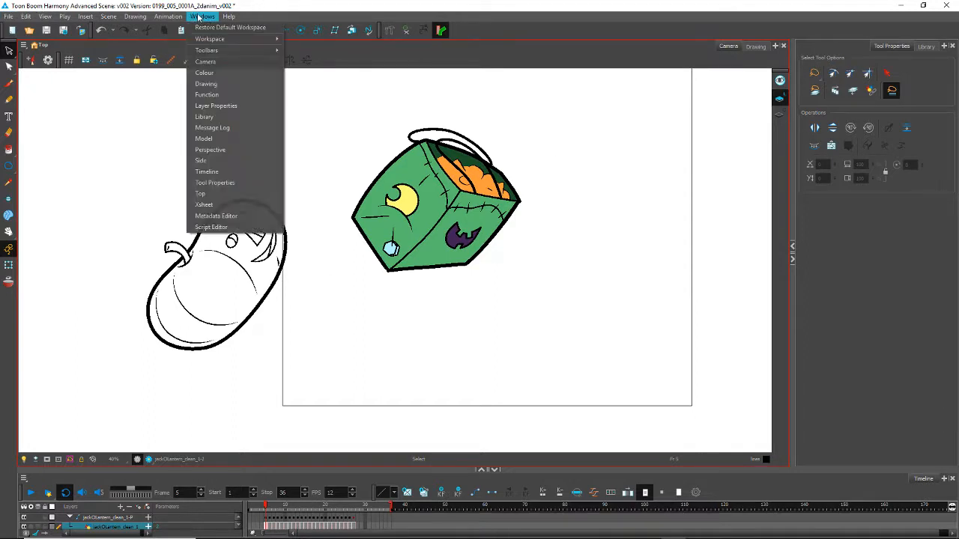
left_click(213, 72)
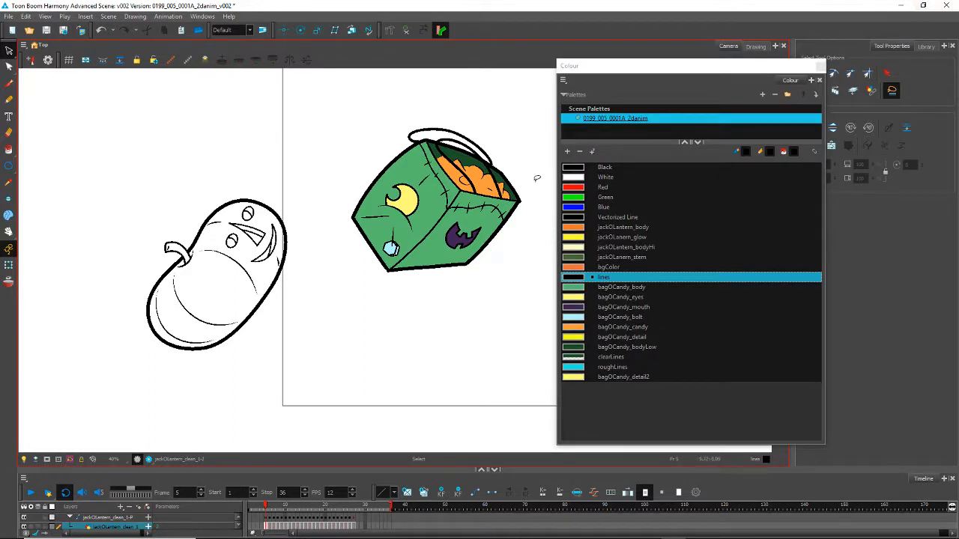
left_click_drag(696, 67, 506, 61)
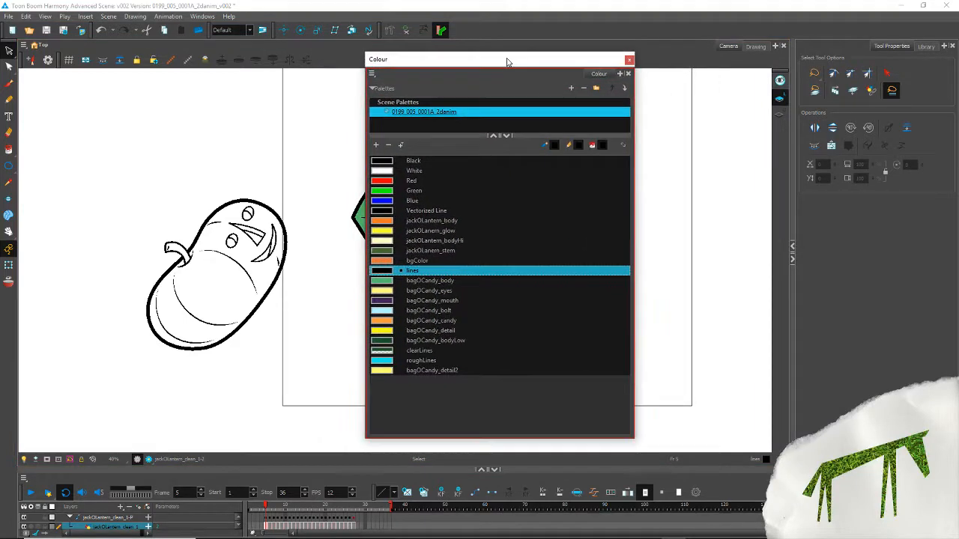
Step: Fill the pumpkin's body on frame 5 with the jackOLantern_body colour using the Paint tool
left_click(420, 223)
scroll(160, 225, "up", 4)
scroll(146, 257, "down", 2)
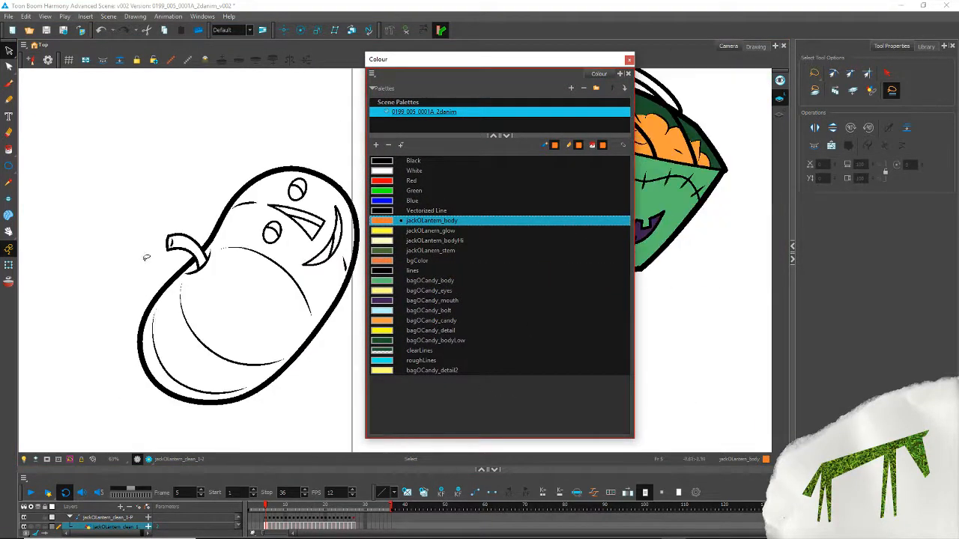
left_click(9, 149)
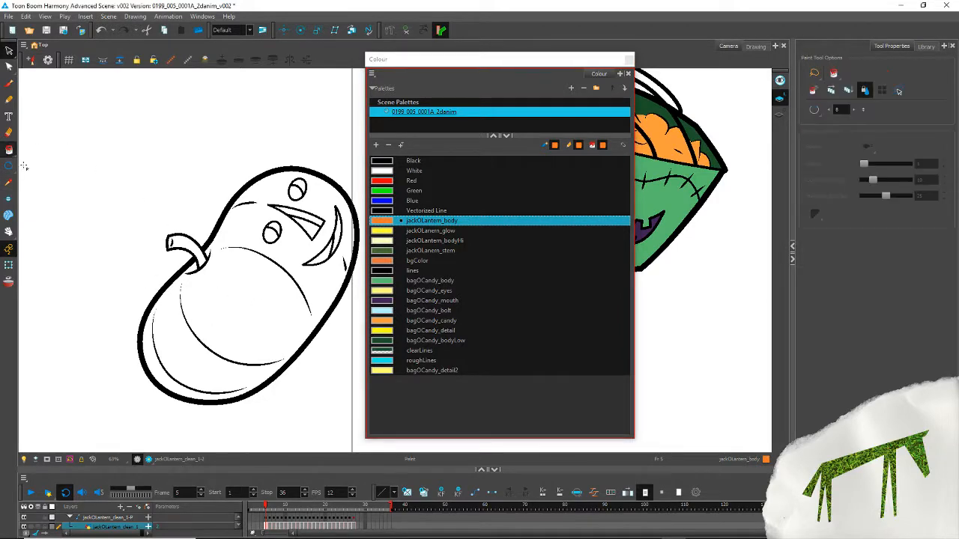
left_click(193, 322)
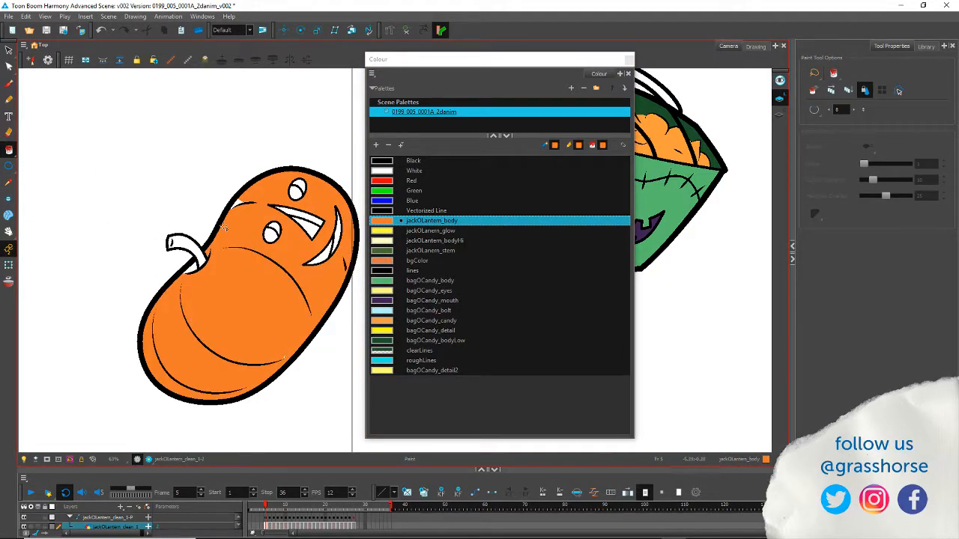
Step: Fill the leftover unpainted gaps by the upper crease, under the stem and at the lower crease's tip with jackOLantern_body
scroll(196, 251, "up", 3)
left_click(302, 129)
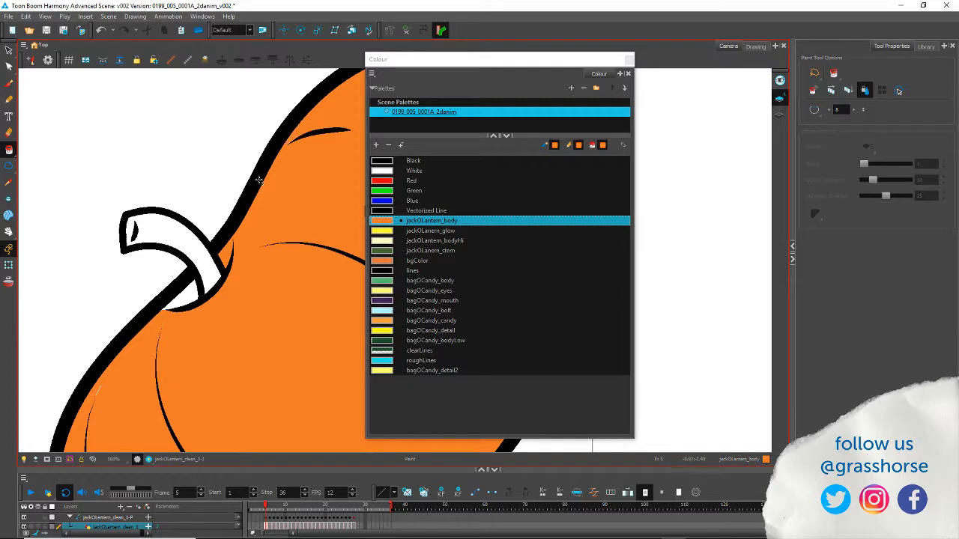
left_click(185, 300)
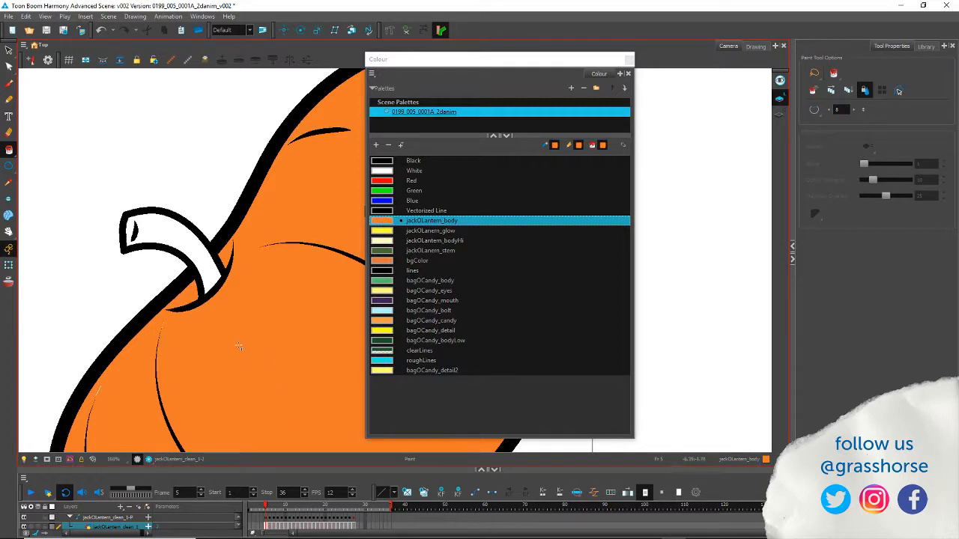
left_click_drag(310, 402, 168, 195)
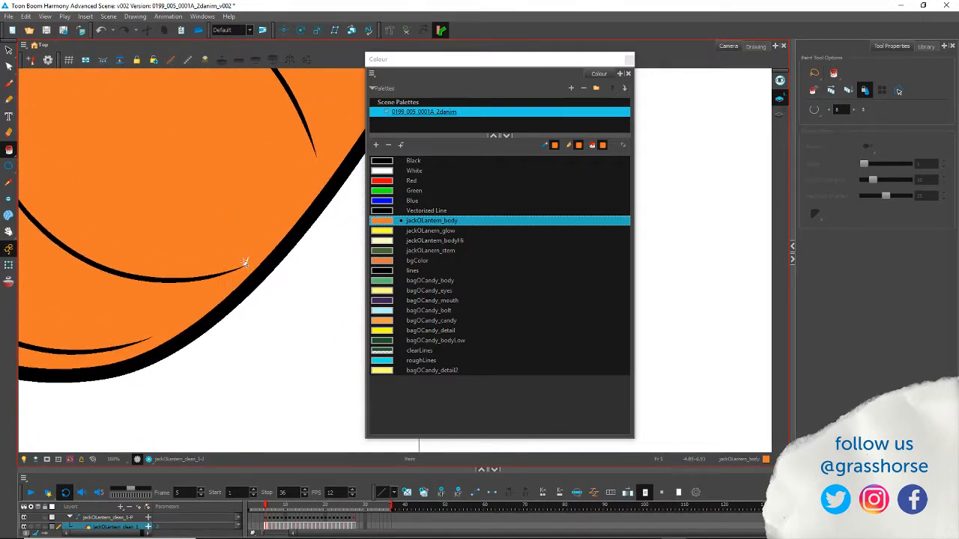
scroll(245, 262, "up", 6)
left_click(247, 258)
scroll(163, 213, "down", 4)
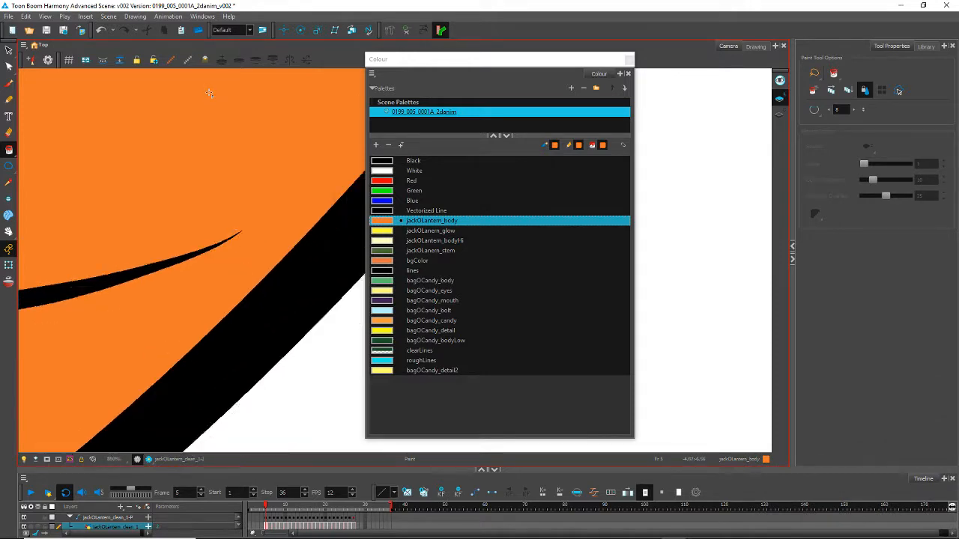
scroll(180, 161, "down", 5)
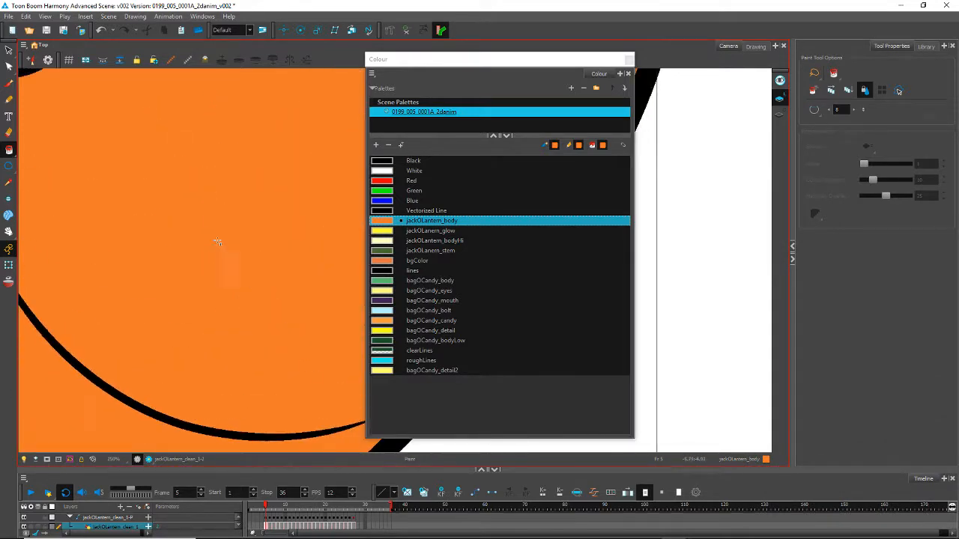
Step: Set the Paint tool to No Close Gap and fill the pumpkin's body on frame 6 with jackOLantern_body
key("period")
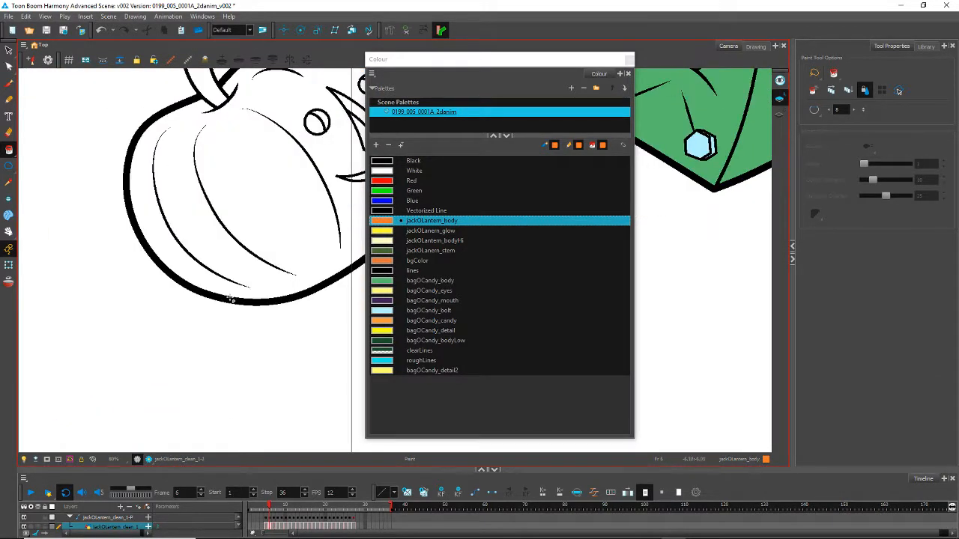
left_click_drag(275, 219, 200, 289)
left_click(199, 290)
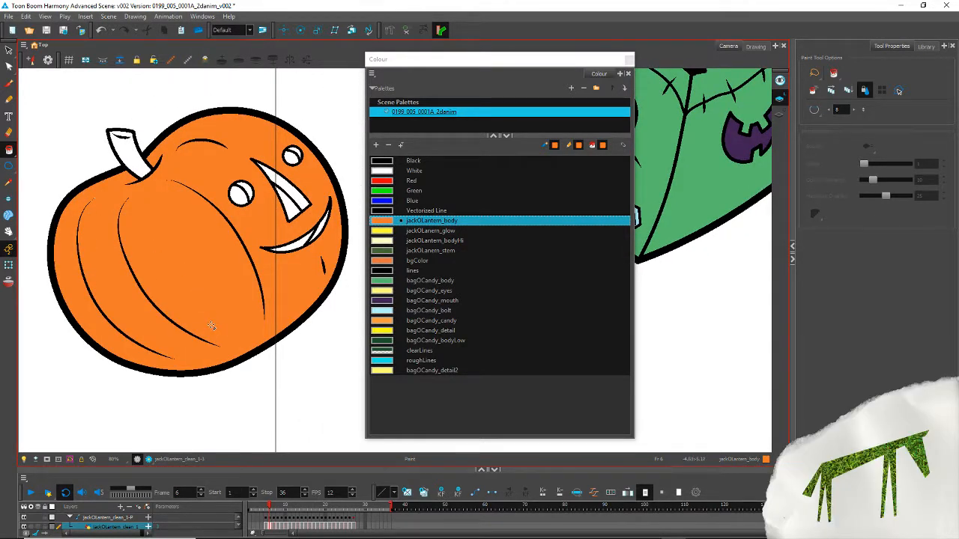
key("ctrl+z")
left_click(815, 111)
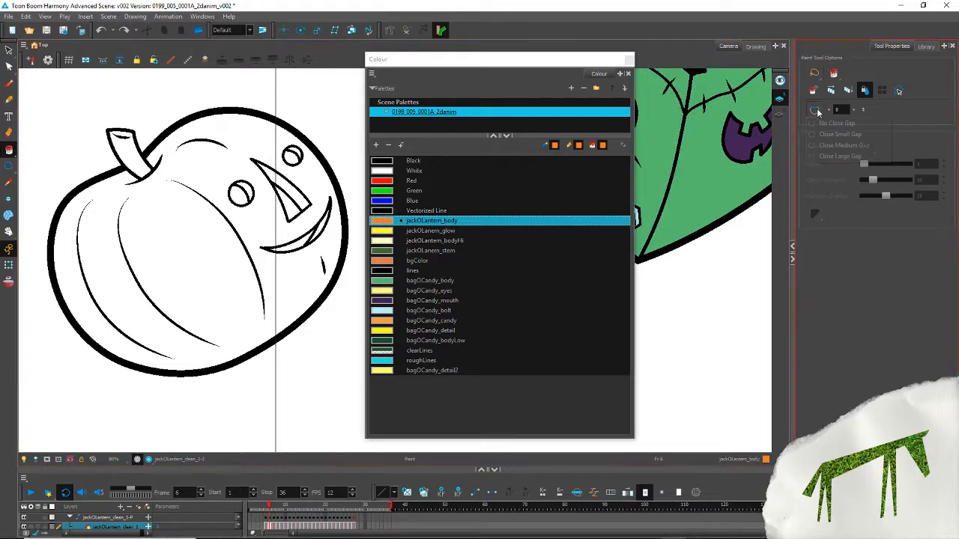
left_click(838, 123)
left_click(154, 279)
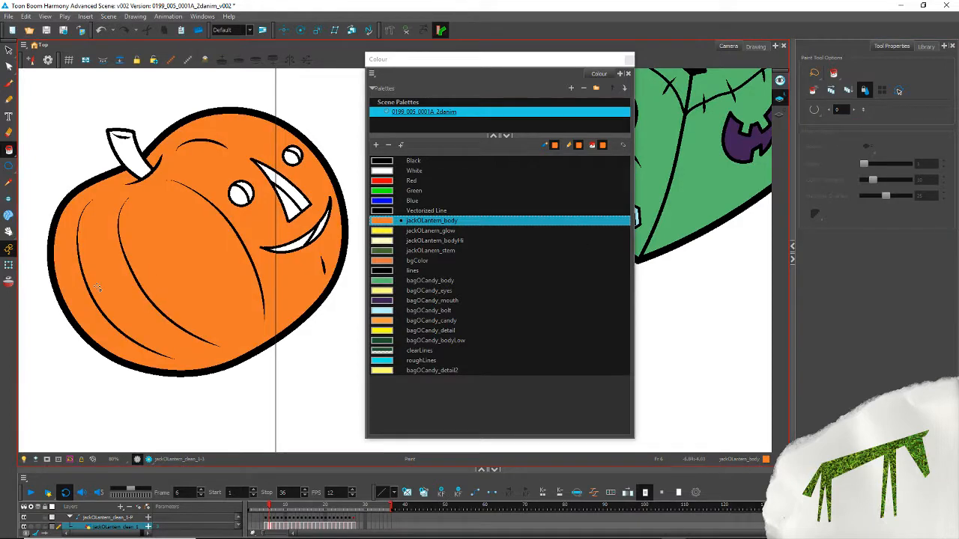
Step: Delete the body fill on frame 5 and repaint the pumpkin's body there with jackOLantern_body
key("comma")
left_click_drag(88, 366, 230, 331)
left_click(9, 51)
left_click(202, 332)
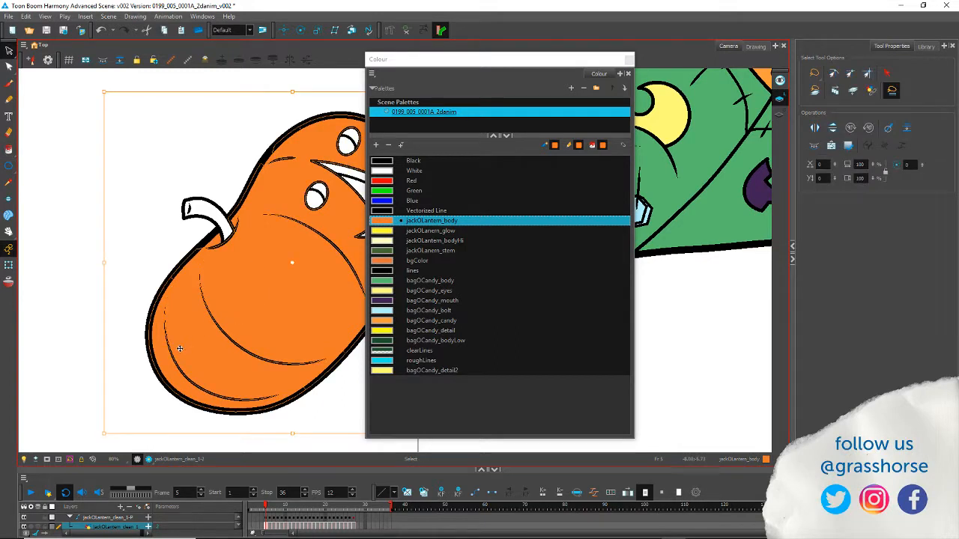
key("Delete")
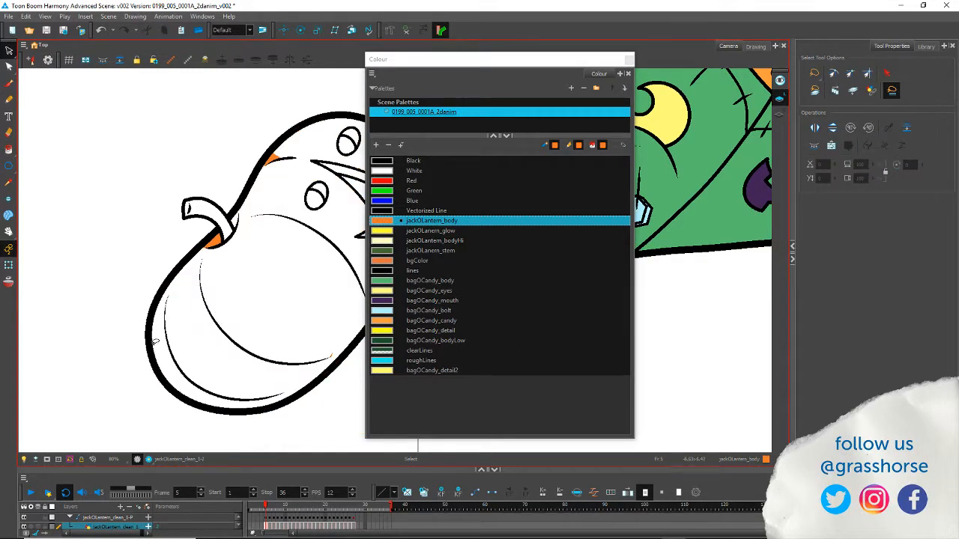
left_click(9, 149)
left_click(158, 323)
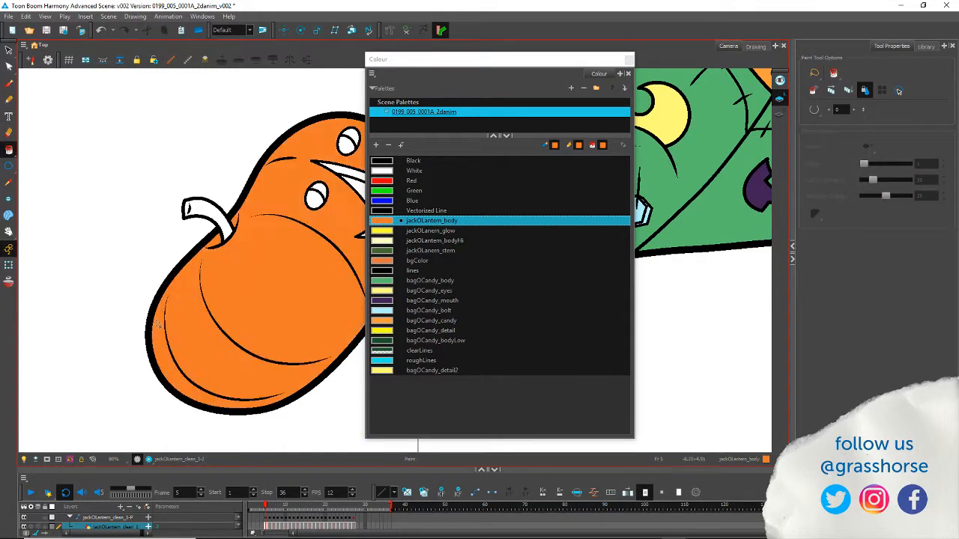
Step: Try filling the pumpkin's body on frame 7 with jackOLantern_body using No Close Gap, and compare it with the preceding frames
left_click_drag(310, 303, 180, 302)
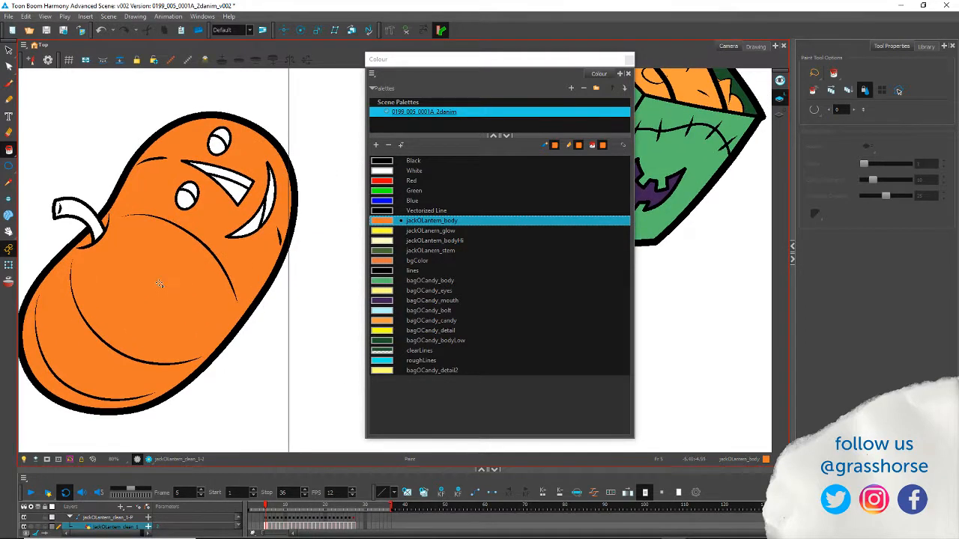
key("period")
key("period")
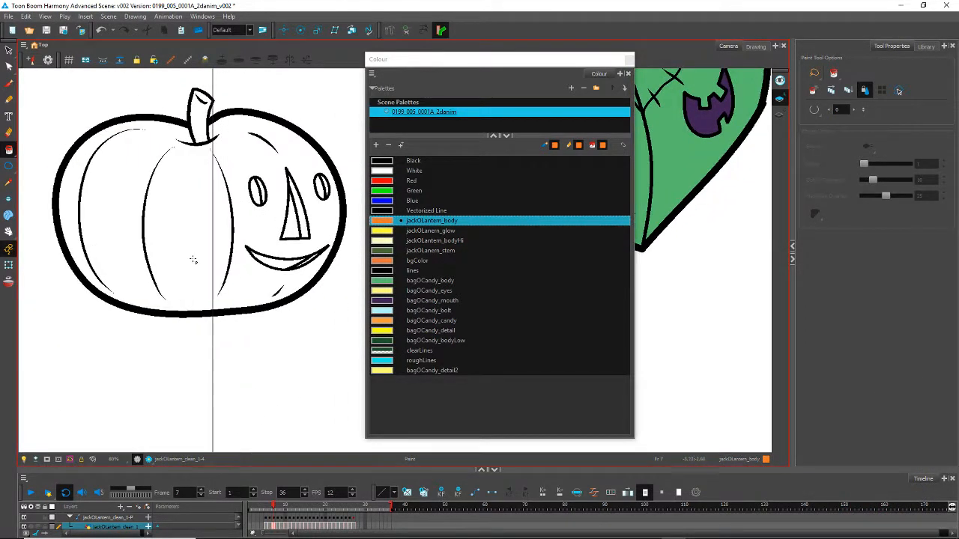
left_click(190, 271)
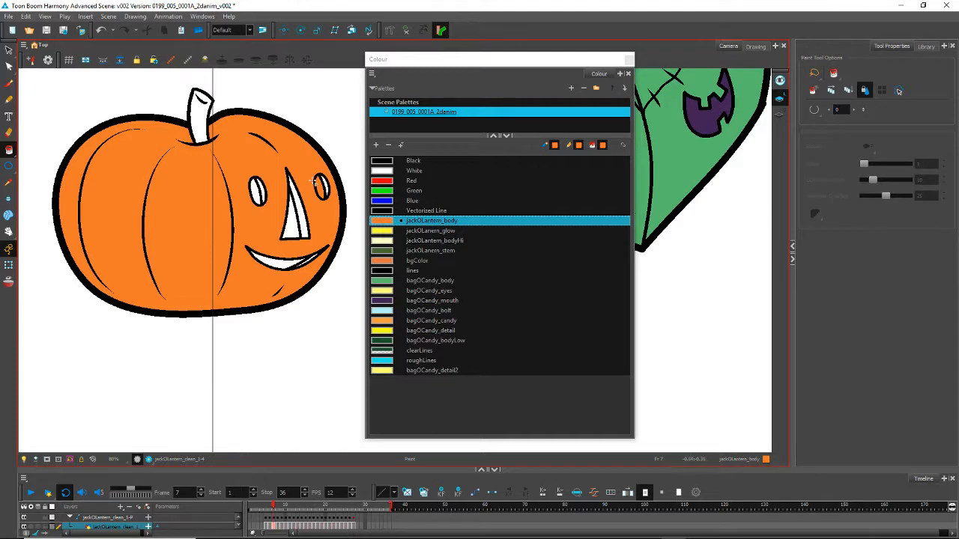
key("comma")
key("comma")
key("period")
key("period")
key("comma")
key("period")
key("ctrl+z")
Step: Set the Paint tool to Close Small Gap and fill the pumpkin's body on frame 7 with jackOLantern_body
left_click(815, 109)
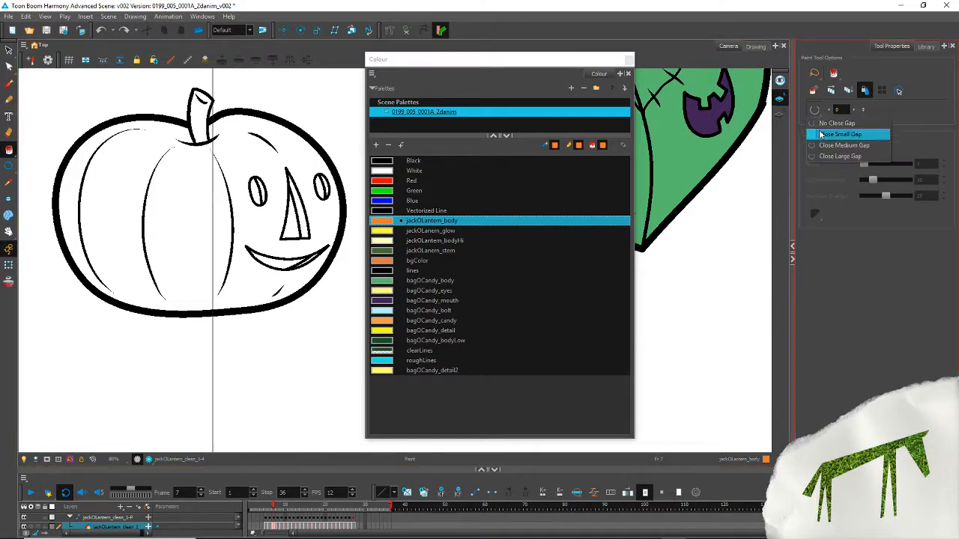
left_click(839, 134)
left_click(209, 308)
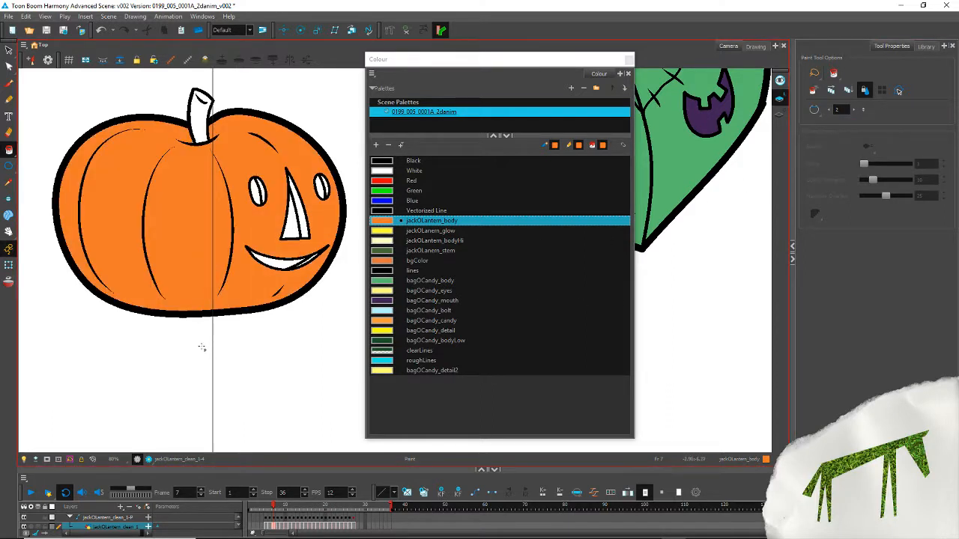
Step: Fill the pumpkin's body on frames 8 and 9 with jackOLantern_body, checking the fills against the preceding frames
key("period")
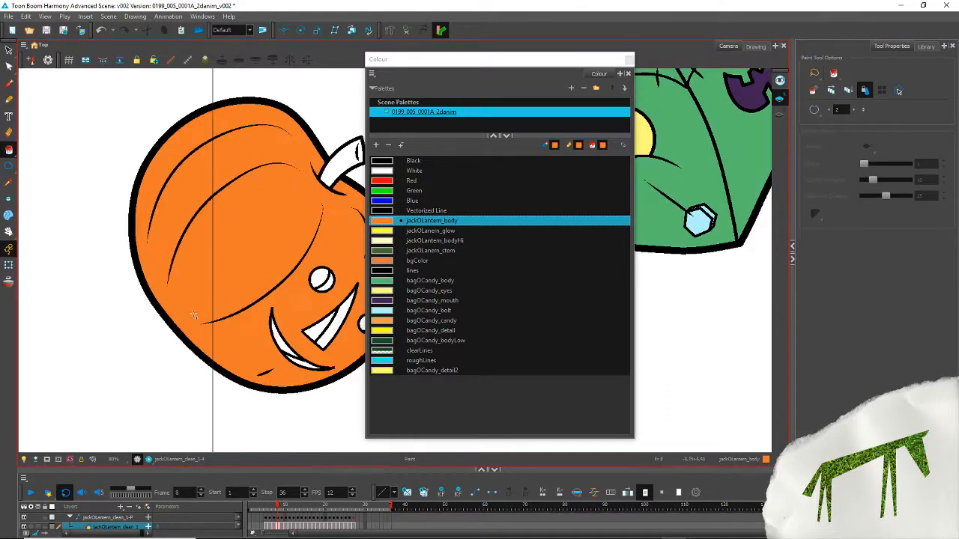
key("comma")
key("comma")
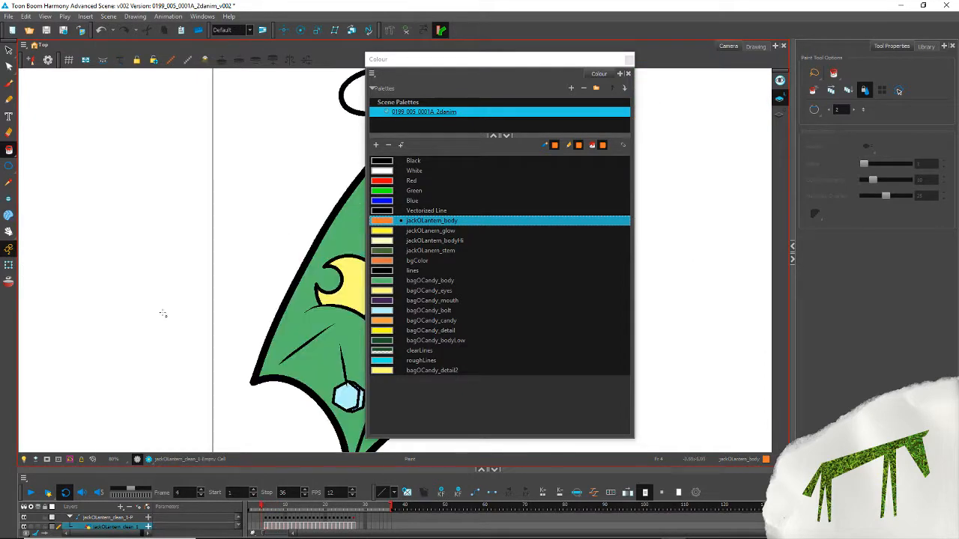
key("comma")
key("period")
key("period")
key("period")
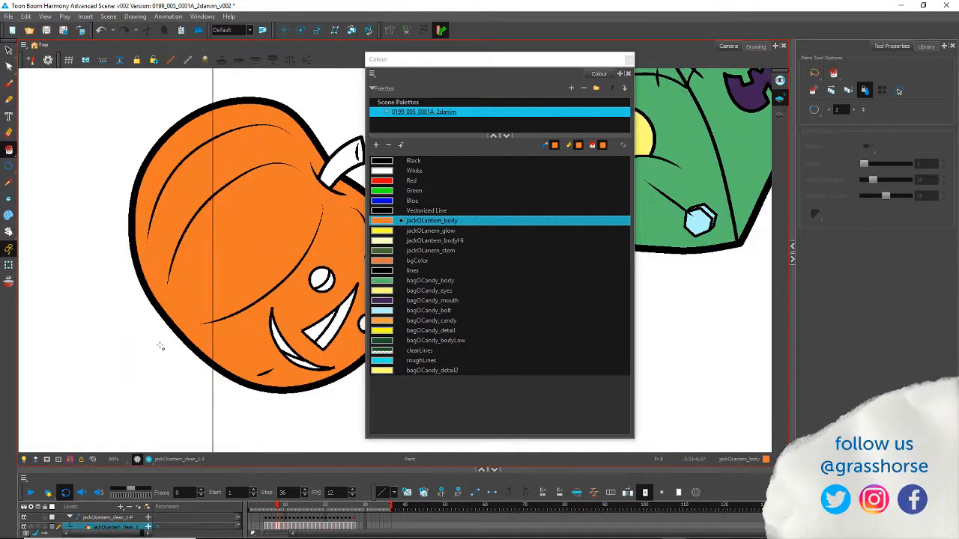
key("period")
key("period")
Step: Try filling the squashed pumpkin's body on frame 10 with jackOLantern_body, using Close Small Gap and No Close Gap in turn
left_click_drag(304, 385, 176, 250)
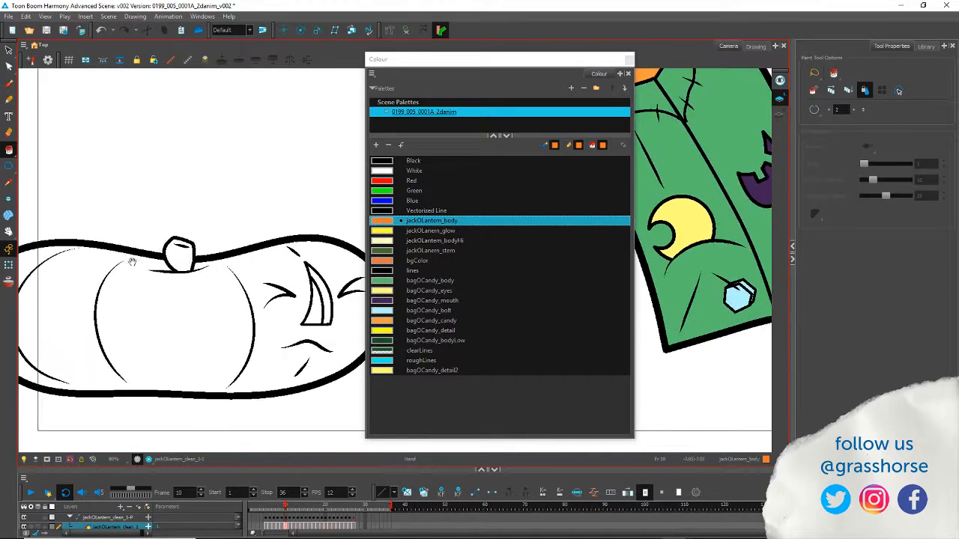
left_click(186, 337)
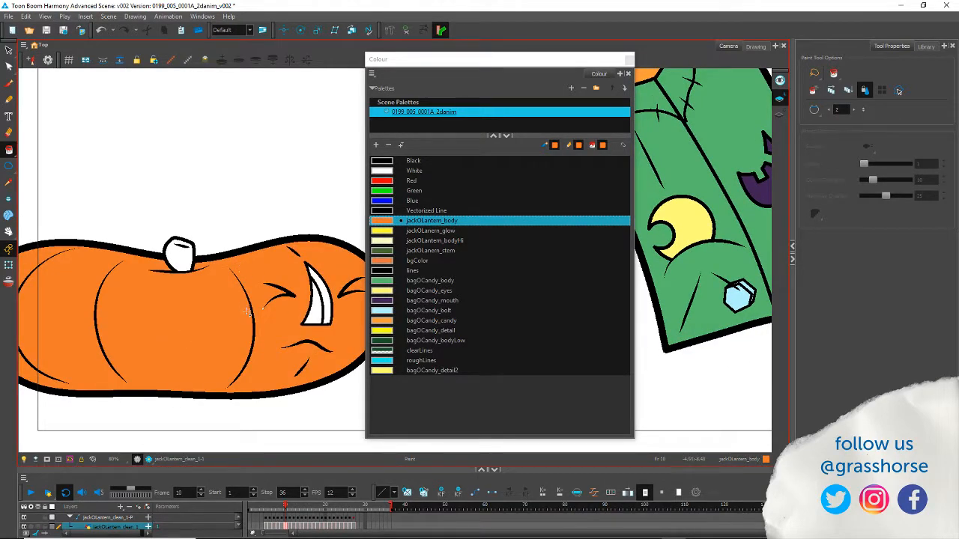
scroll(248, 314, "down", 1)
key("ctrl+z")
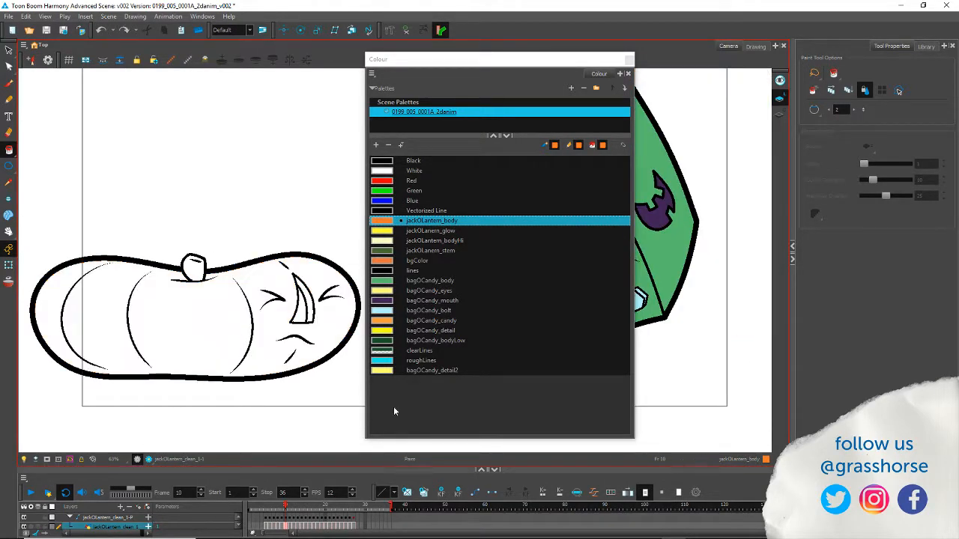
left_click(814, 110)
left_click(819, 124)
left_click(155, 295)
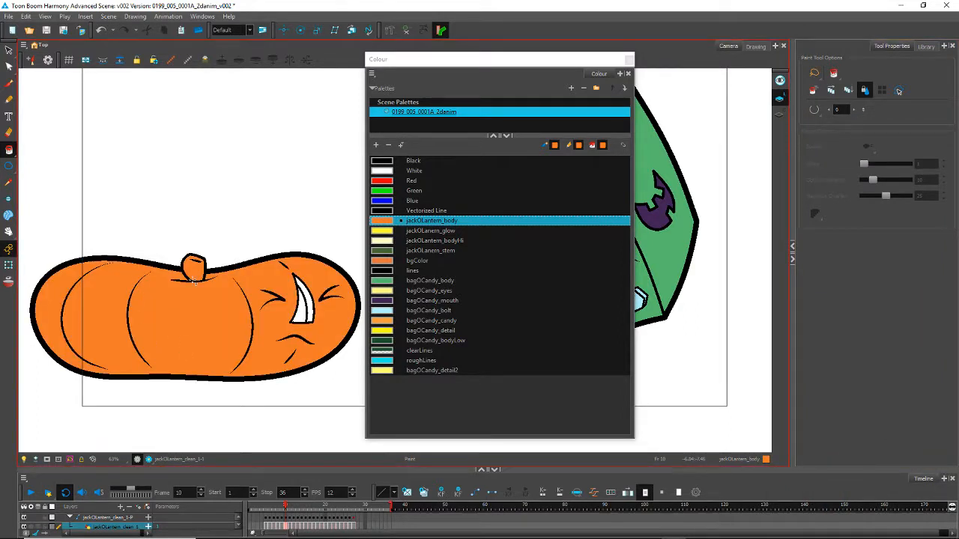
key("ctrl+z")
Step: Fill the stem on frame 10, including its cut top, with jackOLanern_stem using Close Small Gap
left_click_drag(179, 339, 217, 336)
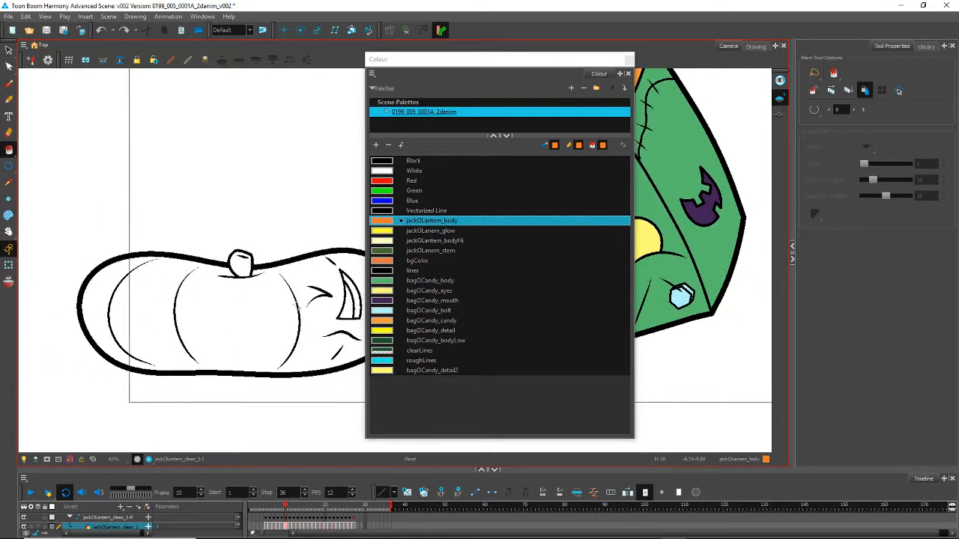
left_click(386, 252)
left_click(239, 268)
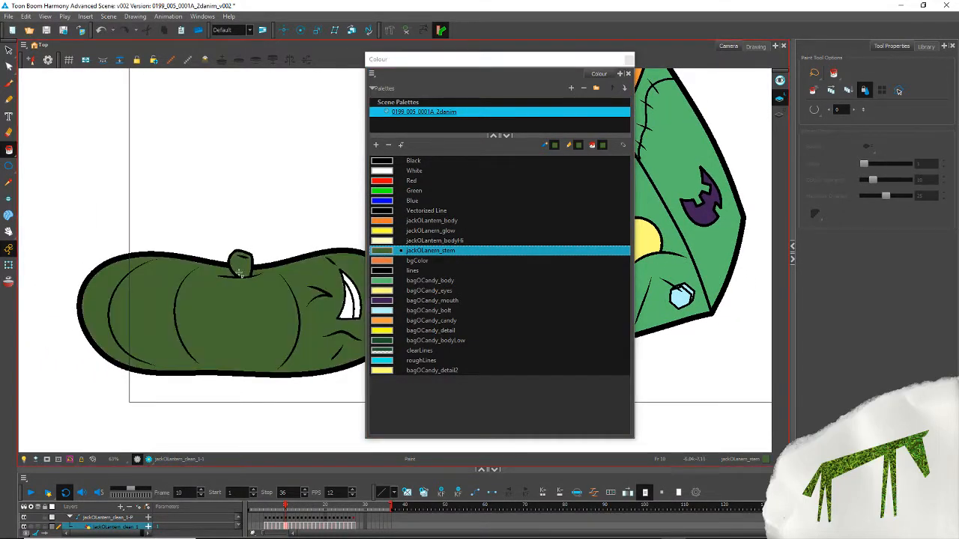
key("ctrl+z")
left_click(815, 111)
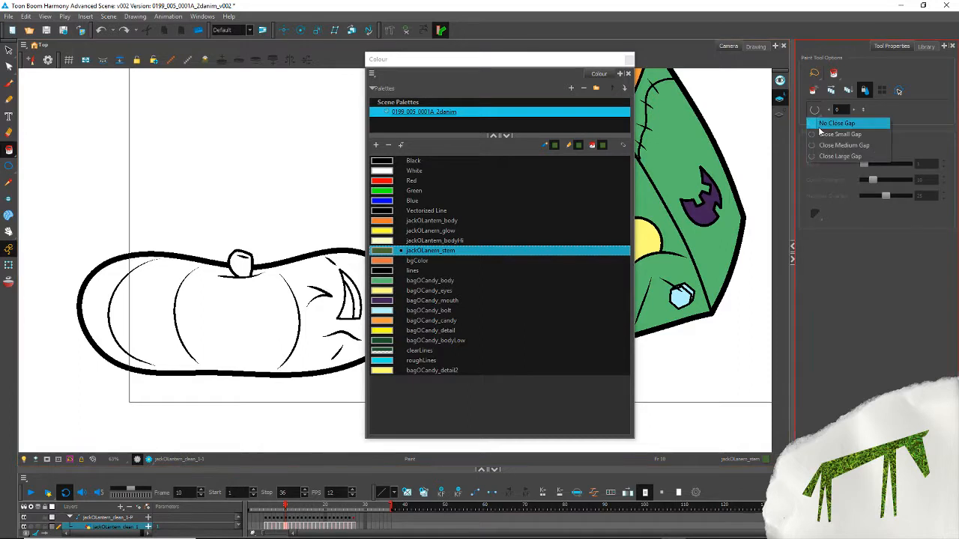
left_click(819, 134)
left_click(242, 261)
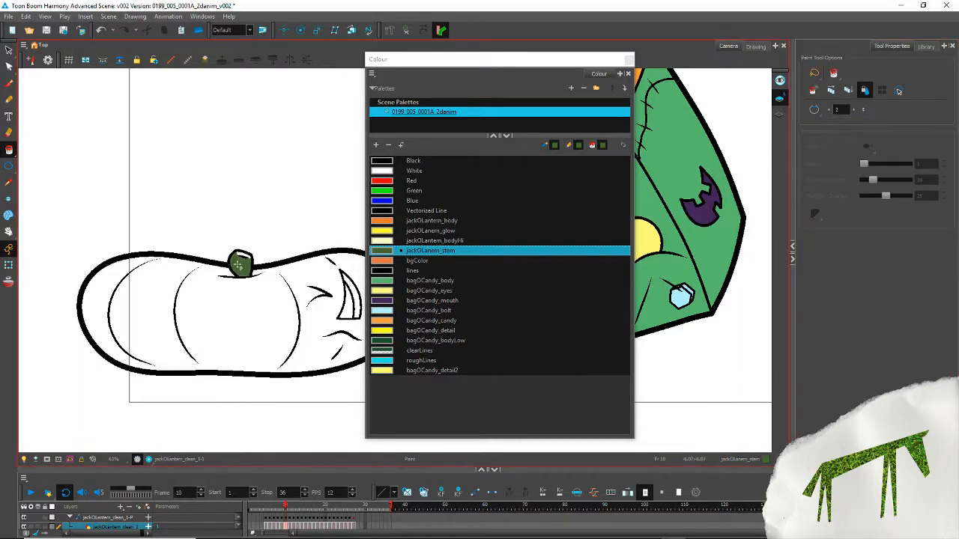
scroll(237, 242, "up", 9)
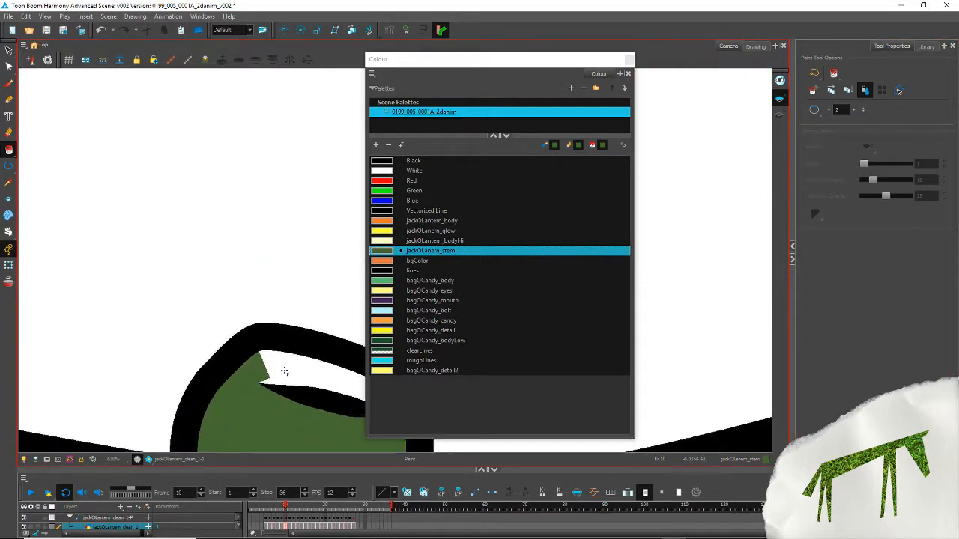
left_click(284, 370)
scroll(249, 362, "down", 8)
scroll(246, 345, "down", 5)
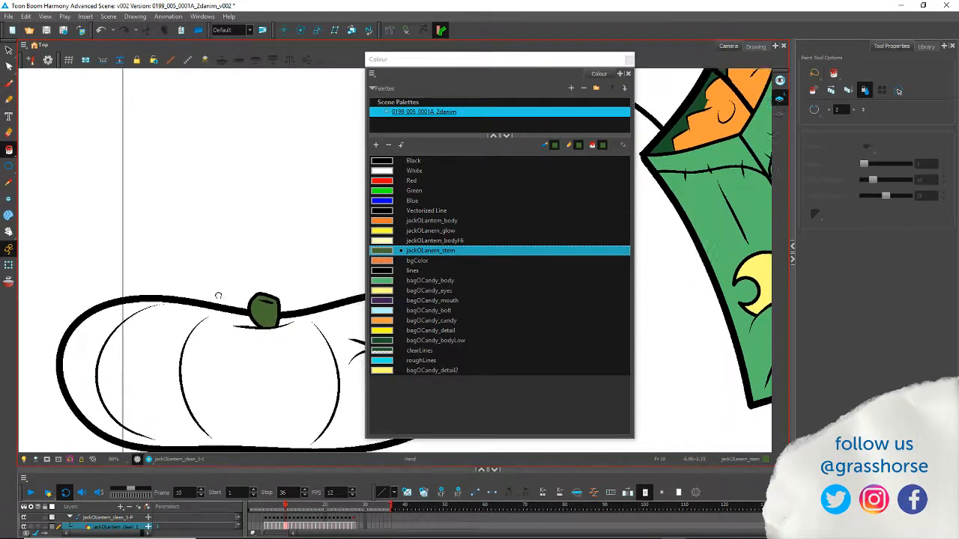
Step: Set the Paint tool to No Close Gap and fill the pumpkin's body on frame 10 with jackOLantern_body
left_click(423, 222)
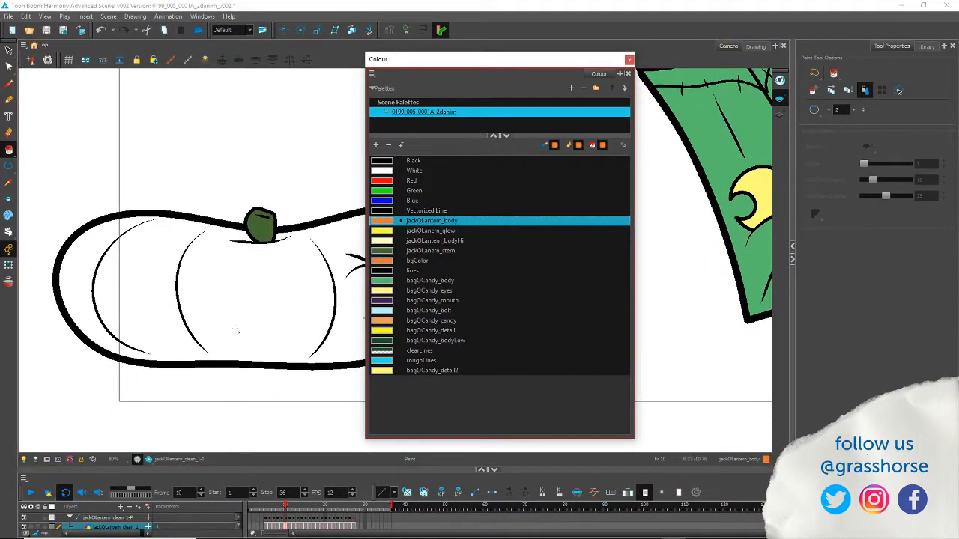
left_click(229, 327)
key("ctrl+z")
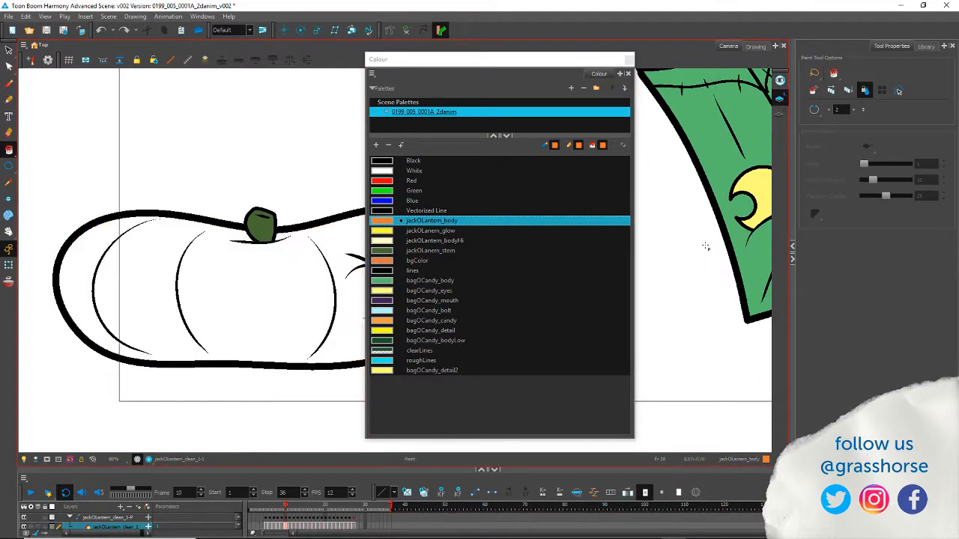
left_click(818, 110)
left_click(823, 123)
left_click(189, 299)
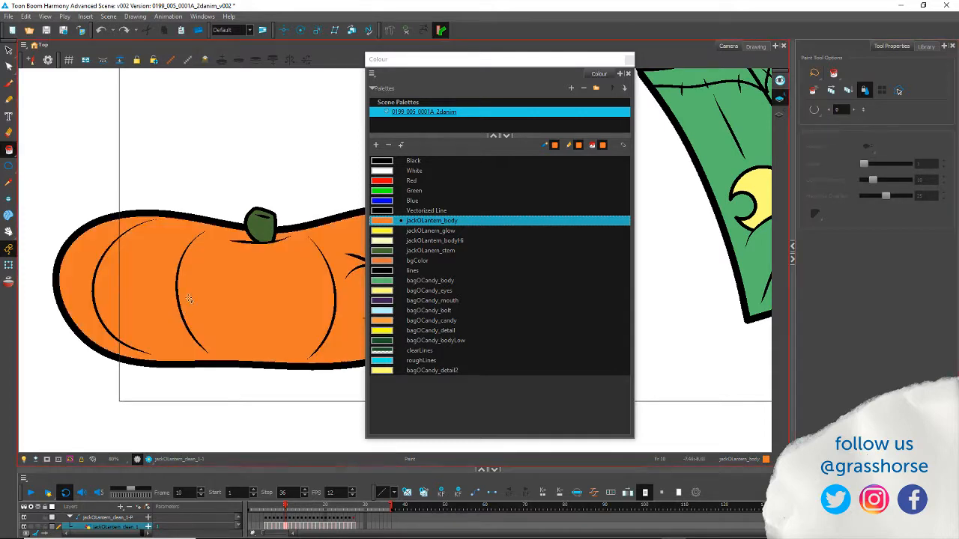
Step: Flip back and forth through frames 4 to 10 to examine the pumpkin's body fills
key("comma")
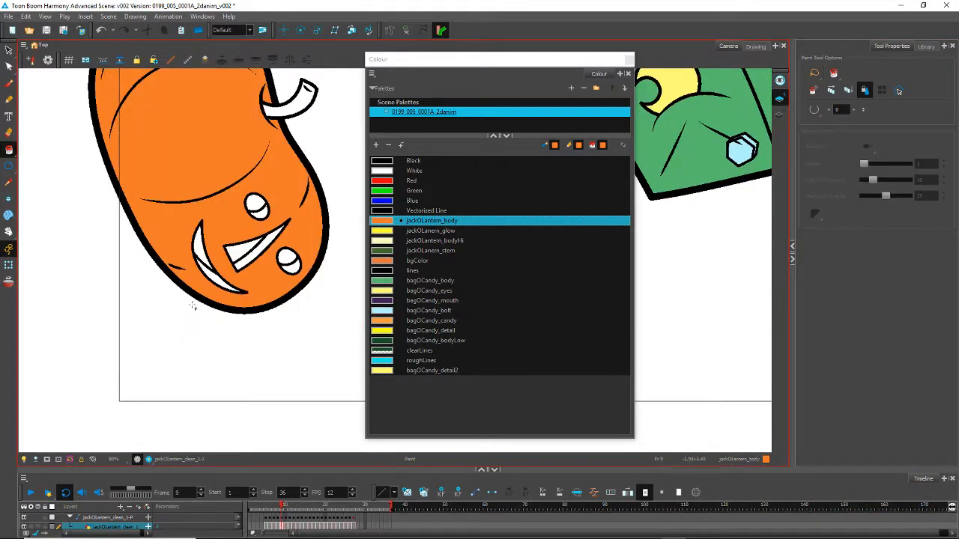
left_click_drag(211, 301, 229, 372)
key("comma")
left_click_drag(182, 304, 180, 339)
key("comma")
key("period")
key("period")
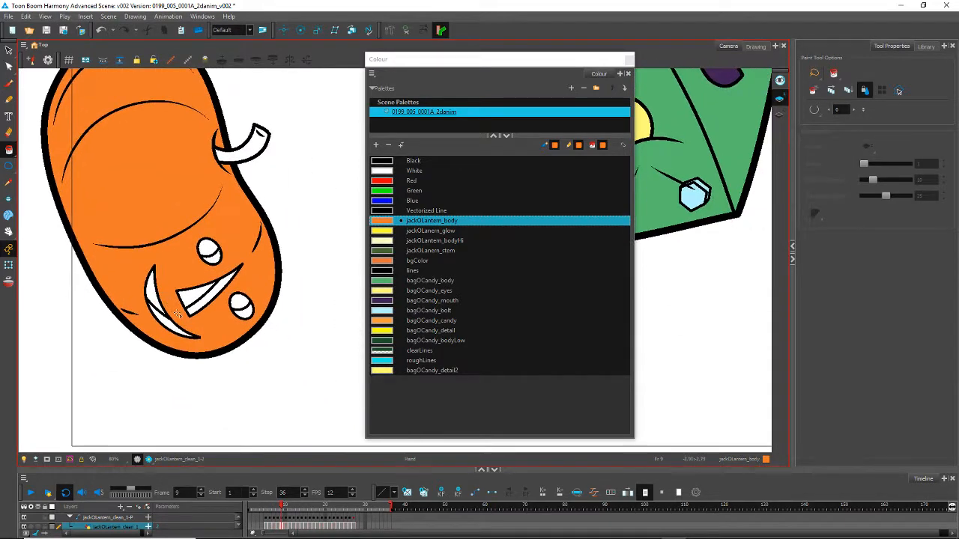
key("period")
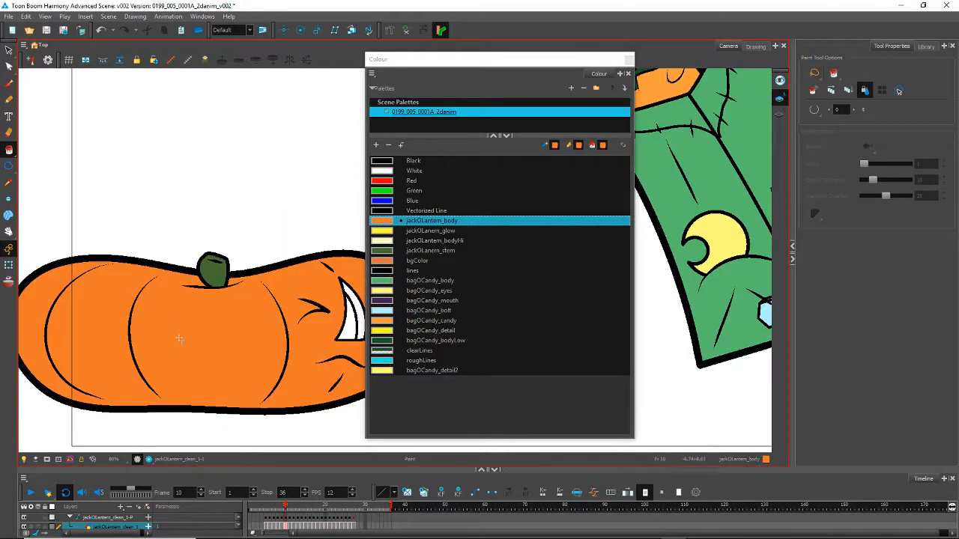
key("comma")
key("comma")
key("comma")
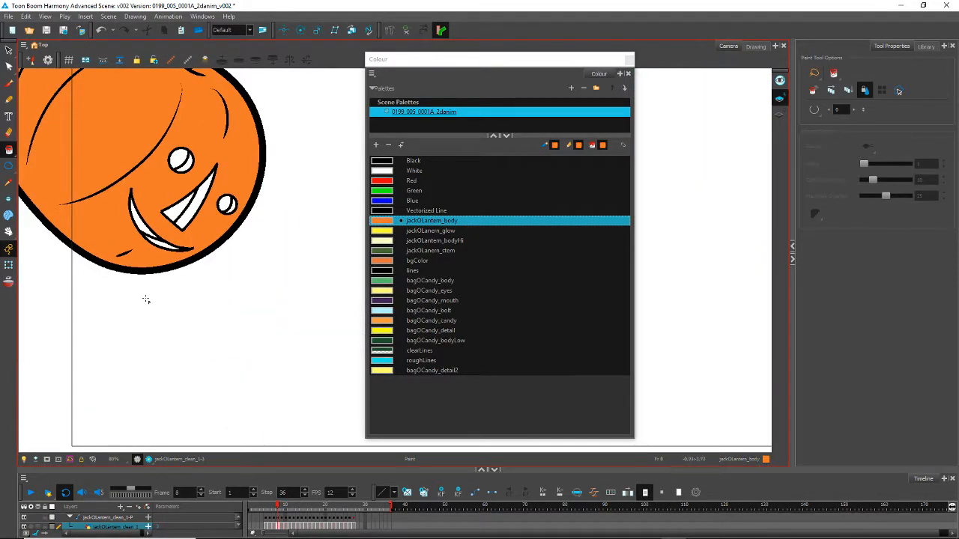
left_click_drag(149, 298, 225, 359)
key("comma")
key("comma")
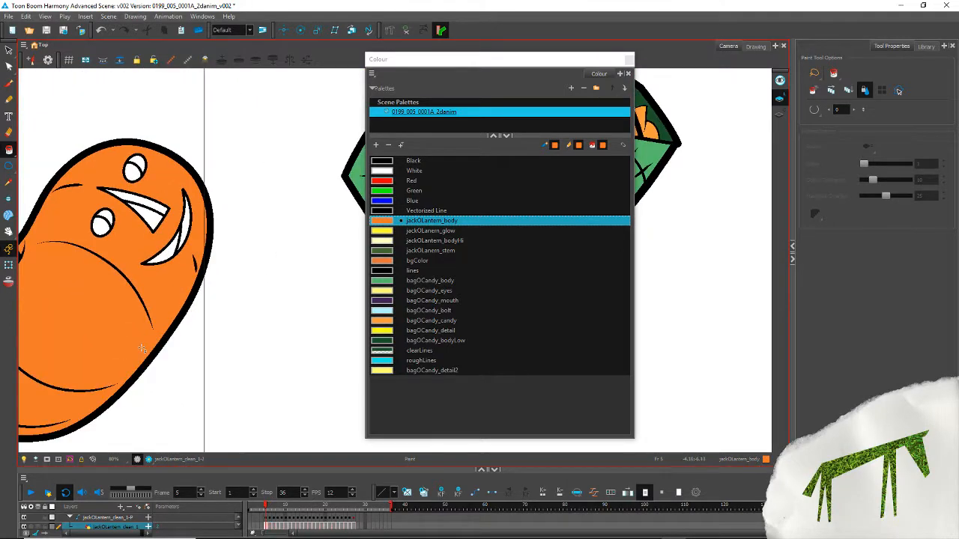
key("comma")
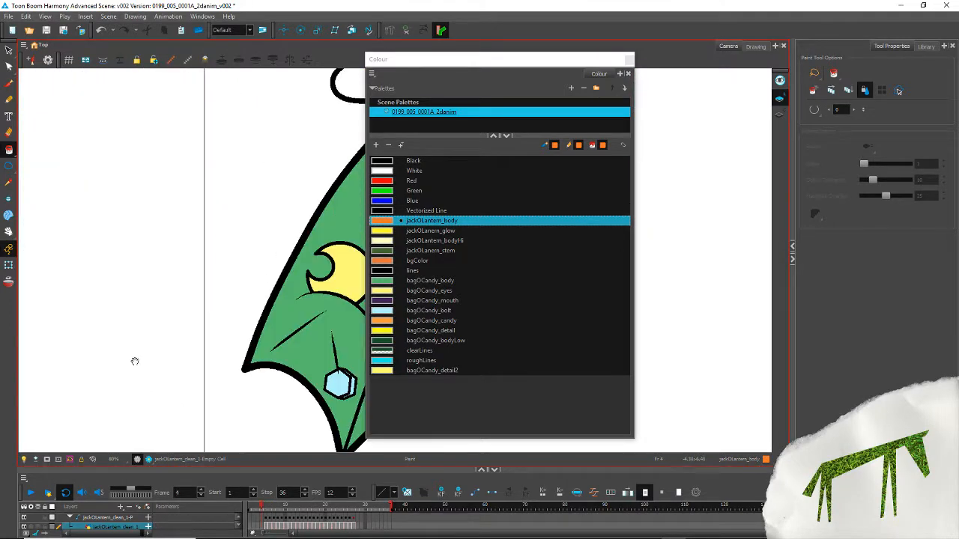
left_click_drag(142, 362, 276, 295)
key("period")
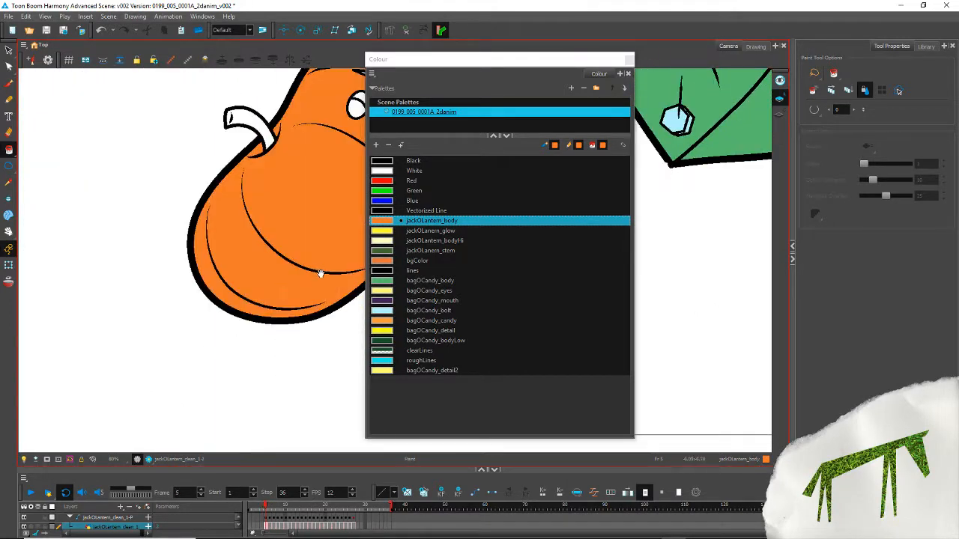
Step: Fill the pumpkin's stem on frame 7 with jackOLanern_stem
key("period")
key("period")
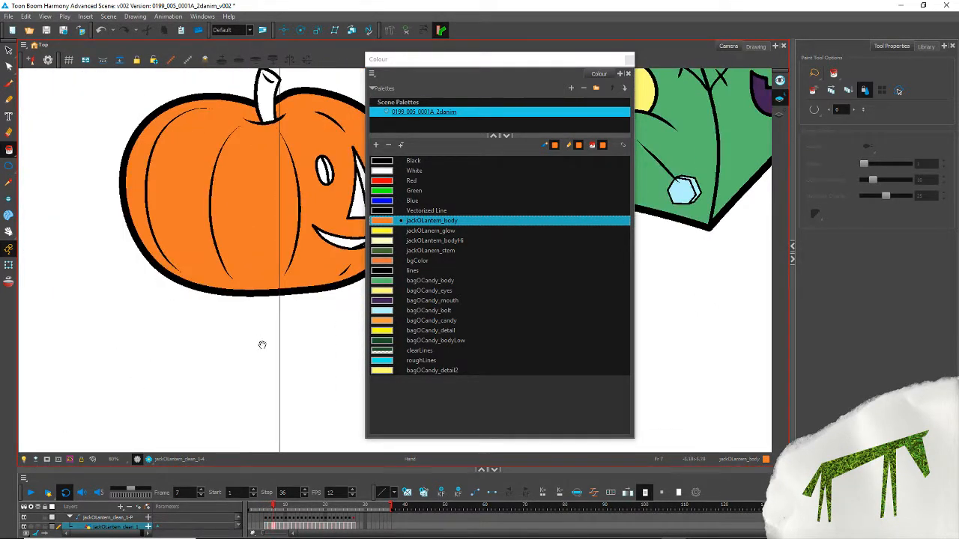
left_click_drag(262, 345, 182, 412)
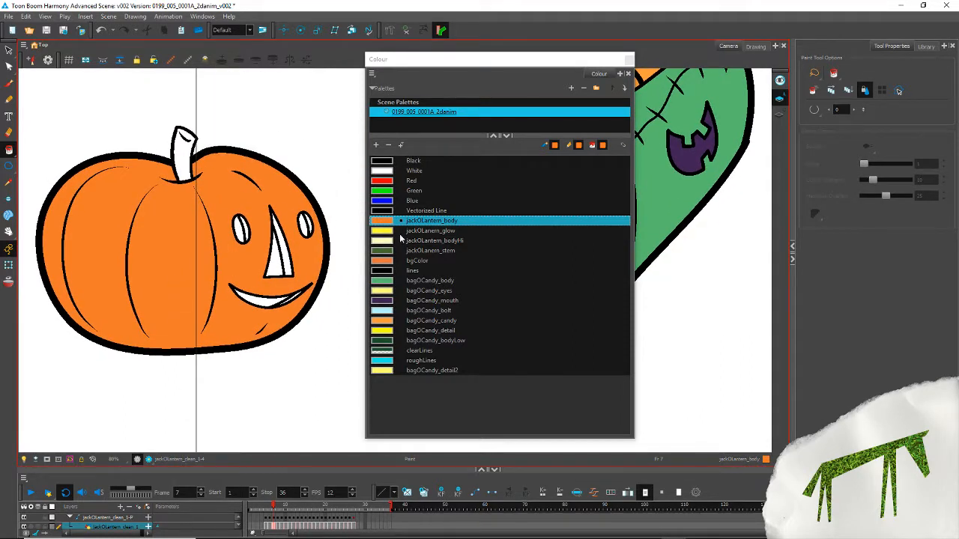
left_click(429, 250)
left_click(180, 157)
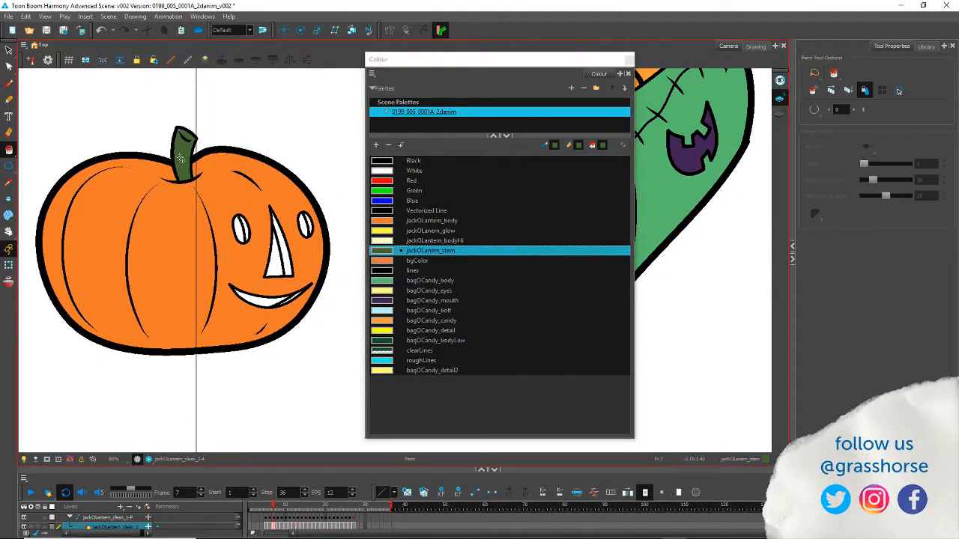
Step: Fill the pumpkin's stem on frames 8 and 9 with jackOLanern_stem
key("period")
key("period")
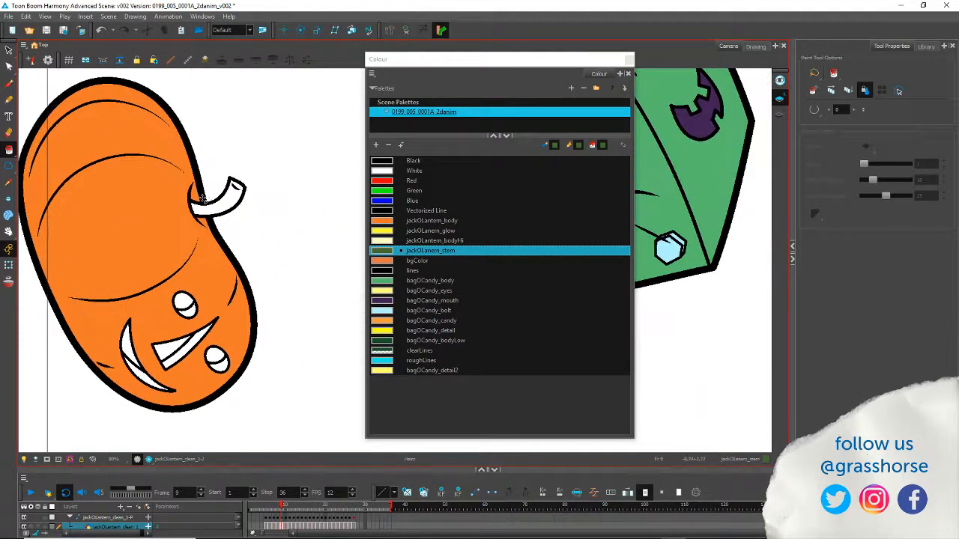
left_click(215, 199)
left_click(223, 210)
Step: Flip through the neighbouring frames up to frame 10 to check the stem fills, ending on frame 9
key("period")
key("comma")
key("comma")
key("comma")
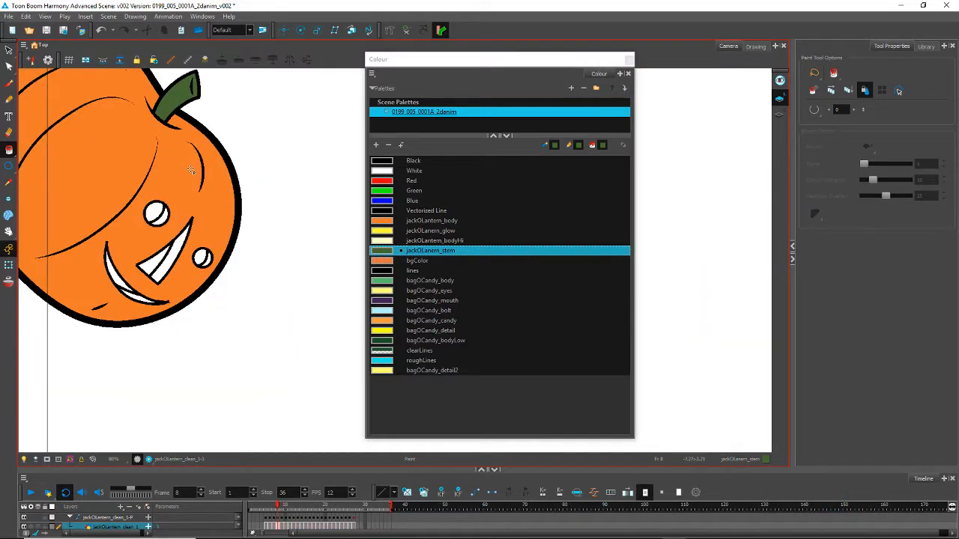
key("period")
key("period")
key("period")
key("comma")
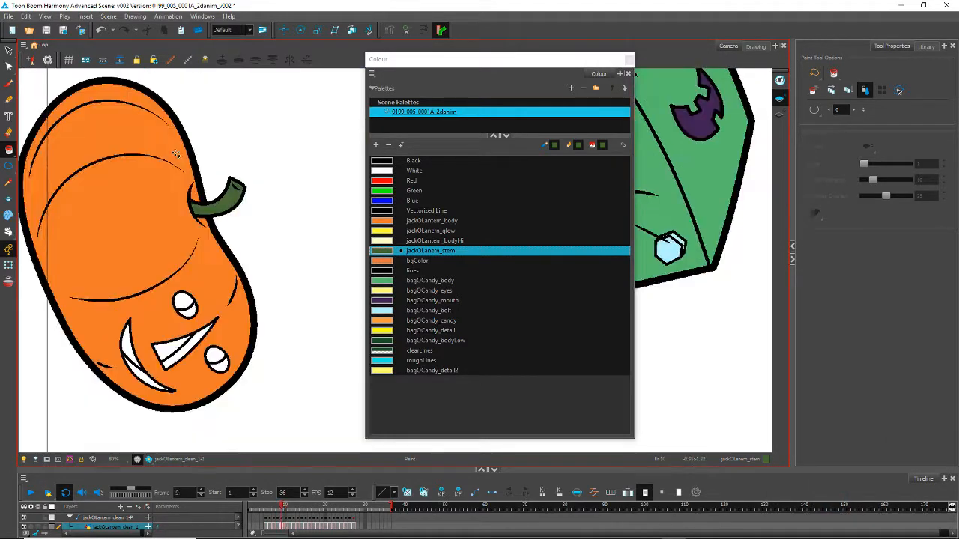
Step: Fill the yellow glow areas of the pumpkin's eyes, nose and mouth on frame 9 with jackOLanern_glow
left_click(427, 231)
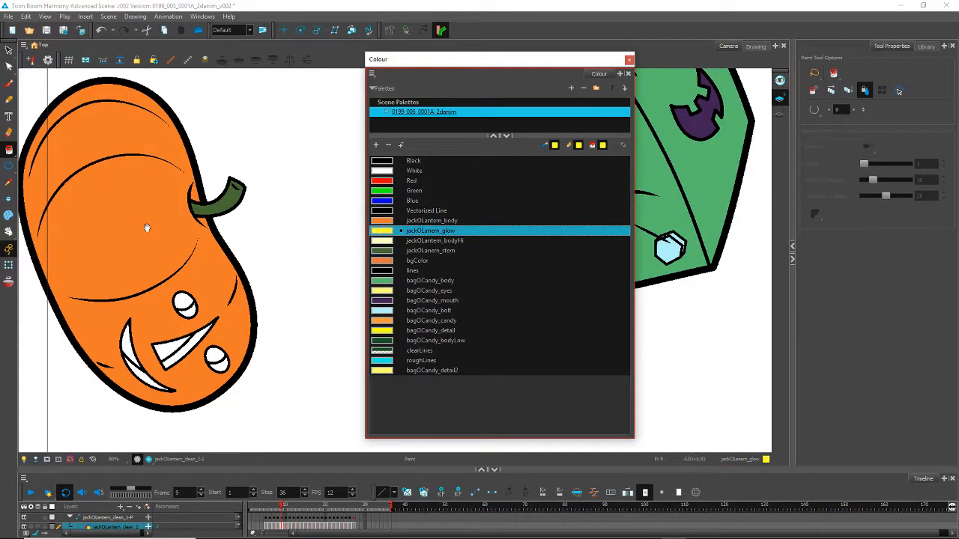
key("period")
left_click(266, 256)
left_click(296, 309)
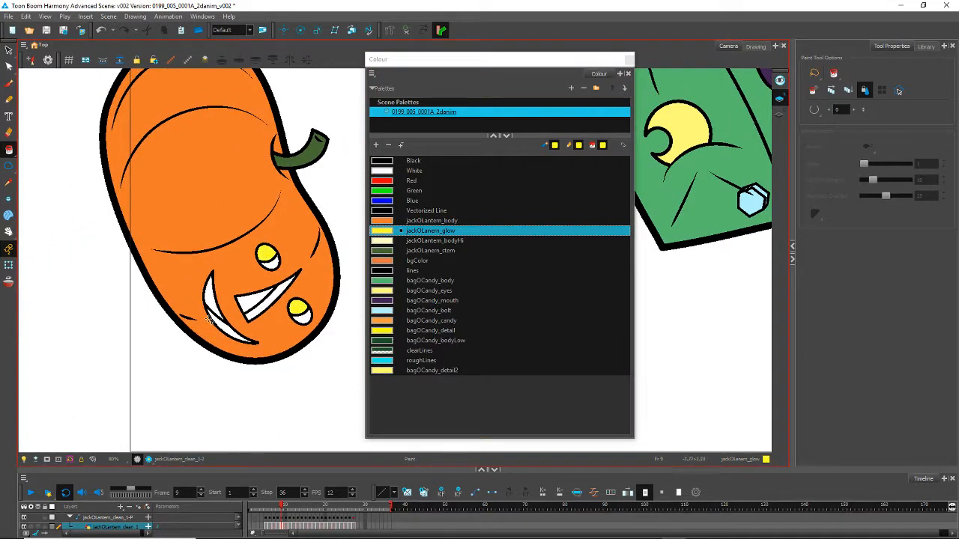
left_click(239, 302)
left_click(210, 300)
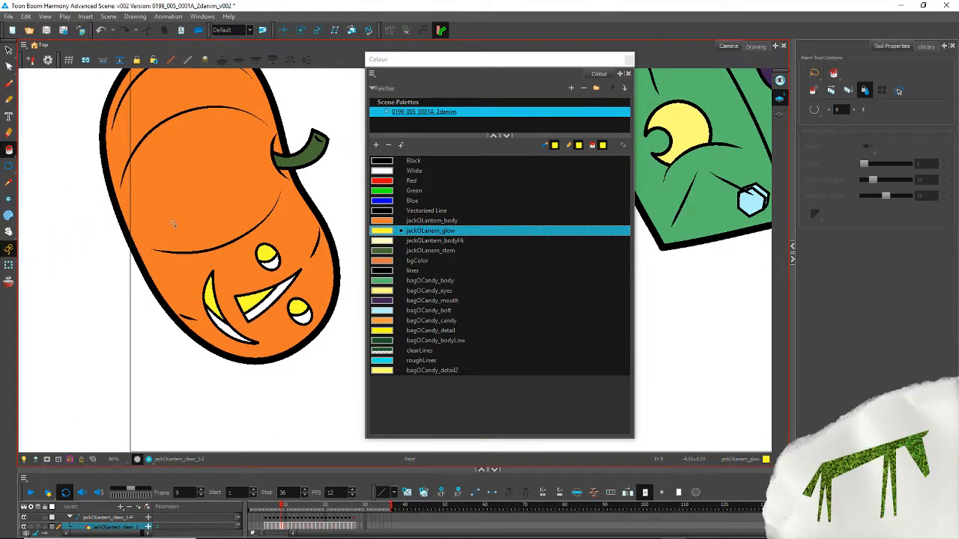
Step: Fill the glow areas of the pumpkin's eyes, nose and mouth on frame 8 with jackOLanern_glow
key("comma")
left_click(283, 210)
left_click(236, 217)
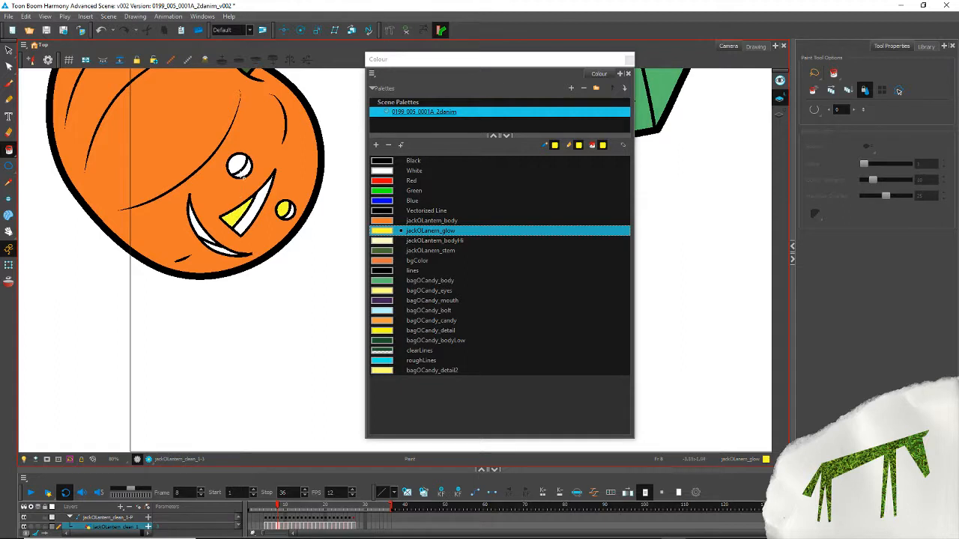
left_click(238, 165)
Step: Fill the pumpkin's eyes, nose and mouth on frame 7 with jackOLanern_glow and check against the neighbouring frames
key("comma")
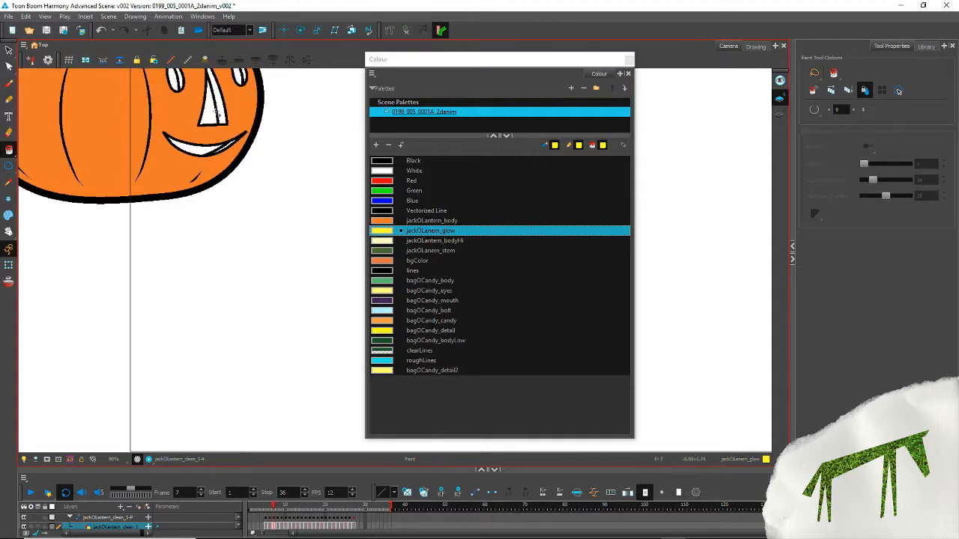
left_click_drag(196, 130, 290, 272)
left_click(331, 216)
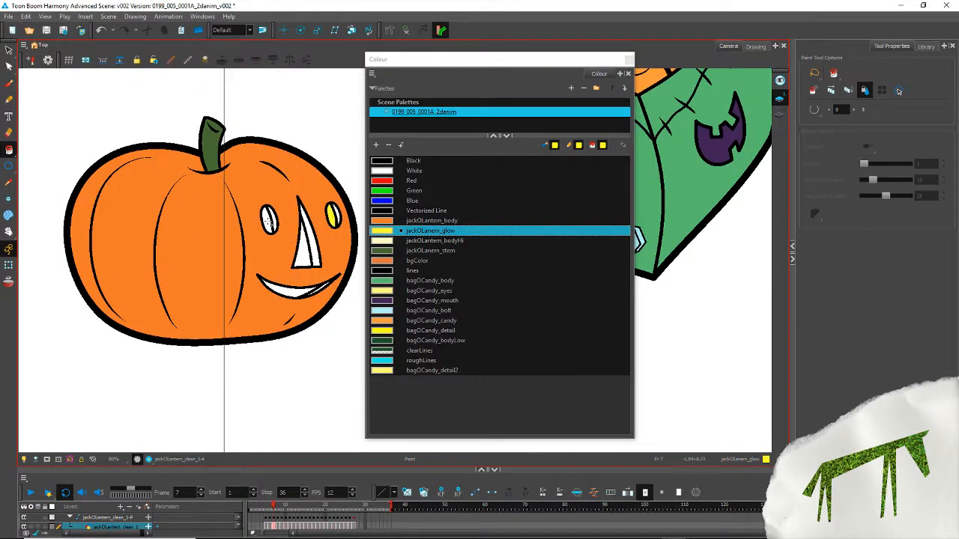
left_click(267, 219)
left_click(304, 247)
left_click(285, 291)
key("period")
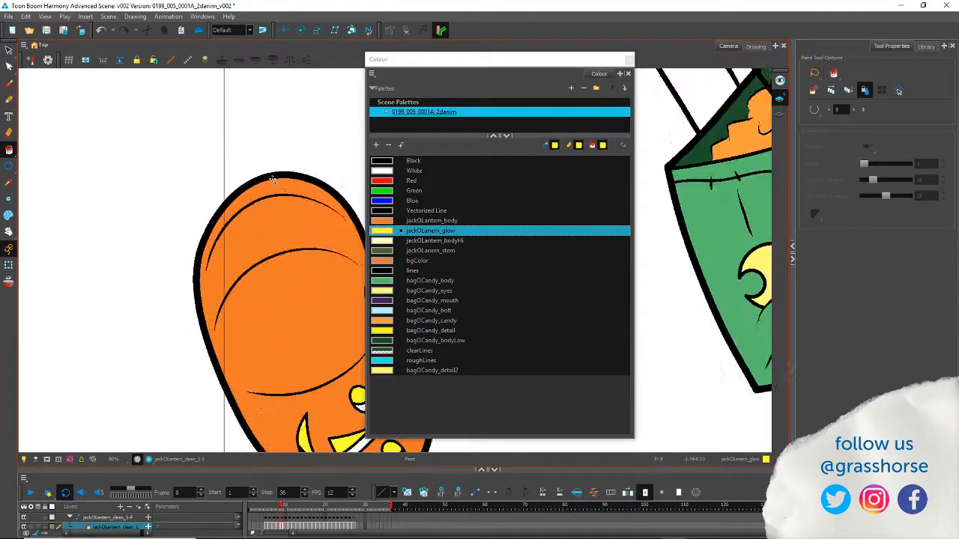
key("period")
key("comma")
key("comma")
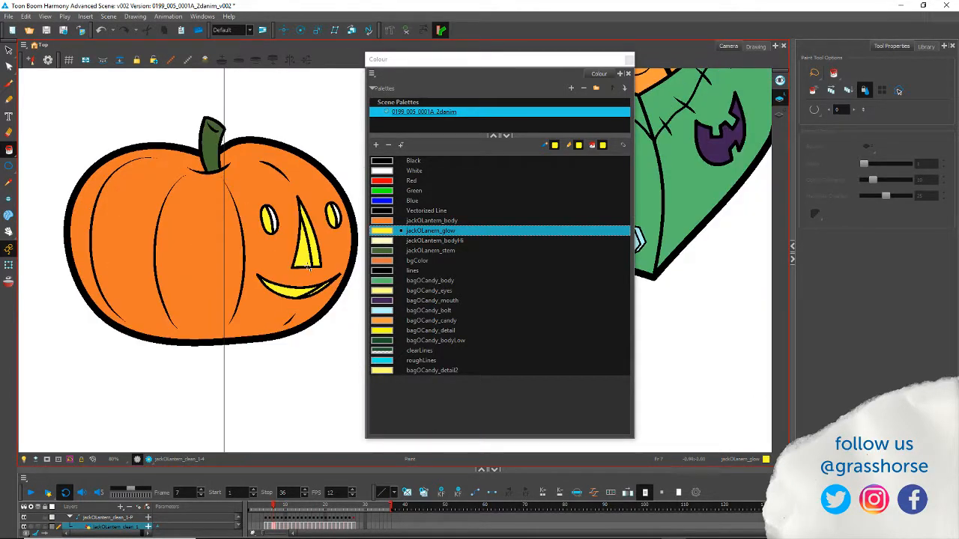
Step: Undo the nose and mouth fills on frame 7 and refill the nose with jackOLanern_glow using Close Small Gap
key("ctrl+z")
key("ctrl+z")
key("ctrl+z")
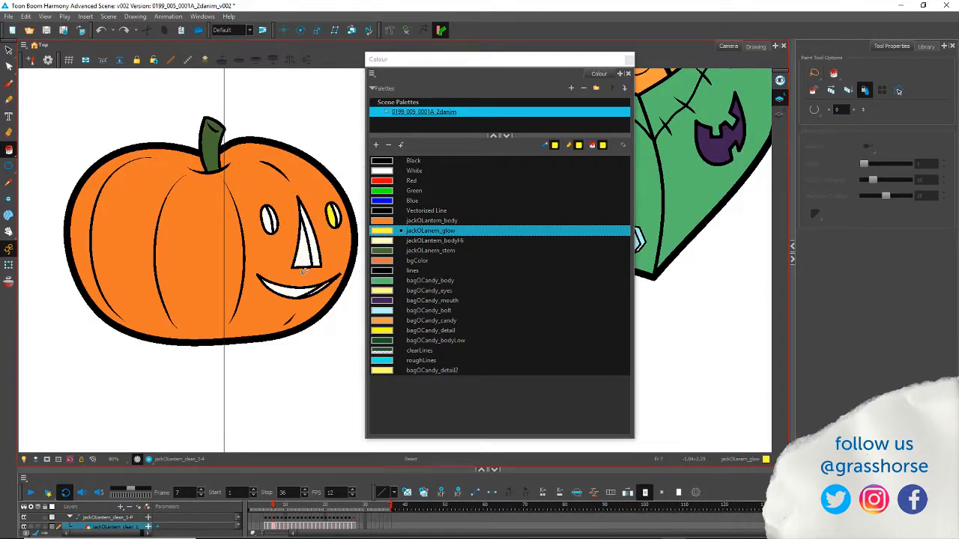
key("ctrl+shift+z")
left_click(816, 111)
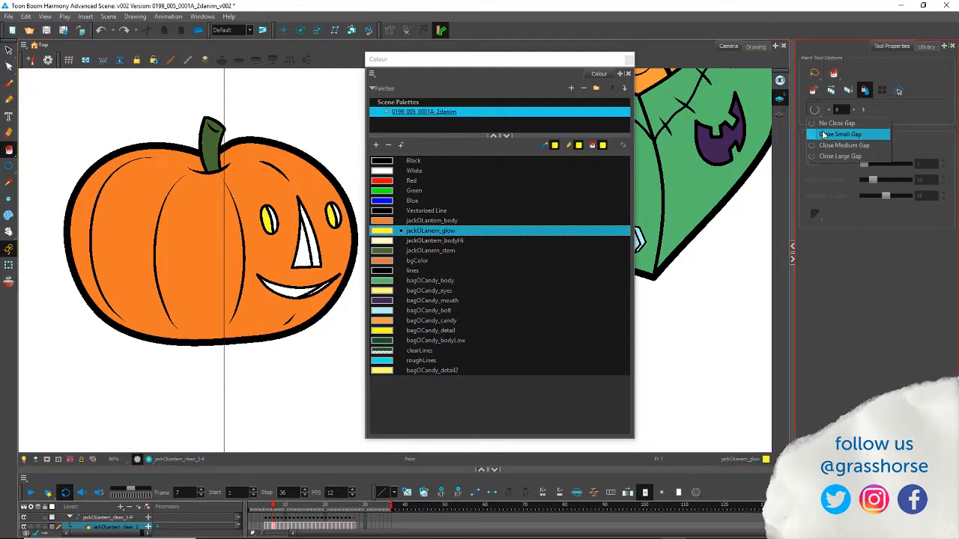
left_click(821, 135)
left_click(301, 253)
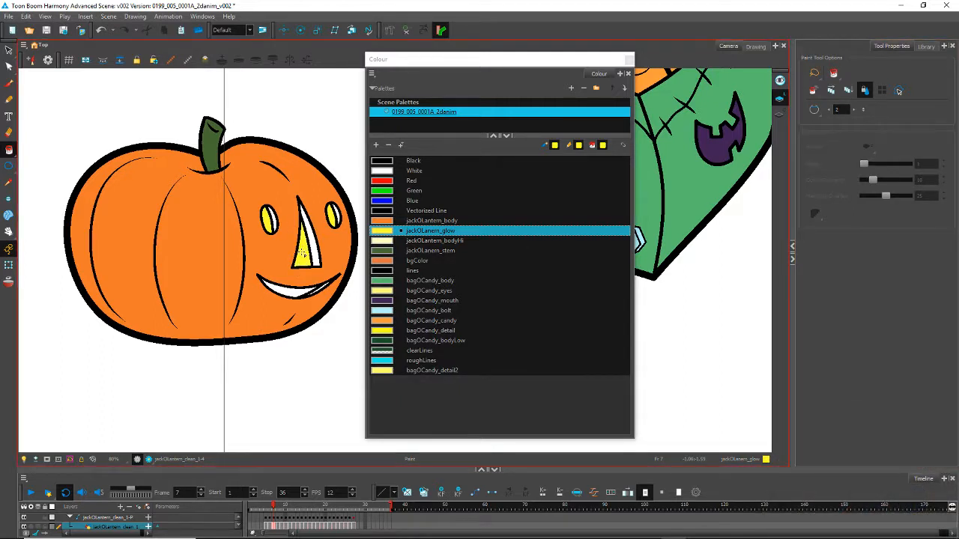
Step: Try filling the mouth on frame 7 with jackOLanern_glow using No Close Gap and Close Small Gap, undoing both fills
left_click(815, 110)
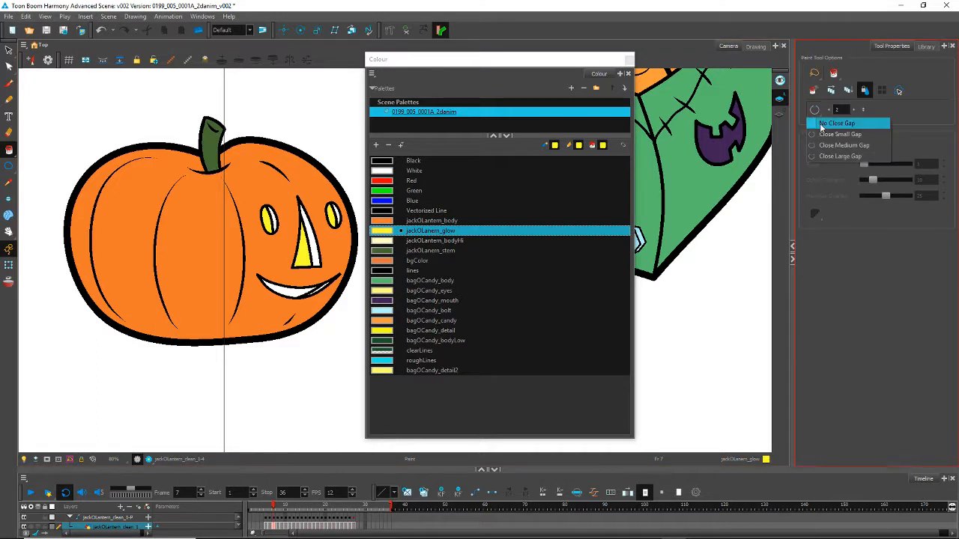
left_click(822, 124)
left_click(285, 293)
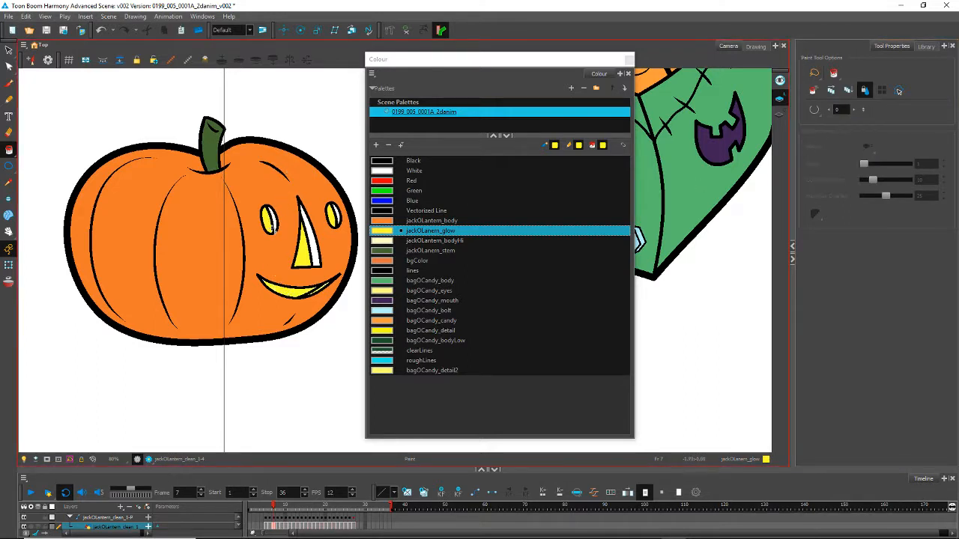
key("ctrl+z")
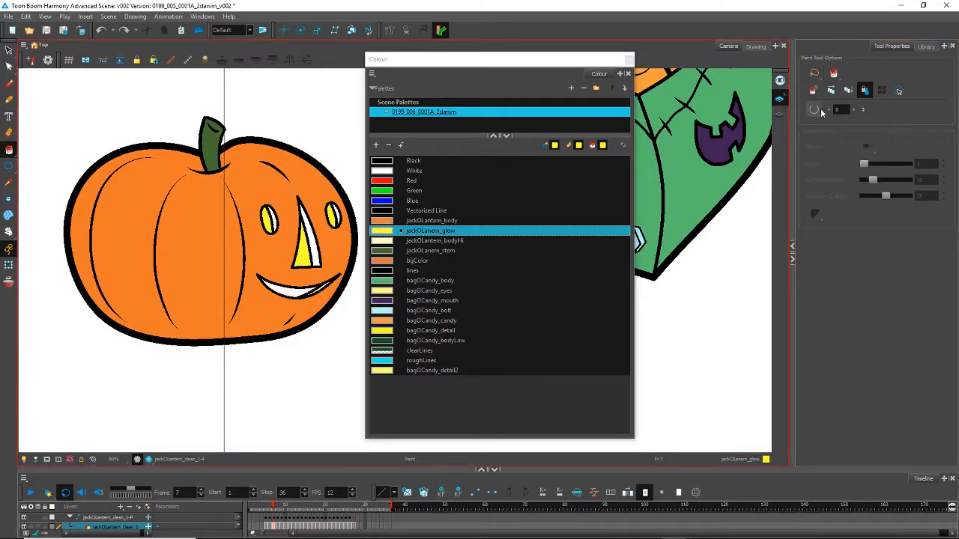
left_click(815, 110)
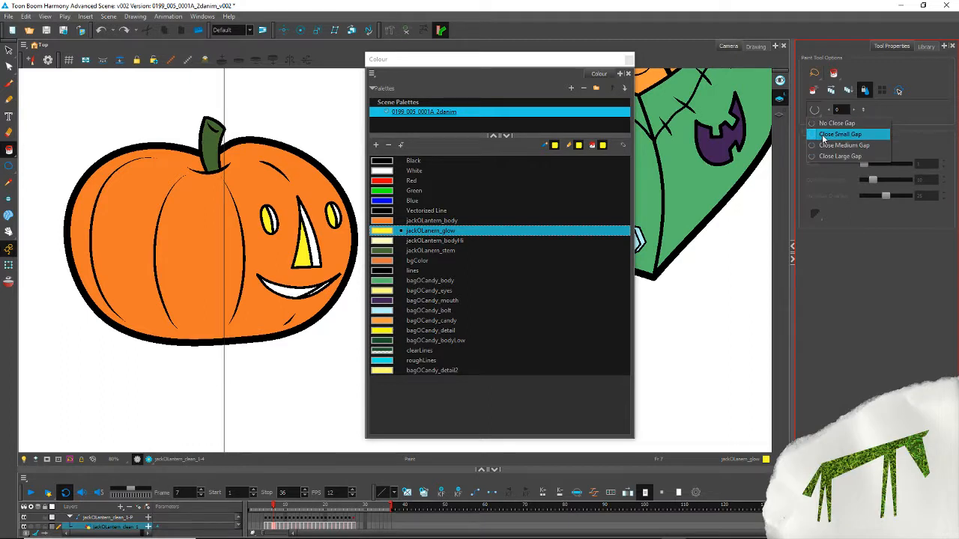
left_click(831, 135)
left_click(286, 293)
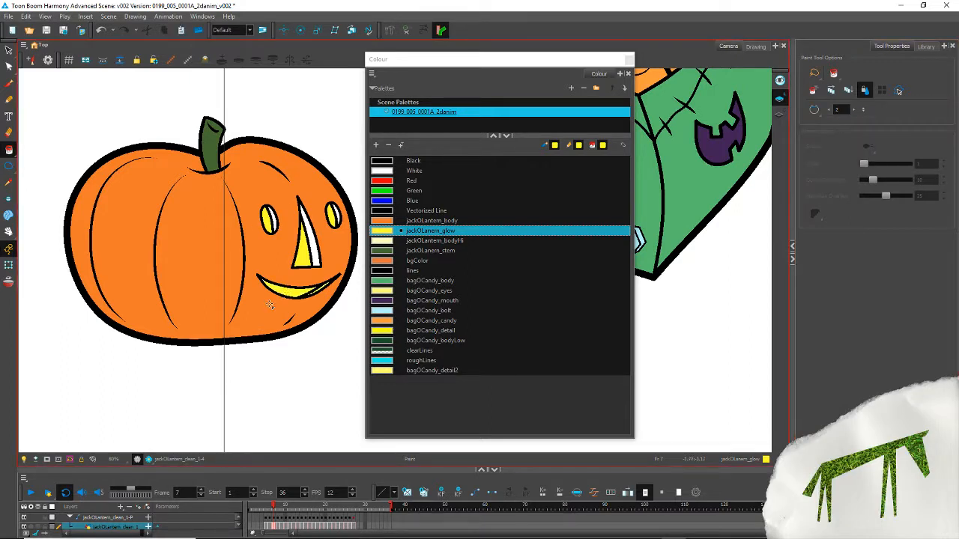
key("ctrl+z")
Step: Test the frame 7 mouth fill again with No Close Gap and with a gap-closing value of 4, undoing each fill
left_click(815, 110)
left_click(823, 126)
left_click(280, 292)
key("ctrl+z")
left_click(815, 110)
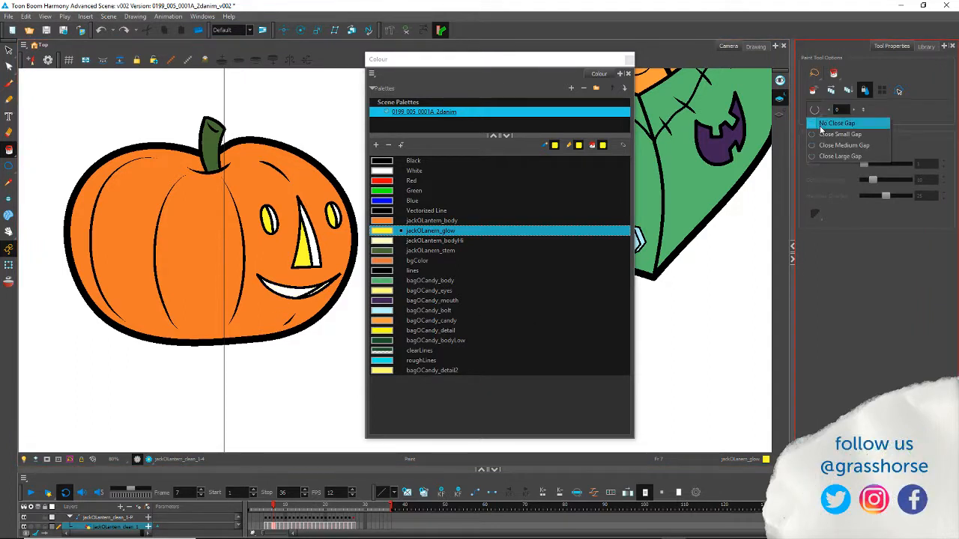
left_click(813, 153)
left_click(284, 293)
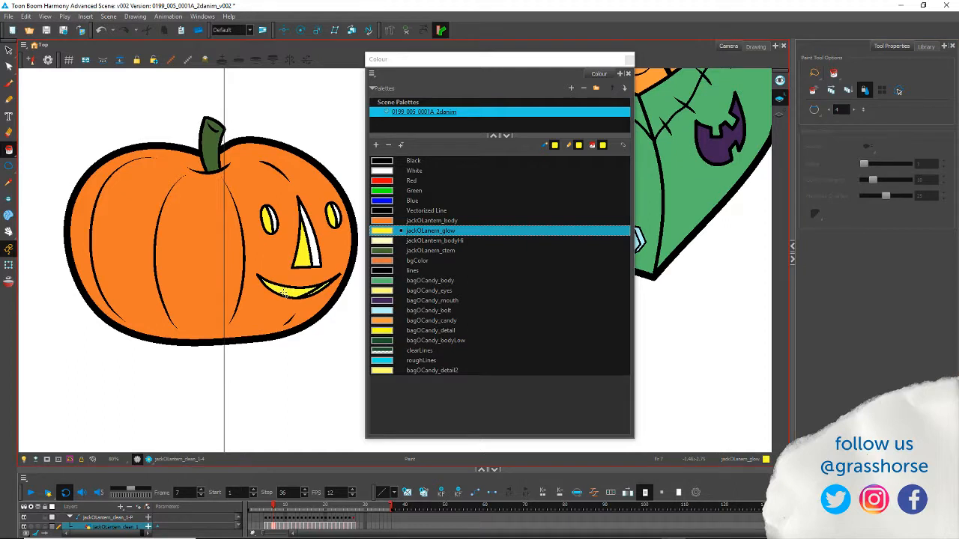
key("ctrl+z")
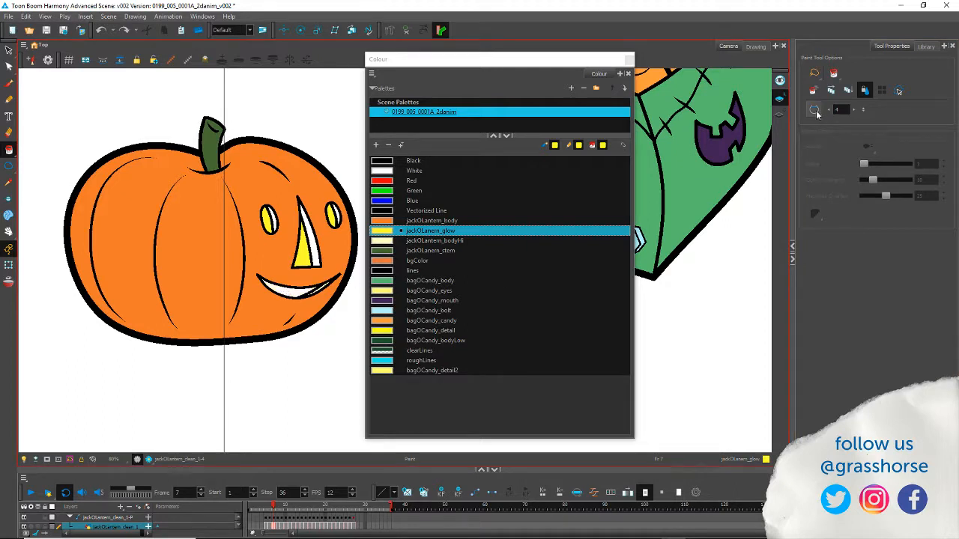
Step: Set the Paint tool's gap-closing value to 8 and test it with a glow fill on the frame 7 mouth, undoing the fill
left_click(814, 110)
left_click(821, 147)
left_click(285, 296)
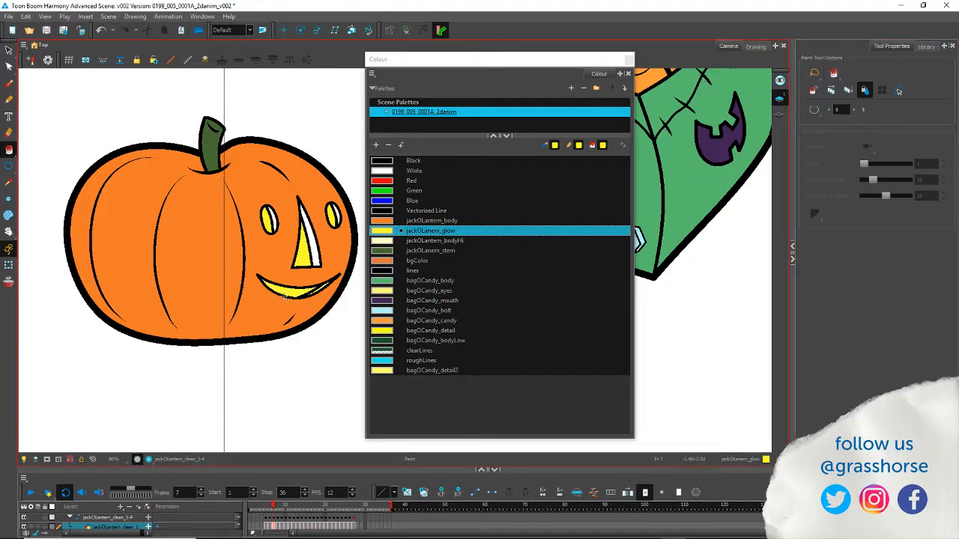
key("ctrl+z")
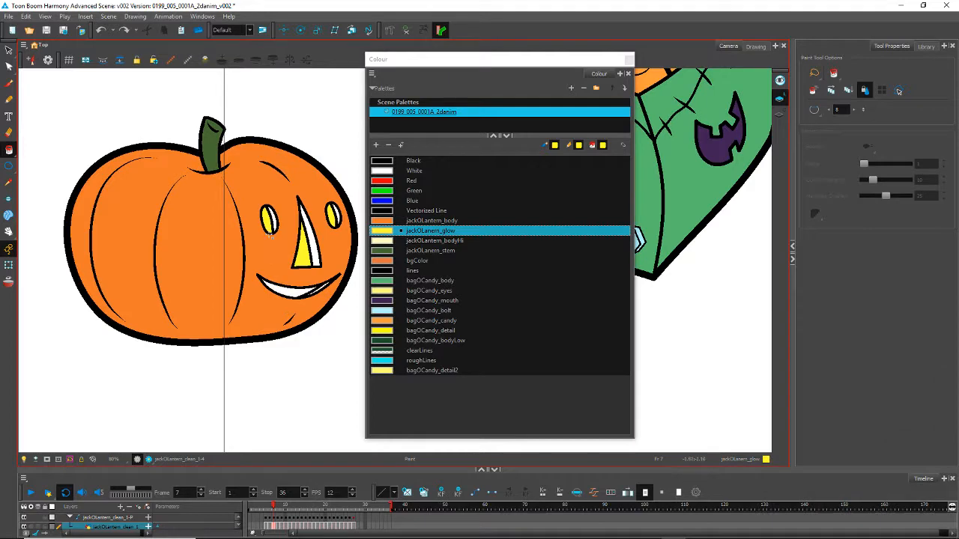
Step: Fill the mouth's thin inner edge on frame 7 with jackOLantern_bodyHi and its main area with jackOLanern_glow
left_click(380, 242)
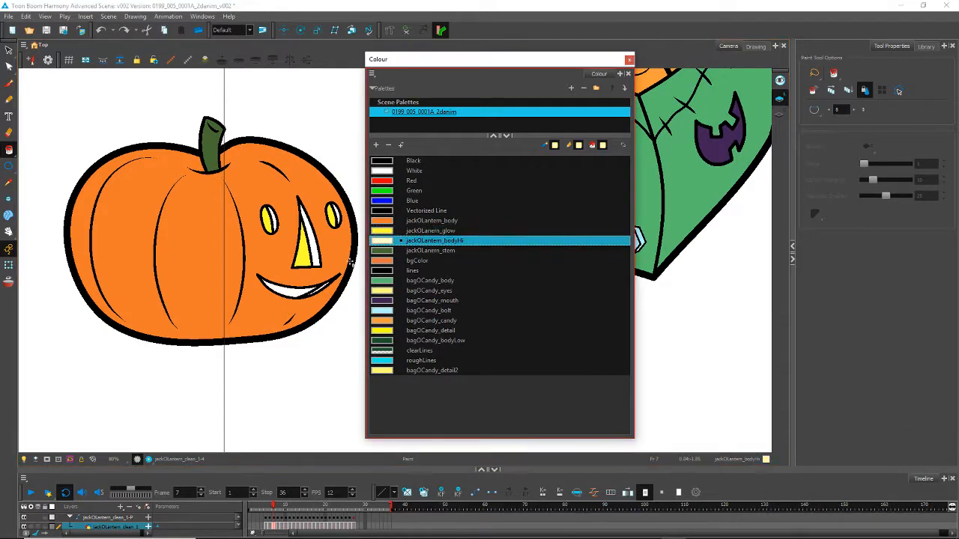
scroll(299, 279, "up", 5)
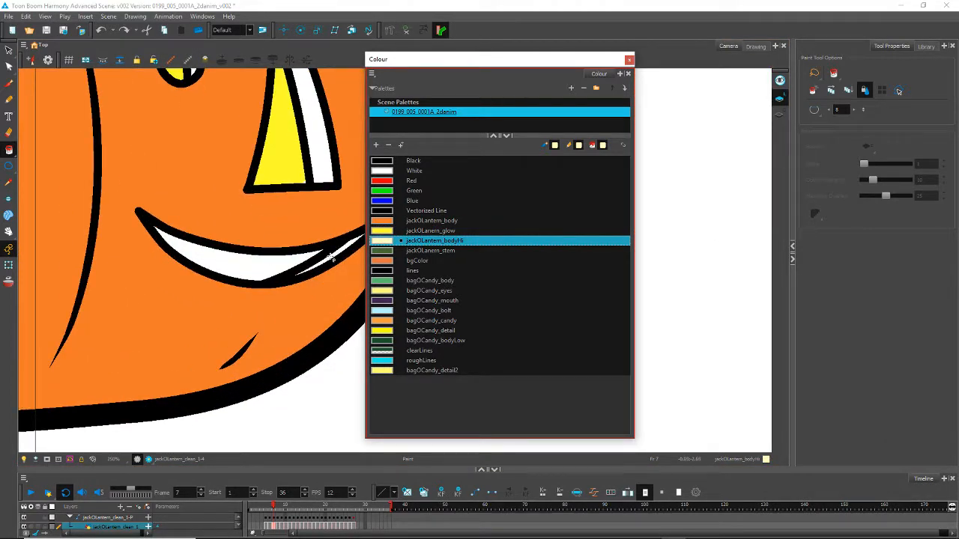
left_click(329, 261)
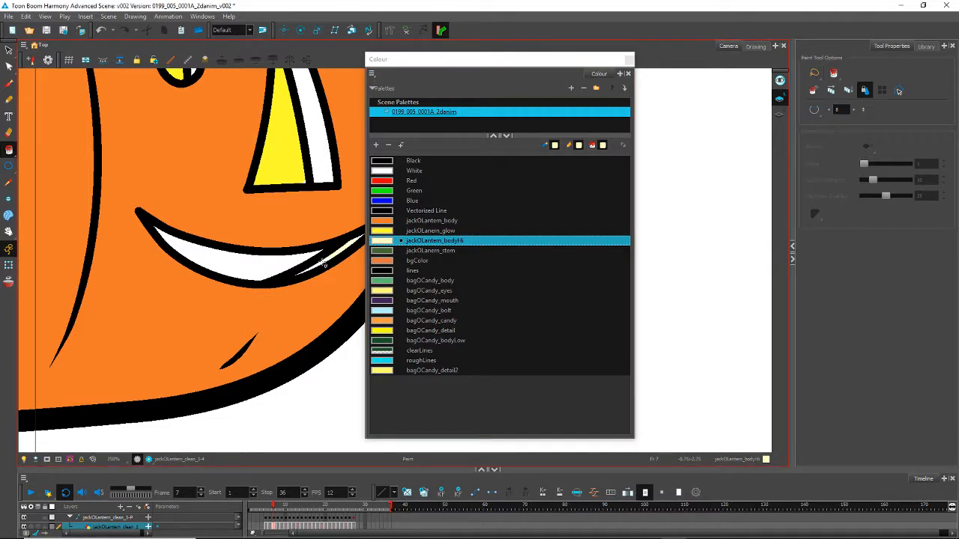
left_click(401, 230)
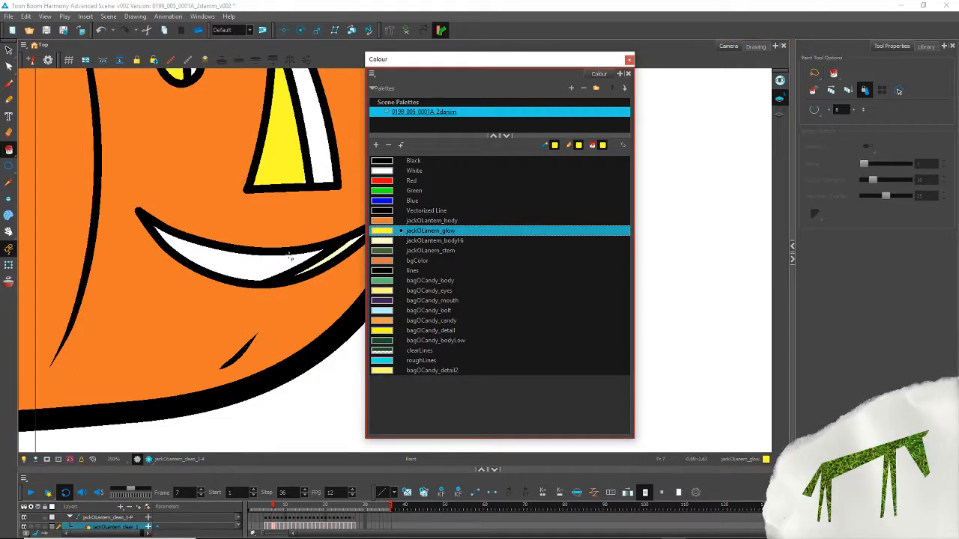
left_click(253, 270)
scroll(230, 241, "down", 5)
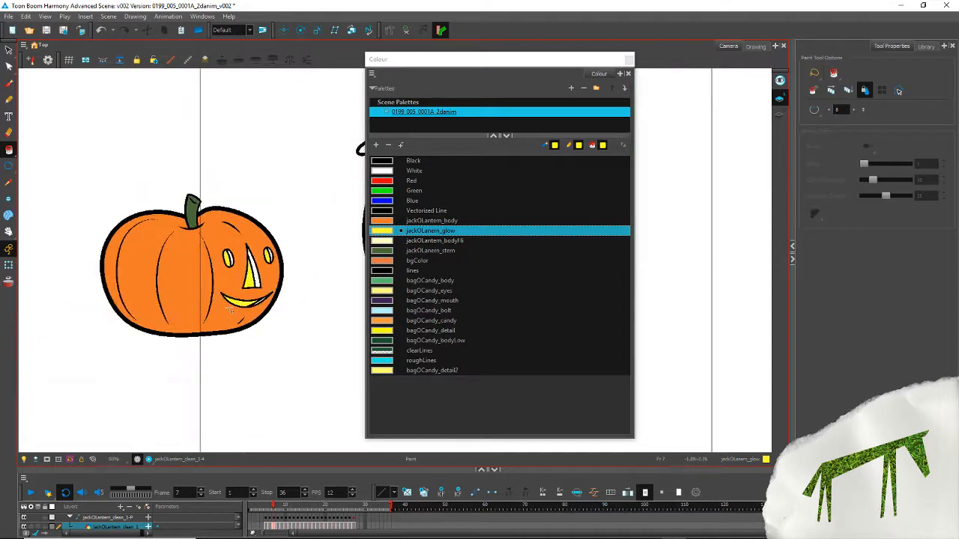
Step: Fill the white inner edges of the nose and eyes on frame 7 with jackOLantern_bodyHi
scroll(262, 269, "up", 3)
left_click(423, 241)
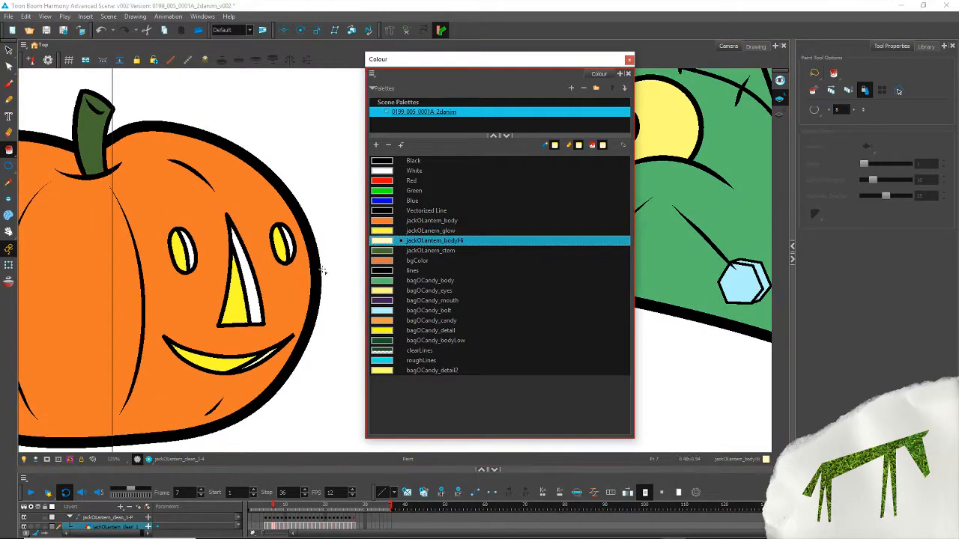
left_click(244, 283)
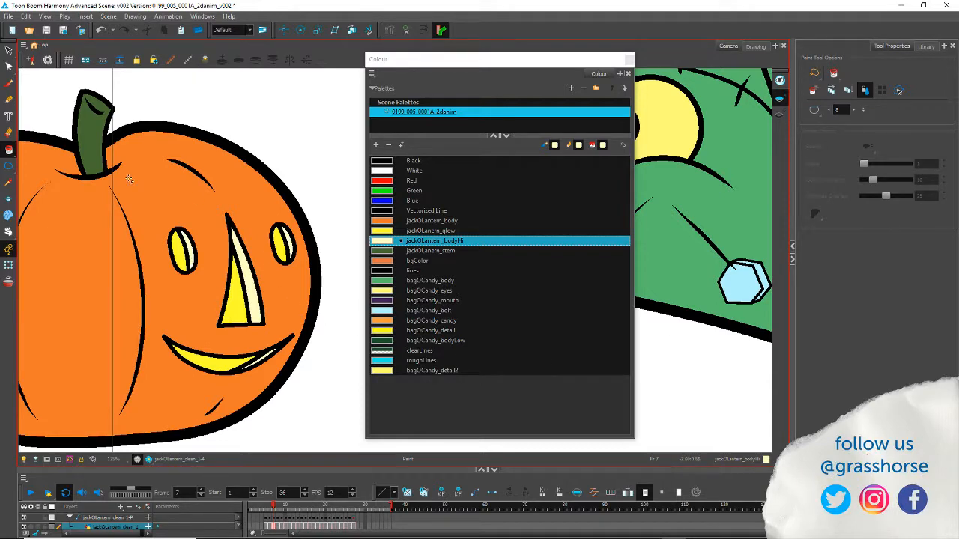
Step: Fill the white inner edges of the pumpkin's eyes, nose and mouth on frames 8 and 9 with jackOLantern_bodyHi
key("period")
left_click_drag(264, 390, 216, 181)
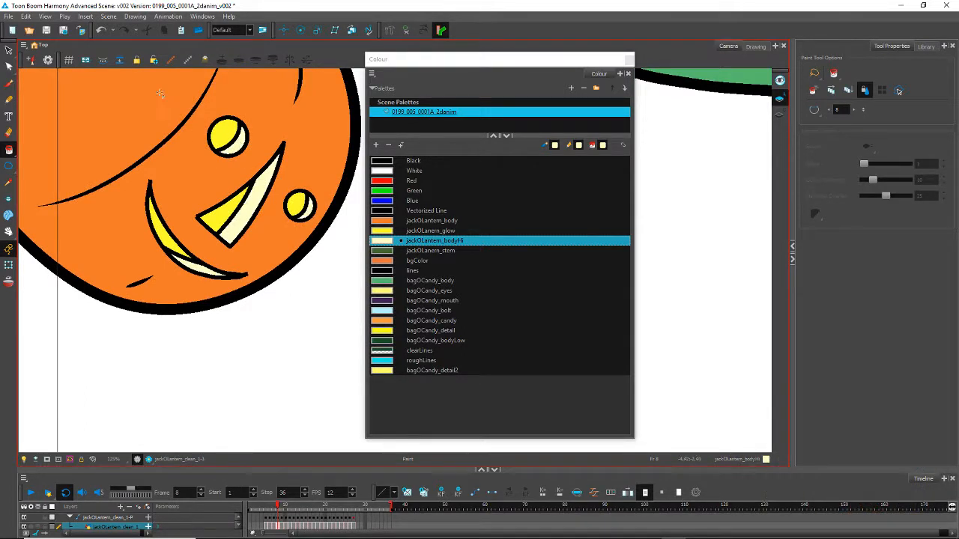
key("period")
left_click_drag(287, 329, 229, 162)
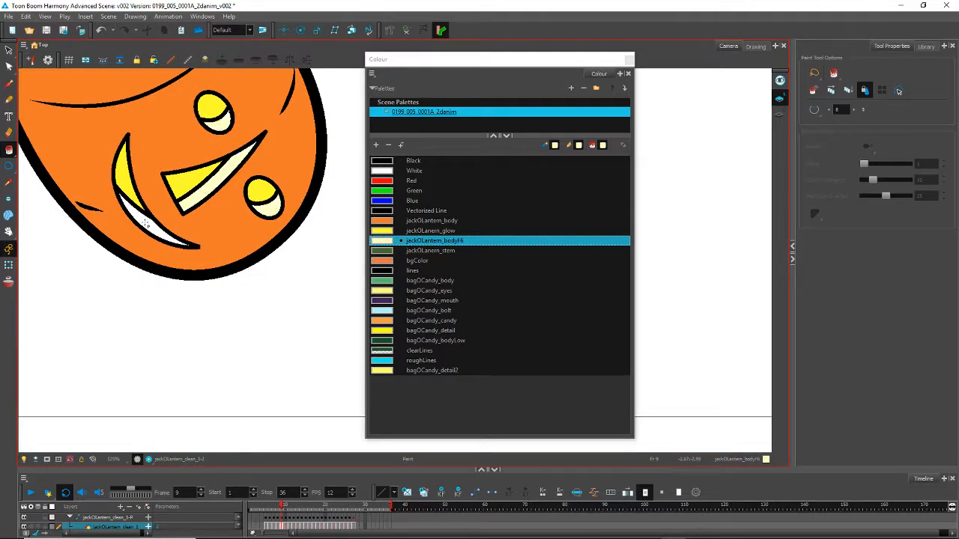
Step: Fill the nose on frame 10, using jackOLantern_bodyHi for its inner edge and jackOLanern_glow for its main area
key("period")
key("period")
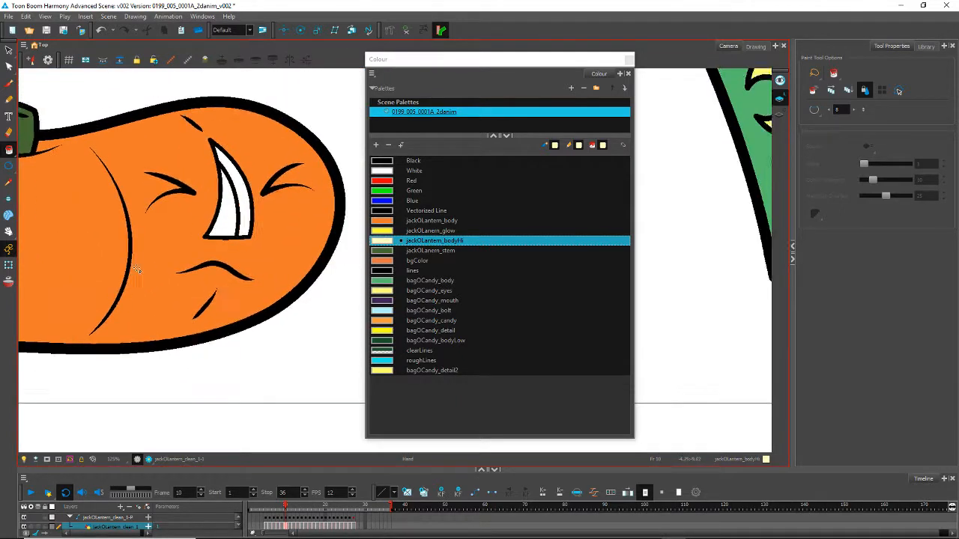
key("comma")
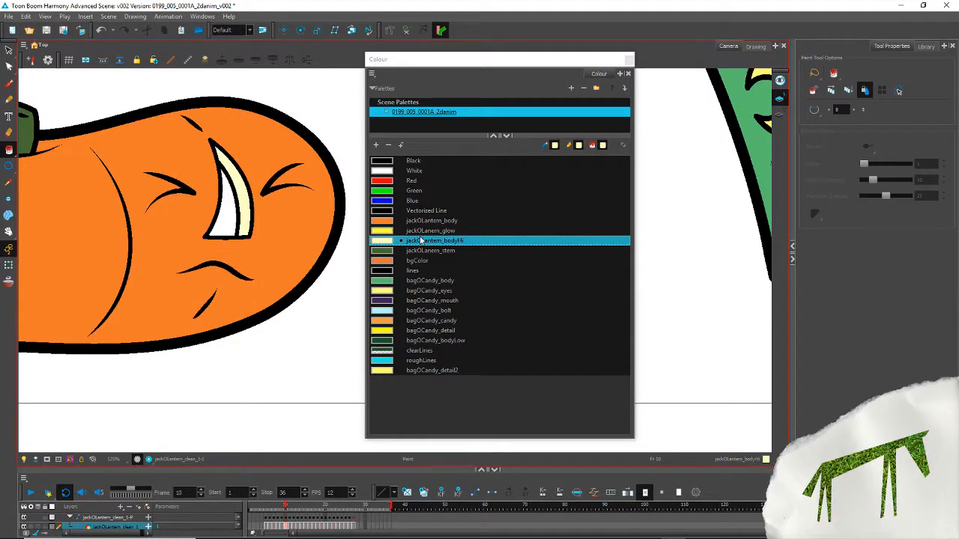
left_click(423, 230)
left_click(223, 198)
Step: Step forward through frames 11 to 13 to examine the pumpkin's face fills
key("period")
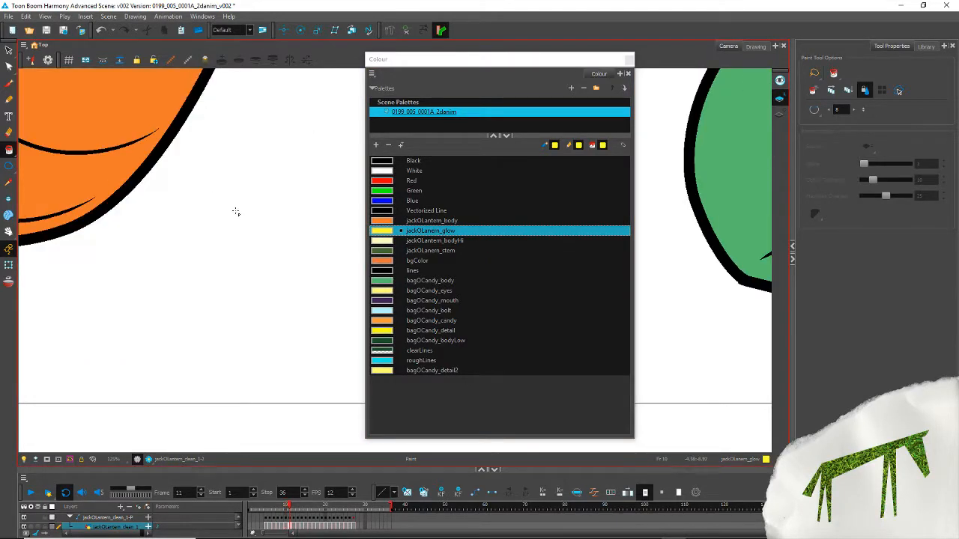
left_click_drag(277, 139, 290, 342)
left_click_drag(157, 127, 201, 328)
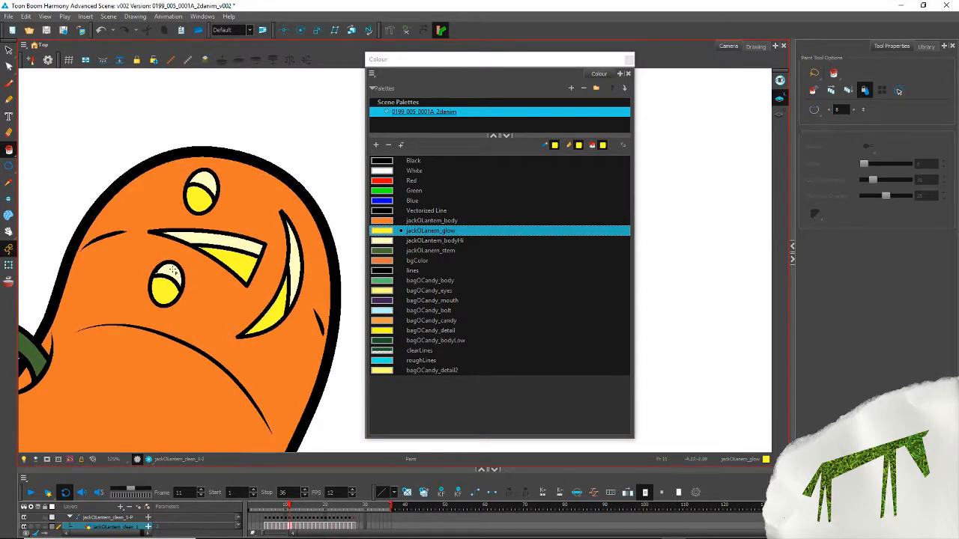
key("period")
key("period")
left_click_drag(322, 305, 125, 280)
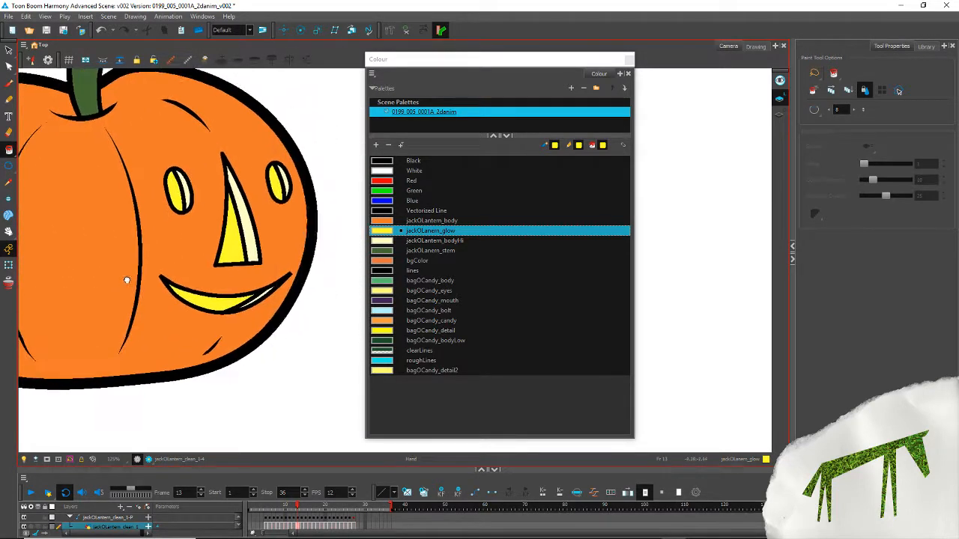
Step: Step back and forth between frames 13 and 15 to examine the pumpkin's eye, nose and mouth fills
key("period")
key("period")
key("comma")
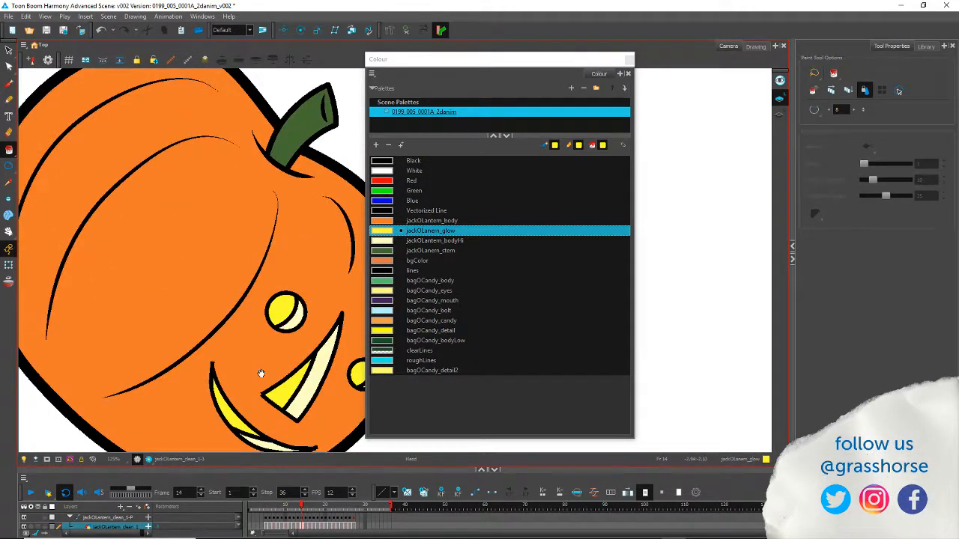
left_click_drag(261, 373, 158, 256)
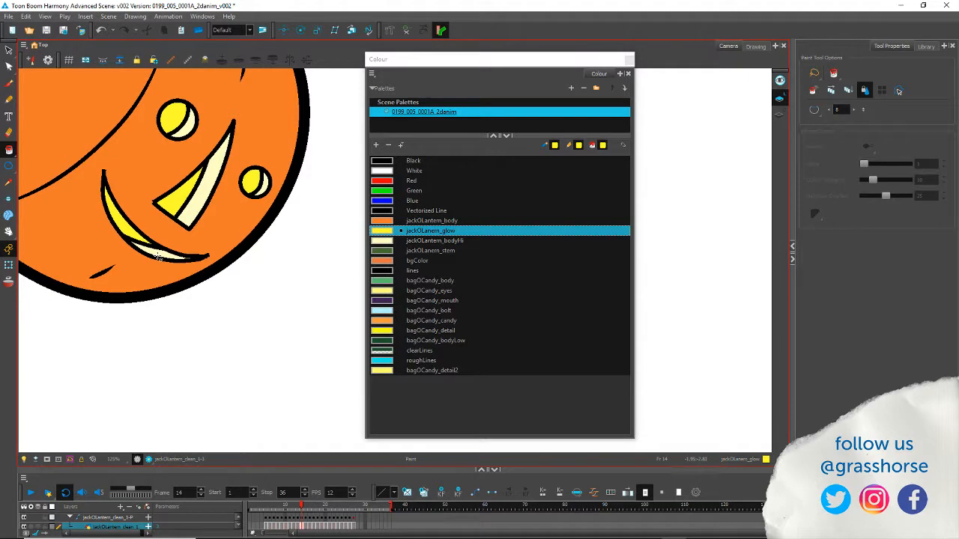
key("period")
key("comma")
key("comma")
Step: Close the colour palette window, enlarge the timeline, and show and unlock the bgColor layer
scroll(149, 268, "down", 4)
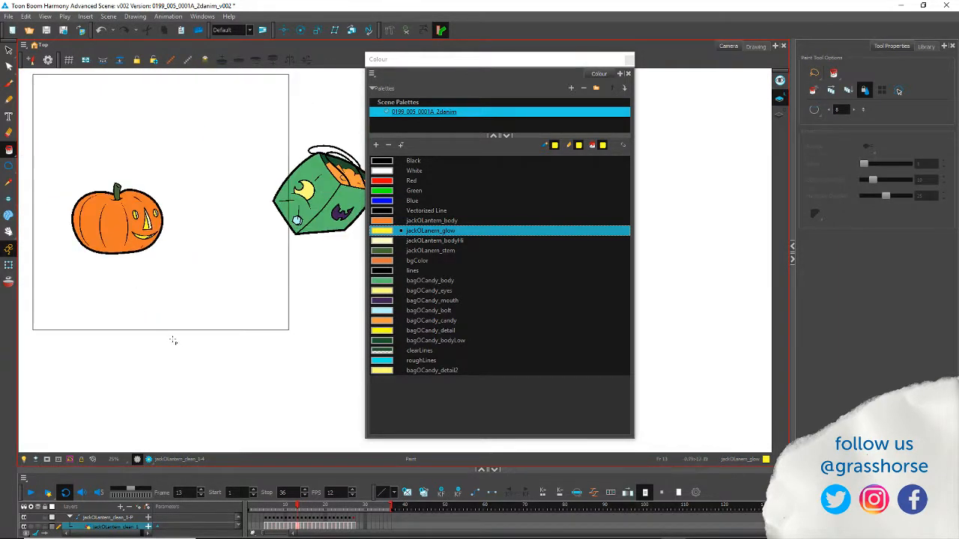
left_click_drag(113, 321, 194, 330)
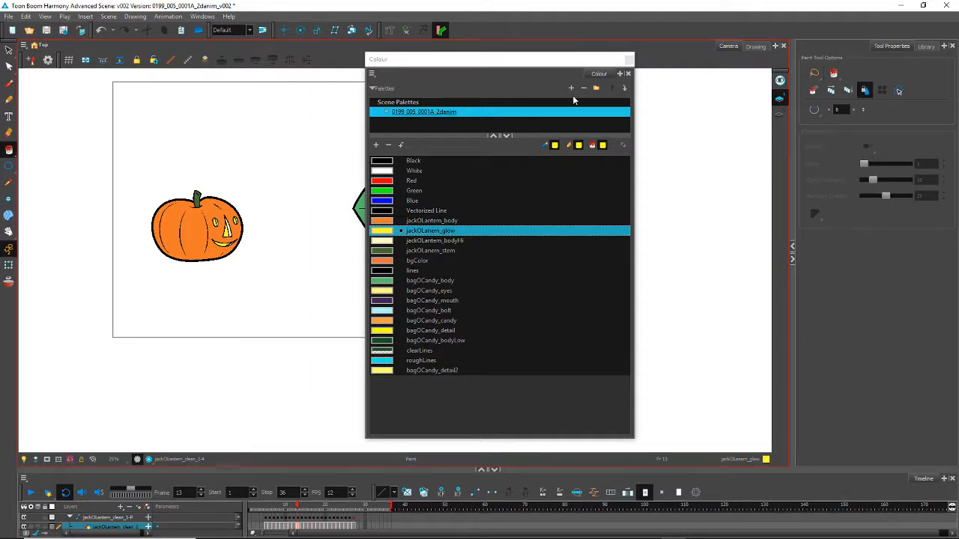
left_click(628, 59)
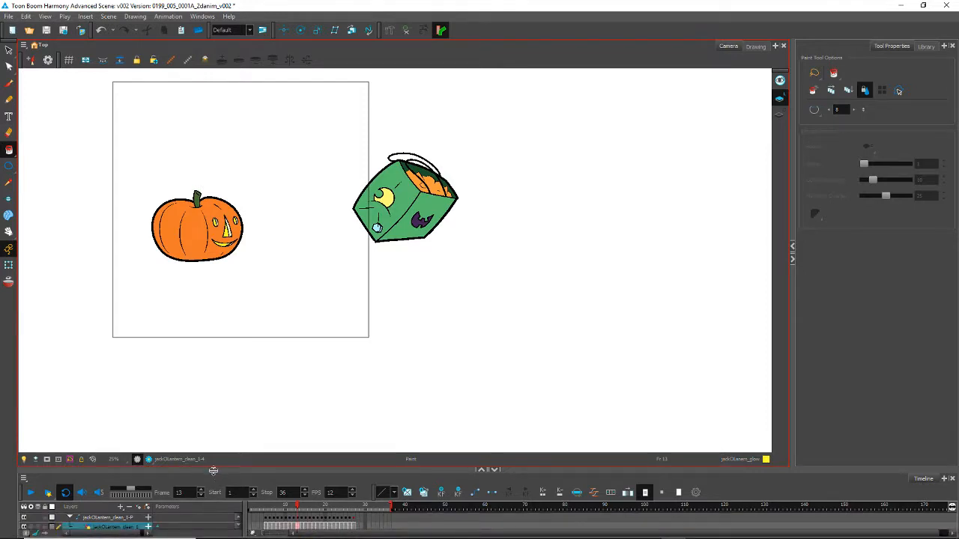
left_click_drag(210, 470, 206, 391)
scroll(127, 515, "down", 2)
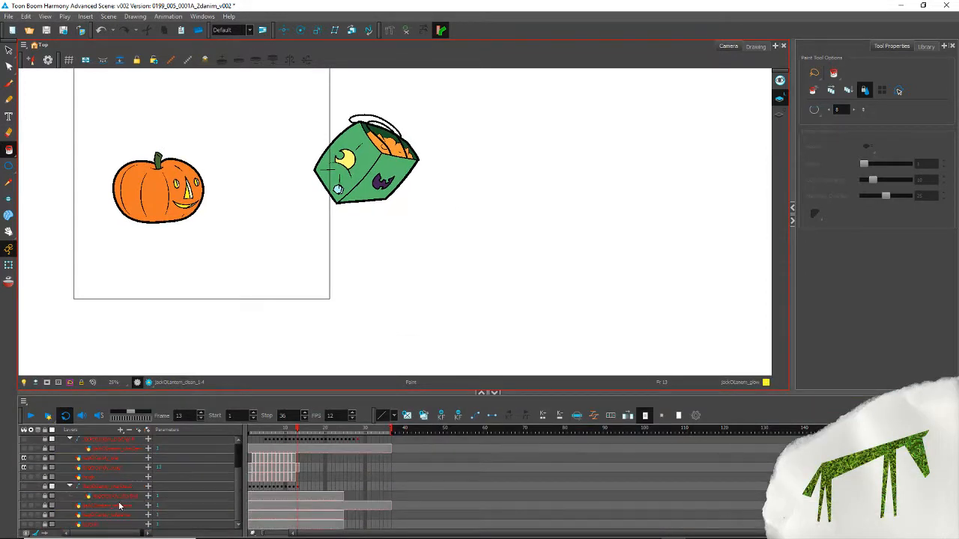
left_click(22, 524)
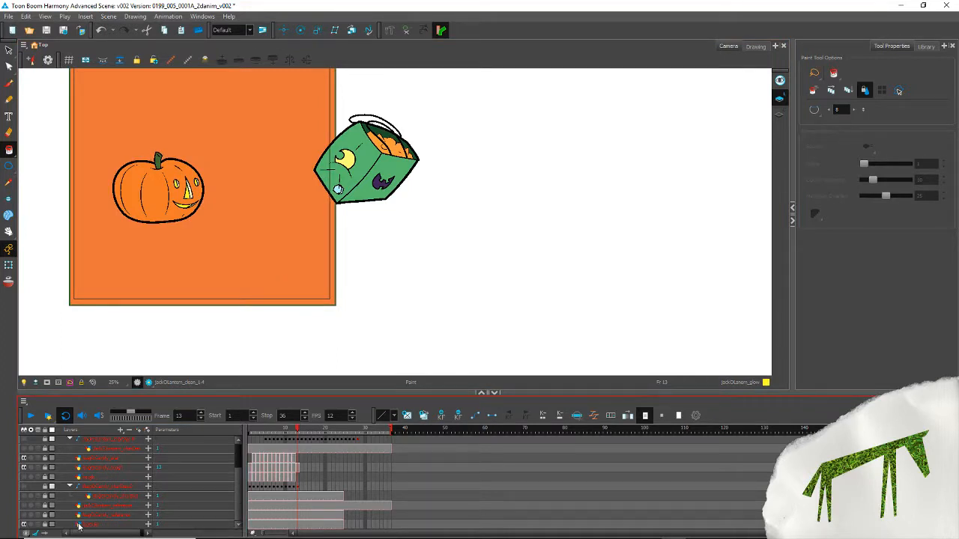
left_click(44, 525)
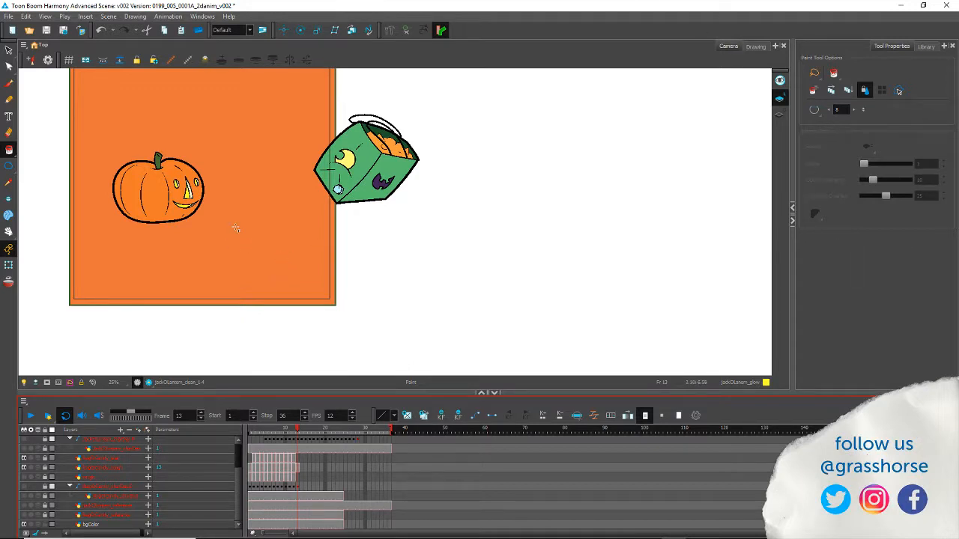
Step: Change the bgColor swatch in the scene palette to a dark purple, RGB 66, 31, 125, and close the colour windows
left_click(202, 17)
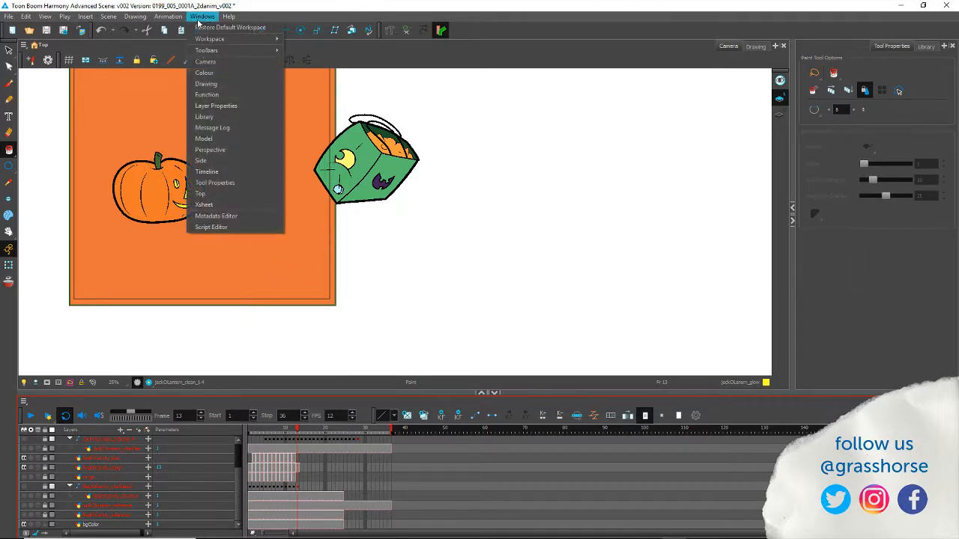
left_click(199, 72)
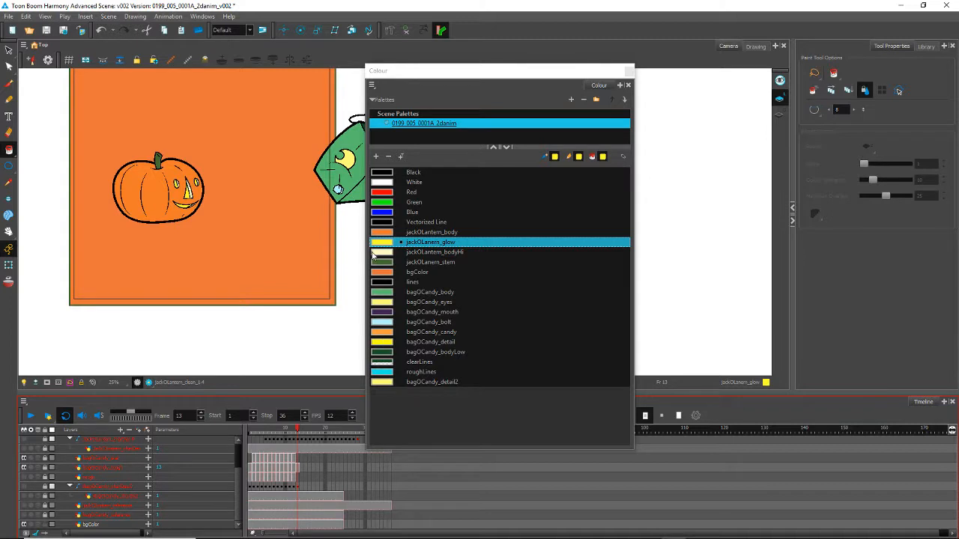
double_click(383, 273)
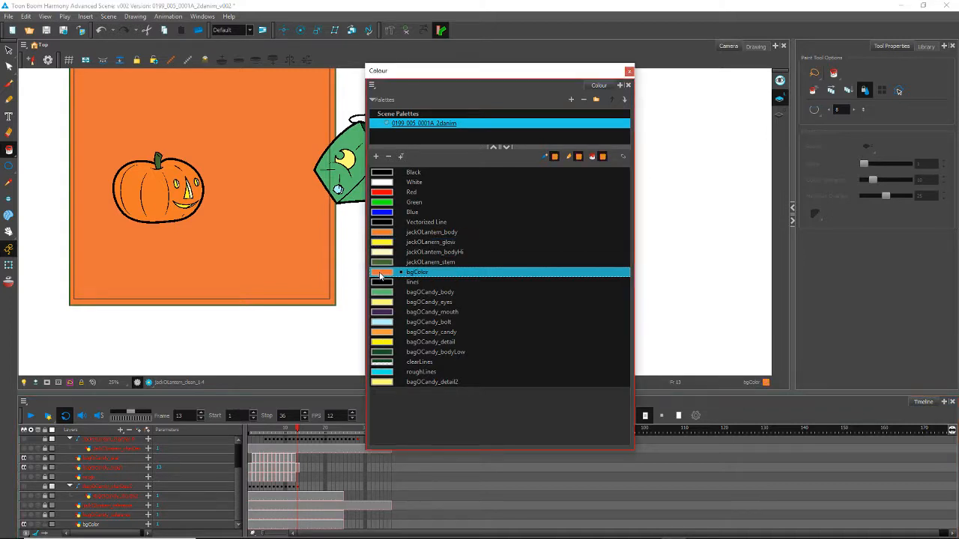
mouse_move(713, 202)
left_mouse_down()
mouse_move(779, 215)
mouse_move(759, 227)
mouse_move(758, 257)
mouse_move(755, 244)
left_mouse_up()
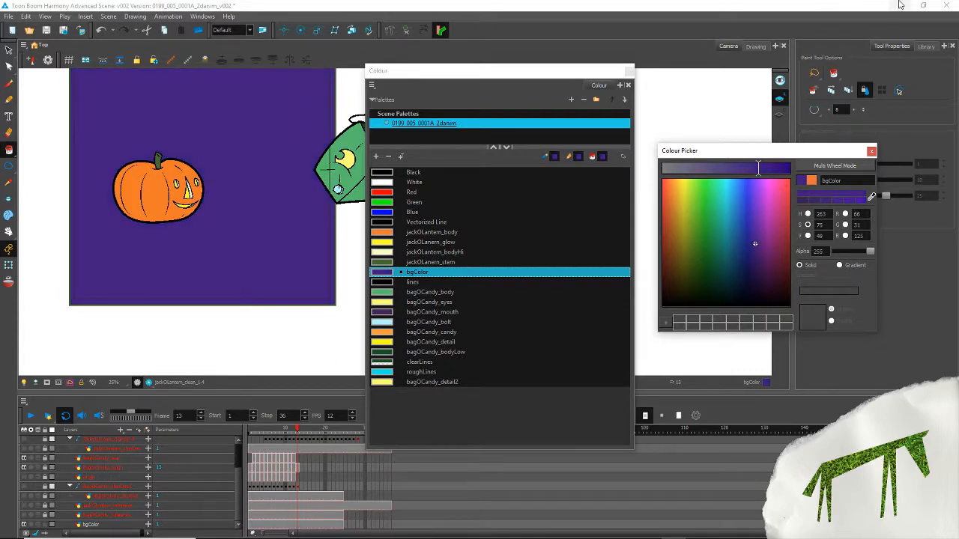
left_click(871, 151)
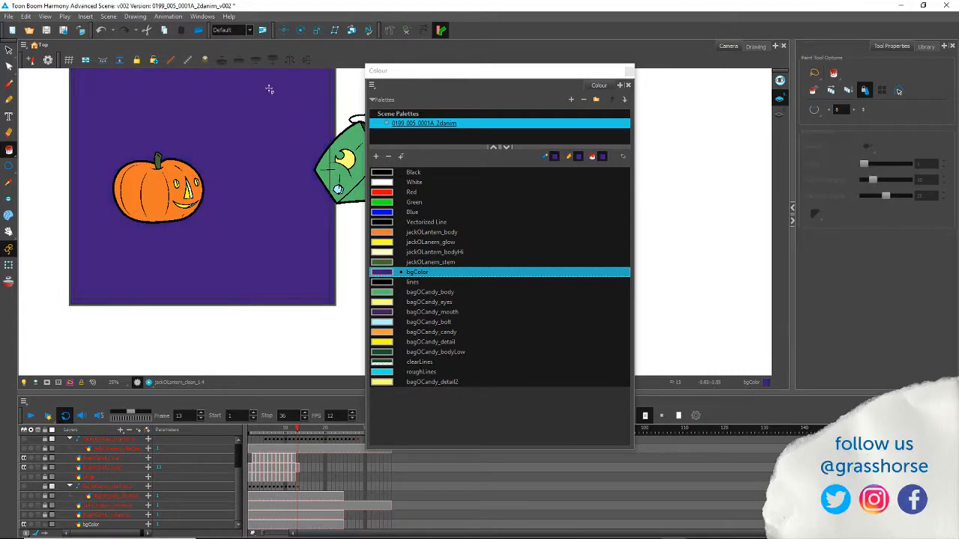
left_click_drag(408, 75, 725, 40)
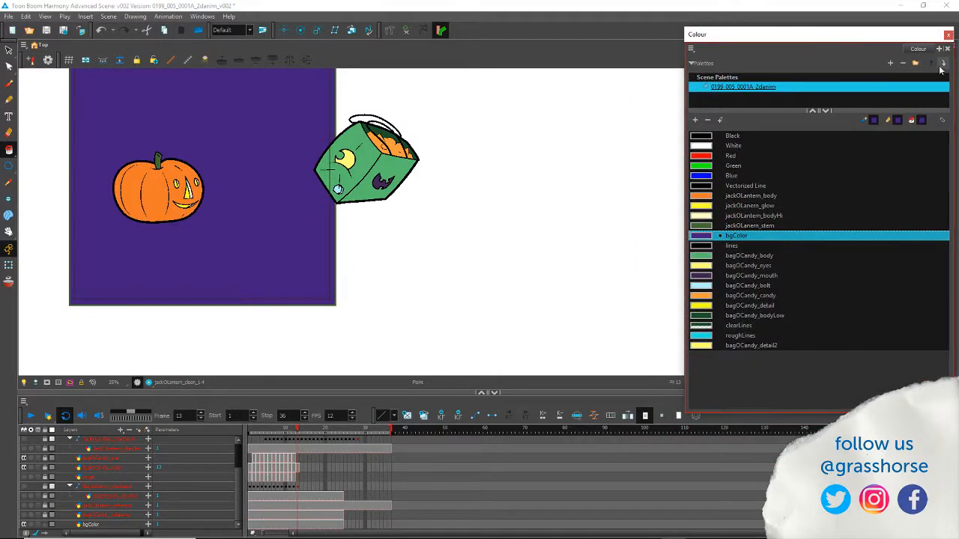
left_click(948, 34)
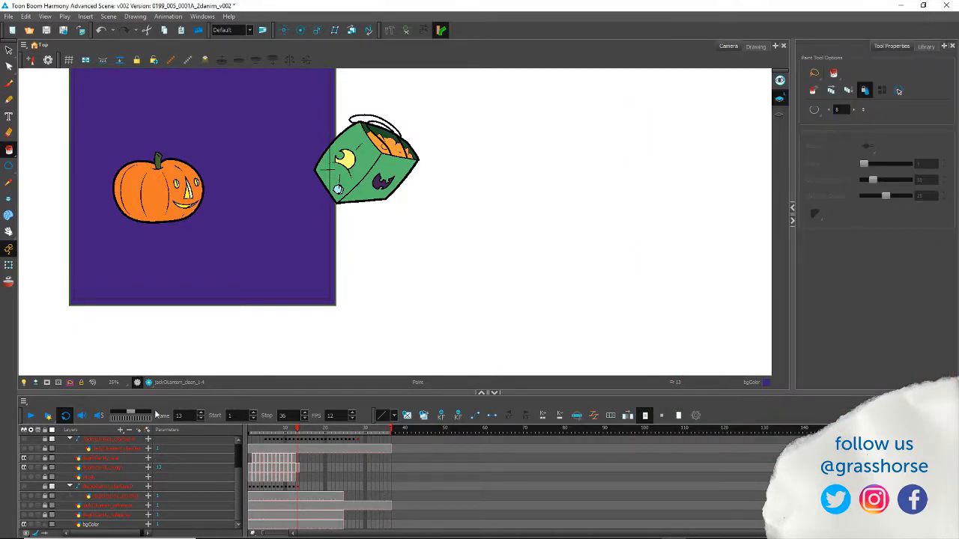
Step: Mask everything outside the camera frame and play the animation against the purple background
scroll(208, 257, "down", 2)
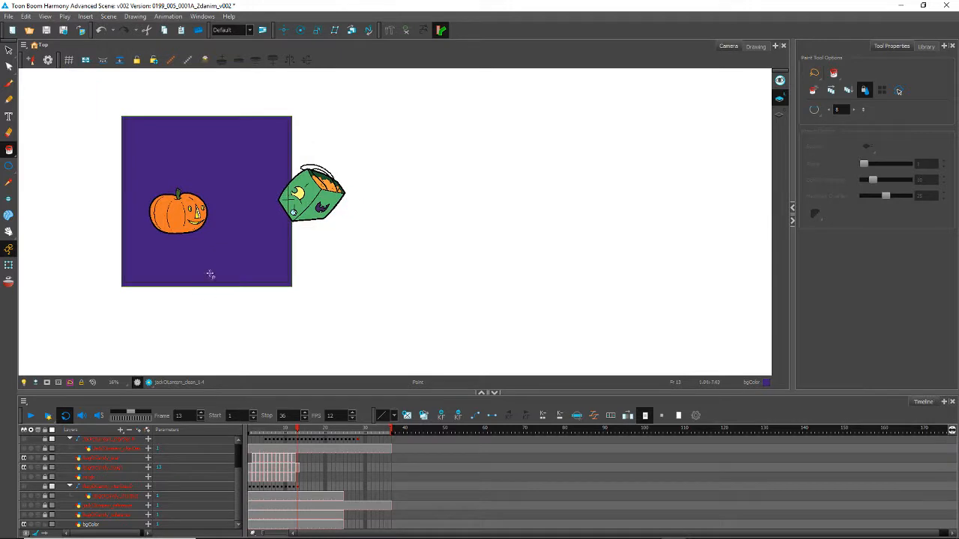
left_click(46, 382)
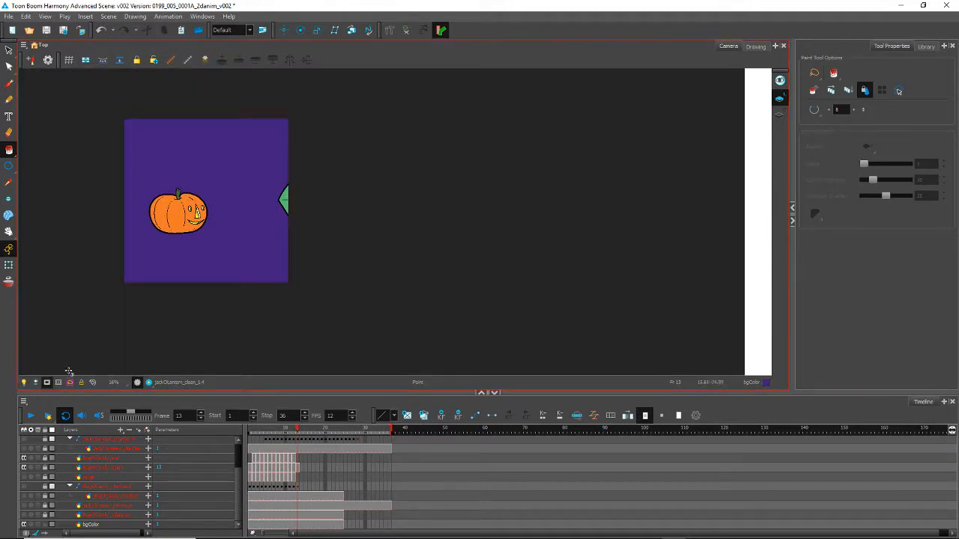
left_click(31, 416)
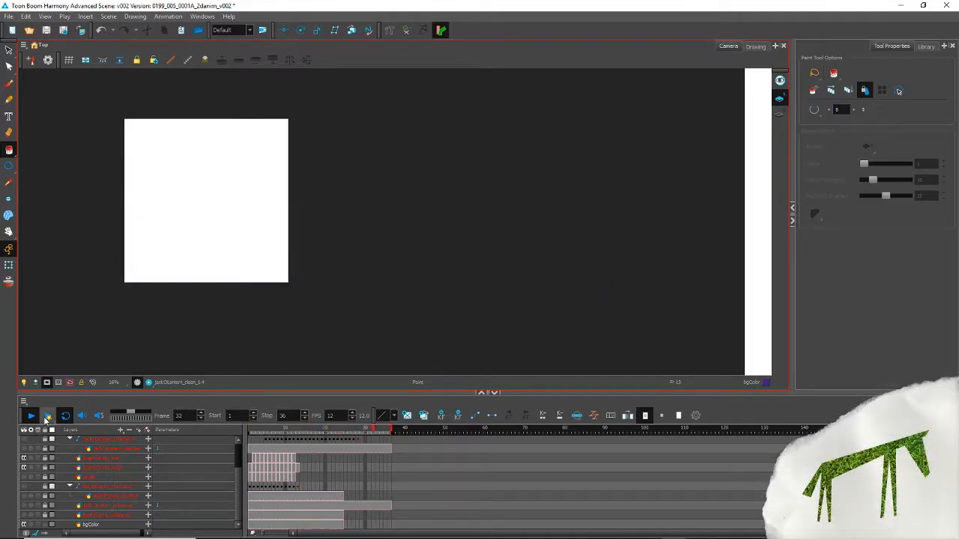
left_click(26, 416)
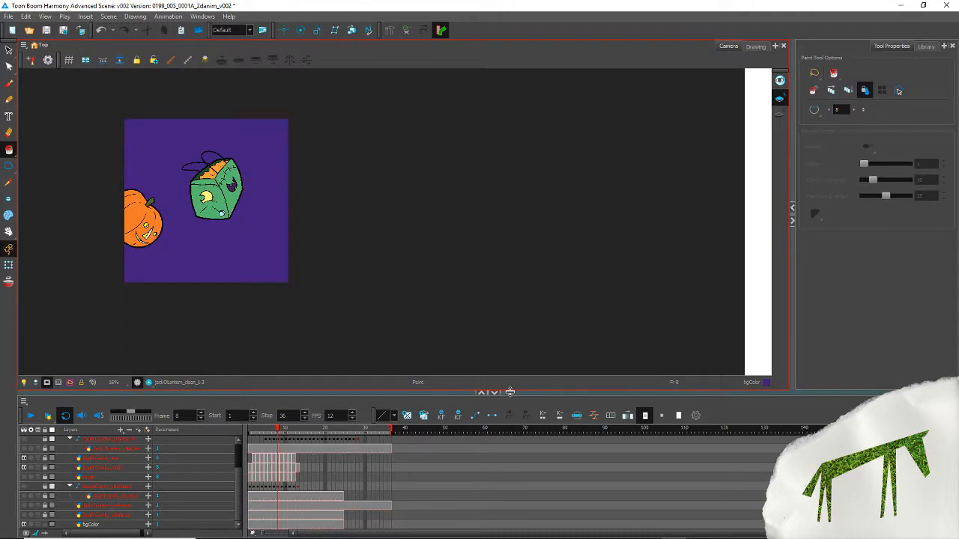
Step: Extend the exposure of the bgColor layer's drawing to frame 36
left_click_drag(510, 392, 510, 323)
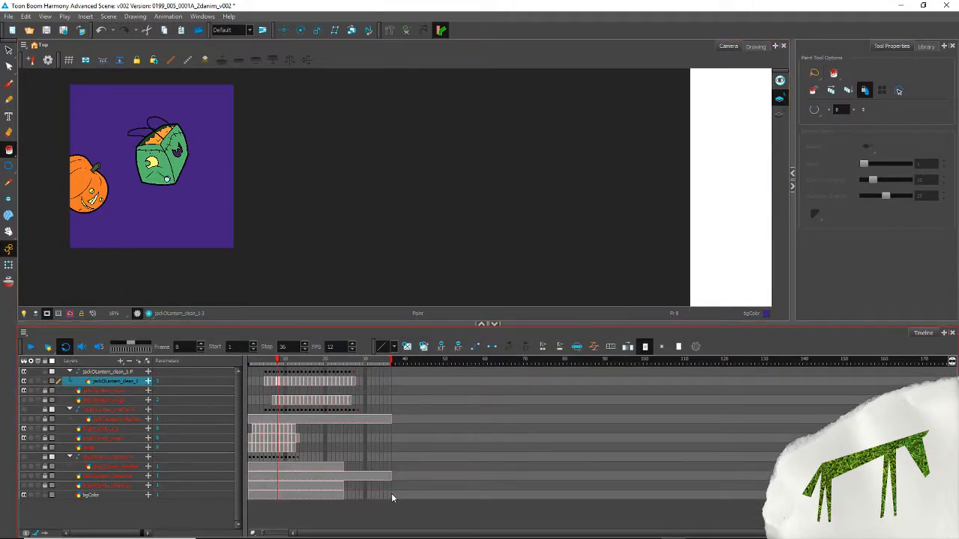
left_click(390, 494)
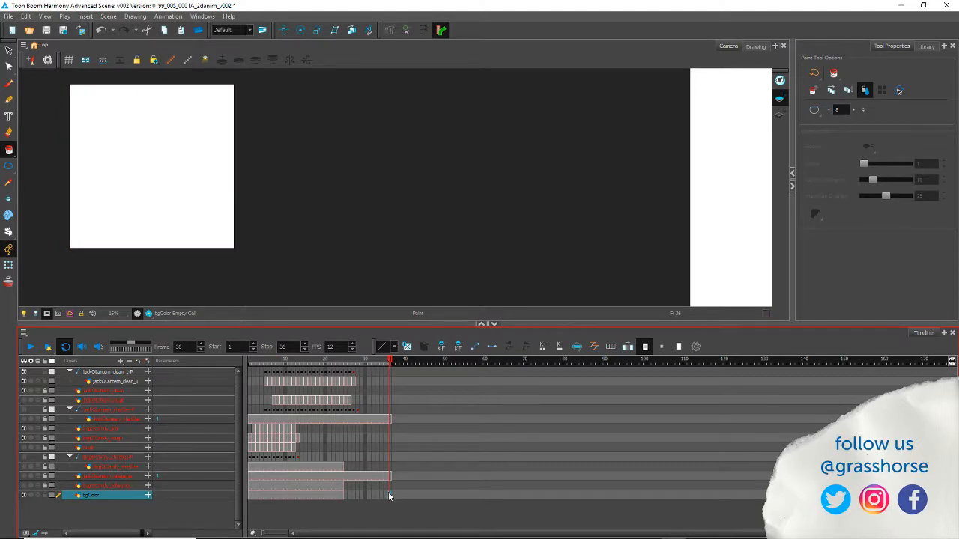
key("F5")
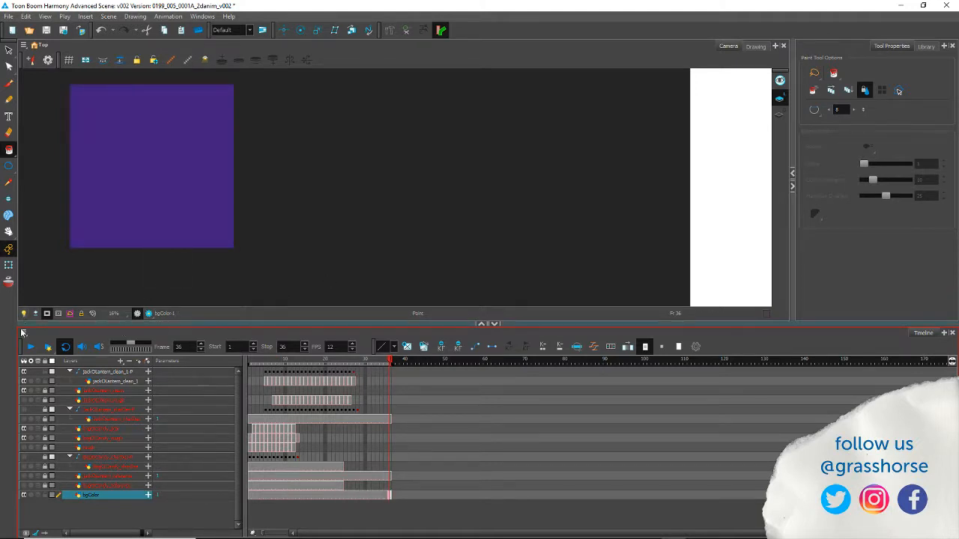
Step: Play the looping animation with a larger, centred camera view to review the pumpkin and candy bag over the full-length background
left_click(31, 346)
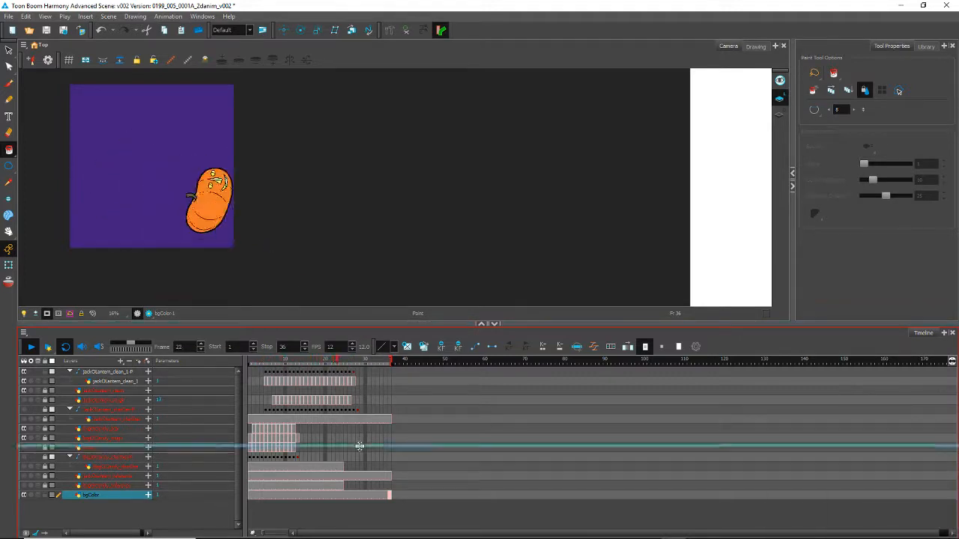
left_click_drag(359, 446, 360, 448)
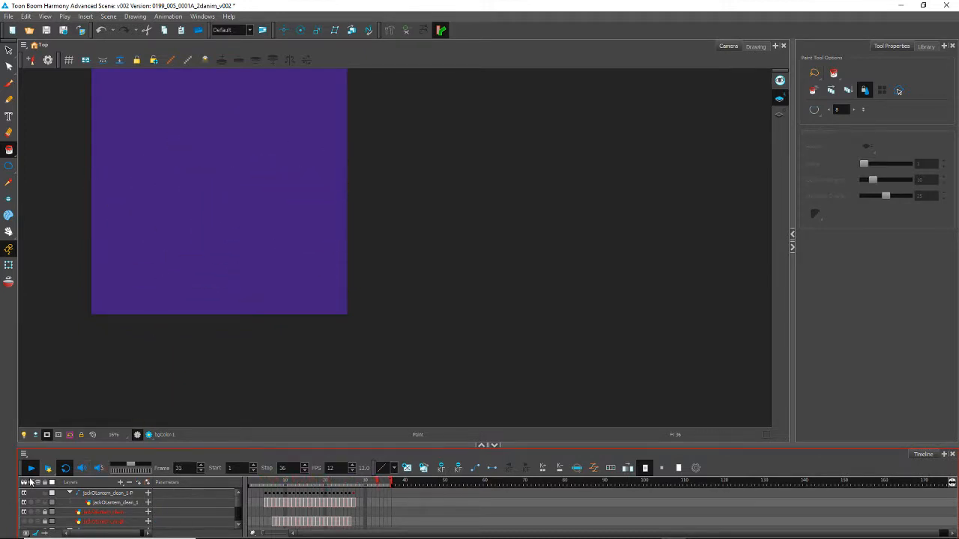
mouse_move(235, 292)
left_mouse_down()
mouse_move(522, 398)
mouse_move(435, 345)
mouse_move(394, 334)
left_mouse_up()
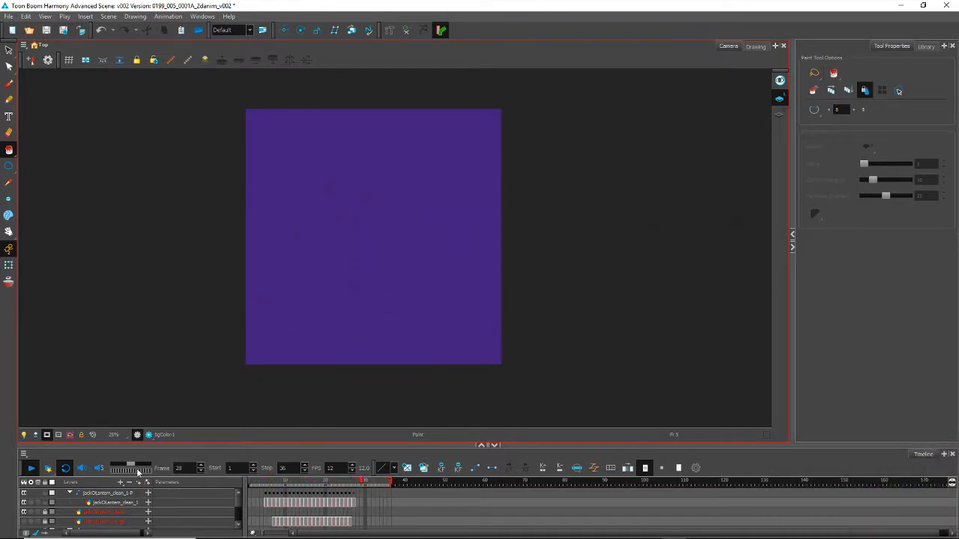
left_click(31, 468)
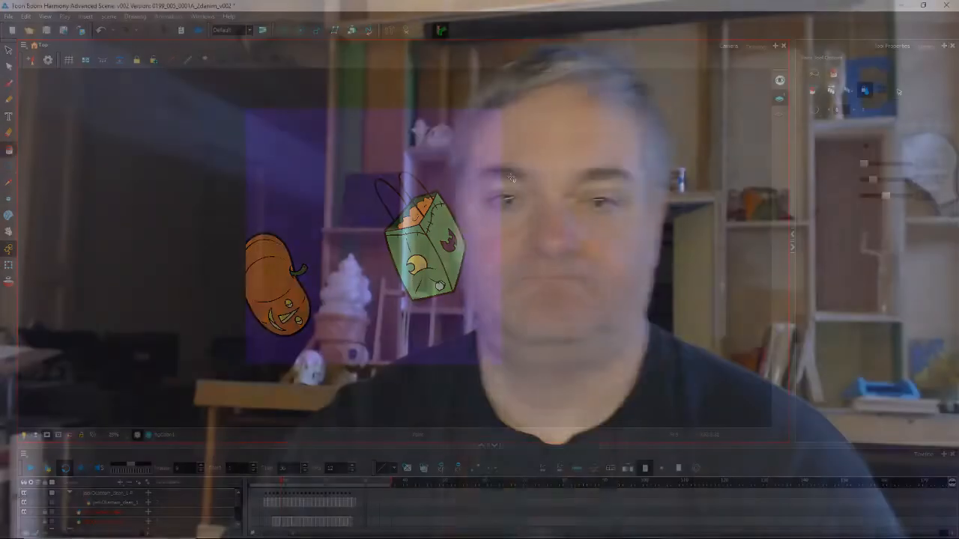